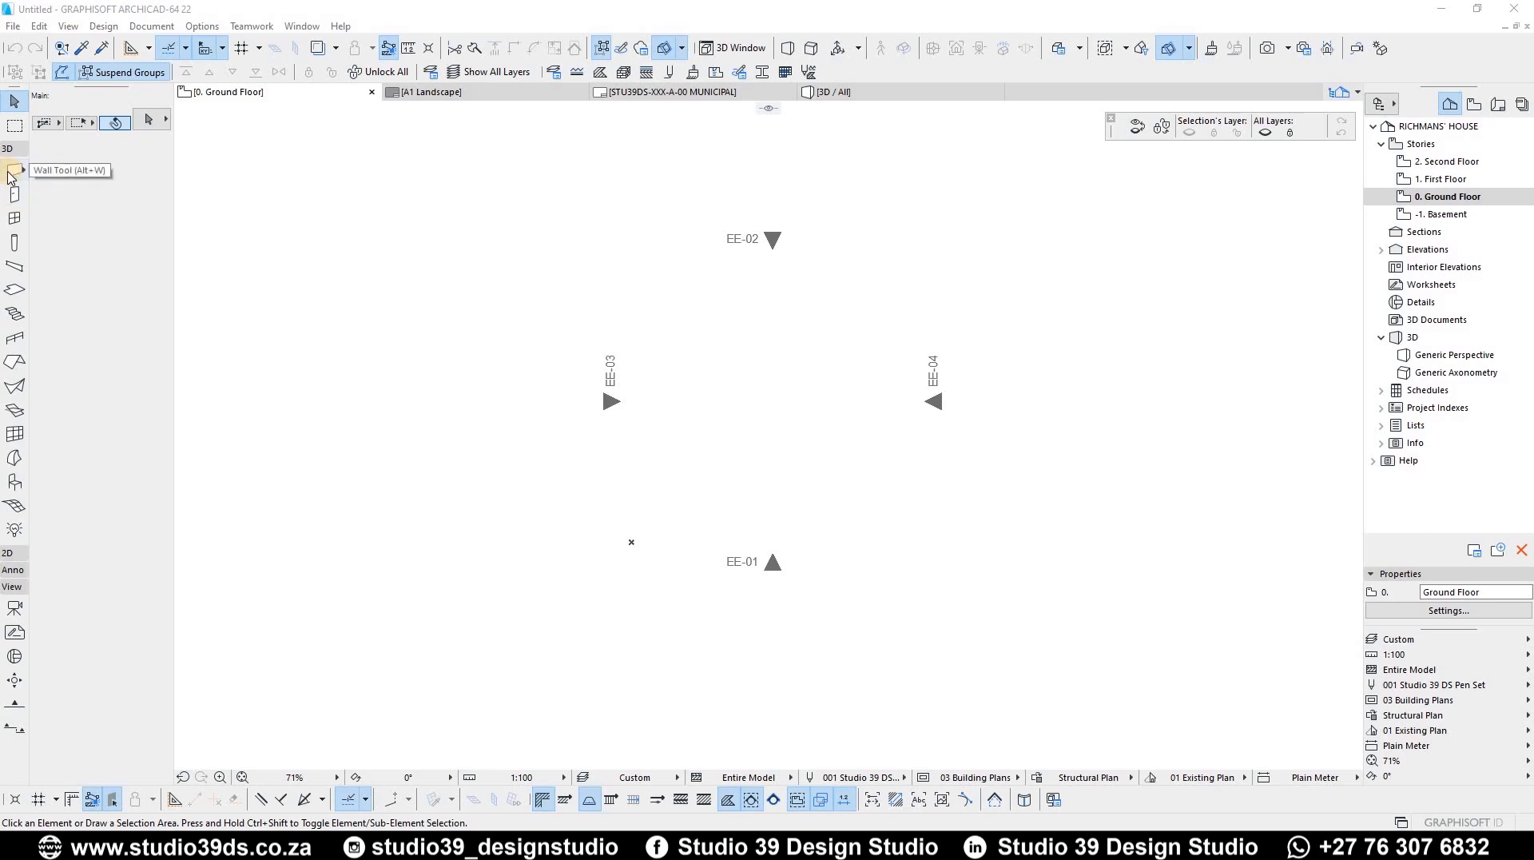
Activate the Wall tool with an Outside Face reference line and a wall thickness of 220
left_click(16, 172)
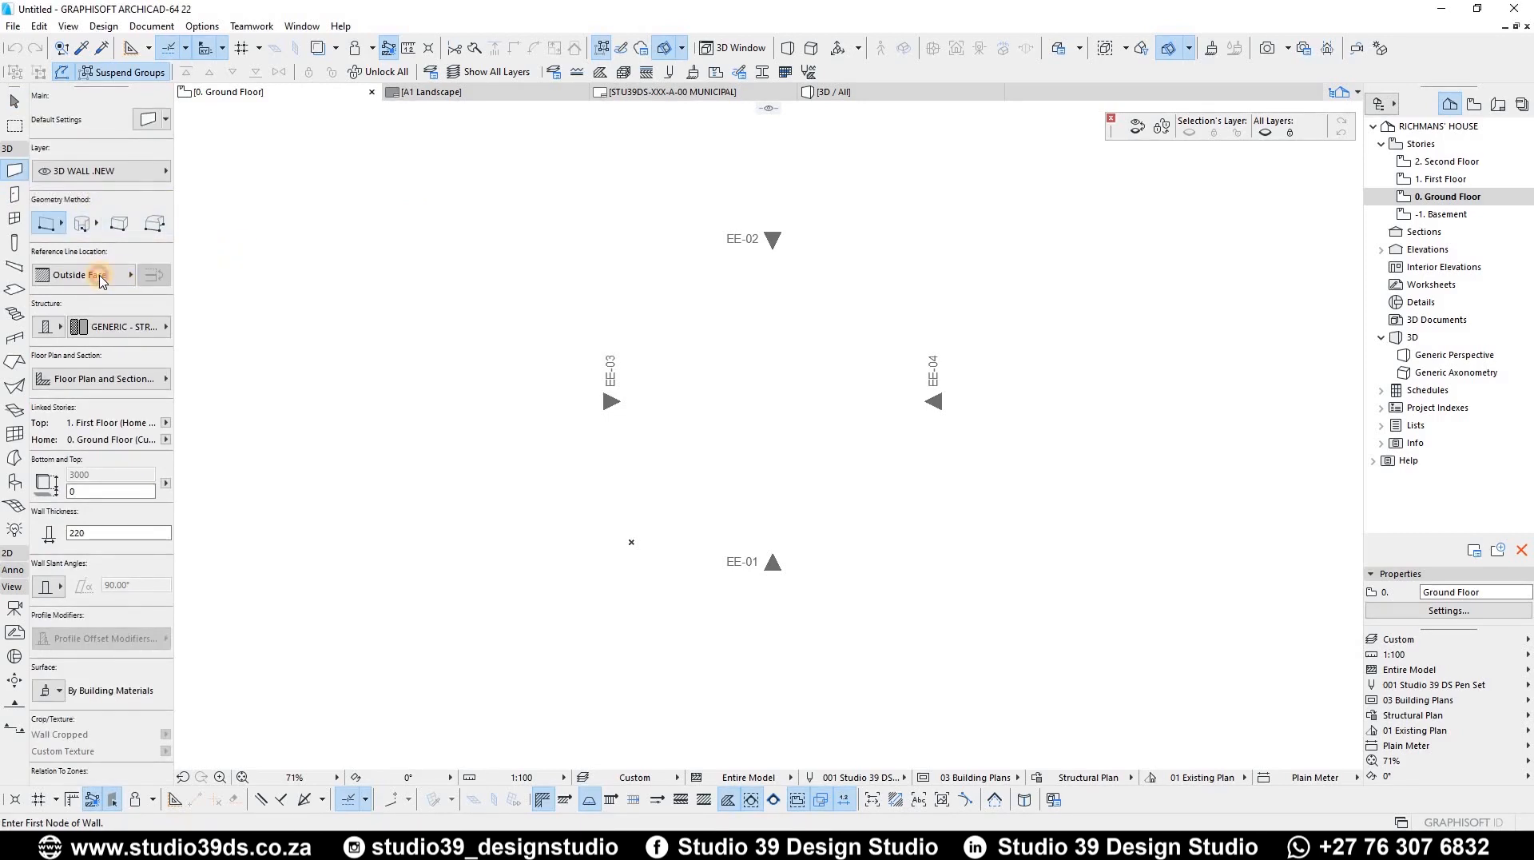
left_click(101, 277)
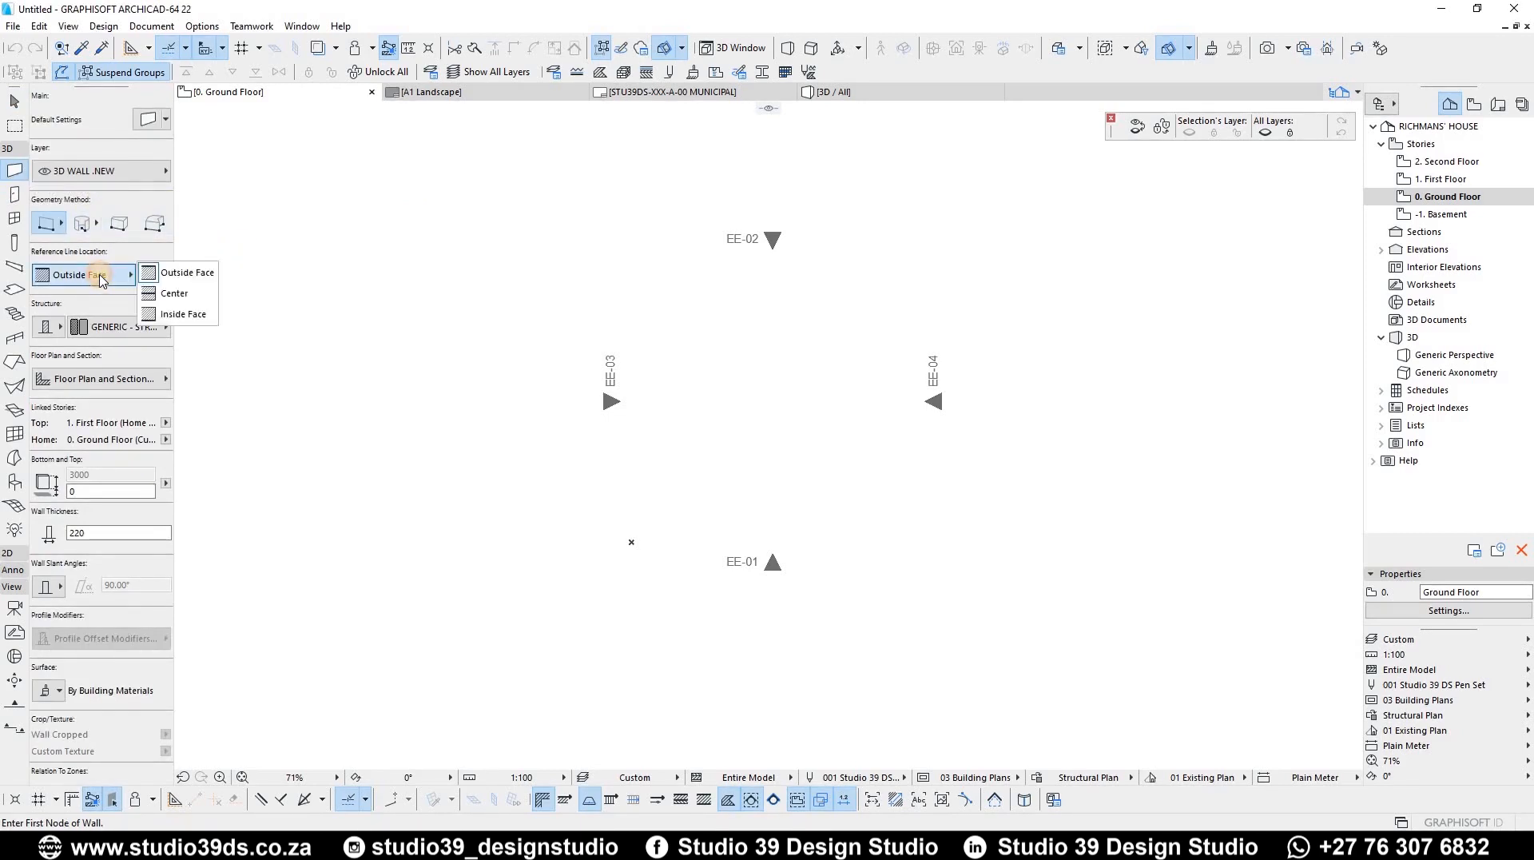
left_click(43, 259)
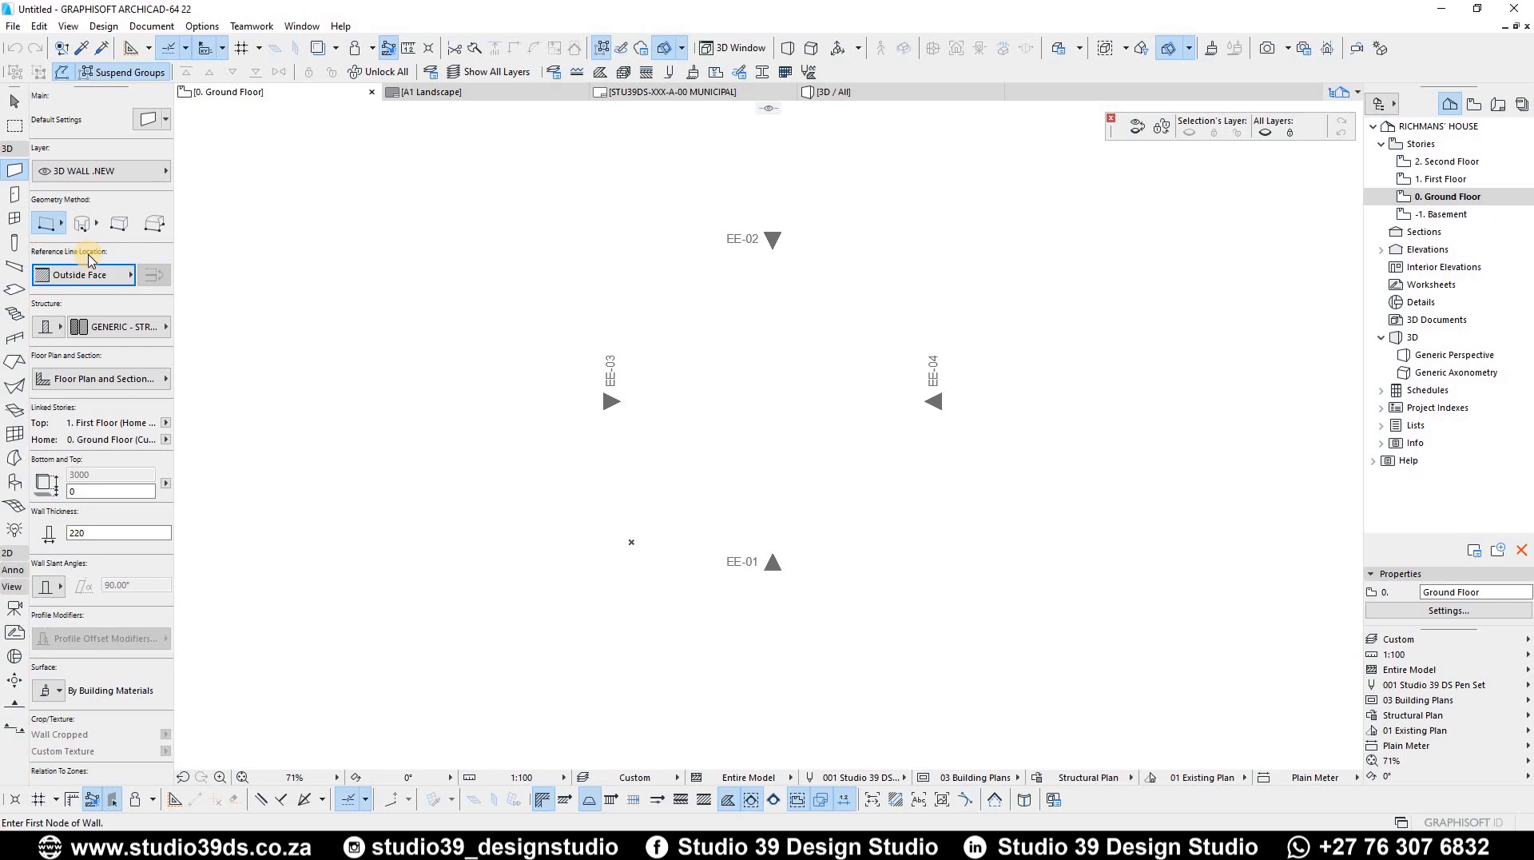
left_click(45, 329)
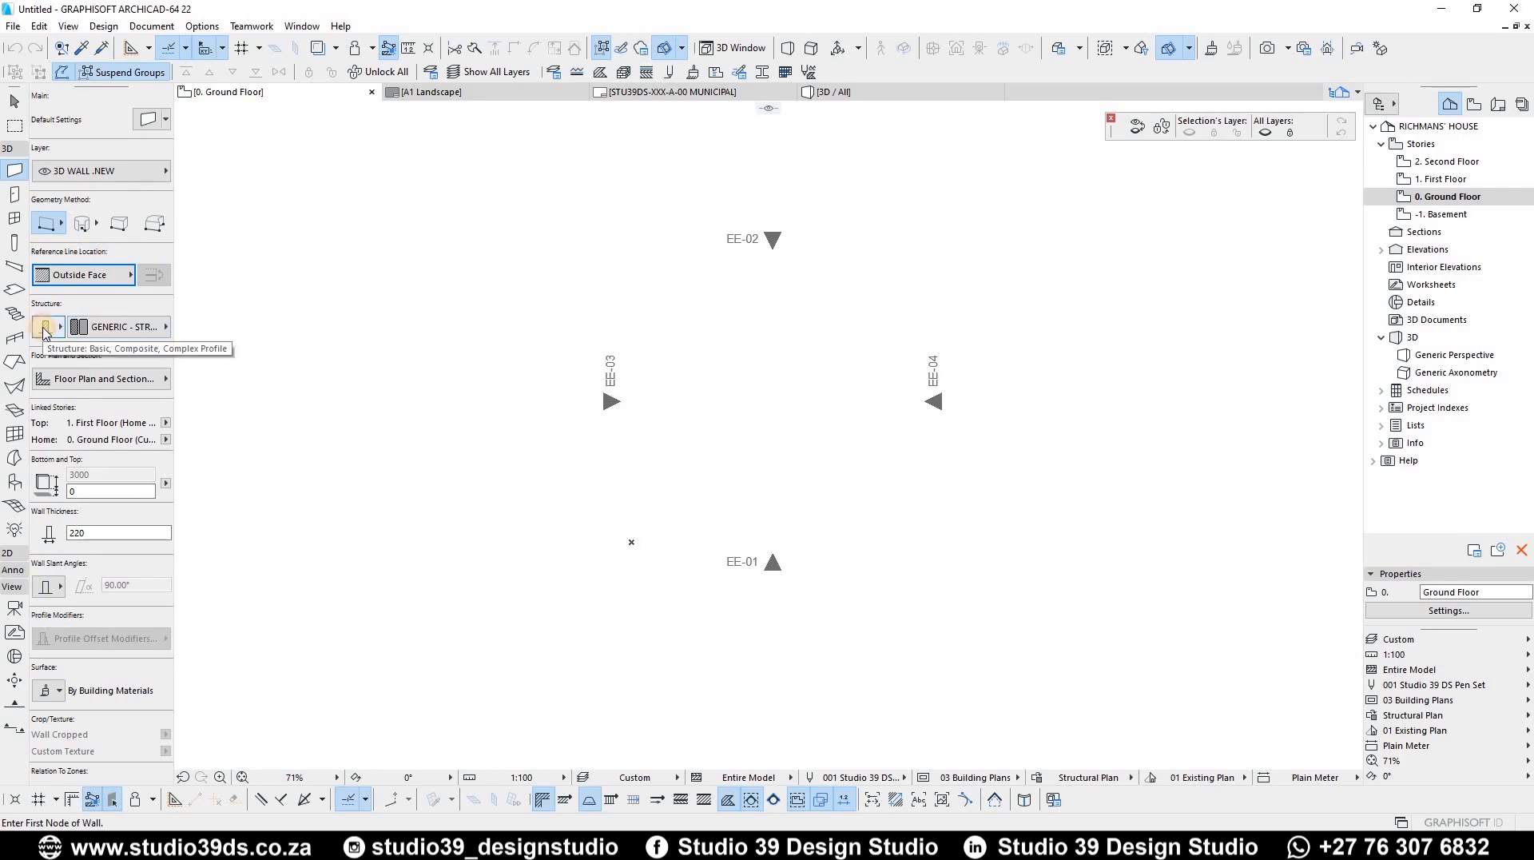
left_click(45, 329)
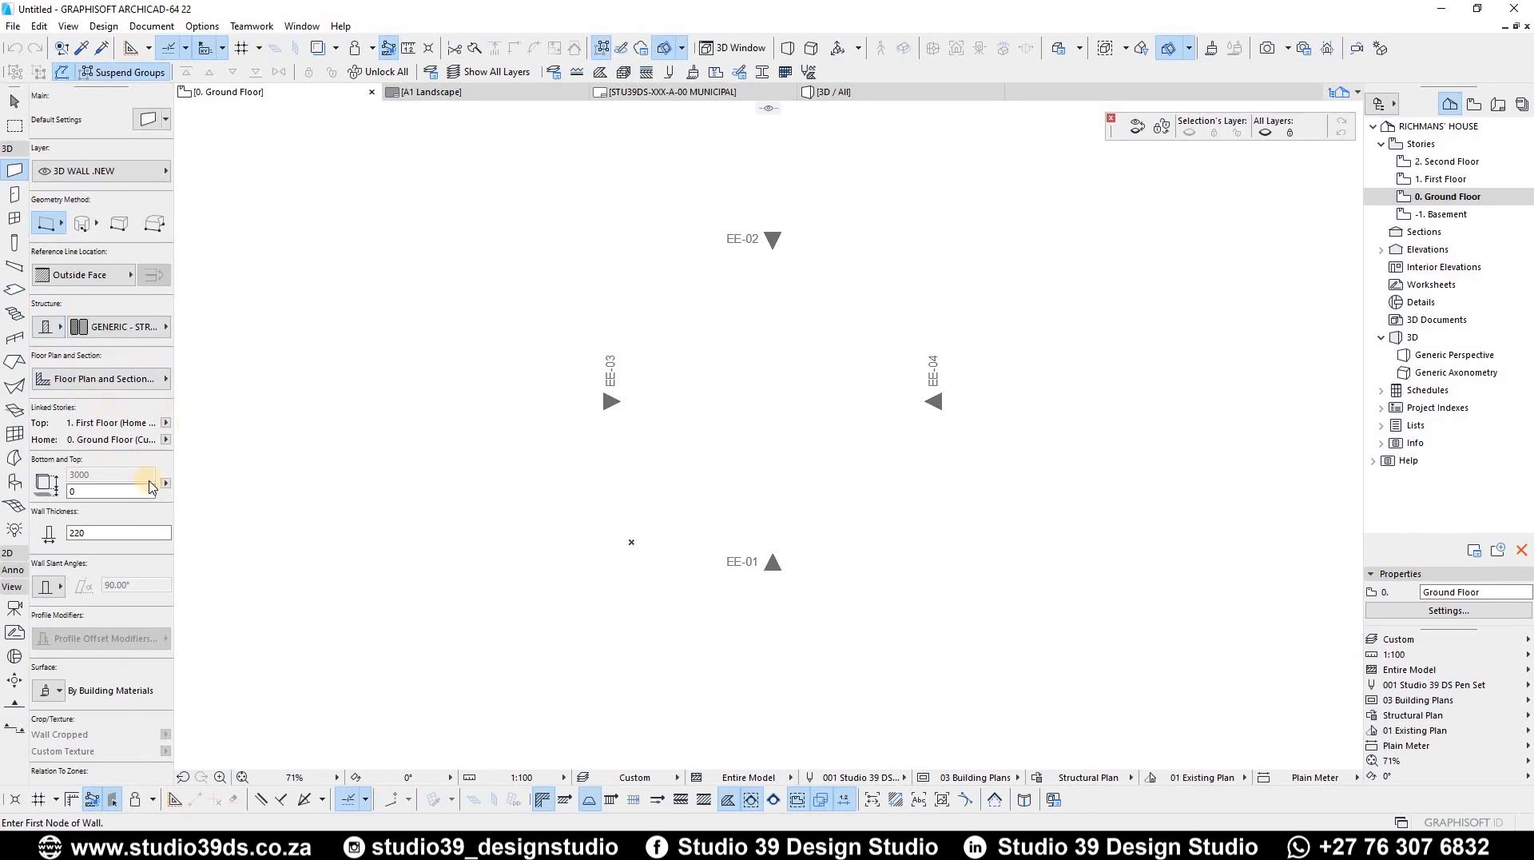
left_click(102, 534)
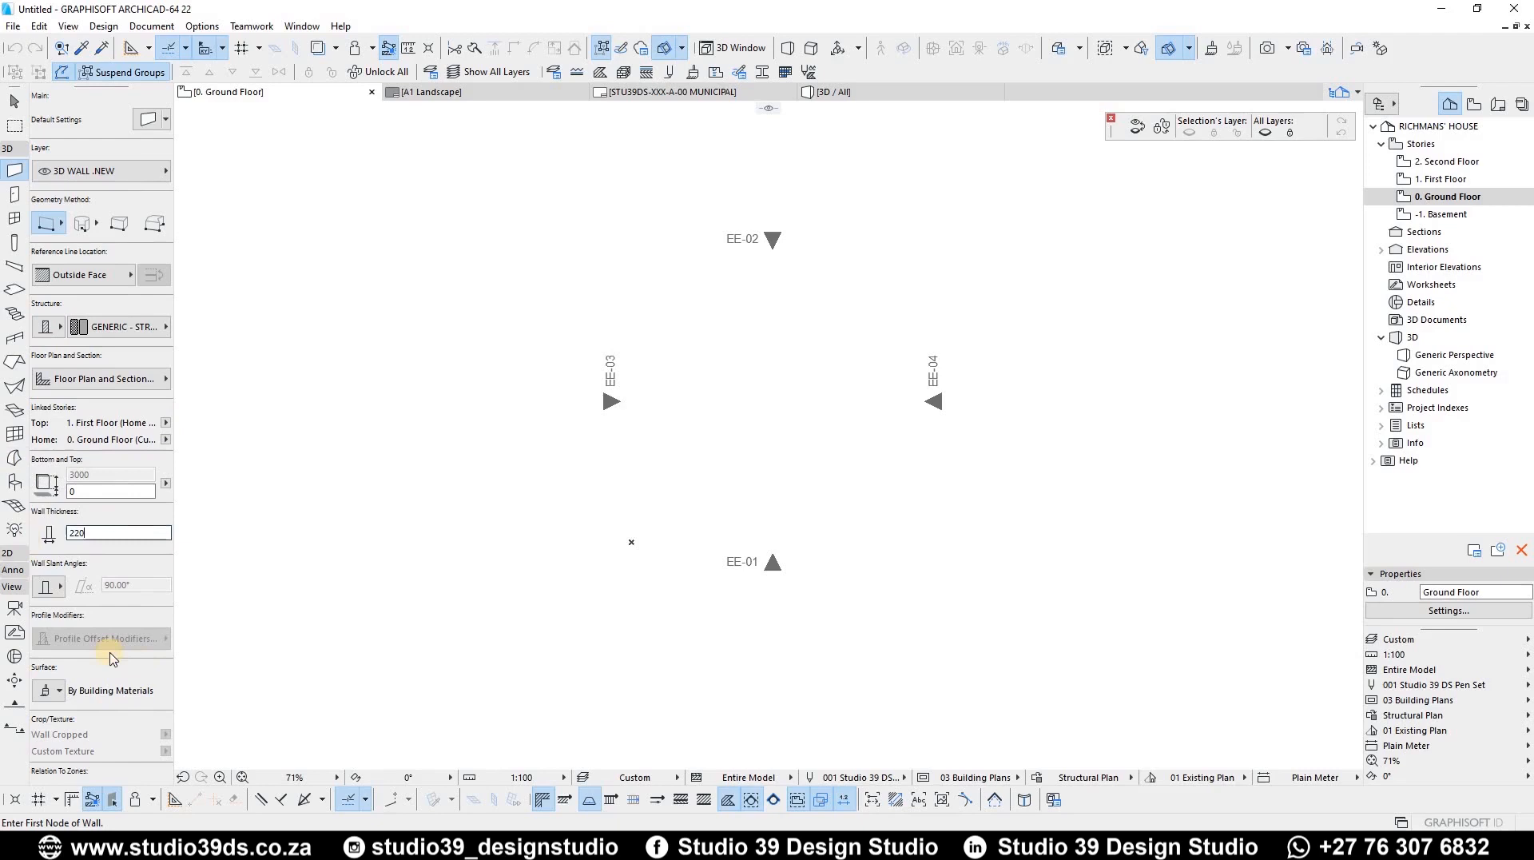
double_click(74, 533)
left_click(631, 541)
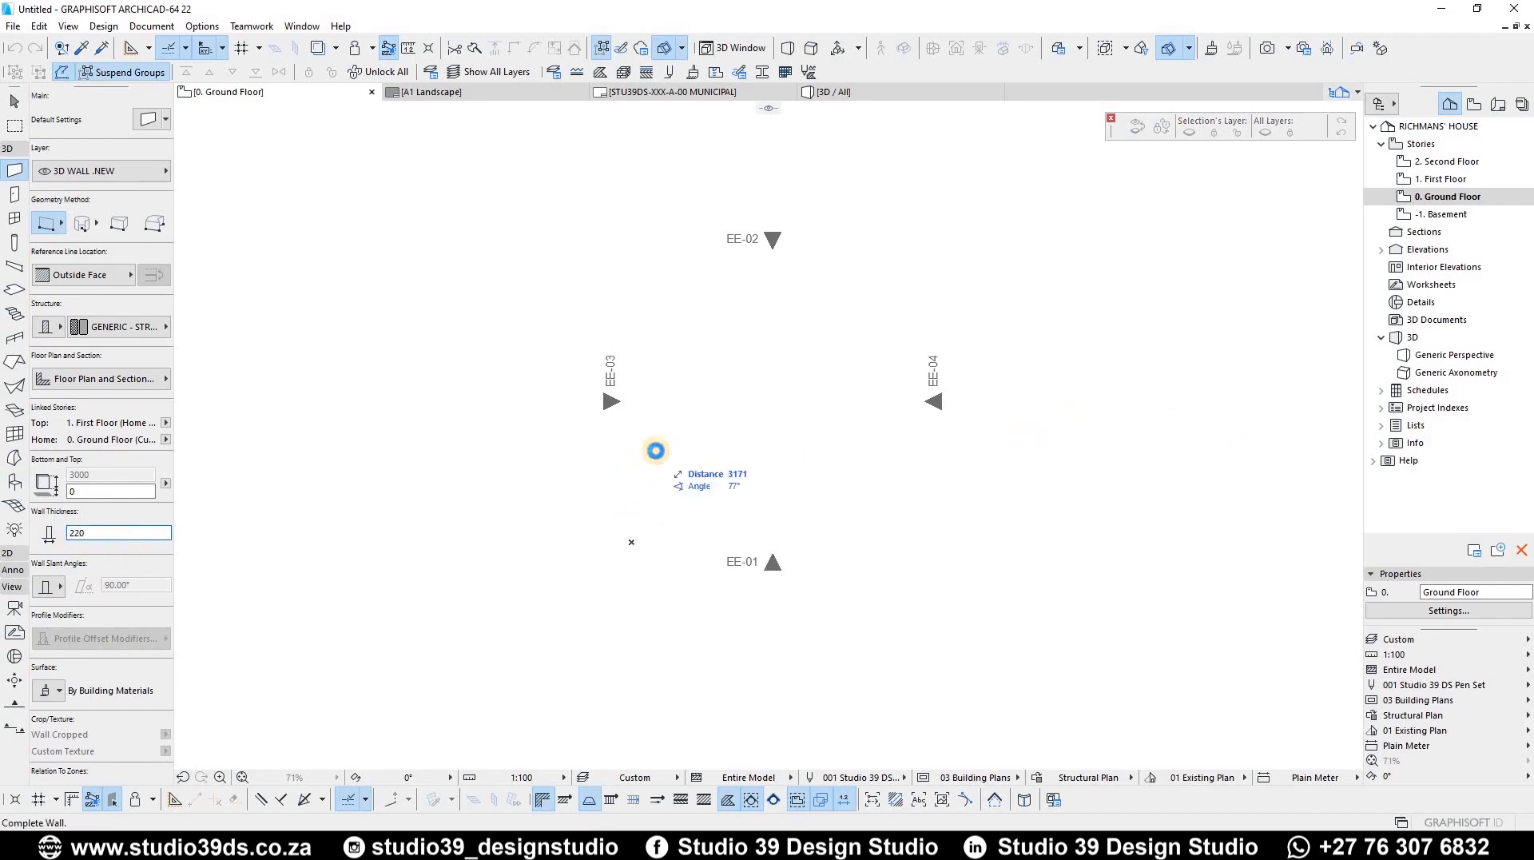
scroll(627, 468, "up", 1)
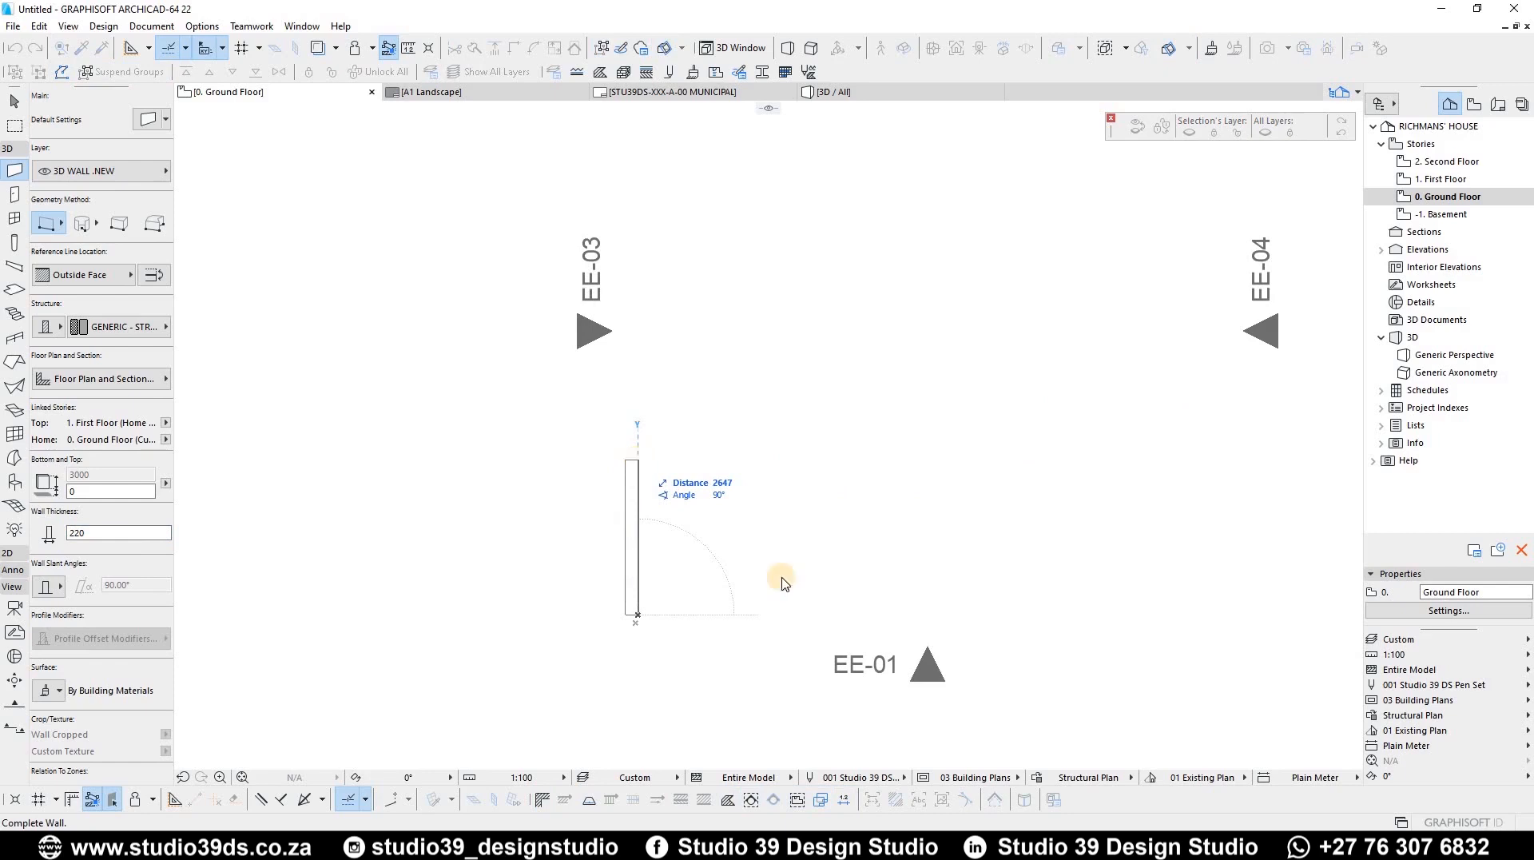
scroll(676, 607, "up", 2)
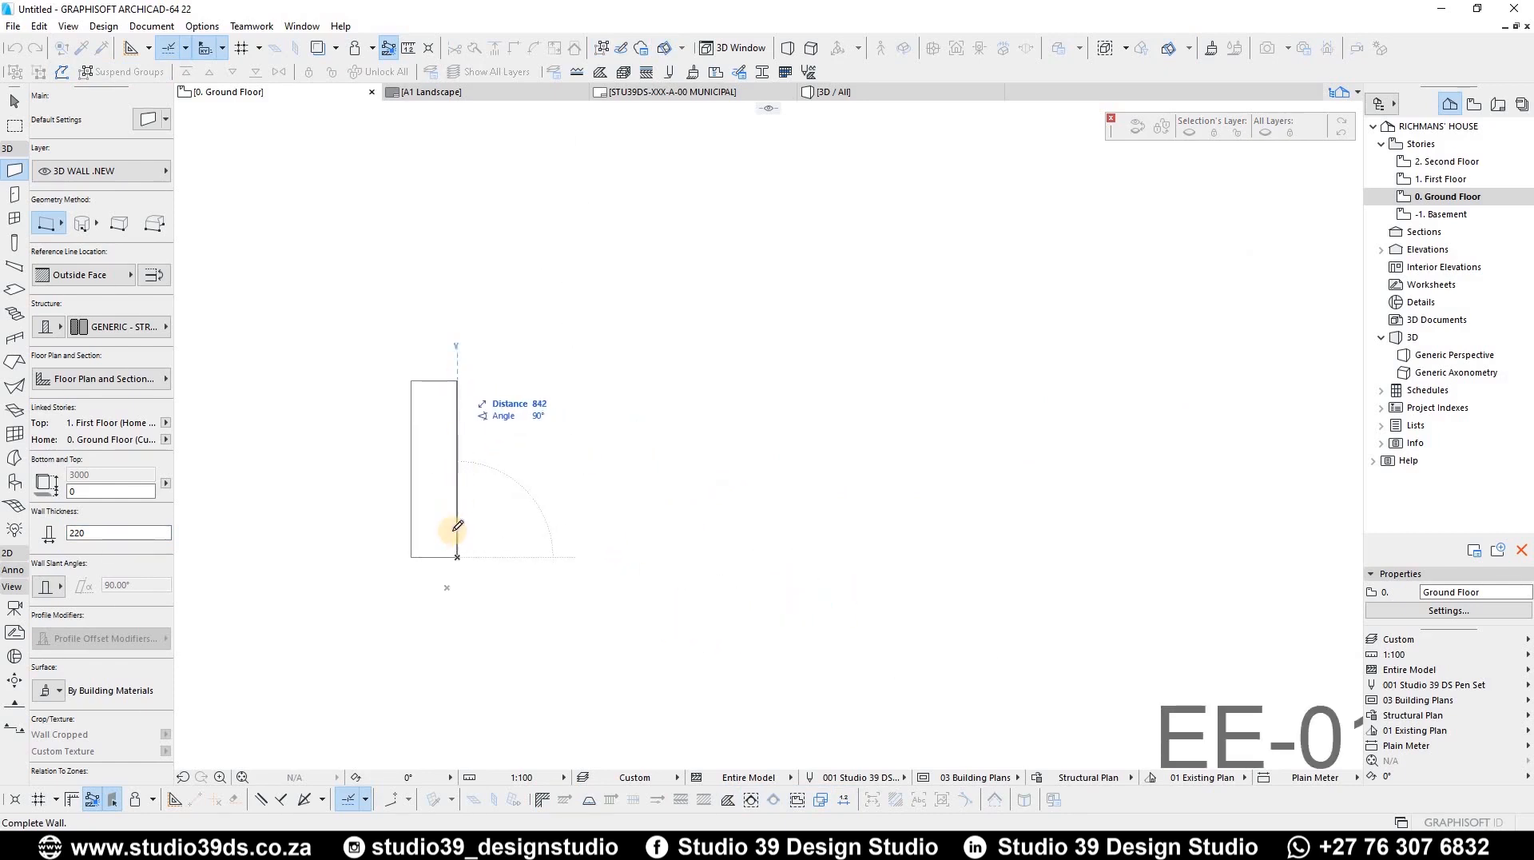
right_click(468, 480)
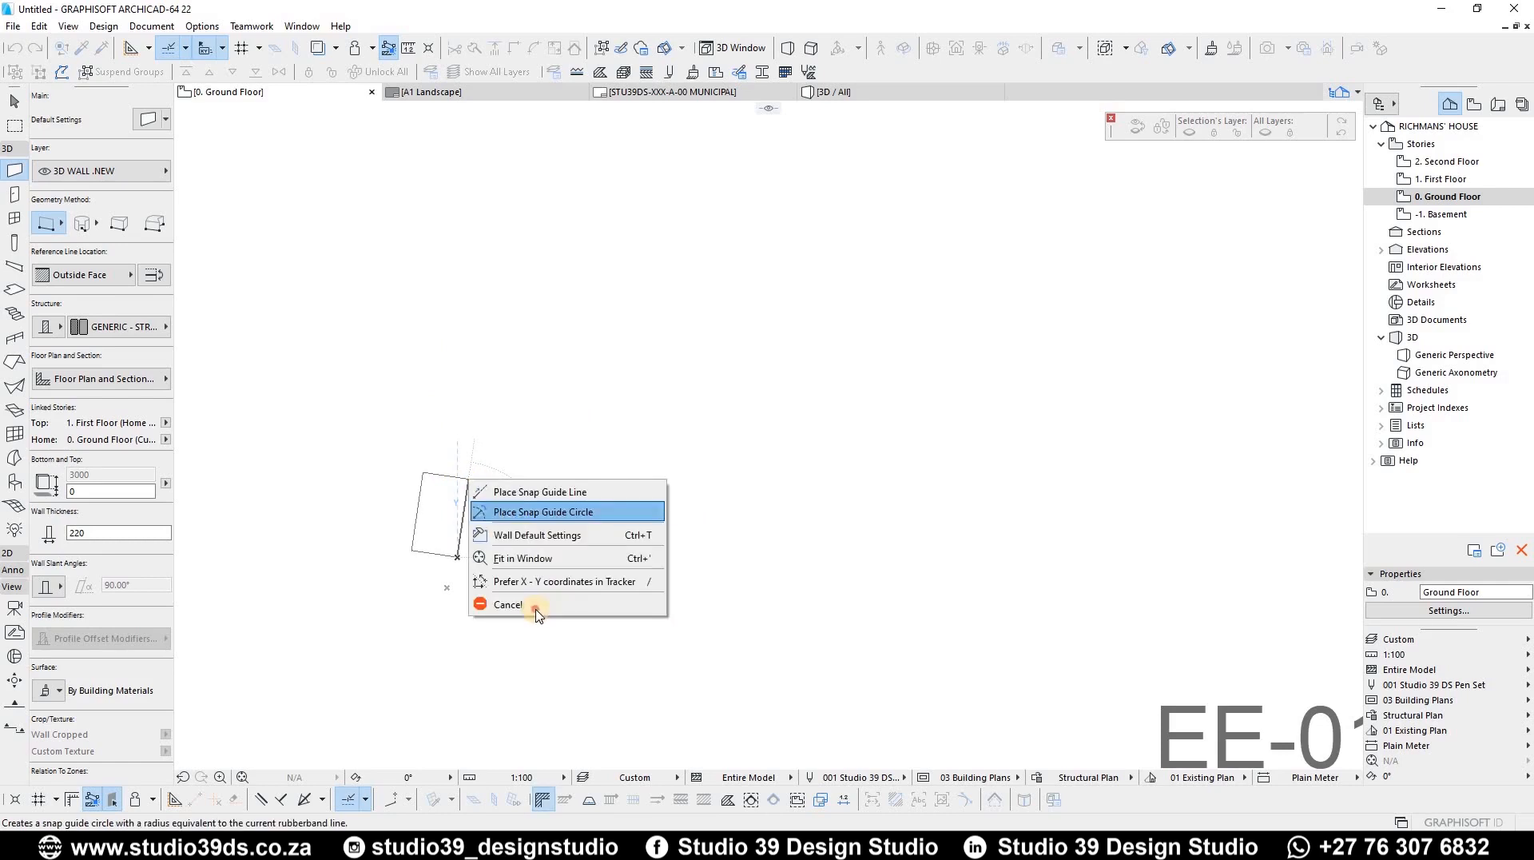
left_click(491, 609)
Start a vertical wall at the project origin and flip it so its body lies on the right side of the reference line
left_click(446, 588)
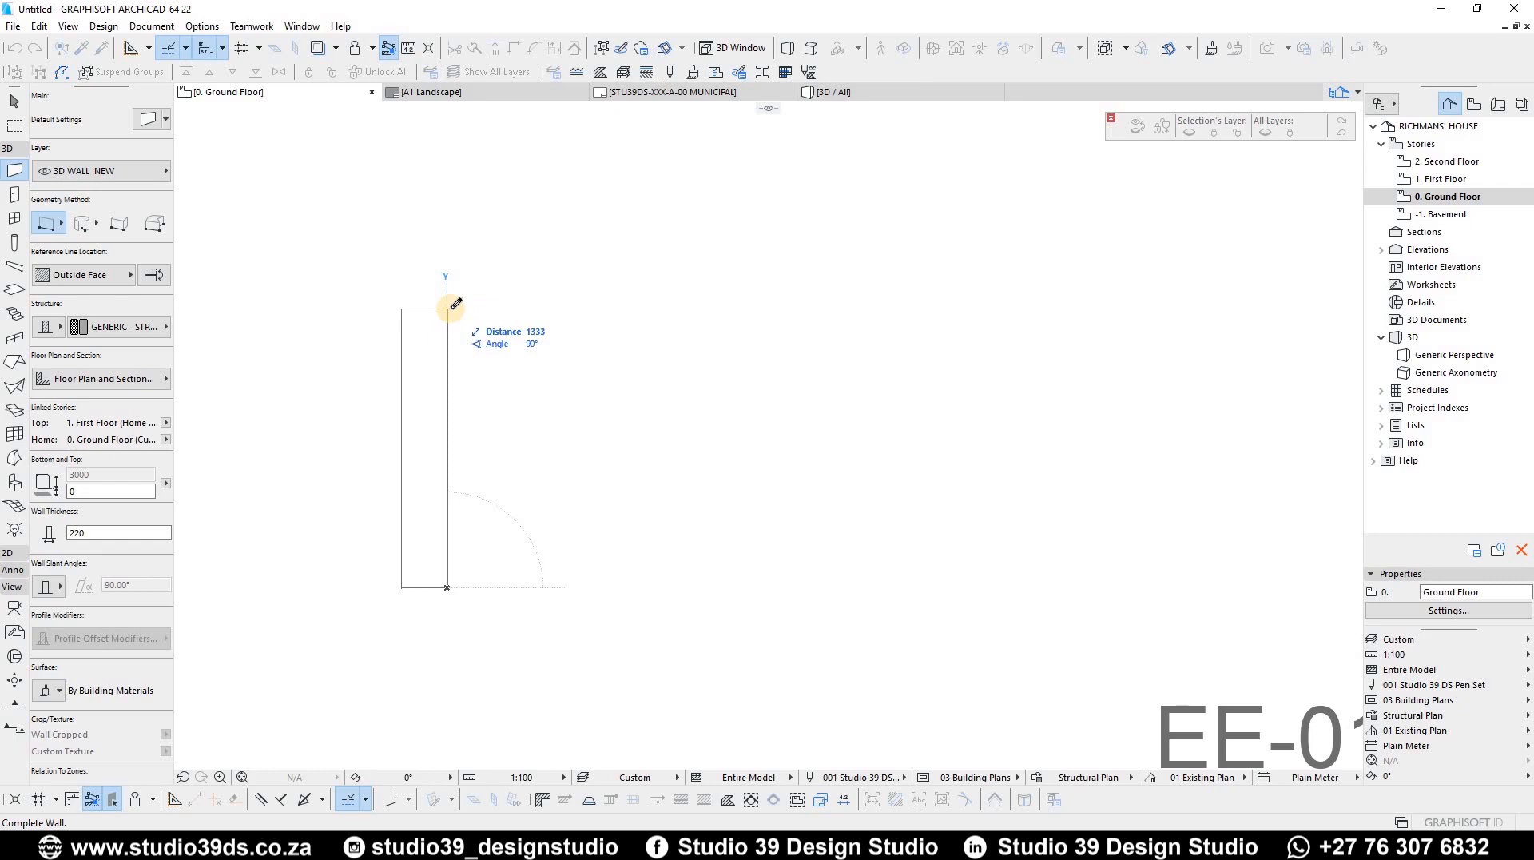
key("c")
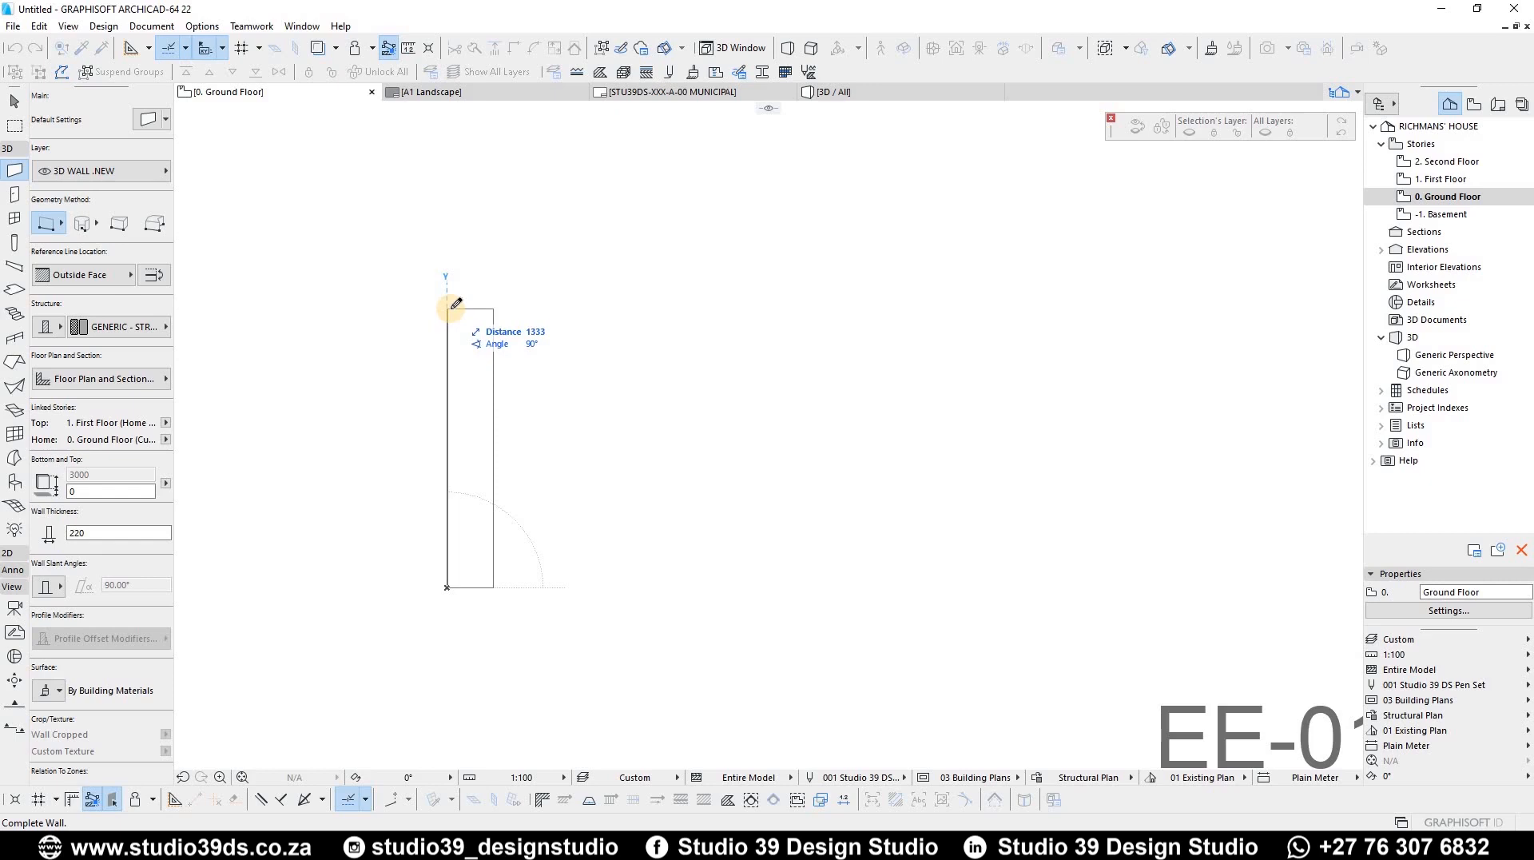
left_click(154, 275)
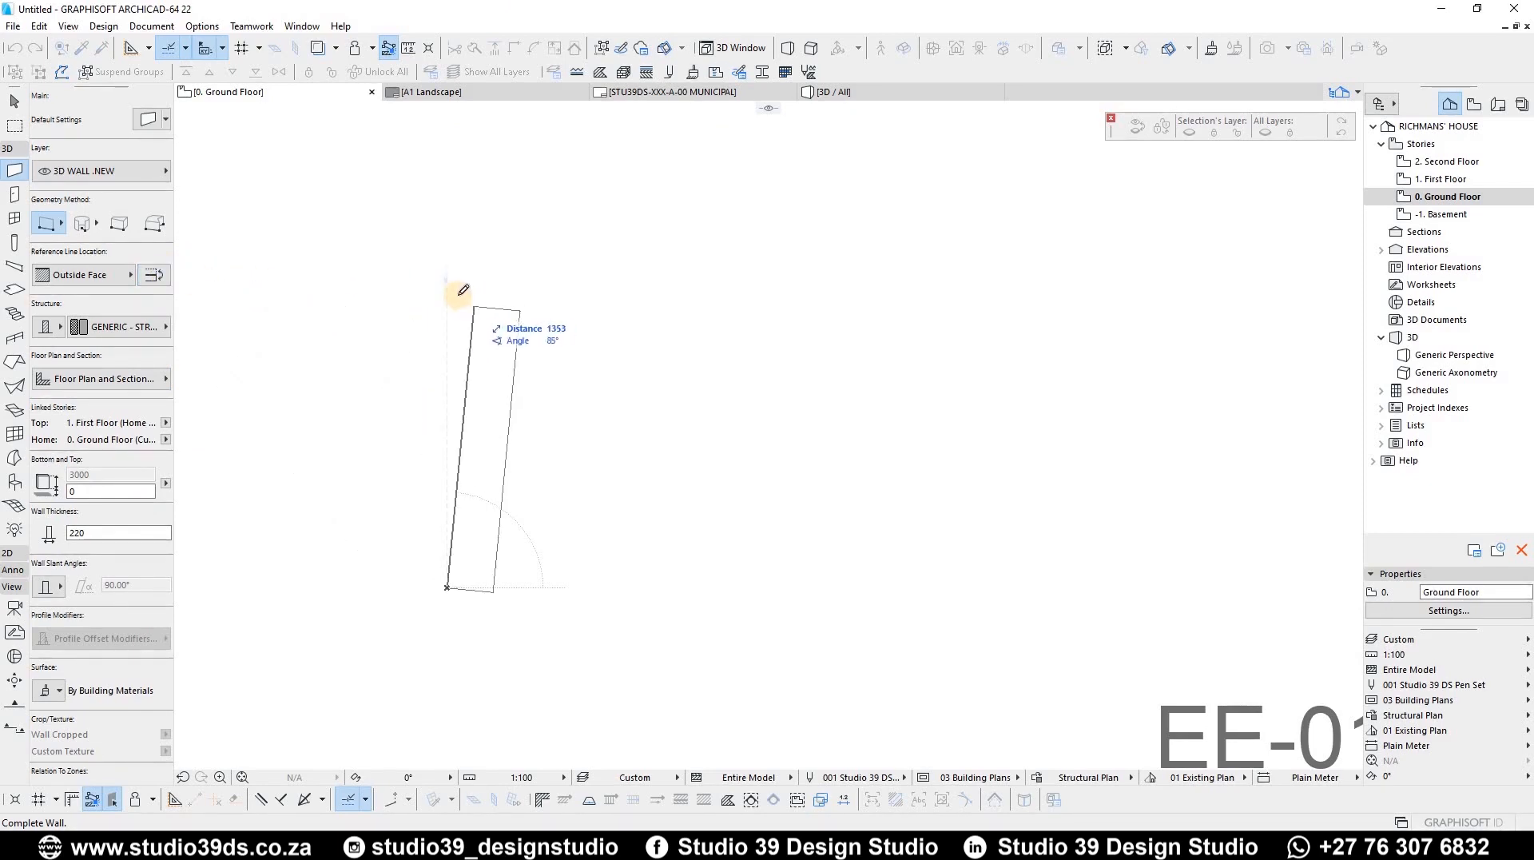
Try drawing the vertical wall 7000 long upward from the project origin, and undo it
scroll(451, 306, "down", 2)
scroll(452, 304, "down", 6)
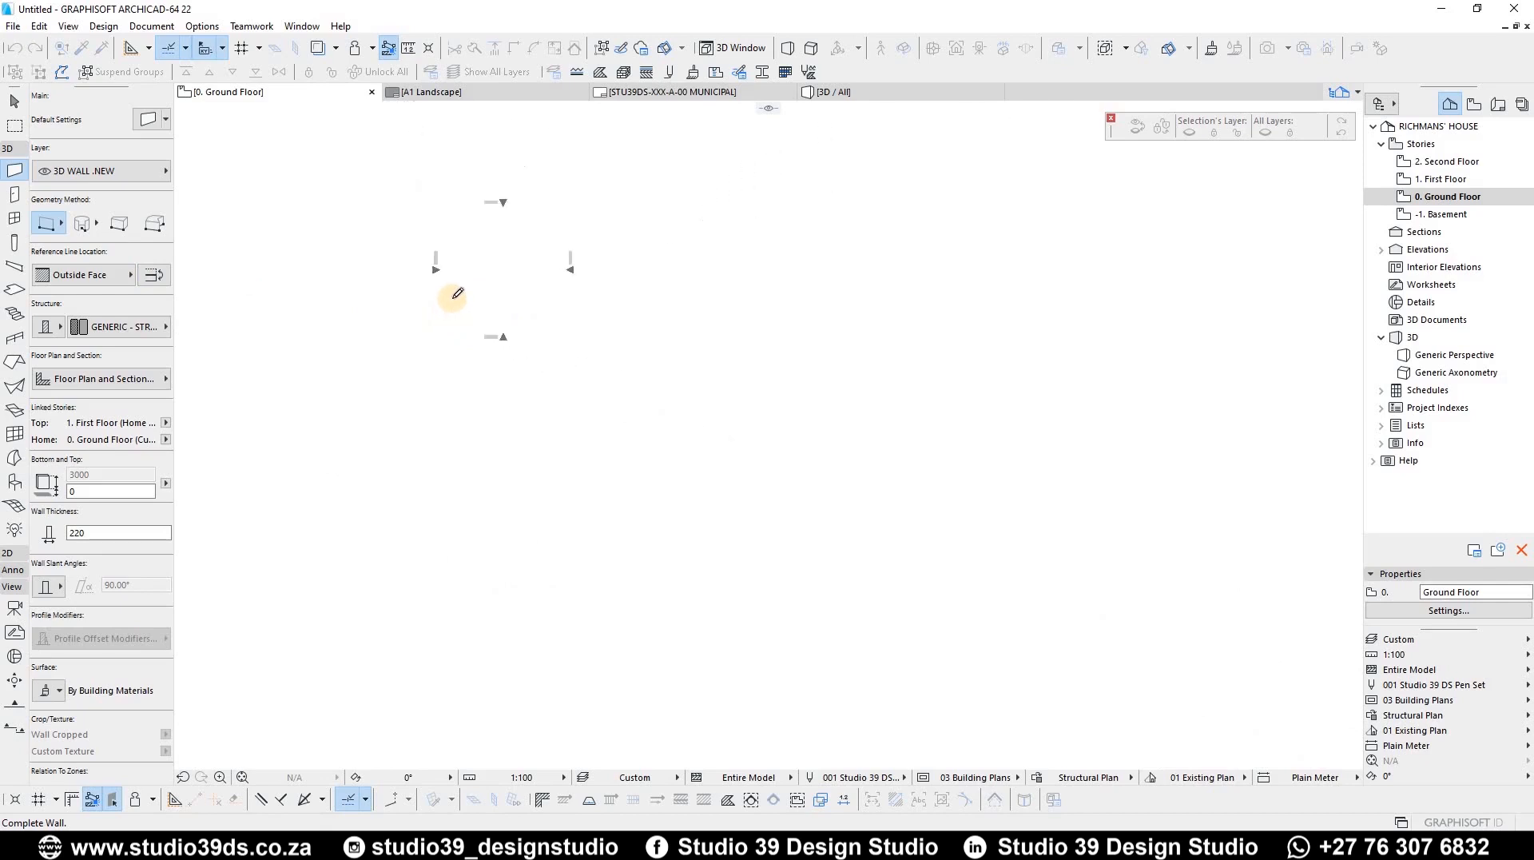
scroll(447, 298, "up", 6)
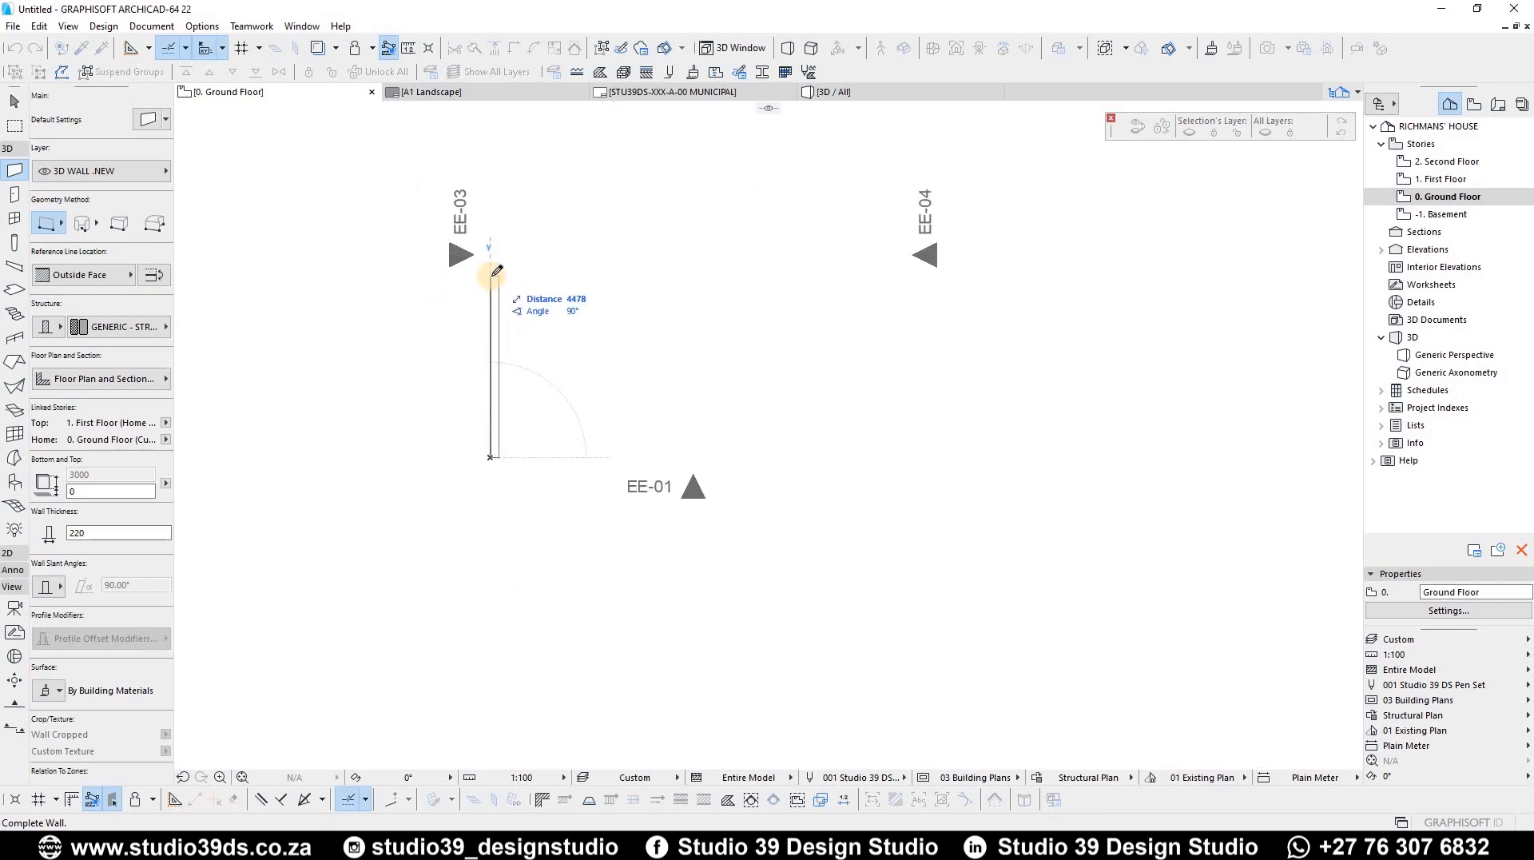
type("7000")
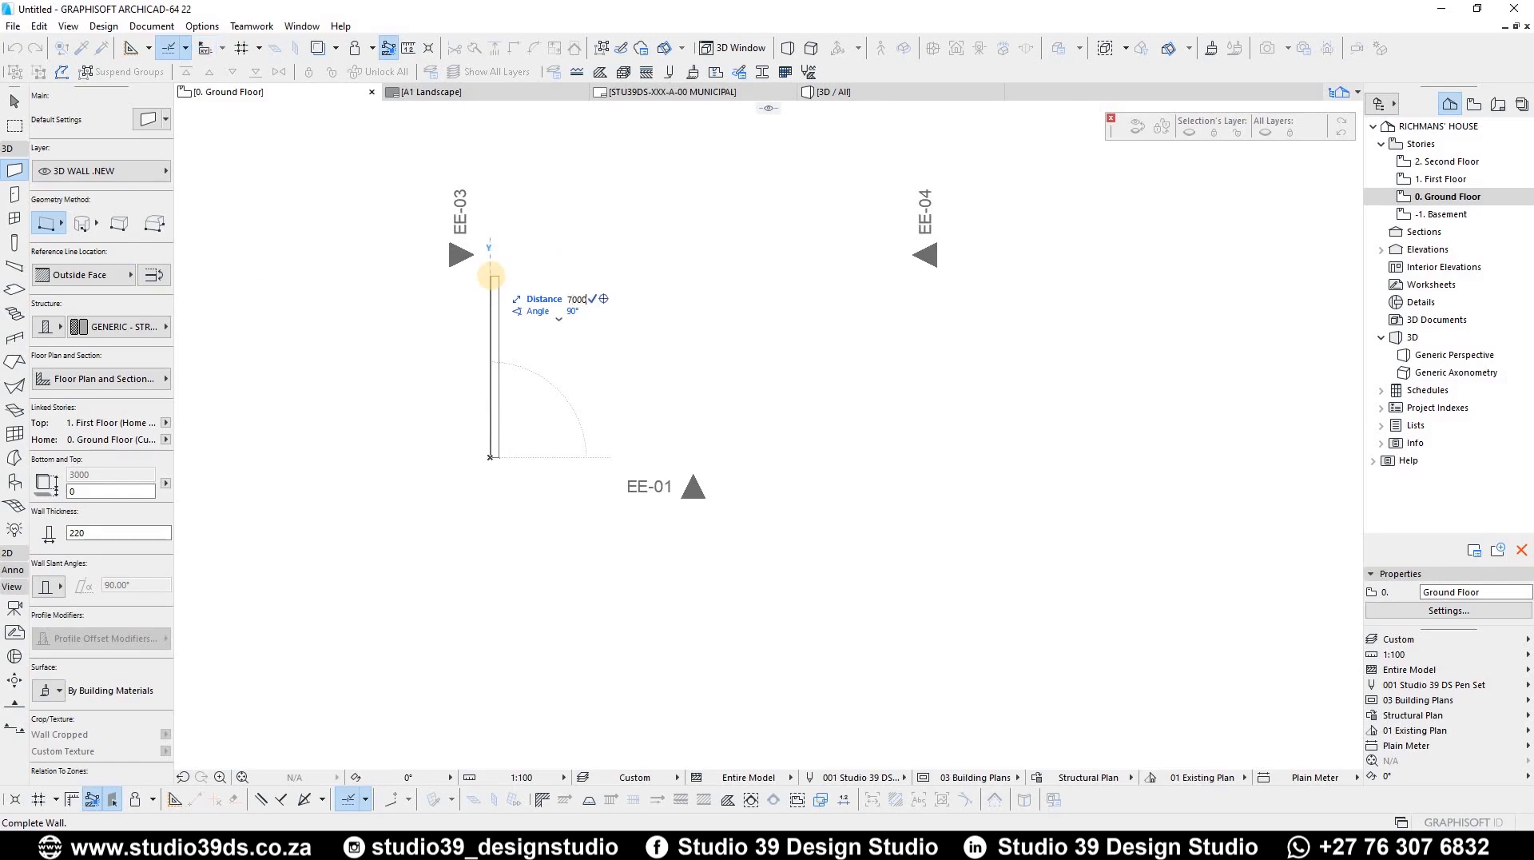
key("Return")
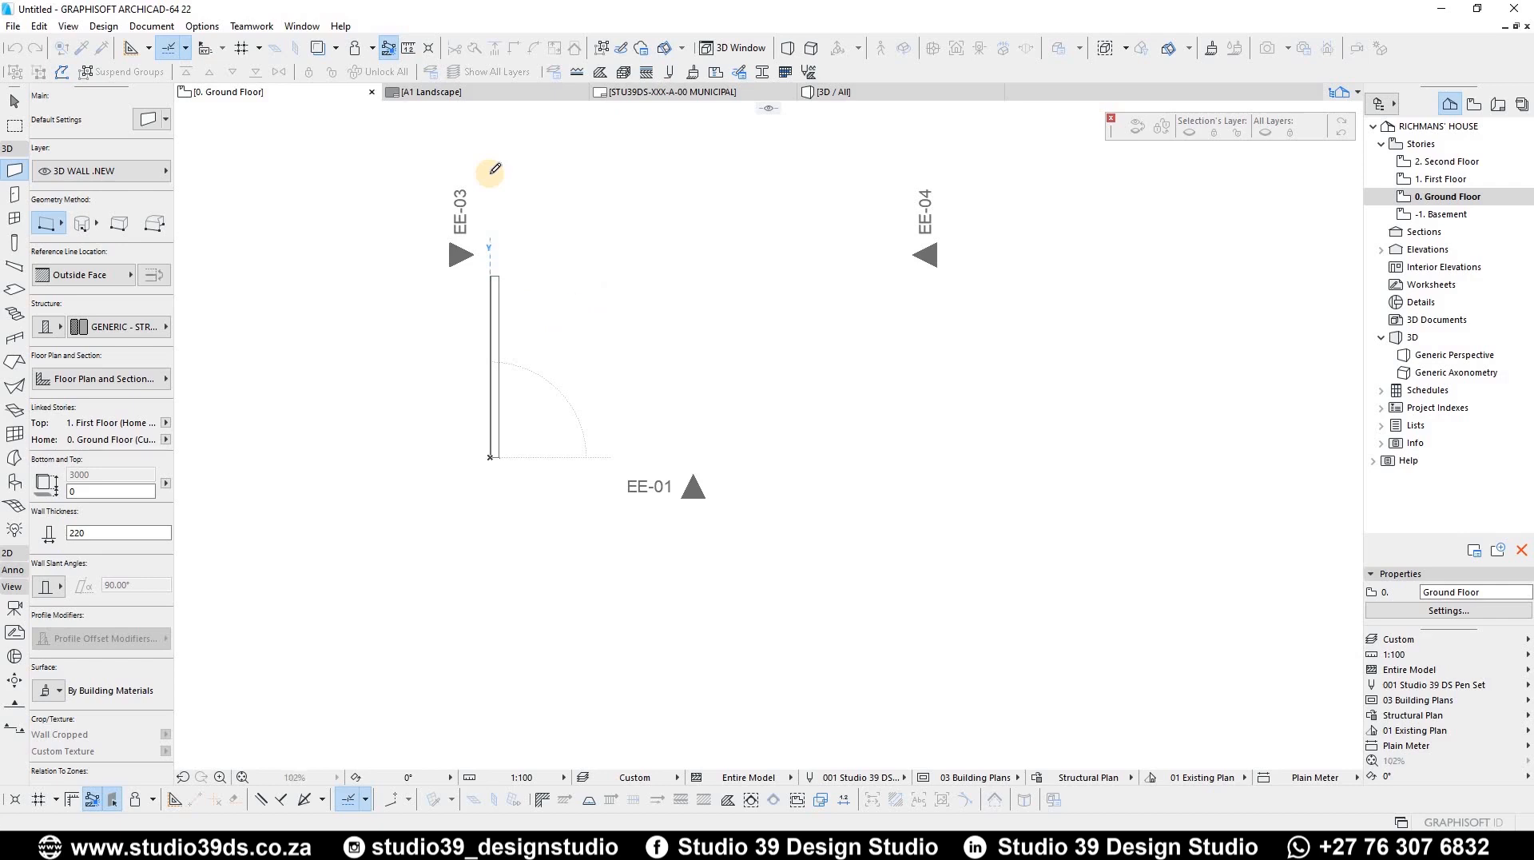
left_click(490, 171)
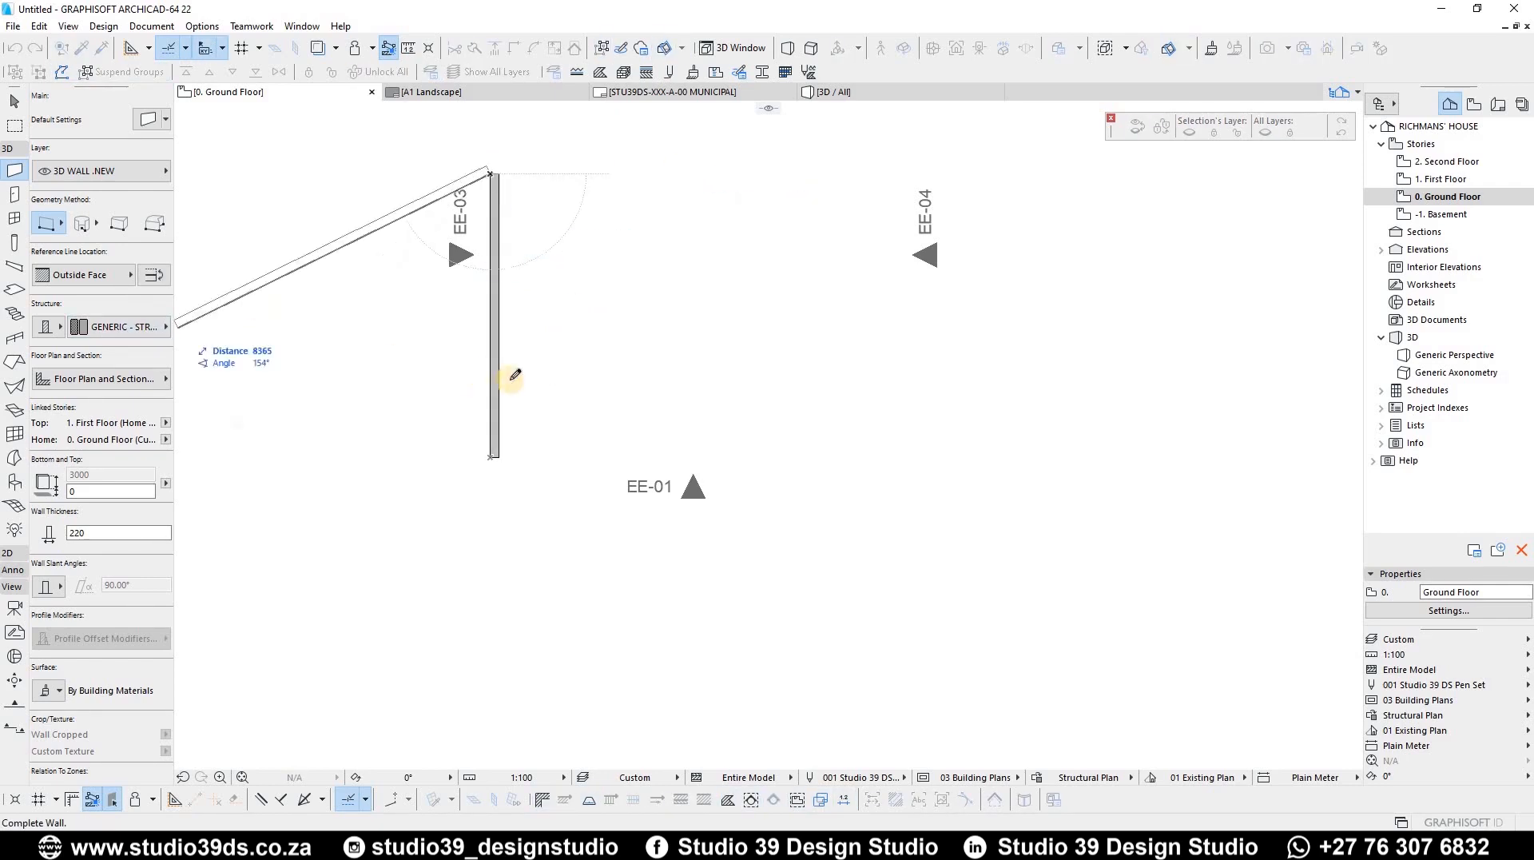
key("Escape")
key("ctrl+z")
Draw a vertical wall about 7000 long upward from the project origin, using the single straight geometry method
left_click(490, 457)
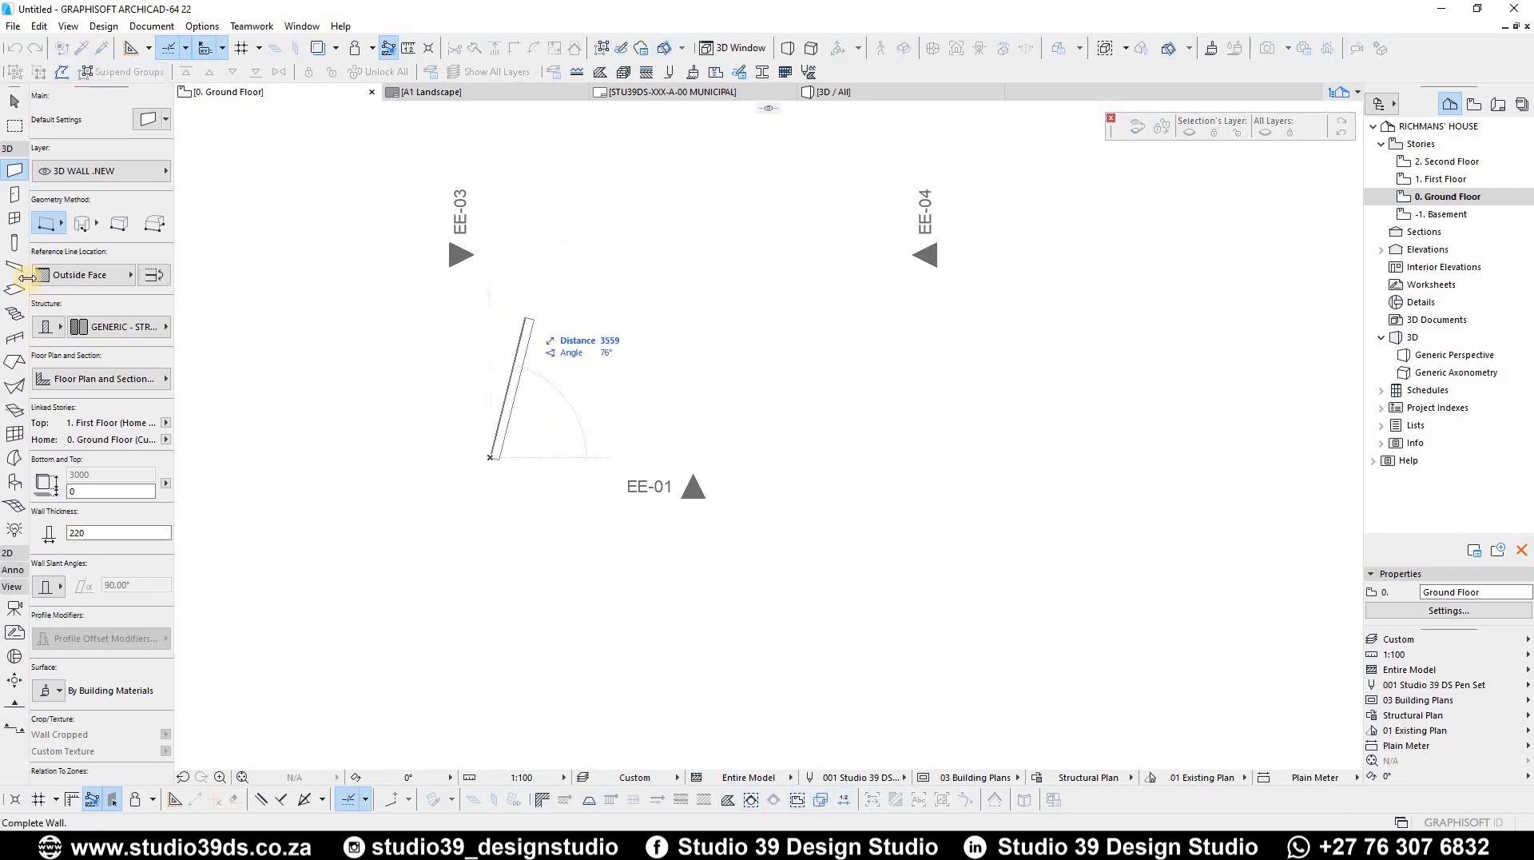
left_click(87, 278)
left_click(50, 224)
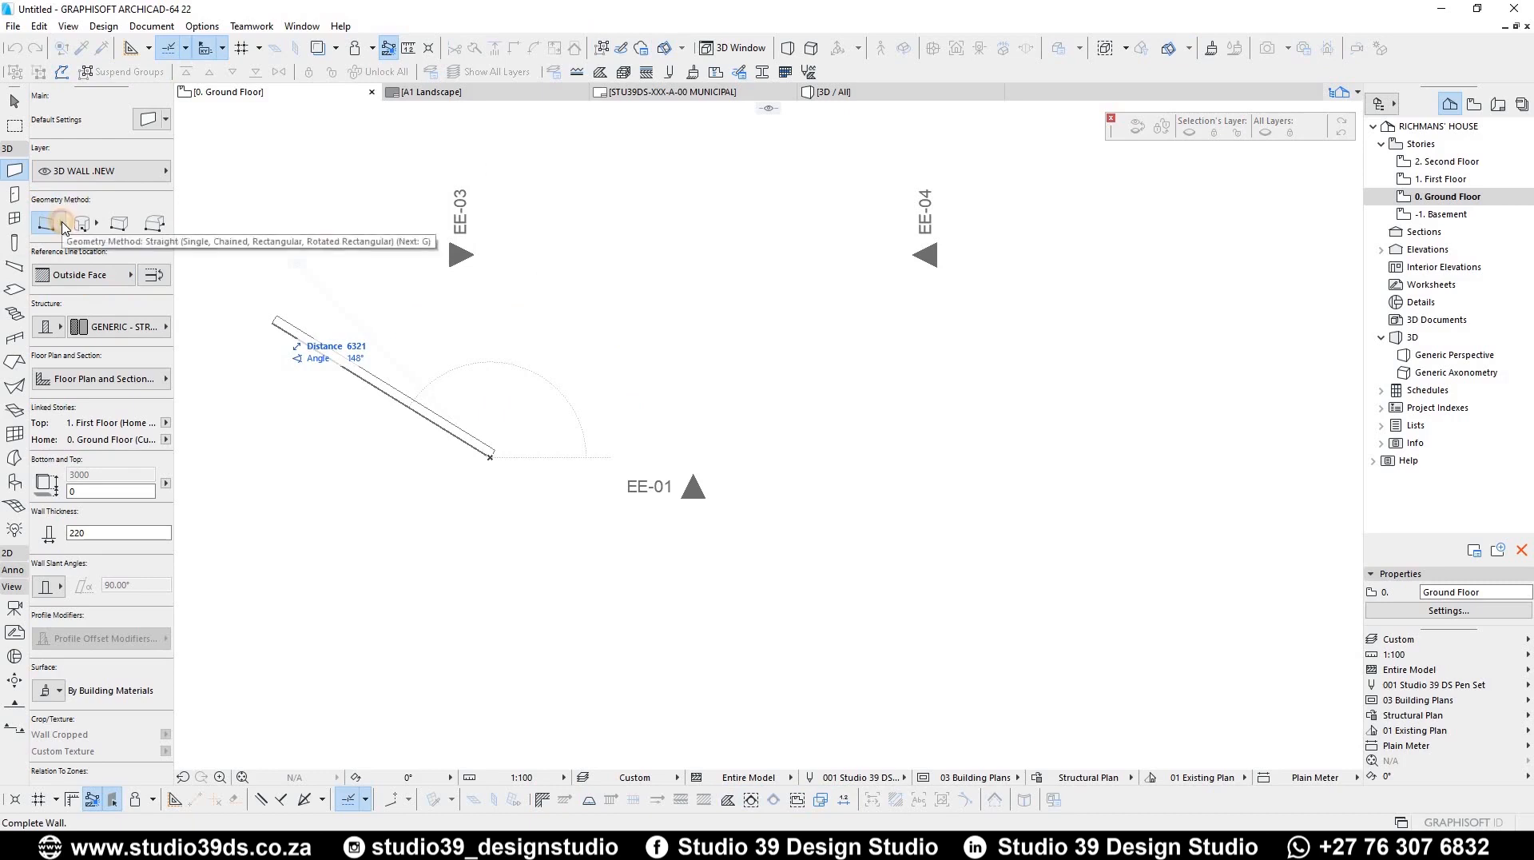
left_click(49, 225)
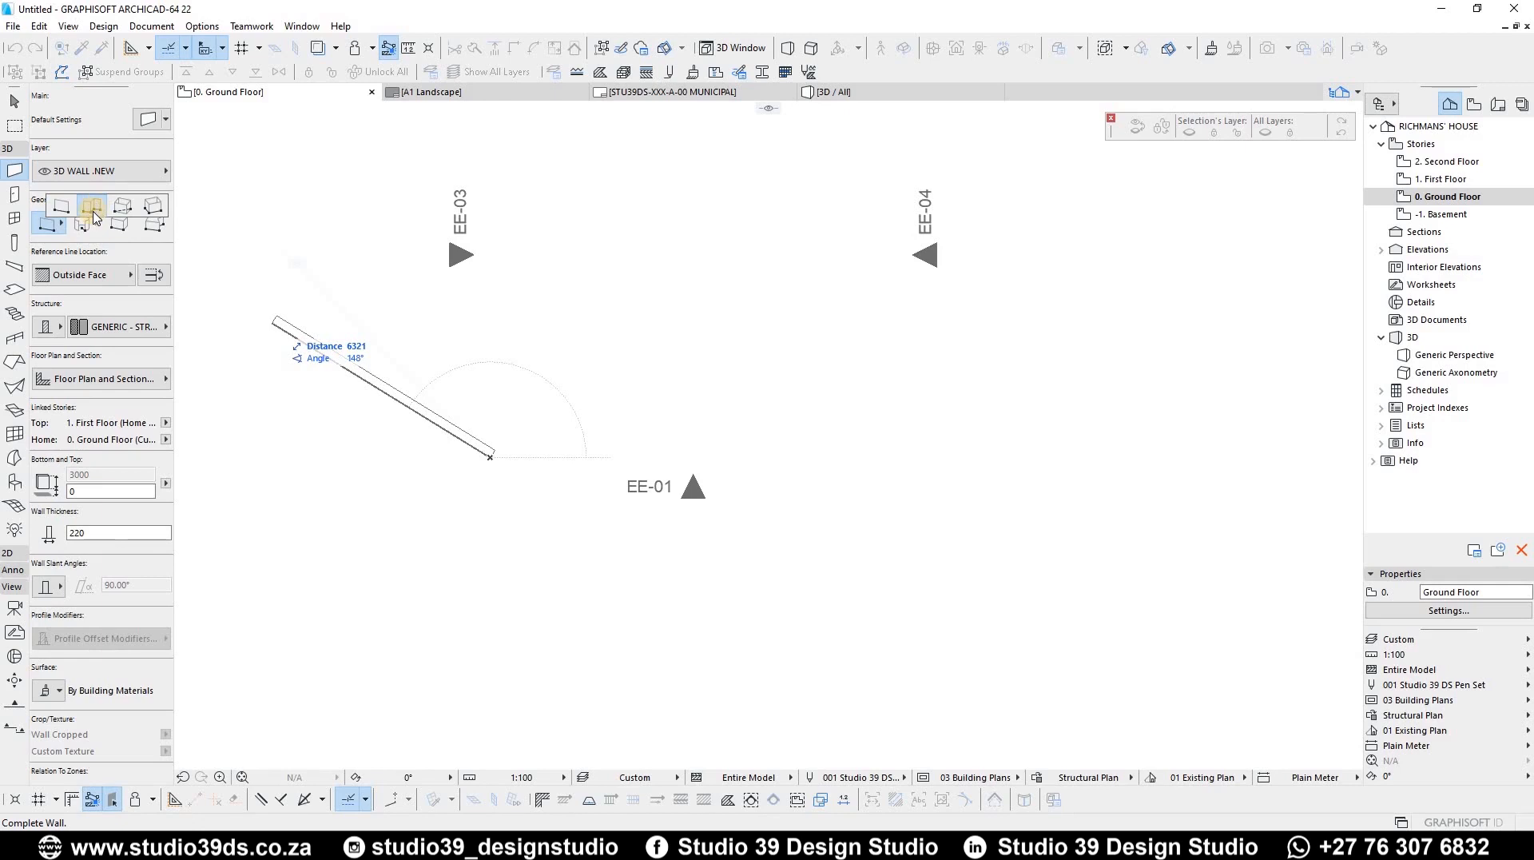
left_click(51, 224)
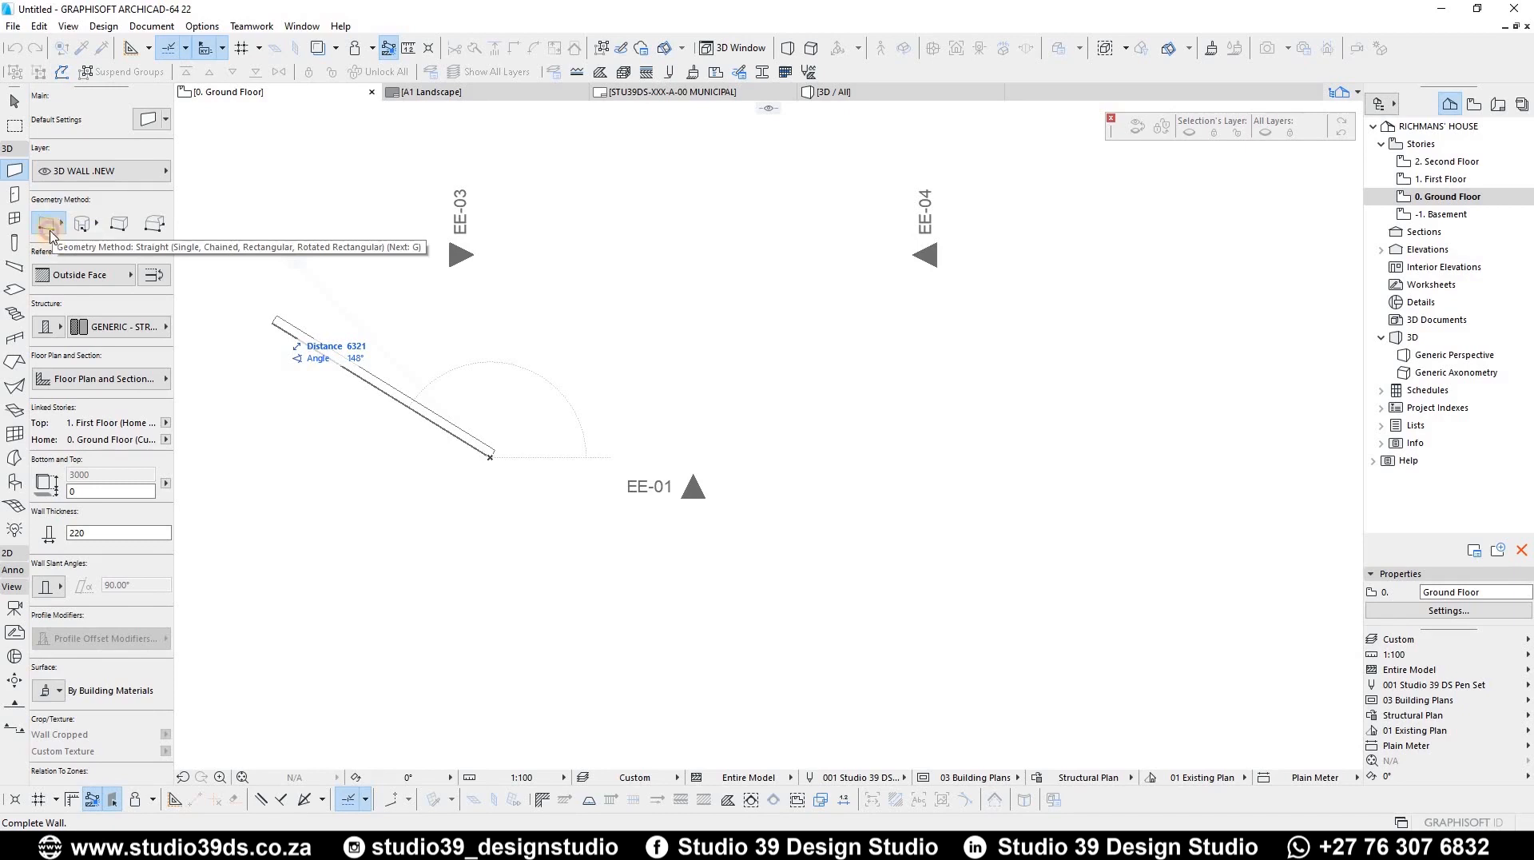
left_click(57, 218)
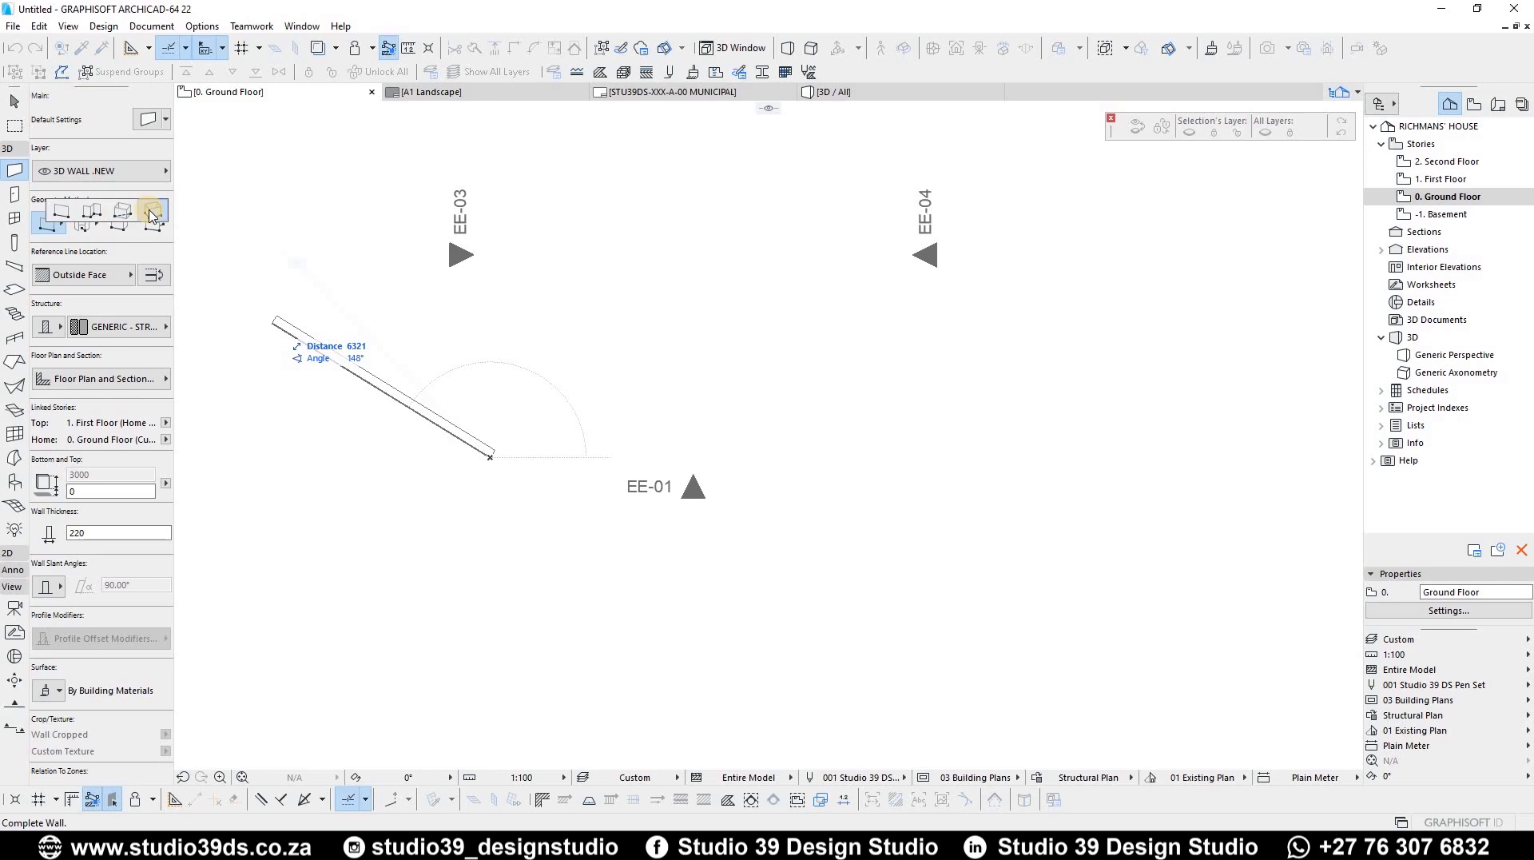
left_click(64, 217)
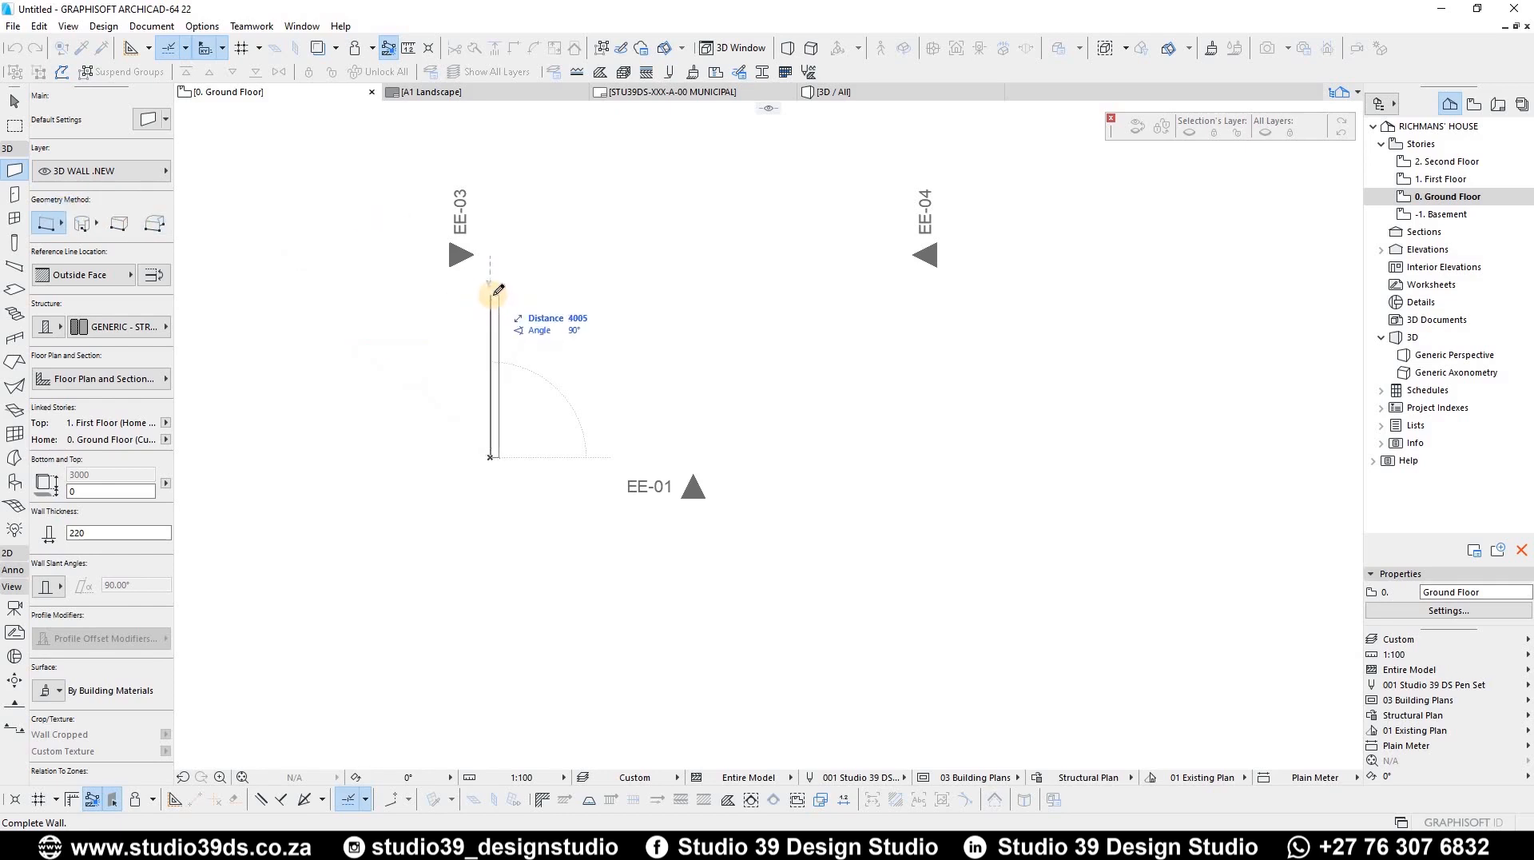
left_click(491, 171)
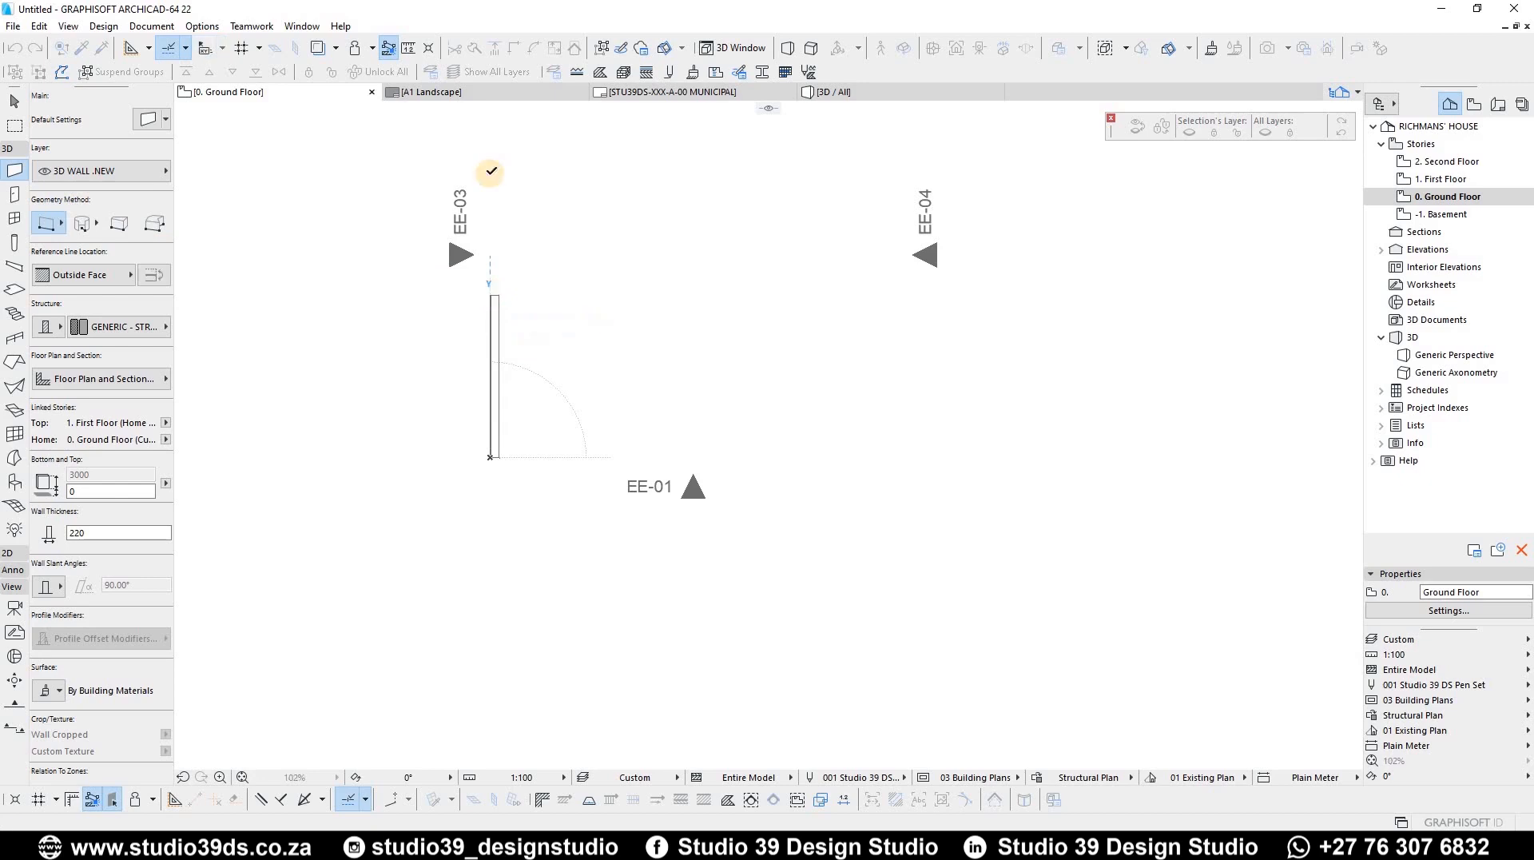
left_click(491, 173)
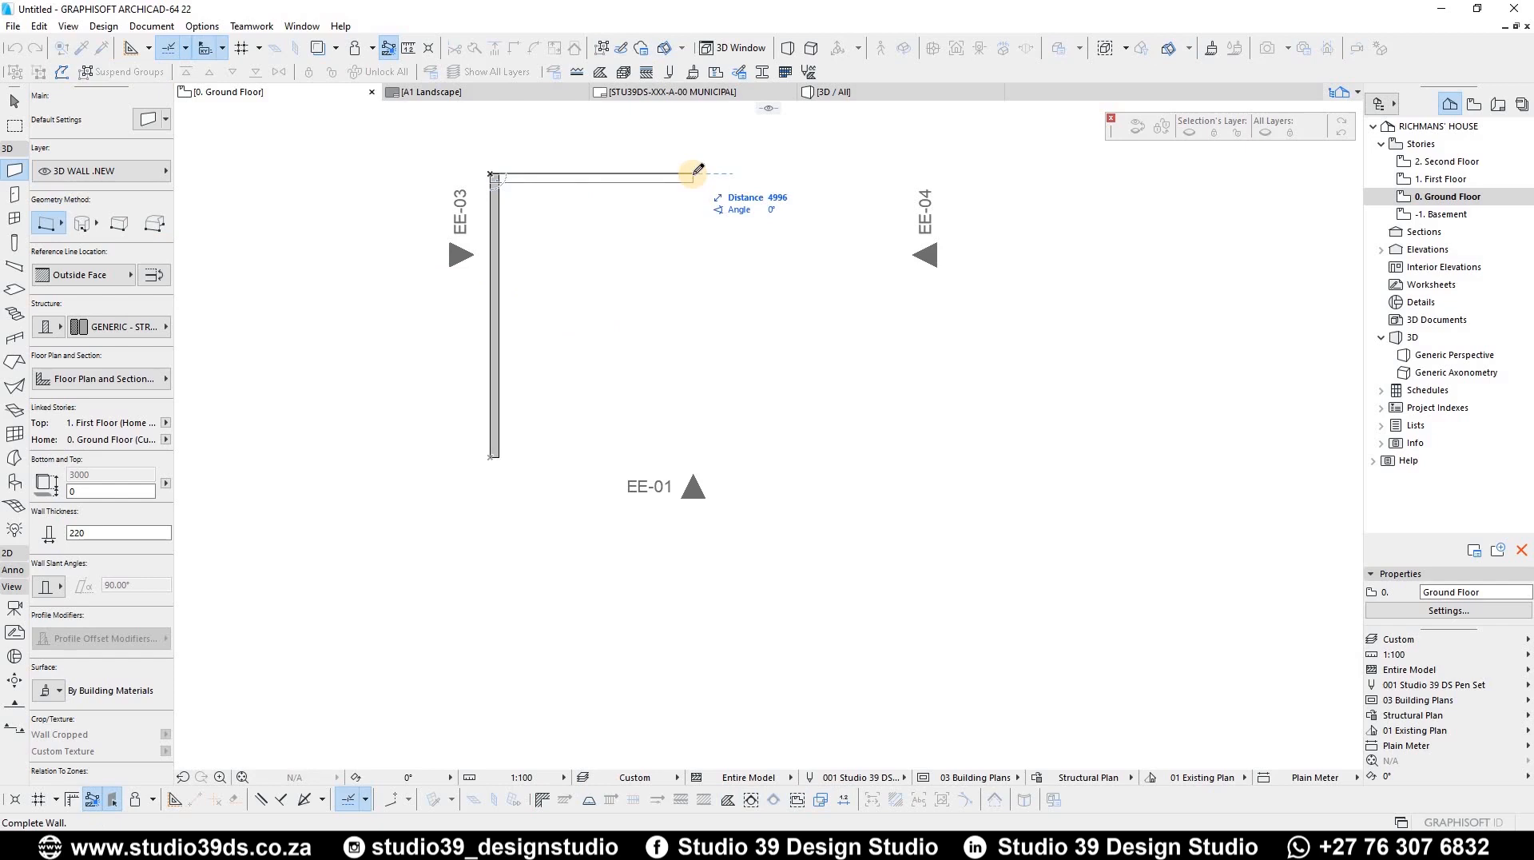
key("Escape")
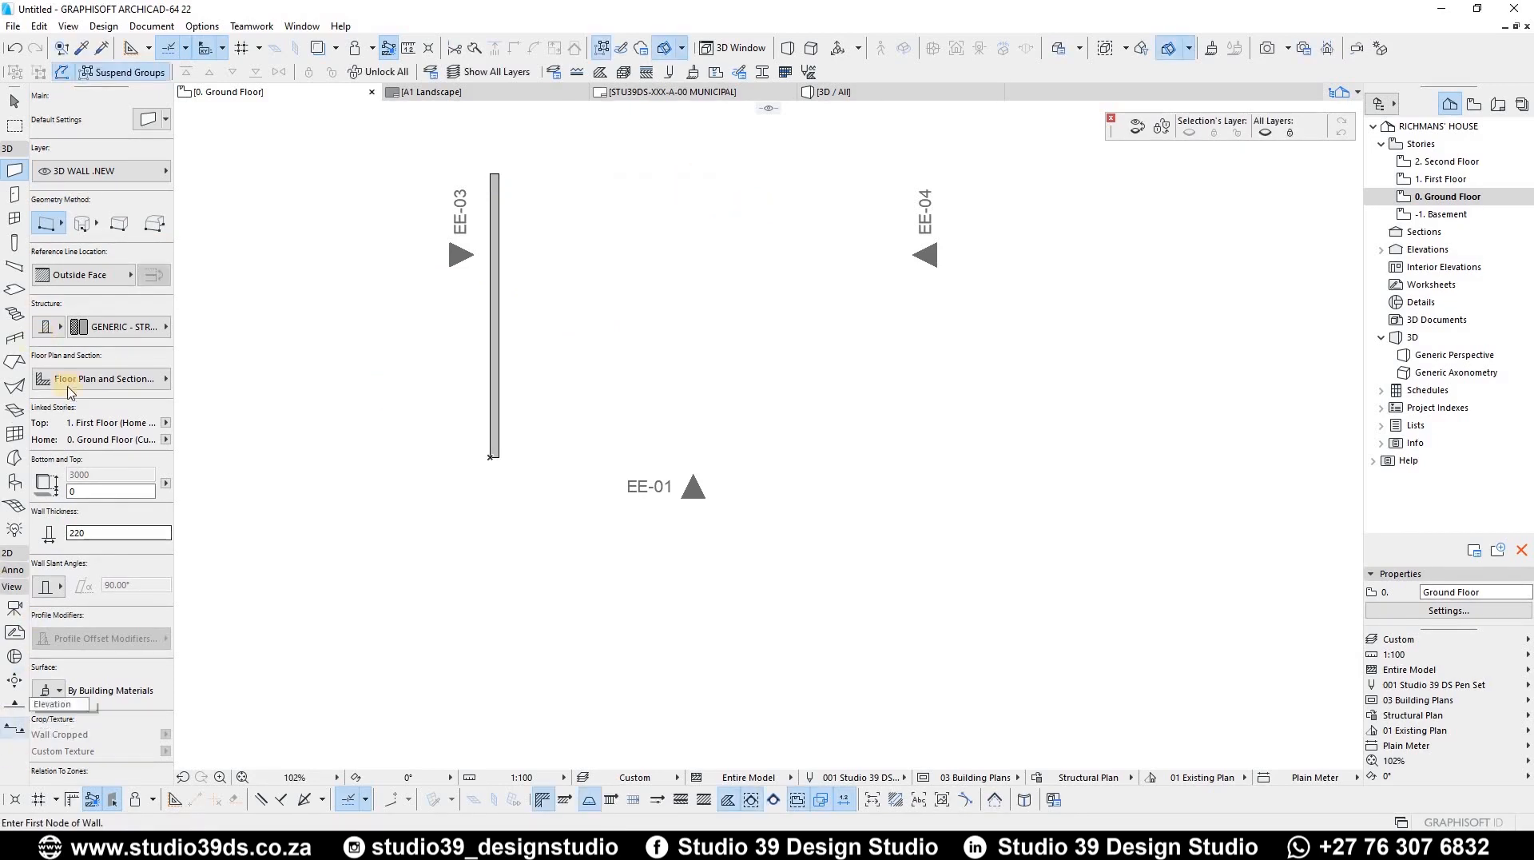
left_click(11, 149)
left_click(13, 199)
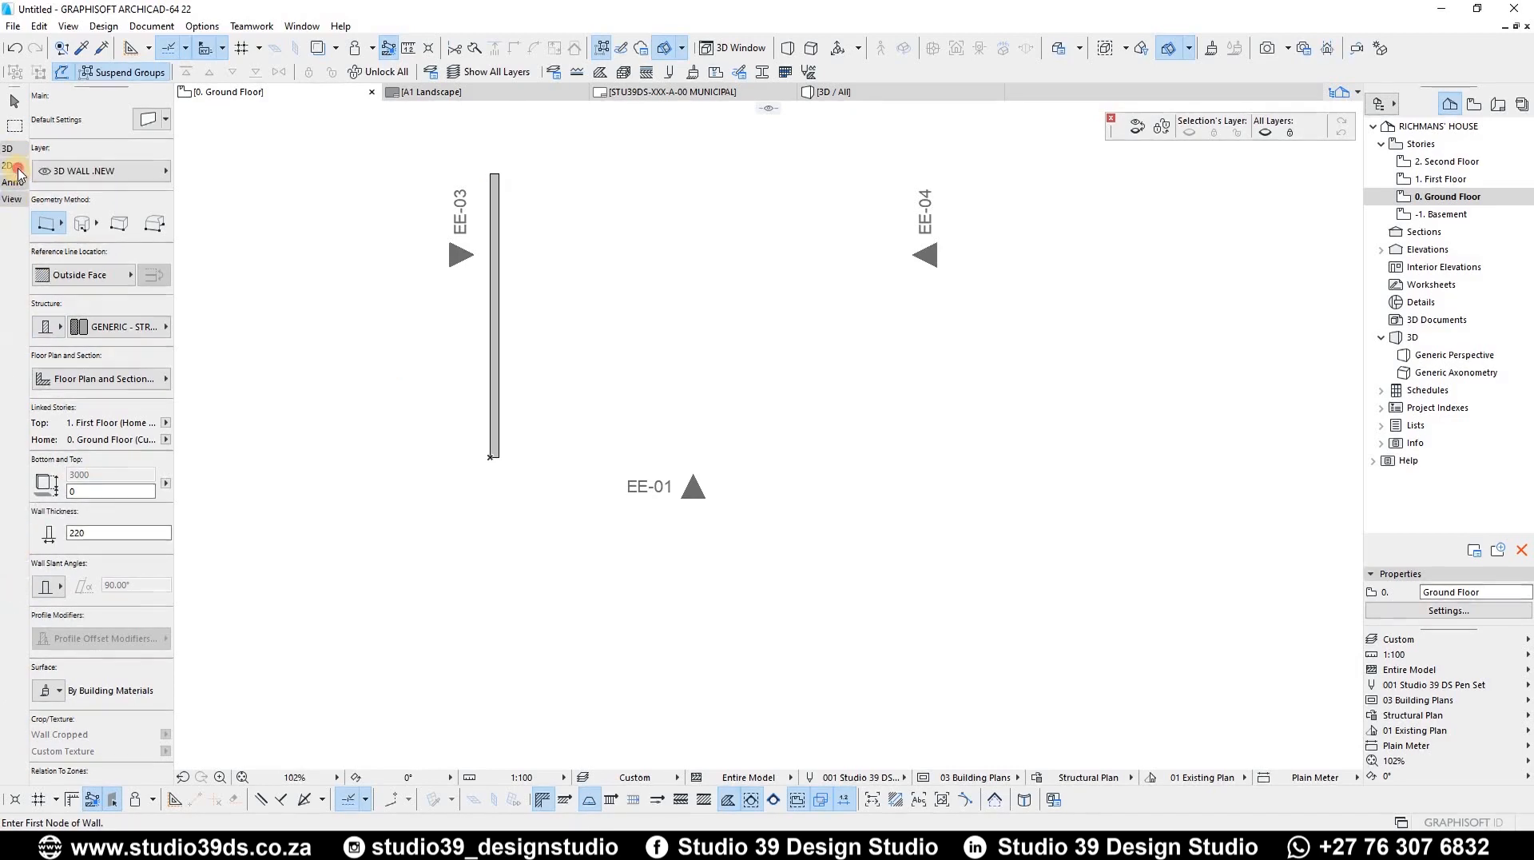
left_click(8, 166)
left_click(13, 186)
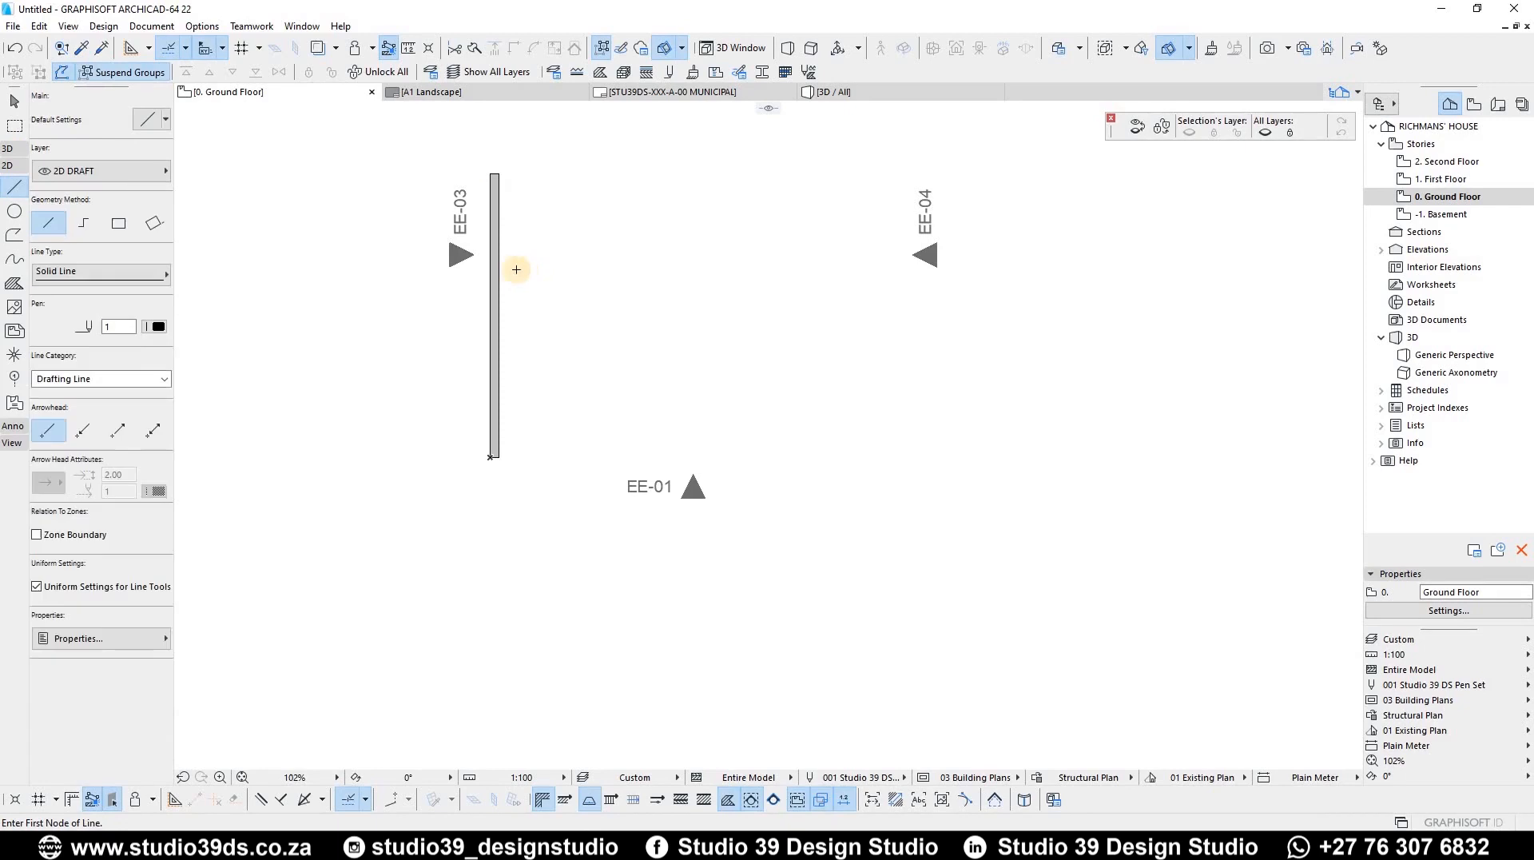
left_click(498, 230)
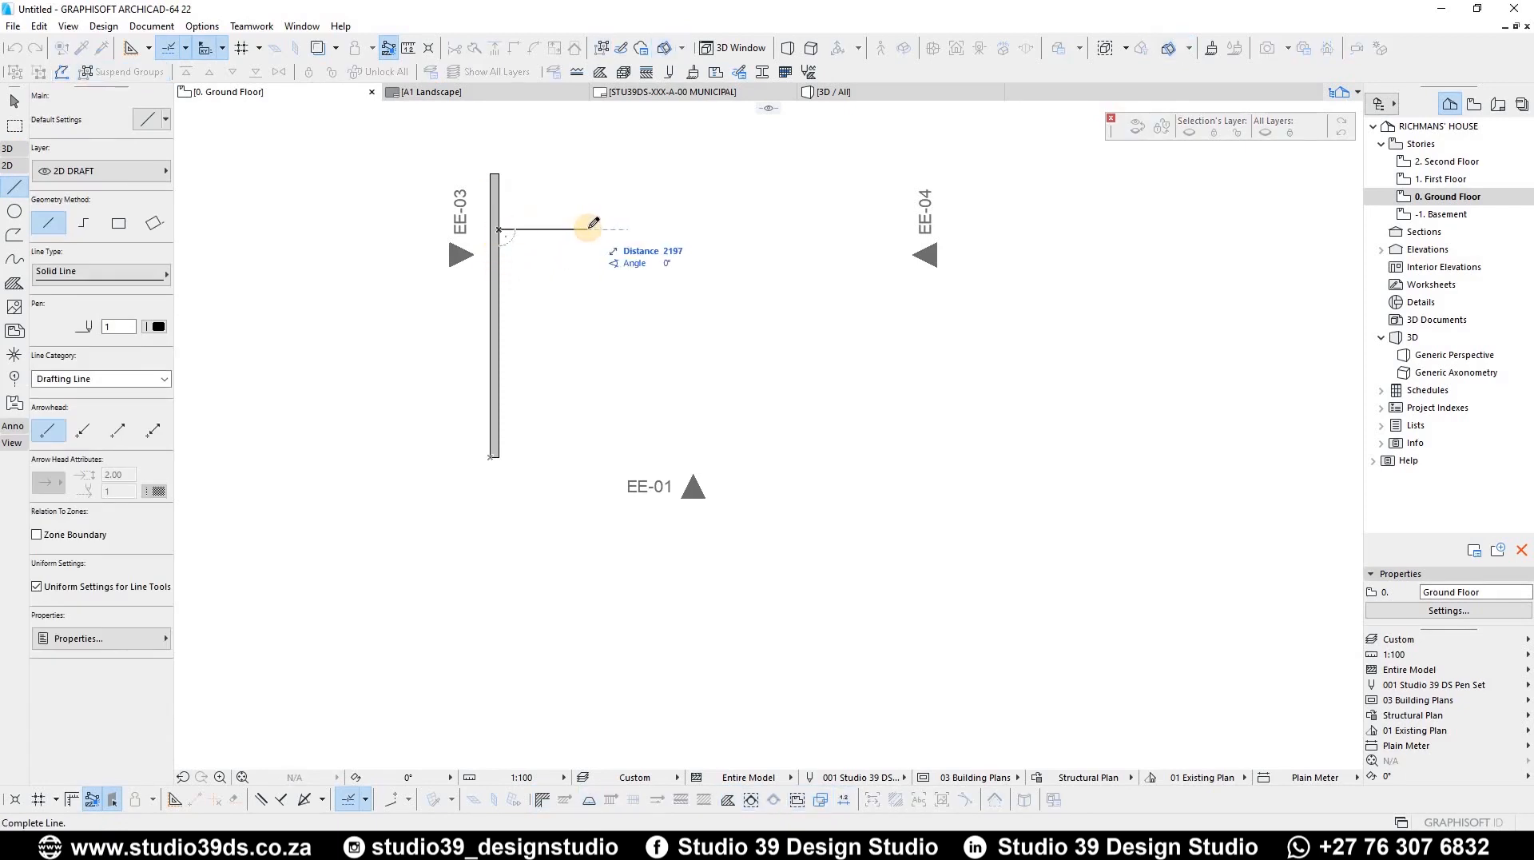
type("300")
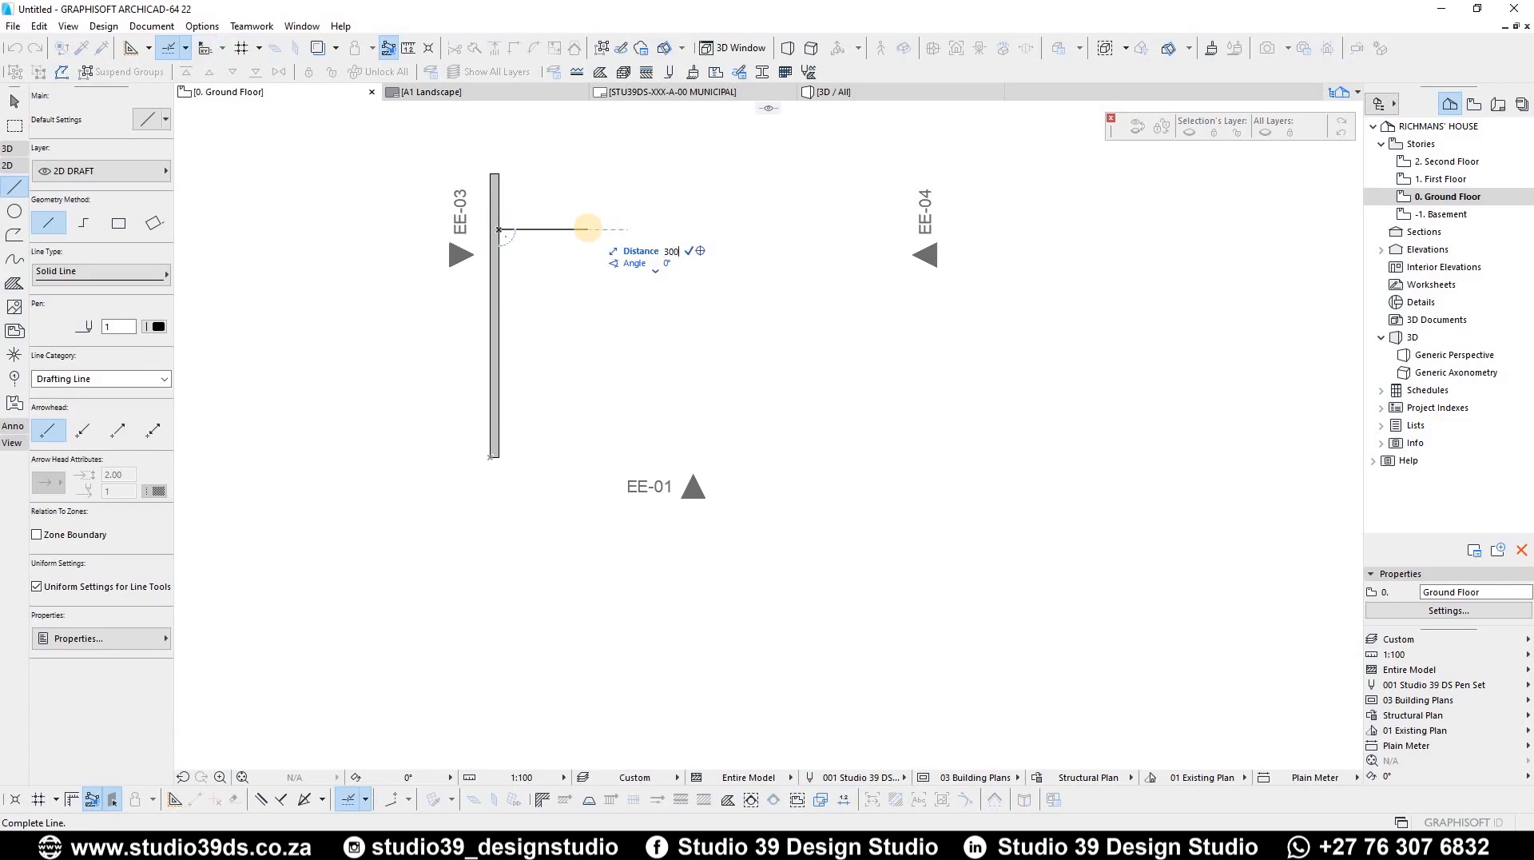
key("Escape")
key("Escape")
key("Escape")
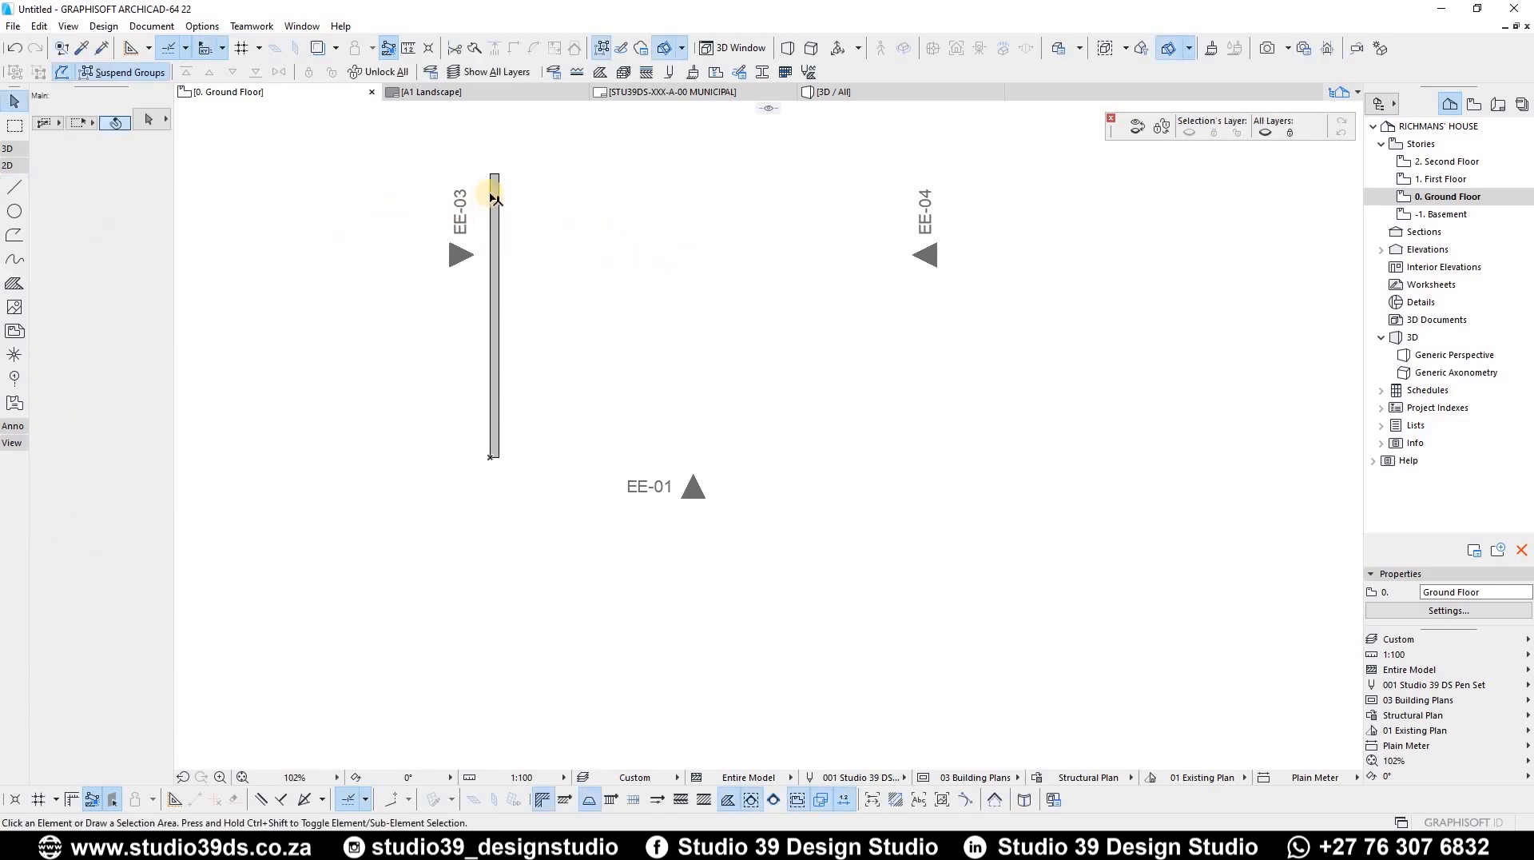
Mirror a copy of the vertical wall about a diagonal axis through its upper end to form the horizontal upper wall
left_click(502, 188)
key("ctrl+alt+m")
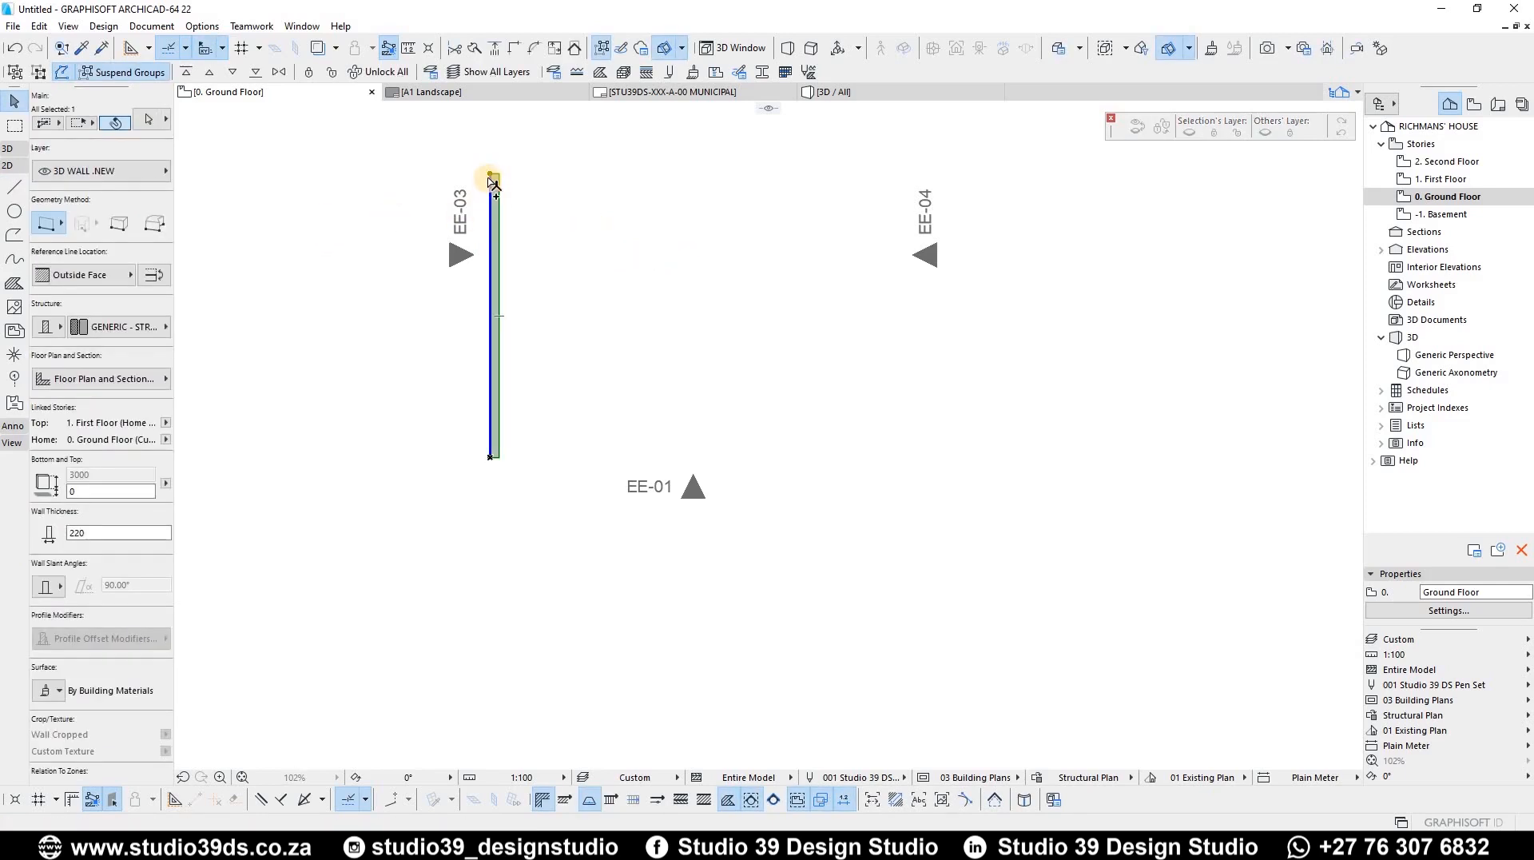
left_click(492, 175)
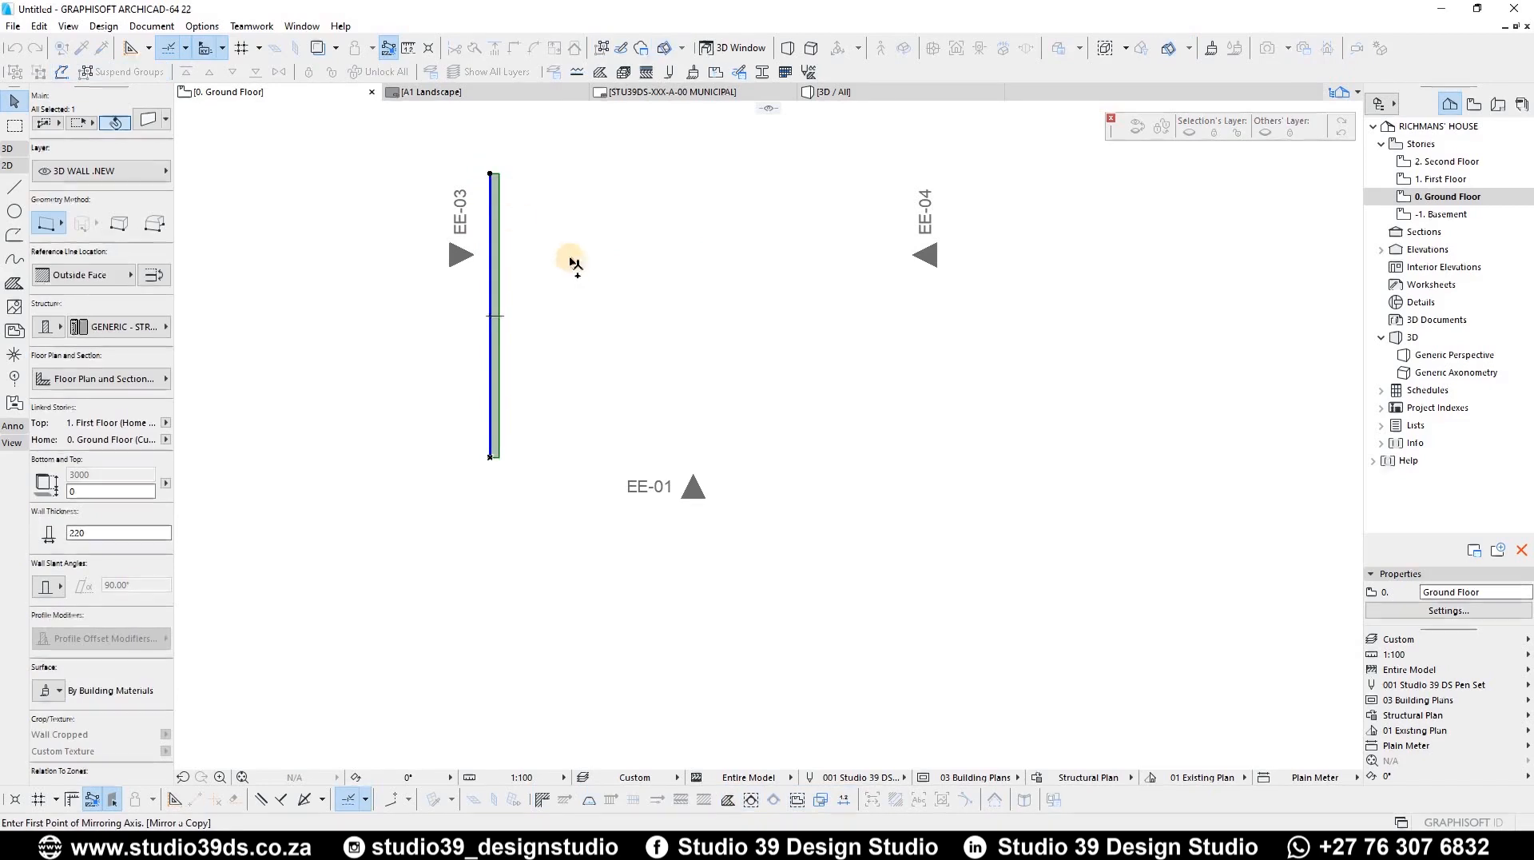
left_click(625, 310)
key("Escape")
Delete the elevation markers around the walls
left_click(935, 254)
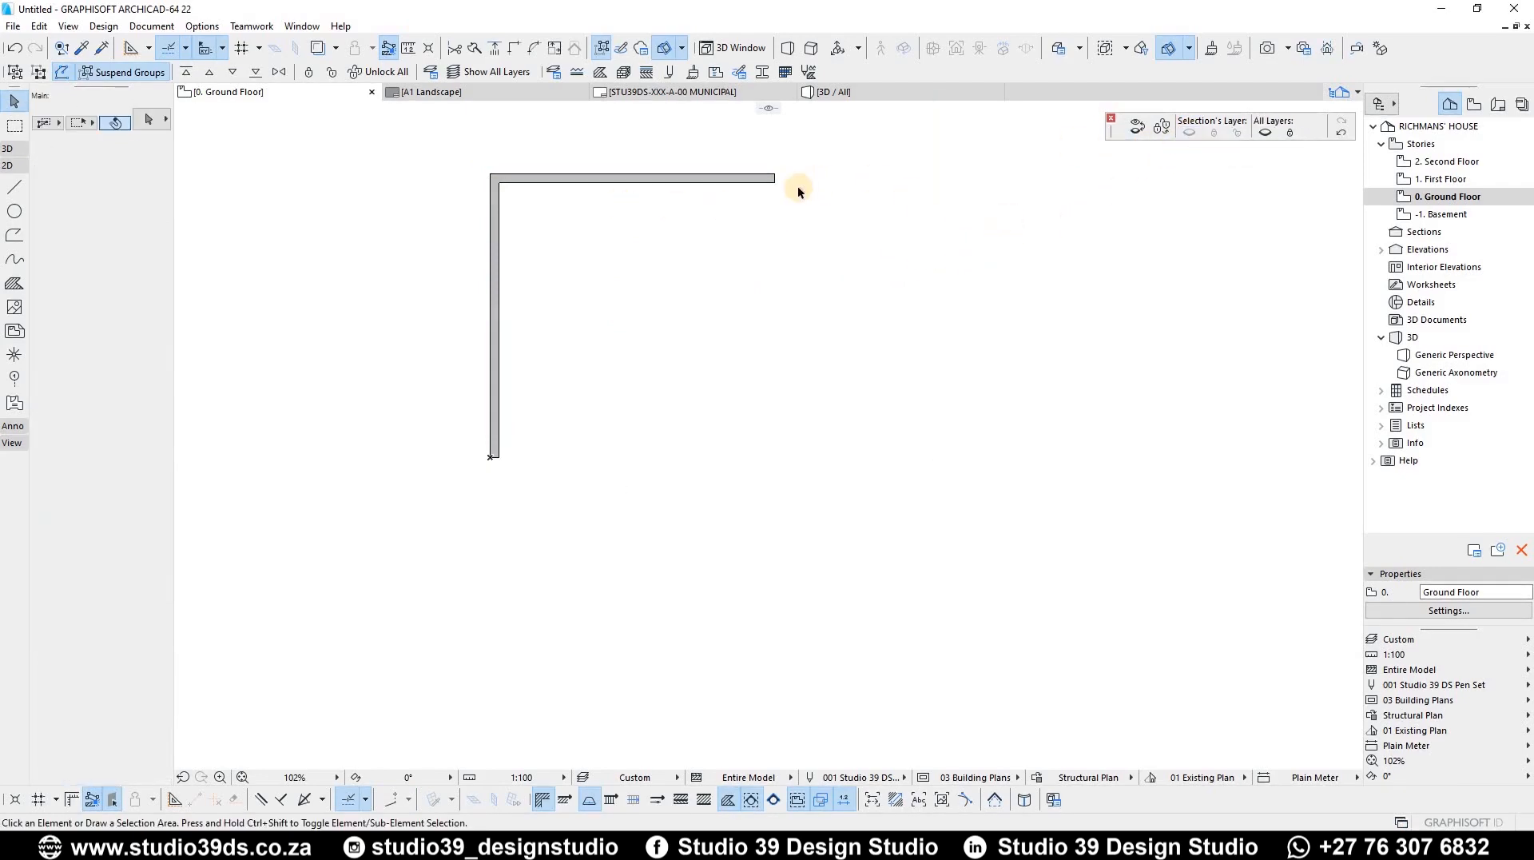
Drag a copy of the left vertical wall to the right so it meets the horizontal upper wall near its free end
left_click(728, 173)
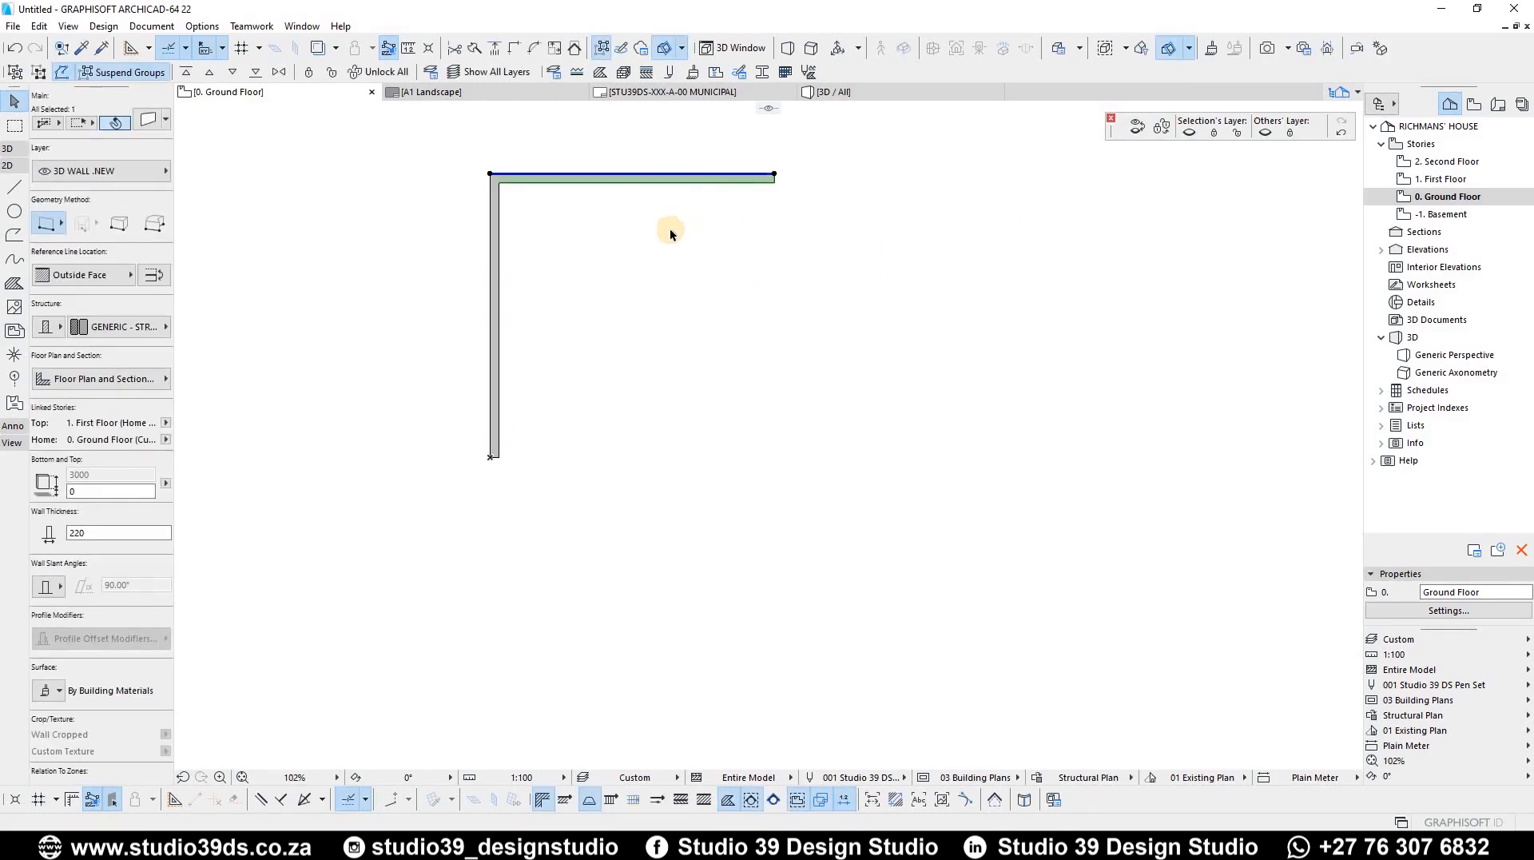
left_click(495, 276)
key("ctrl+d")
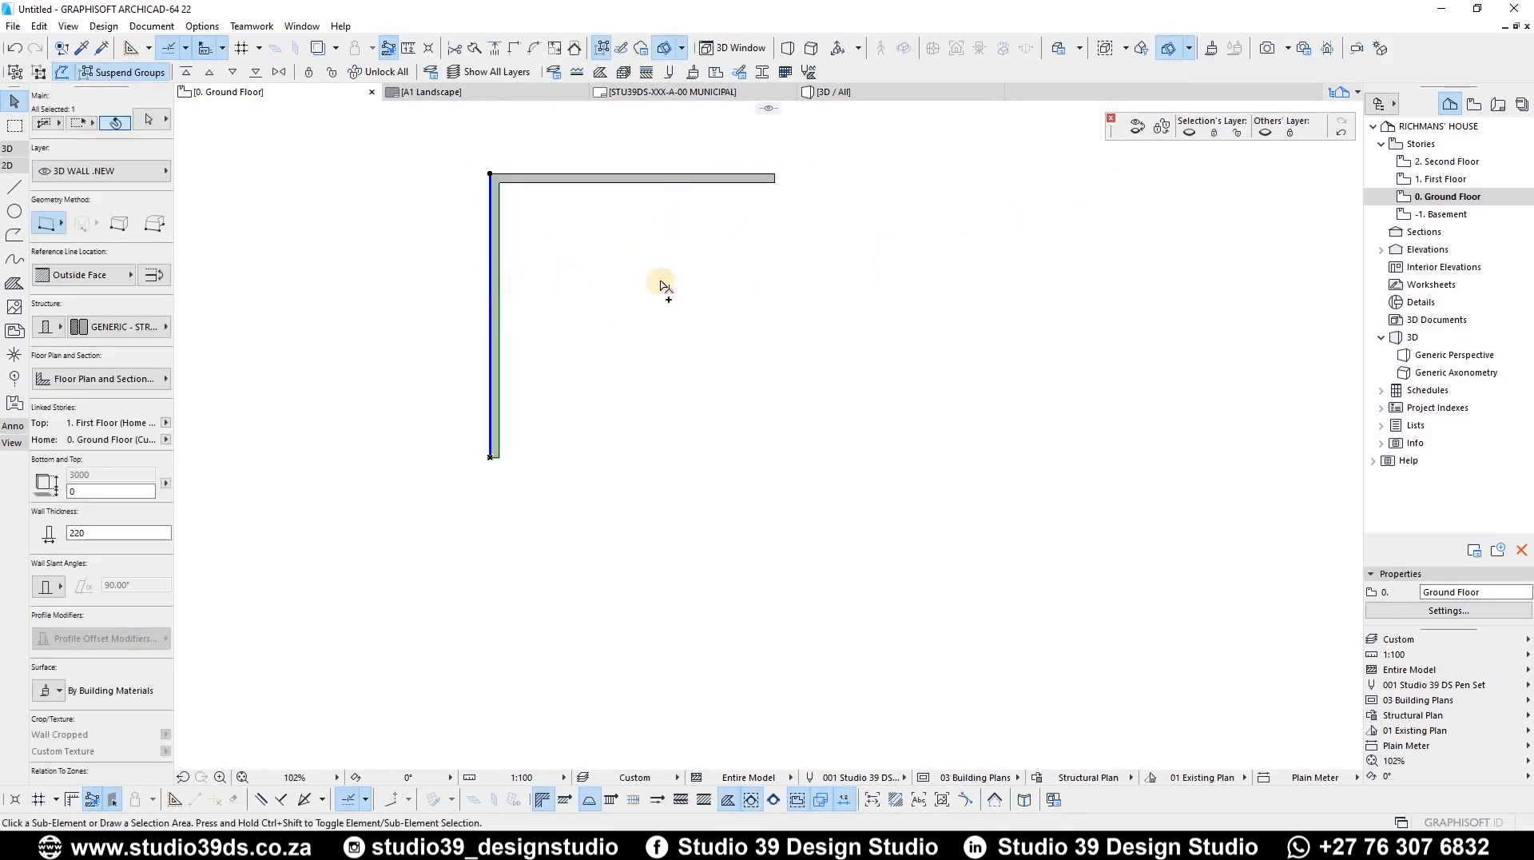
left_click(695, 313)
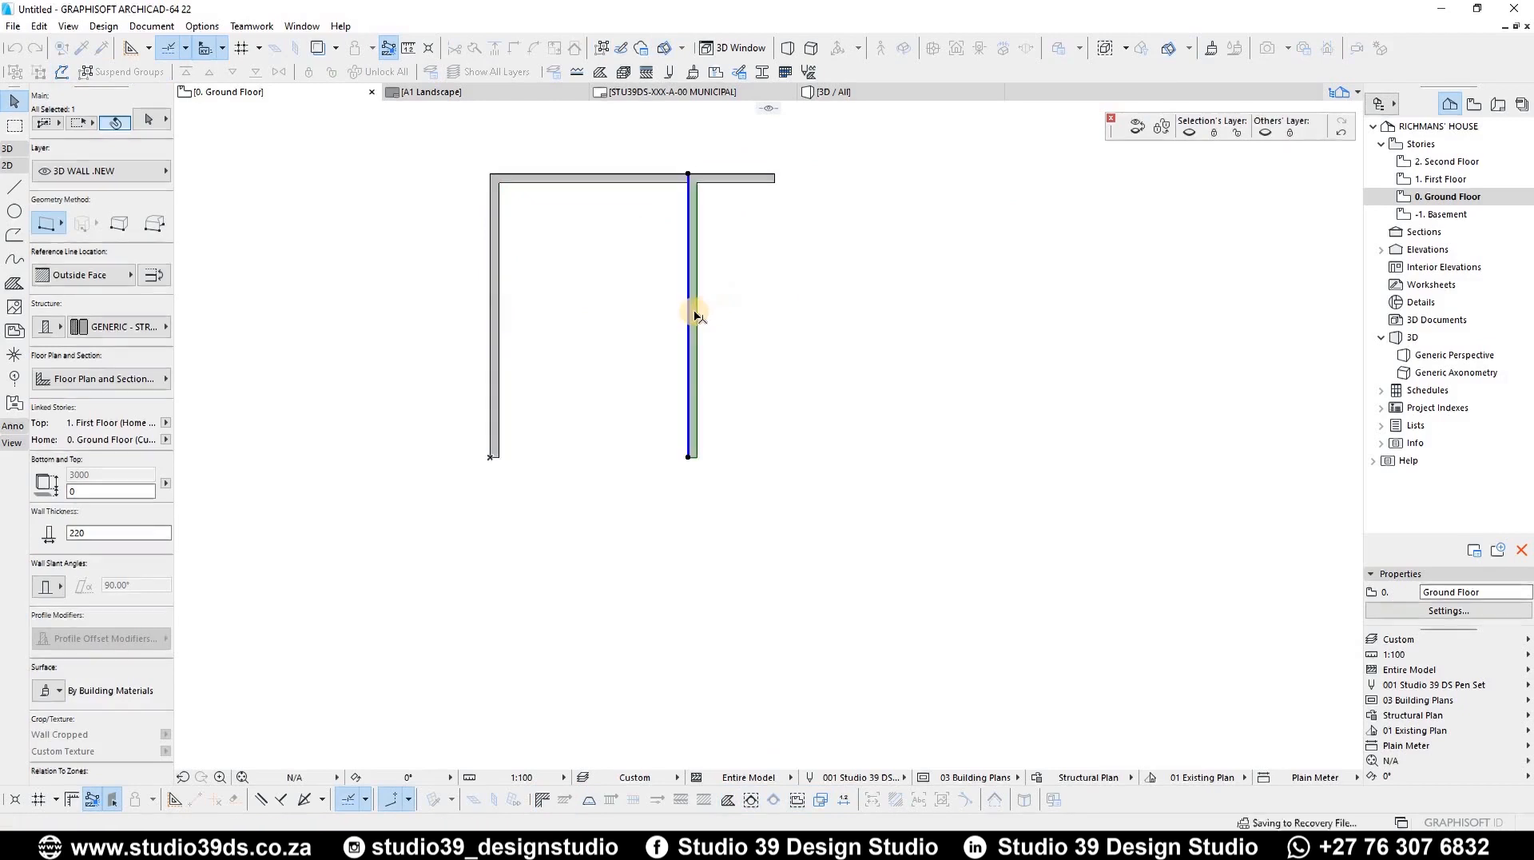
key("Escape")
left_click(692, 314)
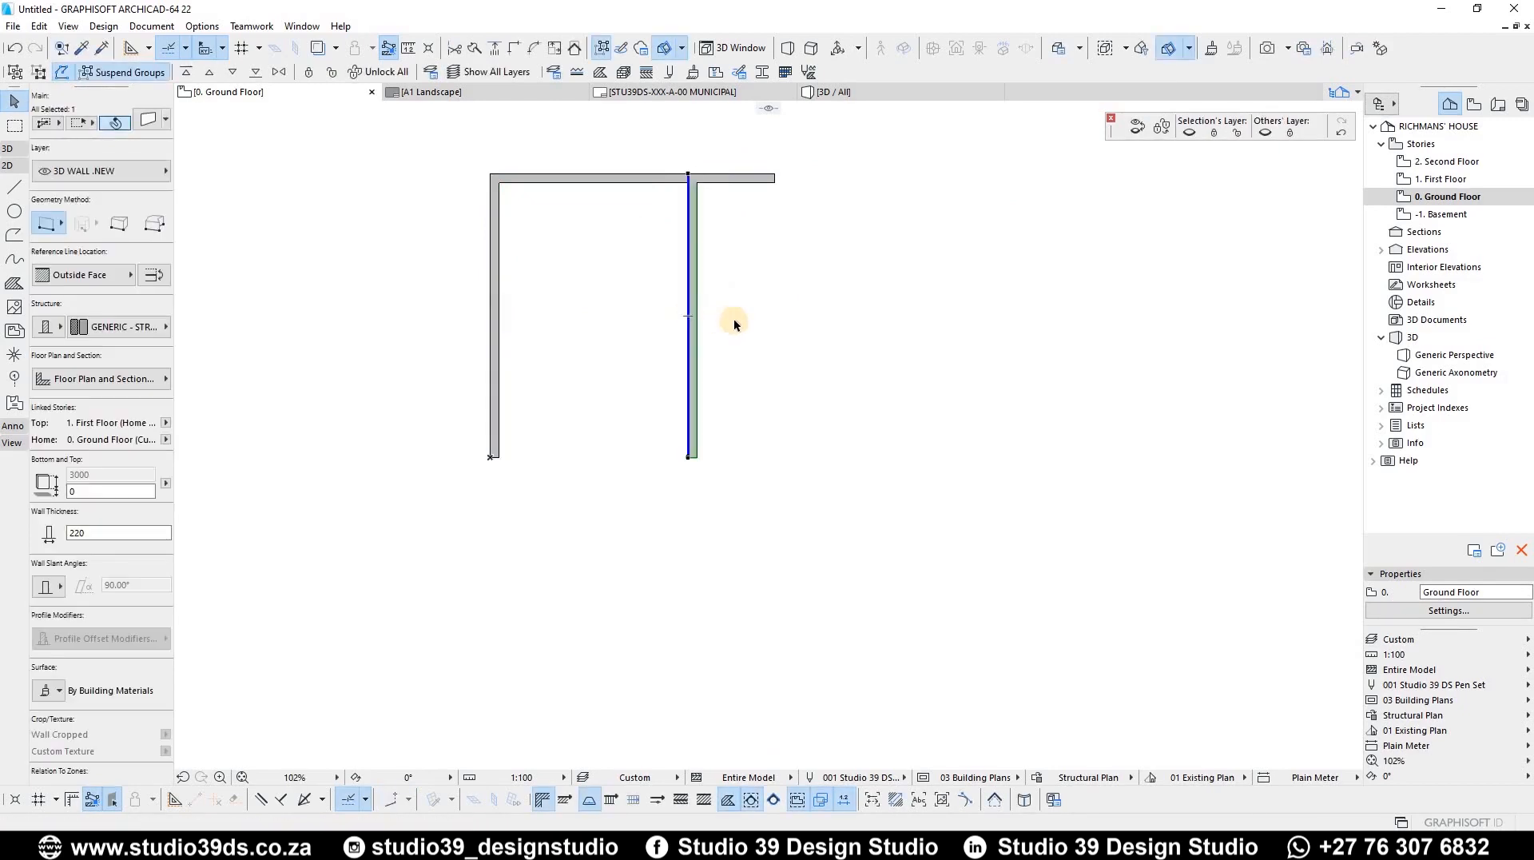
key("ctrl+shift+m")
left_click(688, 328)
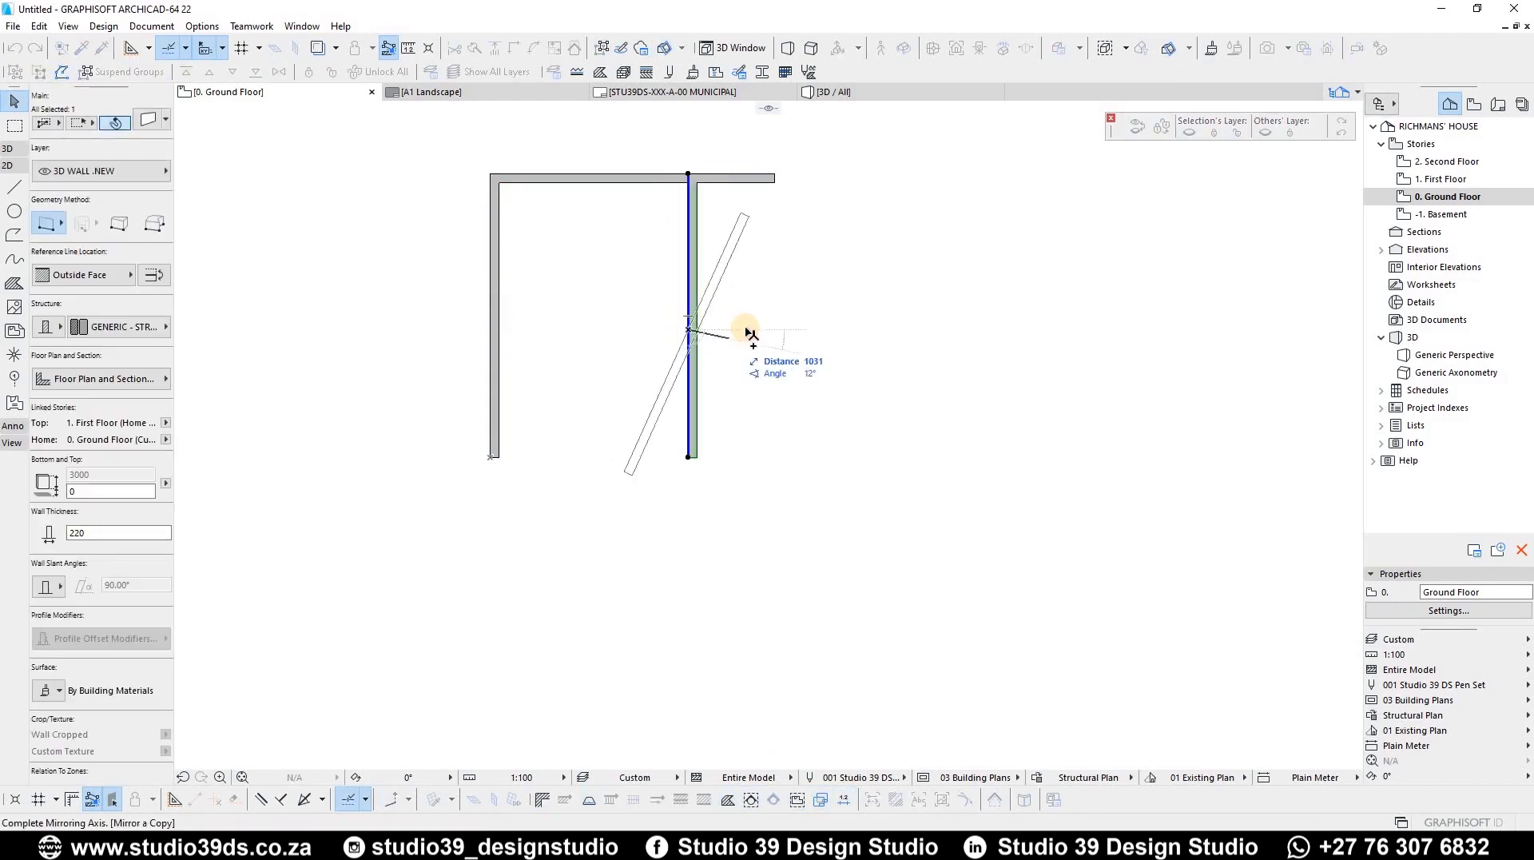
key("Escape")
Drag a copy of the second vertical wall 4440 to the right and flip it across its reference line
key("ctrl+shift+d")
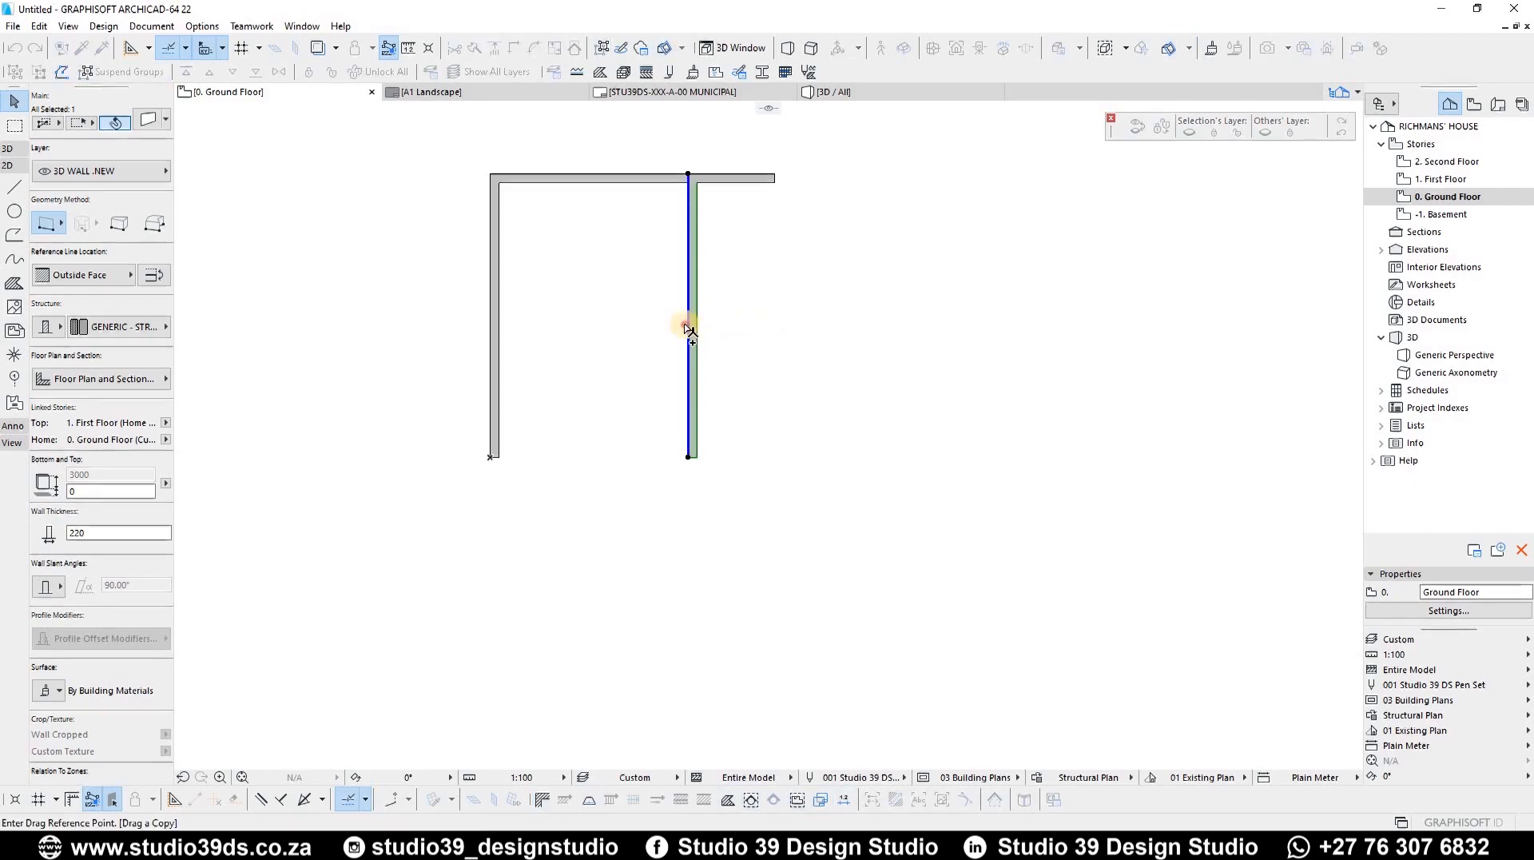
left_click(688, 324)
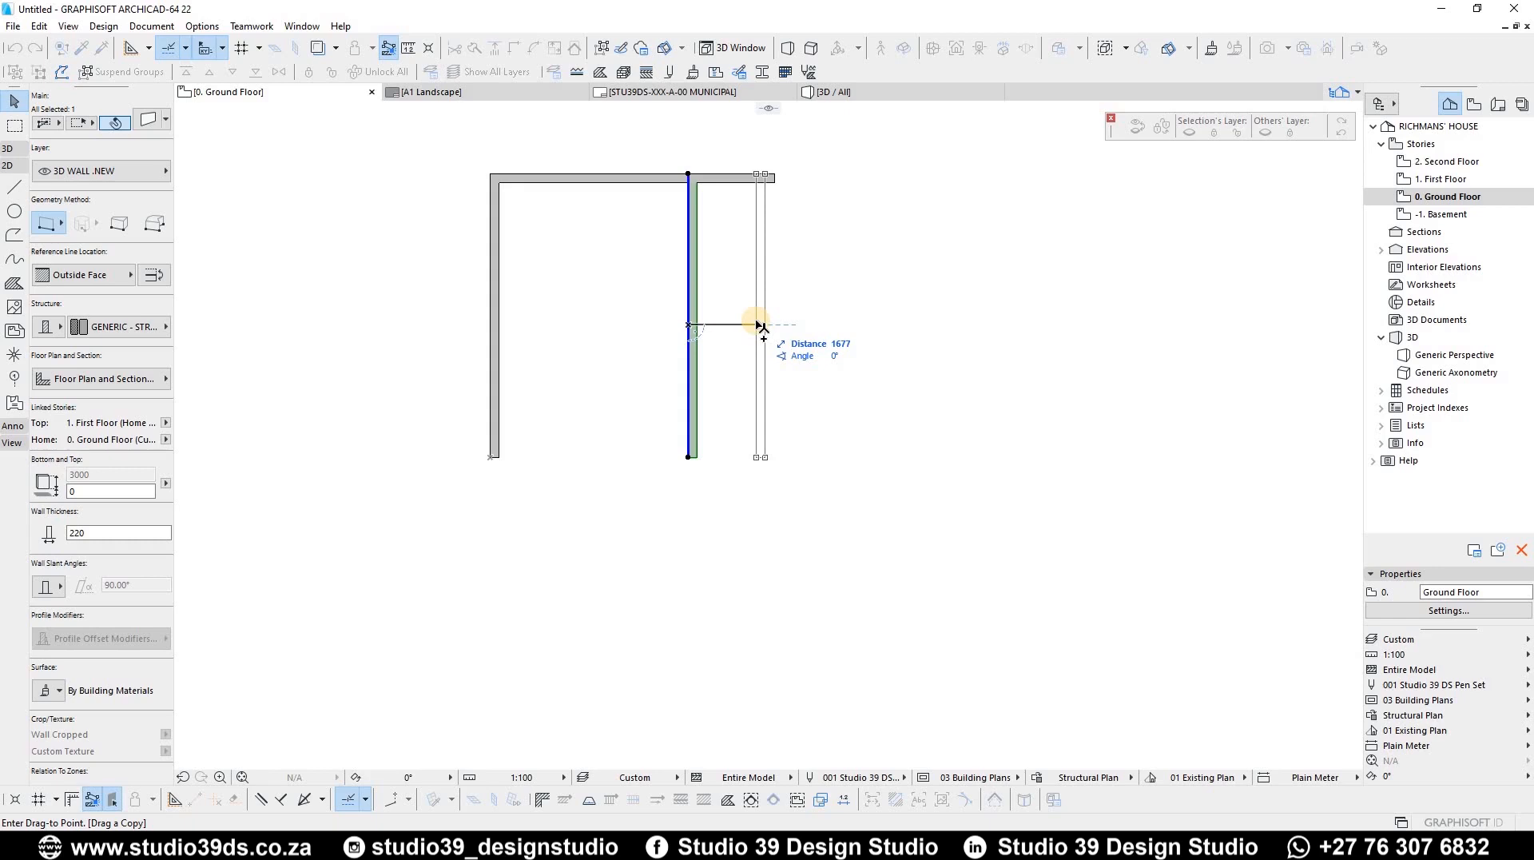
type("4440")
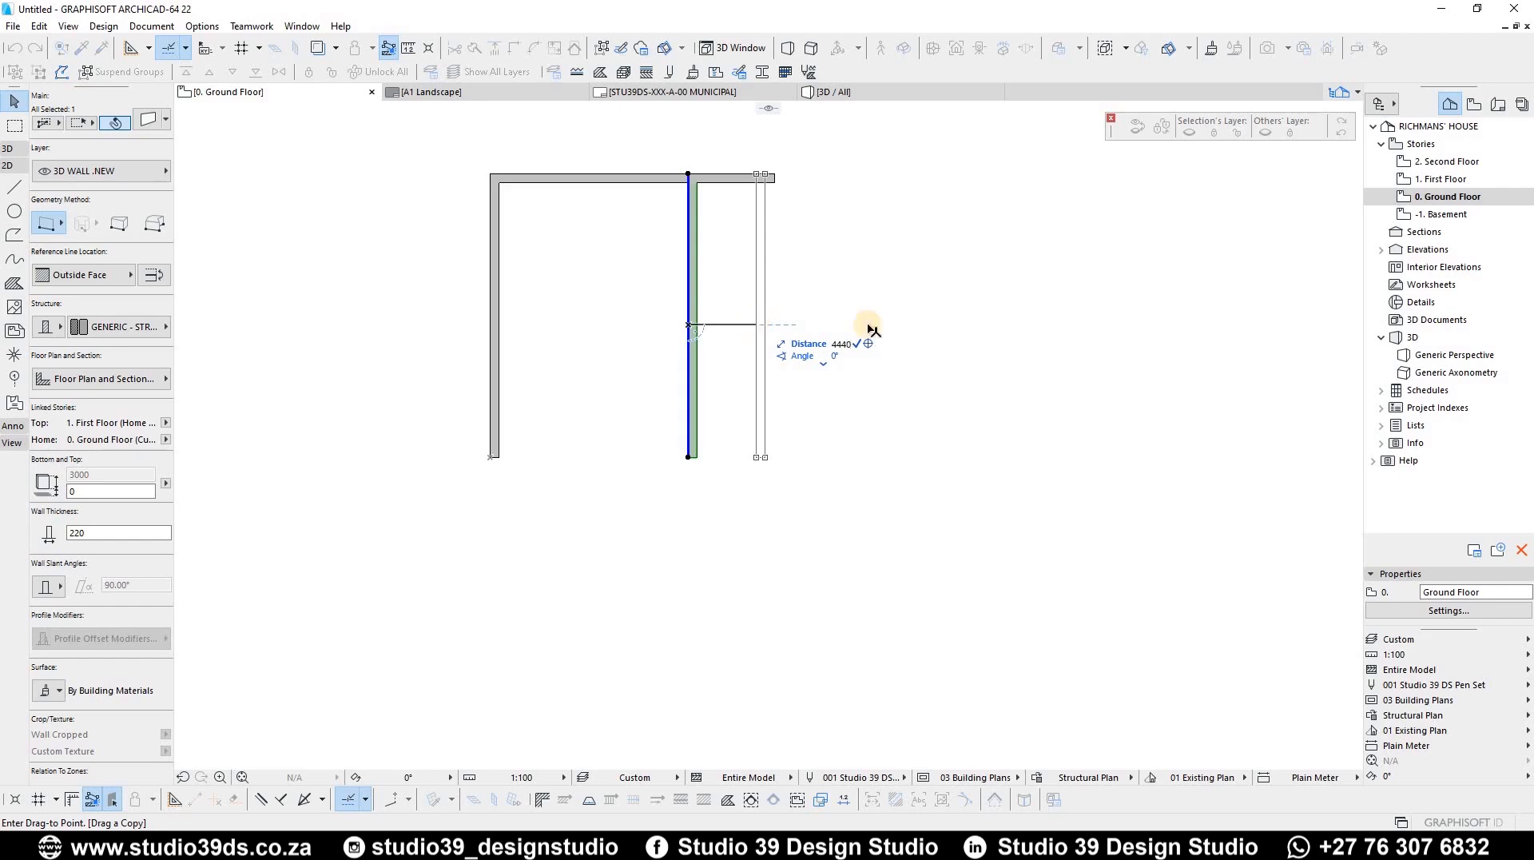
left_click(873, 329)
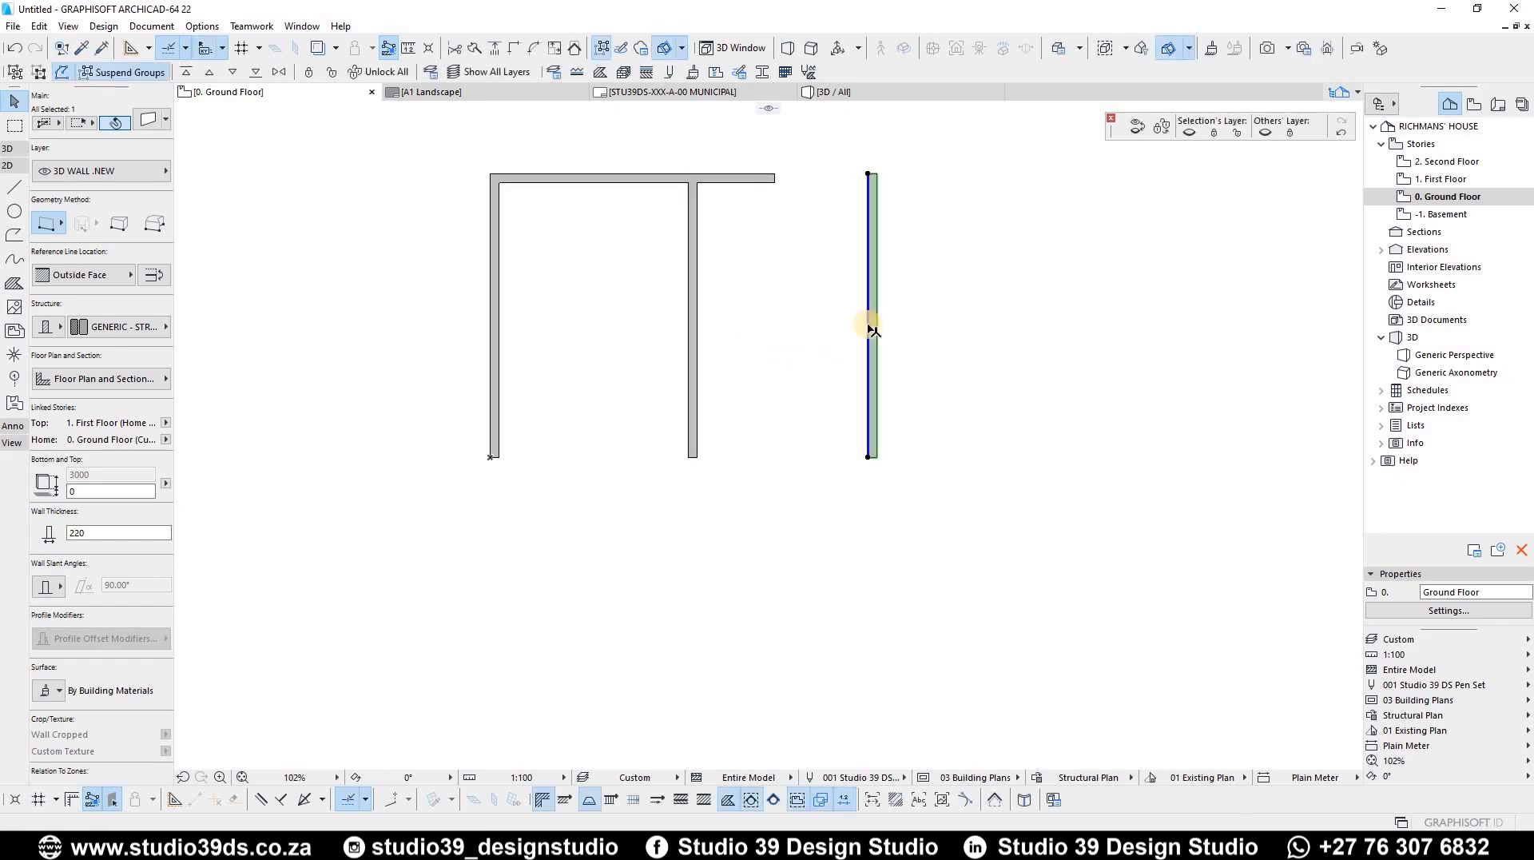
left_click(868, 325)
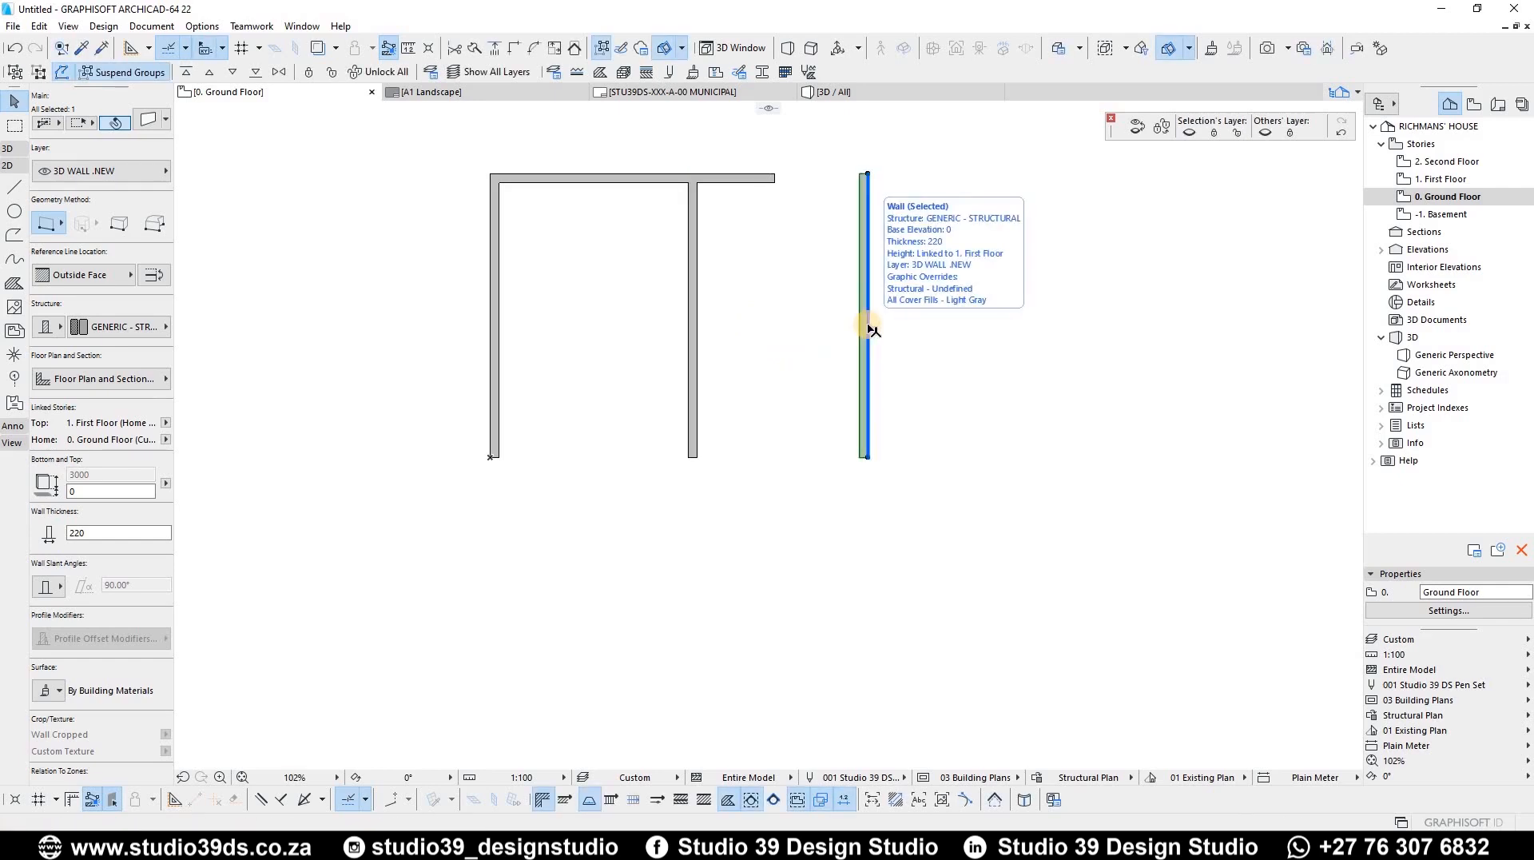
Shorten the horizontal upper wall so it ends at the second vertical wall
left_click(782, 179)
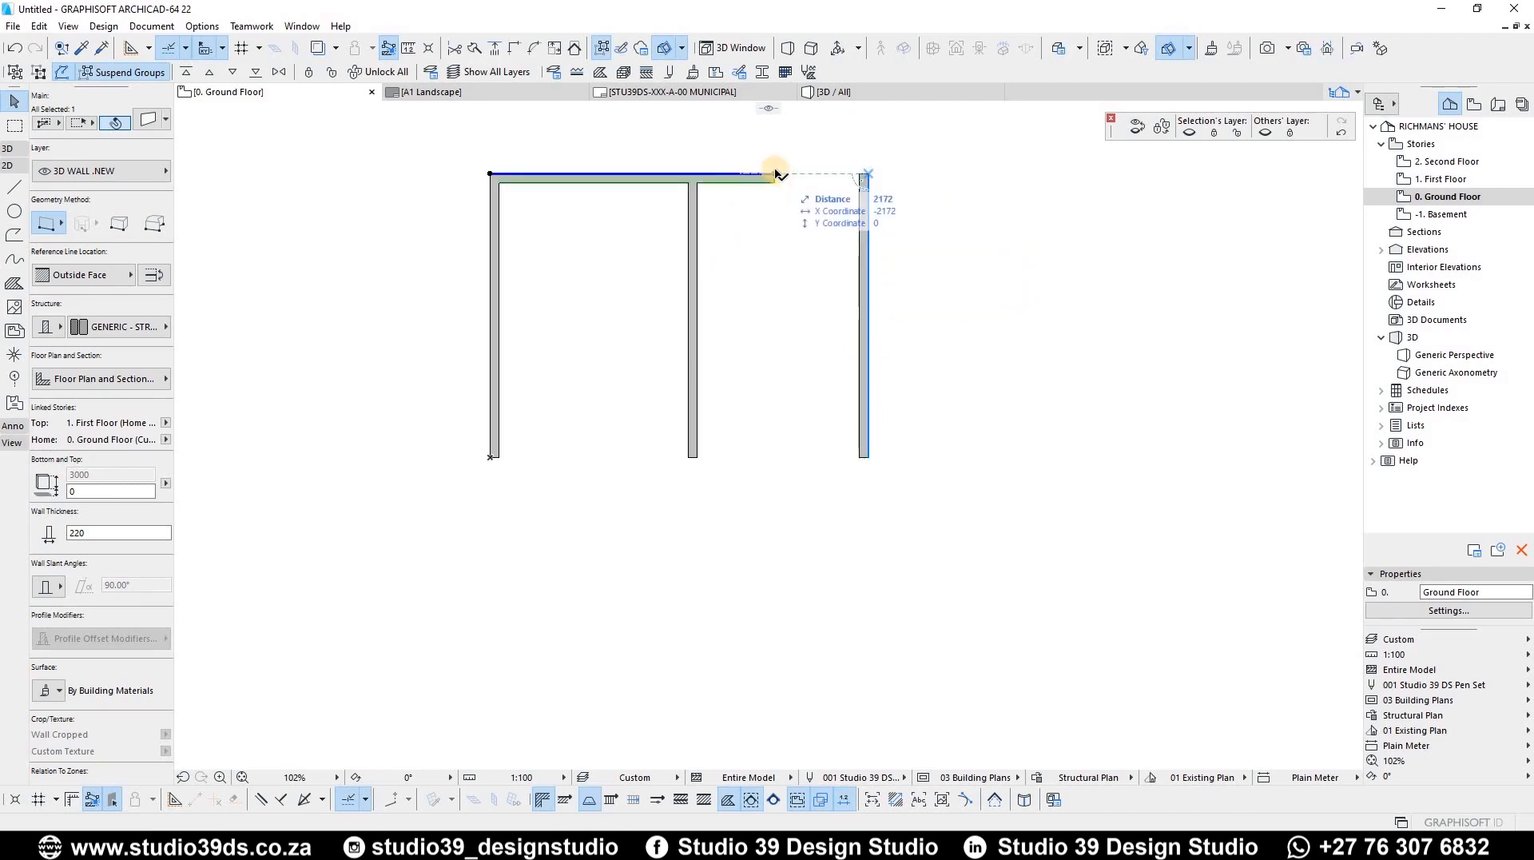
left_click(689, 171)
left_click(692, 173)
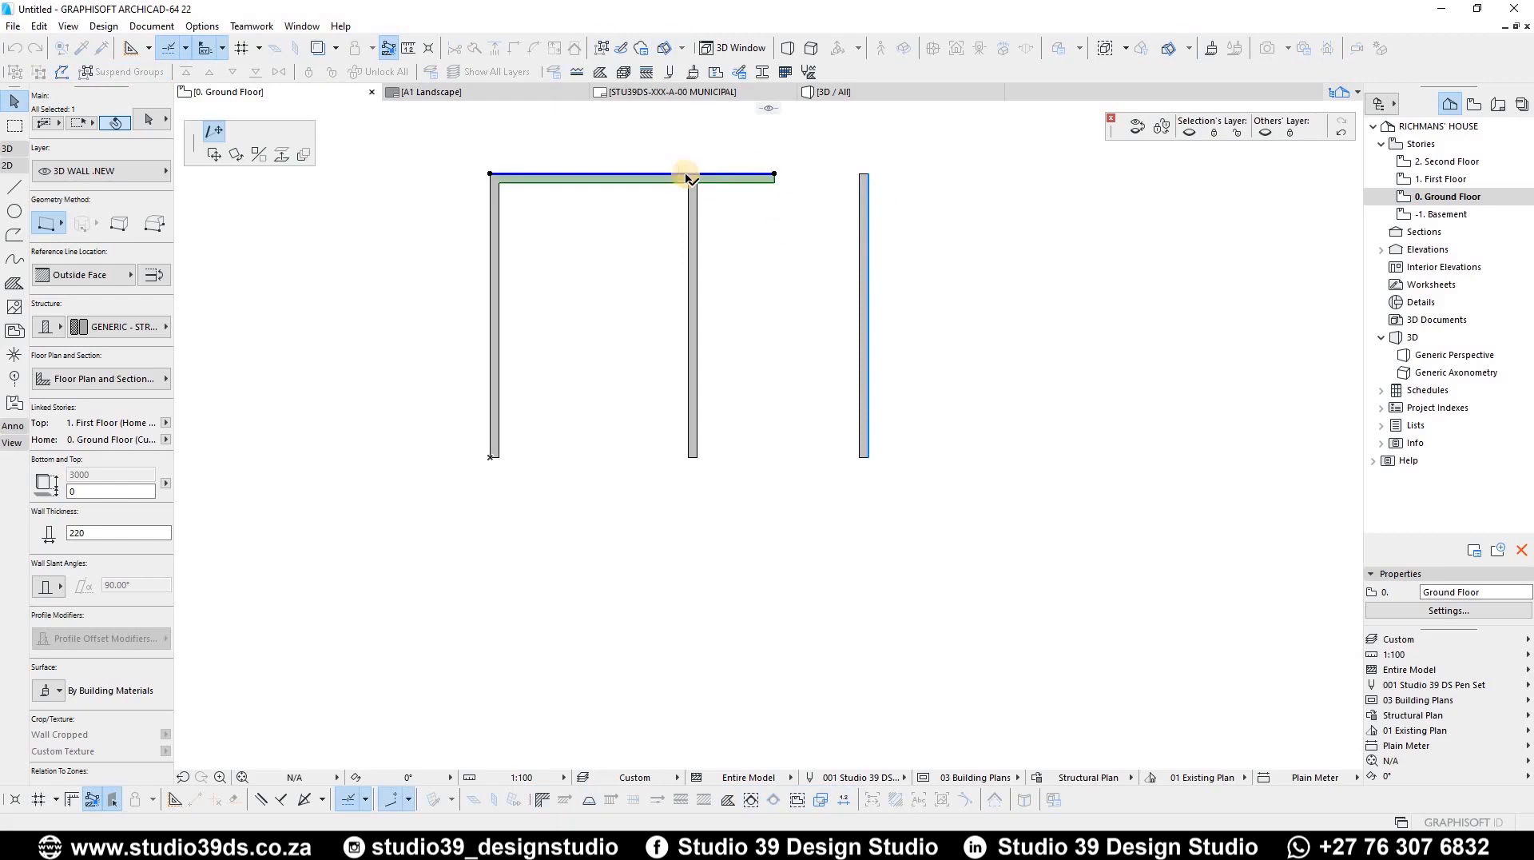
left_click(775, 346)
Rotate a copy of the left wall 90° clockwise about its lower end, thickness facing inward, and stretch it past the third vertical wall
left_click(503, 431)
left_click(448, 415)
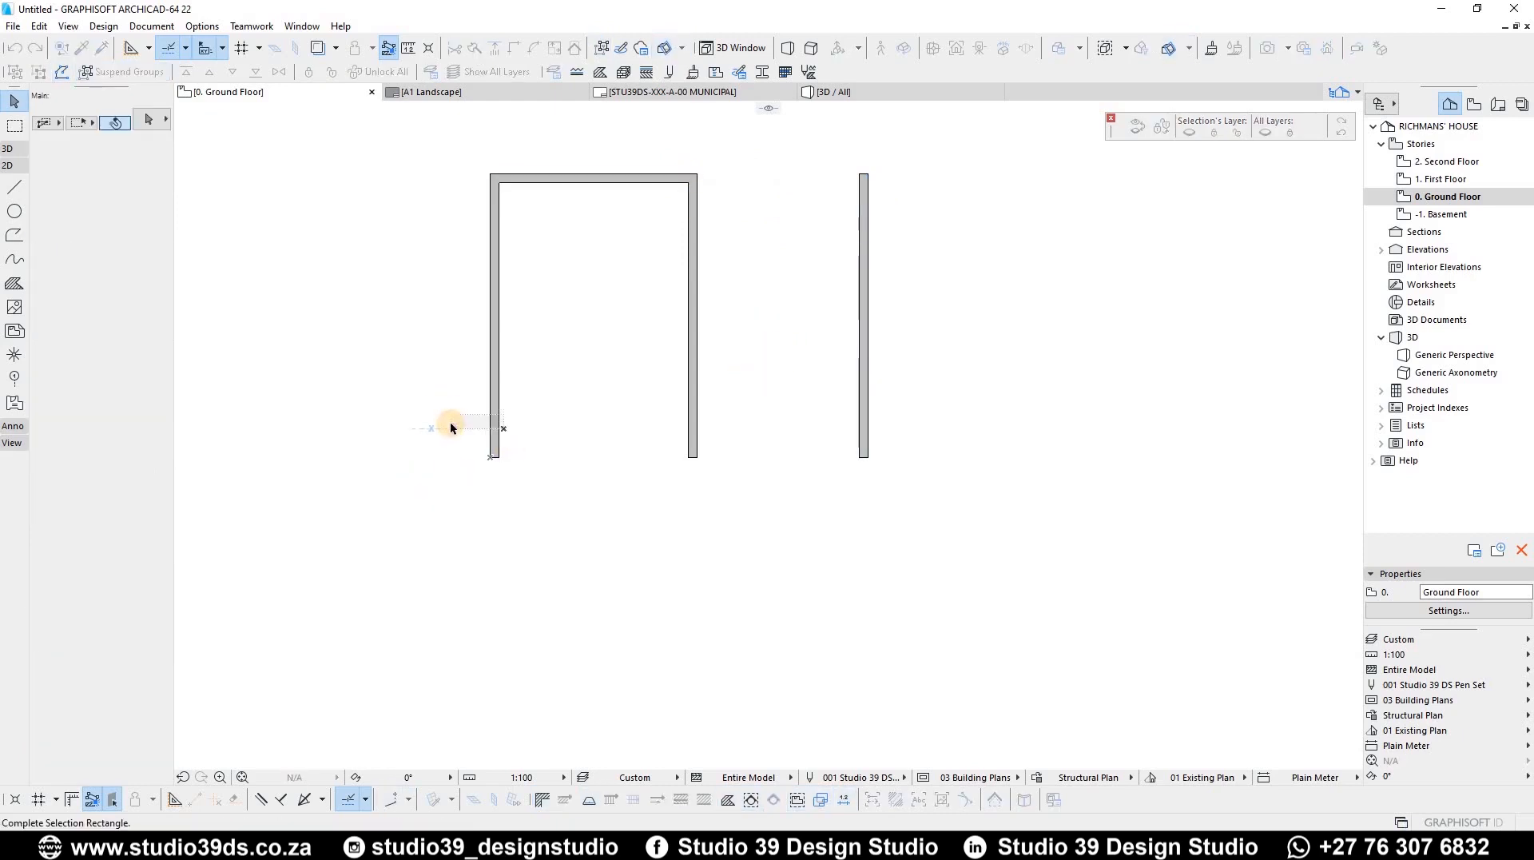
left_click(502, 428)
key("ctrl+shift+e")
left_click(490, 458)
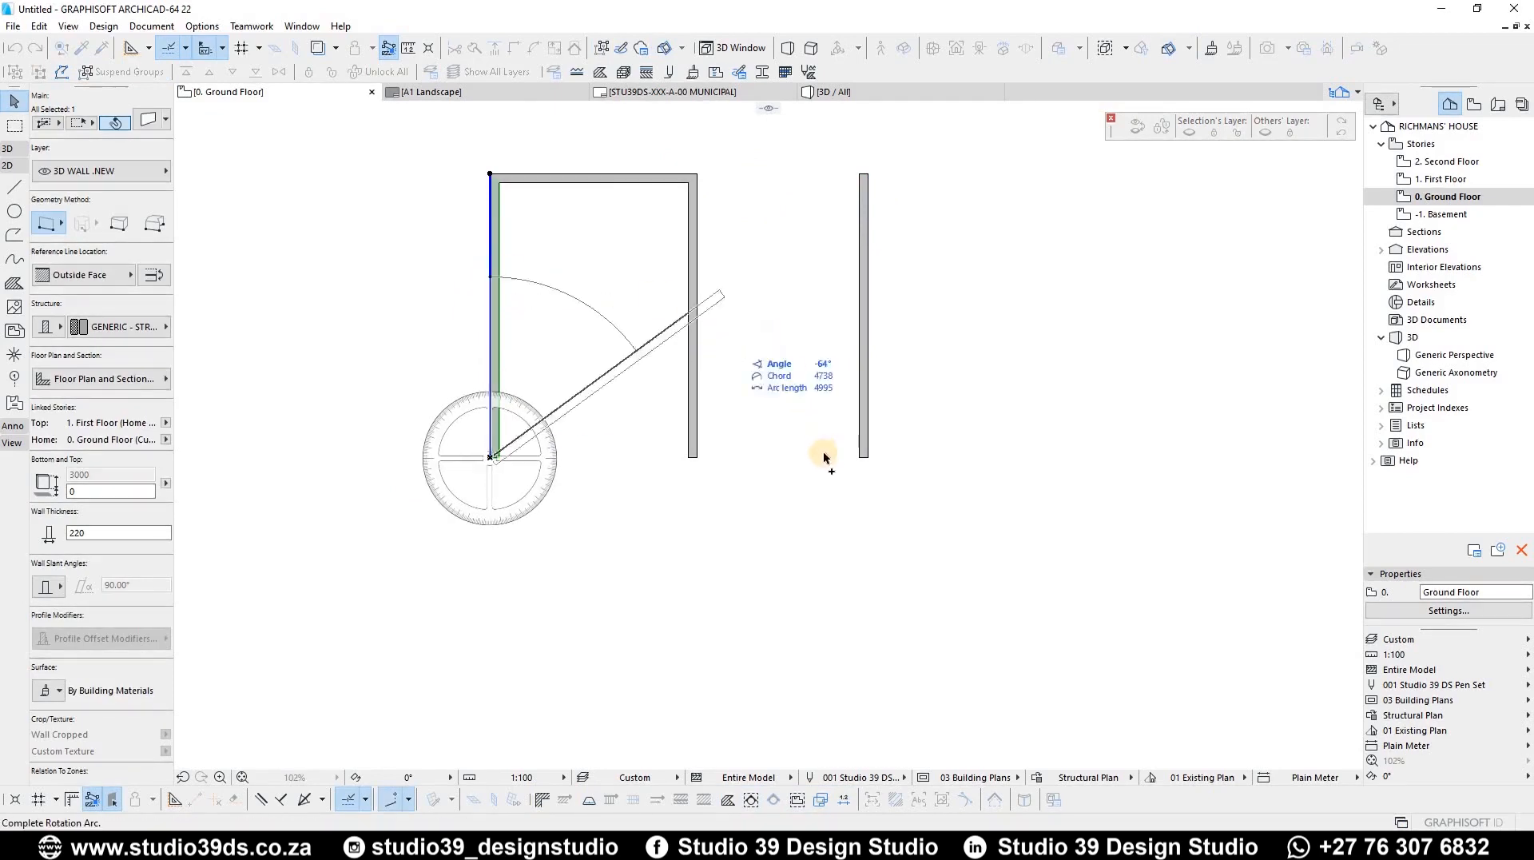
left_click(823, 481)
key("f")
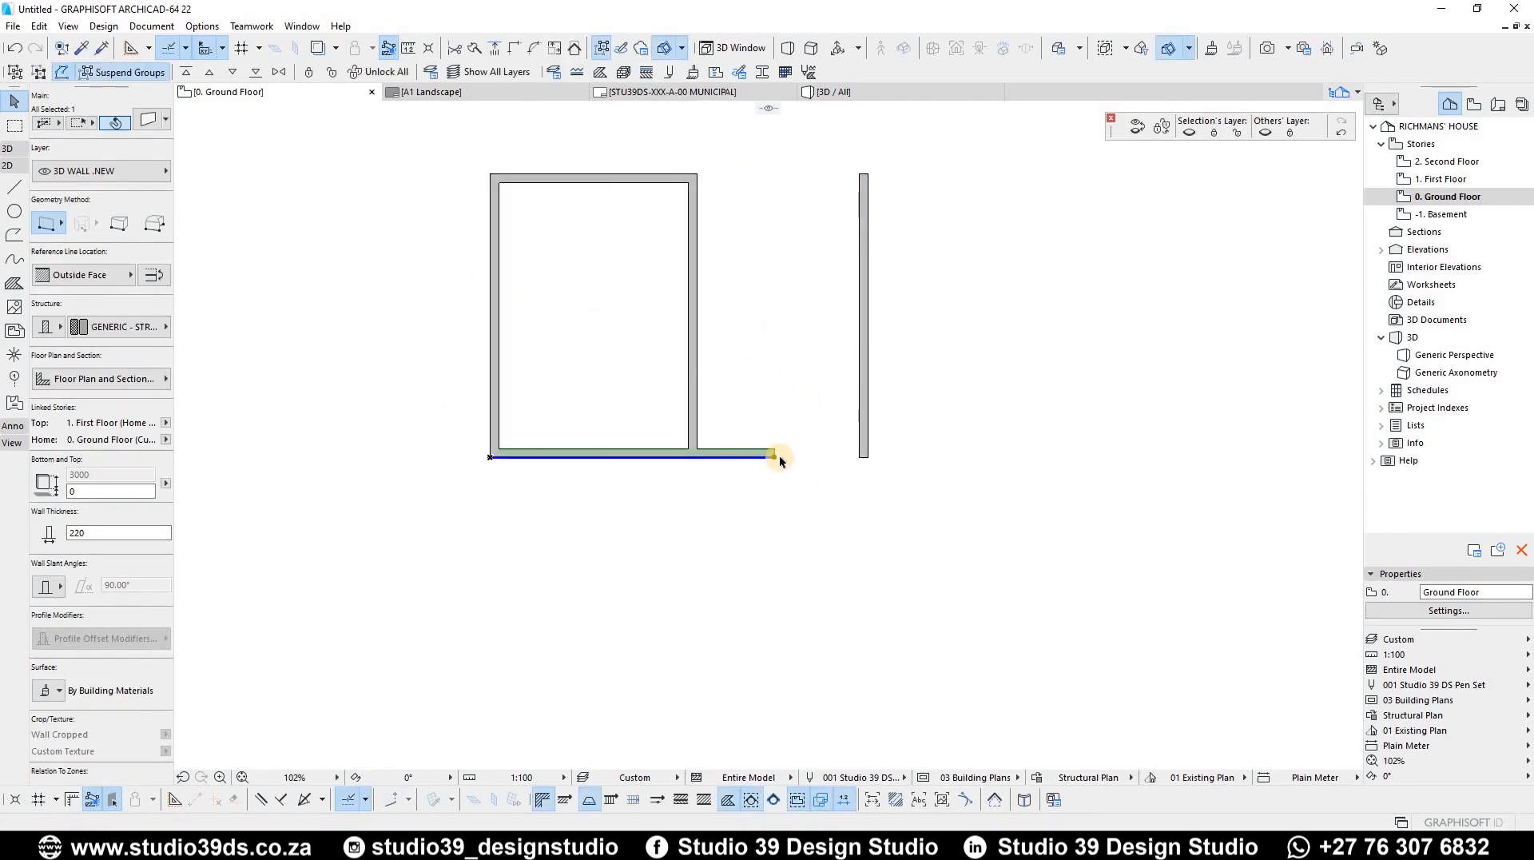
left_click(775, 456)
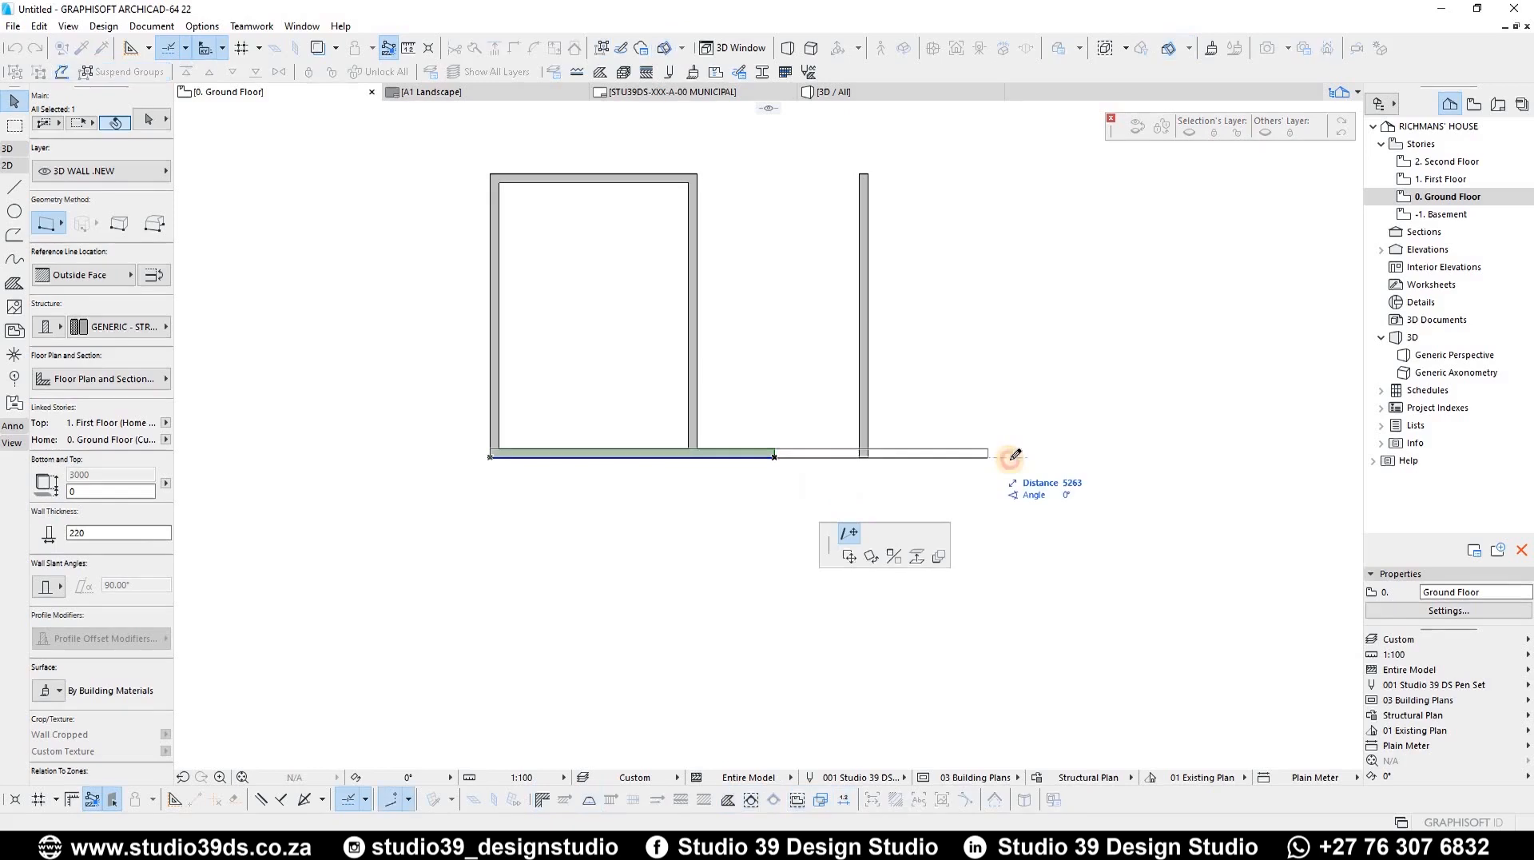
key("Escape")
Drag a copy of the third vertical wall 220 to the right
left_click(864, 411)
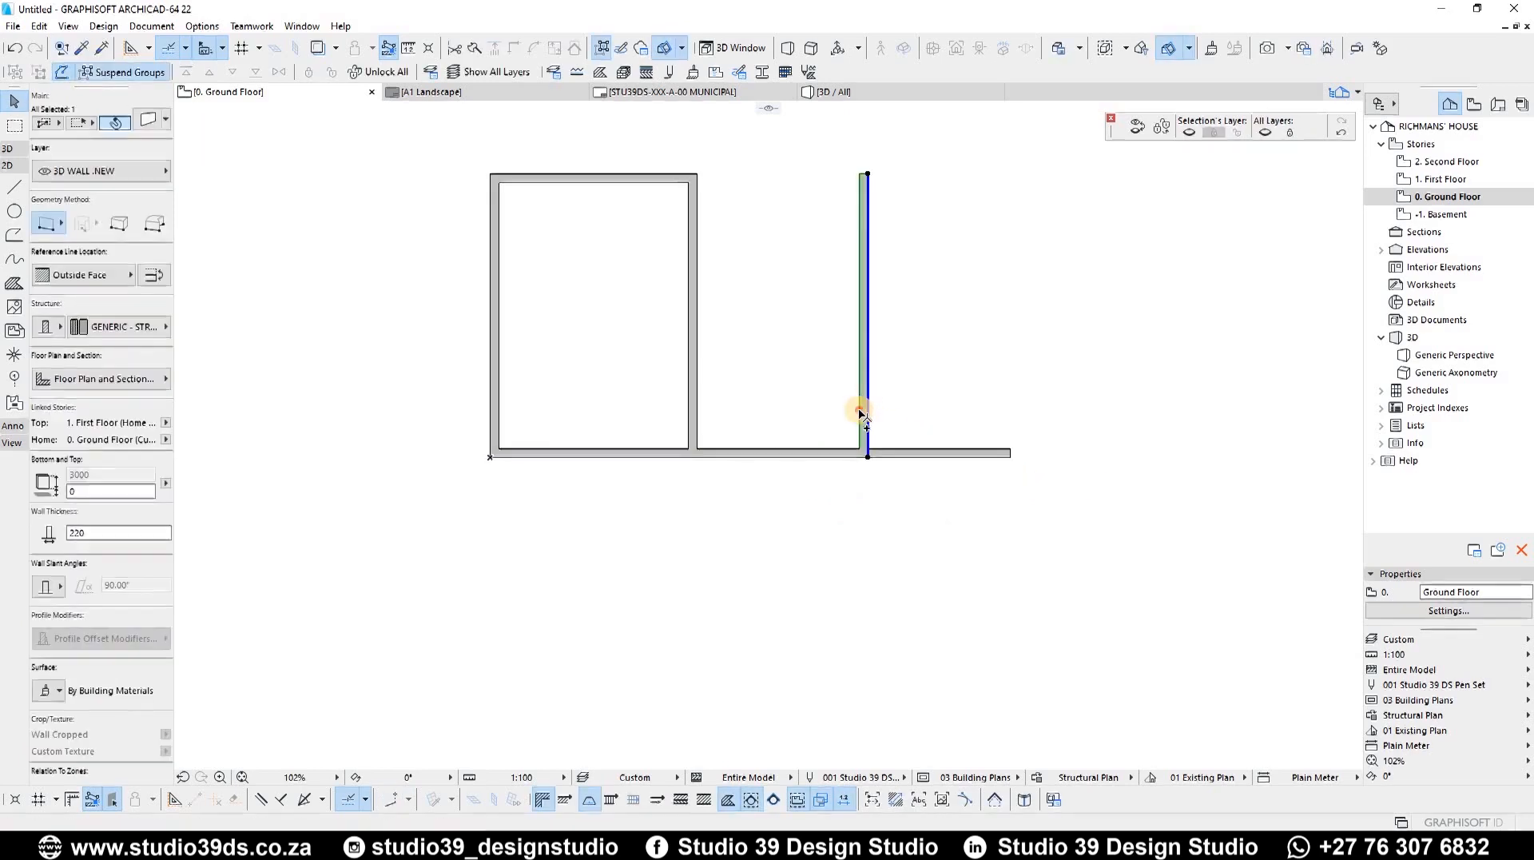
key("ctrl+shift+d")
left_click(869, 411)
type("220")
key("Return")
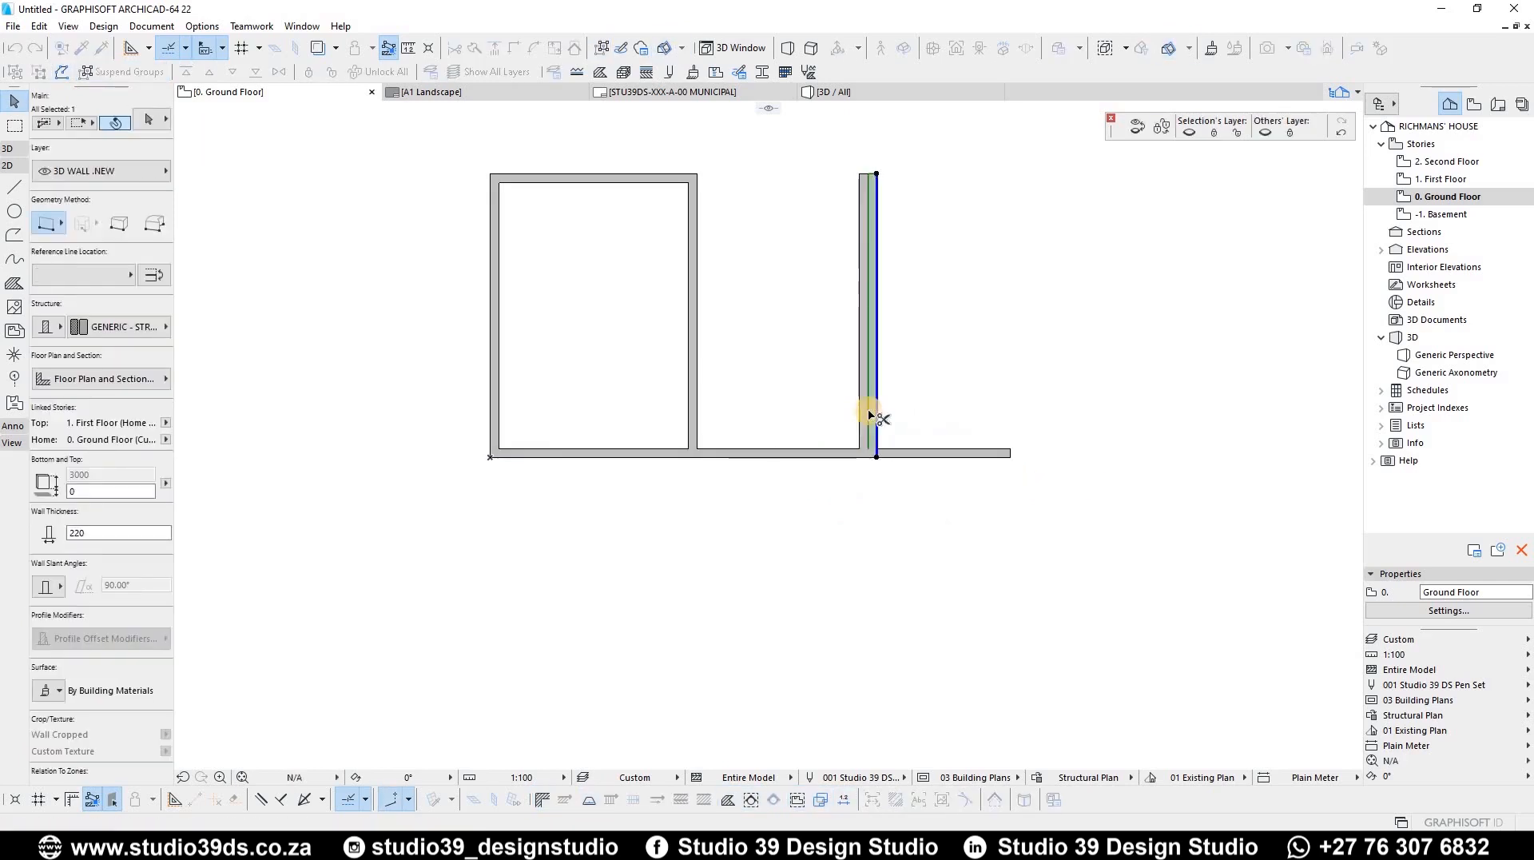
Move the copied vertical wall another 2600 to the right and trim the lower wall's overhang beyond it
left_click(870, 411)
key("ctrl+d")
left_click(869, 411)
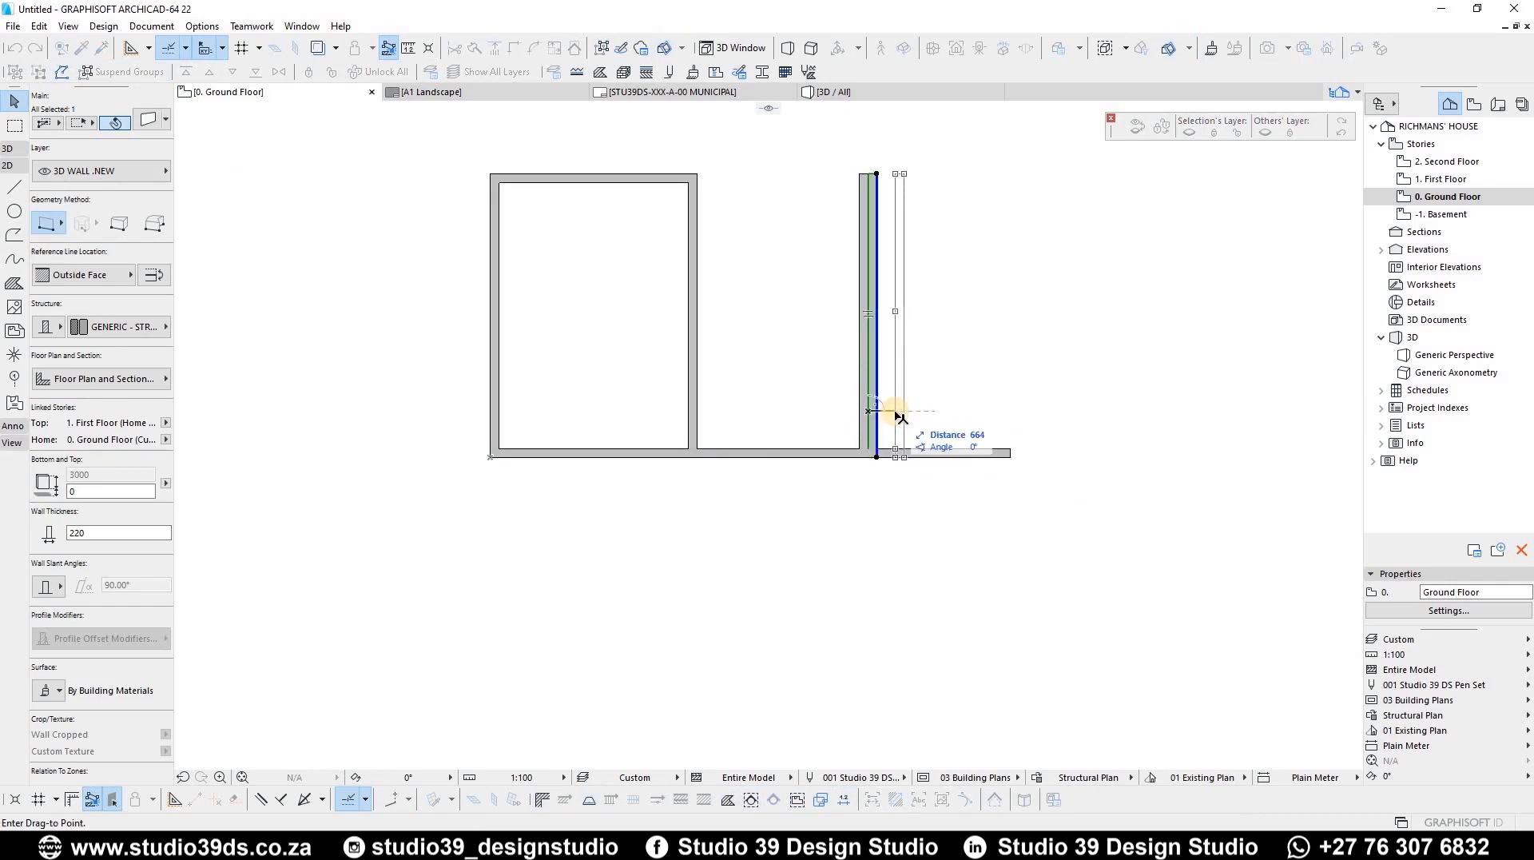
type("2600")
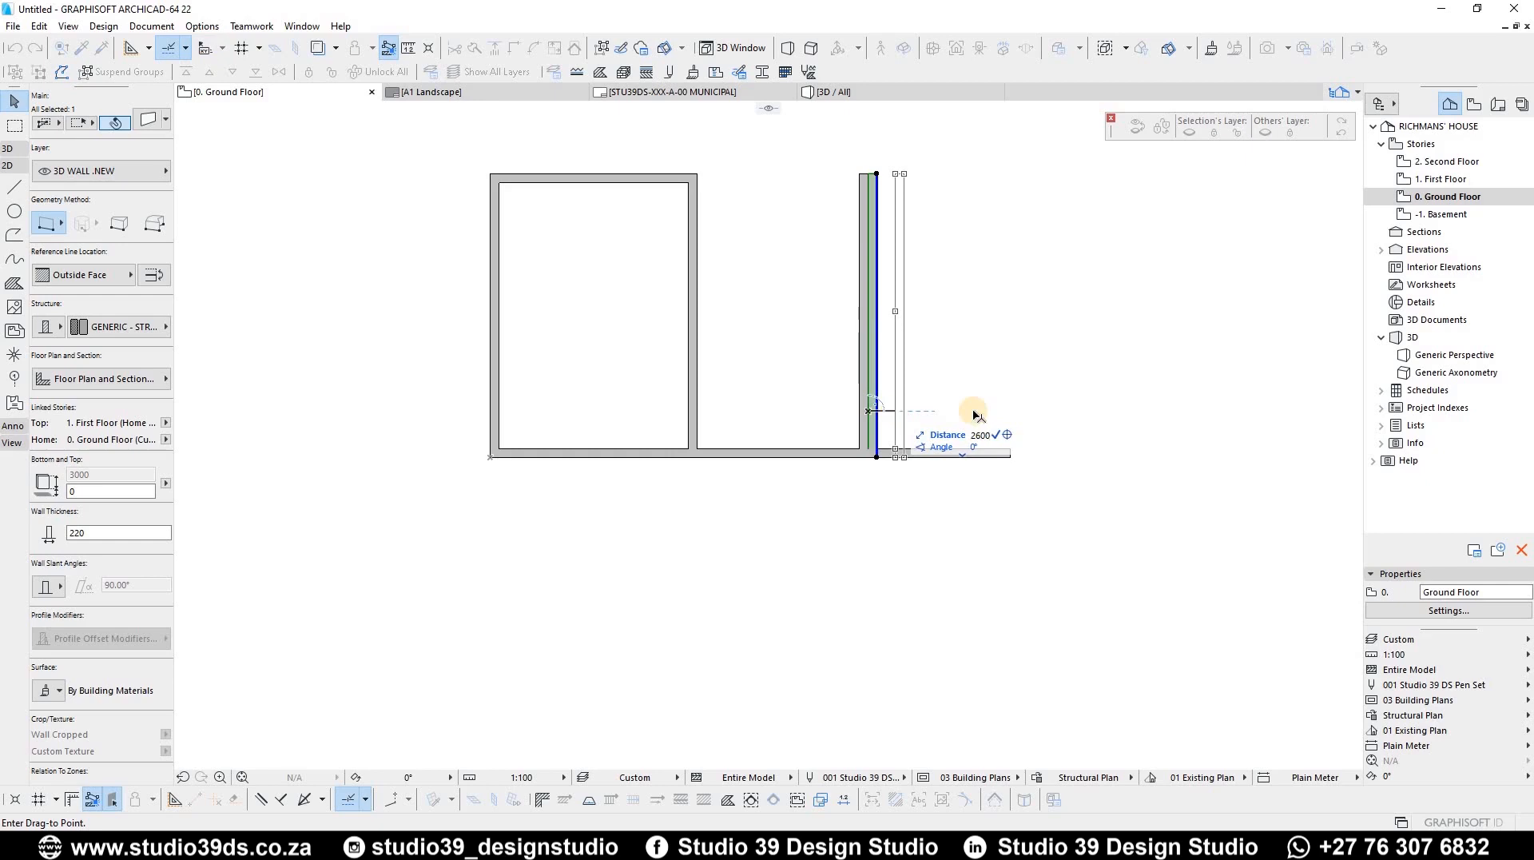
key("Return")
key("Escape")
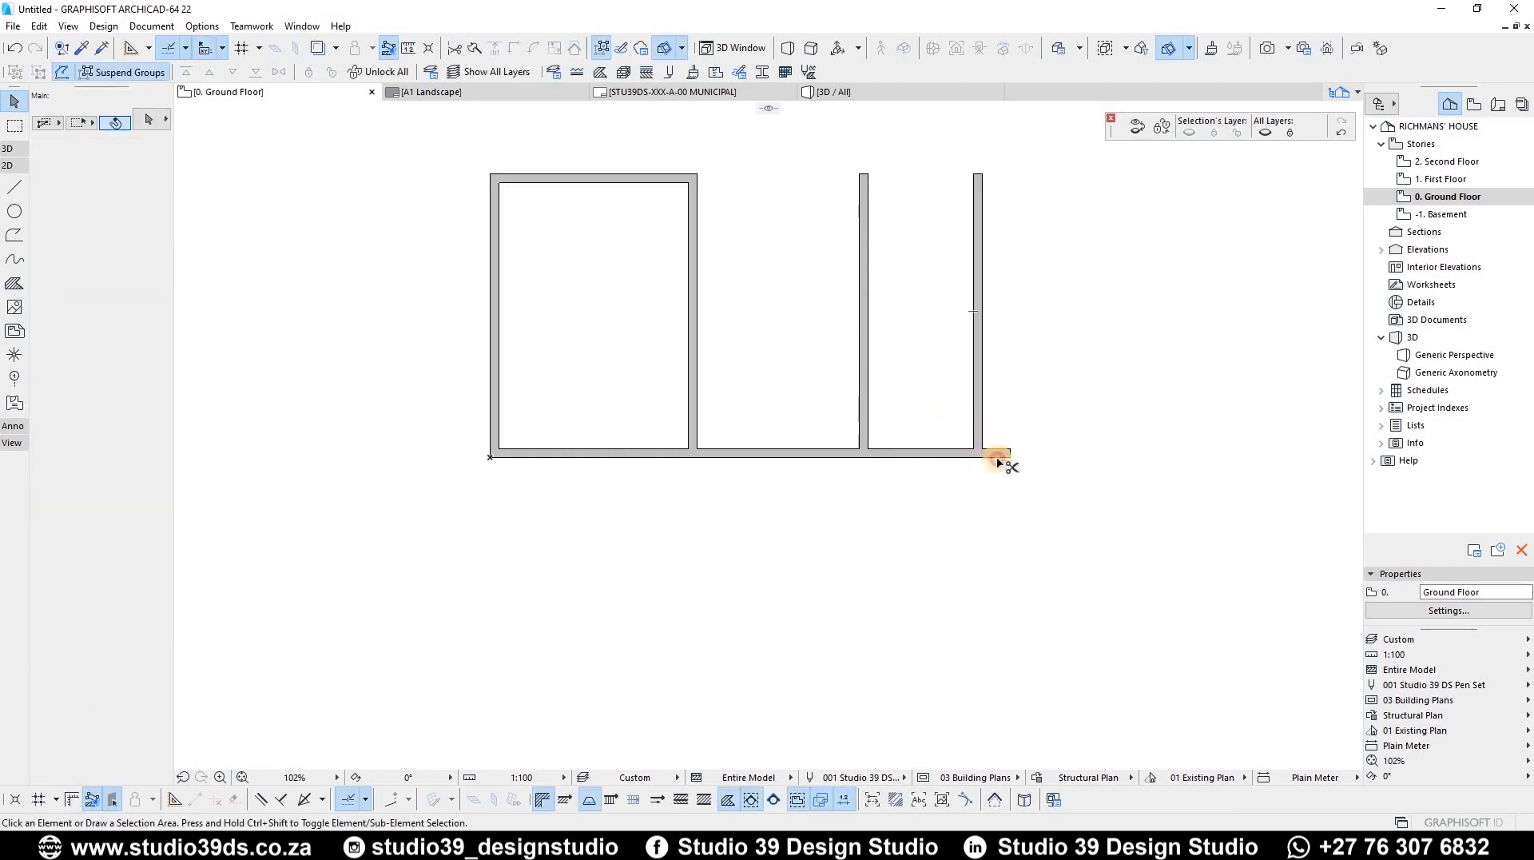
scroll(865, 287, "up", 1)
scroll(887, 312, "down", 3)
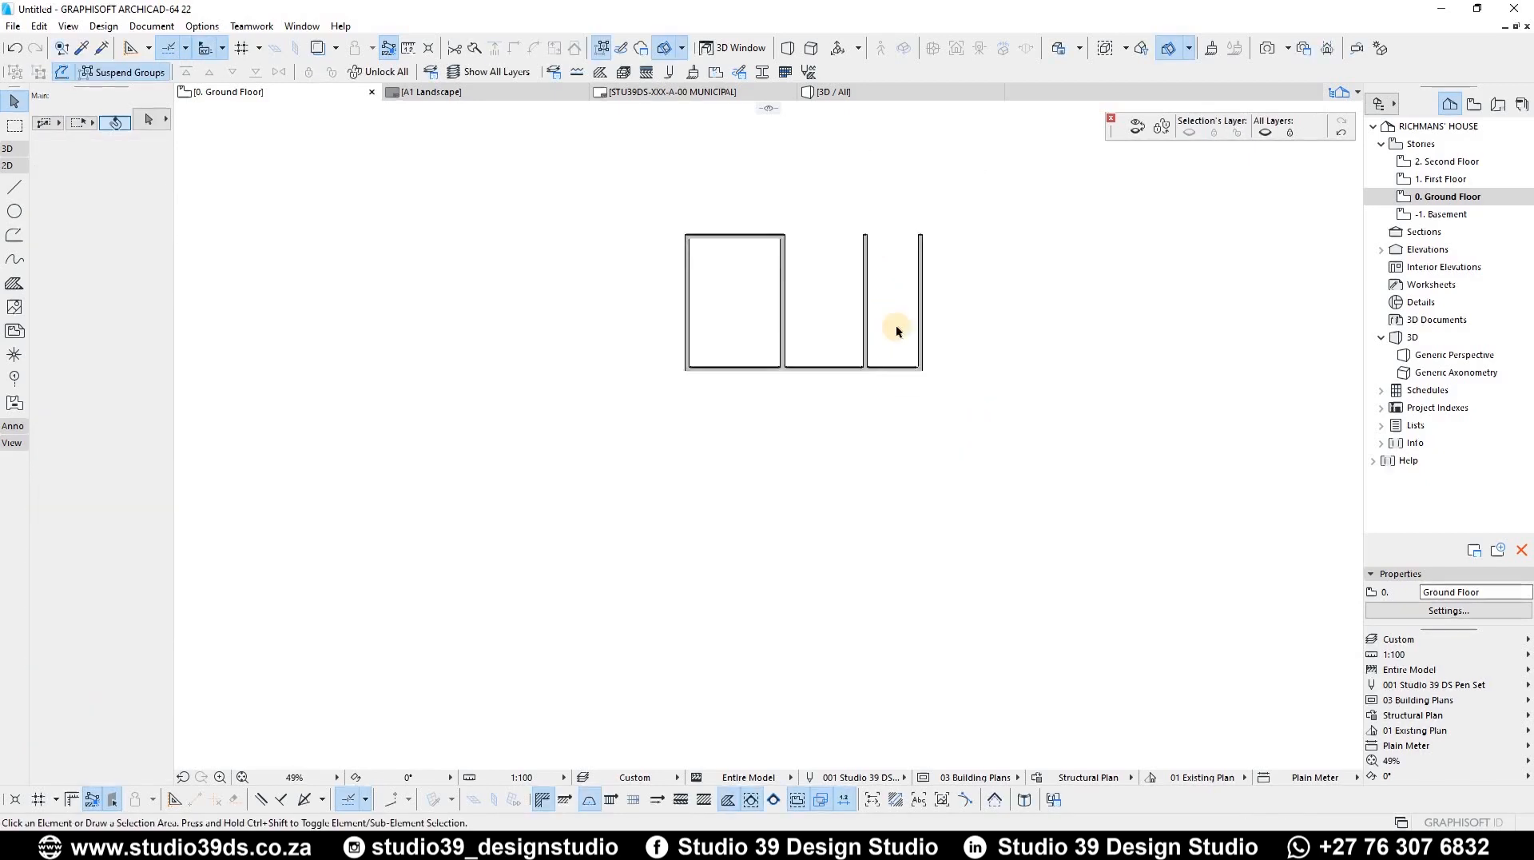
Drag a copy of the upper wall to the rightmost wall's upper end and trim its overhang at the third vertical wall
scroll(657, 316, "up", 2)
left_click(658, 314)
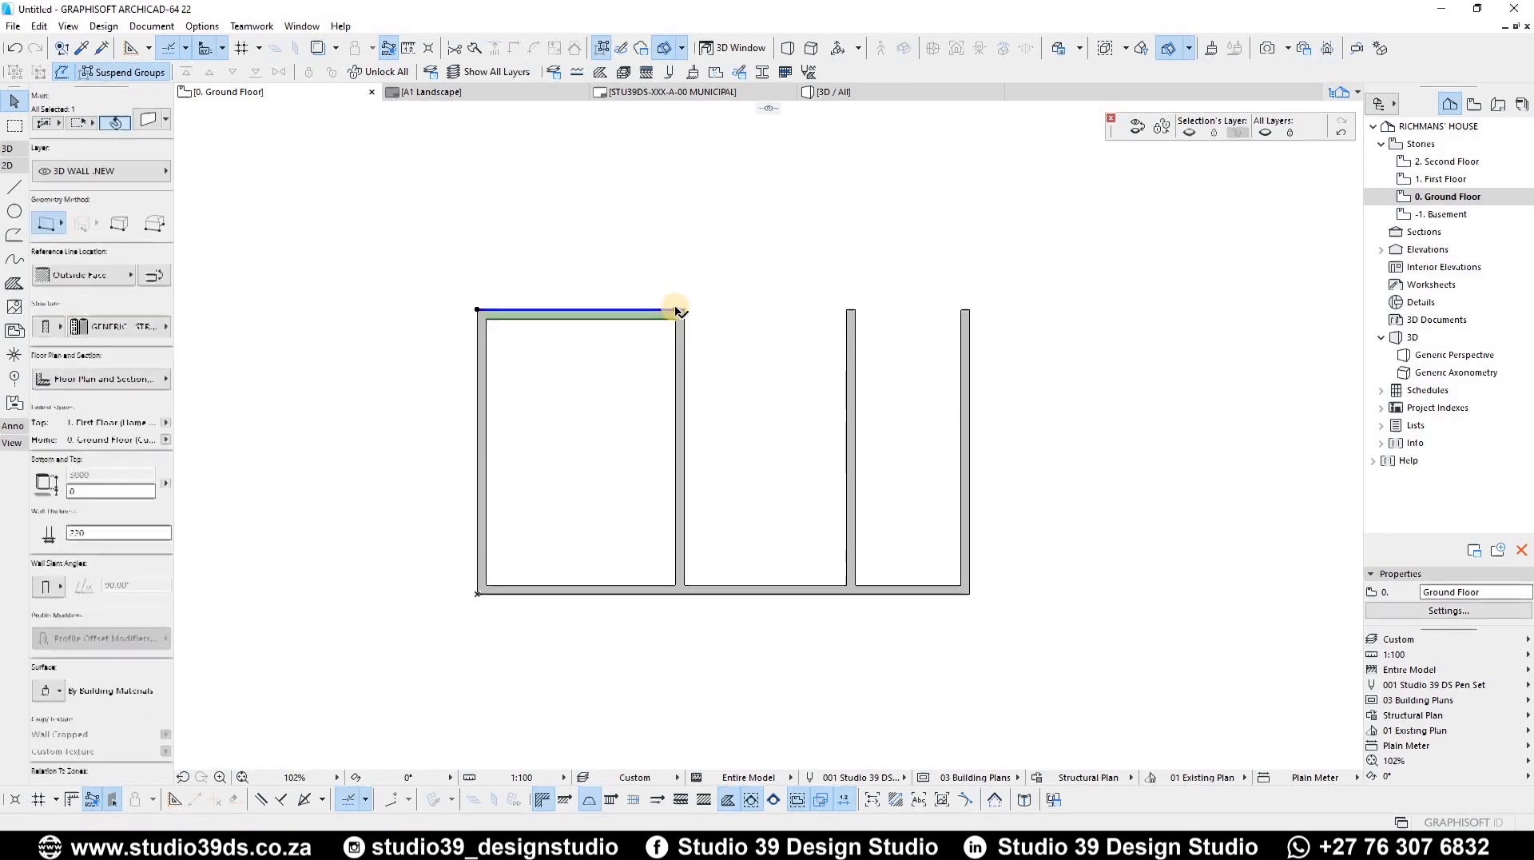
key("ctrl+d")
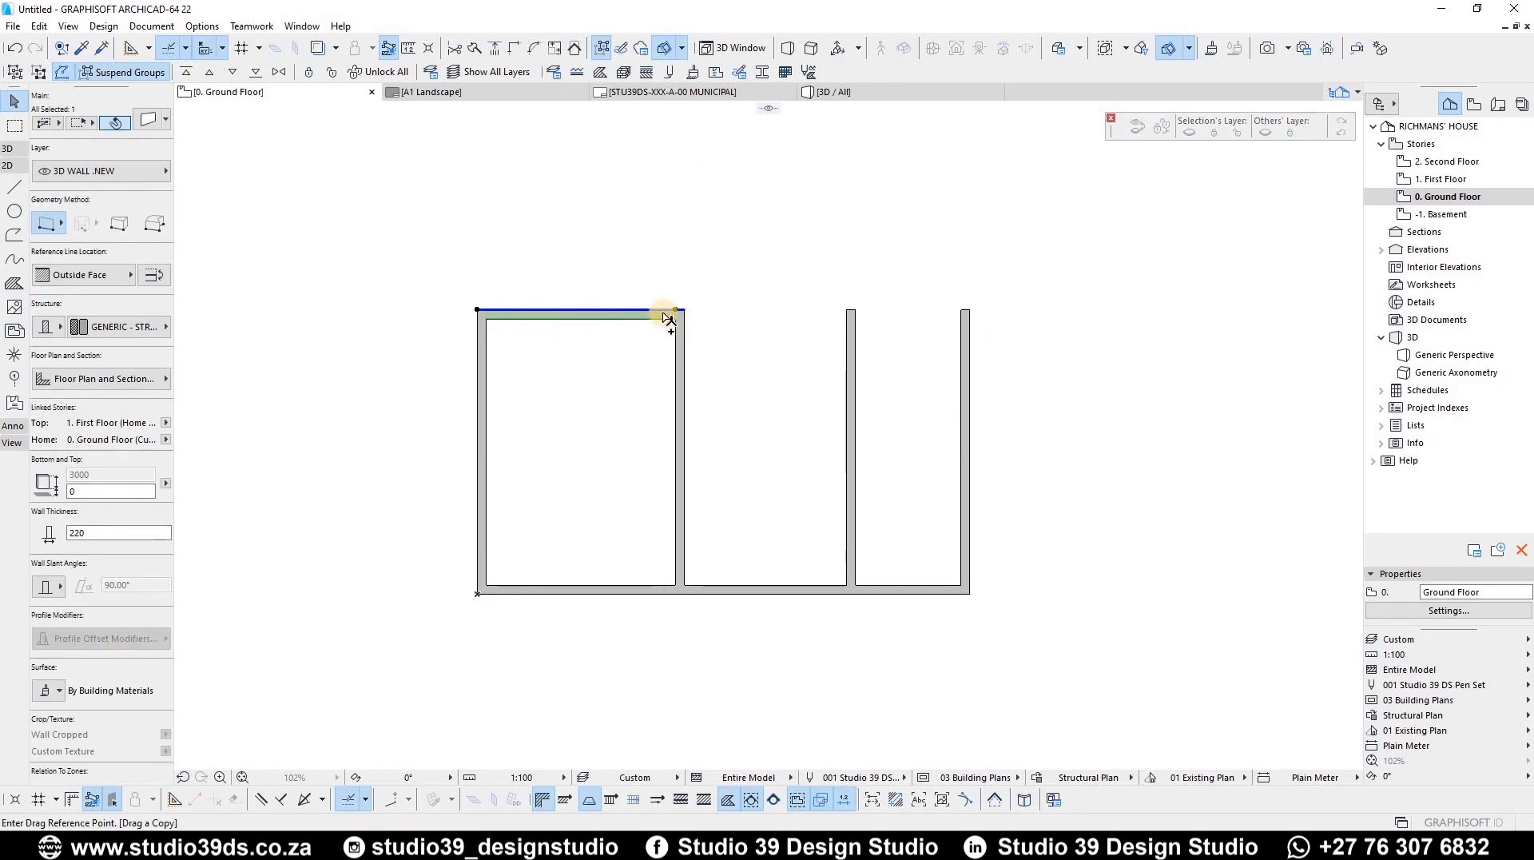
left_click(969, 310)
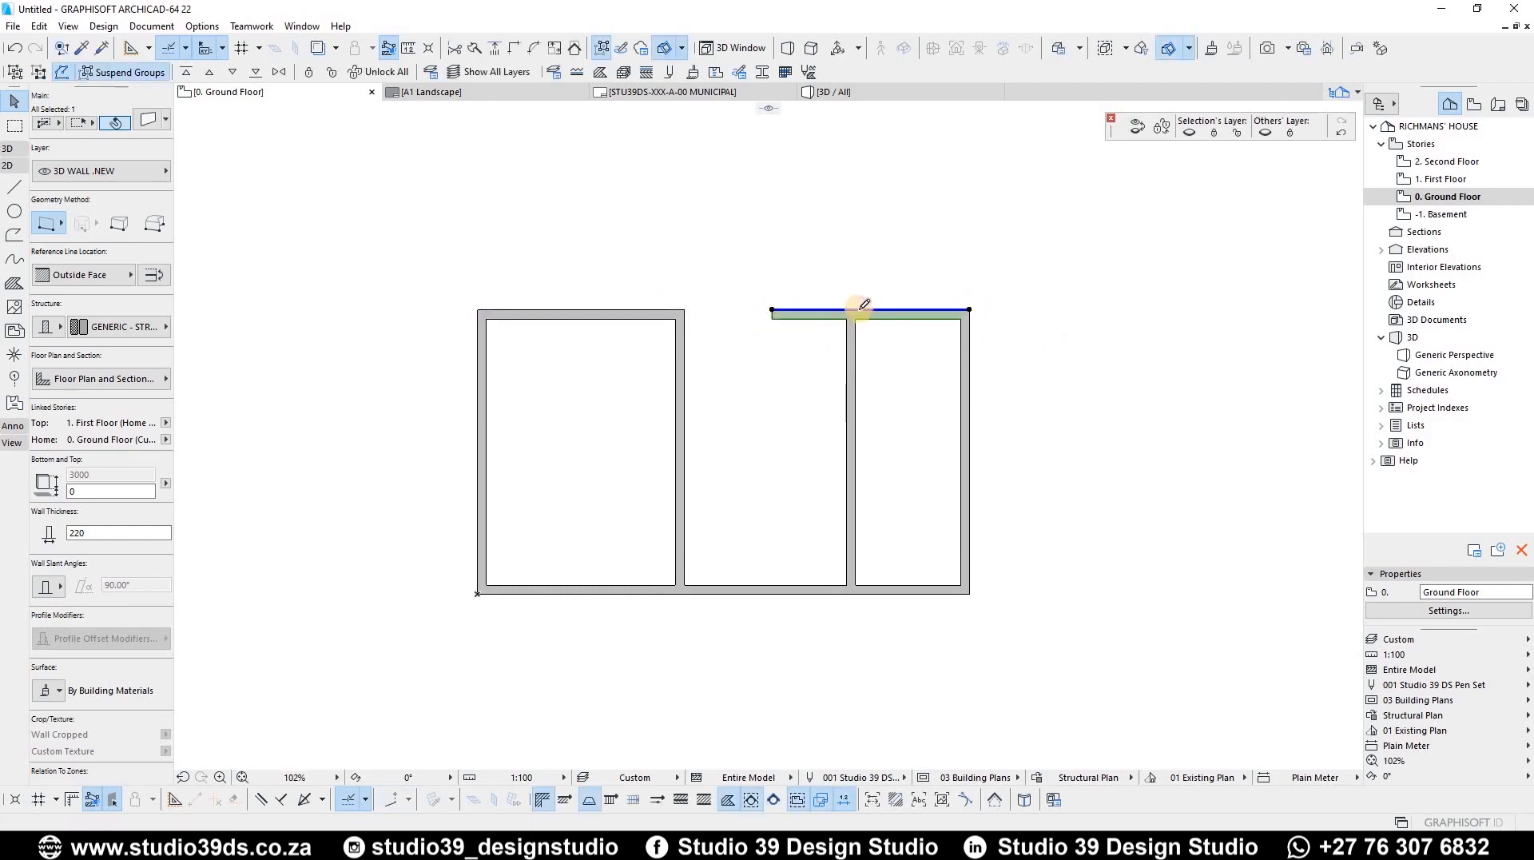
left_click(855, 310)
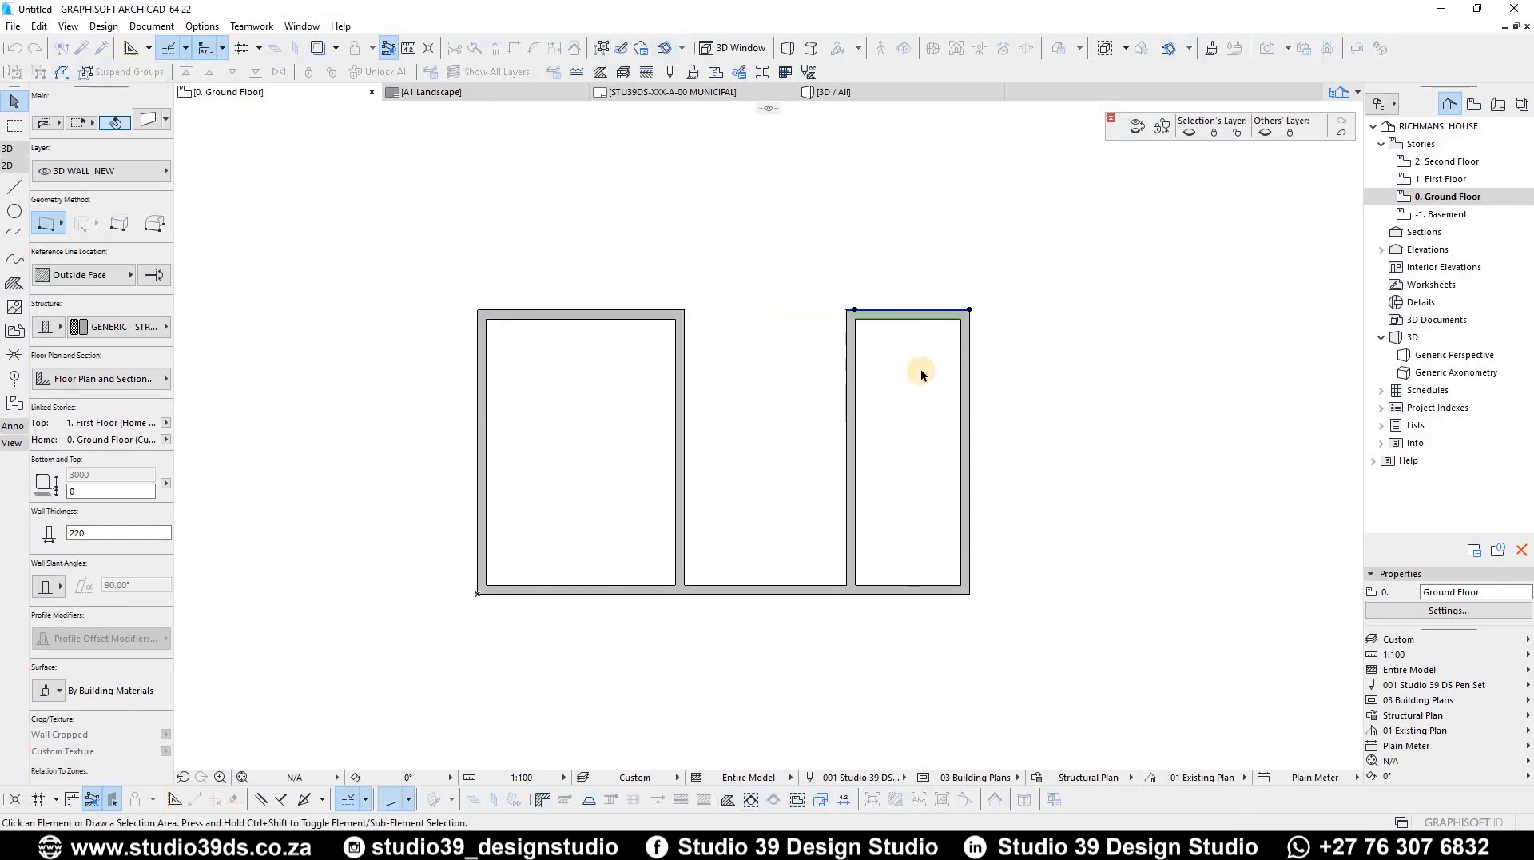
left_click(894, 457)
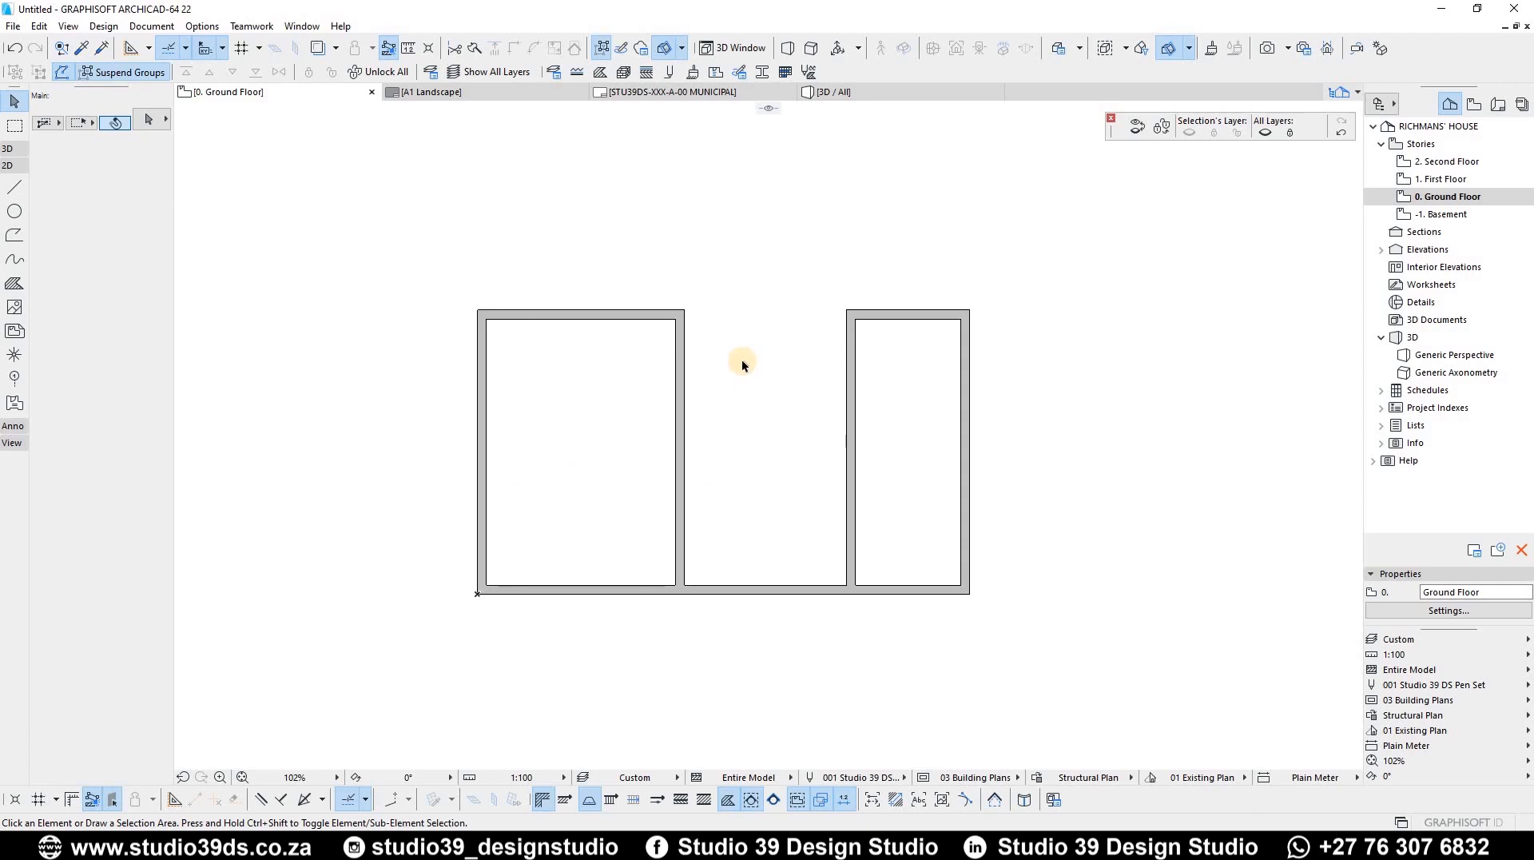
Try moving the upper wall of the narrow right-hand room 220 upward, and undo the move
left_click(878, 310)
key("ctrl+shift+d")
left_click(879, 310)
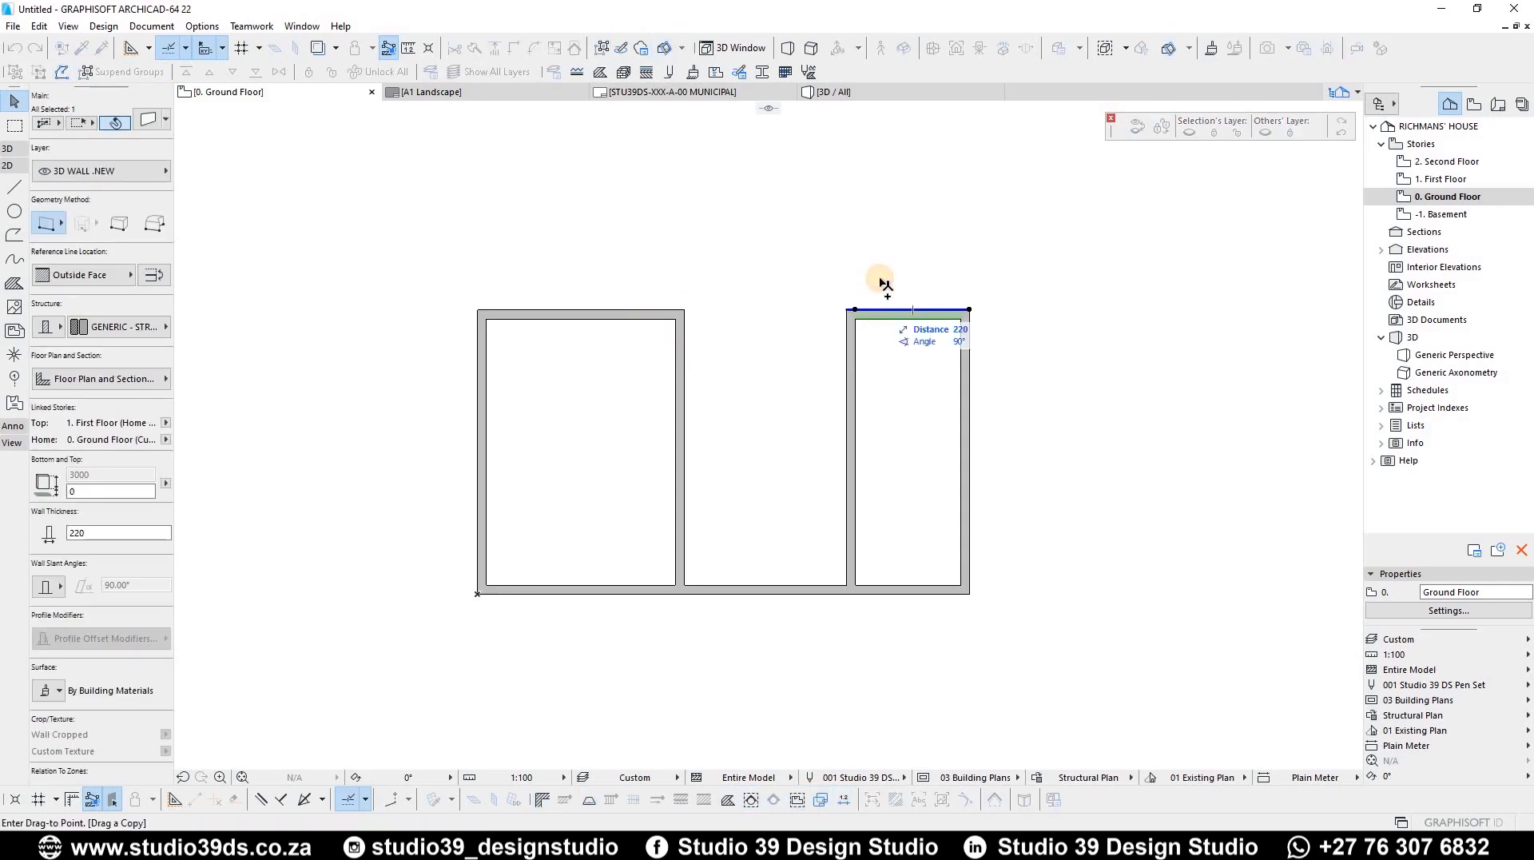
key("Escape")
scroll(875, 309, "up", 3)
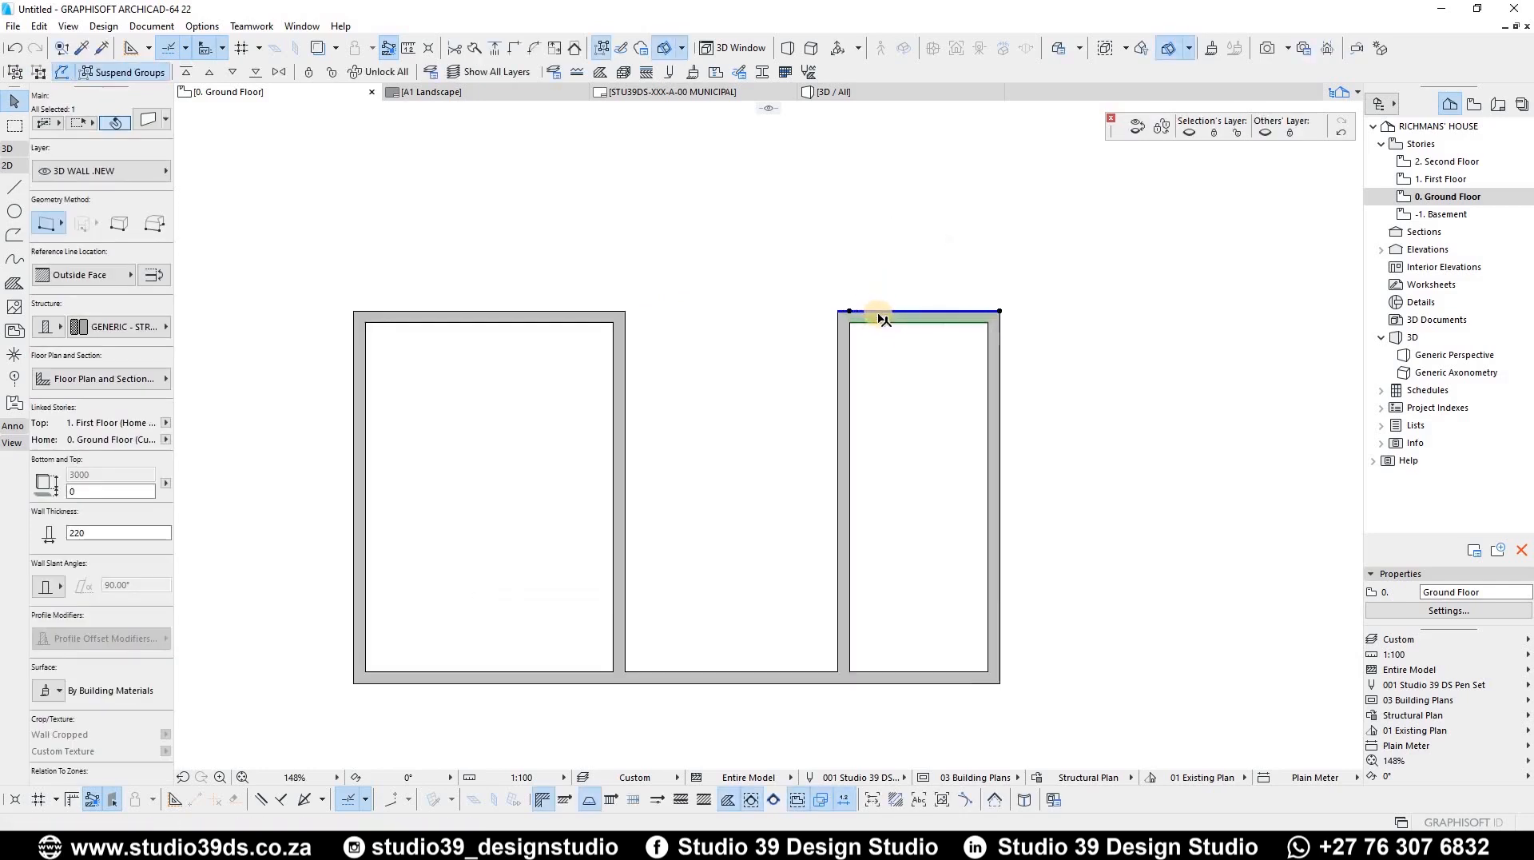
left_click(879, 319)
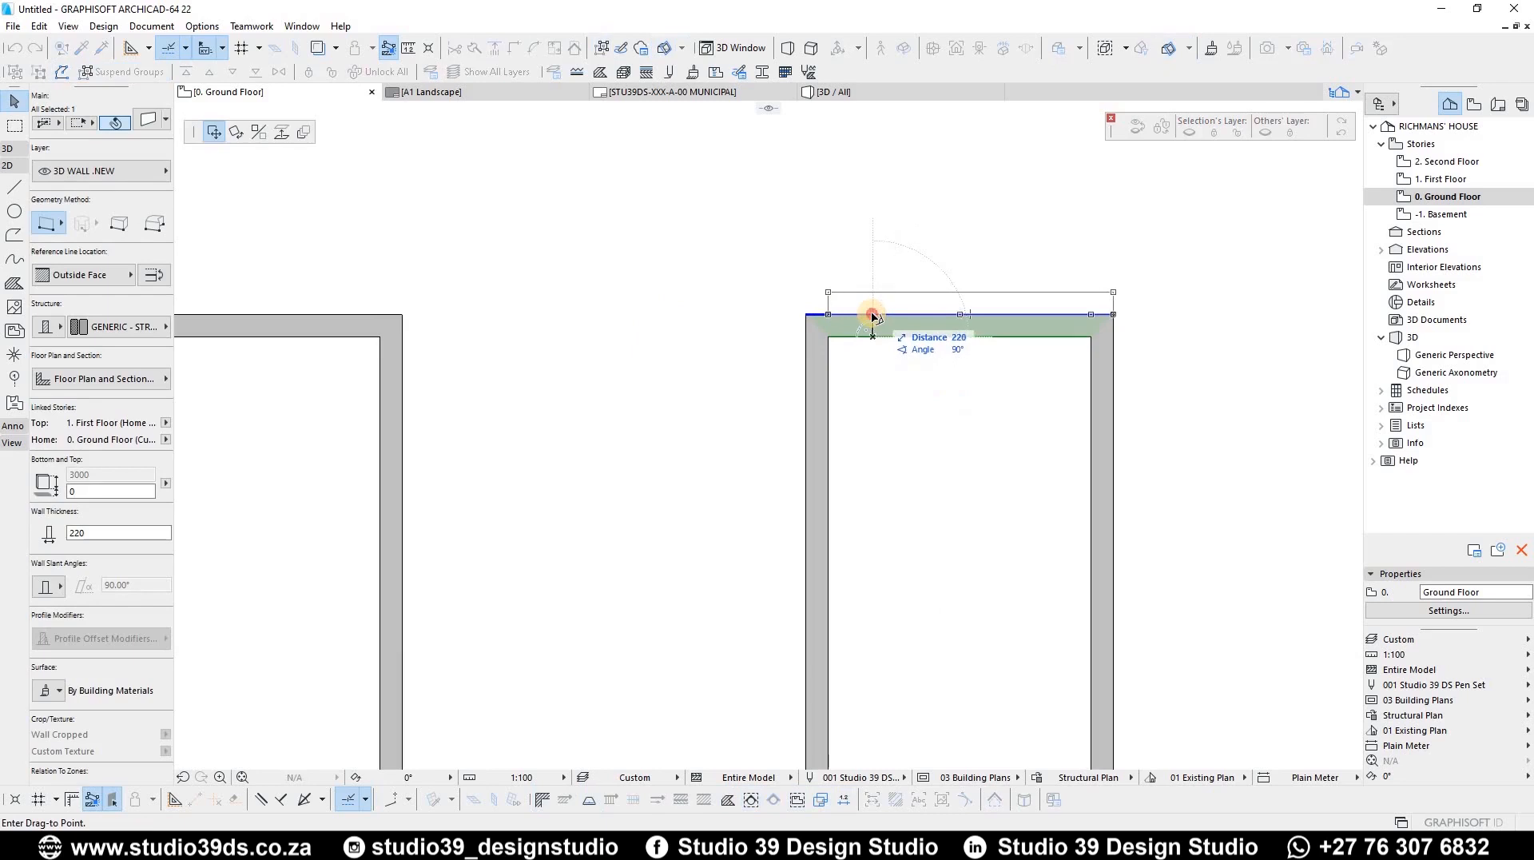
left_click(872, 317)
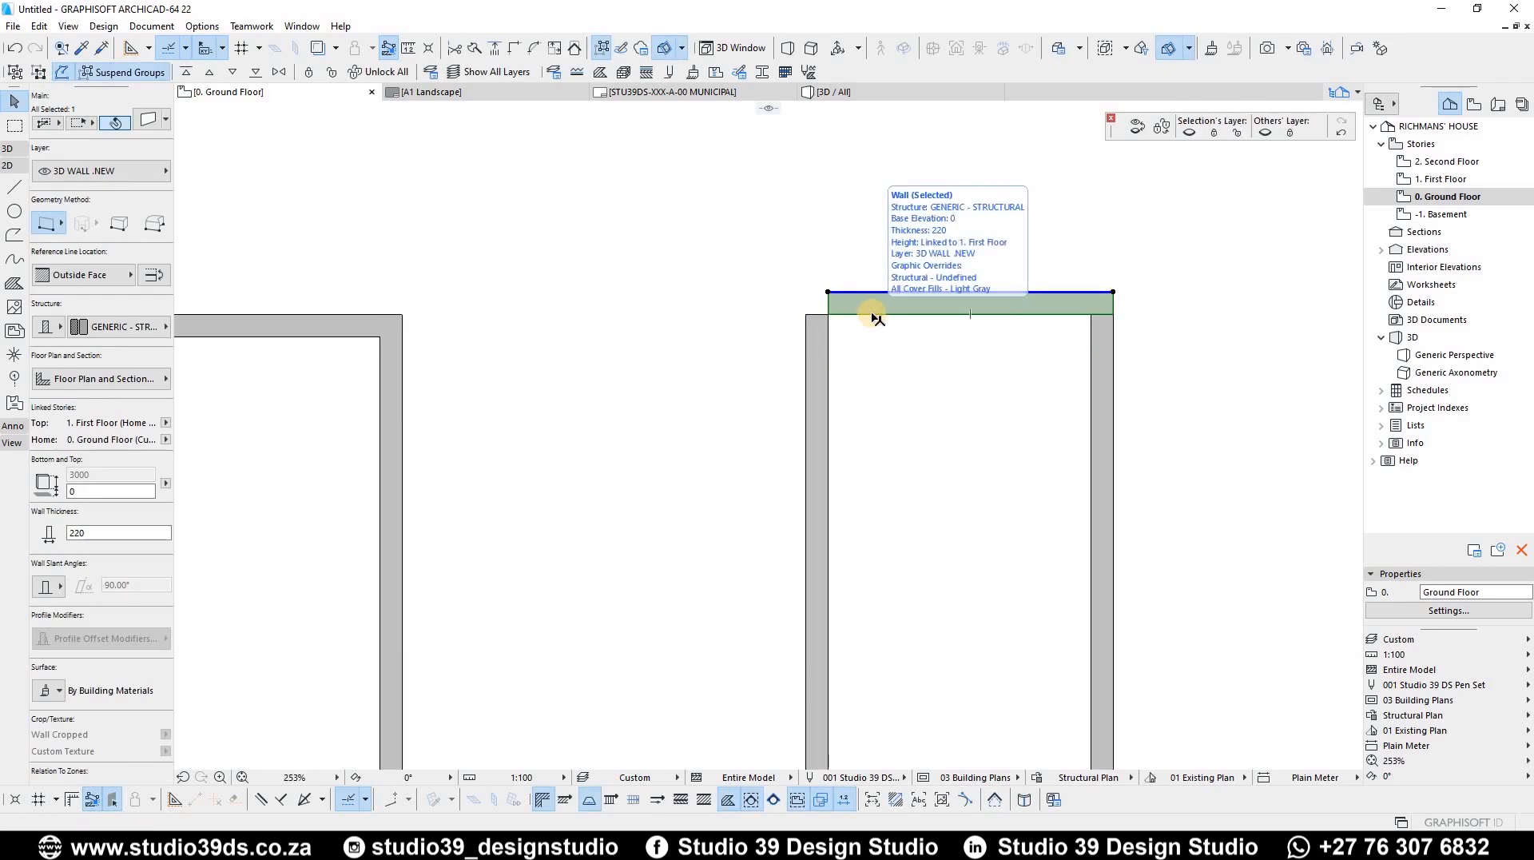
key("ctrl+z")
Drag a copy of the narrow right-hand room's upper wall 220 upward from its inner face
key("ctrl+shift+d")
left_click(874, 336)
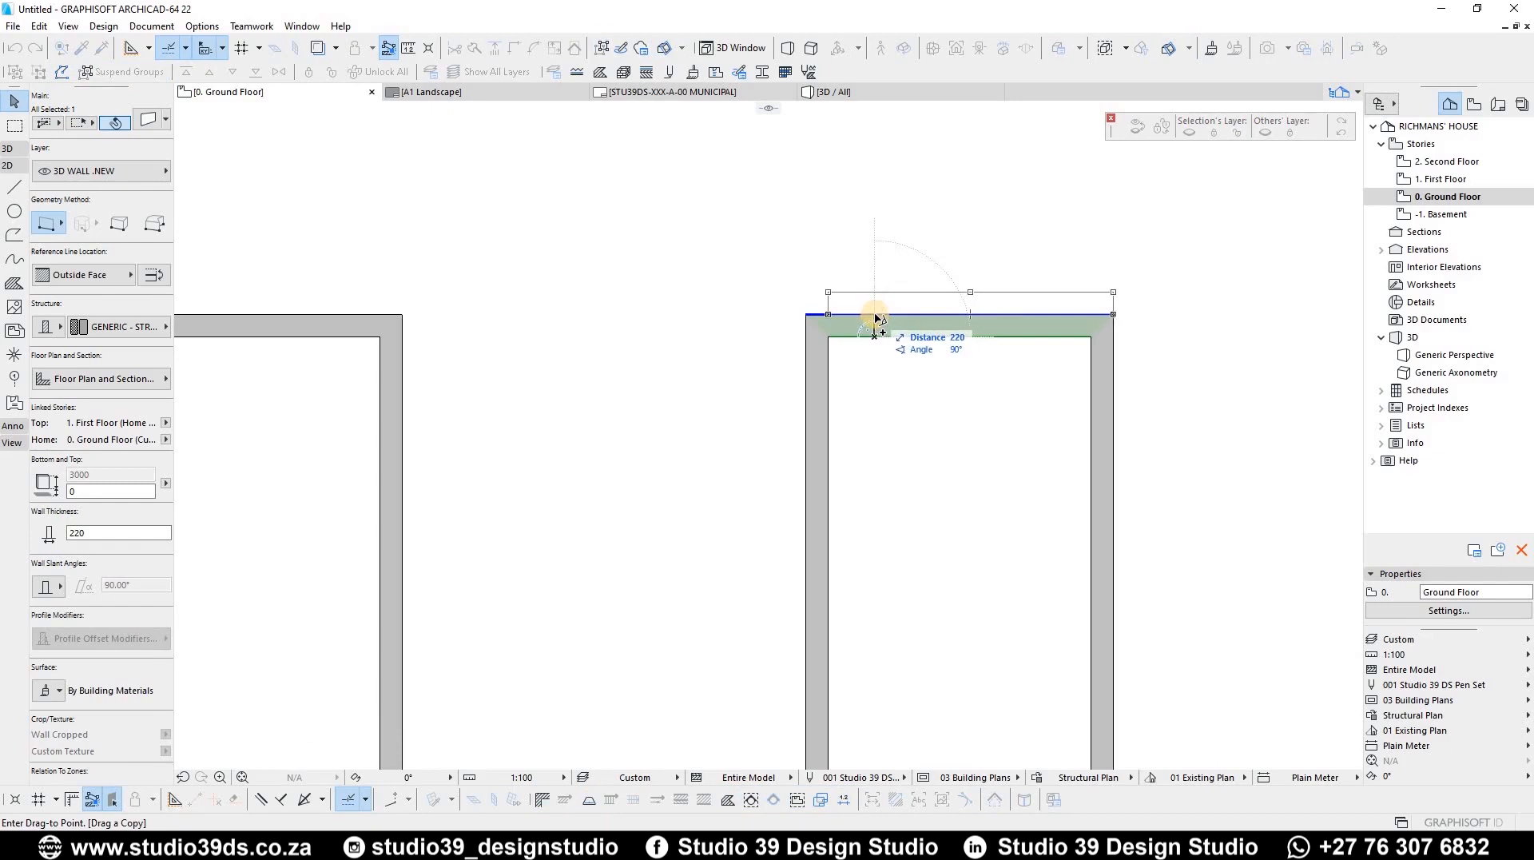
left_click(875, 318)
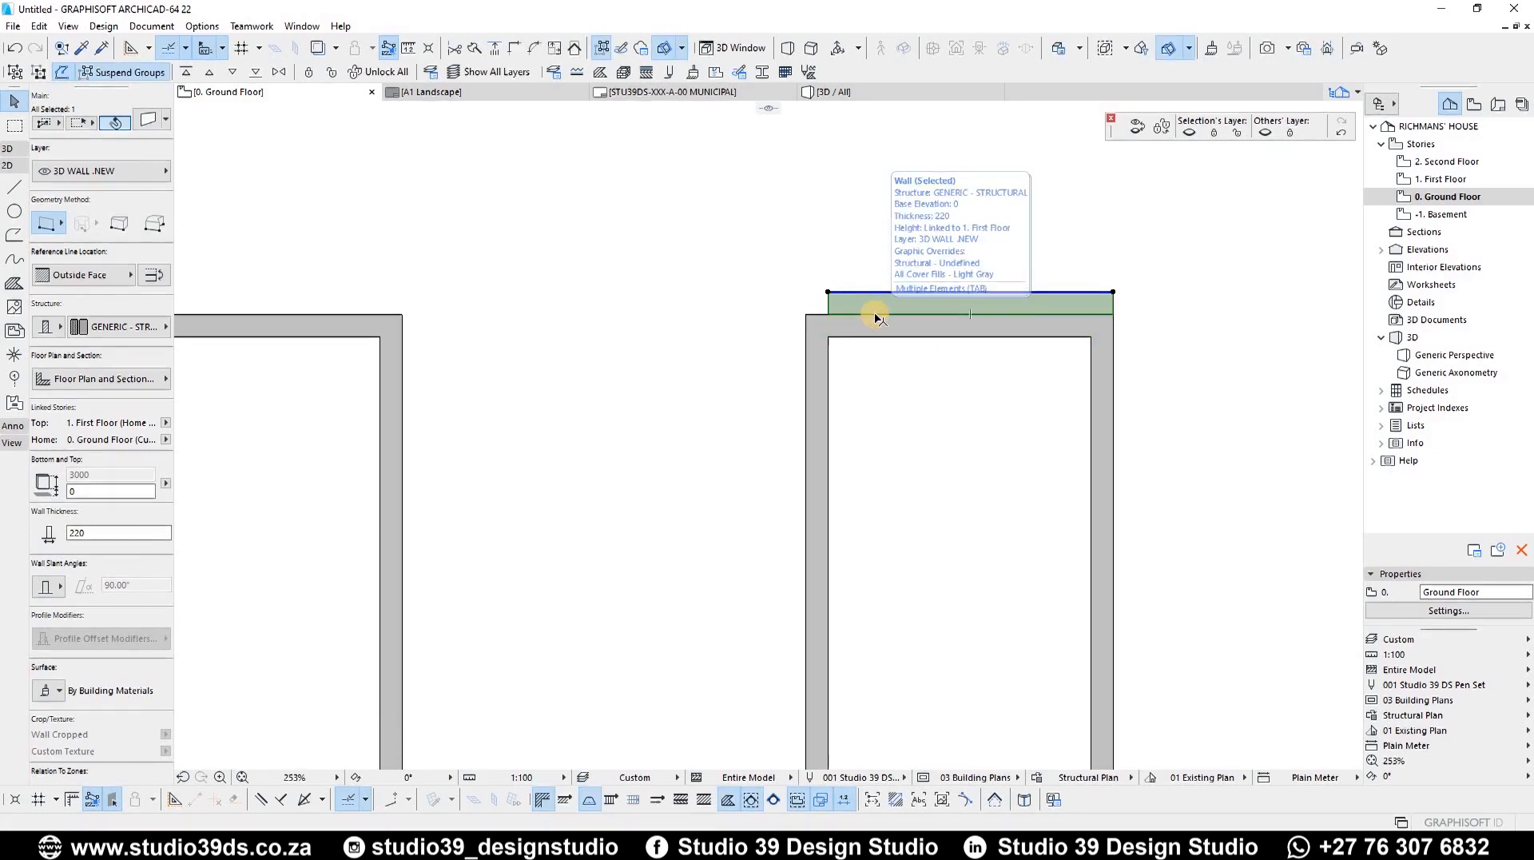
Move the copied upper wall of the narrow right-hand room a further 1000 upward
key("ctrl+d")
left_click(875, 314)
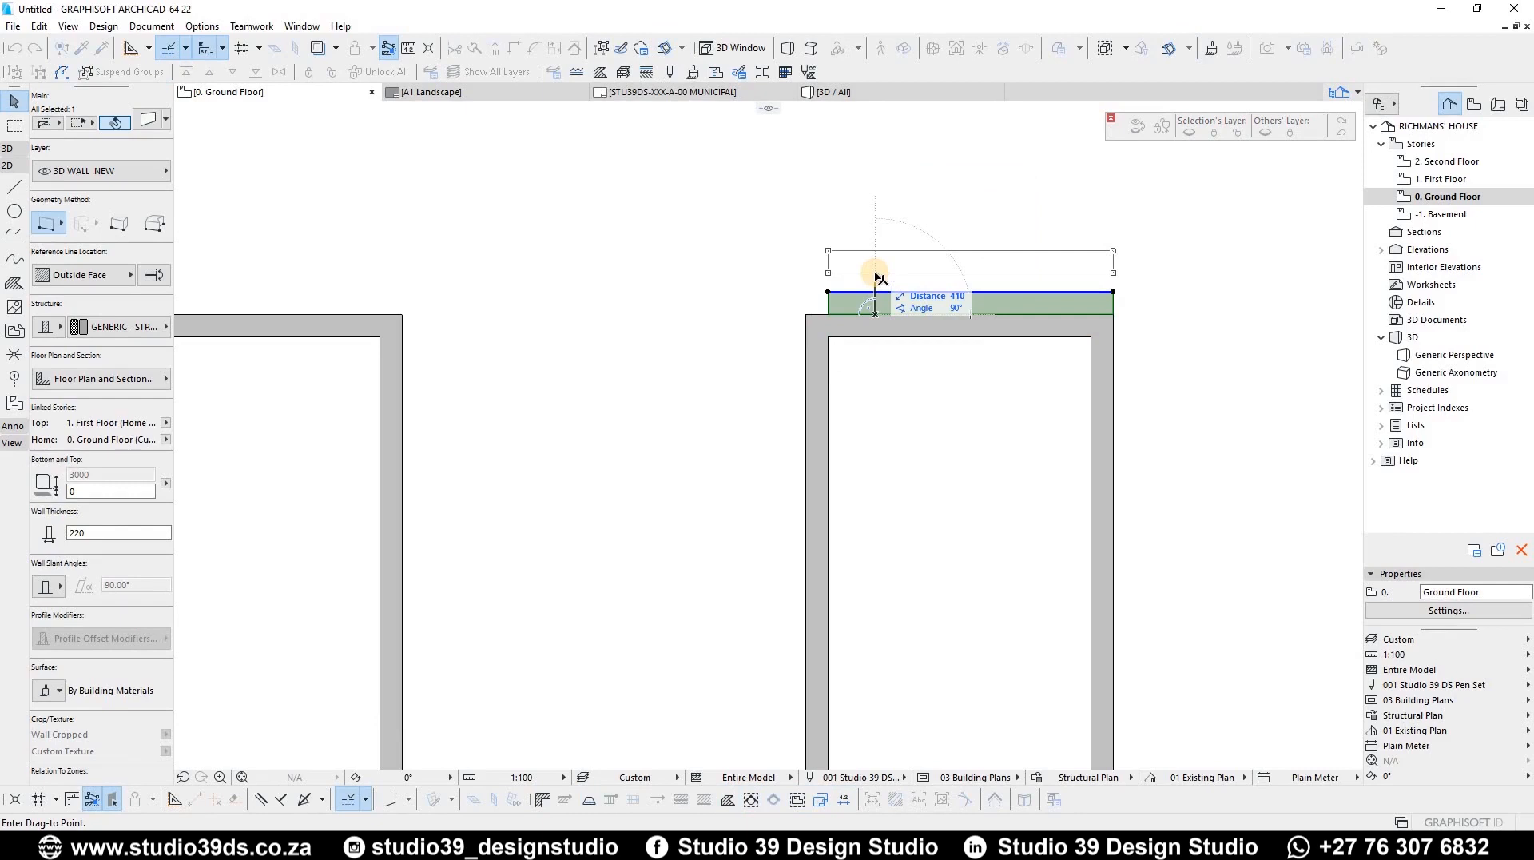
type("100")
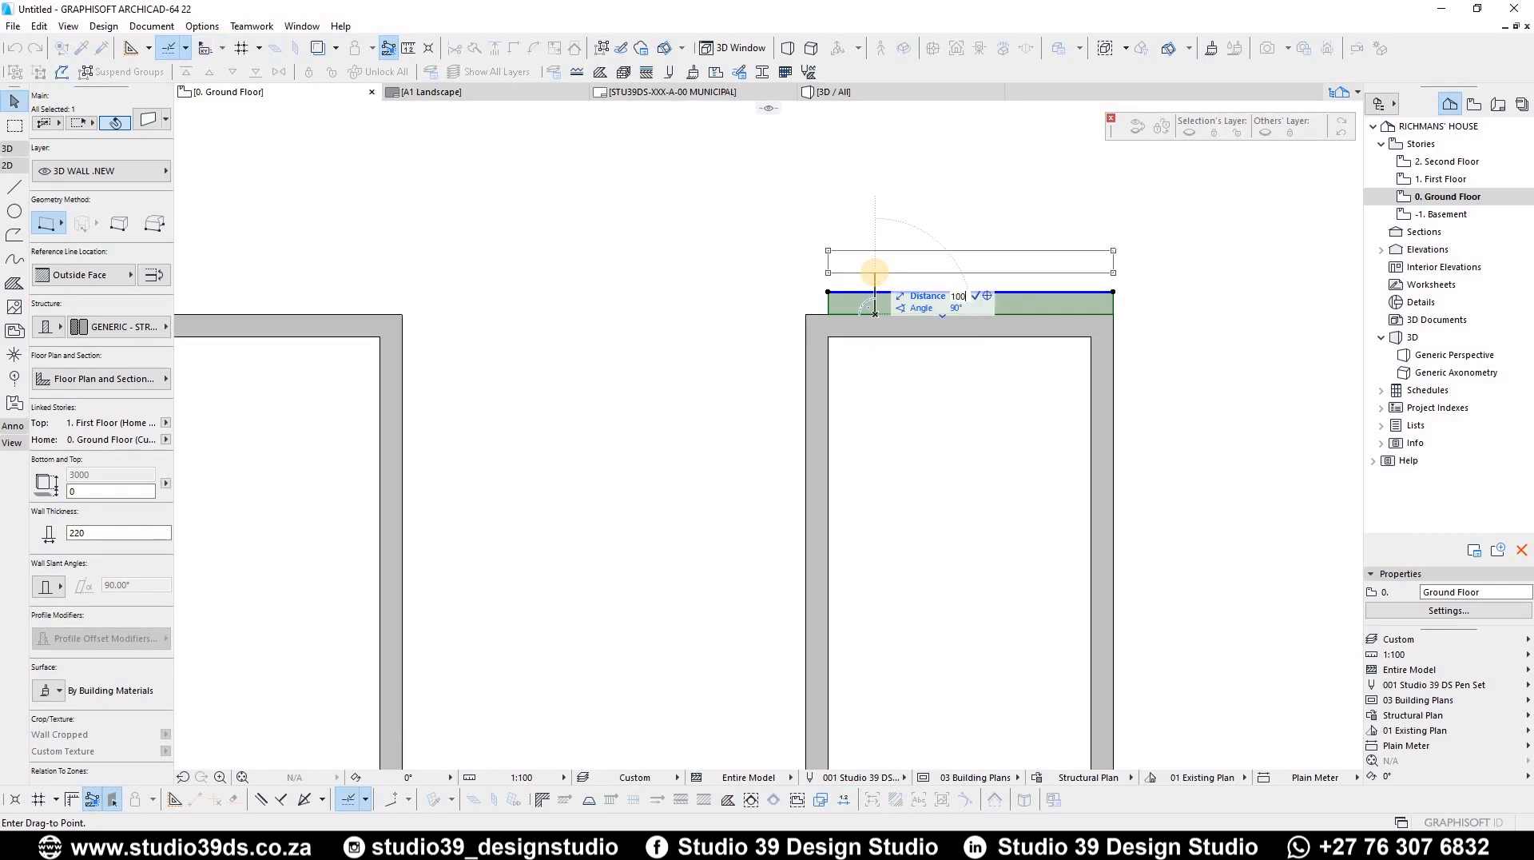
type("0")
key("Return")
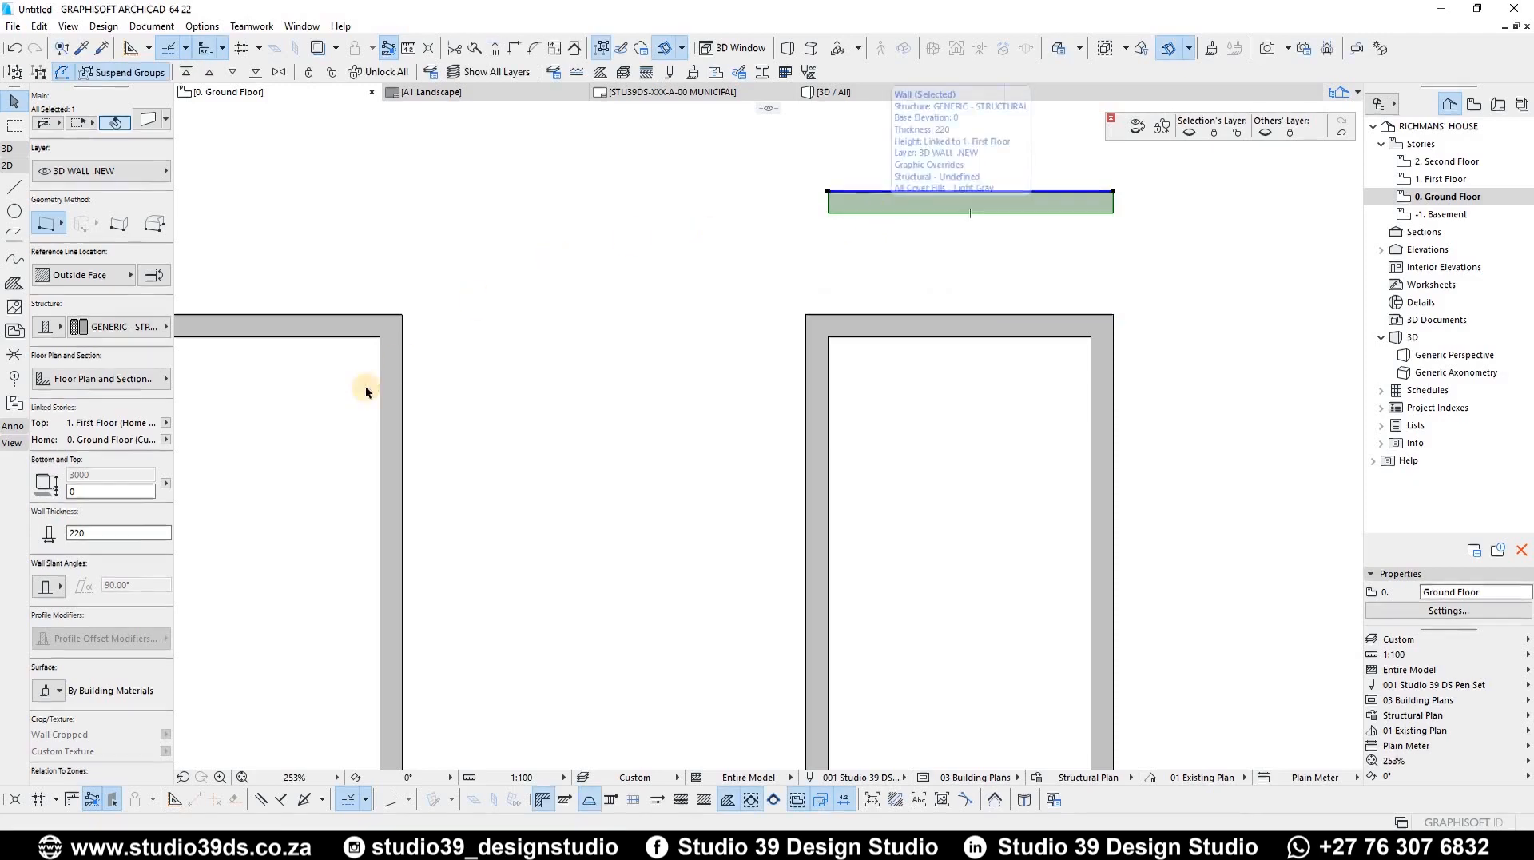
Intersect the raised upper wall with the second and third vertical walls to close the middle room's upper corners
left_click(489, 382)
left_click(394, 404)
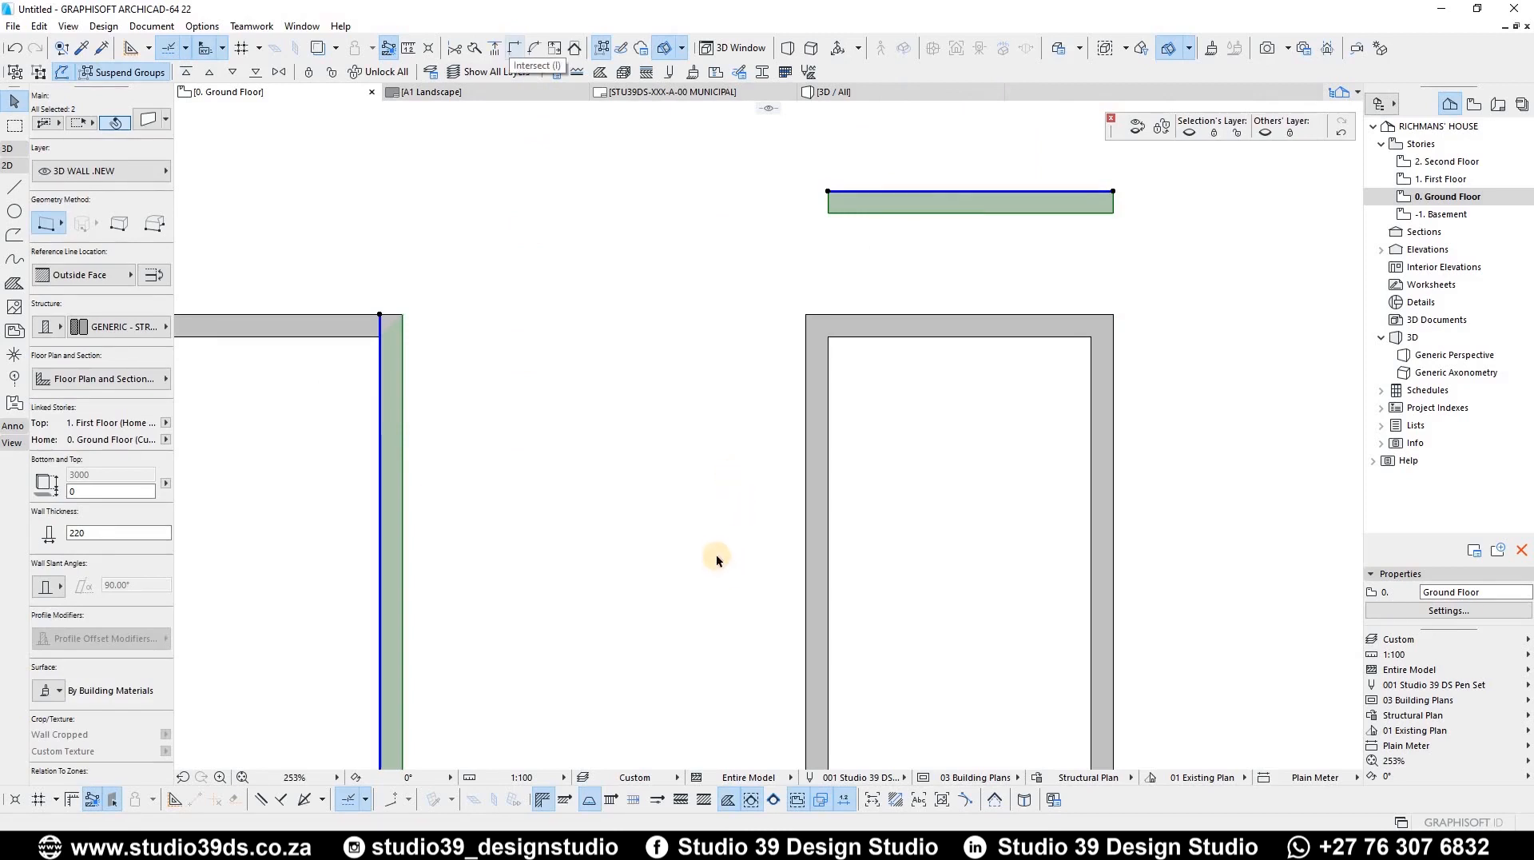
key("i")
left_click(886, 471)
left_click(816, 443)
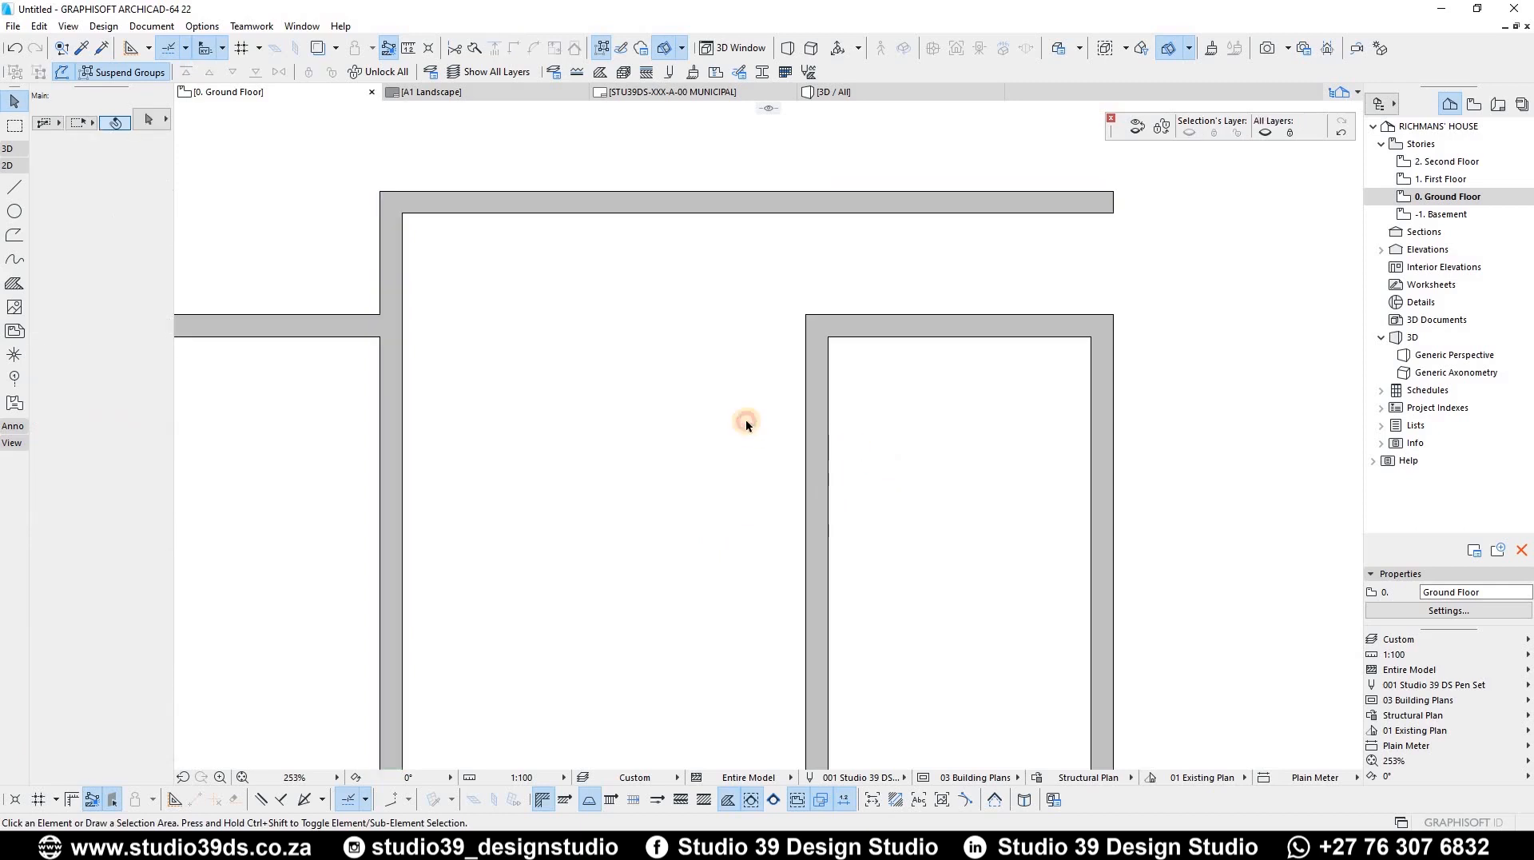
left_click(637, 211, "shift")
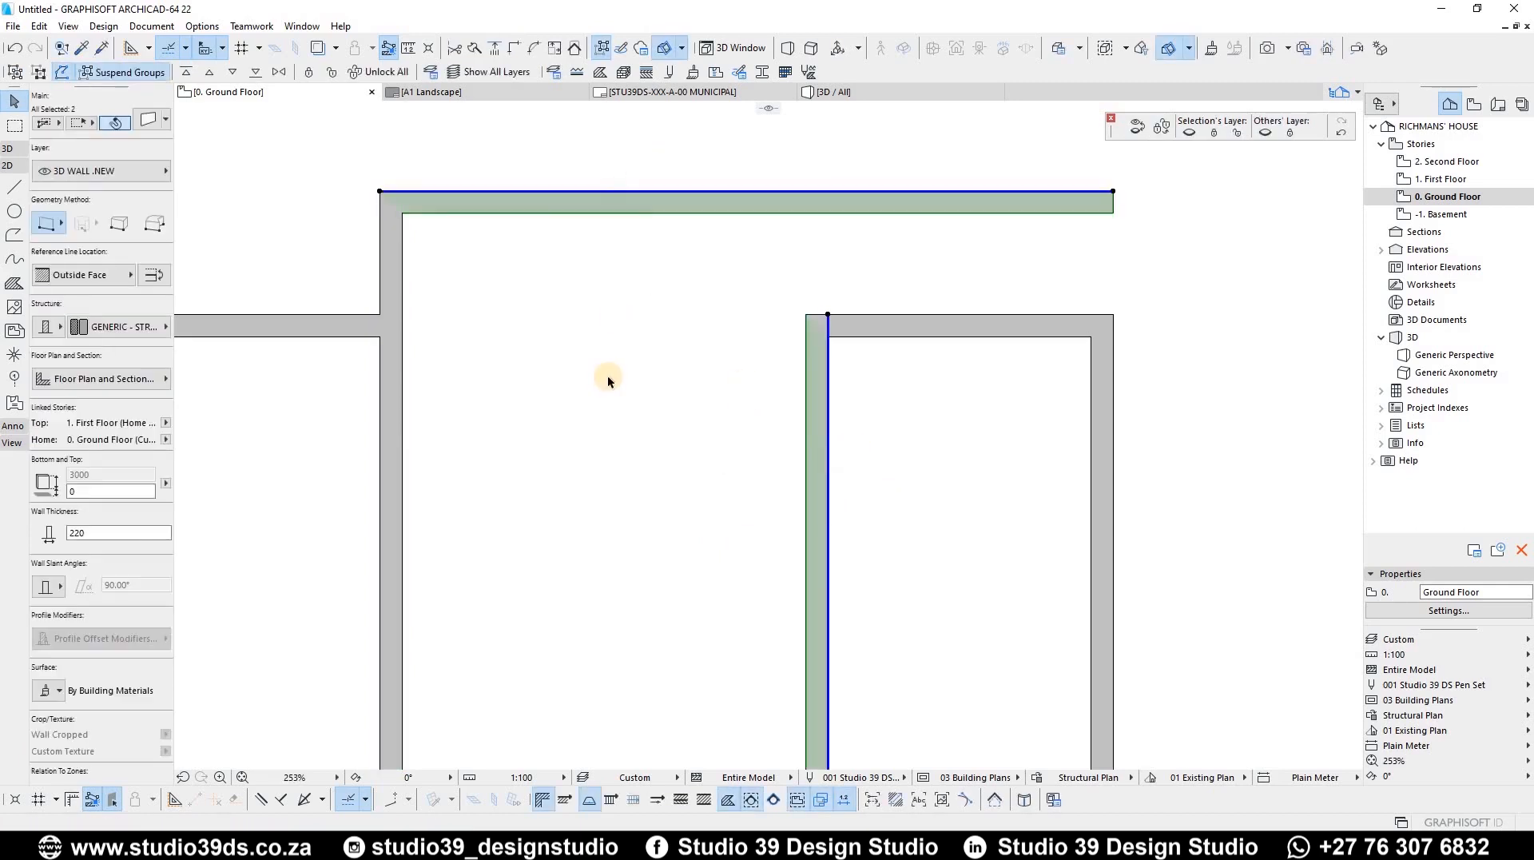
key("i")
scroll(639, 358, "down", 5)
scroll(525, 352, "up", 5)
left_click(526, 352)
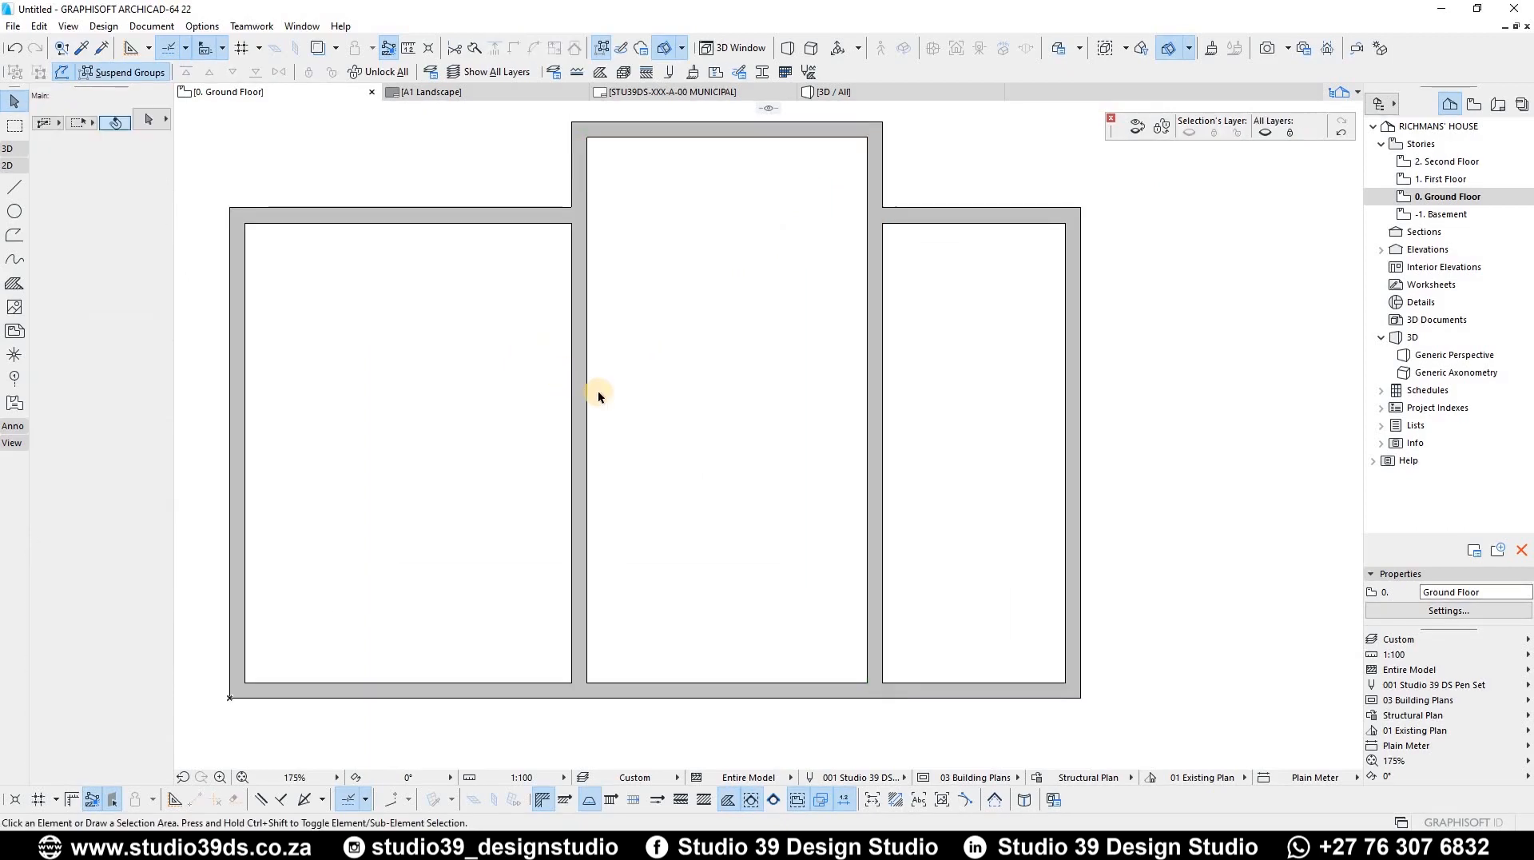
Split the second vertical wall at the inner face of the left room's upper wall, keeping the lower part selected
left_click(679, 350)
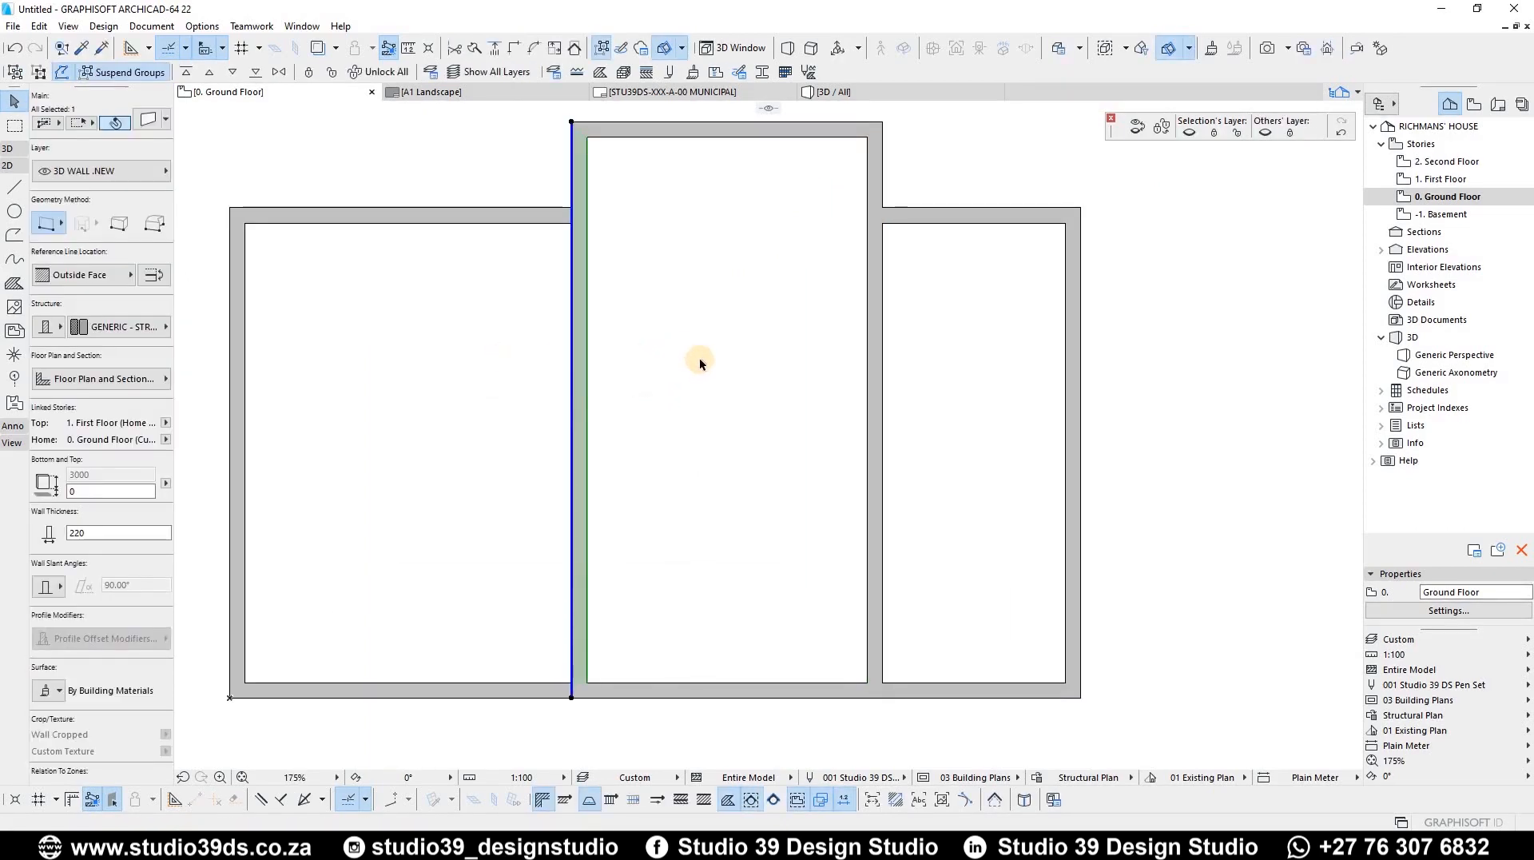
key("ctrl+7")
left_click(559, 226)
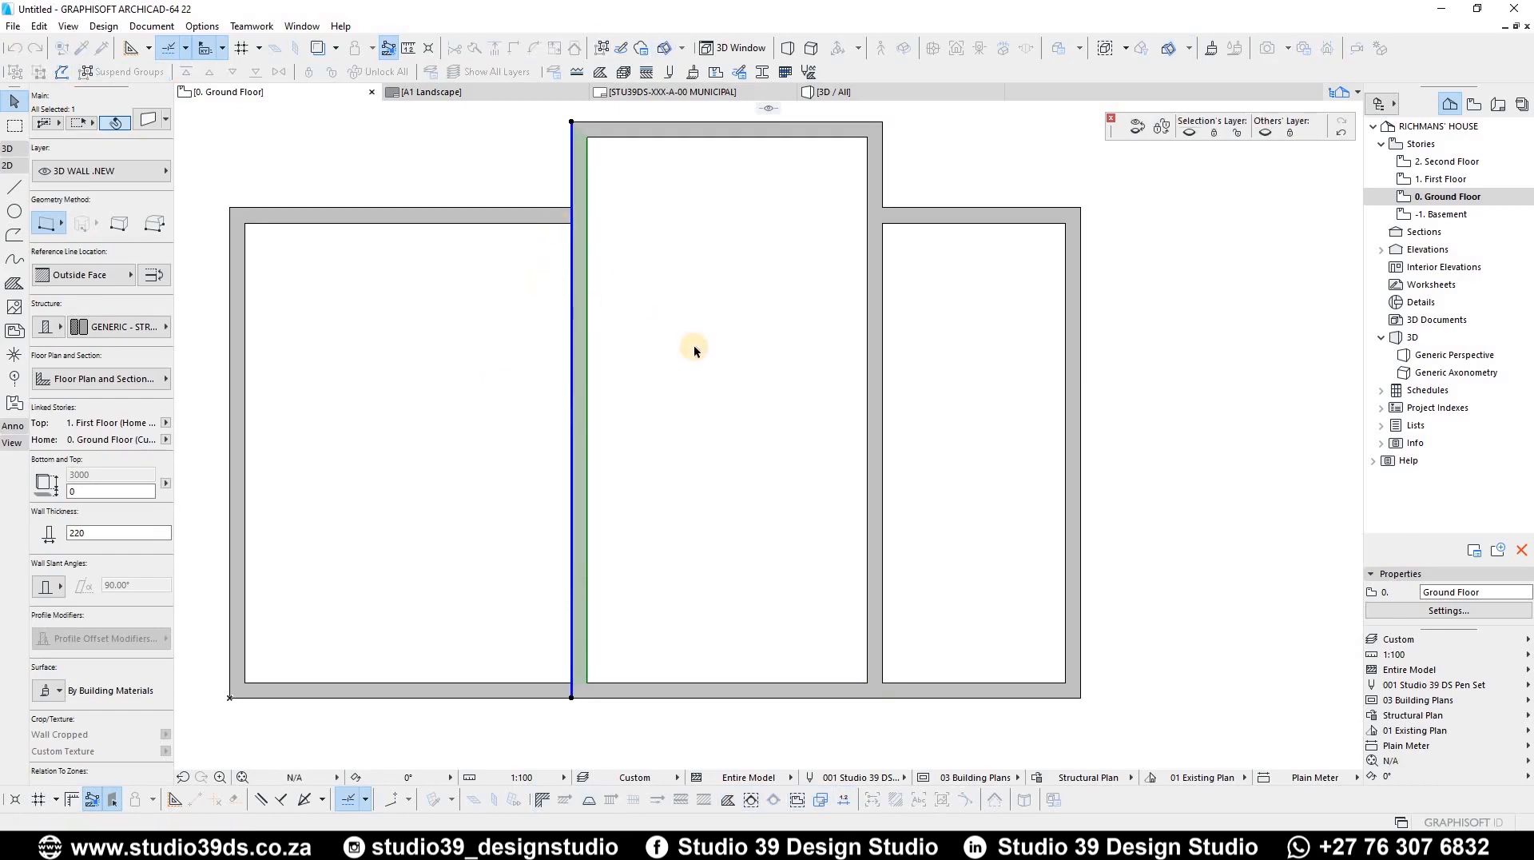
left_click(696, 346)
left_click(587, 365)
left_click(678, 389)
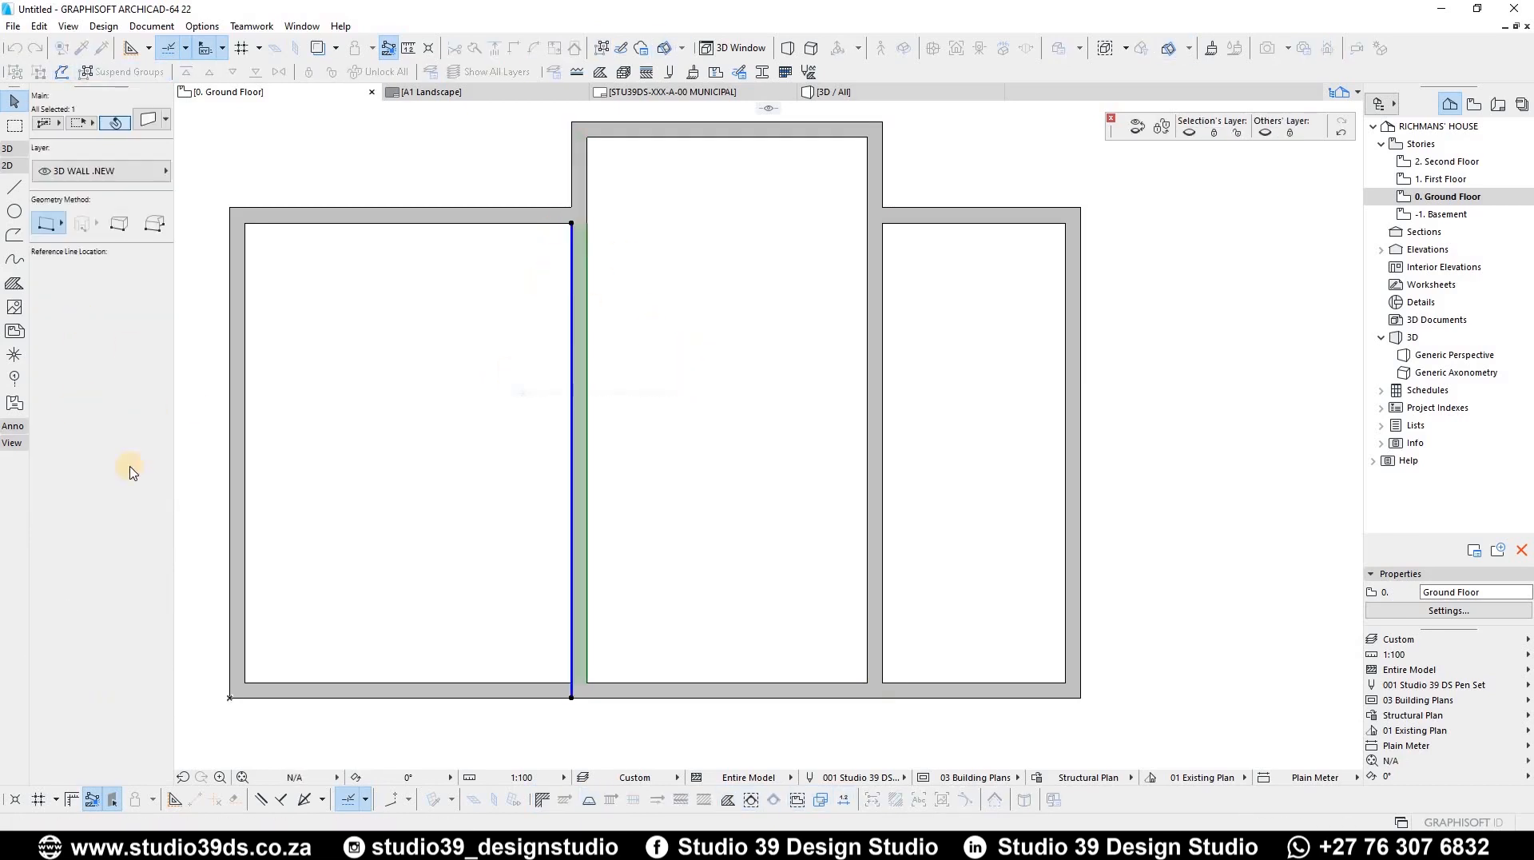
Set the thickness of the split wall's lower part to 110
left_click(16, 527)
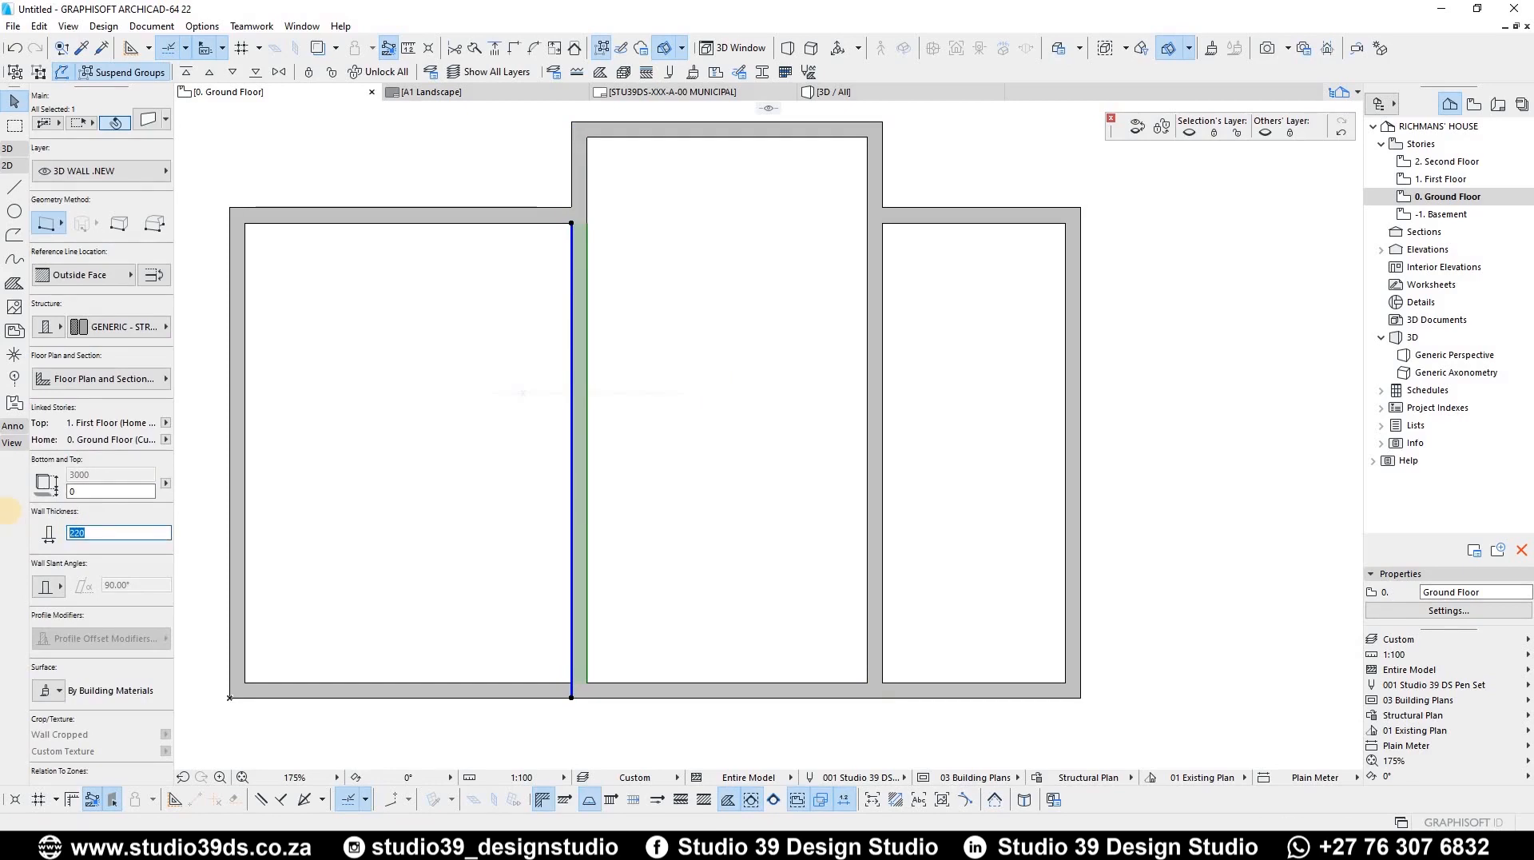
type("110")
key("Return")
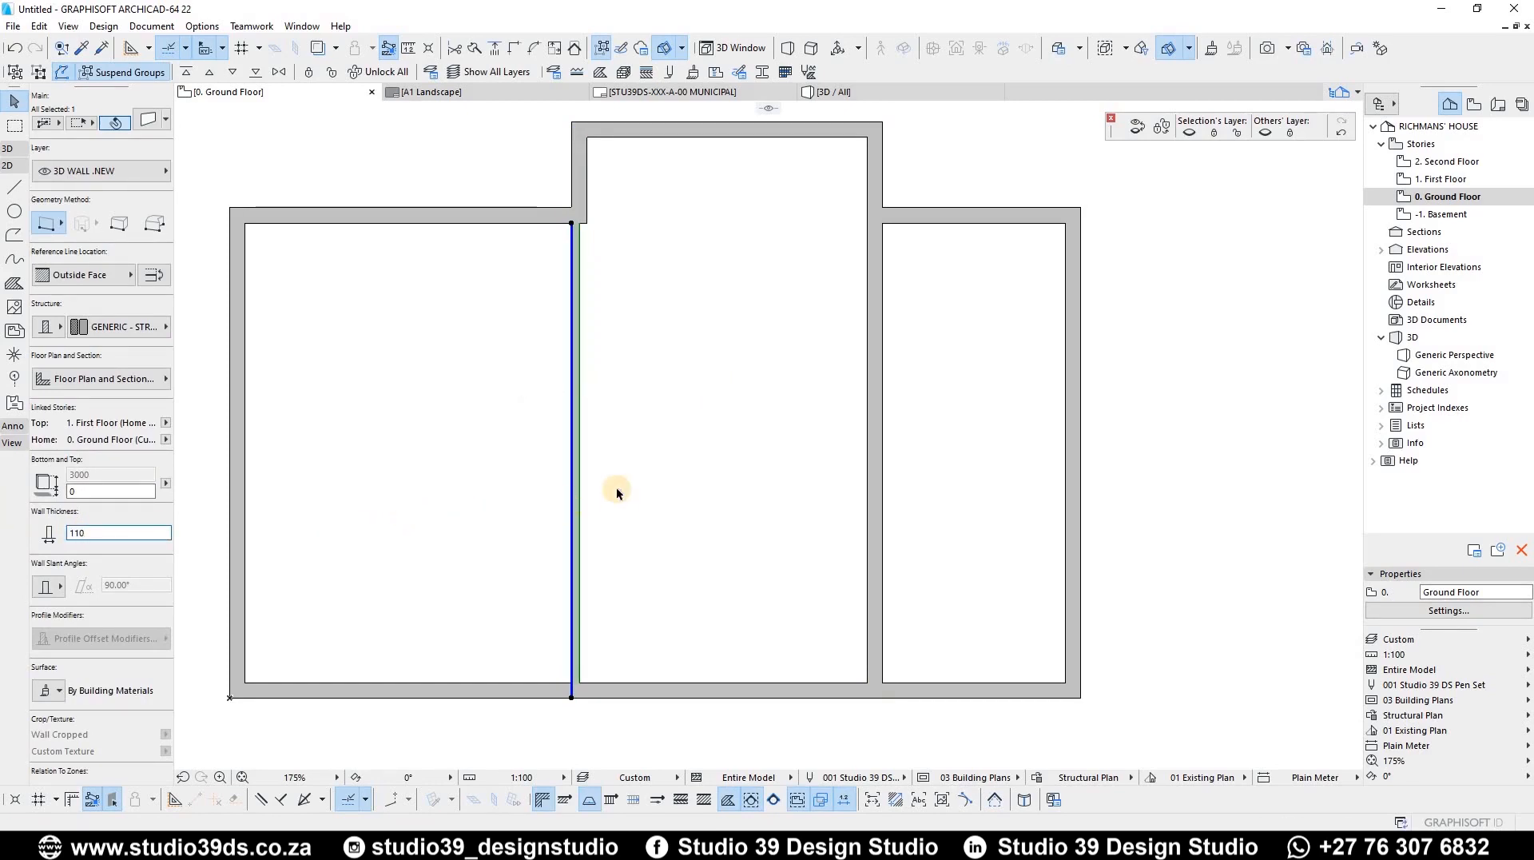
left_click(423, 414)
Move the 110-thick wall to the right so its right face aligns with the 220-thick wall part above it
left_click(574, 291)
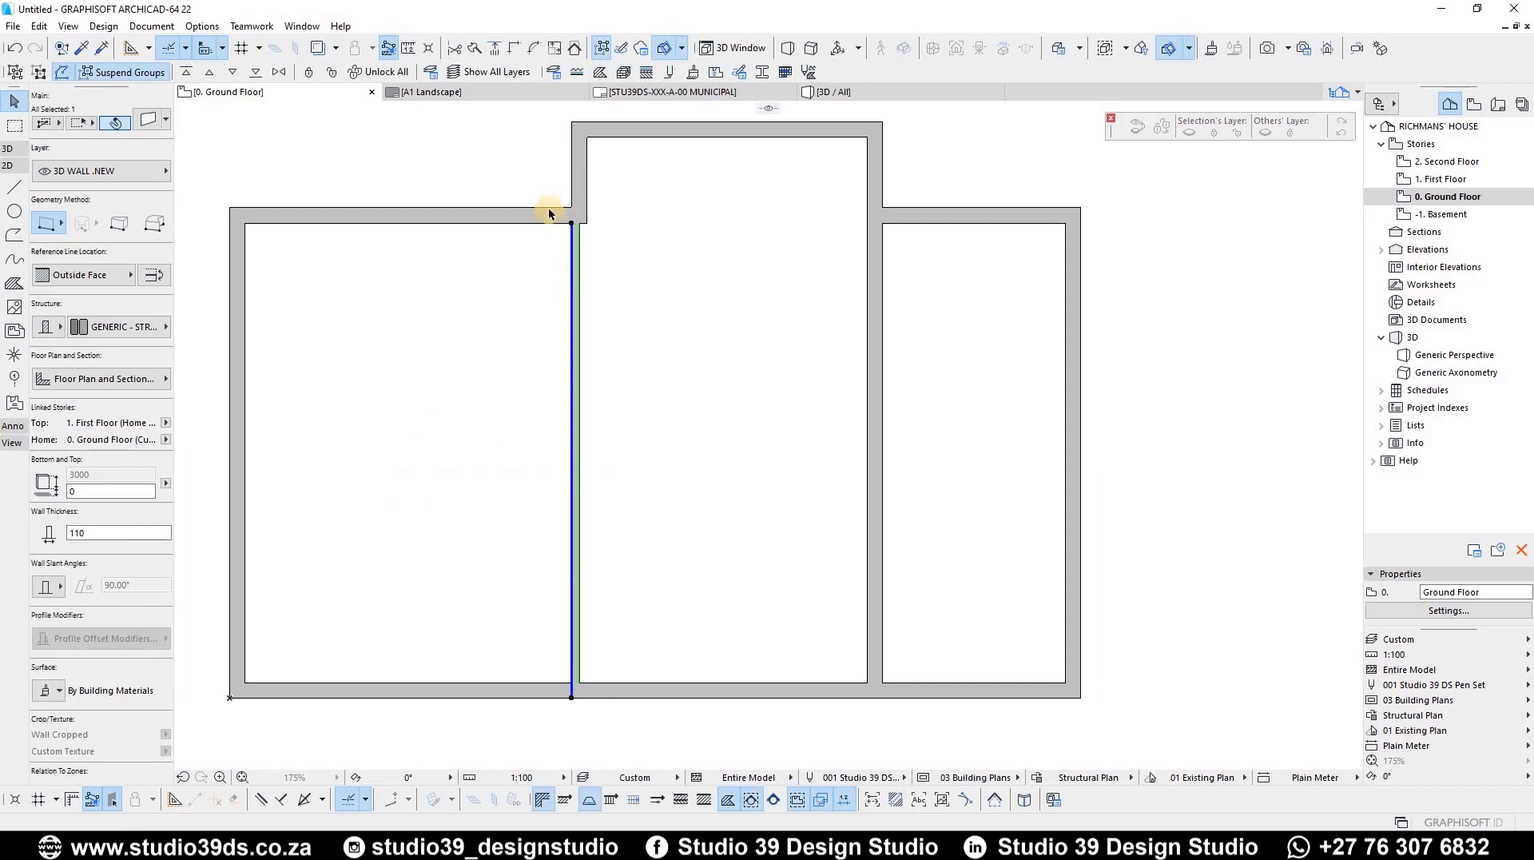
scroll(551, 208, "up", 8)
key("ctrl+d")
left_click(784, 363)
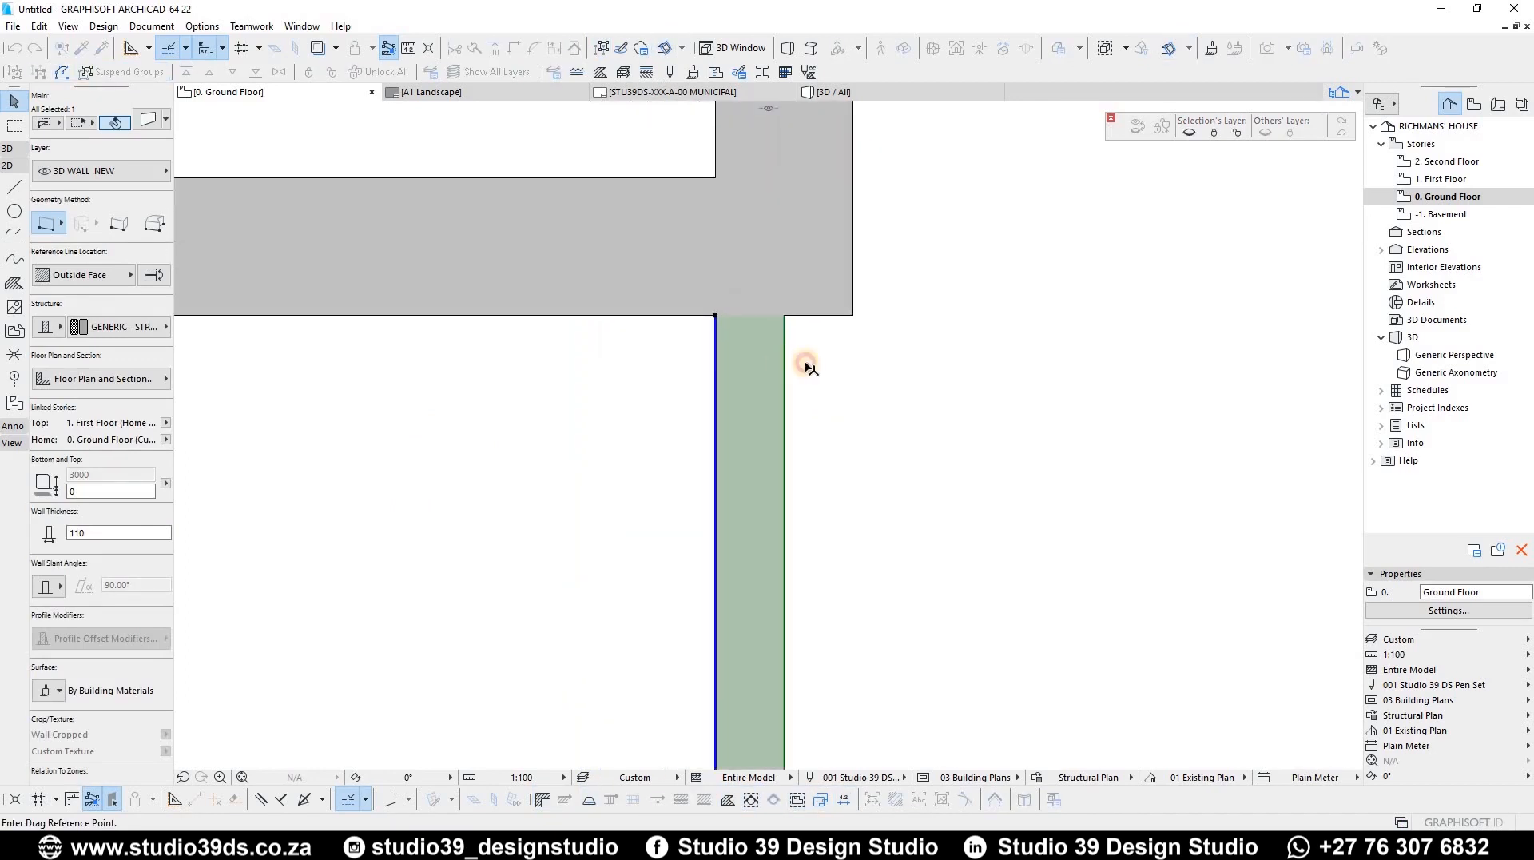
left_click(855, 315)
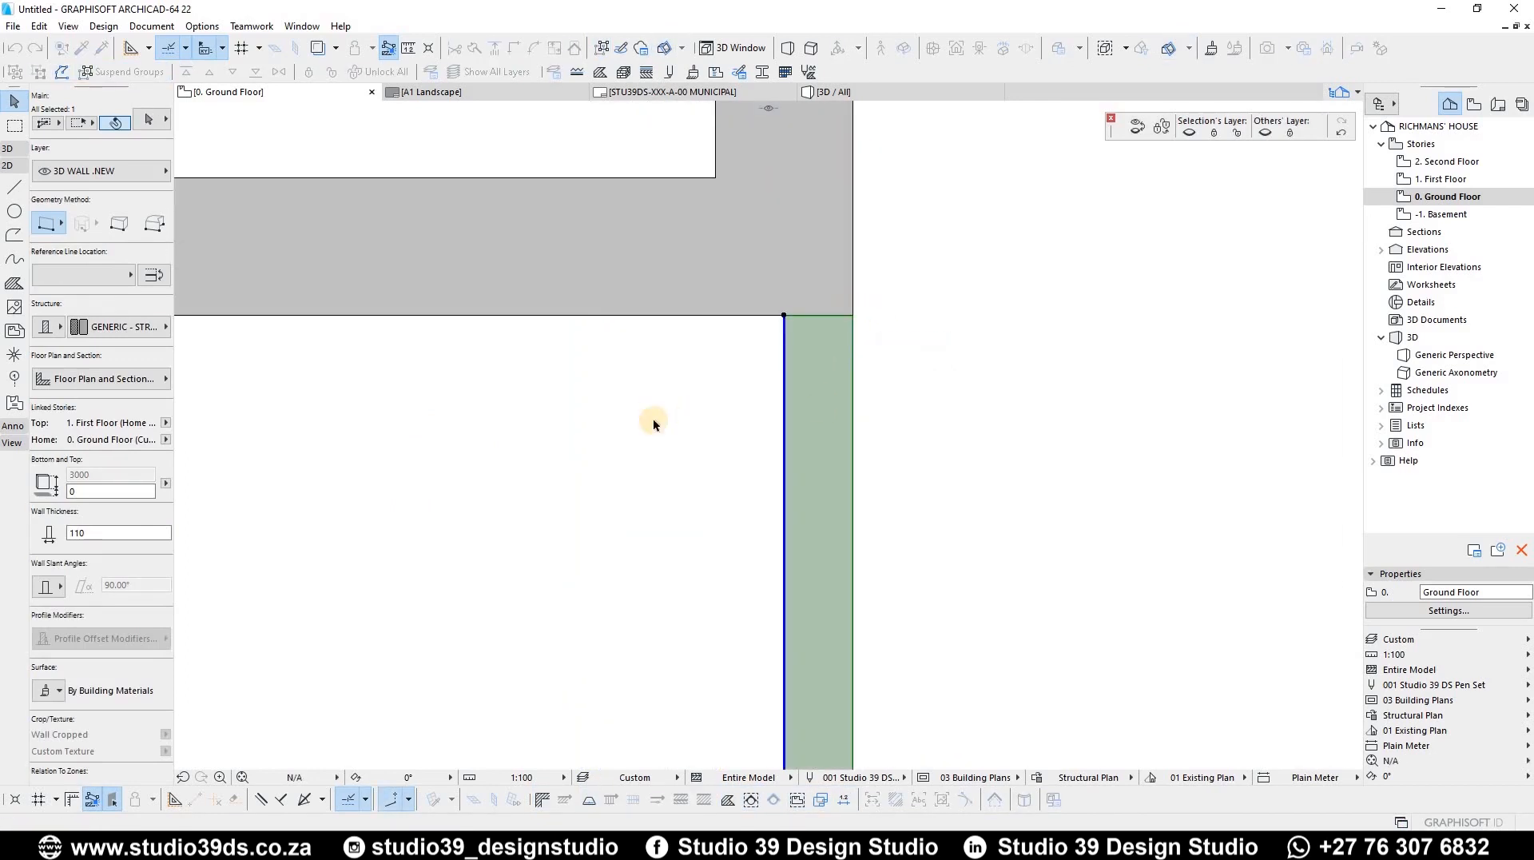
key("Escape")
scroll(789, 366, "down", 5)
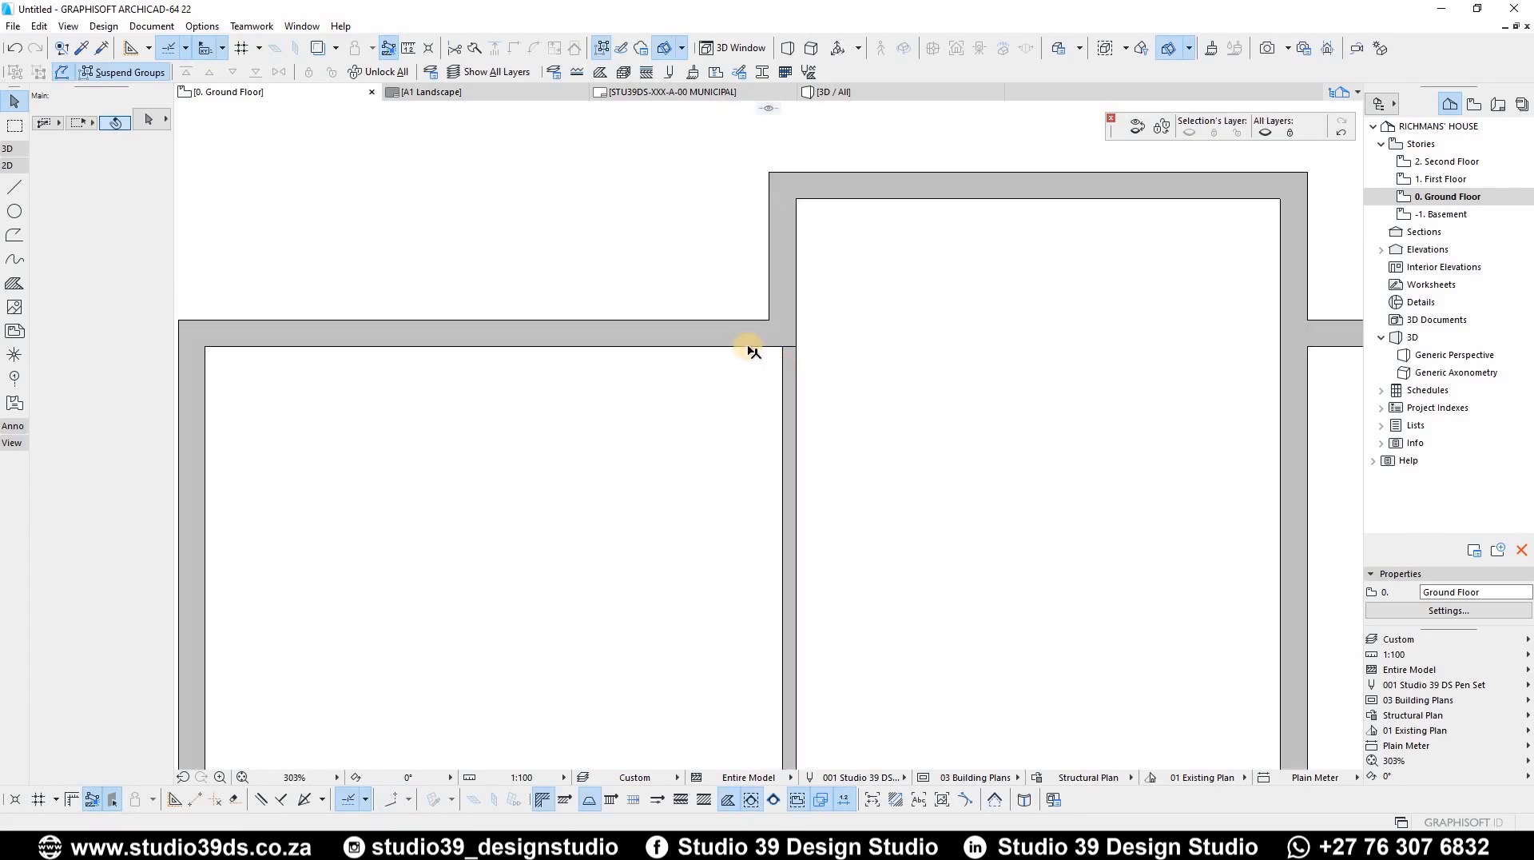
Intersect the 110-thick partition with the left room's upper wall
left_click(785, 359)
left_click(744, 342, "shift")
key("ctrl+i")
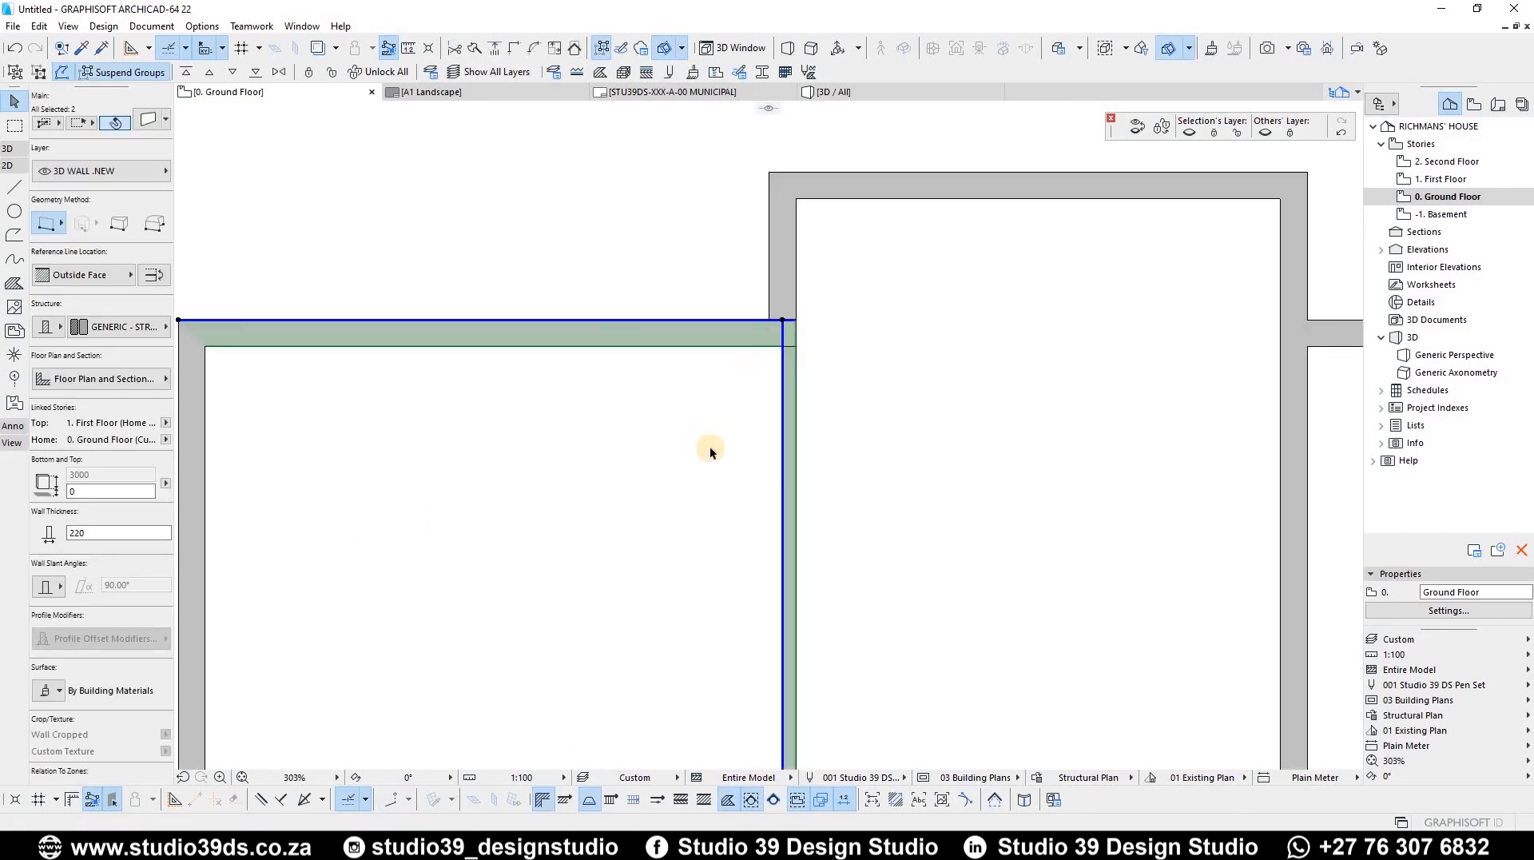
key("Escape")
scroll(757, 432, "down", 5)
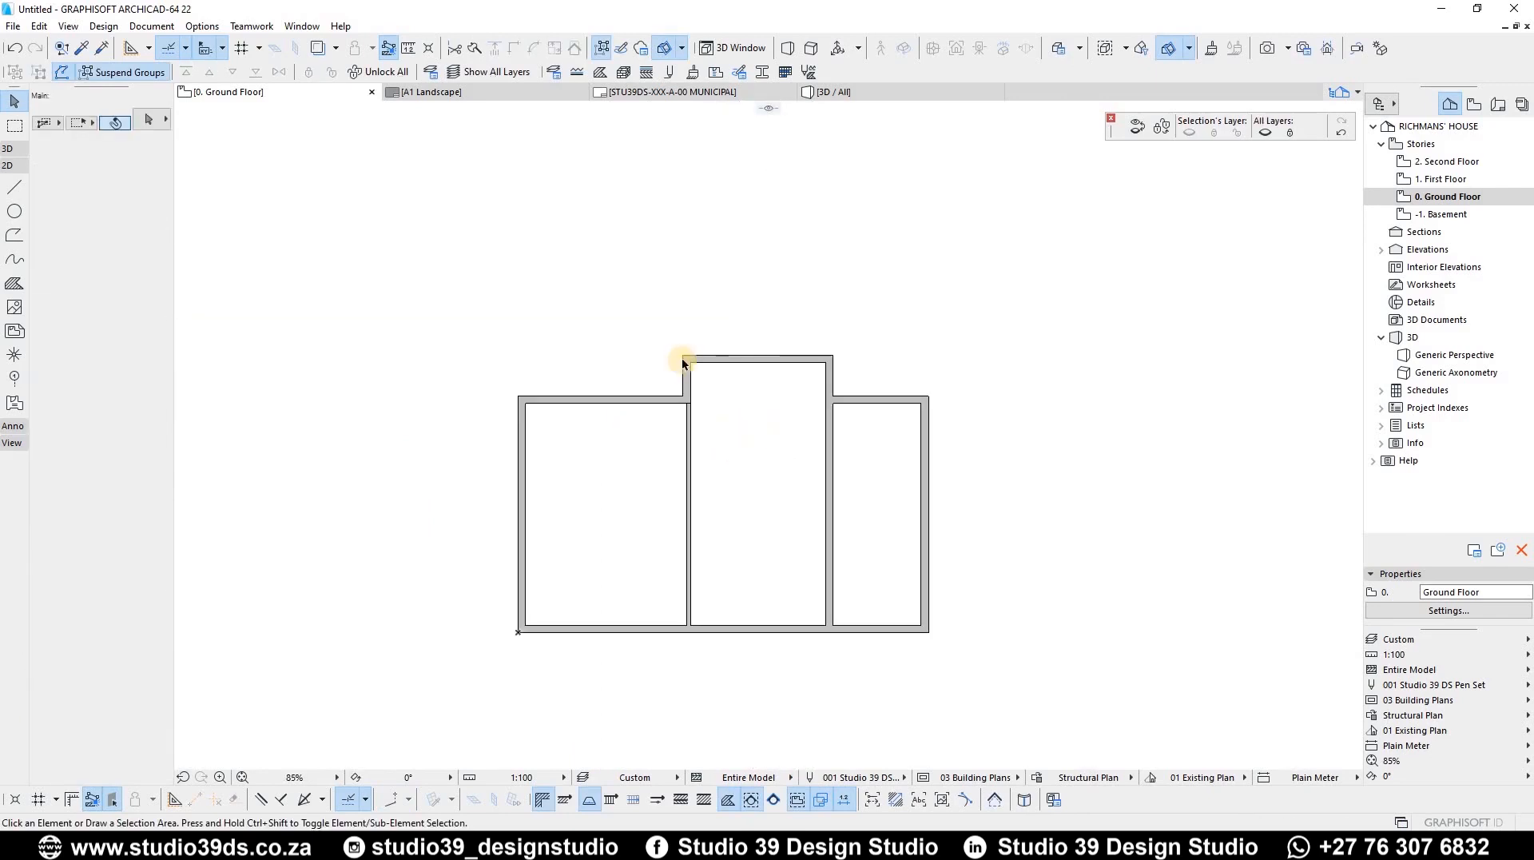
Drag a copy of the 110-thick partition to its left, leaving a 900 clear gap between the two partitions
scroll(634, 370, "up", 8)
scroll(540, 364, "down", 10)
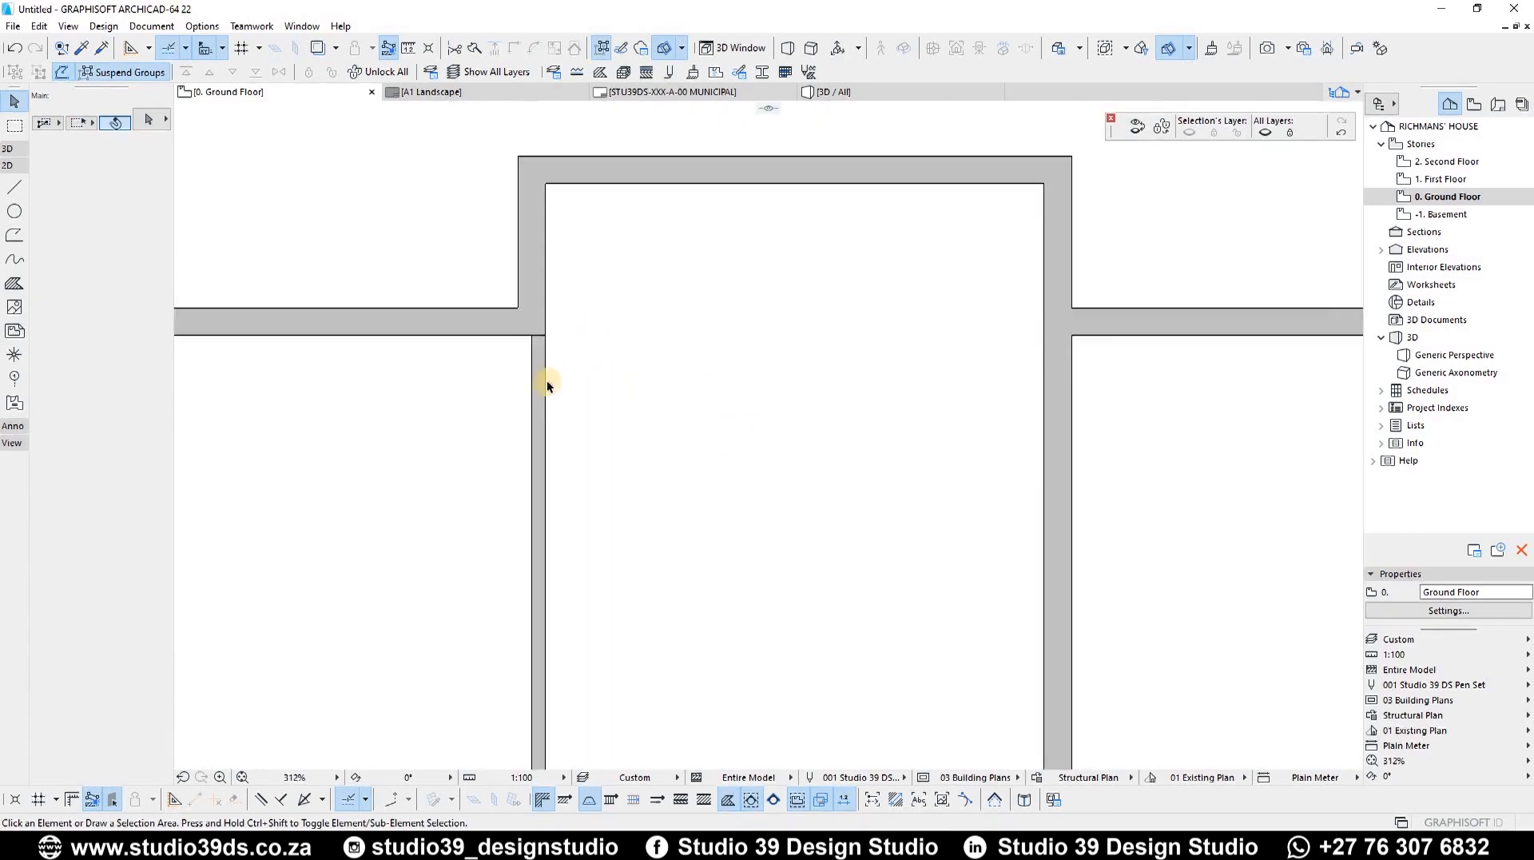
scroll(601, 431, "up", 3)
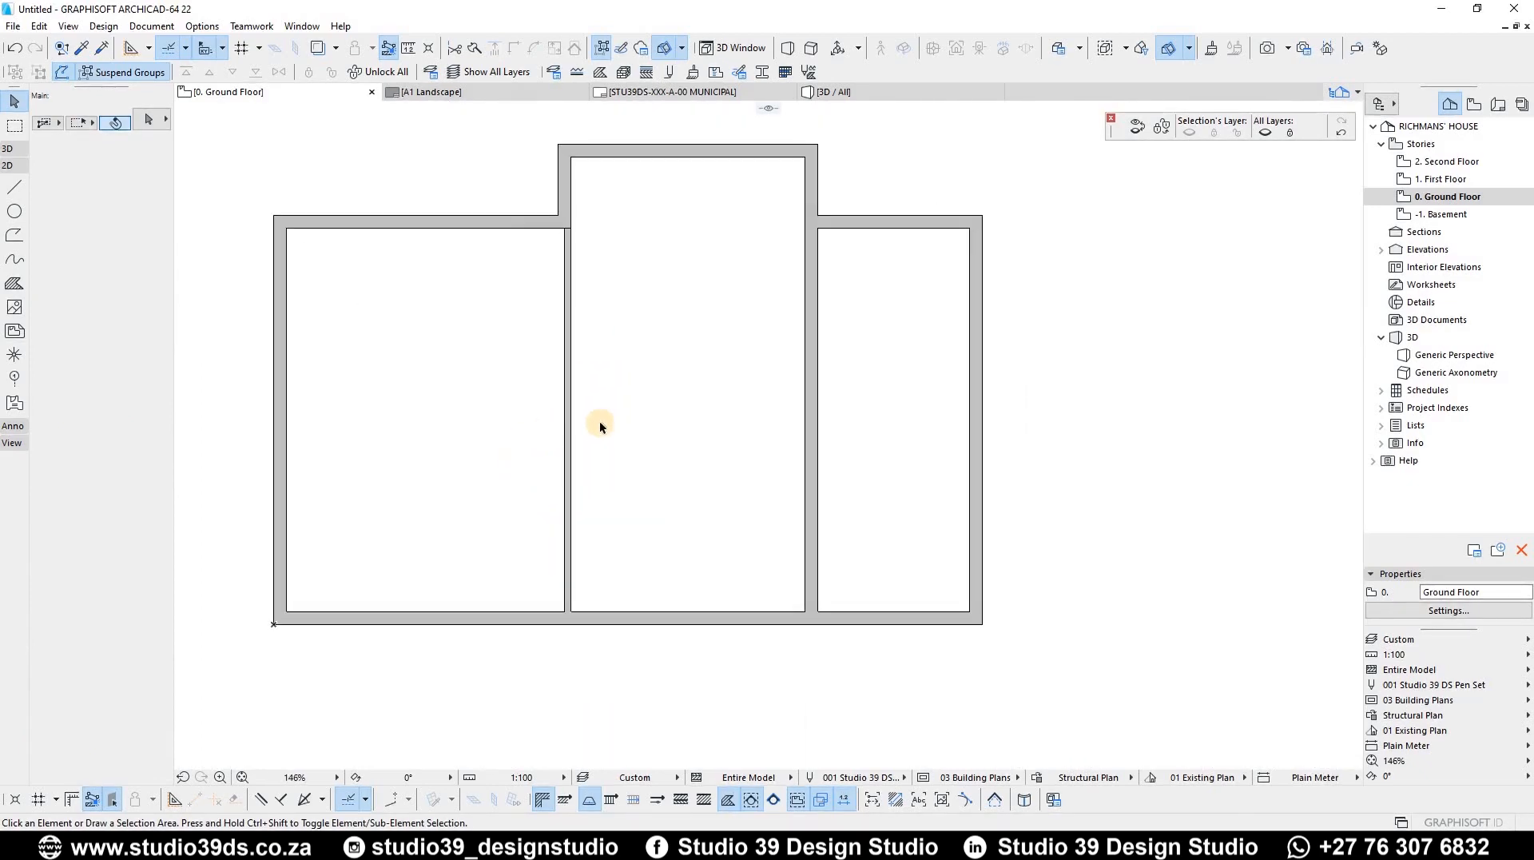
left_click(573, 389)
key("ctrl+d")
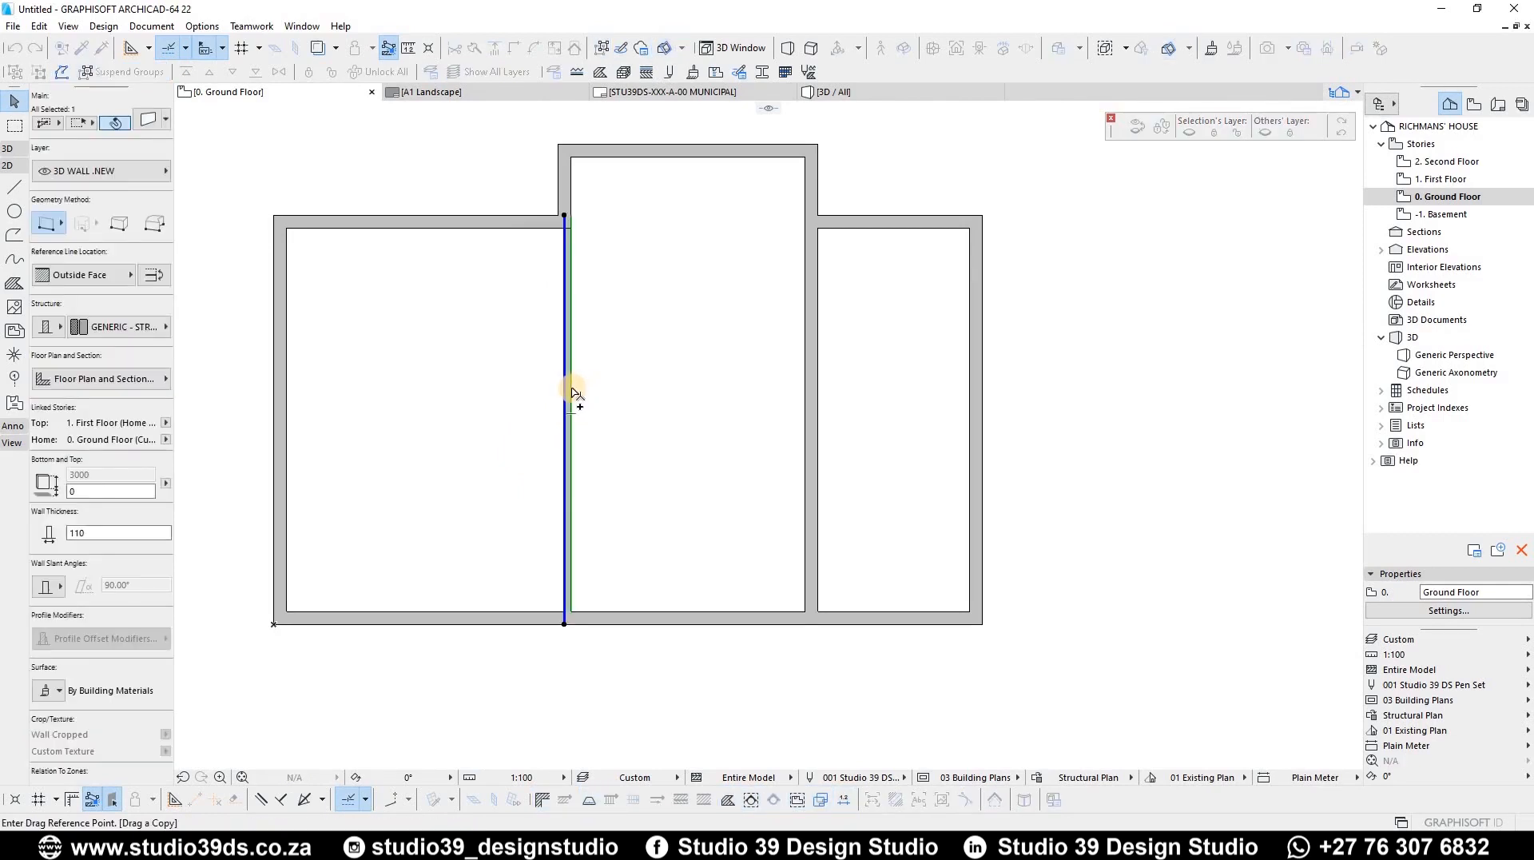
left_click(571, 389)
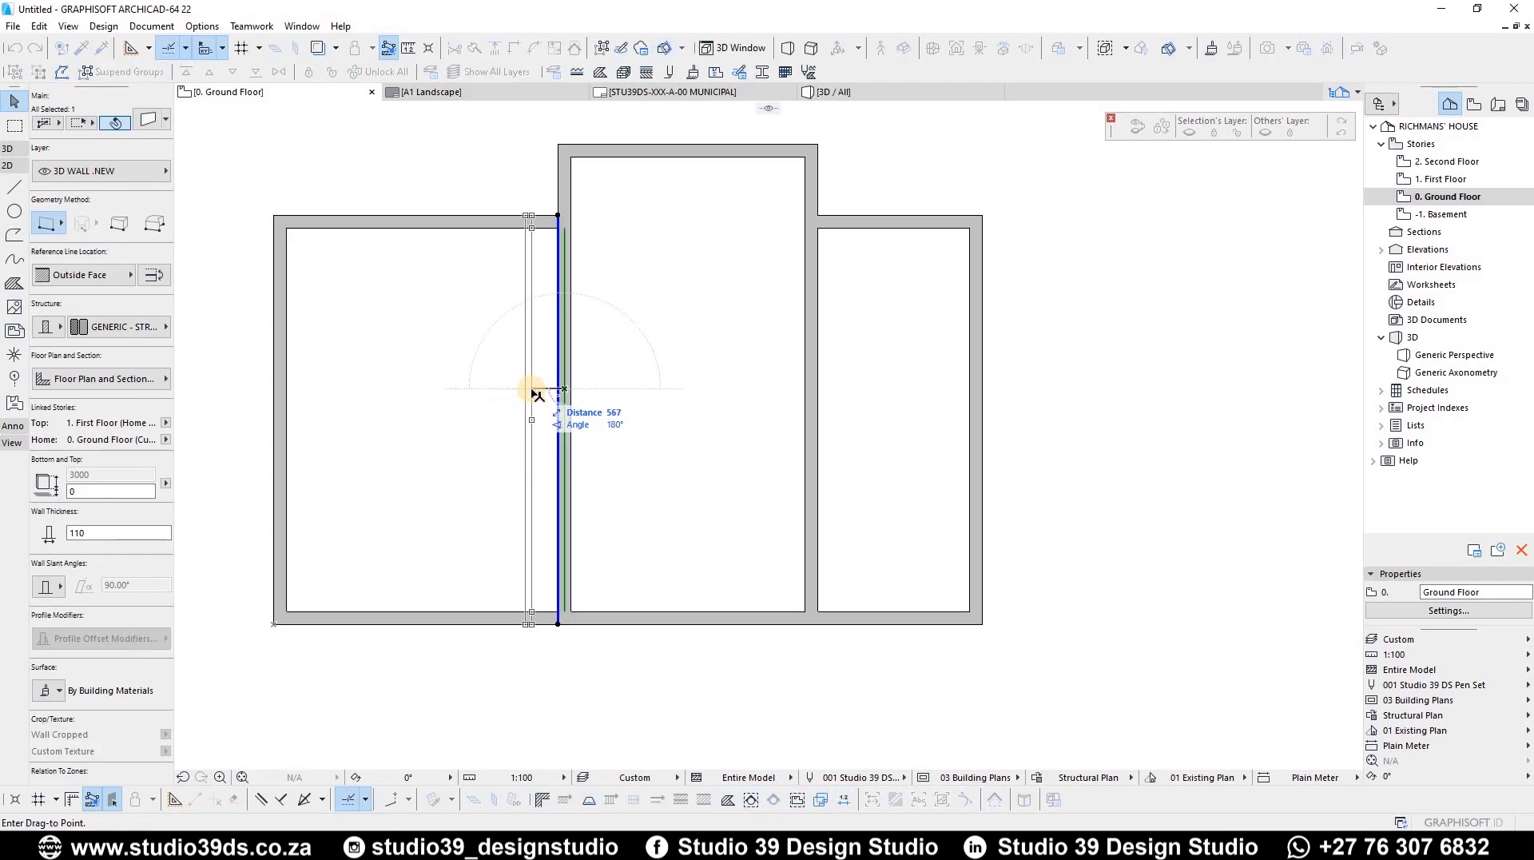
type("9000")
key("Return")
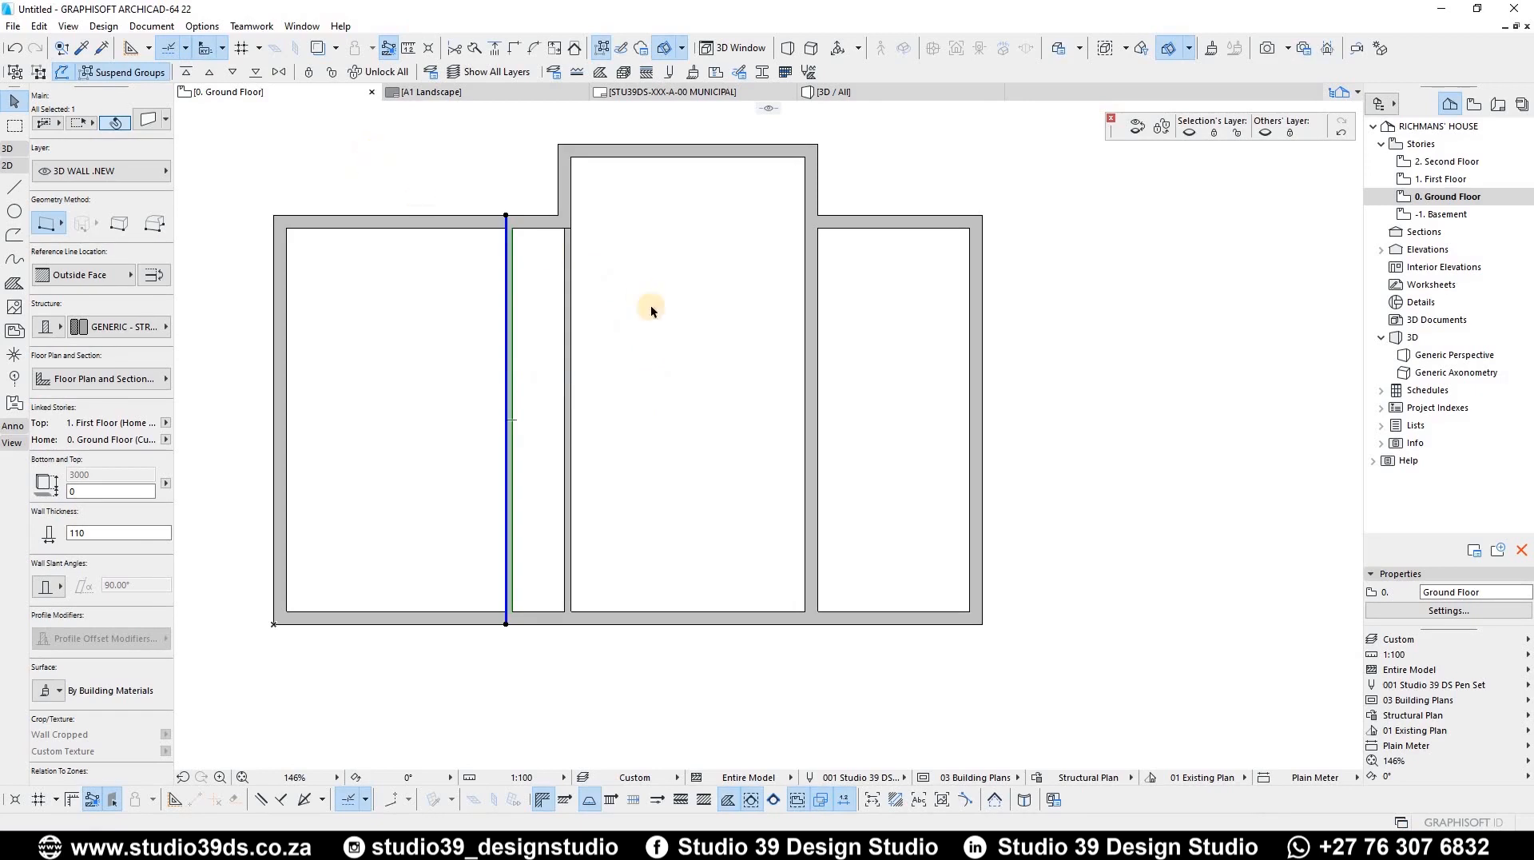
Drag a copy of the new partition farther left, to about halfway across the remaining left room
scroll(477, 230, "up", 3)
key("ctrl+shift+d")
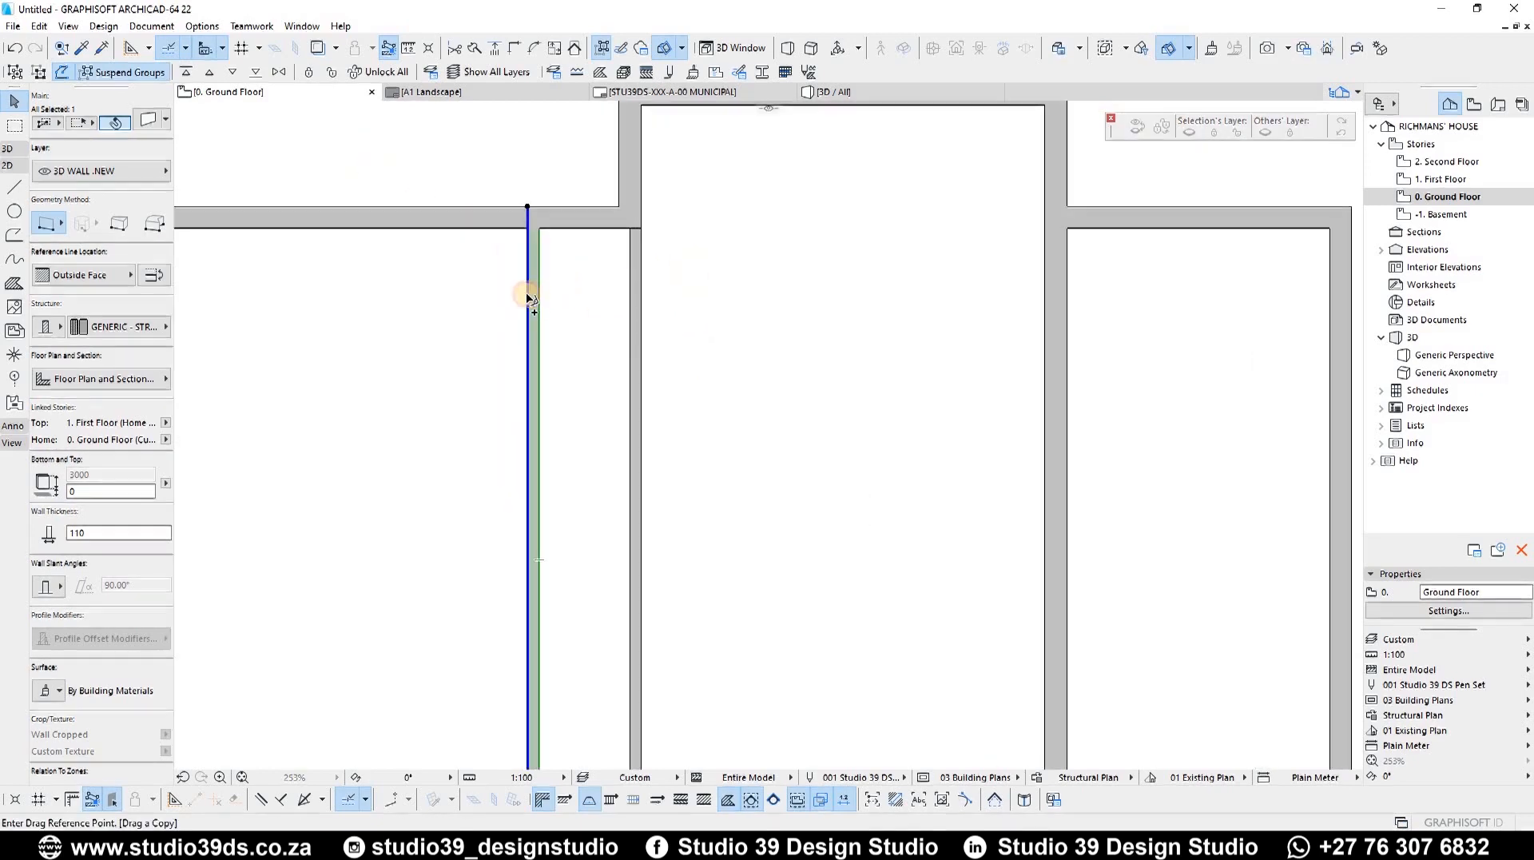
left_click(538, 294)
key("ctrl")
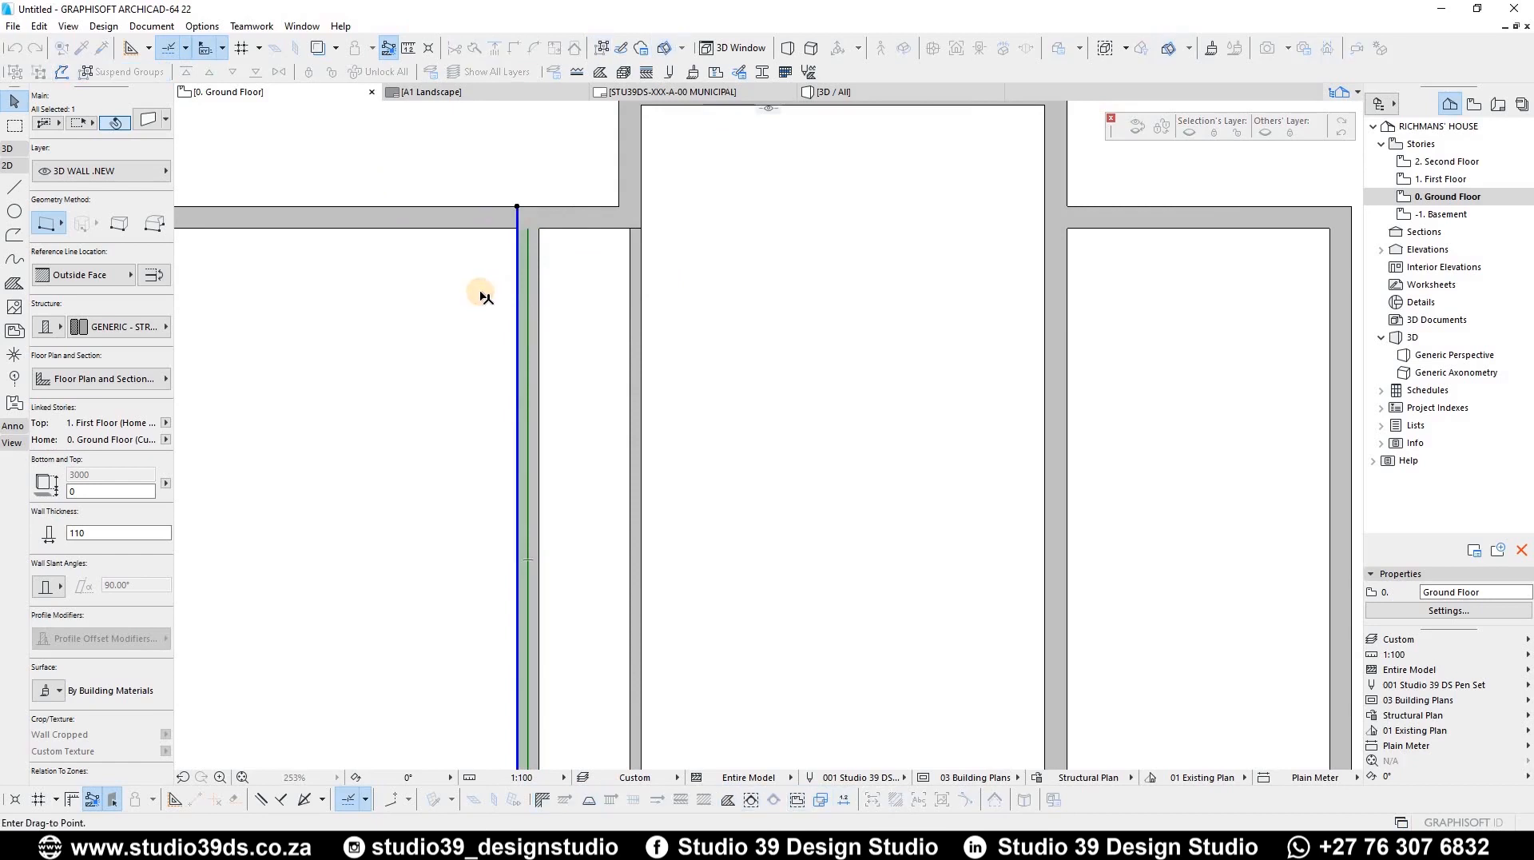
key("Return")
scroll(471, 282, "down", 3)
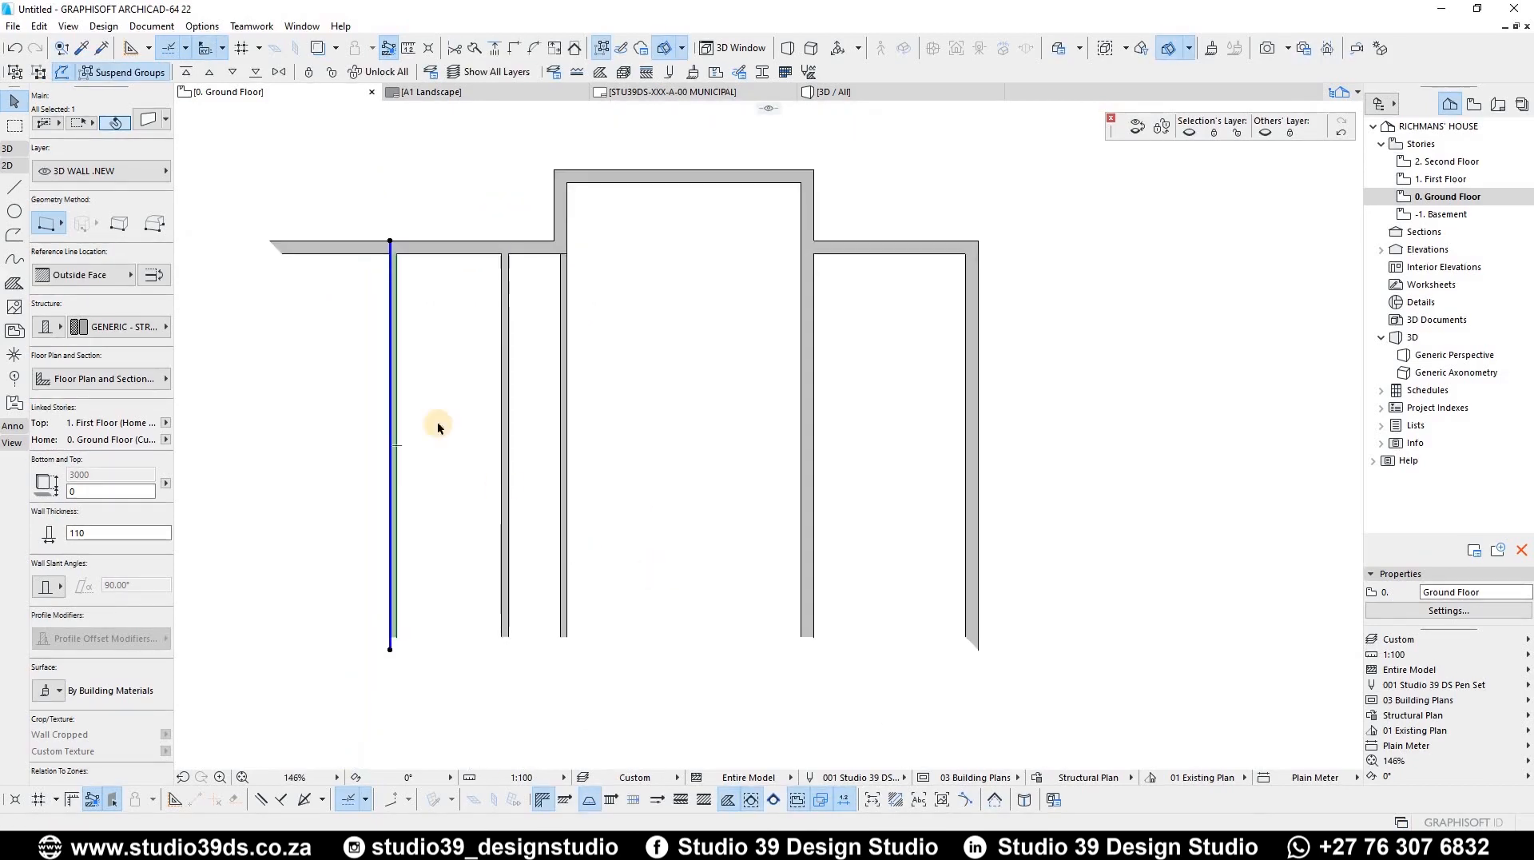
key("ctrl+shift+d")
left_click(395, 421)
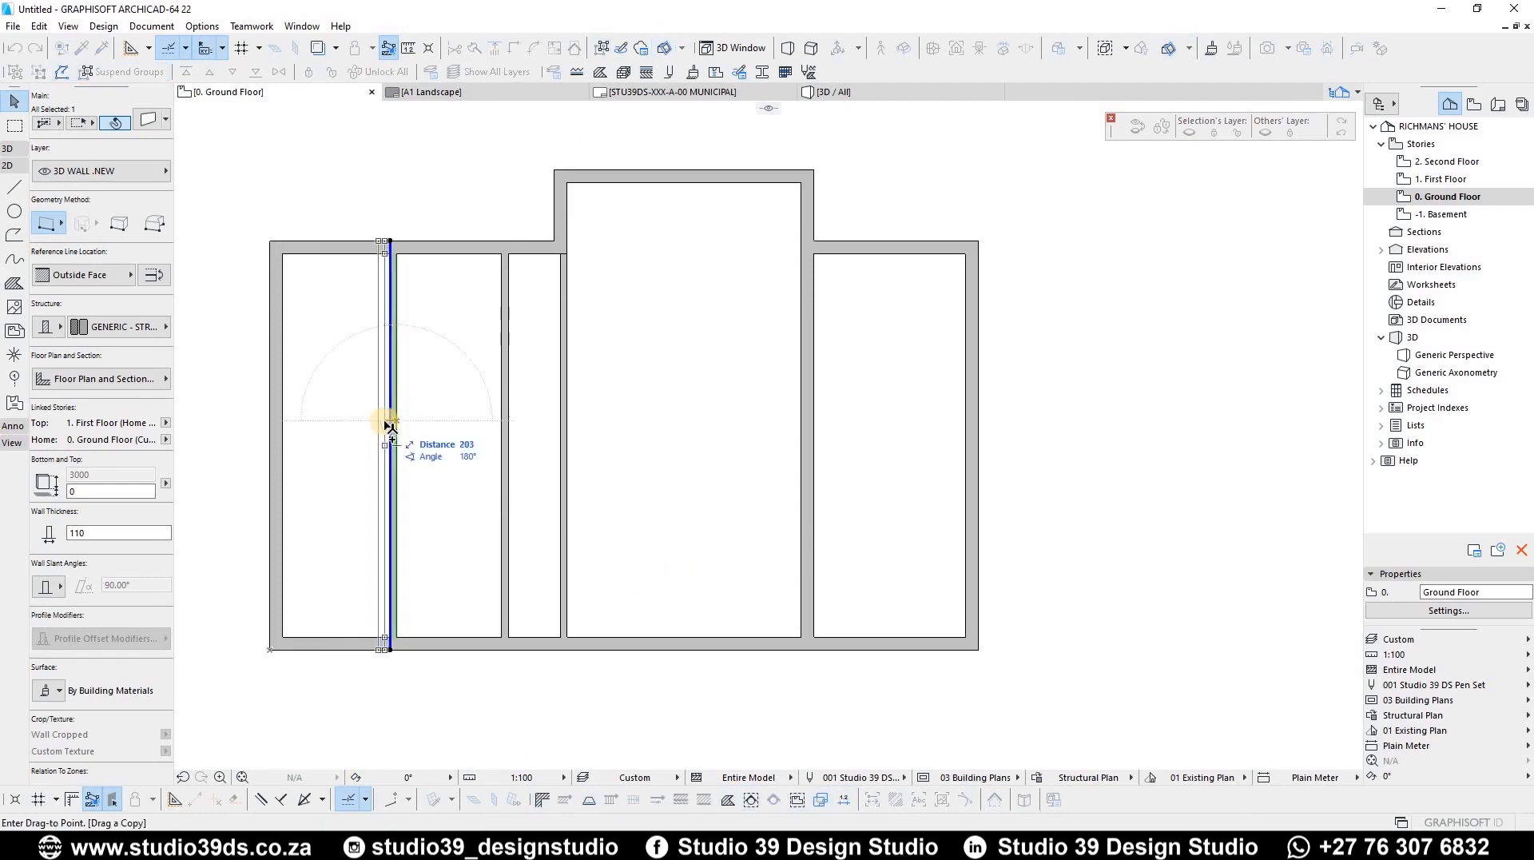
key("Escape")
Move the outer left wall against the leftmost partition's left face, and shift it 3000 to the left from there
left_click(283, 409)
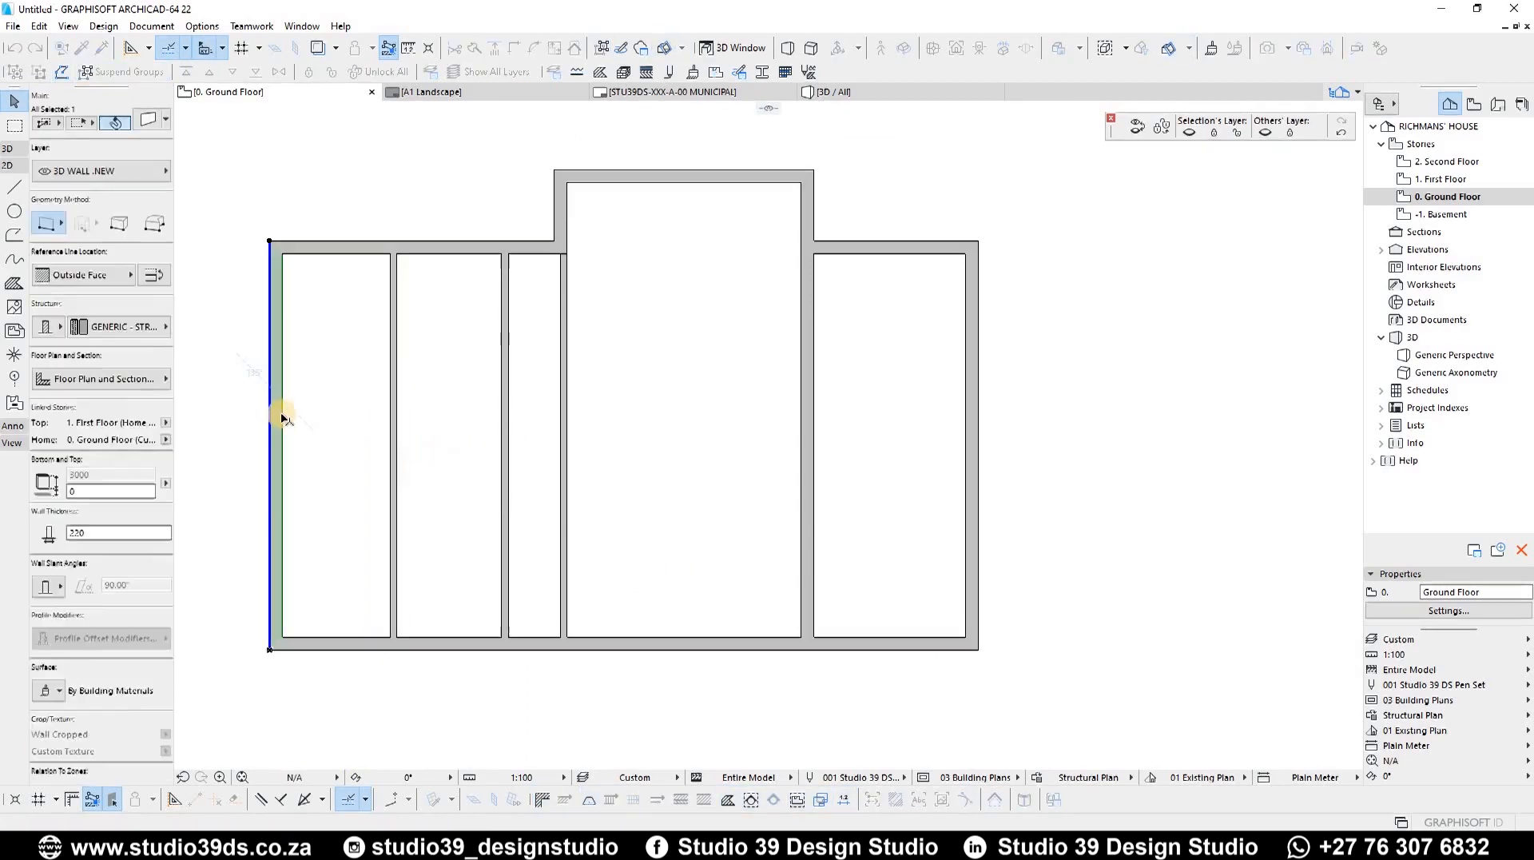
left_click(391, 414)
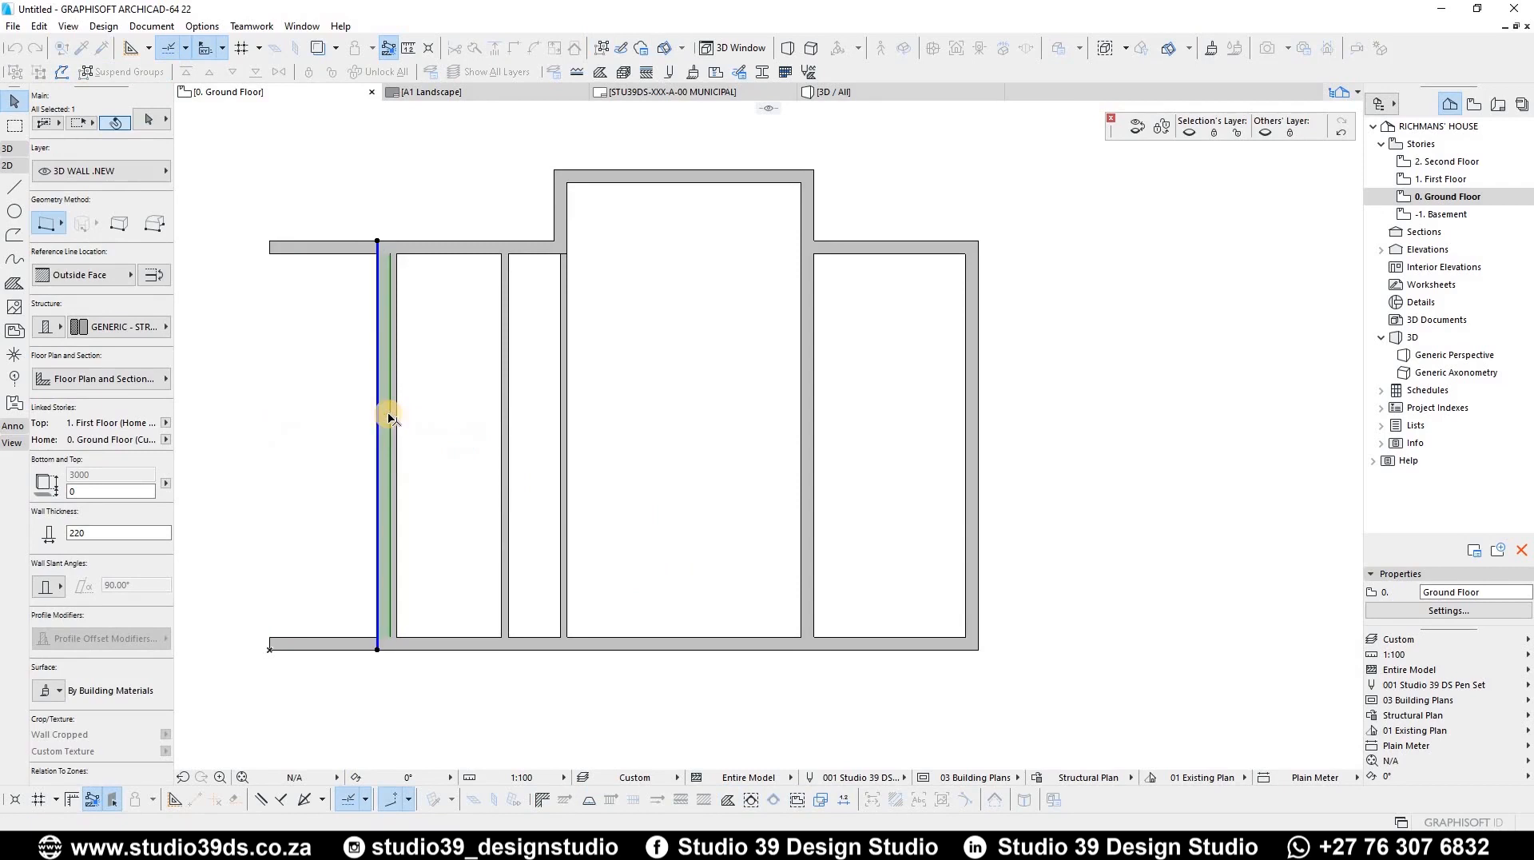
key("ctrl+d")
left_click(390, 414)
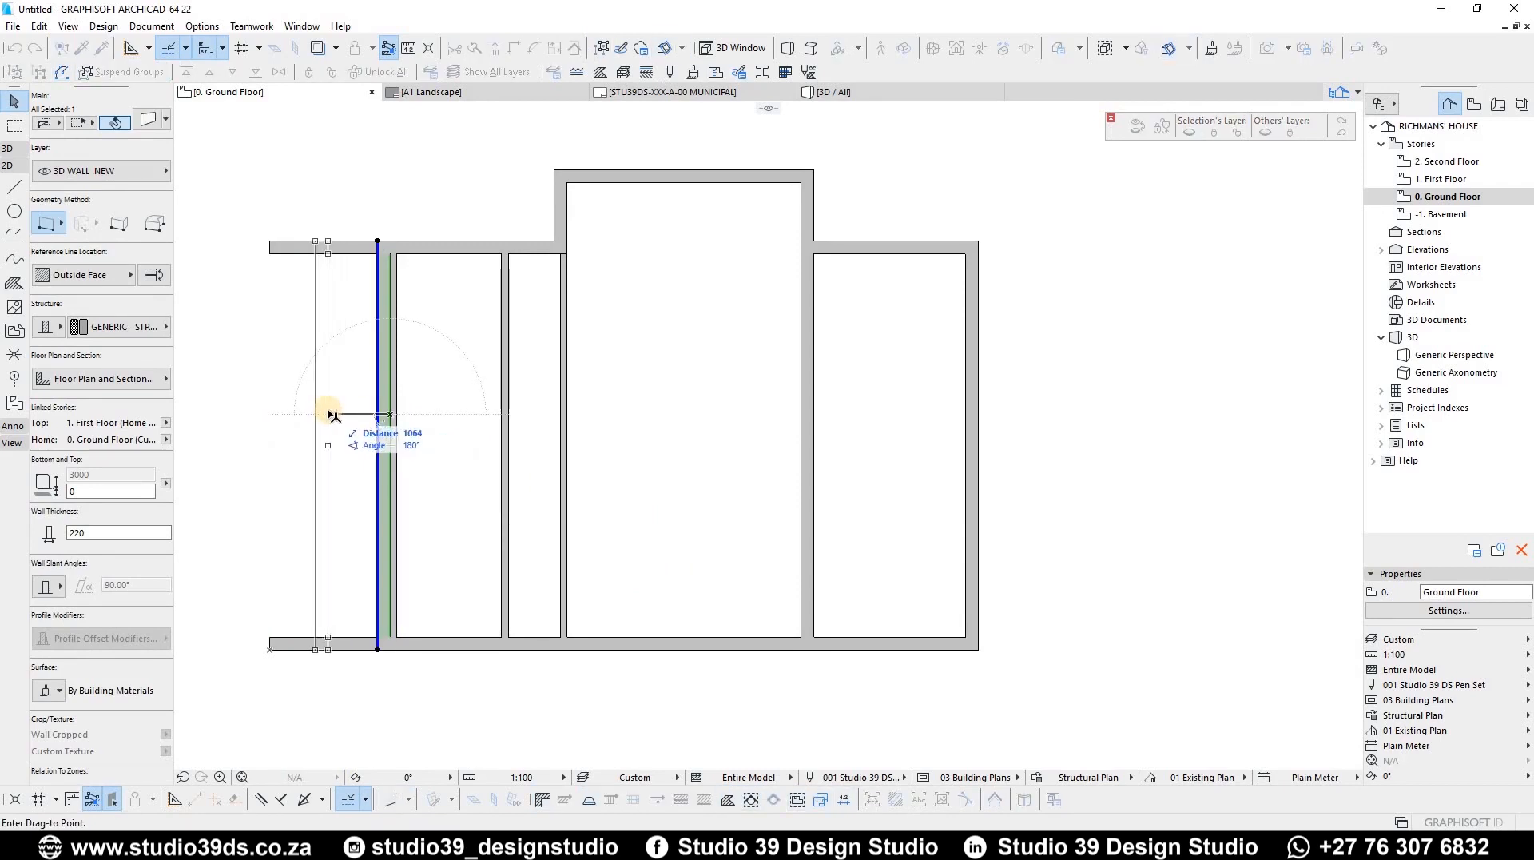
type("3000")
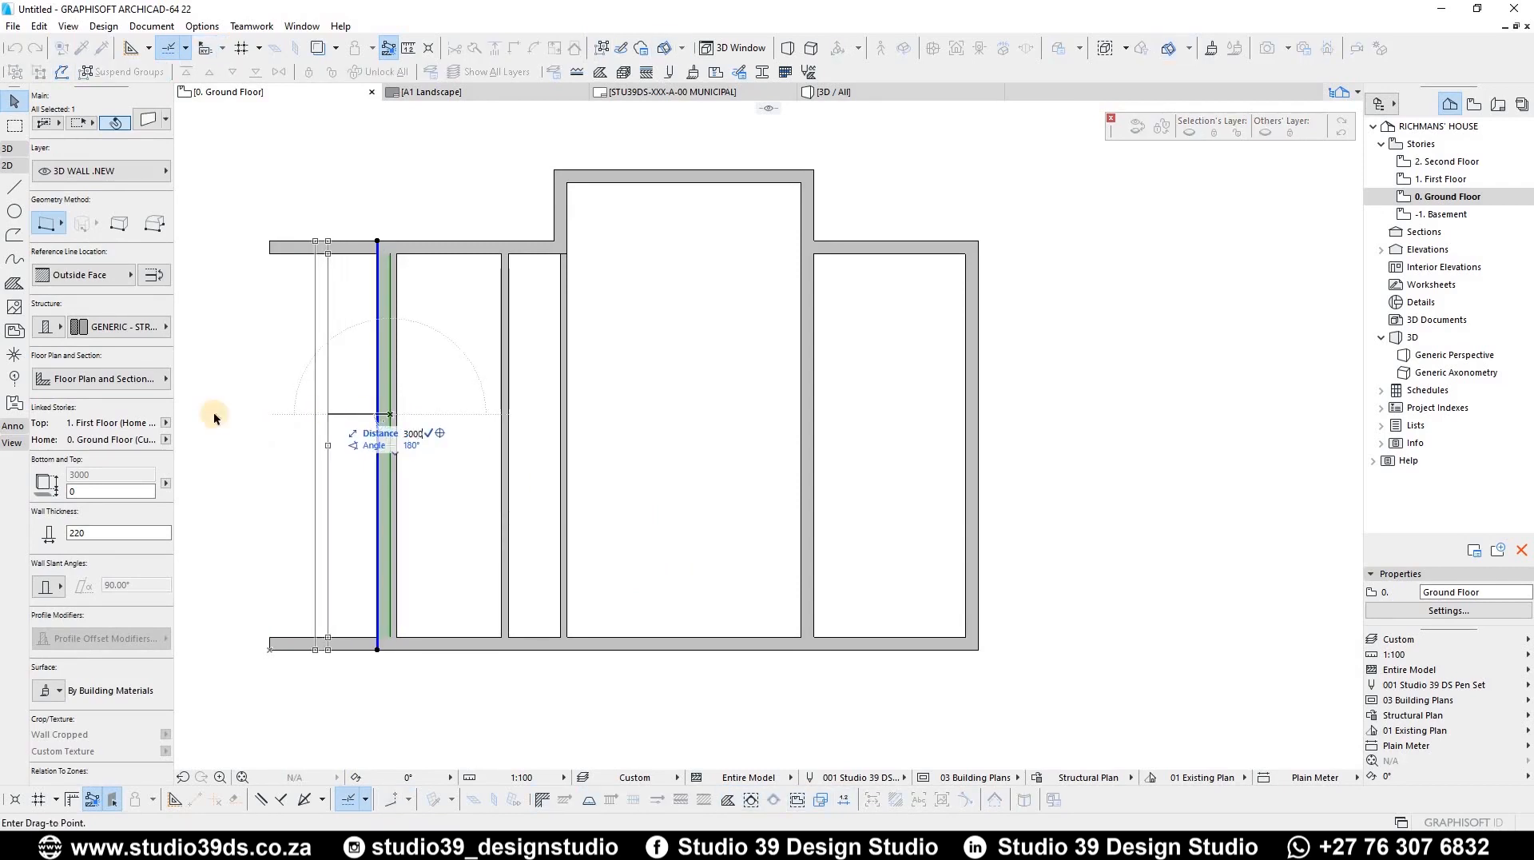
key("Return")
Intersect the relocated outer left wall with the lower wall and the left room's upper wall
mouse_move(331, 681)
left_mouse_down()
mouse_move(195, 608)
mouse_move(246, 630)
left_mouse_up()
left_click(211, 604, "shift")
key("ctrl+i")
left_click_drag(294, 283, 178, 214)
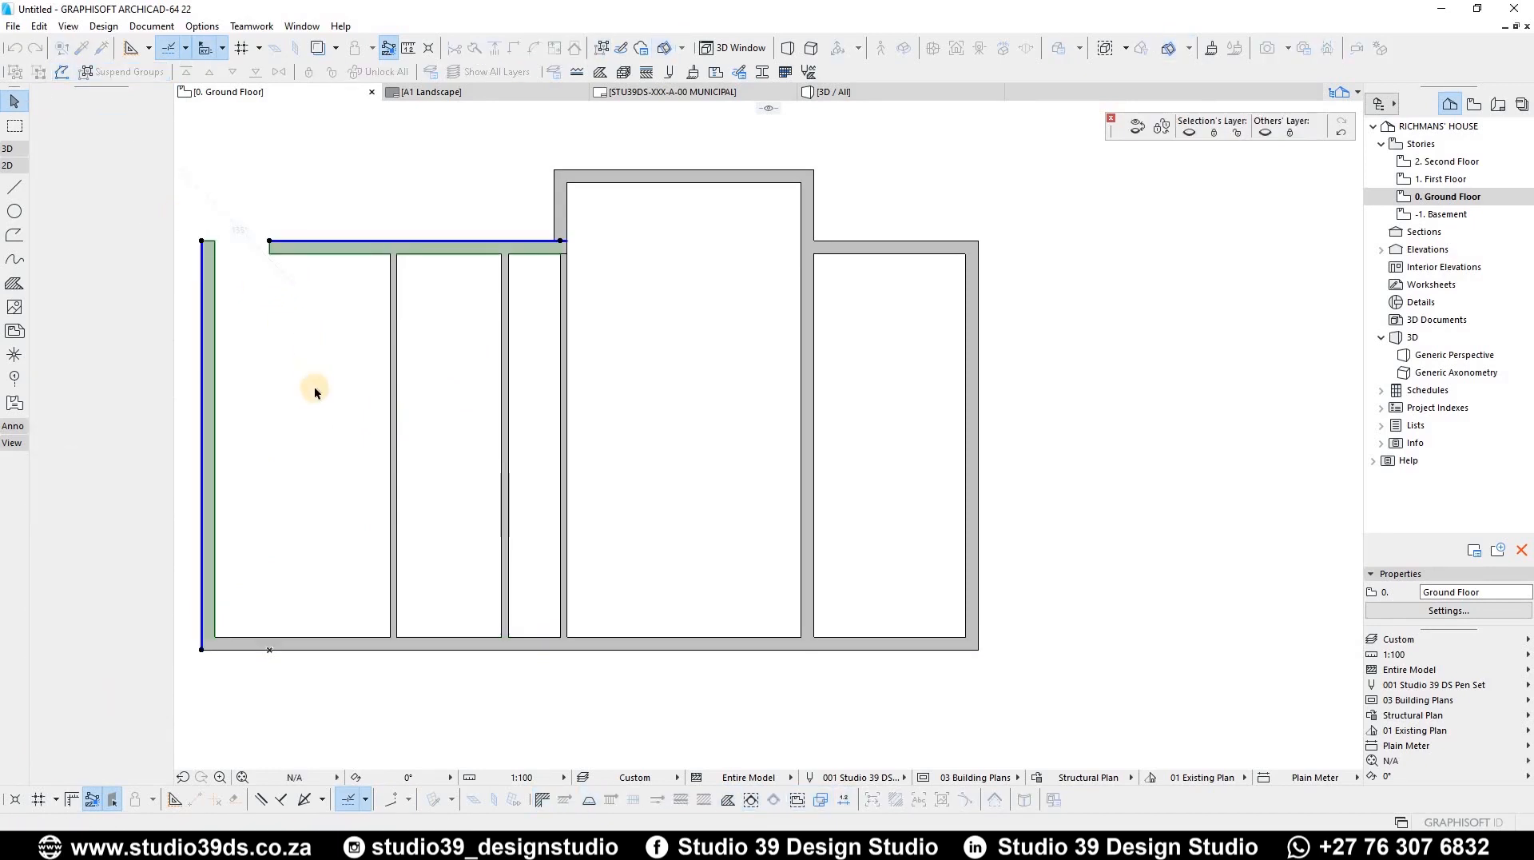
key("ctrl+i")
left_click(1034, 618)
Move all the walls together so the plan's lower-left outer corner sits on the project origin
mouse_move(1112, 653)
left_mouse_down()
mouse_move(345, 176)
mouse_move(208, 126)
mouse_move(194, 142)
left_mouse_up()
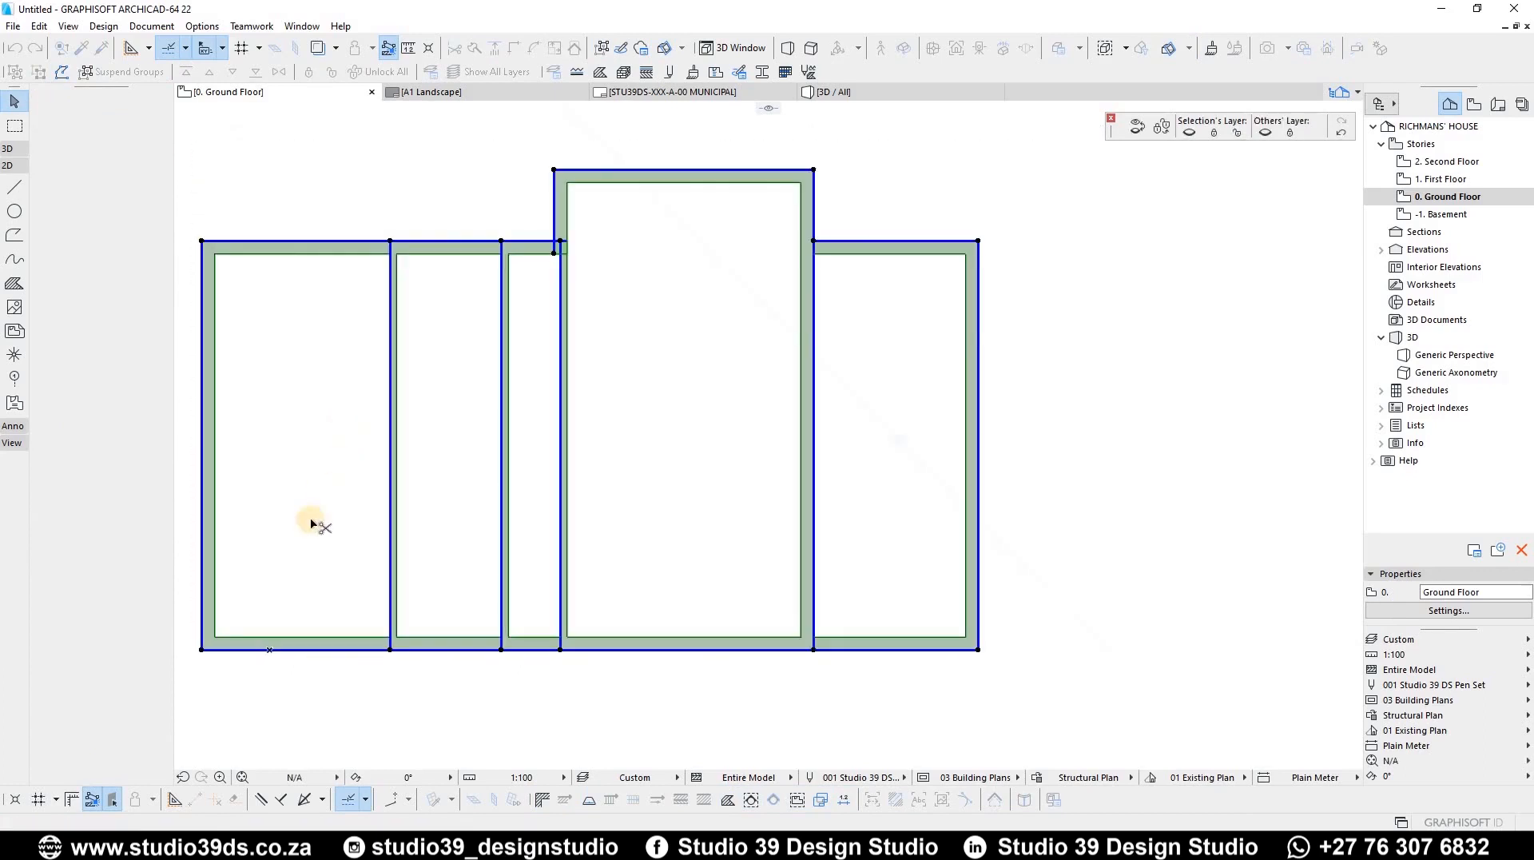
key("ctrl+d")
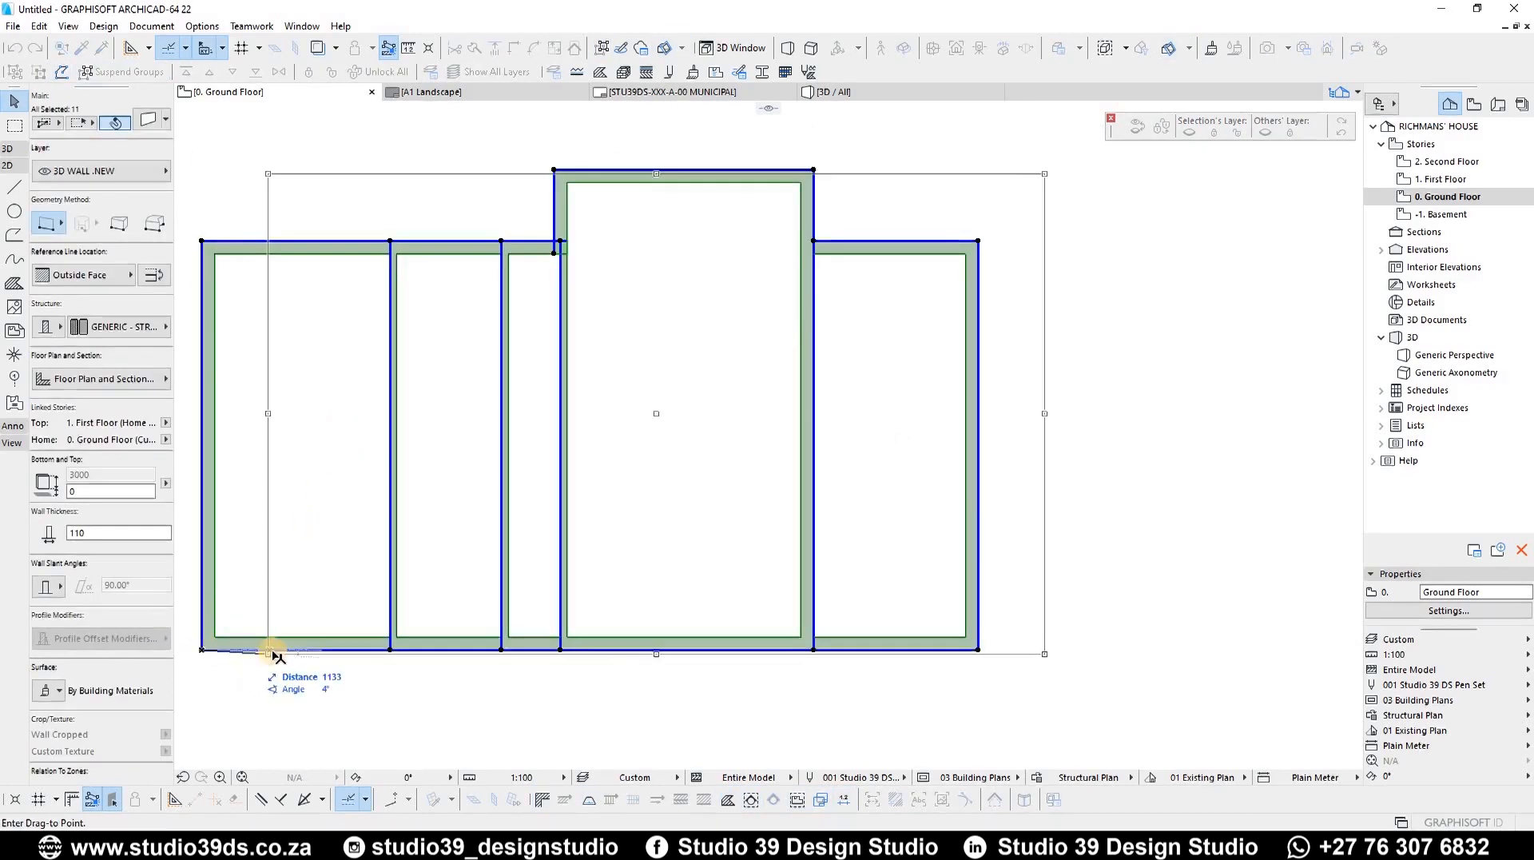
left_click(270, 650)
left_click(549, 477)
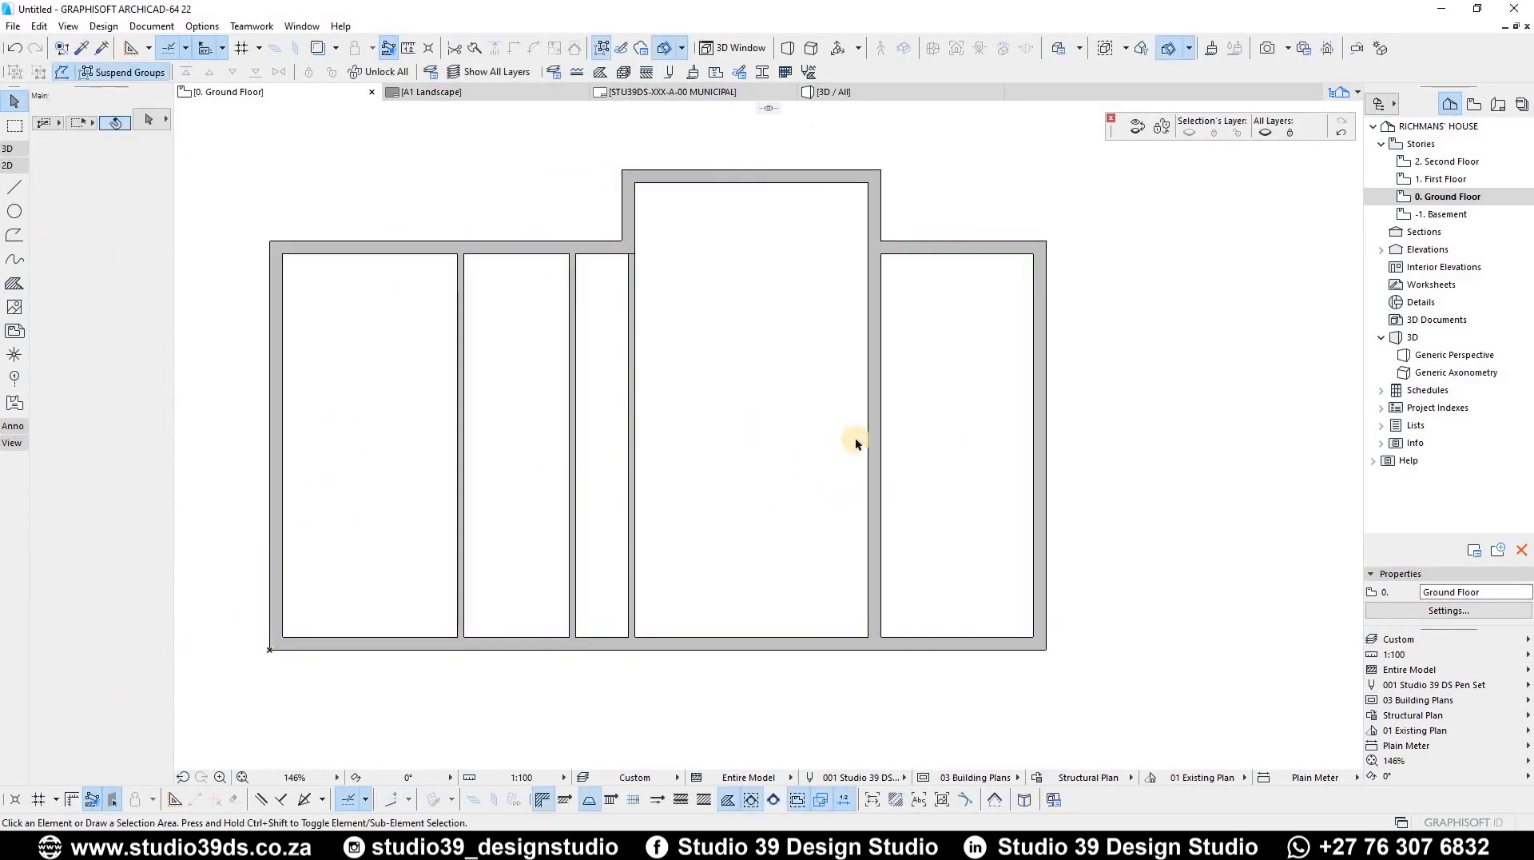
Draw a horizontal wall with a centre reference line from the outer left wall's midpoint to the left wing's rightmost partition
scroll(853, 438, "down", 3)
scroll(845, 272, "up", 2)
scroll(846, 272, "up", 1)
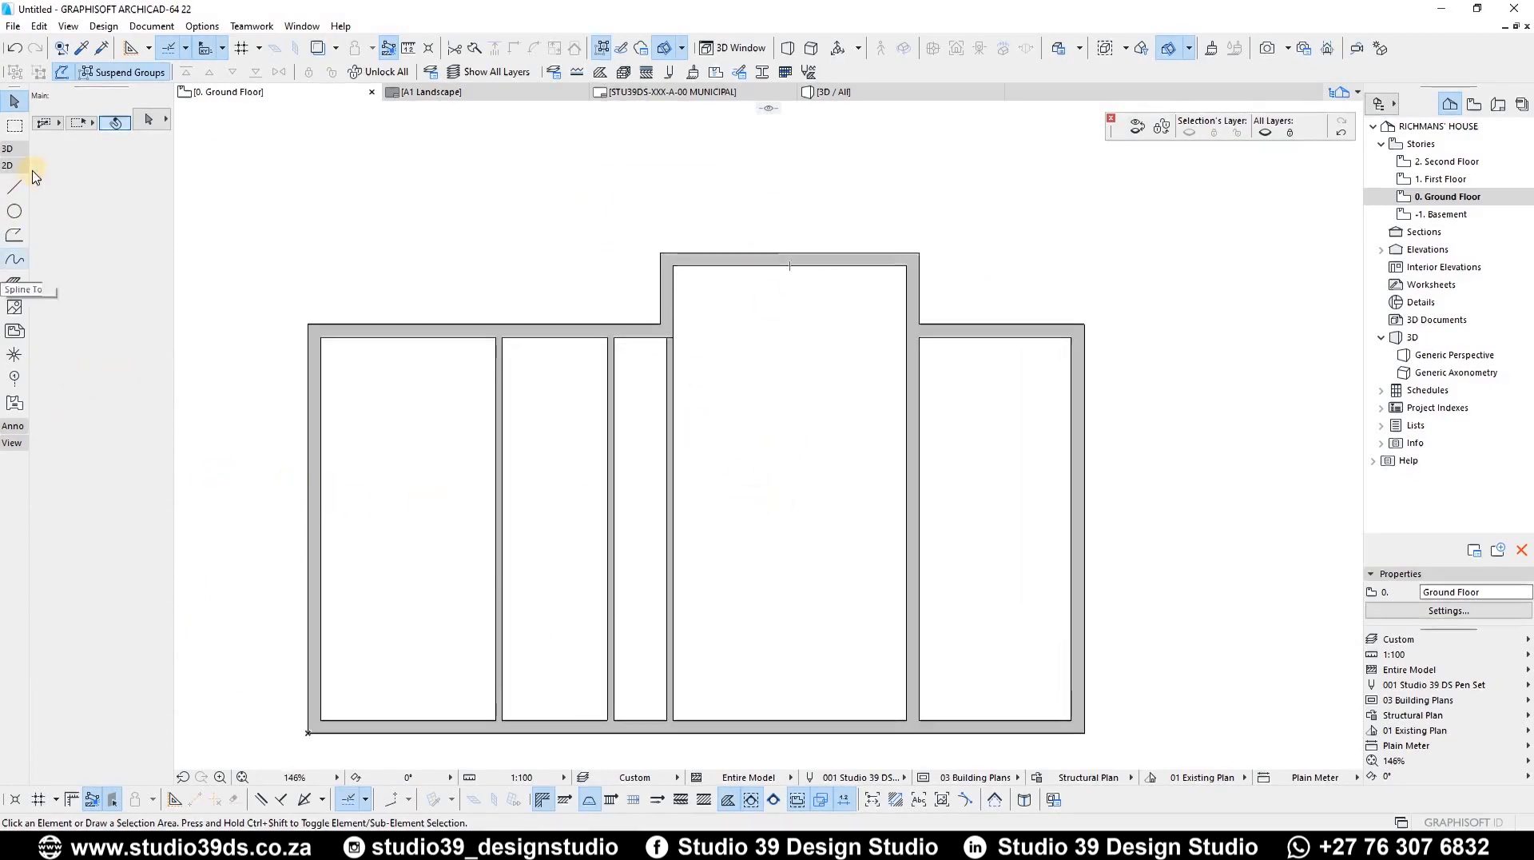
left_click(8, 149)
left_click(15, 169)
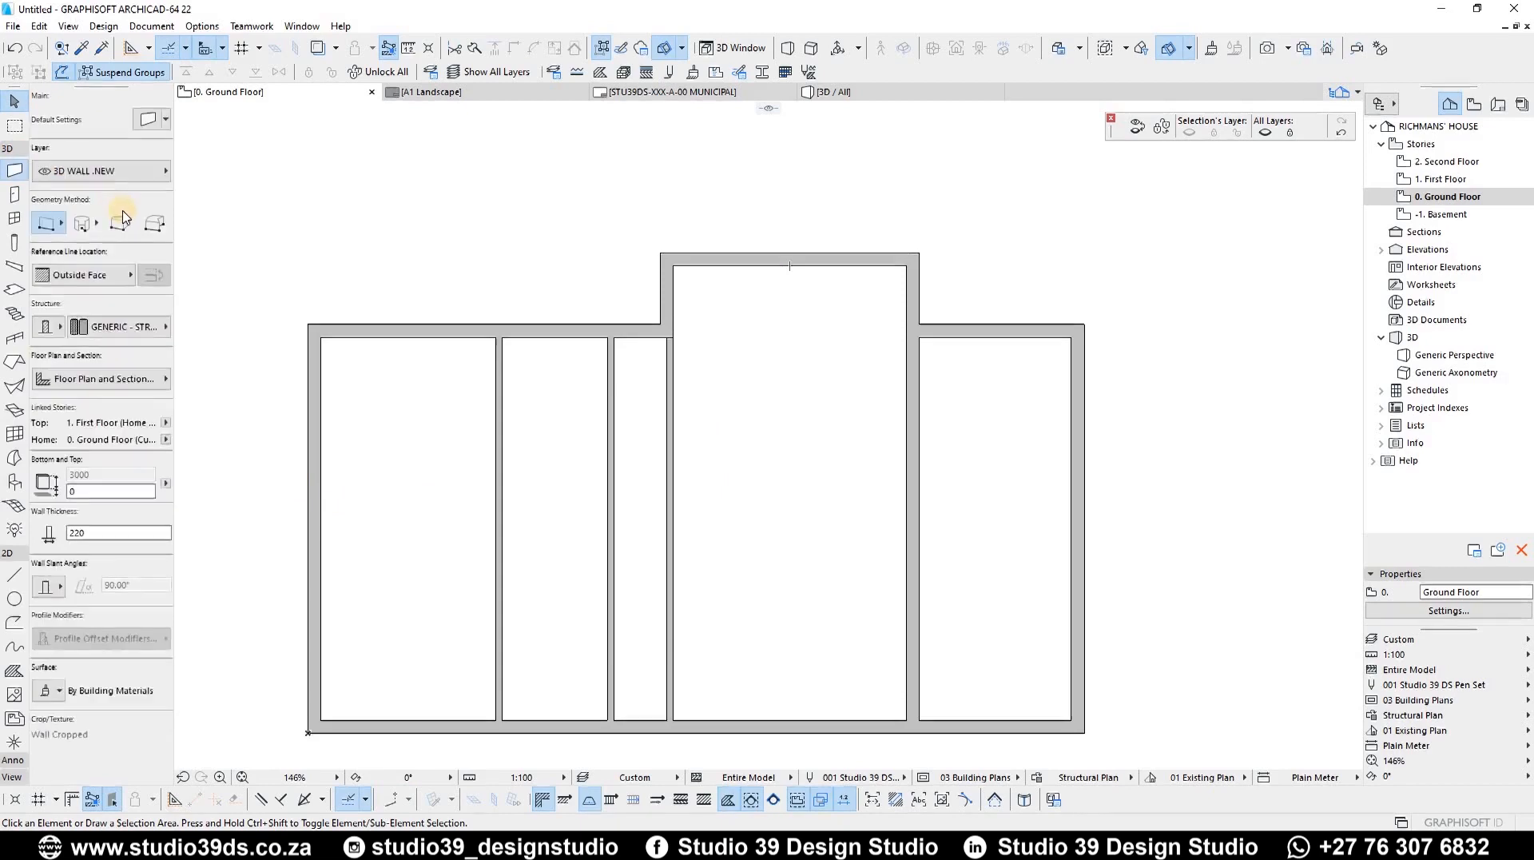
left_click(128, 275)
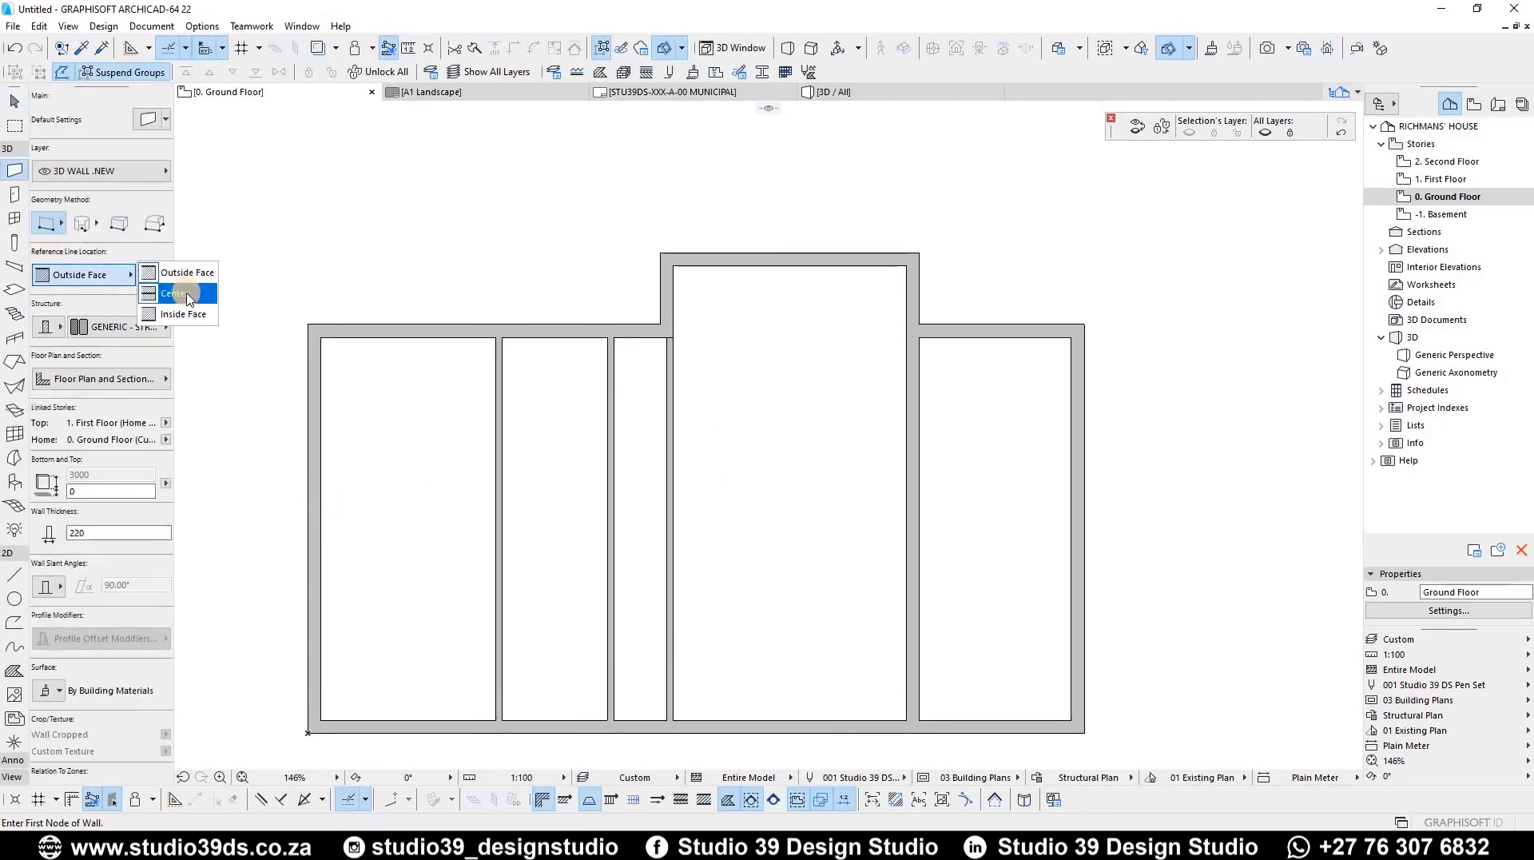
left_click(188, 294)
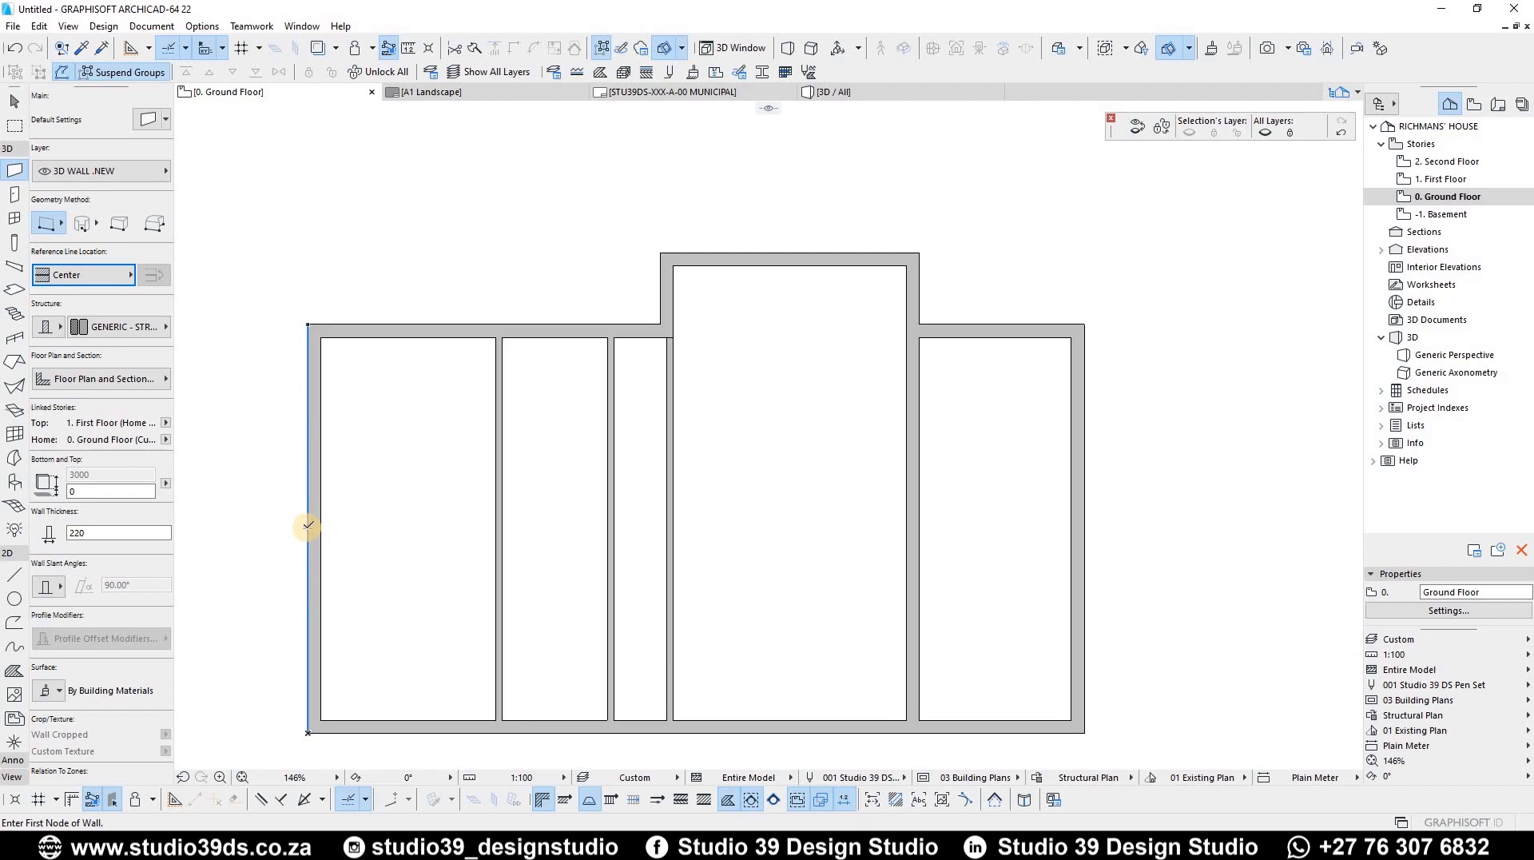
left_click(342, 525)
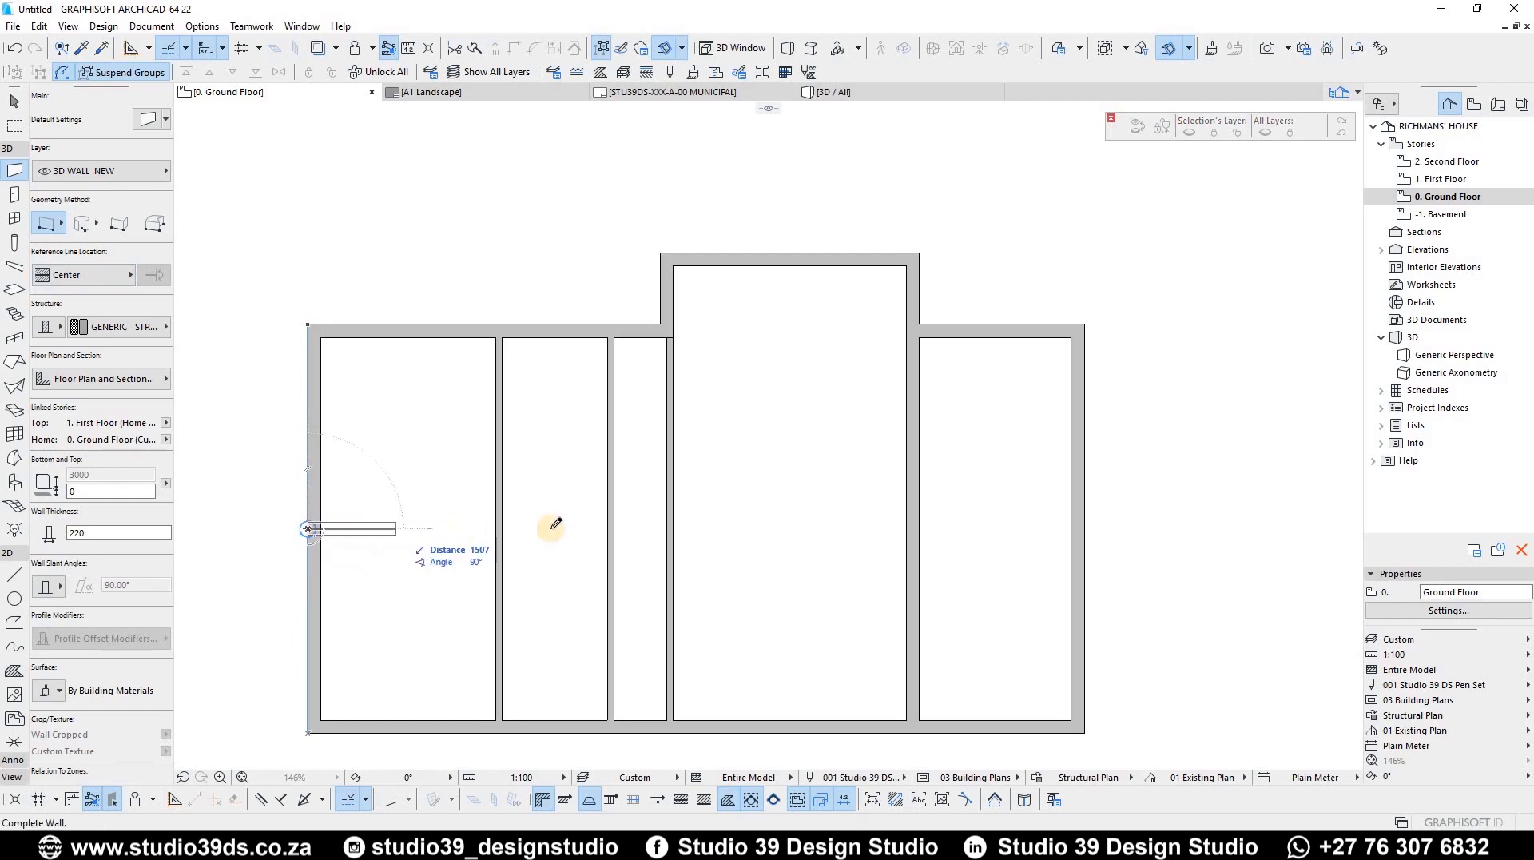
key("shift")
left_click(673, 528)
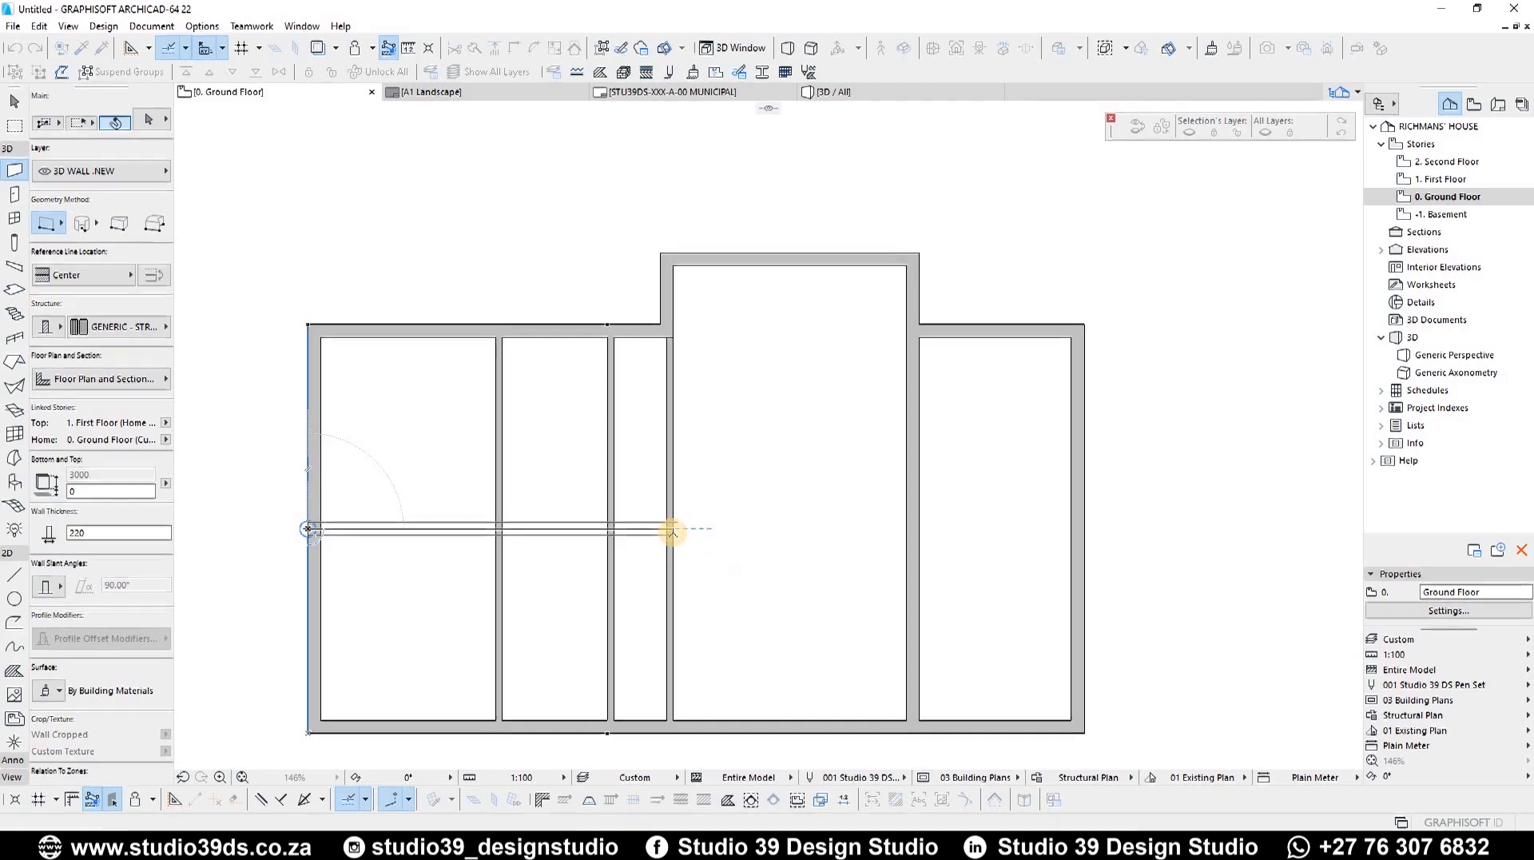
key("Escape")
Set the new horizontal wall's thickness to 110
left_click(645, 527)
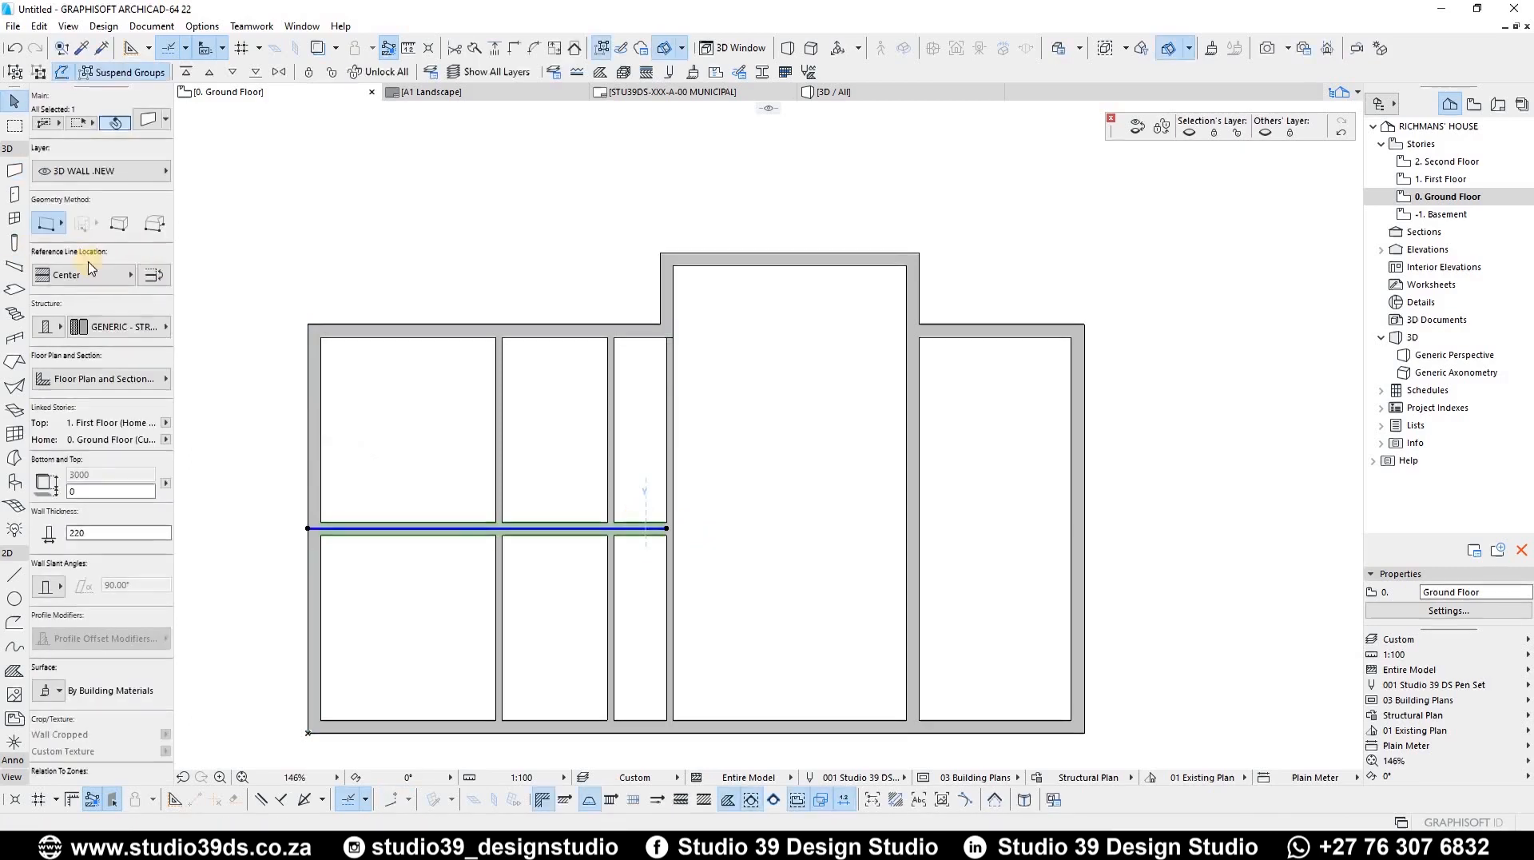
left_click(111, 533)
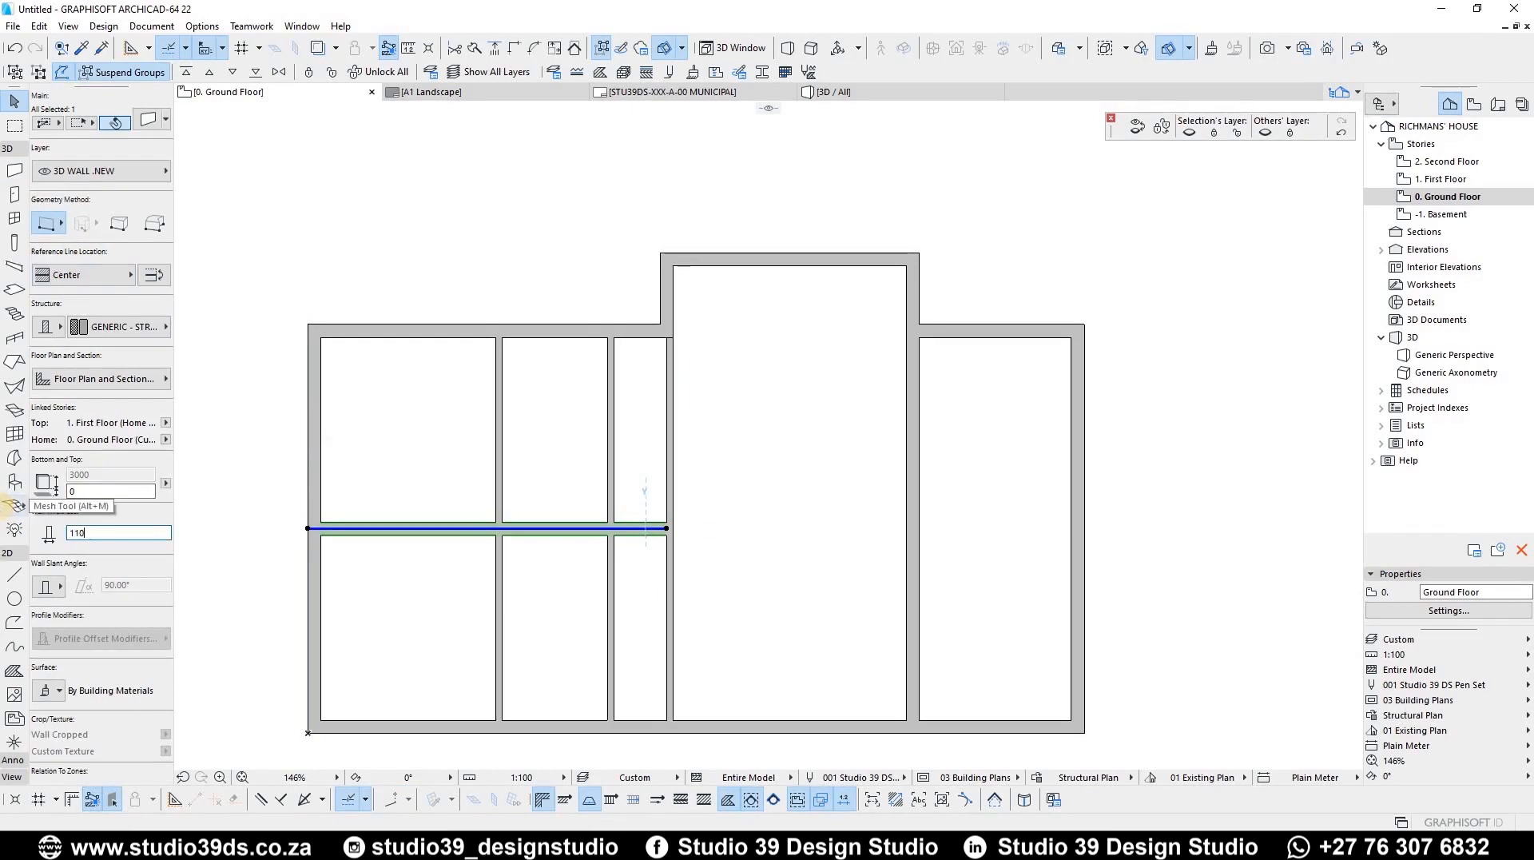
key("Return")
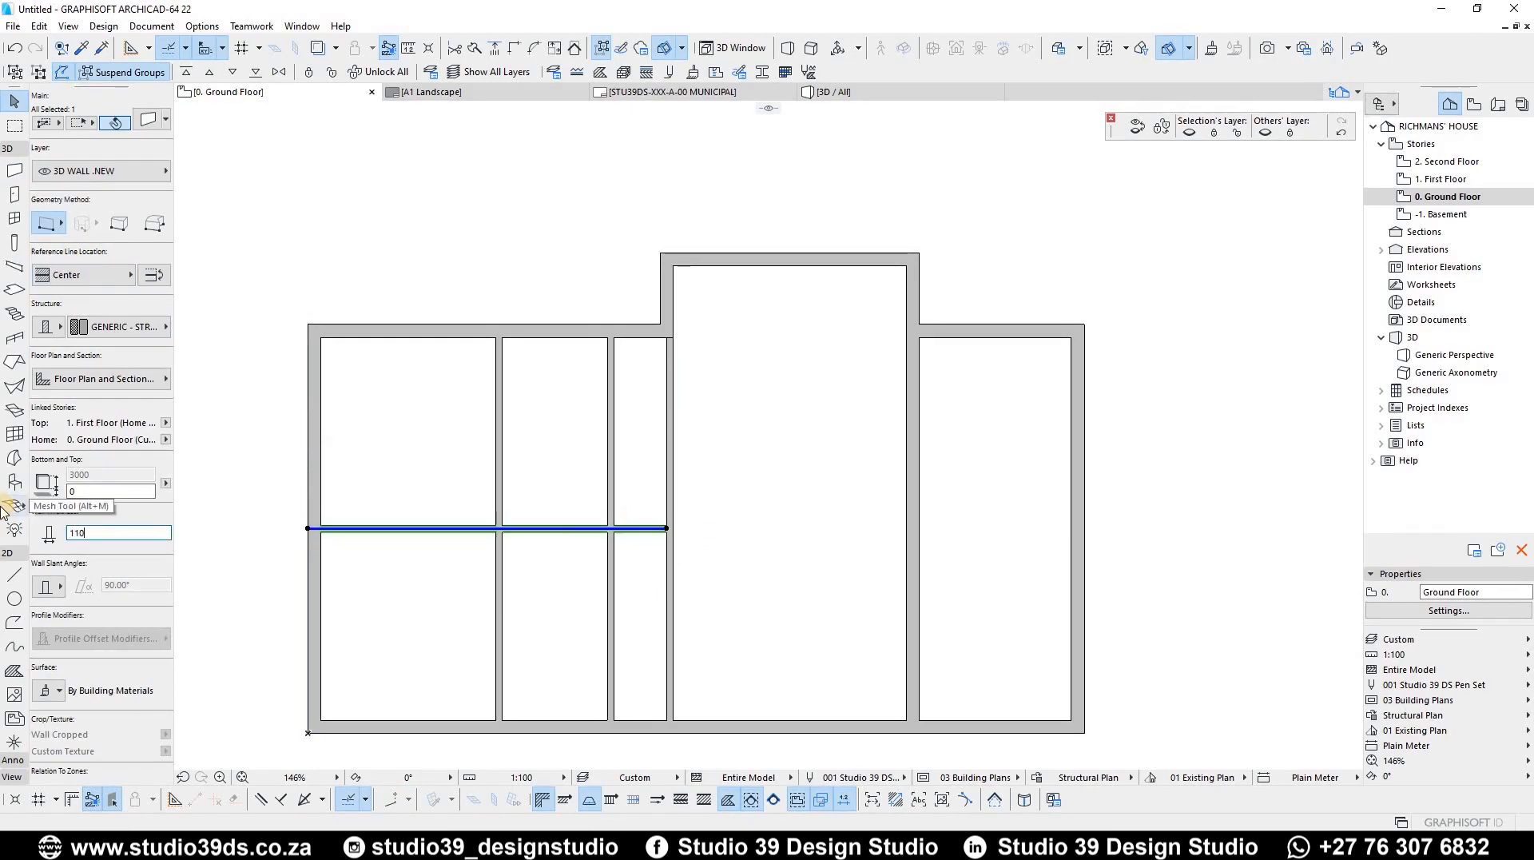
left_click(456, 549)
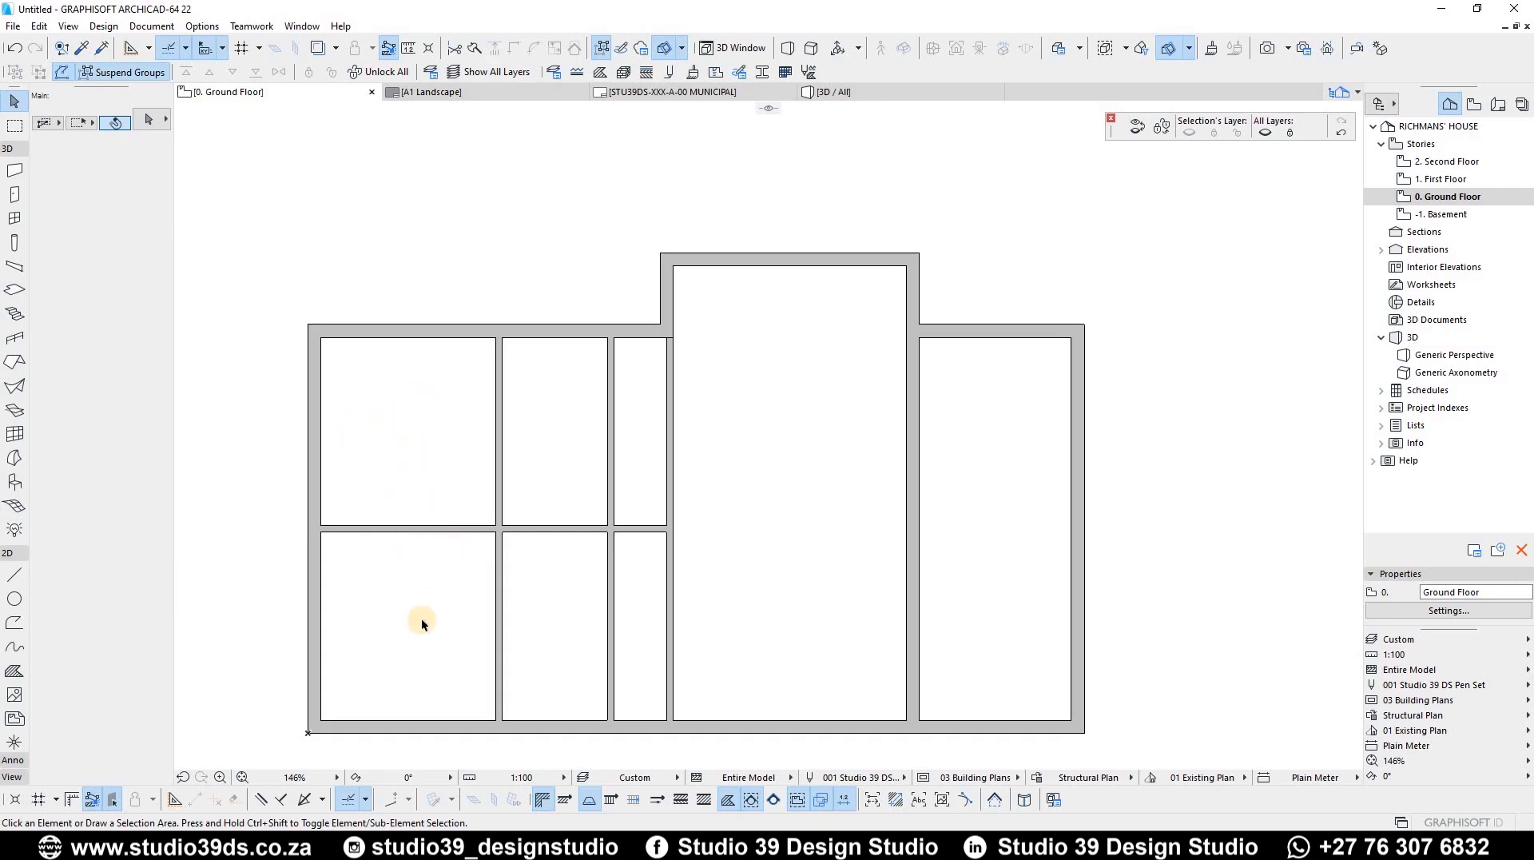
Place a copy of the leftmost vertical partition about 1100 to the right of the original
left_click(500, 615, "ctrl")
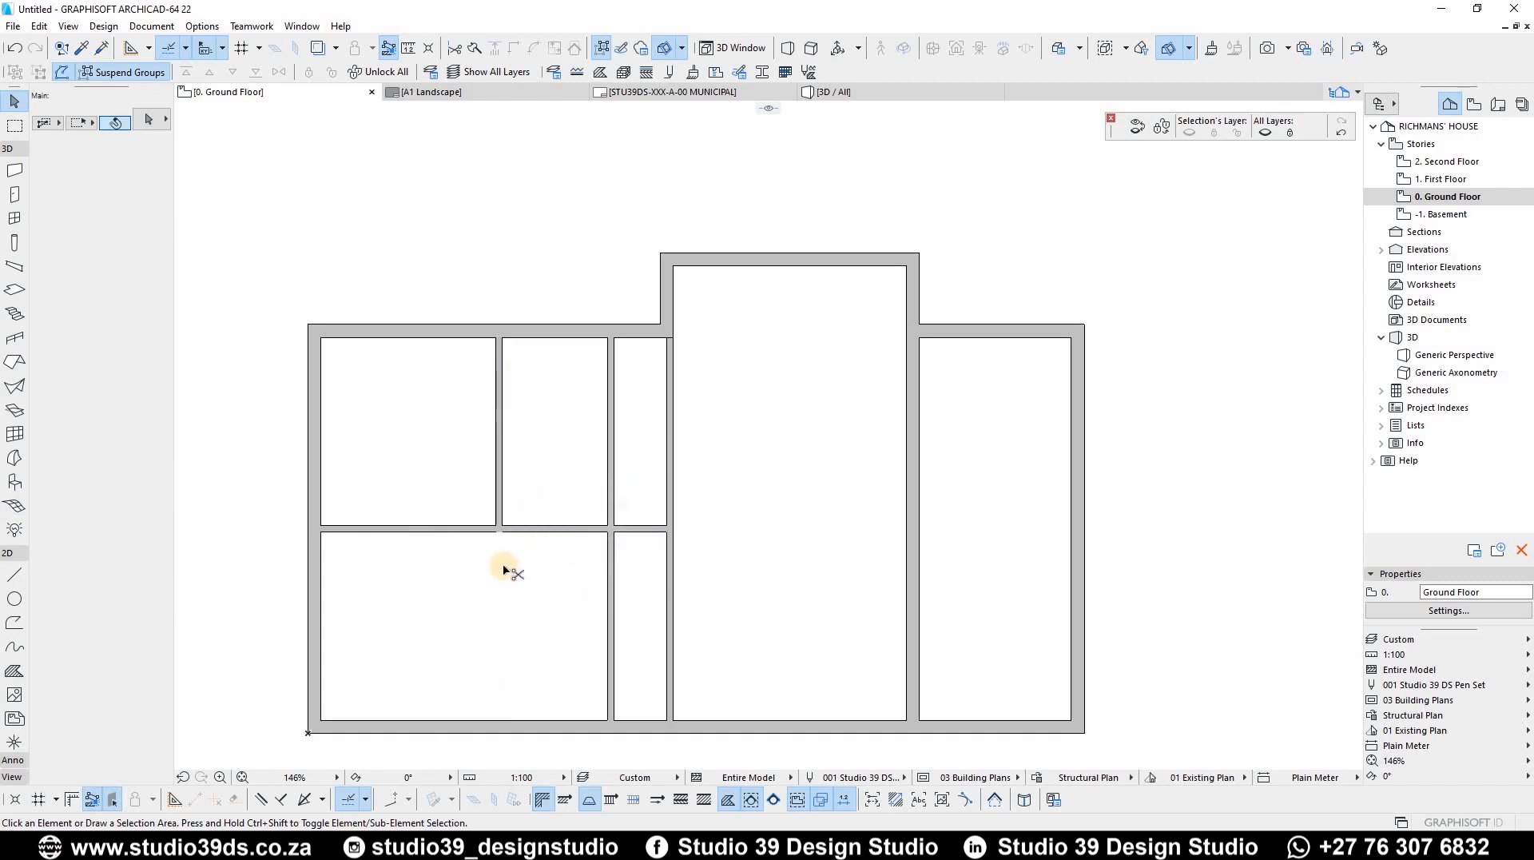
key("ctrl+z")
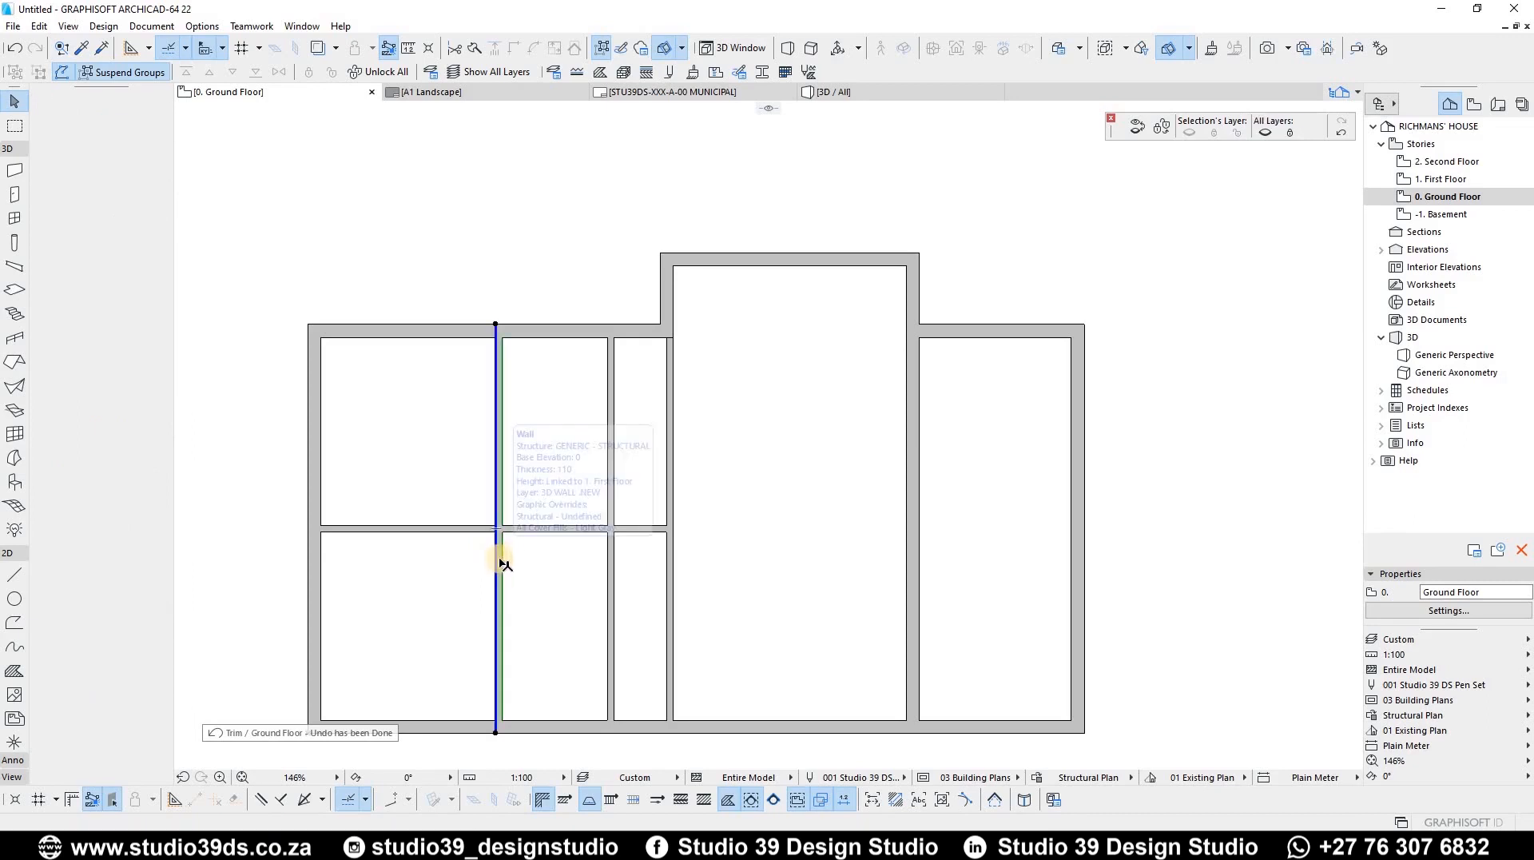
left_click(501, 566)
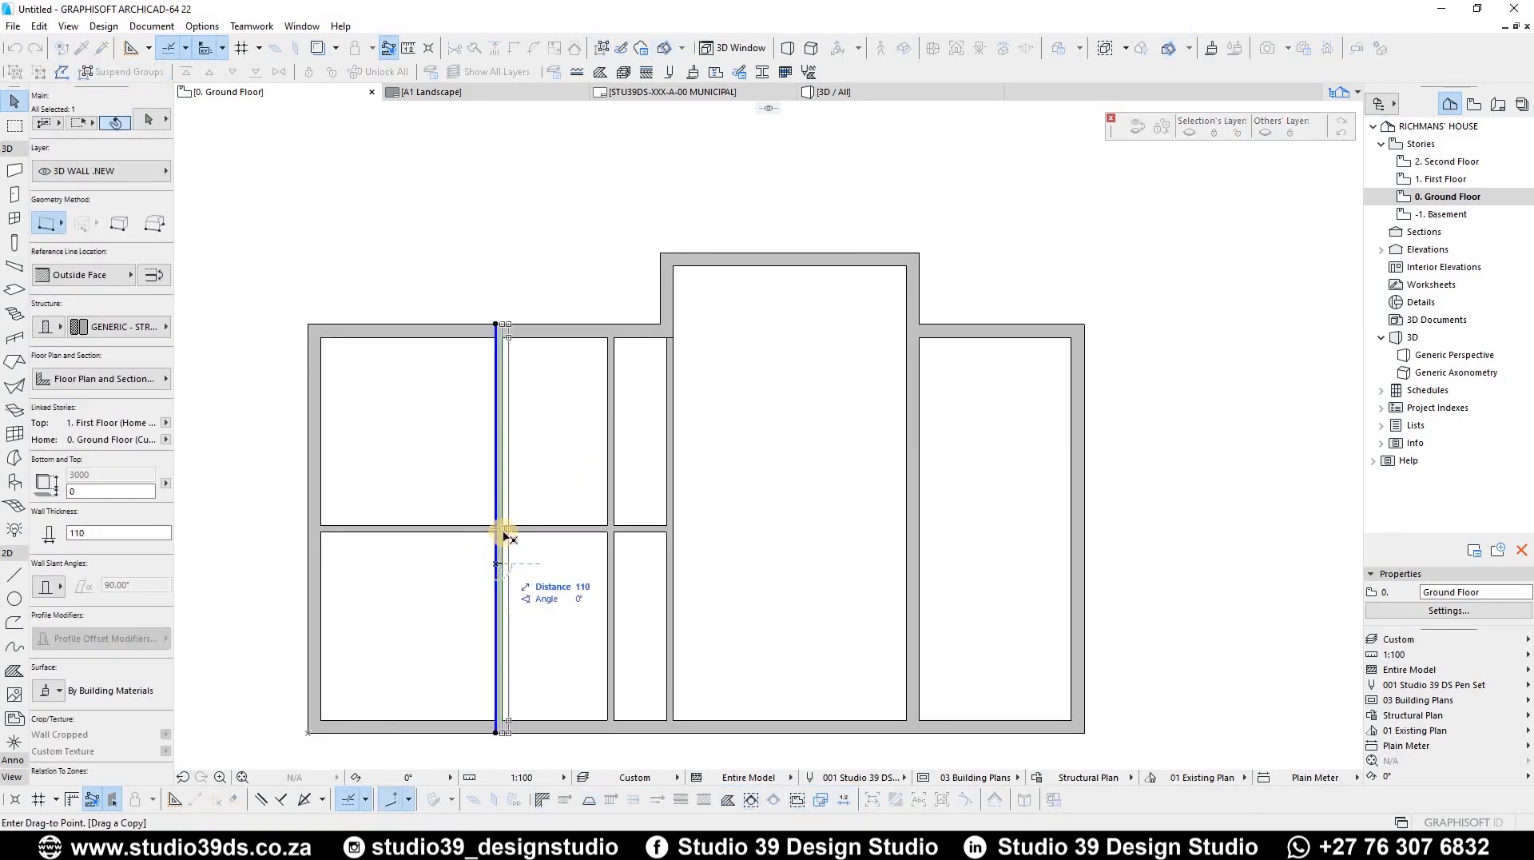
scroll(505, 566, "up", 4)
left_click(502, 557)
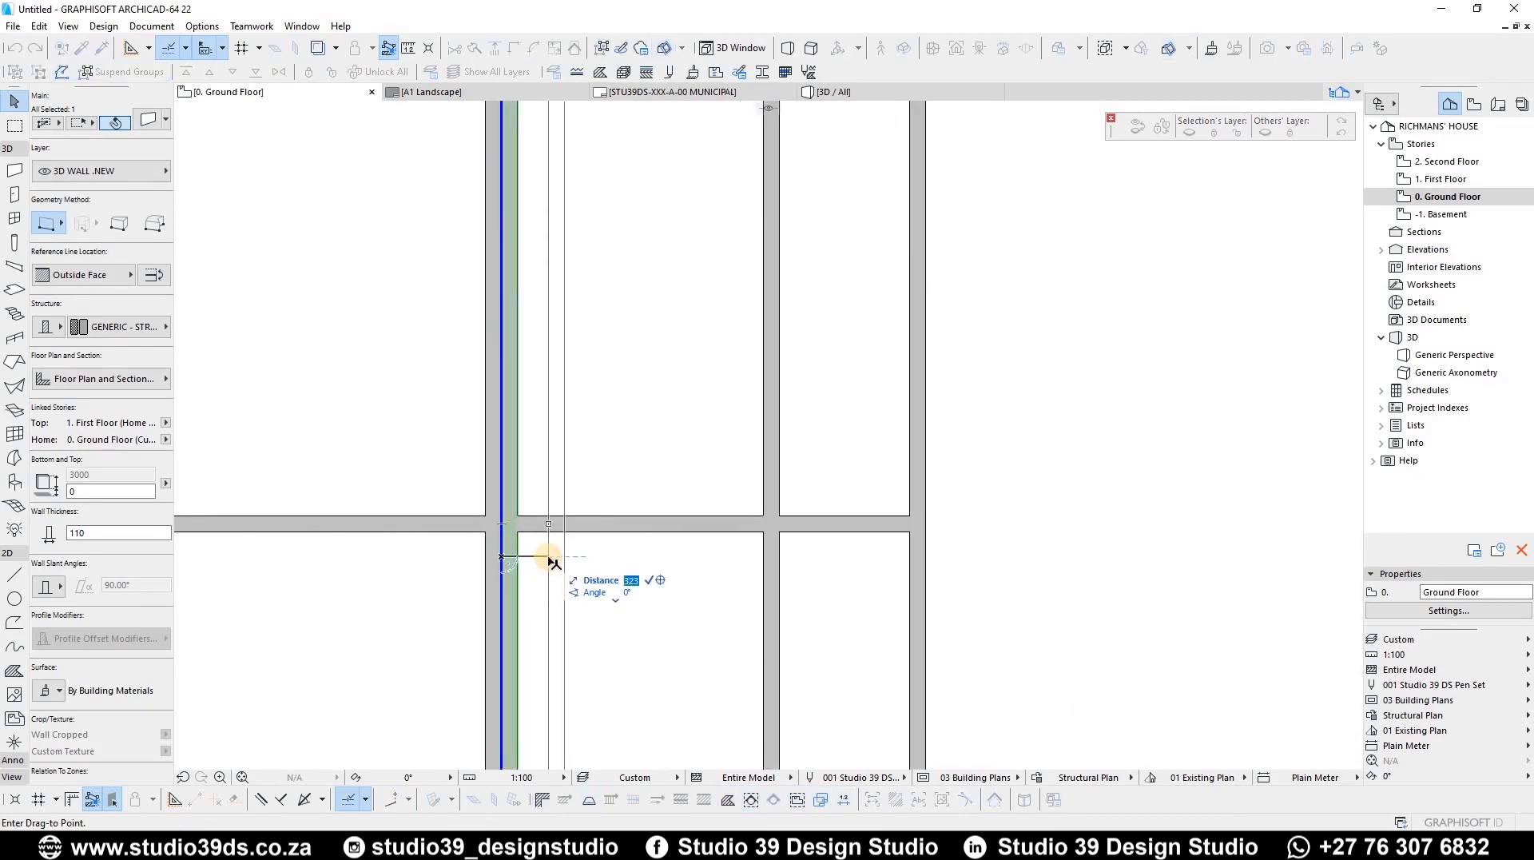
type("1100")
key("Return")
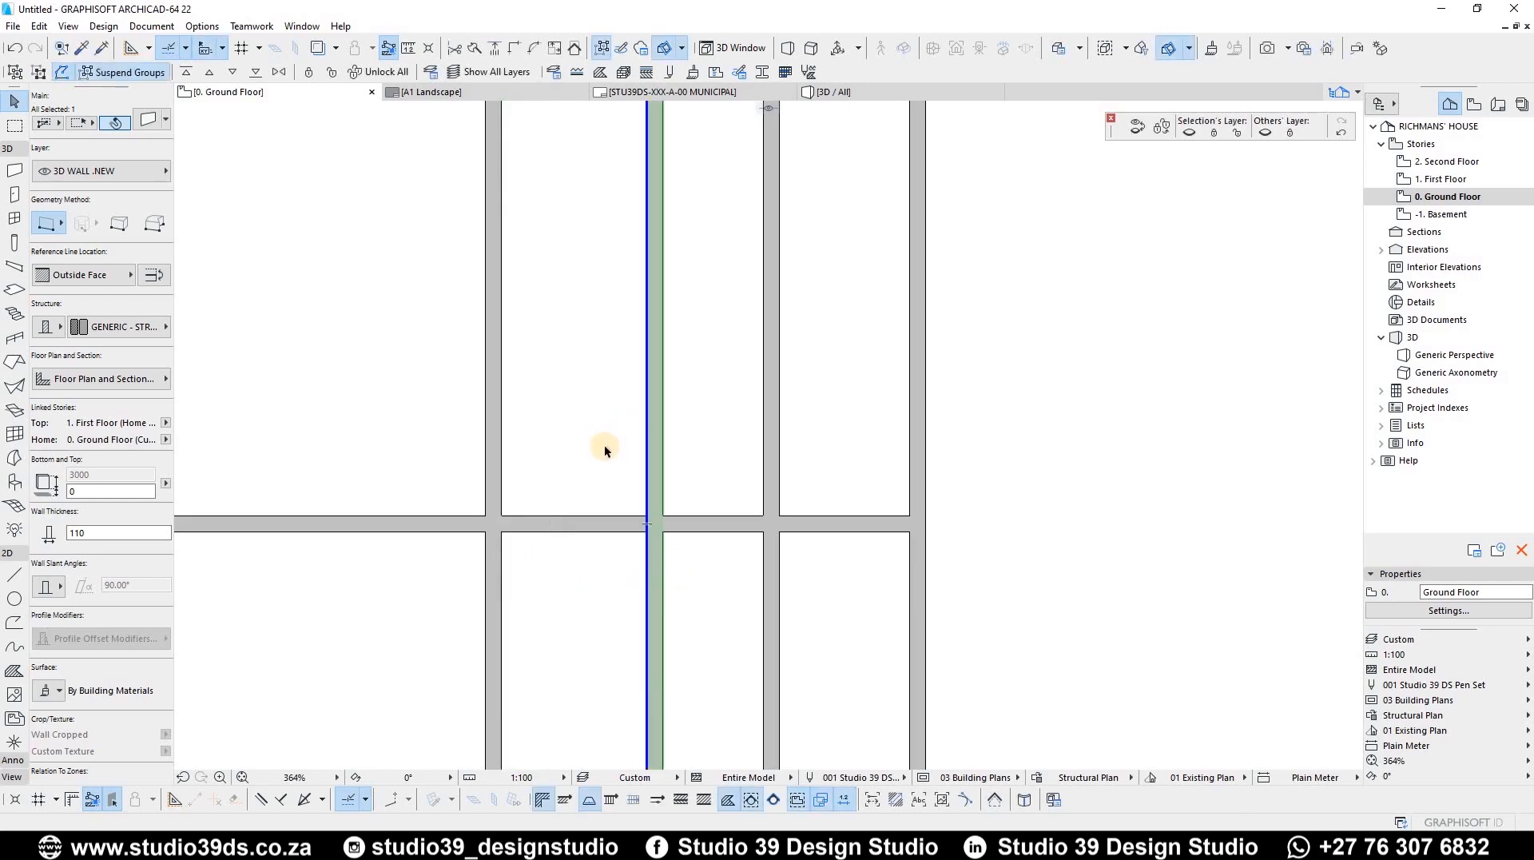
scroll(604, 444, "down", 4)
key("Escape")
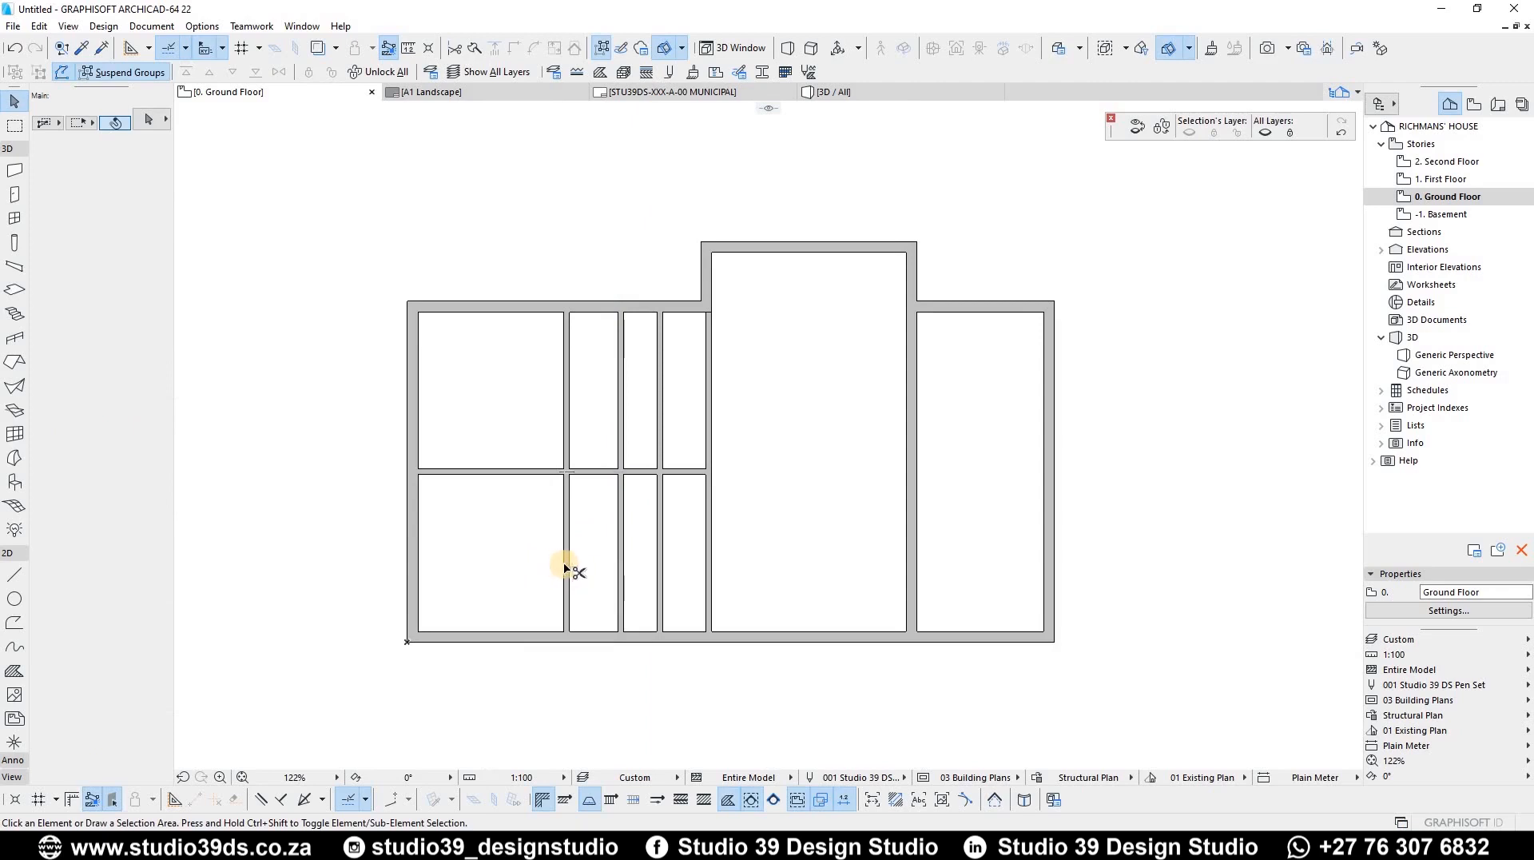
Trim away the first and third vertical partitions of the left wing below the horizontal partition
left_click(566, 567, "ctrl")
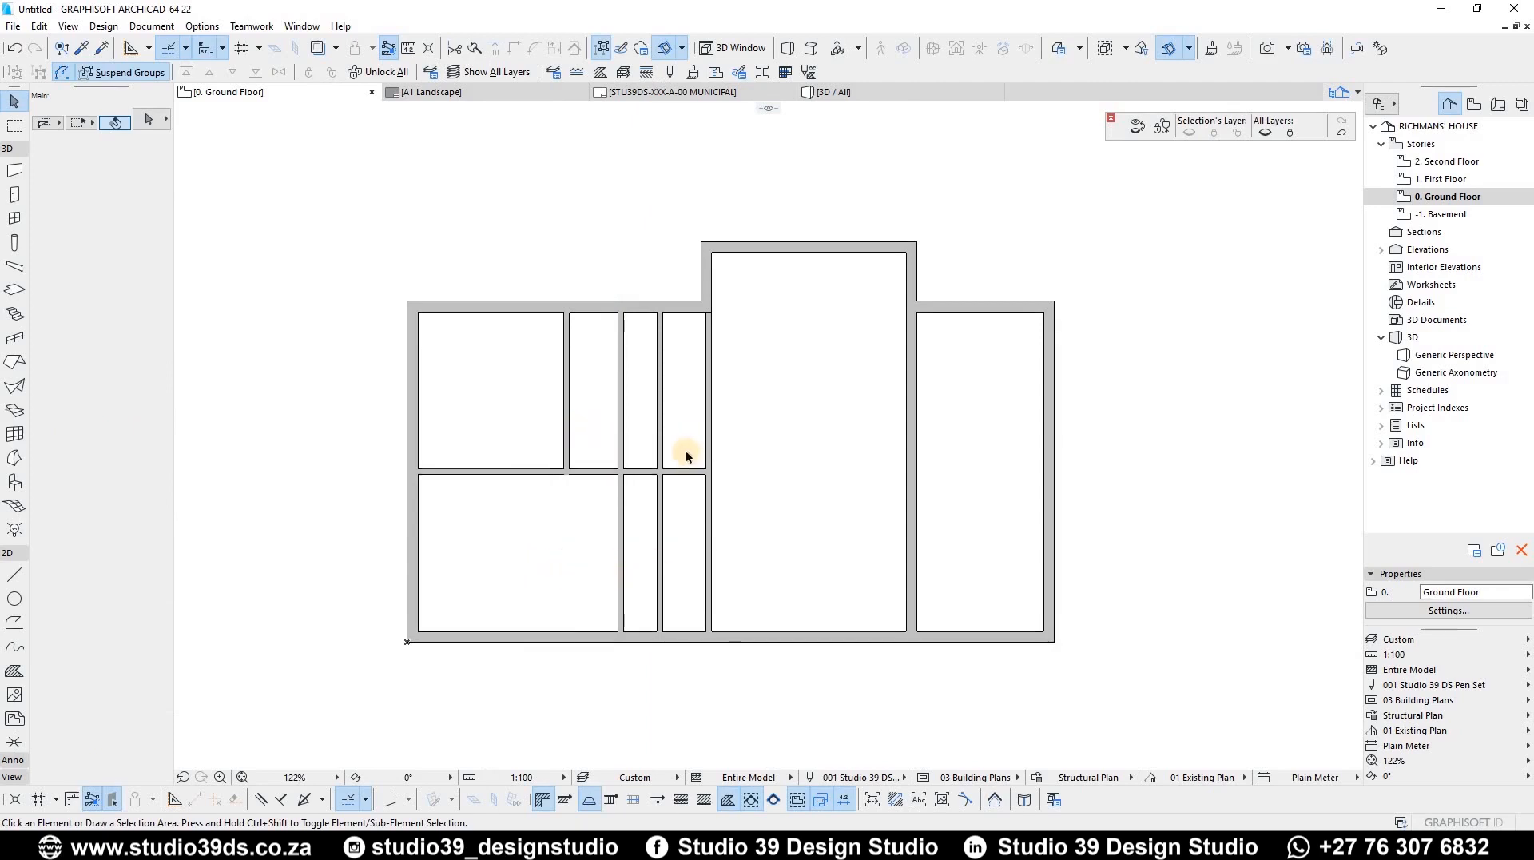
scroll(576, 425, "up", 2)
scroll(680, 476, "down", 2)
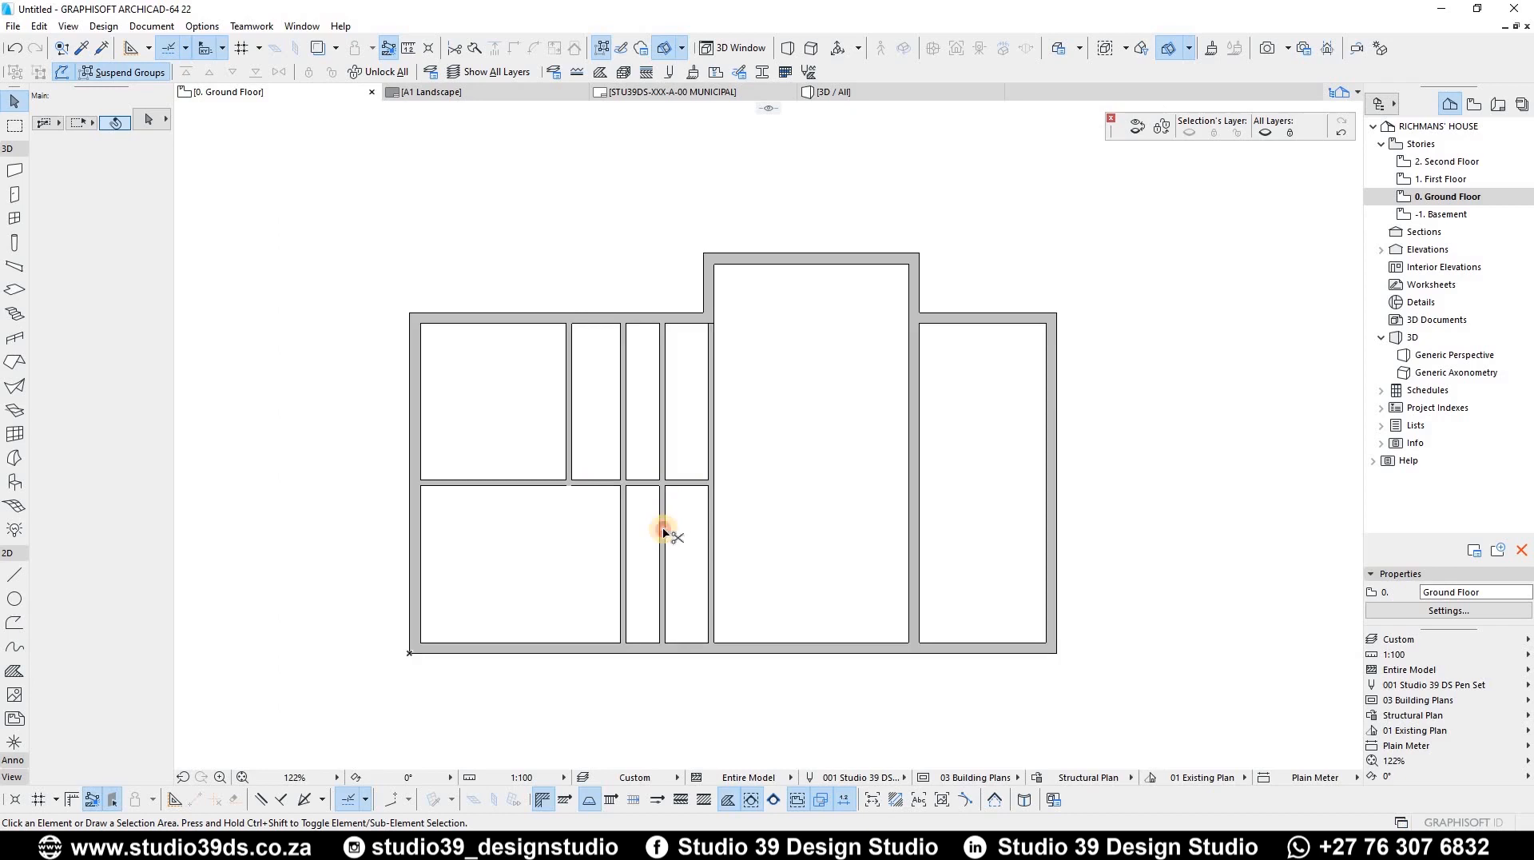
scroll(670, 453, "up", 3)
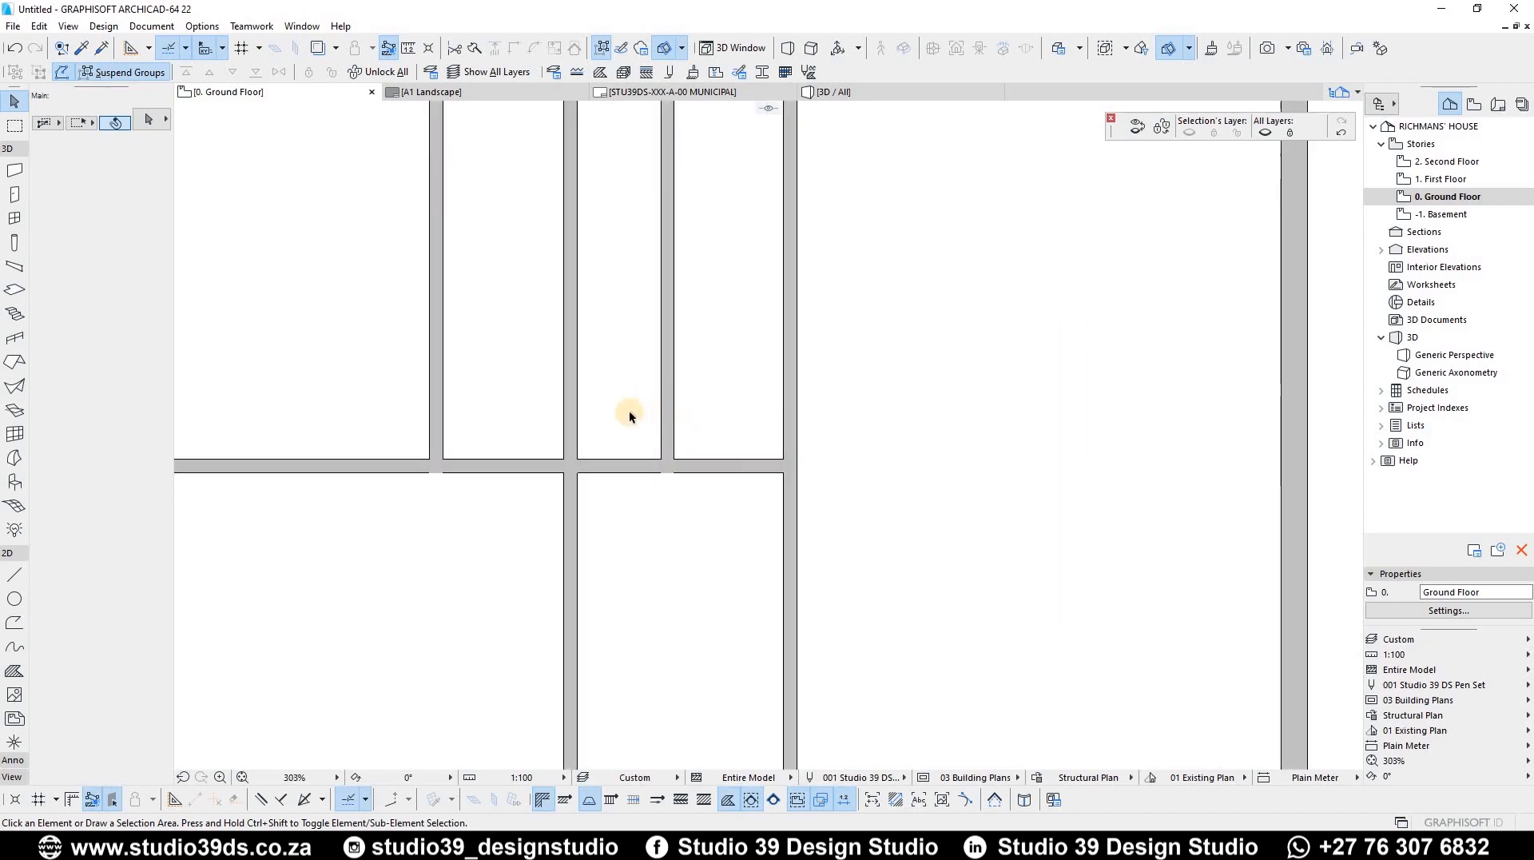
Copy the horizontal partition against its own upper face, and shift the copy 1000 upward from there
scroll(634, 411, "down", 2)
scroll(625, 438, "down", 1)
left_click(626, 438)
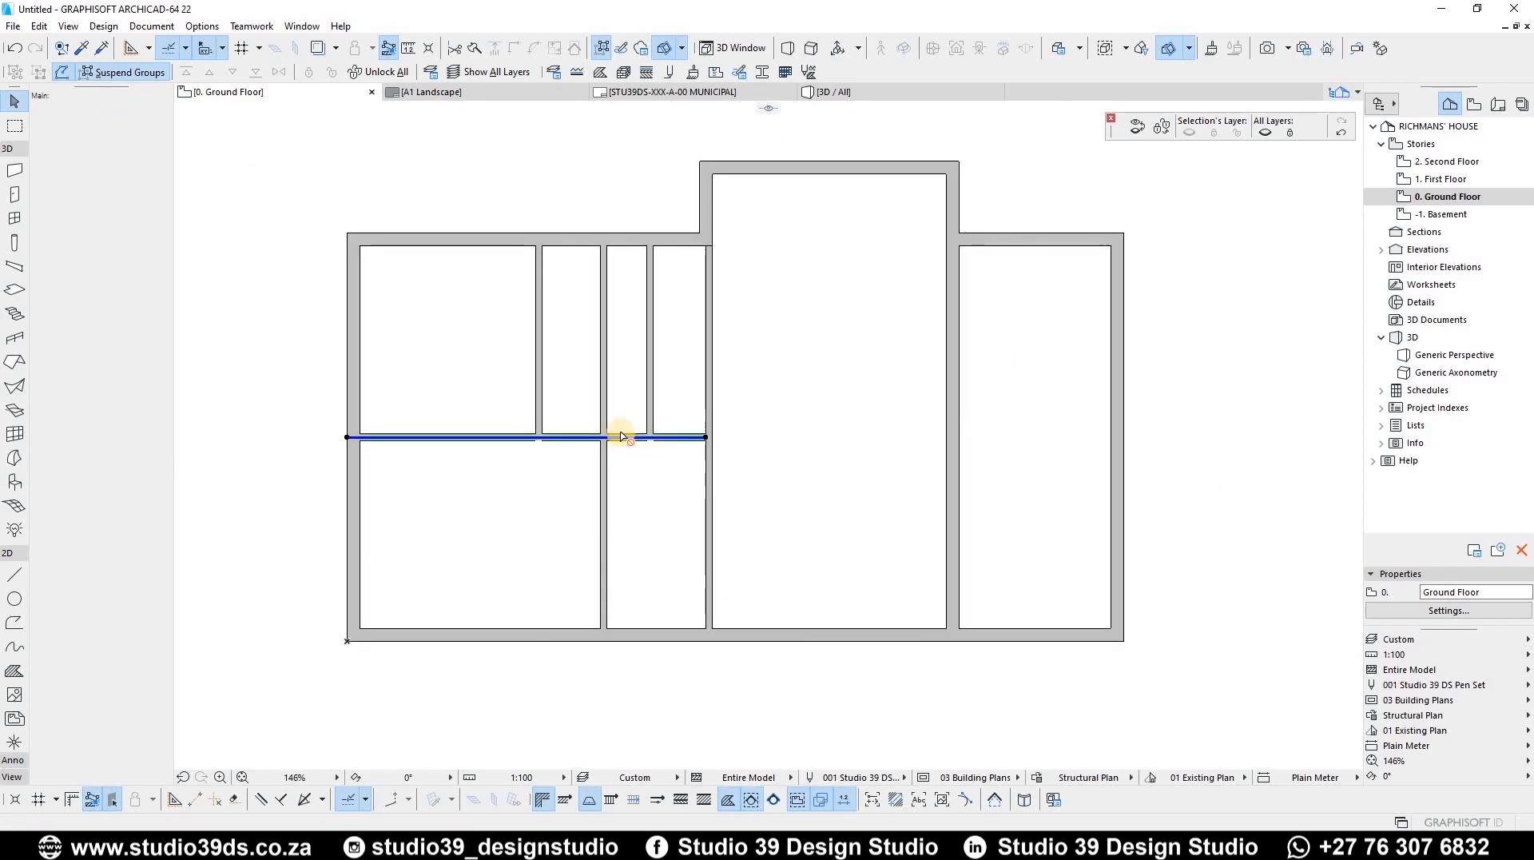
key("ctrl+d")
scroll(626, 439, "up", 3)
left_click(629, 440)
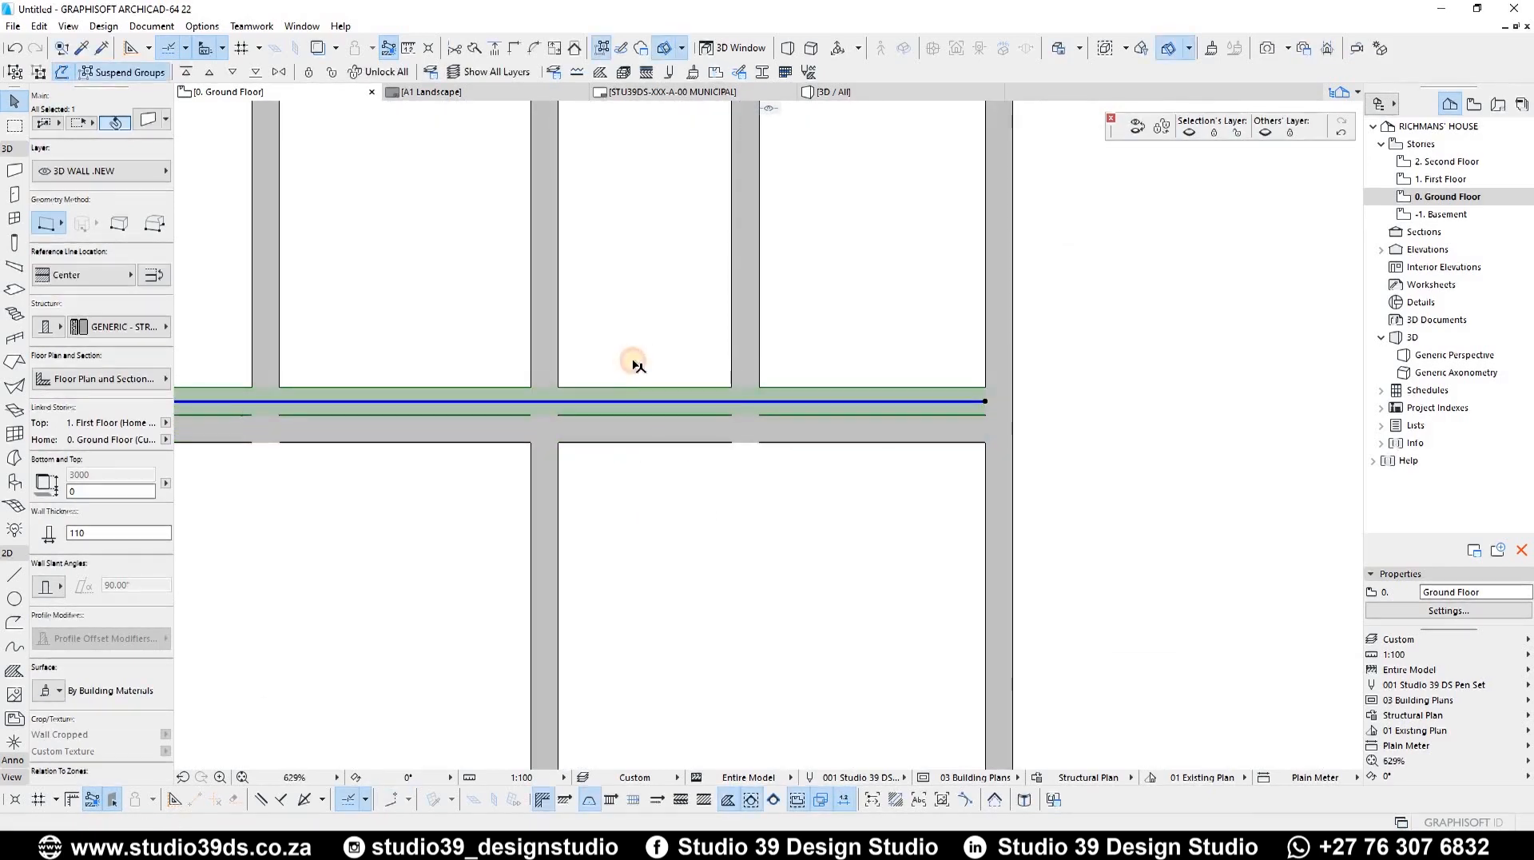
type("1000")
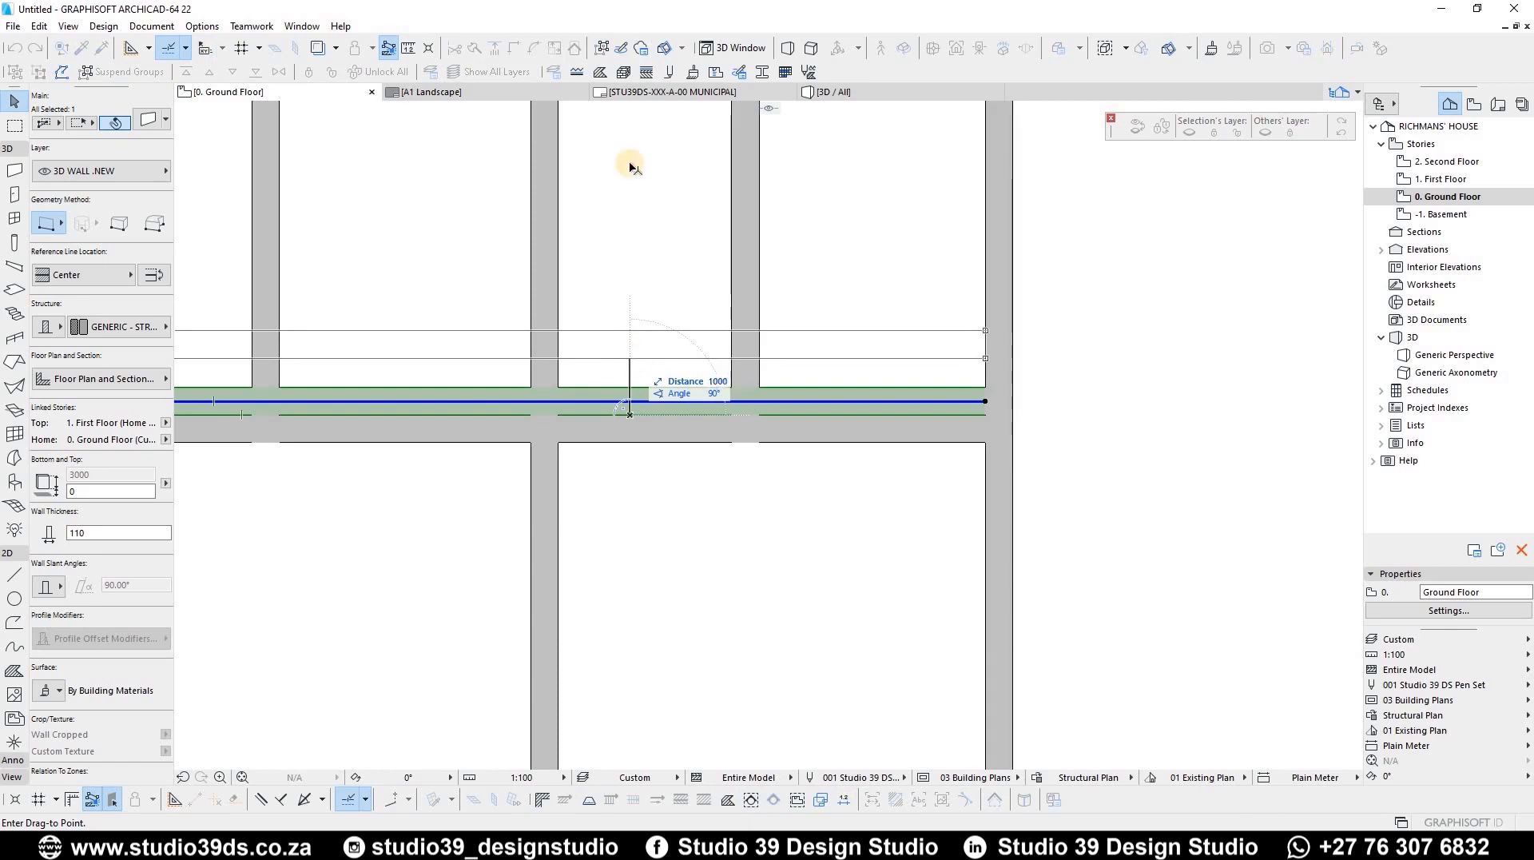
key("Return")
scroll(990, 334, "down", 4)
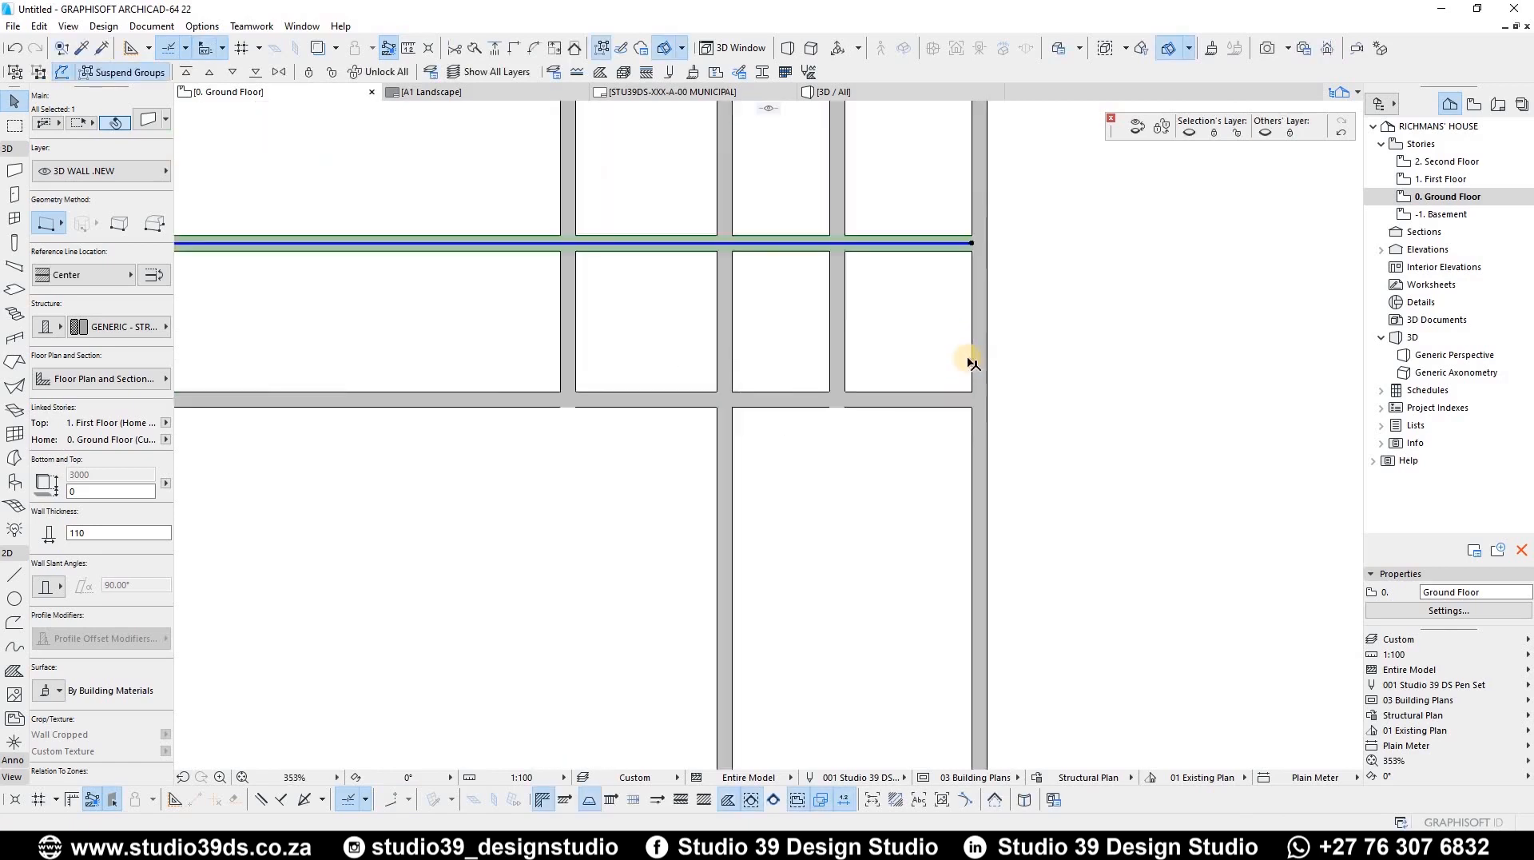
Select both horizontal partitions and trim away the sections of the three rightmost left-wing vertical partitions between them to open a passage
key("ctrl+z")
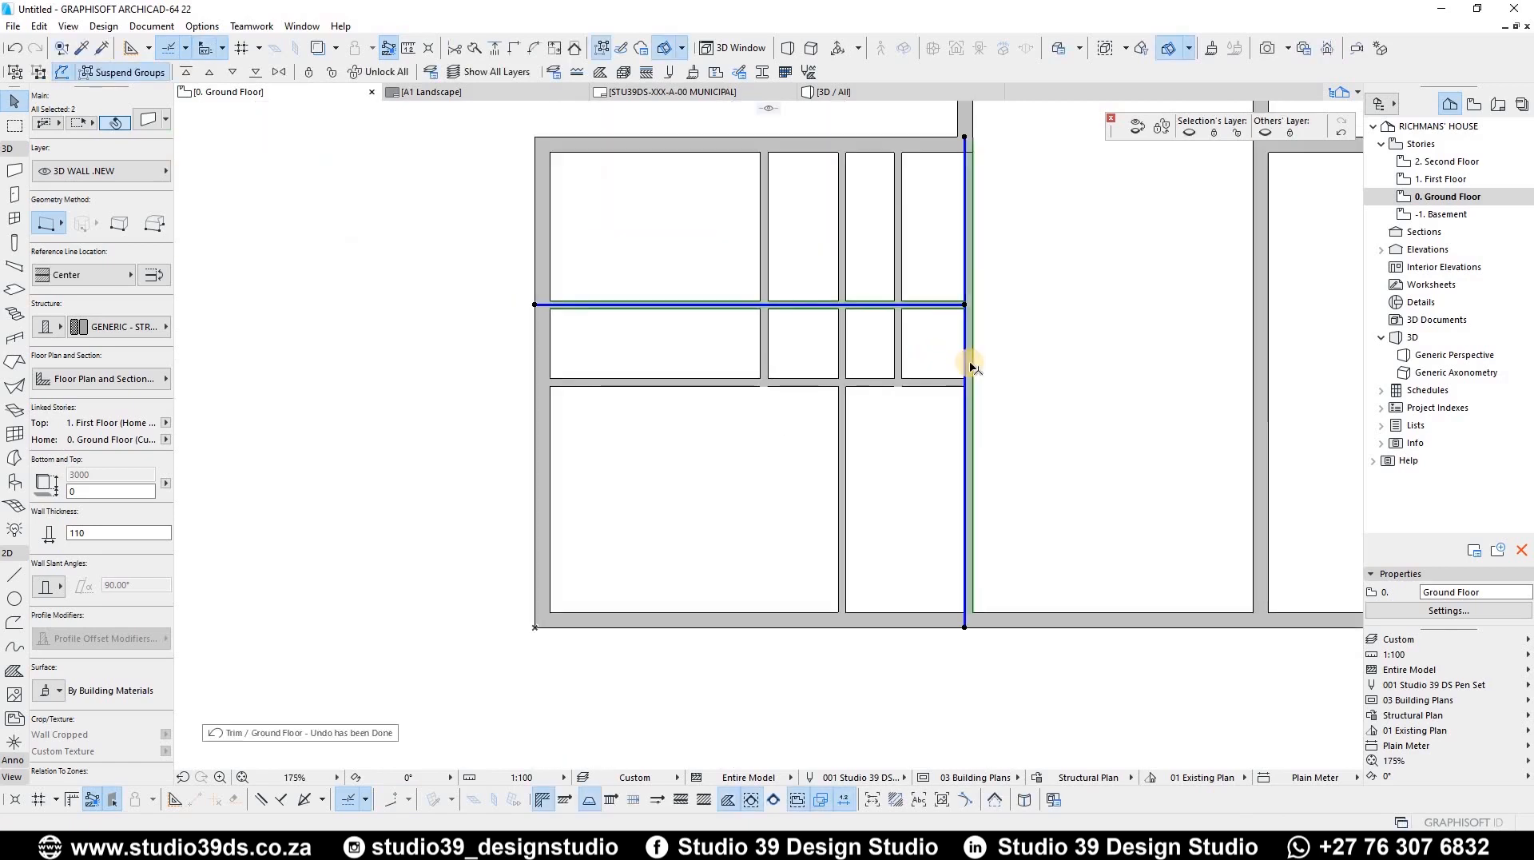
left_click(932, 273)
left_click_drag(931, 273, 961, 393)
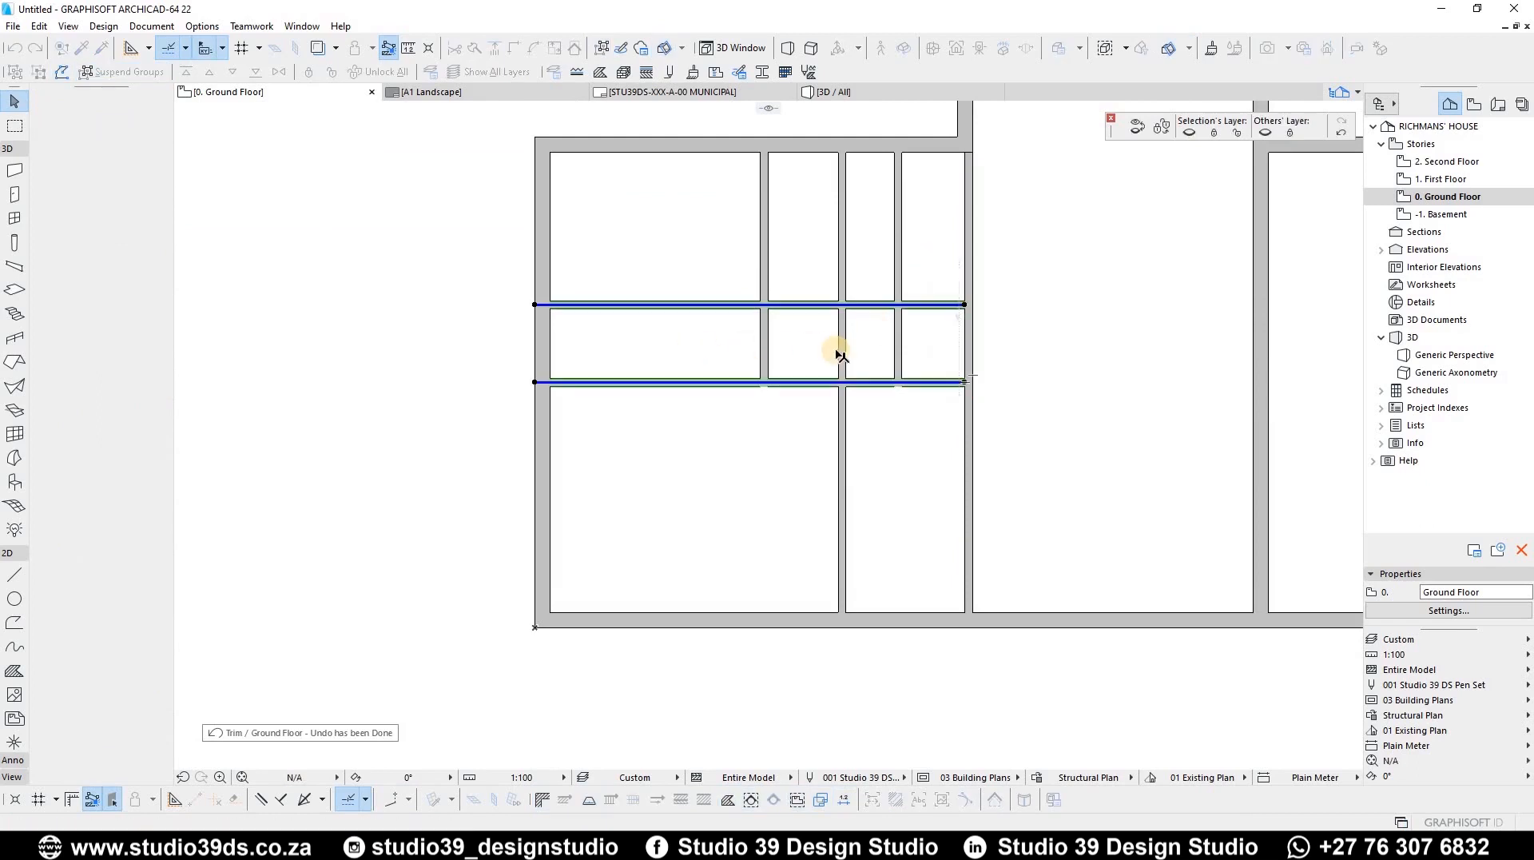
left_click(969, 352, "ctrl")
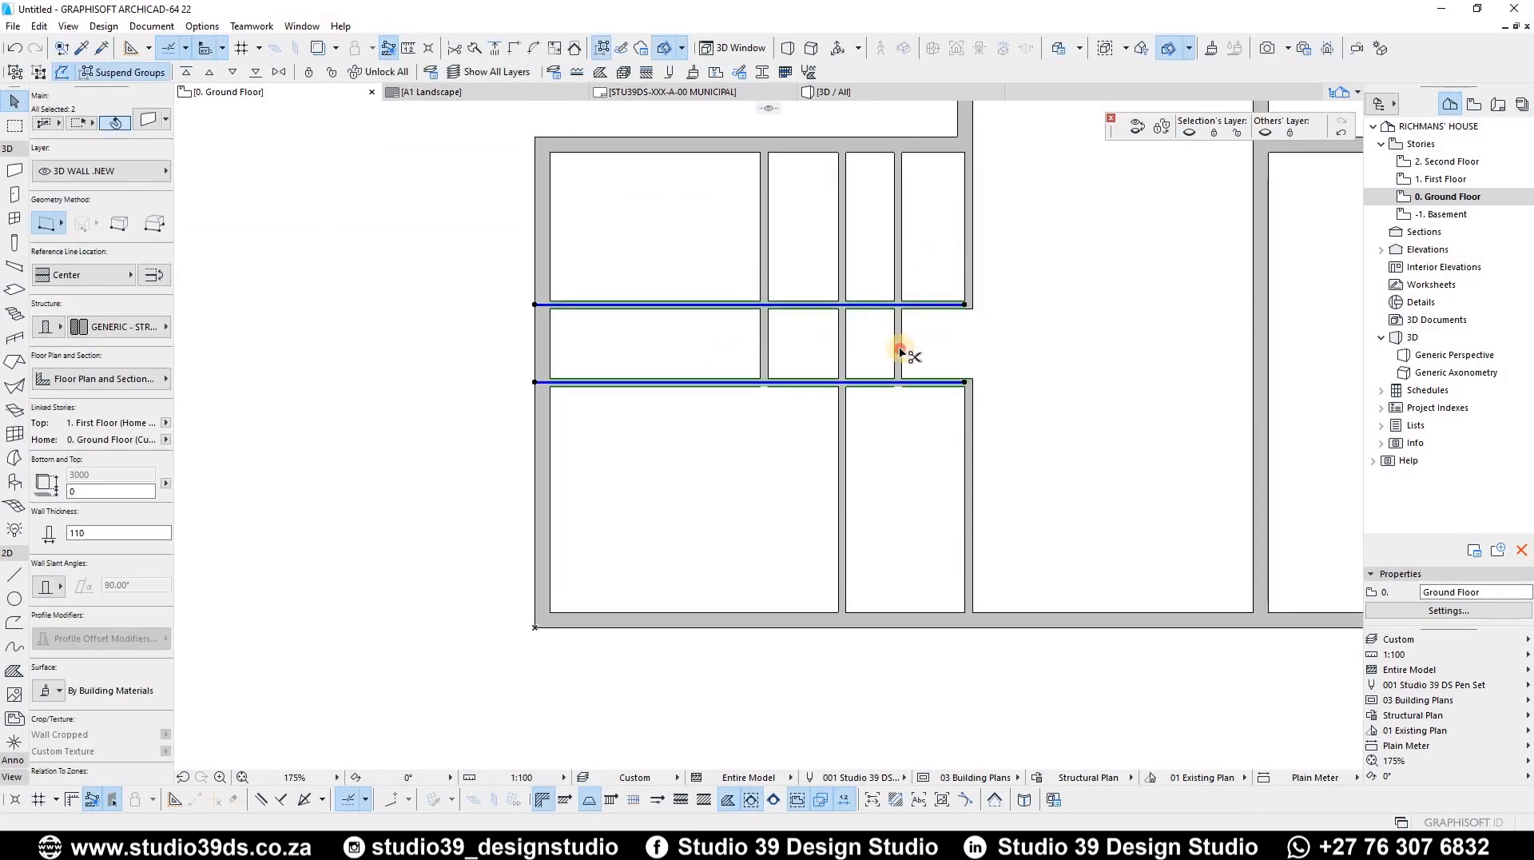
left_click(898, 352, "ctrl")
left_click(841, 354, "ctrl")
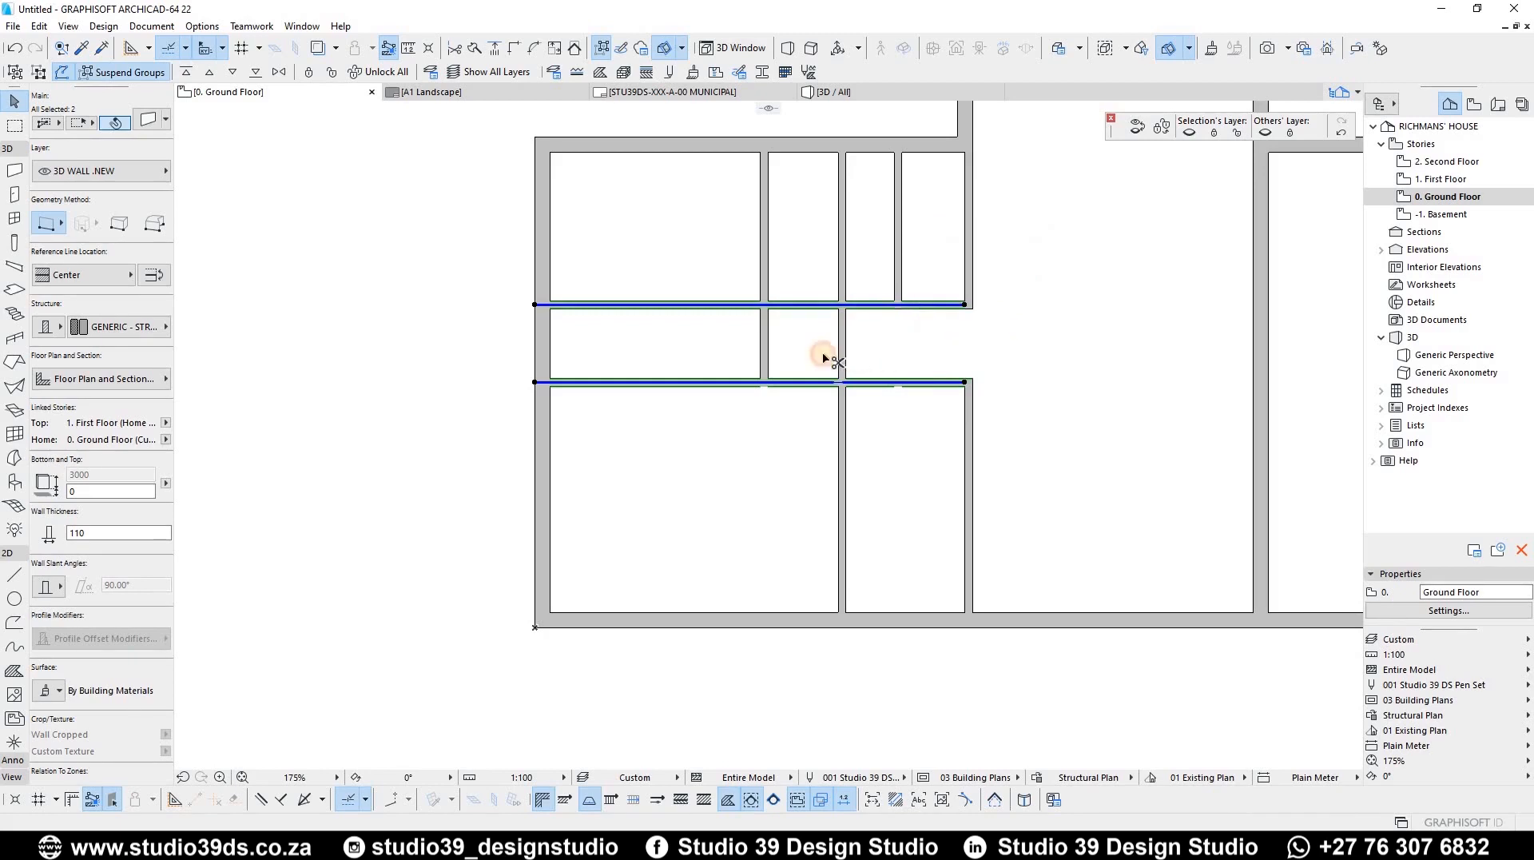
left_click(712, 322)
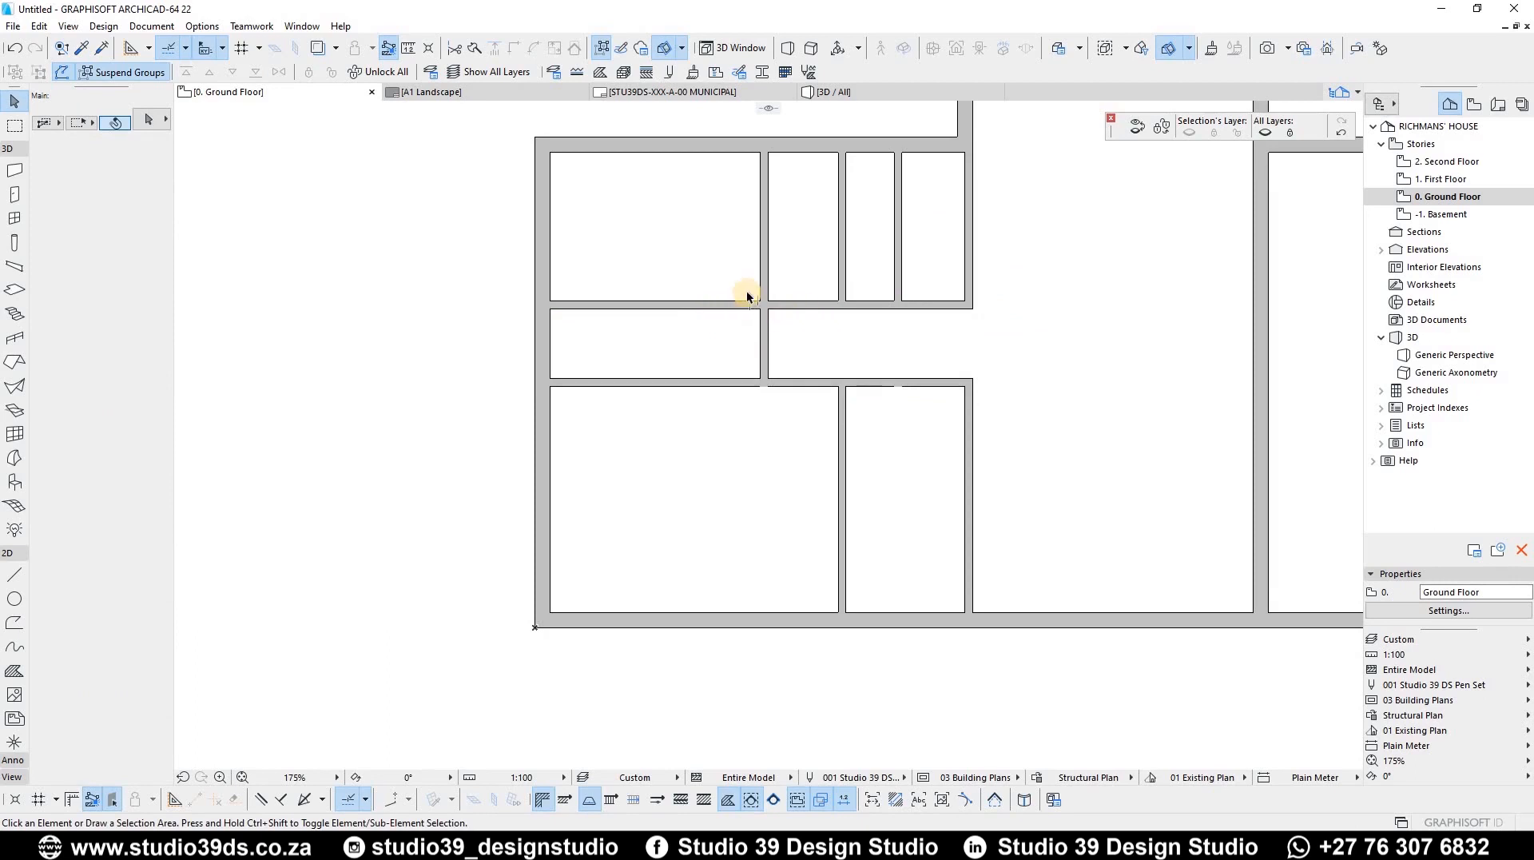
Trim the upper horizontal partition out of the upper-left room, and delete the second vertical partition above the passage
left_click(692, 309, "ctrl")
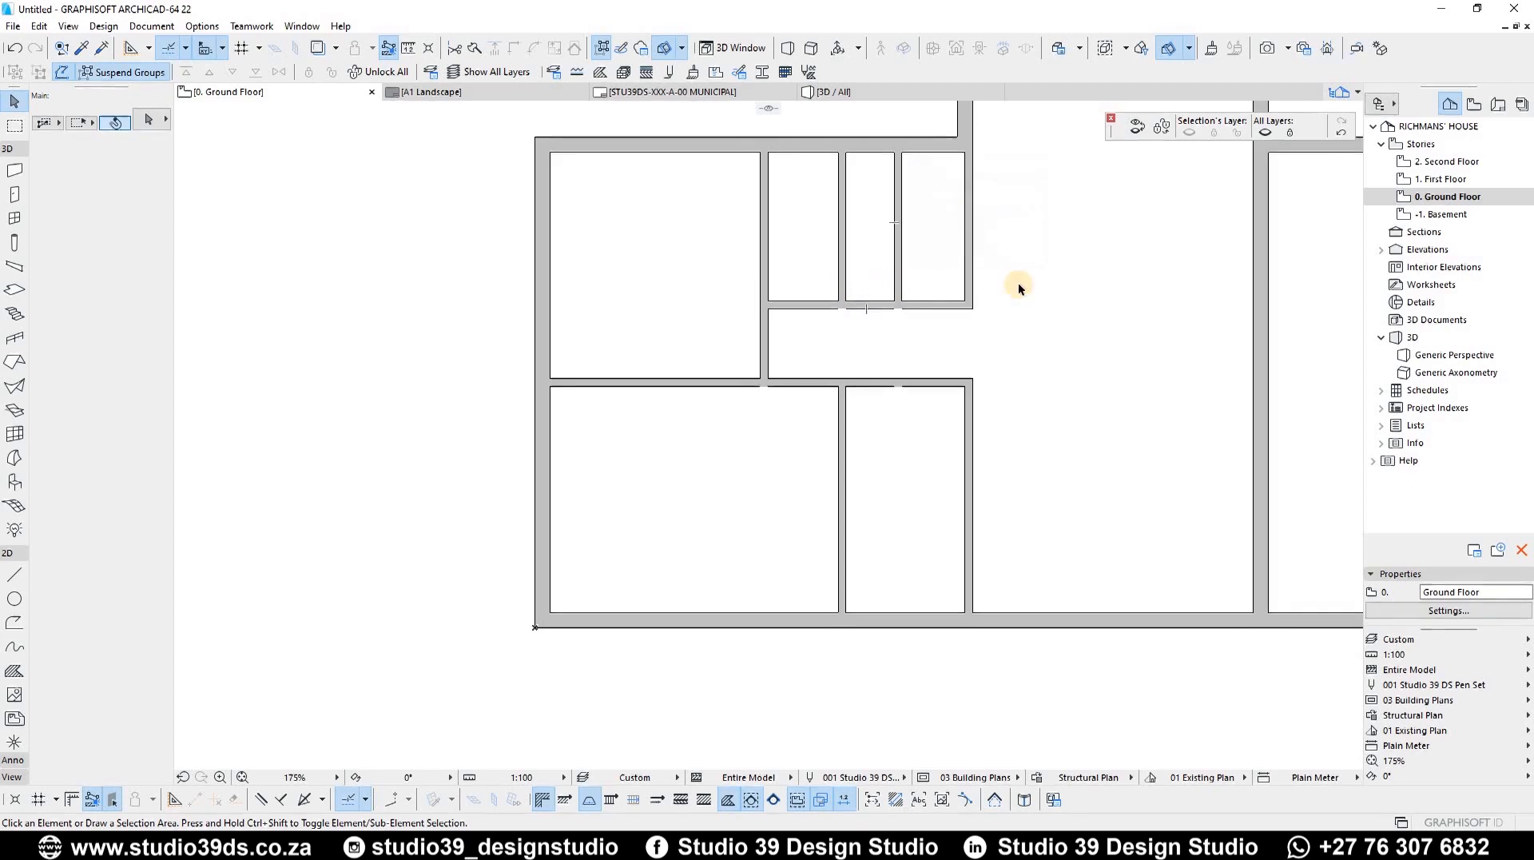
left_click(838, 240)
key("Delete")
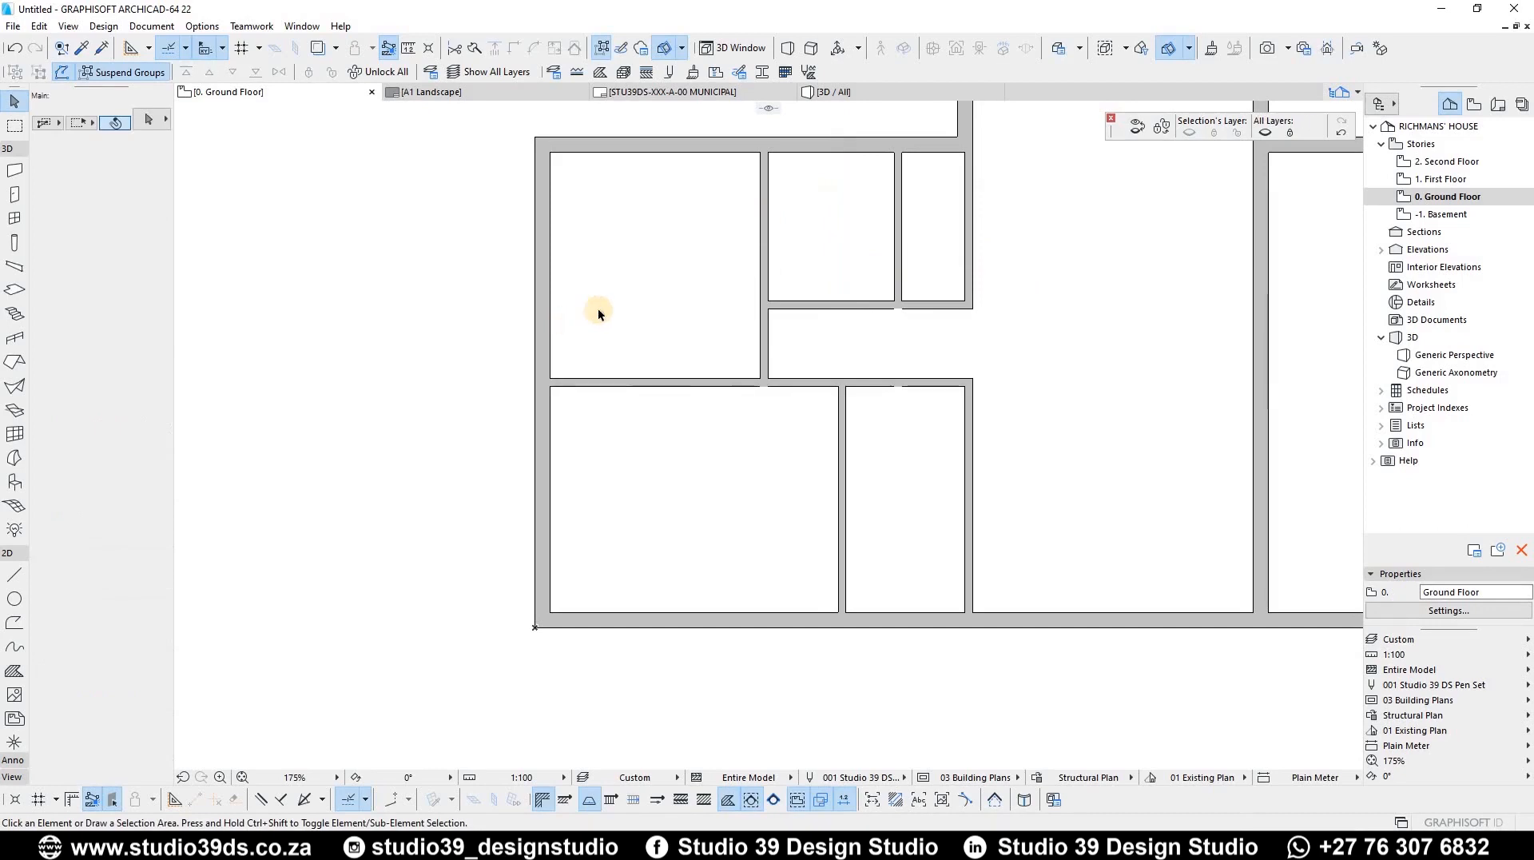
middle_click_drag(1014, 231, 756, 347)
scroll(637, 290, "down", 5)
scroll(597, 344, "up", 3)
scroll(783, 328, "up", 3)
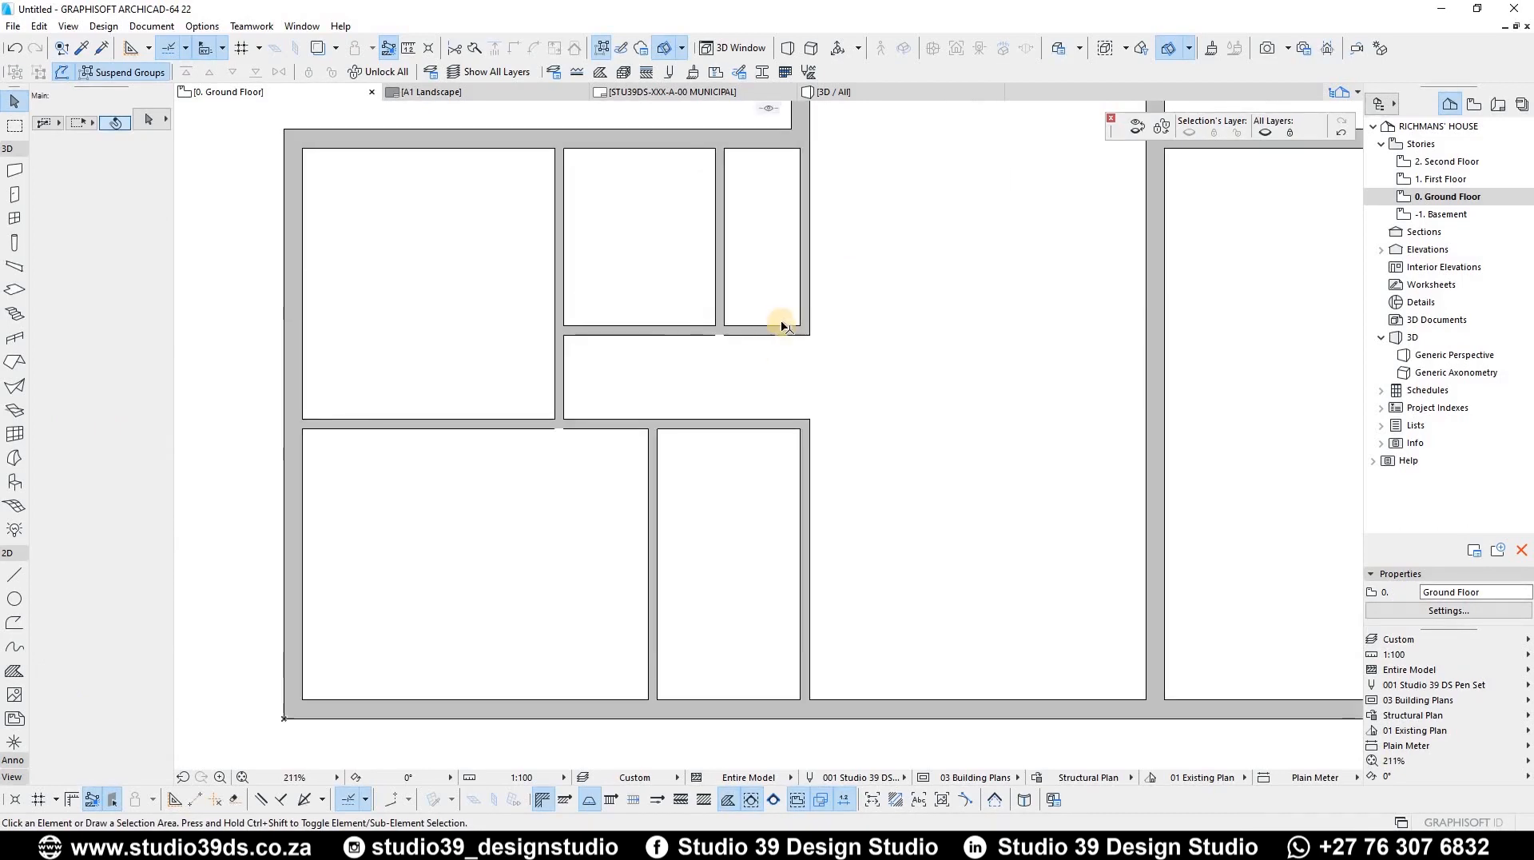
scroll(515, 315, "down", 4)
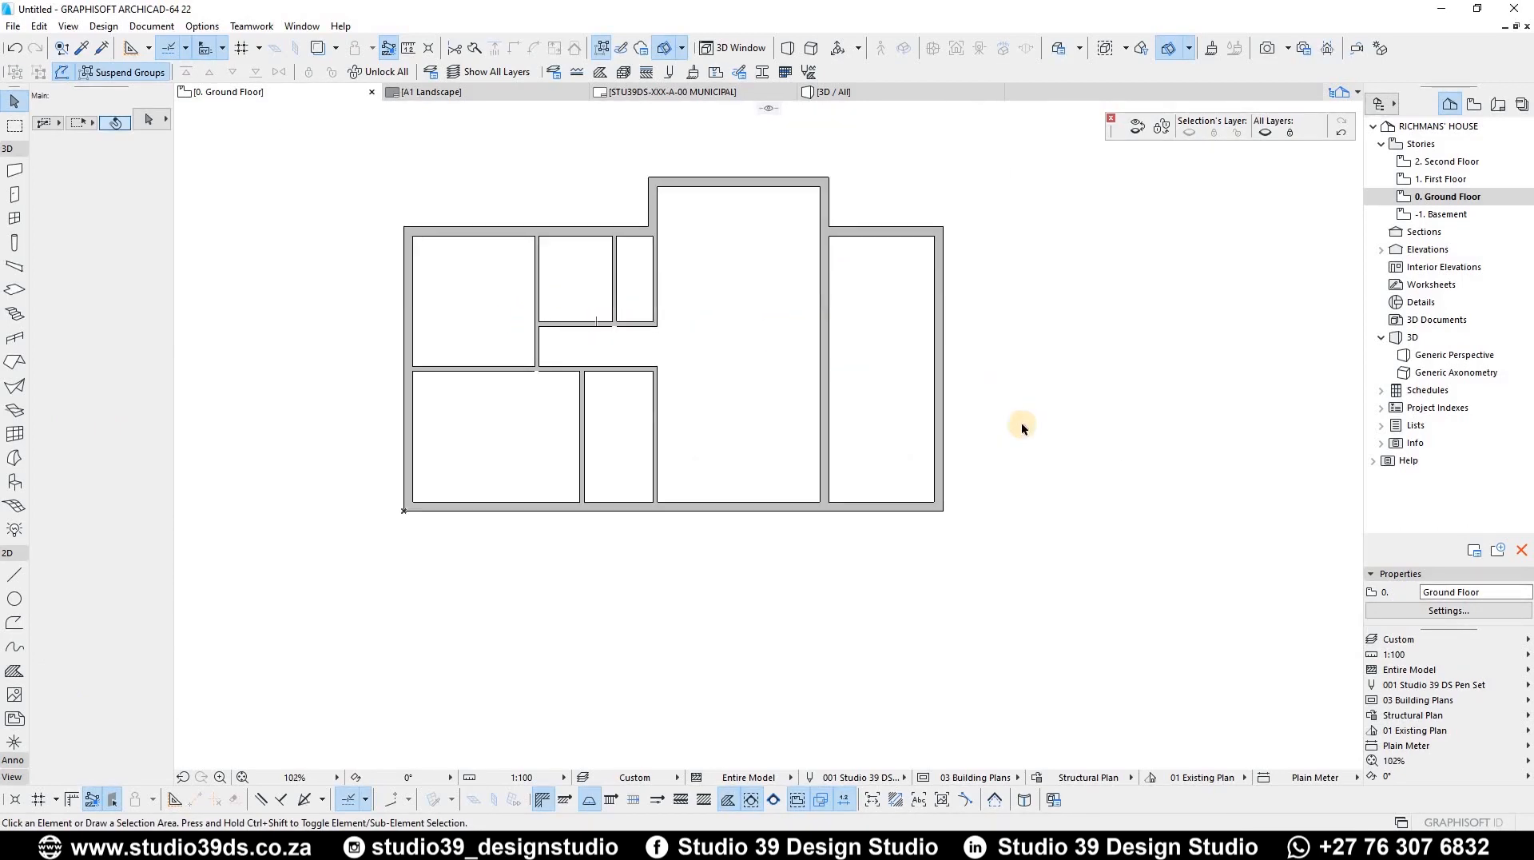
scroll(612, 432, "up", 4)
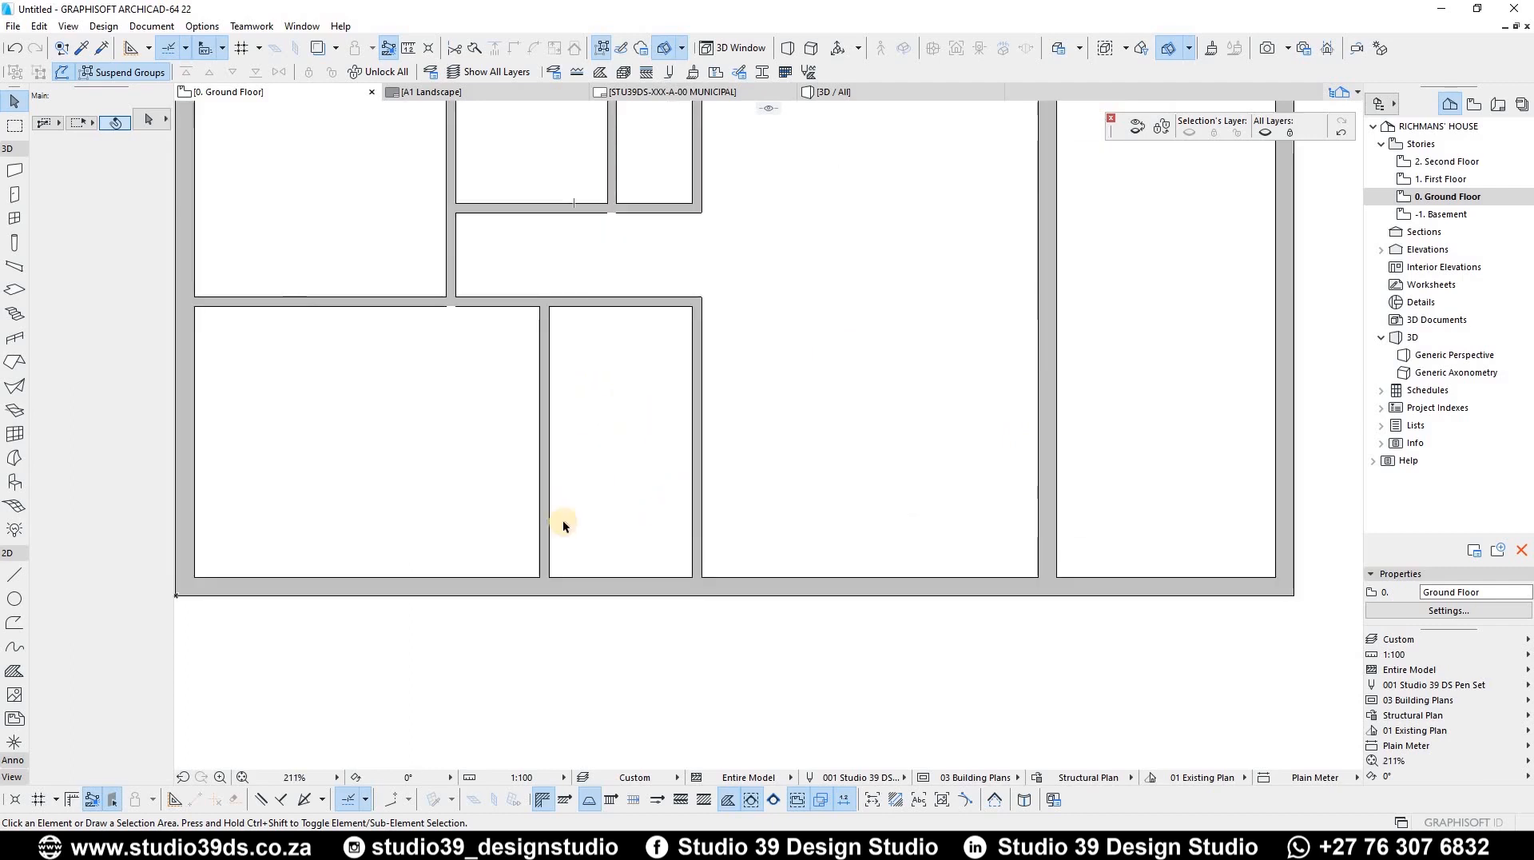
scroll(784, 390, "down", 4)
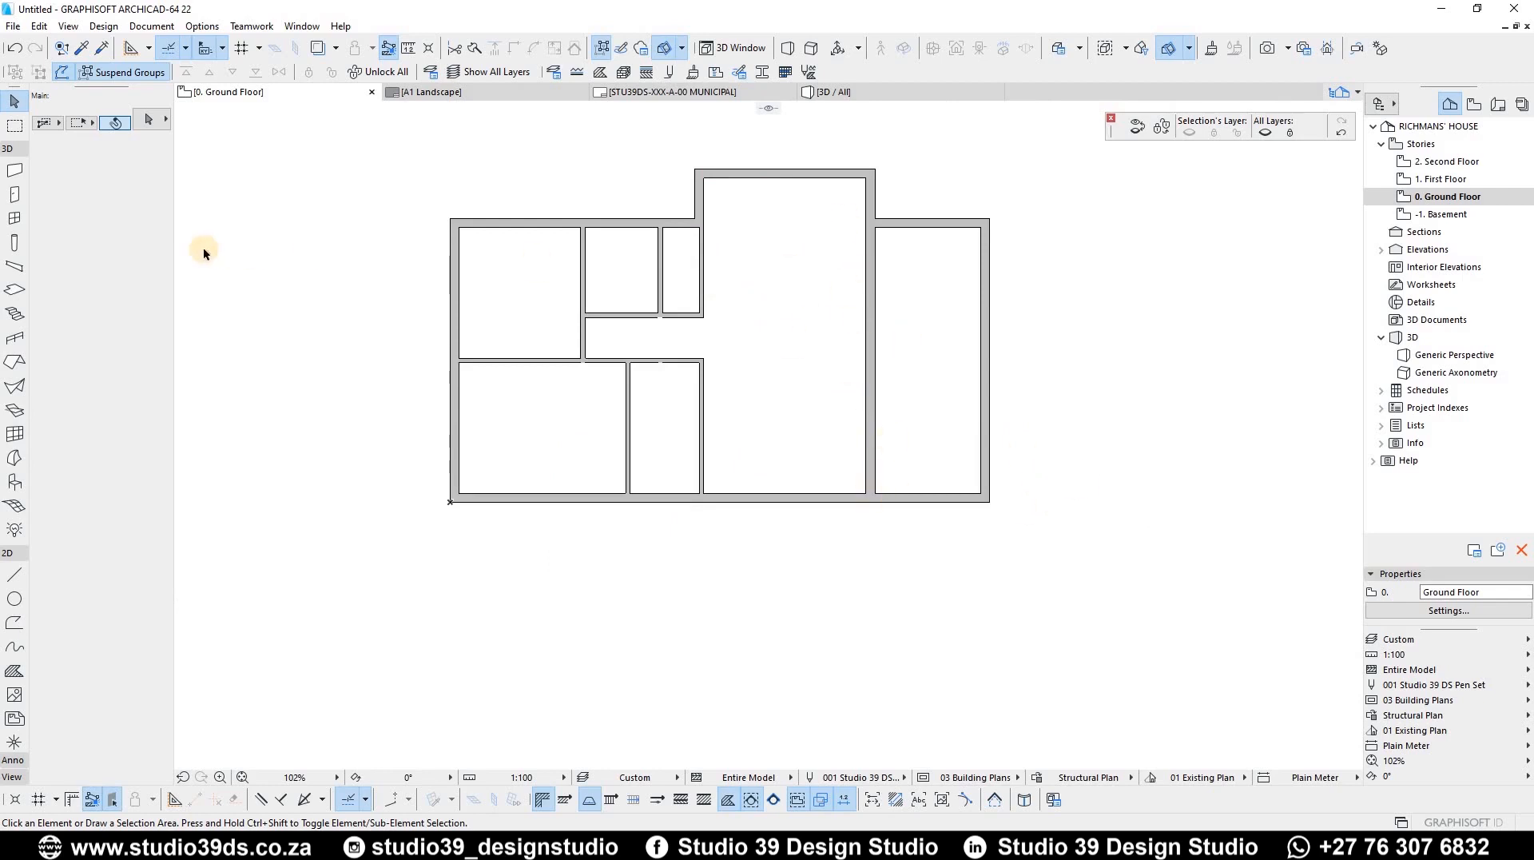
Check the height and thickness settings of all the walls, and the ground floor's height to next in the story settings
left_click(14, 194)
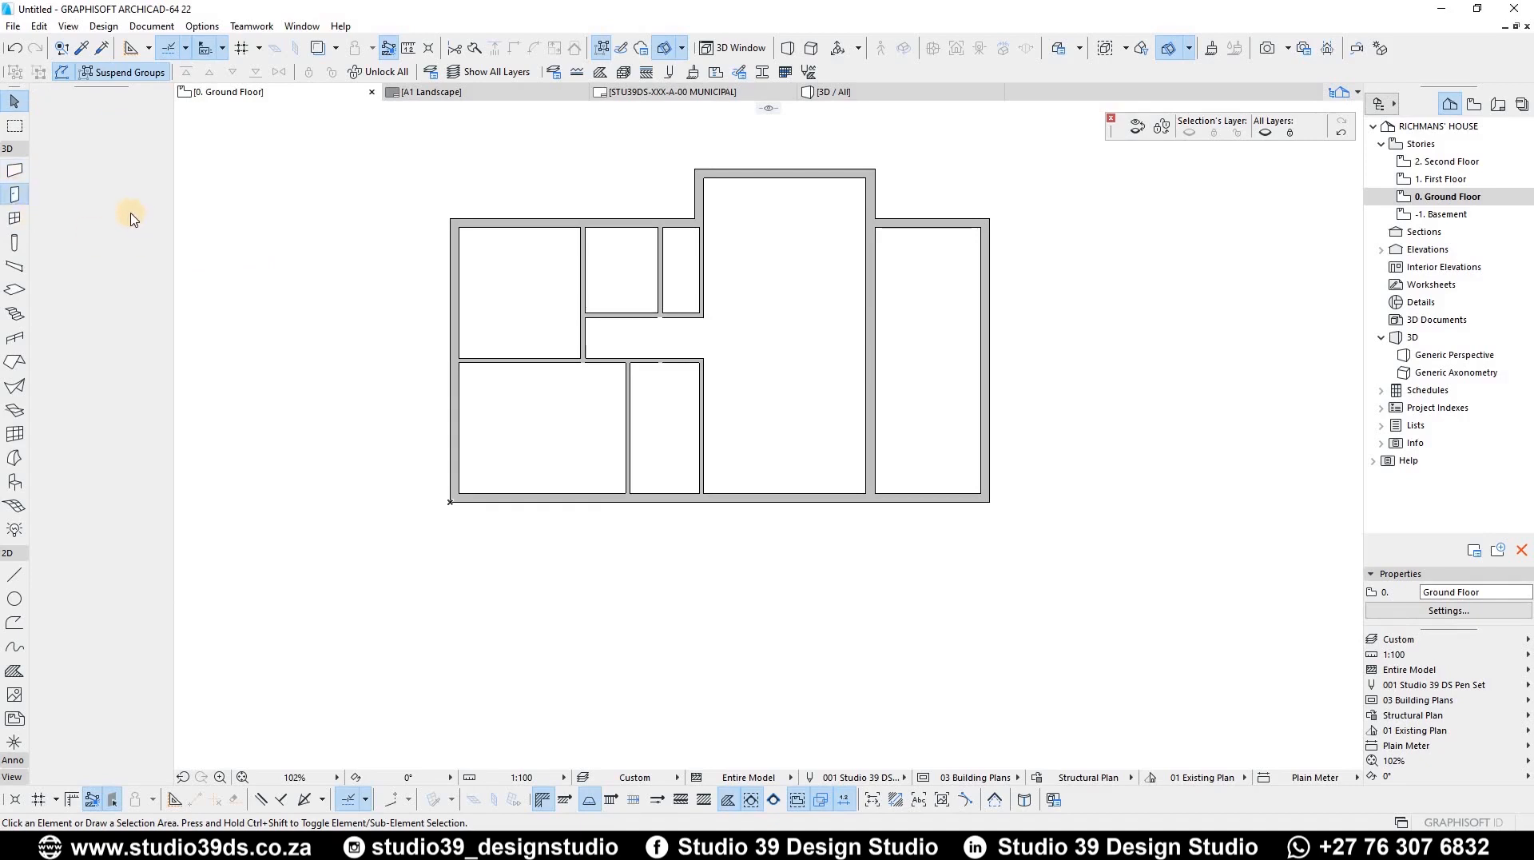
key("Escape")
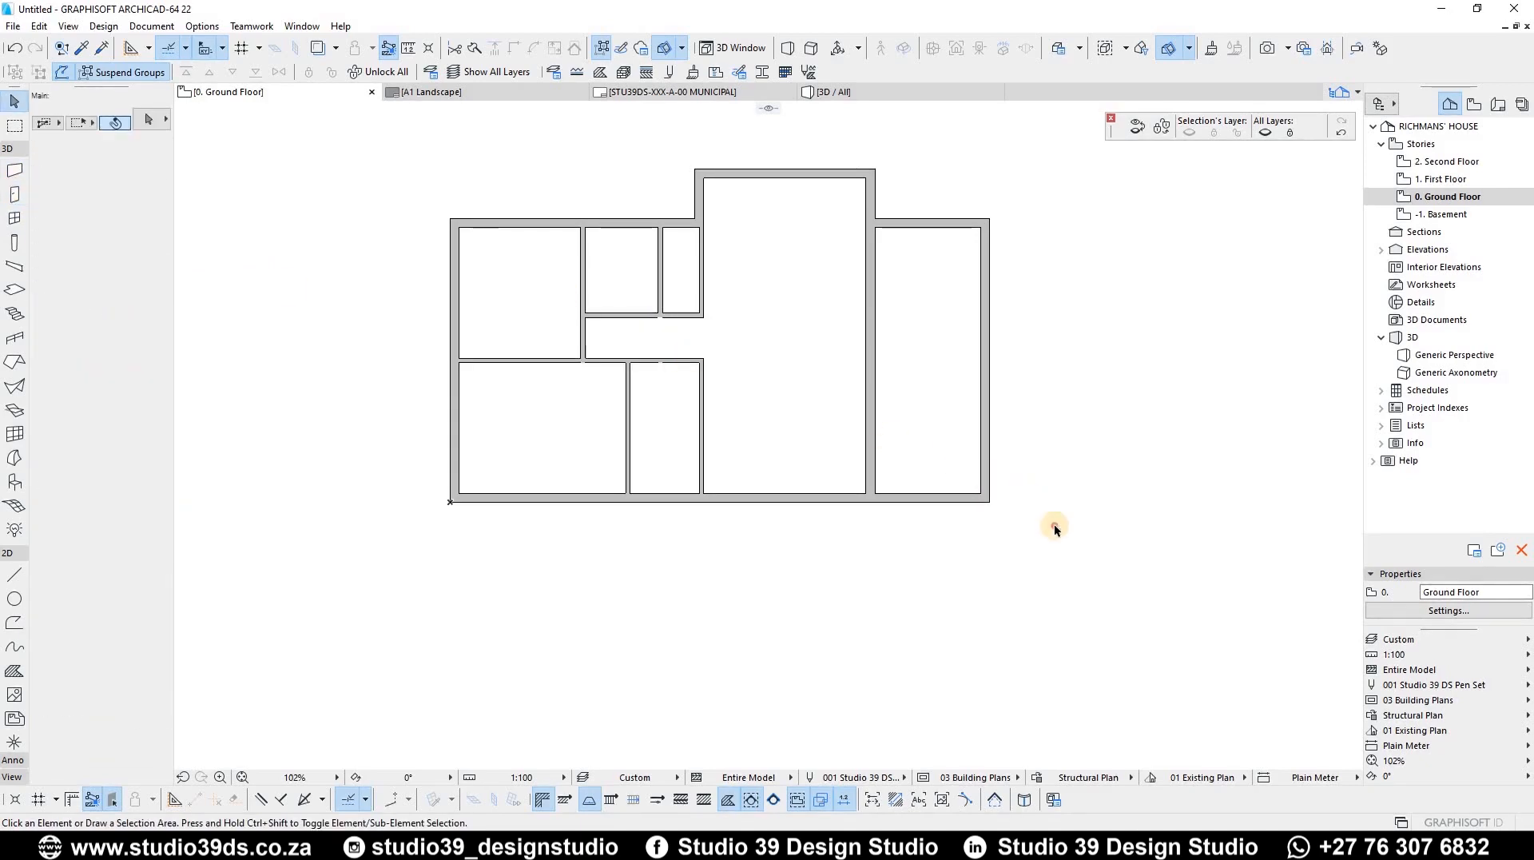
left_click_drag(1059, 530, 365, 156)
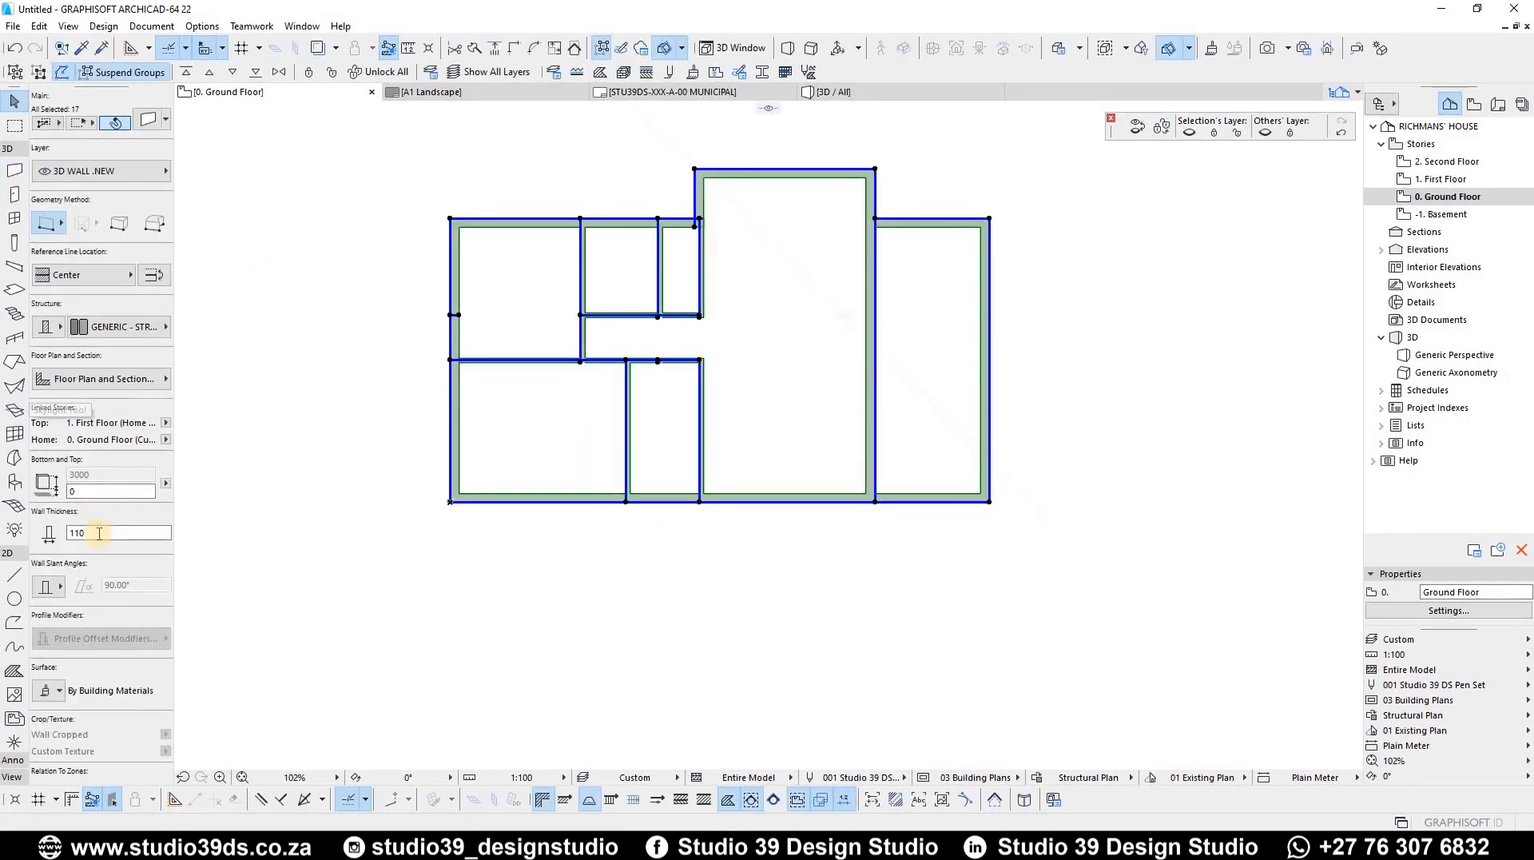
left_click(87, 491)
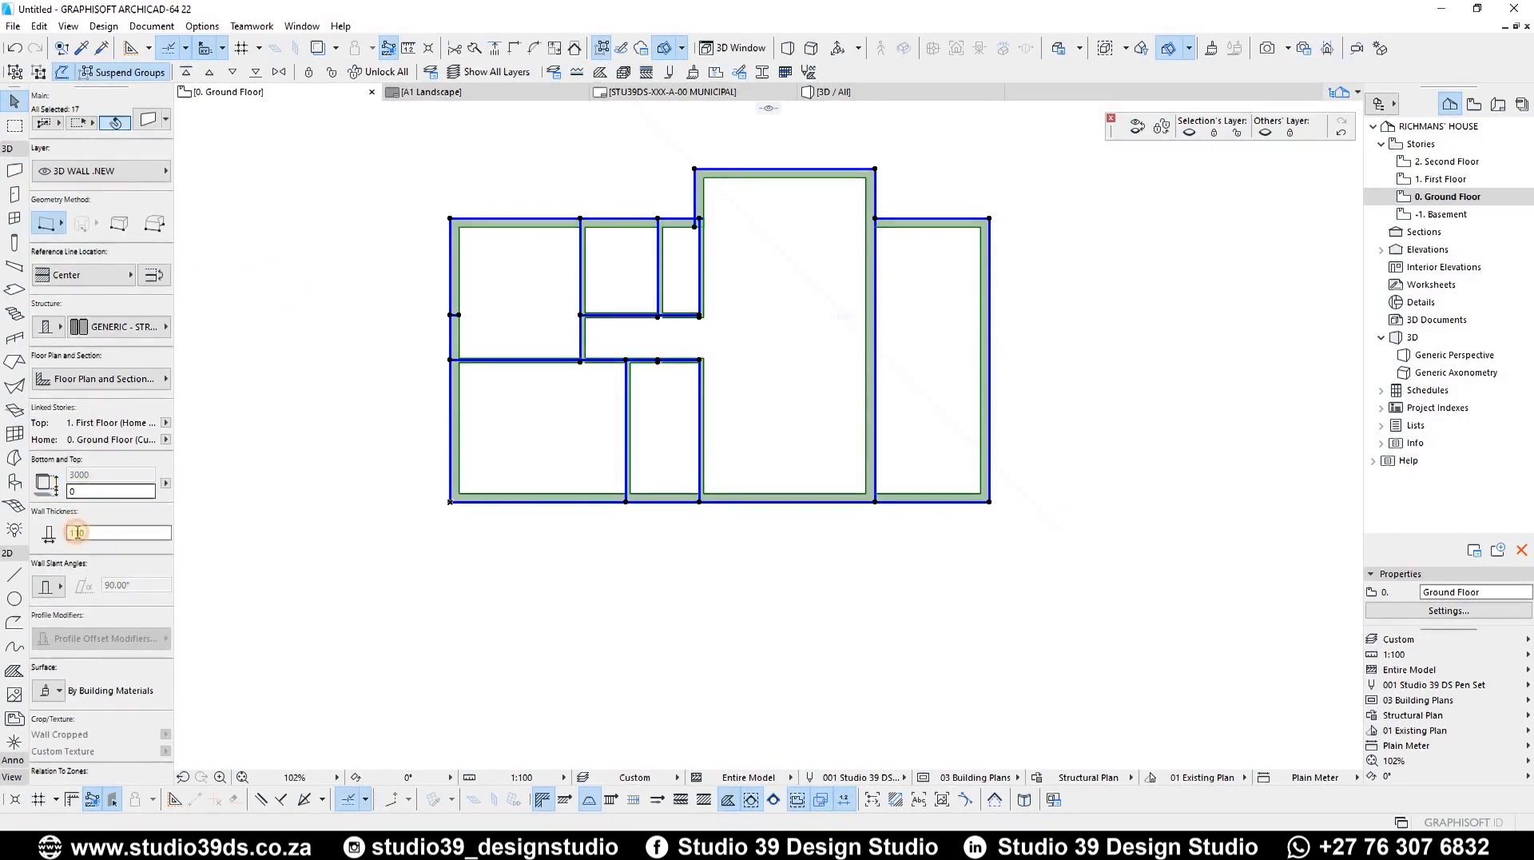
left_click(326, 391)
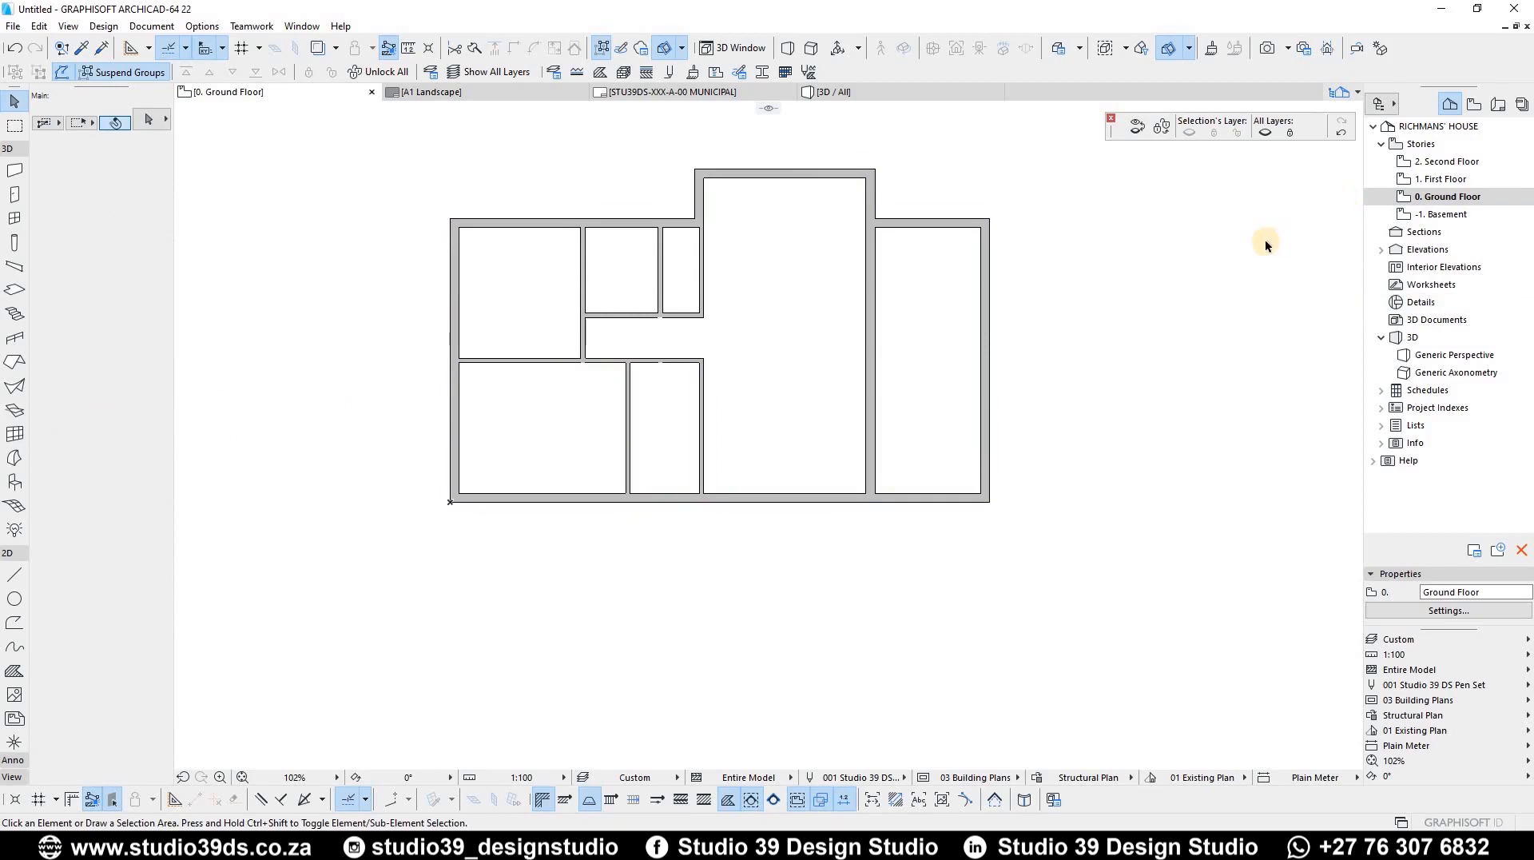
right_click(1435, 197)
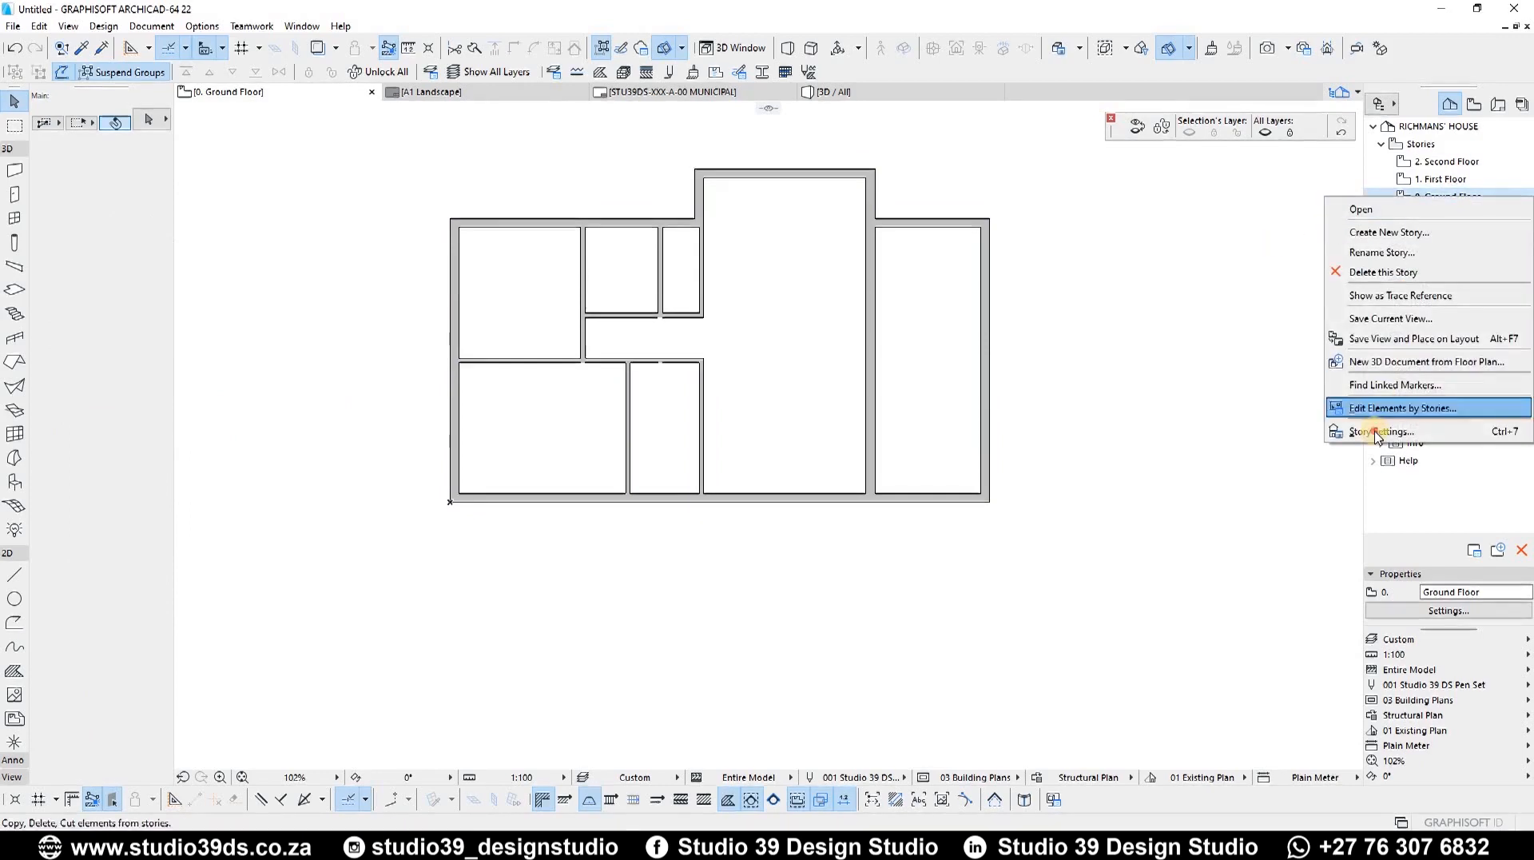
left_click(1381, 431)
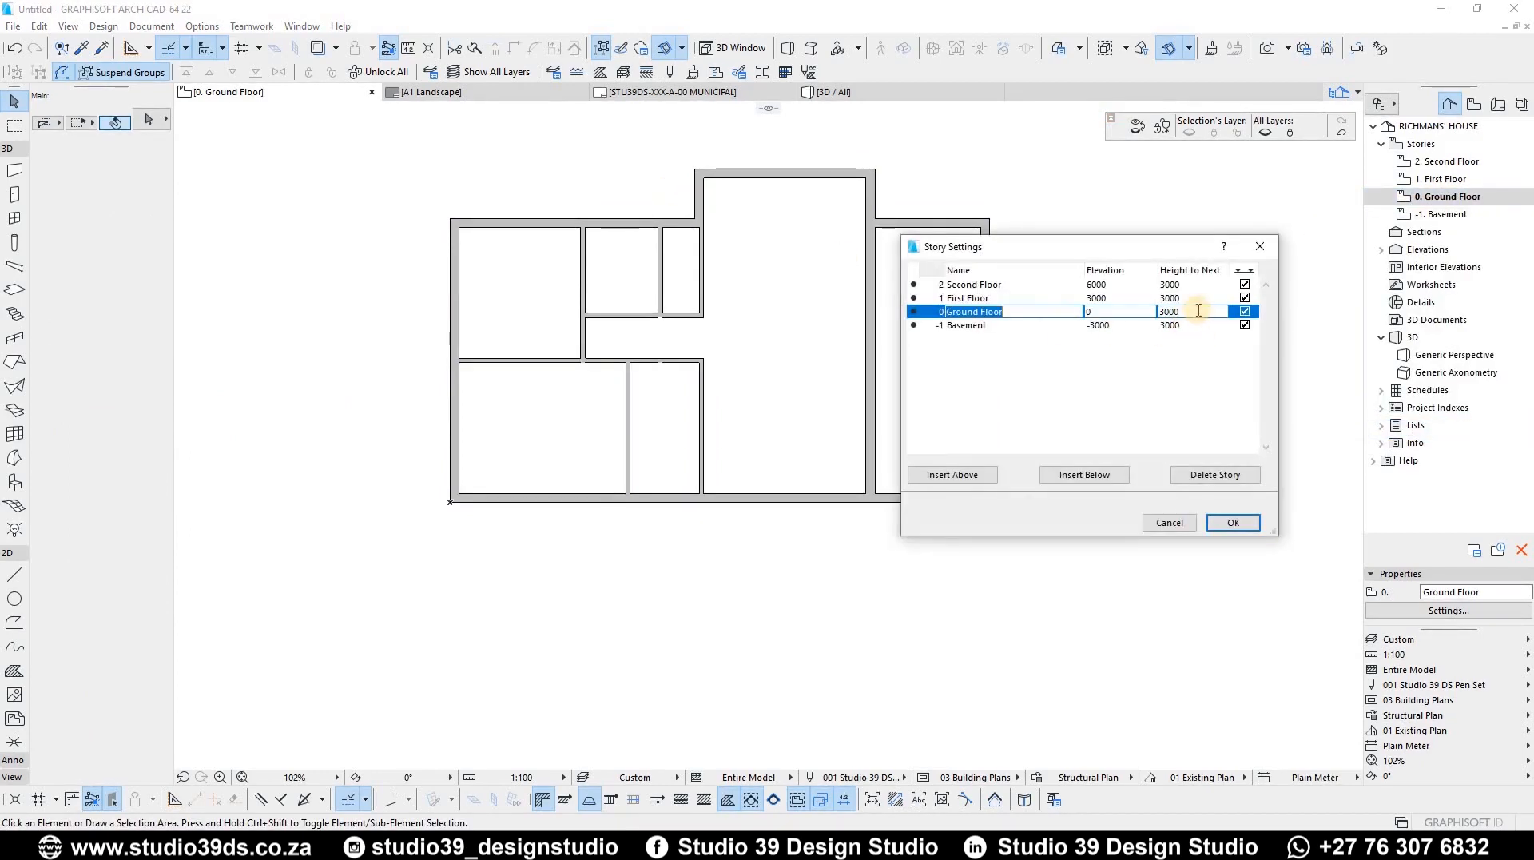
key("Return")
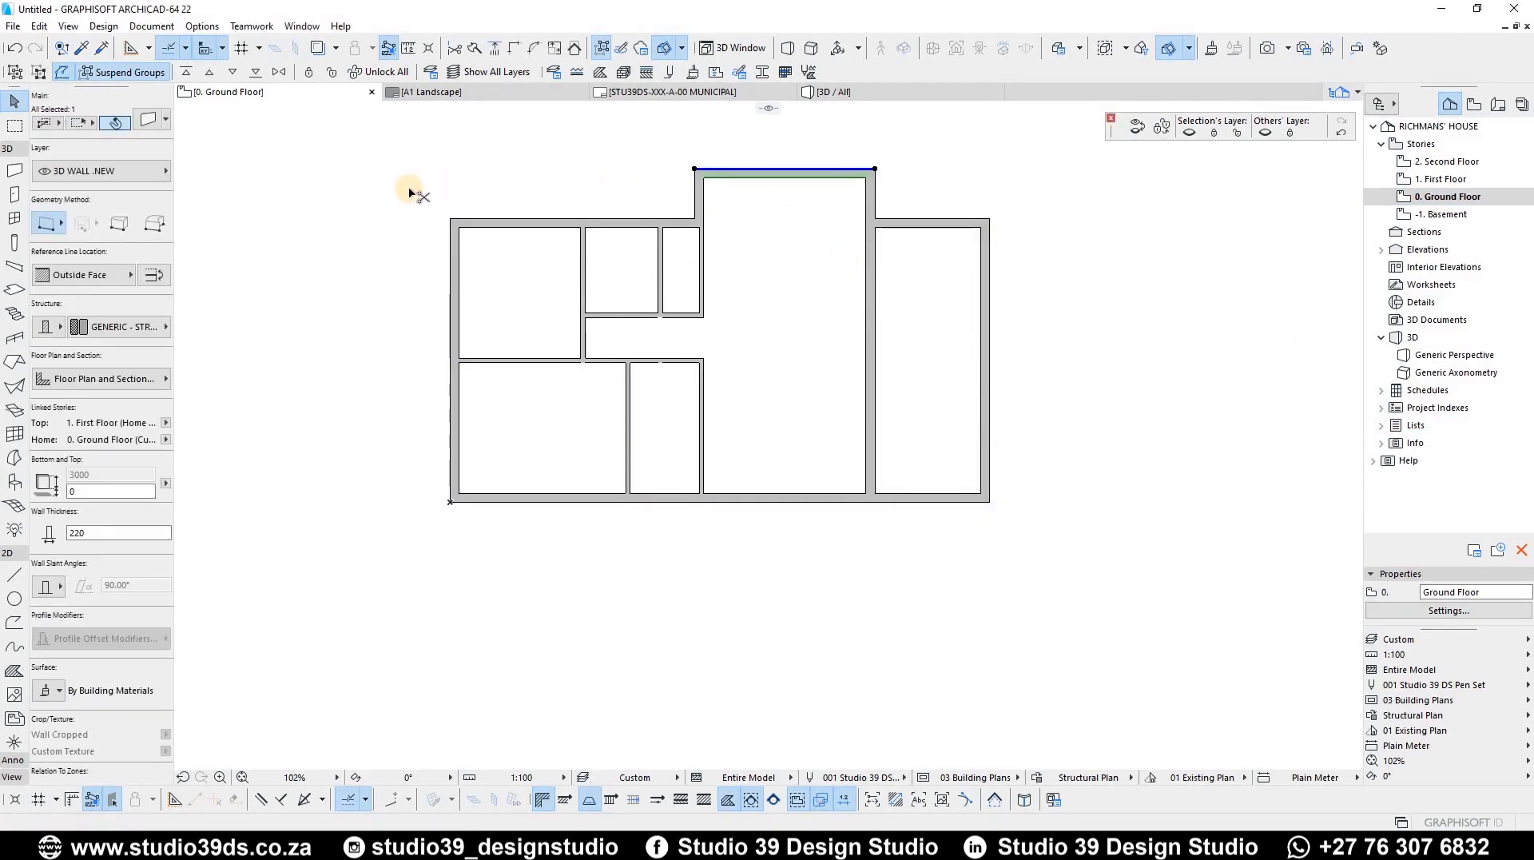
Examine the story link options for the wall top in the settings of the central room's upper outer wall
key("ctrl+t")
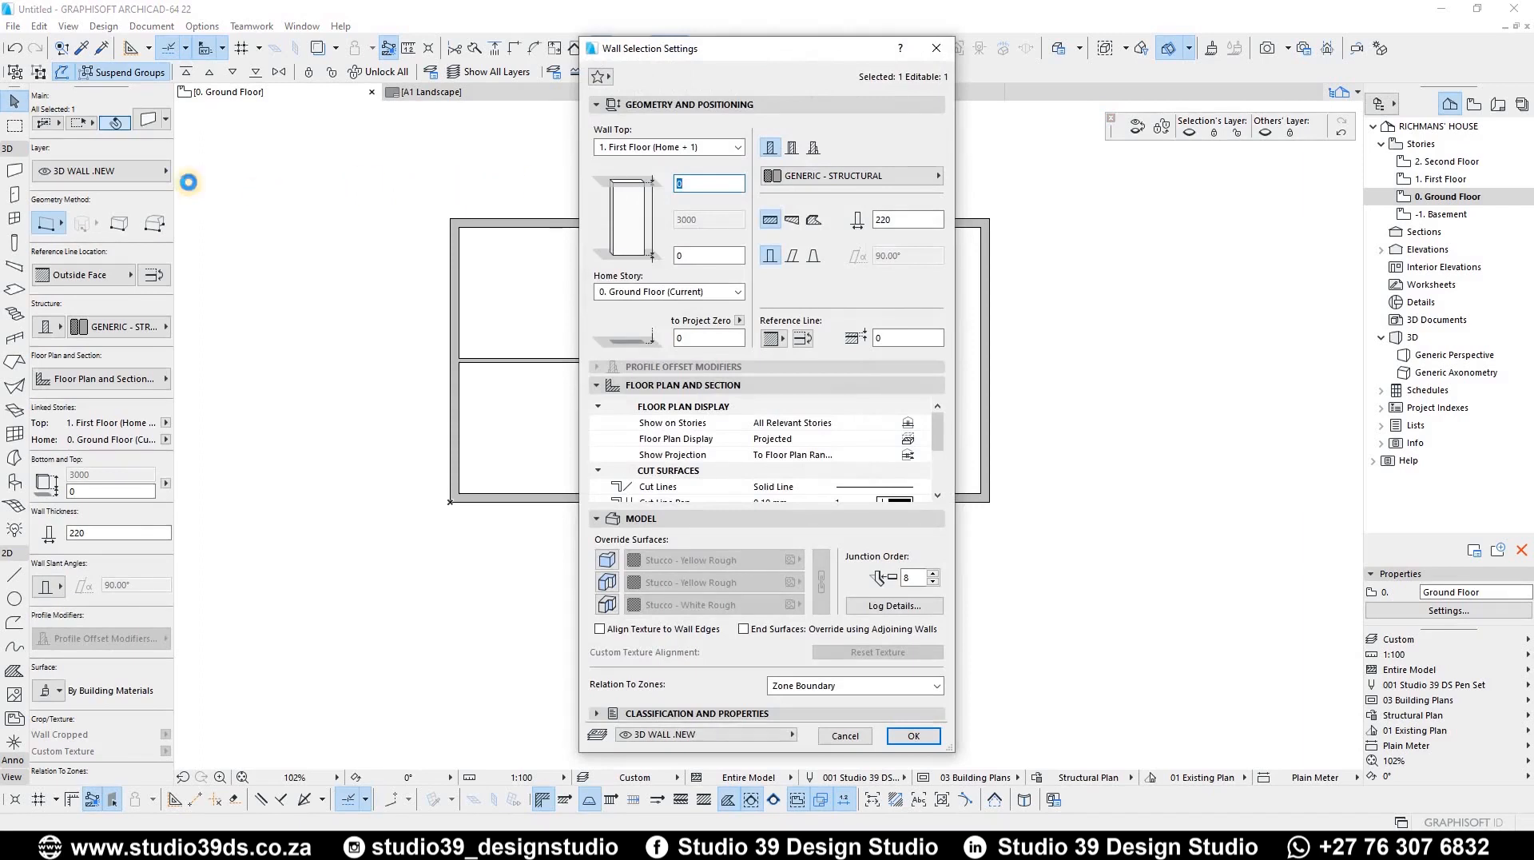
key("Escape")
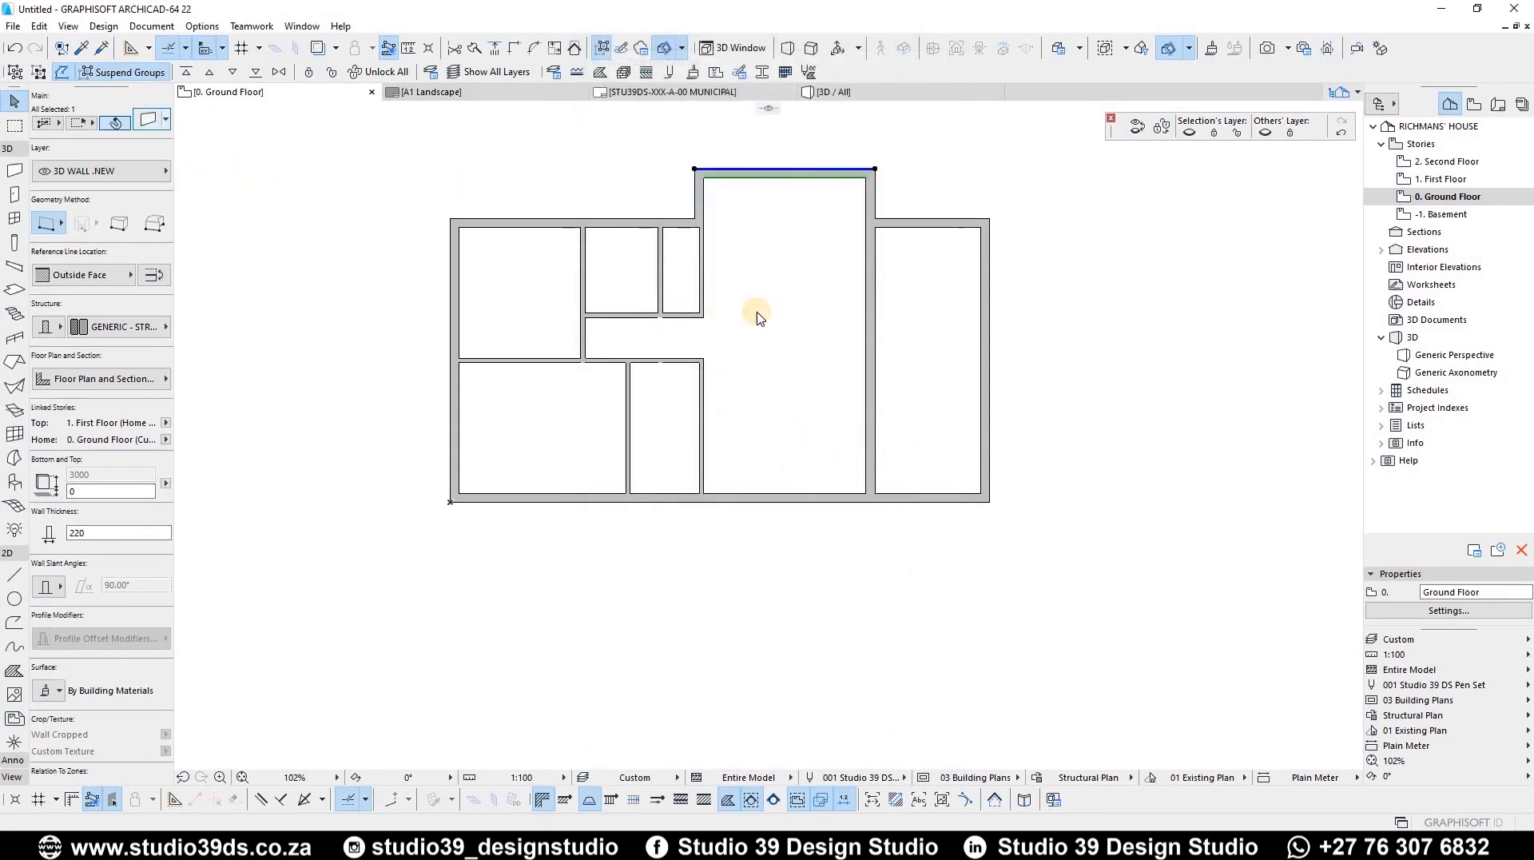
key("ctrl+t")
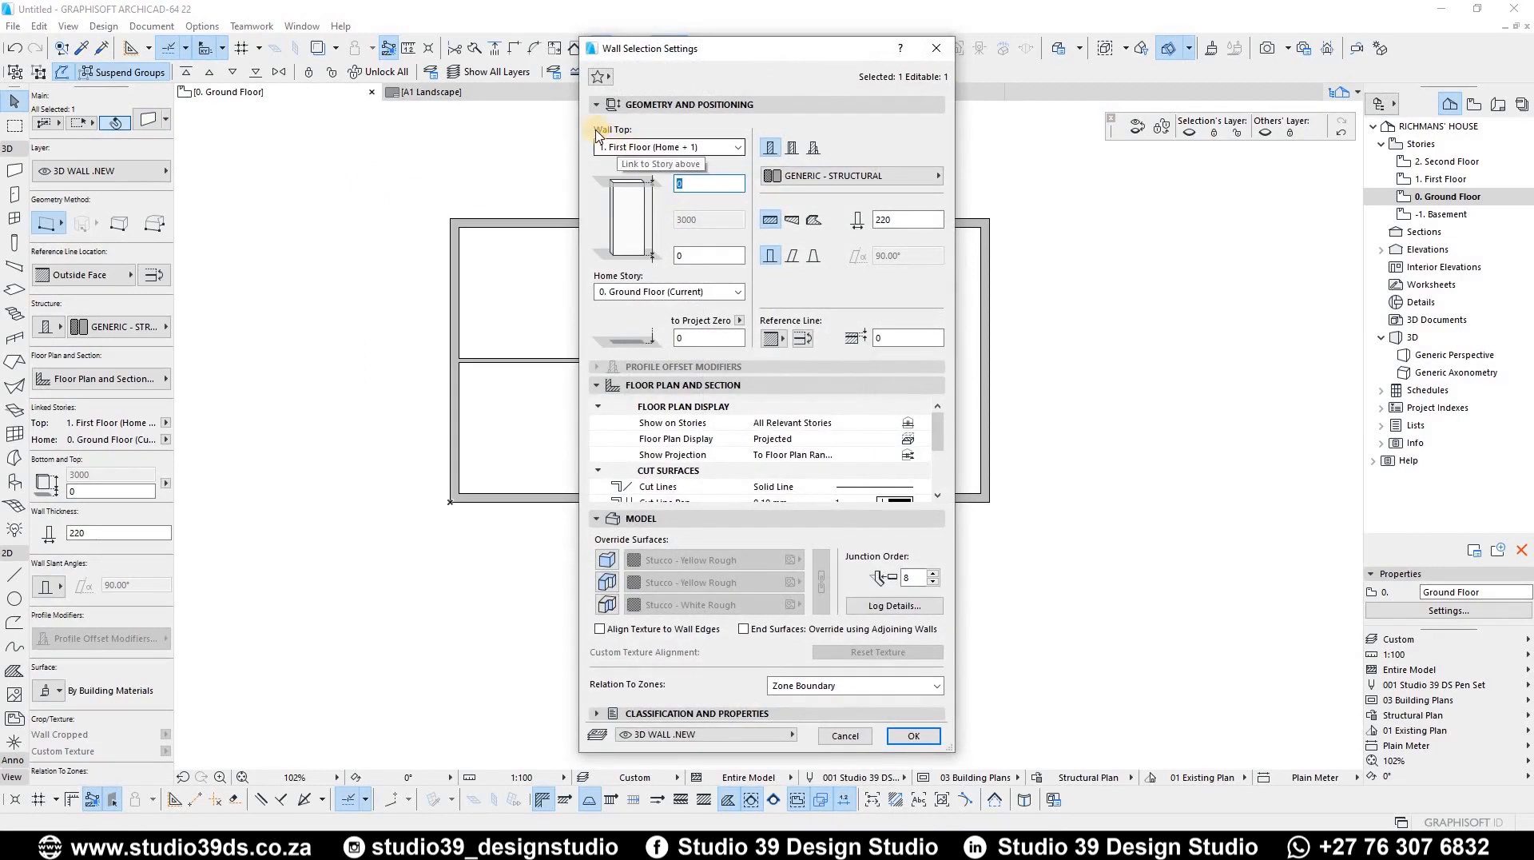
left_click(739, 147)
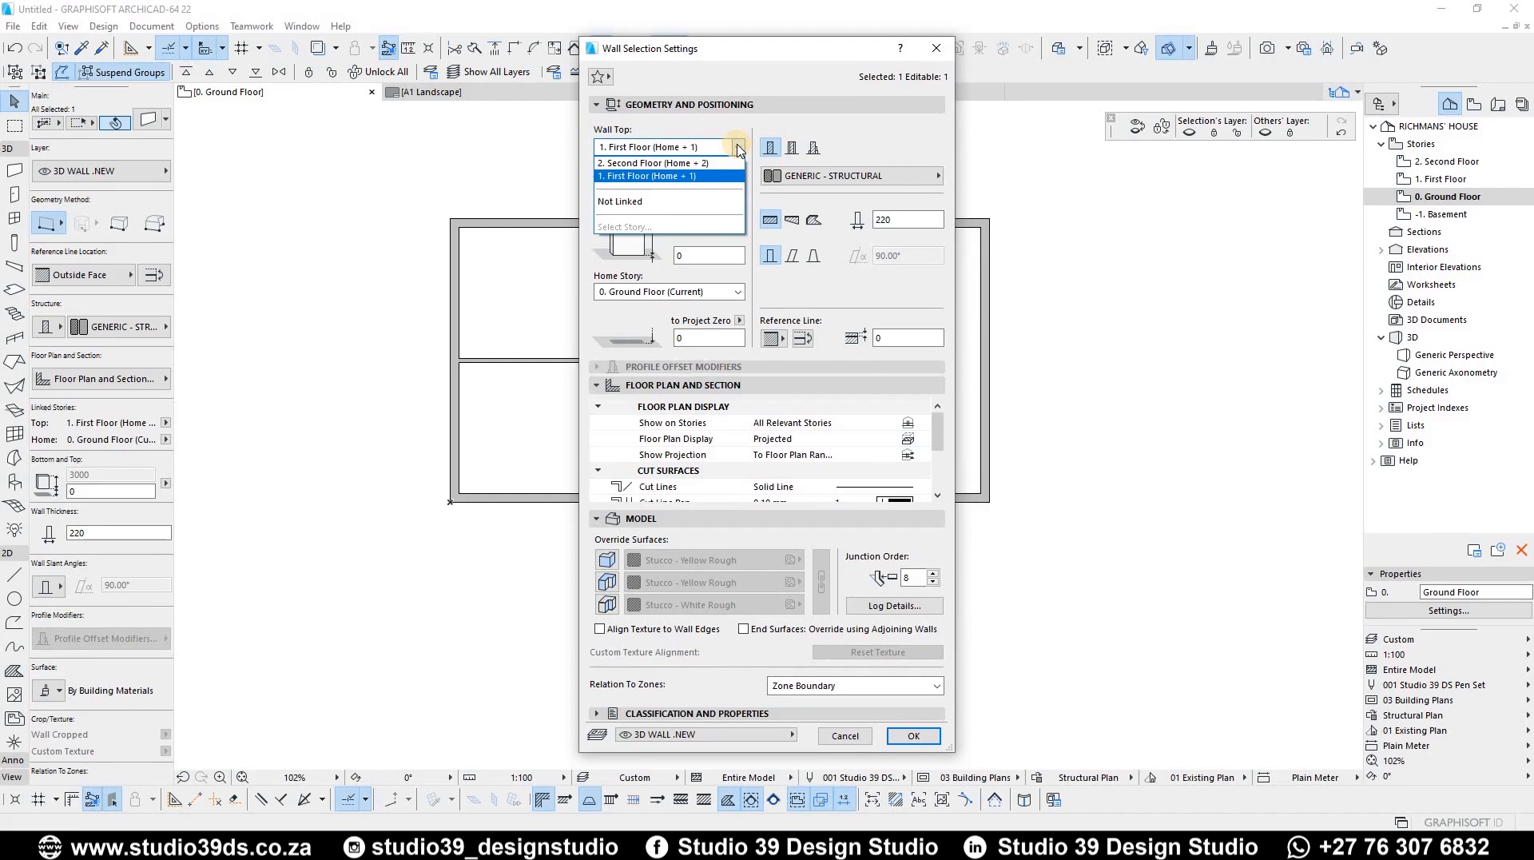
left_click(737, 147)
key("Escape")
key("Escape")
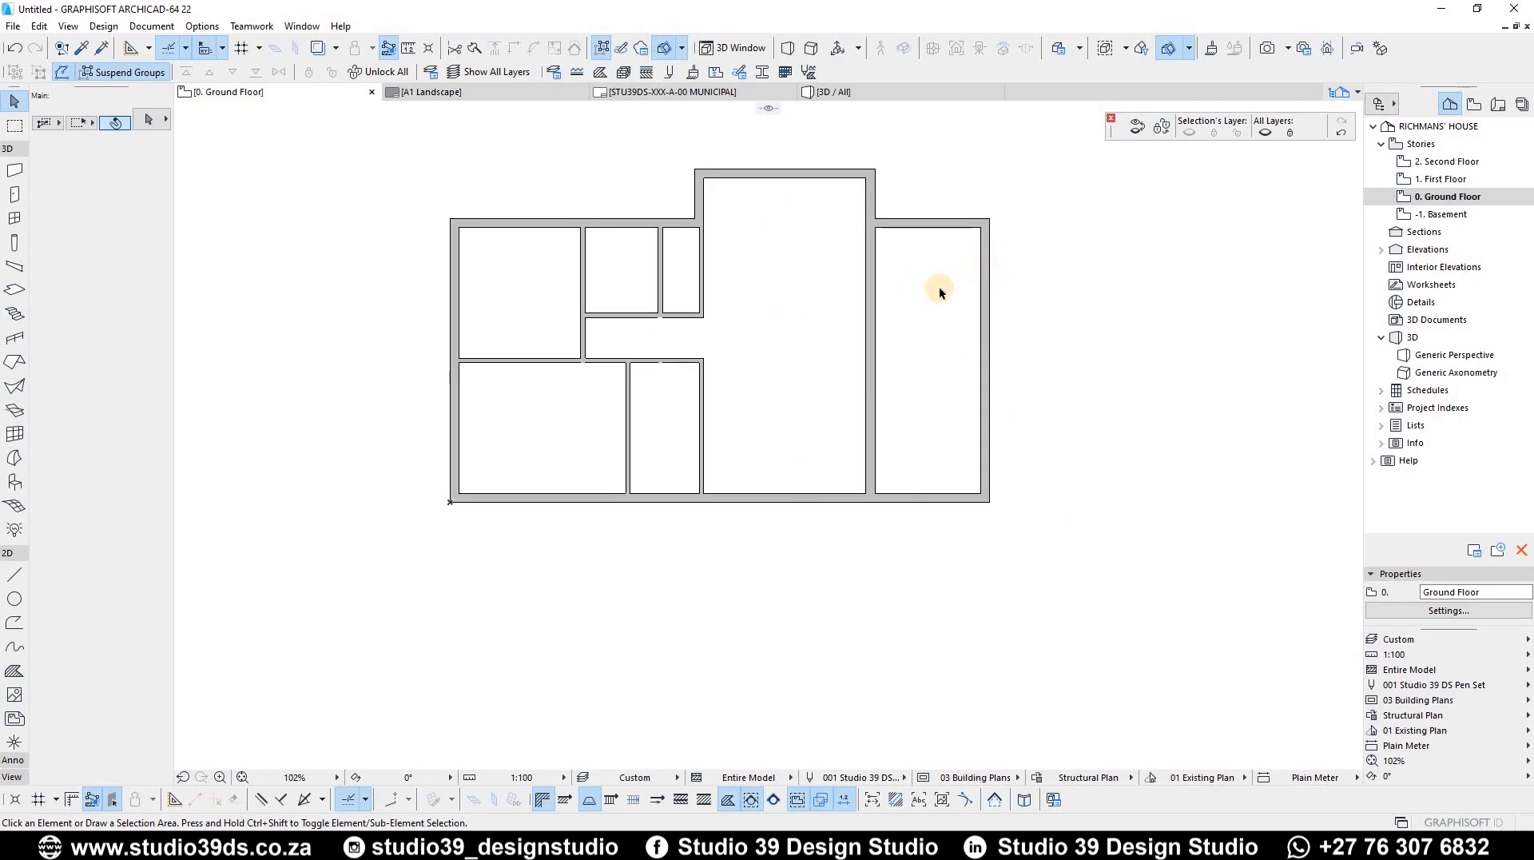
Set the door width to 810 and place a door in the right wall of the central room's upper projection, opening outward
mouse_move(866, 286)
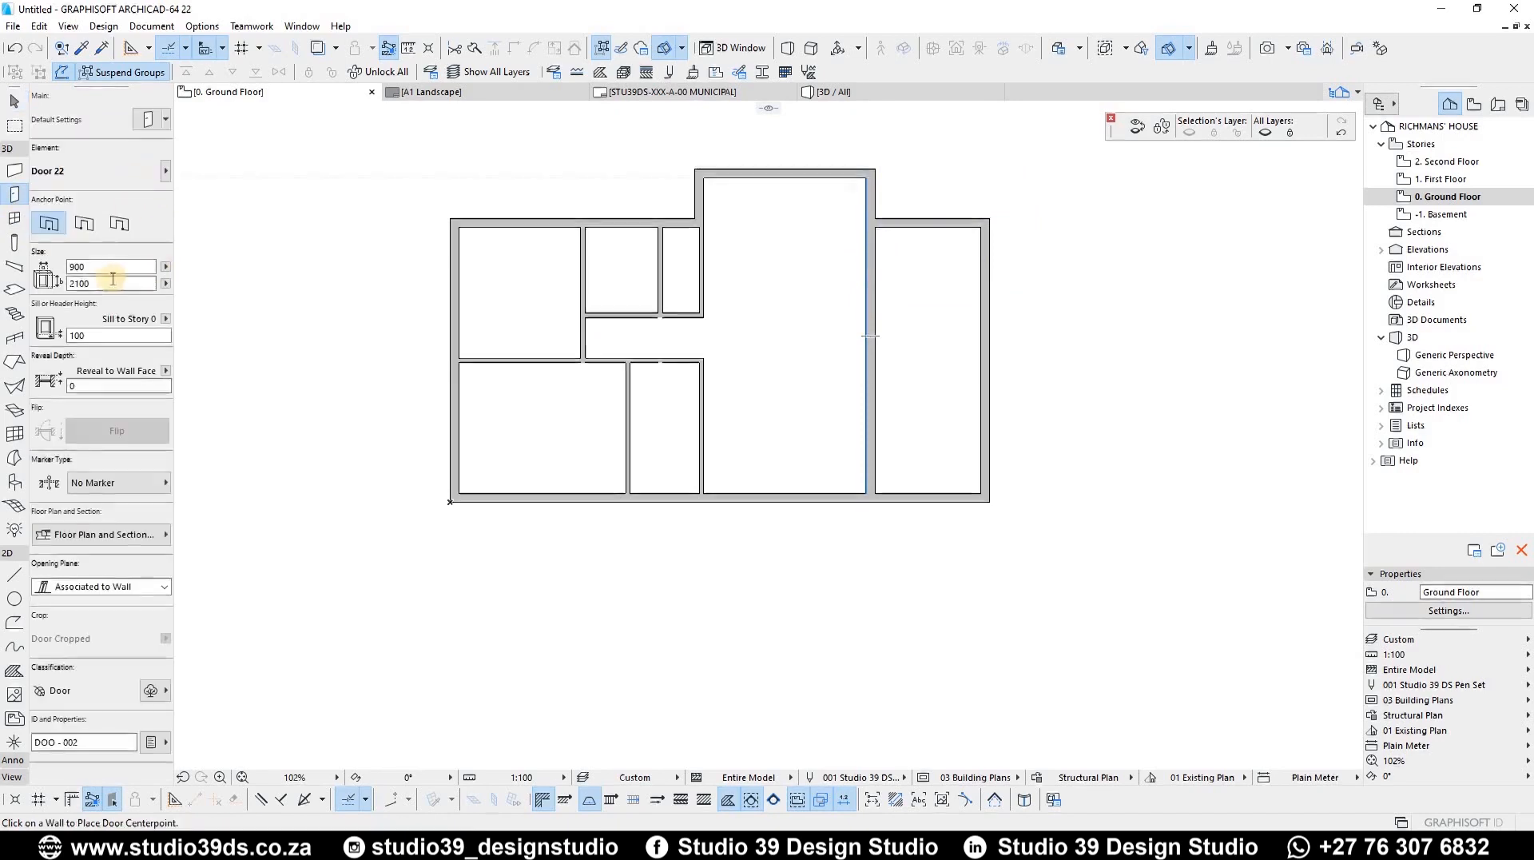
left_click_drag(103, 266, 5, 243)
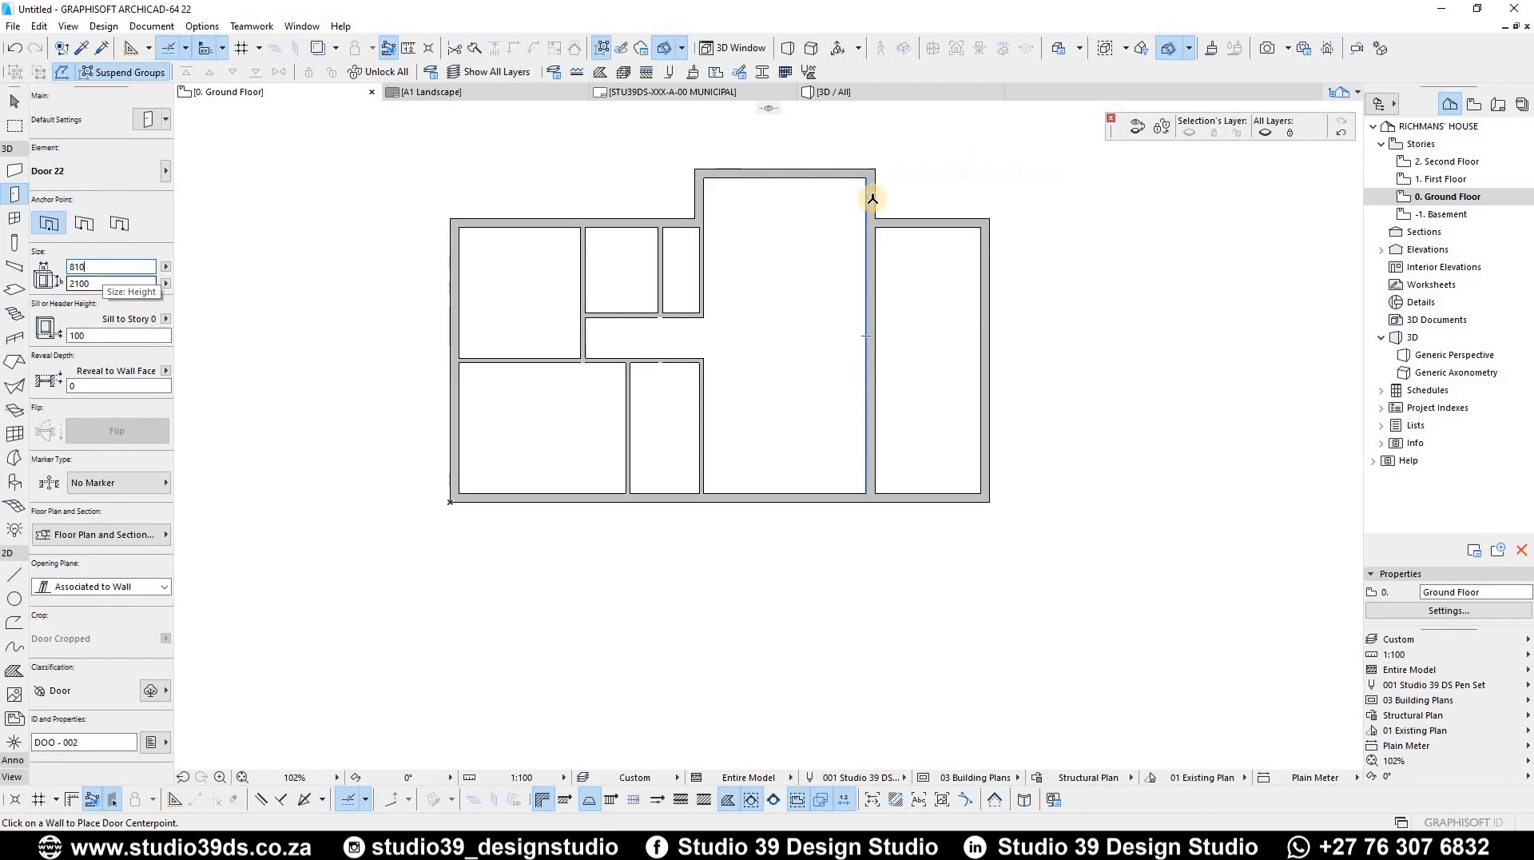
scroll(871, 196, "up", 4)
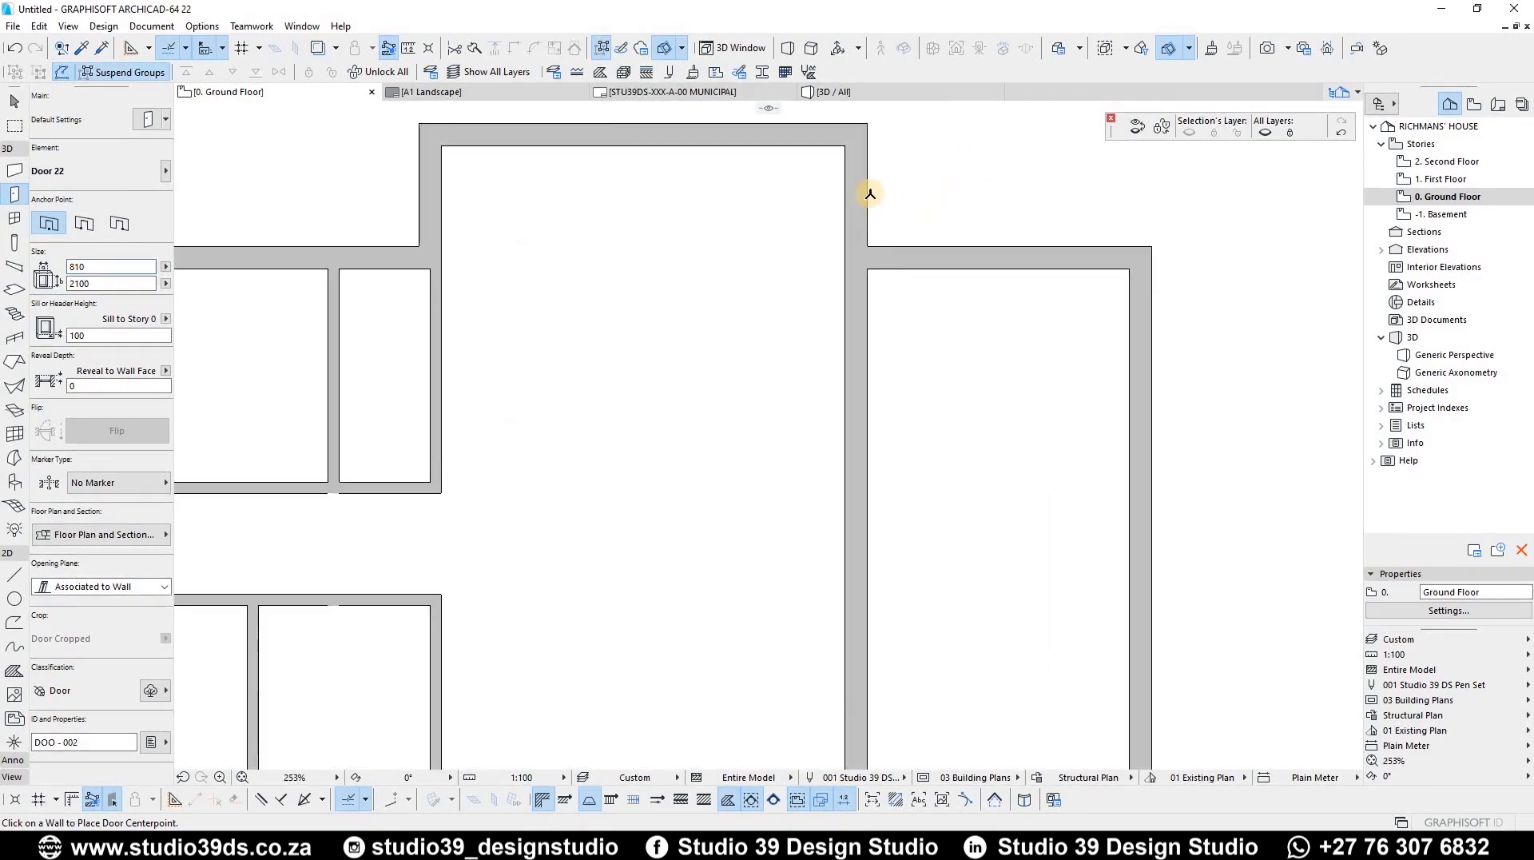
scroll(887, 196, "up", 3)
scroll(787, 272, "down", 2)
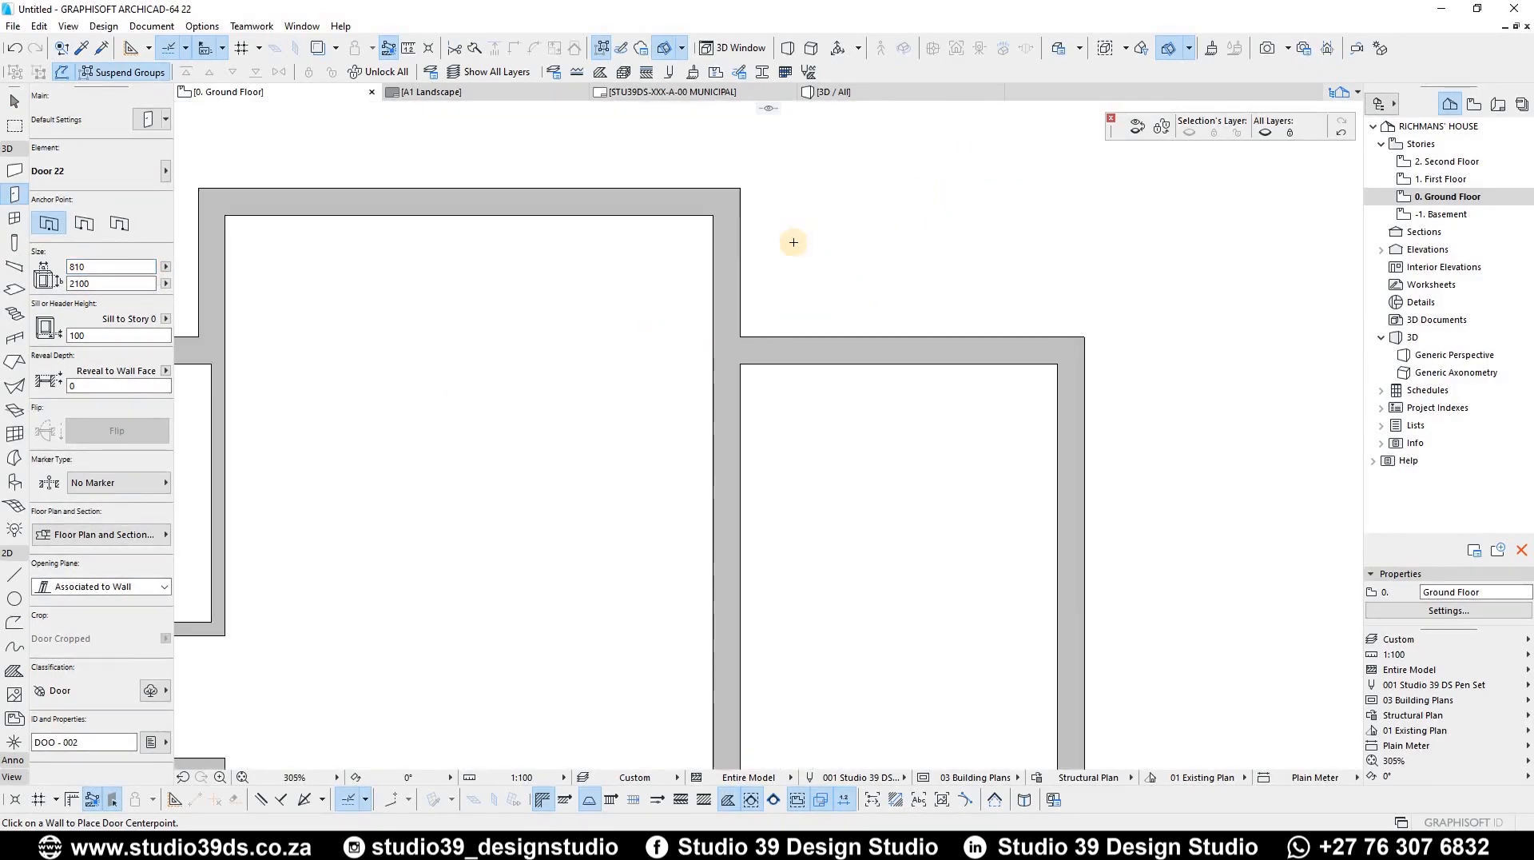
left_click(743, 271)
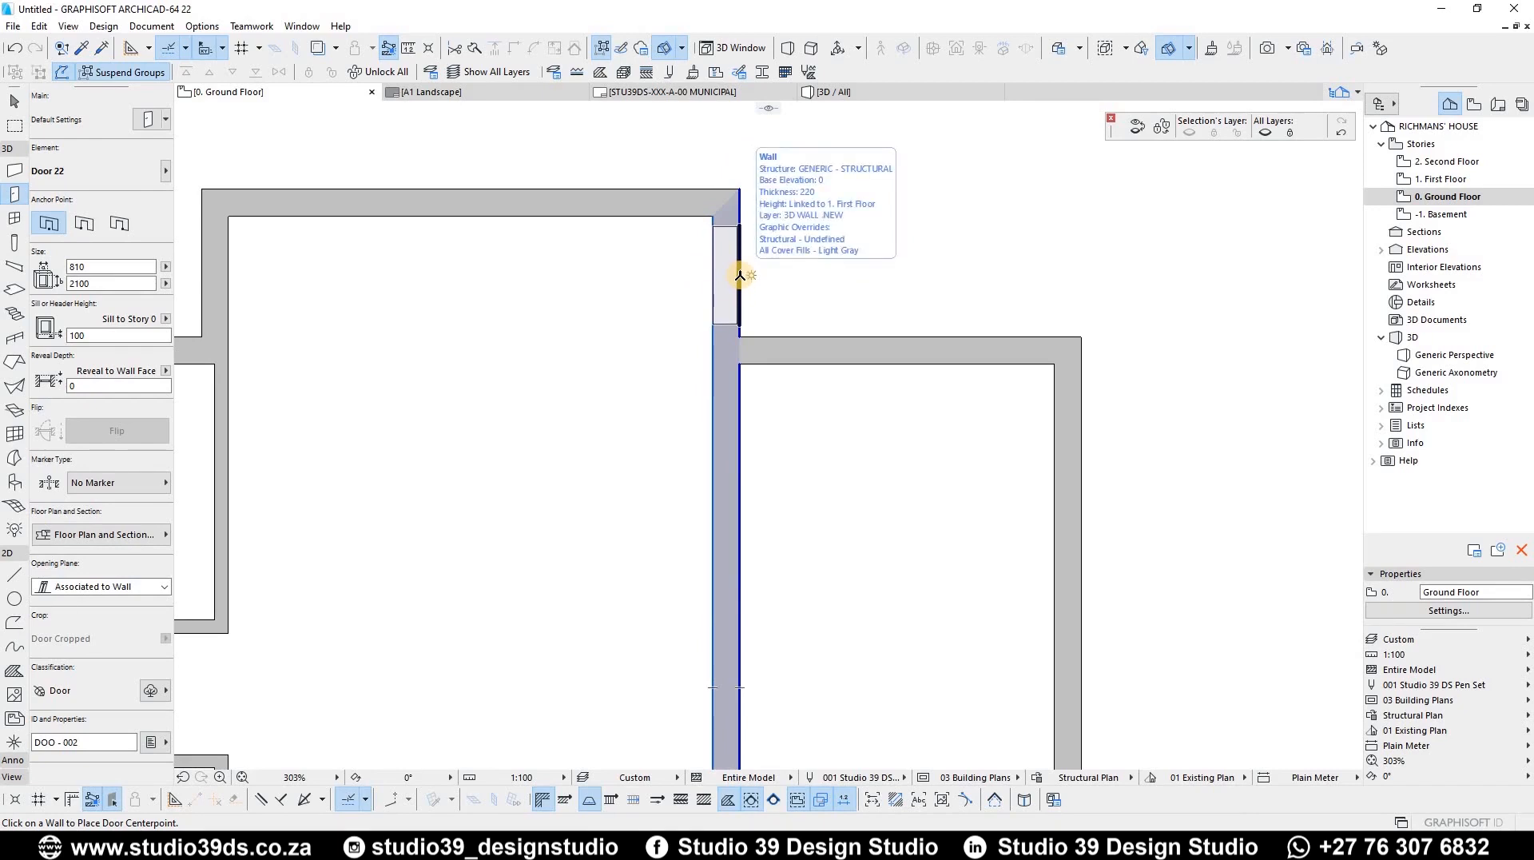
left_click(717, 276)
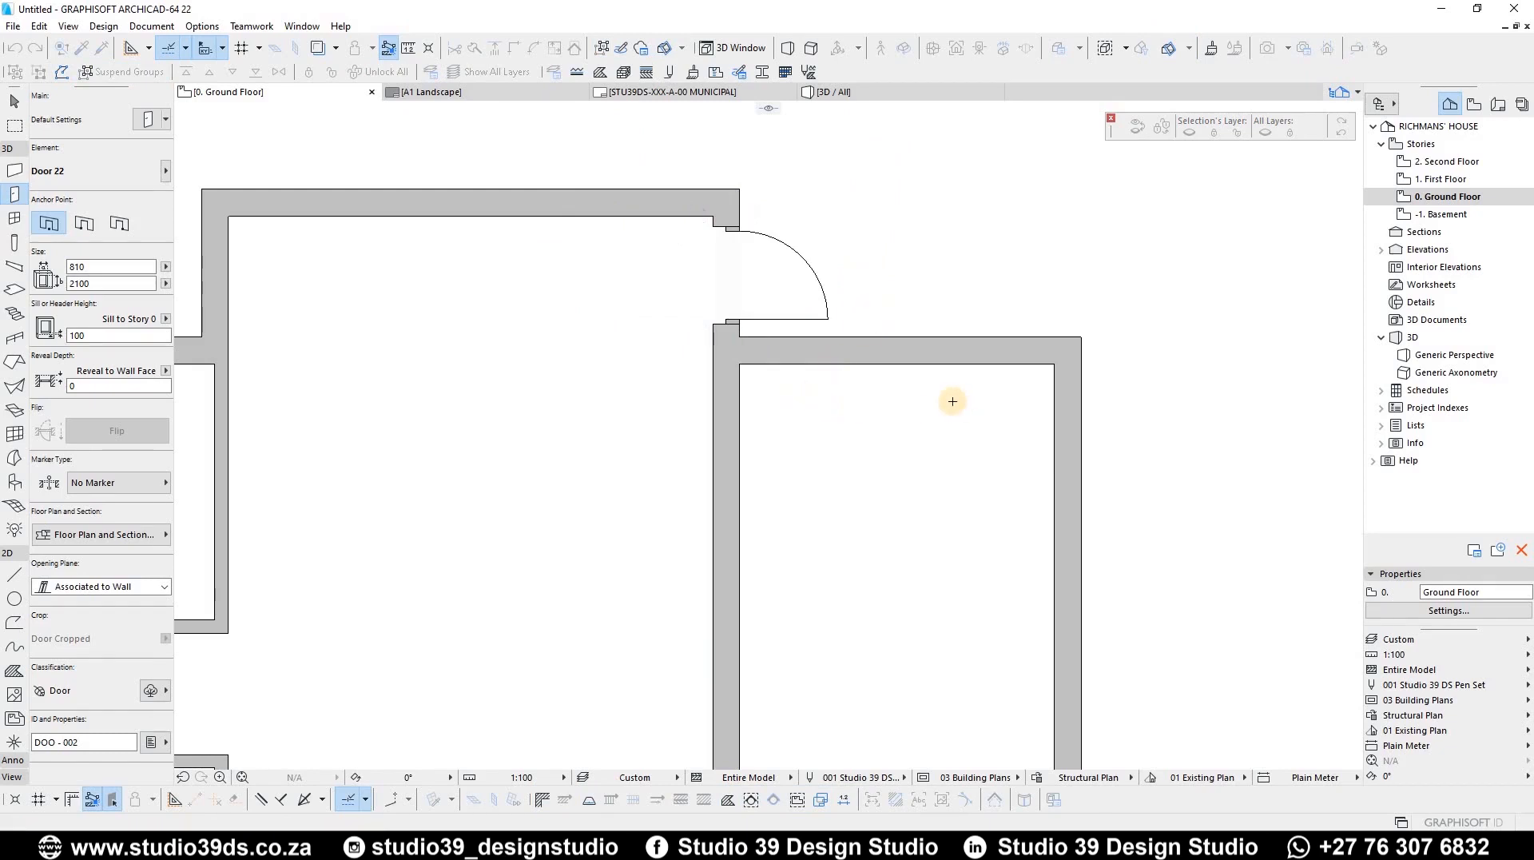
Flip the new door to open into the central room, and mirror it about its centre to hinge at the upper jamb
left_click(833, 329)
left_click(828, 319)
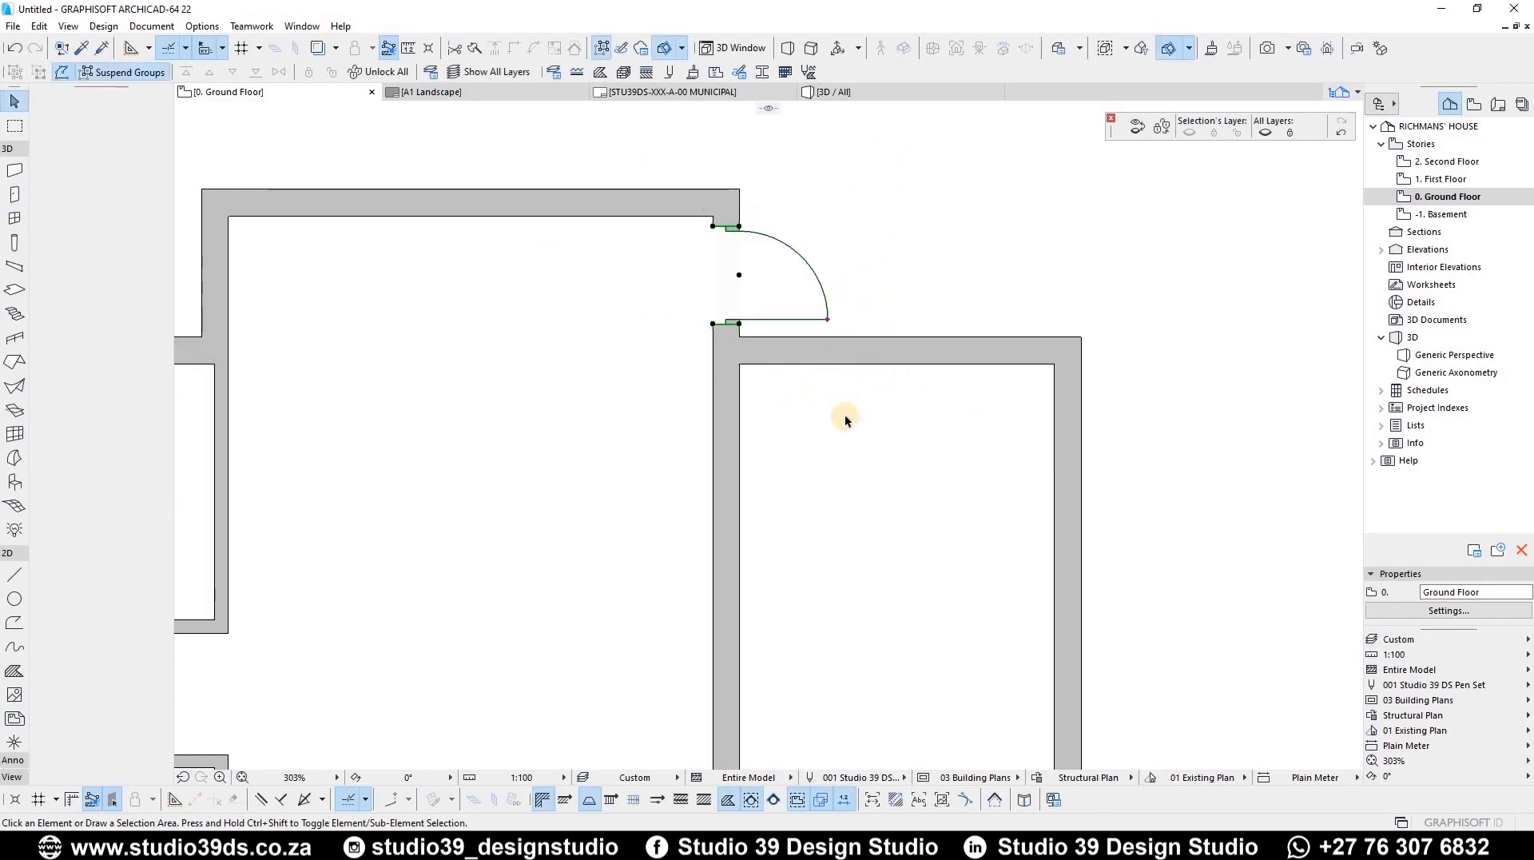
key("f")
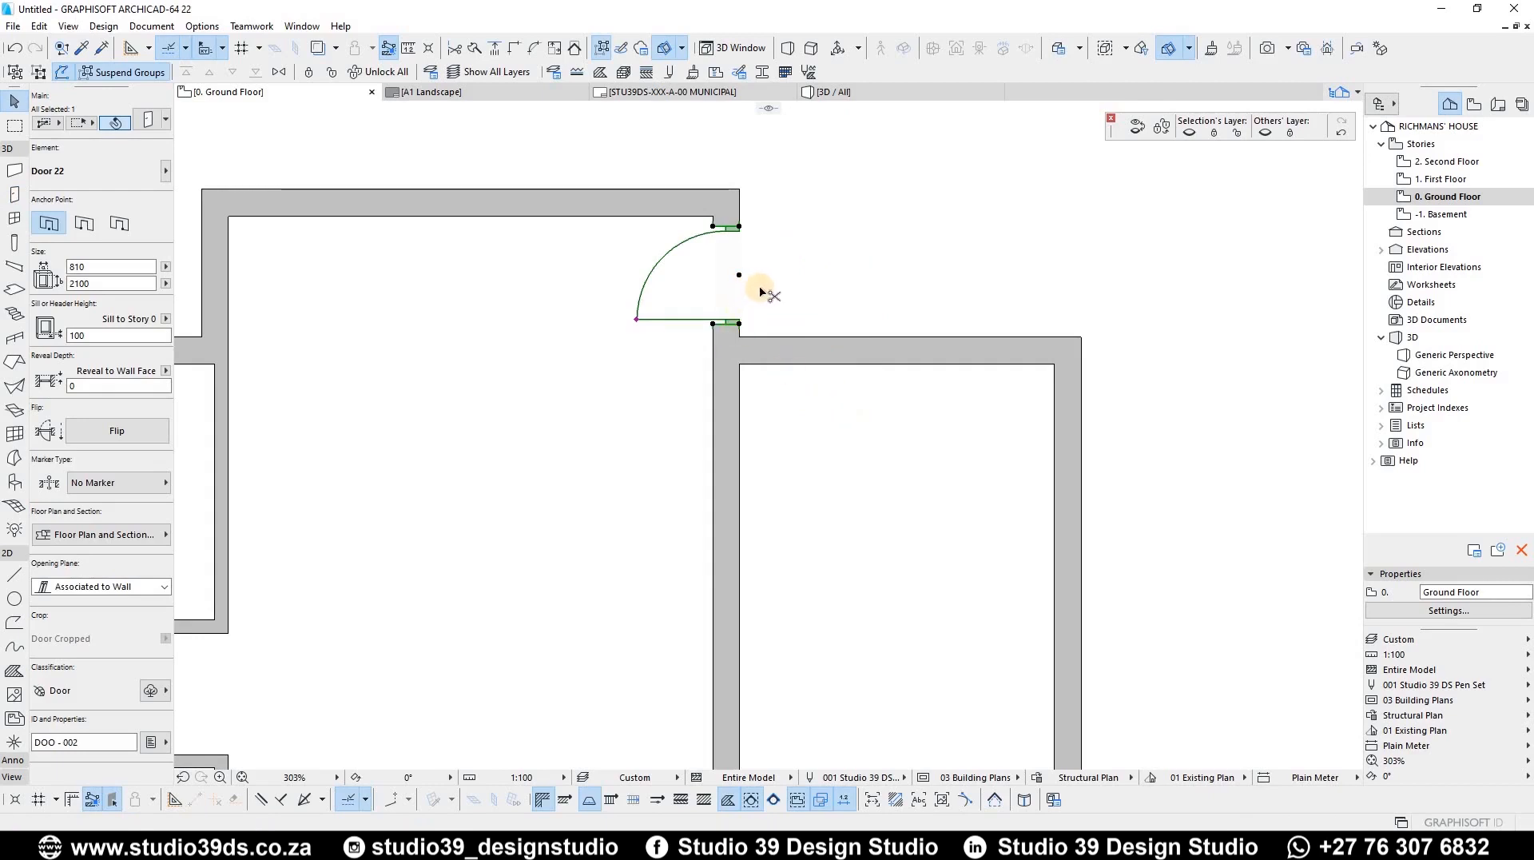
key("ctrl+m")
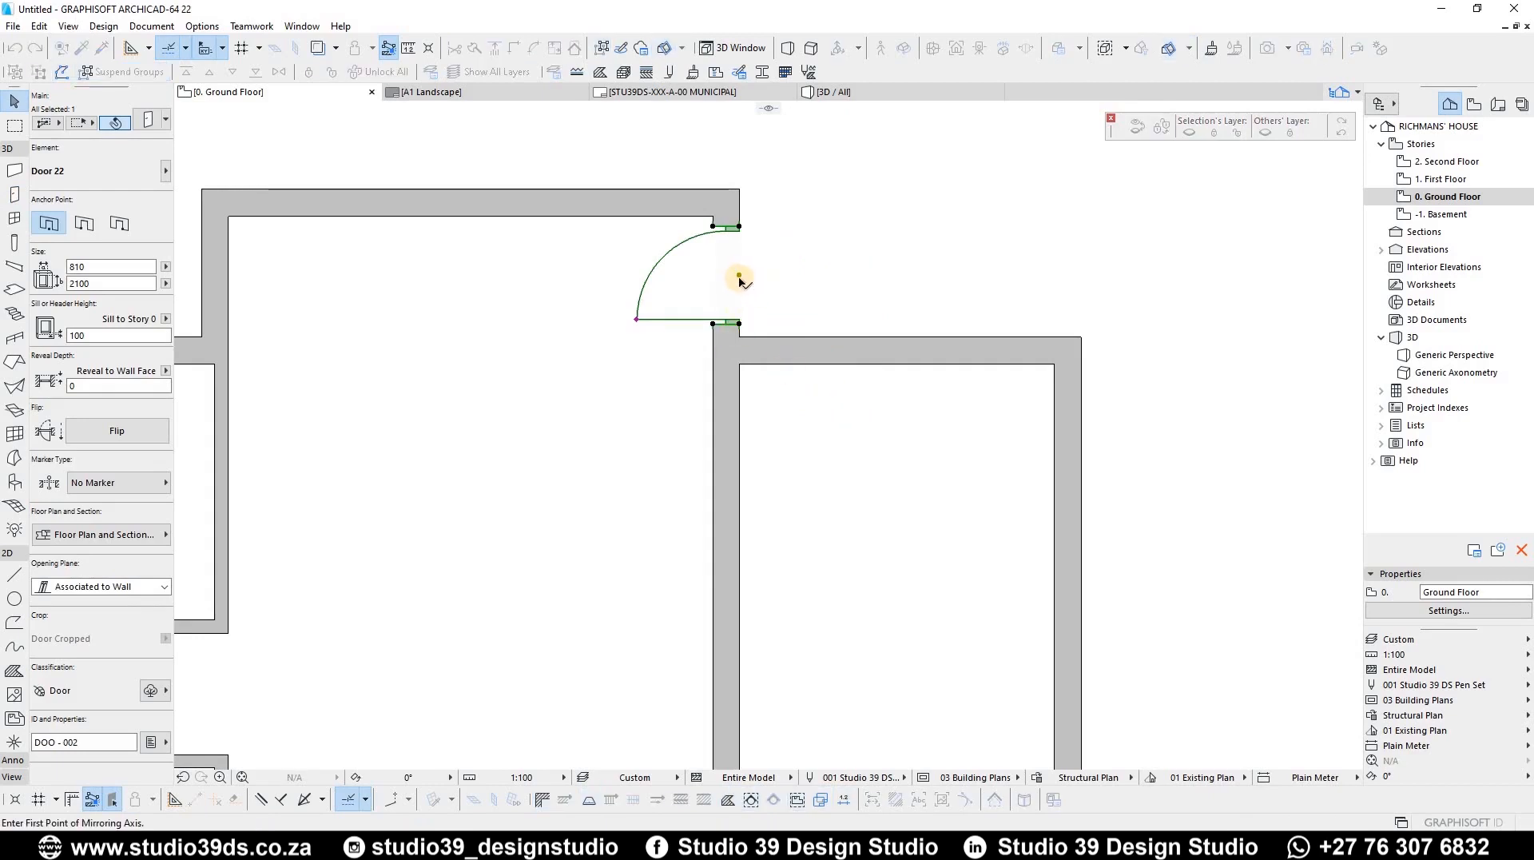
left_click(739, 275)
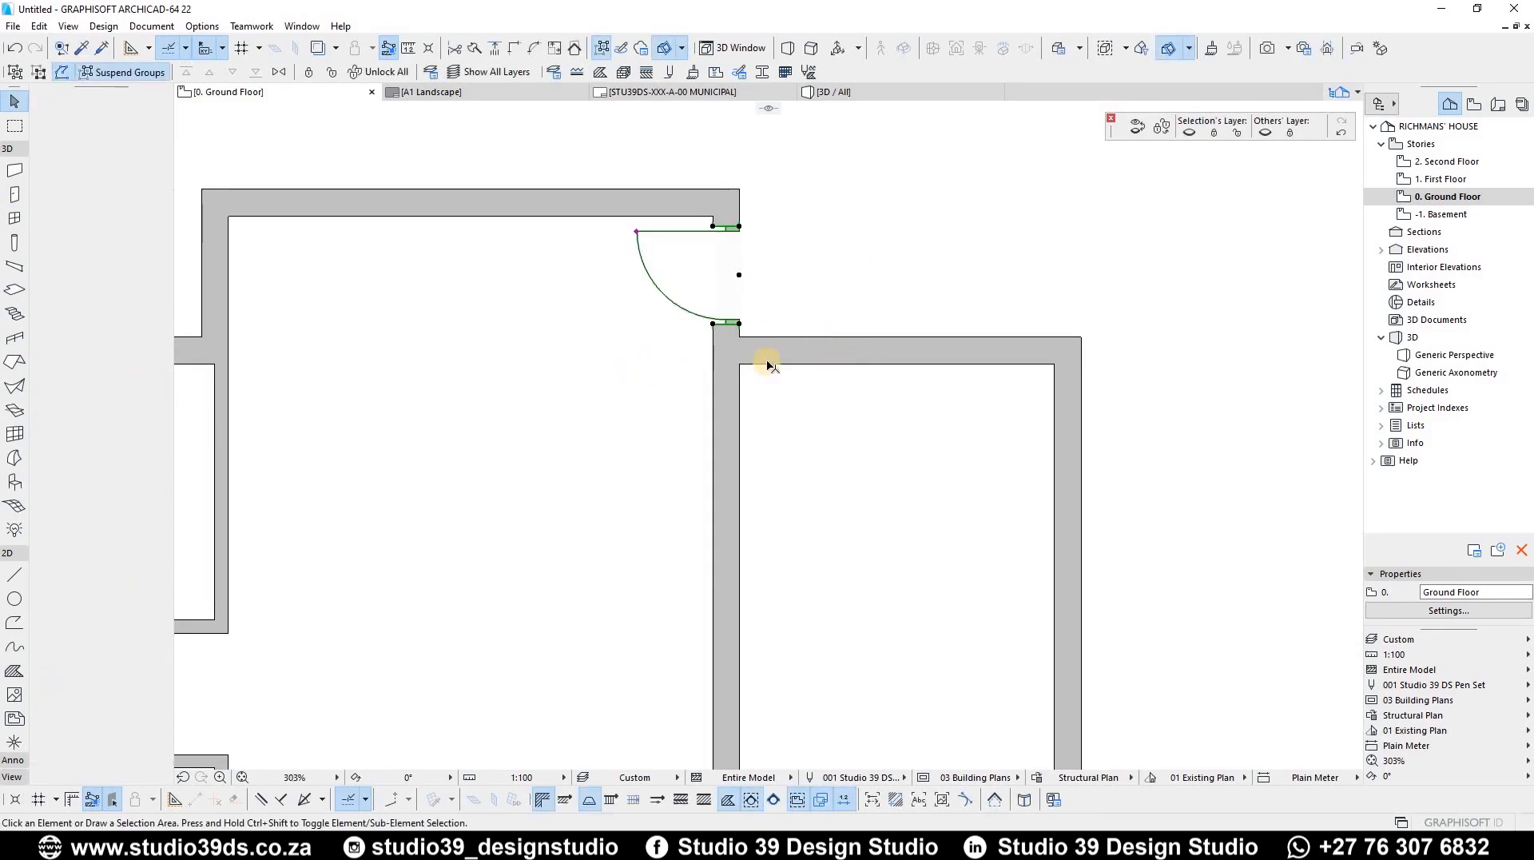
Set the central room door's sill height to 0 and pick up its settings for new doors
scroll(719, 363, "down", 5)
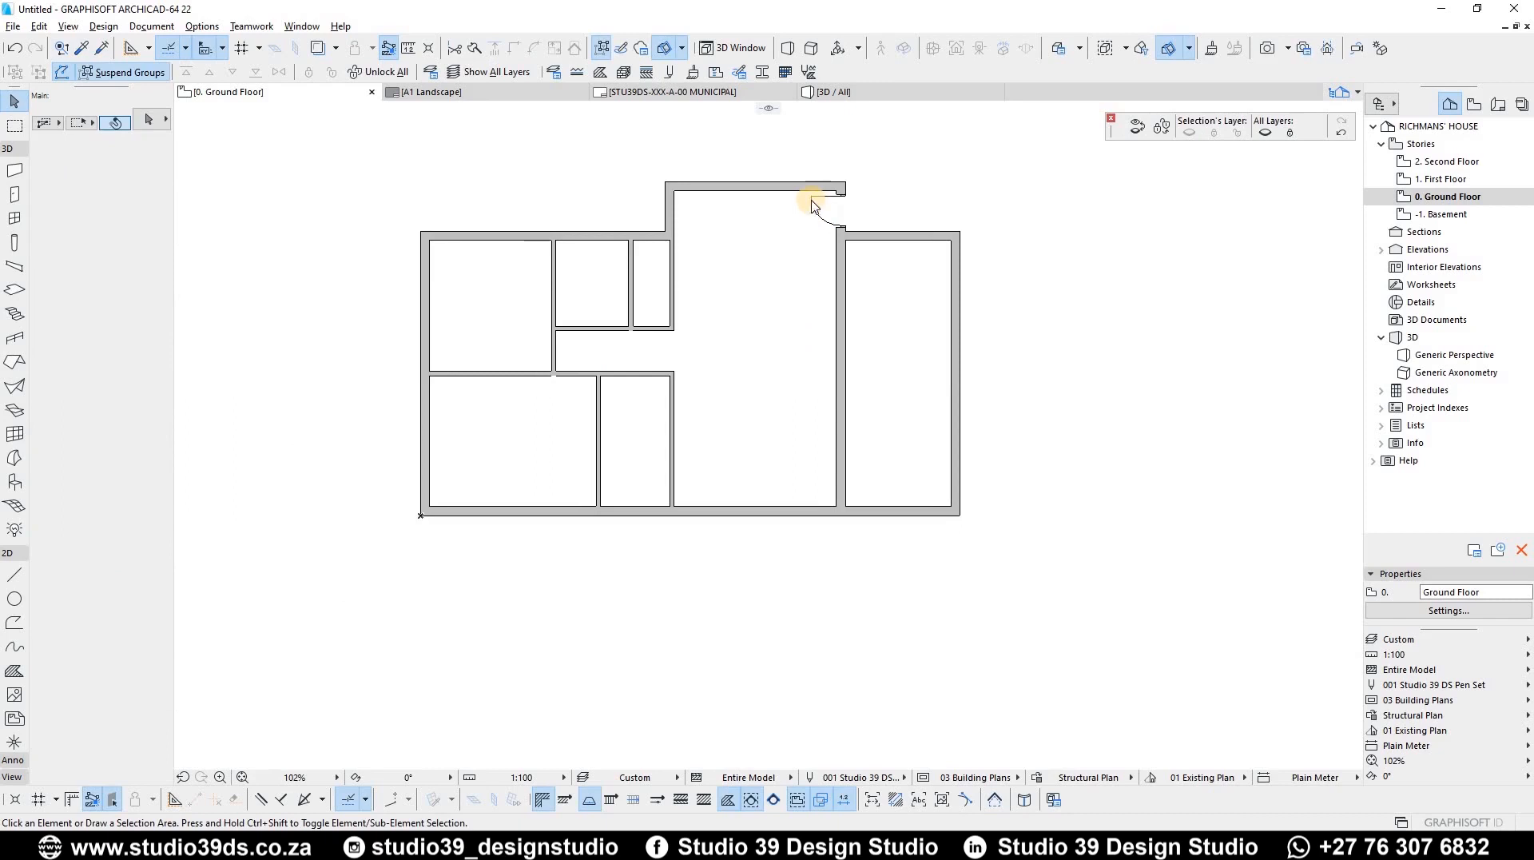
left_click(812, 196)
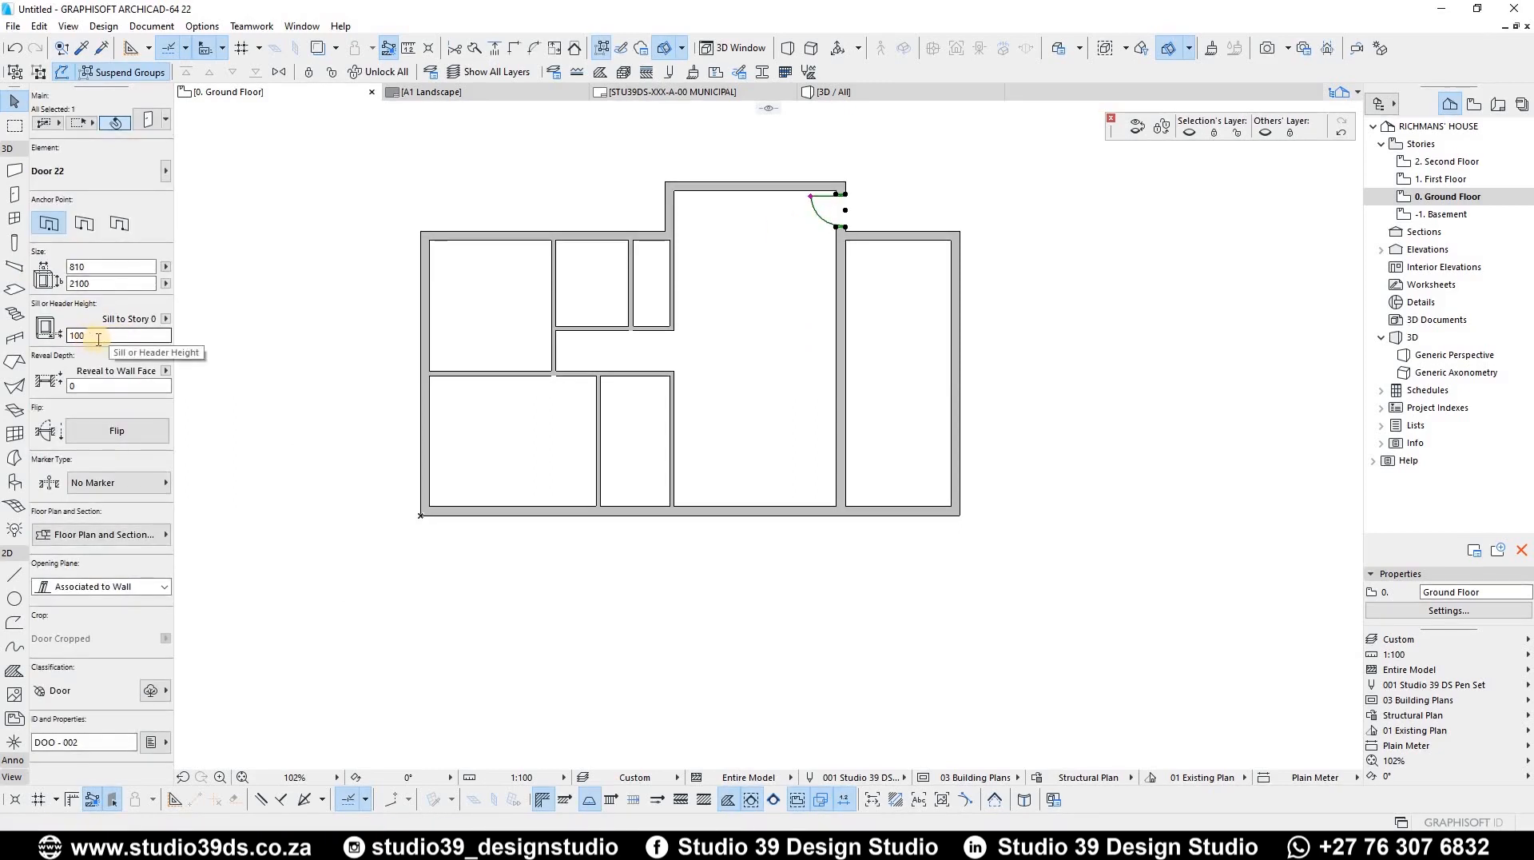
left_click(98, 336)
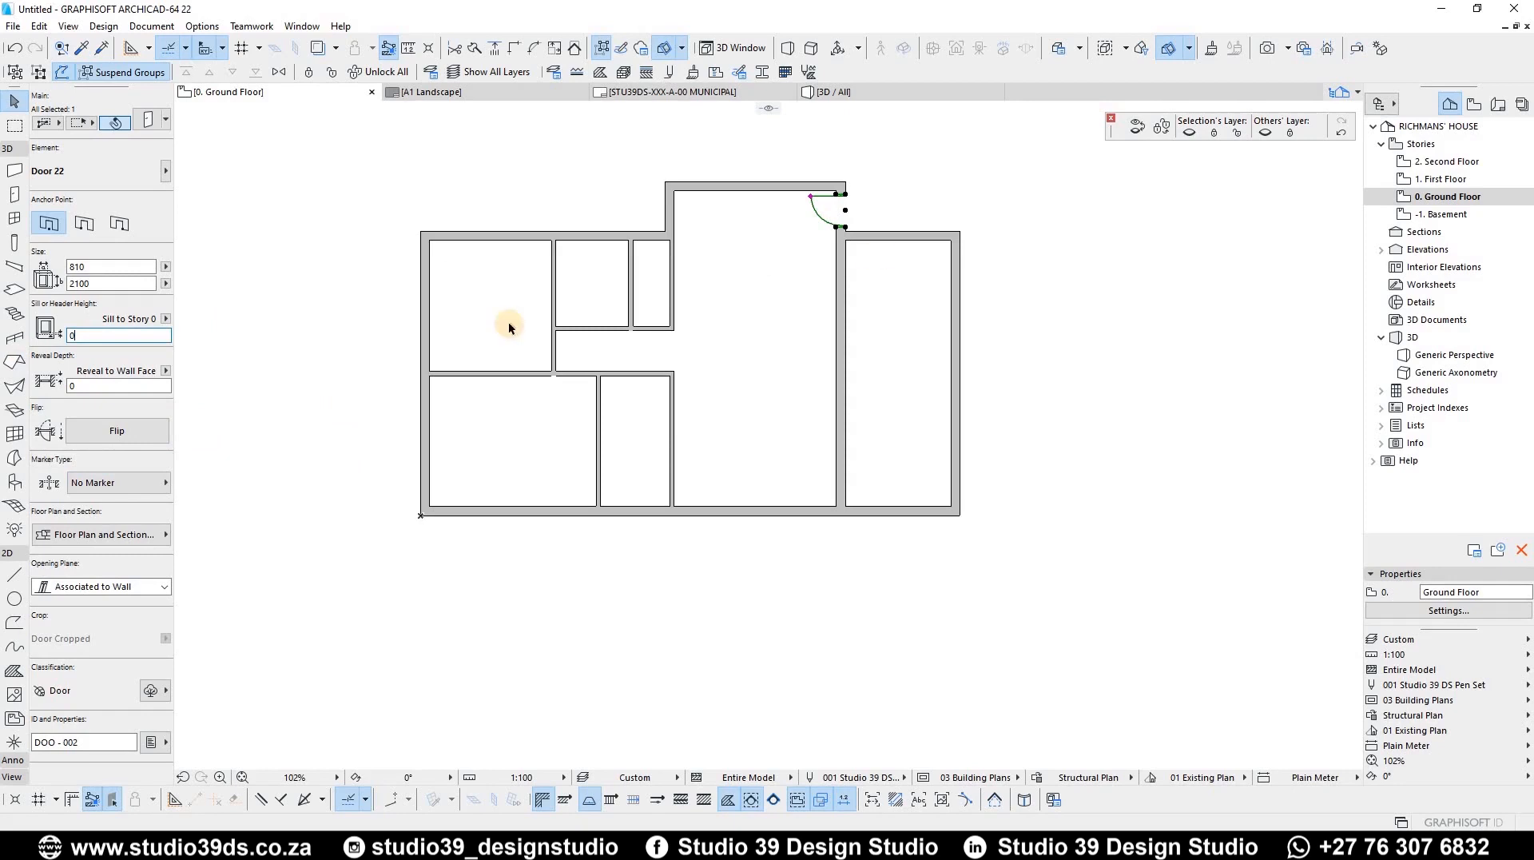
left_click(848, 211)
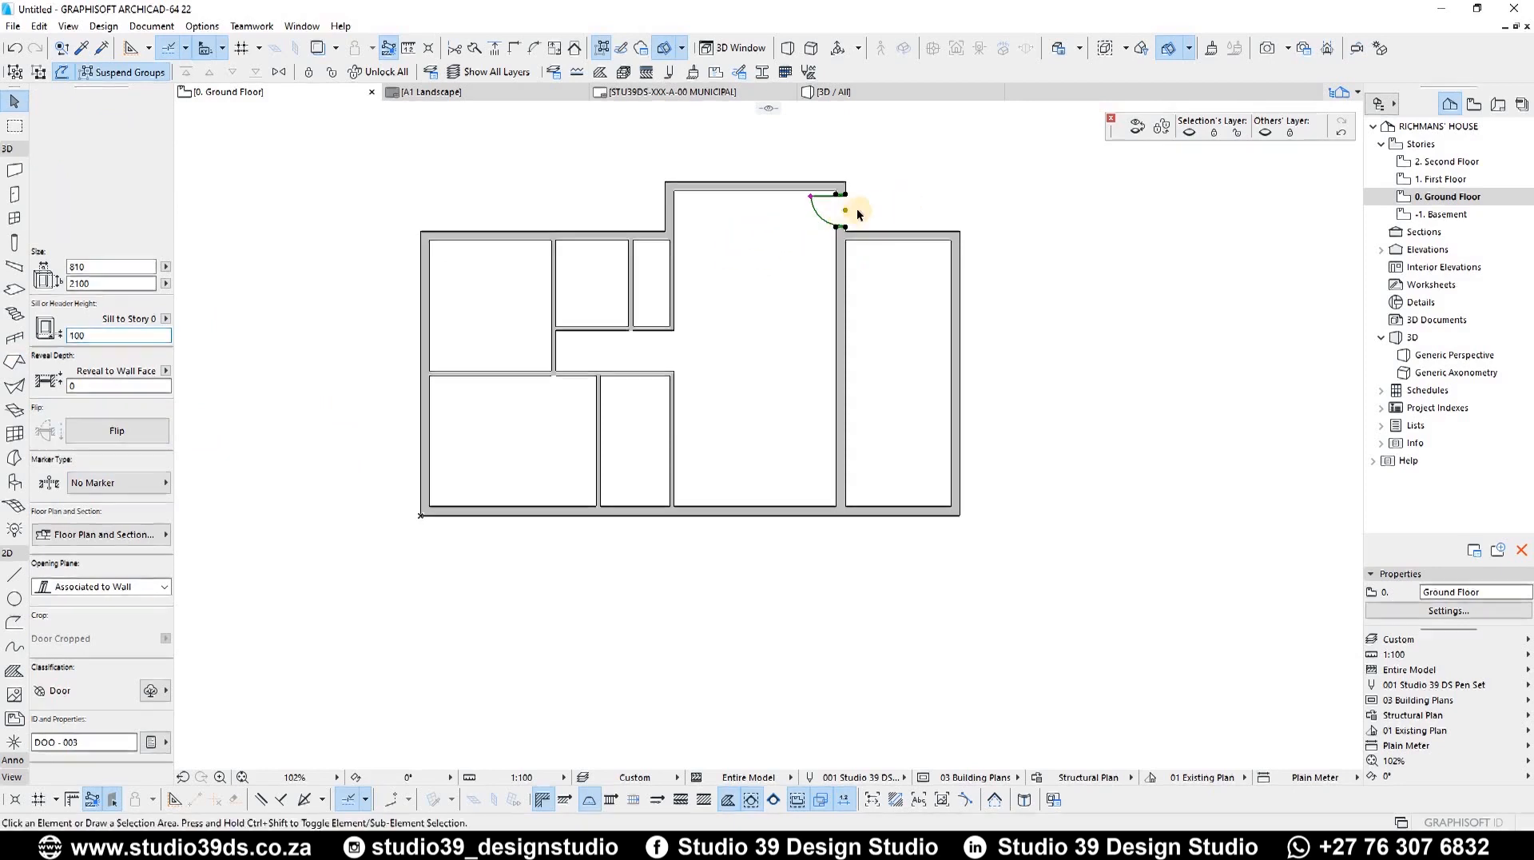
left_click(810, 198, "alt")
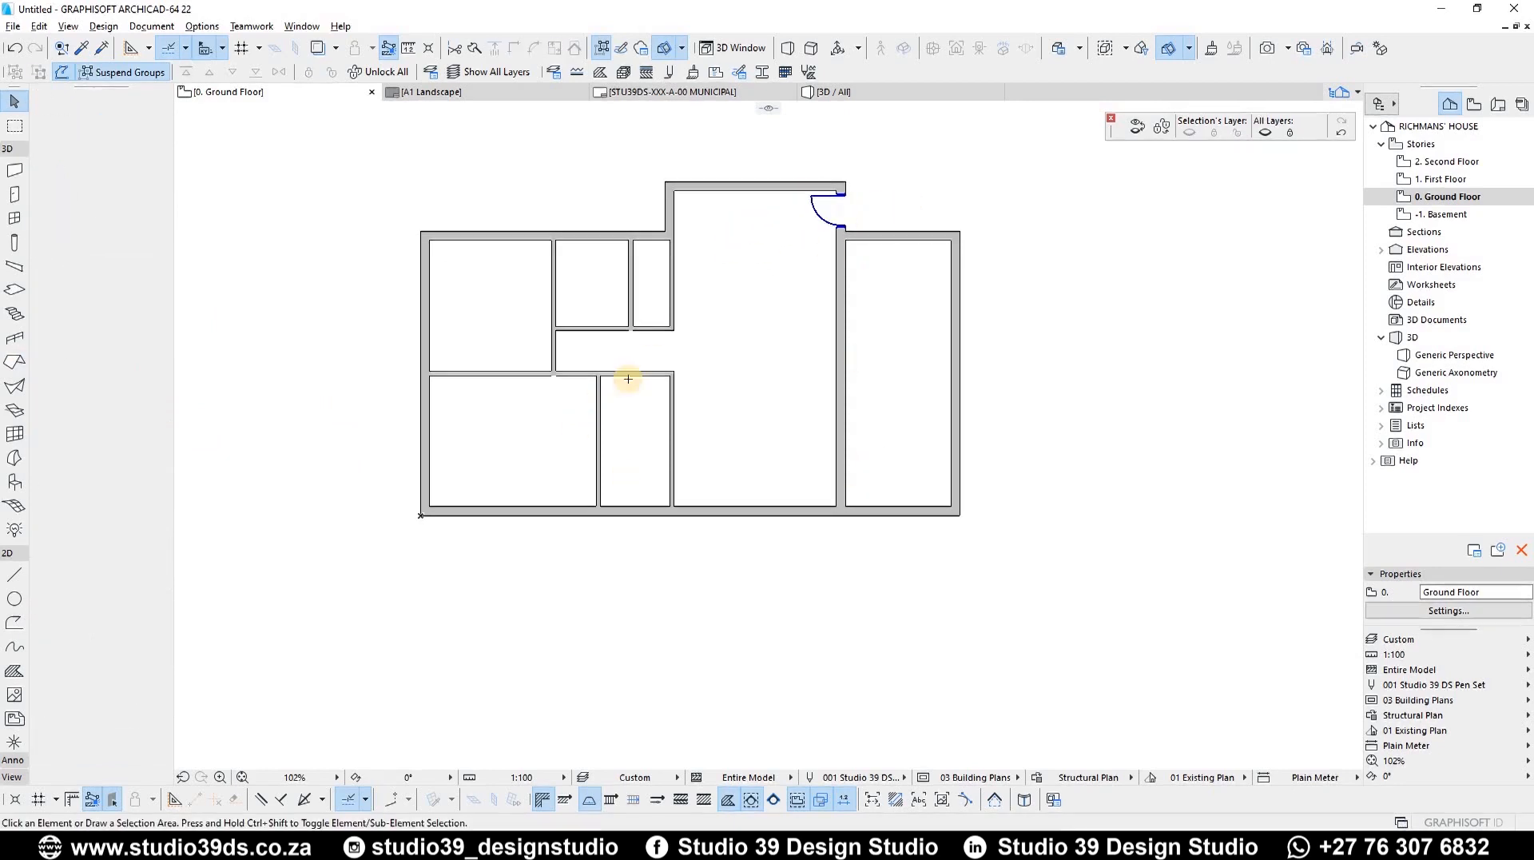
Place an 810 wide door in the upper passage partition, opening into the wider of the two small upper rooms
scroll(615, 316, "up", 4)
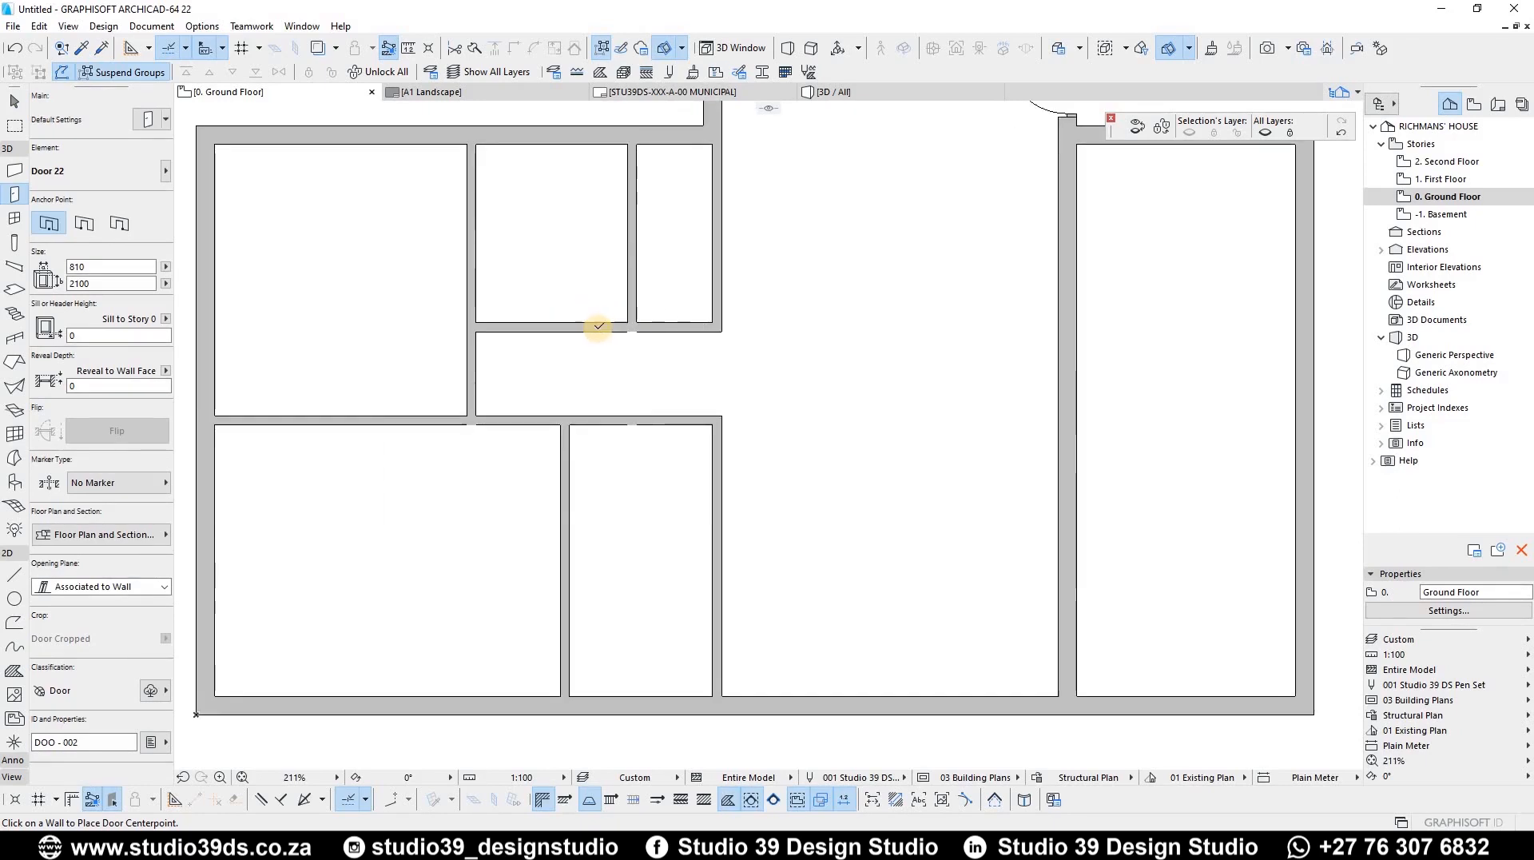
left_click(588, 325)
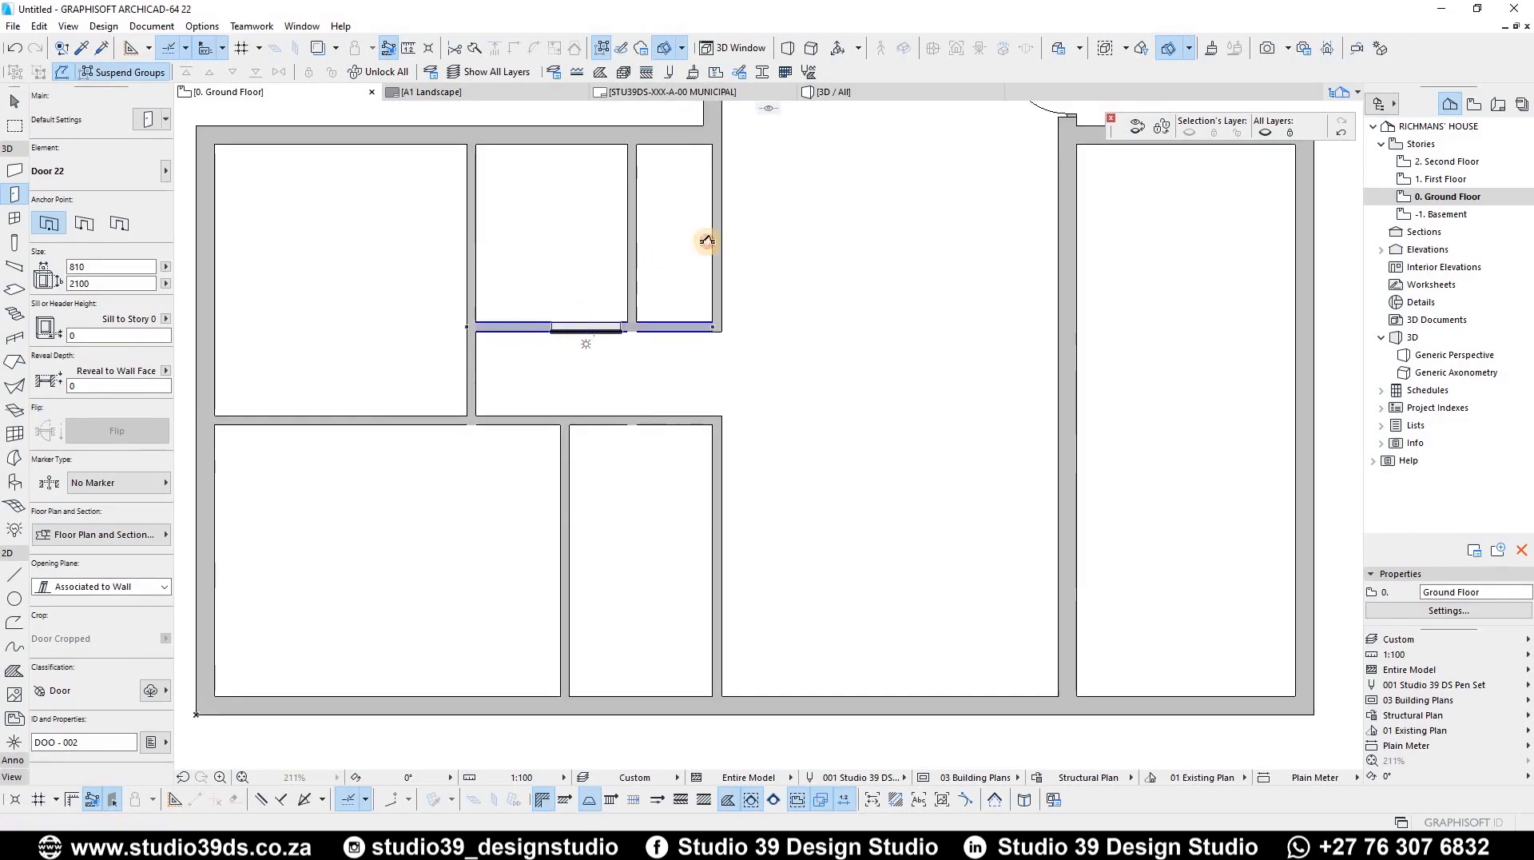
left_click(702, 240)
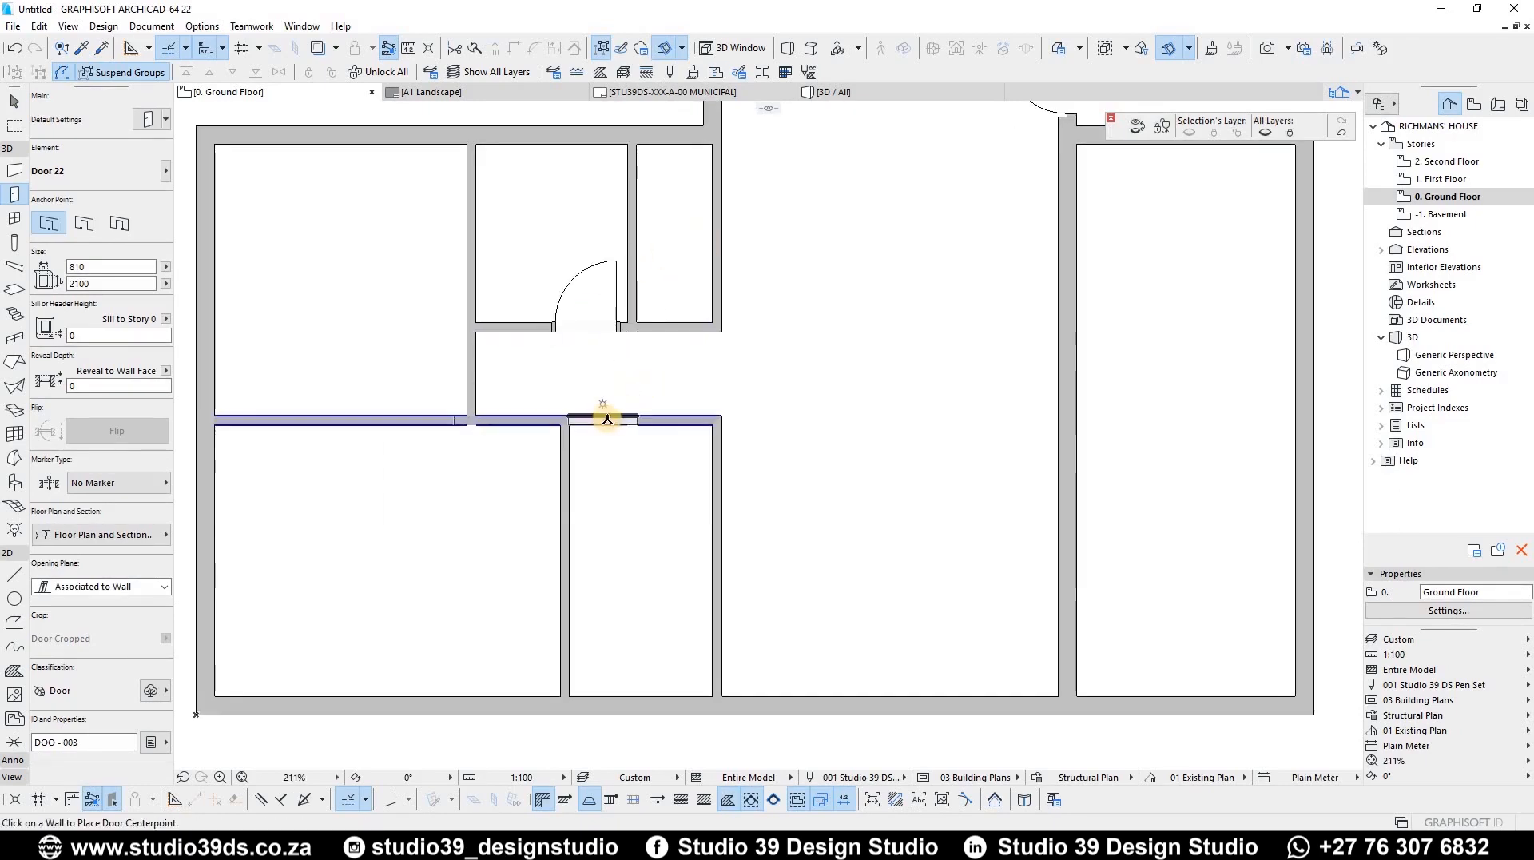
Place 810 wide doors from the passage into the two adjoining lower rooms and the large upper room at its end, opening into each room
left_click(668, 417)
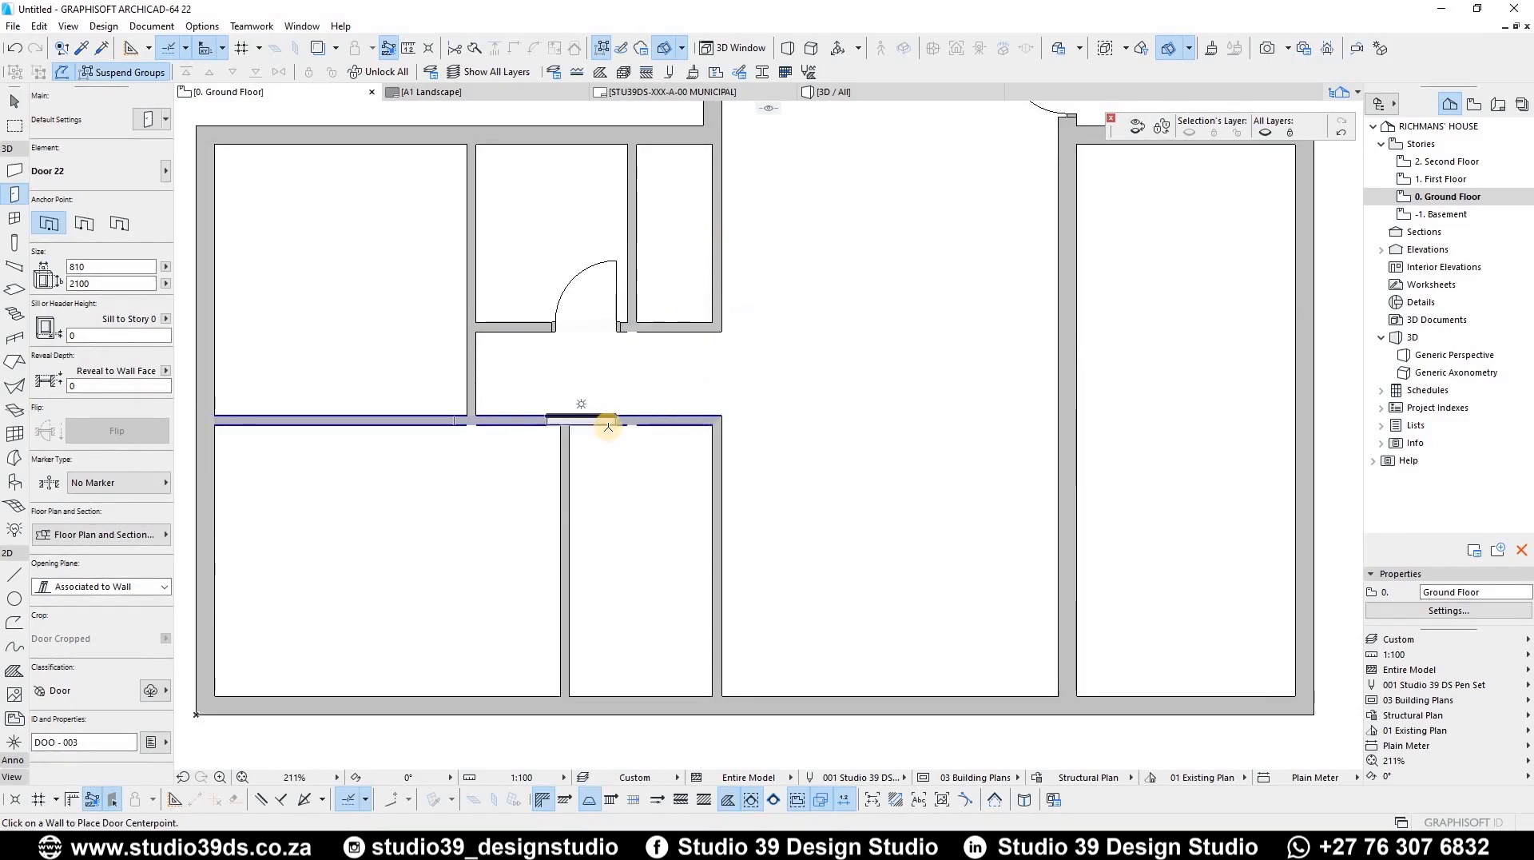
left_click(481, 533)
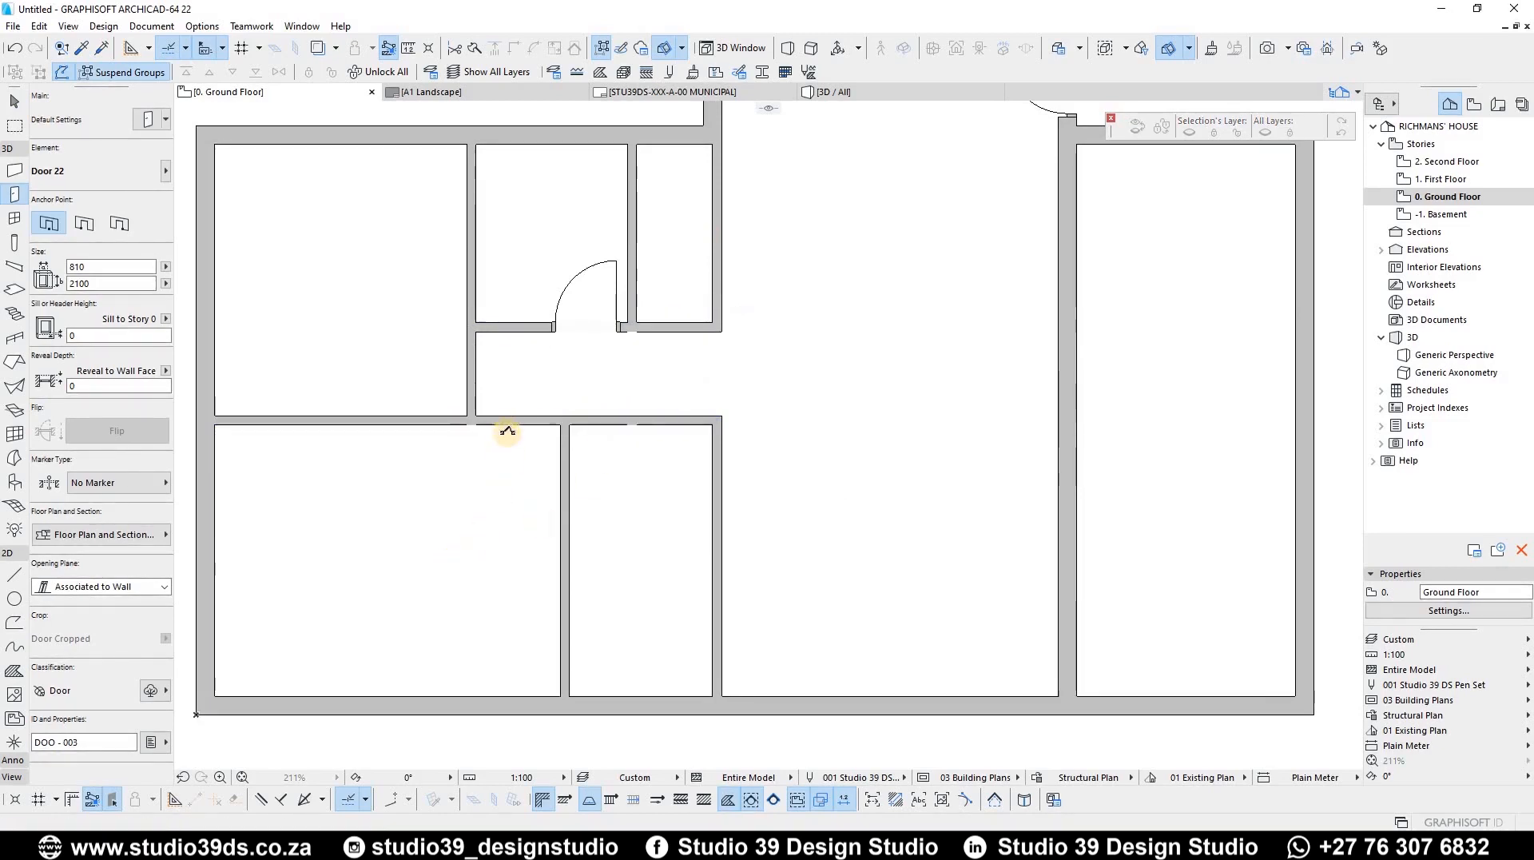
left_click(521, 419)
left_click(661, 543)
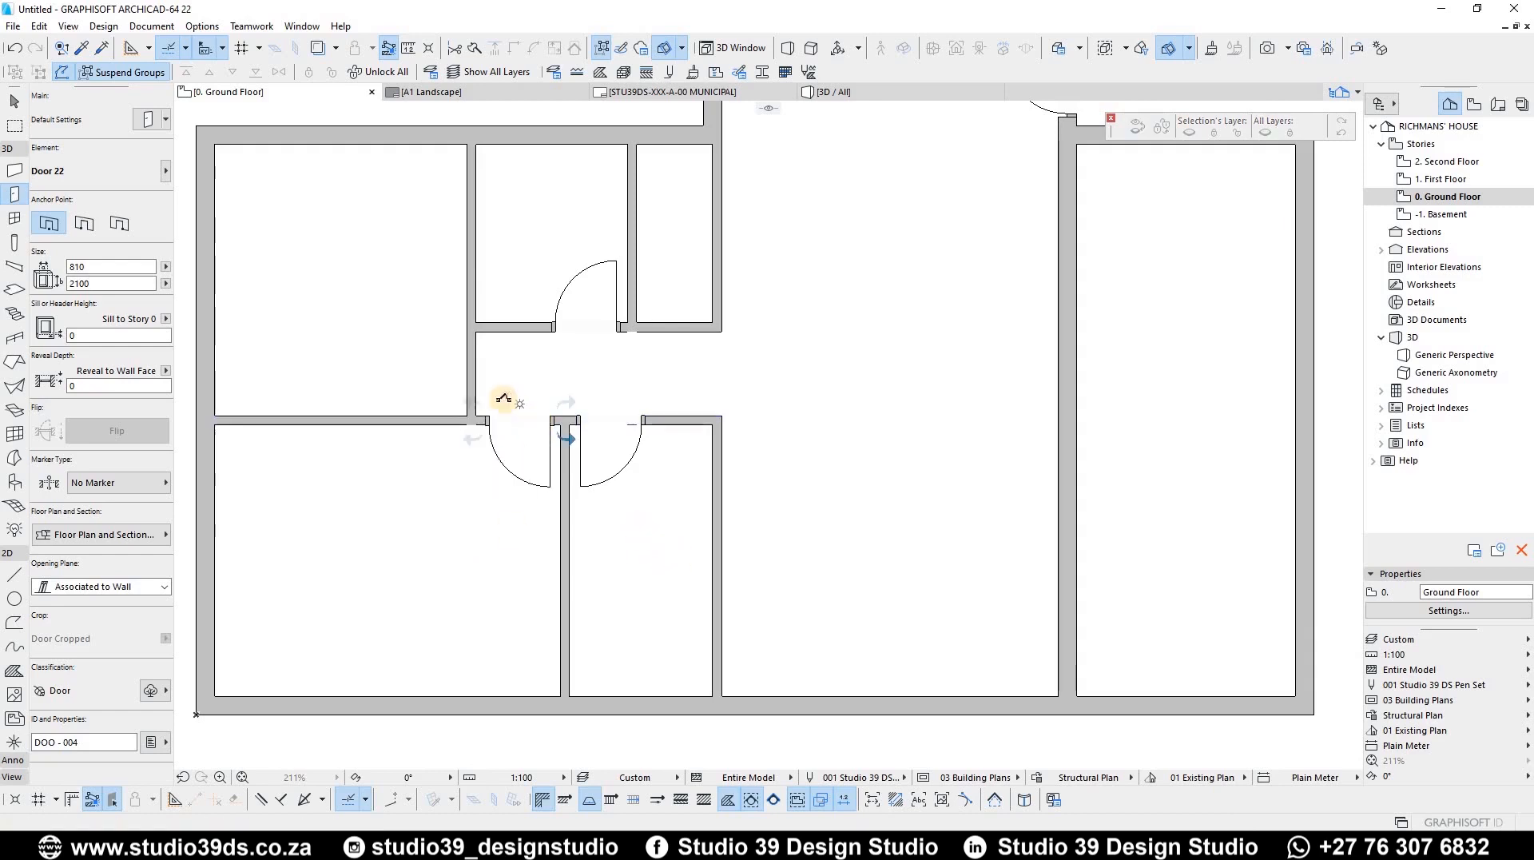
left_click(473, 368)
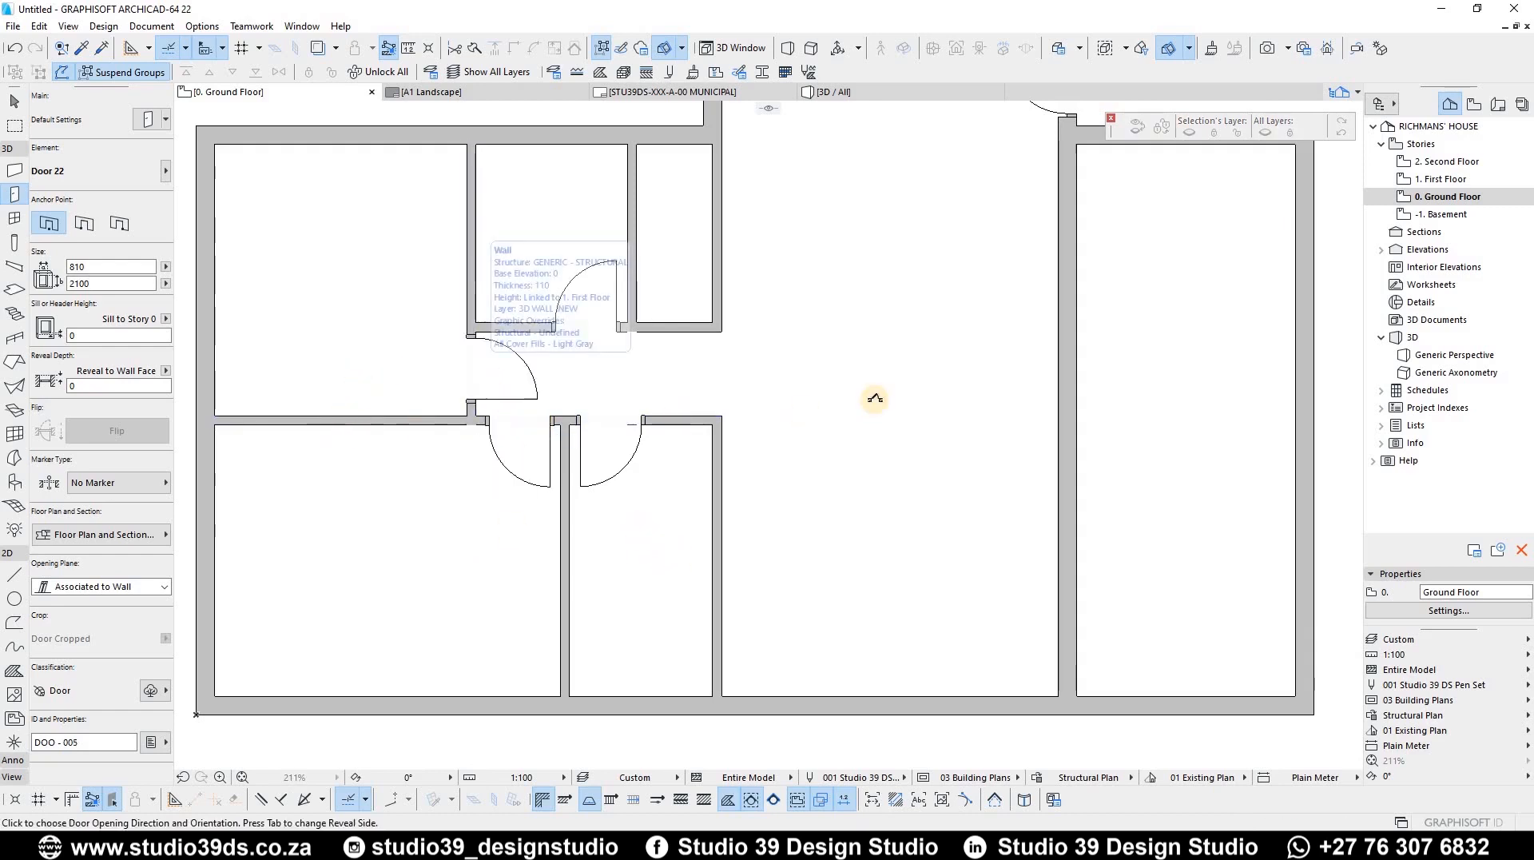
left_click(675, 329)
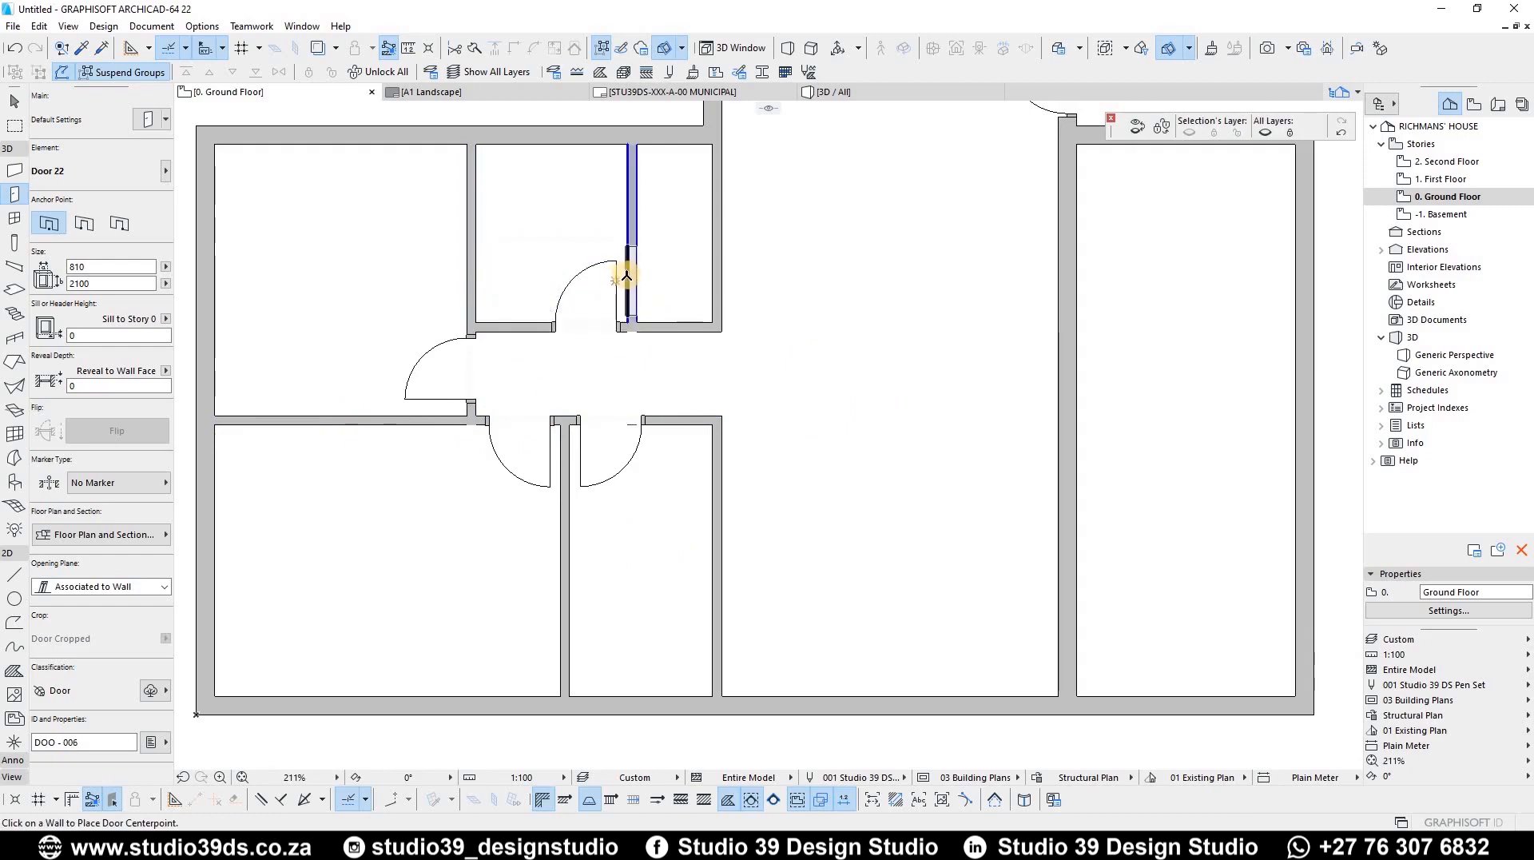
Place an 810 wide door in the partition between the two small upper rooms, opening into the narrower room
left_click(627, 278)
left_click(791, 343)
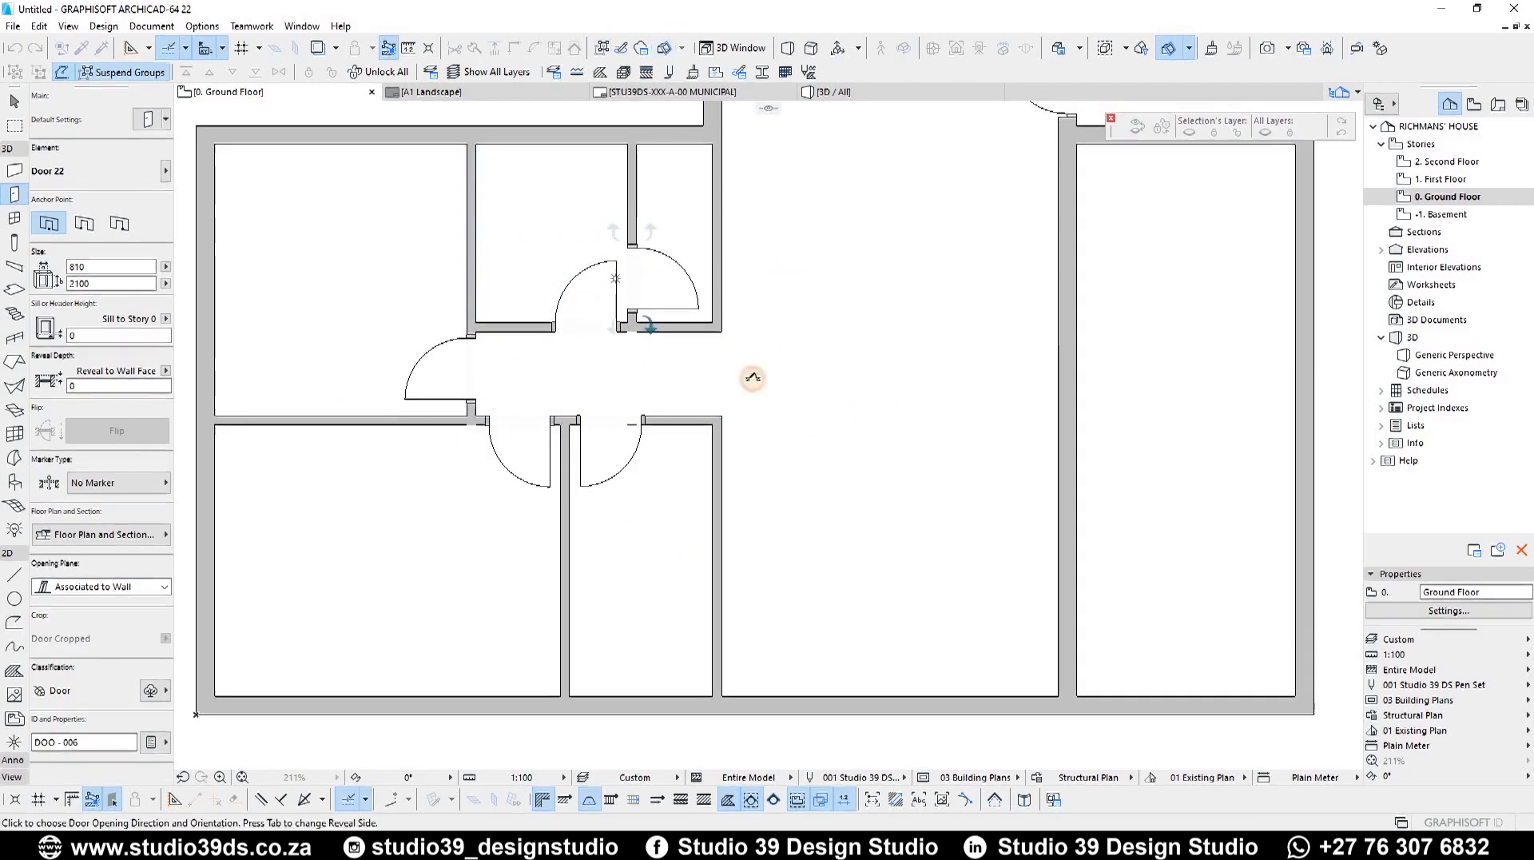
key("Escape")
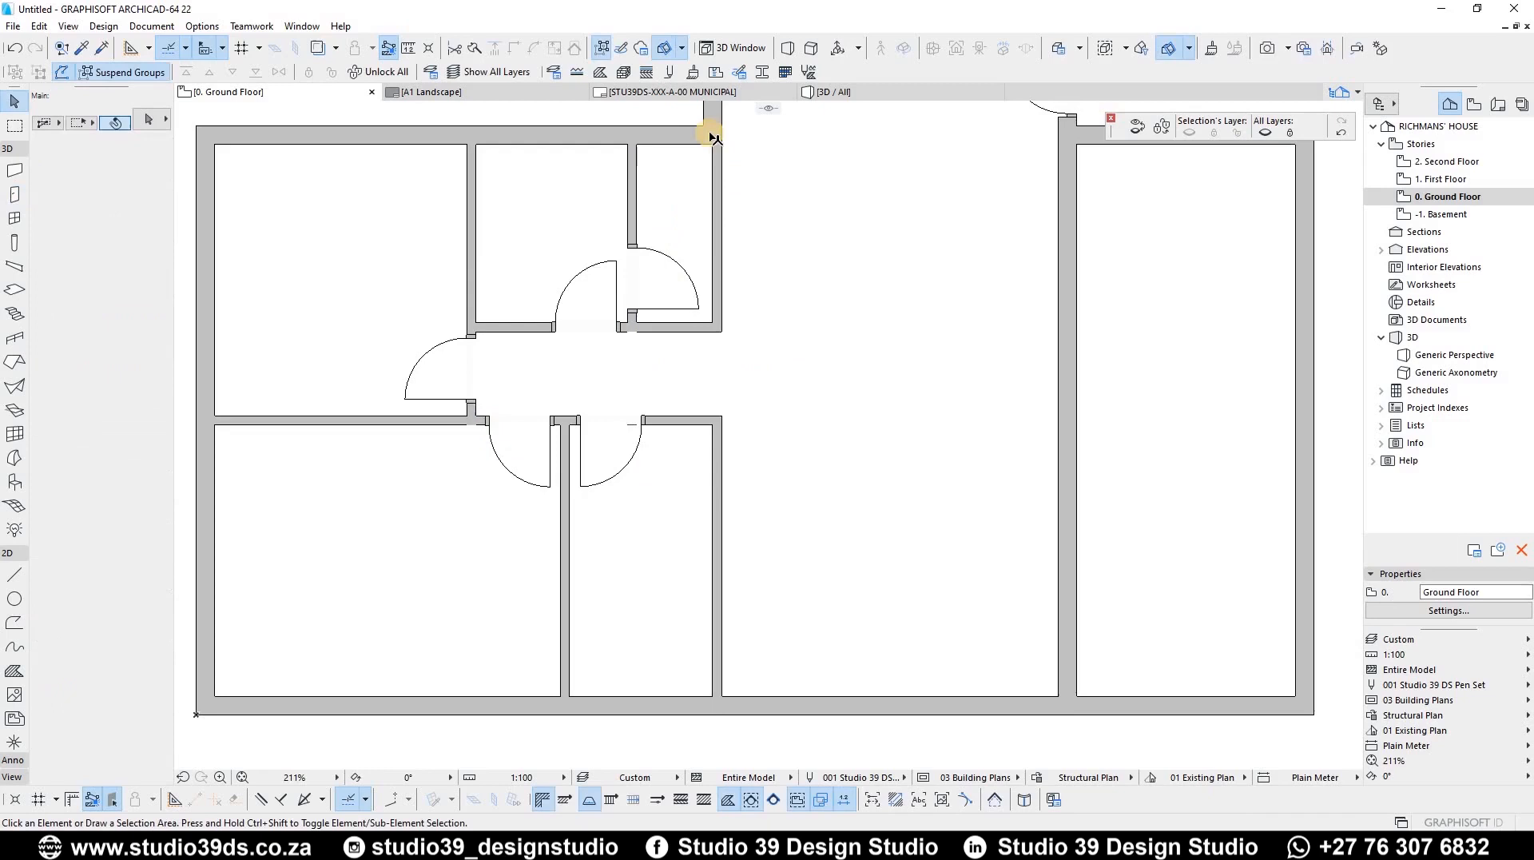
Change the door between the two small upper rooms to the sliding type Pocket Door 22
left_click(698, 312)
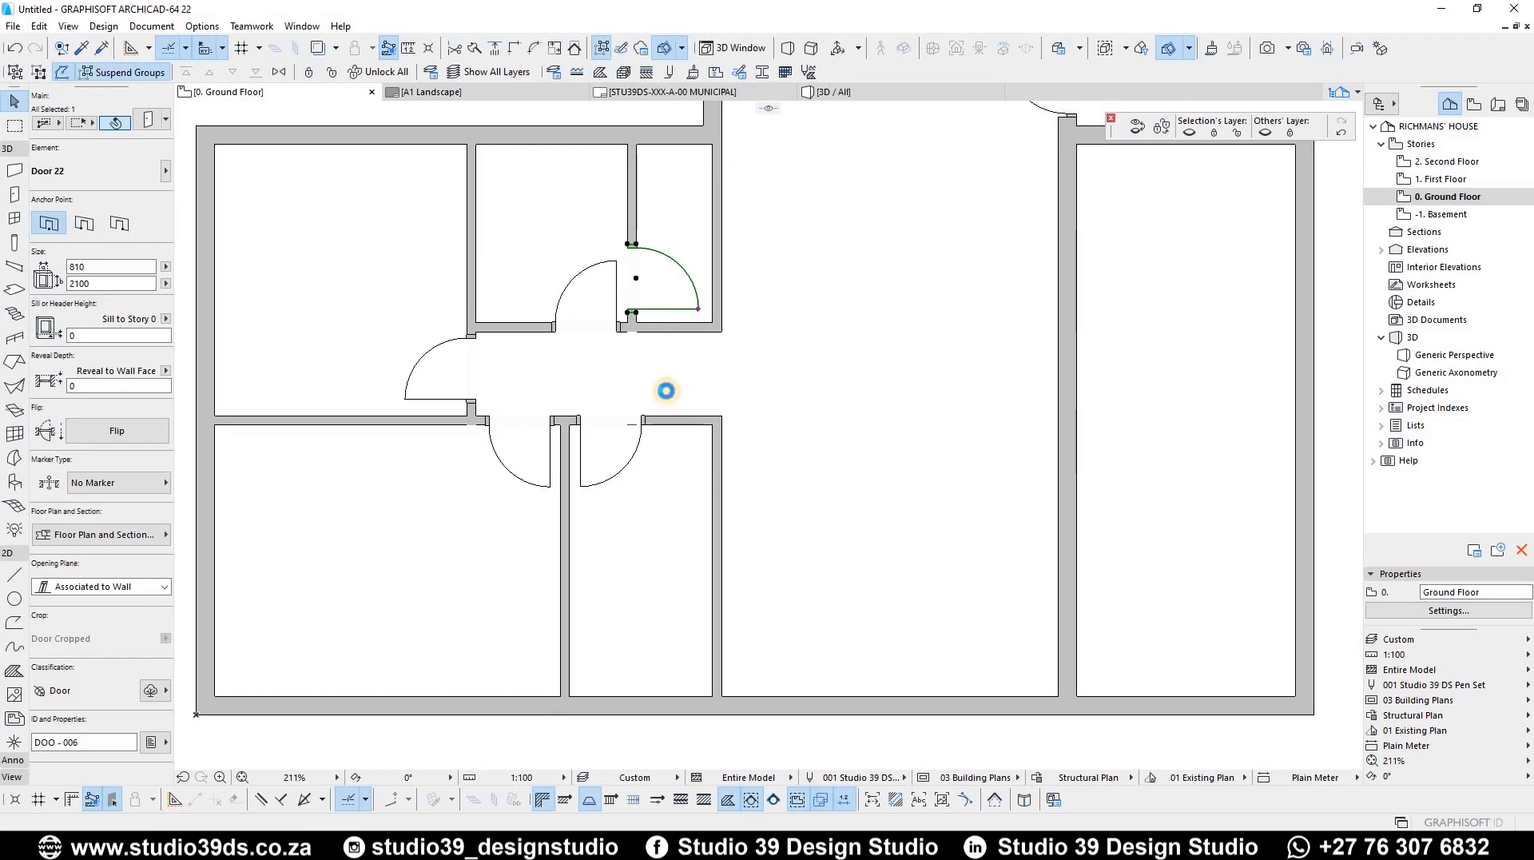
key("ctrl+t")
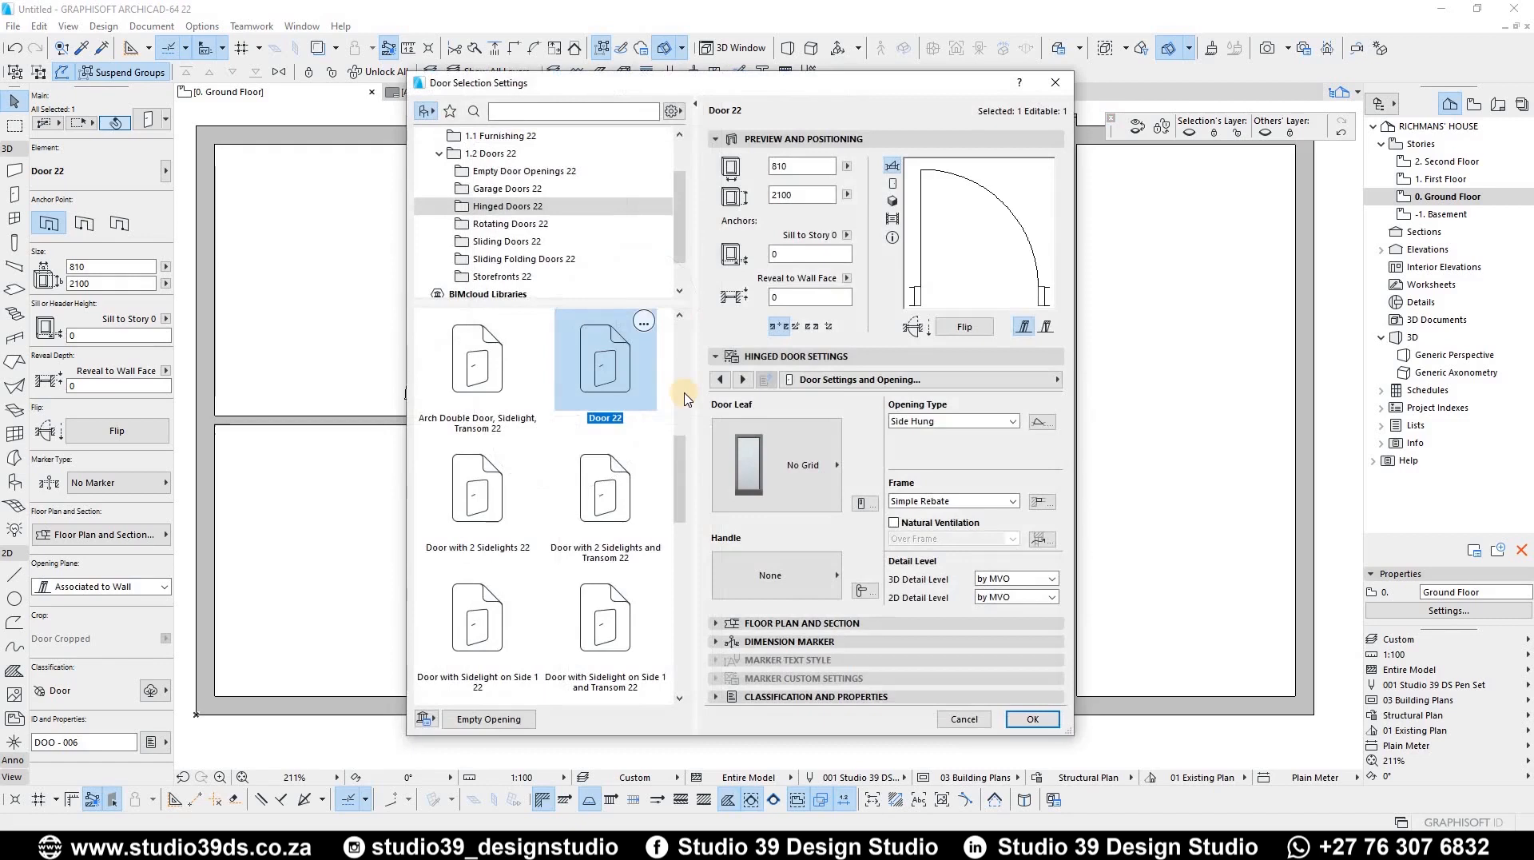
left_click(484, 208)
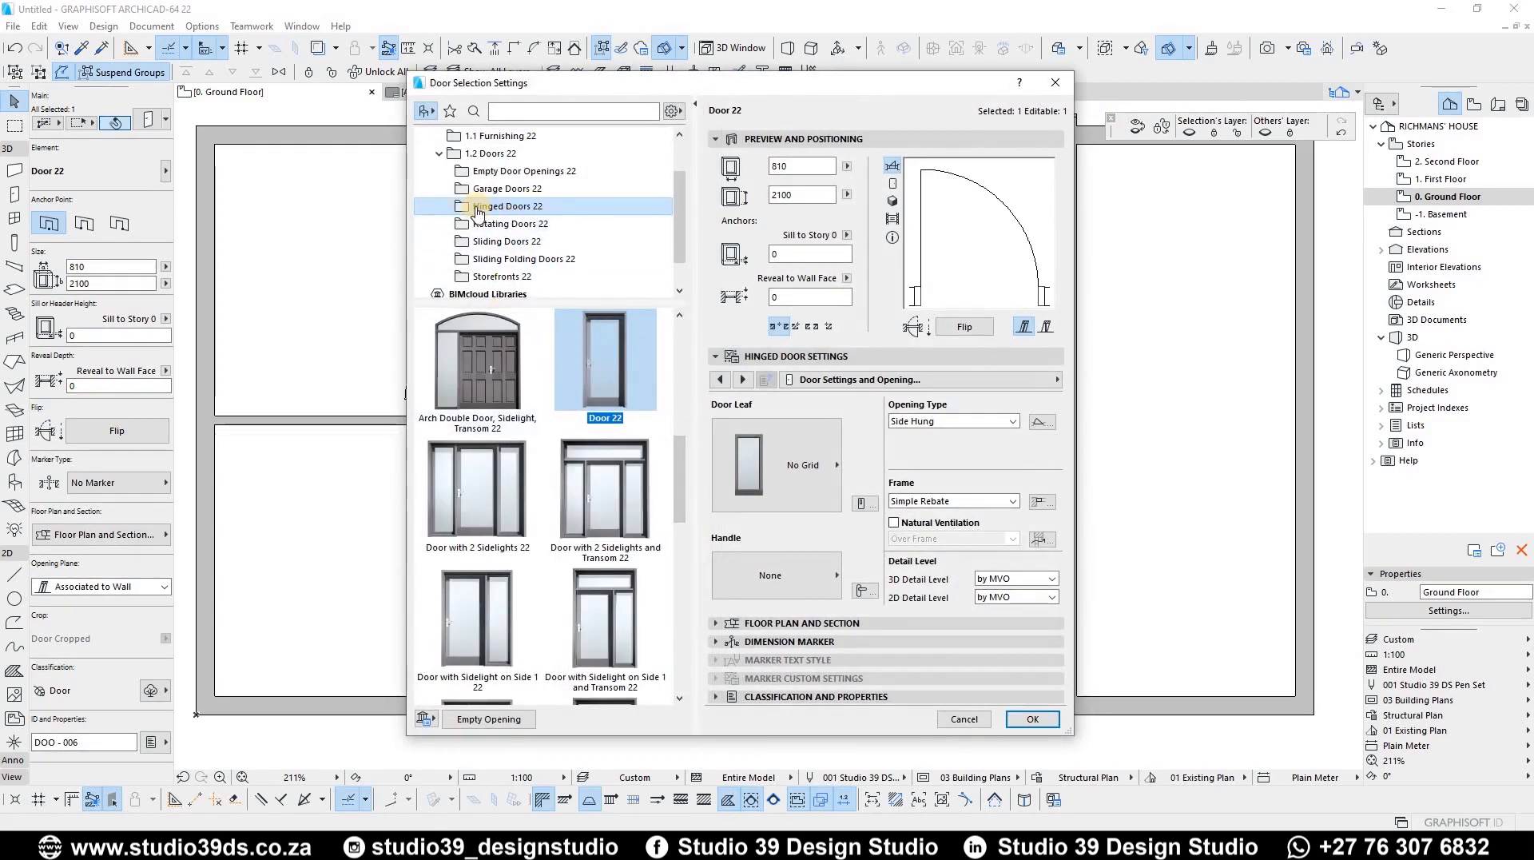
left_click(528, 242)
scroll(606, 487, "down", 1)
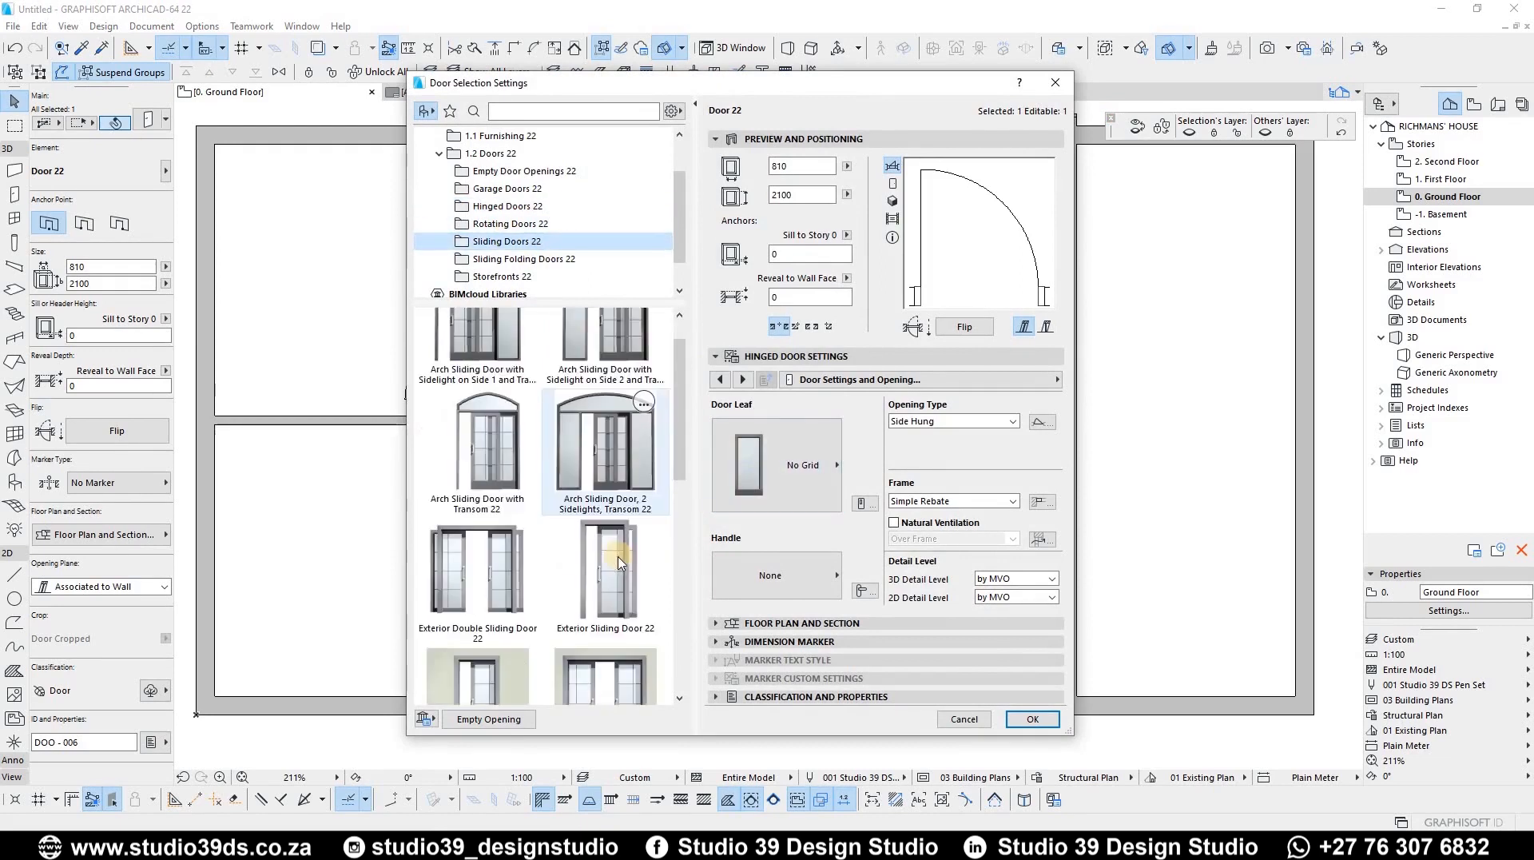
left_click(614, 572)
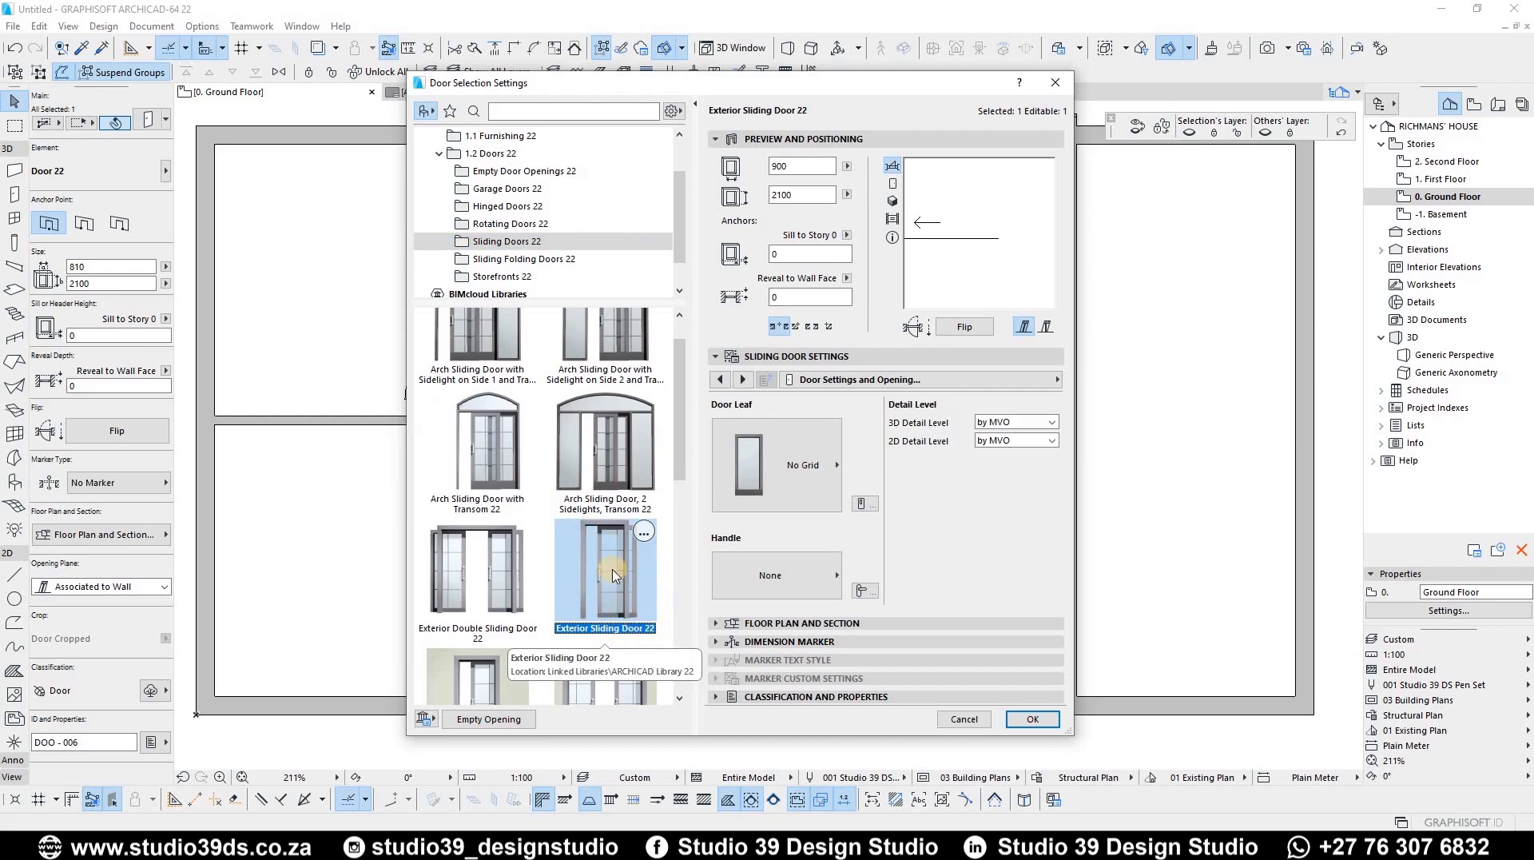
scroll(503, 575, "down", 2)
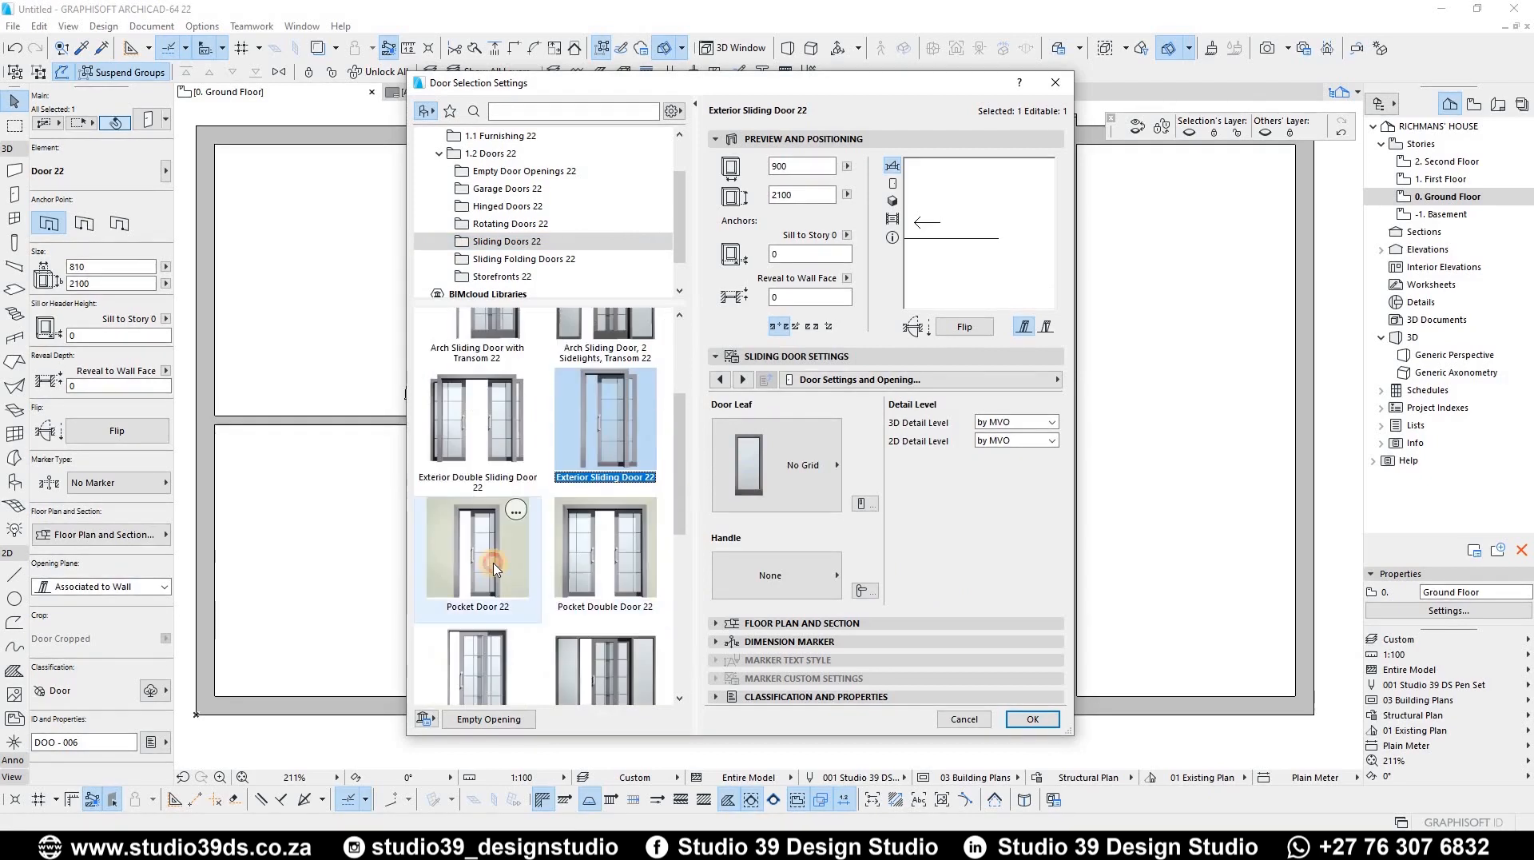
left_click(493, 568)
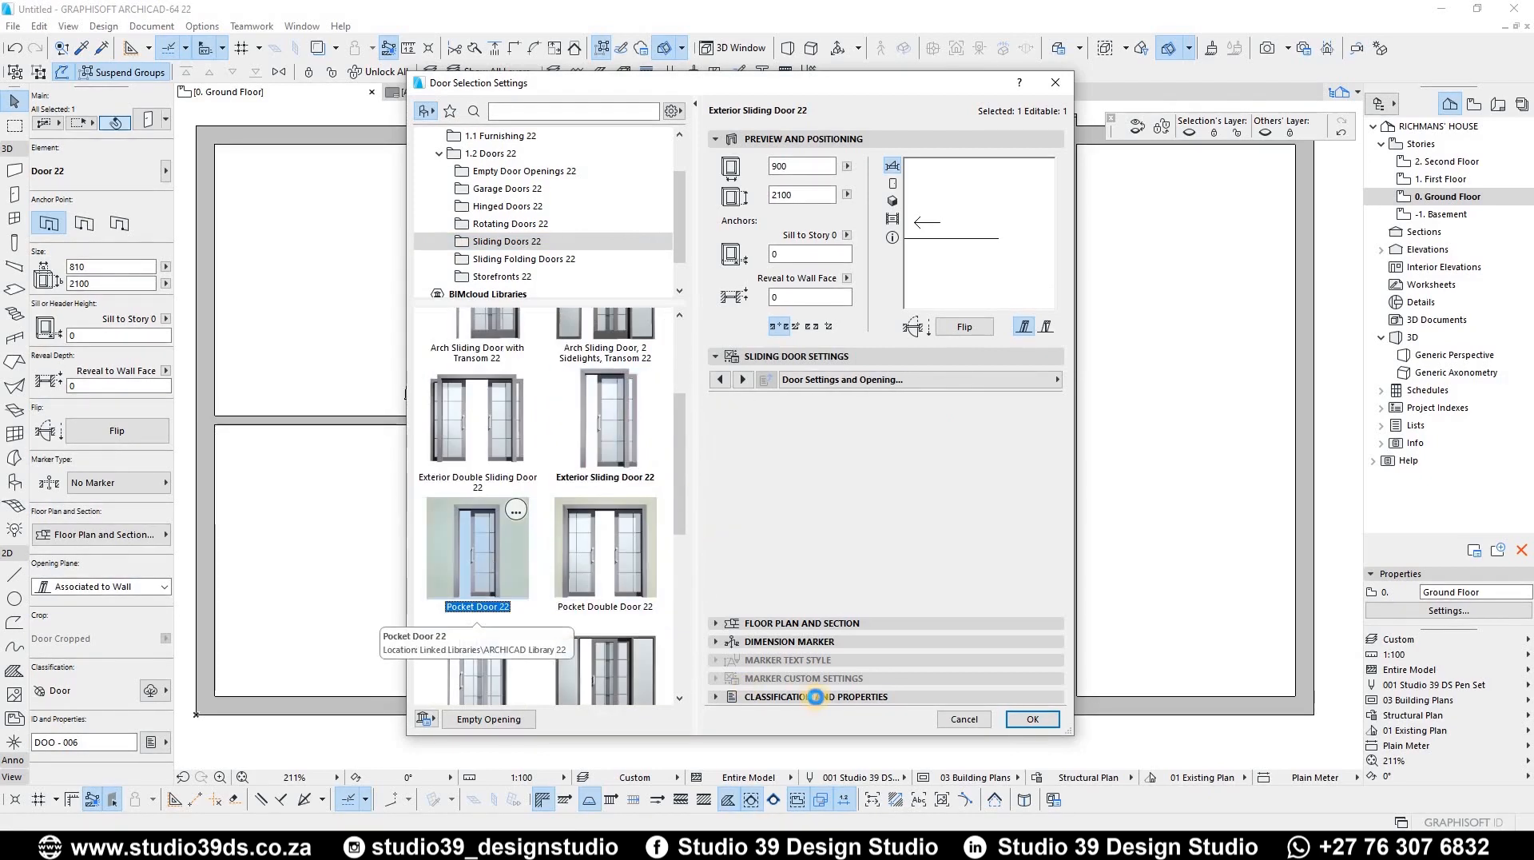
left_click(1023, 717)
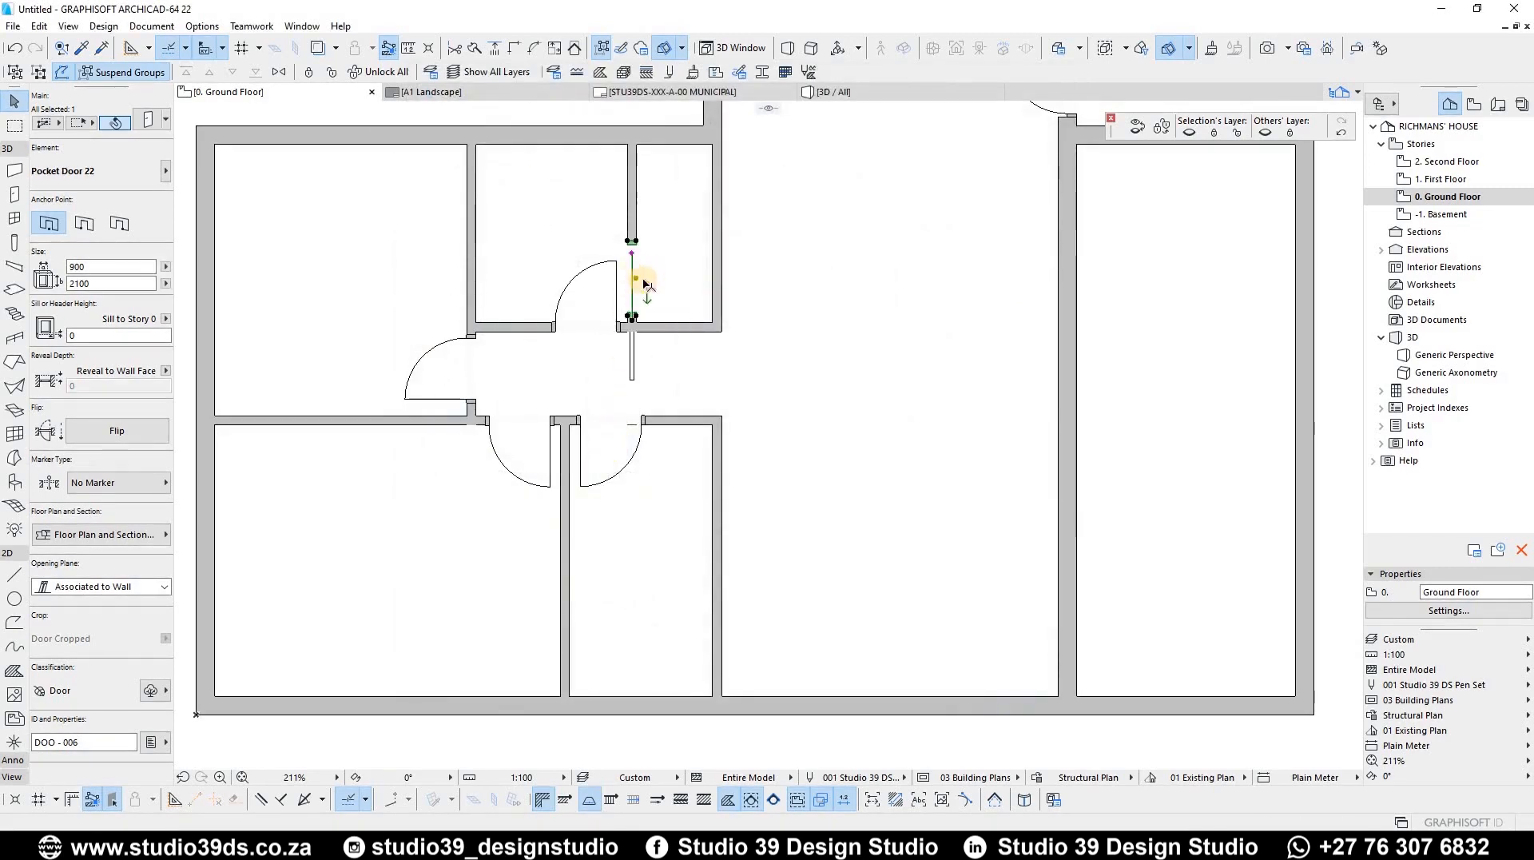
Mirror the pocket door about its centre so that it slides away from the passage
scroll(645, 289, "up", 4)
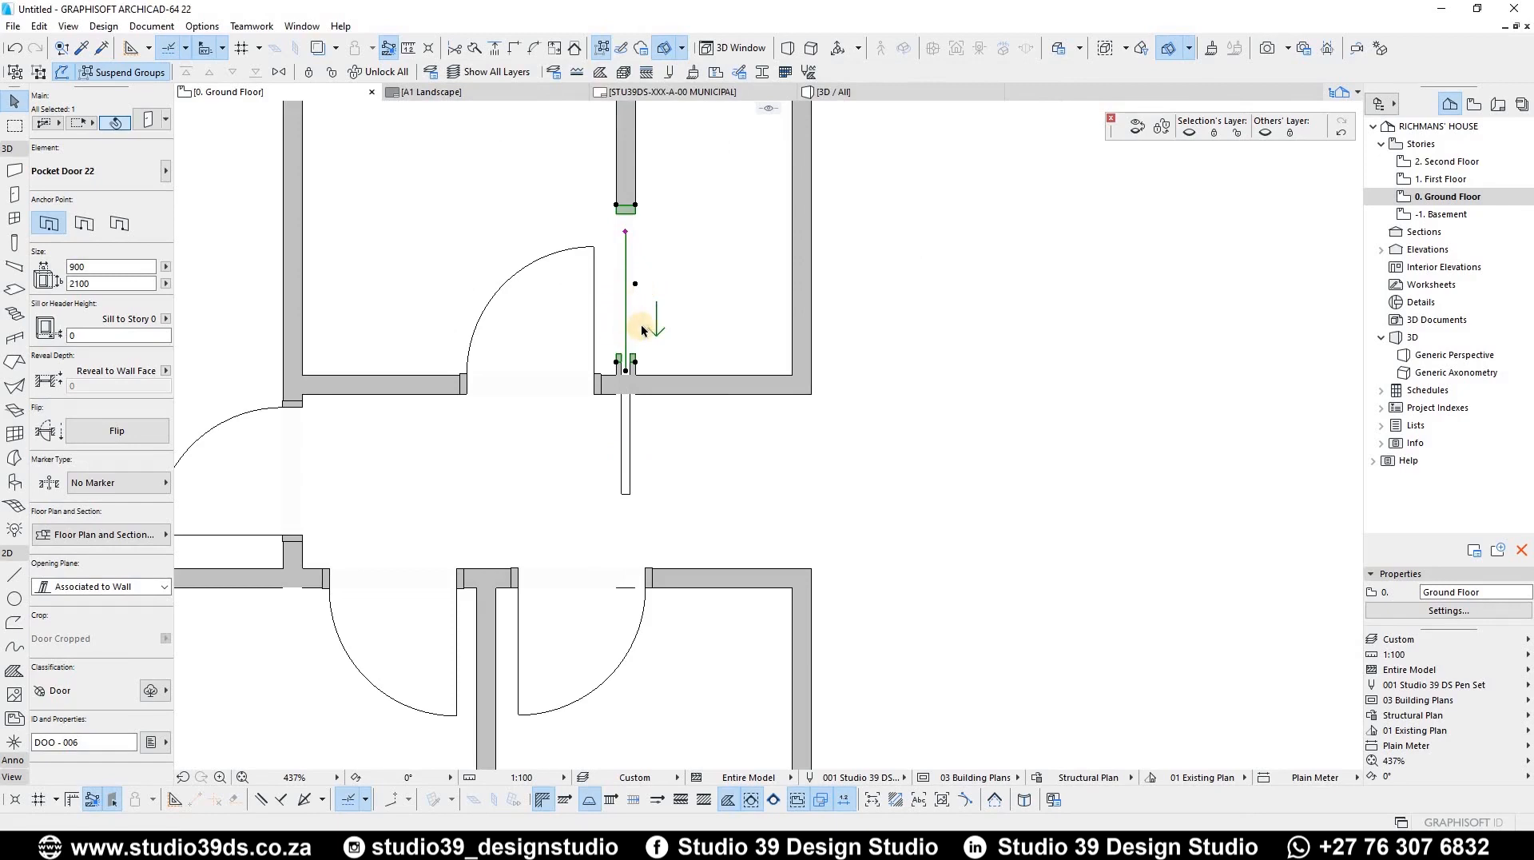
key("ctrl+m")
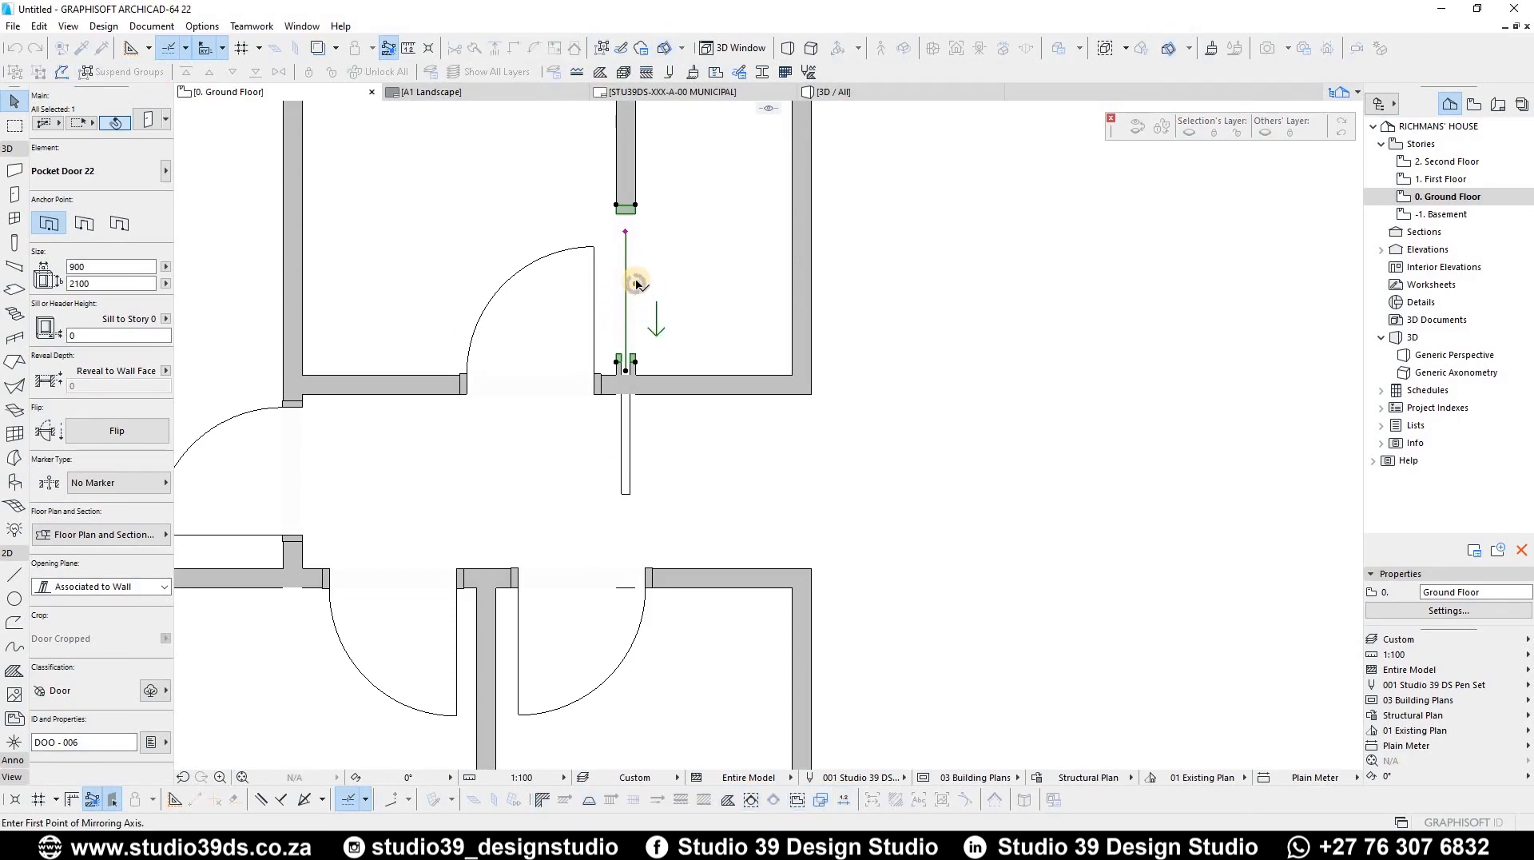
left_click(635, 283)
left_click(629, 333)
scroll(615, 344, "down", 2)
scroll(609, 345, "up", 3)
scroll(603, 405, "down", 3)
scroll(565, 364, "up", 2)
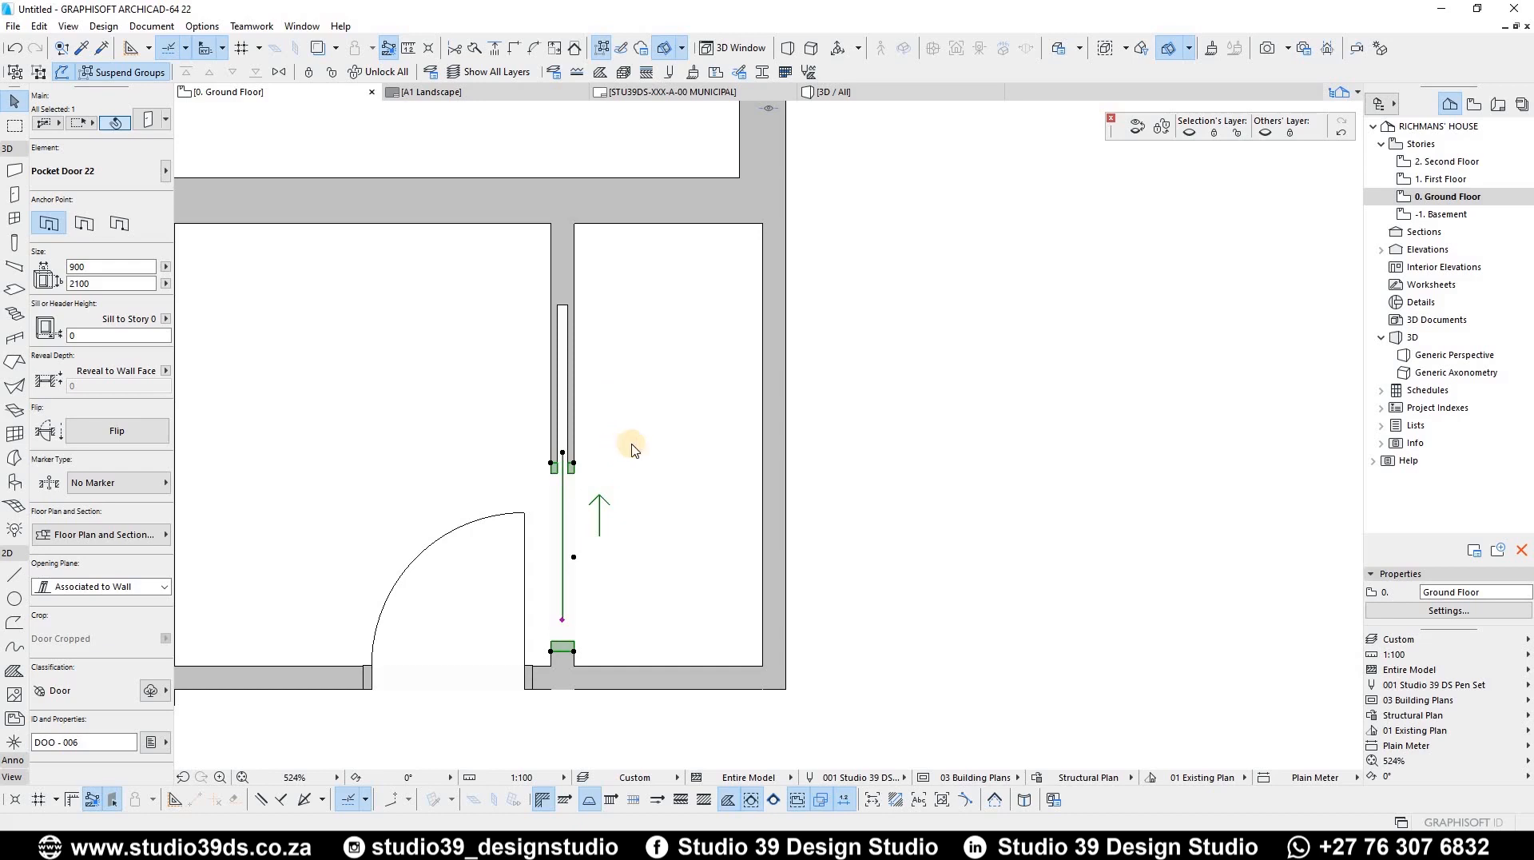
Change the pocket door between the two small upper rooms to Exterior Sliding Door 22 and deselect it
key("ctrl+t")
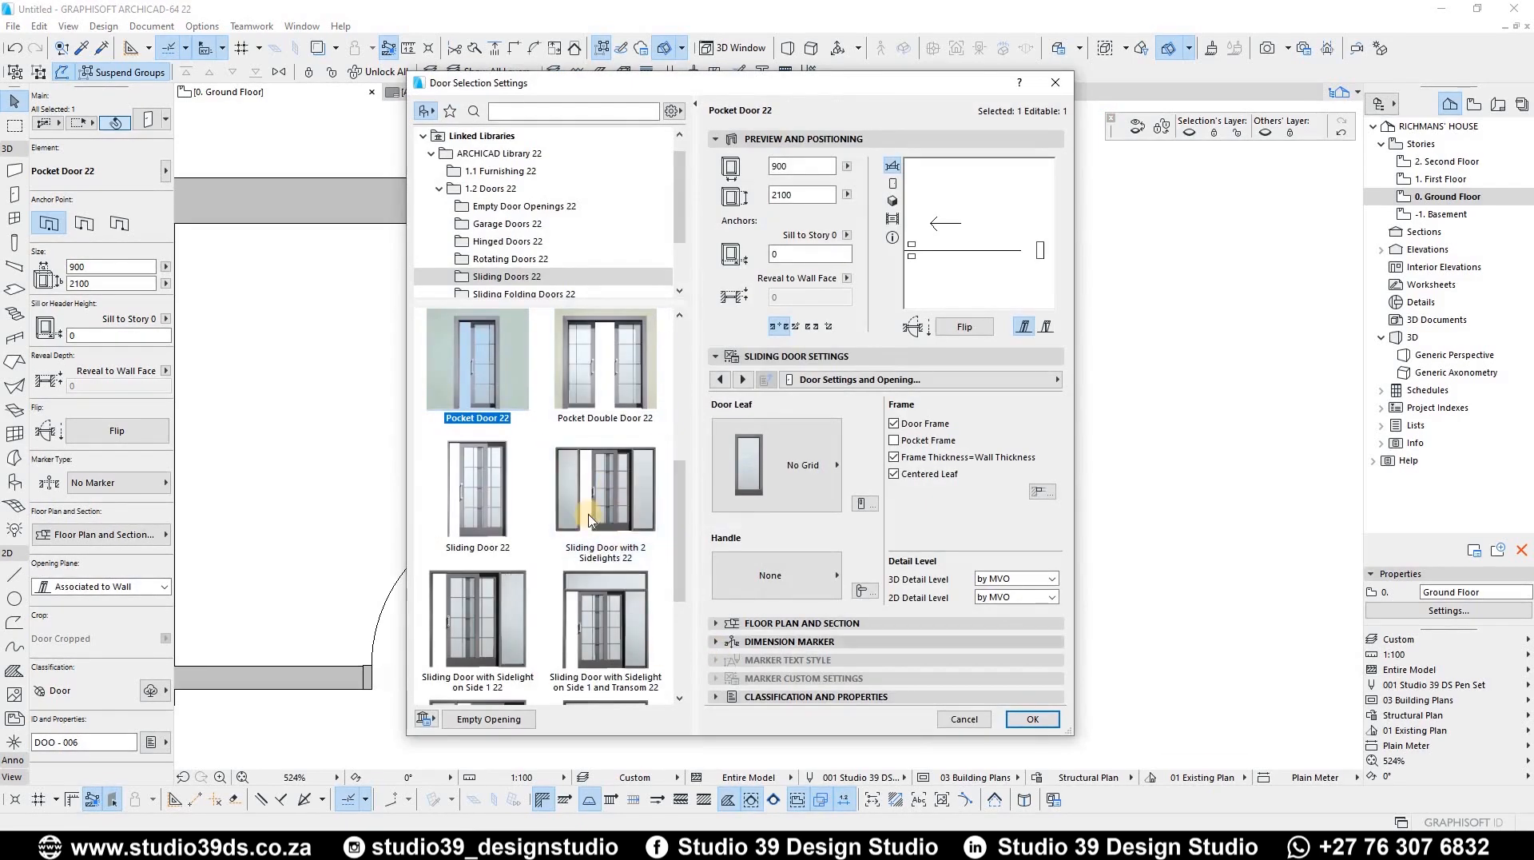
scroll(590, 519, "up", 3)
left_click(605, 384)
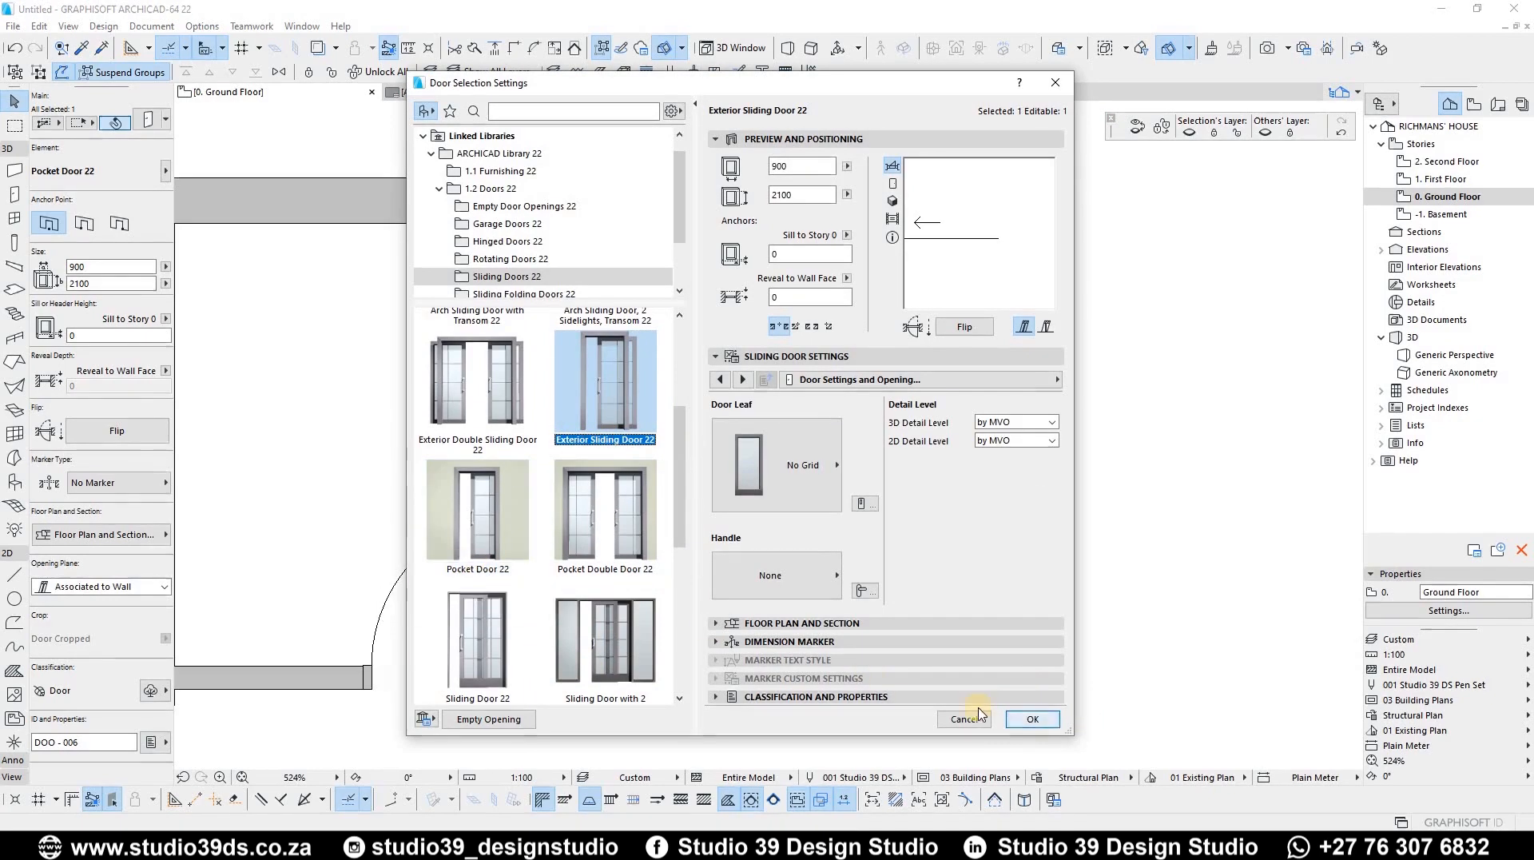
left_click(1032, 718)
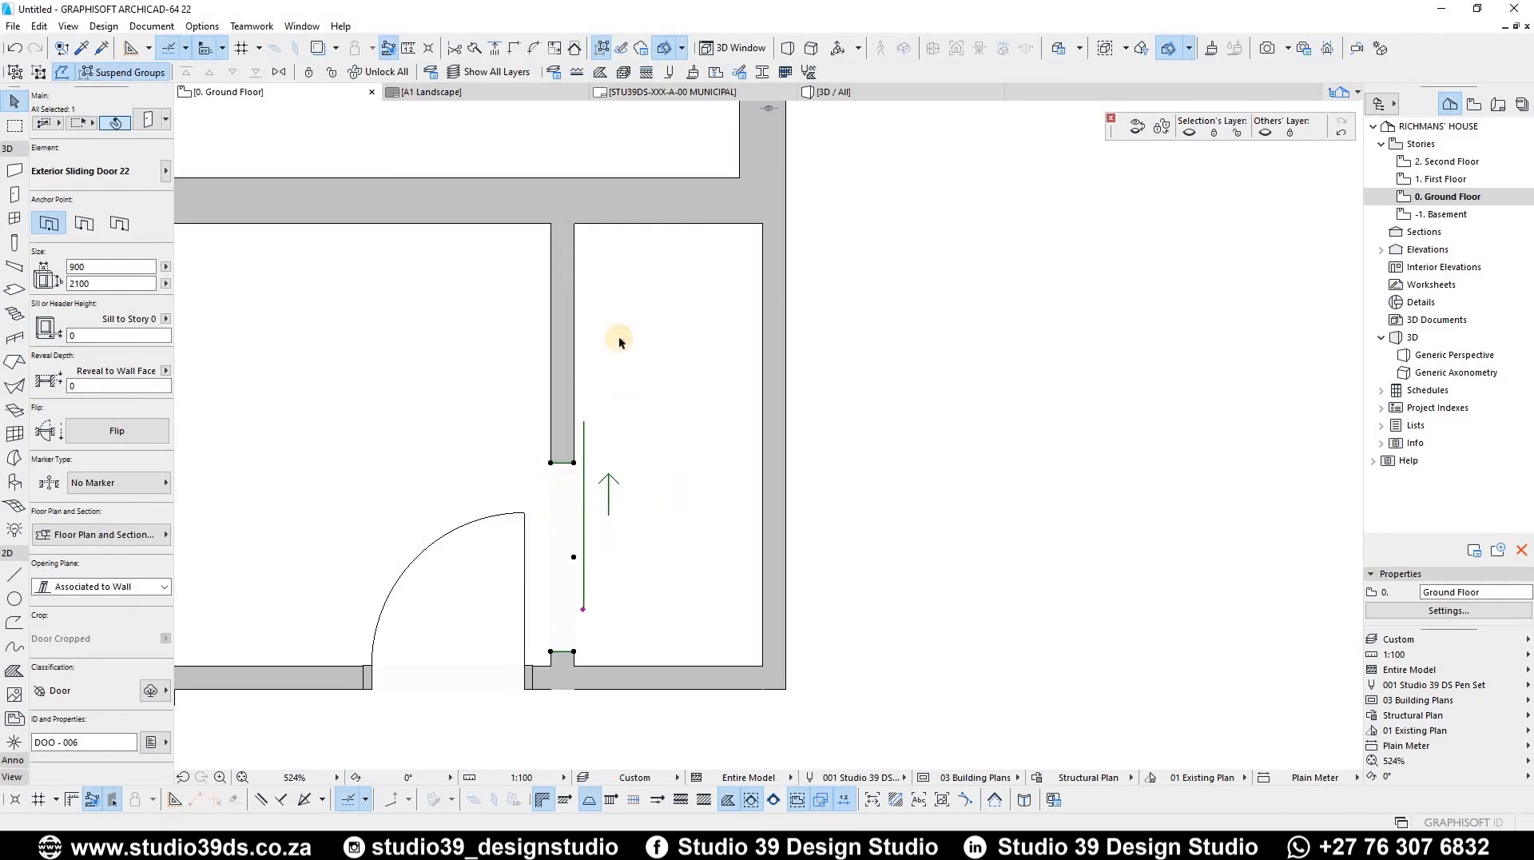
scroll(520, 313, "down", 3)
scroll(736, 373, "down", 3)
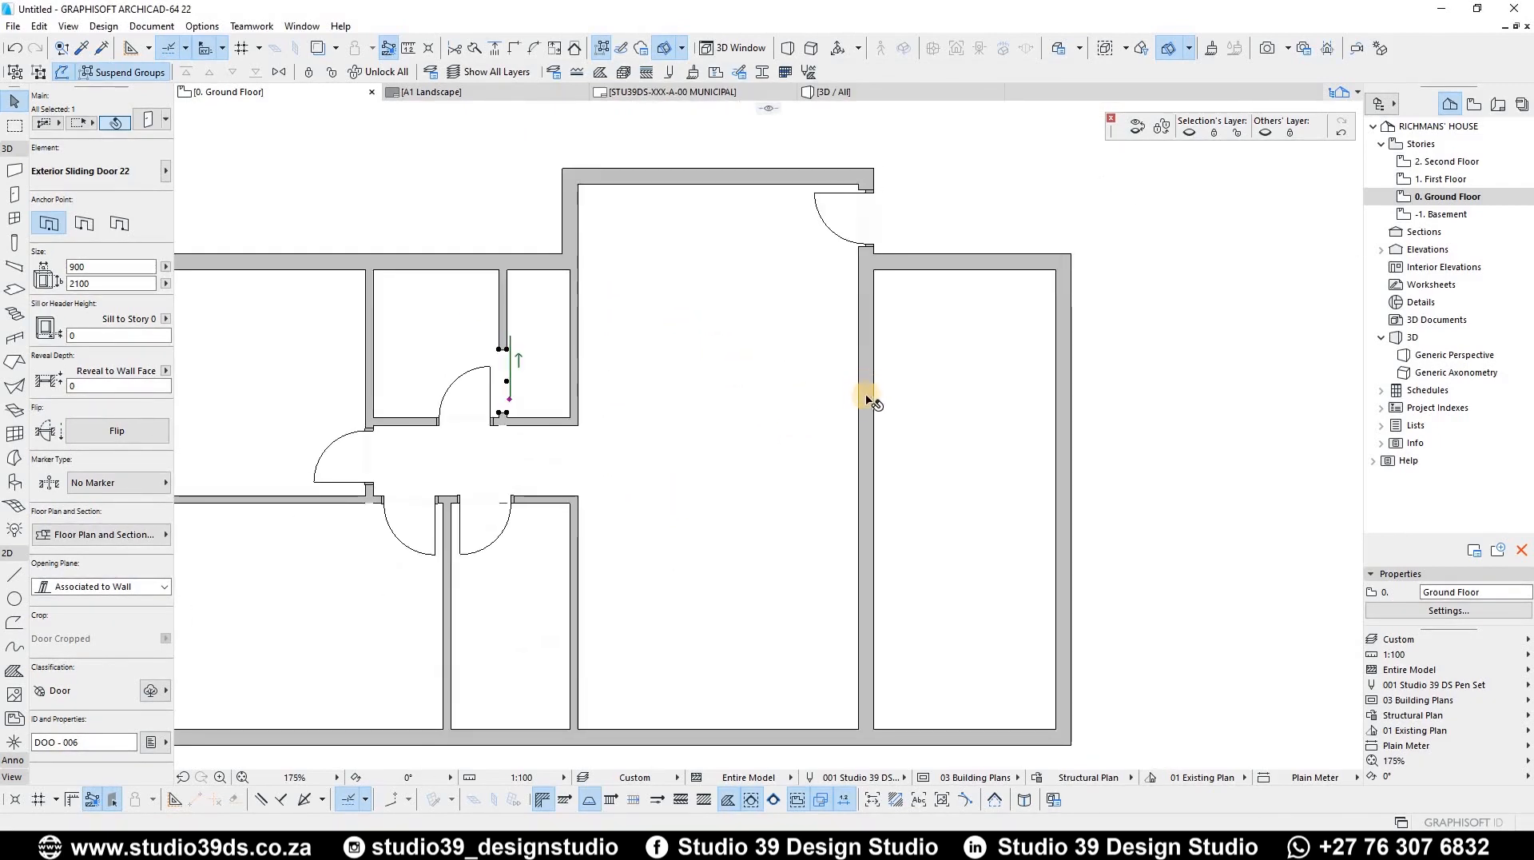
scroll(455, 500, "down", 3)
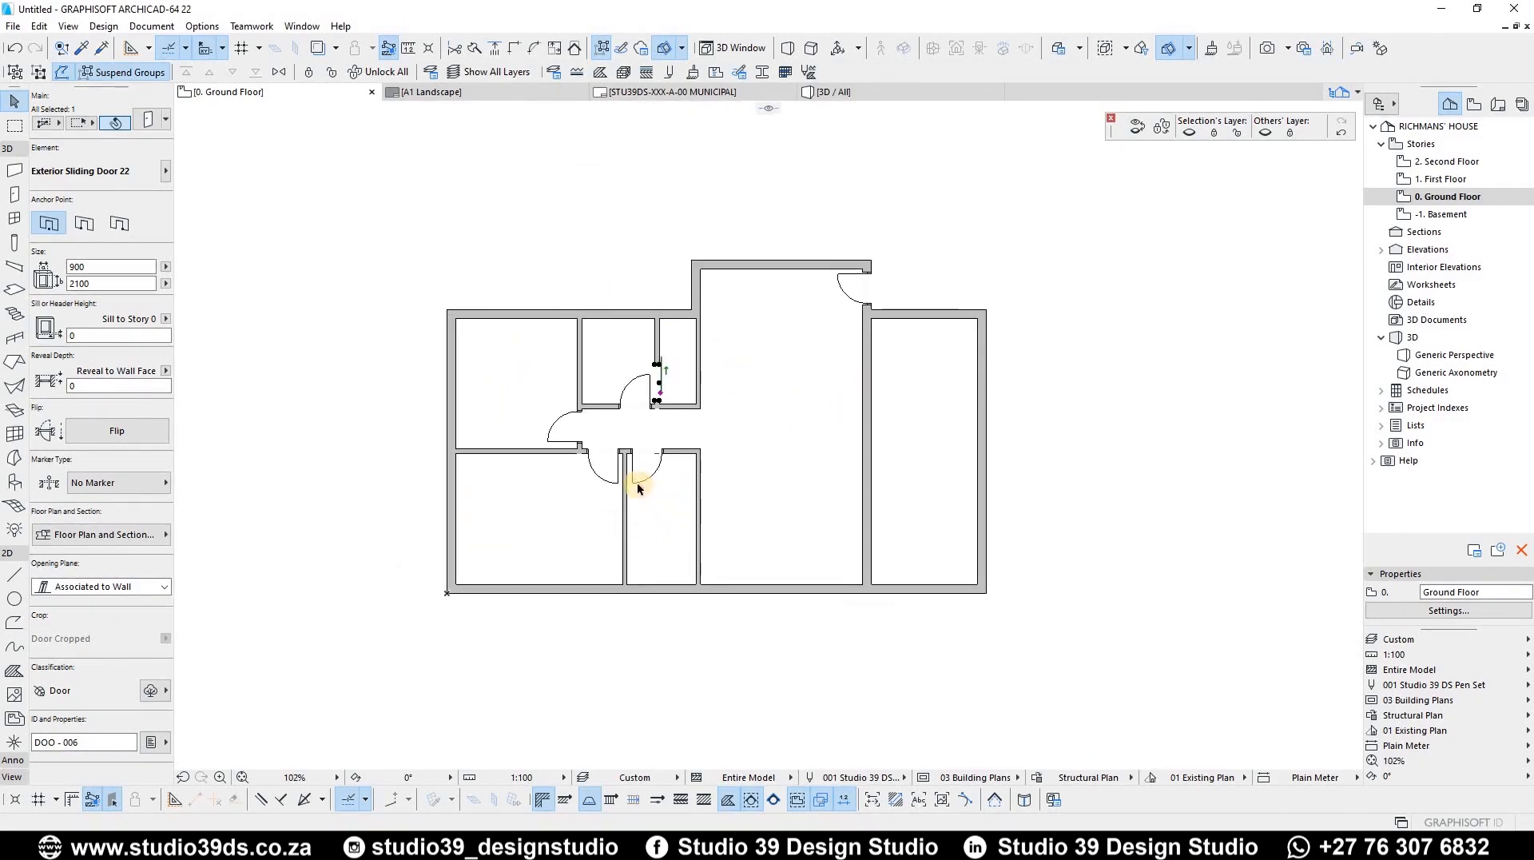
key("Escape")
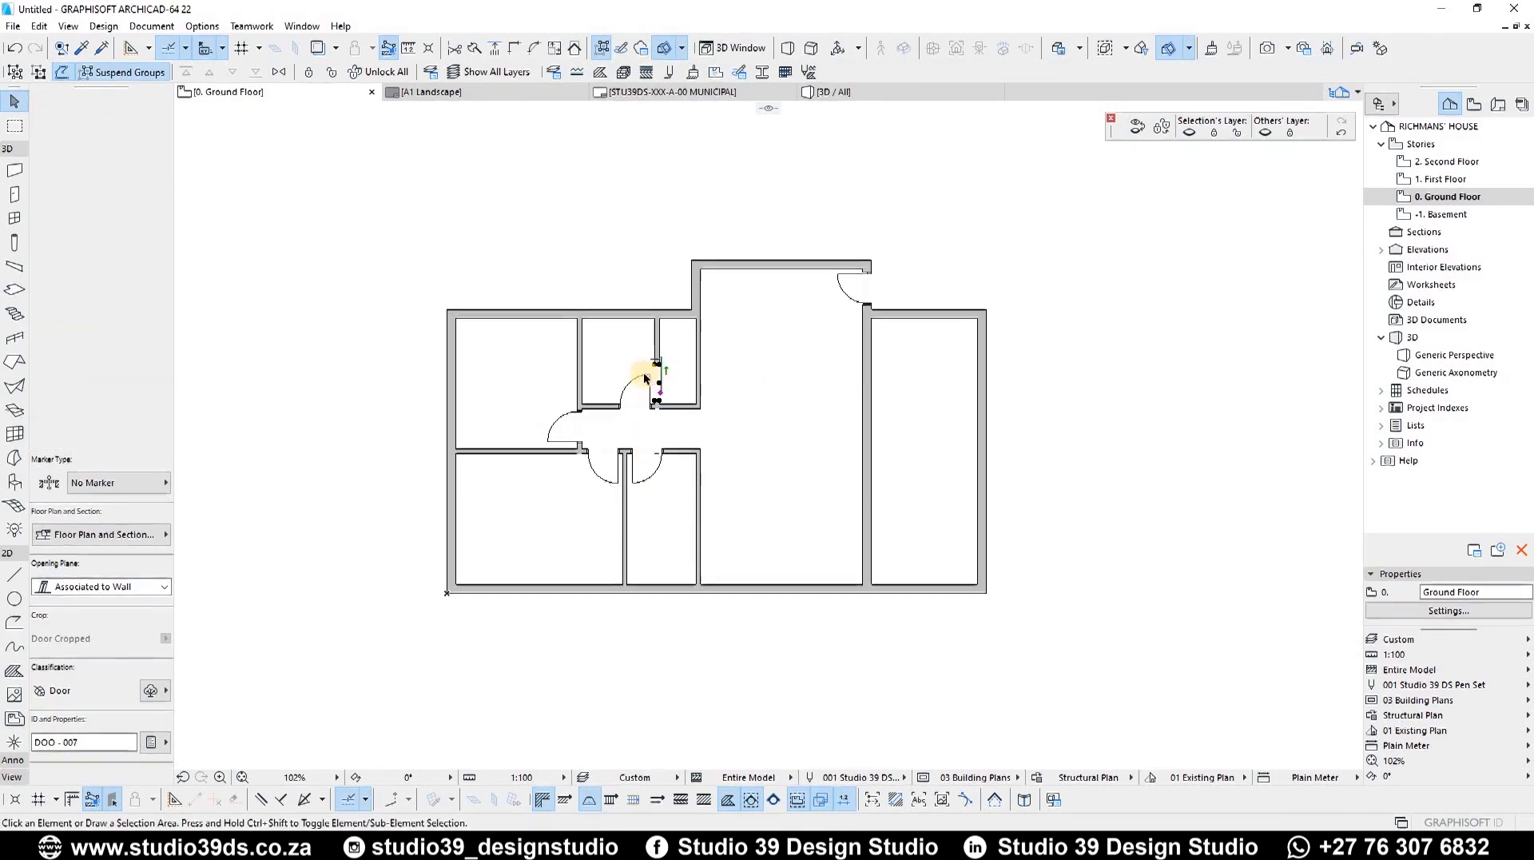
Pick up the hinged passage door's settings for new doors, select every door on the floor and open their selection settings
left_click(650, 373, "alt")
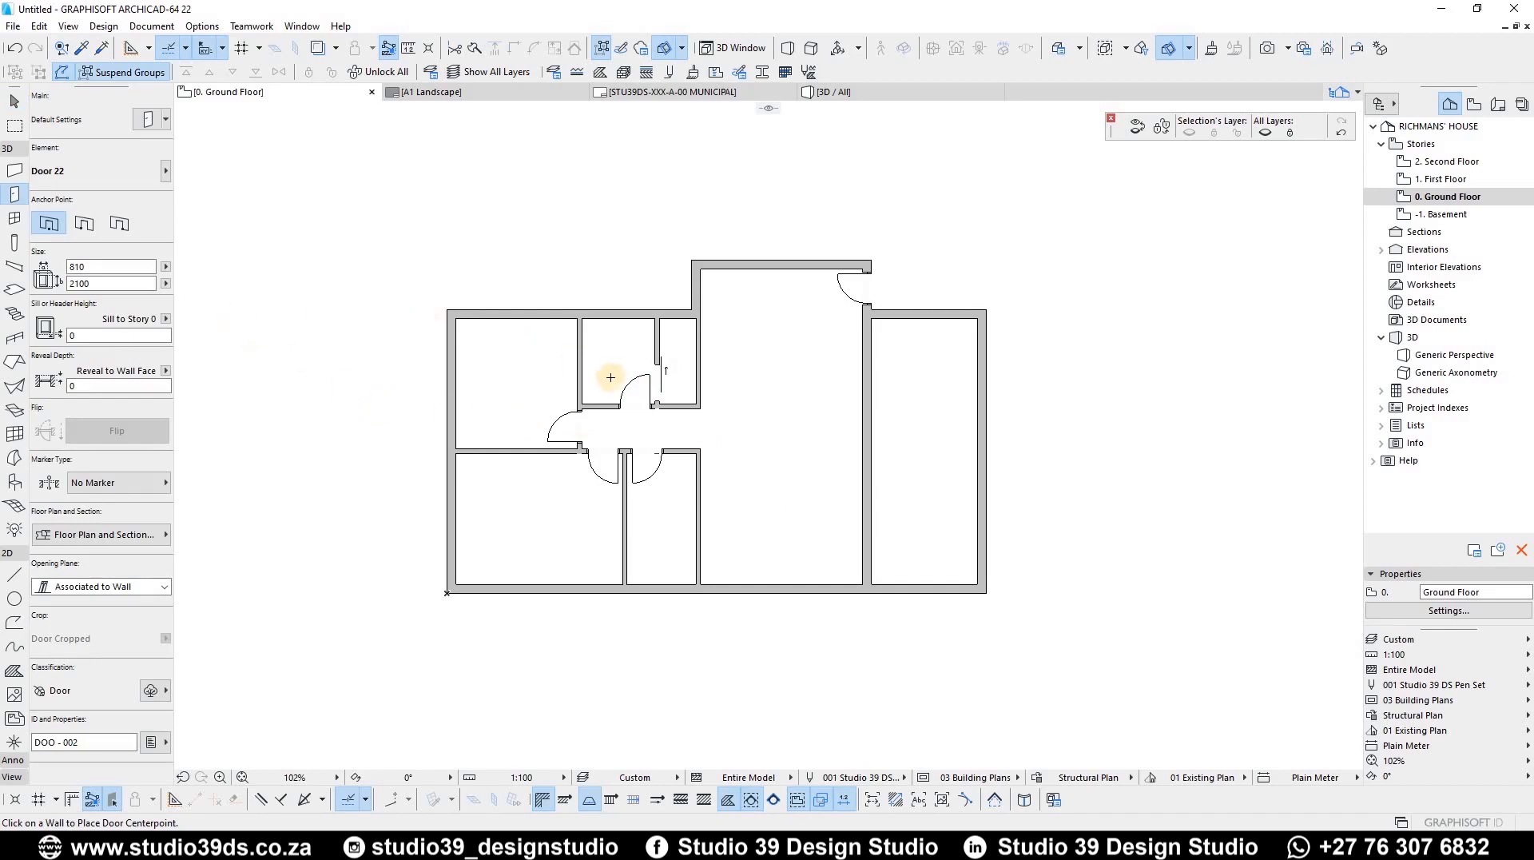
key("Escape")
left_click(15, 195)
key("ctrl+a")
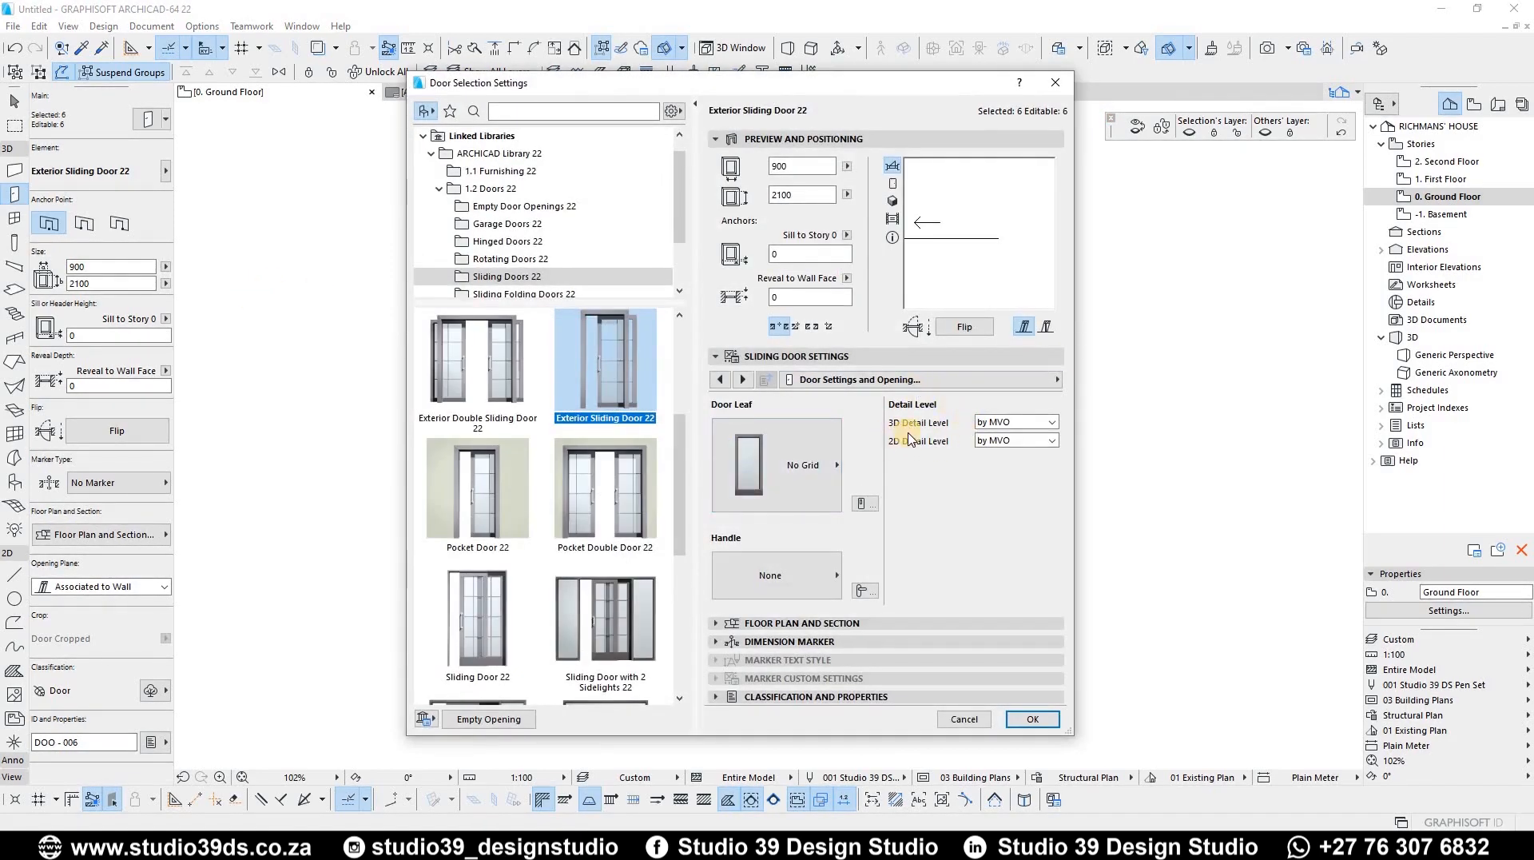
Try the Scale Sensitive, by MVO and 1:100 options for the selected doors' 2D detail level
left_click(1033, 443)
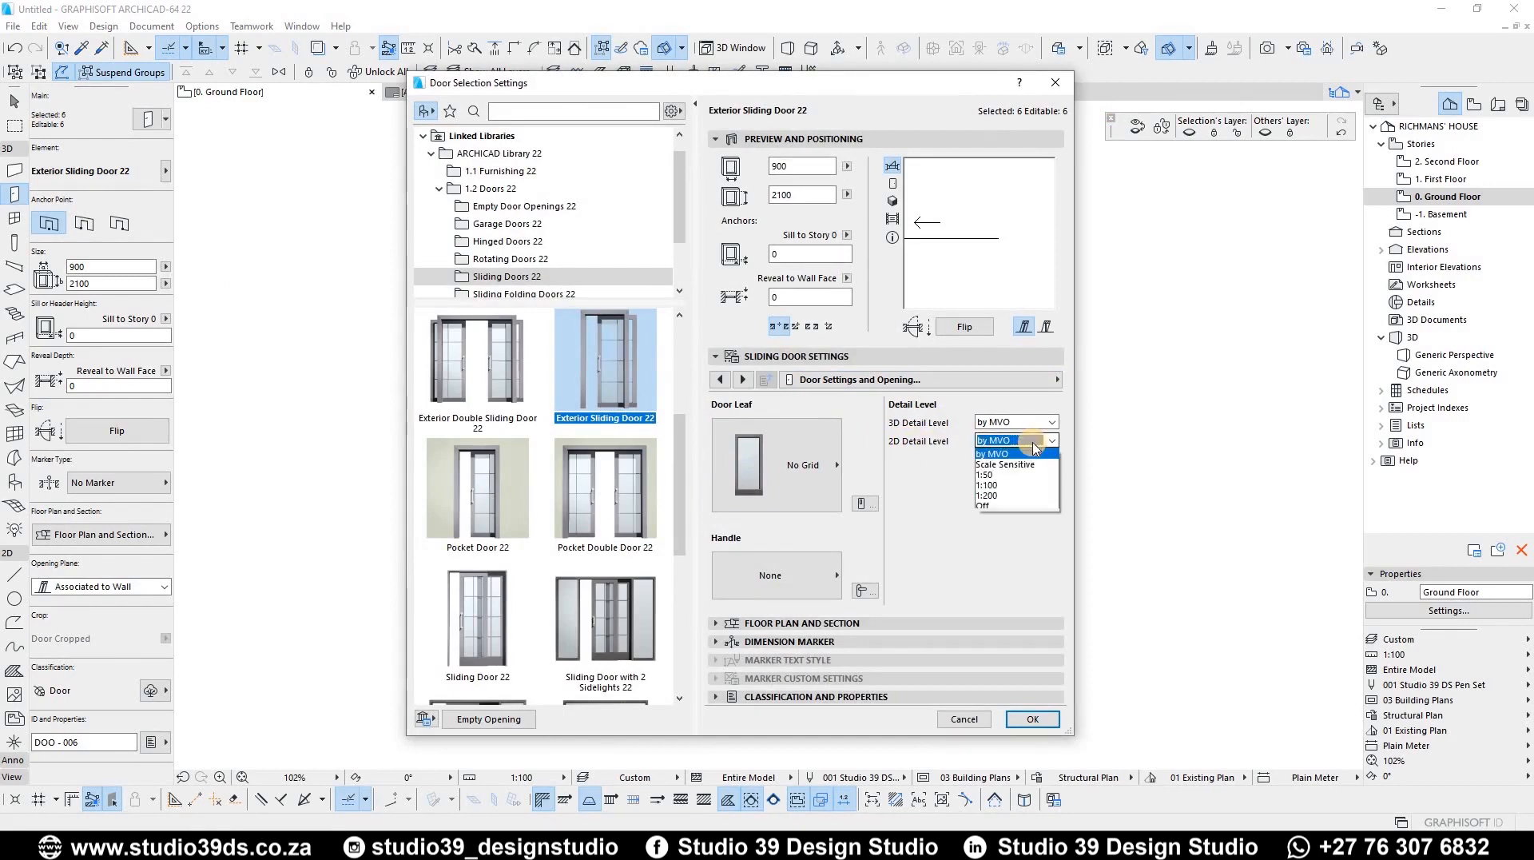
left_click(998, 470)
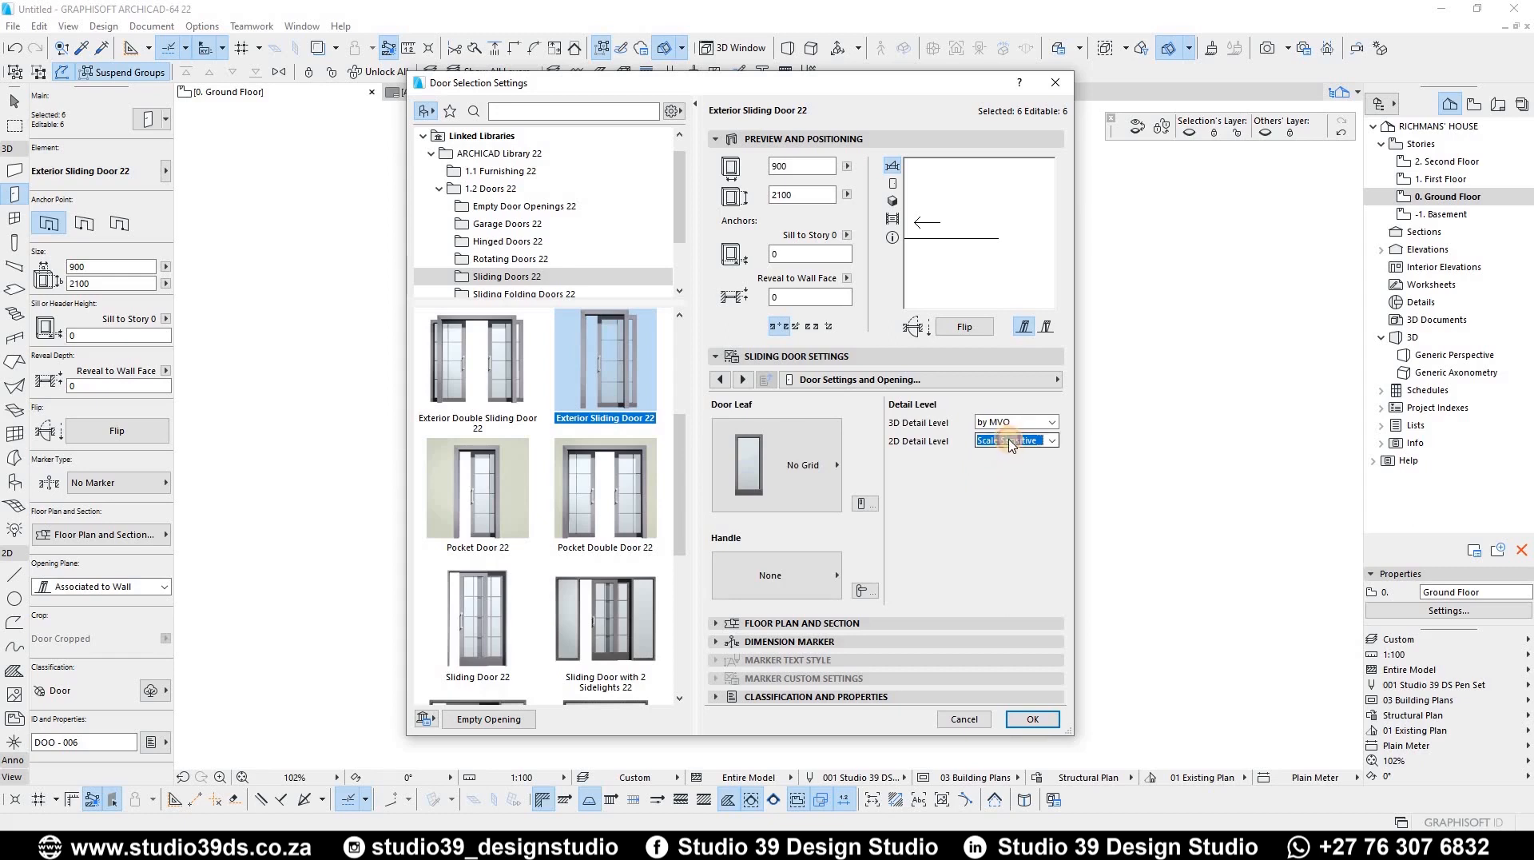
left_click(1011, 442)
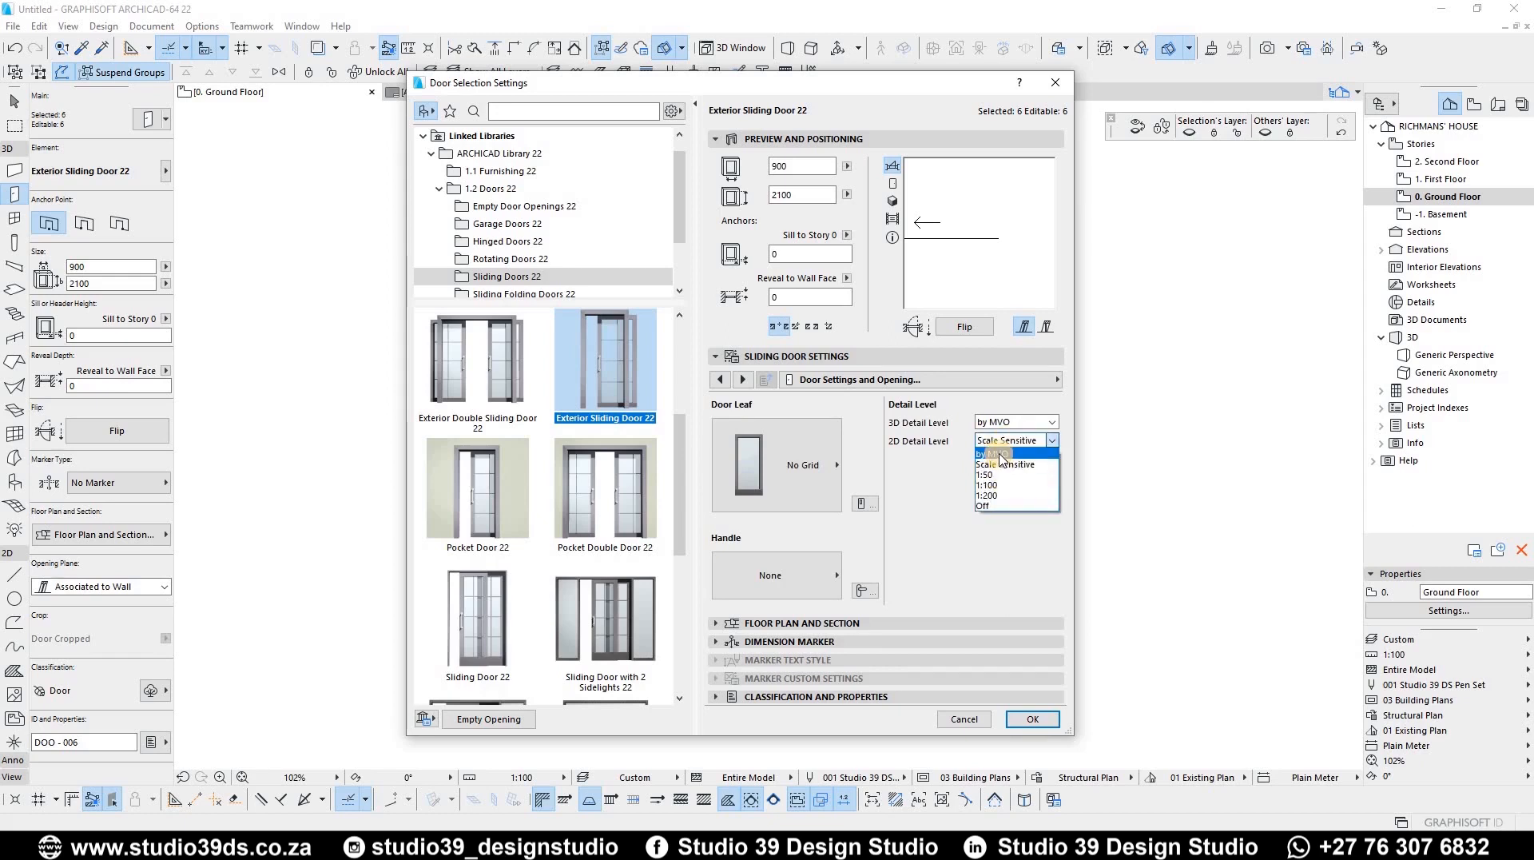
left_click(998, 454)
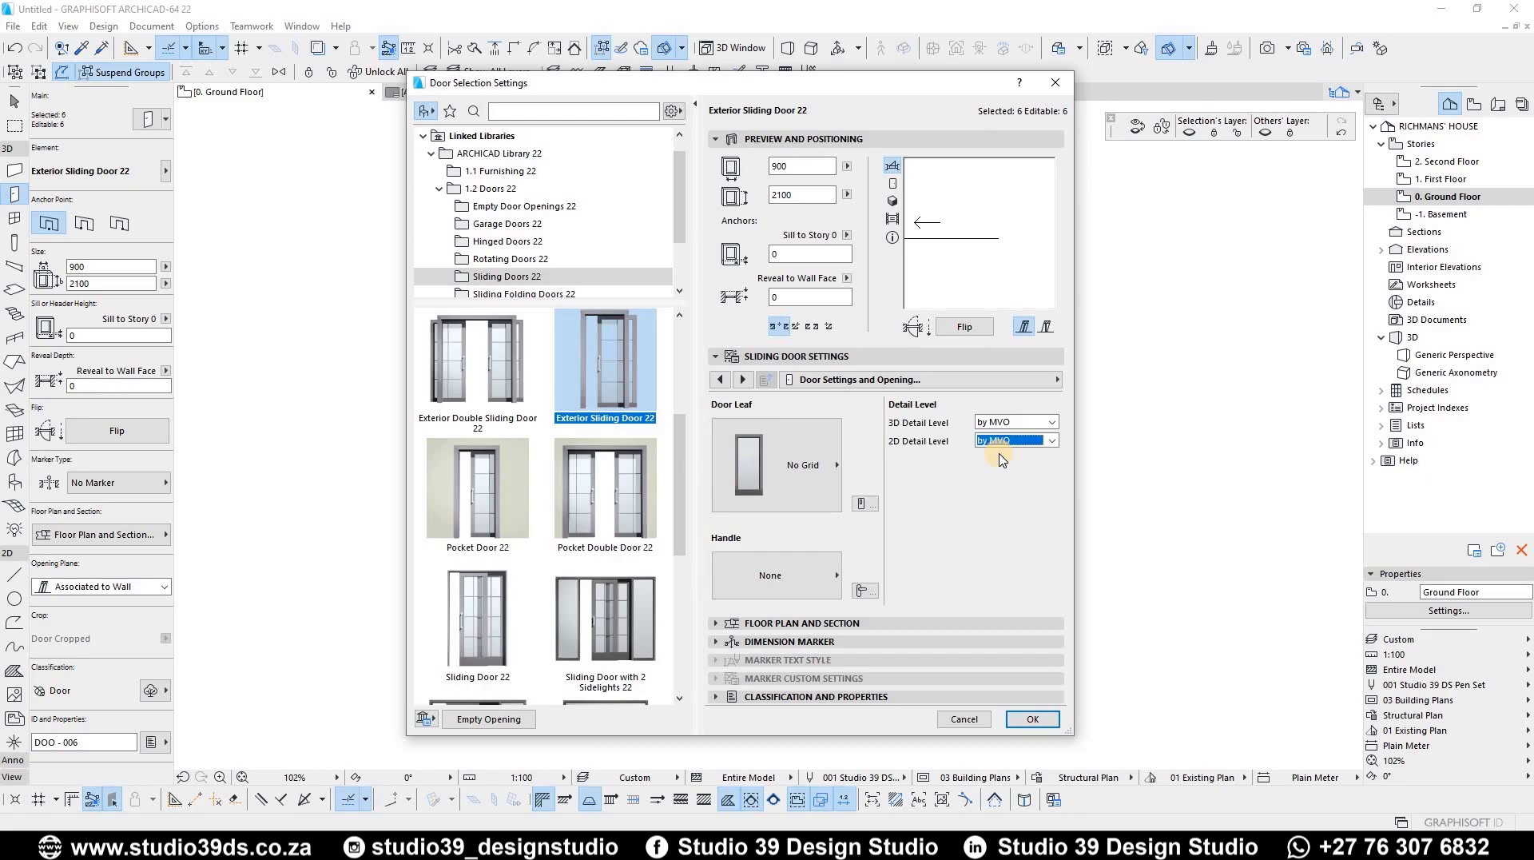
left_click(1004, 445)
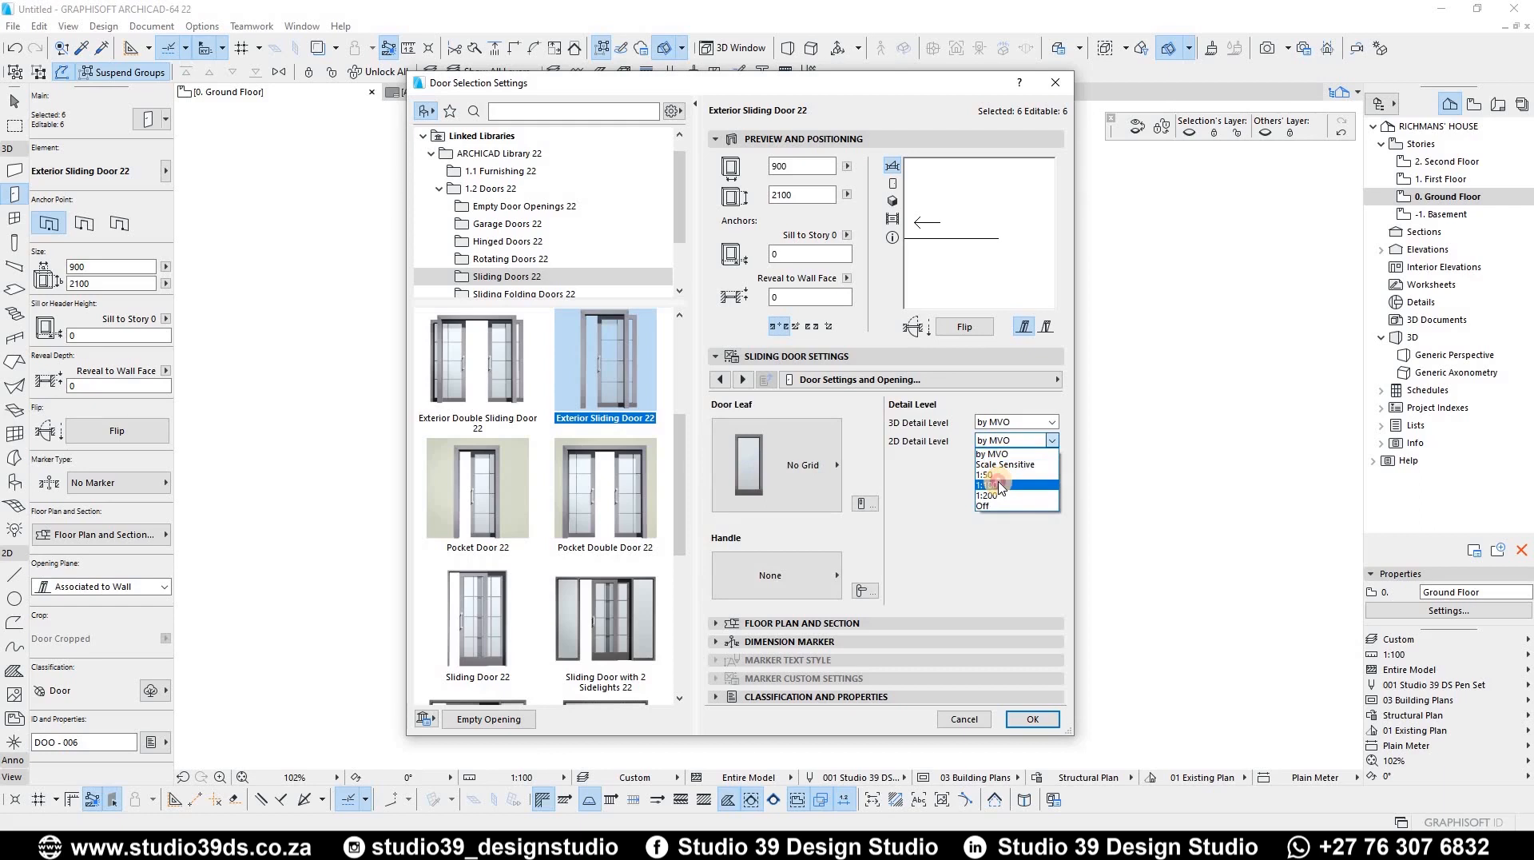
left_click(999, 486)
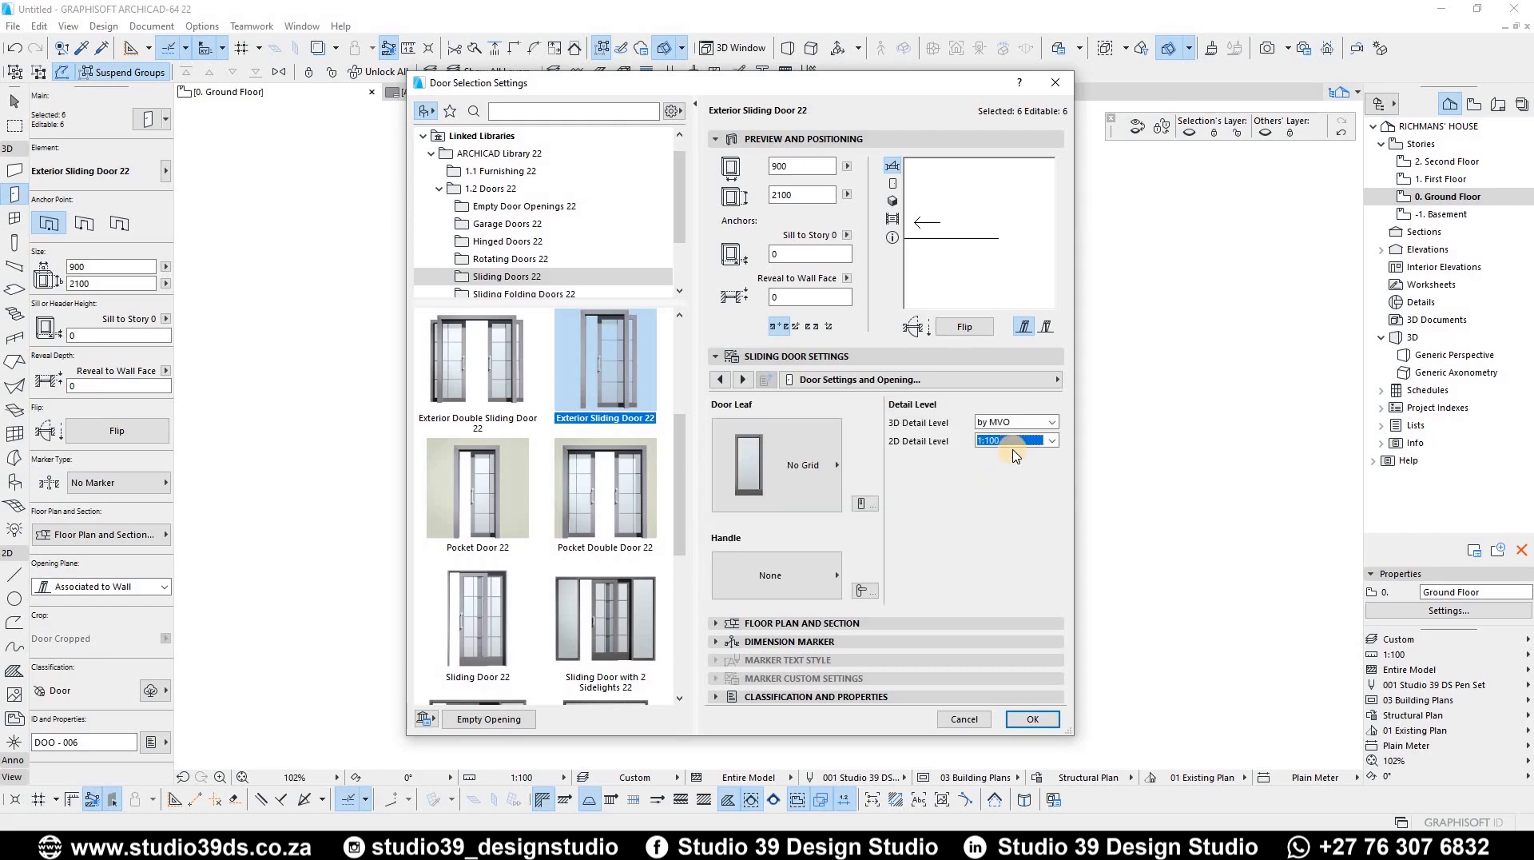
Set the 2D detail level of all selected doors to 1:50 and deselect them
left_click(1010, 440)
left_click(992, 476)
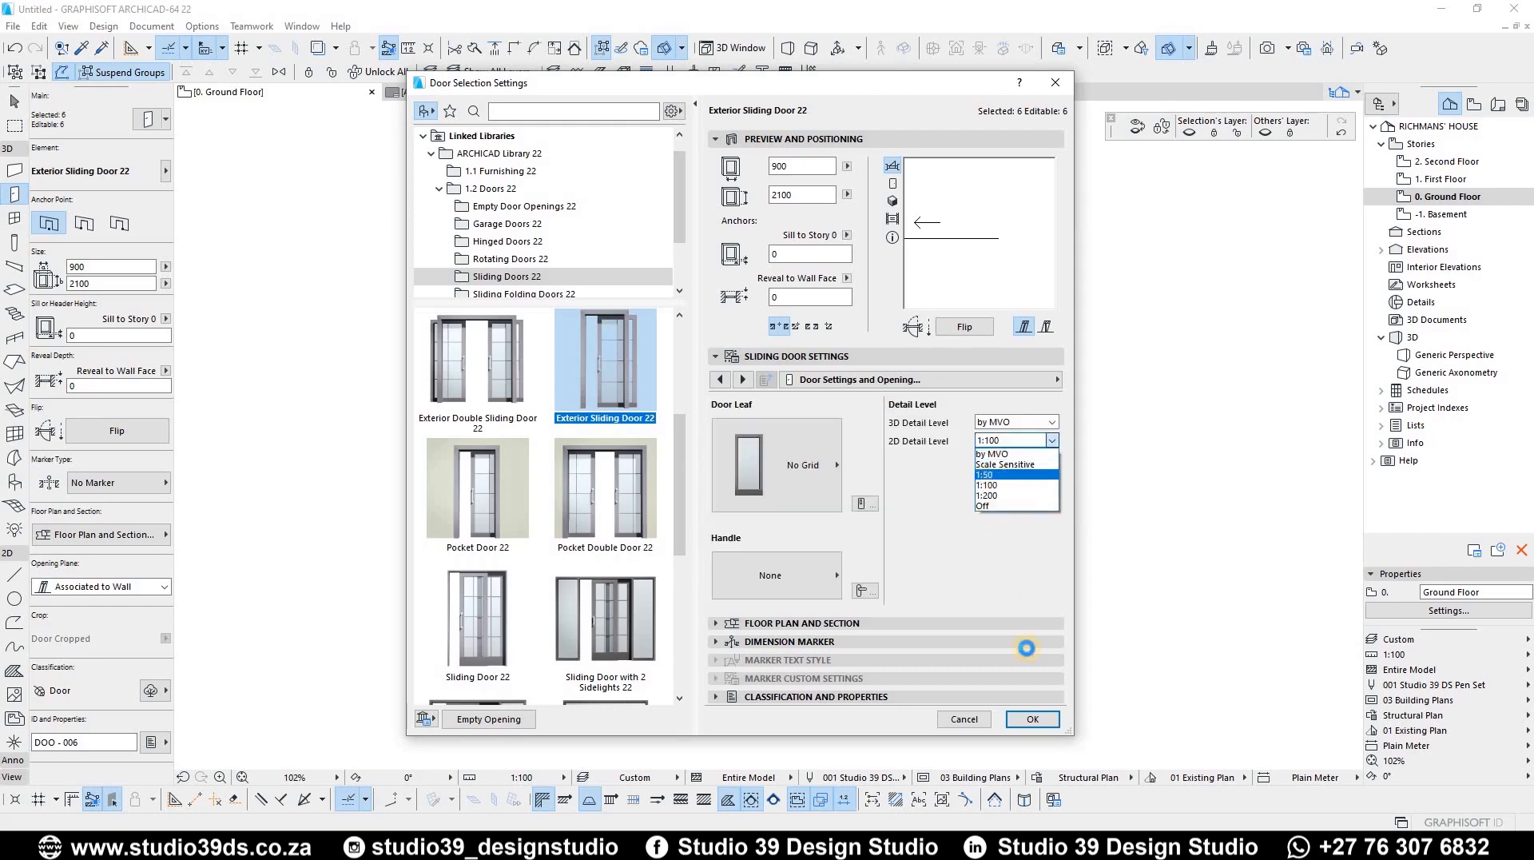
left_click(1032, 718)
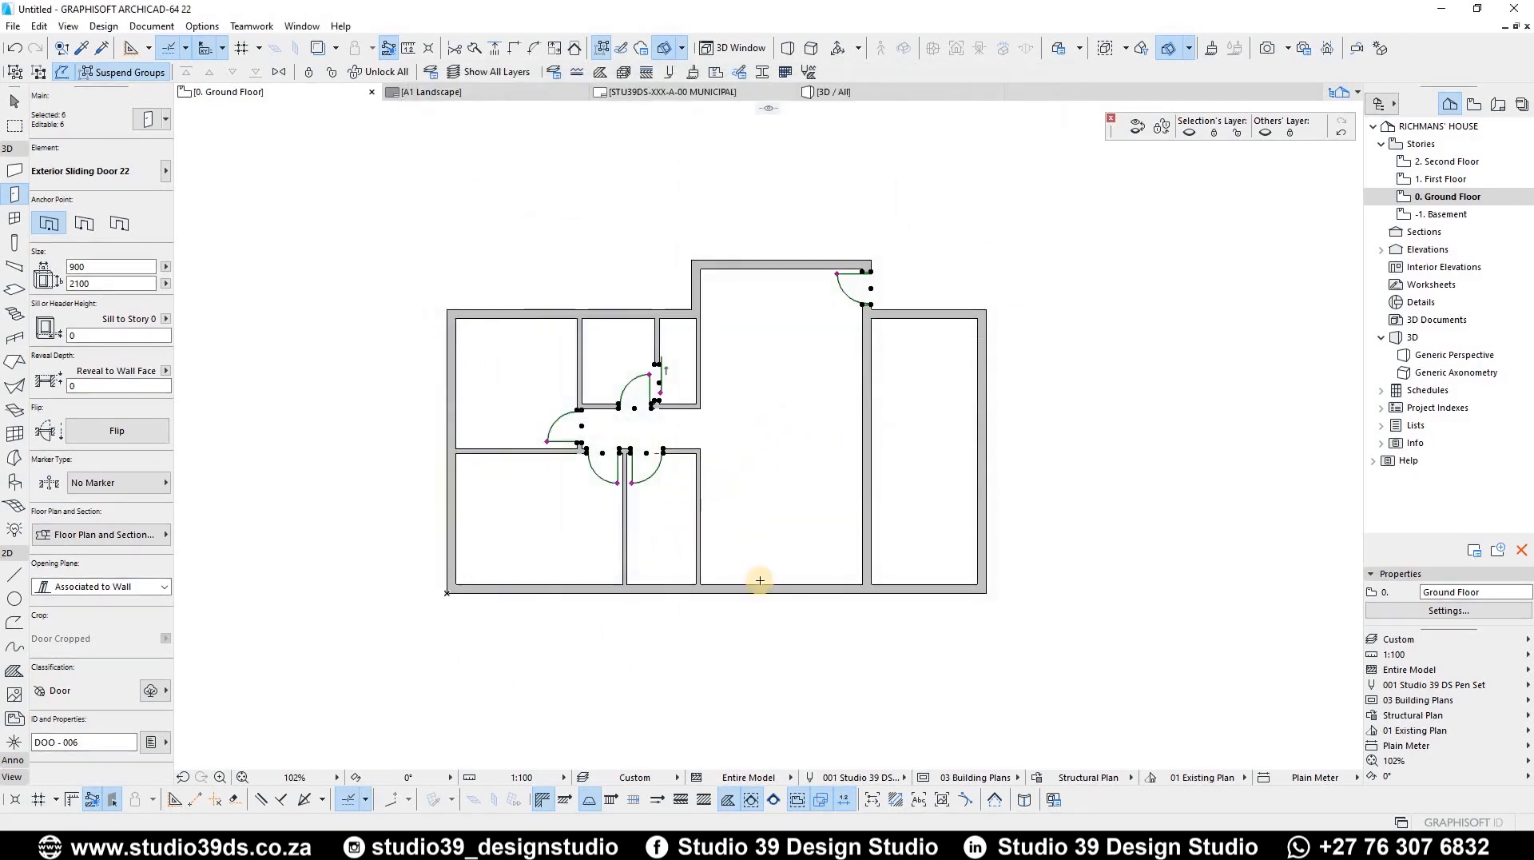
key("Escape")
scroll(630, 455, "up", 10)
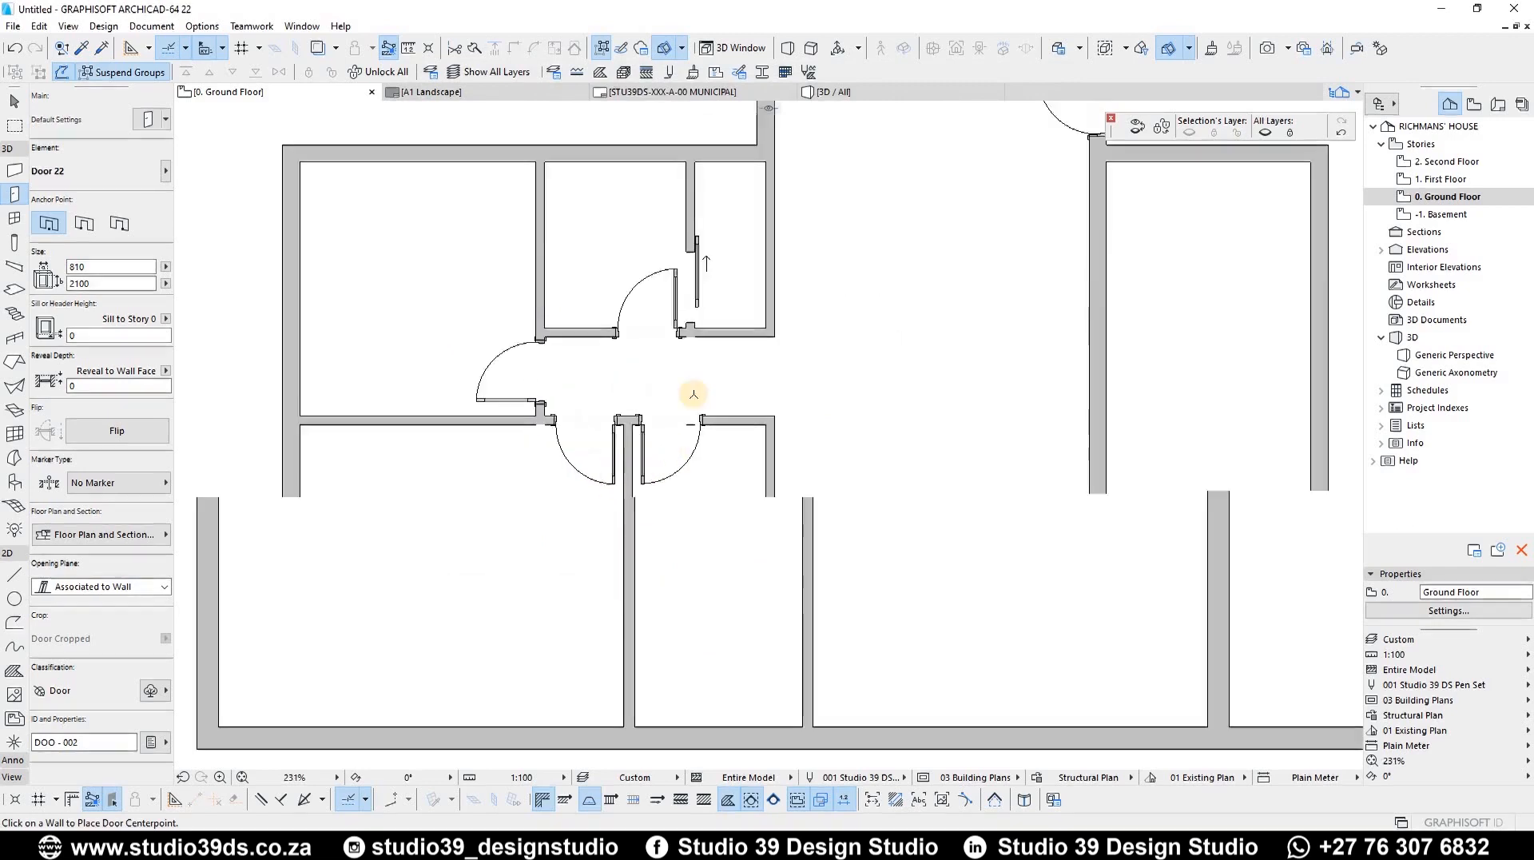
Pick up the settings of the lower-left bedroom's passage door, select every door on the floor and open their selection settings
scroll(653, 325, "down", 10)
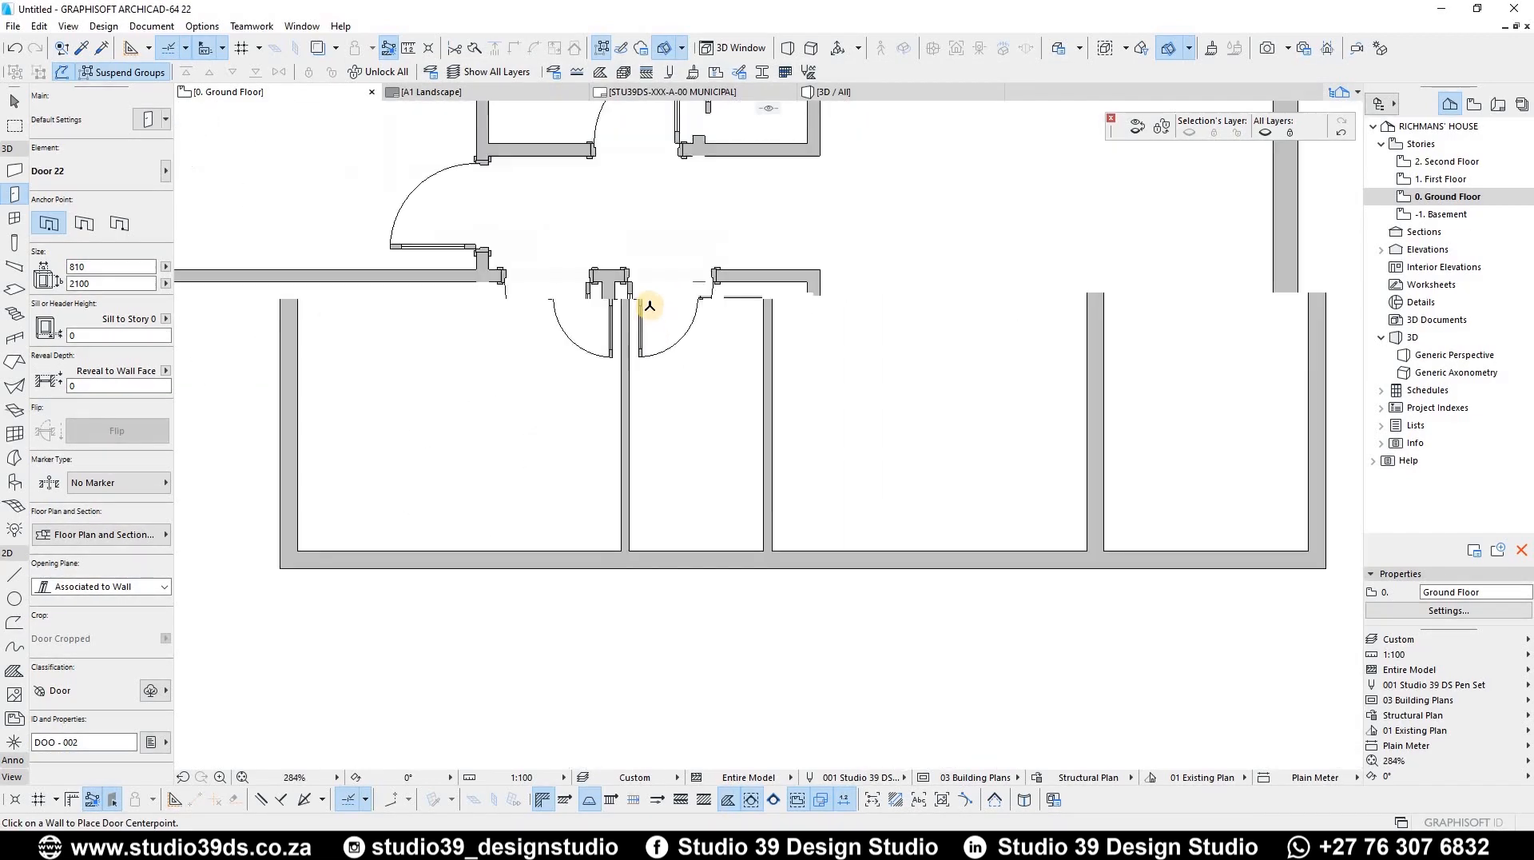
key("Escape")
scroll(689, 313, "up", 8)
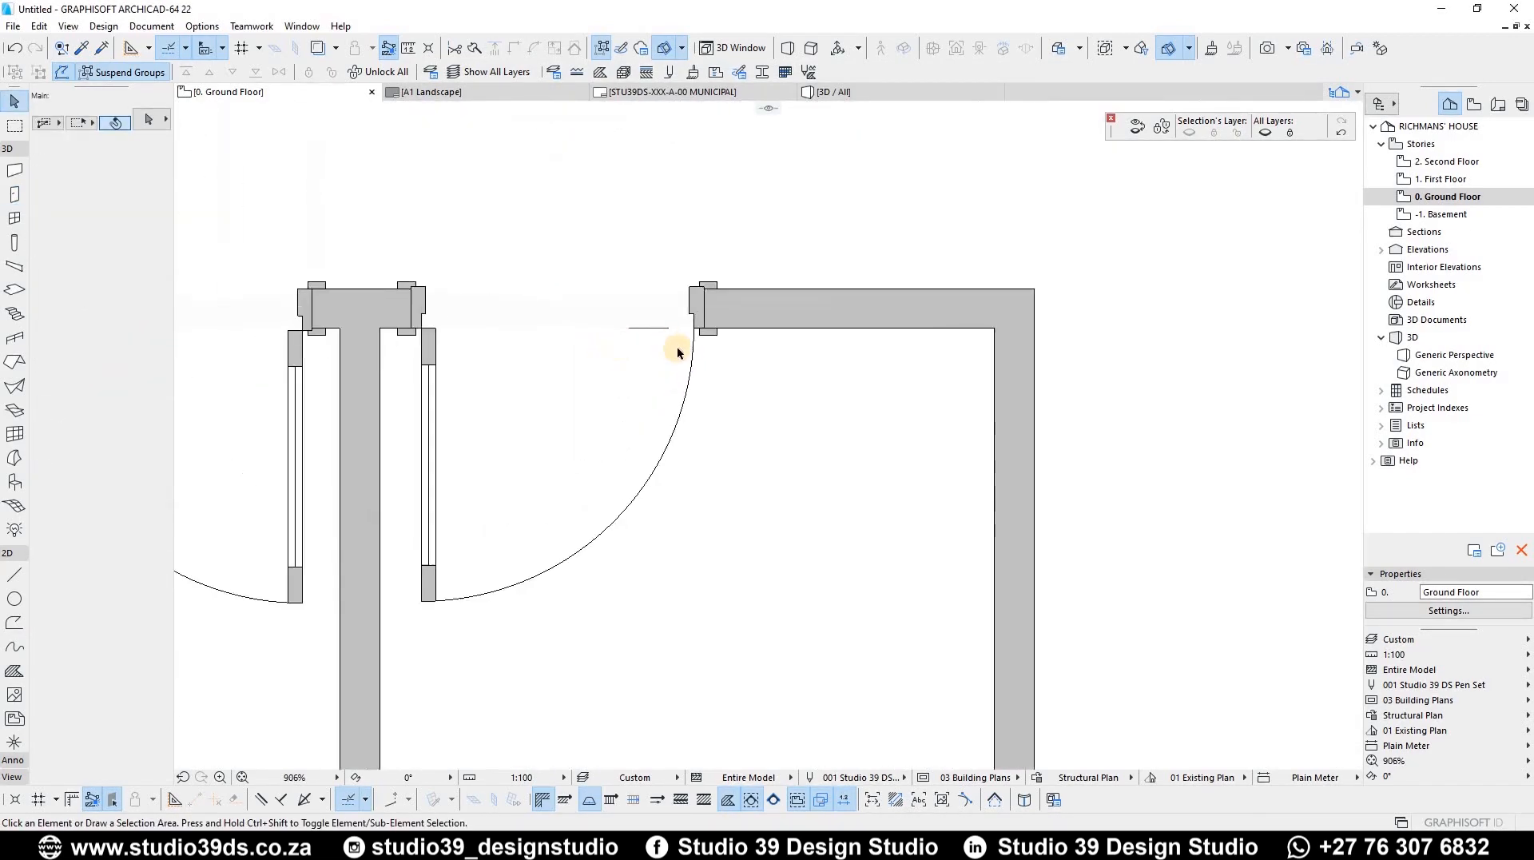
scroll(612, 344, "down", 5)
scroll(548, 404, "down", 5)
scroll(490, 421, "up", 7)
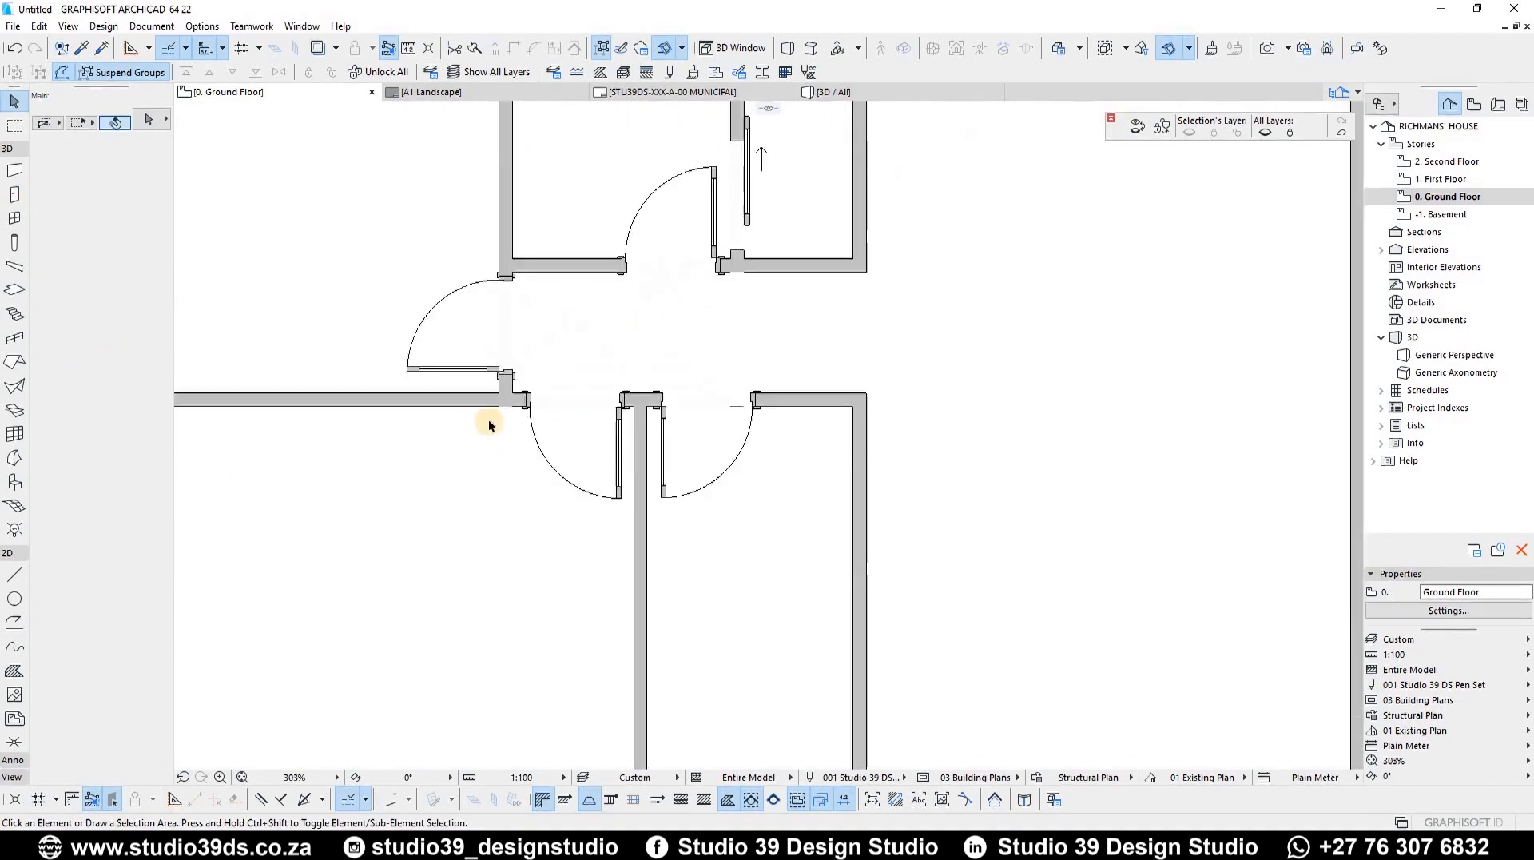
scroll(502, 449, "up", 3)
left_click(496, 438)
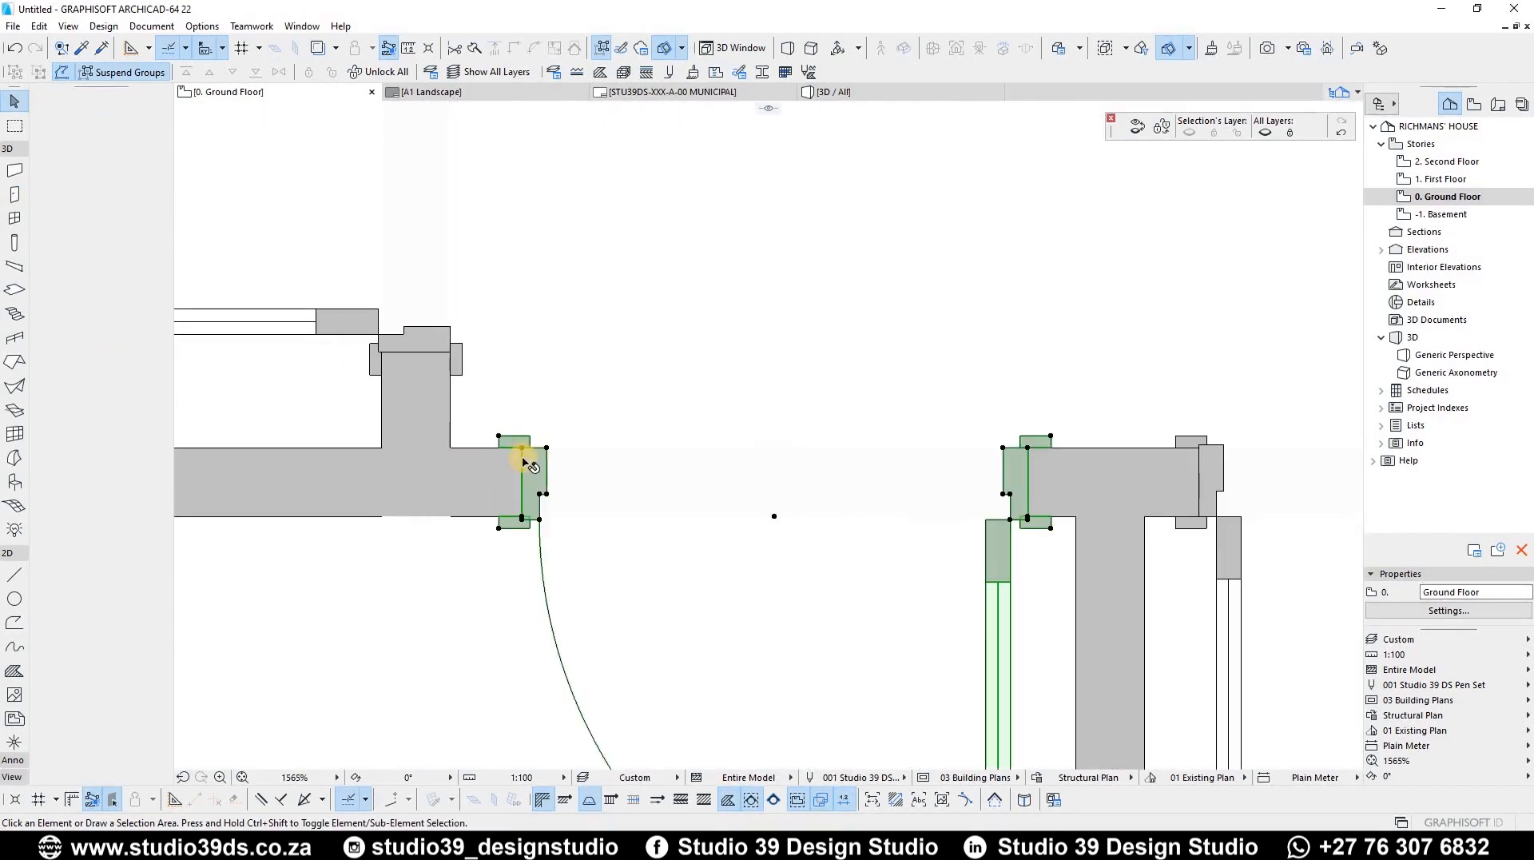
scroll(408, 393, "down", 5)
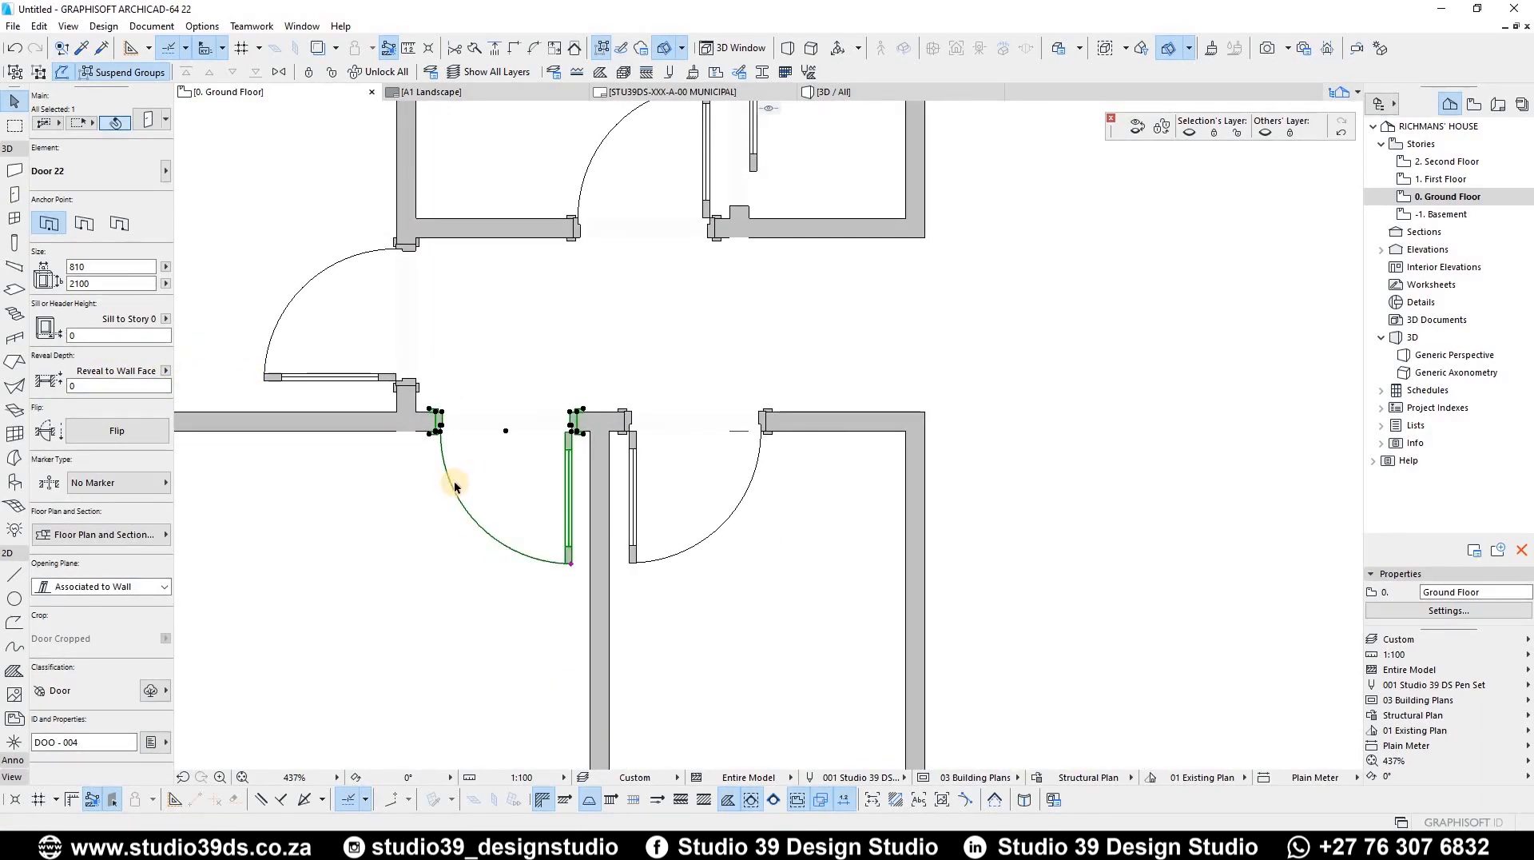
left_click(509, 425, "alt")
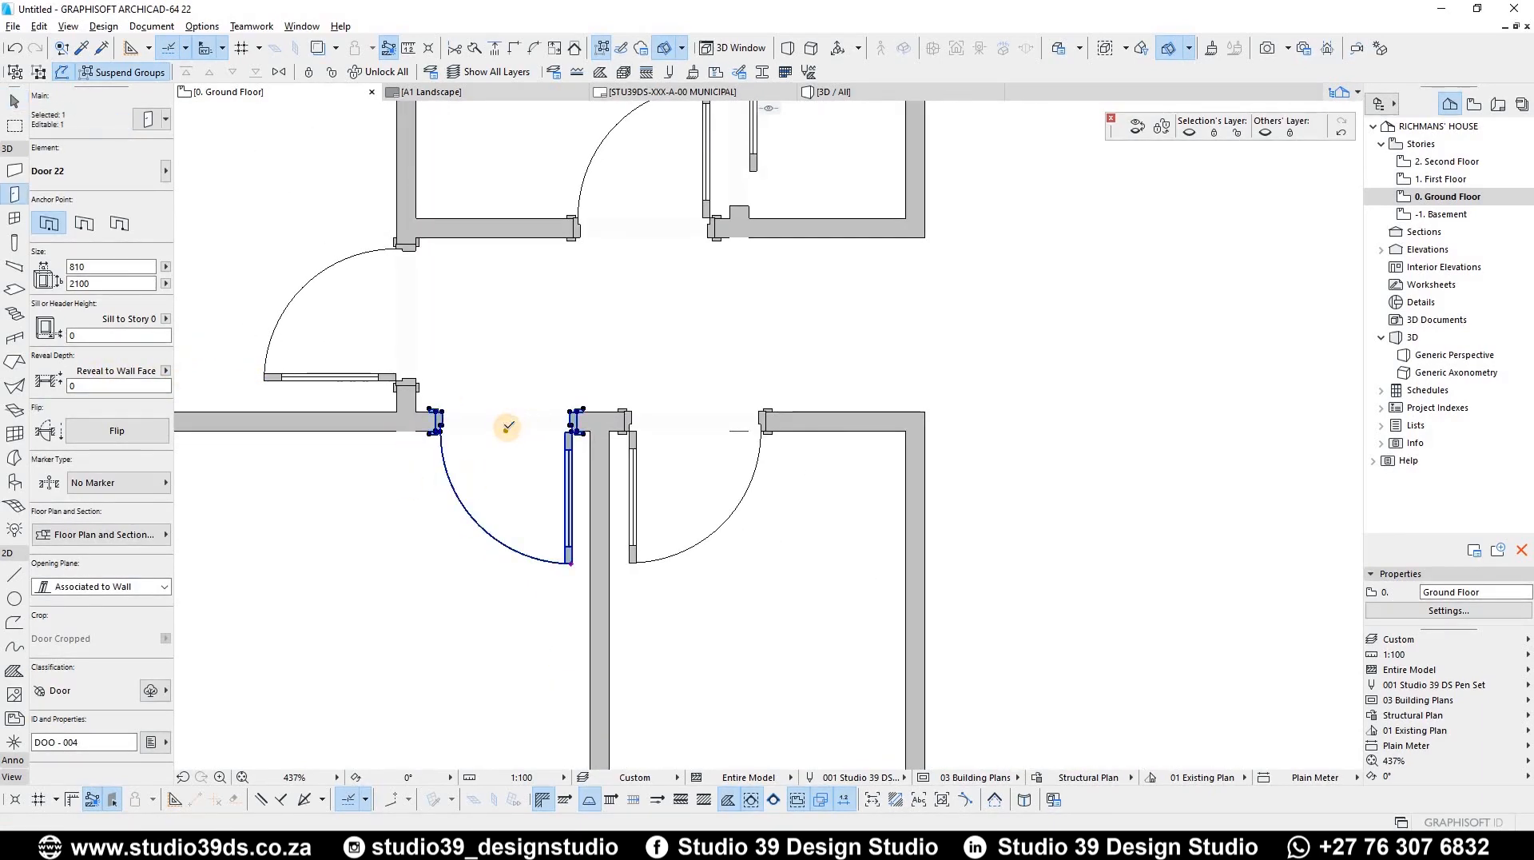
key("ctrl+a")
scroll(494, 451, "down", 4)
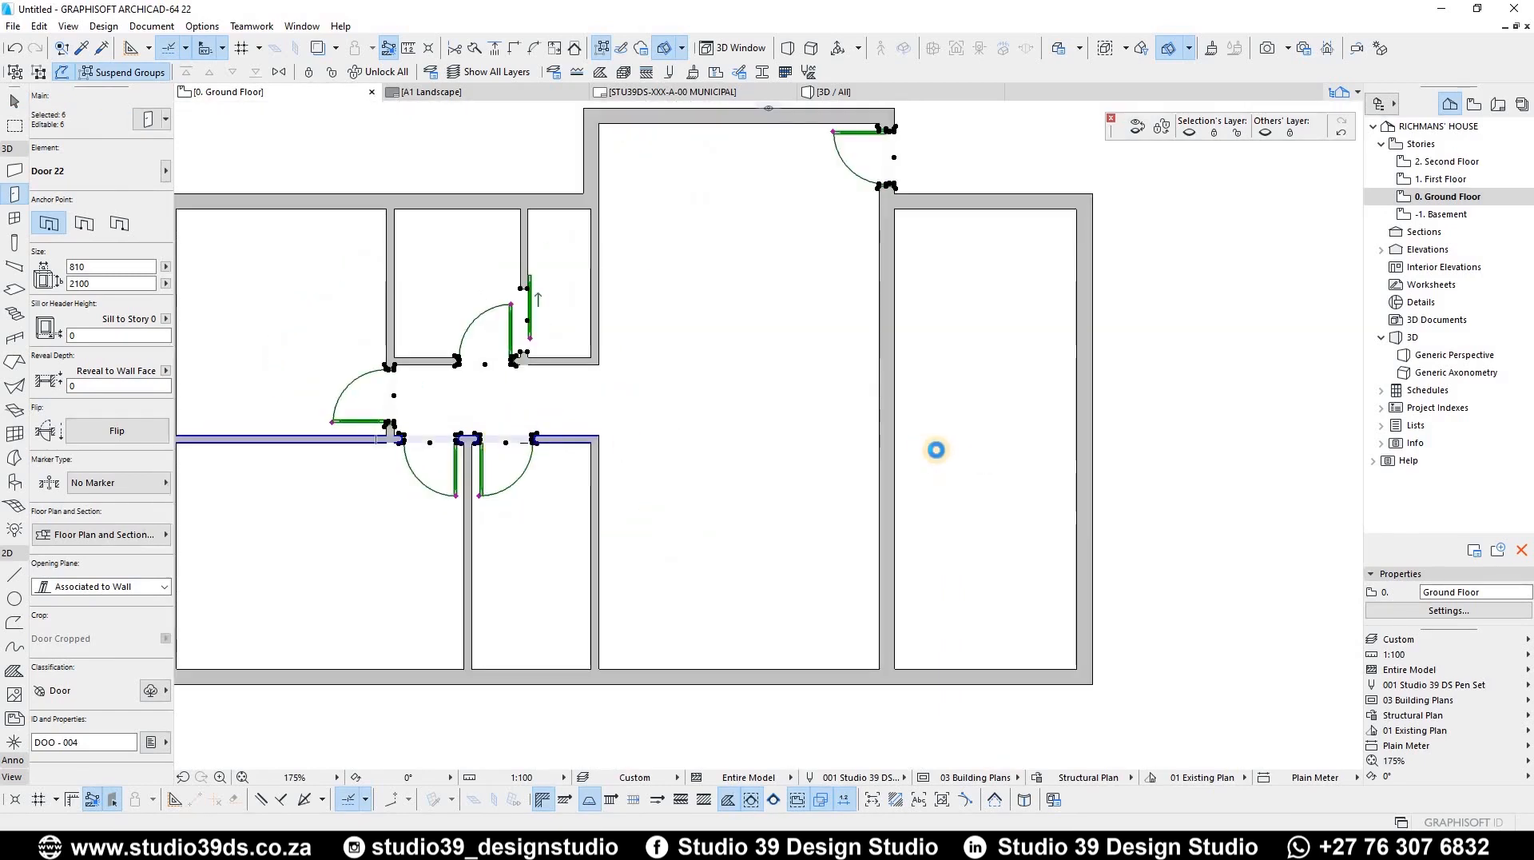
key("ctrl+t")
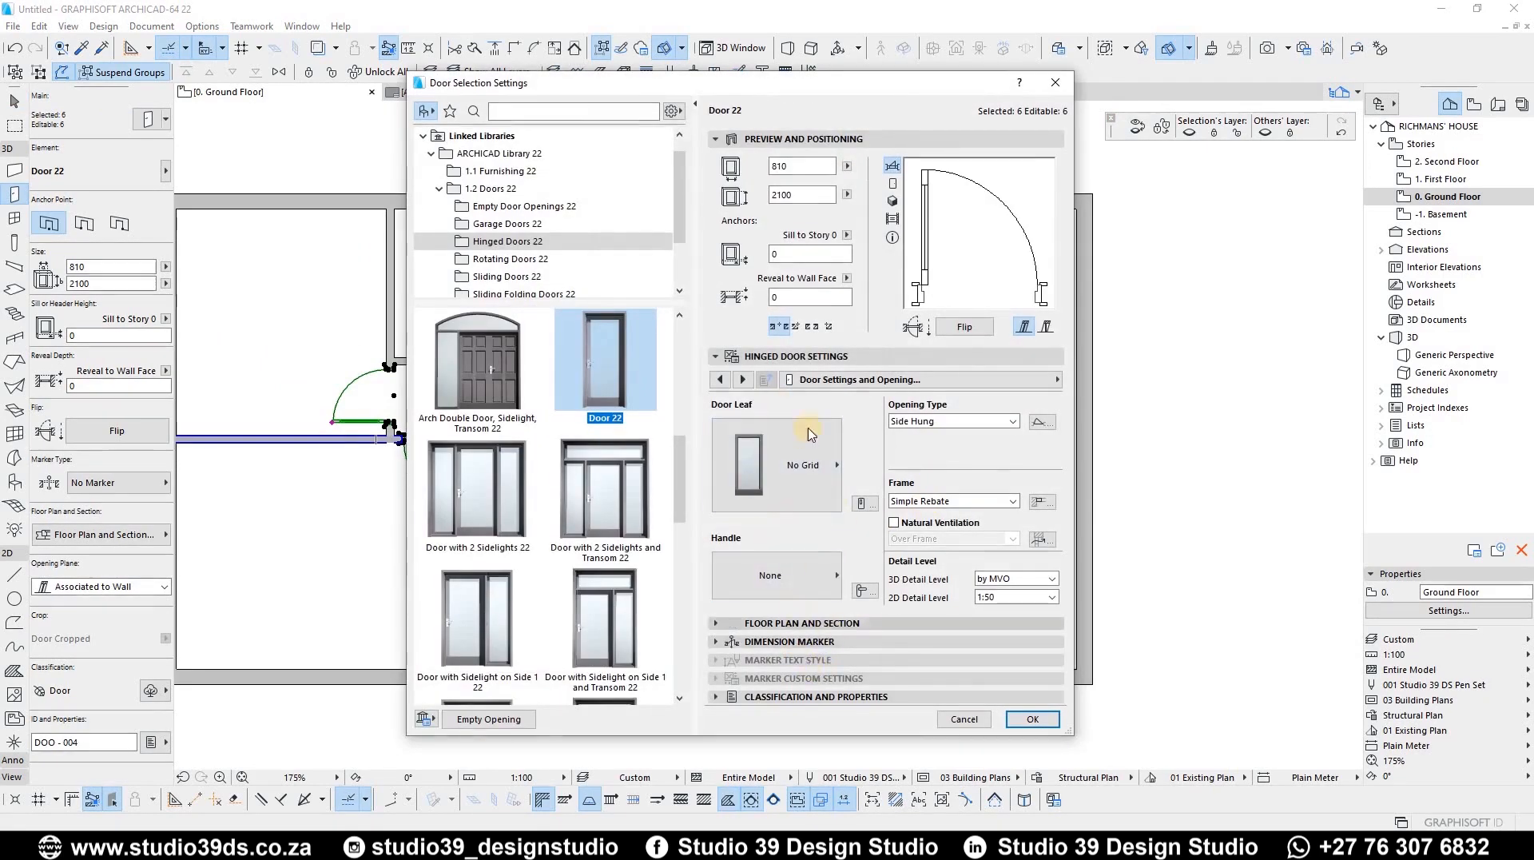
Turn off the outside and inside casings in the fixtures and fittings of all selected doors, apply the change and deselect them
left_click(914, 380)
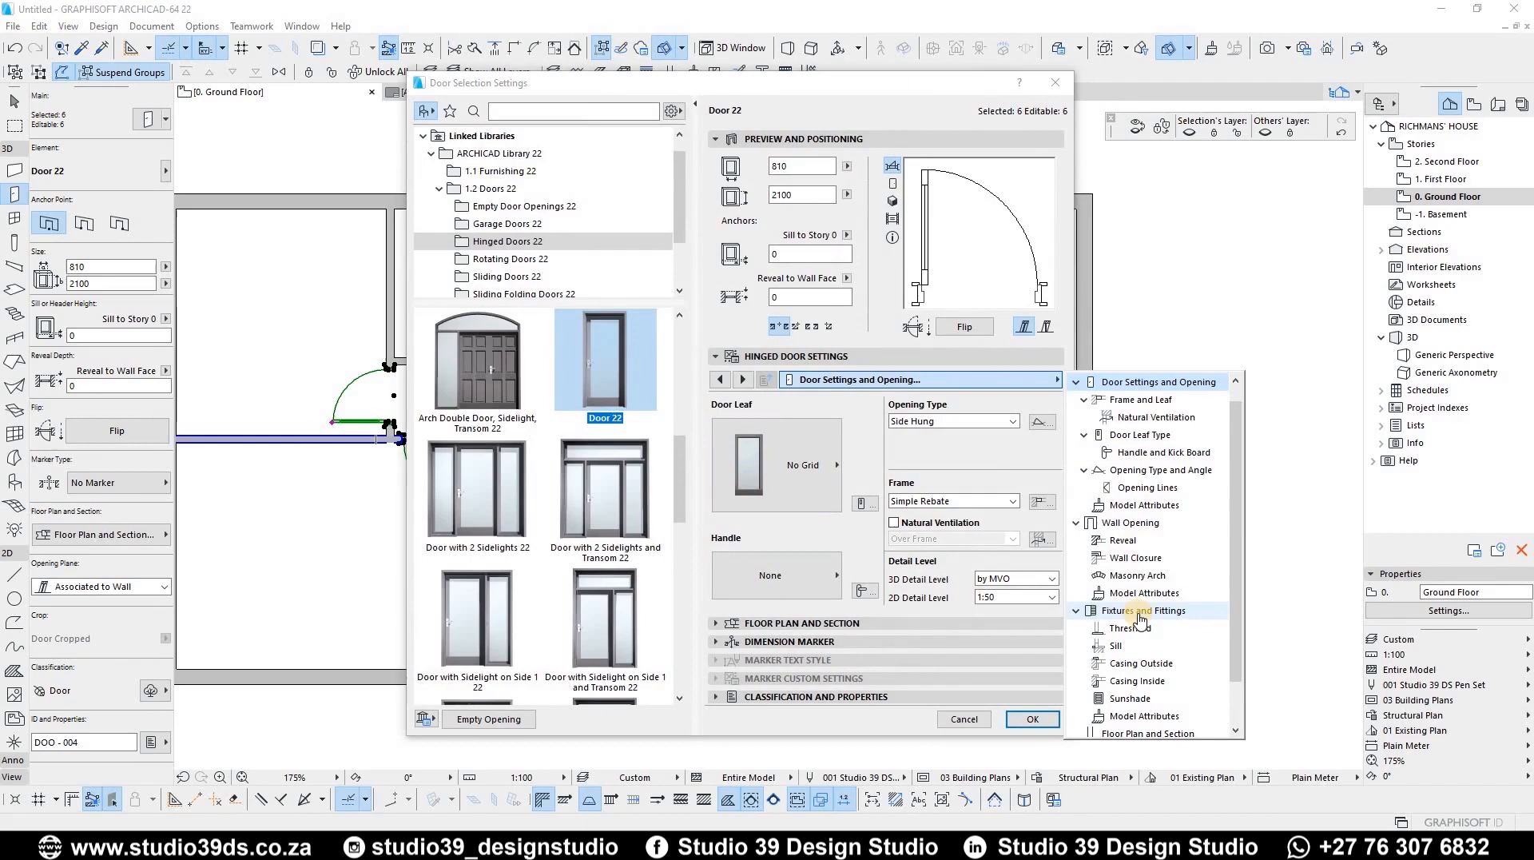
left_click(1138, 612)
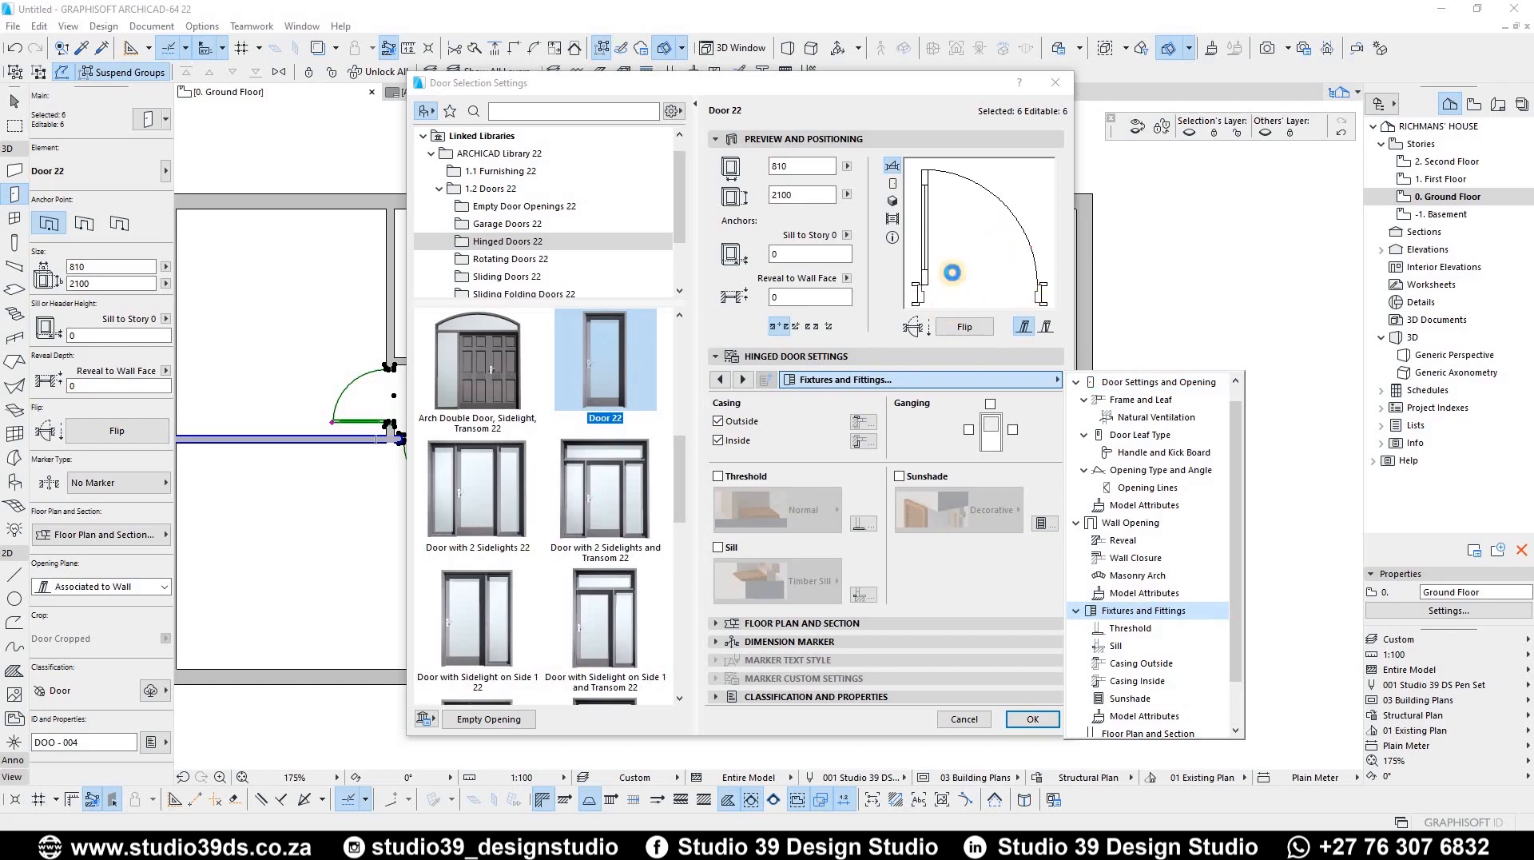
left_click(724, 423)
left_click(720, 423)
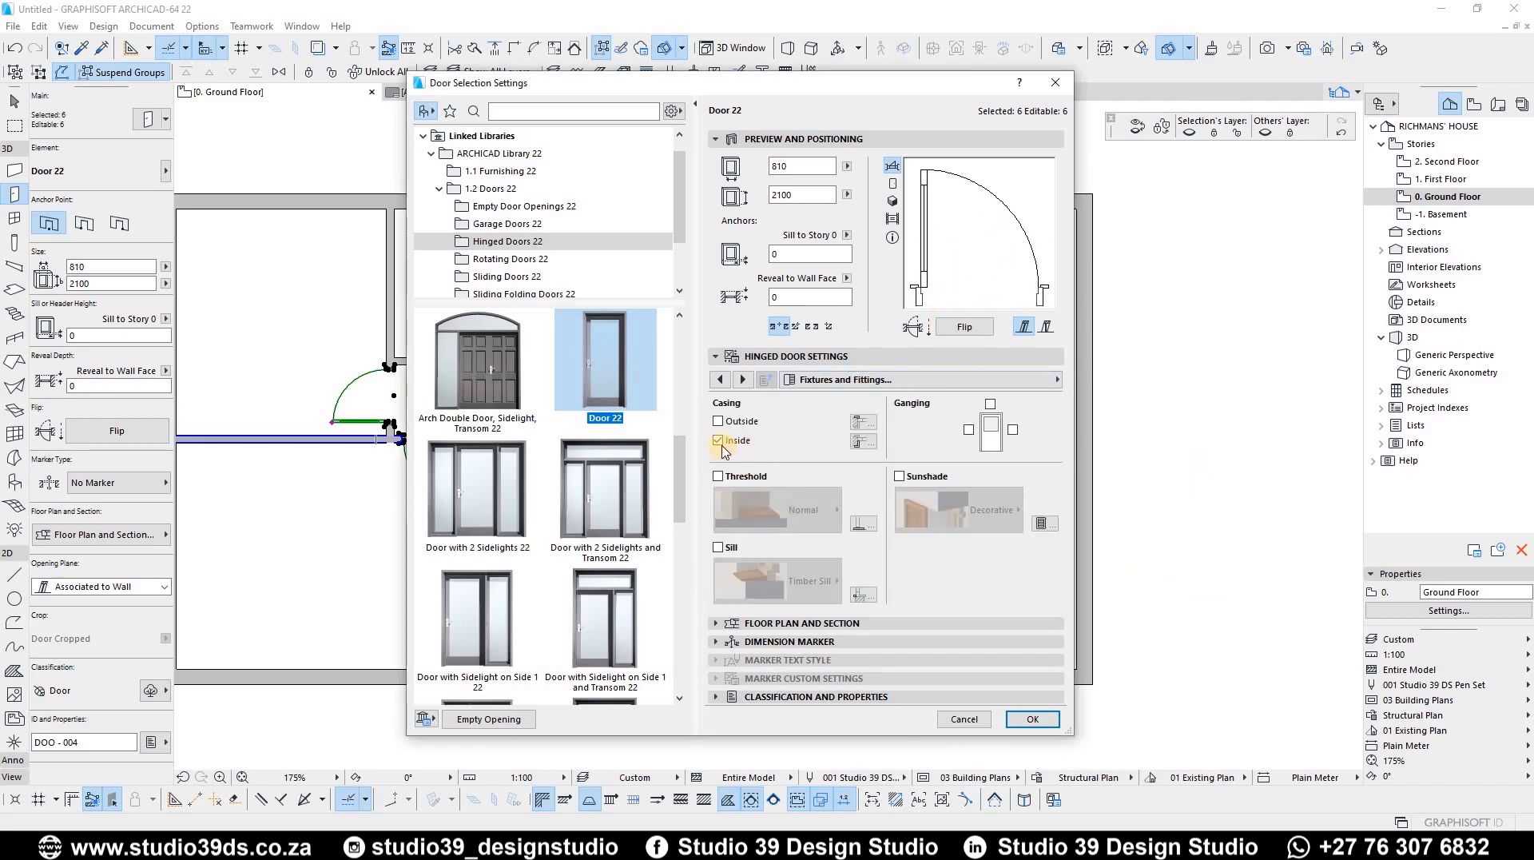
left_click(718, 441)
left_click(1034, 720)
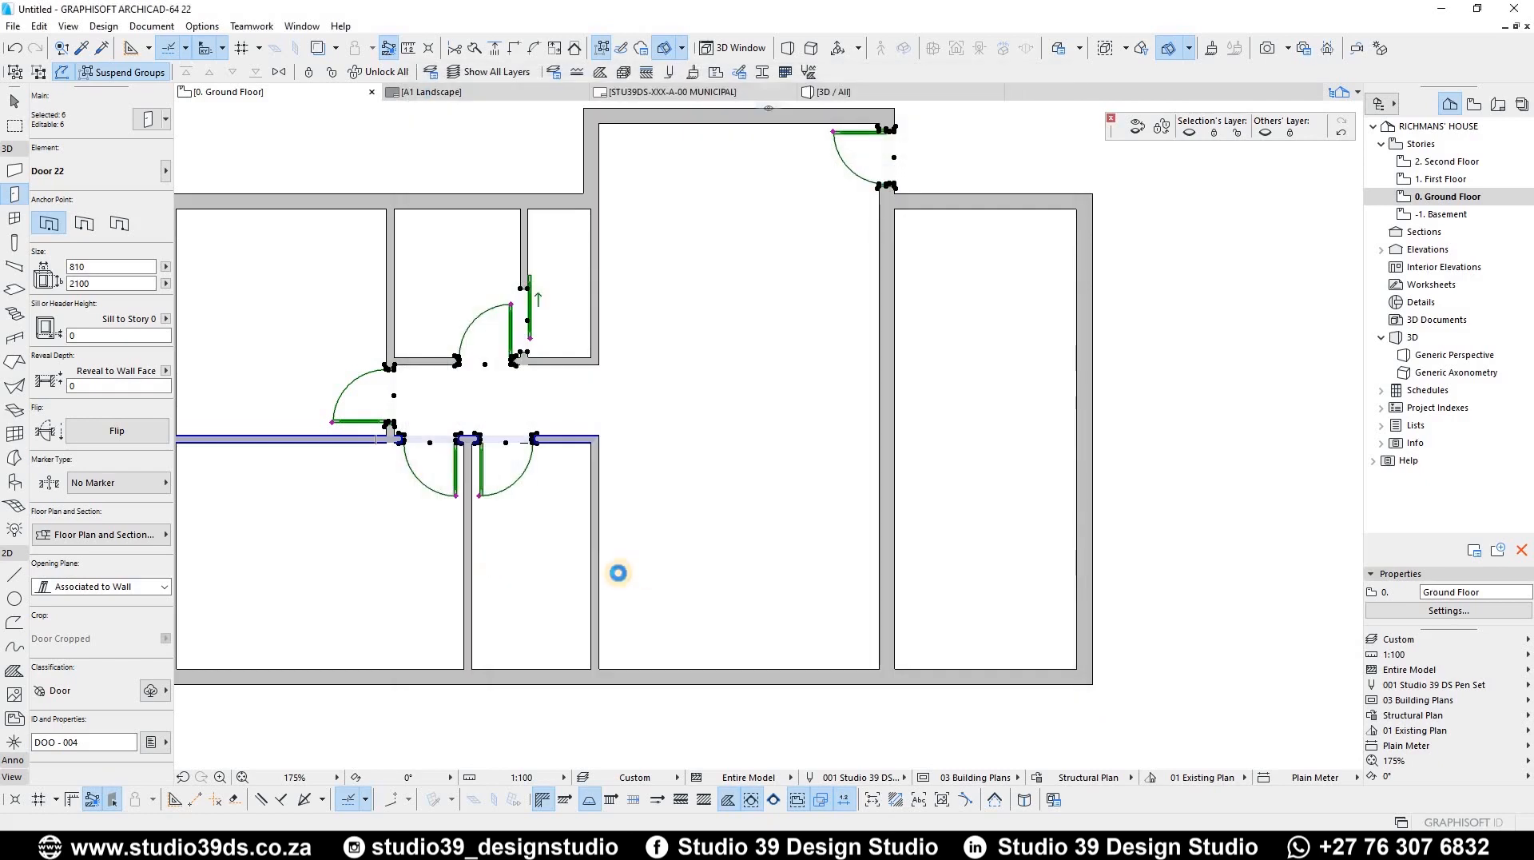
key("Escape")
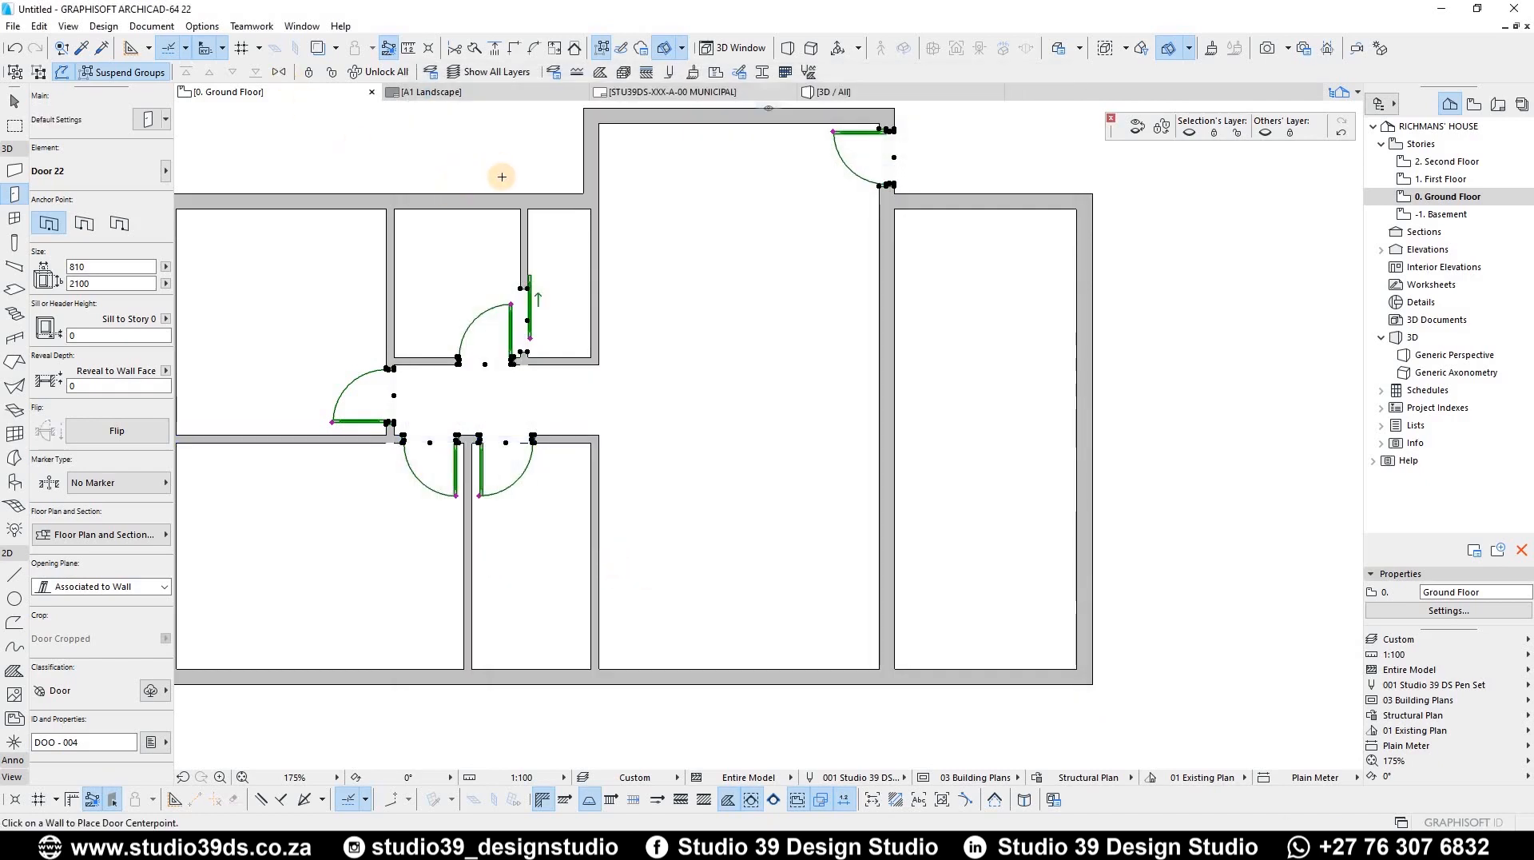
scroll(959, 383, "down", 3)
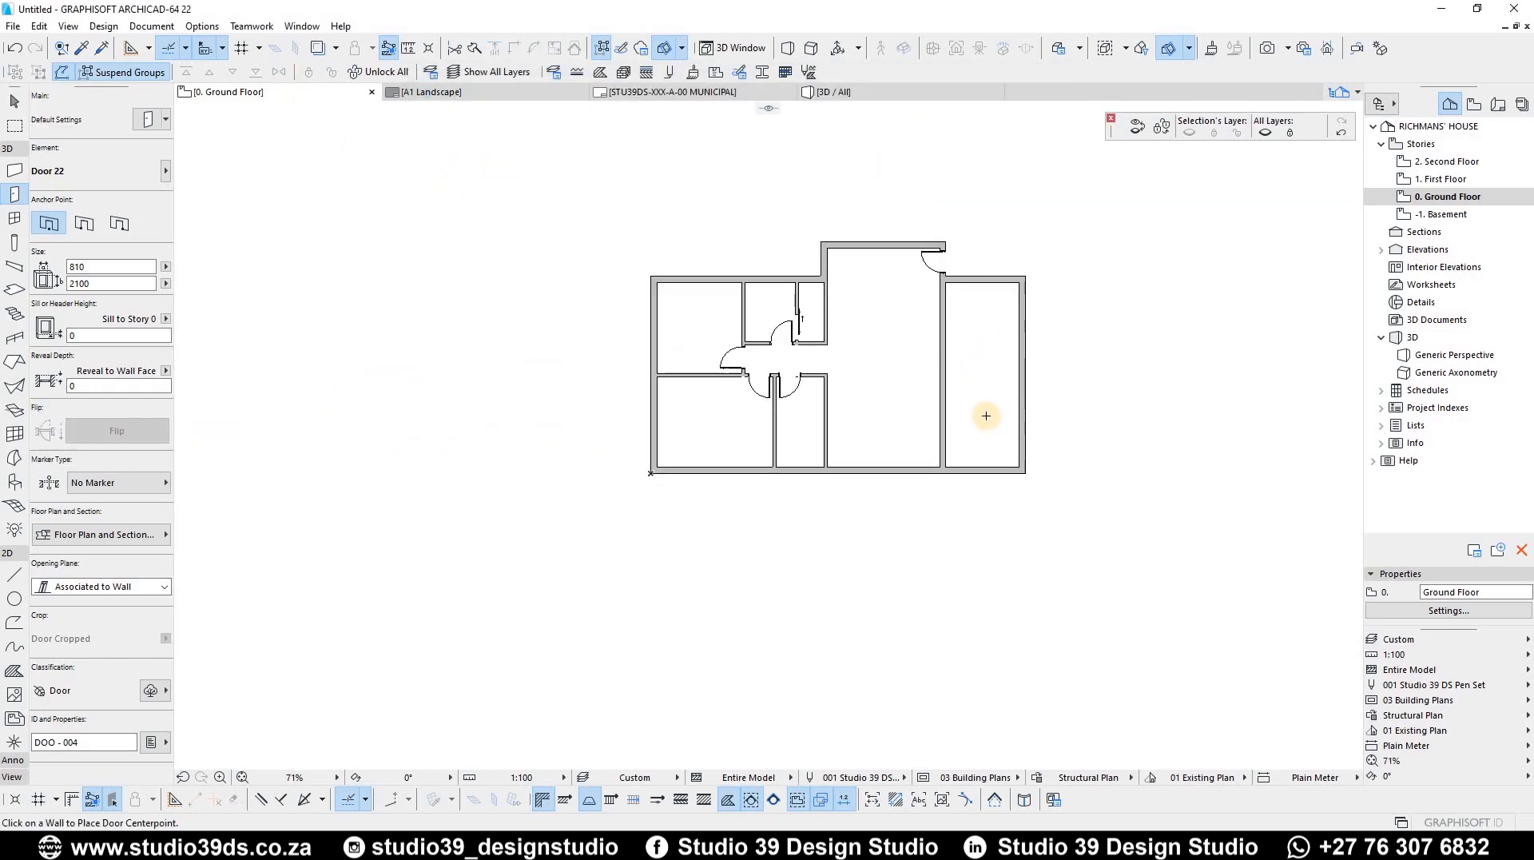
key("Escape")
Place an 810 x 2100 hinged Door 22 in the lower outer wall of the large central room, opening into the room
scroll(963, 391, "up", 2)
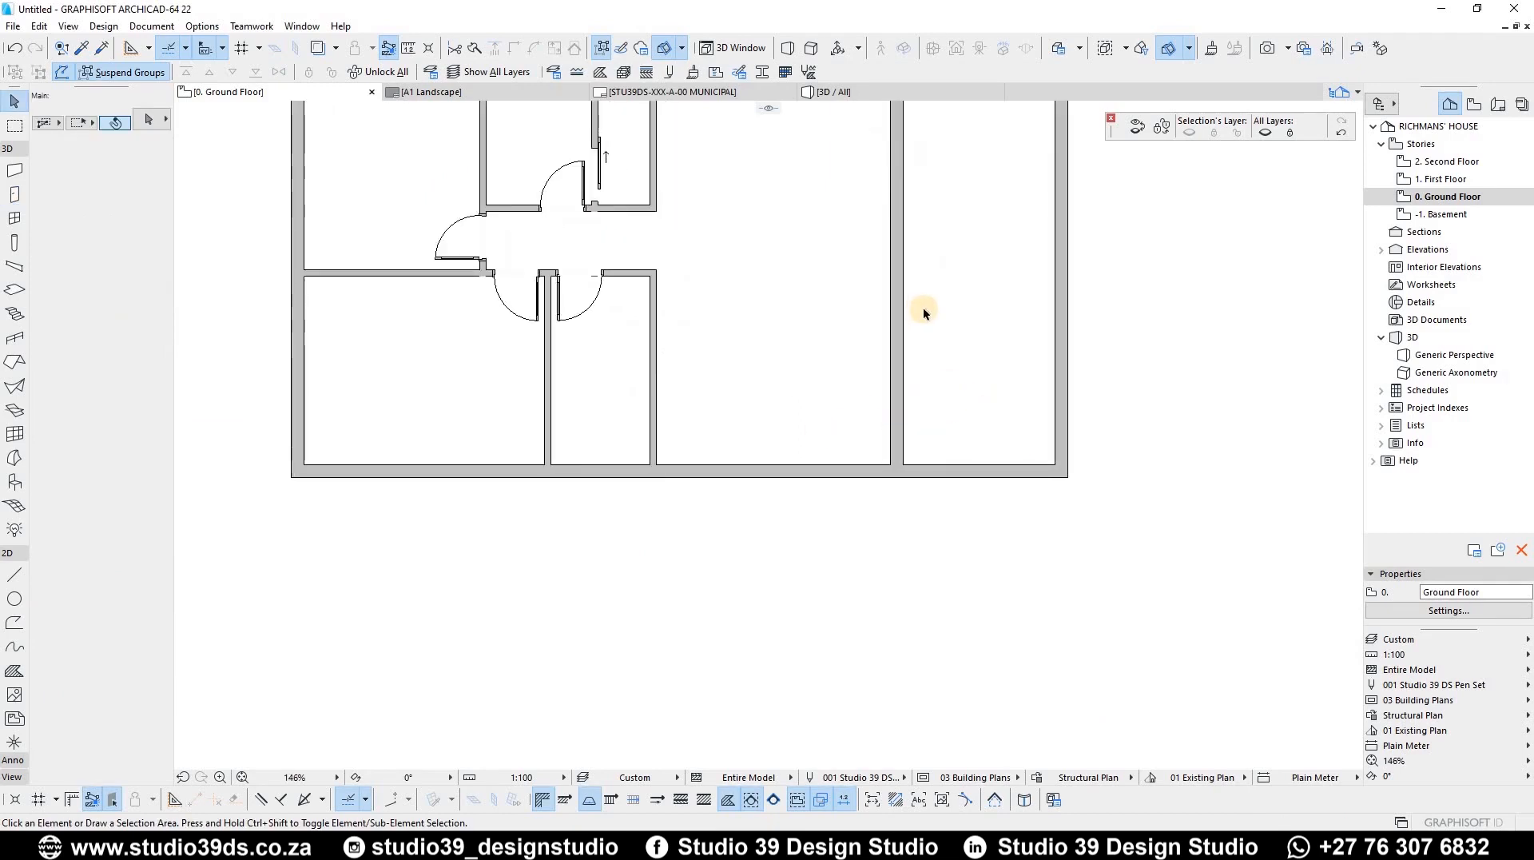
scroll(924, 314, "down", 2)
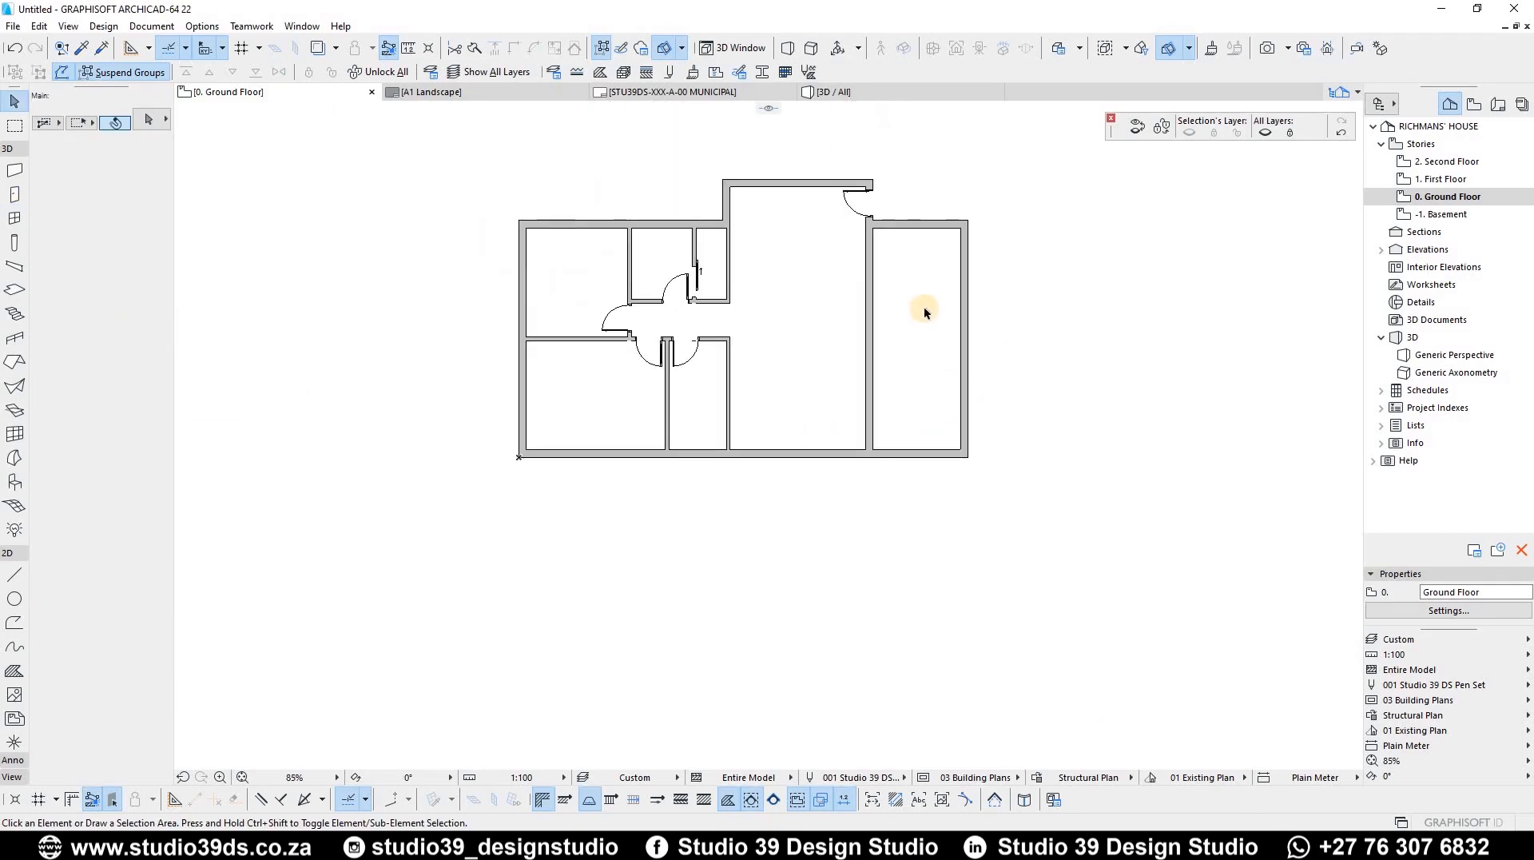
scroll(905, 313, "up", 1)
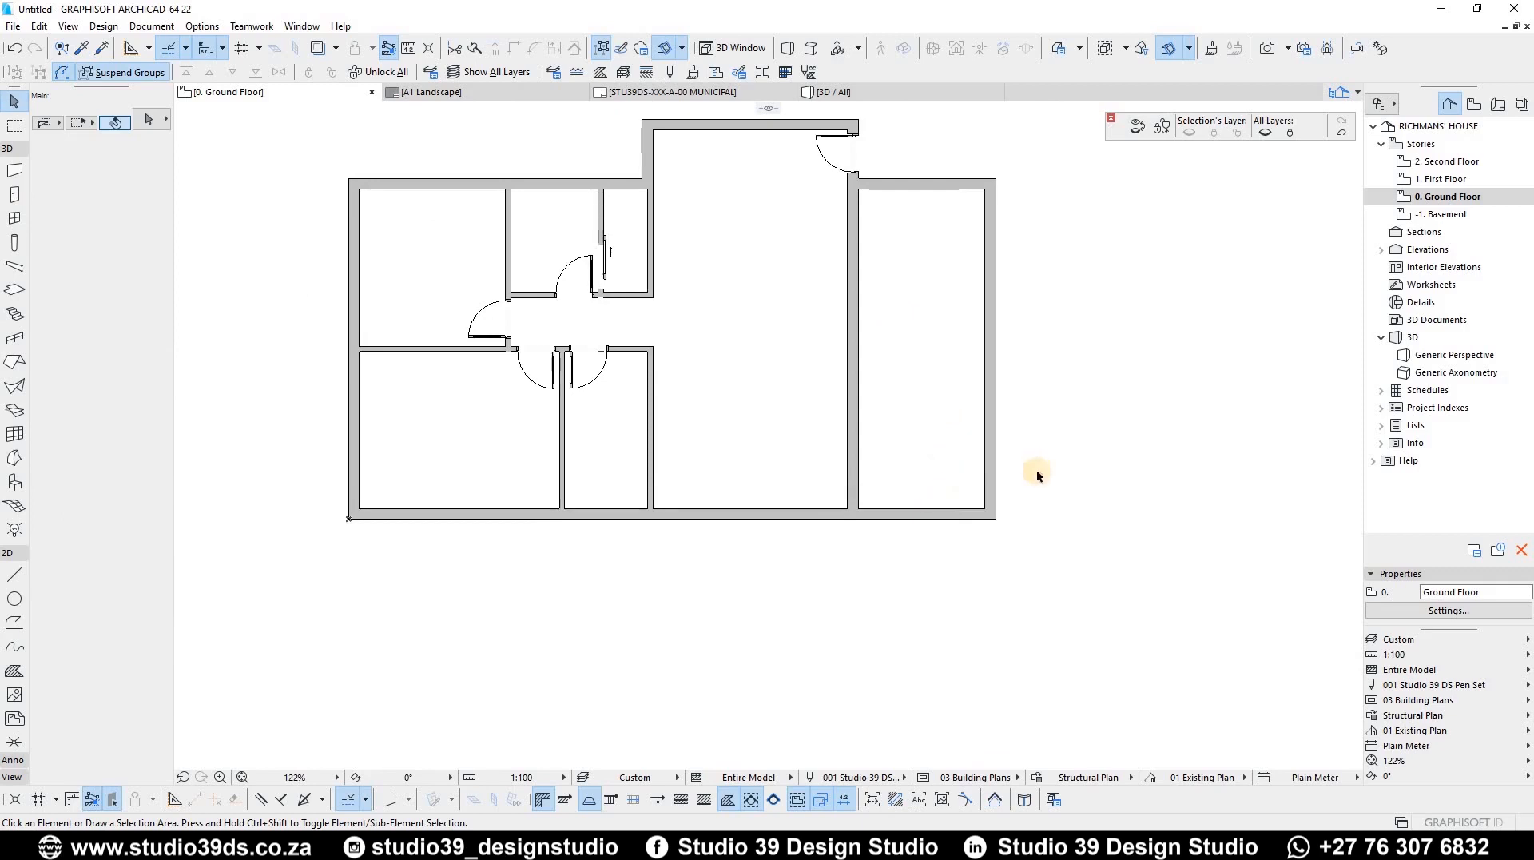
scroll(831, 488, "down", 1)
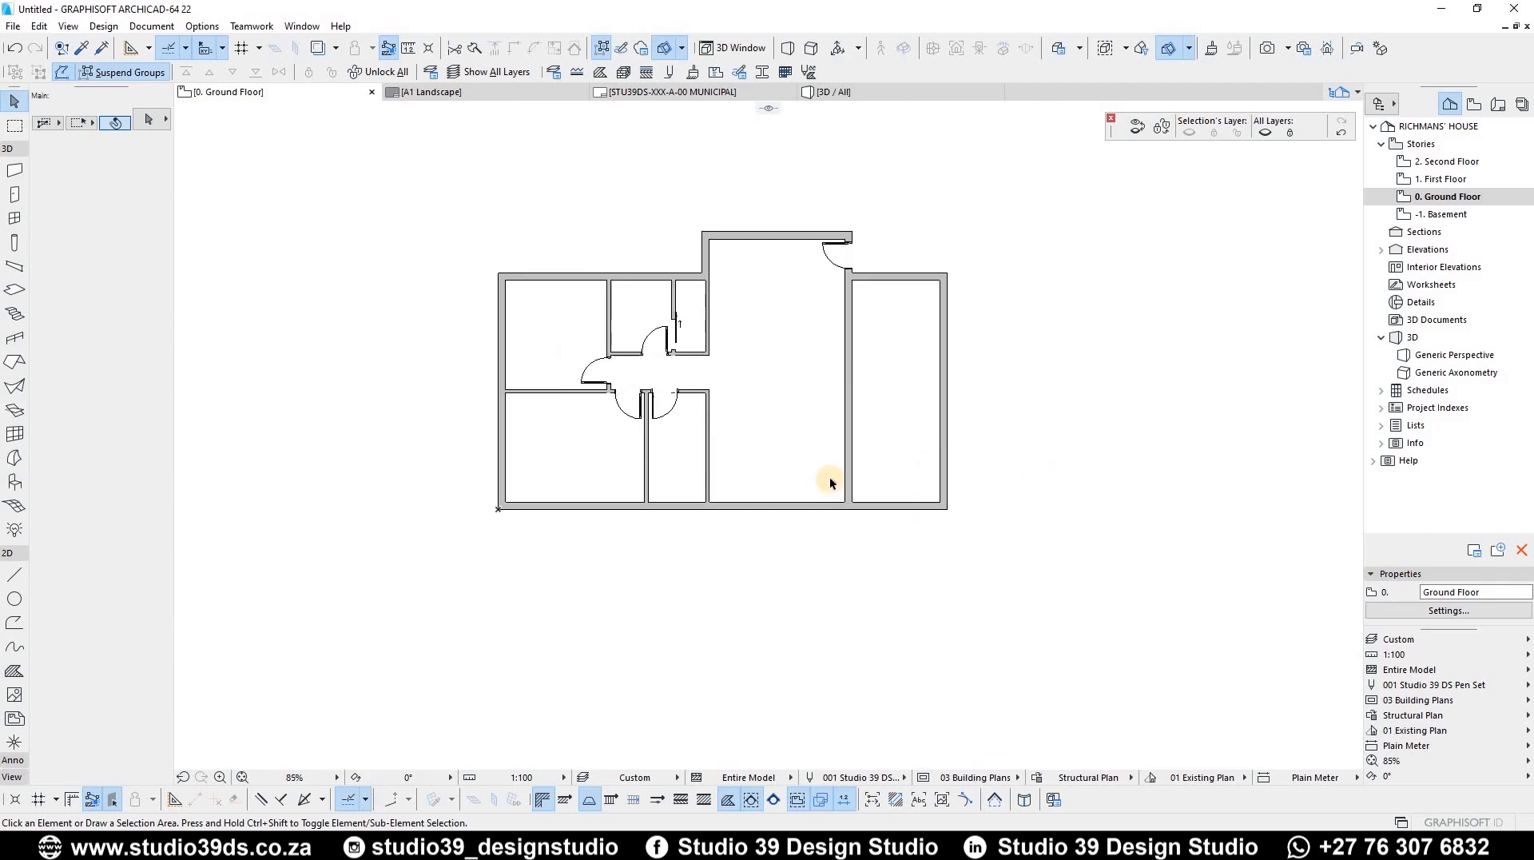
scroll(818, 477, "up", 2)
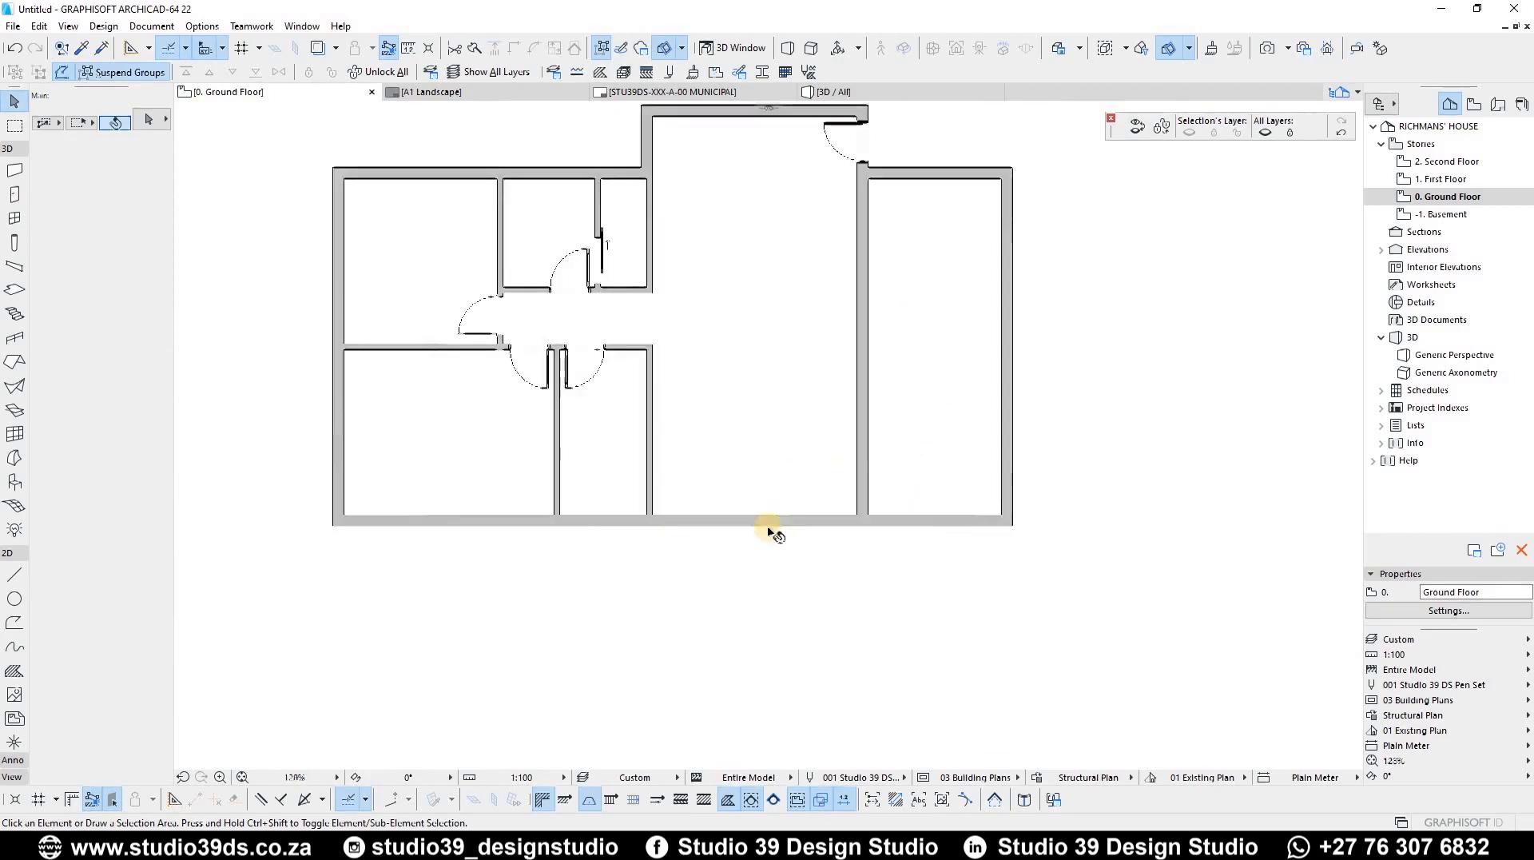
left_click(14, 194)
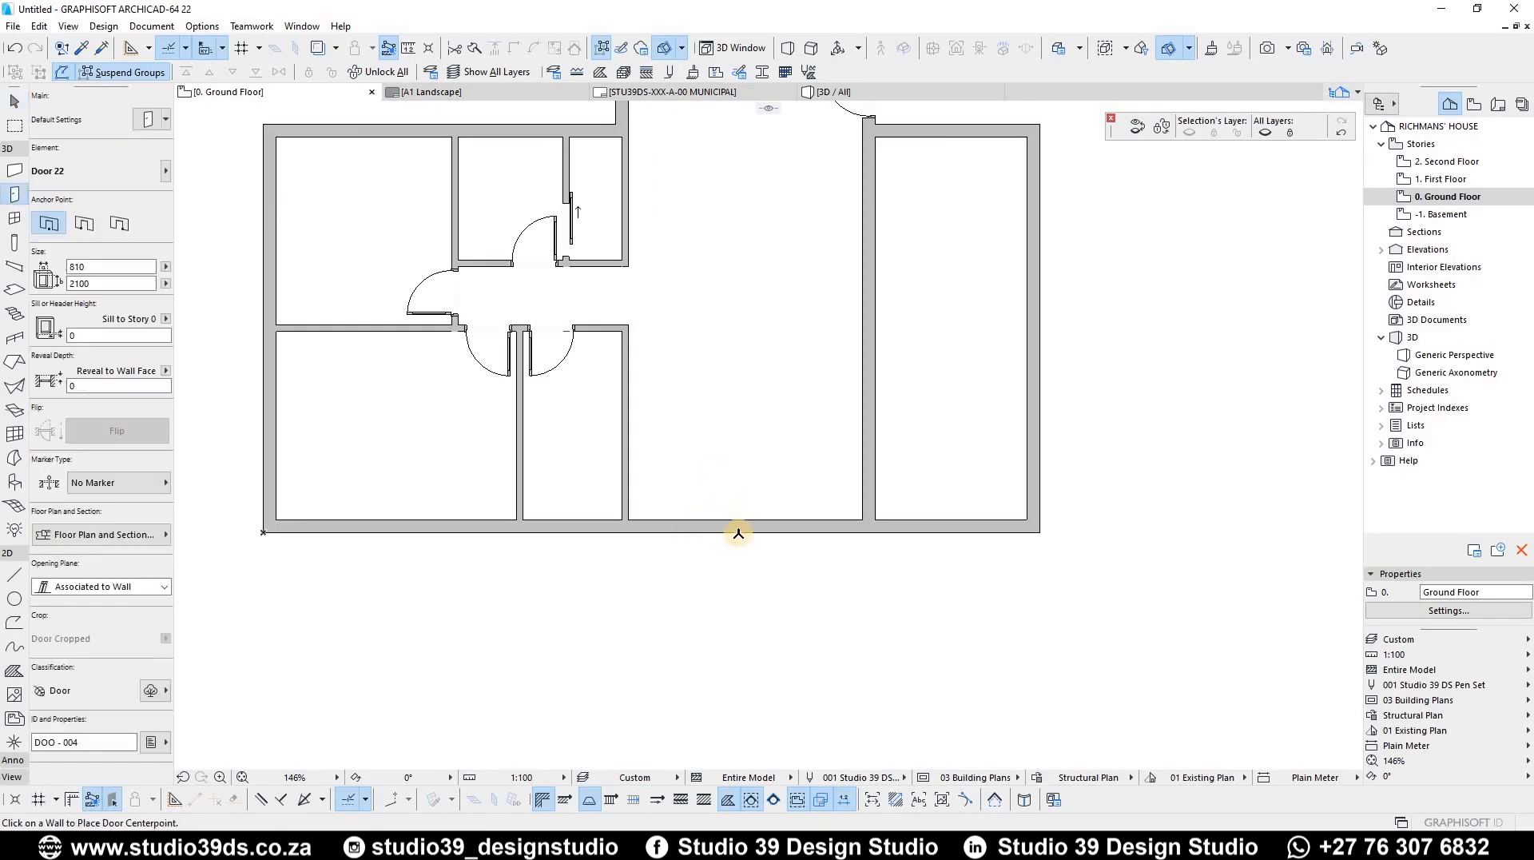
left_click(744, 531)
left_click(799, 476)
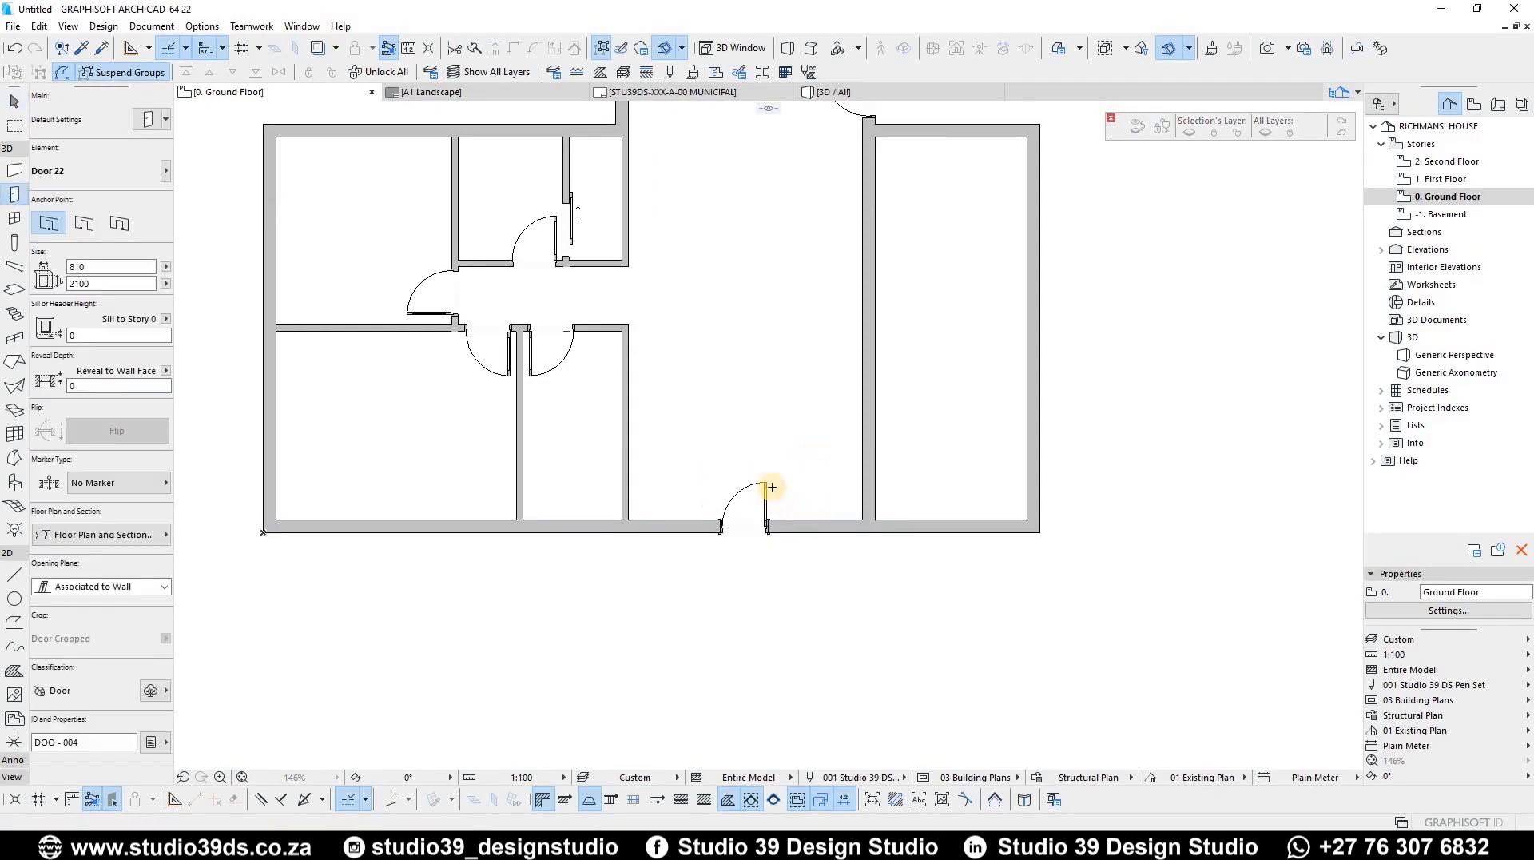
key("Escape")
Transfer the settings of the narrow lower room's passage door to the new door in the lower outer wall
left_click(766, 484)
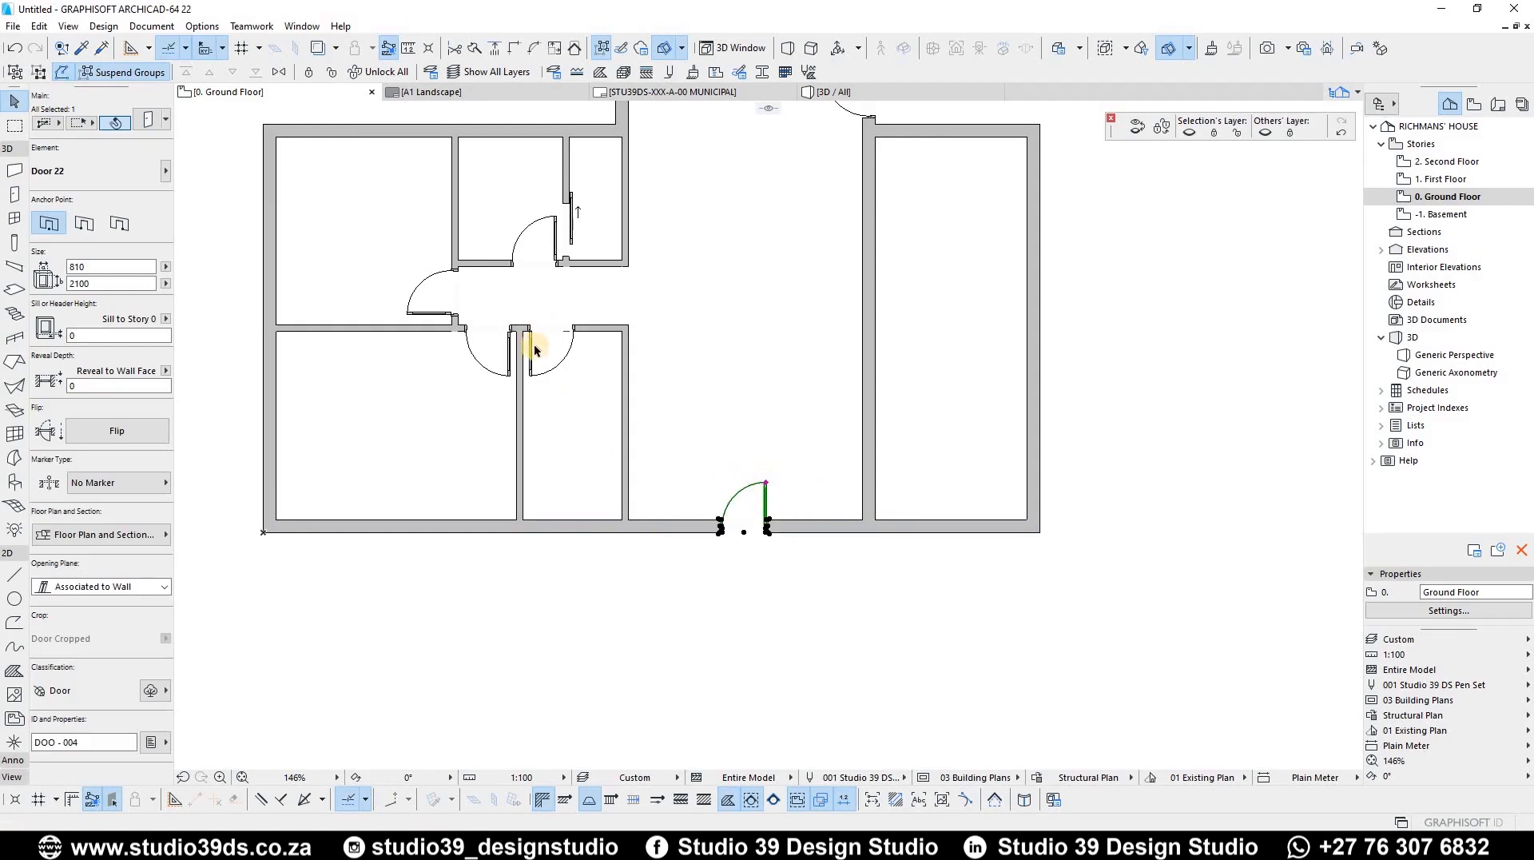
left_click(533, 372, "alt")
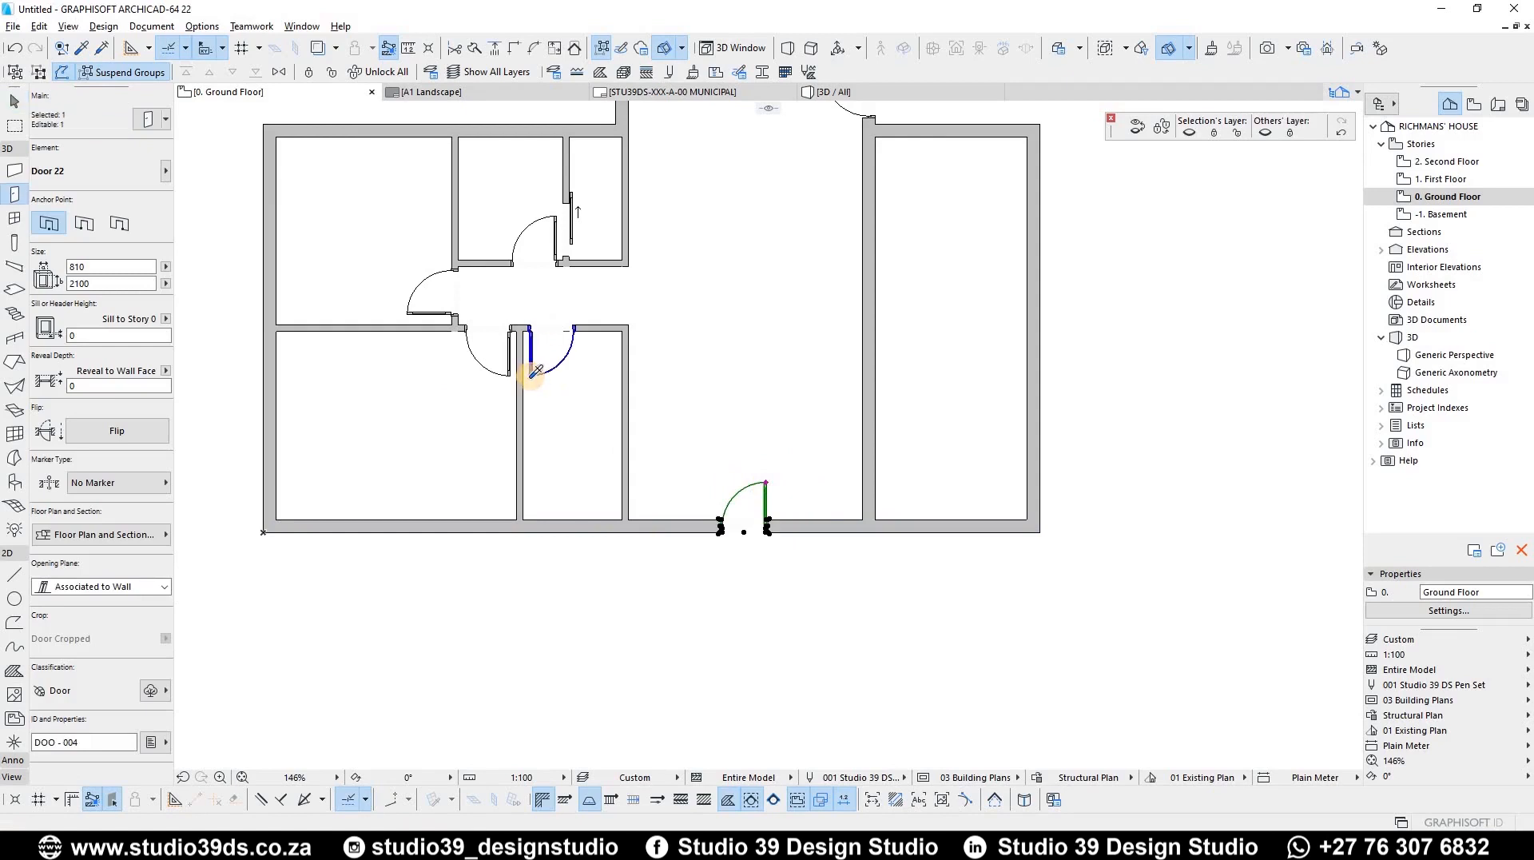
left_click(763, 484, "ctrl+alt")
scroll(747, 527, "up", 7)
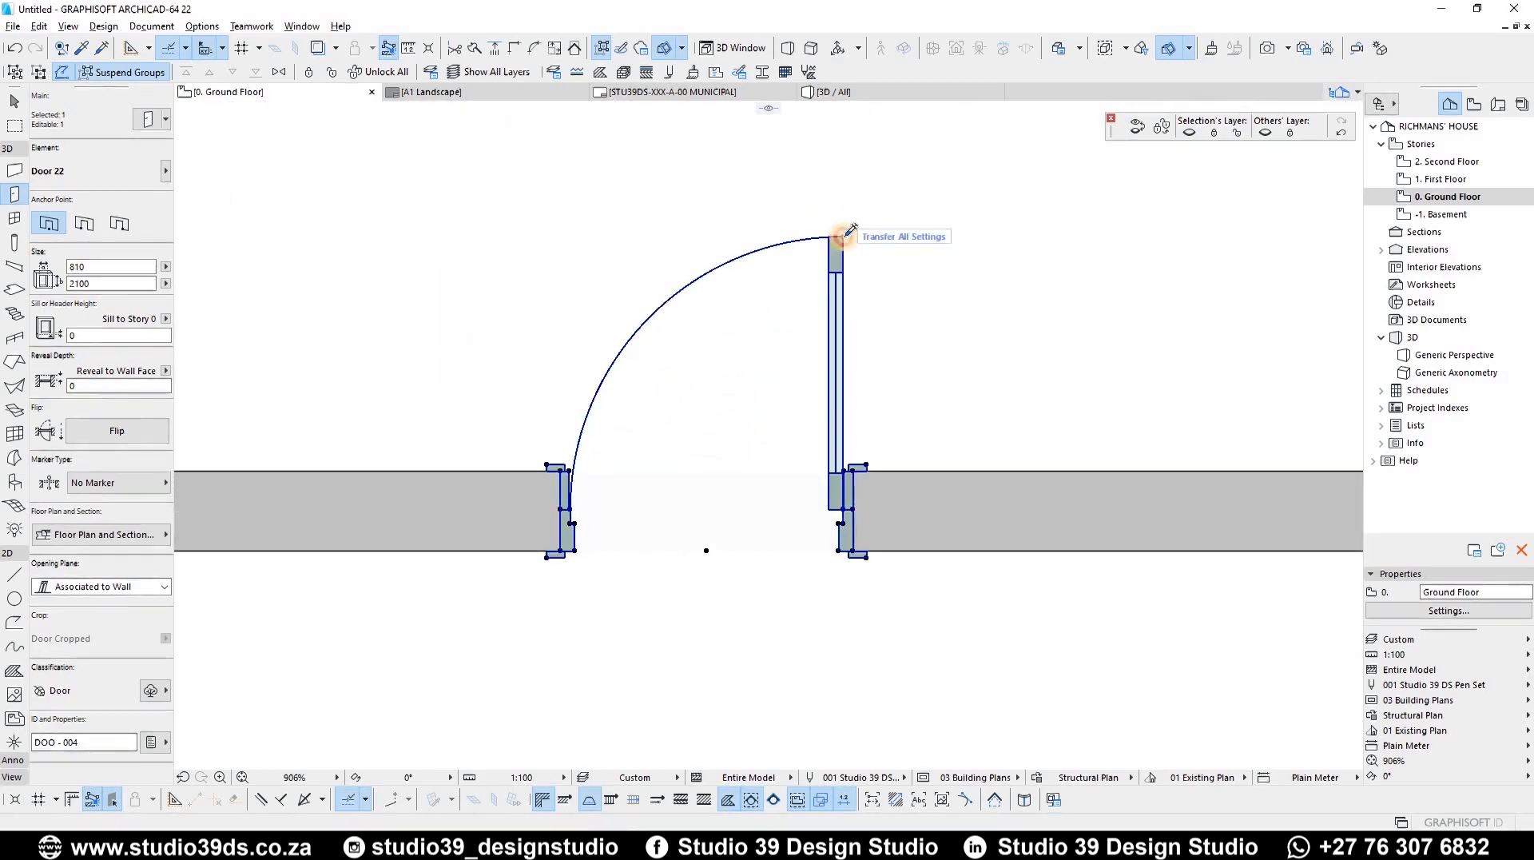
left_click(850, 230, "ctrl+alt")
scroll(872, 335, "down", 4)
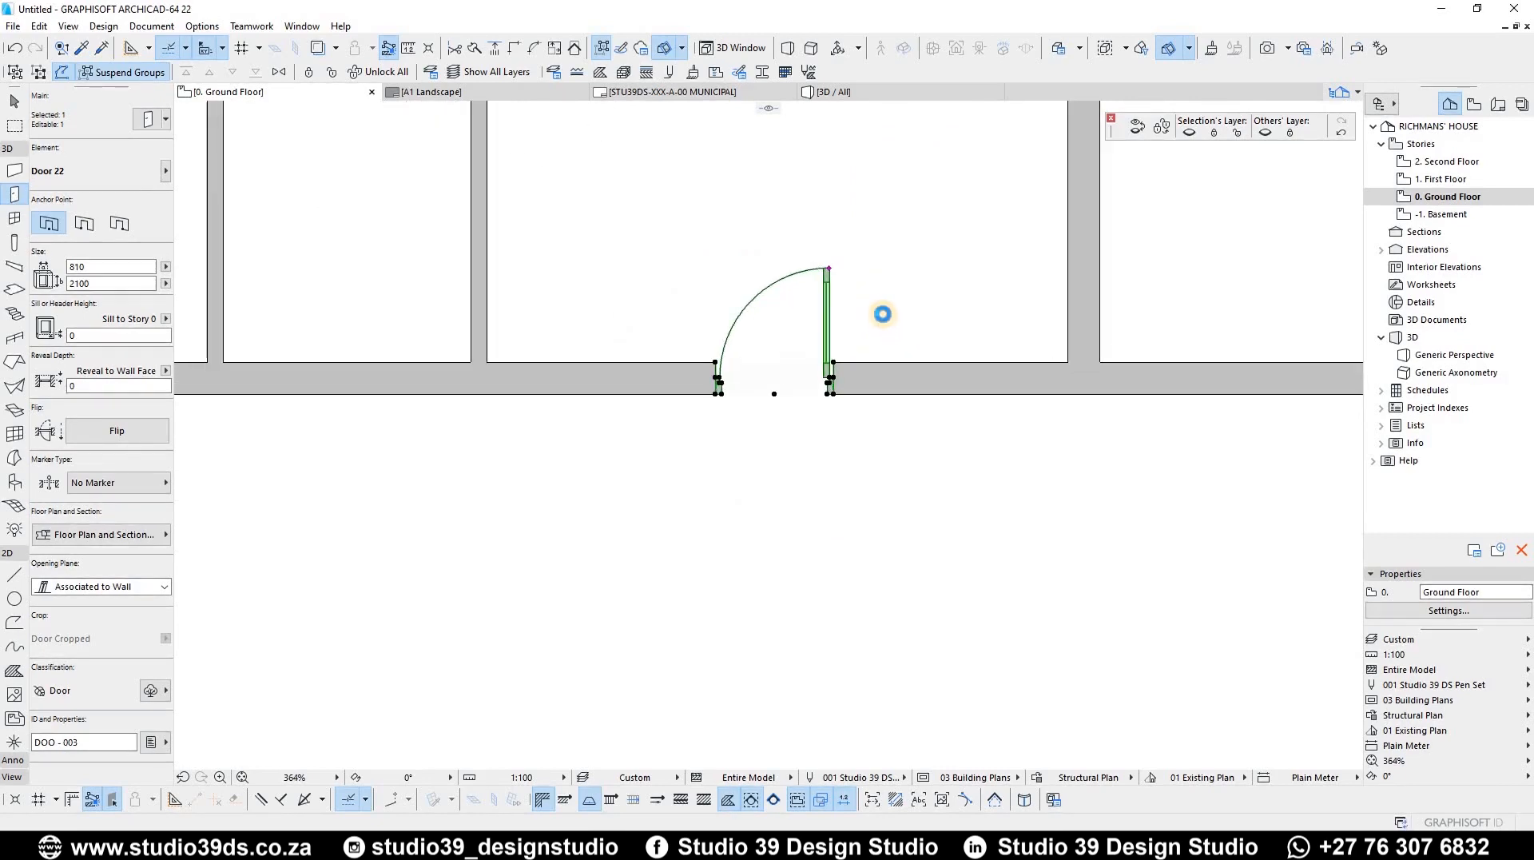
Open the new lower-wall door's selection settings and try Exterior Double Sliding Door 22 from Sliding Doors 22 as its type
key("ctrl+t")
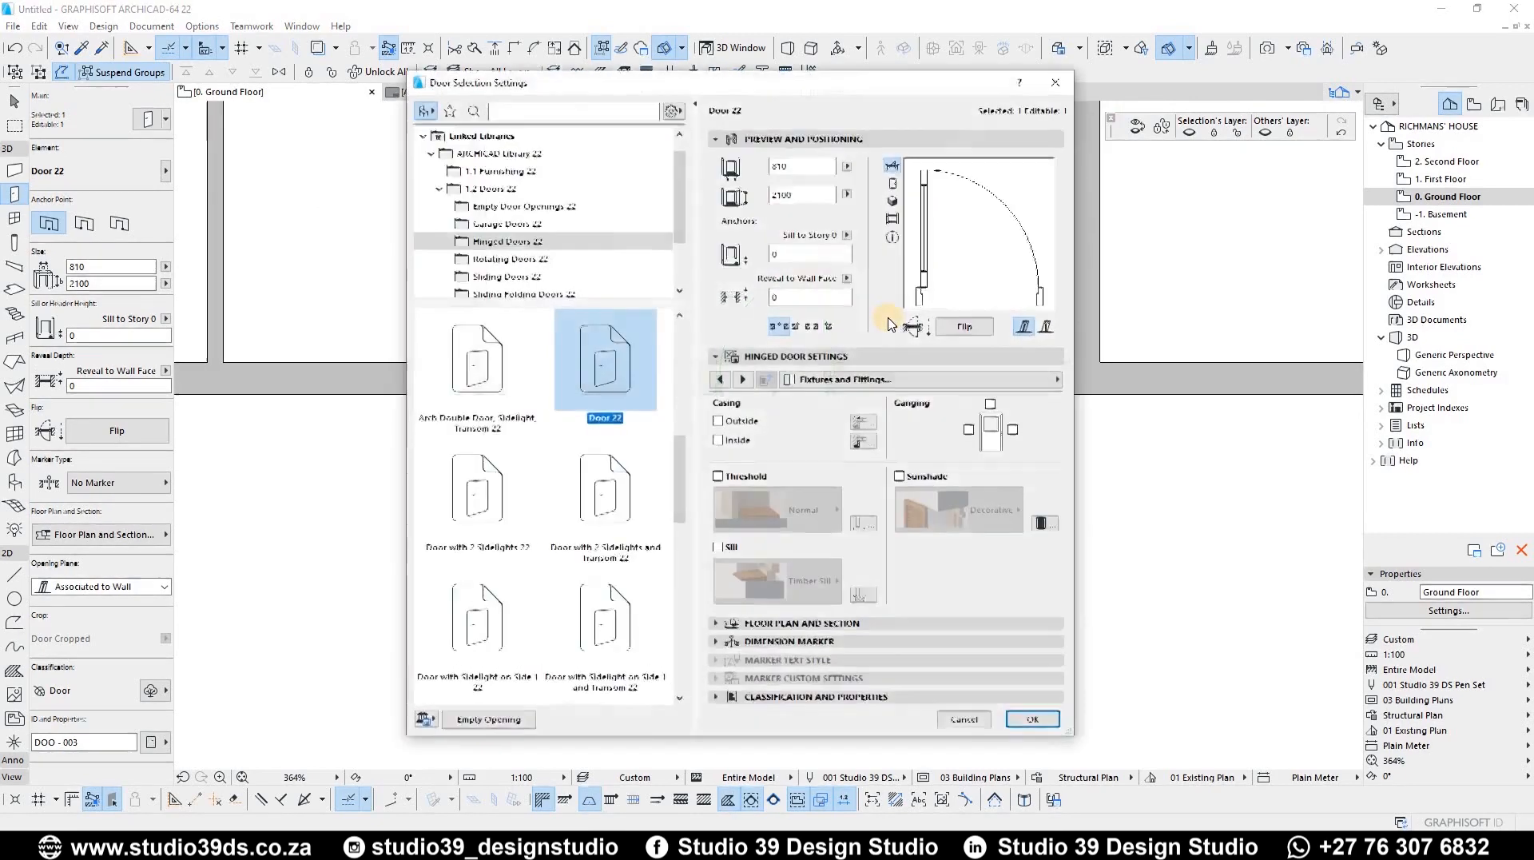
left_click(533, 278)
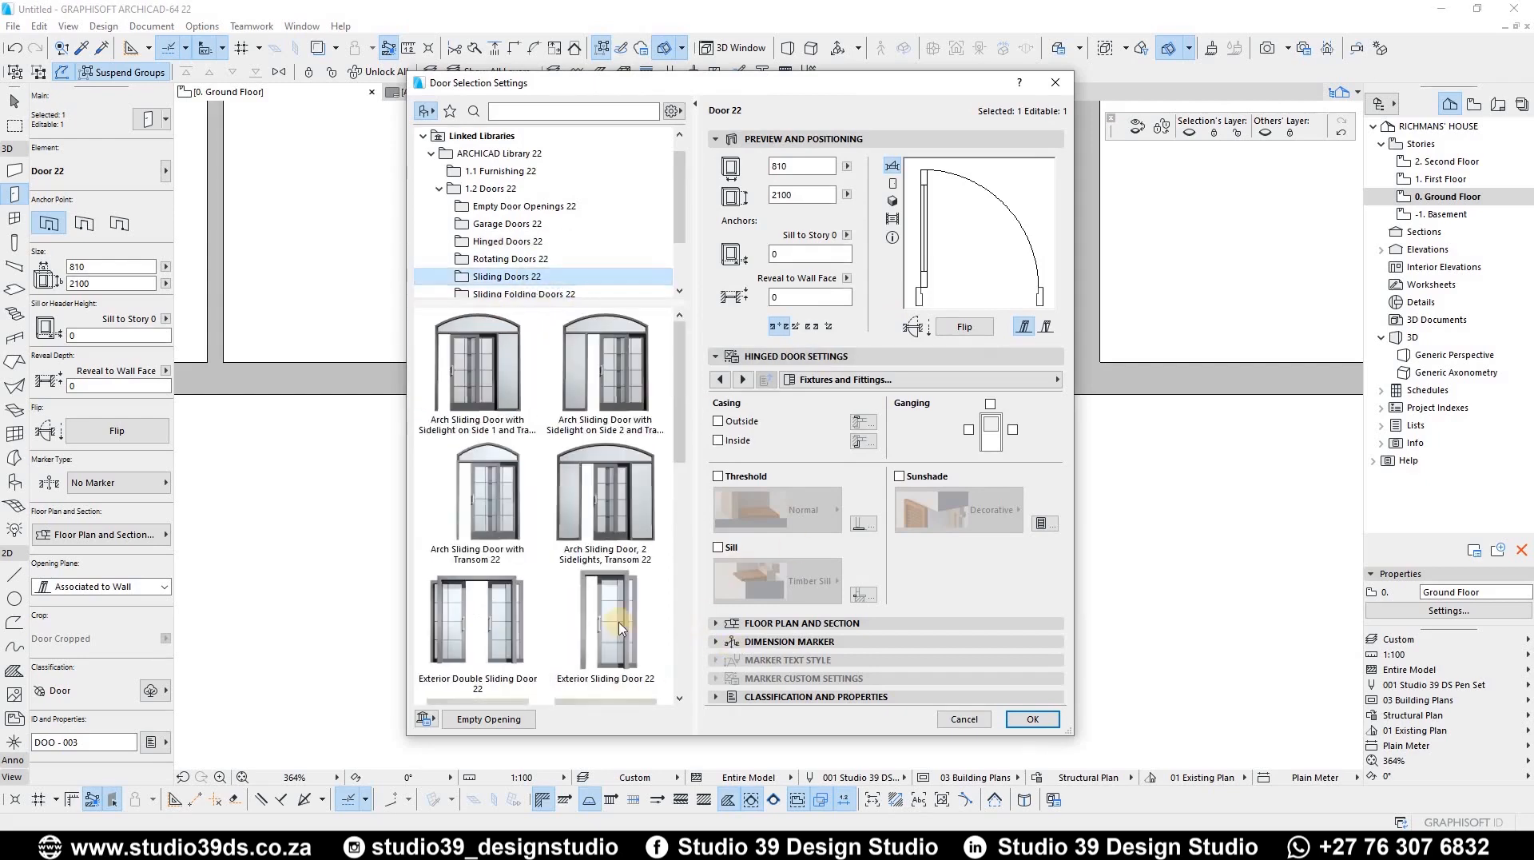
left_click(493, 625)
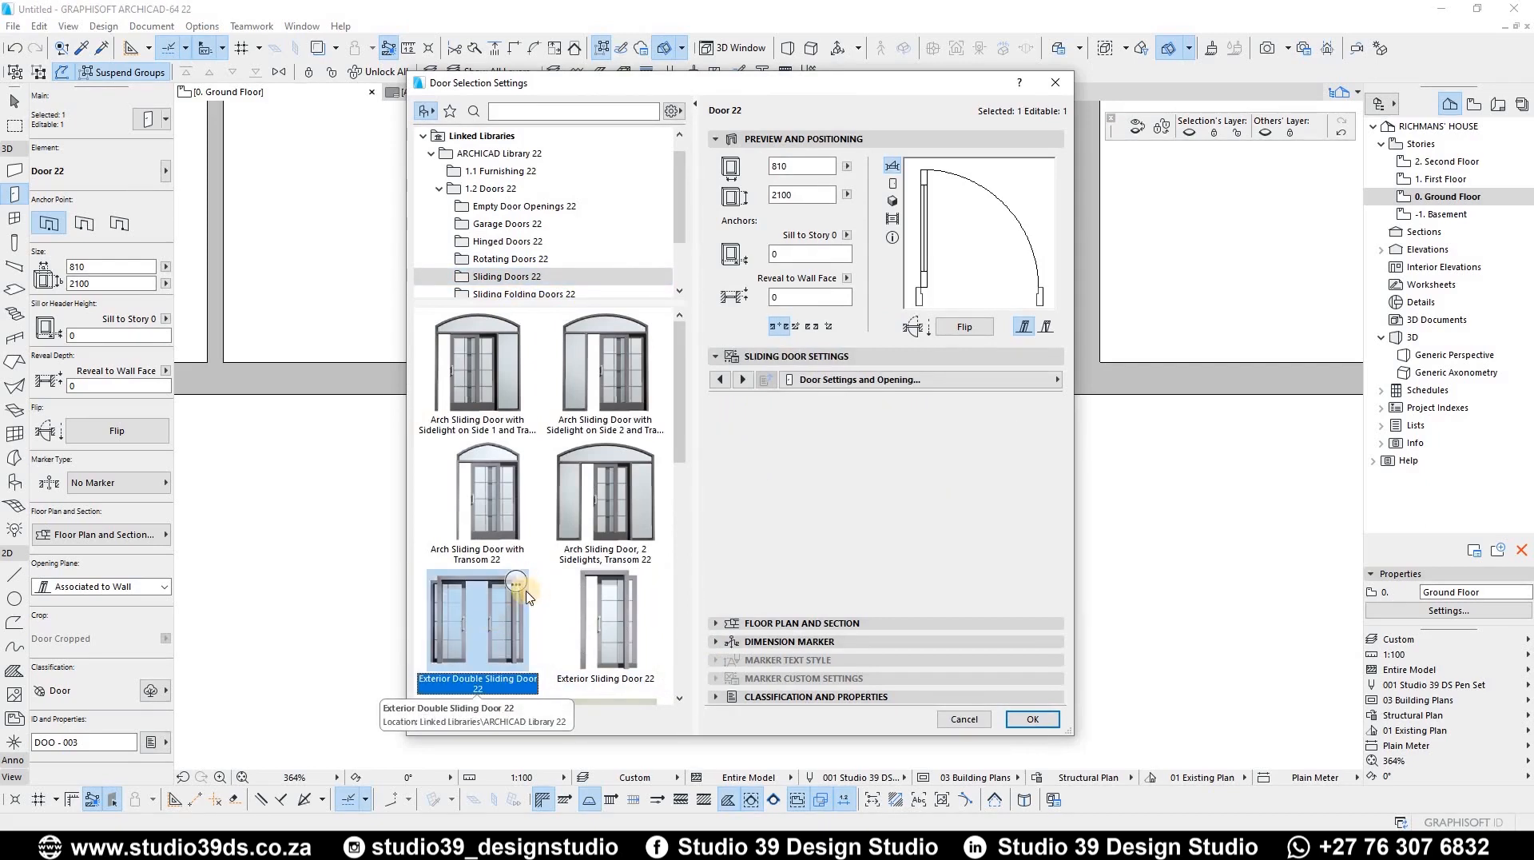
Compare the sliding door types with a sidelight on side 2 and side 1, and choose Sliding Door with 2 Sidelights 22
scroll(543, 531, "down", 5)
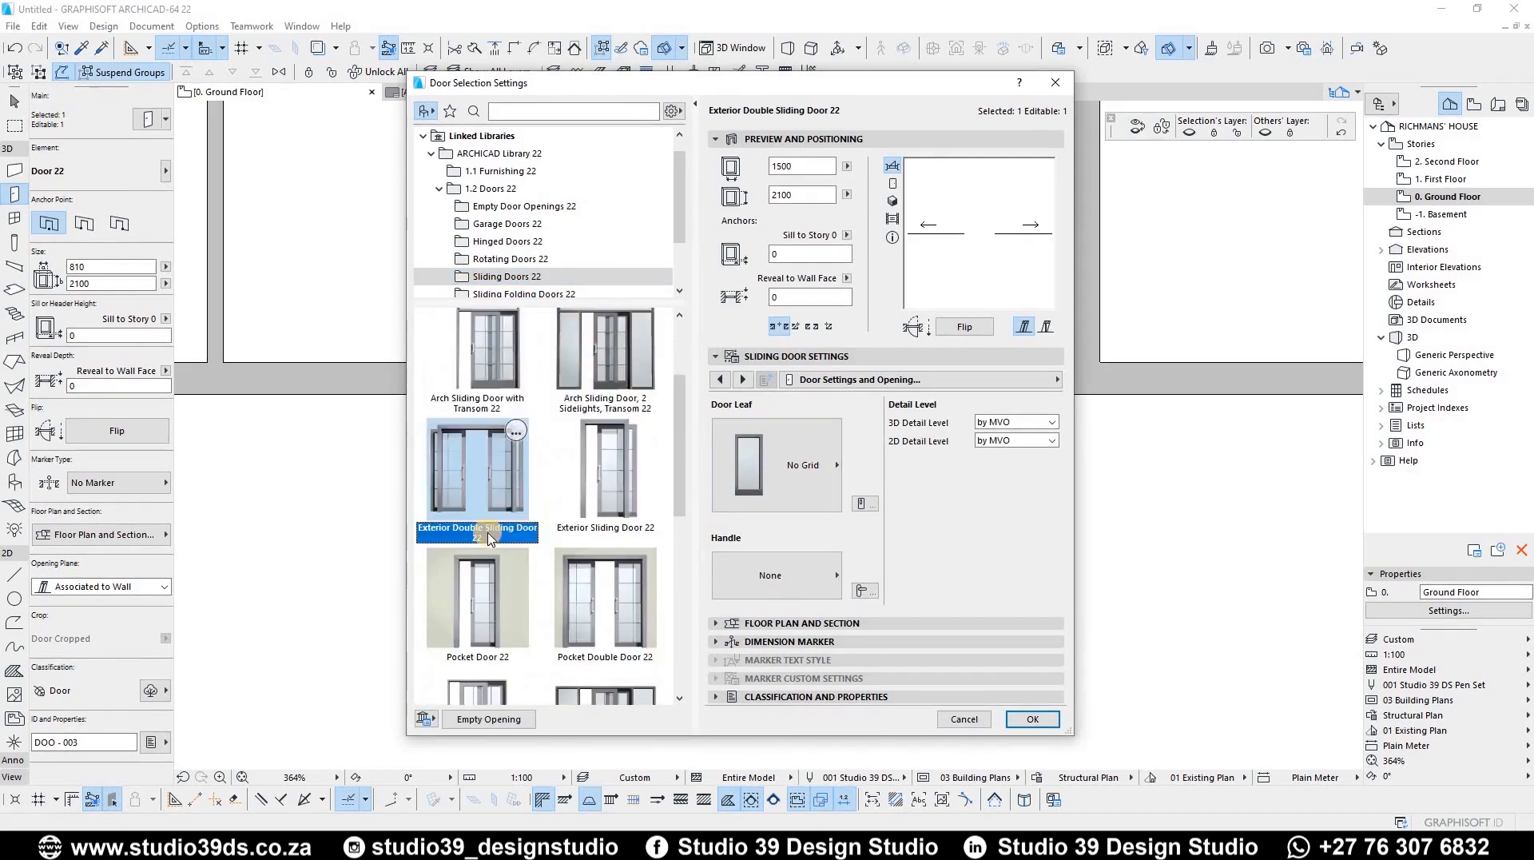
left_click(604, 510)
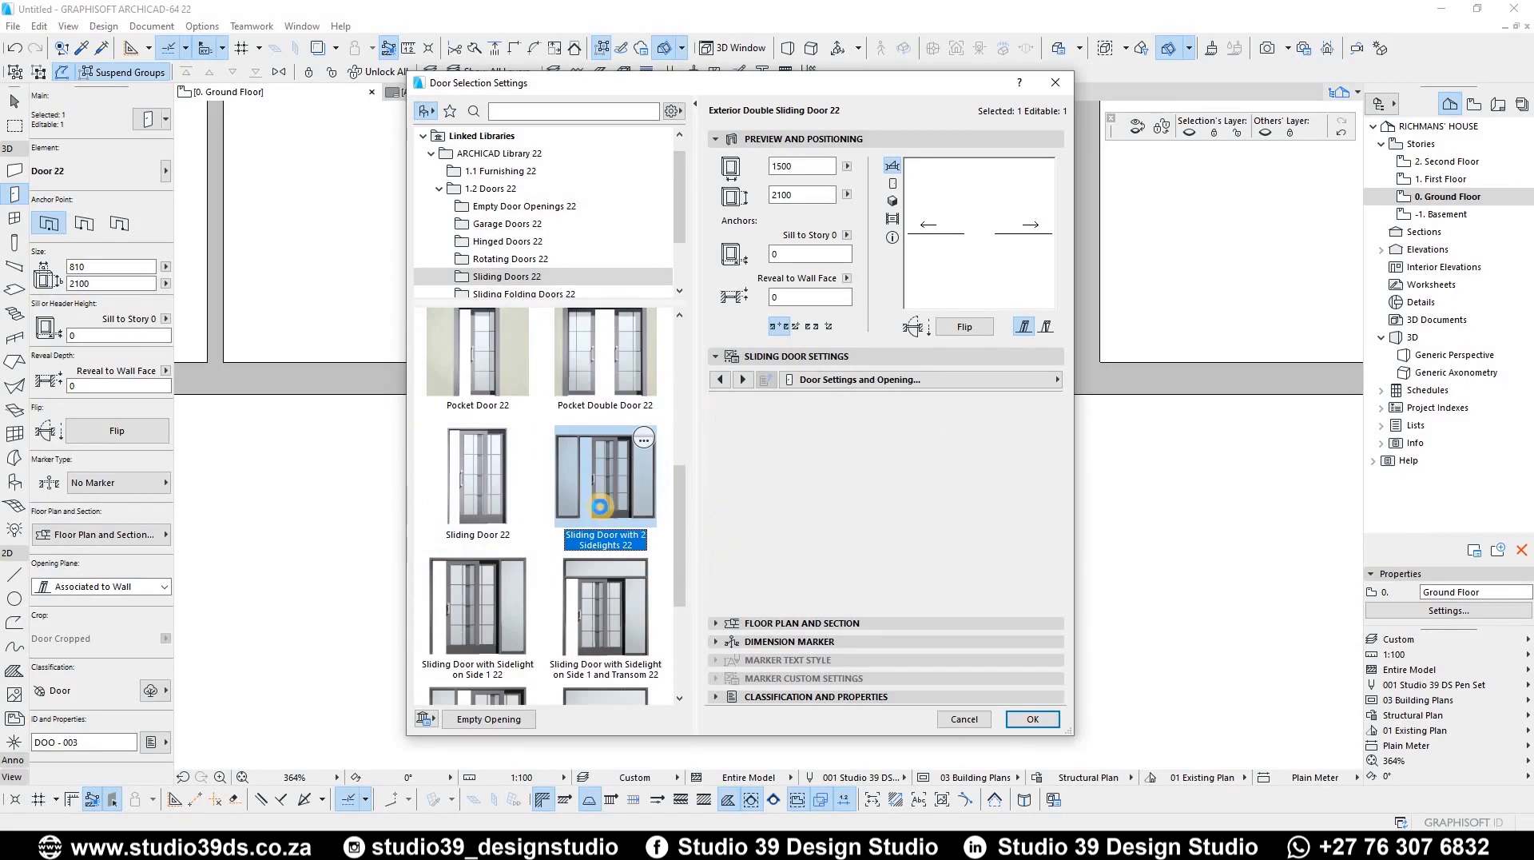
scroll(597, 512, "down", 3)
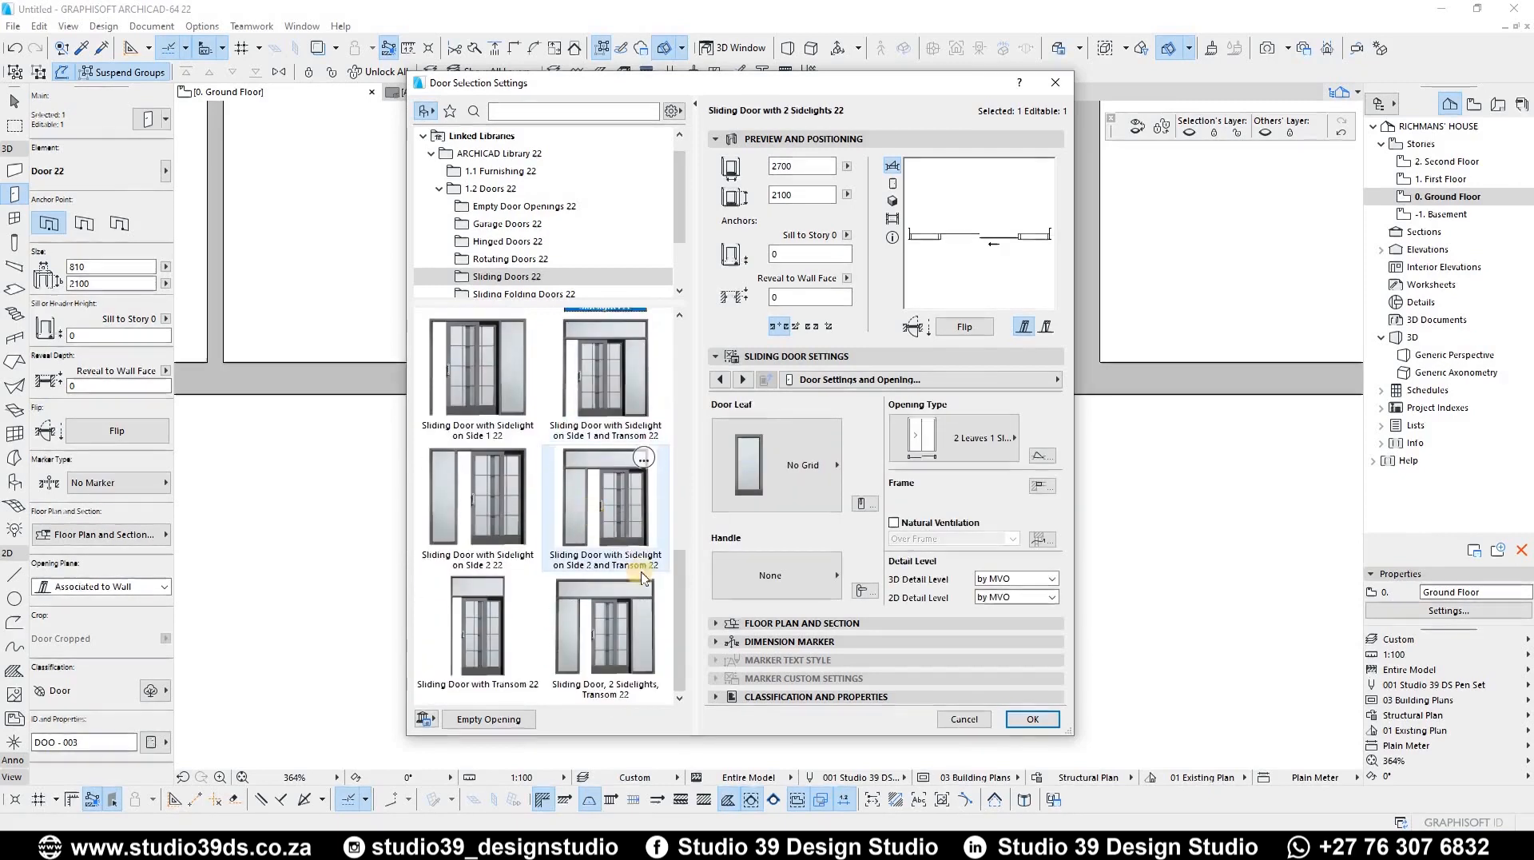
left_click(472, 505)
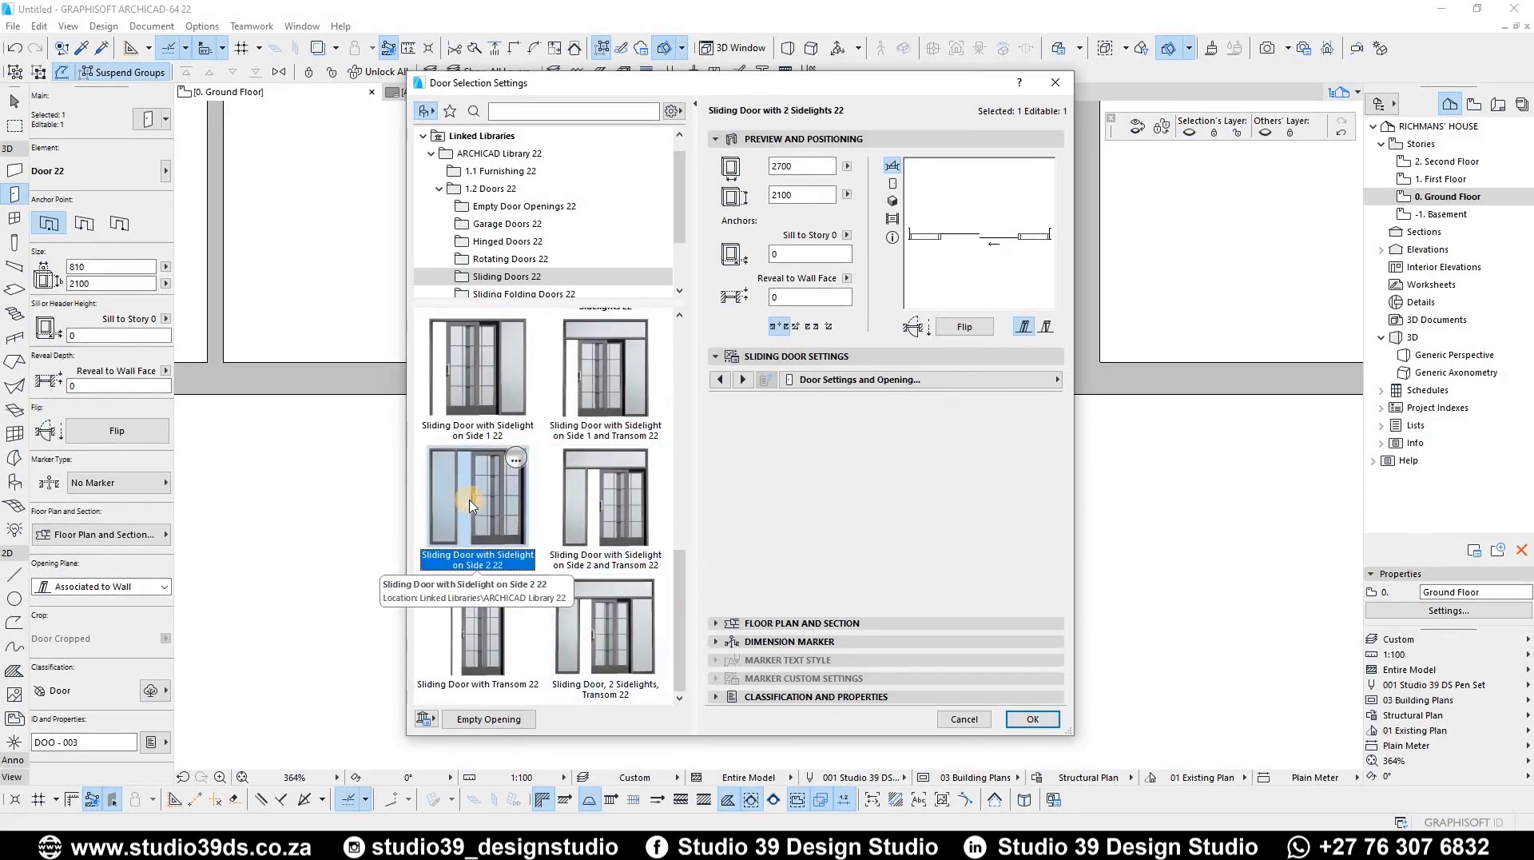
left_click(509, 440)
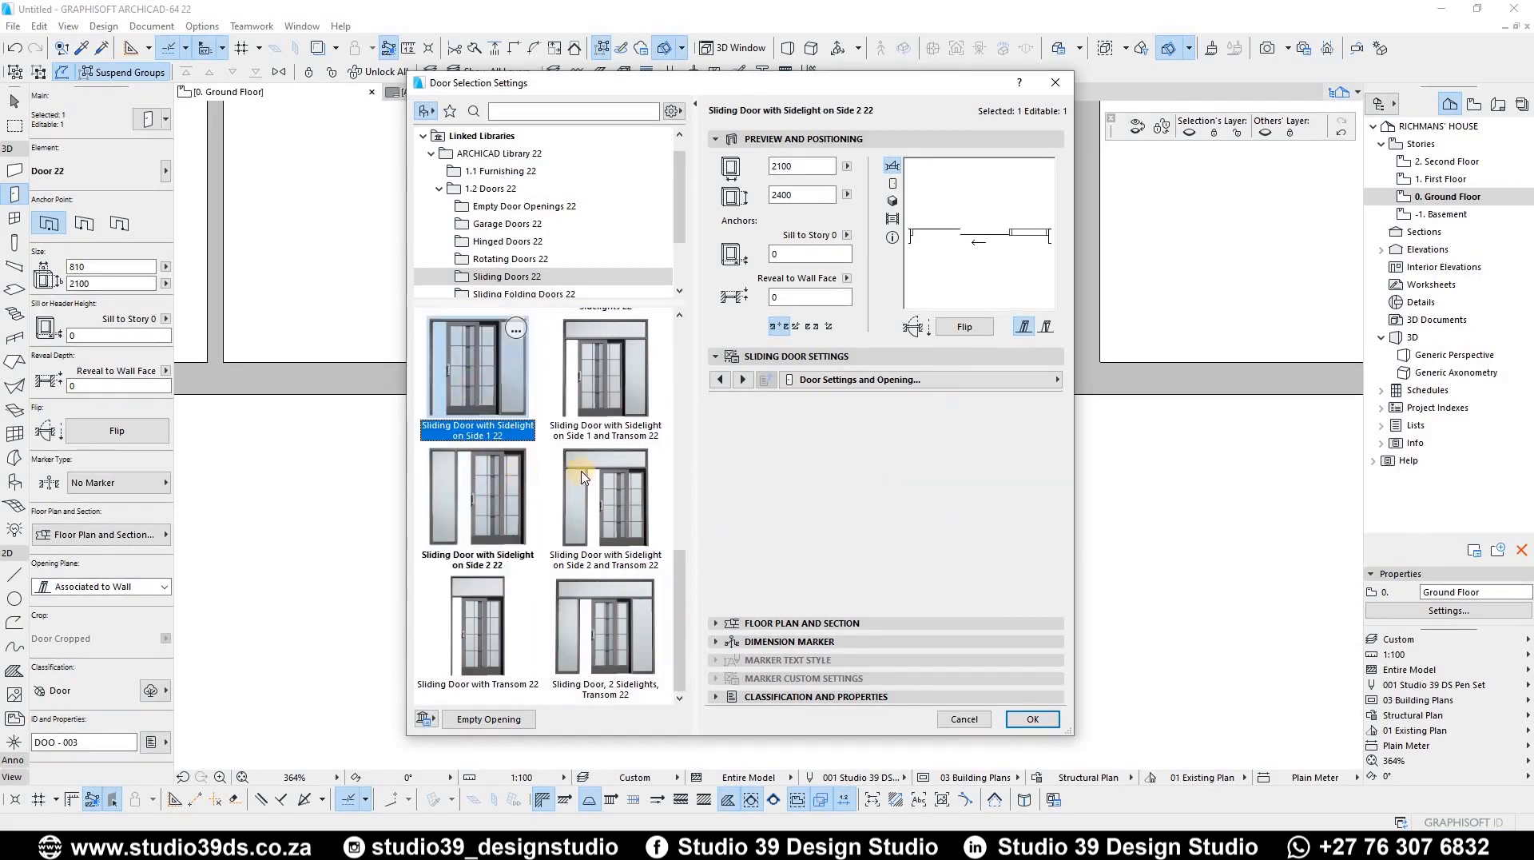
scroll(582, 477, "up", 3)
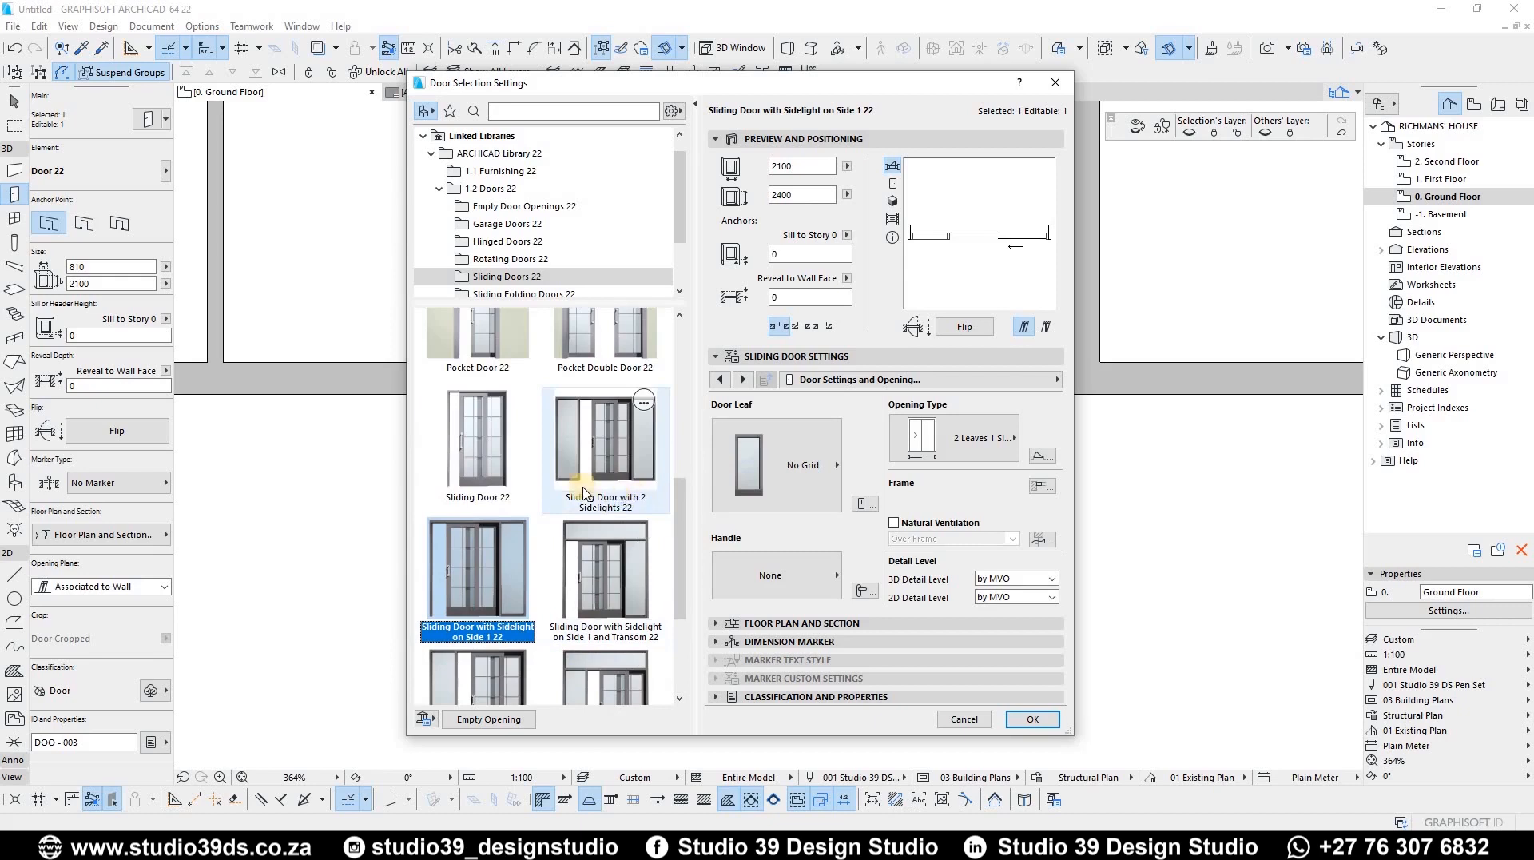
left_click(620, 449)
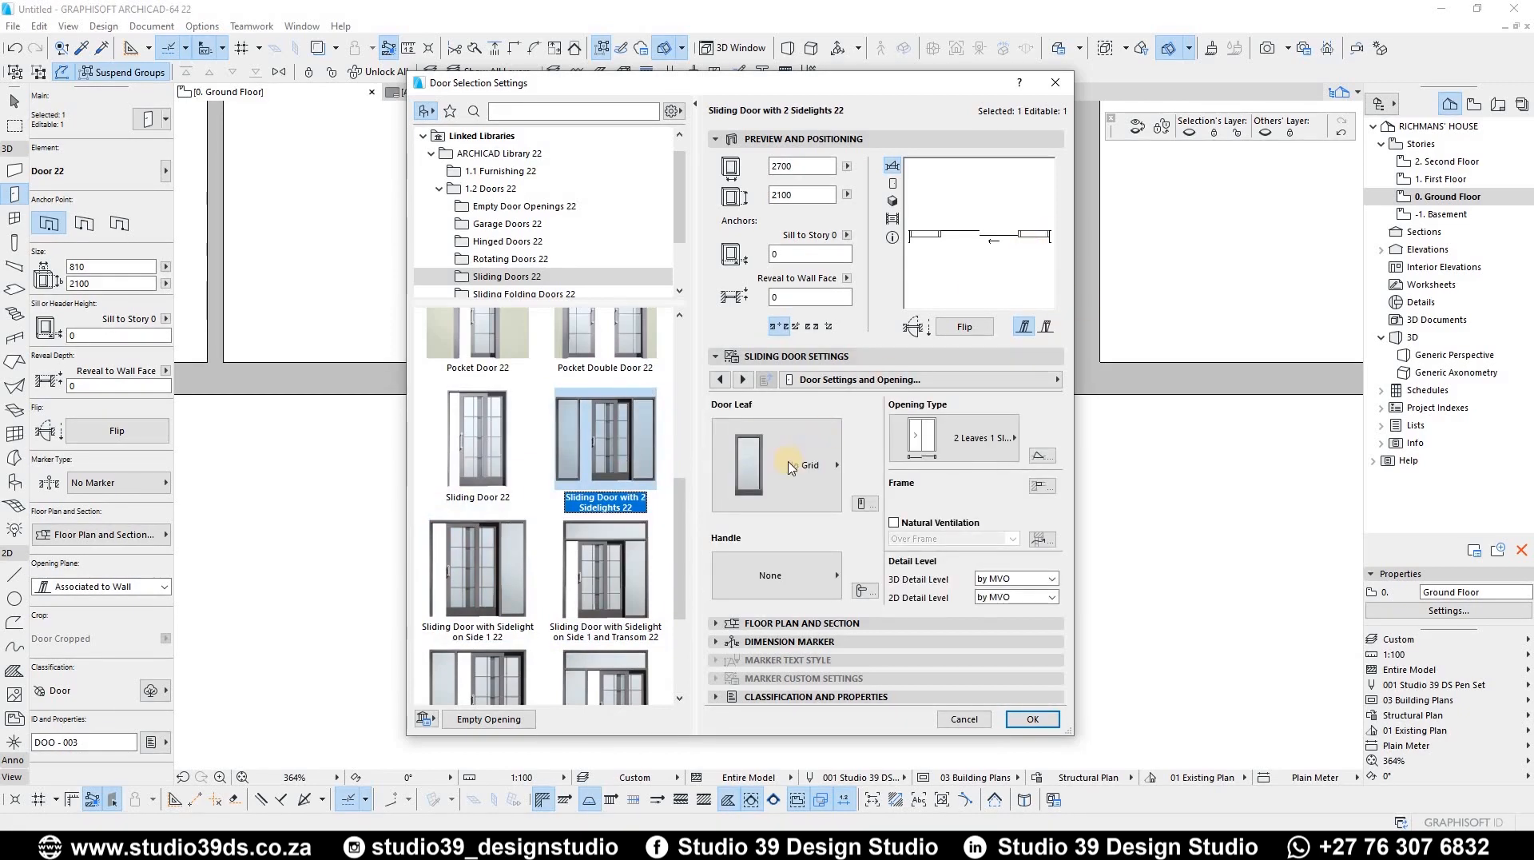
Set the sidelight sliding door's opening type to 2 Sliding Leaves and its 2D detail level to 1:50, and apply the settings
left_click(991, 438)
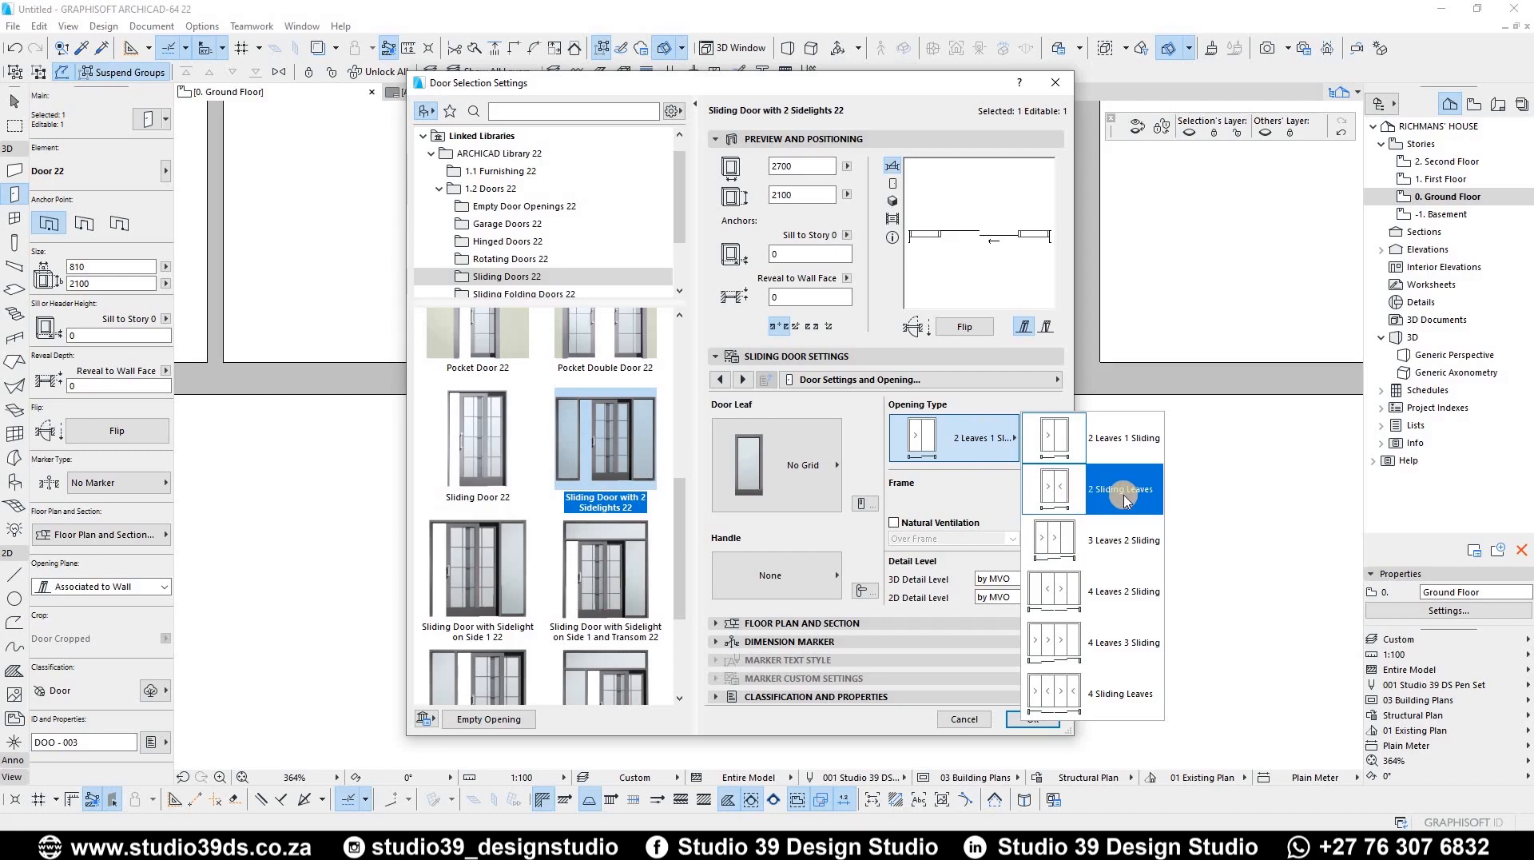
left_click(1047, 708)
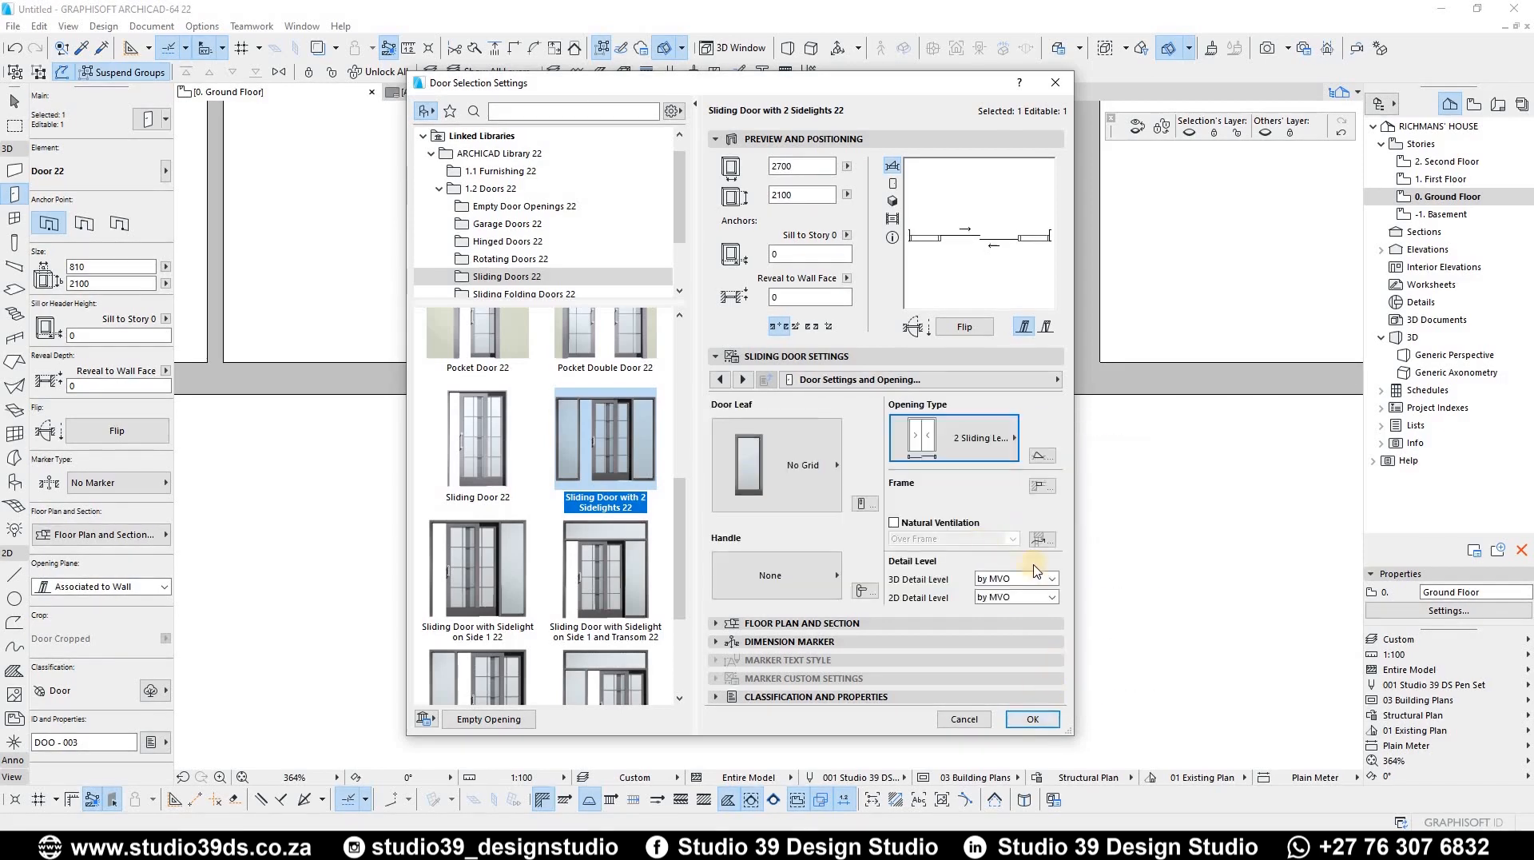
left_click(1039, 597)
left_click(1008, 632)
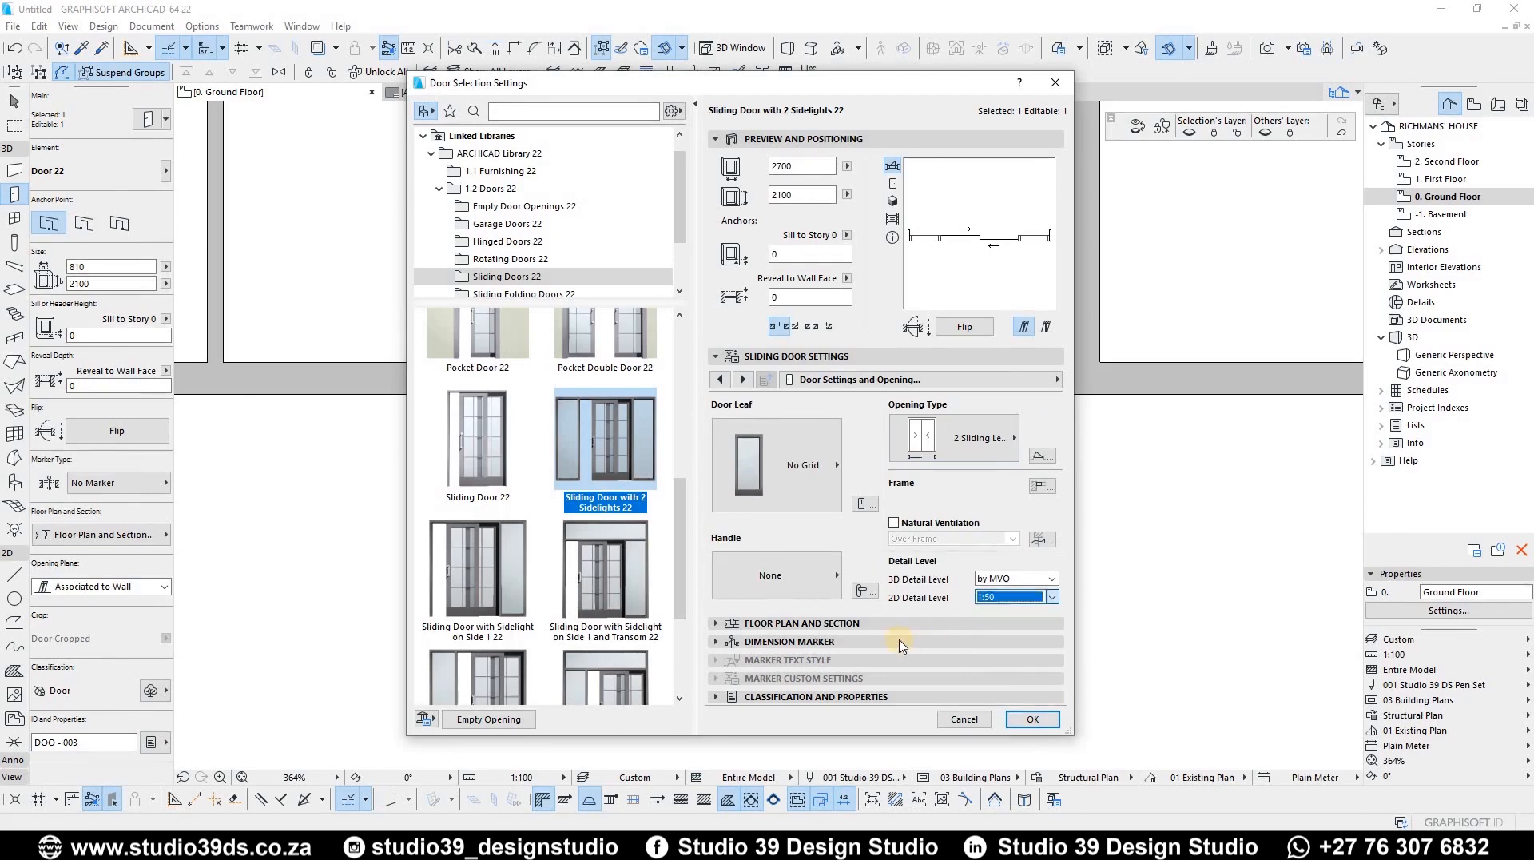
left_click(1031, 719)
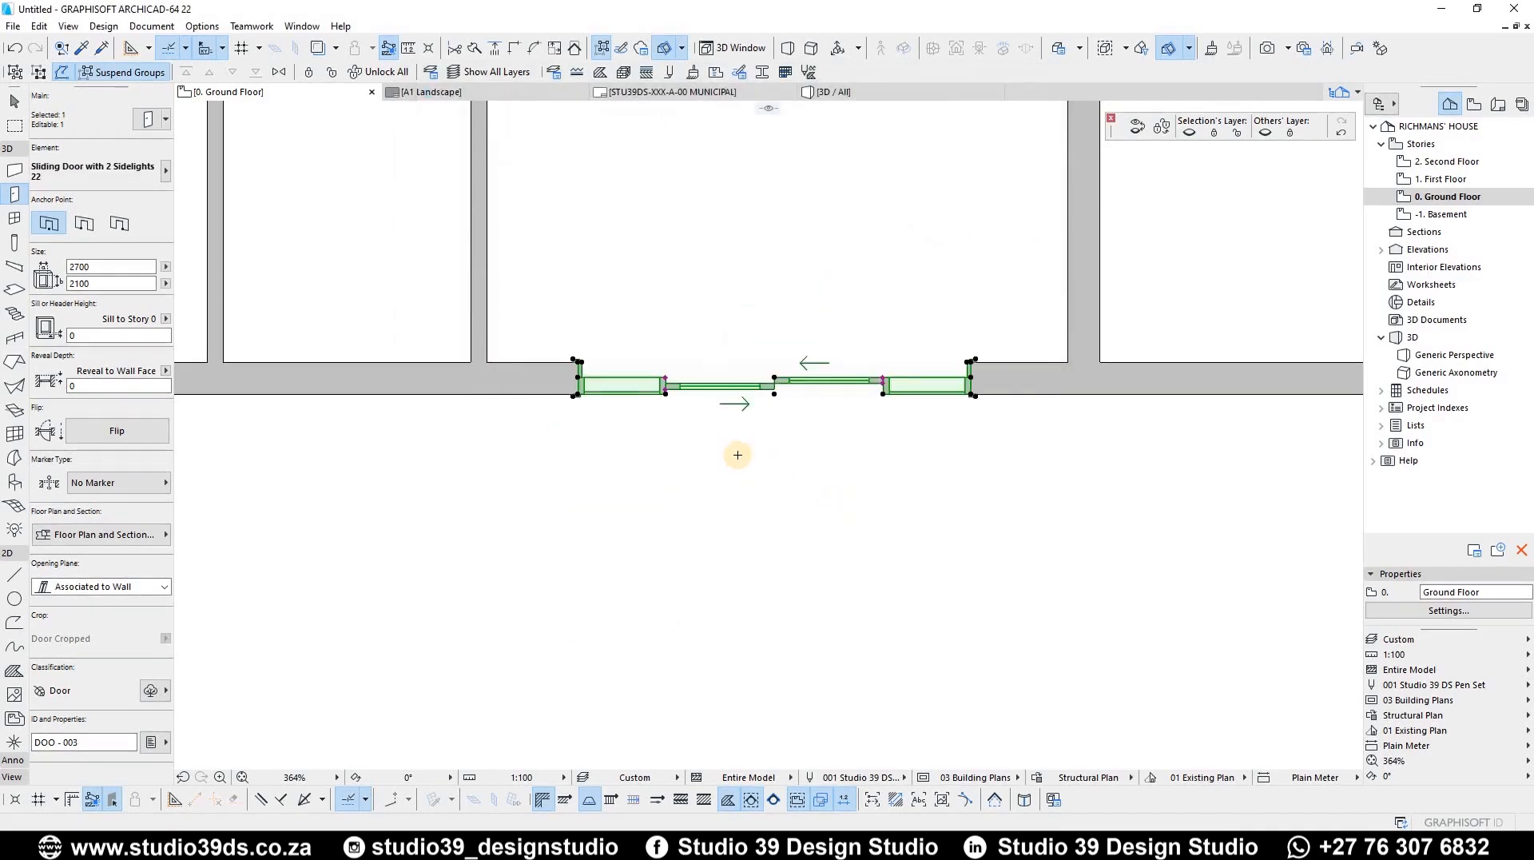
key("Escape")
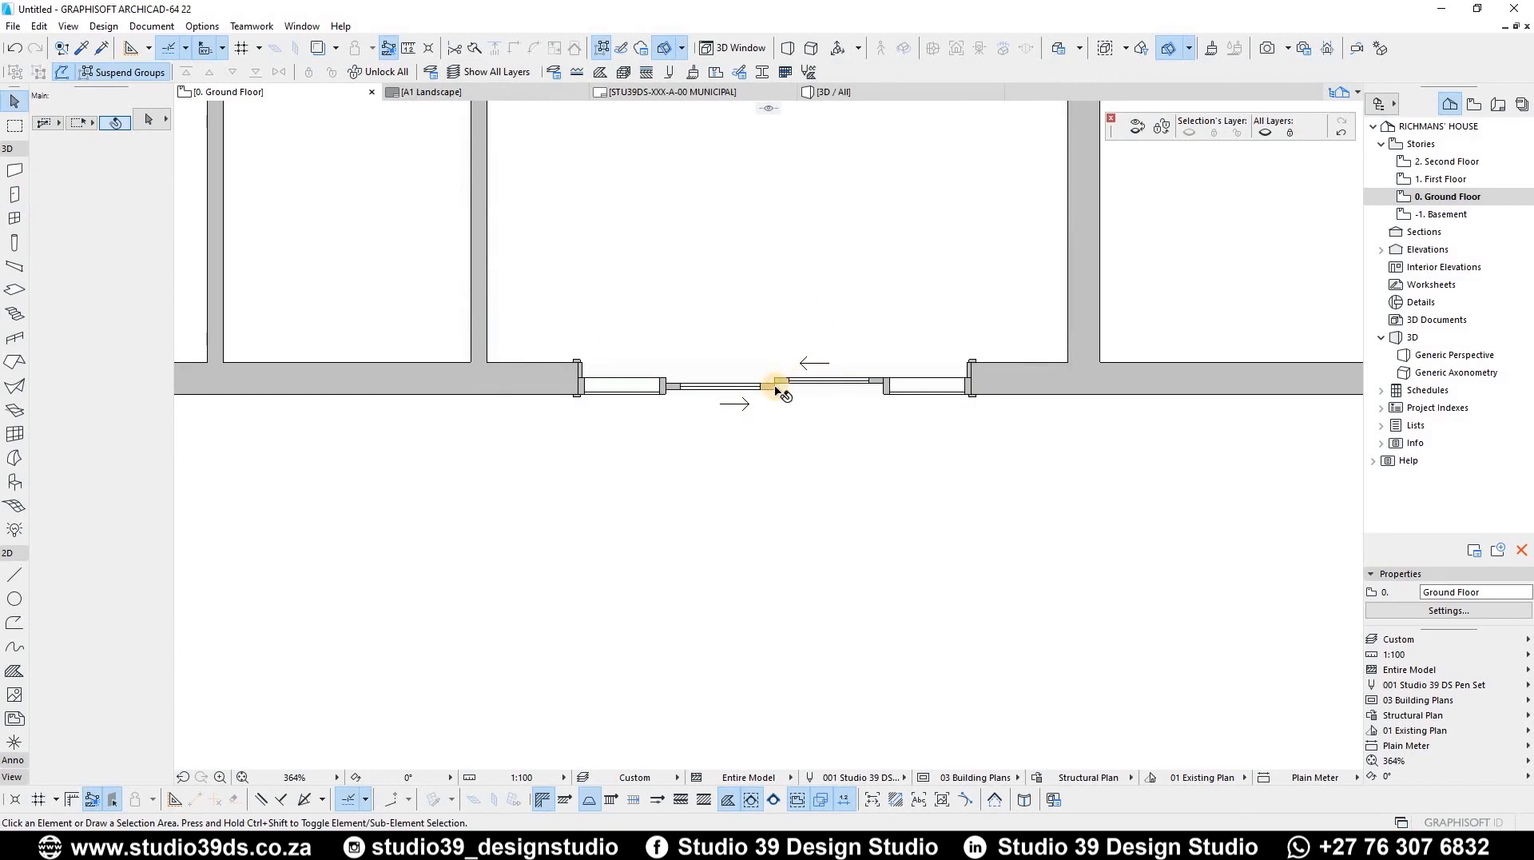
Remove the outside and inside casings from the sidelight sliding door in the large central room's lower wall
left_click(779, 389)
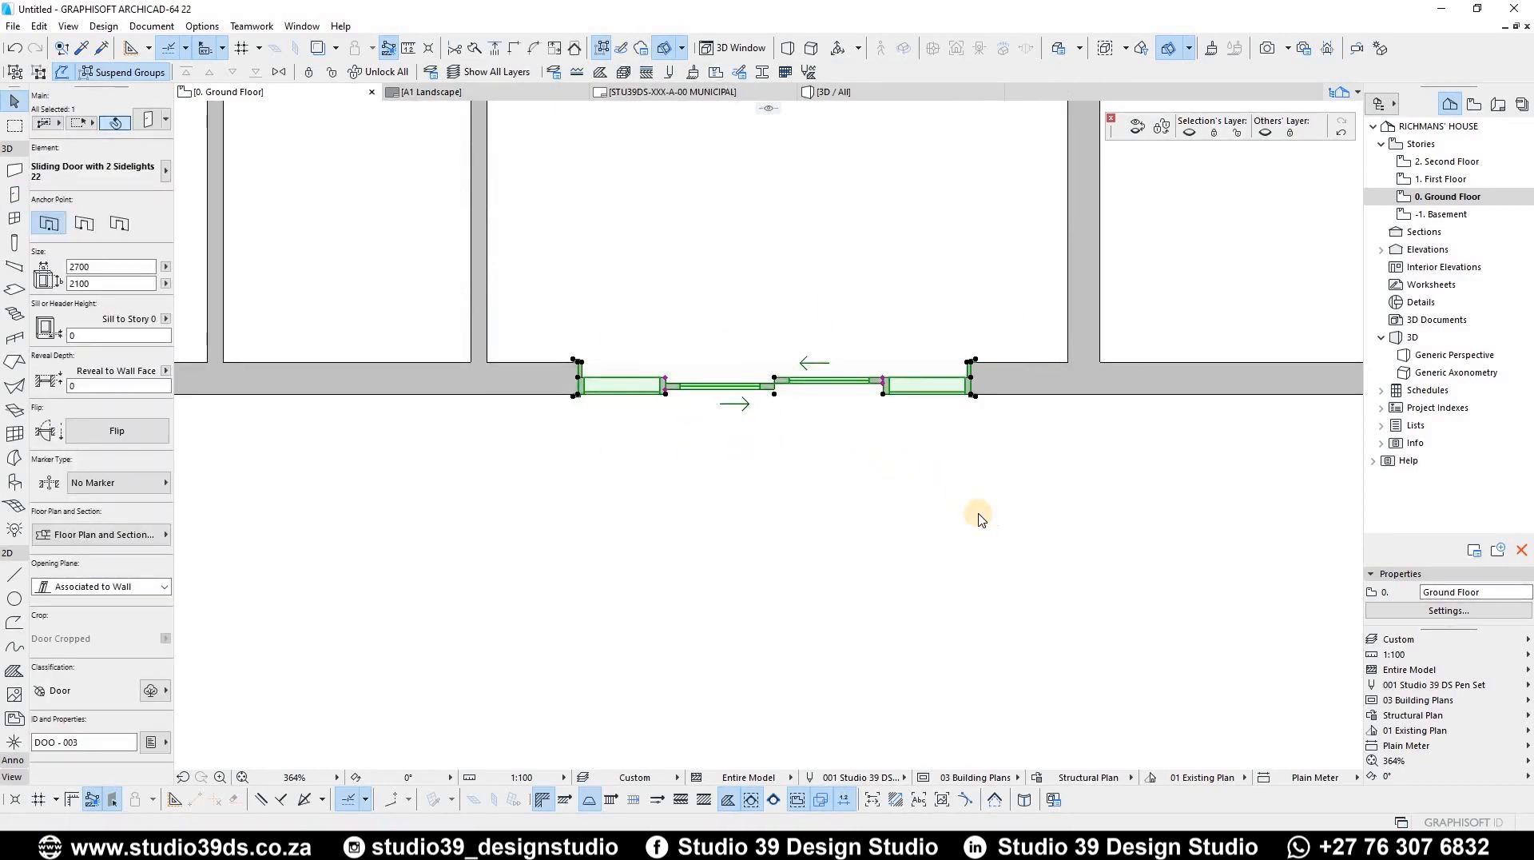
key("ctrl+t")
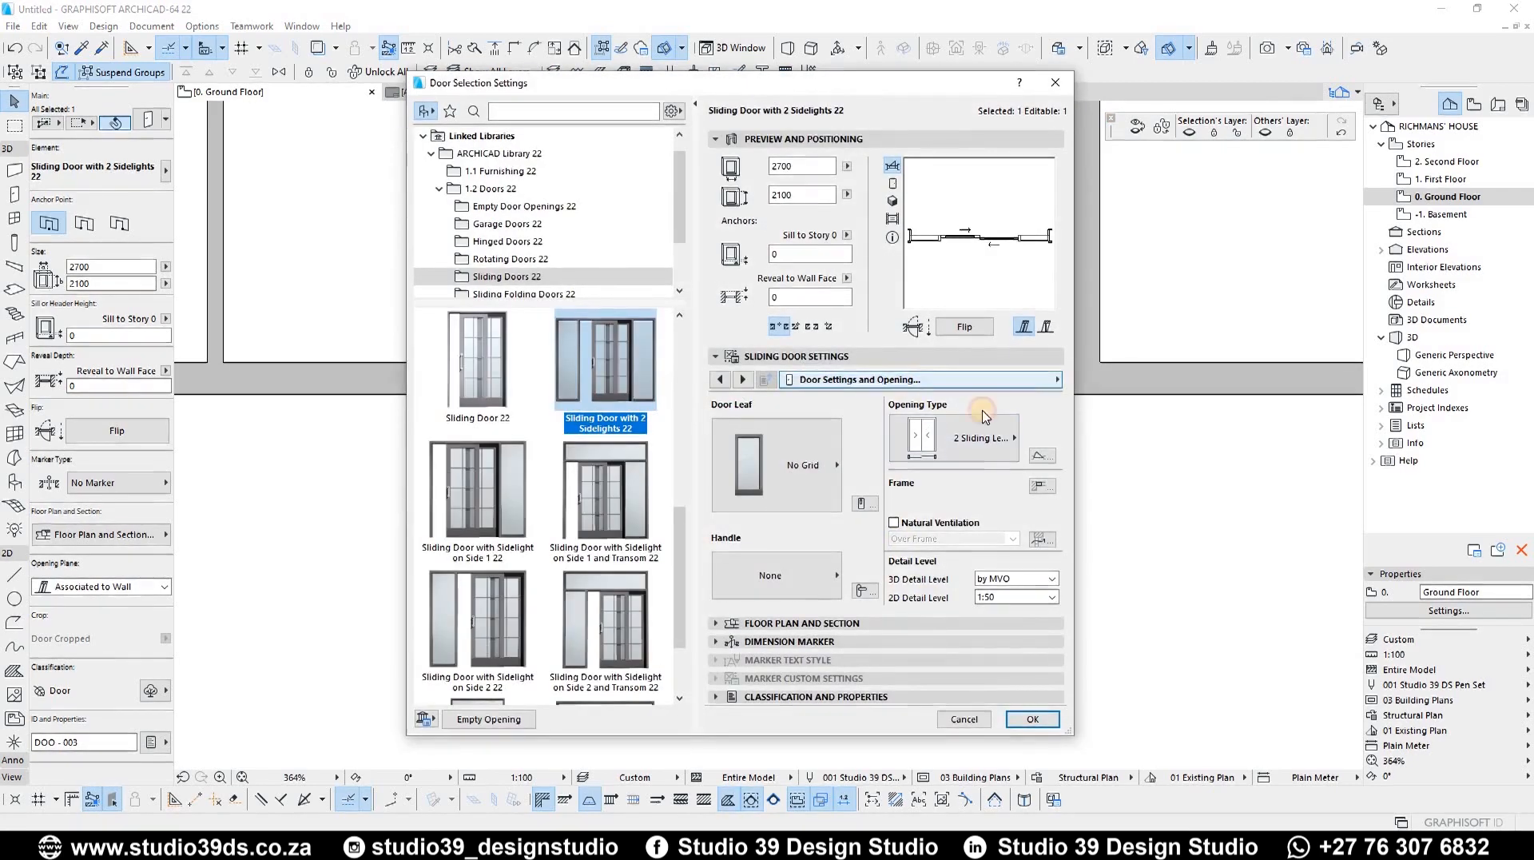
left_click(987, 381)
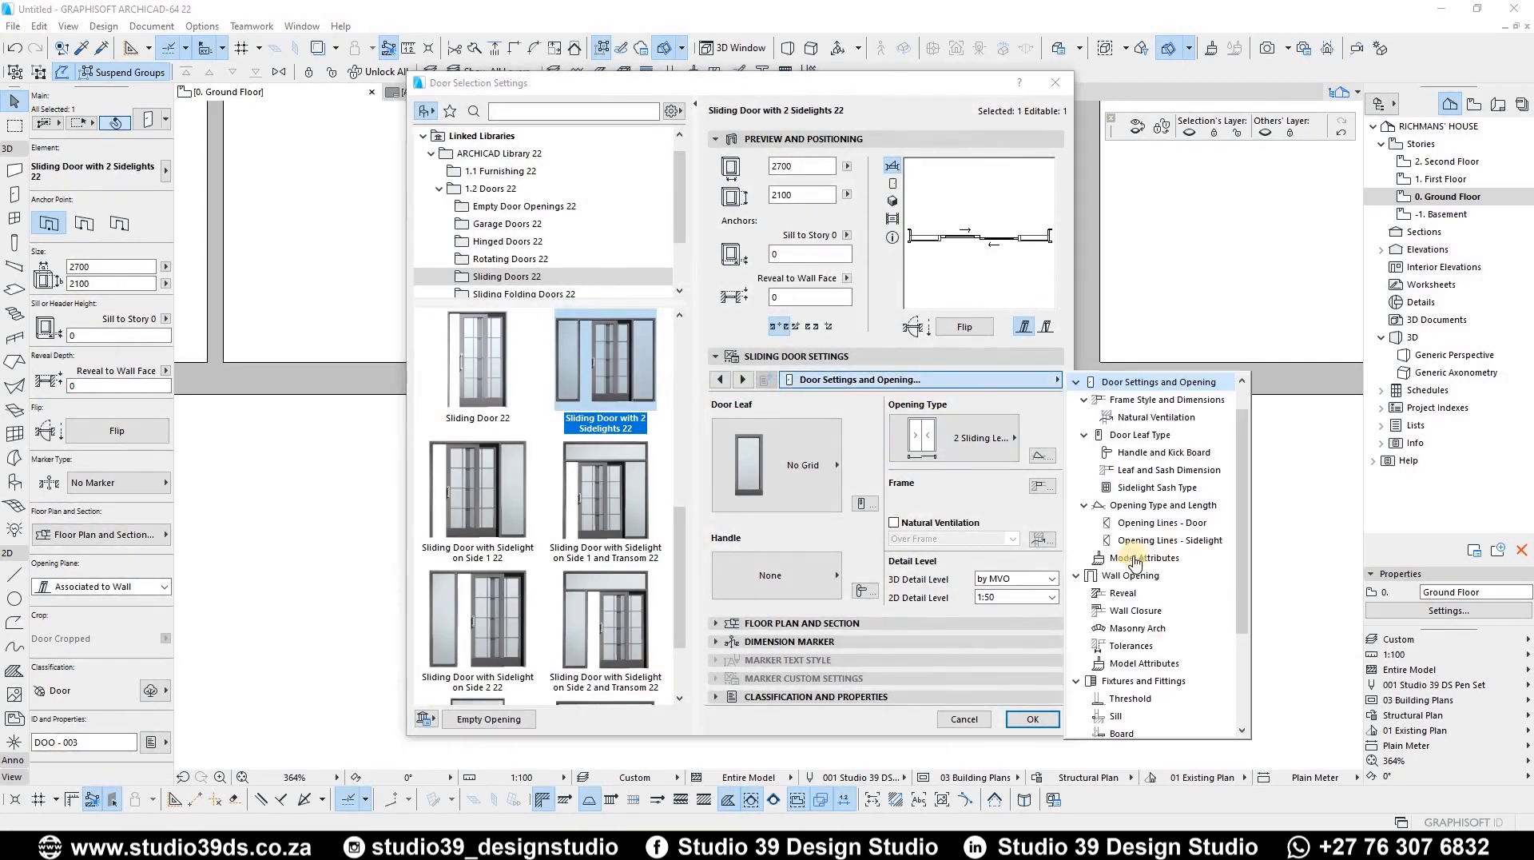
left_click(1119, 681)
left_click(744, 425)
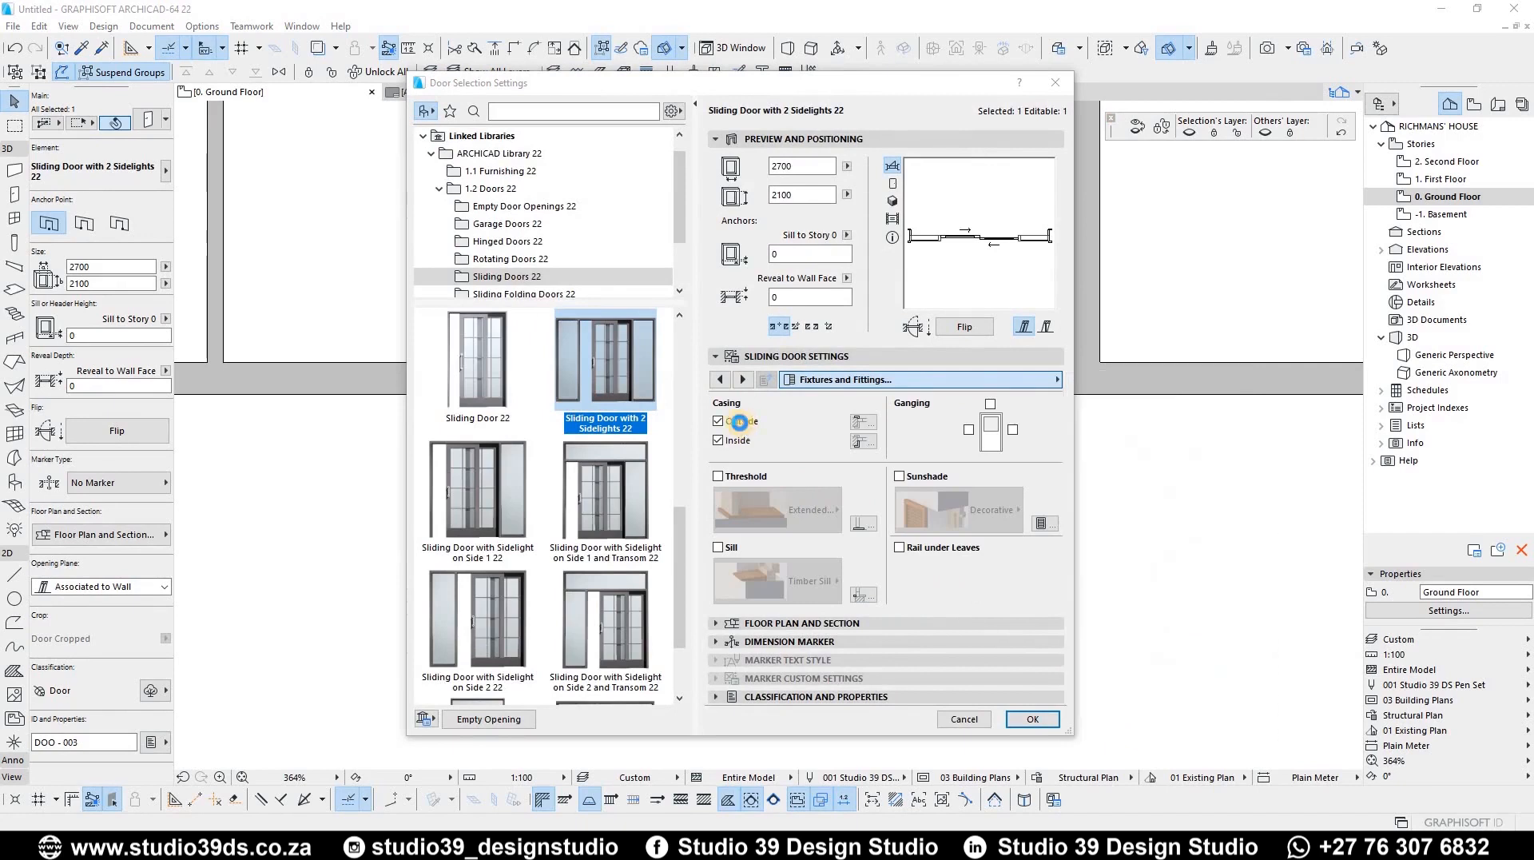
left_click(1033, 719)
left_click(678, 459)
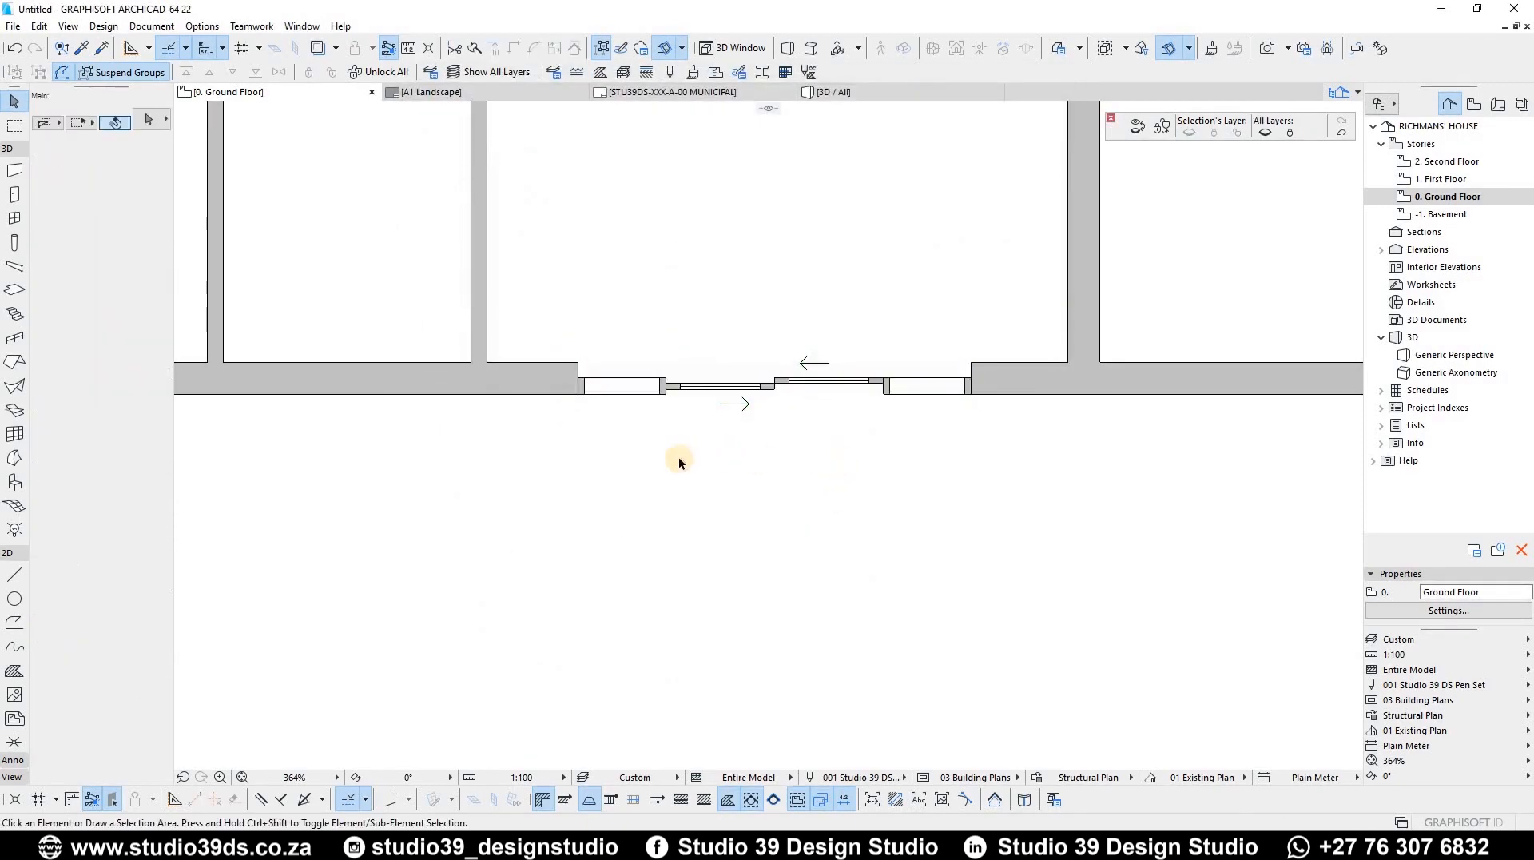
Set the width of the sliding door with two sidelights to 2800
scroll(781, 455, "down", 4)
left_click(723, 421)
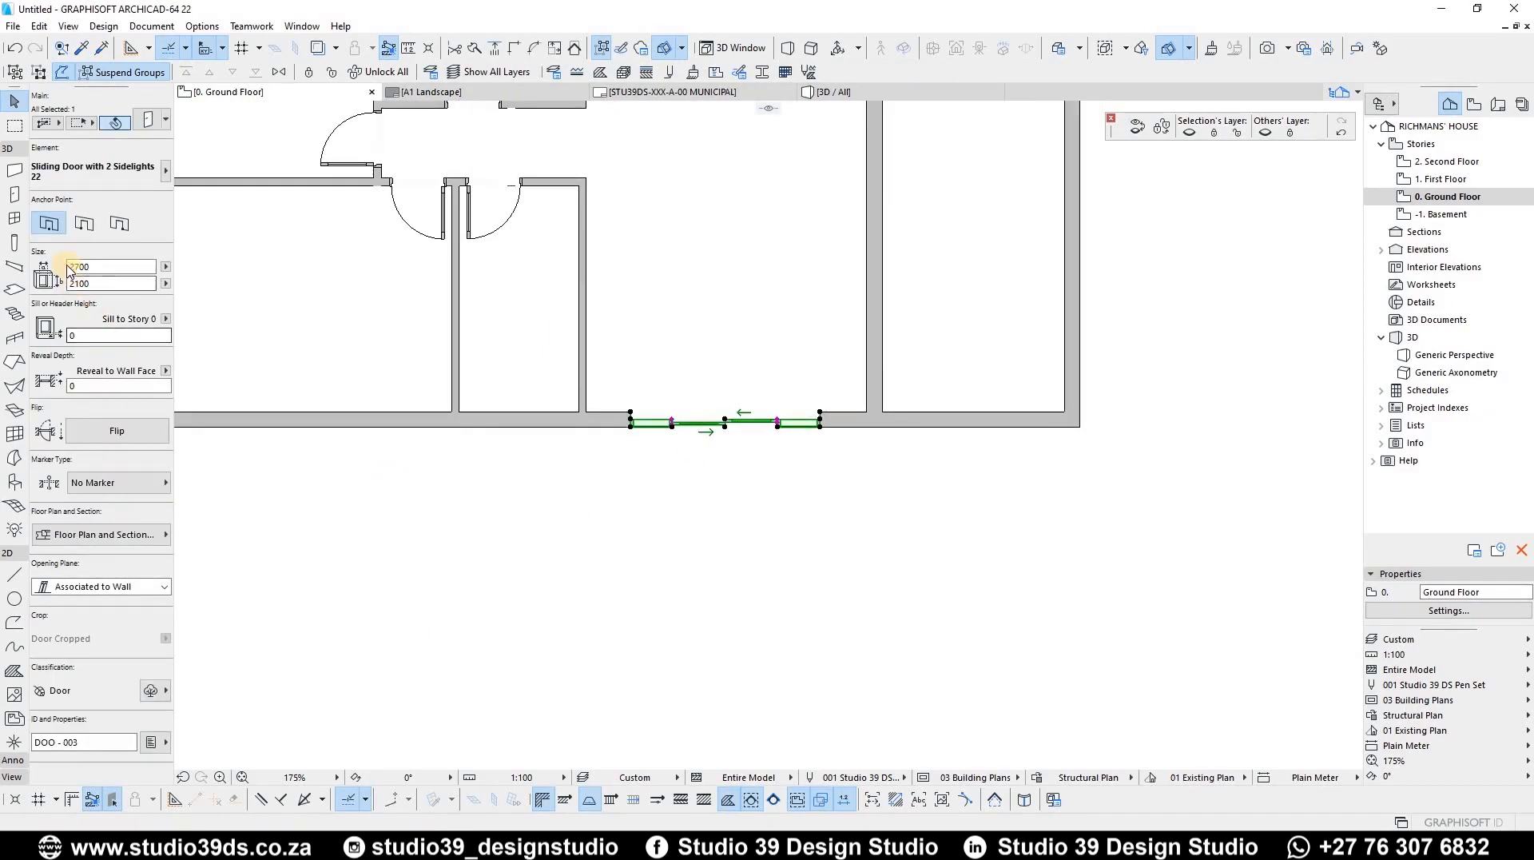
left_click(104, 266)
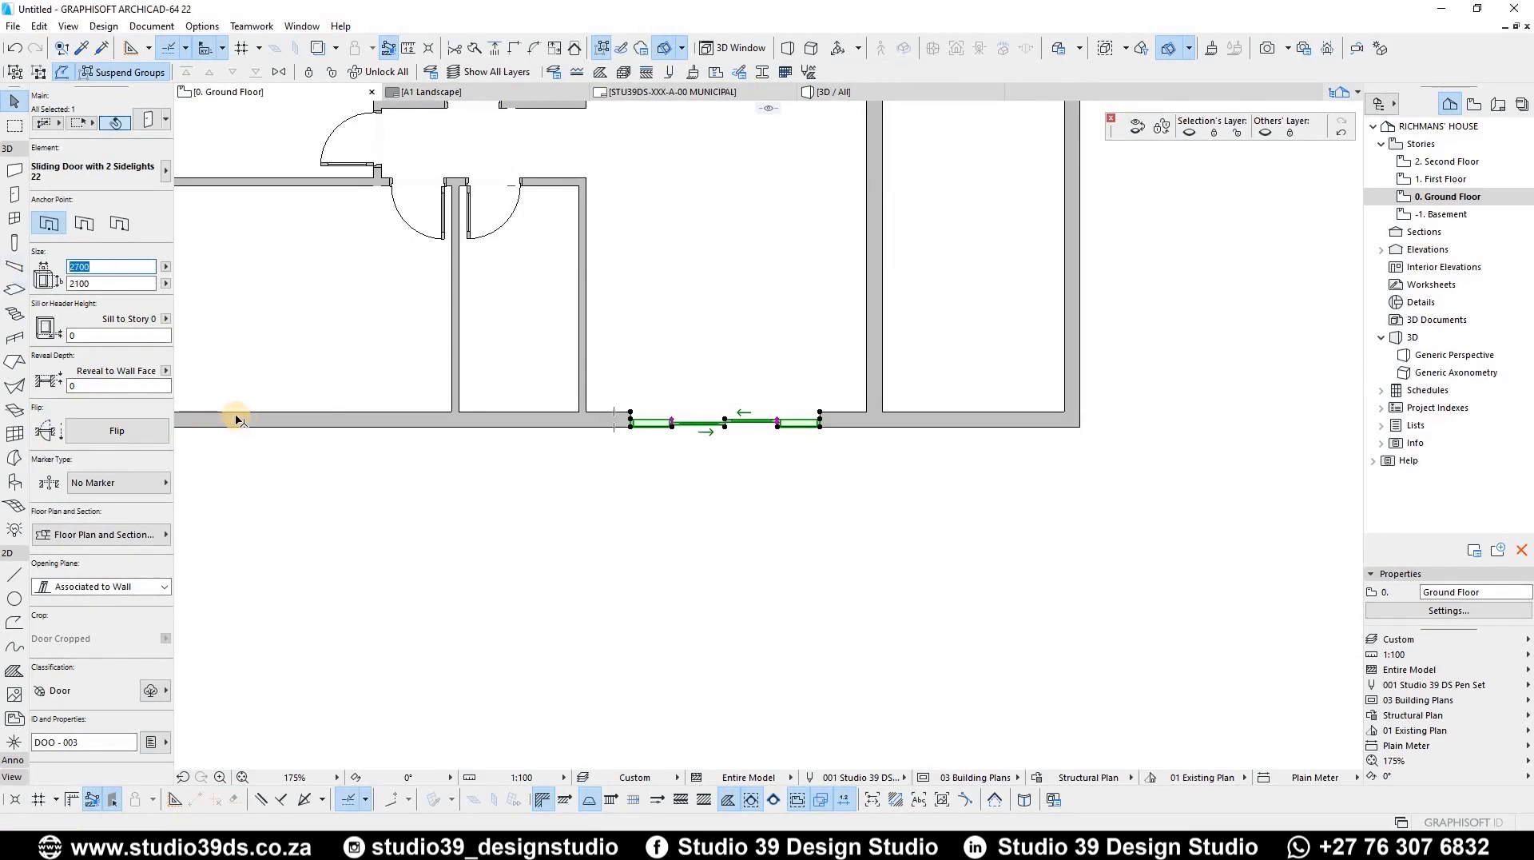
type("28")
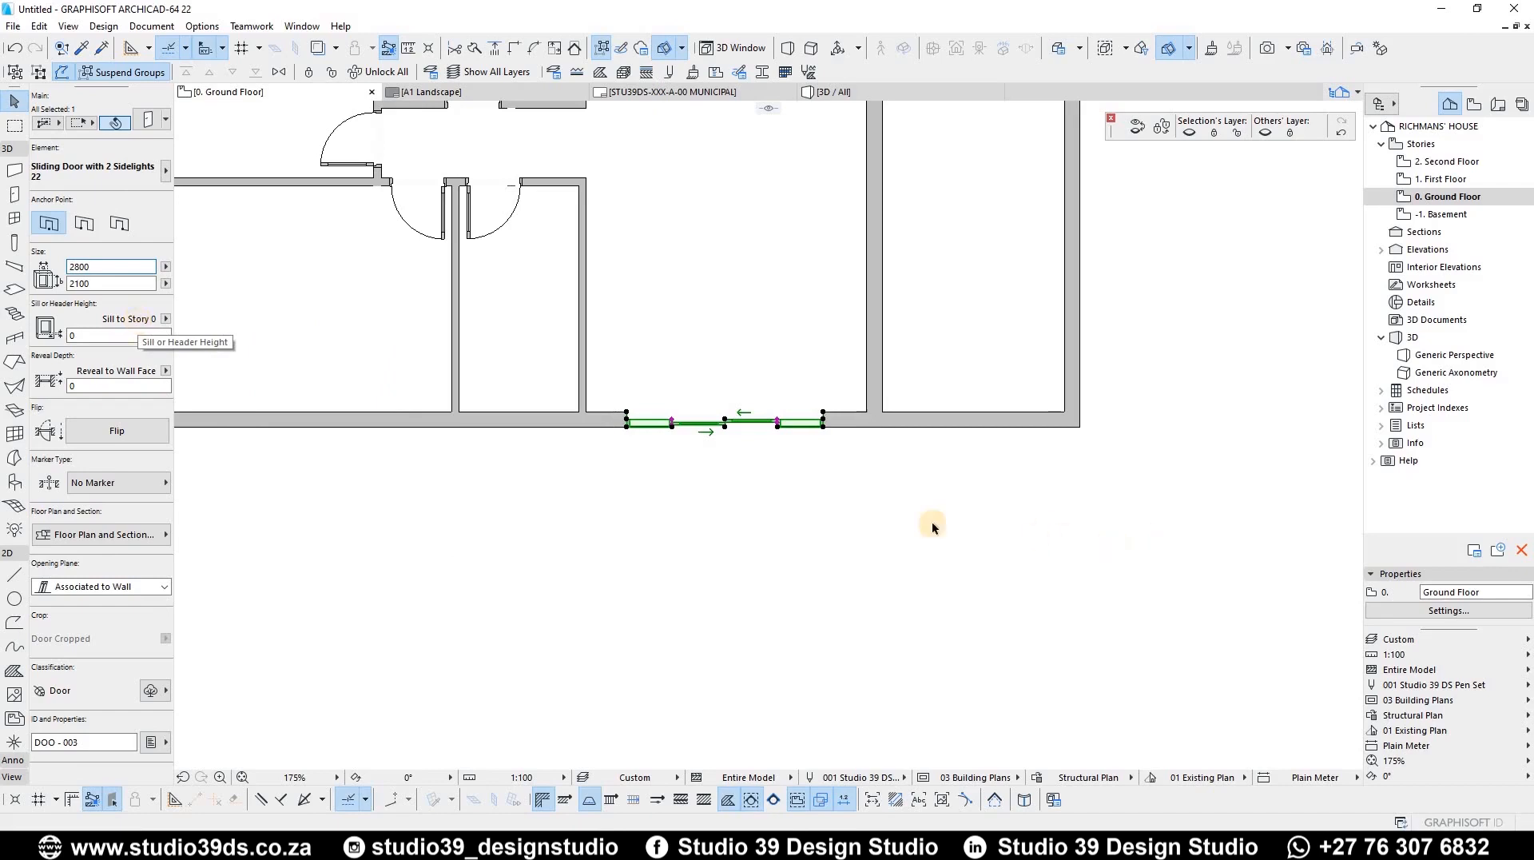
scroll(749, 451, "down", 5)
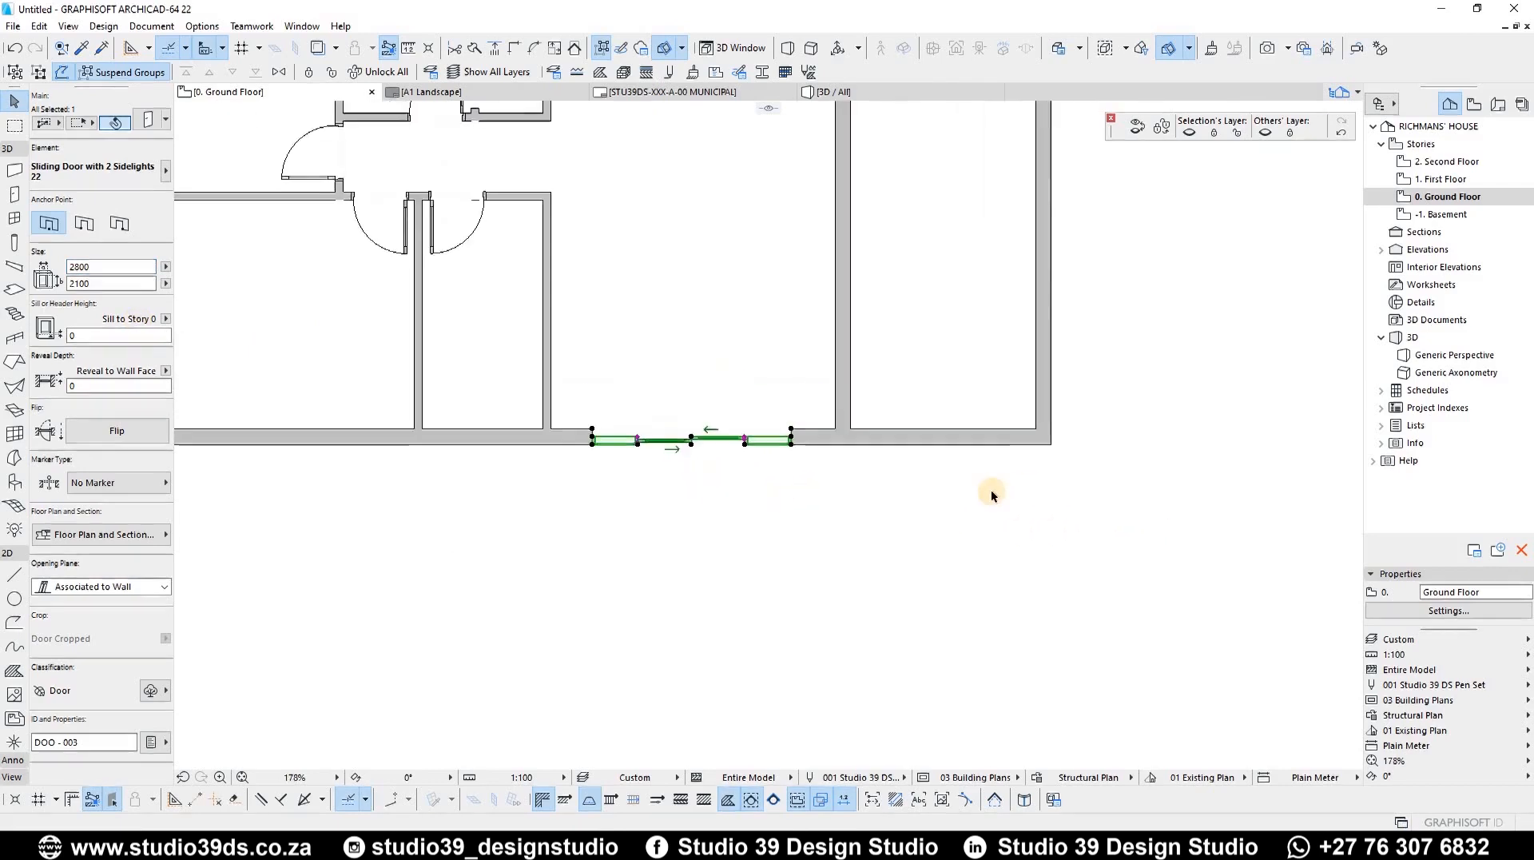
key("Escape")
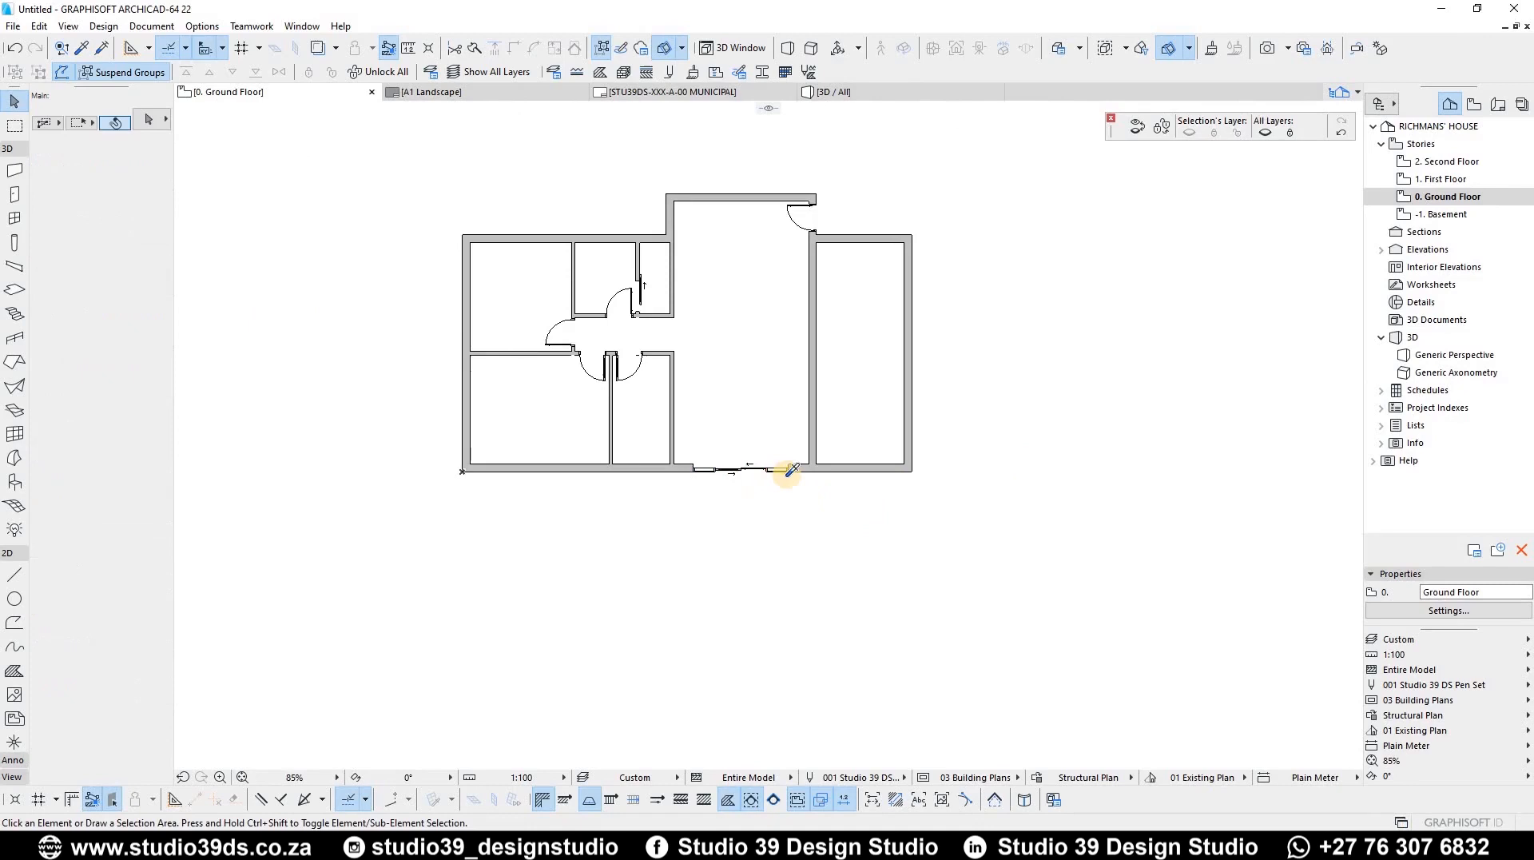
Set the default door type to Overhead Garage Door 22 from Garage Doors 22
left_click(788, 468, "alt")
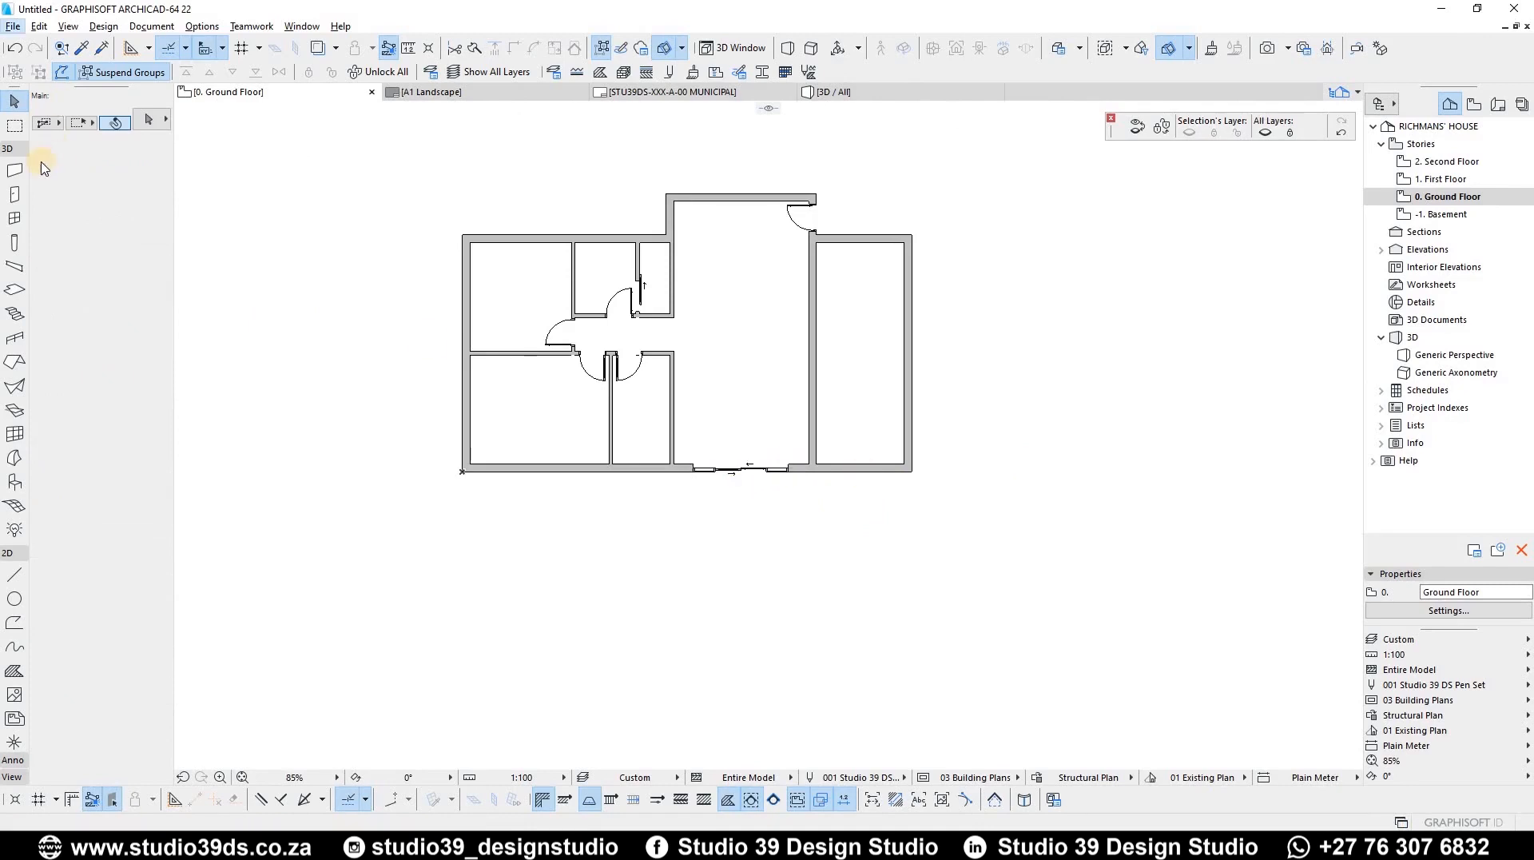
left_click(15, 195)
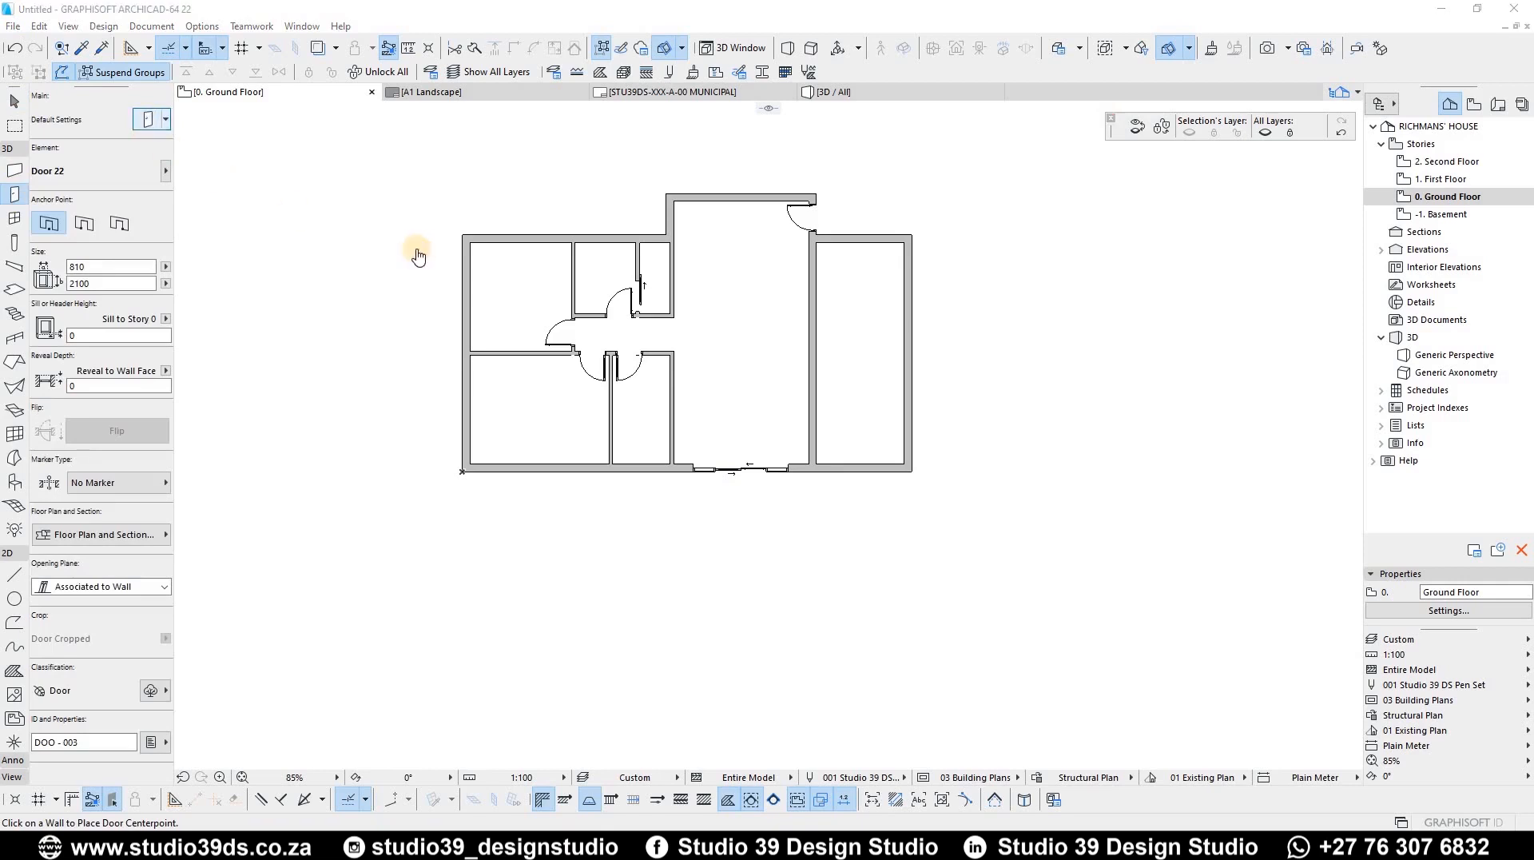
key("ctrl+t")
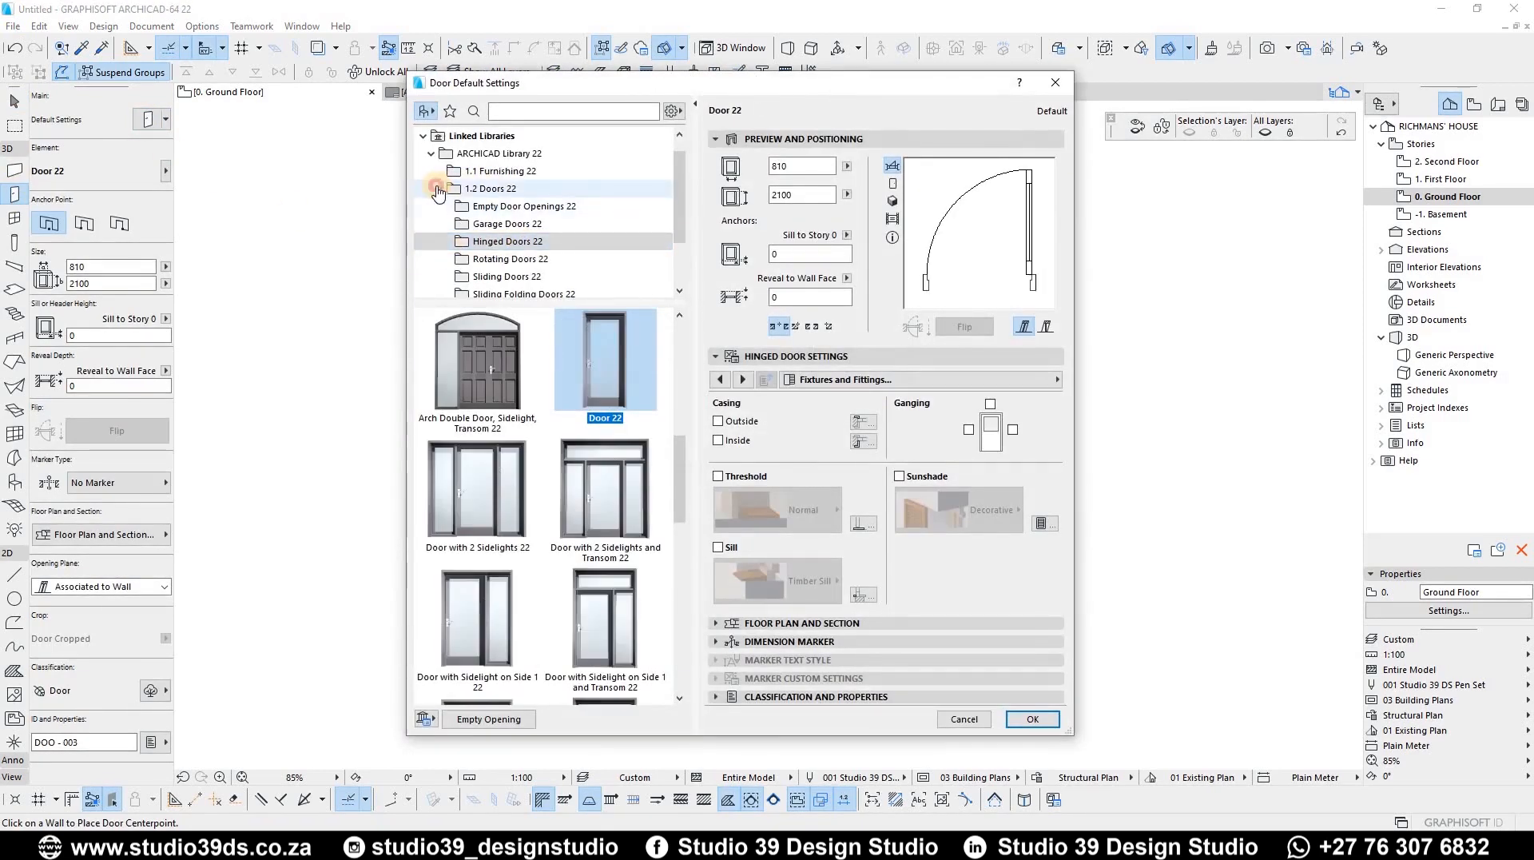
left_click(437, 189)
left_click(438, 192)
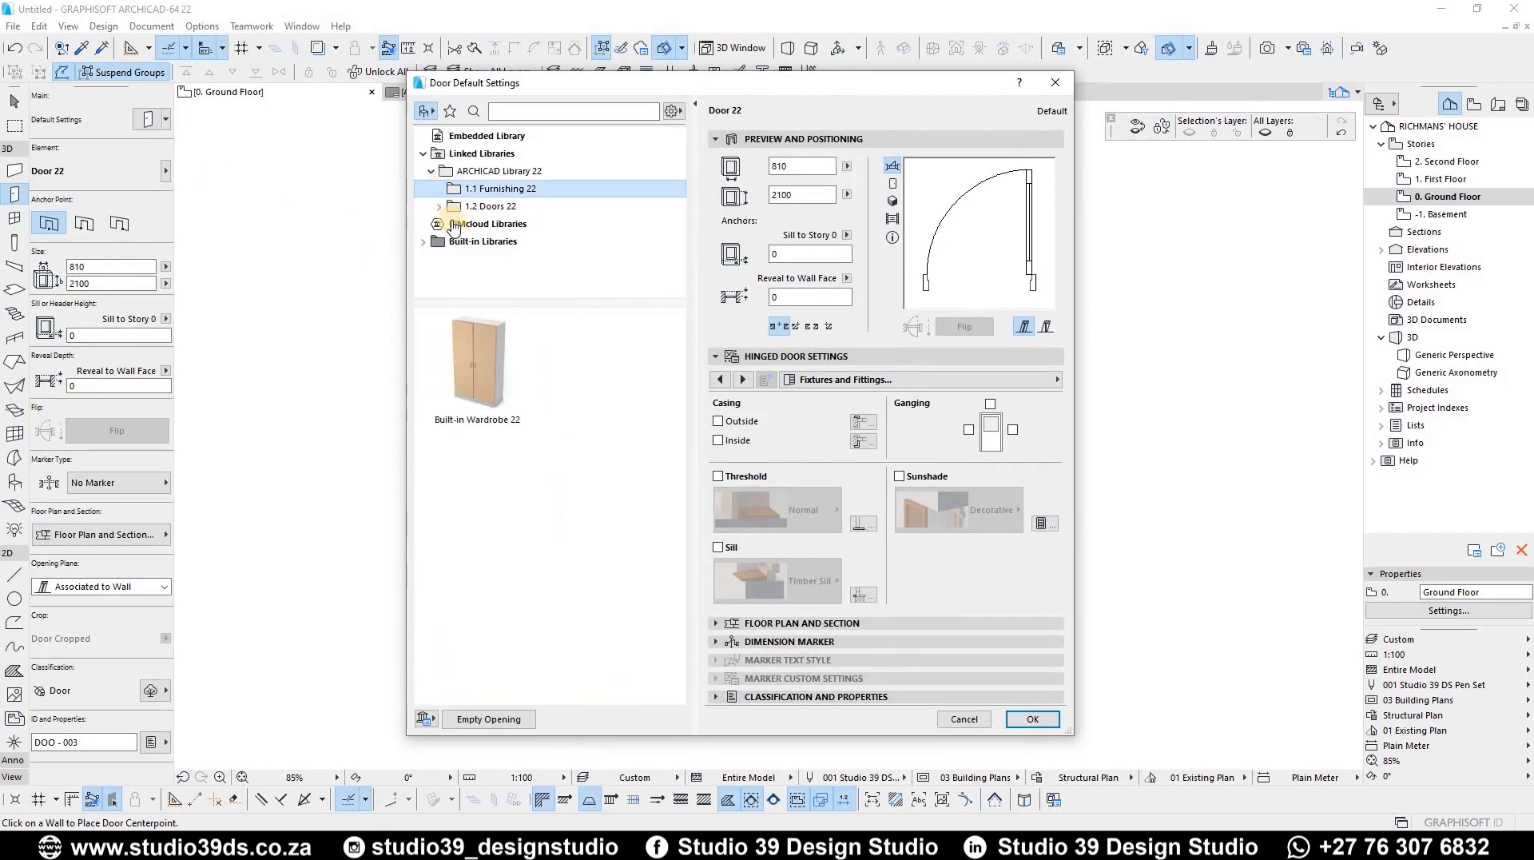
left_click(439, 207)
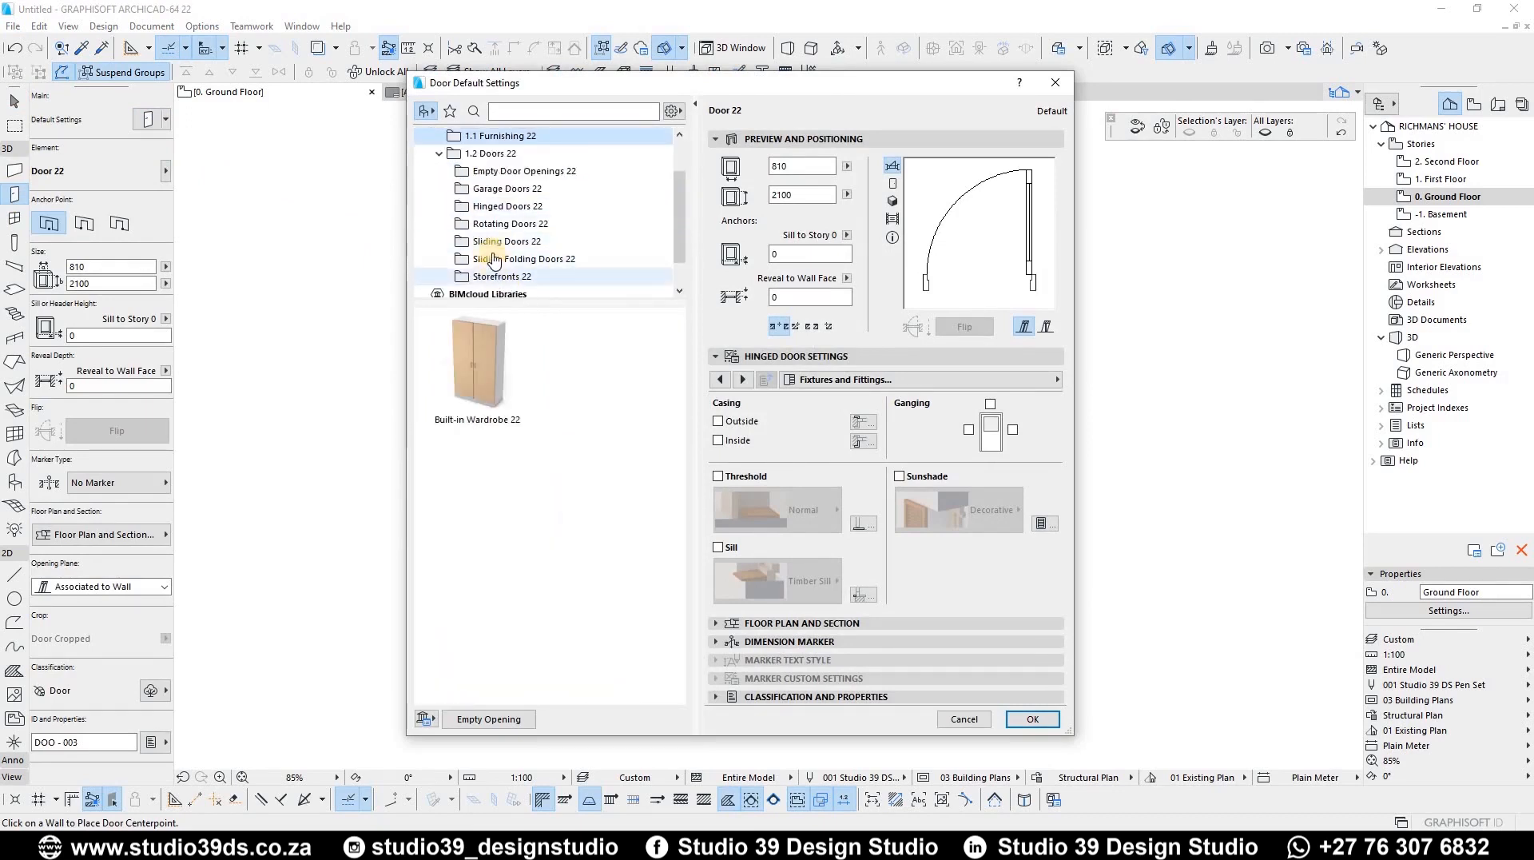
left_click(496, 188)
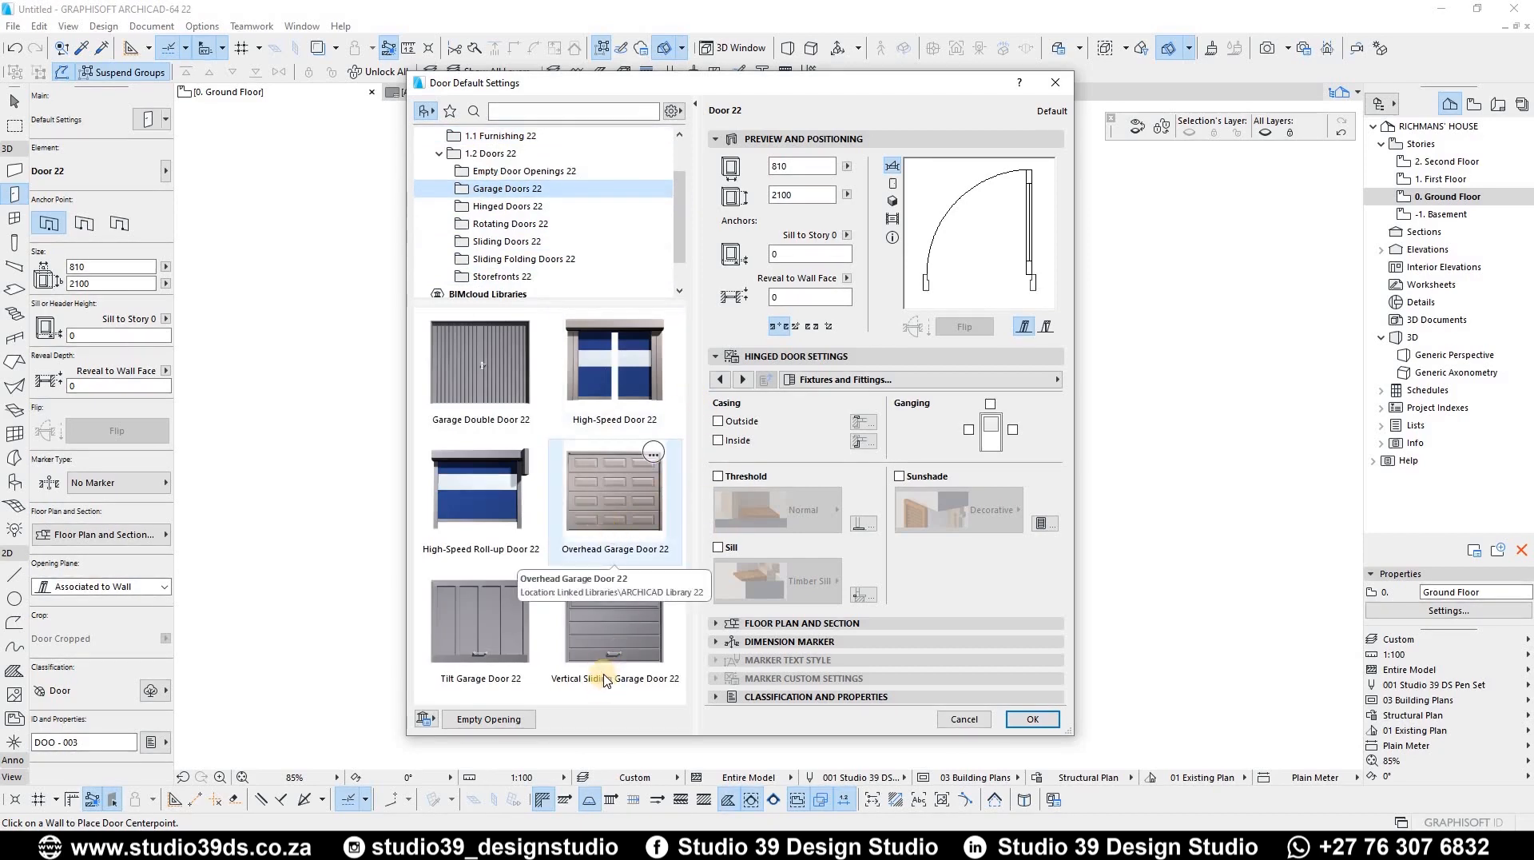
left_click(637, 535)
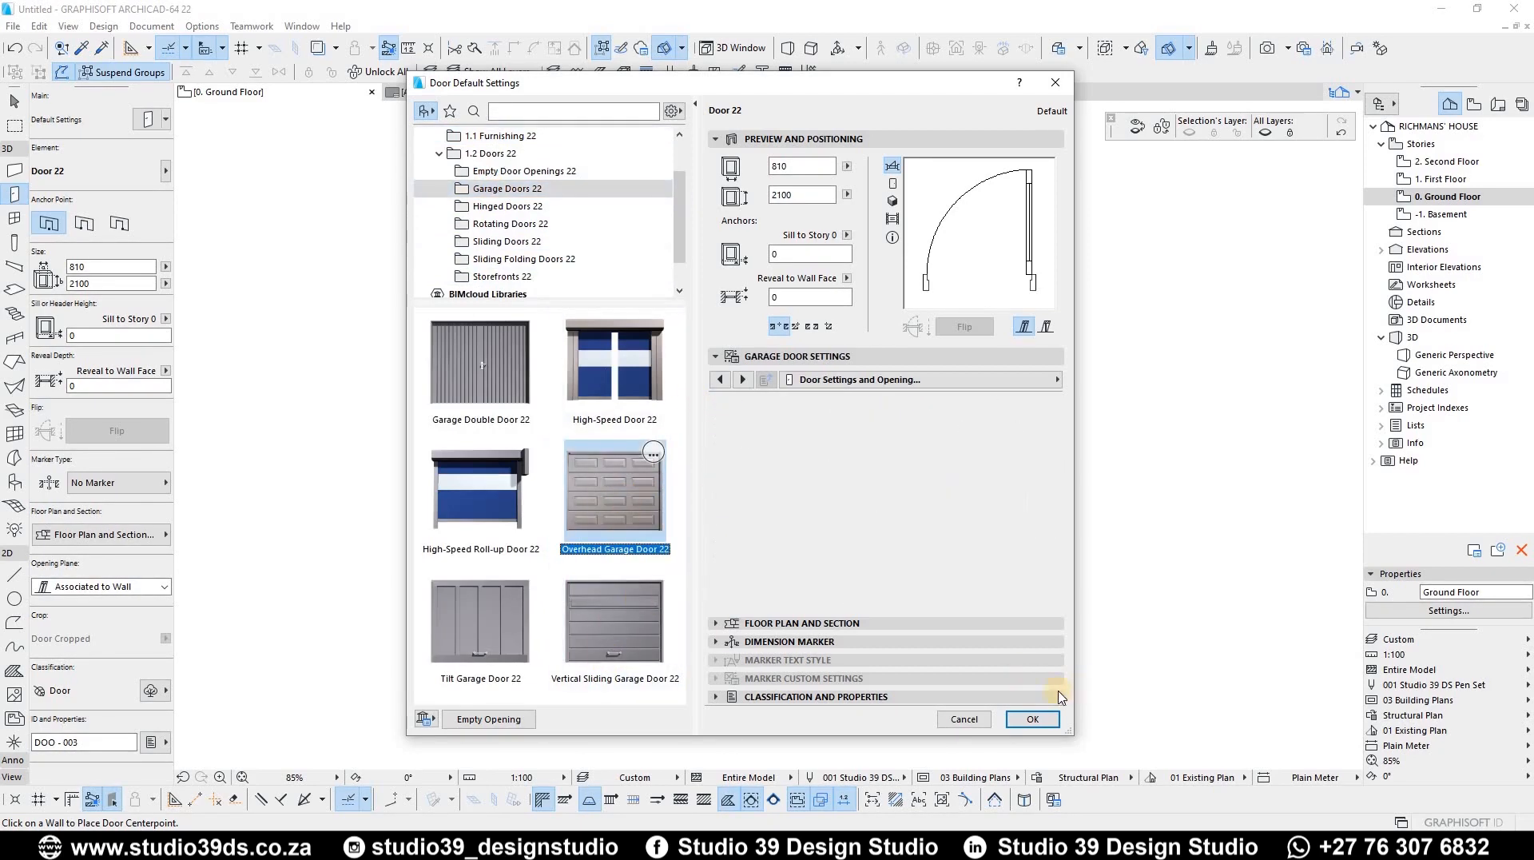
left_click(1031, 720)
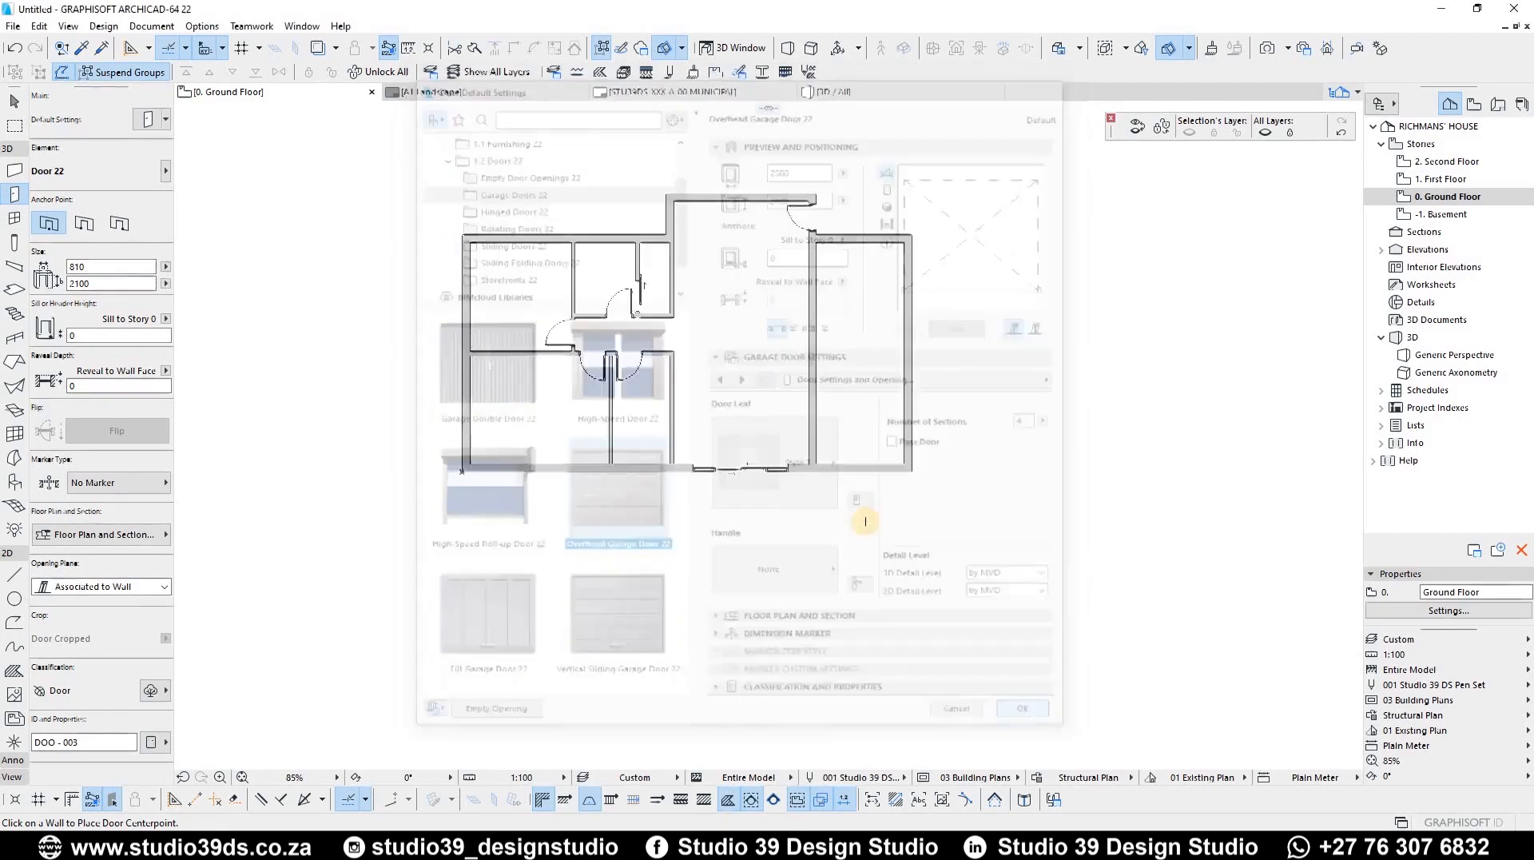
Place the 2500 x 2100 overhead garage door in the lower outer wall of the long right-hand room, opening into the room
scroll(858, 488, "up", 4)
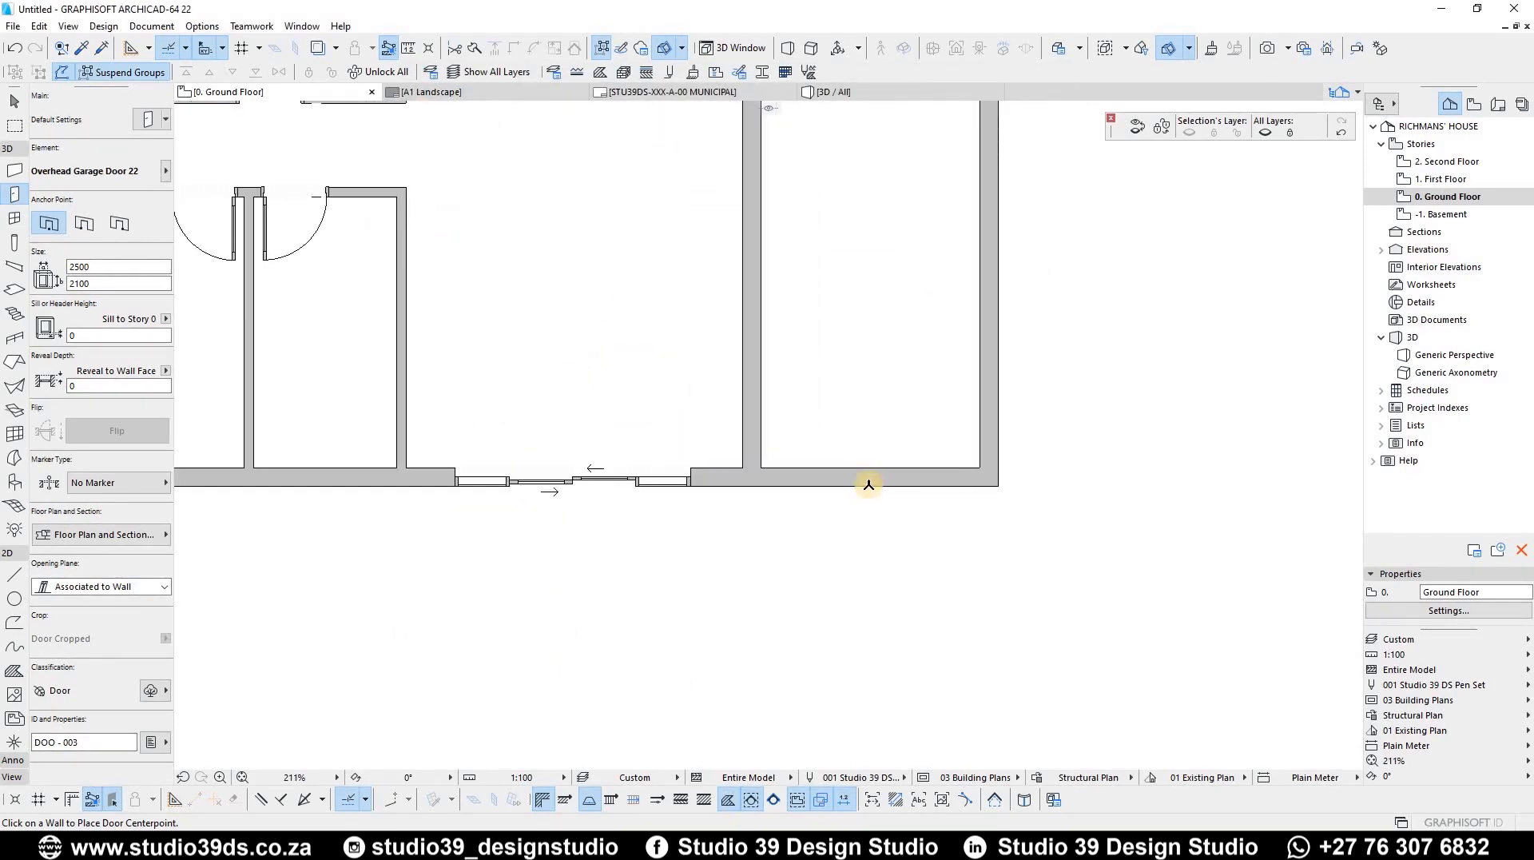
left_click(872, 485)
left_click(908, 365)
key("Escape")
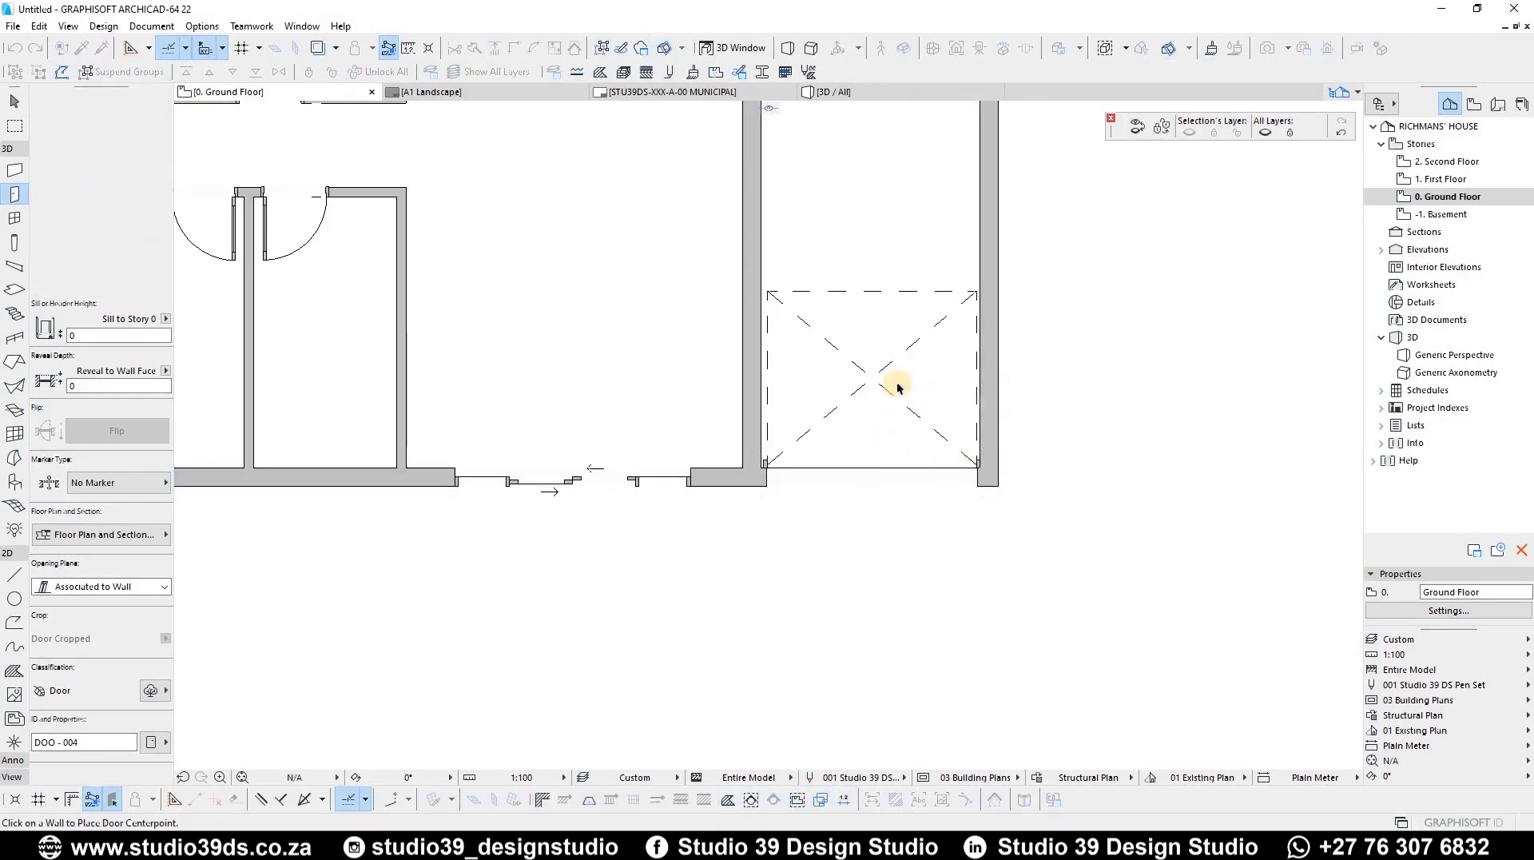
scroll(822, 405, "down", 4)
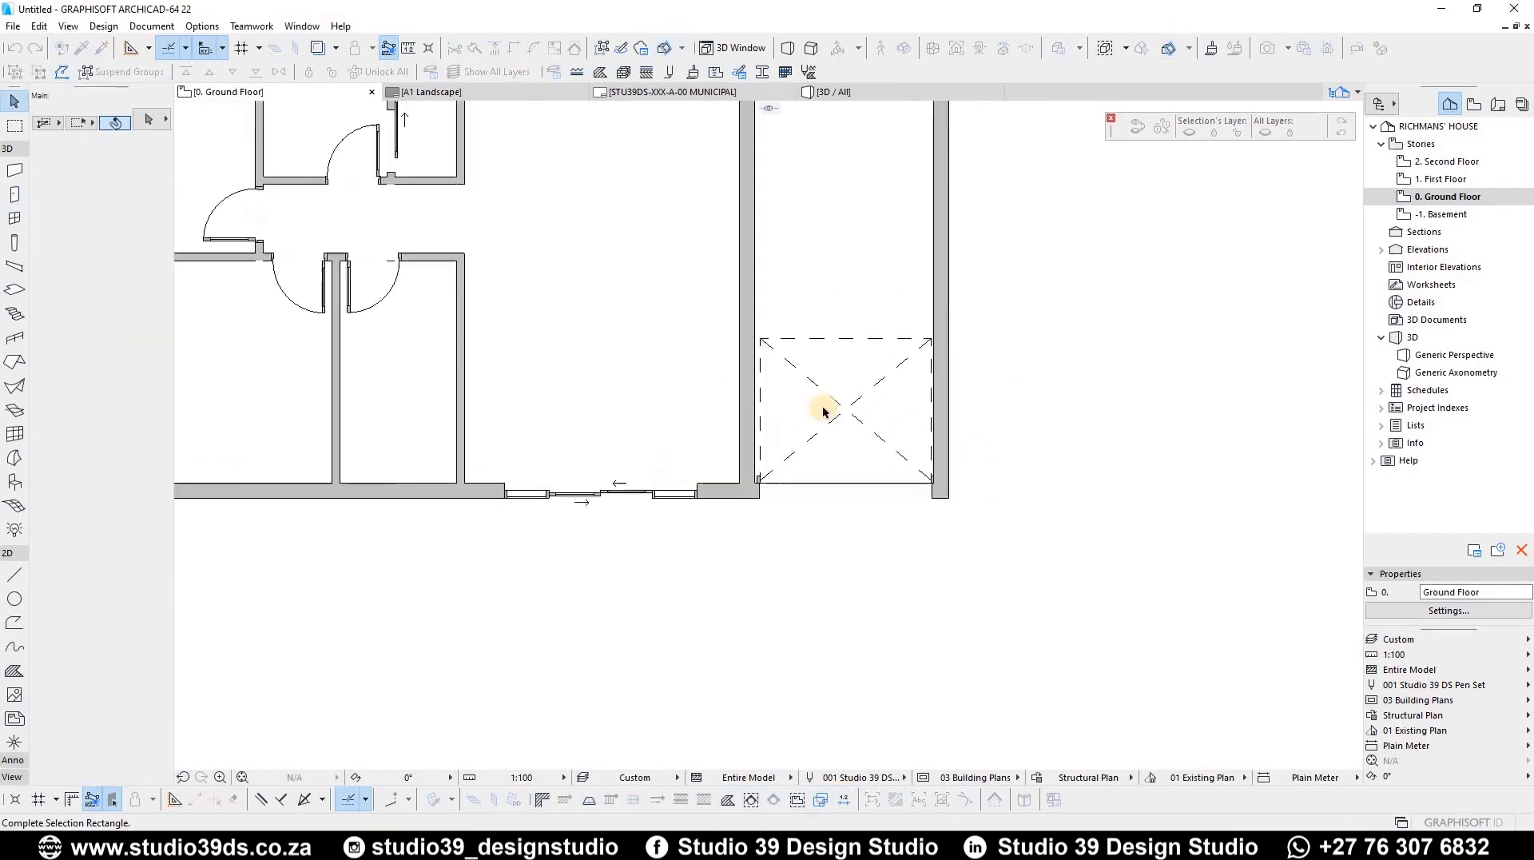
Draw a horizontal 2800 guide line across the garage from the inner face of its left wall
key("l")
scroll(740, 382, "up", 3)
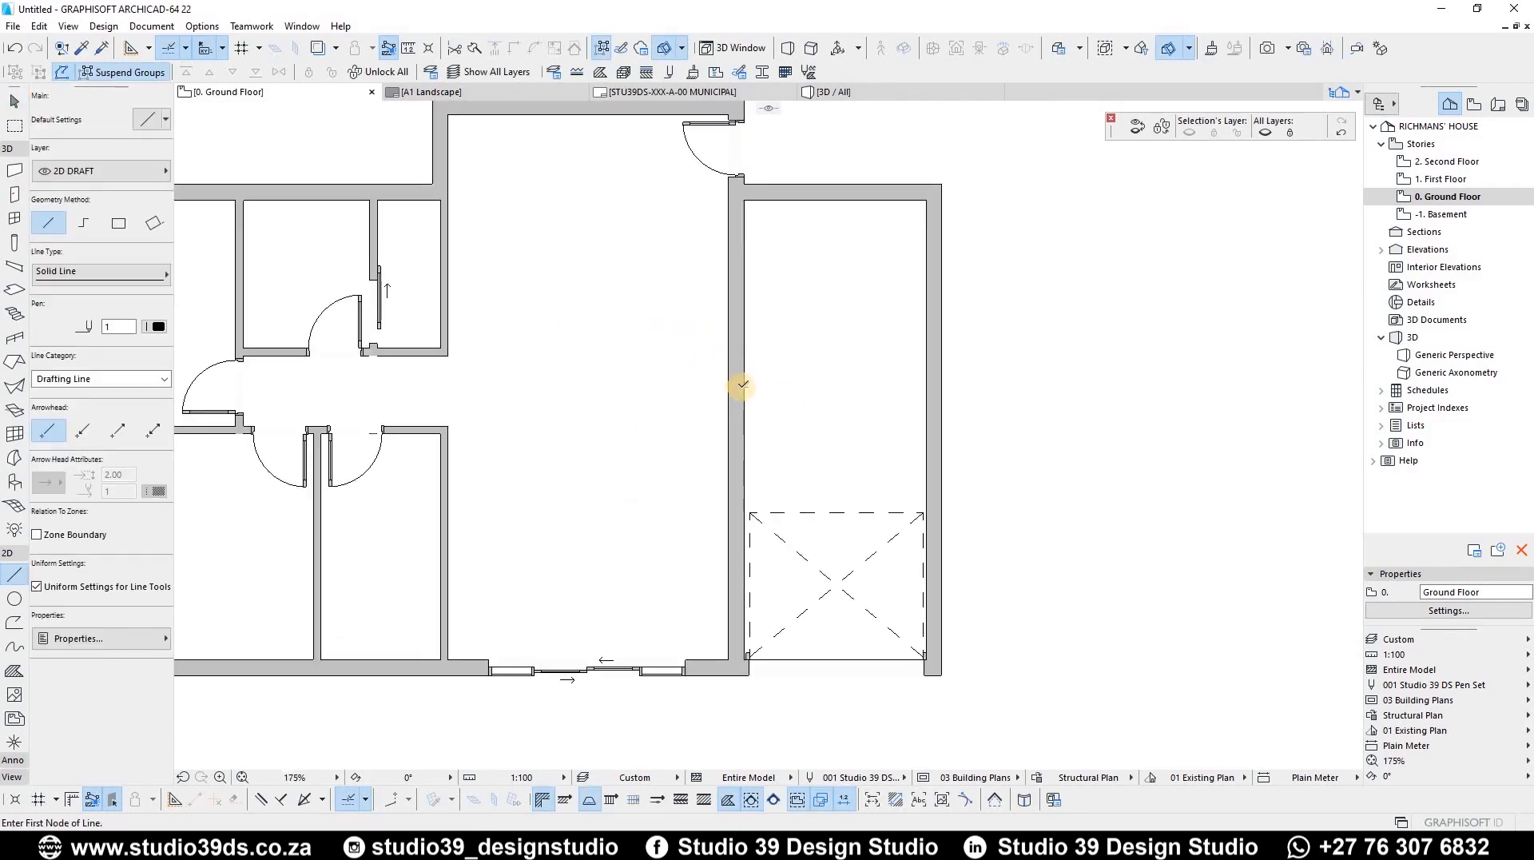
left_click(750, 388)
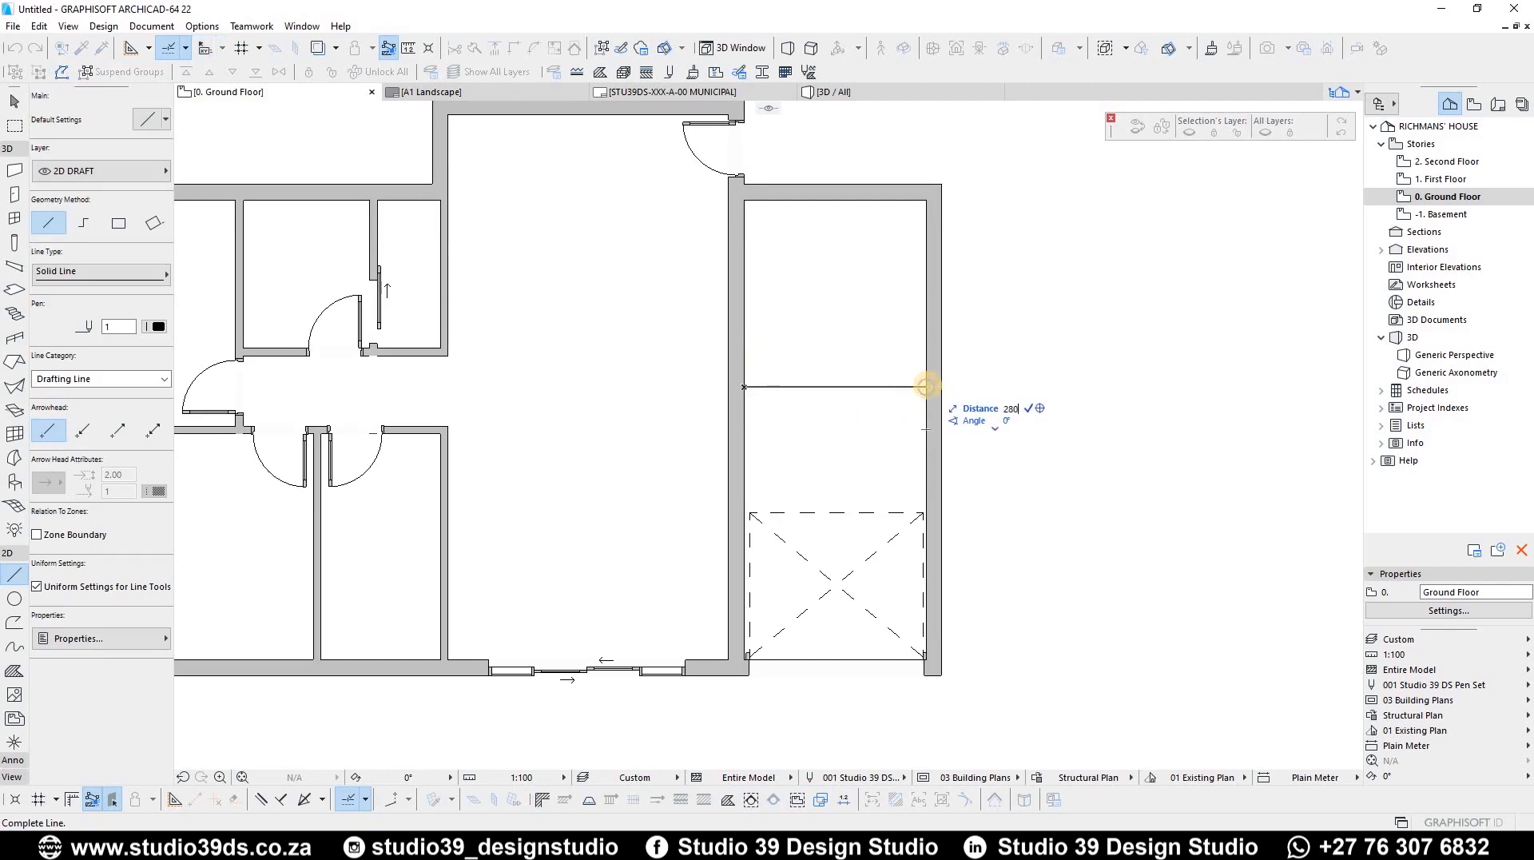
key("Return")
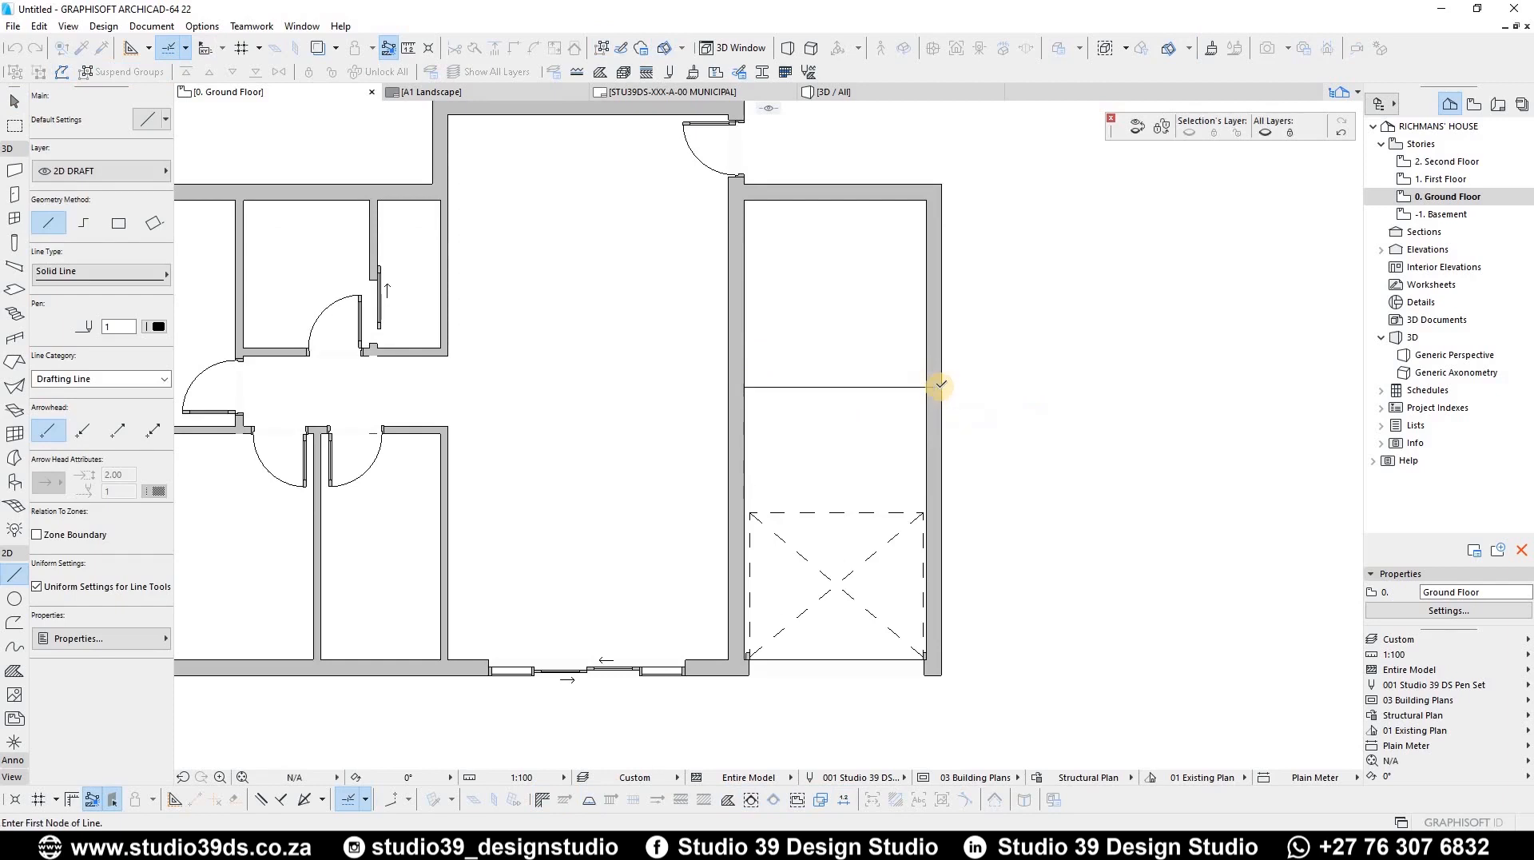
key("Escape")
Move the garage's right outer wall outward by 200 so its inner face meets the end of the guide line
left_click(932, 375)
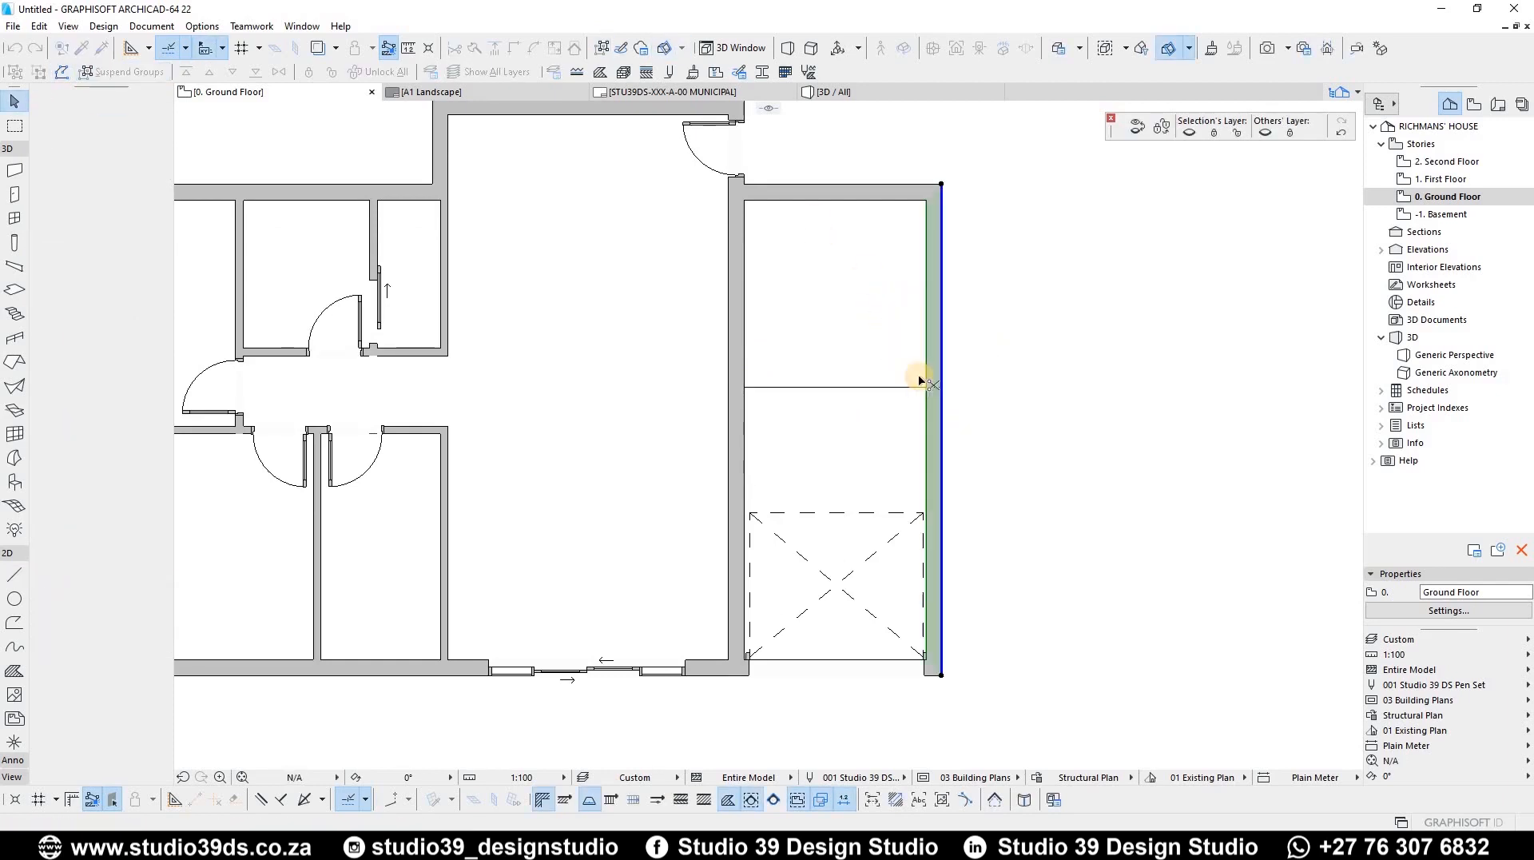
key("ctrl+d")
scroll(959, 393, "up", 3)
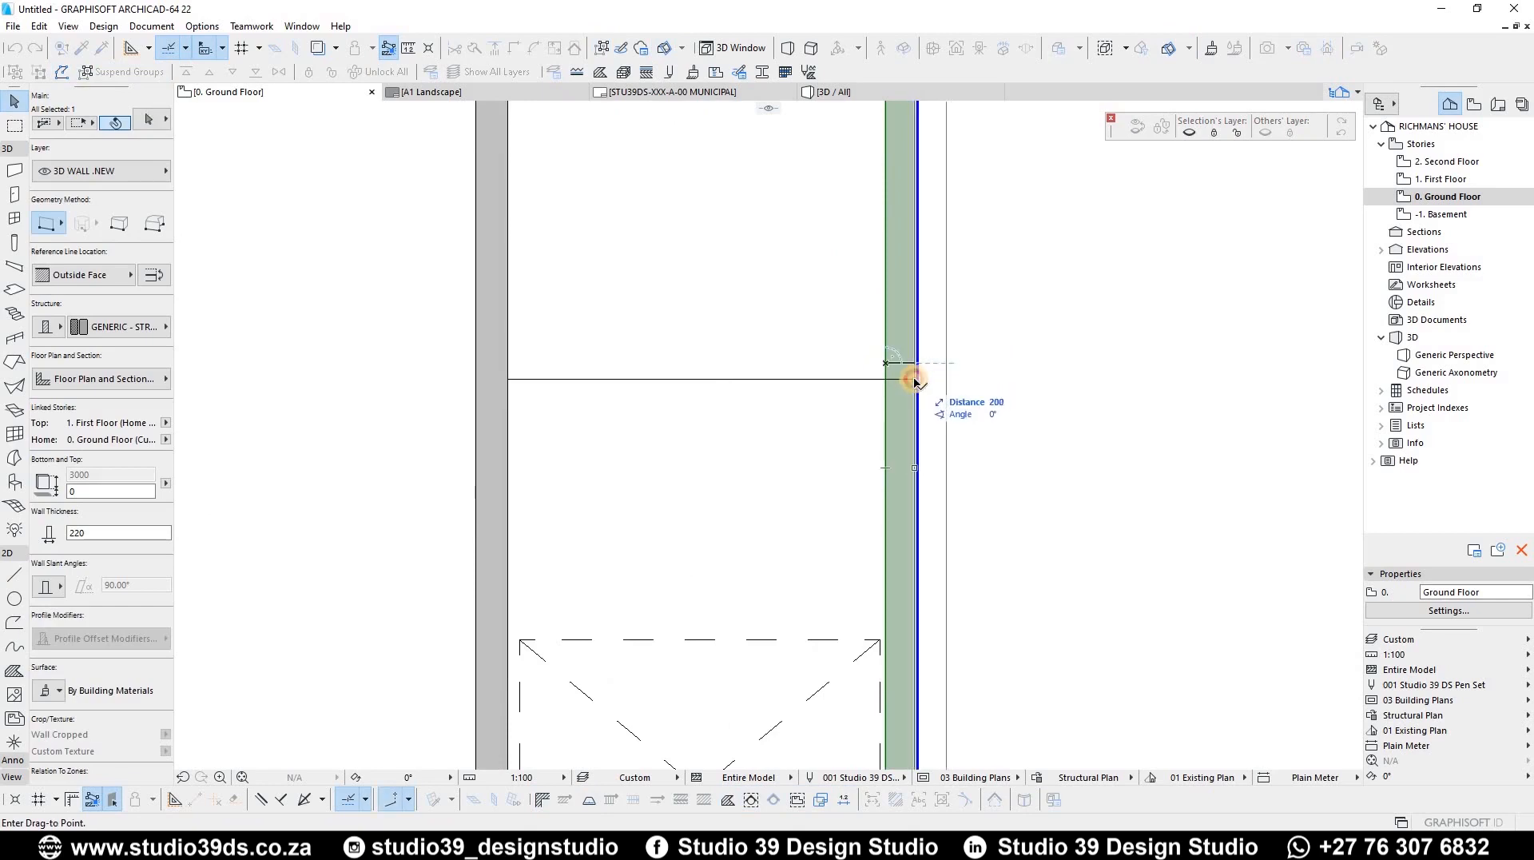
left_click(914, 379)
scroll(994, 438, "down", 5)
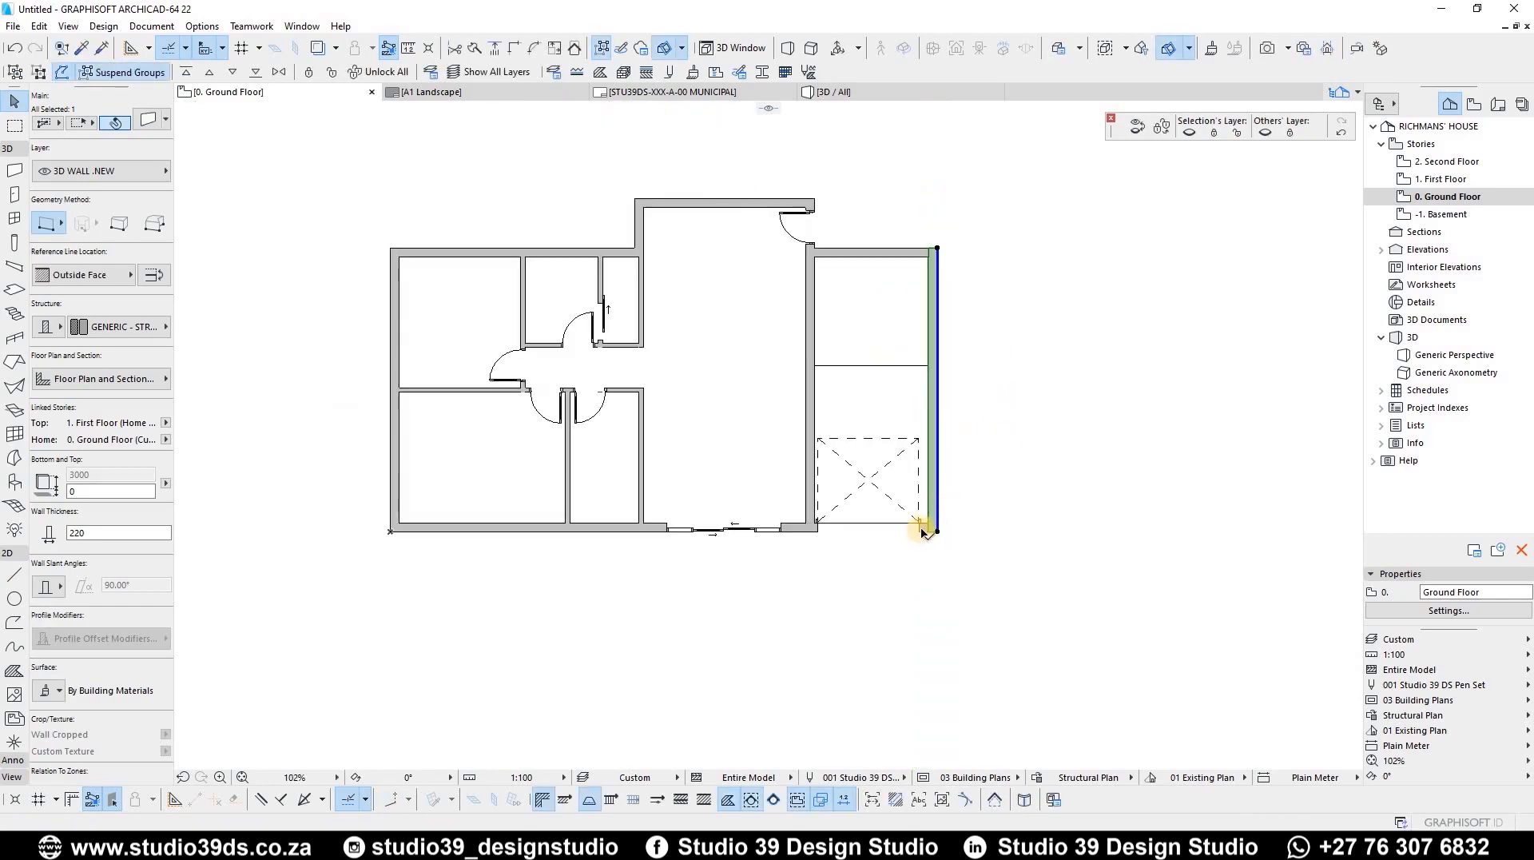
Join the moved garage side wall with the lower and upper outer walls at its corners
key("Escape")
left_click(927, 529)
scroll(931, 529, "up", 5)
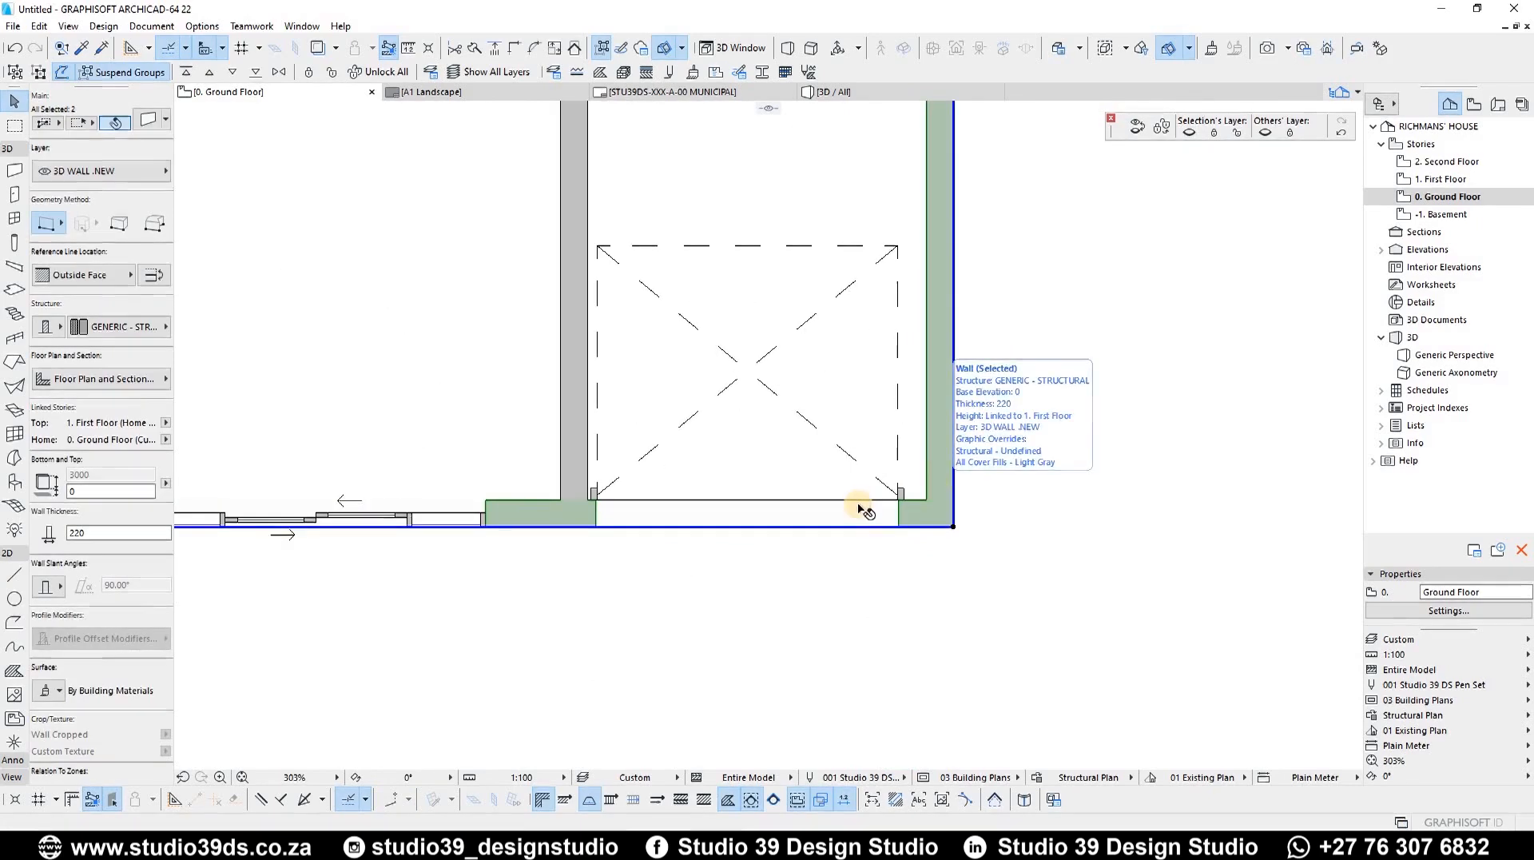
left_click(917, 375)
scroll(916, 375, "down", 5)
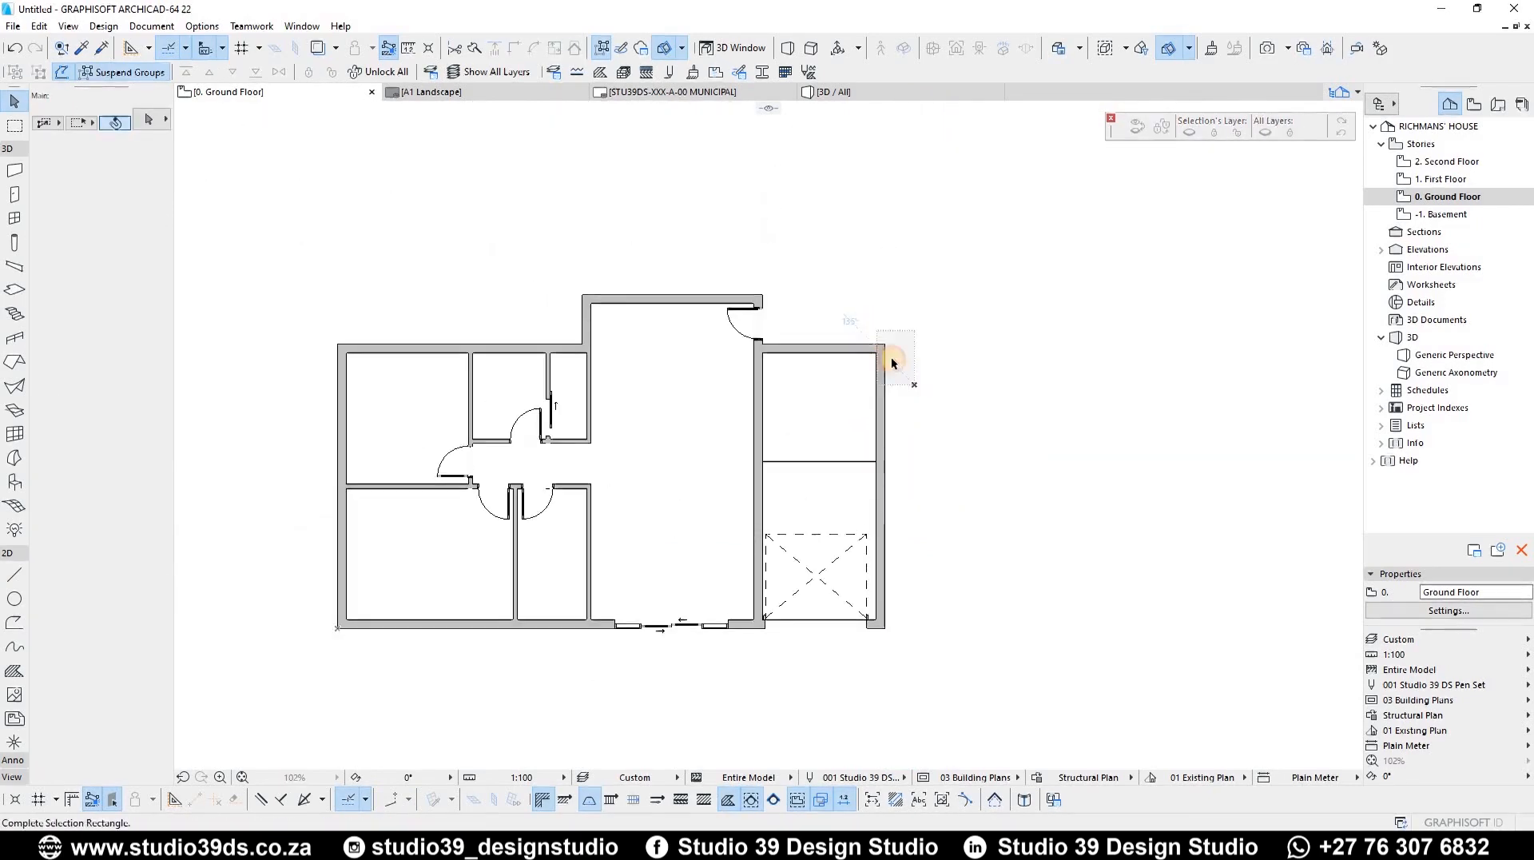
left_click(895, 364)
Delete the horizontal guide line from the garage
left_click(831, 469)
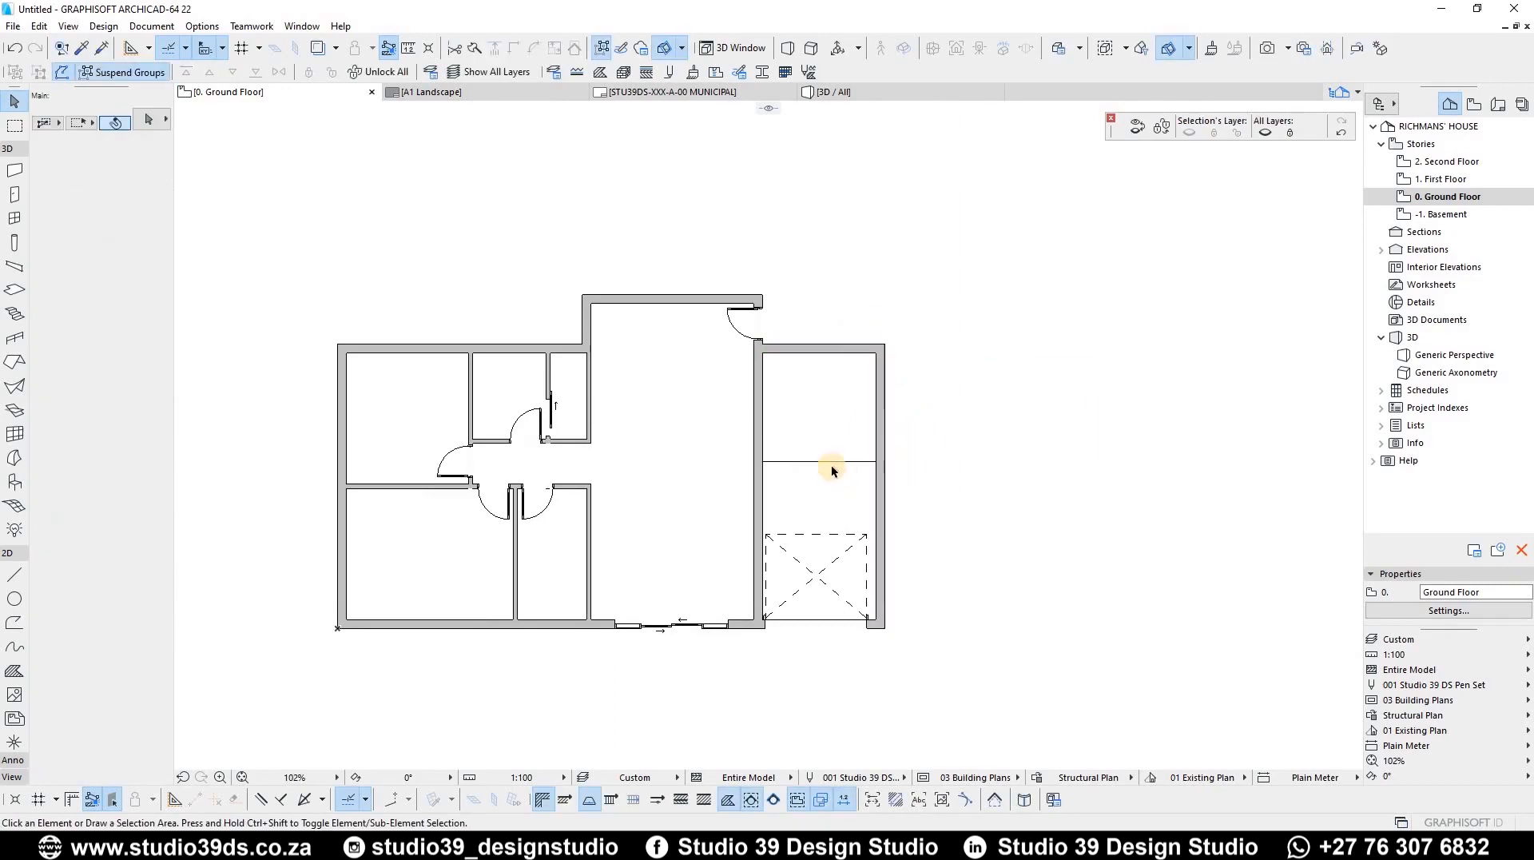
left_click(818, 454)
key("Delete")
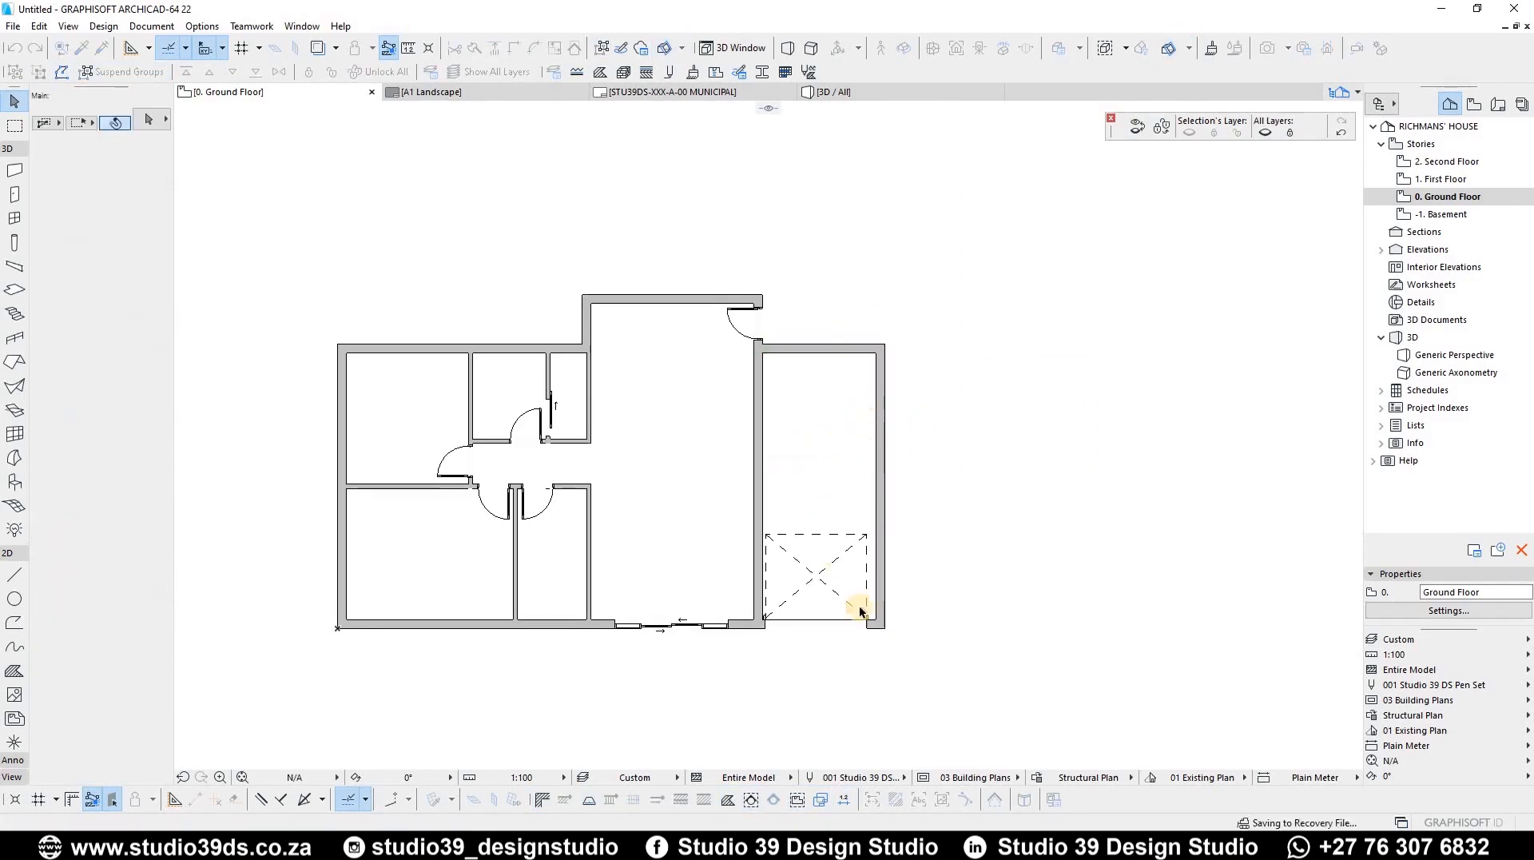
Move the garage door along the lower wall towards the garage's right side wall to centre it in the widened room
scroll(879, 631, "up", 4)
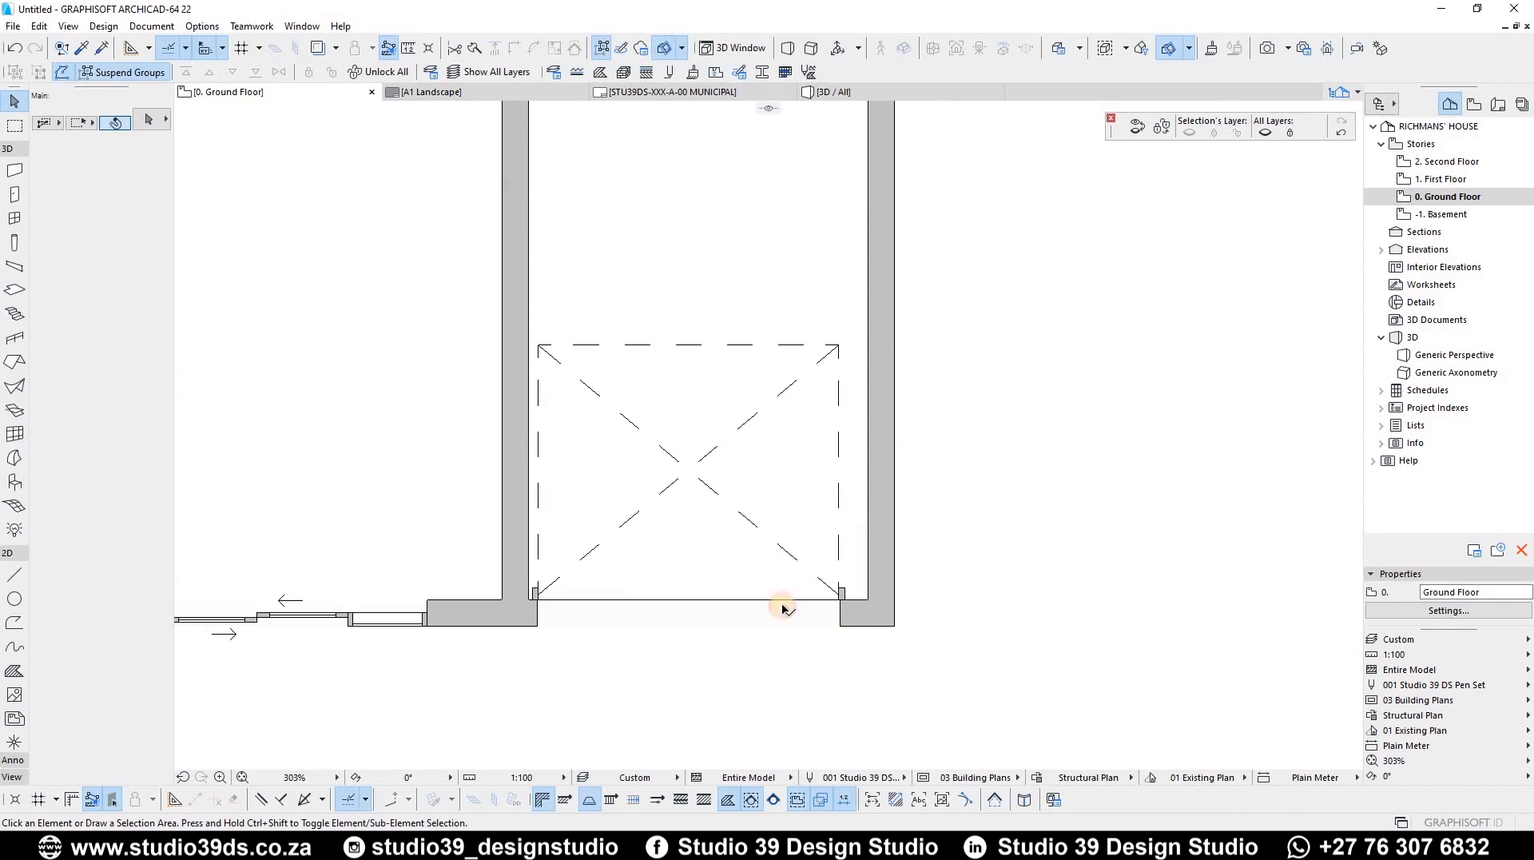
left_click(728, 627)
key("ctrl+d")
left_click(689, 626)
left_click(695, 627)
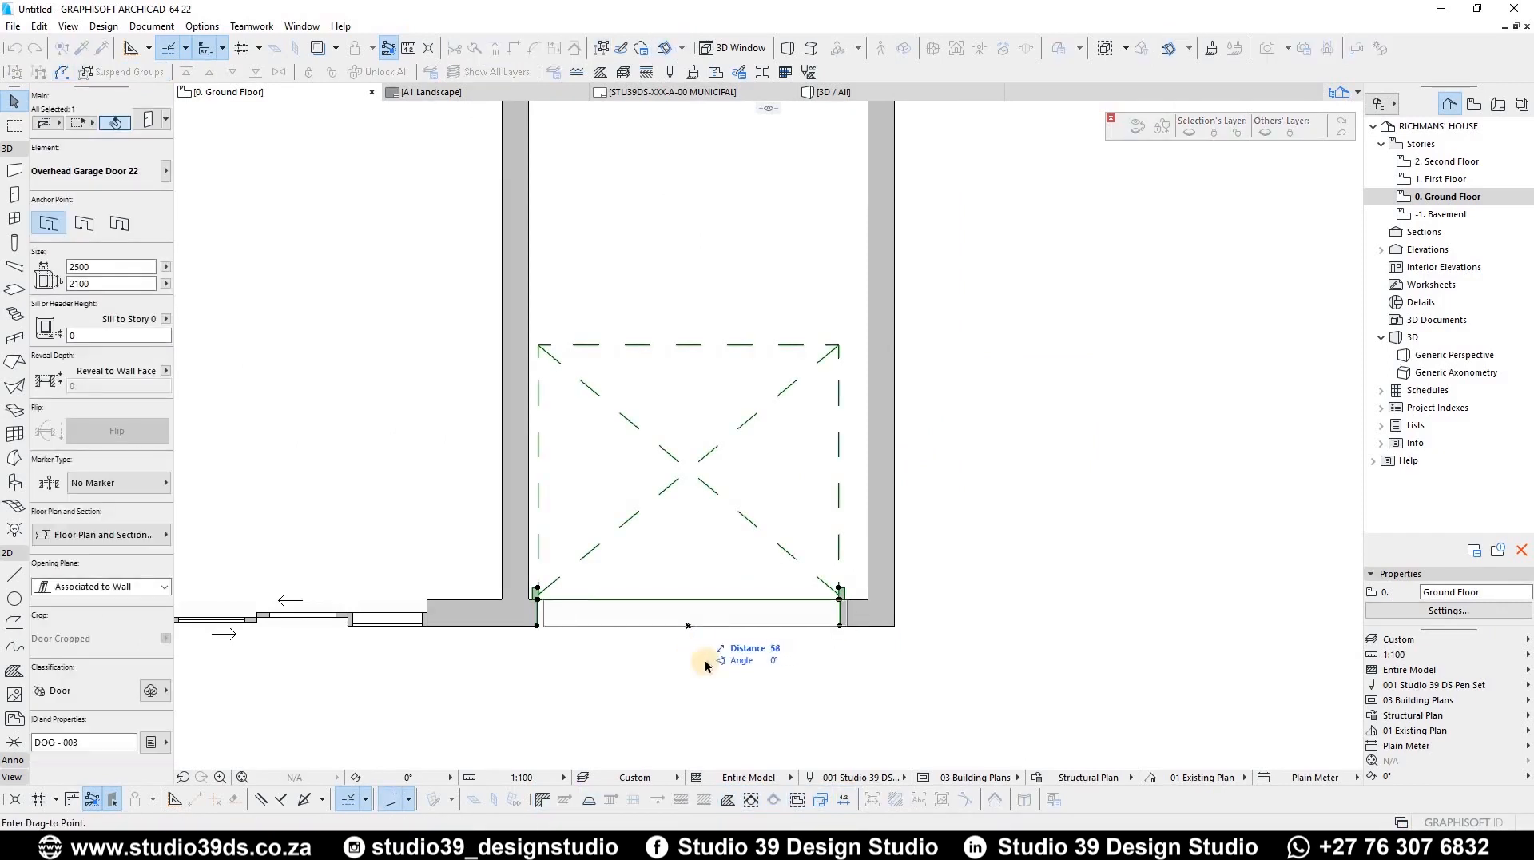
left_click(736, 671)
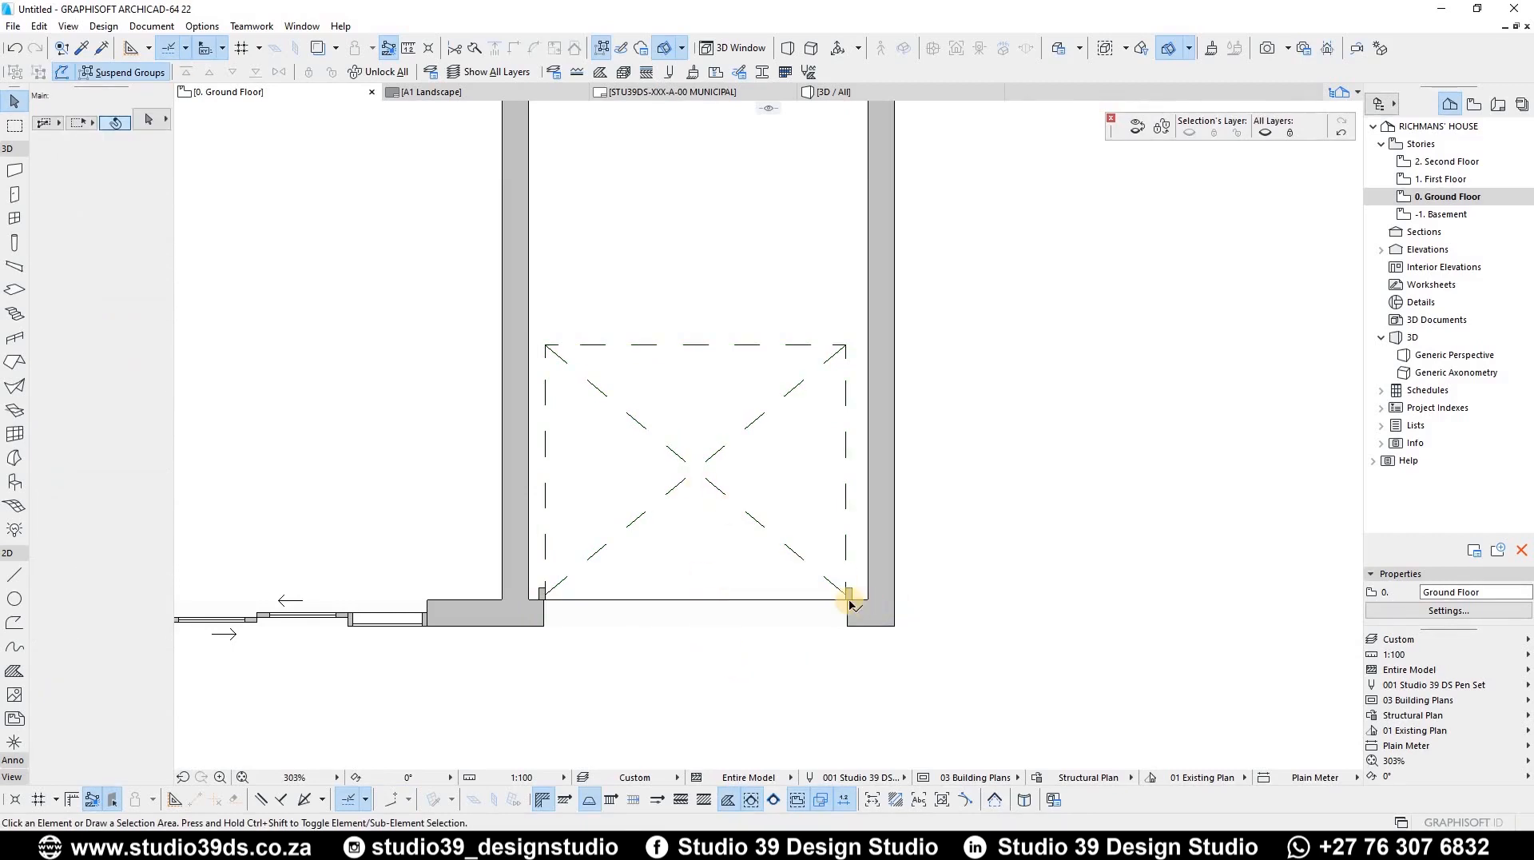
left_click(779, 616)
key("ctrl+d")
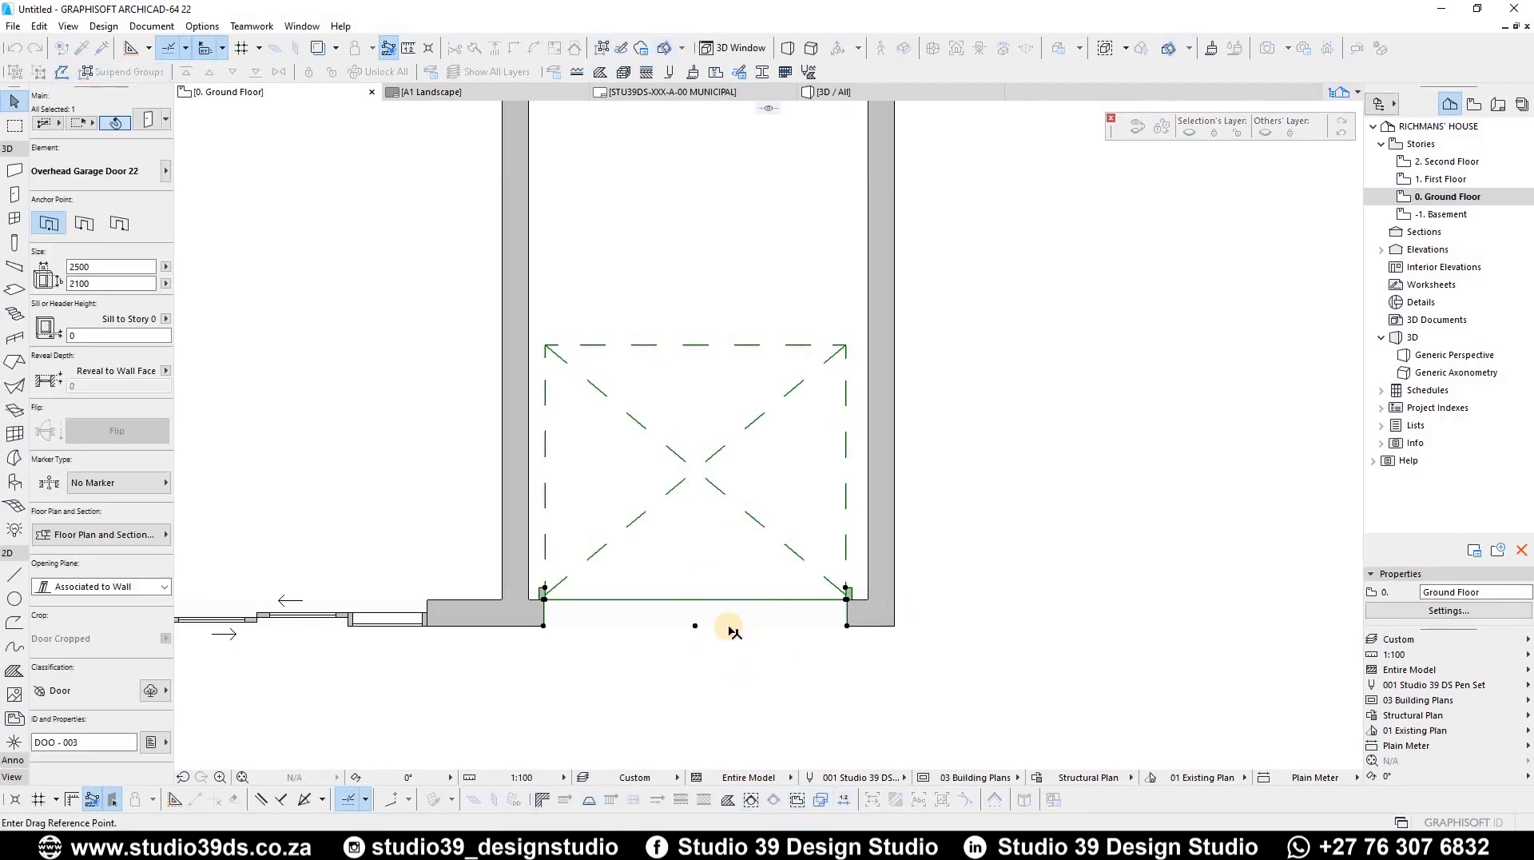
Move the overhead garage door slightly along the front wall towards the garage's outer side wall
left_click(696, 627)
left_click(701, 627)
key("Escape")
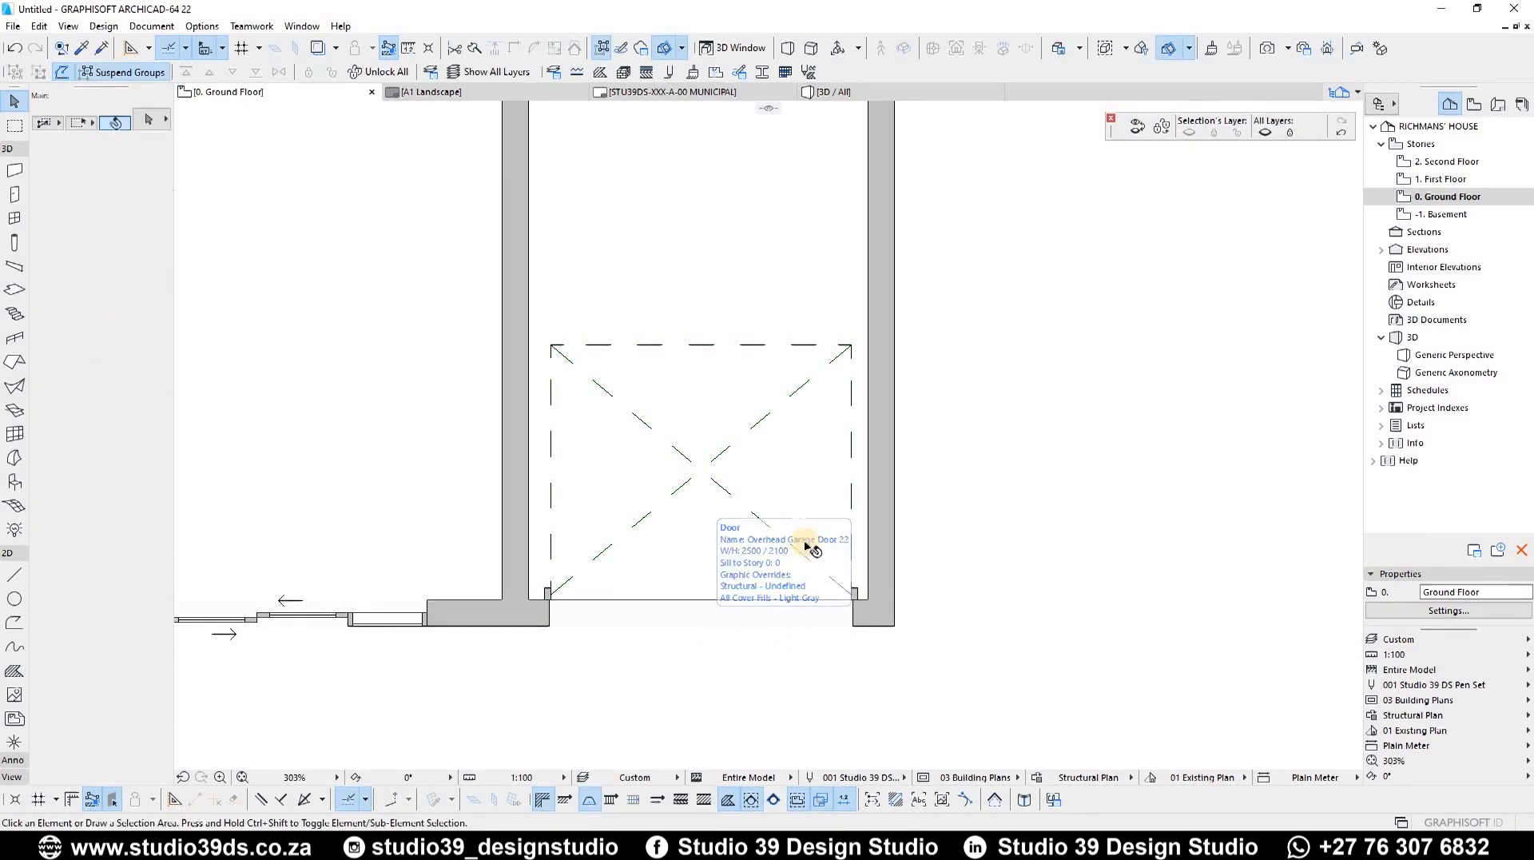
Place 900 x 1500 Window 22 windows in the main room's upper wall and the garage's outer side wall
scroll(804, 598, "down", 5)
scroll(455, 539, "up", 4)
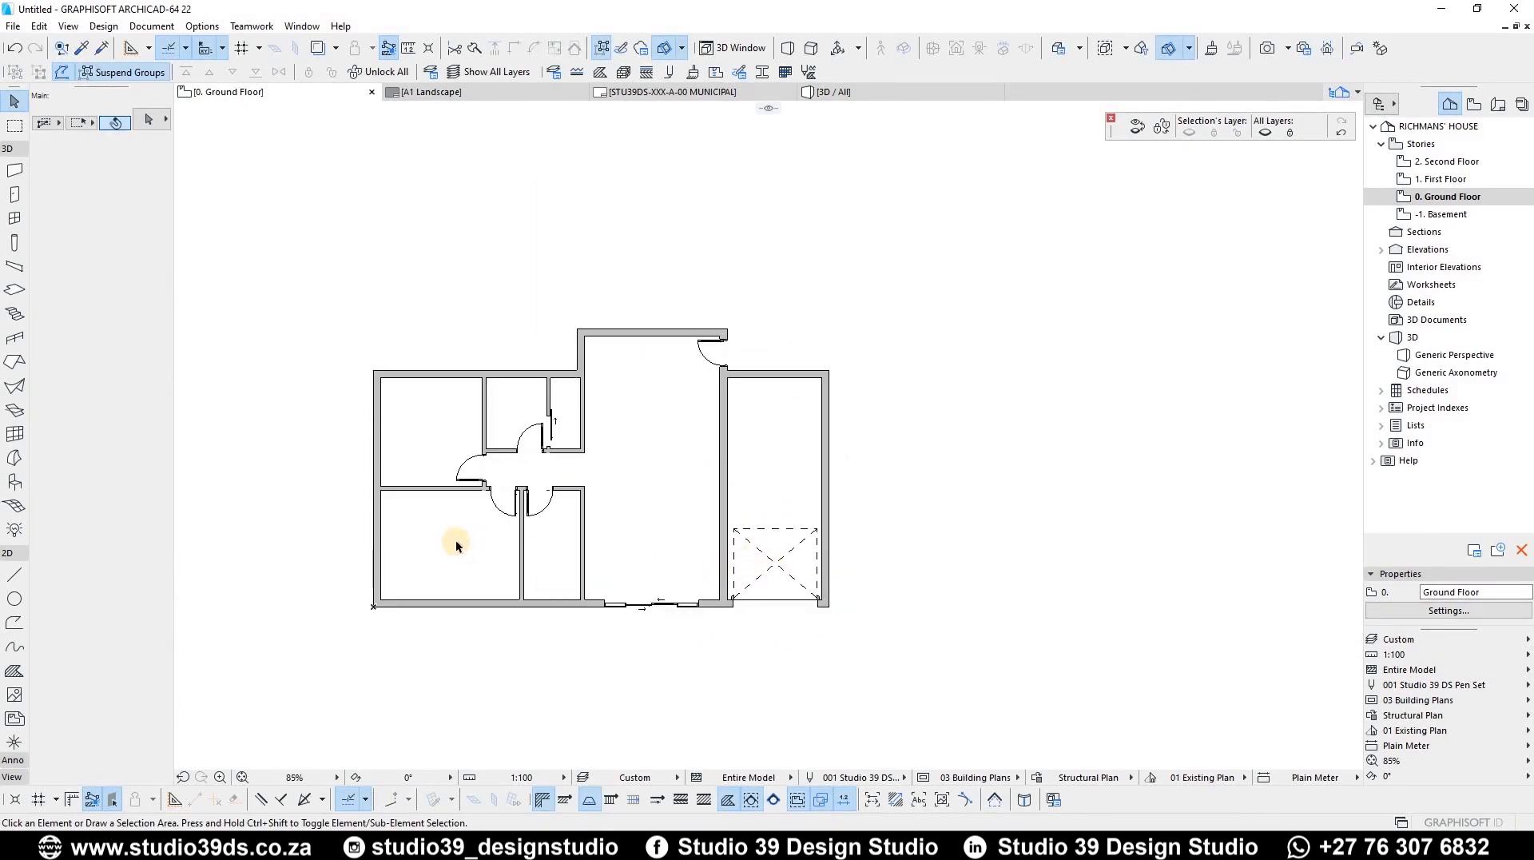
scroll(766, 430, "down", 4)
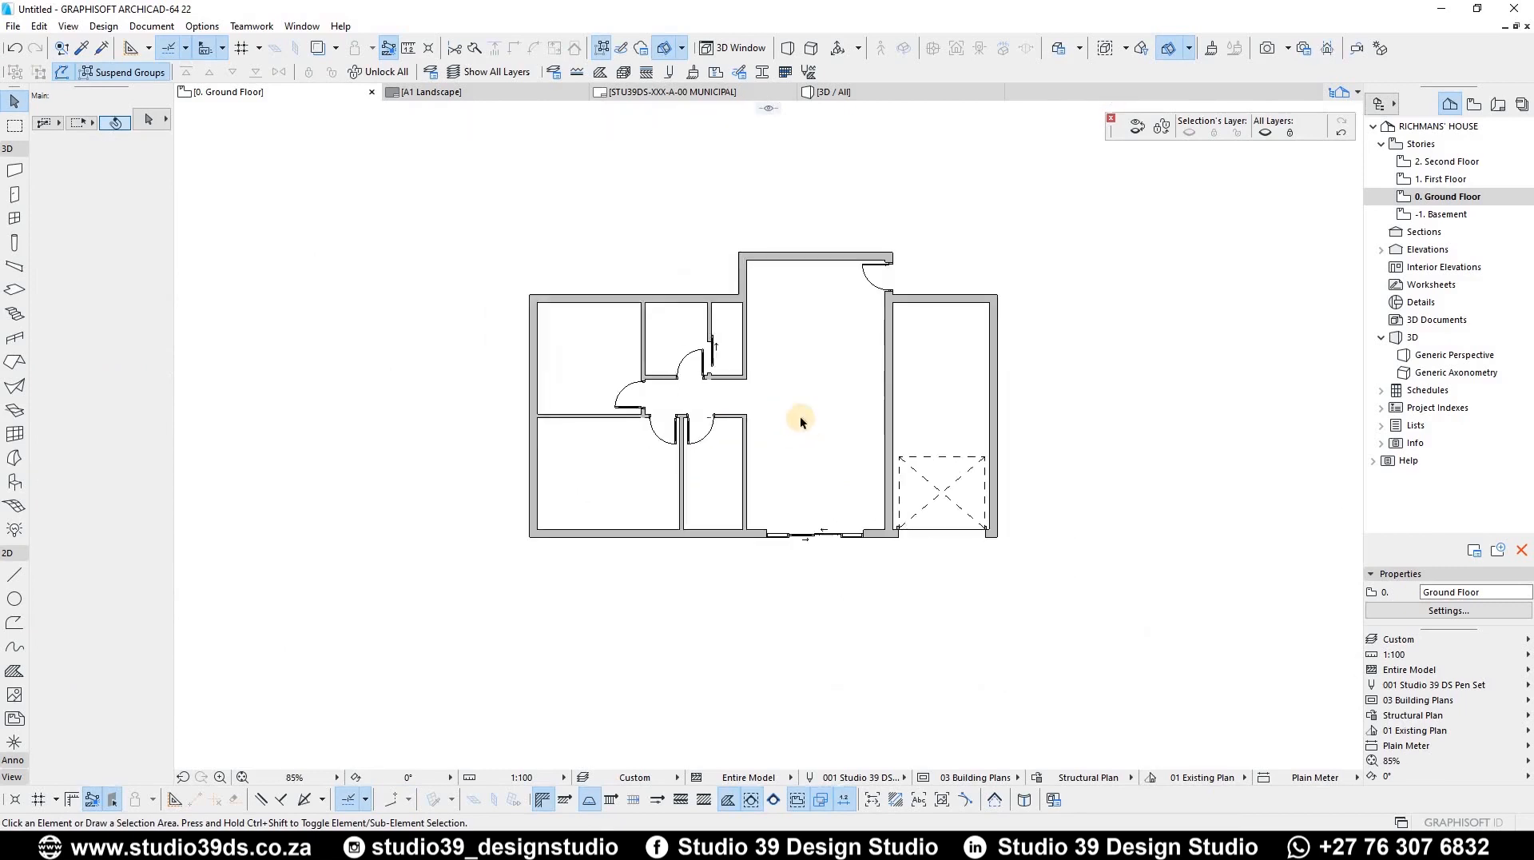
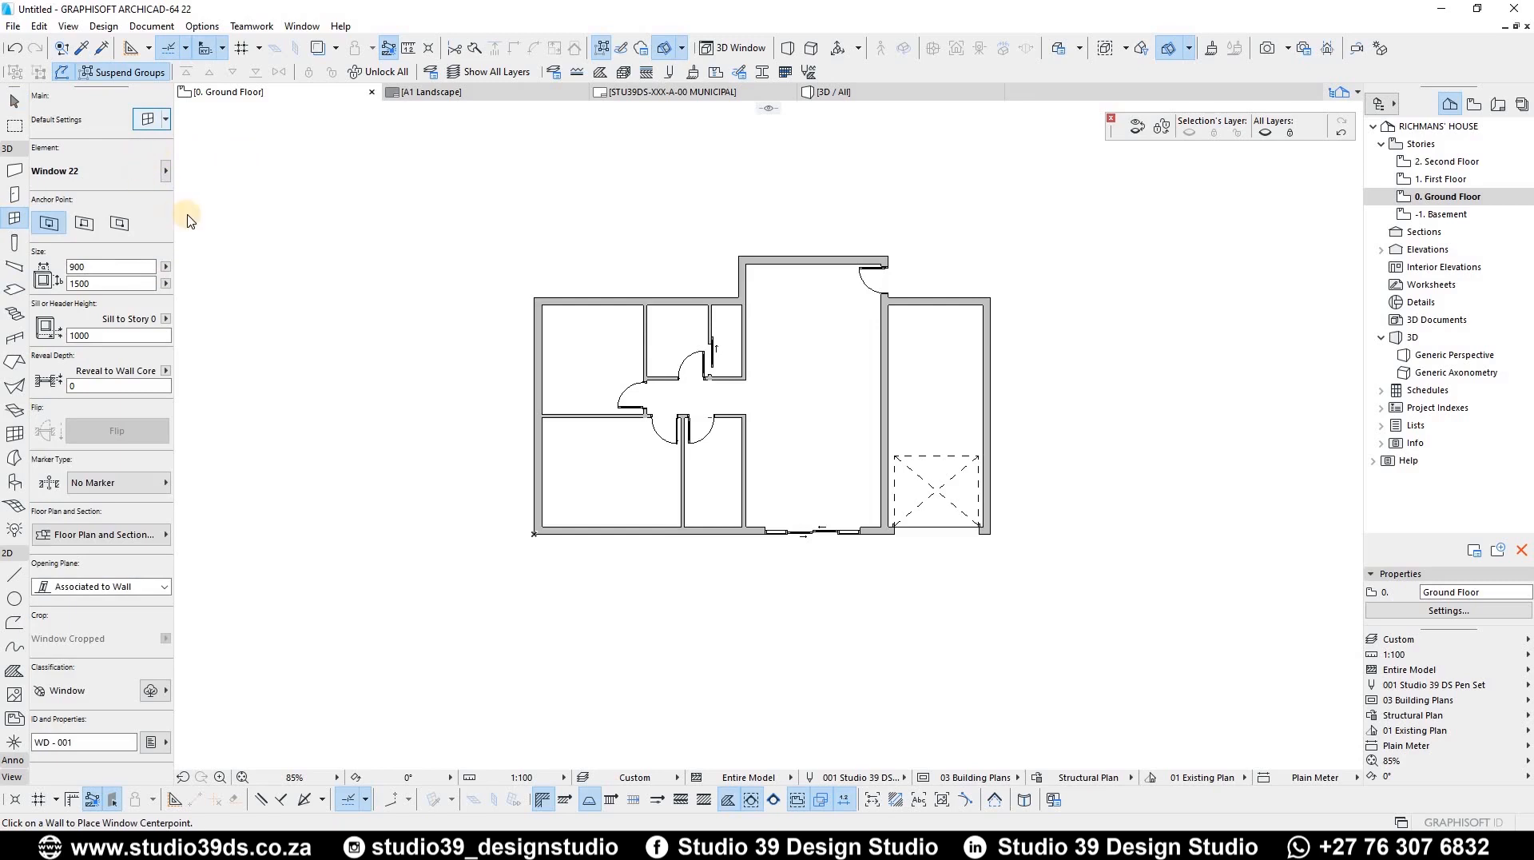
key("ctrl+t")
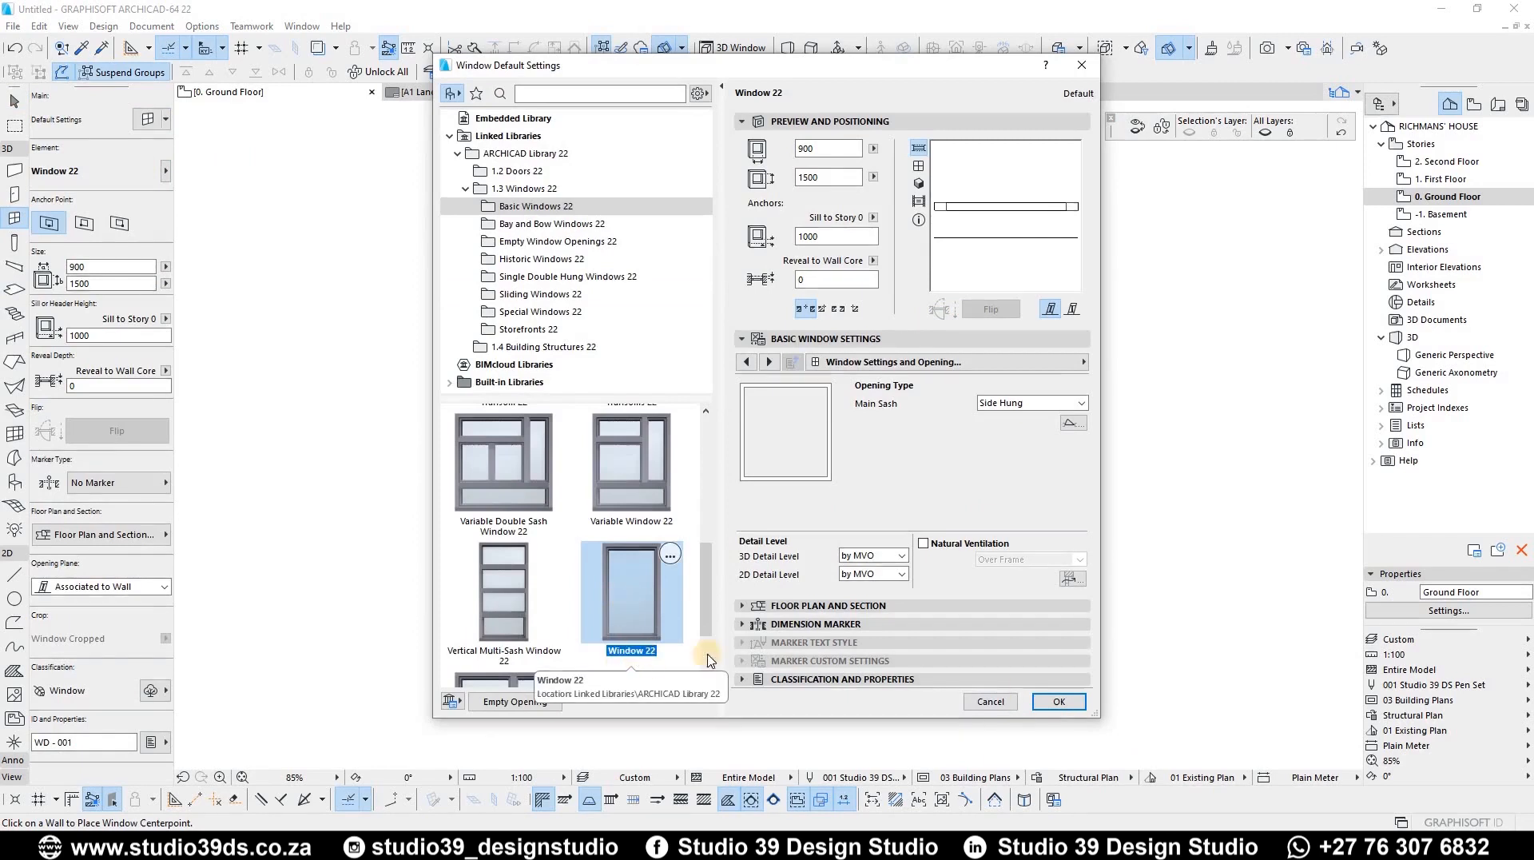
key("Return")
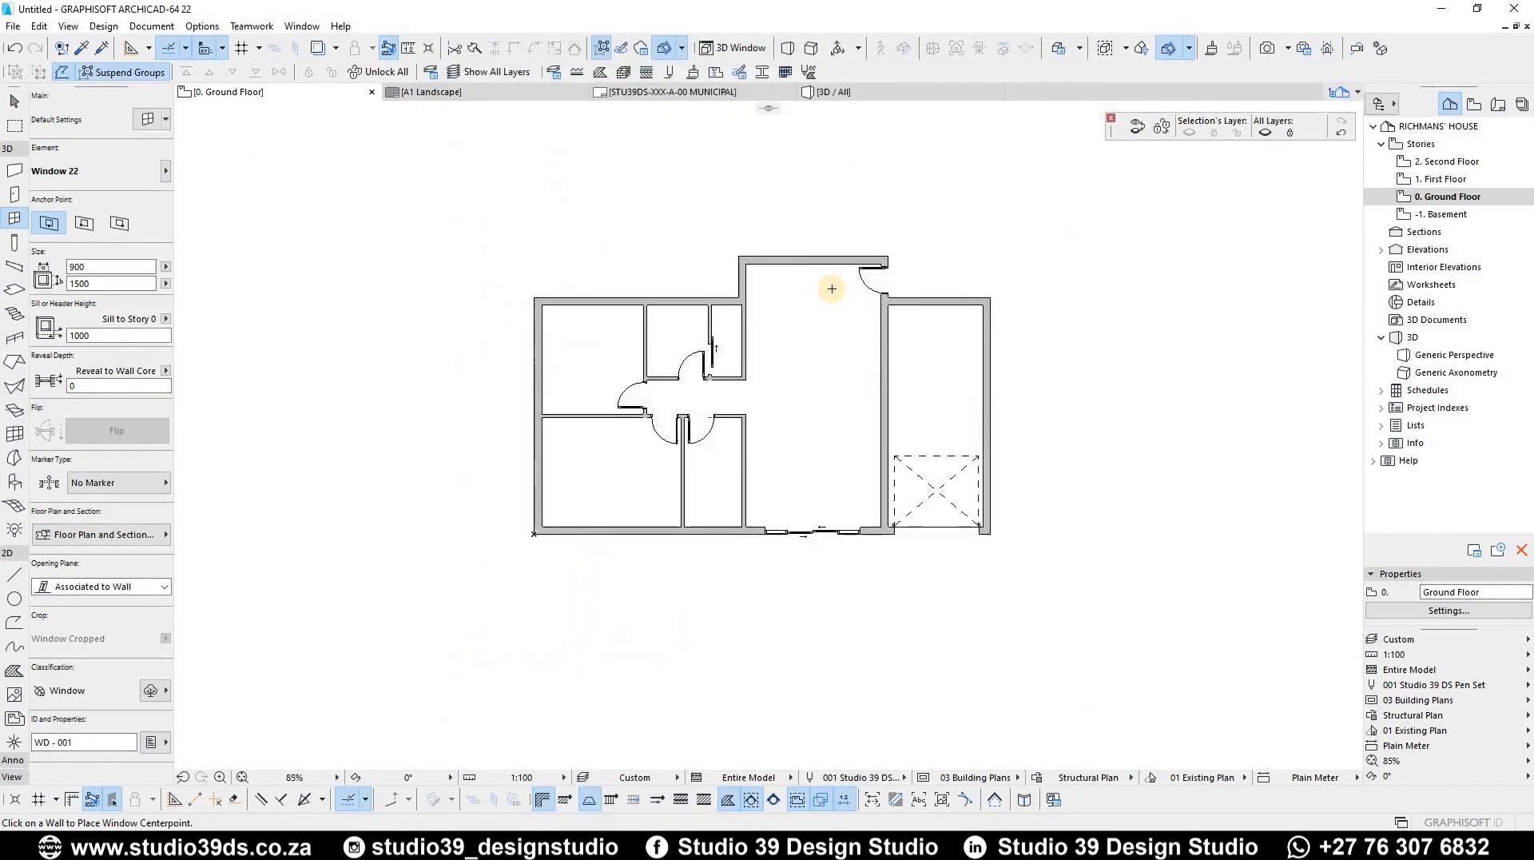
left_click(810, 254)
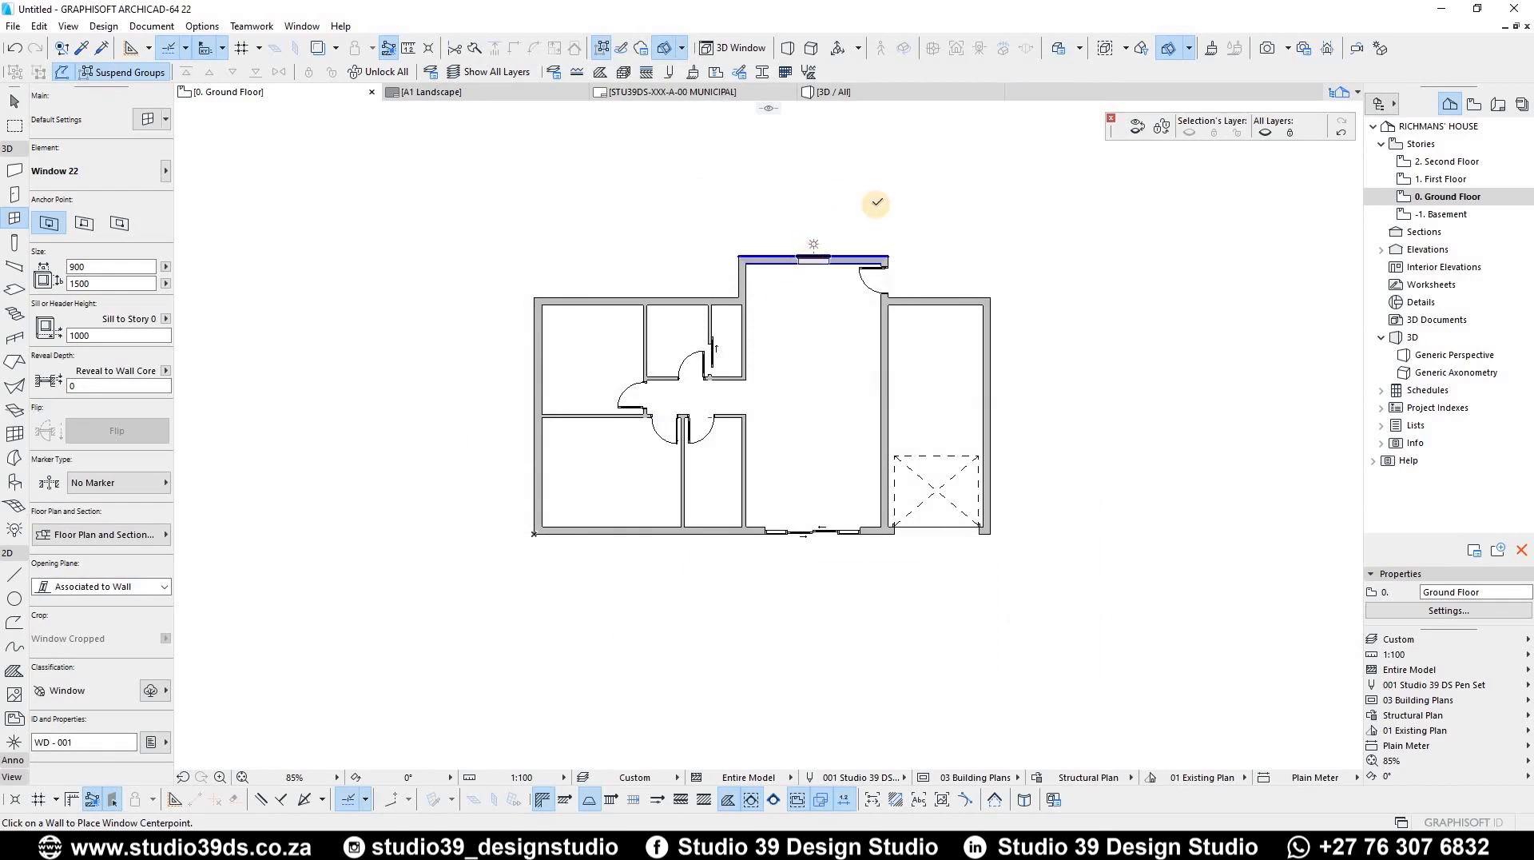
left_click(985, 406)
left_click(1092, 433)
left_click(815, 549)
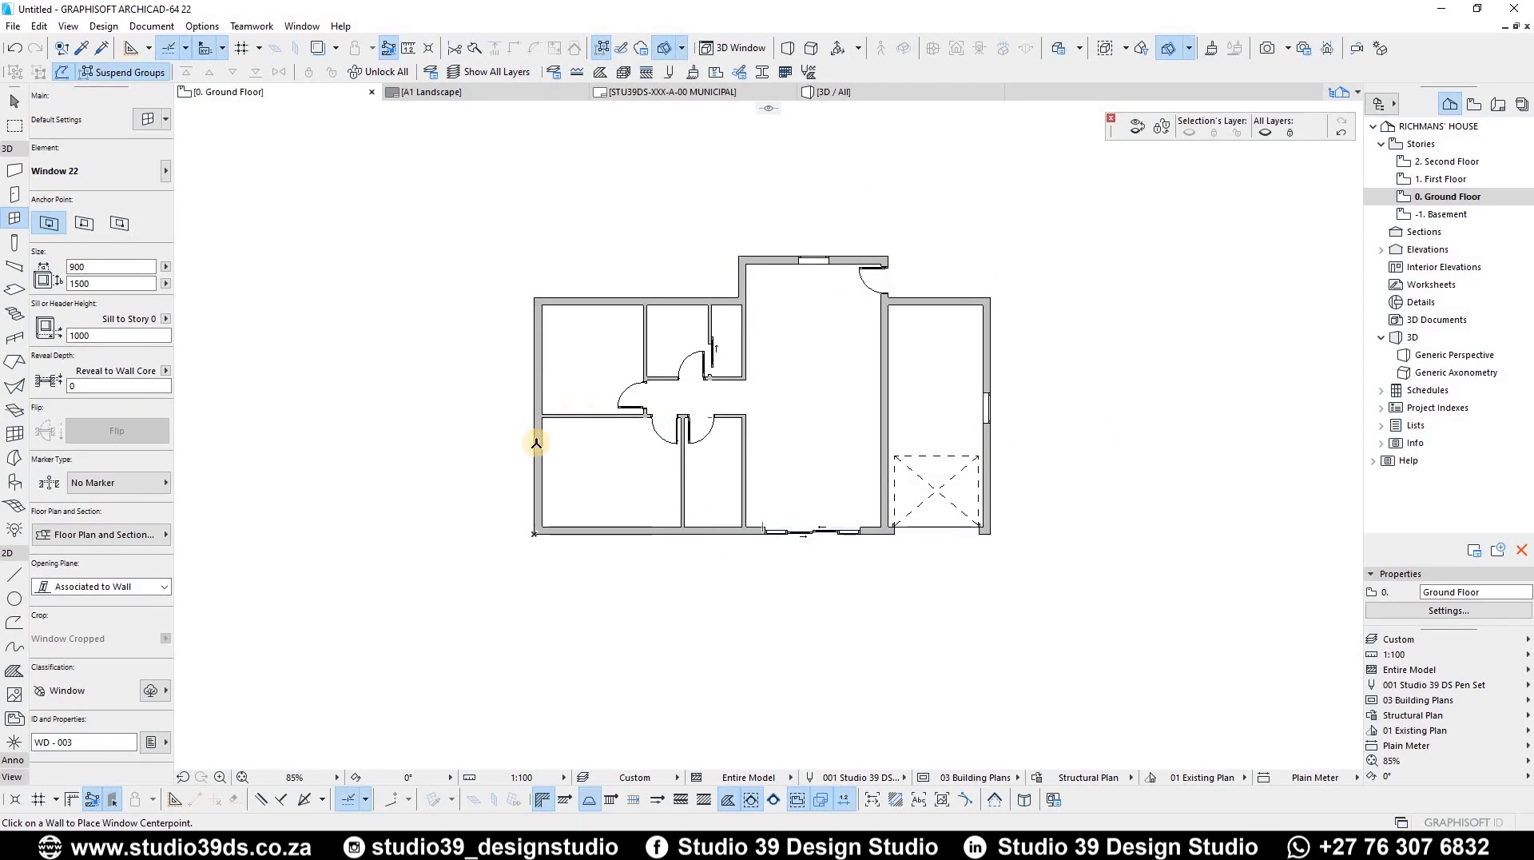
Place Window 22 windows in the bottom walls of the narrow room and lower-left room, and in the upper-left room's top wall
scroll(674, 418, "up", 5)
scroll(719, 502, "down", 3)
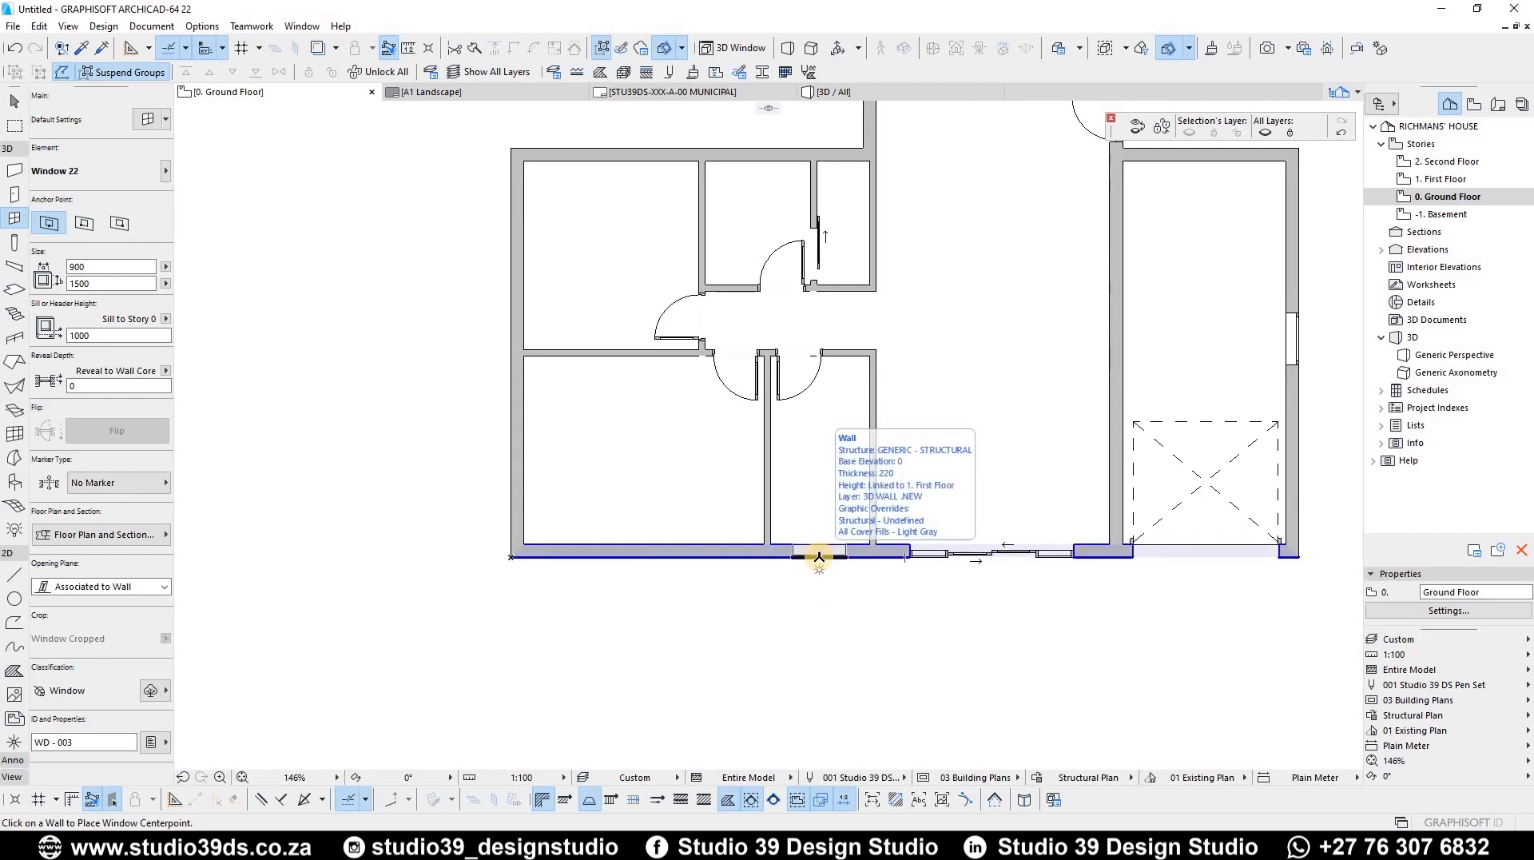
left_click(799, 596)
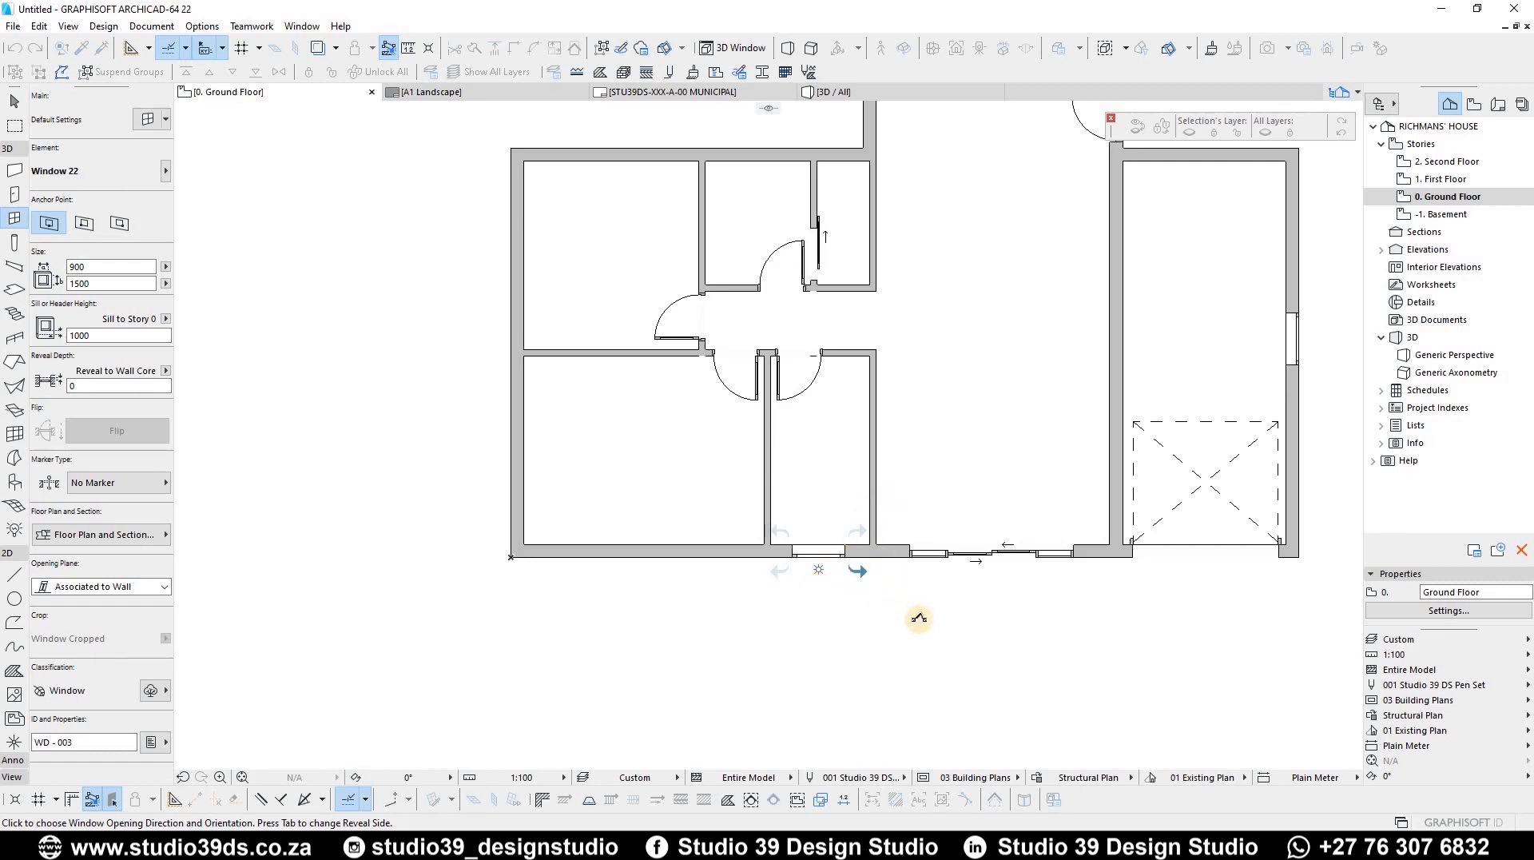
left_click(637, 565)
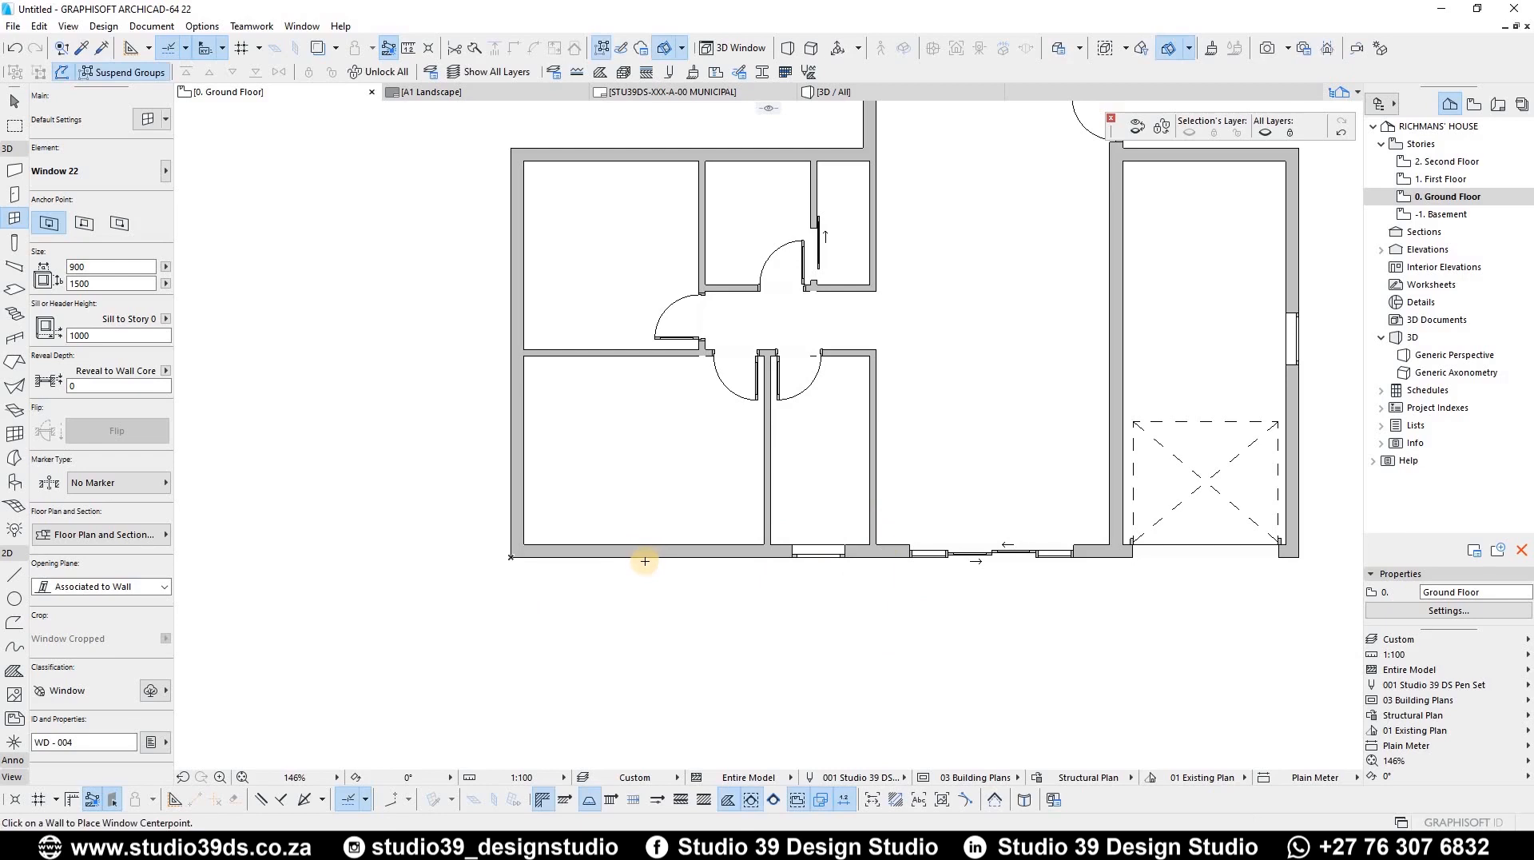
left_click(632, 563)
left_click(588, 336)
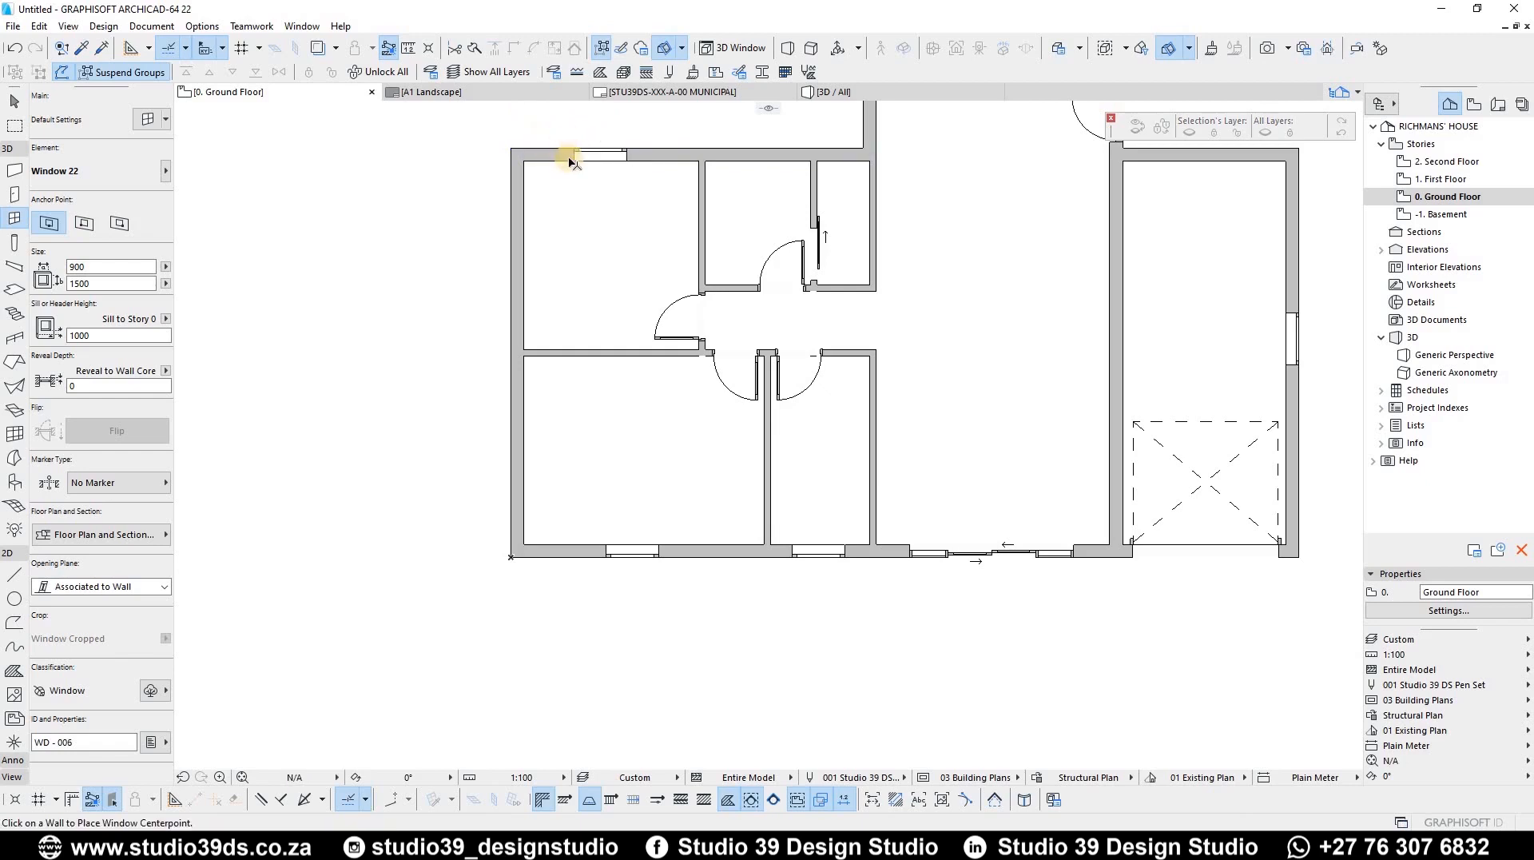
Set the width of the upper-left and lower-left room windows to 2000
key("Escape")
left_click_drag(112, 267, 10, 267)
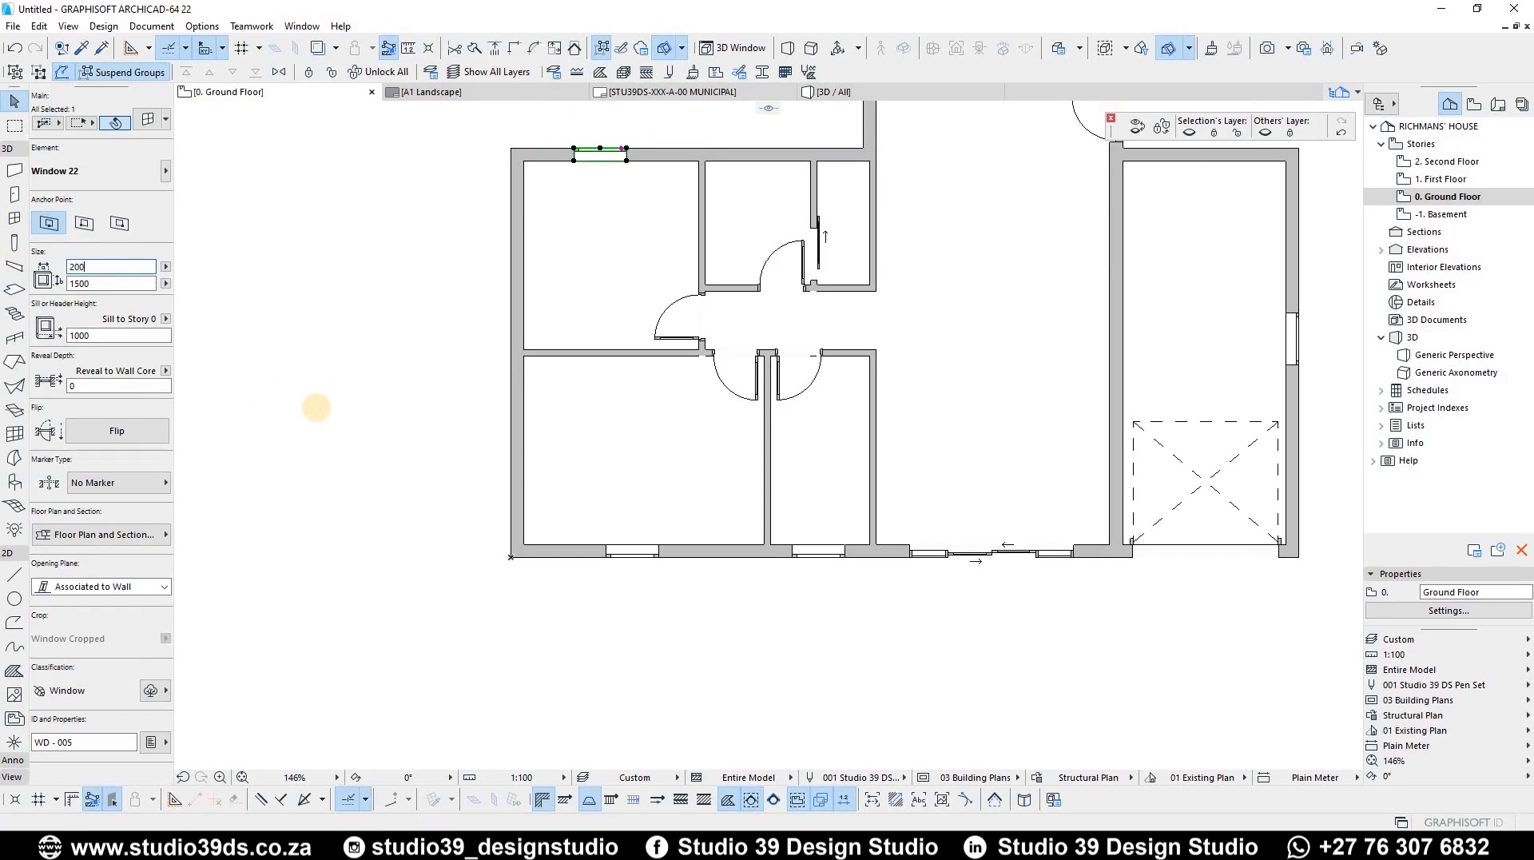
key("Return")
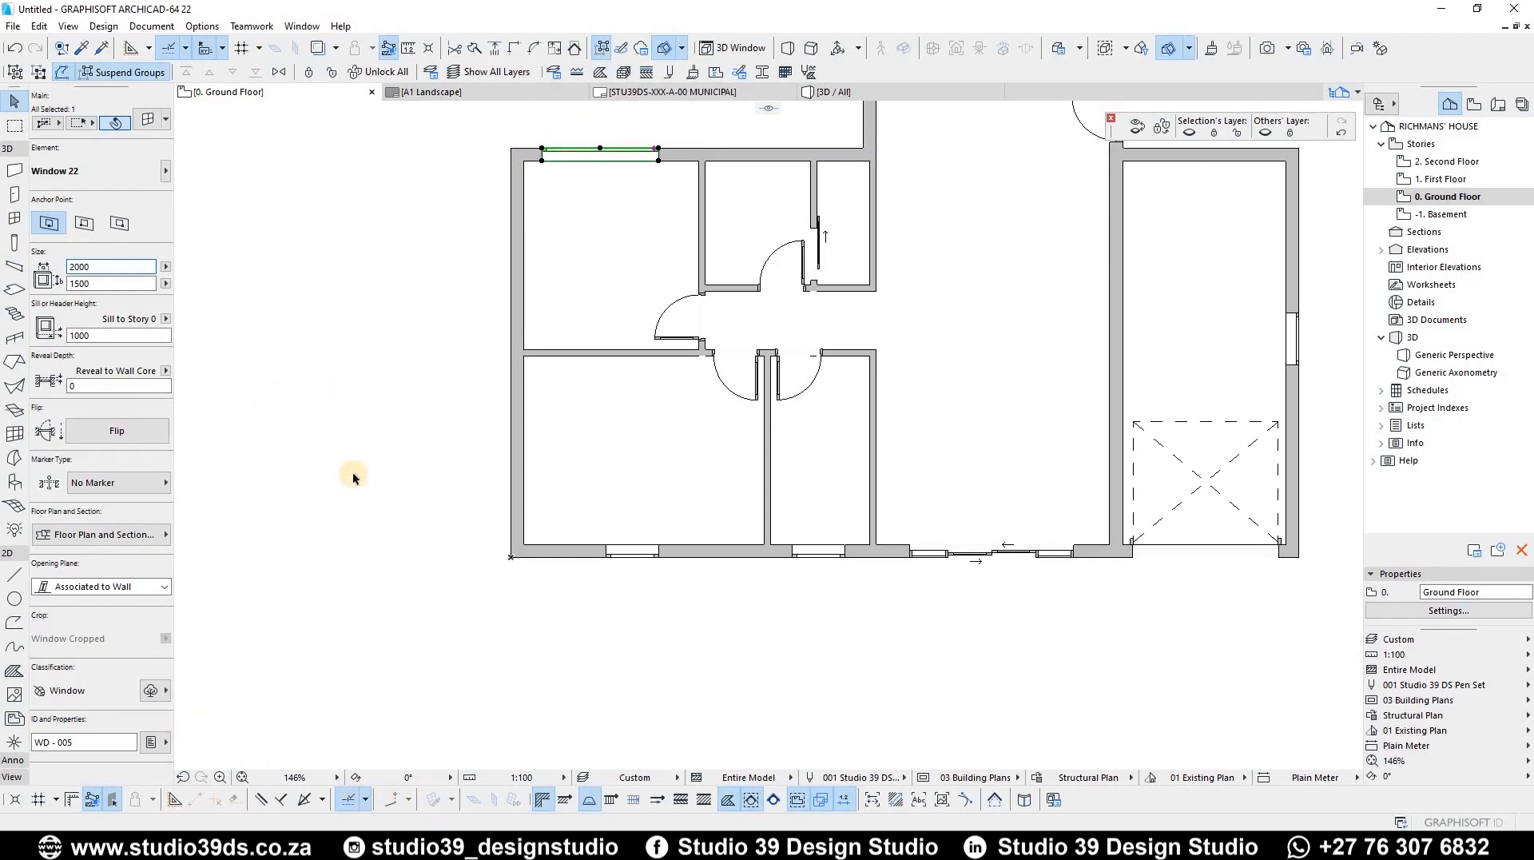
left_click(605, 561)
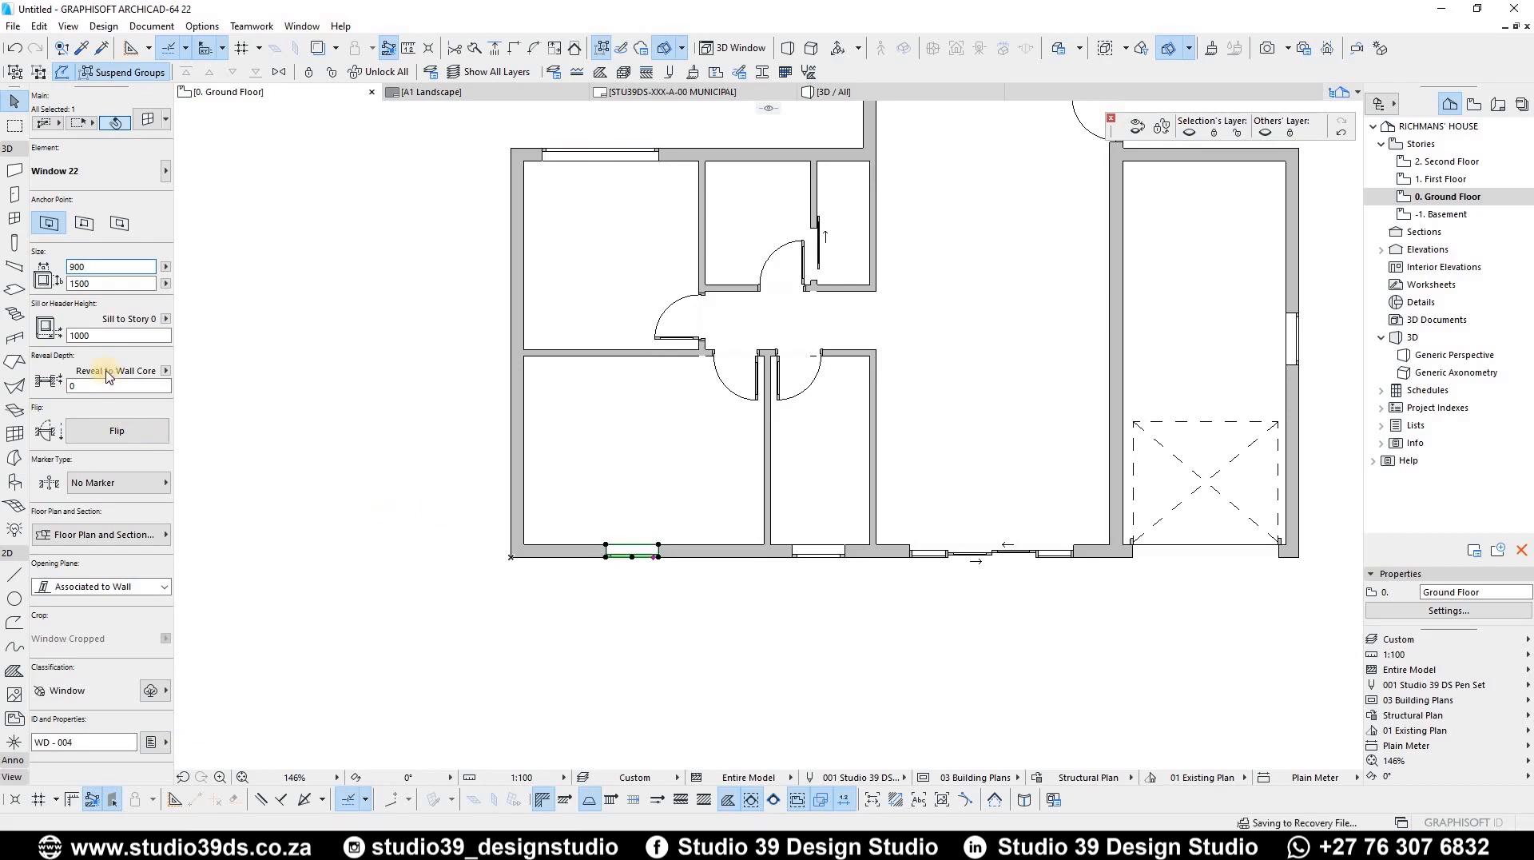
left_click(92, 267)
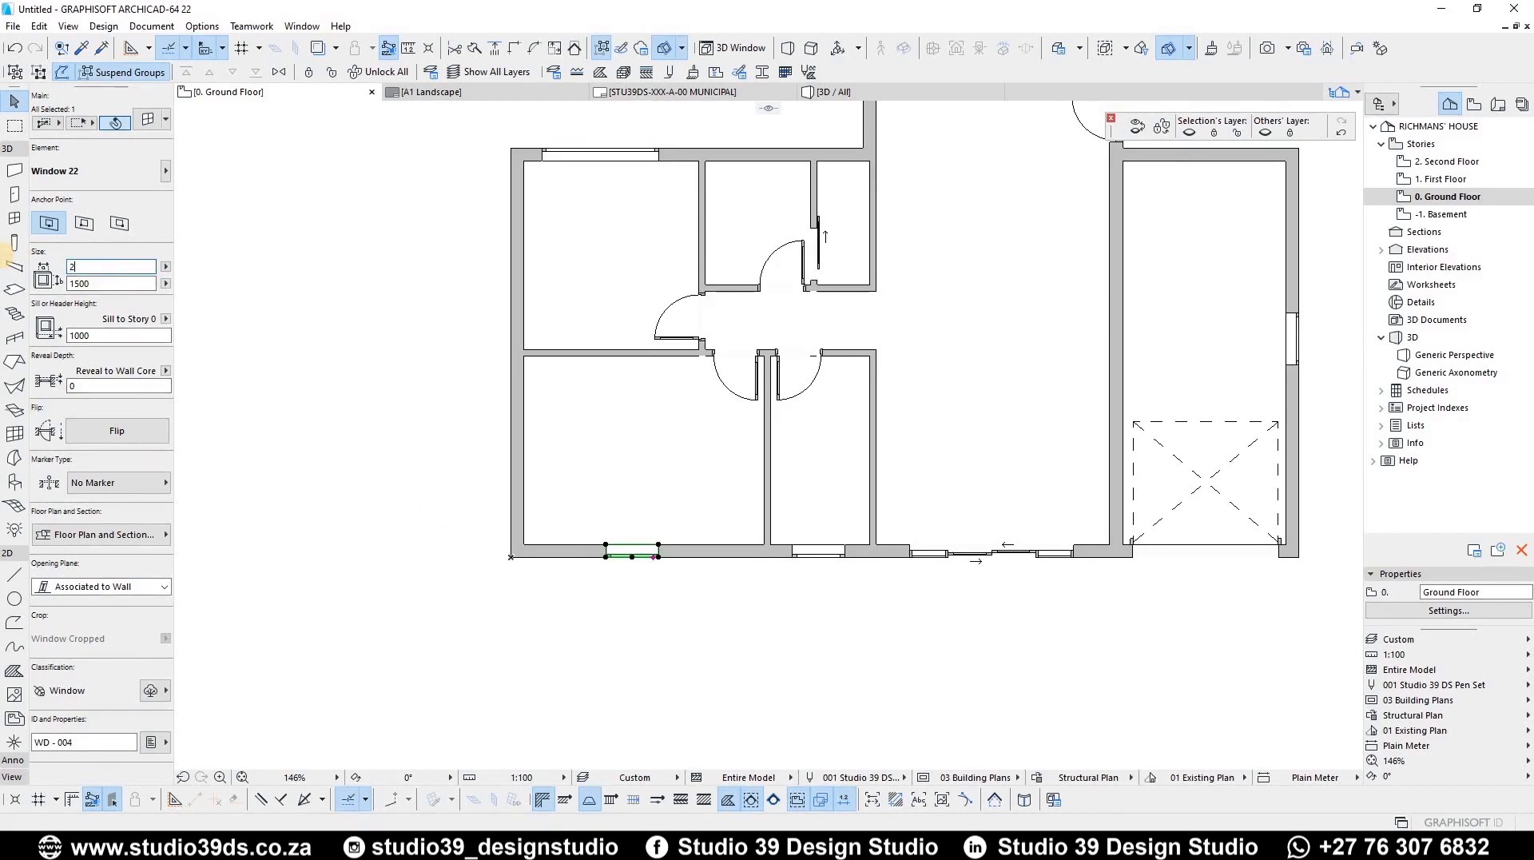
key("Return")
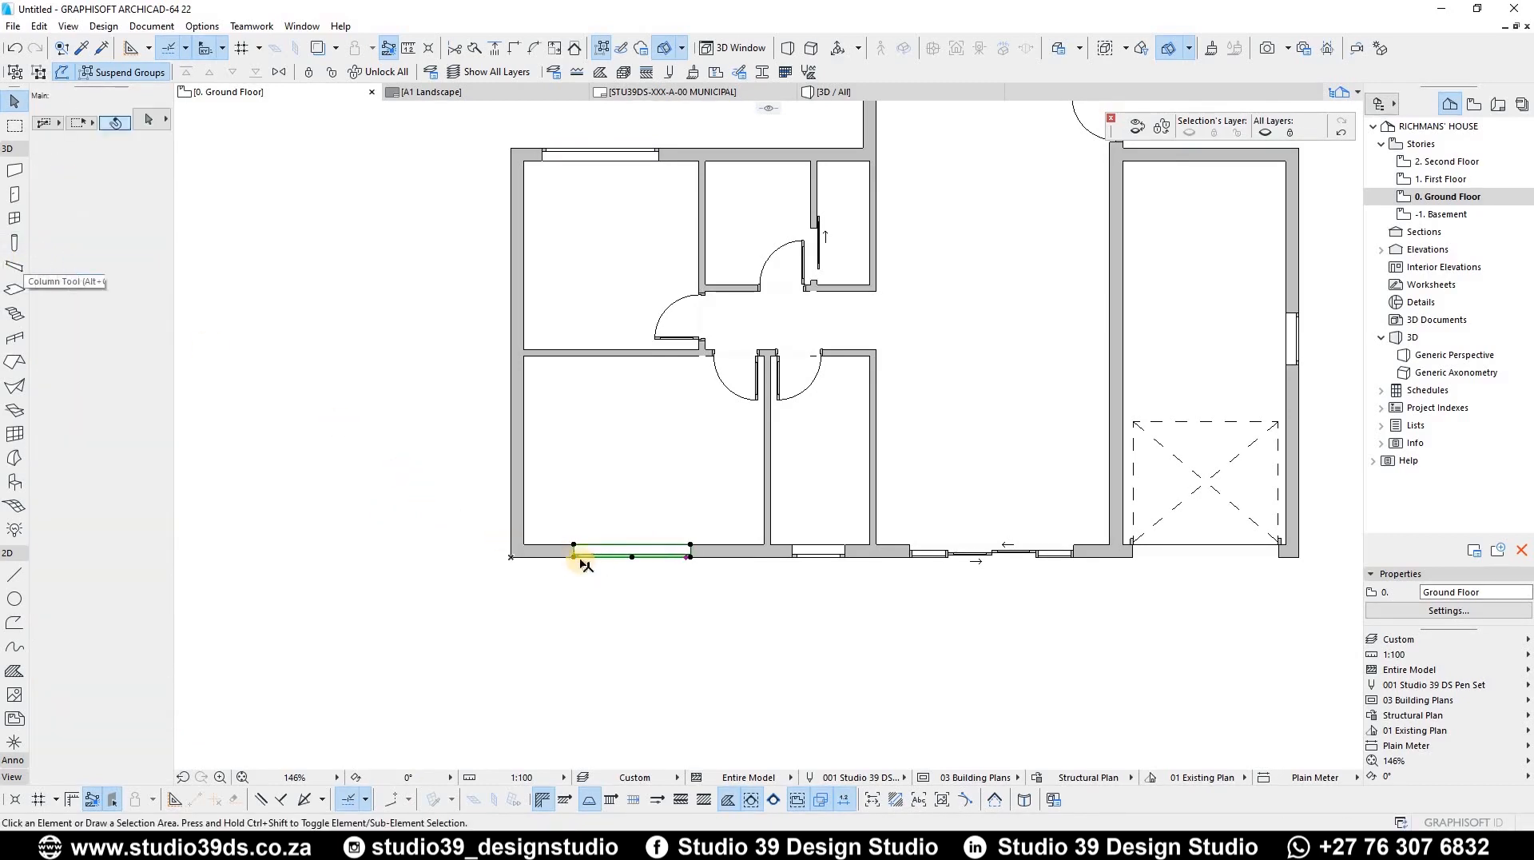
Move the lower-left room's window along its wall to align with the upper-left room's window
key("ctrl+d")
left_click(573, 557)
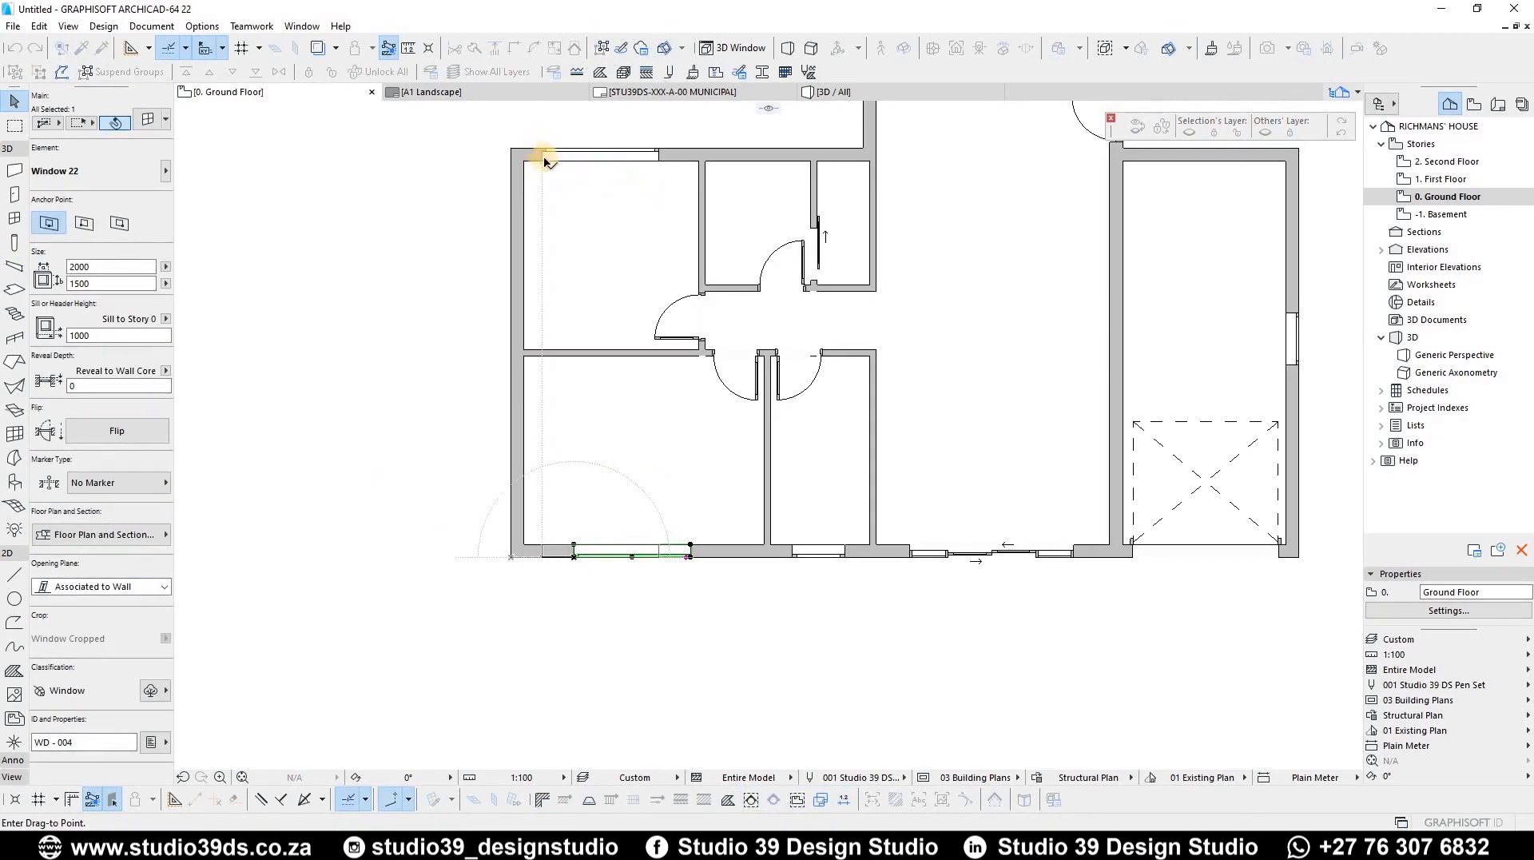
left_click(542, 150)
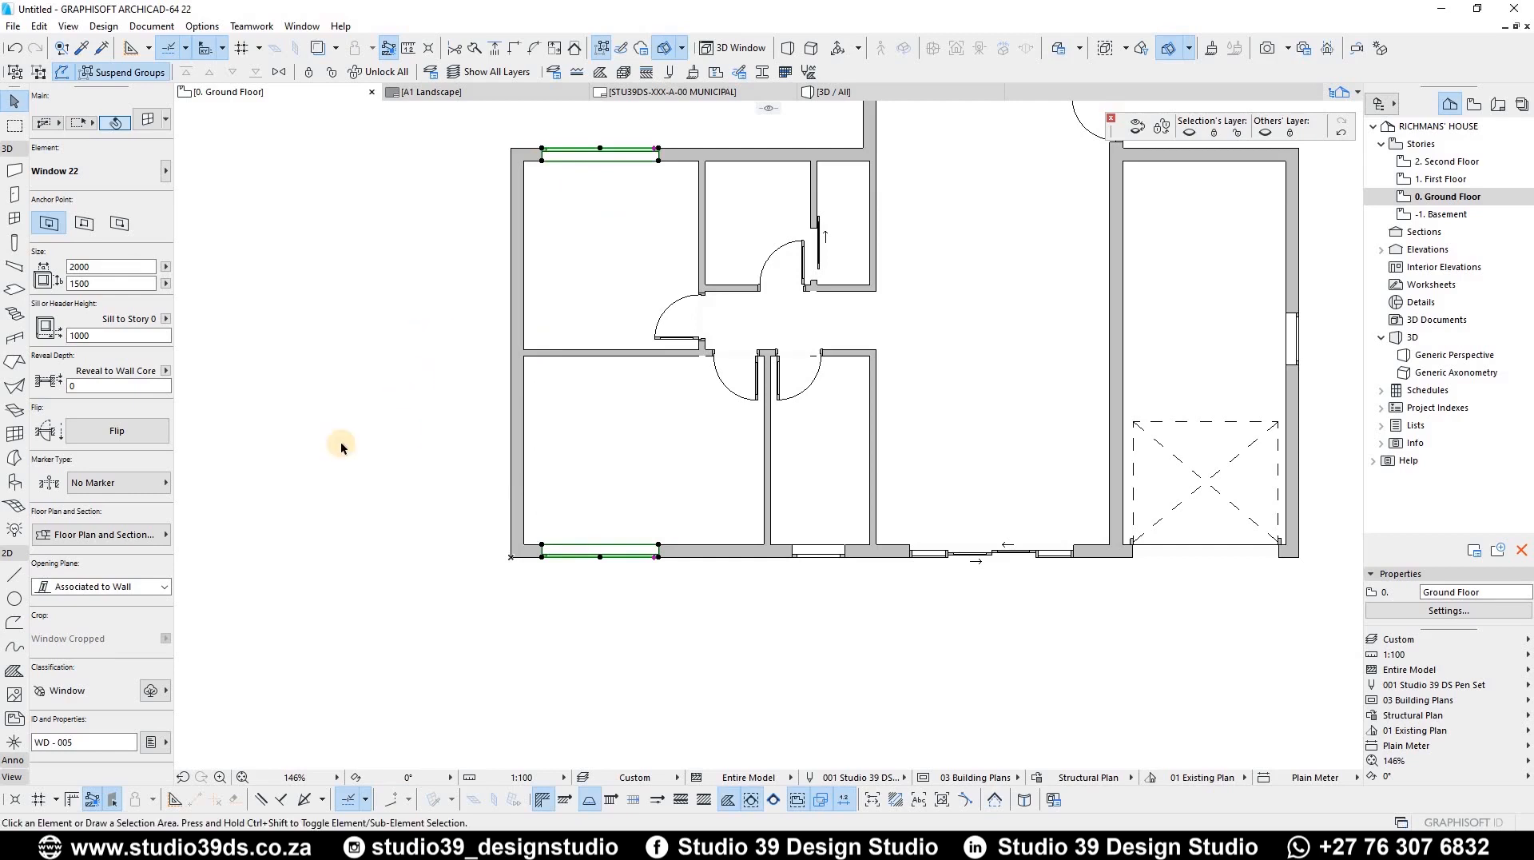
left_click(339, 441)
Set the narrow lower room's window width to 1000 and the garage side window's width to 1500
scroll(627, 408, "down", 2)
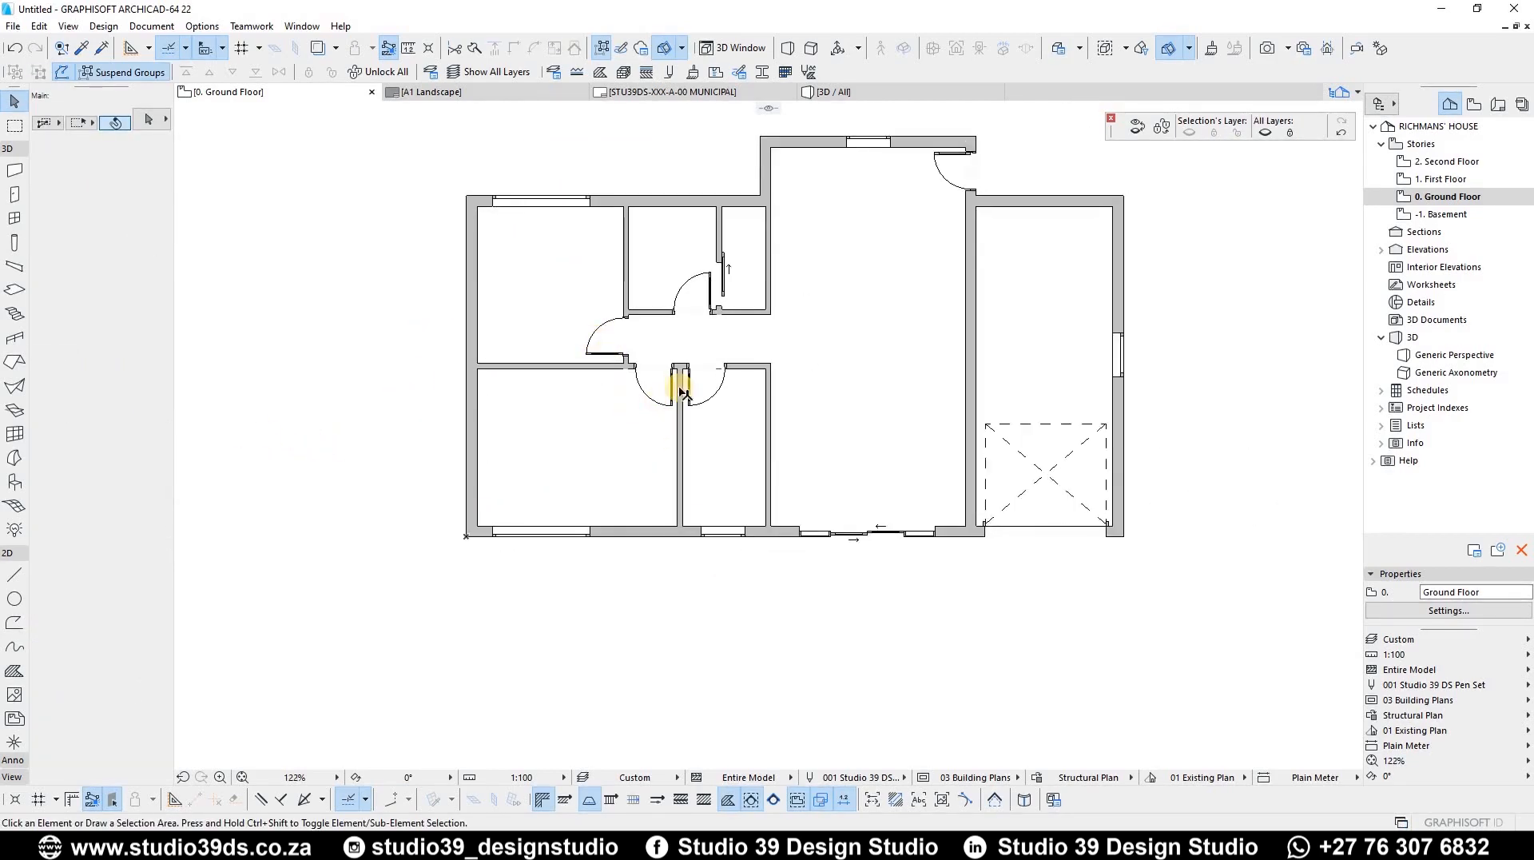
left_click(722, 531)
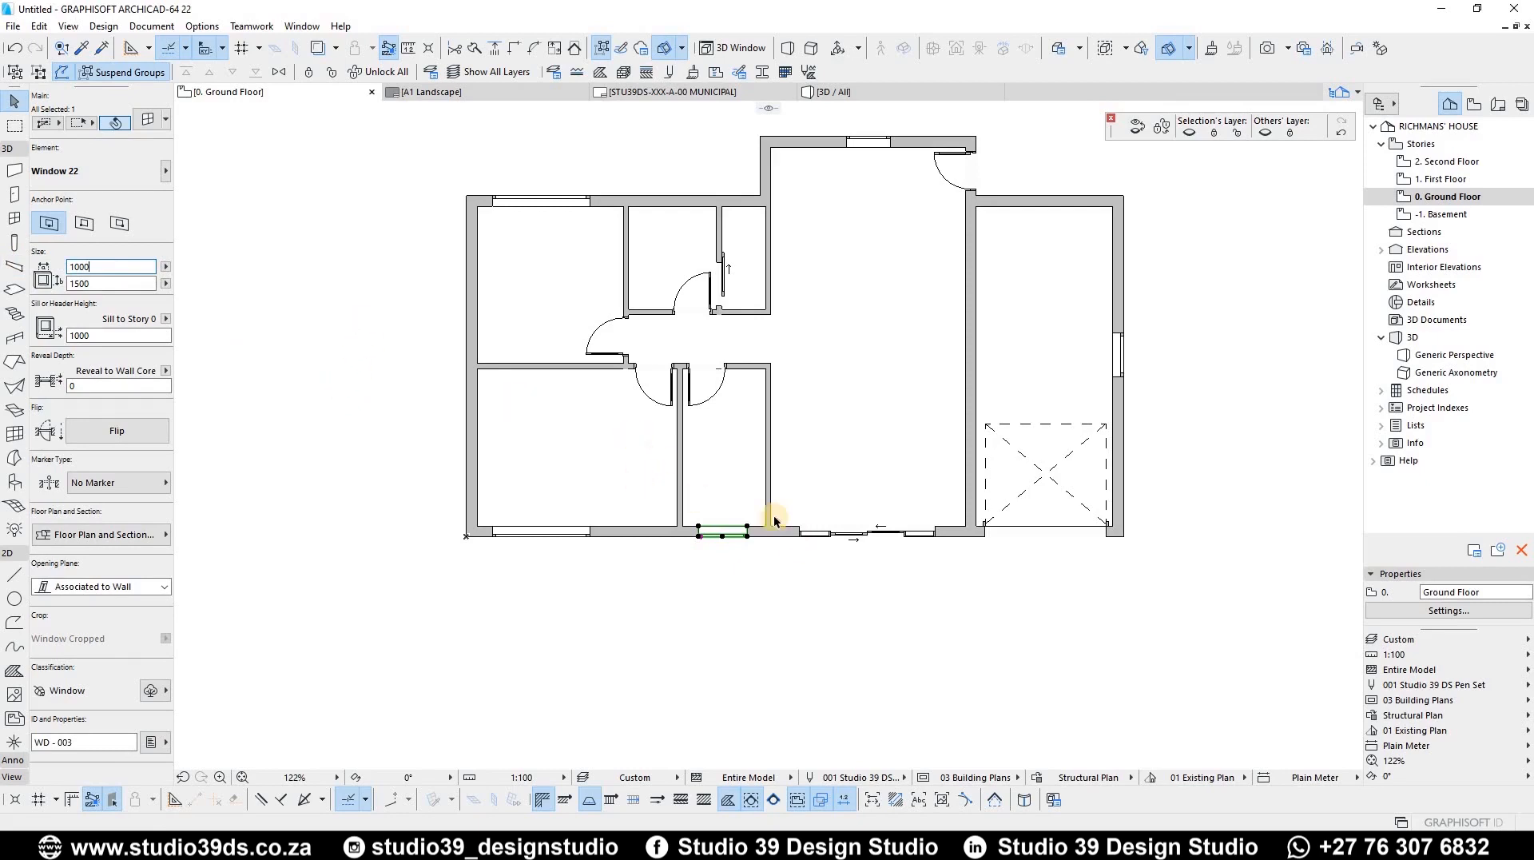
scroll(799, 534, "up", 4)
scroll(691, 423, "down", 4)
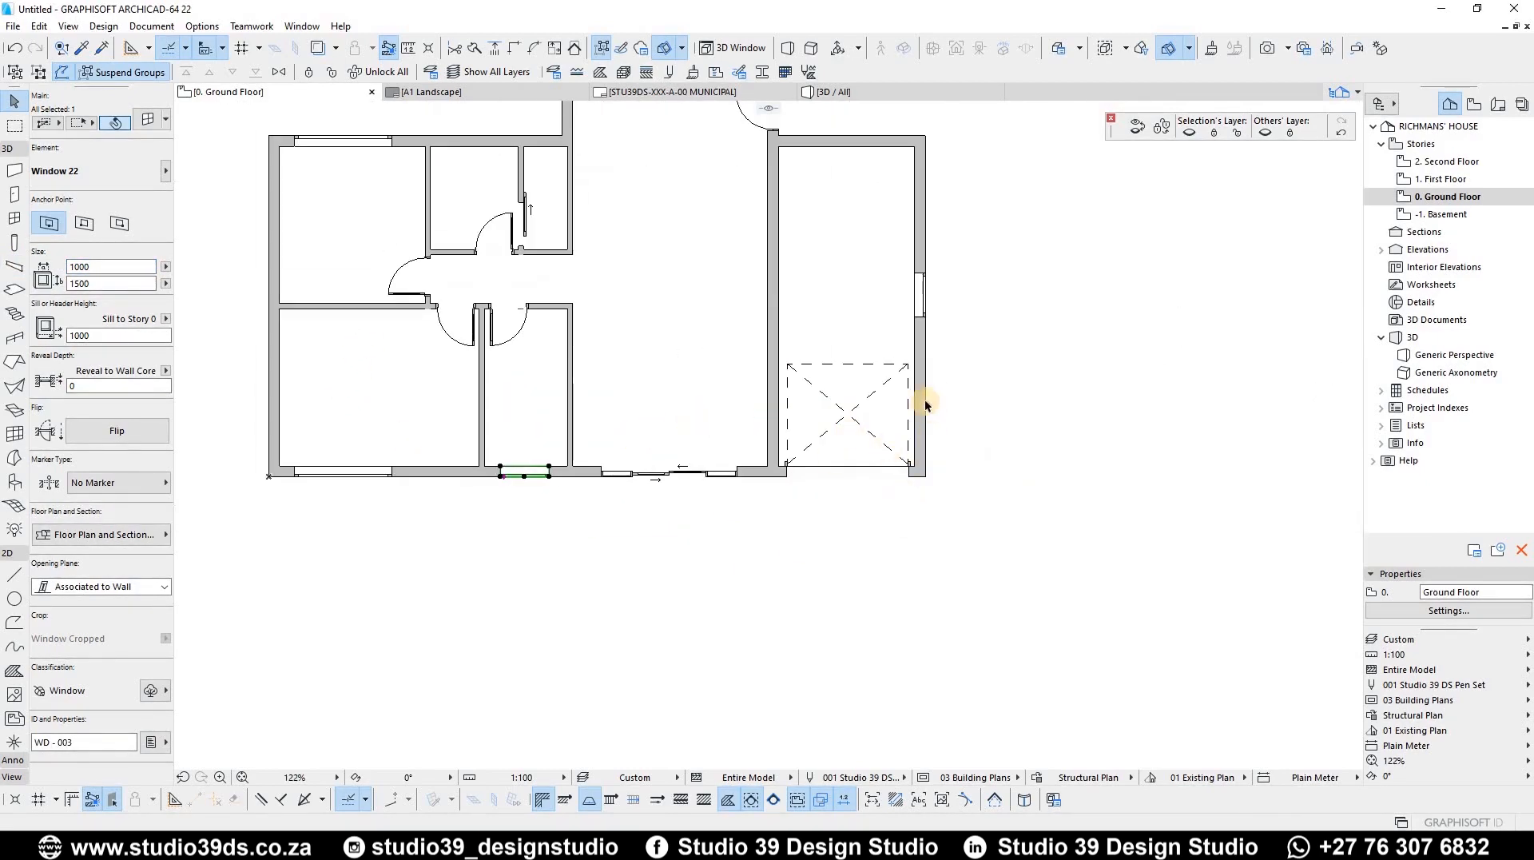
scroll(911, 396, "down", 2)
scroll(889, 383, "up", 3)
left_click(885, 360)
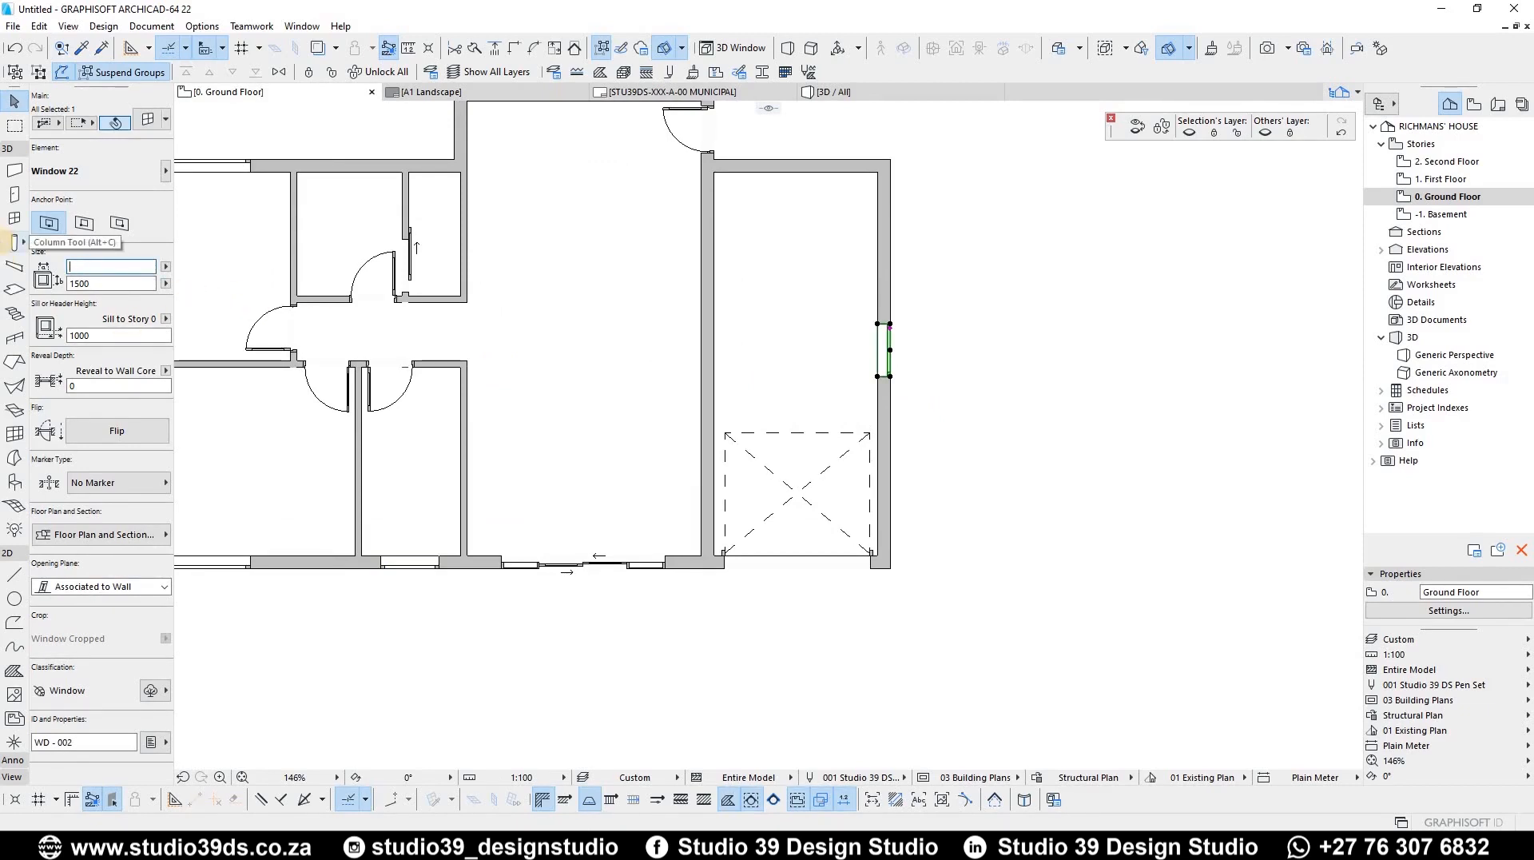
key("Return")
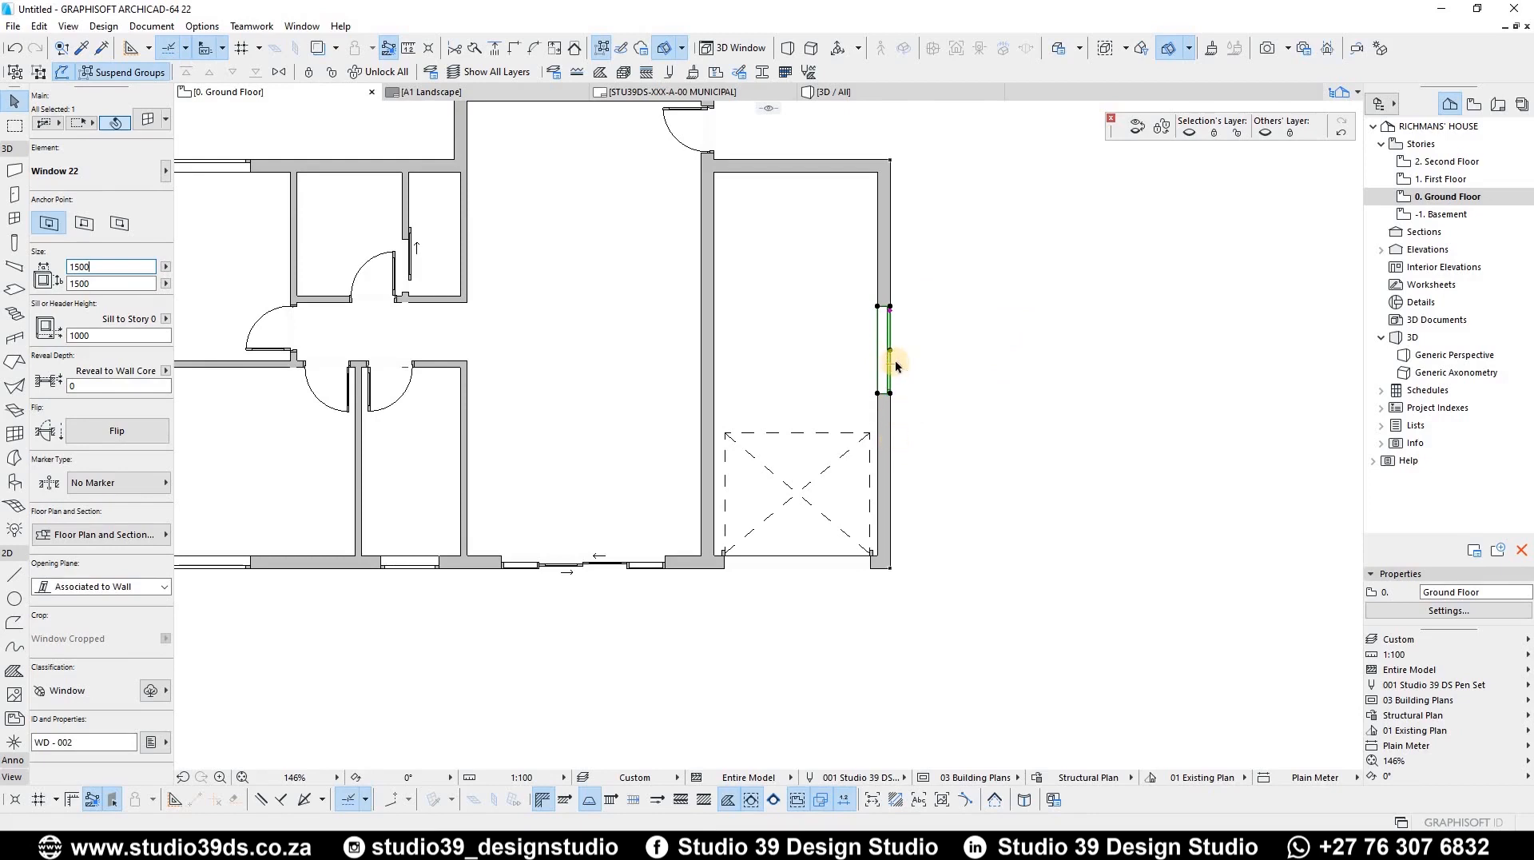
Move the garage side window along the outer wall so it is centred on the wall's midpoint
scroll(893, 367, "up", 3)
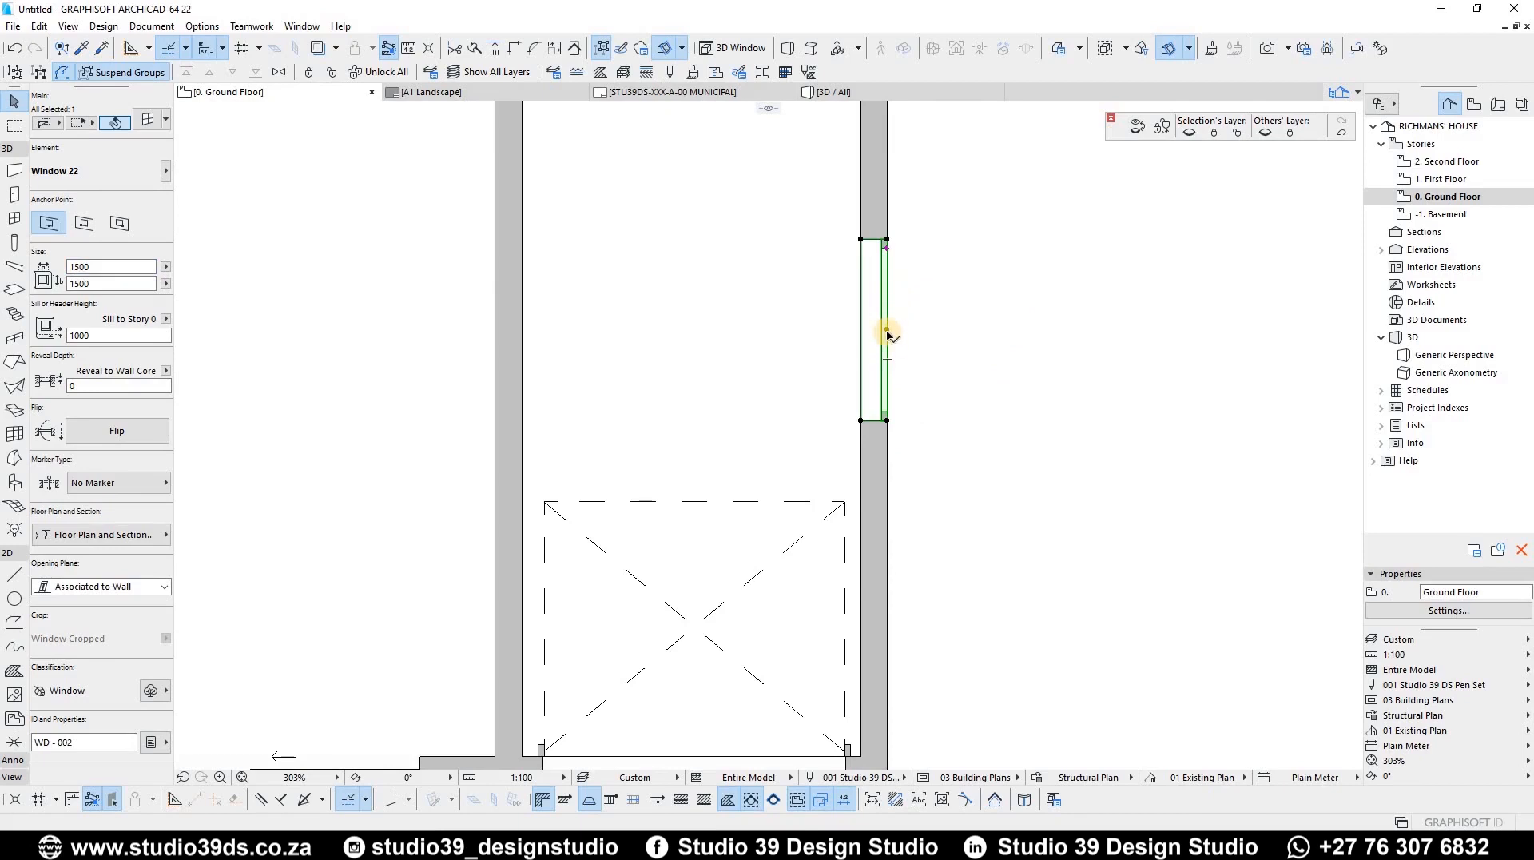
left_click(887, 330)
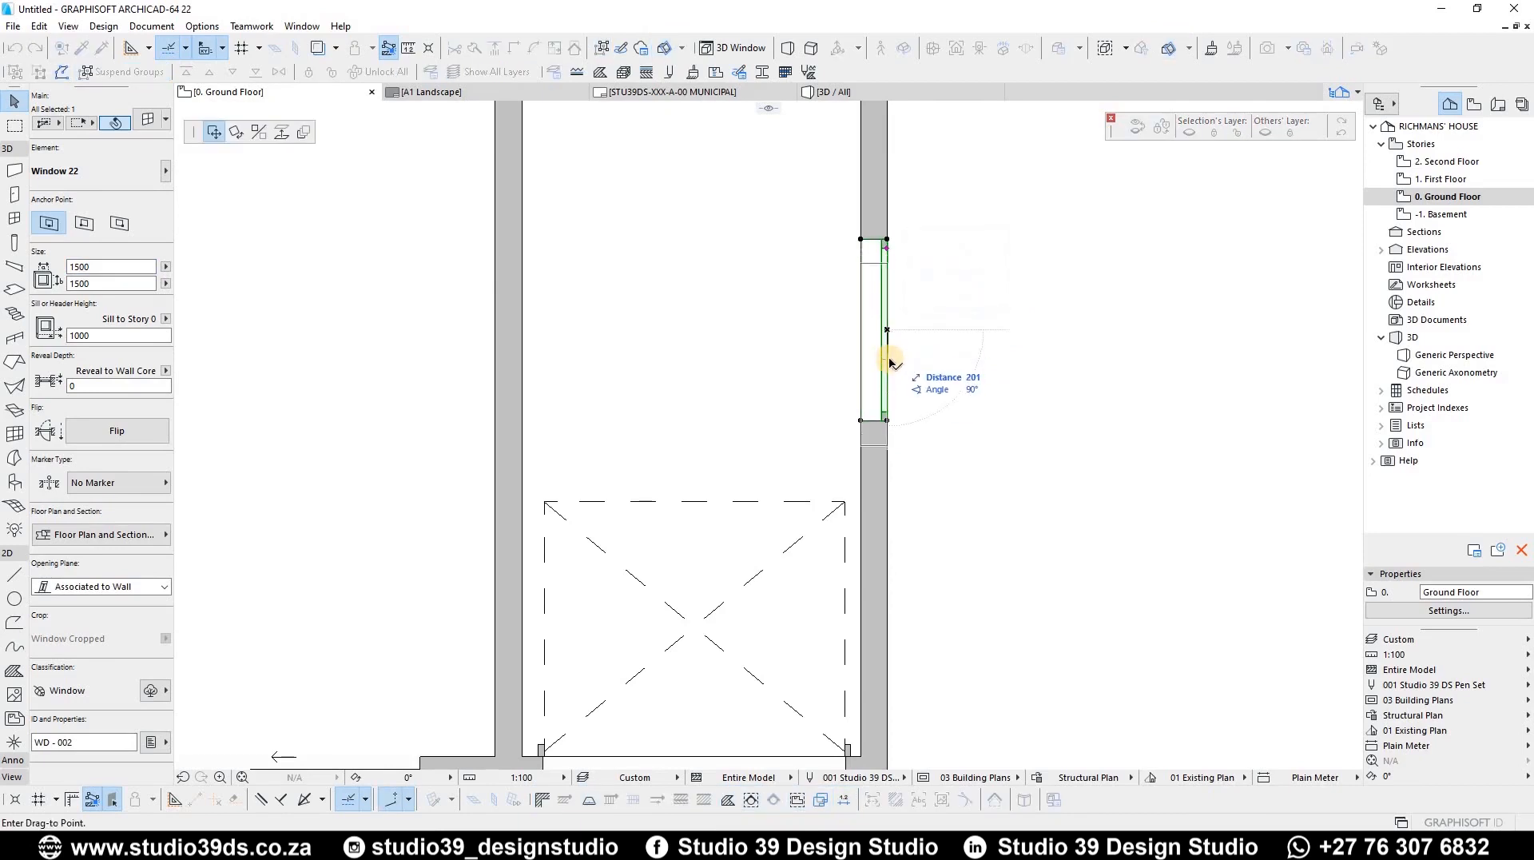
left_click(889, 360)
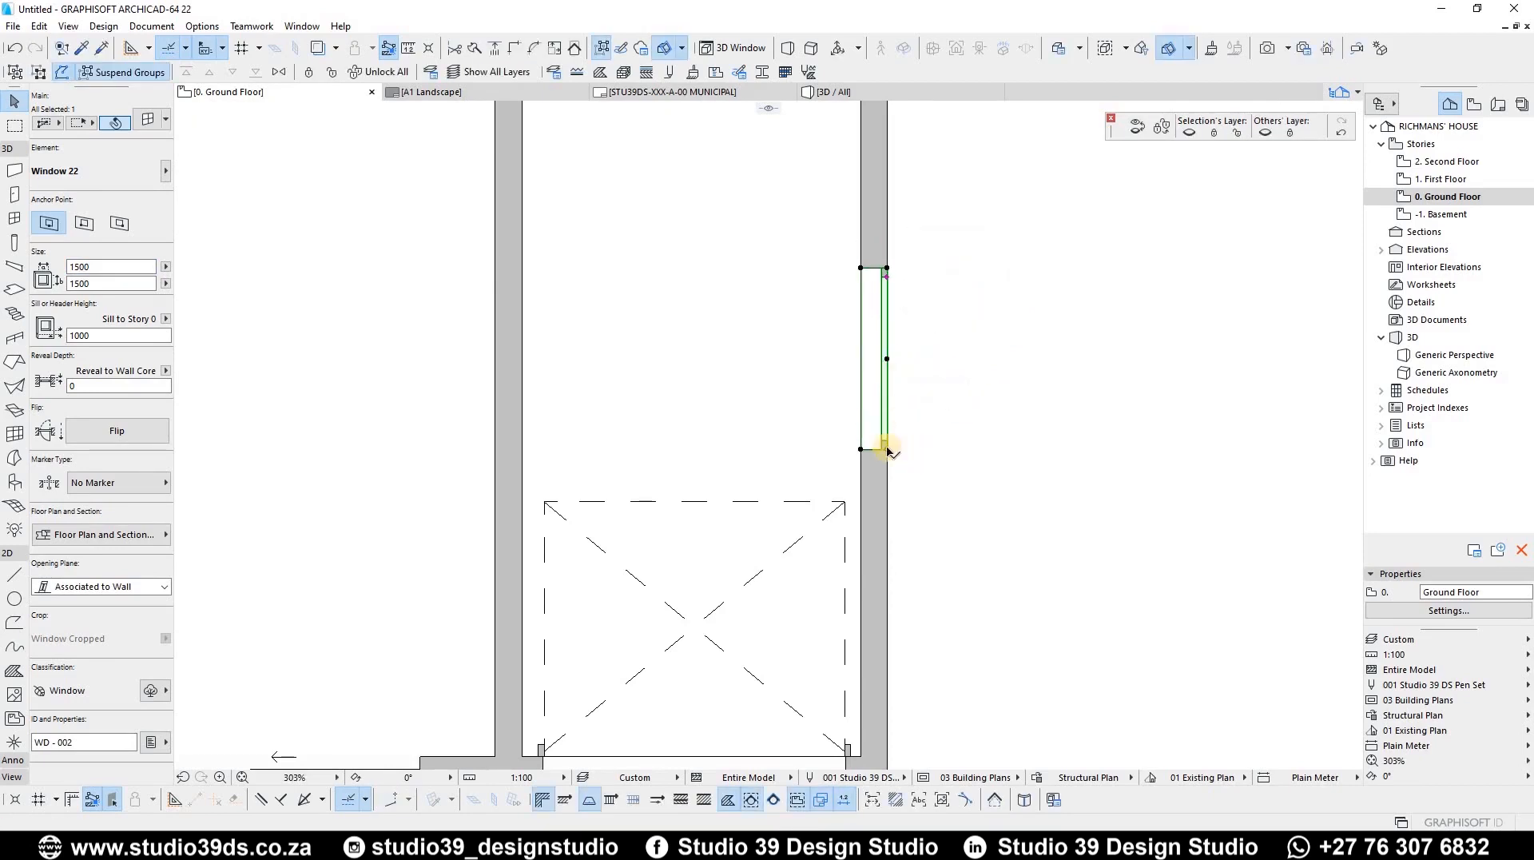
scroll(1004, 453, "down", 4)
left_click(1023, 448)
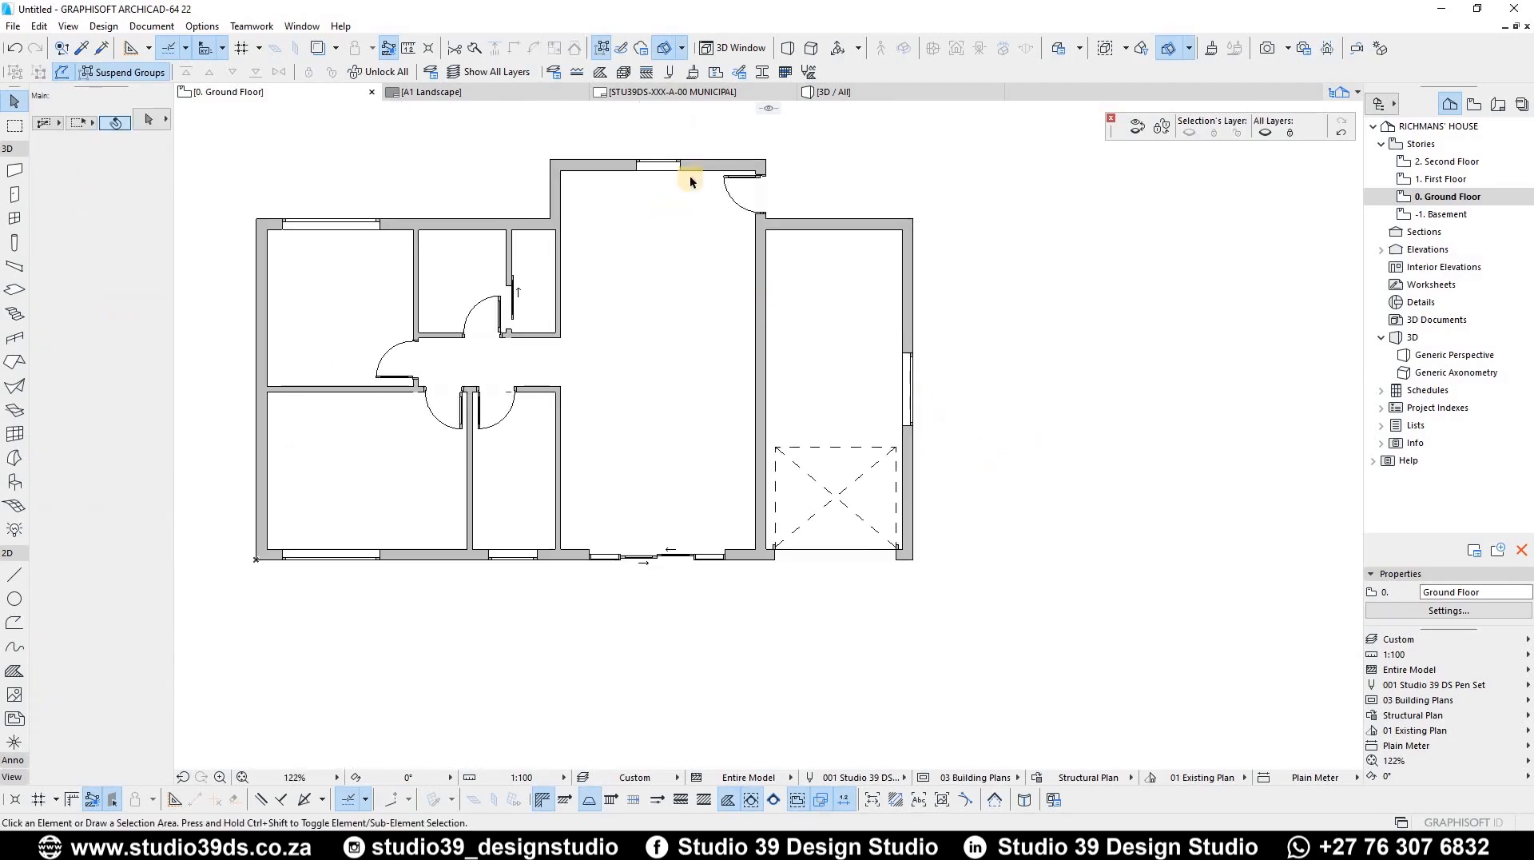
Set the width of the window in the main room's upper wall to 2000
left_click(678, 164)
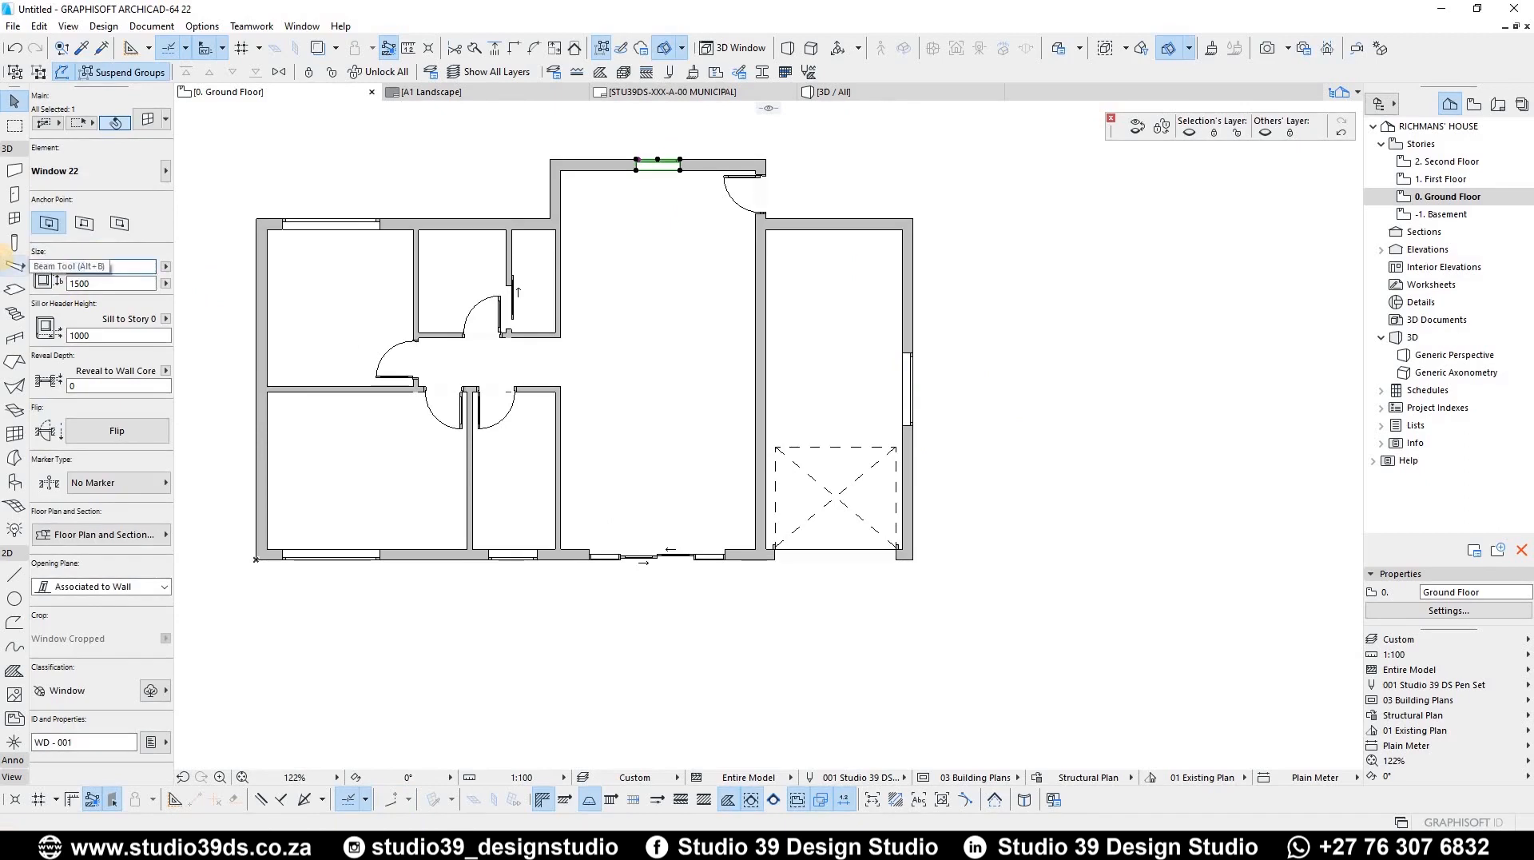
key("Return")
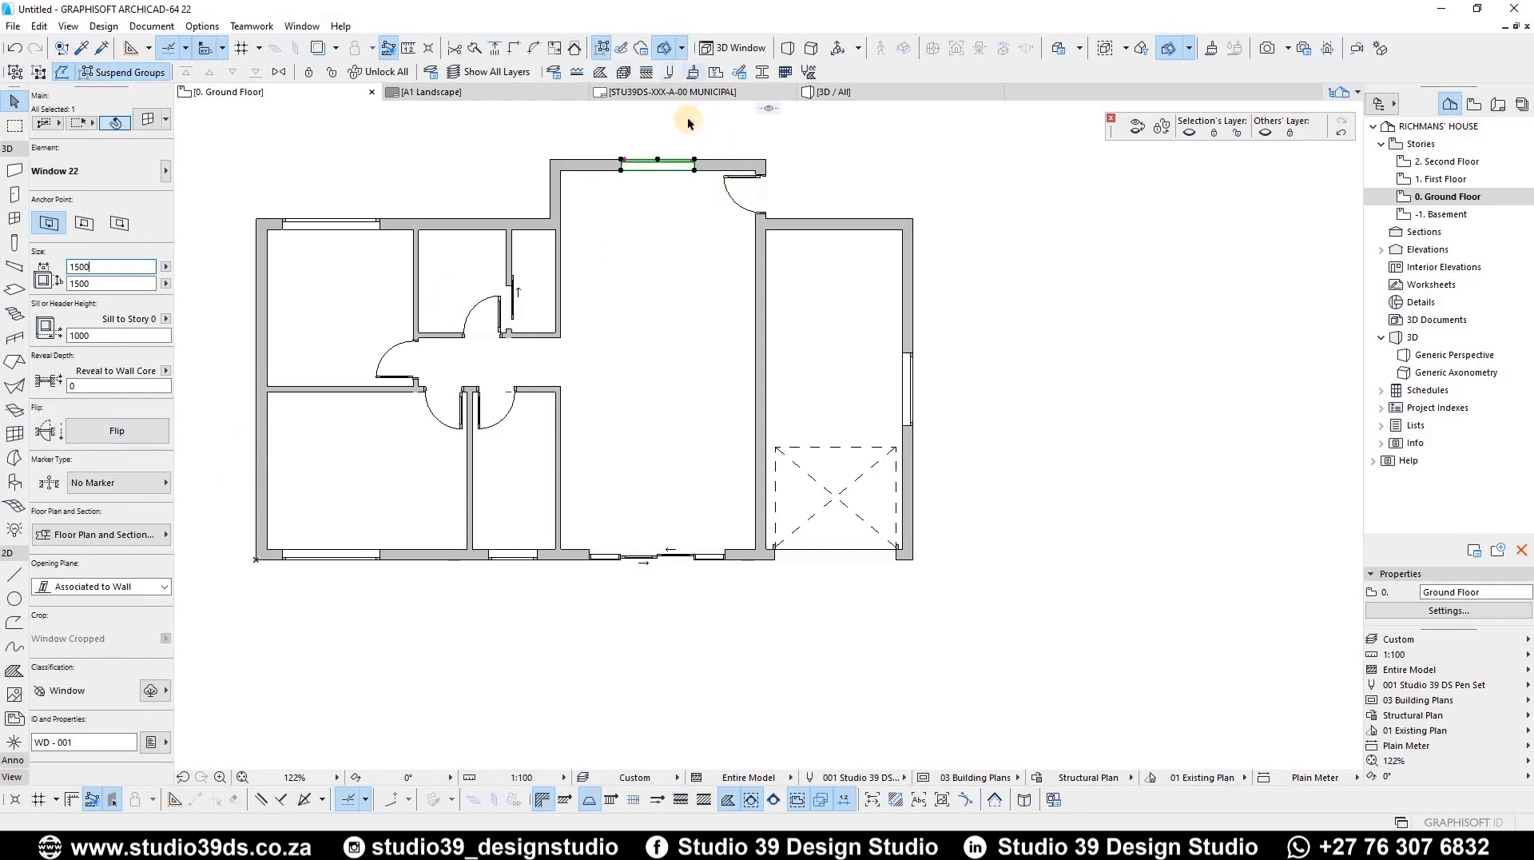
scroll(707, 154, "up", 5)
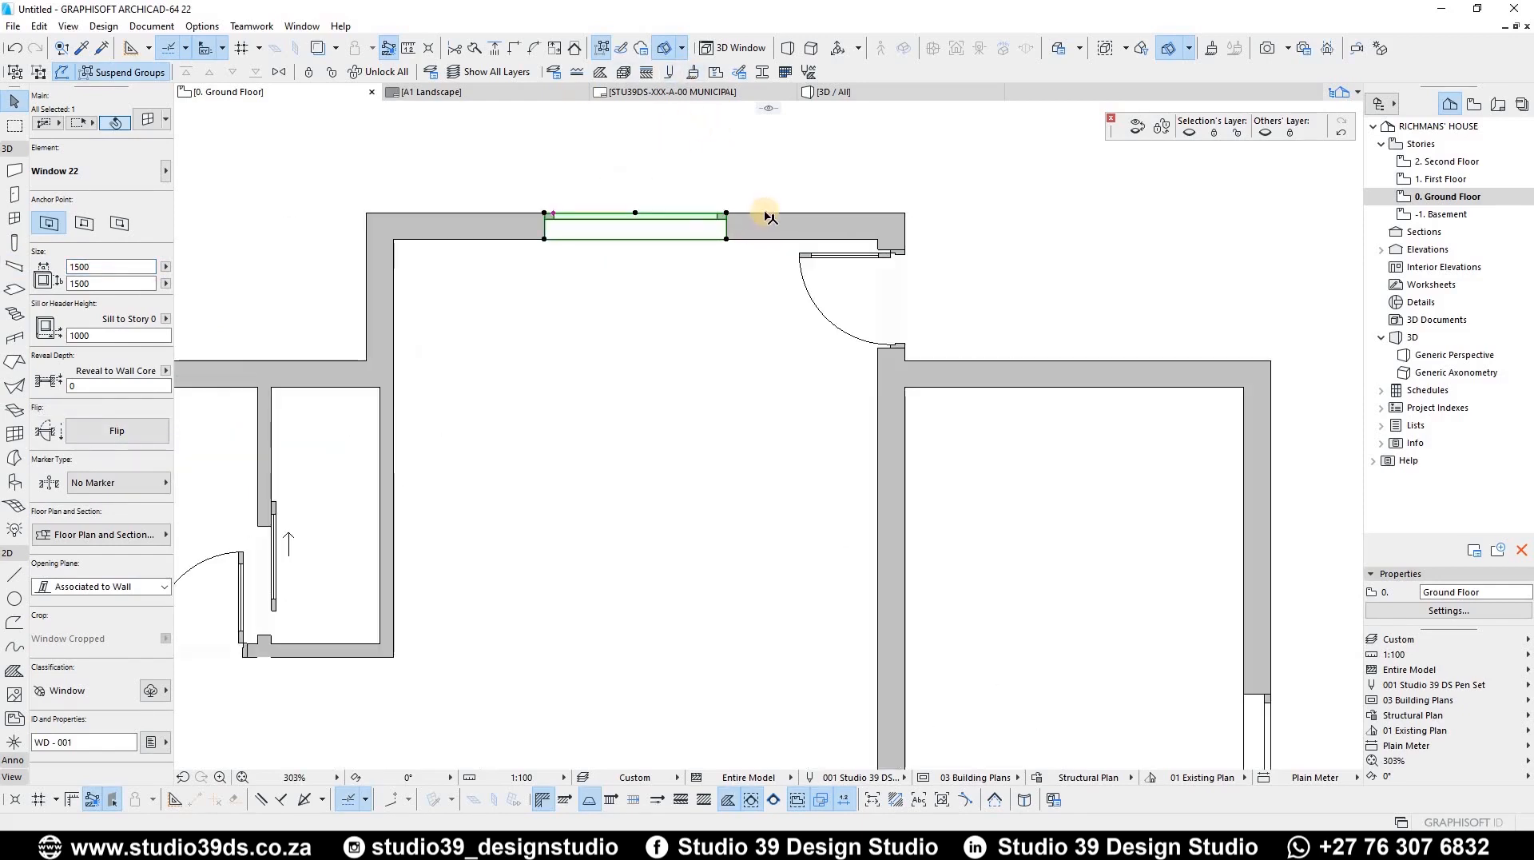
scroll(589, 215, "up", 10)
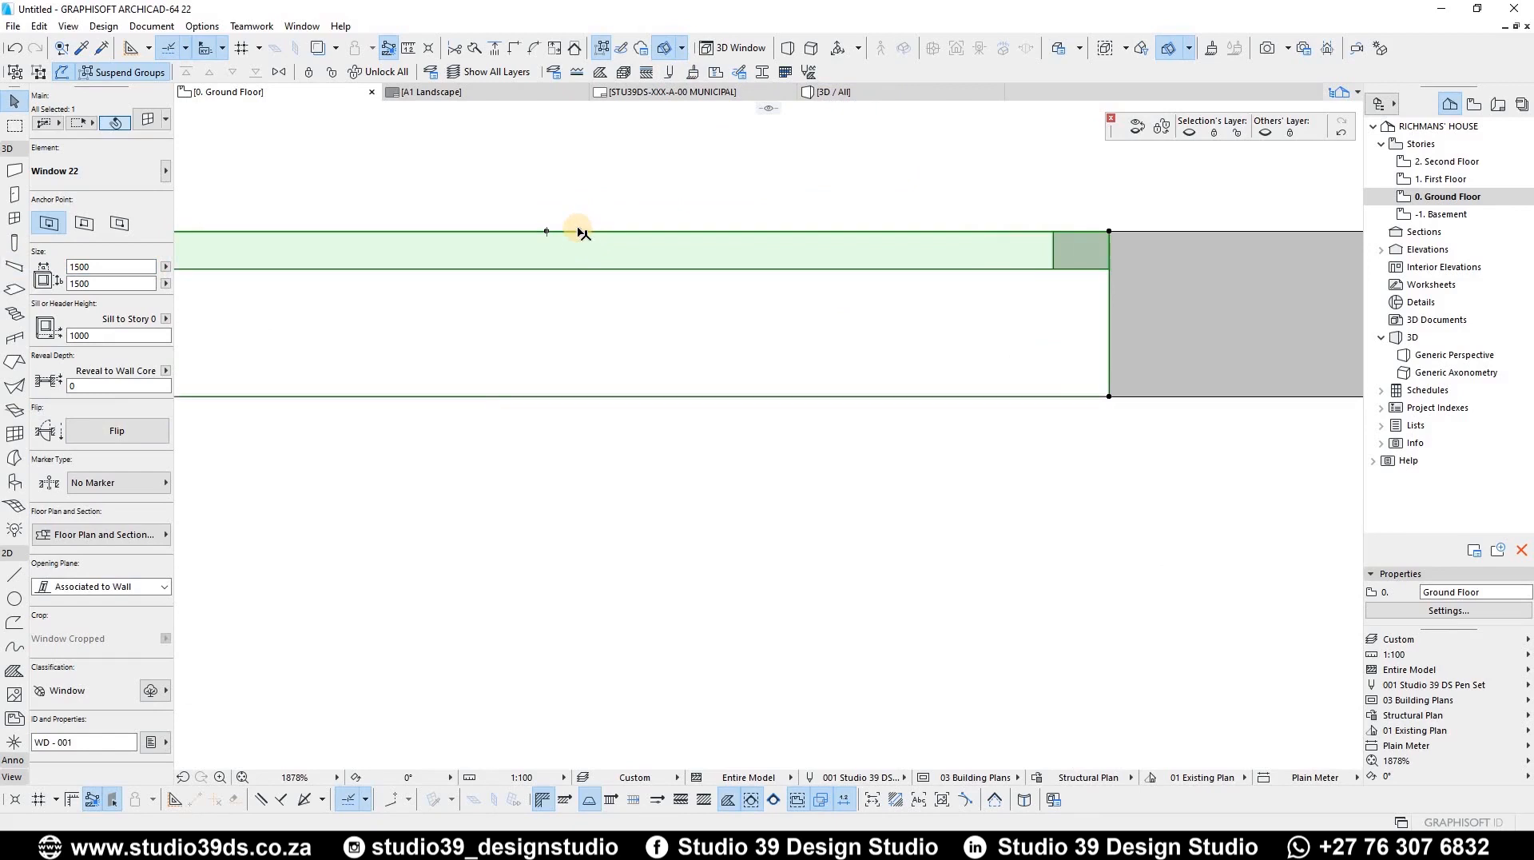
scroll(582, 201, "down", 14)
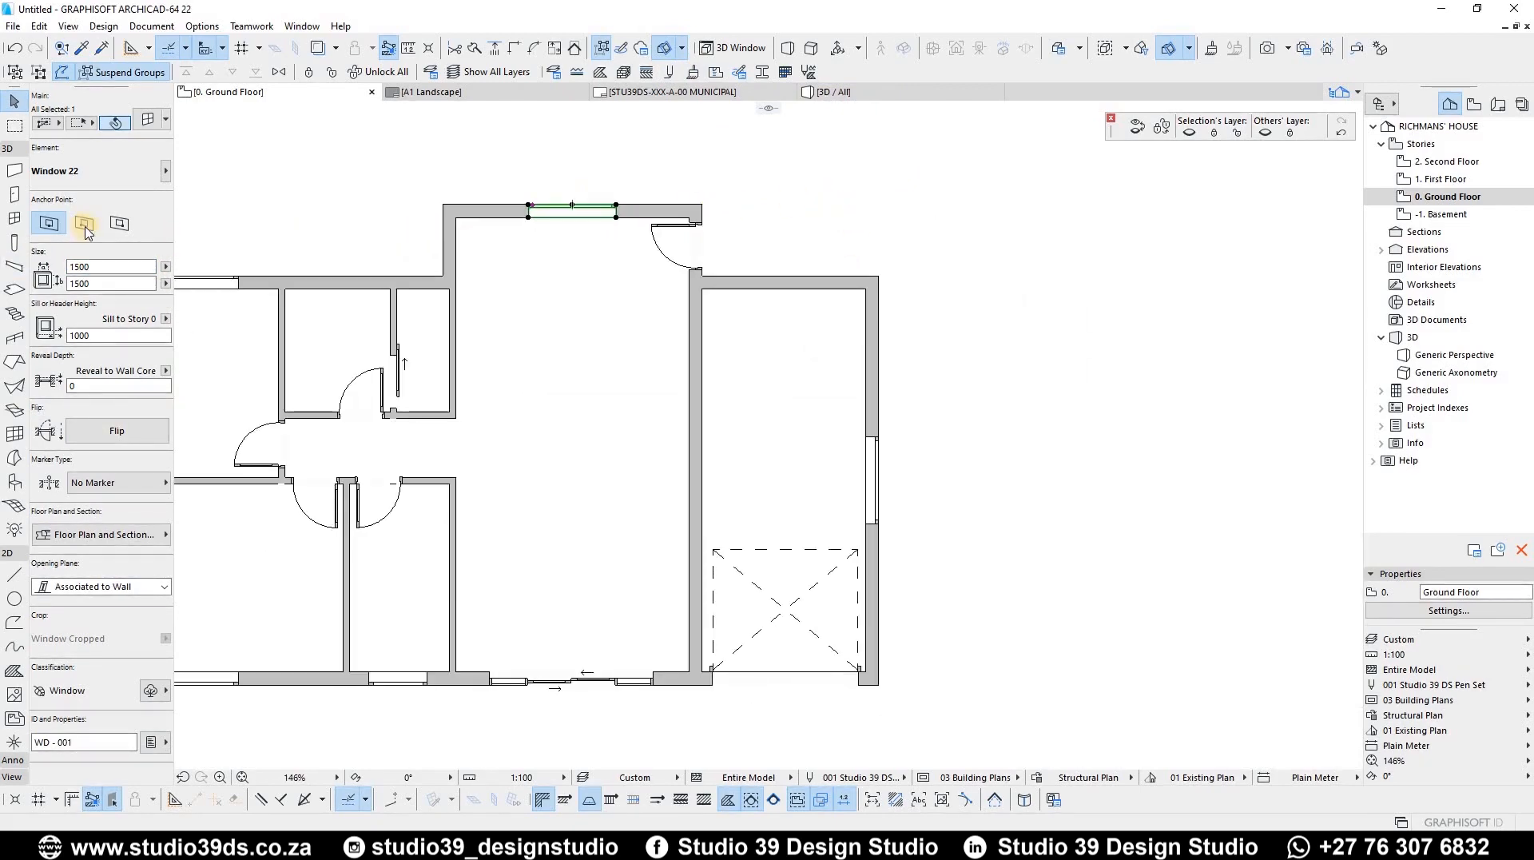
left_click(98, 270)
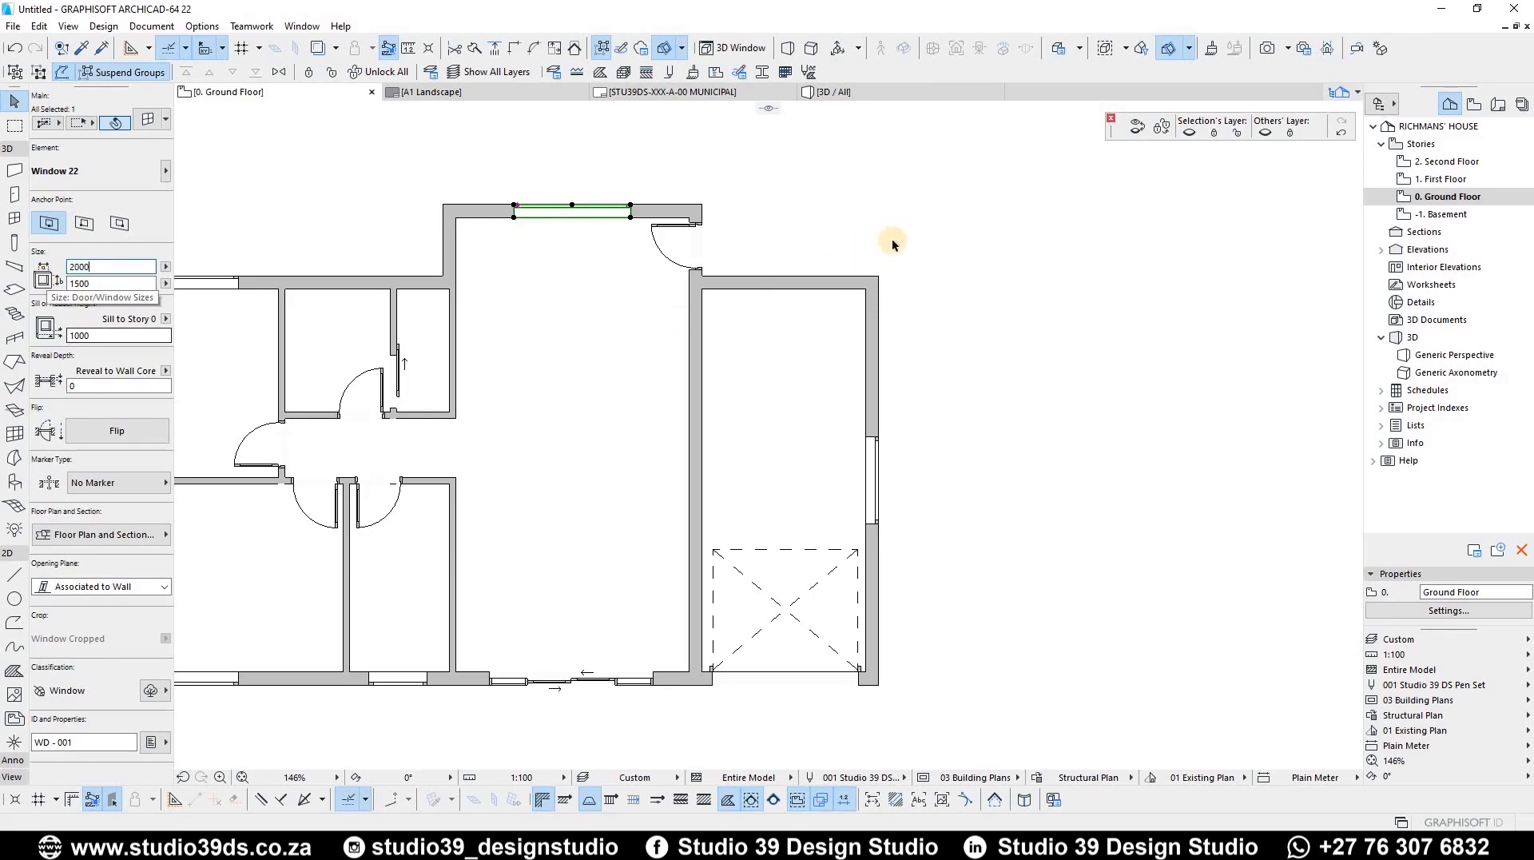
left_click(870, 219)
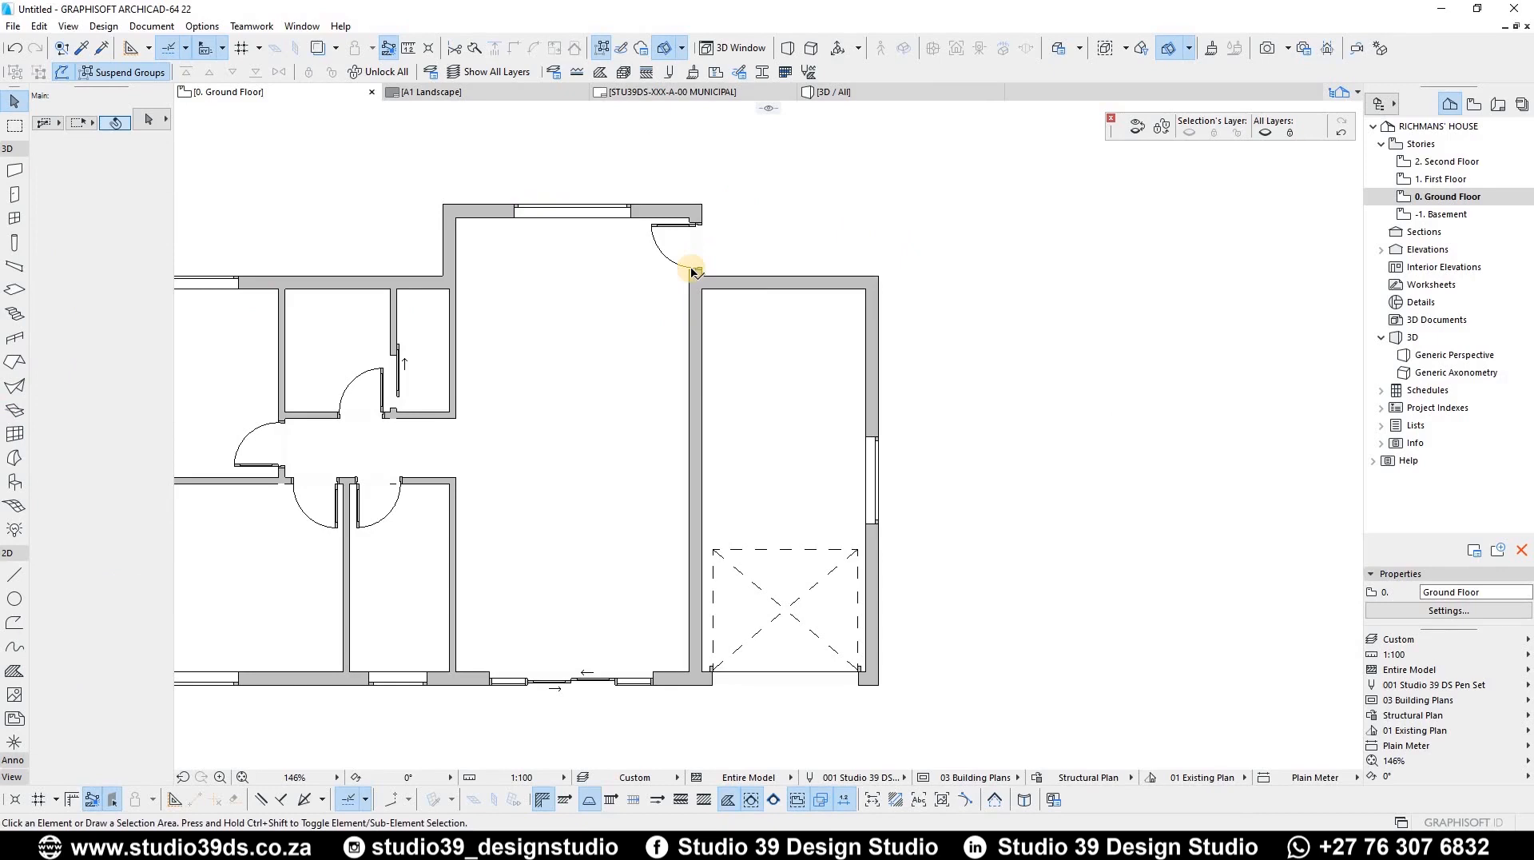
Start the Object tool for furniture on the 3D FURNITE layer and set its base elevation to 0
scroll(550, 182, "down", 2)
scroll(551, 194, "down", 4)
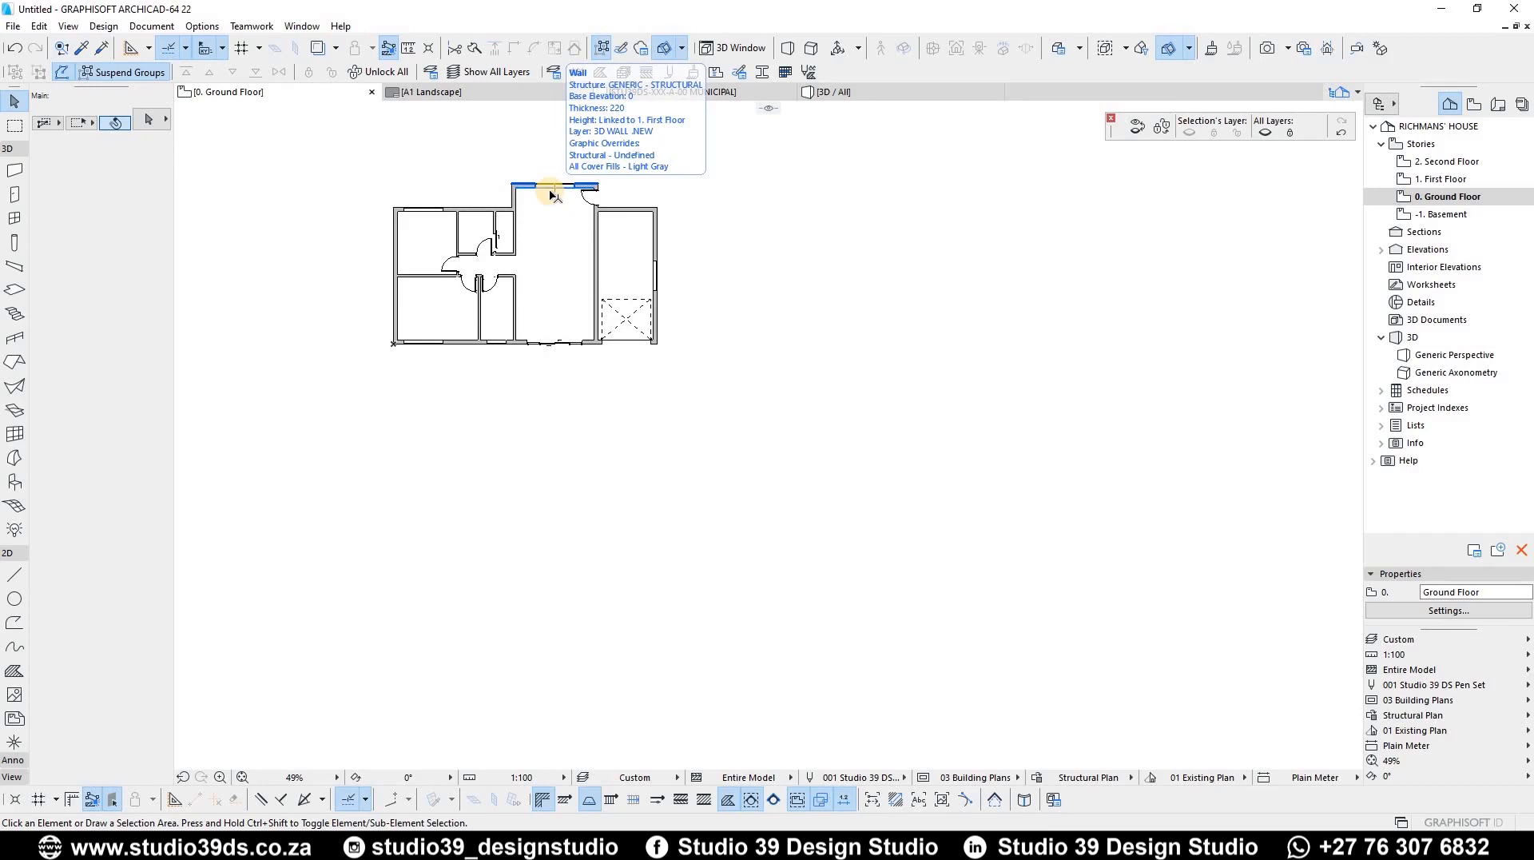
scroll(387, 257, "up", 7)
scroll(496, 256, "down", 3)
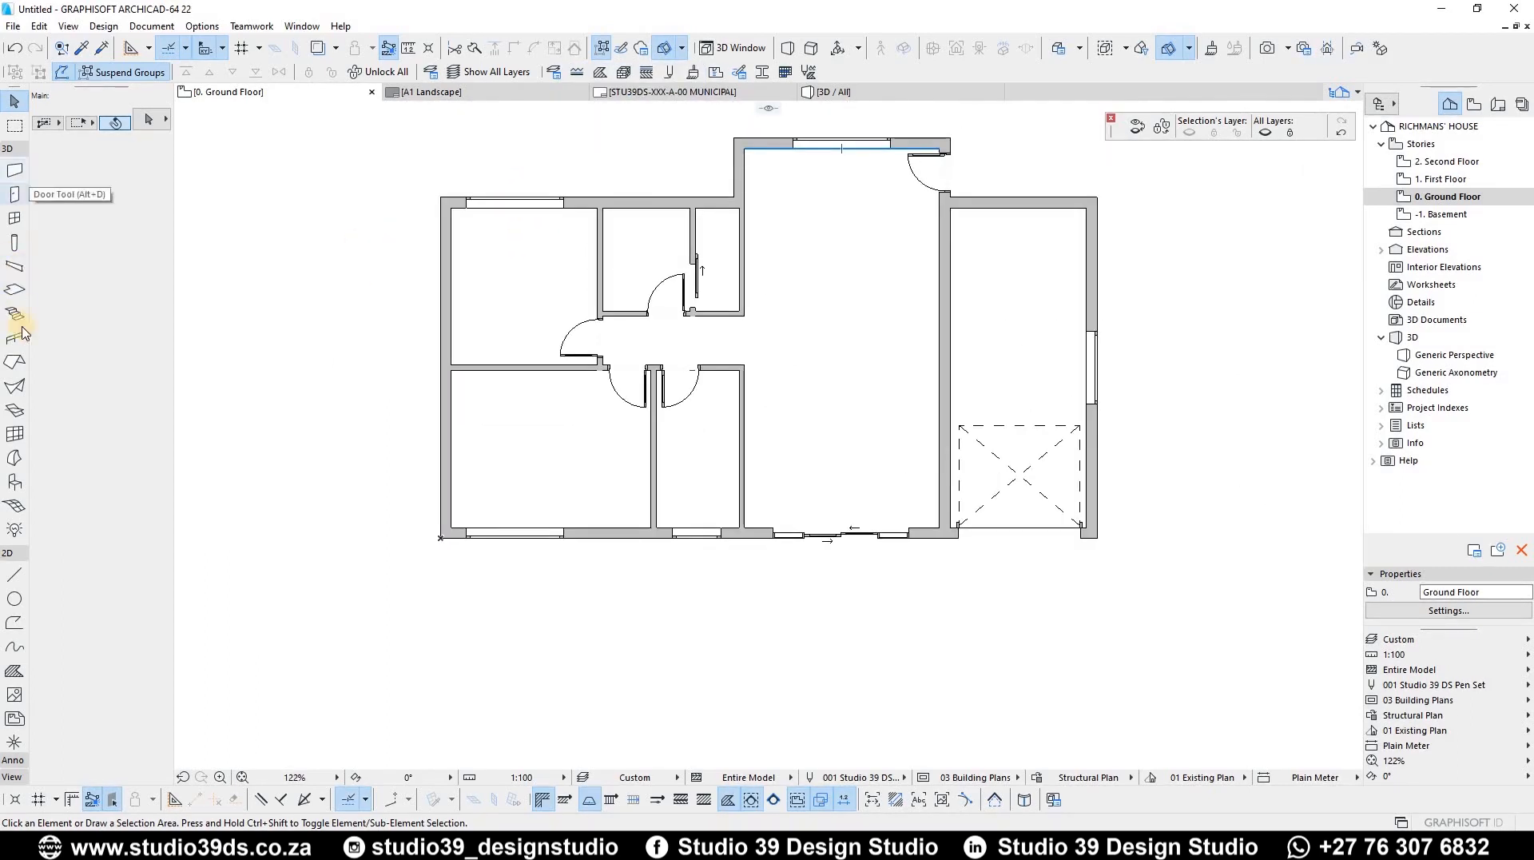
left_click(15, 481)
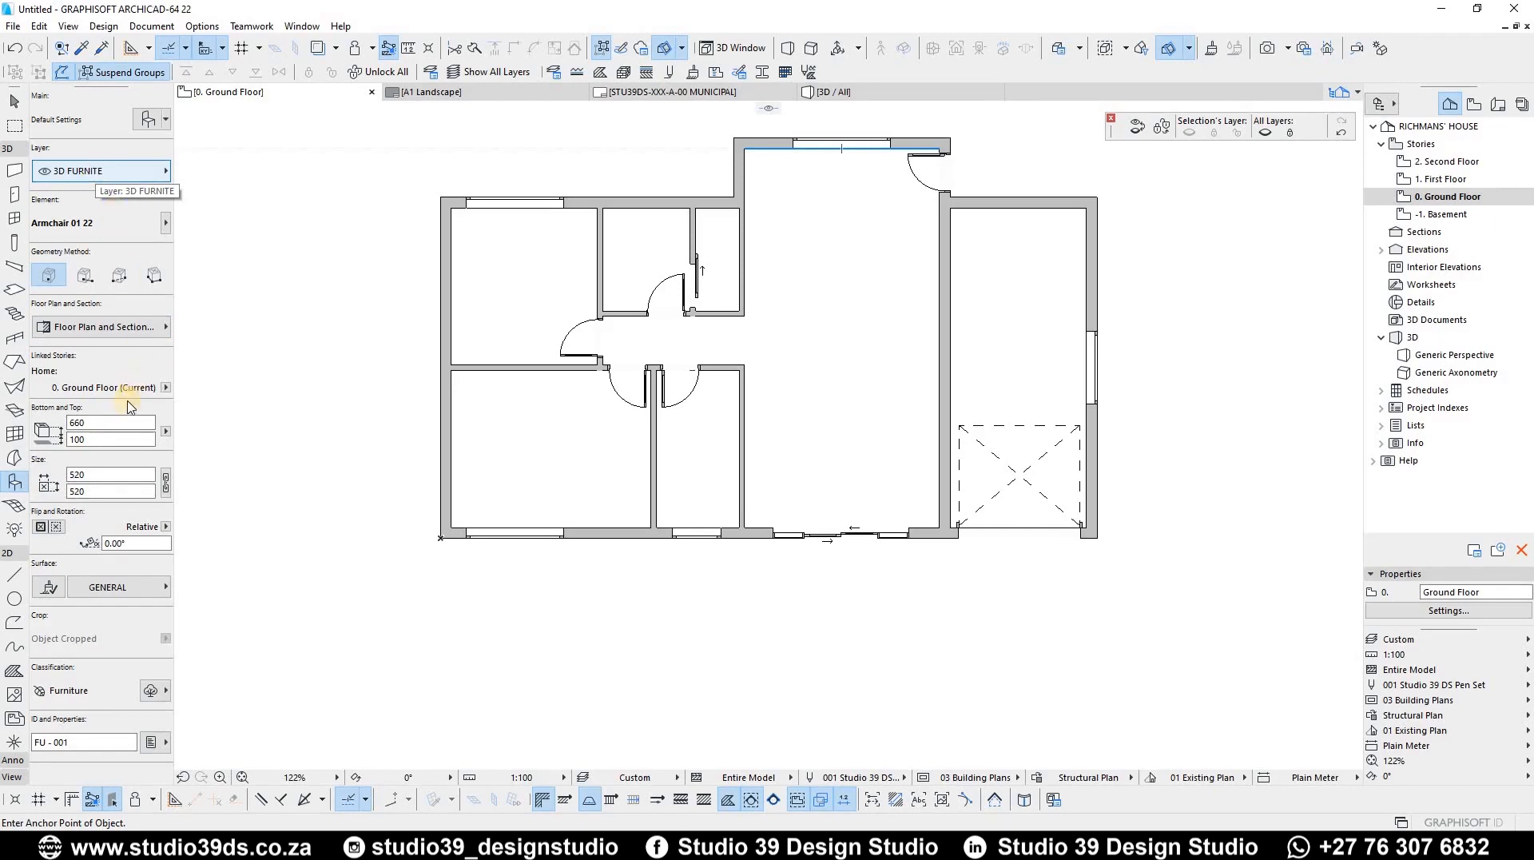
left_click_drag(87, 438, 55, 445)
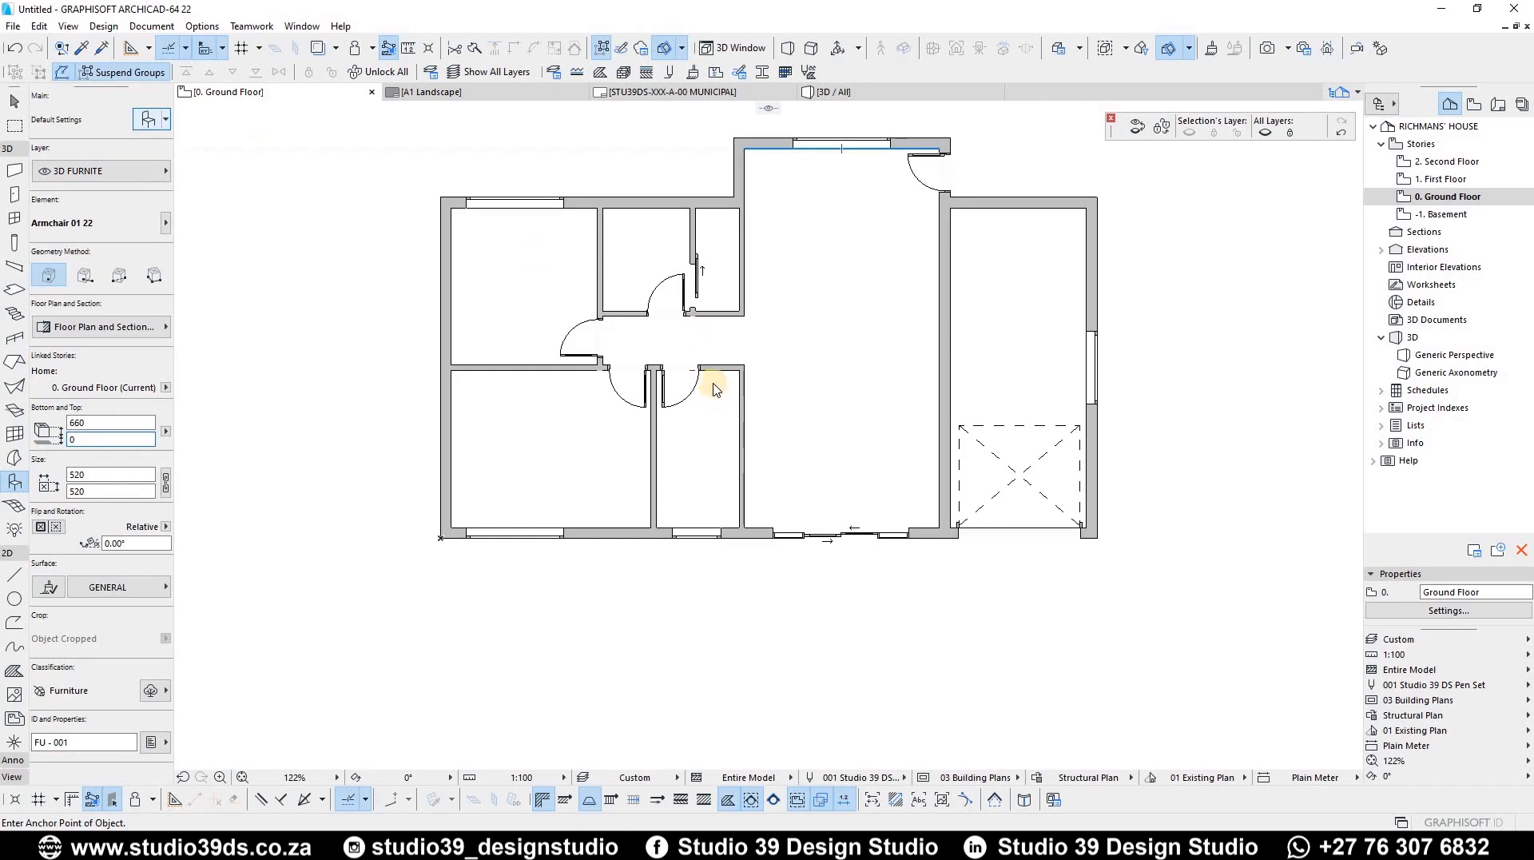
Choose Bed Layout 22 from the Furniture Layouts 22 library folder as the default object
key("ctrl+t")
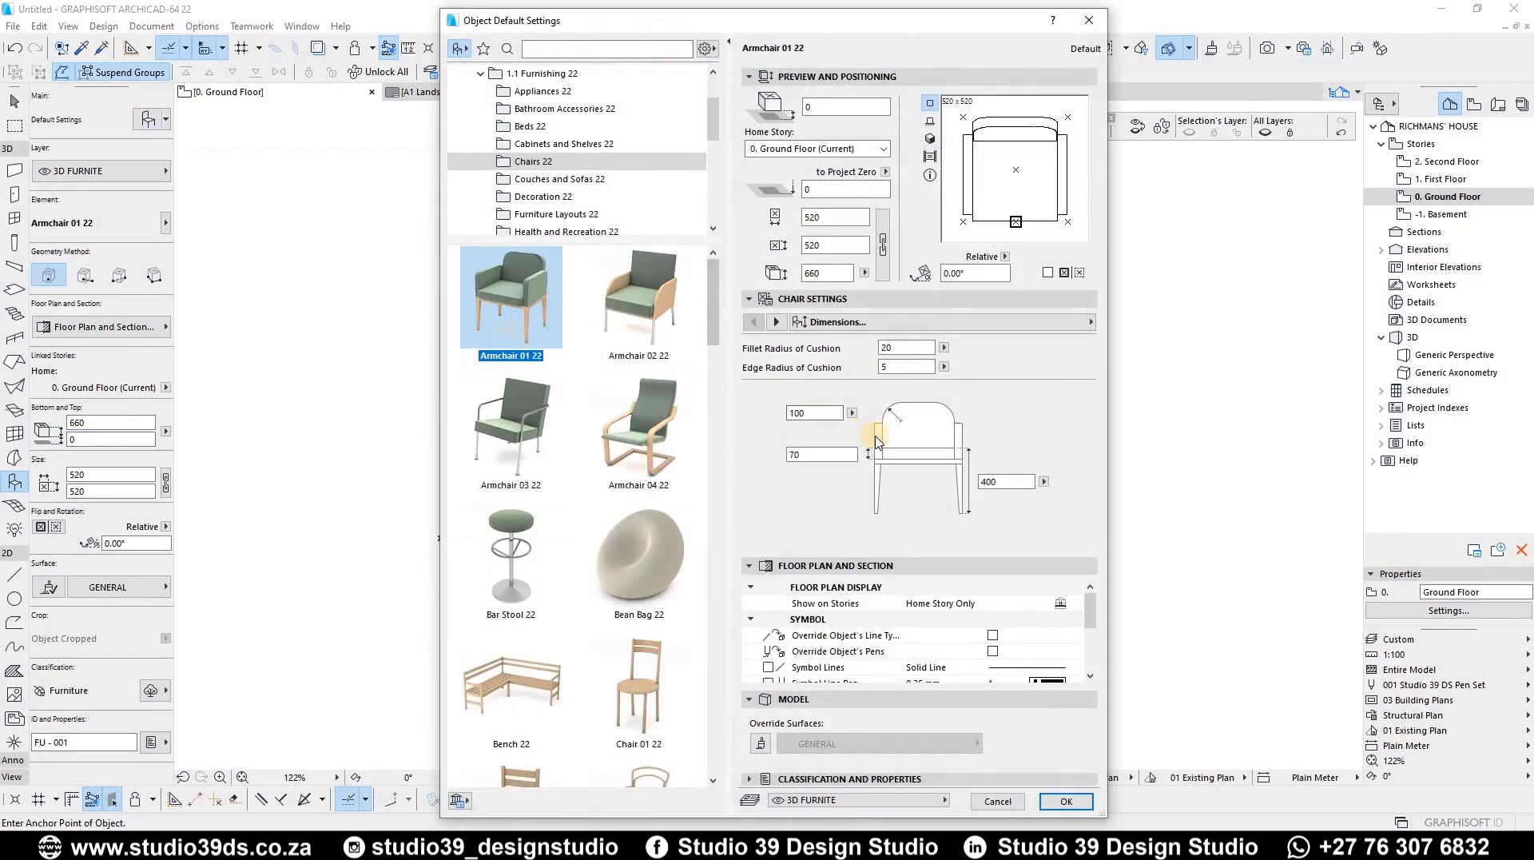
left_click(546, 161)
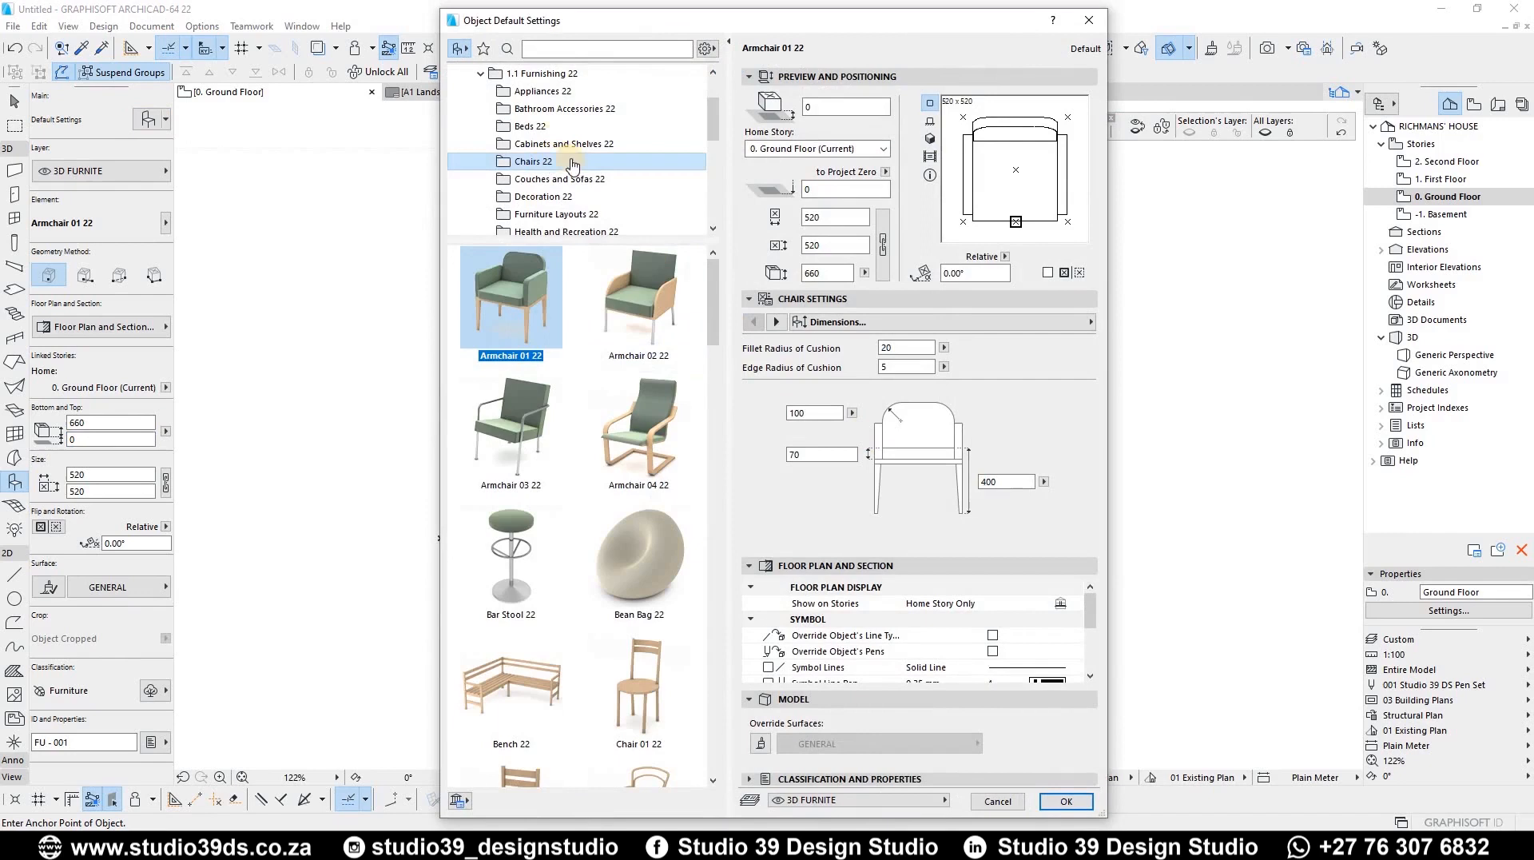
left_click(539, 128)
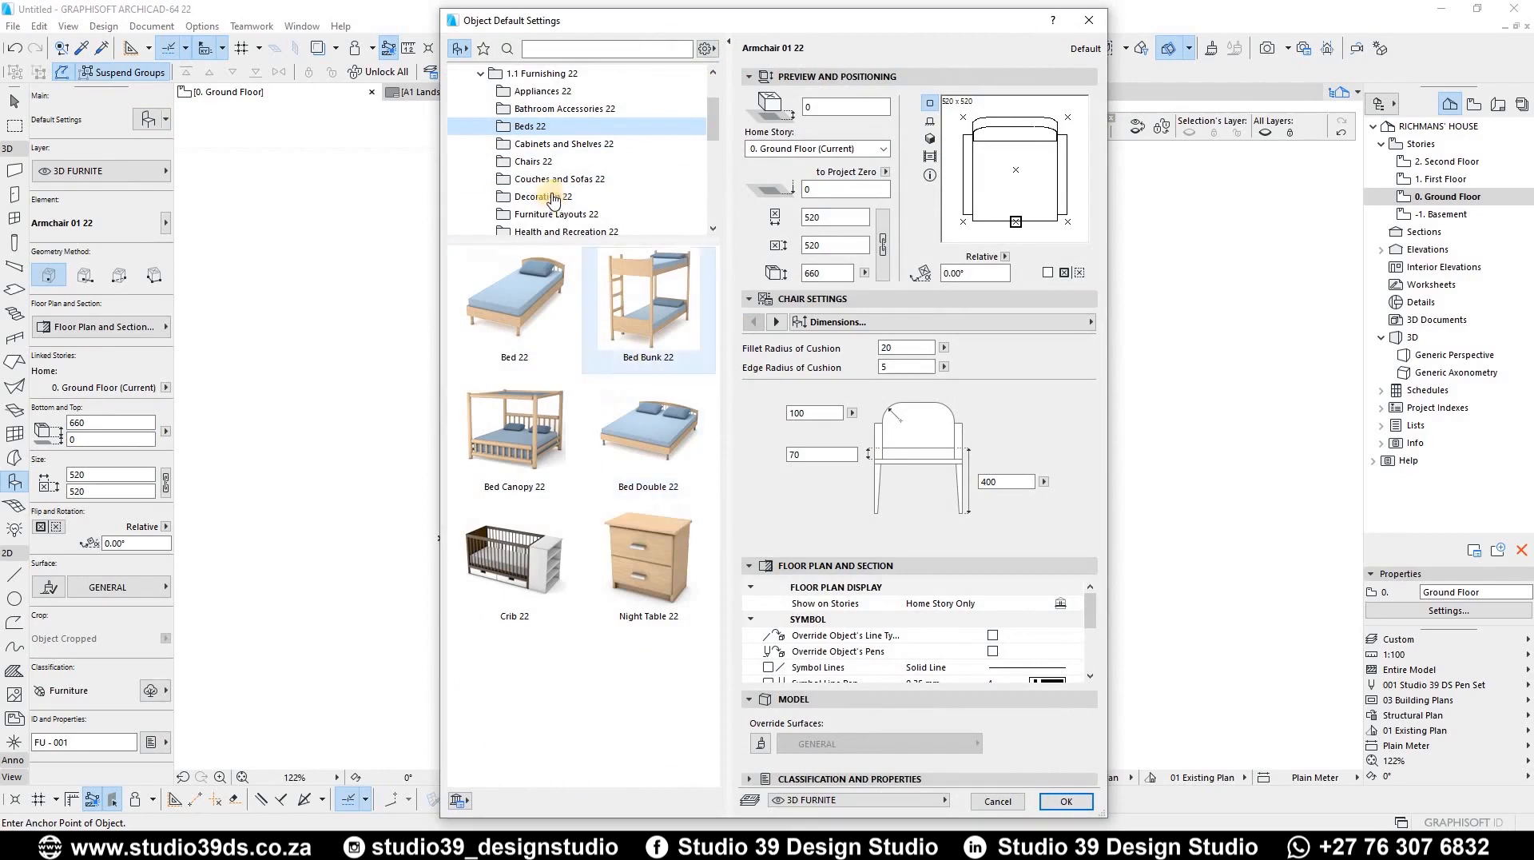
scroll(550, 198, "down", 1)
scroll(557, 202, "down", 1)
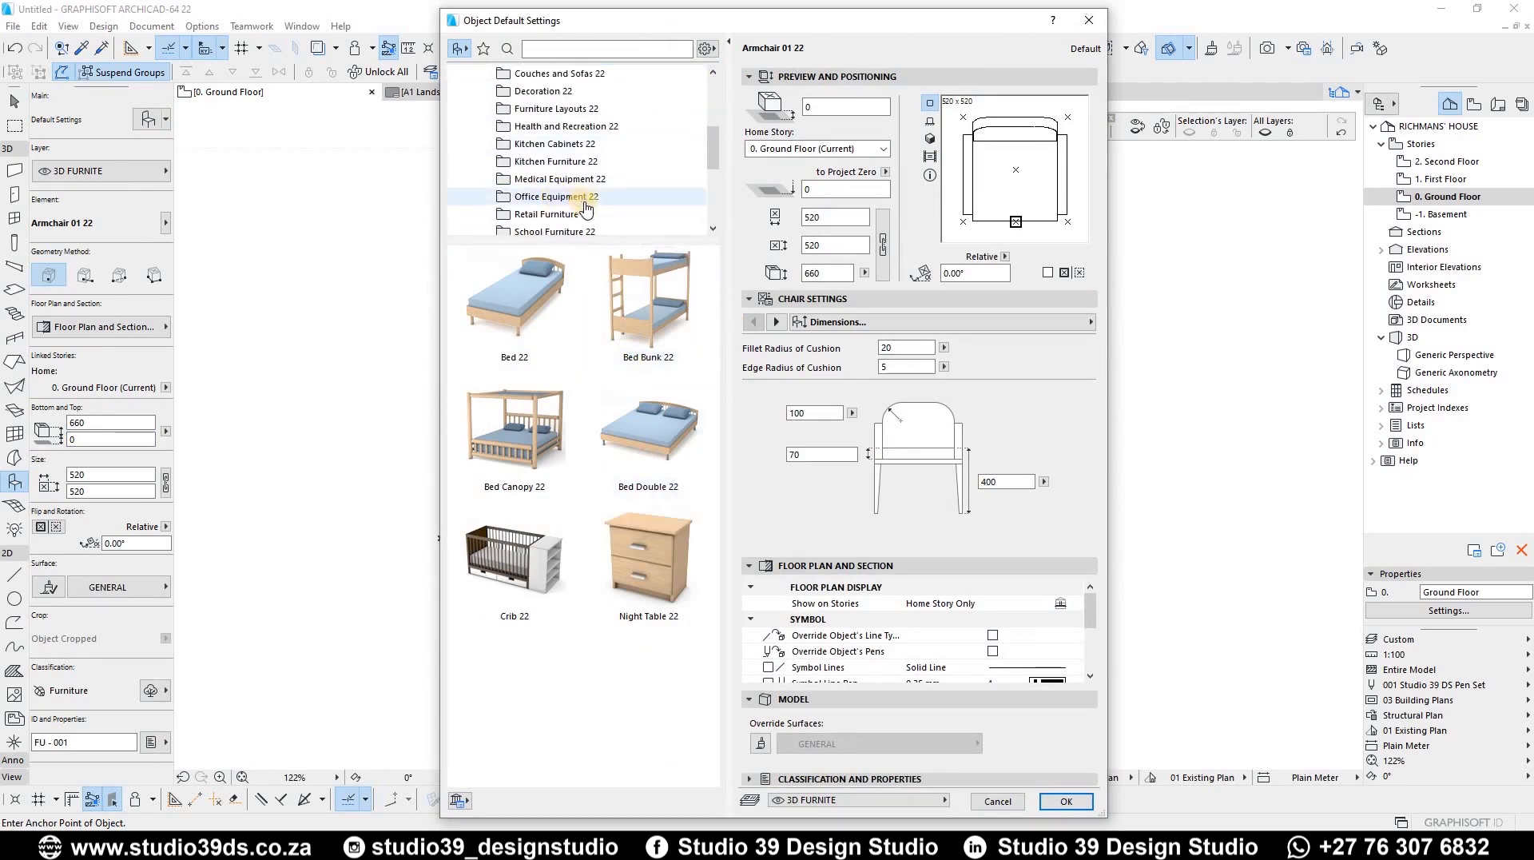
left_click(549, 108)
left_click(658, 336)
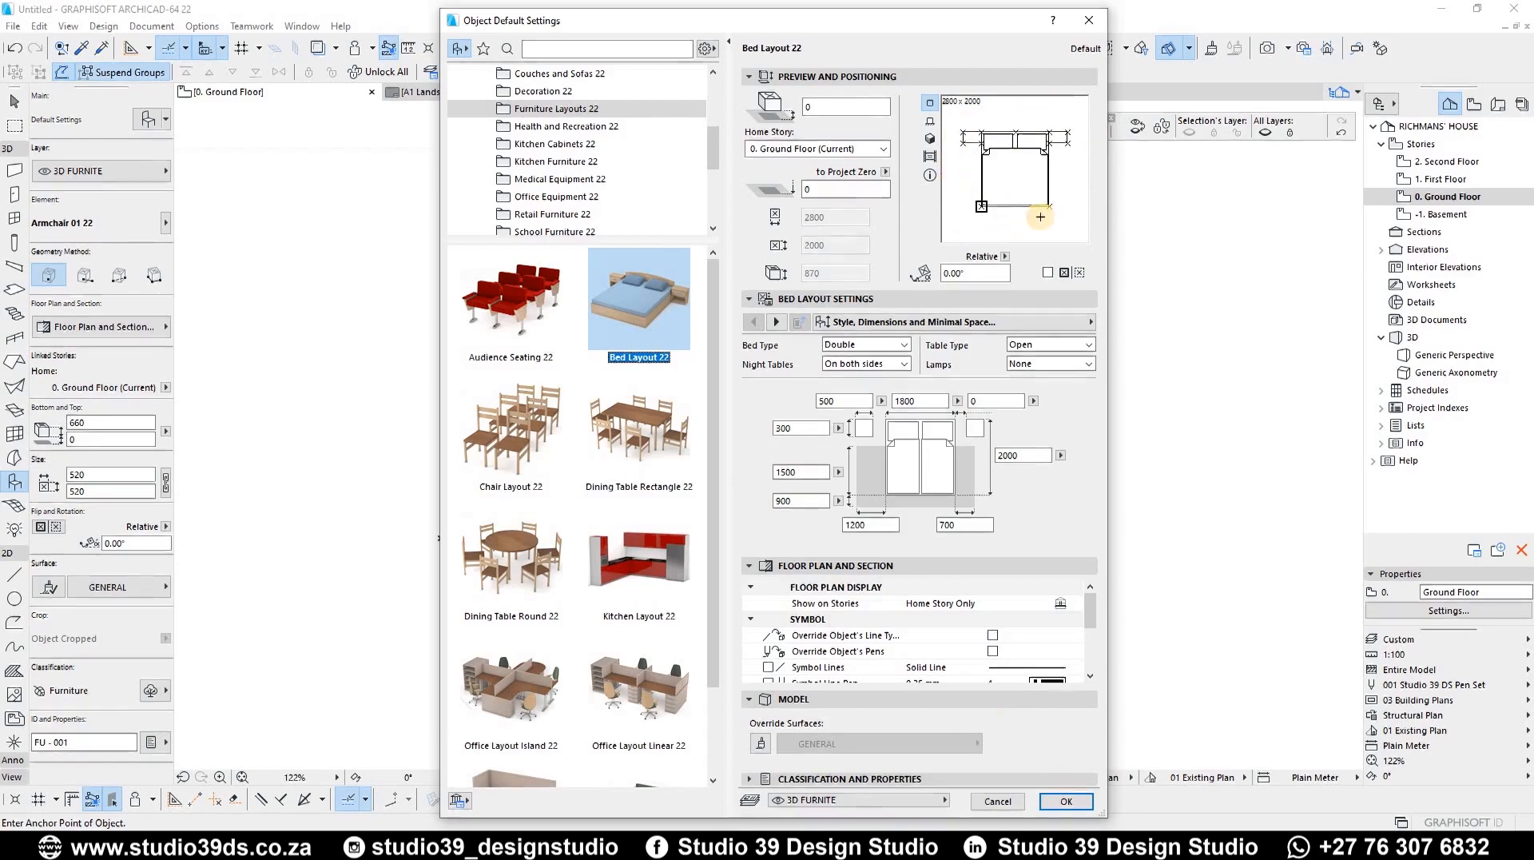
Check the bed layout's elevation and 3D previews, and set its anchor point to the middle of the headboard edge
left_click(930, 122)
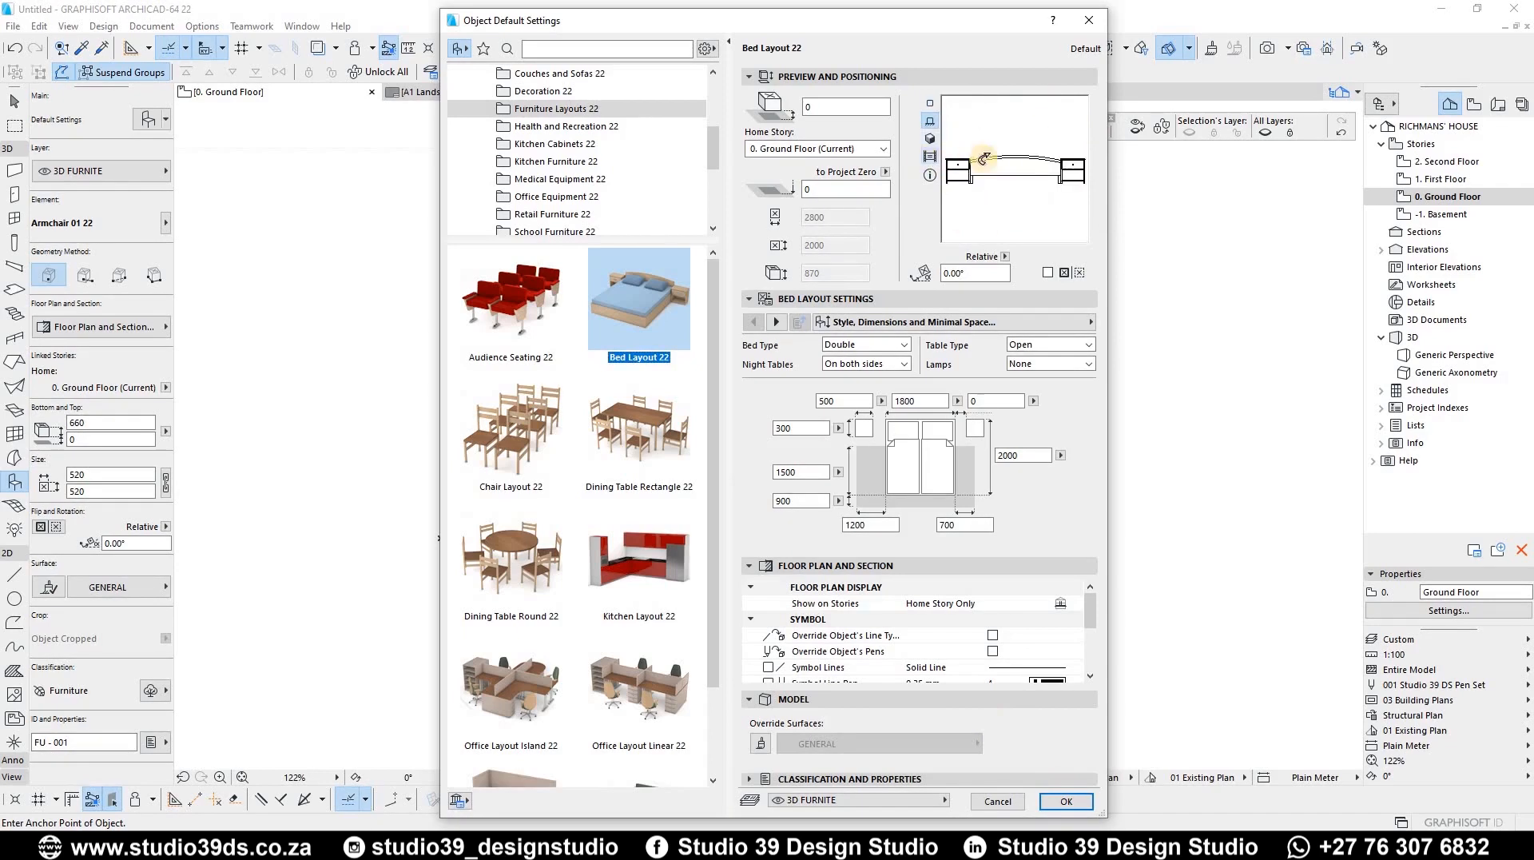
left_click(931, 140)
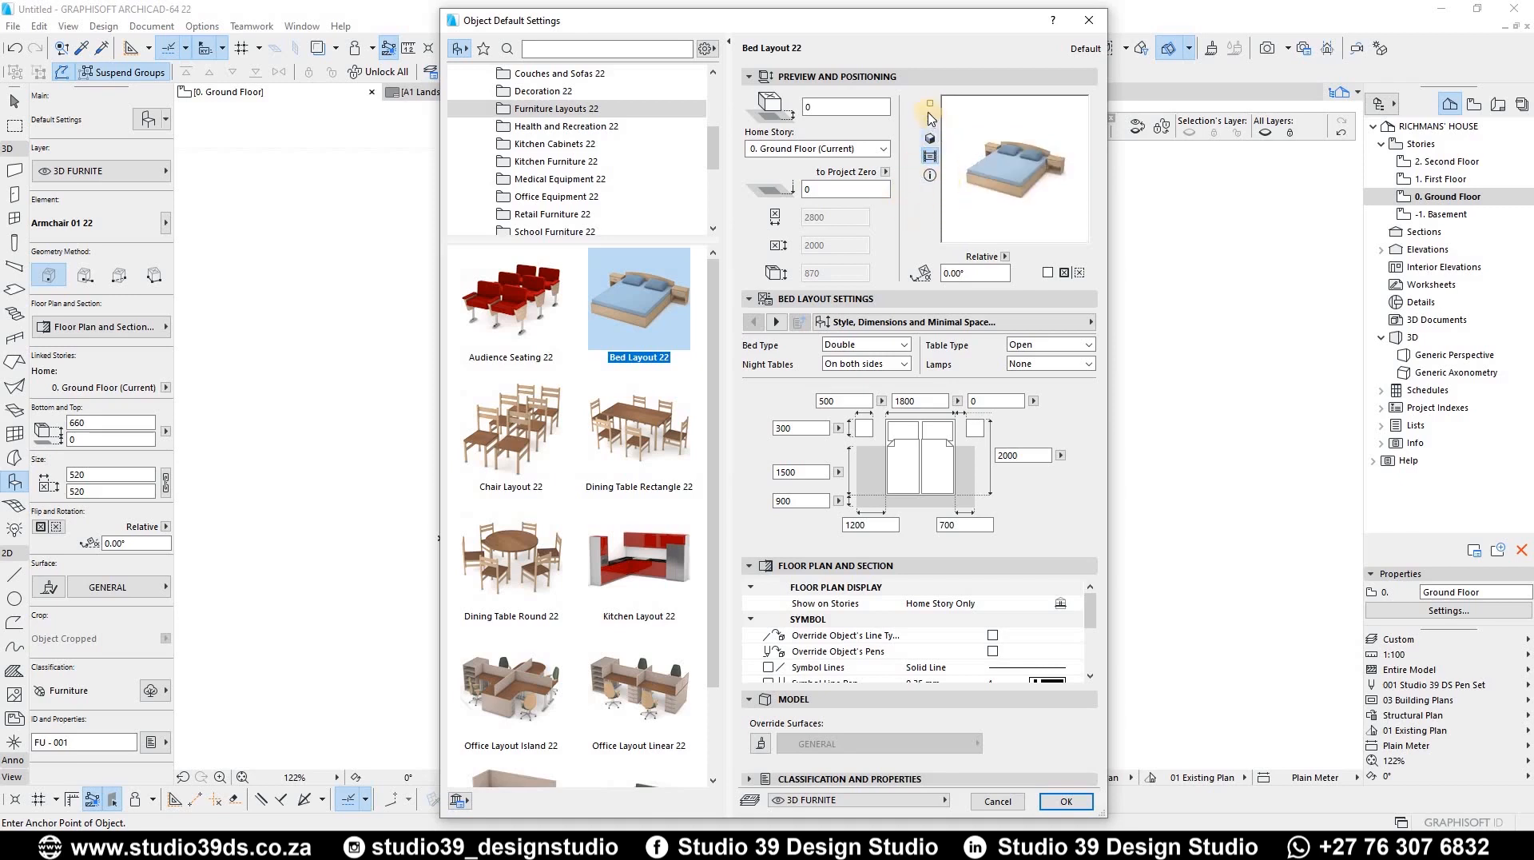
left_click(929, 103)
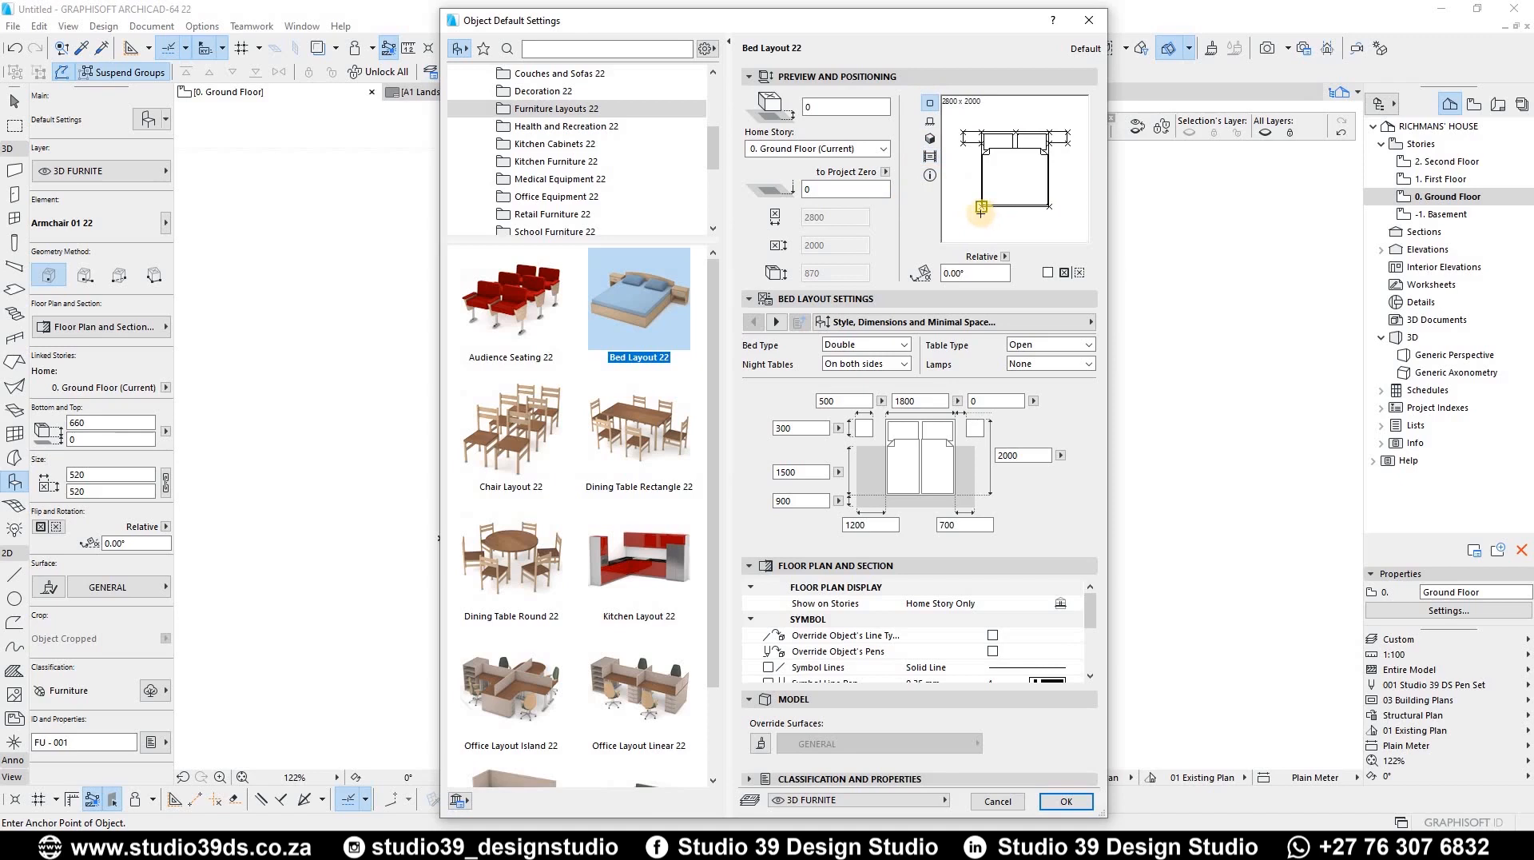
left_click(1052, 206)
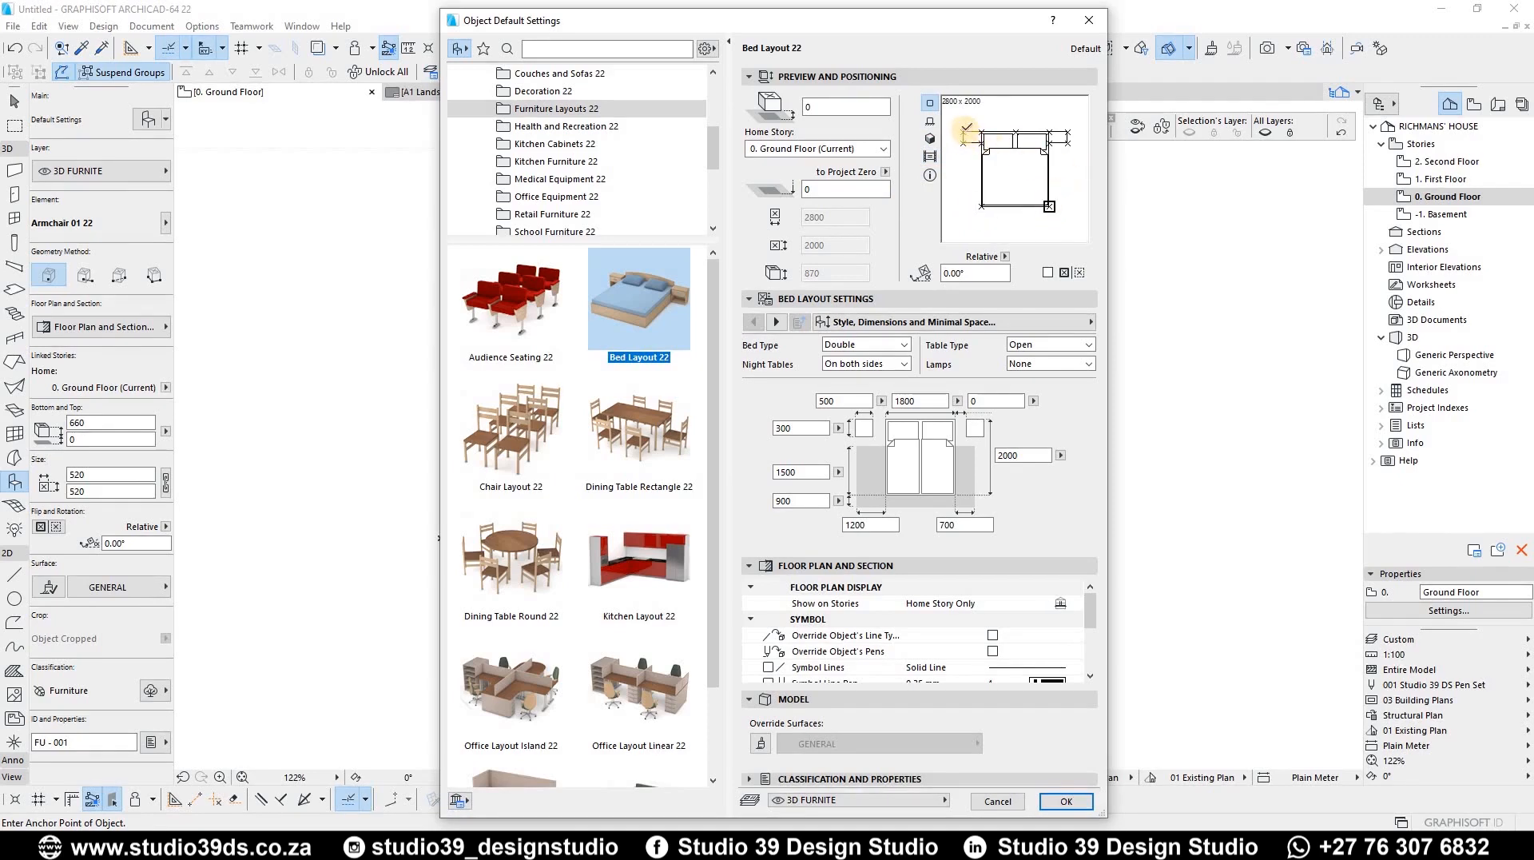
left_click(963, 131)
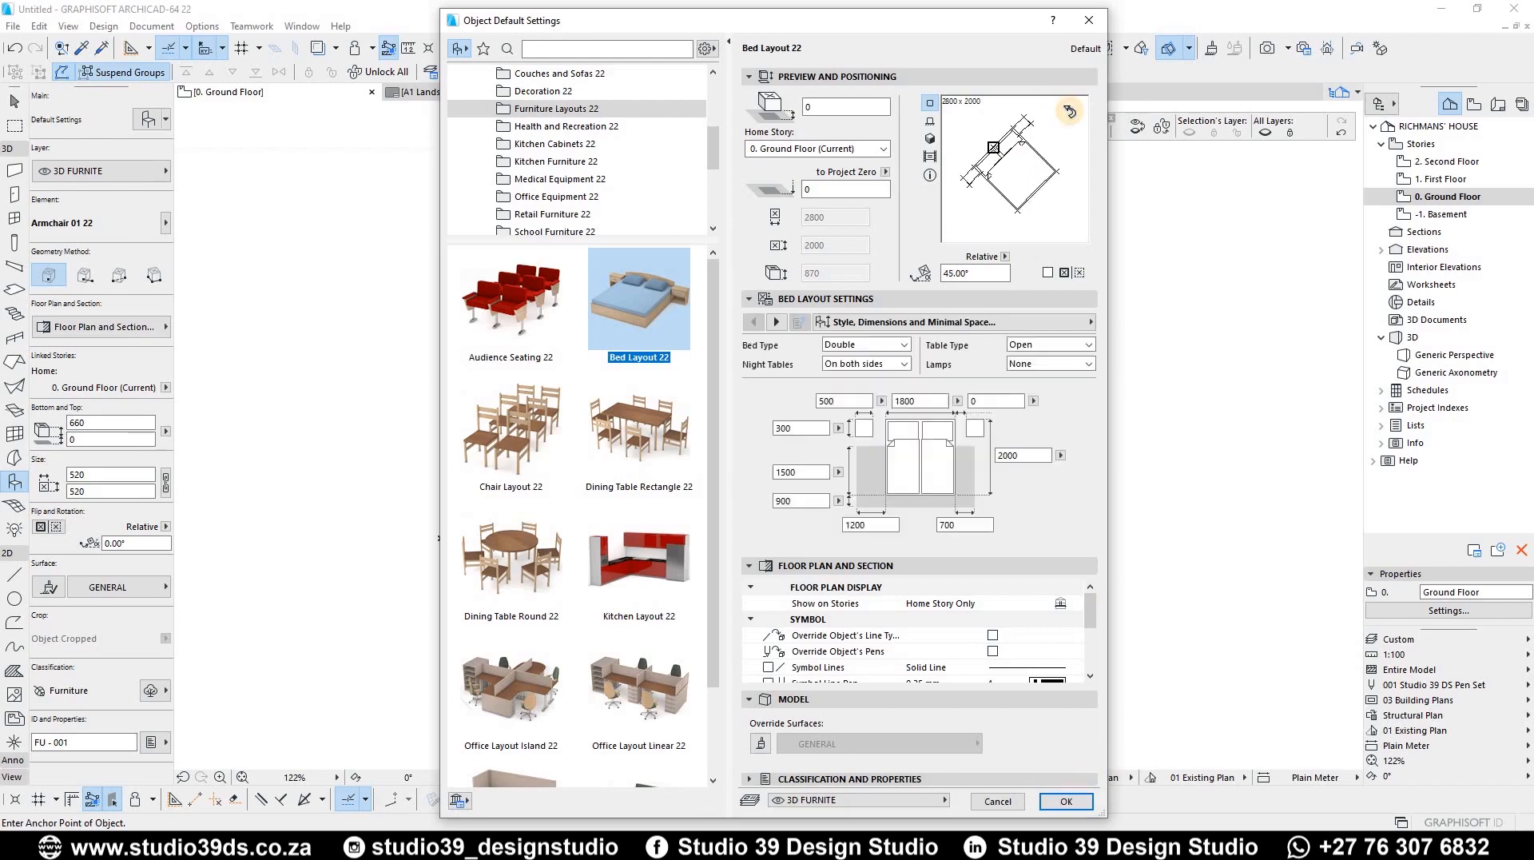
Rotate the bed layout to 90° and place one against the outer wall of both the upper-left and lower-left rooms
left_click(1070, 111)
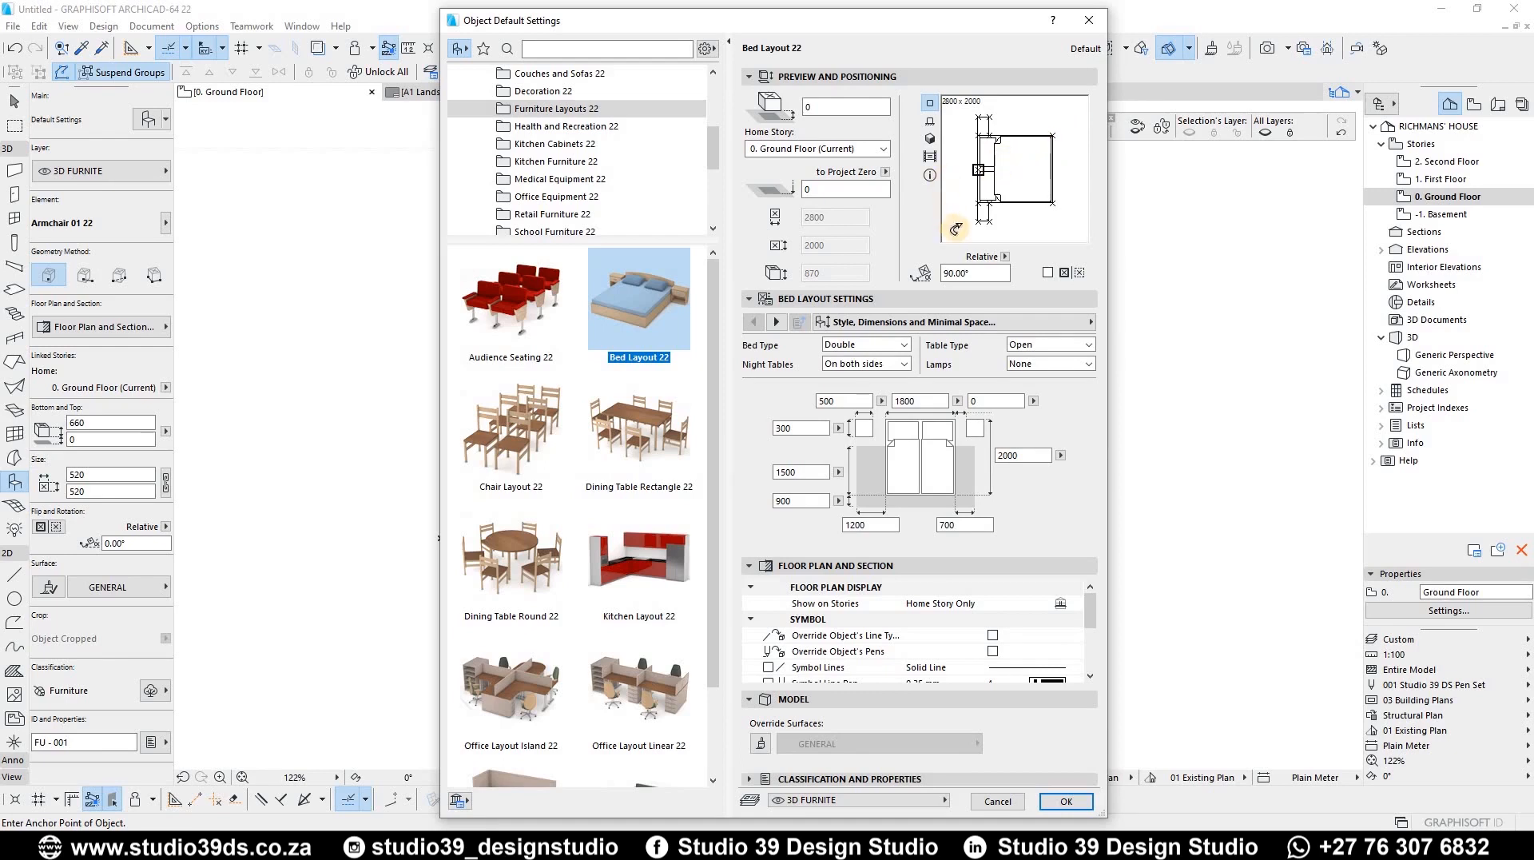
left_click_drag(950, 231, 1074, 109)
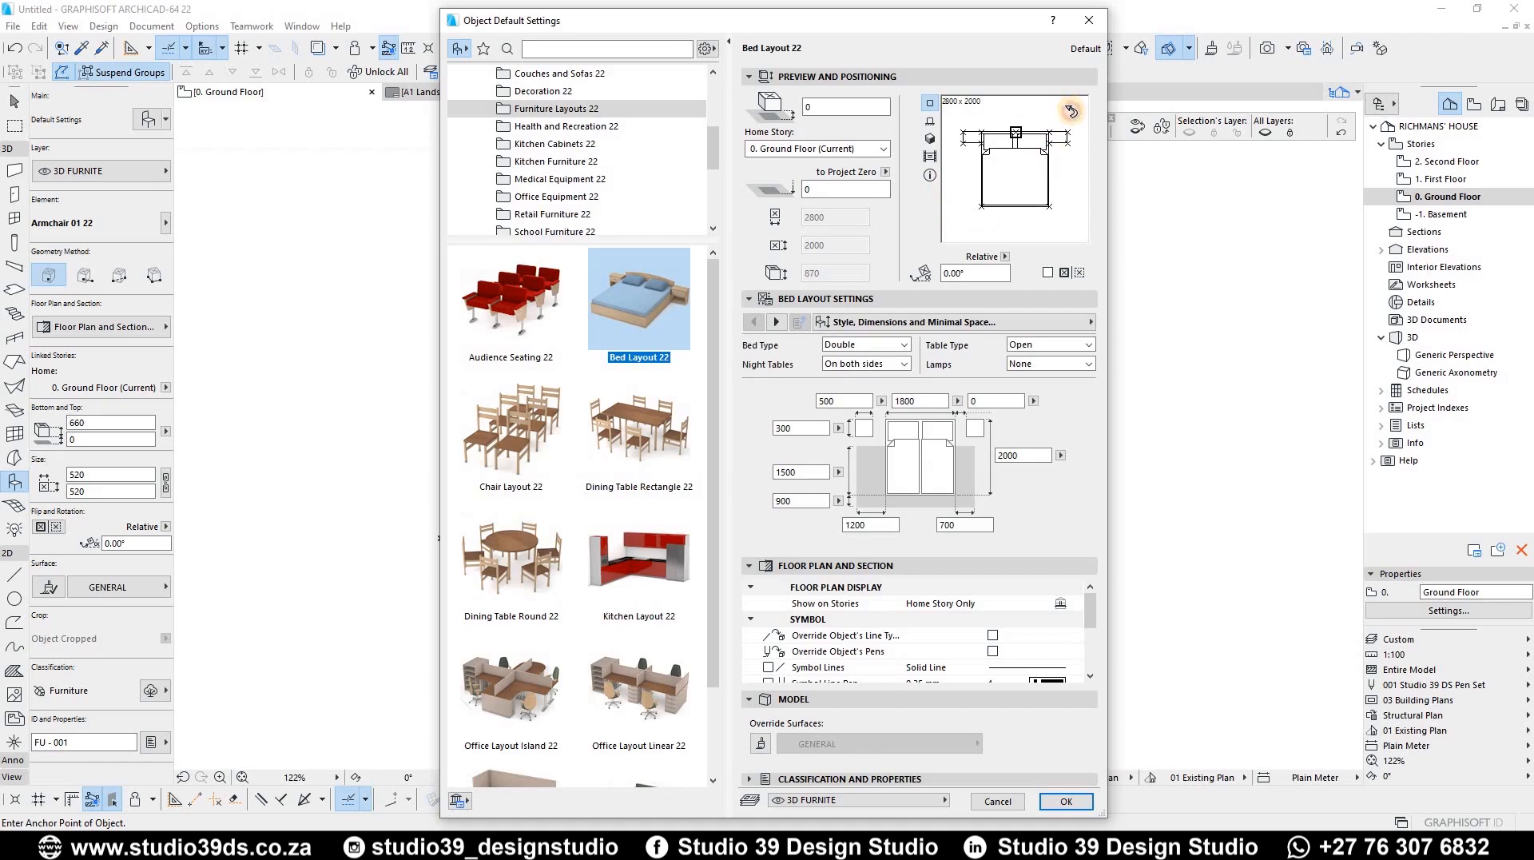
left_click(1071, 111)
left_click(1072, 111)
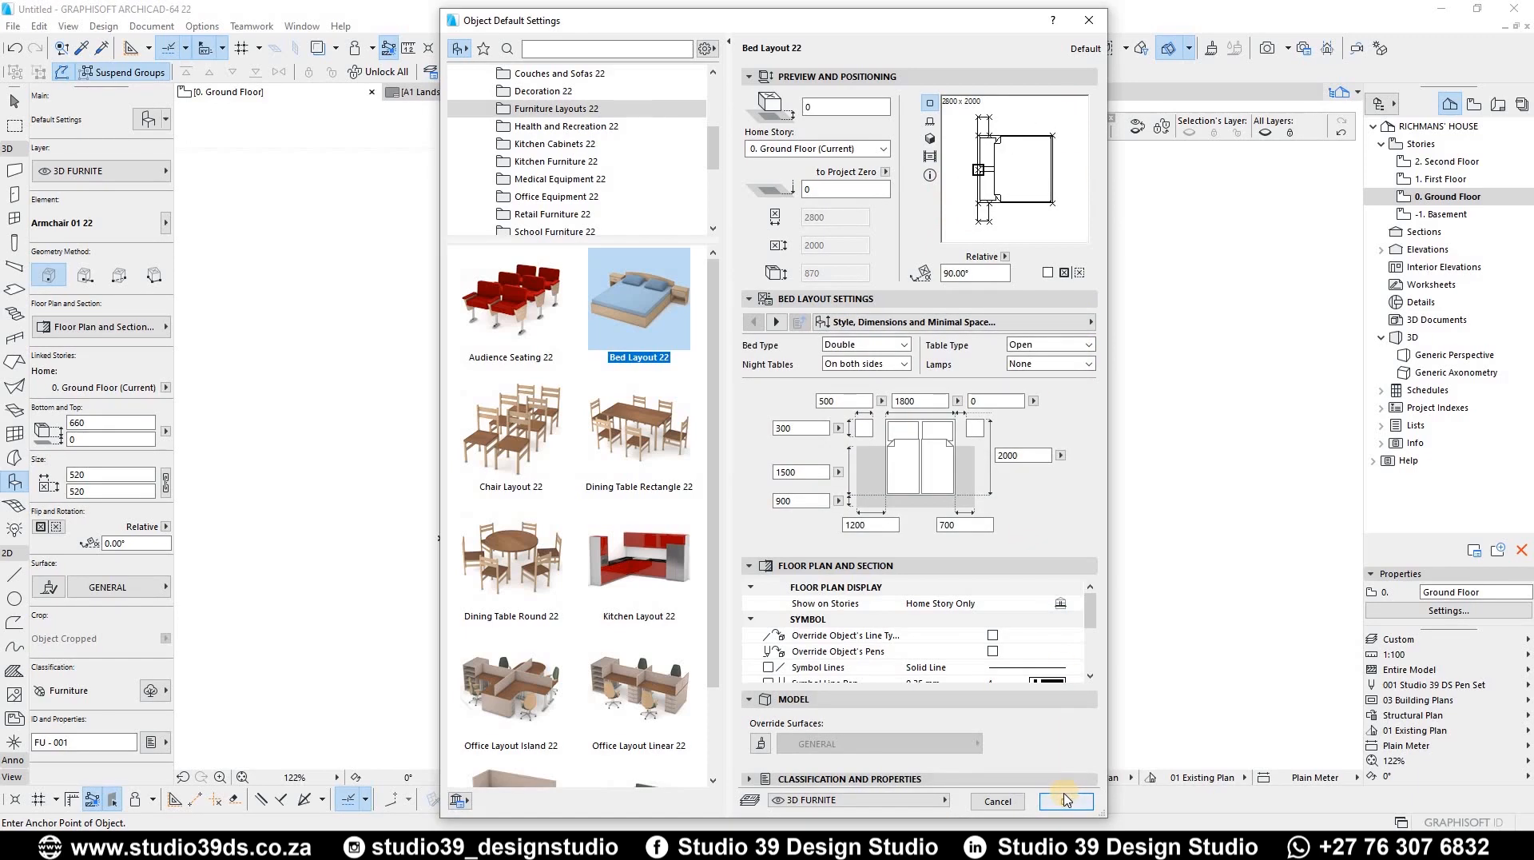
left_click(1065, 799)
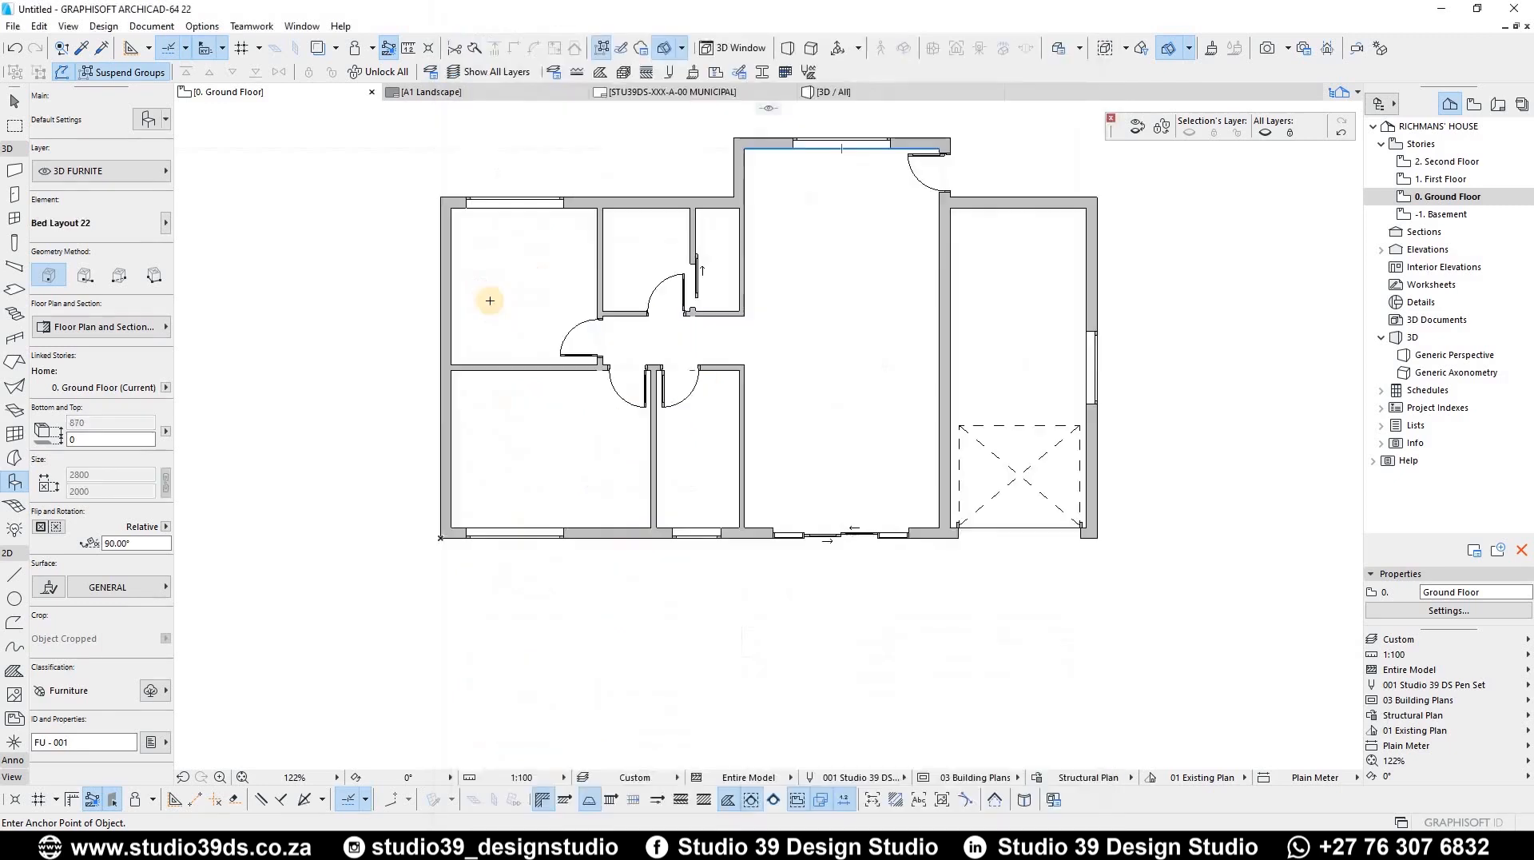
left_click(451, 291)
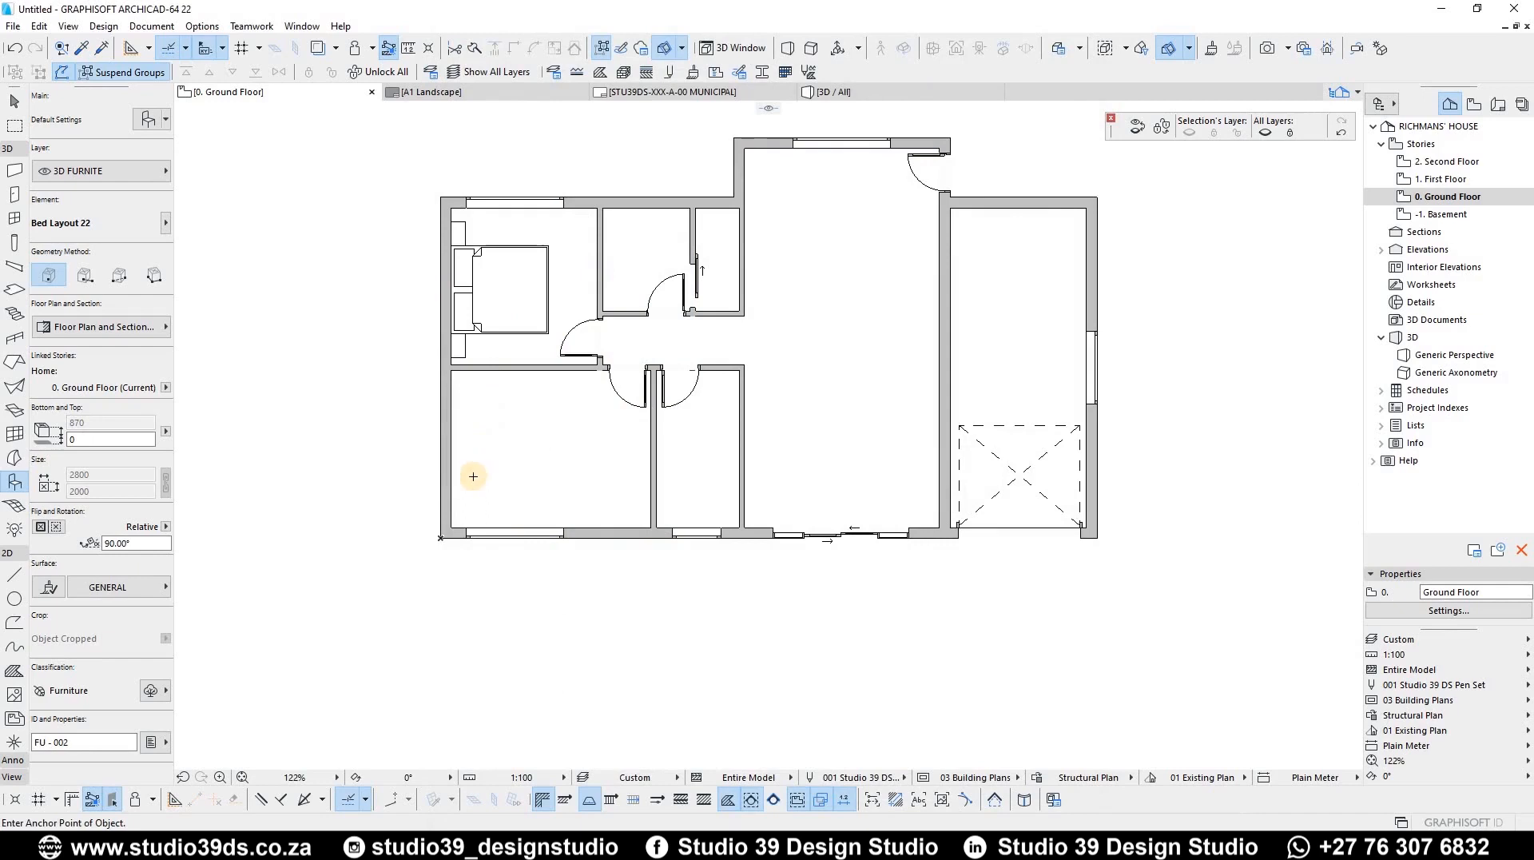
left_click(451, 449)
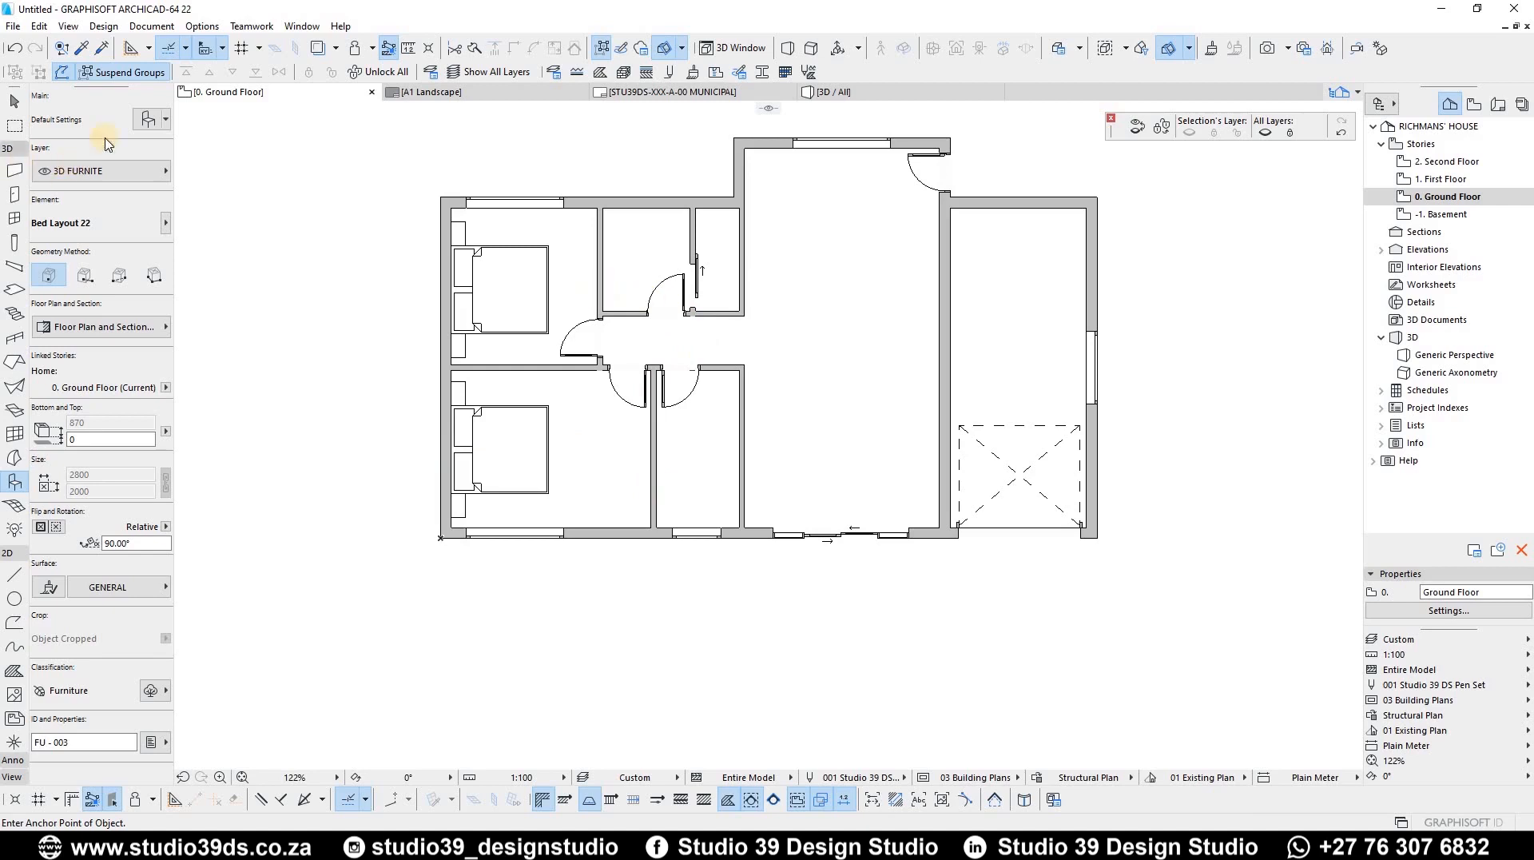
left_click(147, 118)
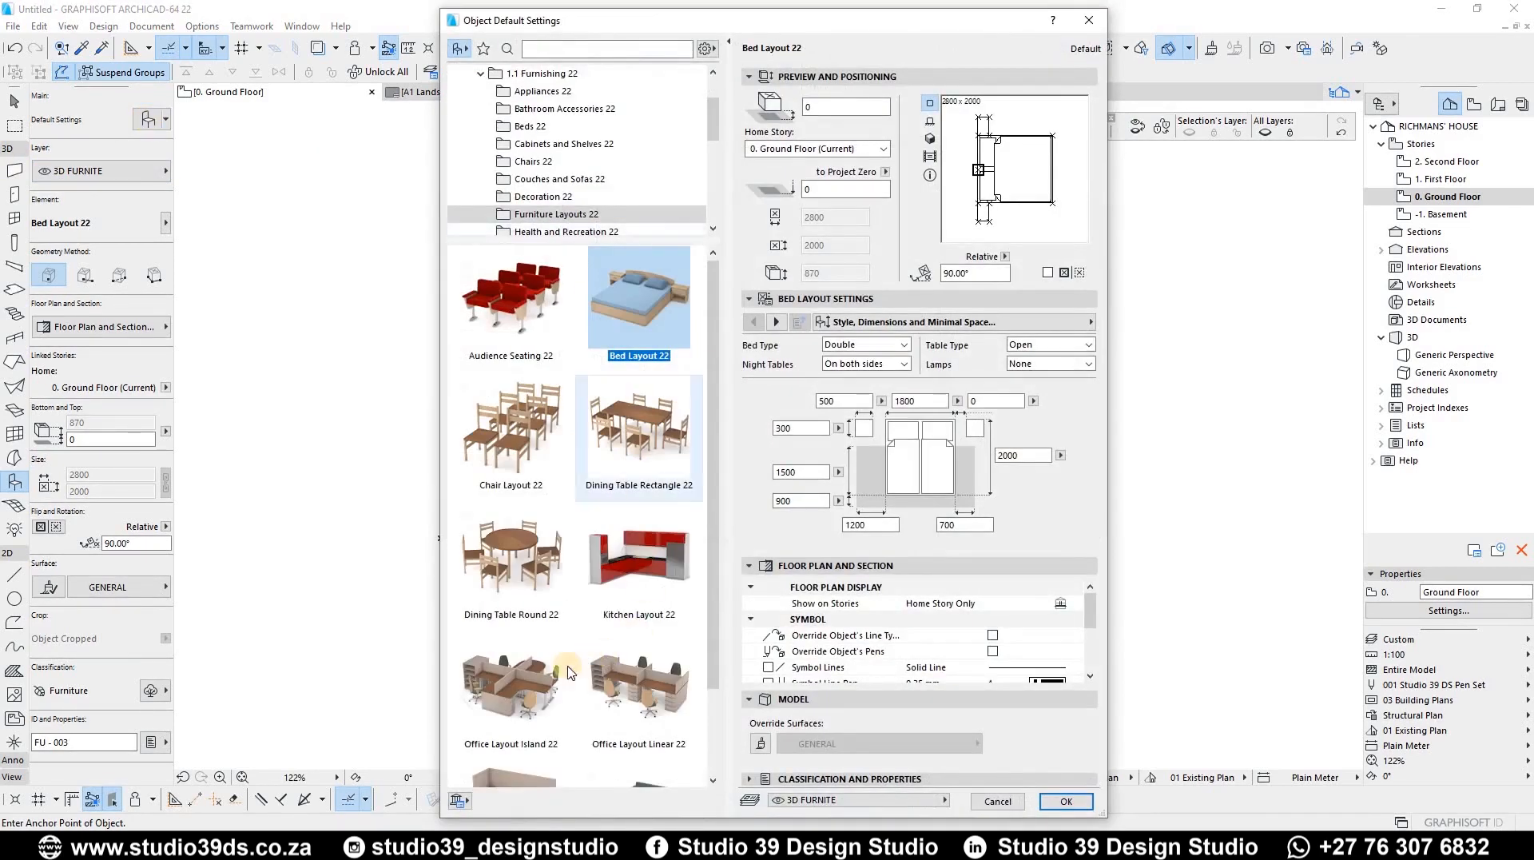
scroll(548, 593, "down", 2)
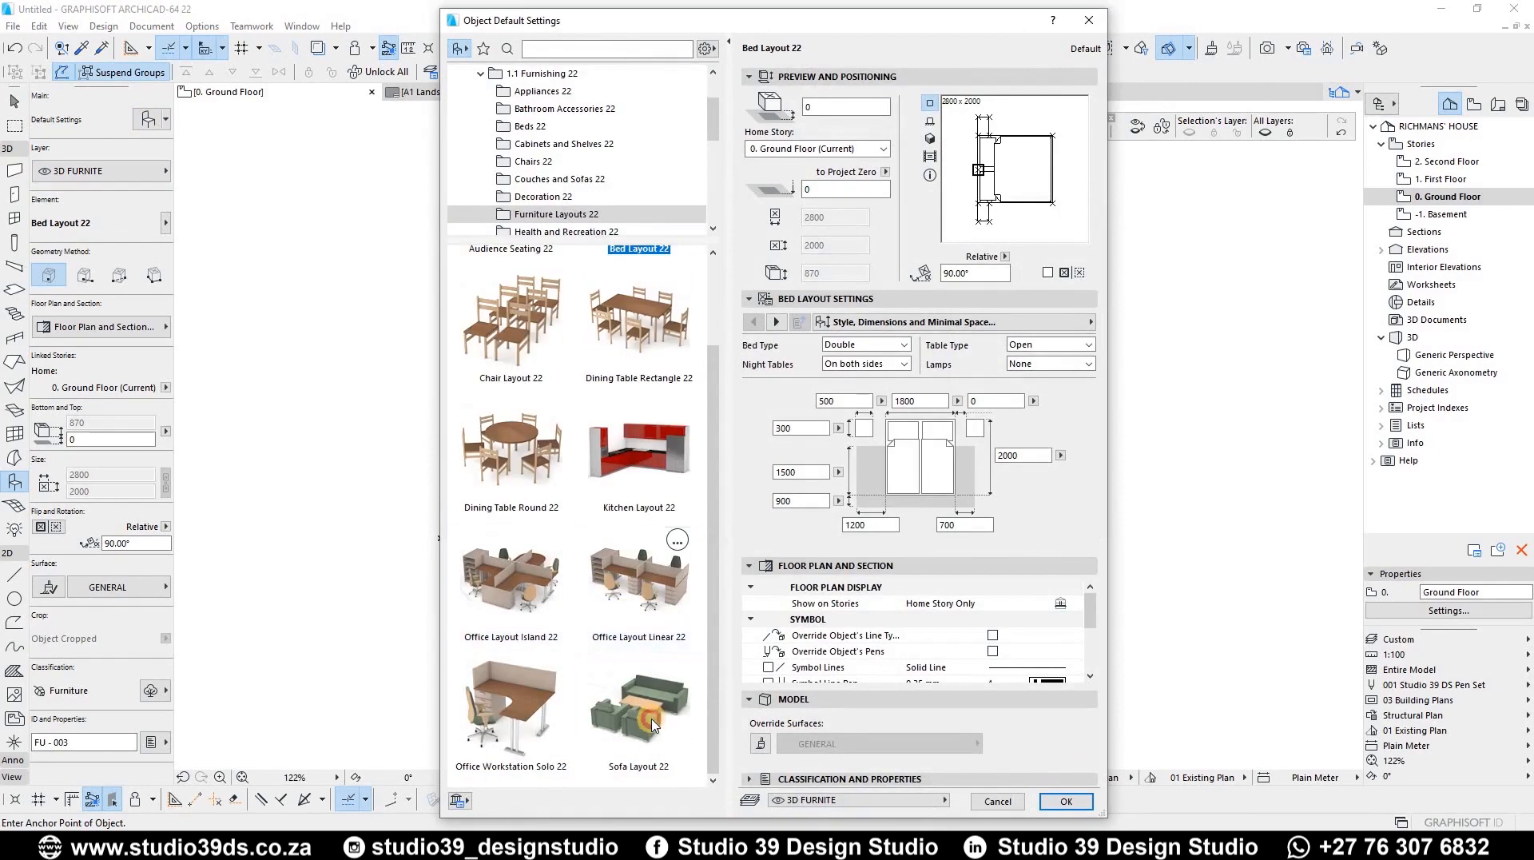
left_click(654, 723)
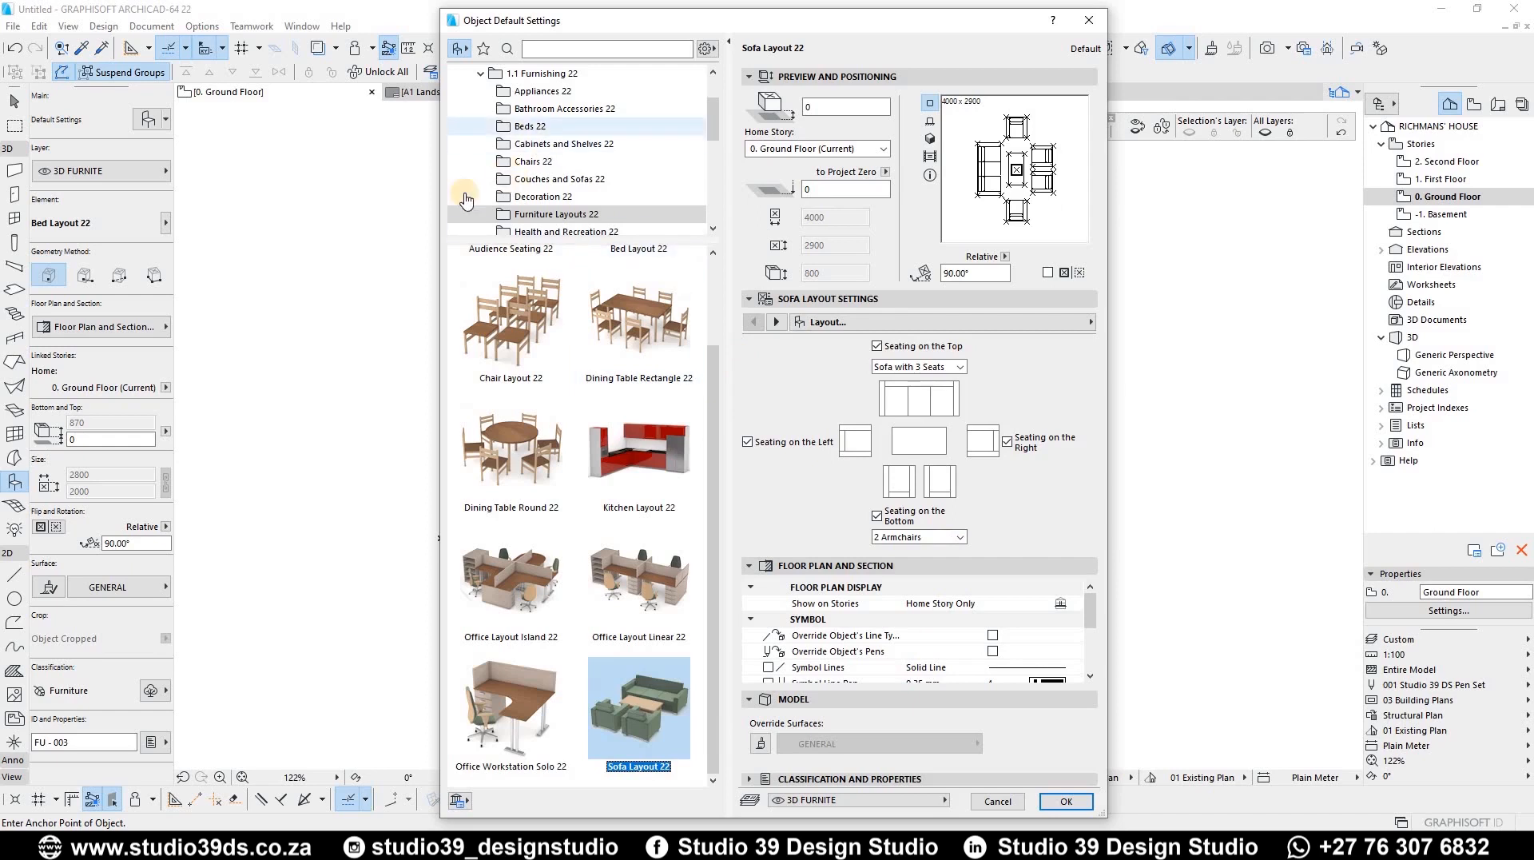
left_click(996, 799)
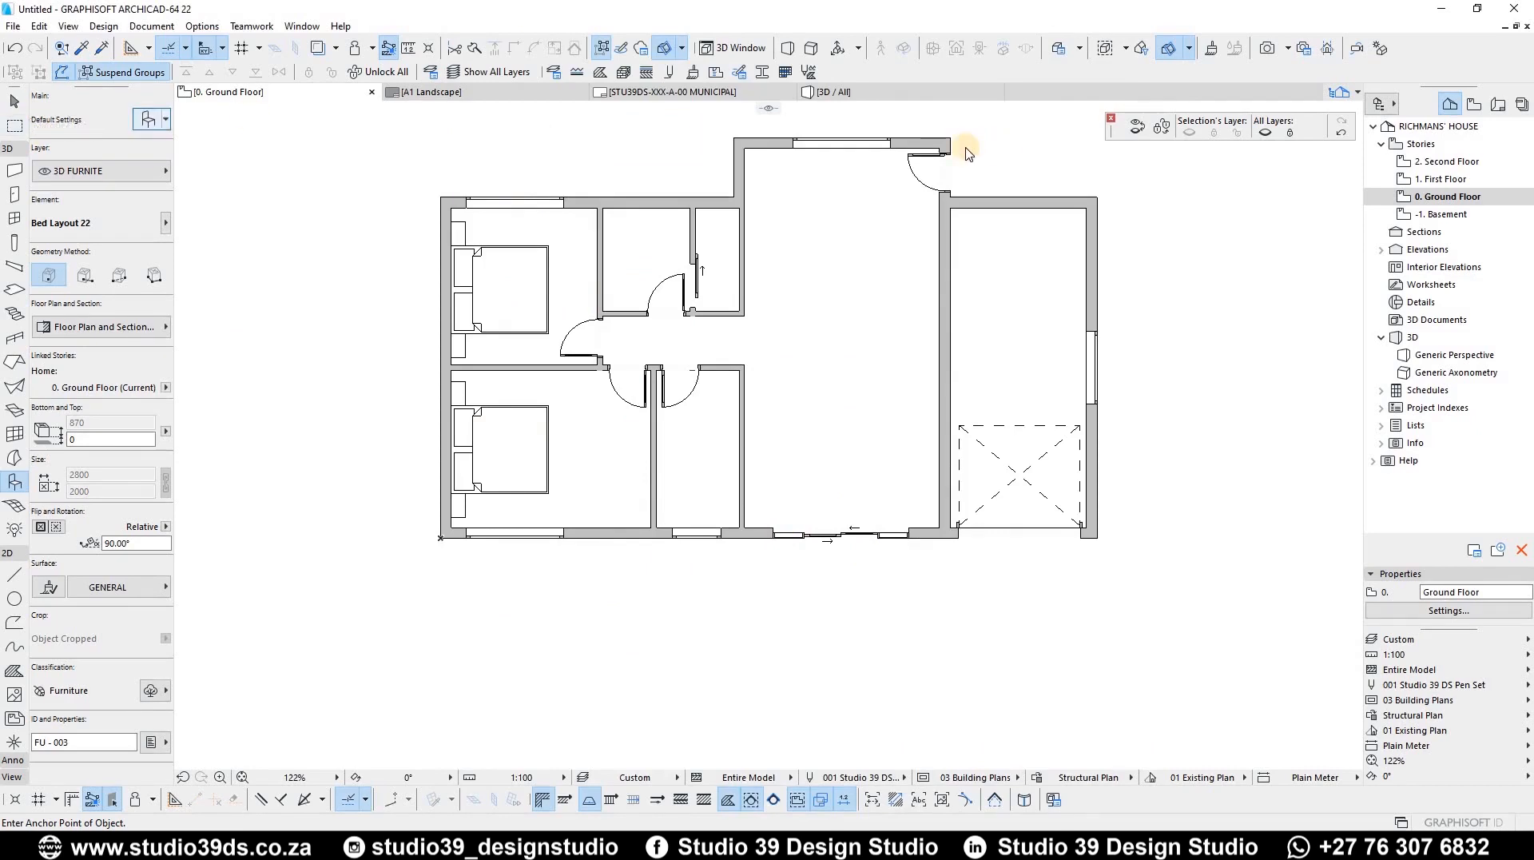
Browse the furnishing library folders and examine the seating models in Chairs 22
key("ctrl+t")
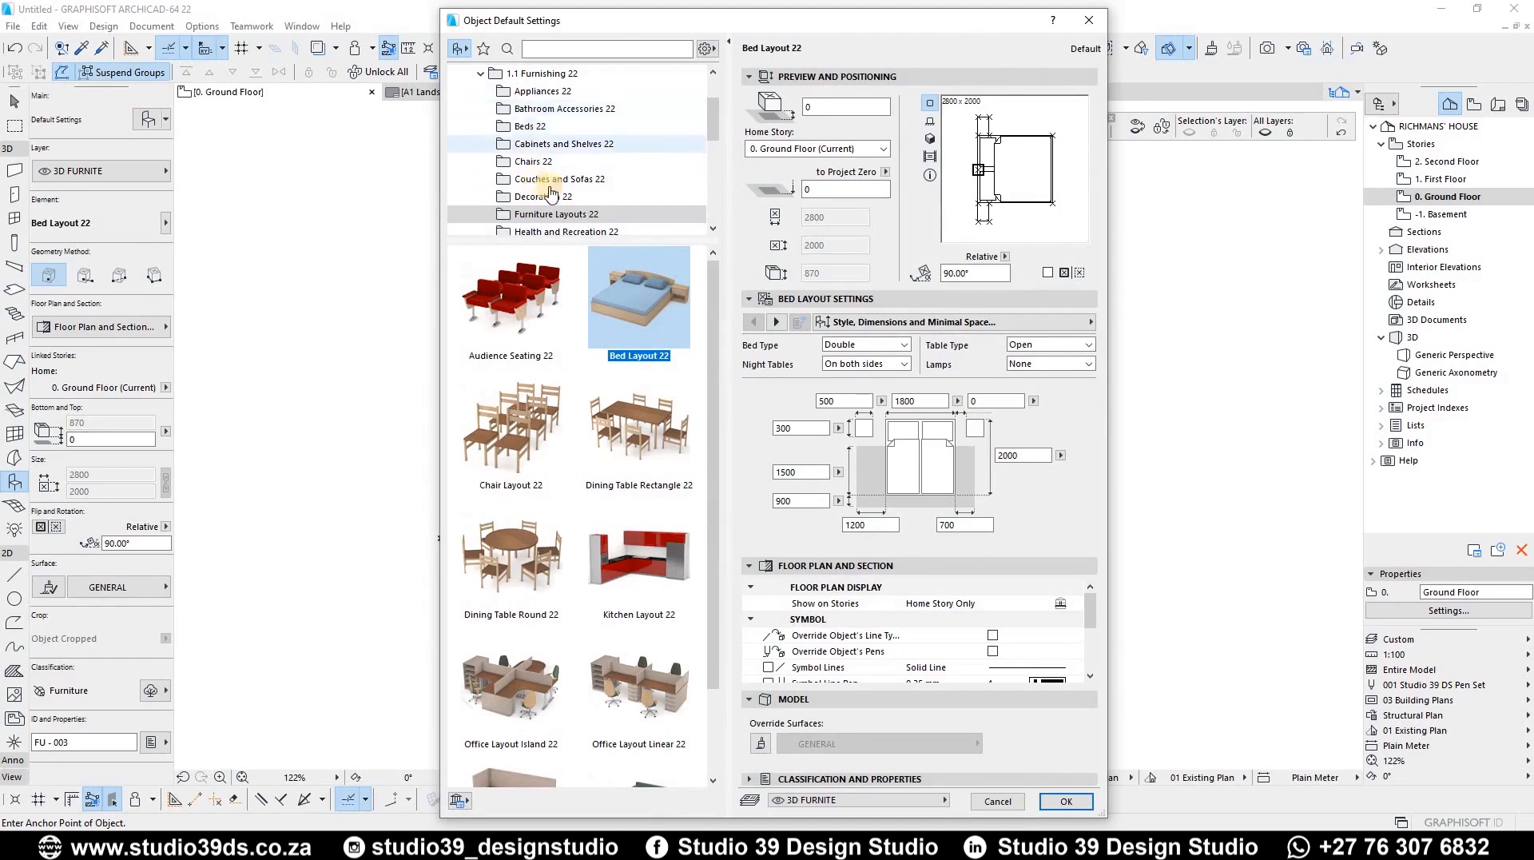
scroll(539, 188, "down", 3)
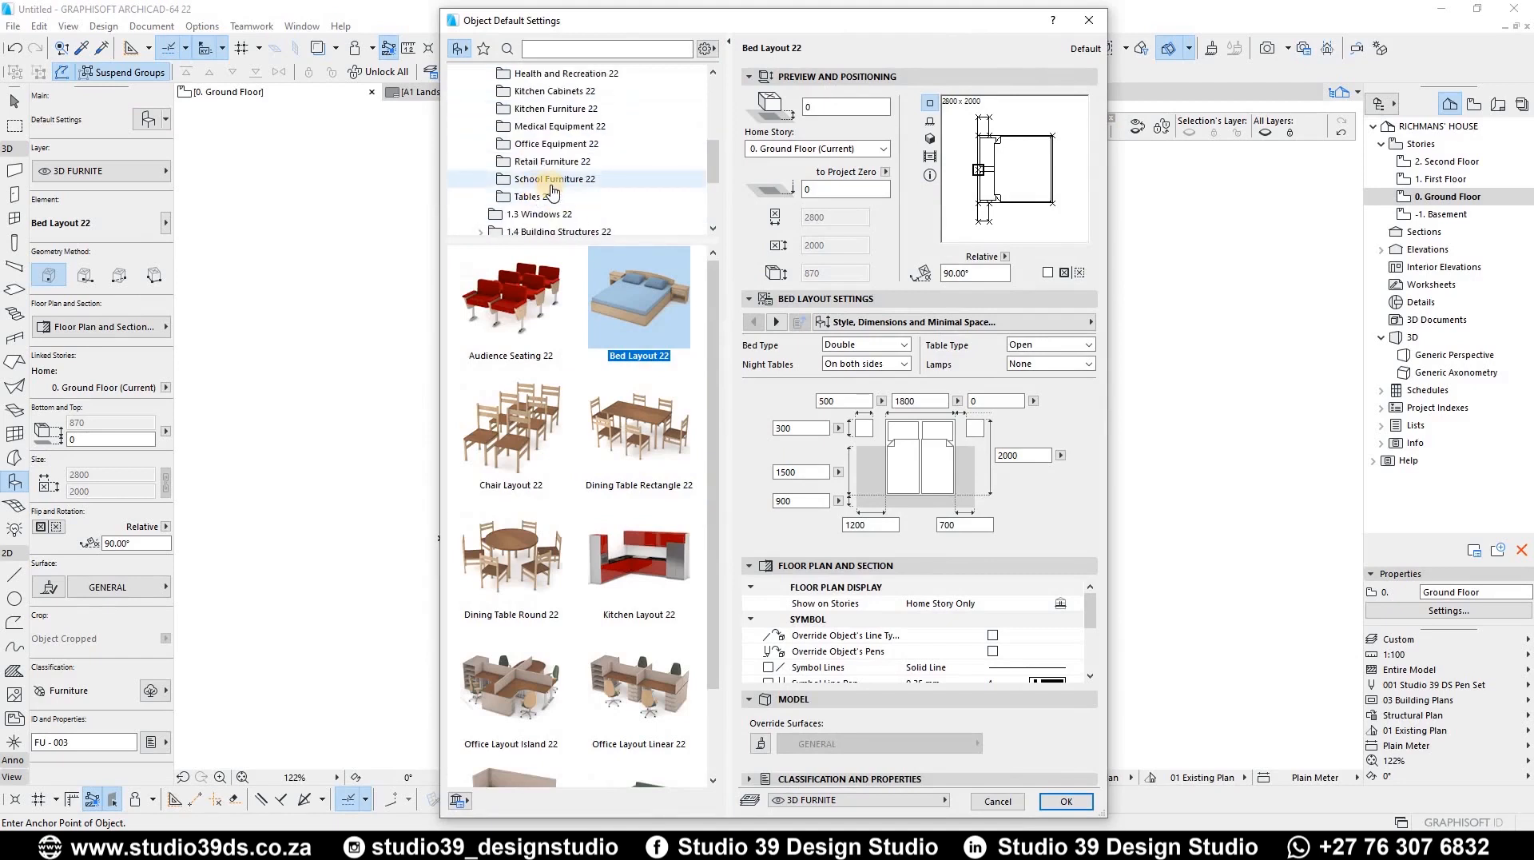
scroll(552, 188, "up", 3)
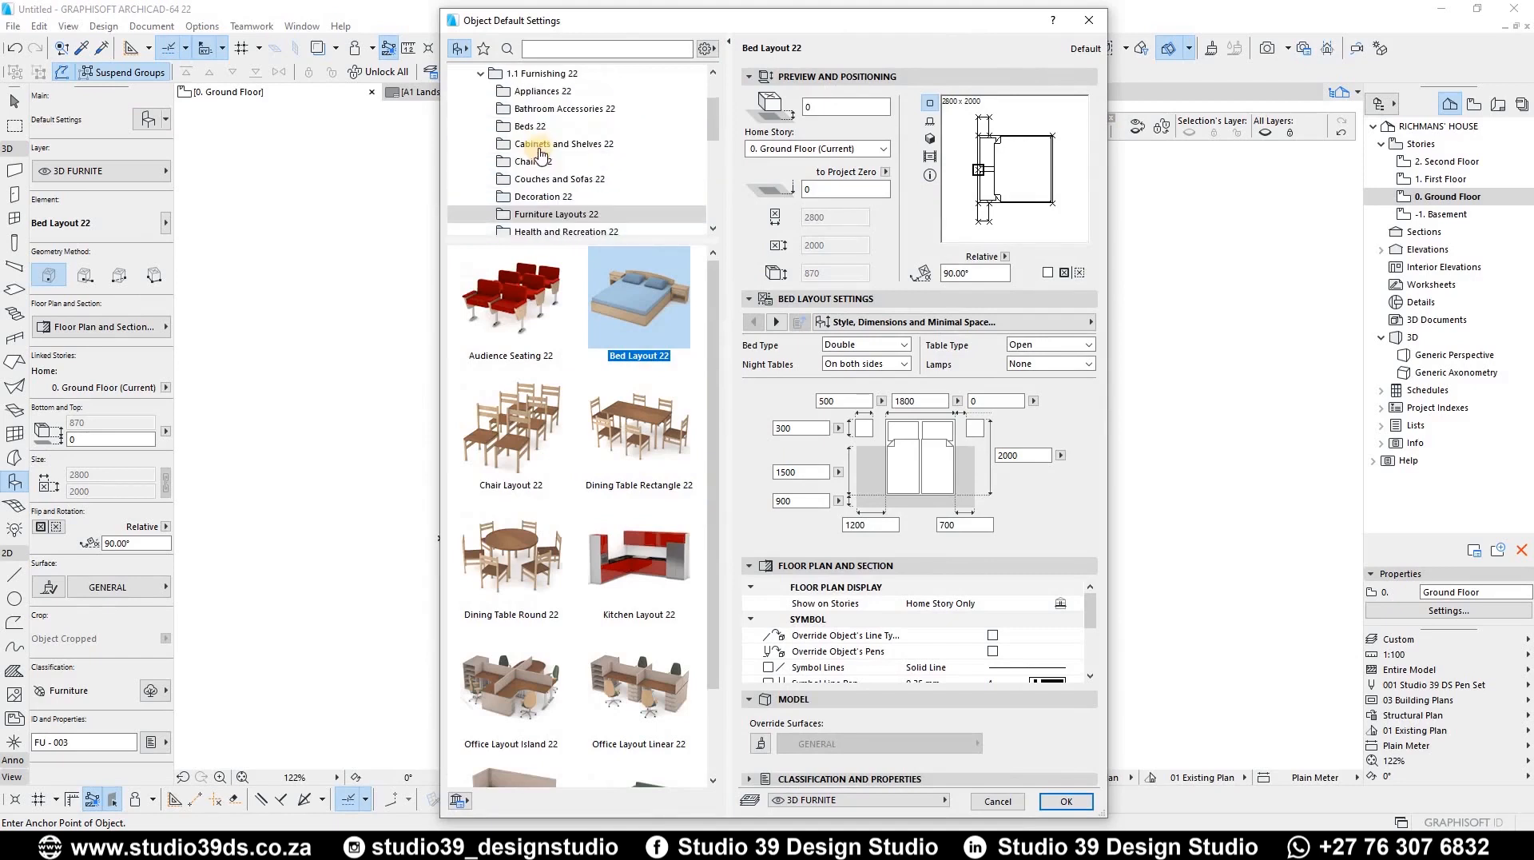
left_click(562, 162)
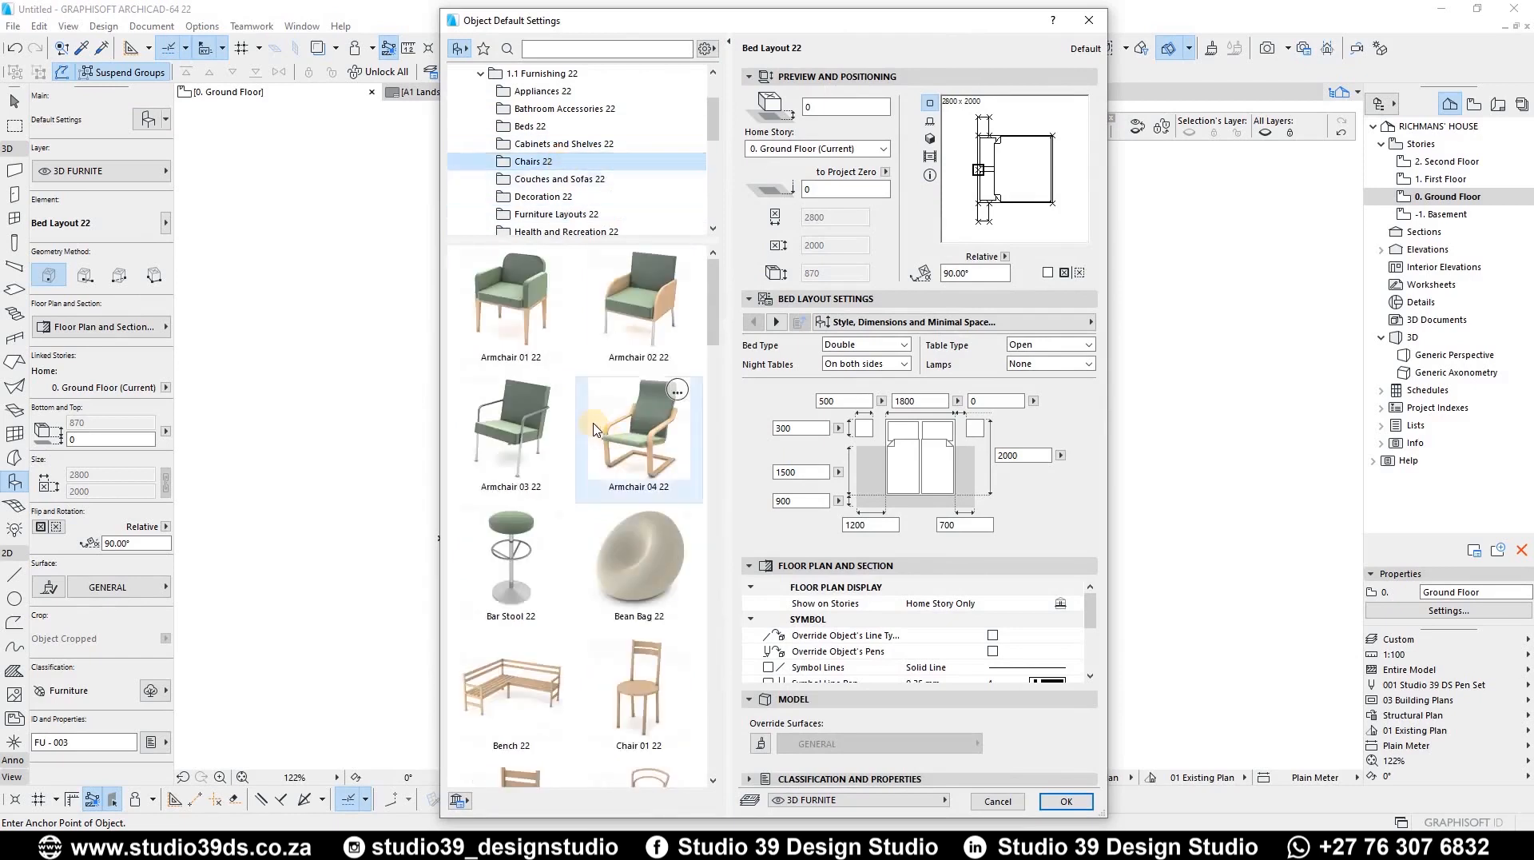
scroll(580, 420, "down", 5)
scroll(579, 420, "down", 12)
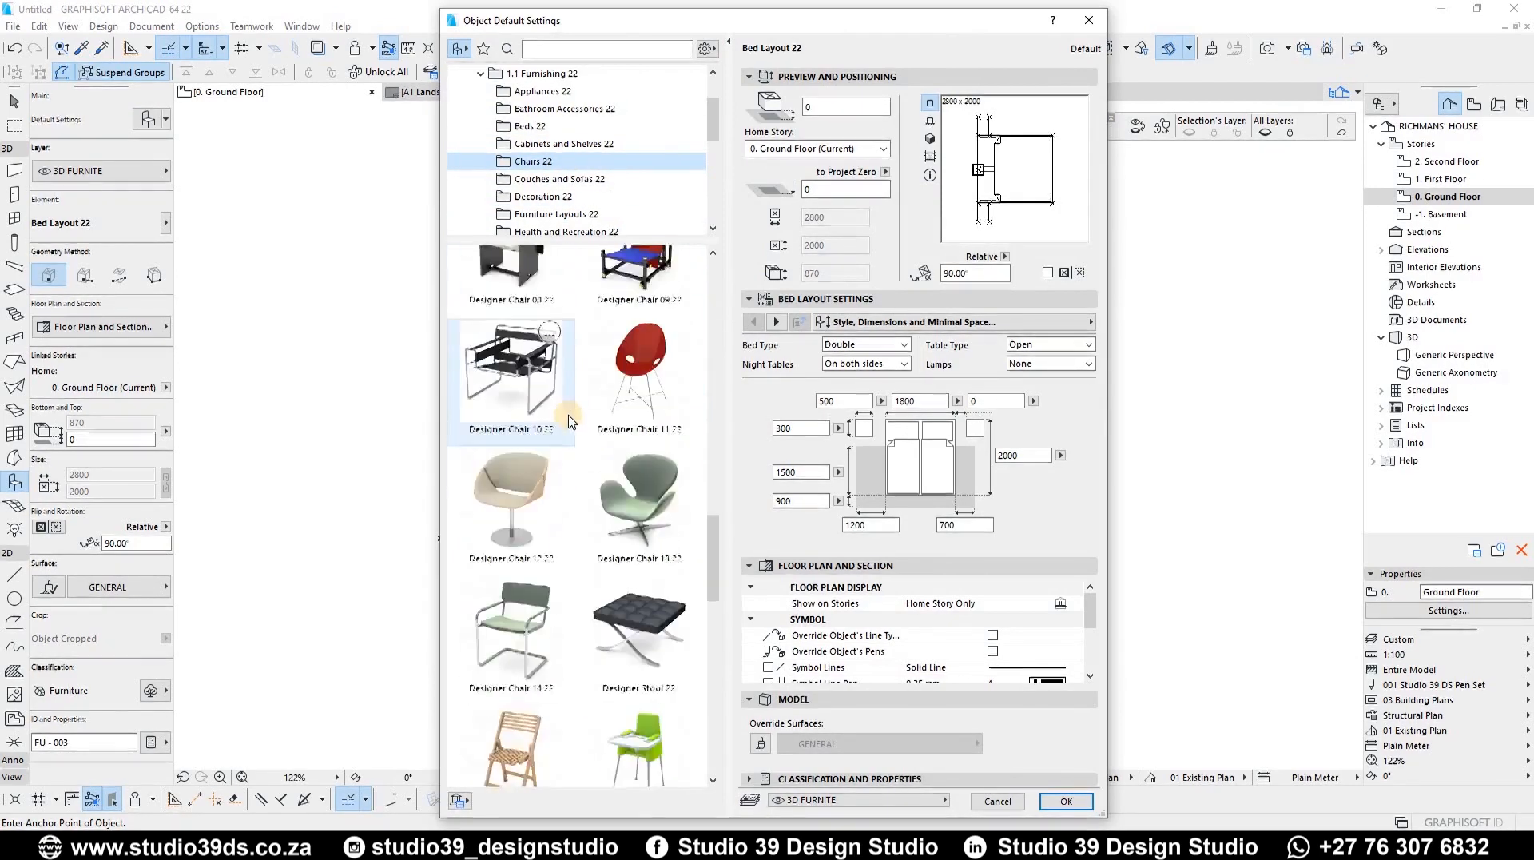
scroll(570, 420, "down", 2)
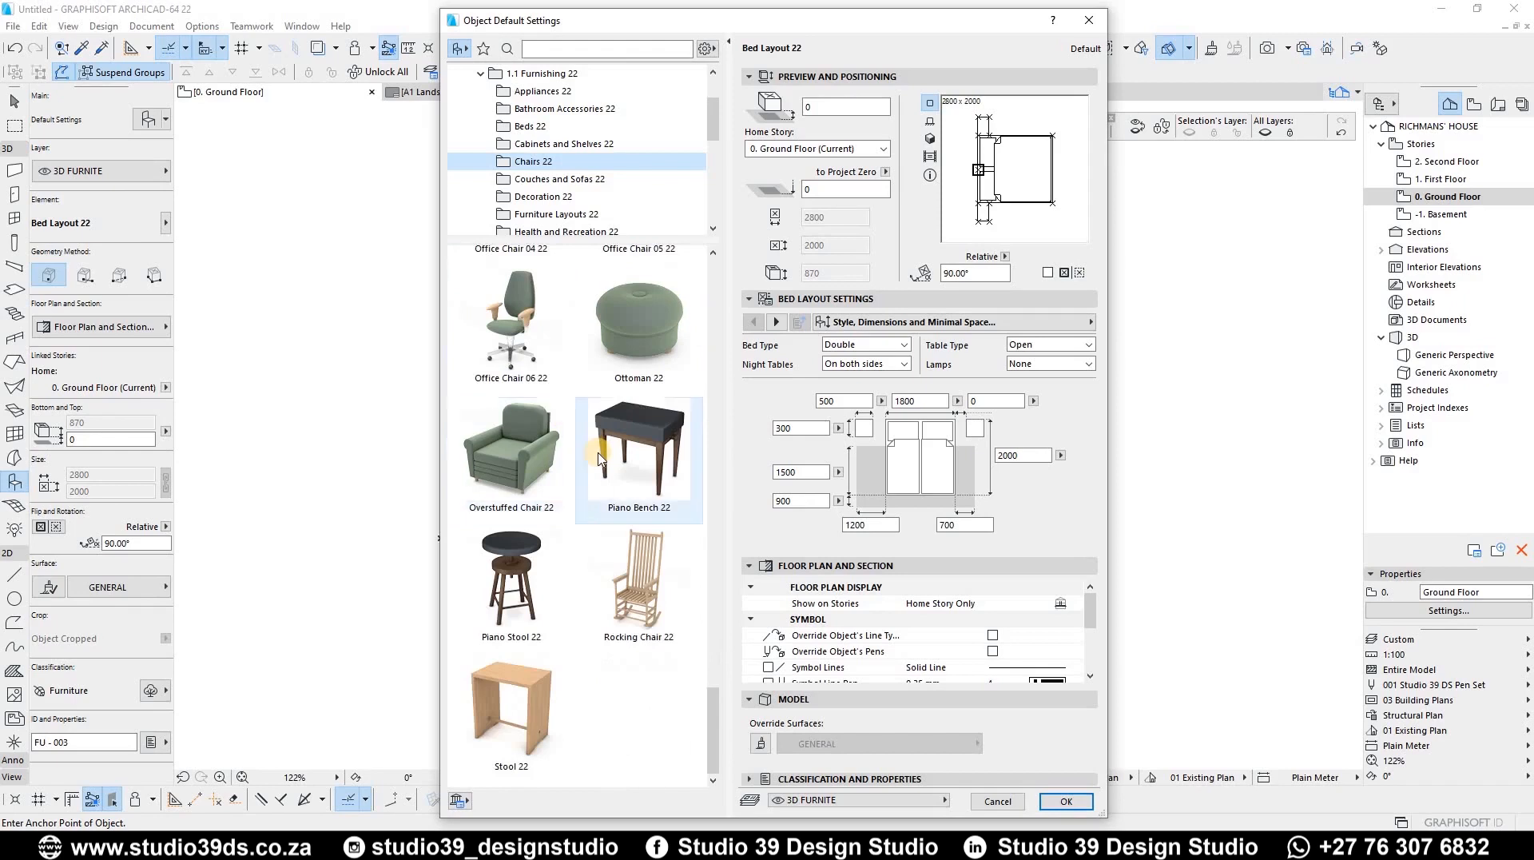
scroll(583, 431, "up", 4)
scroll(591, 440, "up", 6)
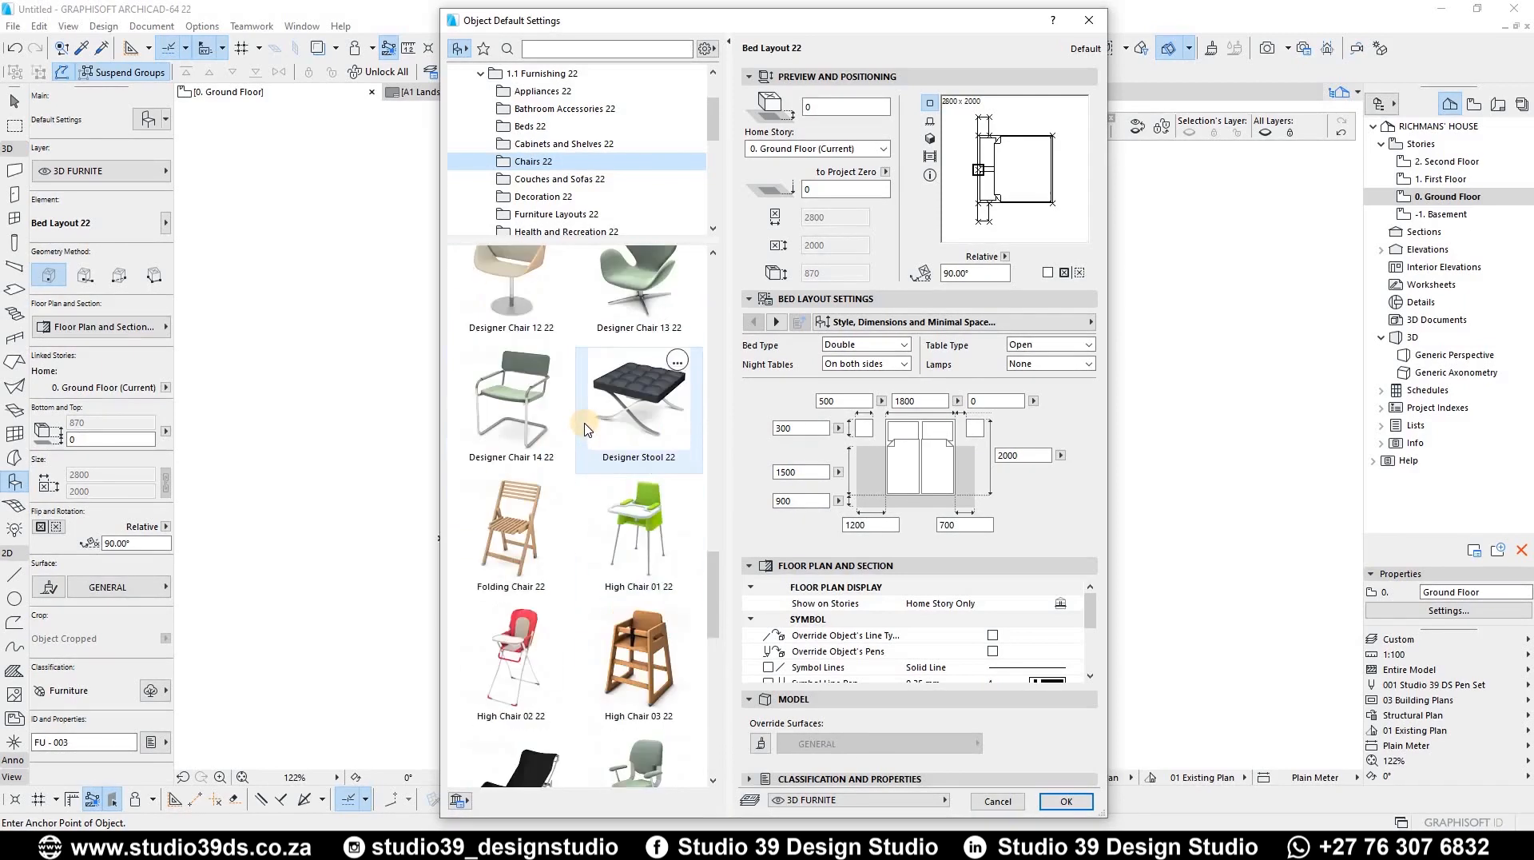
scroll(586, 429, "up", 7)
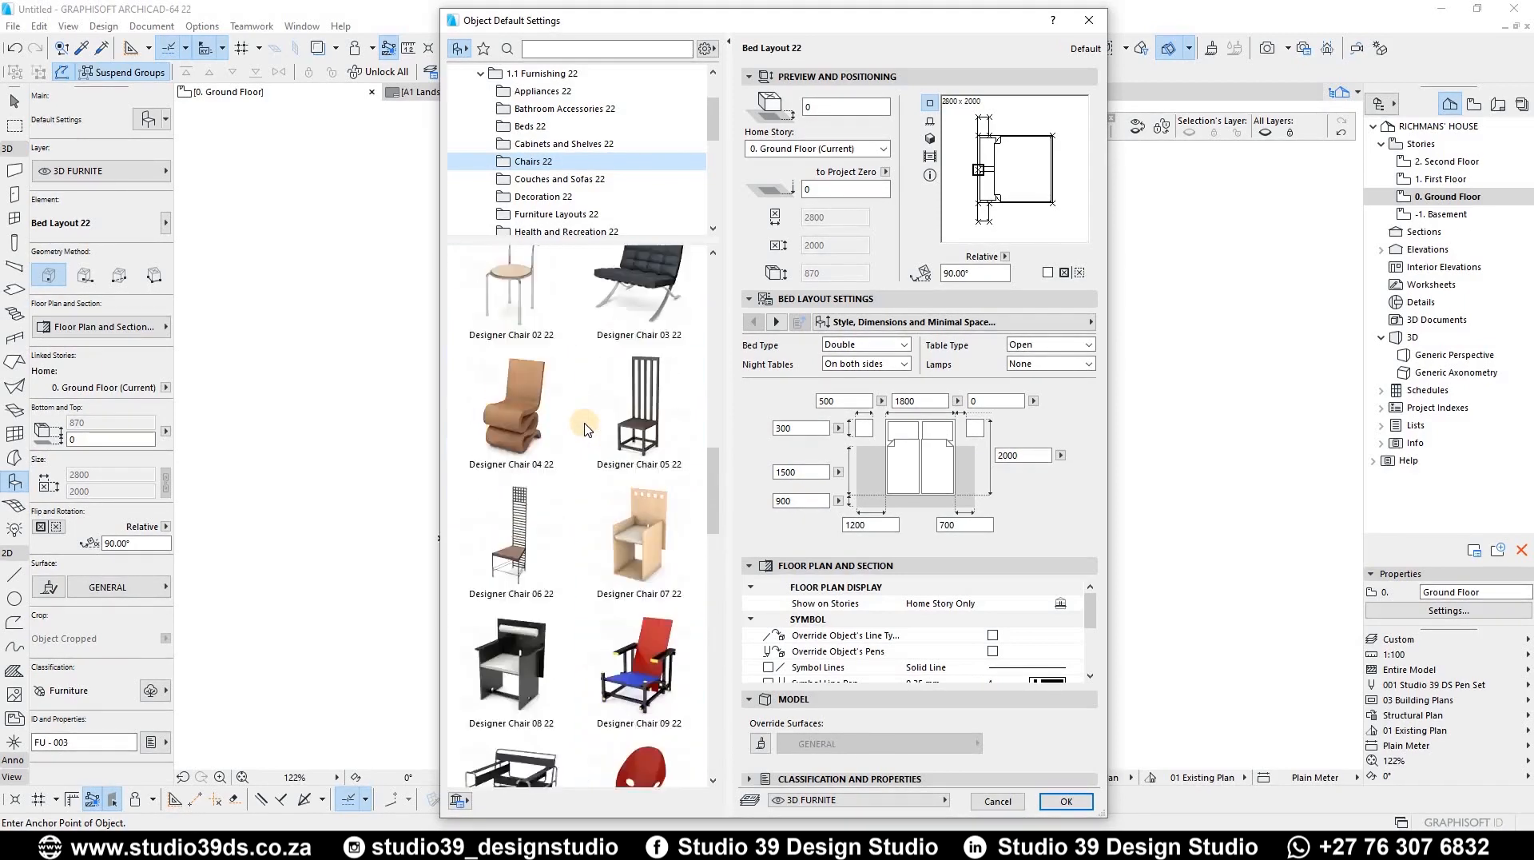
scroll(587, 428, "up", 6)
Choose Sofa Set 01 22 from the Couches and Sofas 22 library folder and set its unit type to Corner-L
left_click(563, 179)
scroll(640, 623, "down", 3)
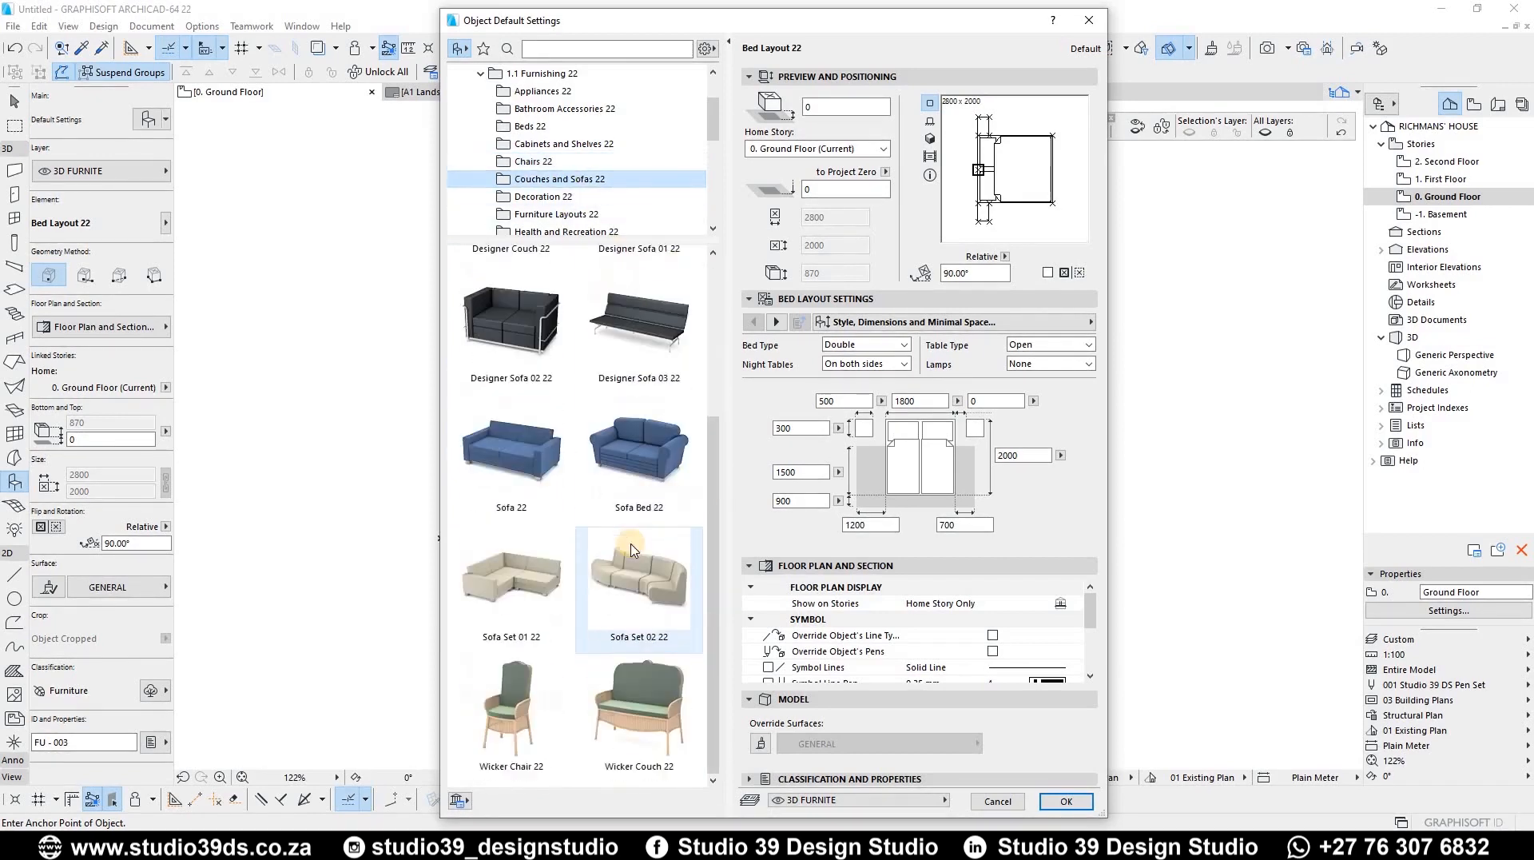
left_click(500, 576)
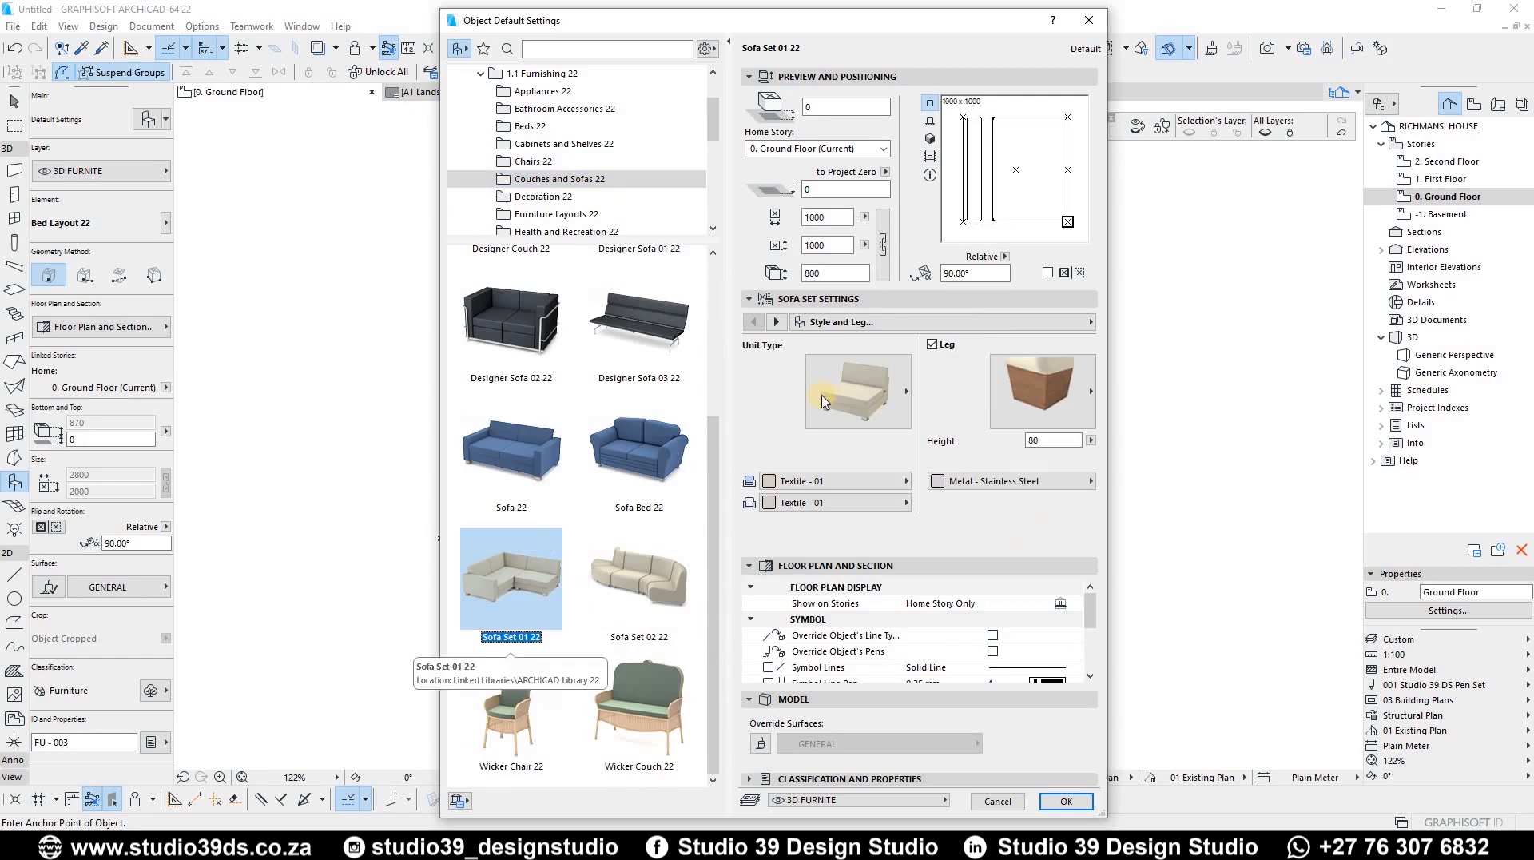
left_click(501, 637)
left_click(887, 386)
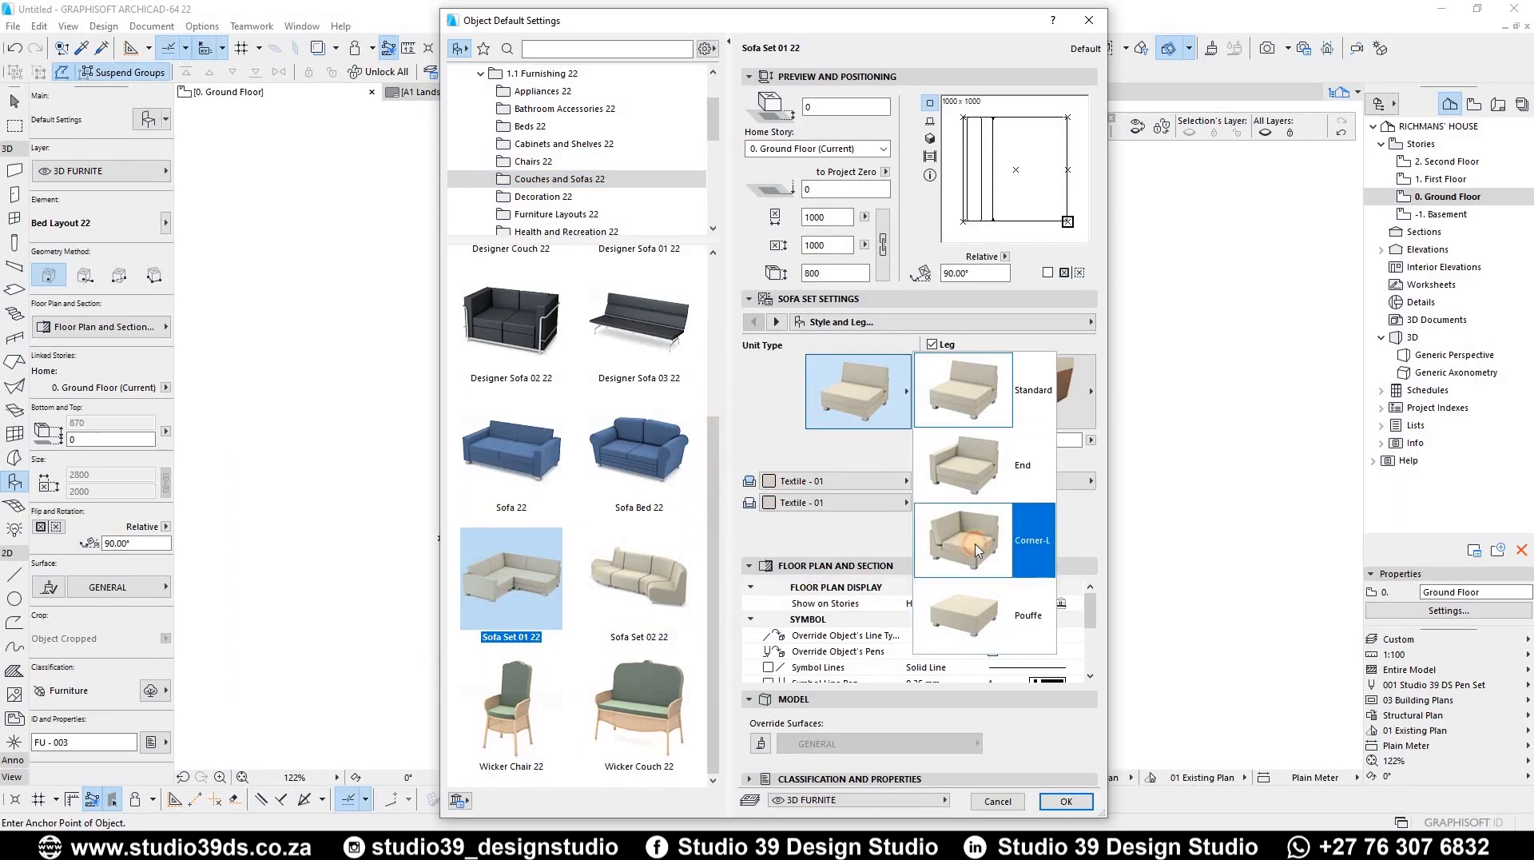
left_click(1012, 552)
Anchor the Corner-L sofa unit at its outer back corner, keep it at 90°, and place it at the living room wall corner beside the passage
left_click(964, 118)
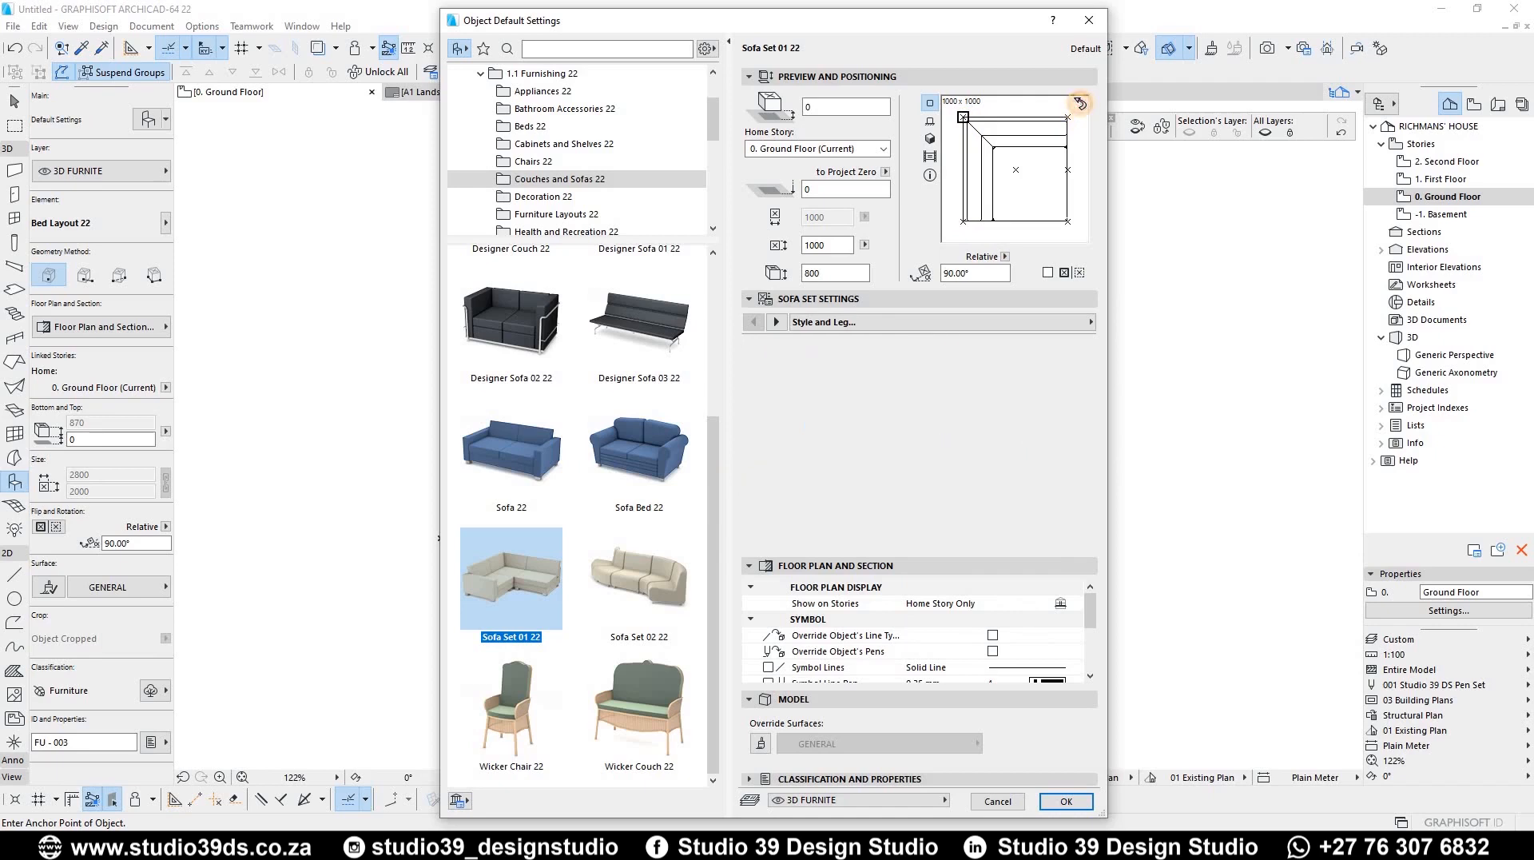
left_click(1080, 103)
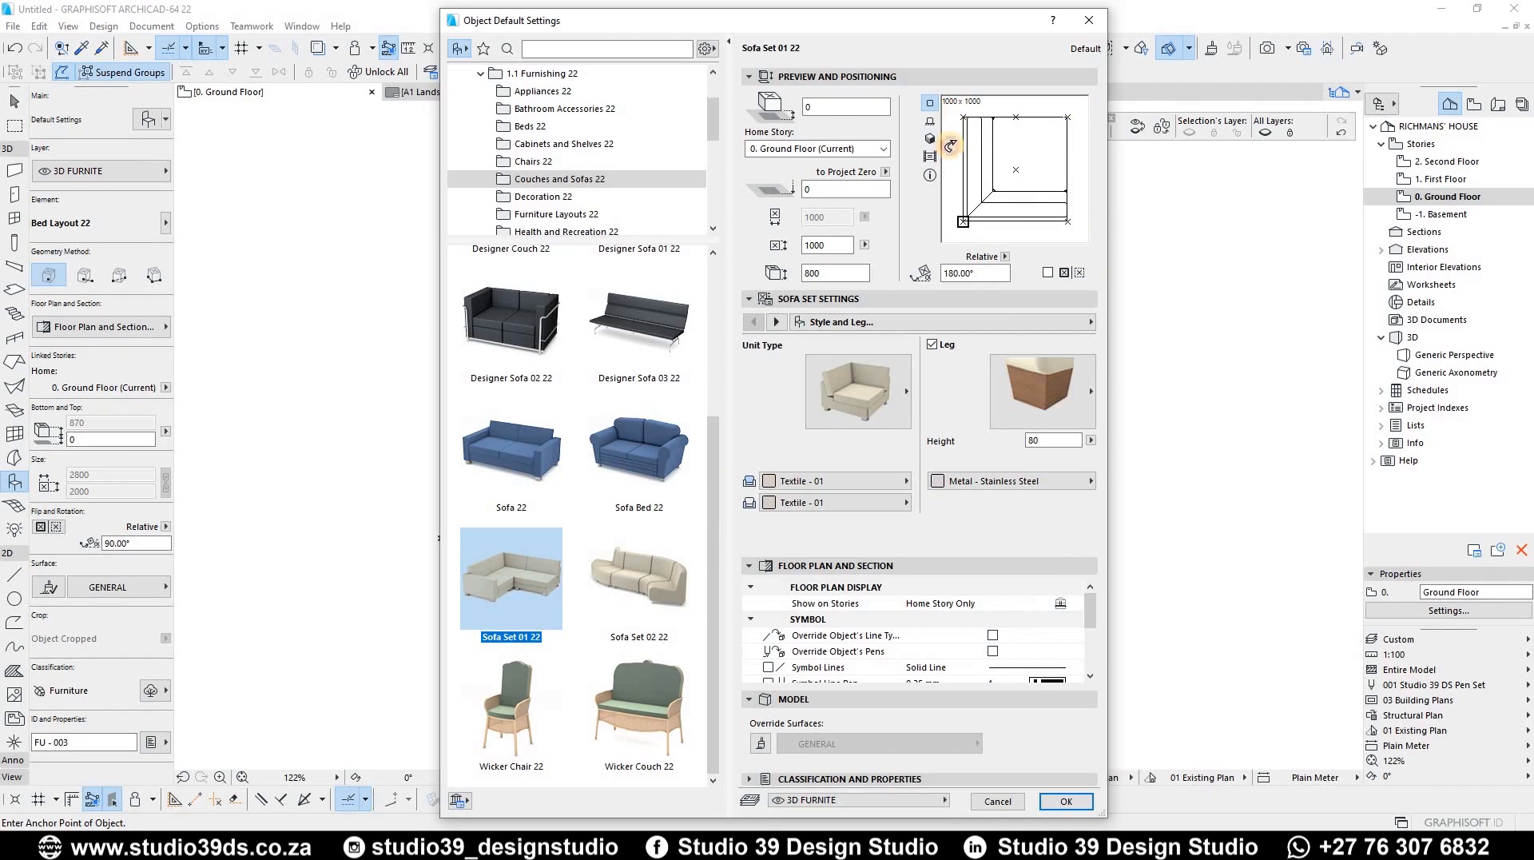
left_click(1066, 800)
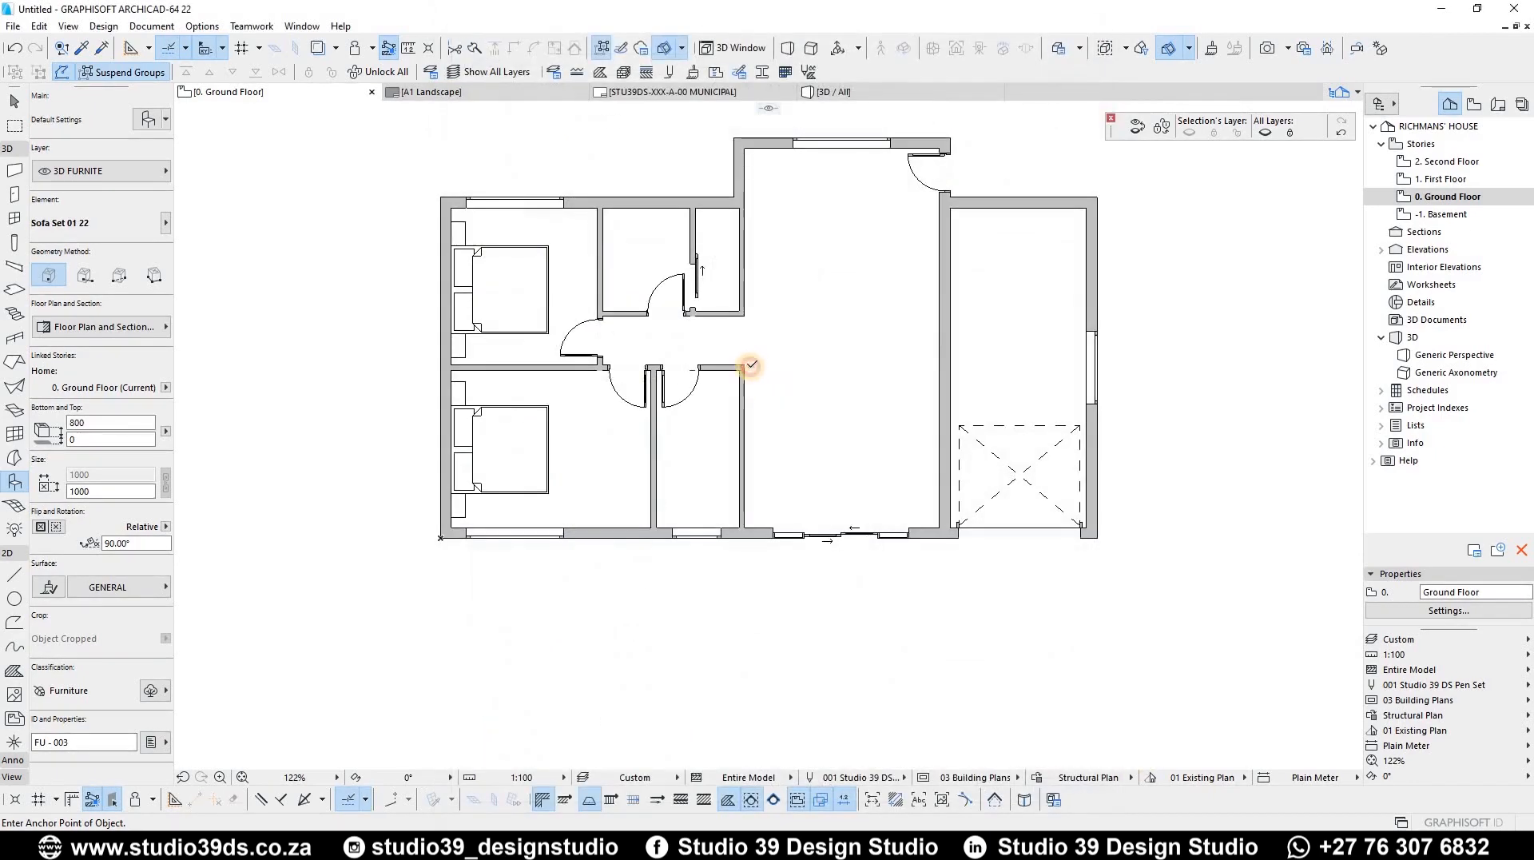
left_click(751, 366)
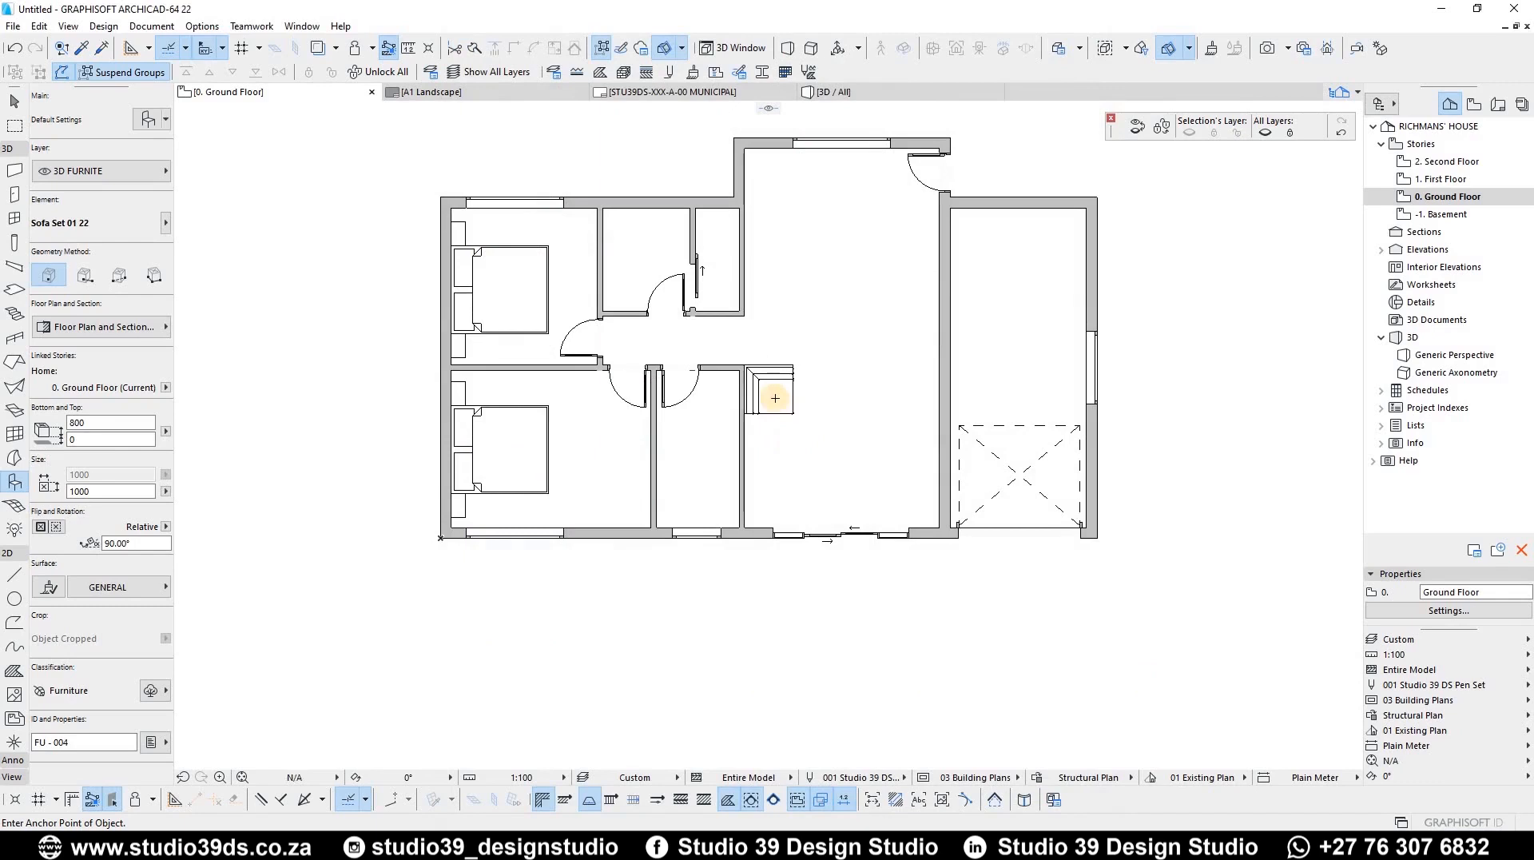
Copy the corner sofa unit 1000 mm to the right and change the copy's unit type to Standard
key("ctrl+shift+d")
left_click(744, 365)
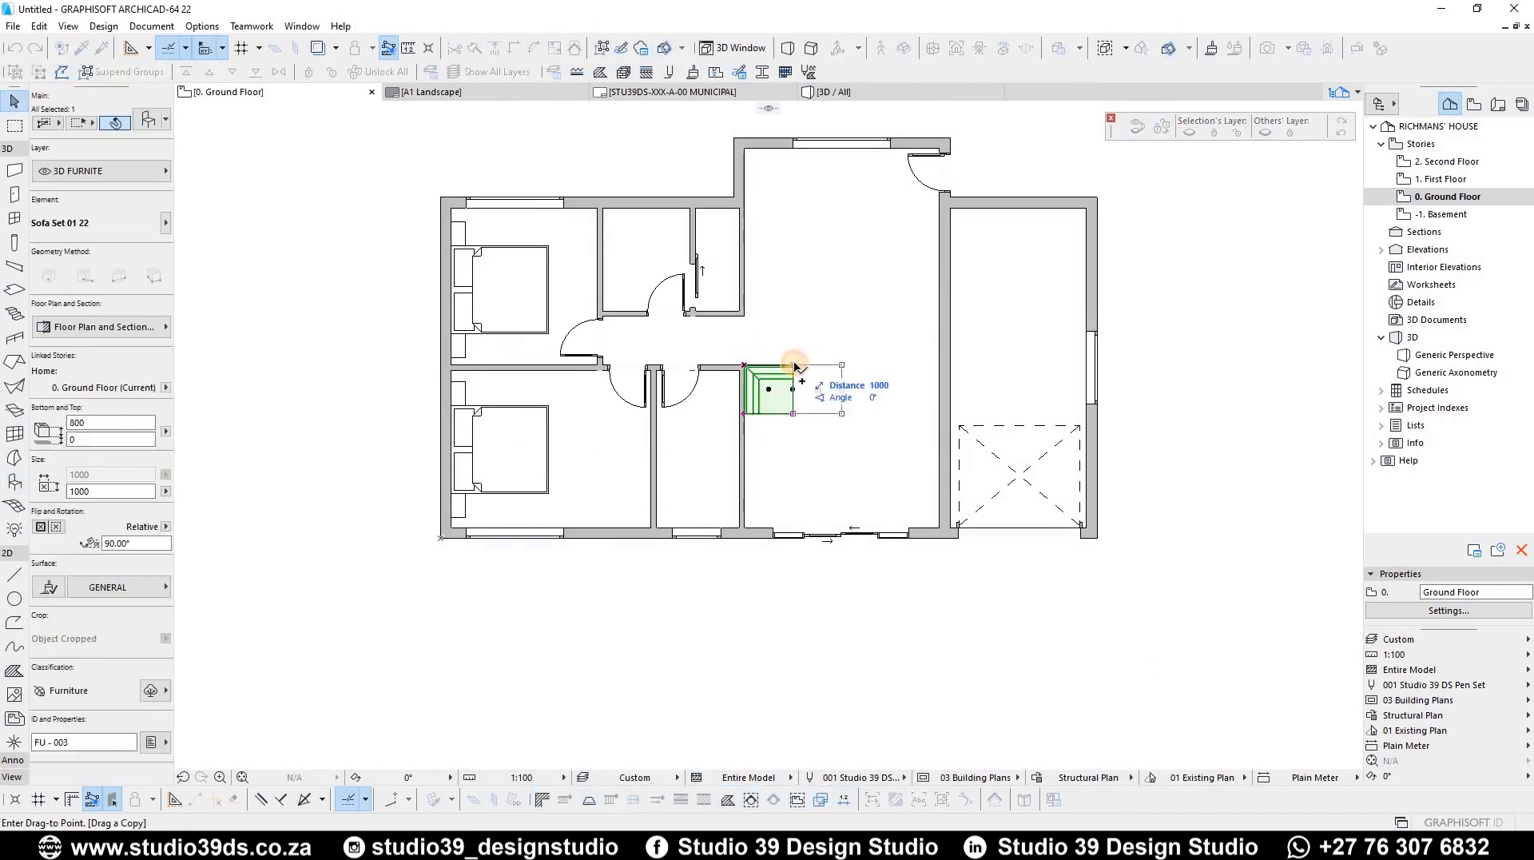
left_click(793, 365)
double_click(822, 377)
left_click(839, 387)
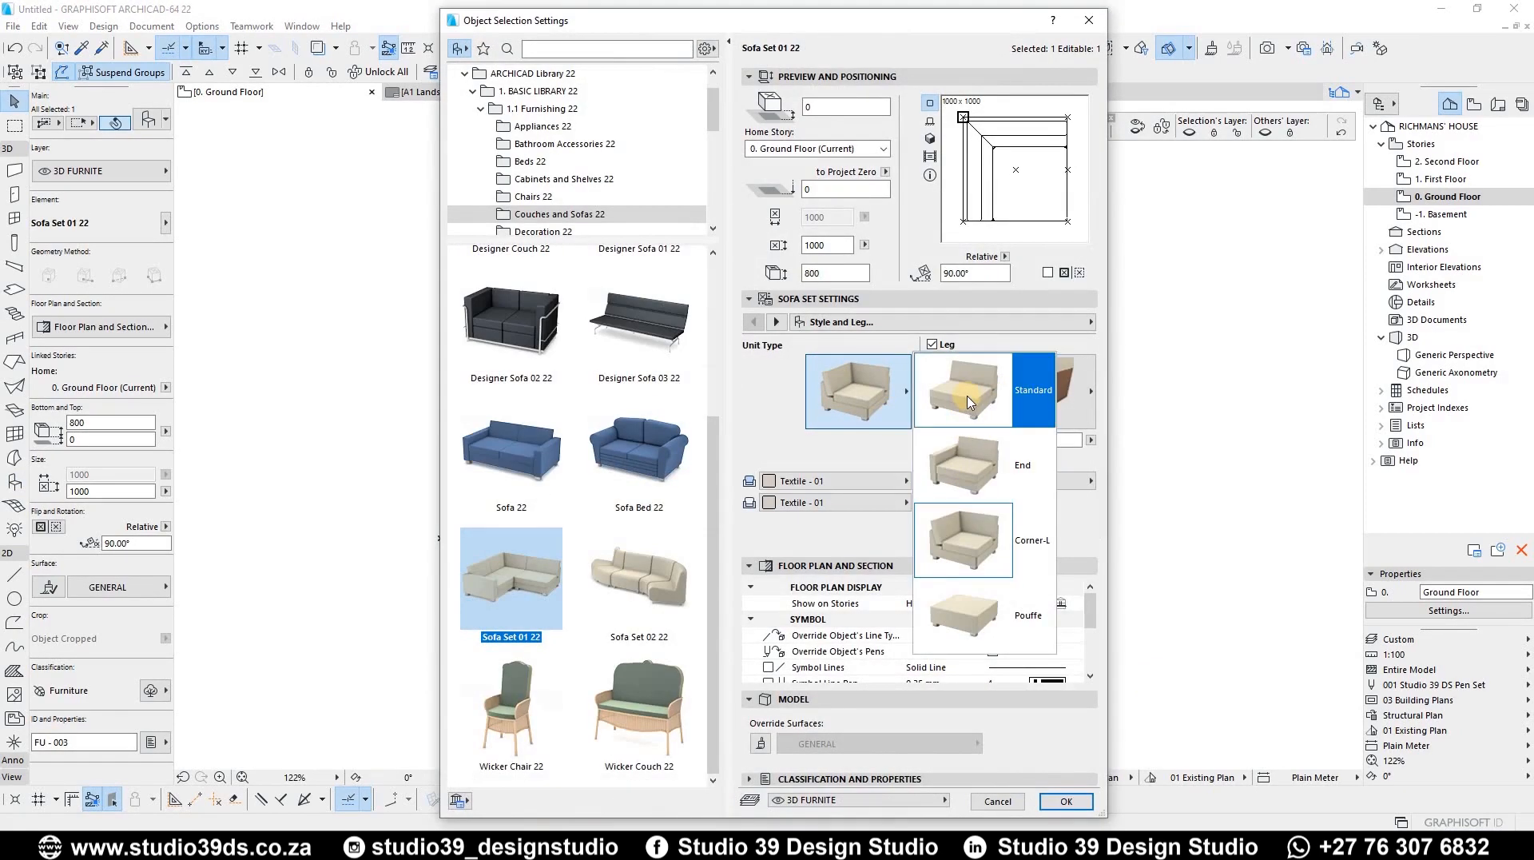
left_click(969, 402)
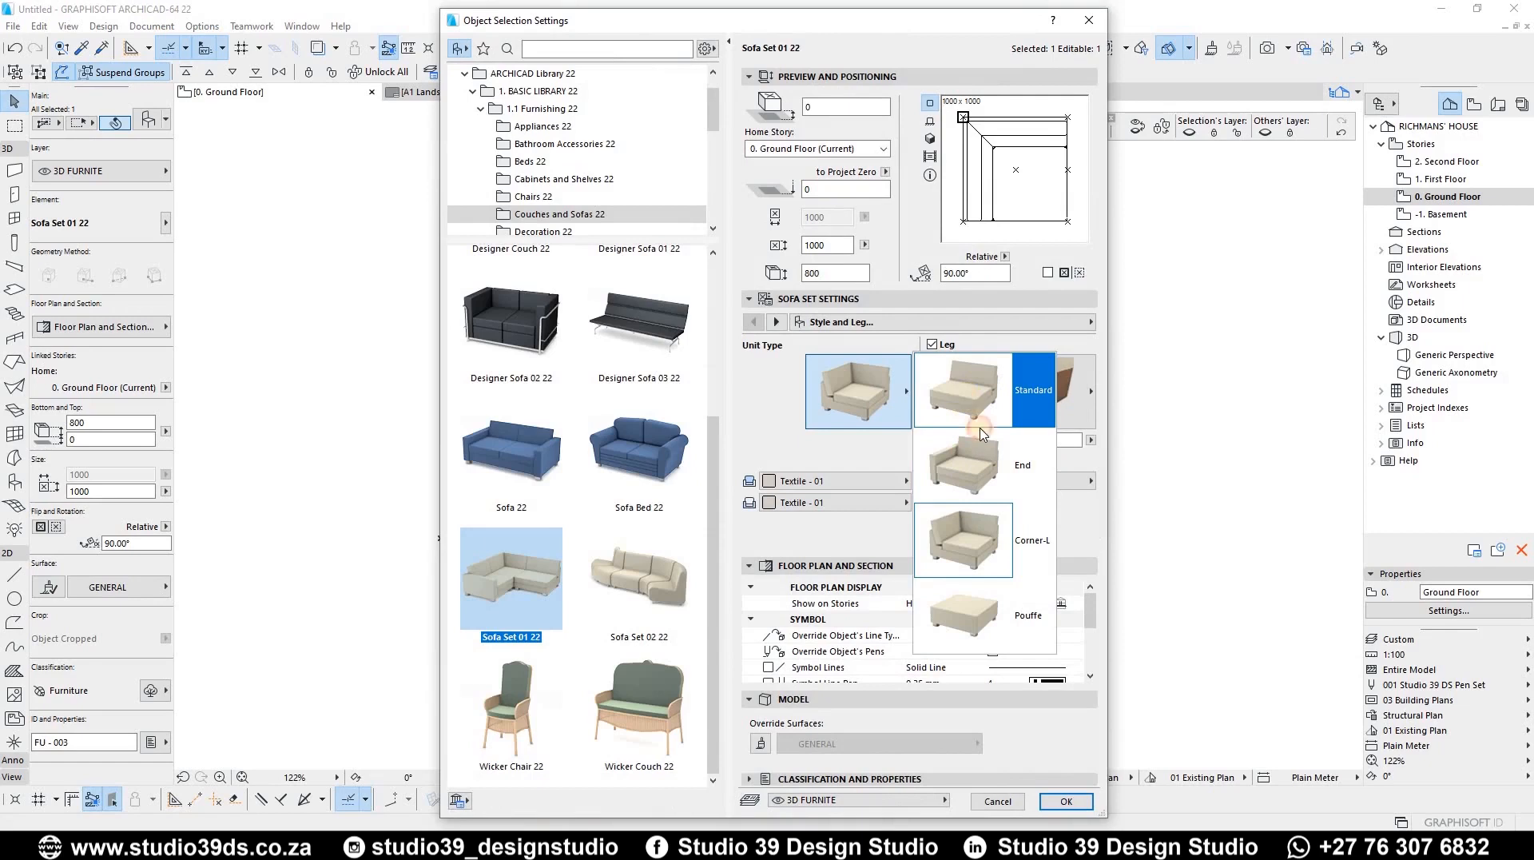
left_click(1077, 799)
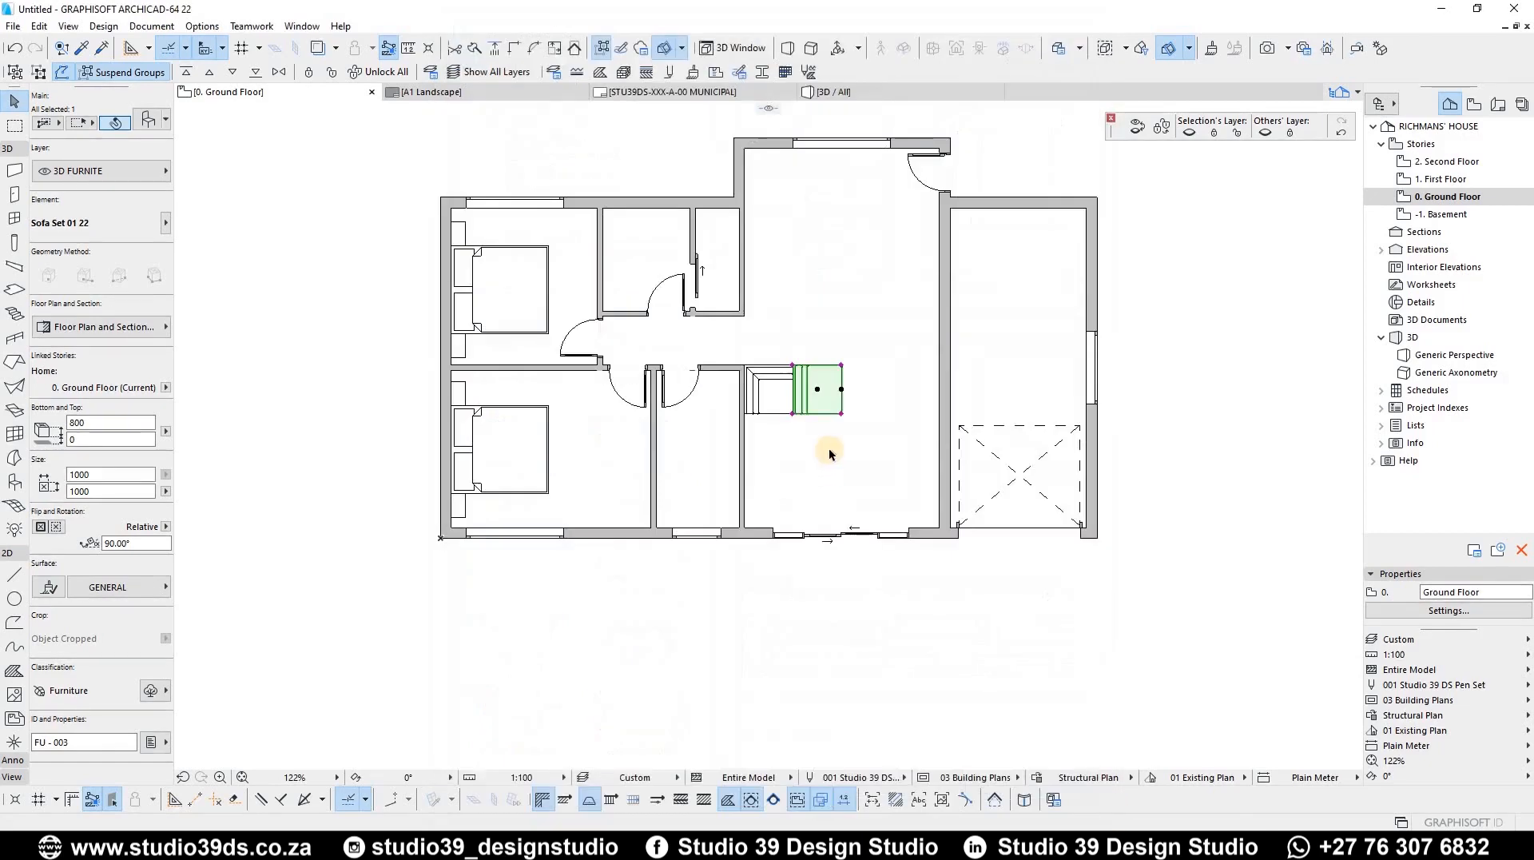
Rotate the Standard sofa unit by -90° about its centre so its back lines up with the corner unit
key("ctrl+e")
left_click(816, 389)
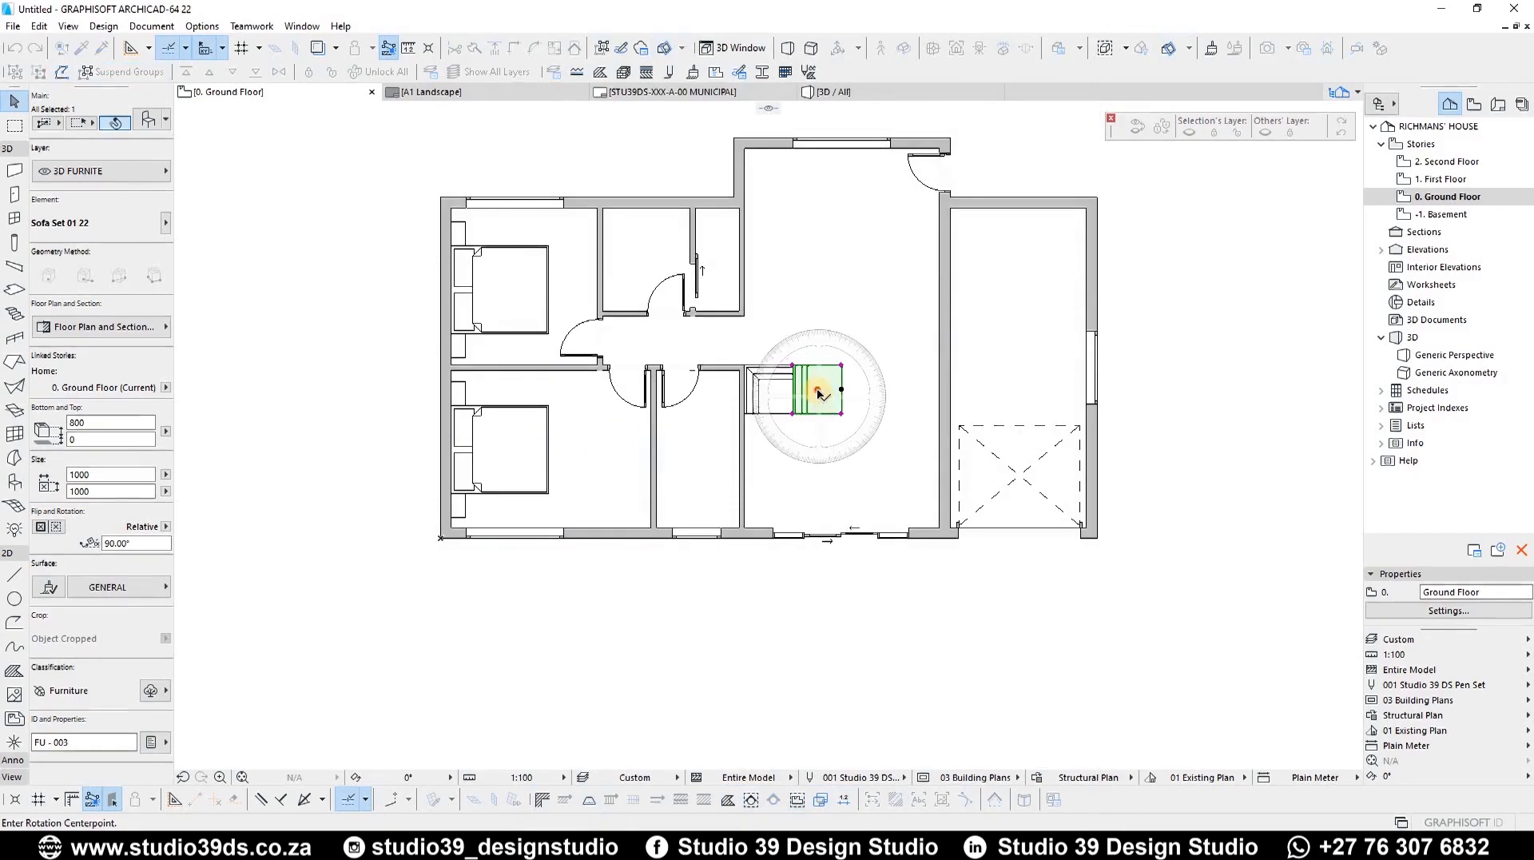
left_click(905, 389)
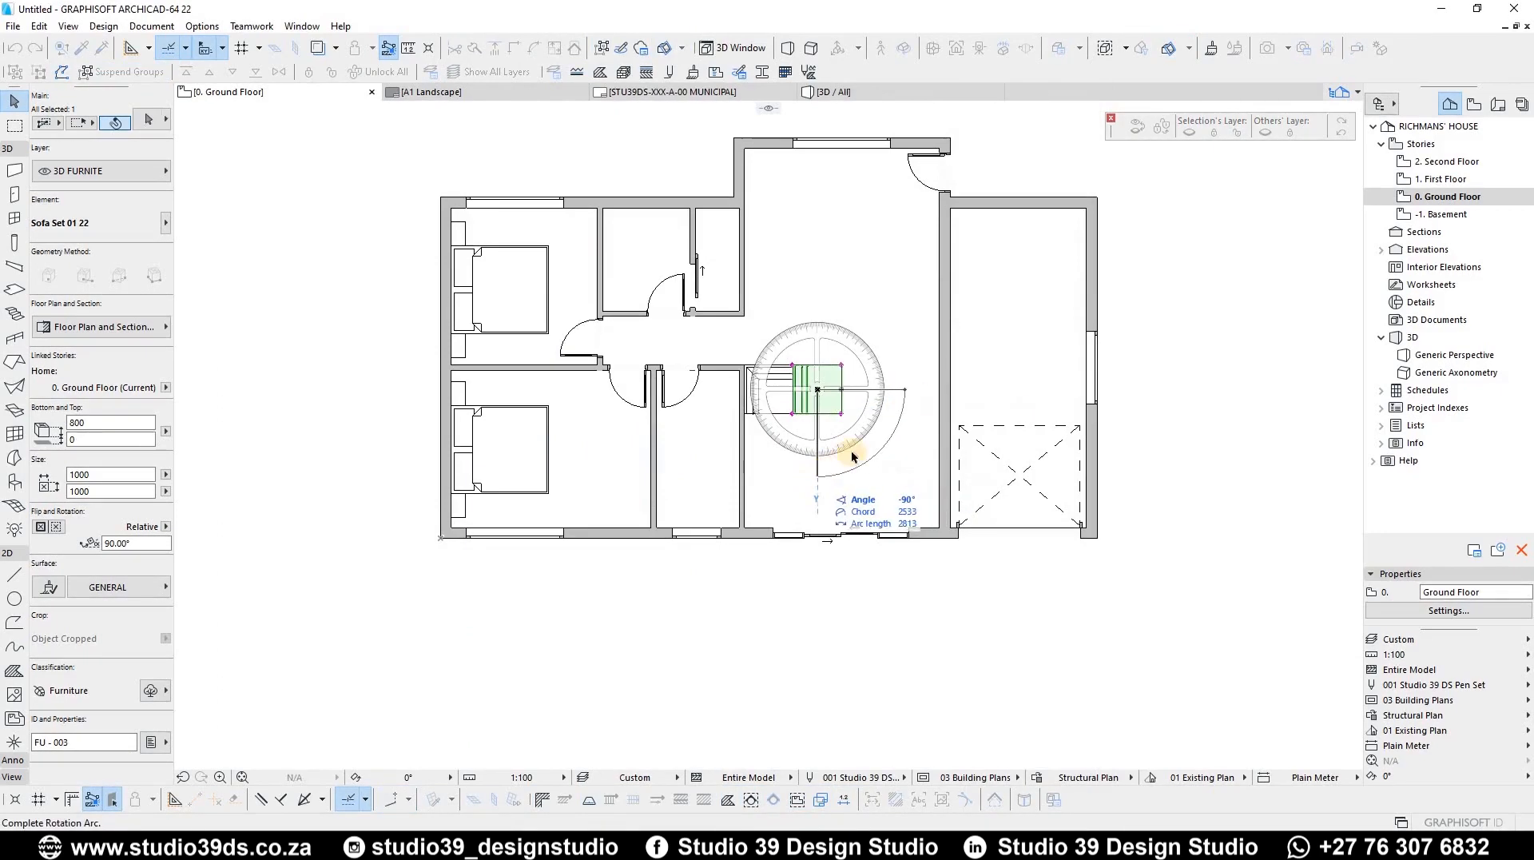
left_click(811, 420)
key("Escape")
Copy the corner sofa unit twice down the living room wall, each copy directly below the previous unit
left_click(788, 413)
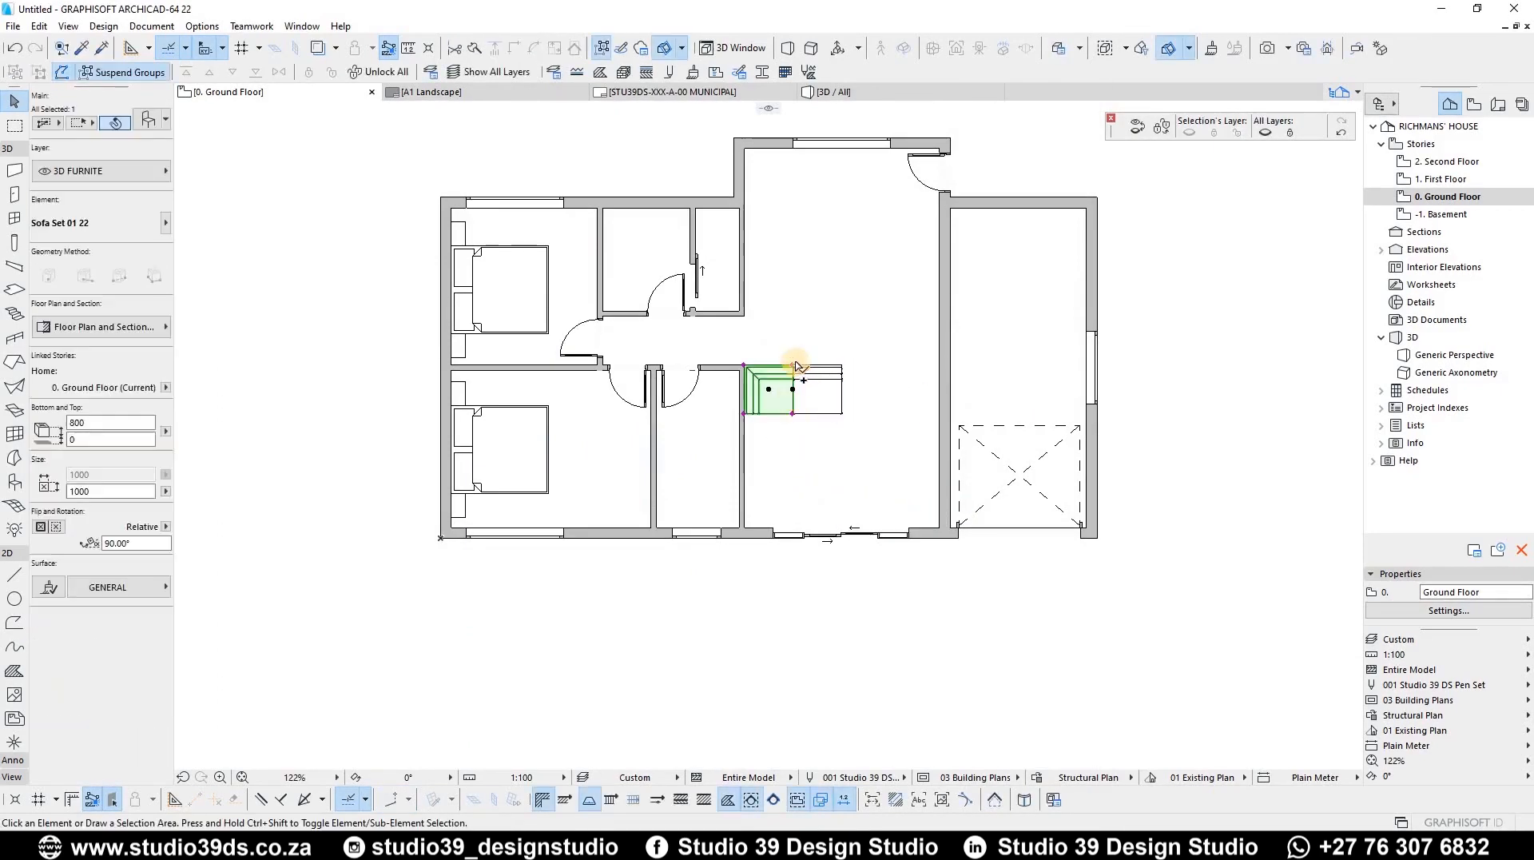
key("ctrl+shift+d")
left_click(792, 365)
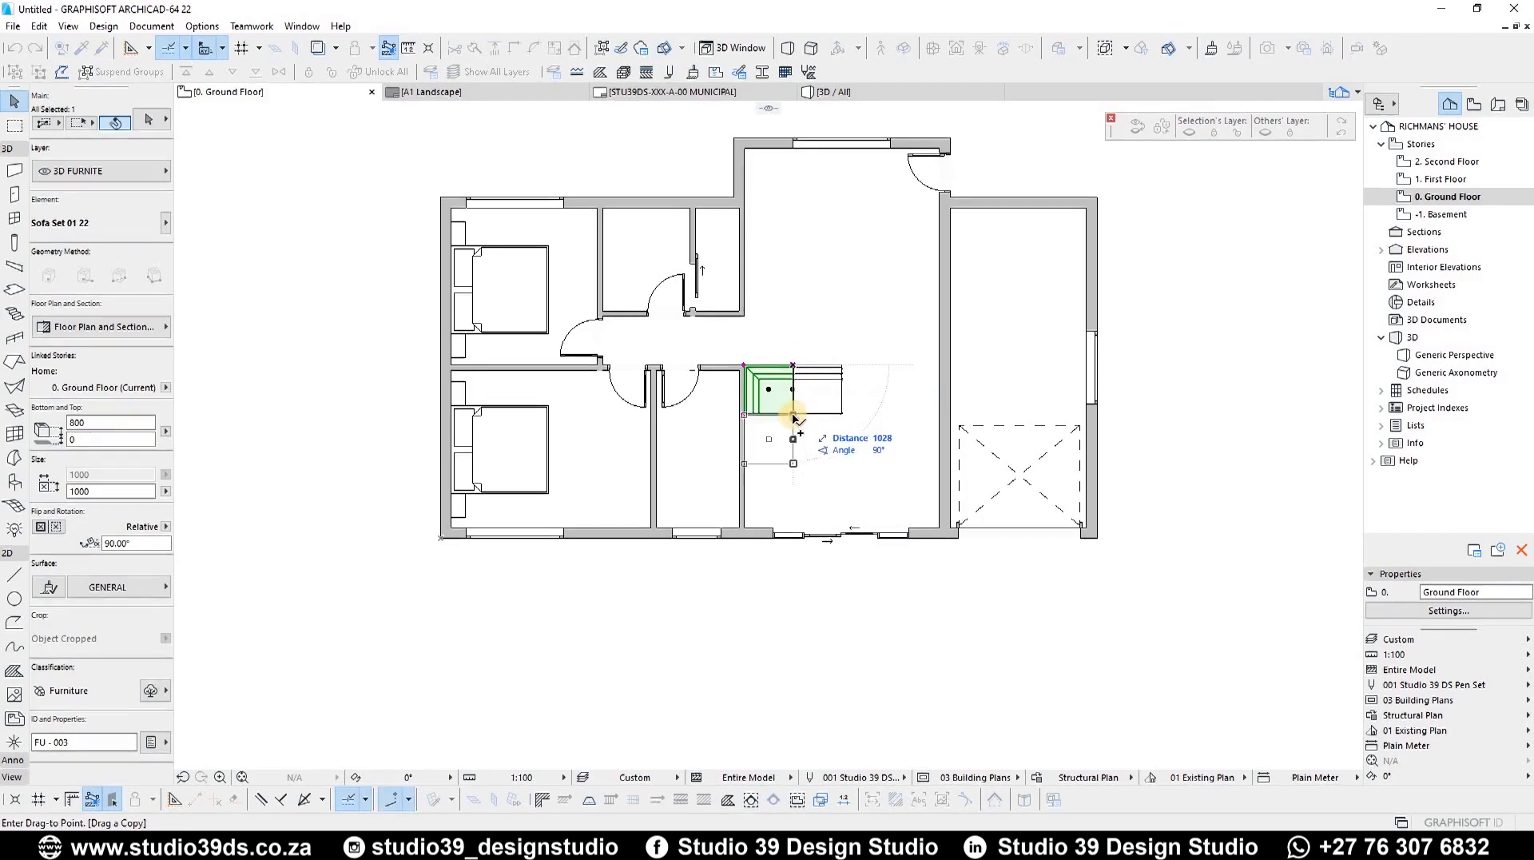
left_click(793, 414)
key("ctrl+shift+d")
left_click(793, 414)
left_click(793, 462)
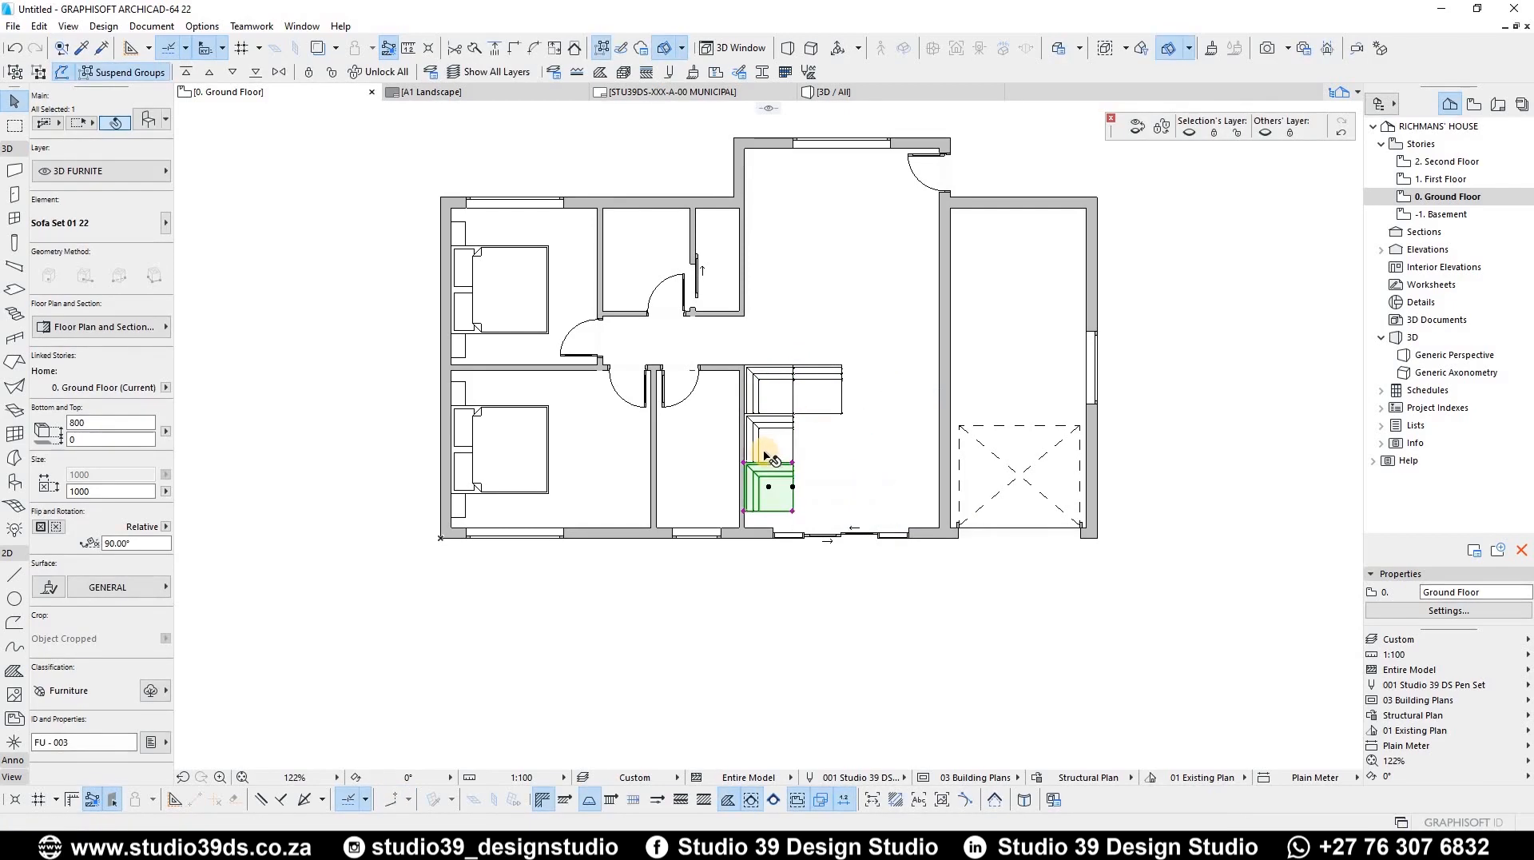
Change the middle sofa unit along the wall to the Standard unit type
left_click(768, 444)
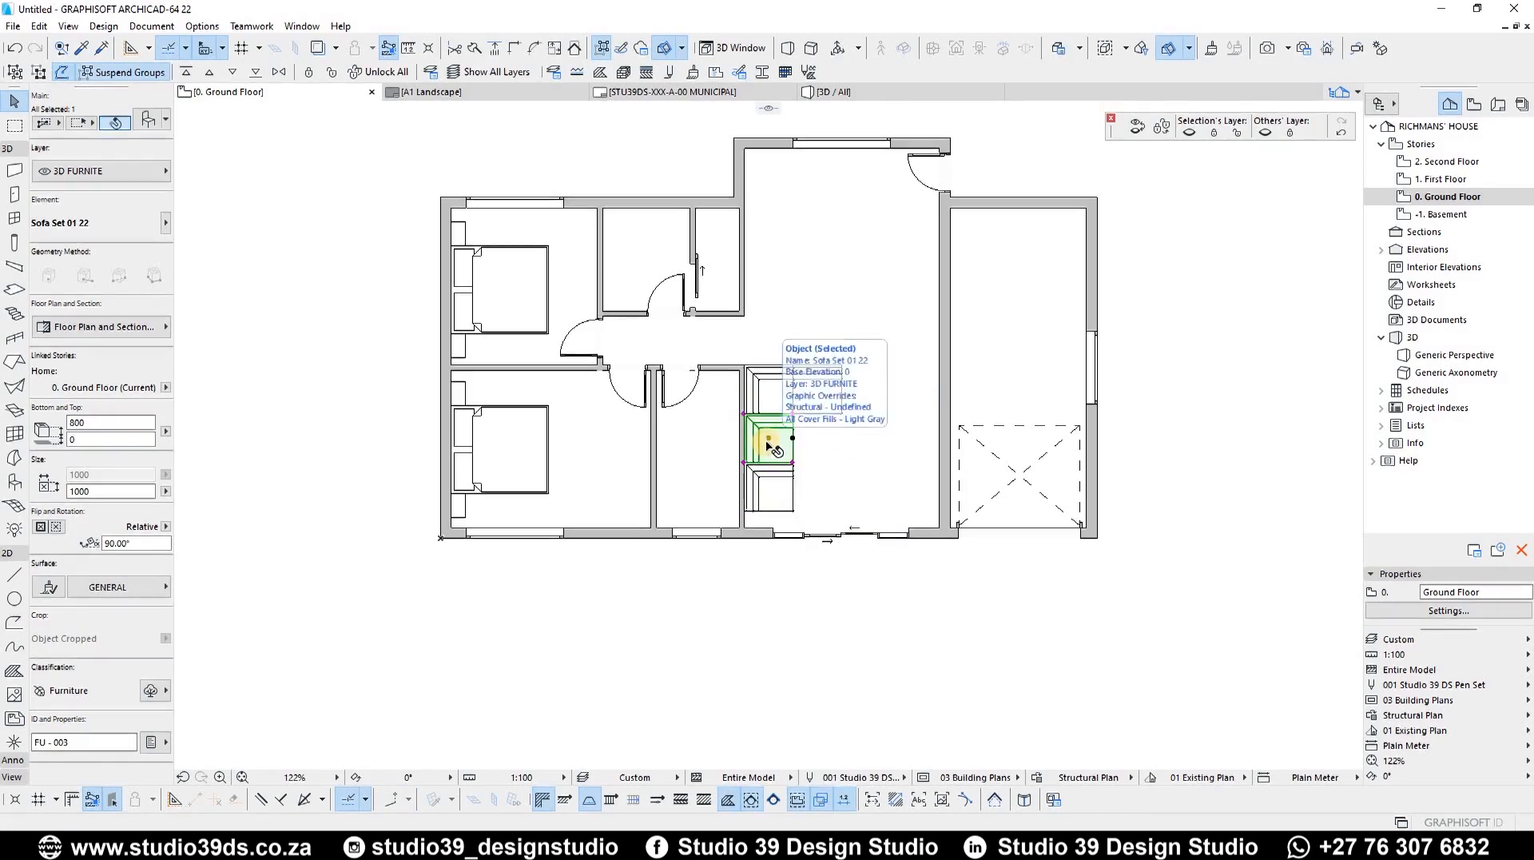
double_click(768, 436)
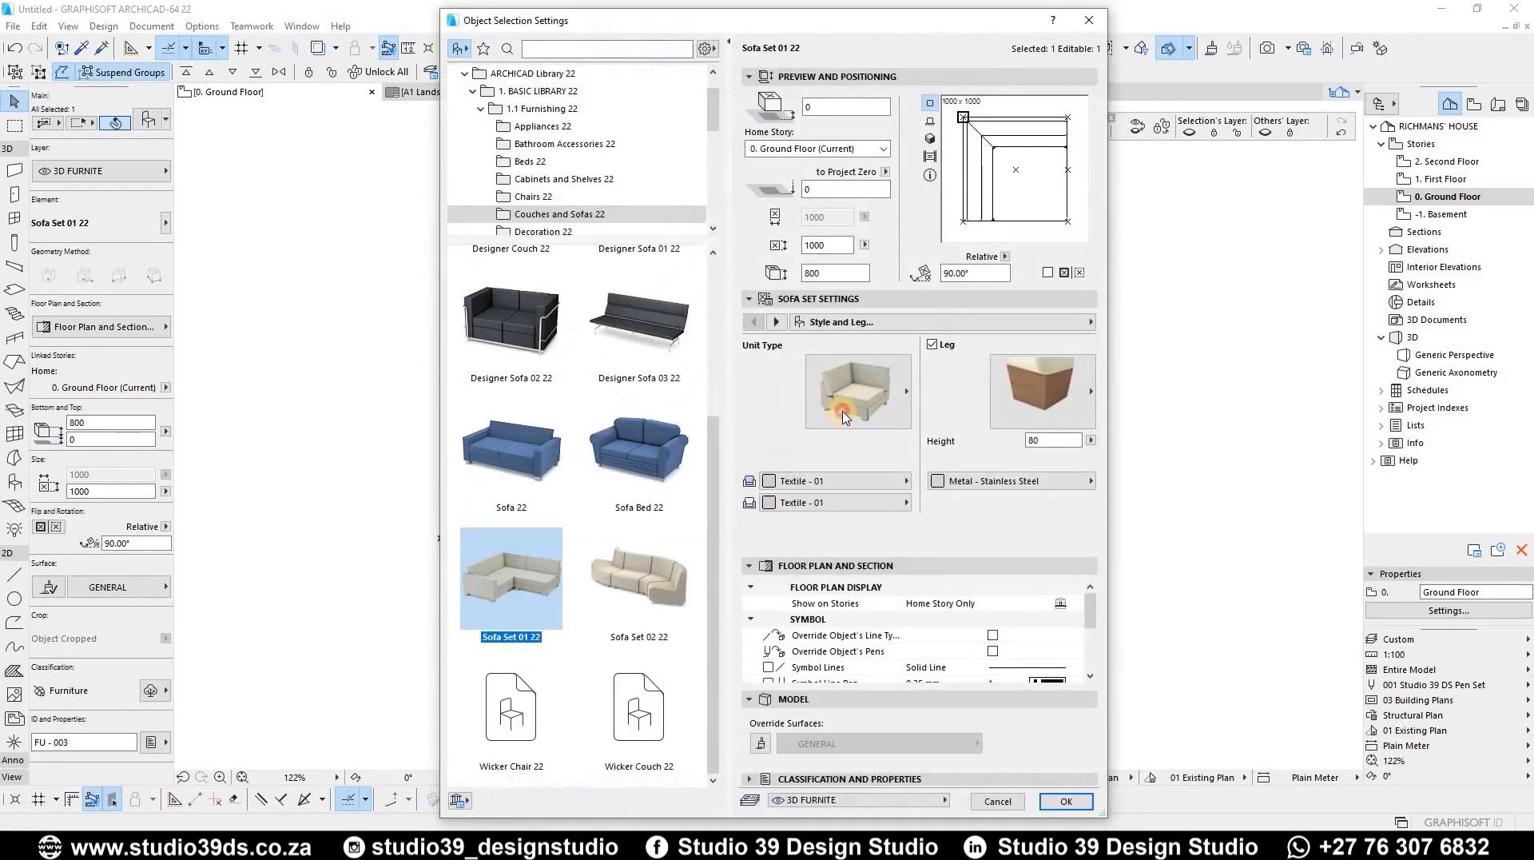
left_click(843, 415)
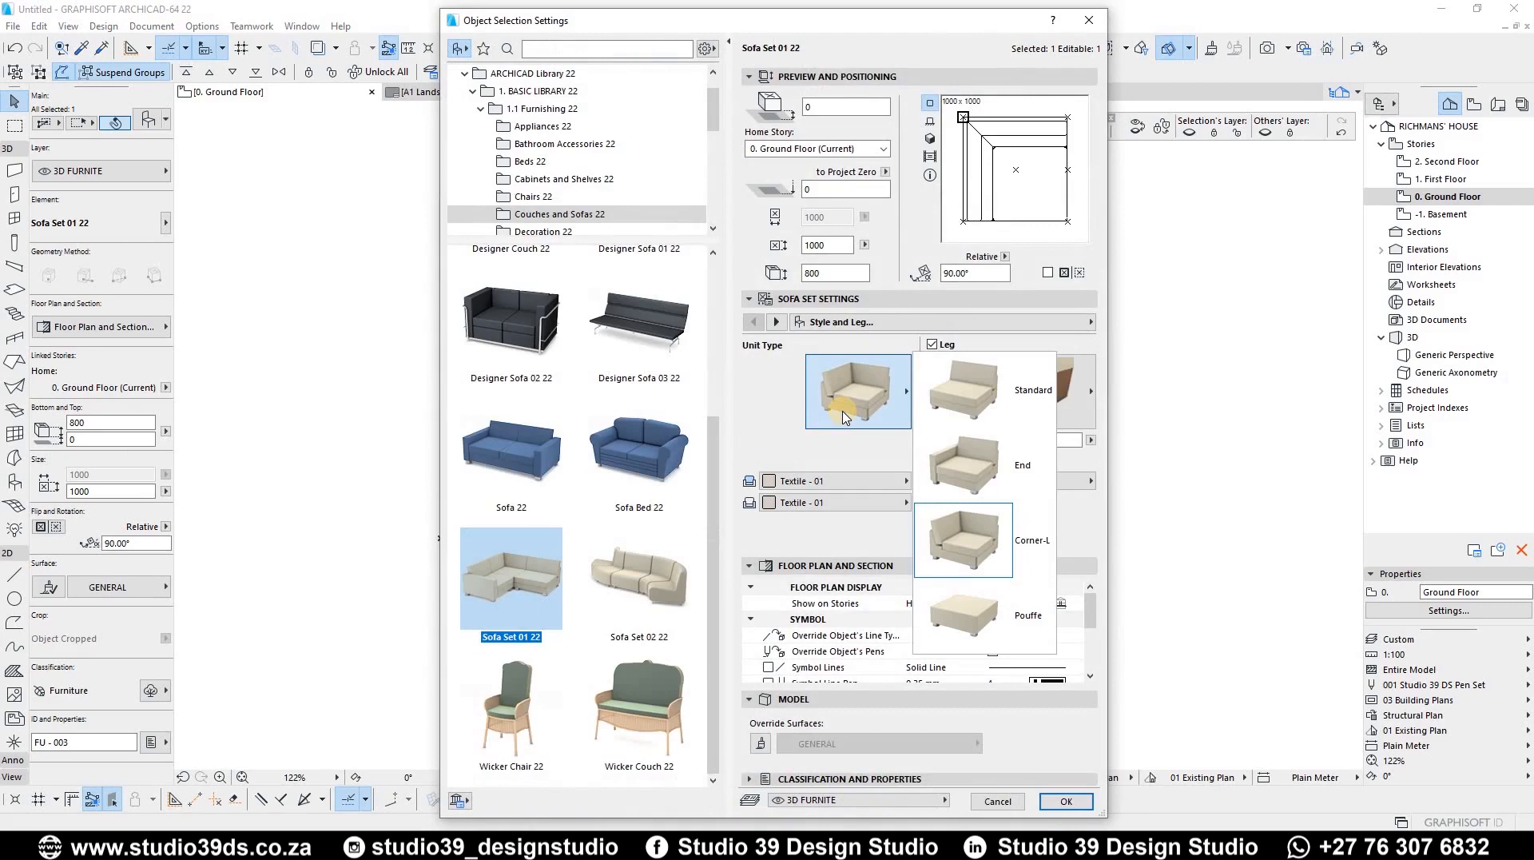
left_click(967, 392)
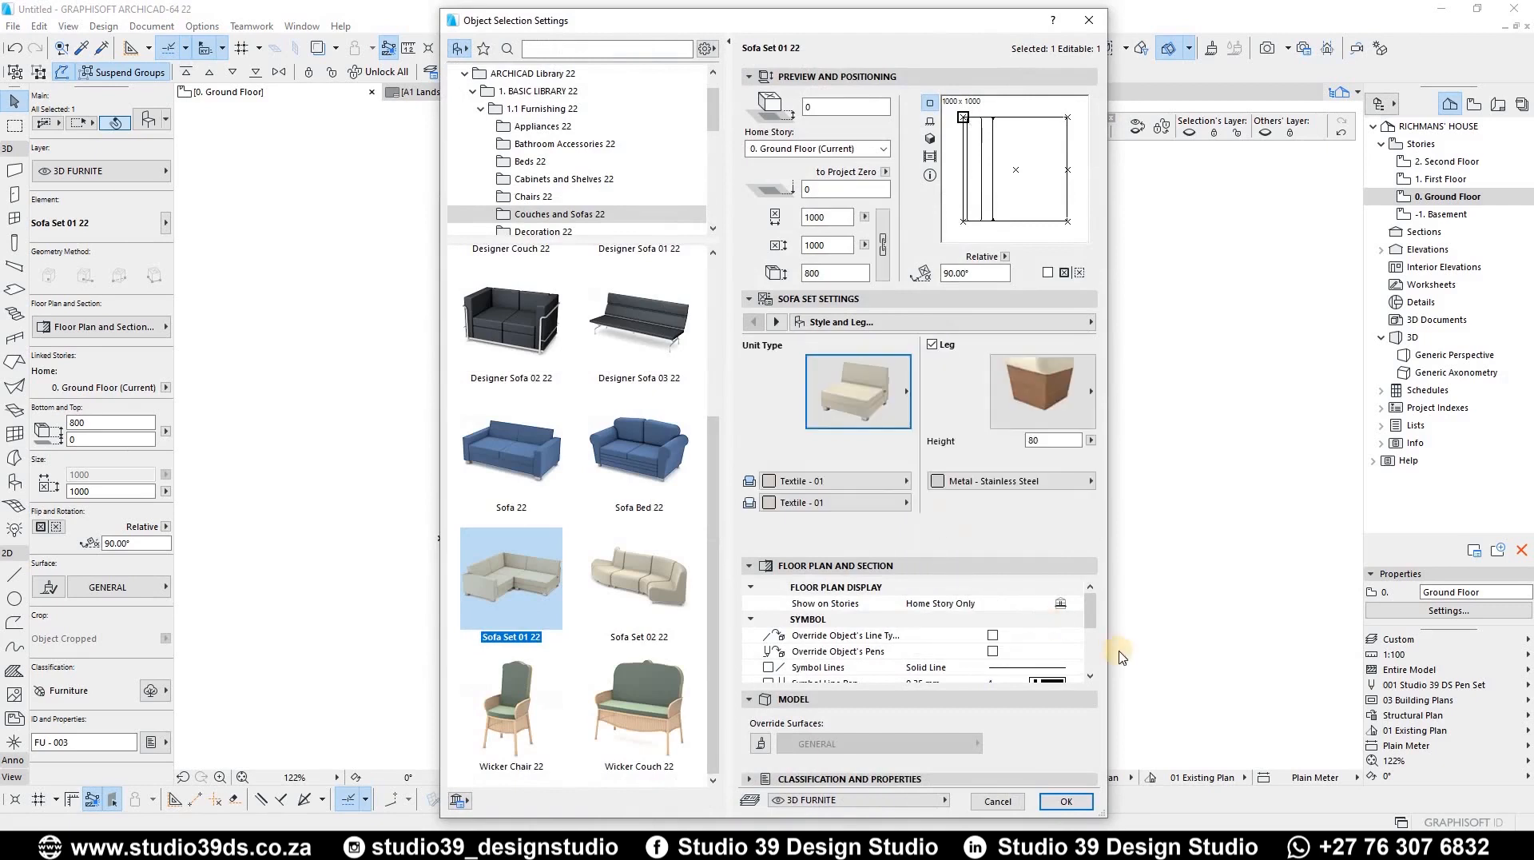
left_click(1067, 801)
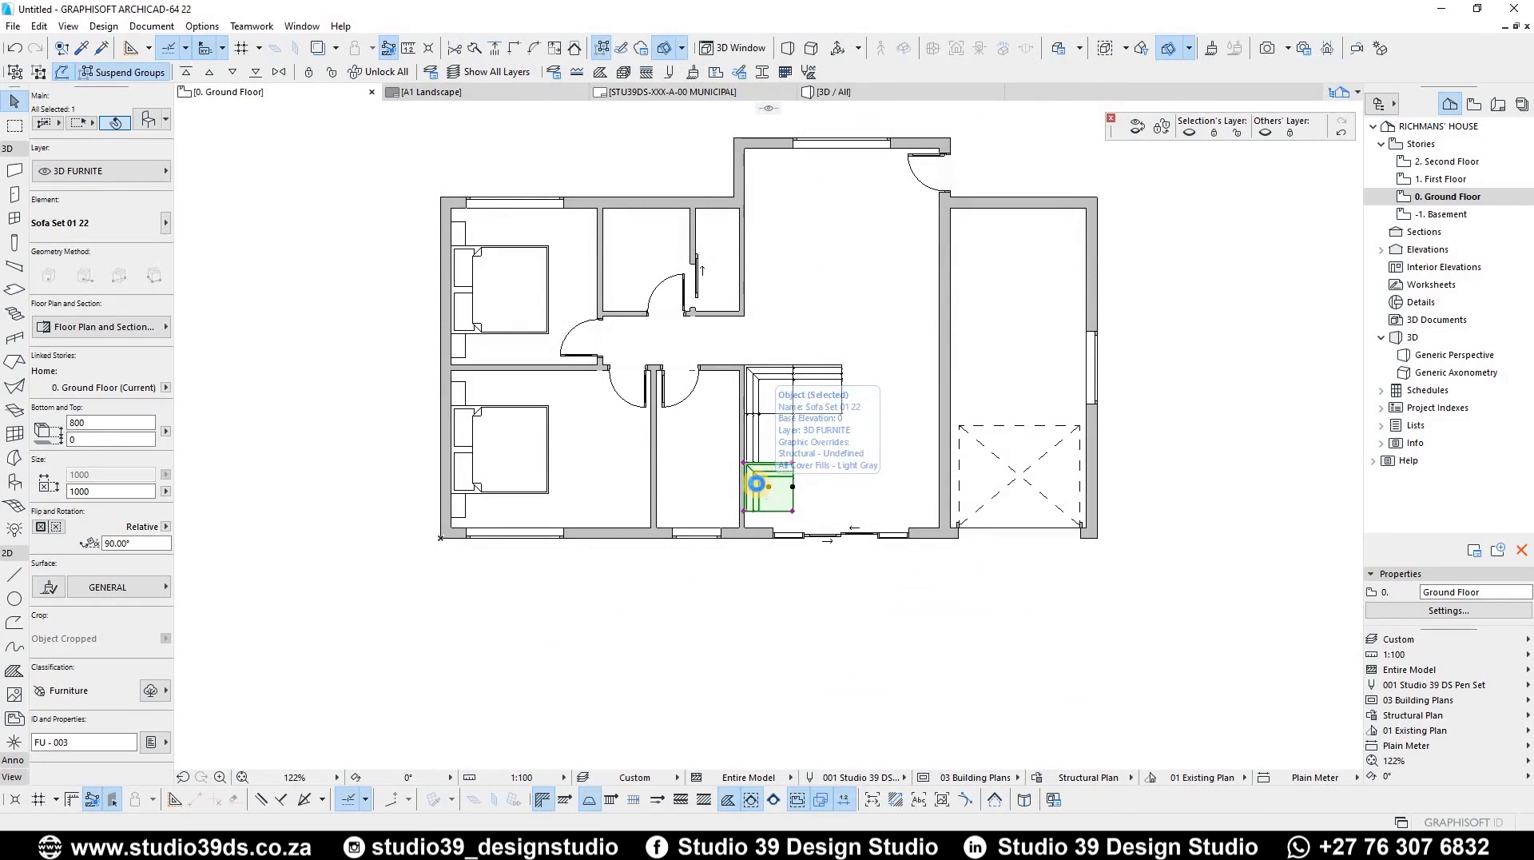
Change the lowest sofa unit along the wall to the End unit type
double_click(764, 482)
left_click(826, 409)
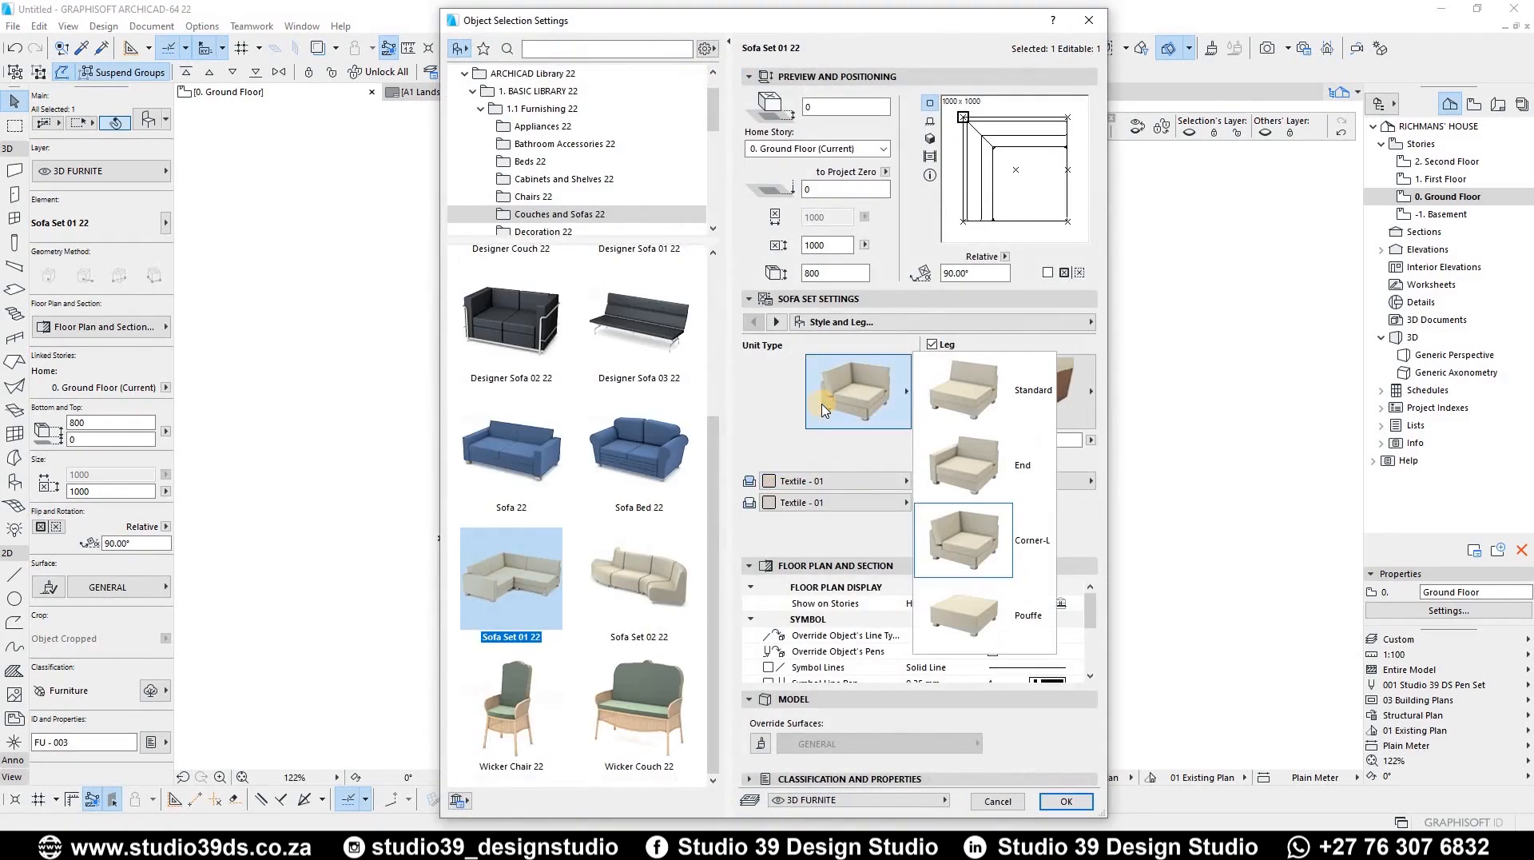
left_click(949, 456)
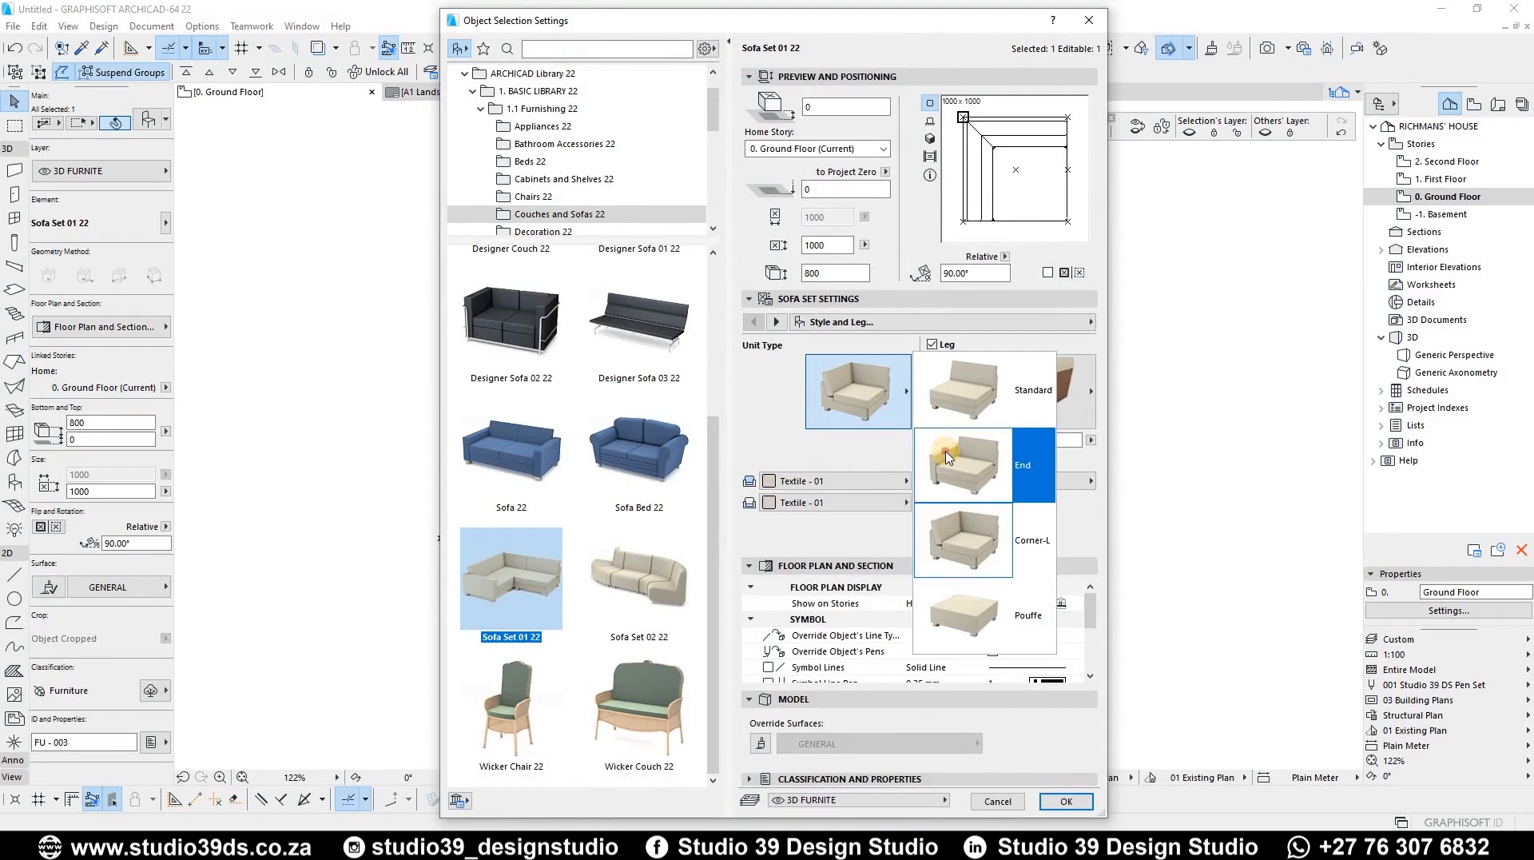
left_click(1077, 714)
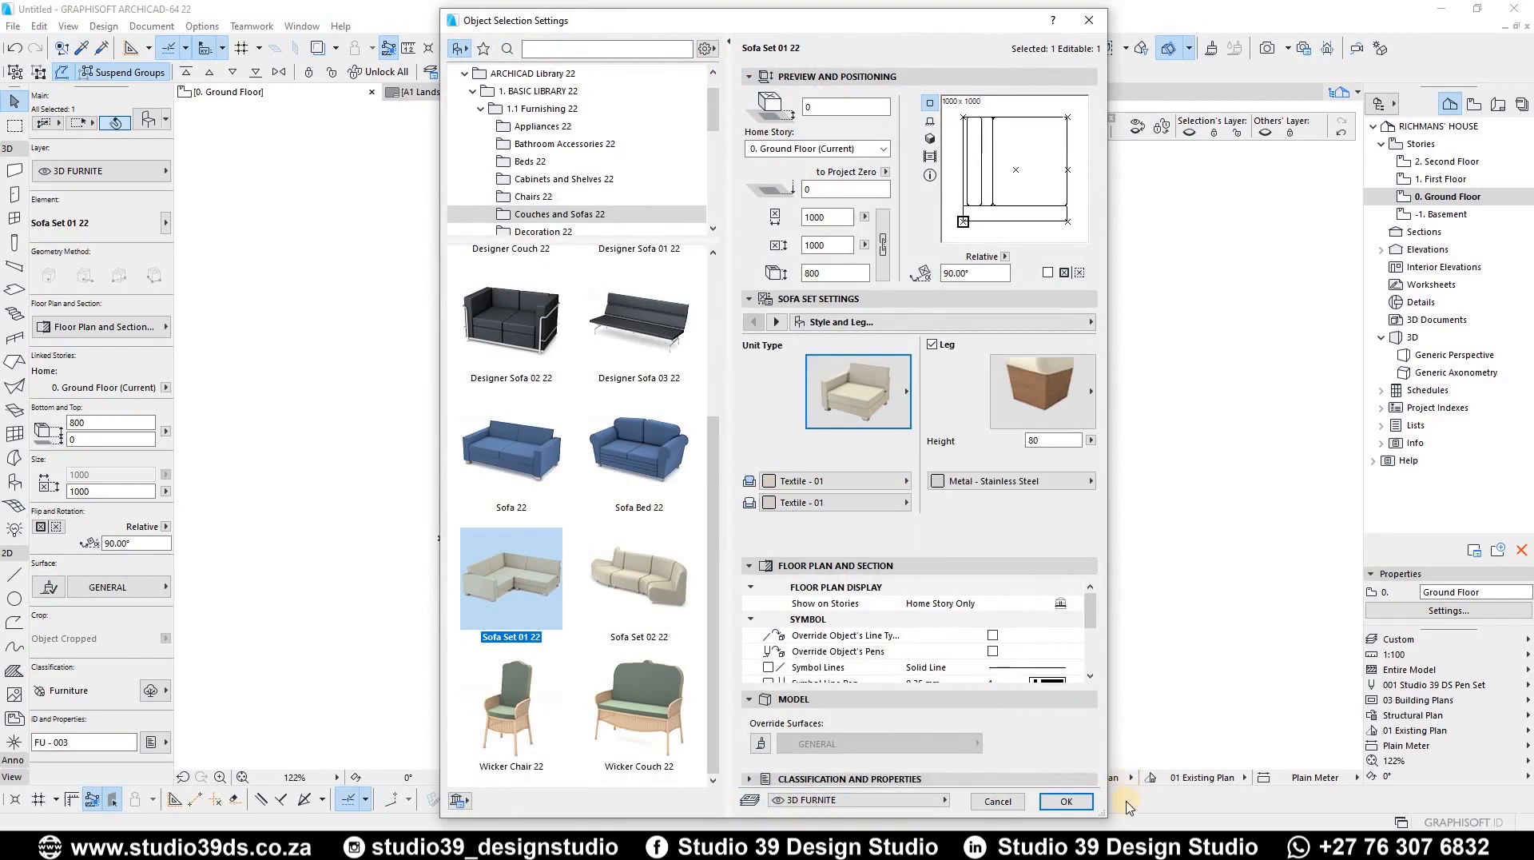
left_click(1071, 804)
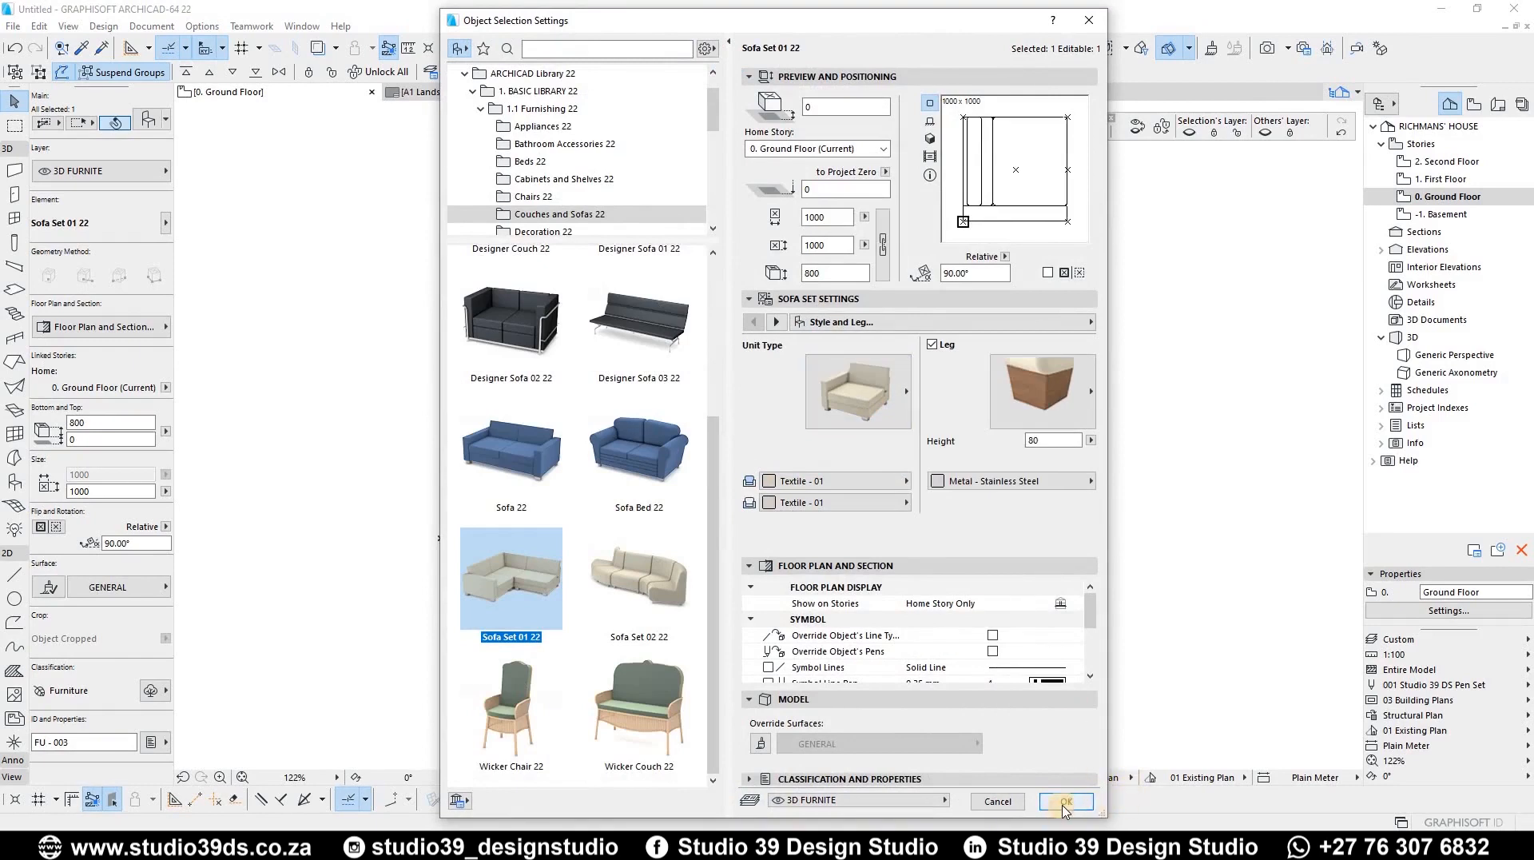
left_click(839, 434)
left_click(822, 389)
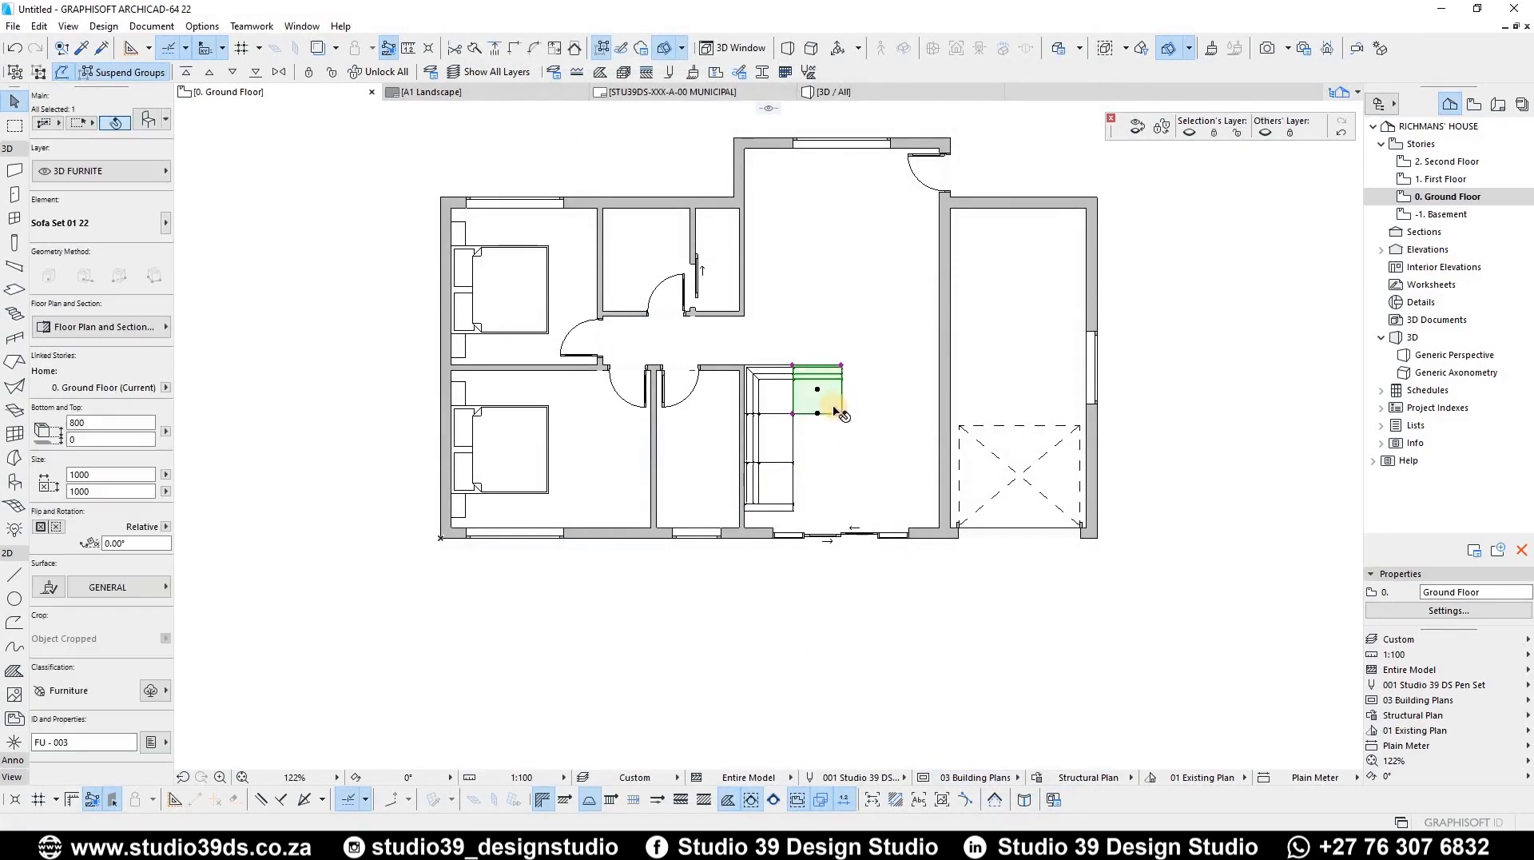
key("ctrl+shift+d")
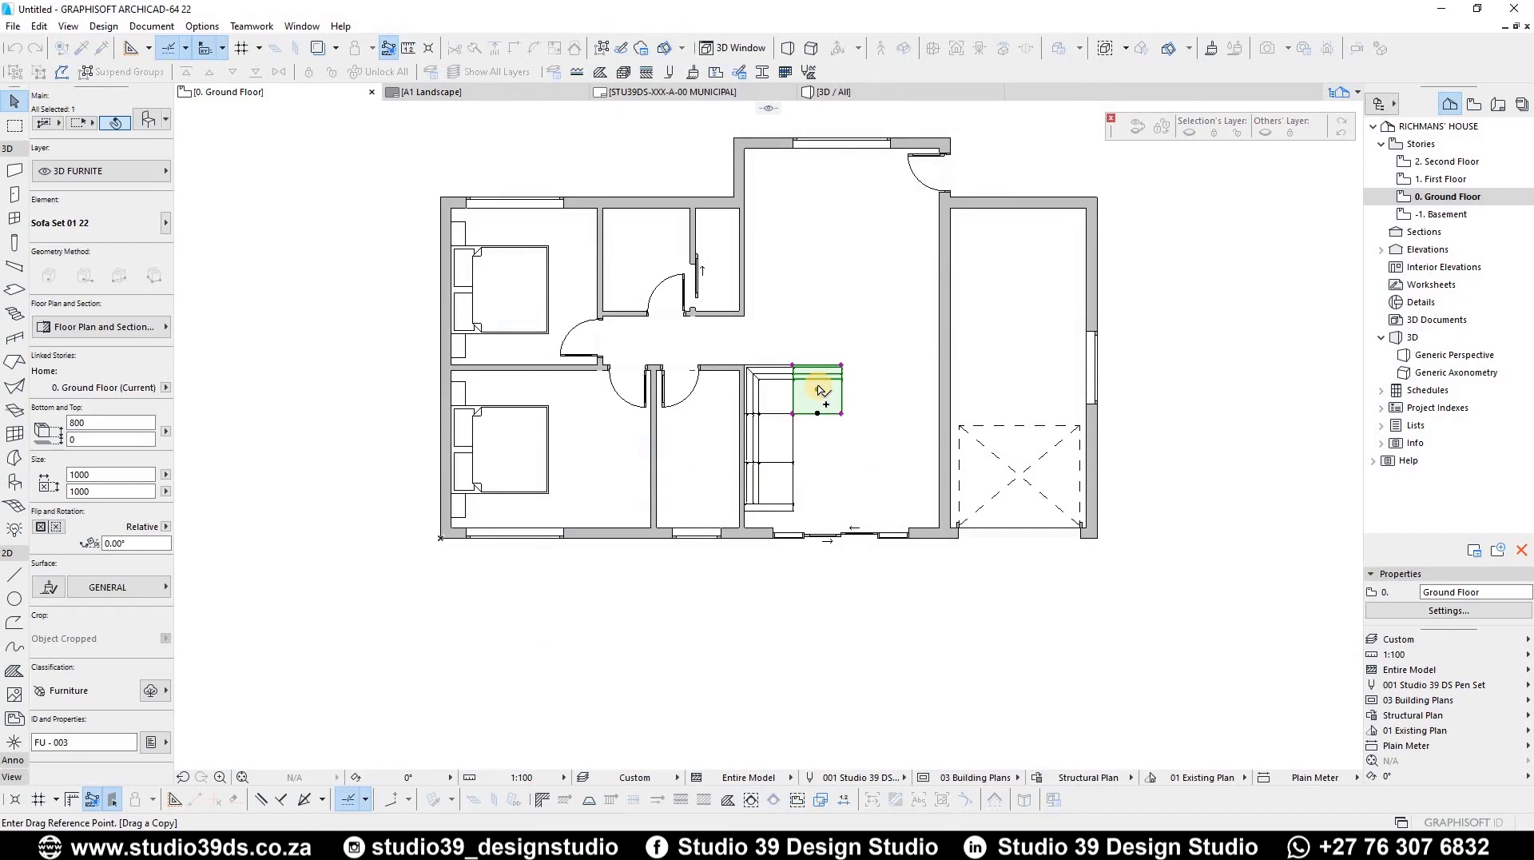
left_click(818, 390)
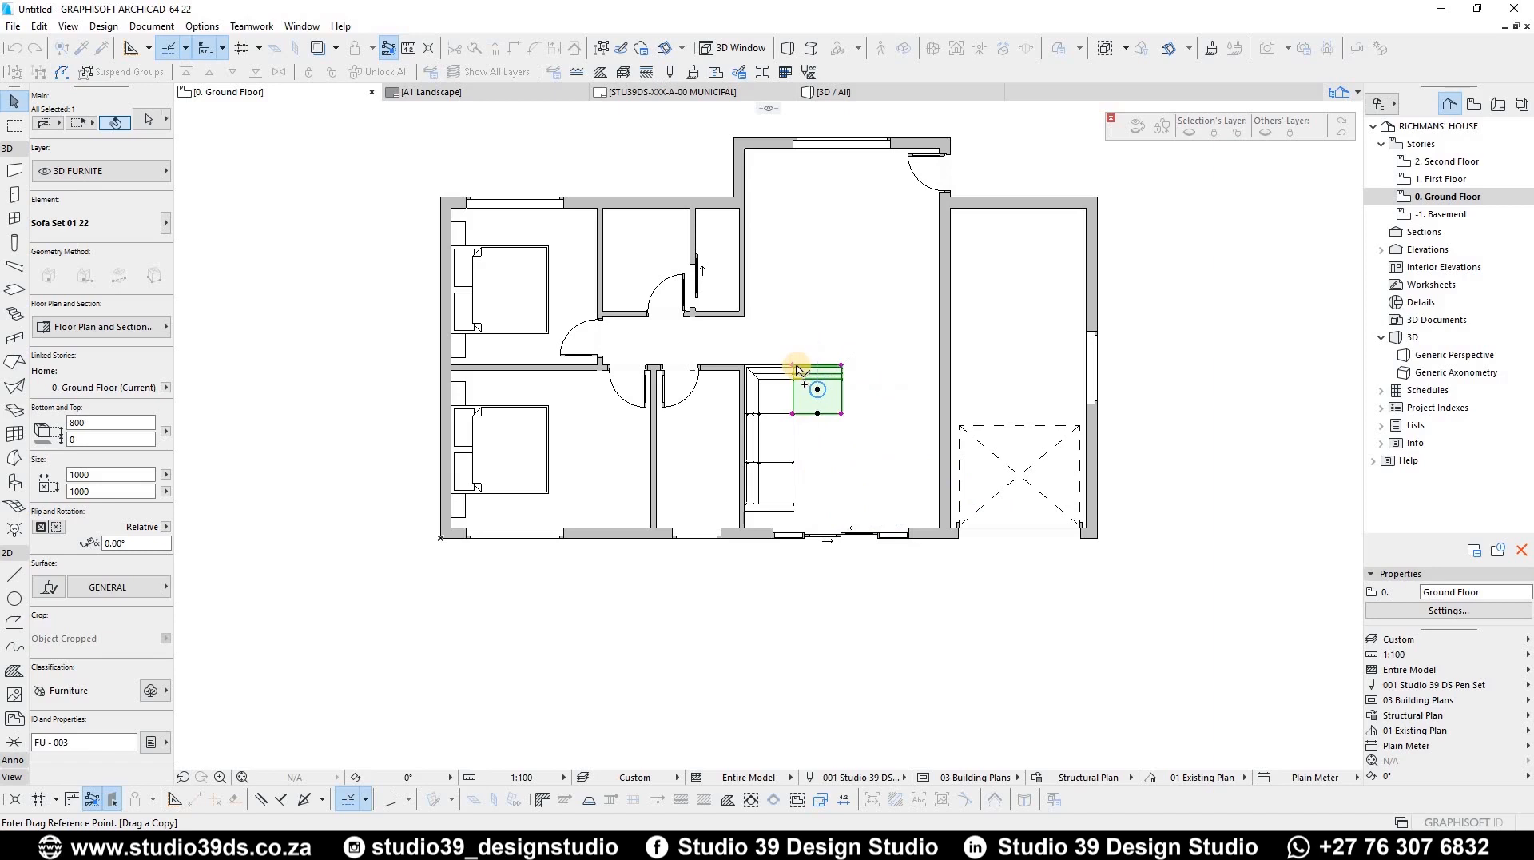
left_click(836, 372)
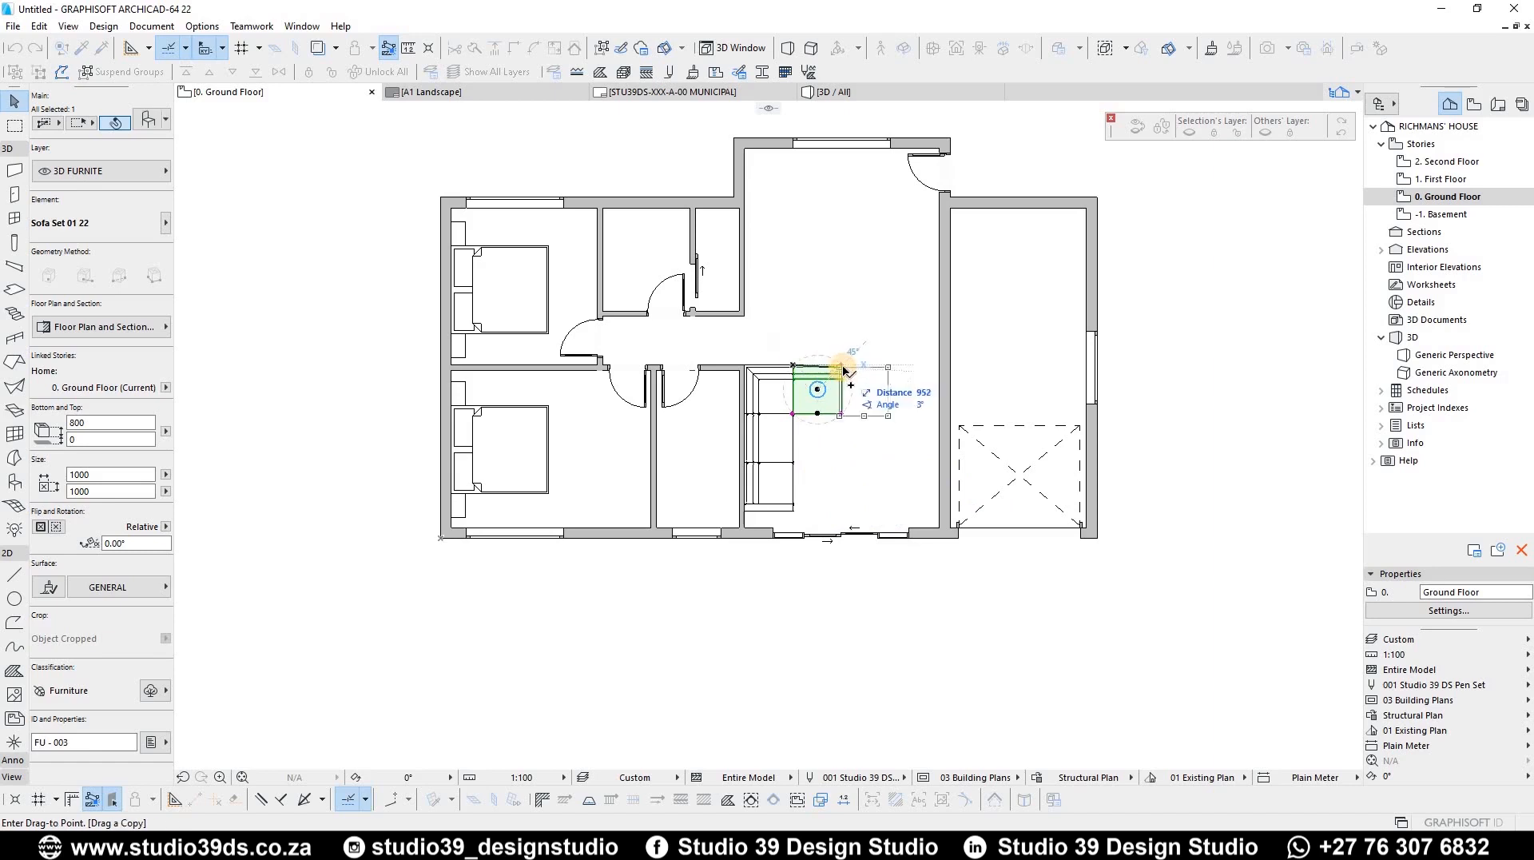
key("Escape")
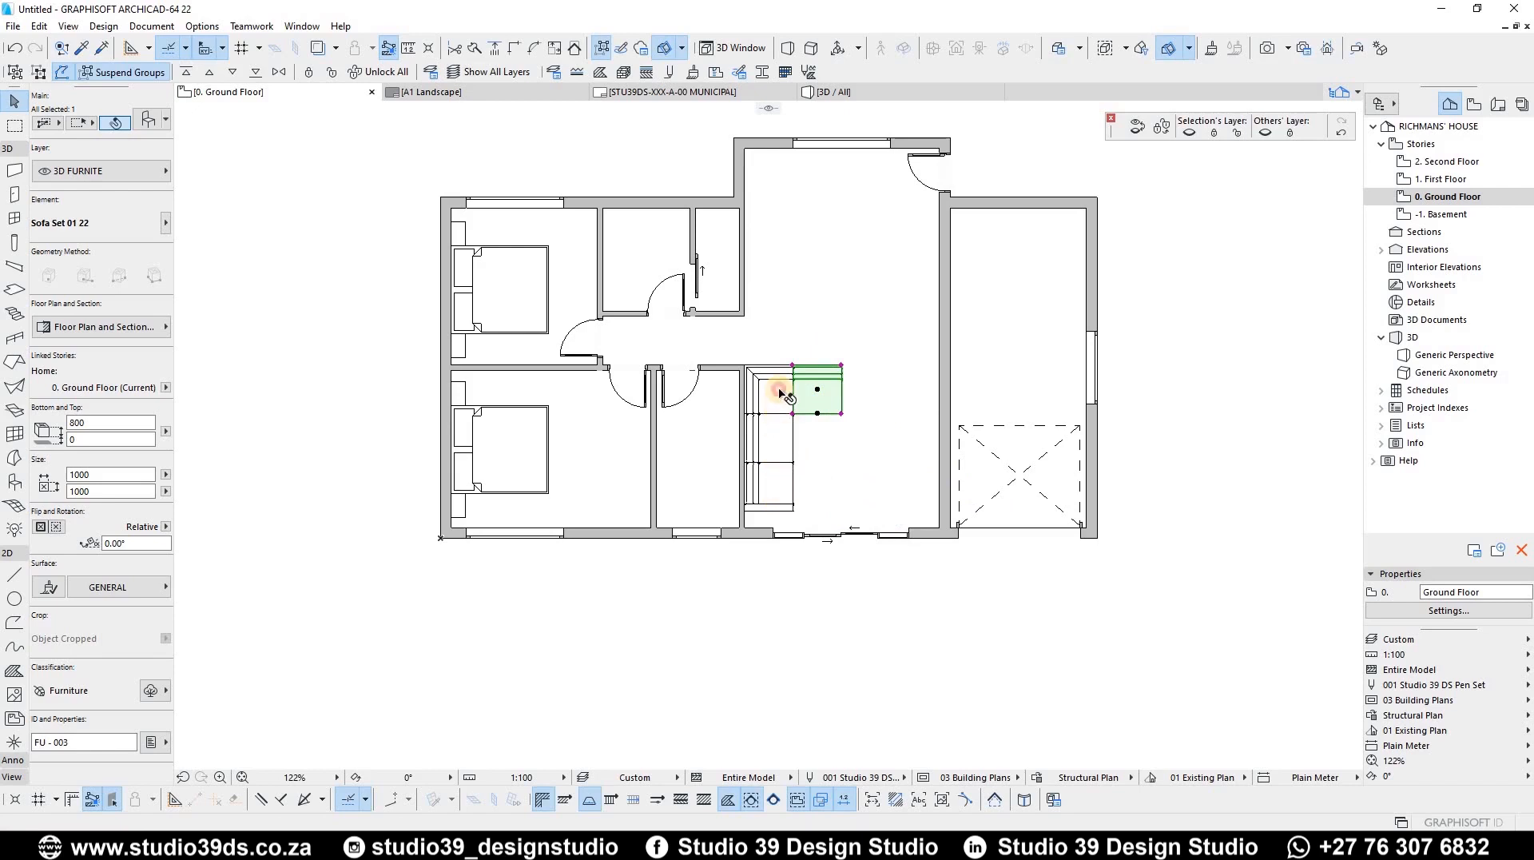
Delete the Standard sofa unit placed to the right of the corner unit
left_click(779, 391)
left_click(823, 390)
key("Delete")
Change the corner sofa unit at the upper end of the row to the End unit type
left_click(772, 400)
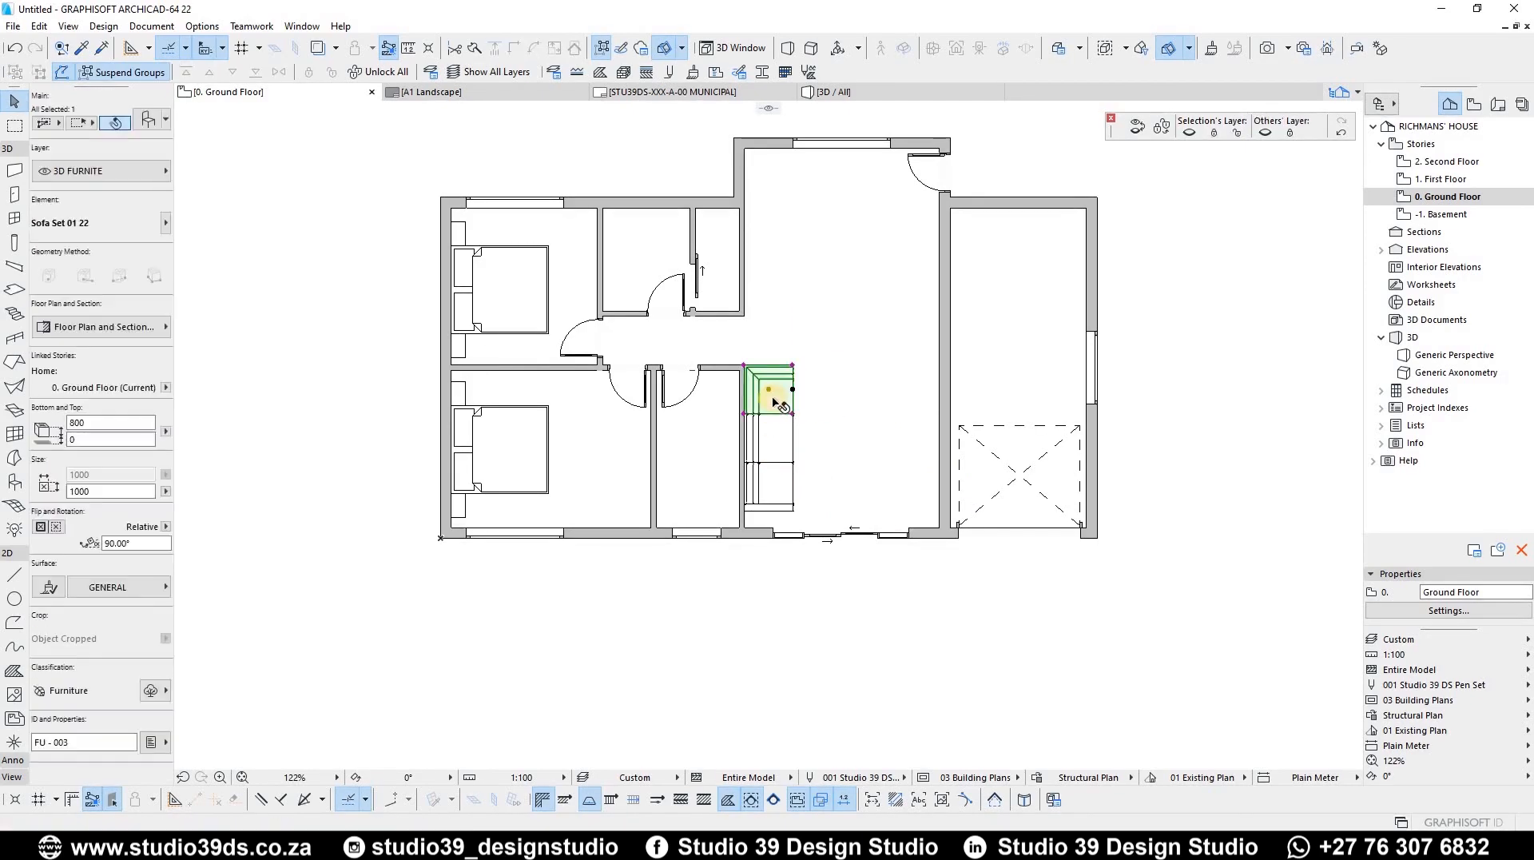
double_click(785, 420)
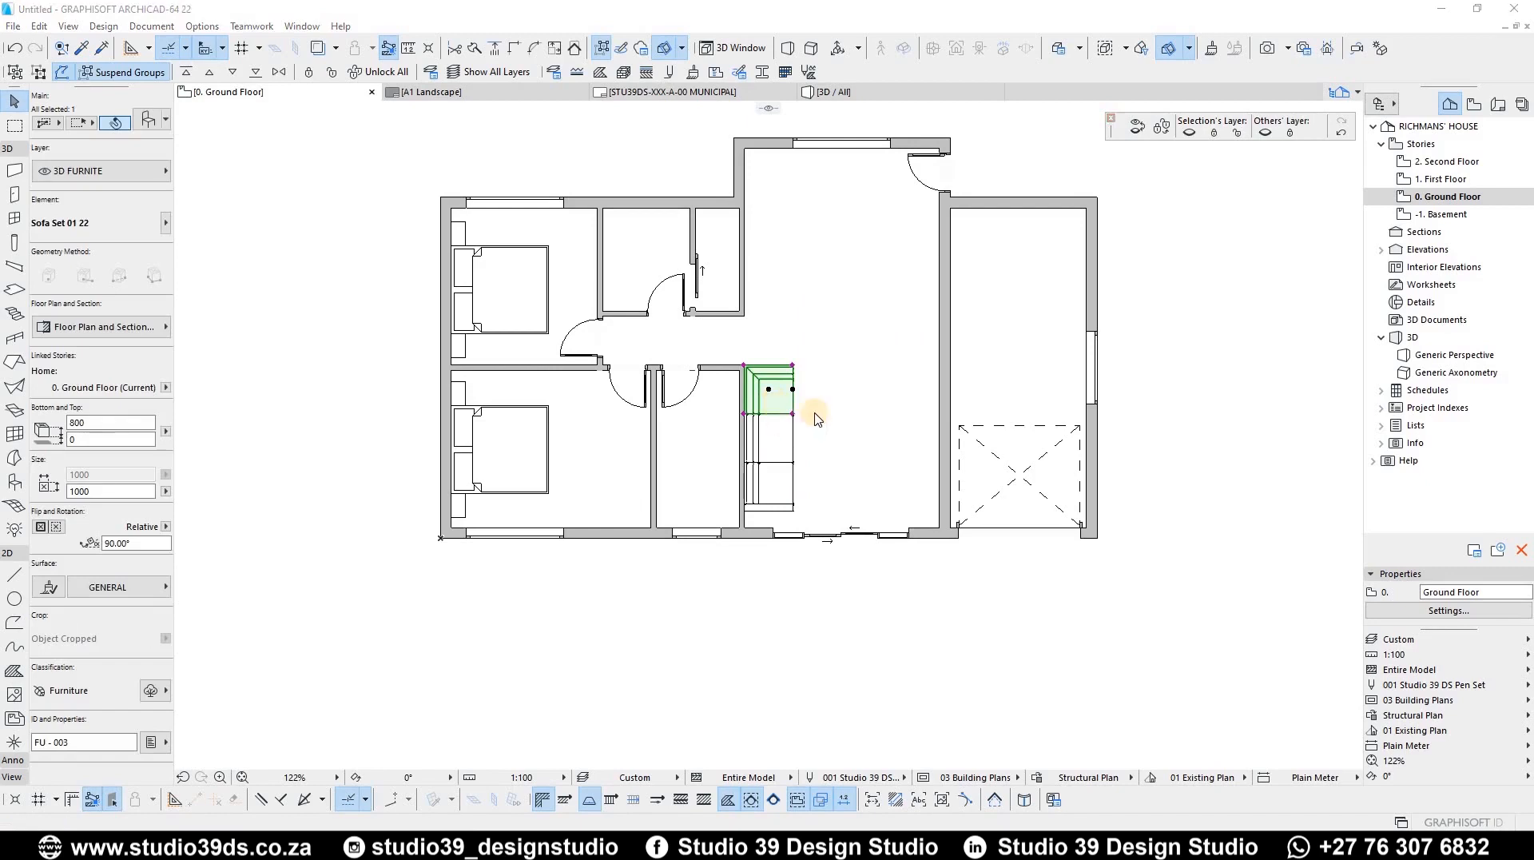
left_click(857, 391)
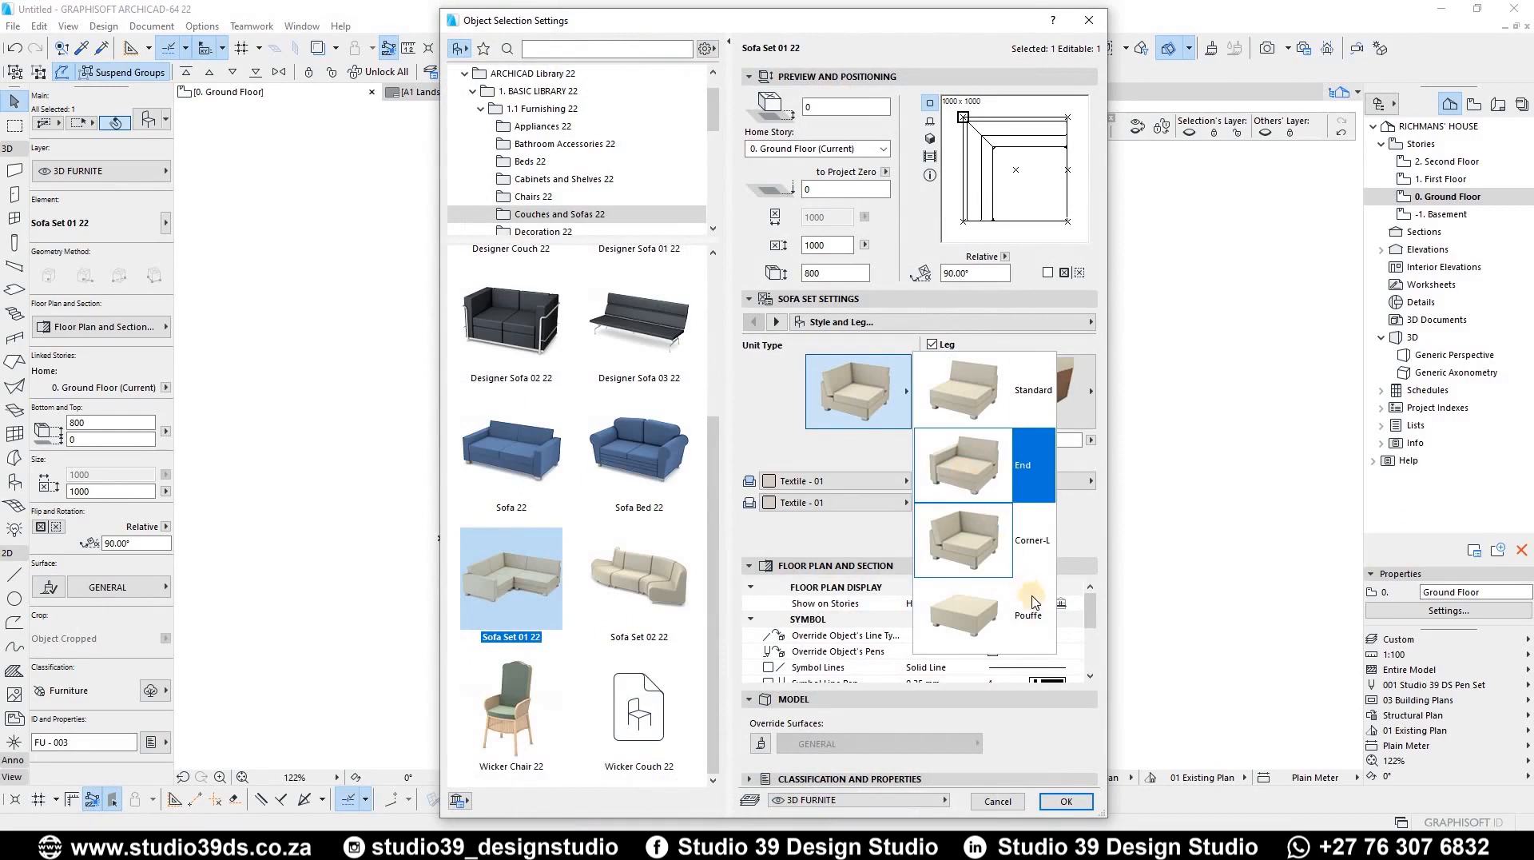
left_click(967, 480)
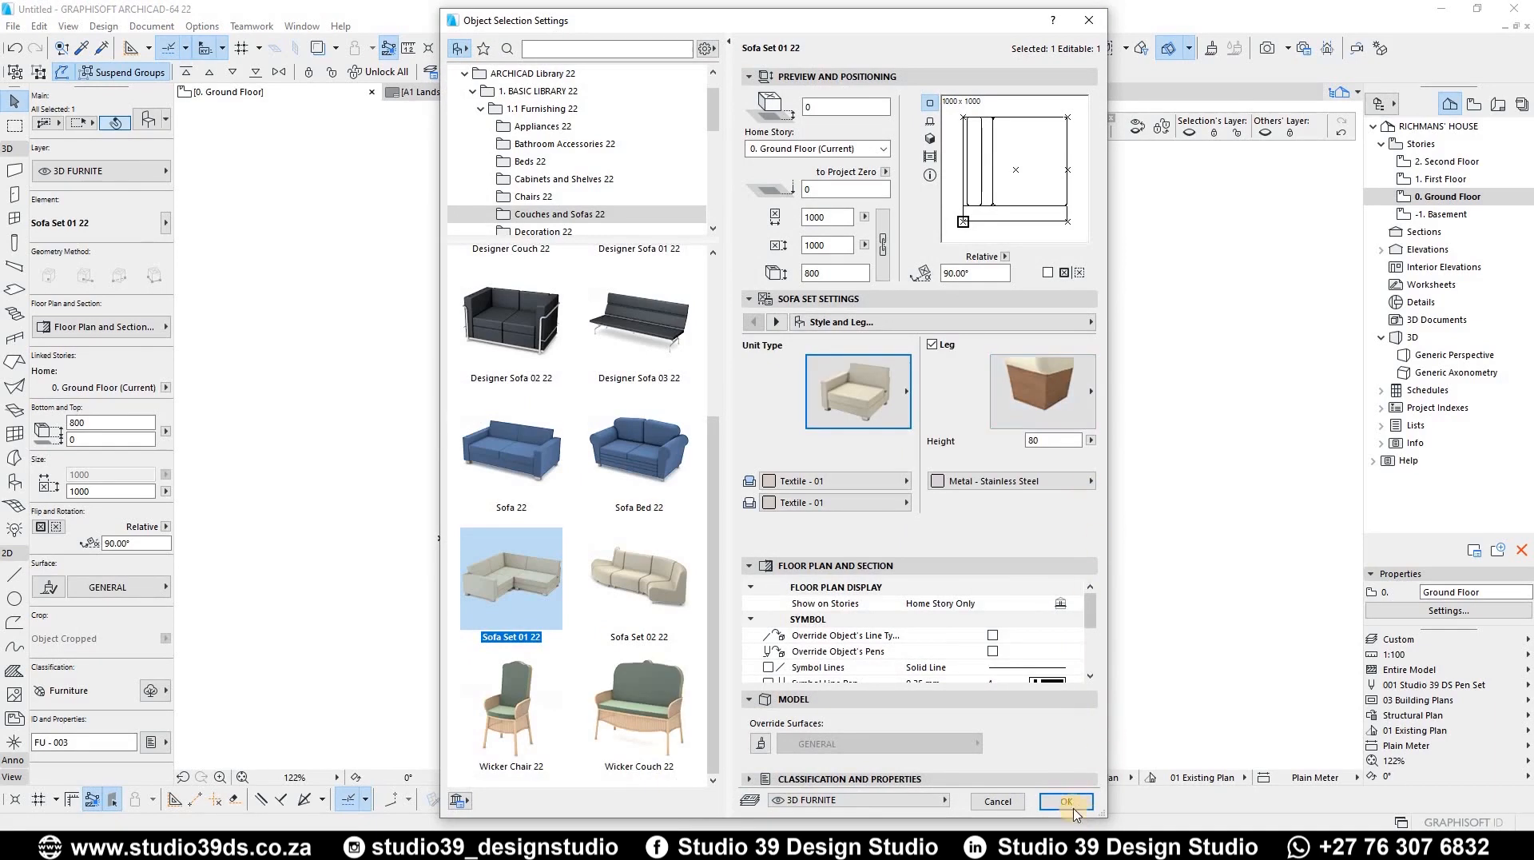
key("Return")
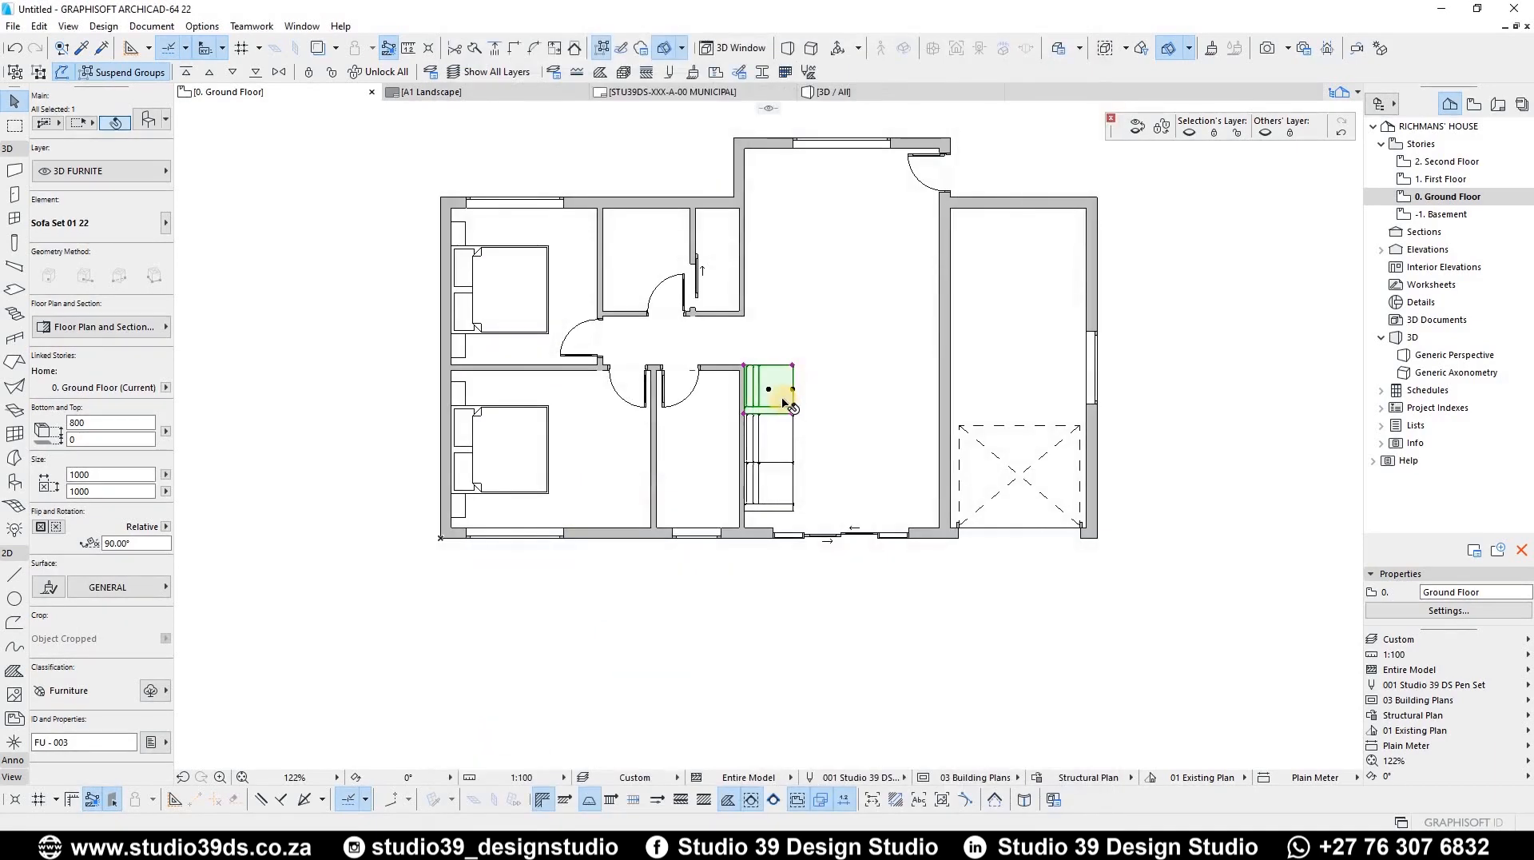
Mirror the uppermost sofa unit about a horizontal axis so its armrest sits at the upper end of the row
key("ctrl+m")
left_click(769, 389)
left_click(882, 388)
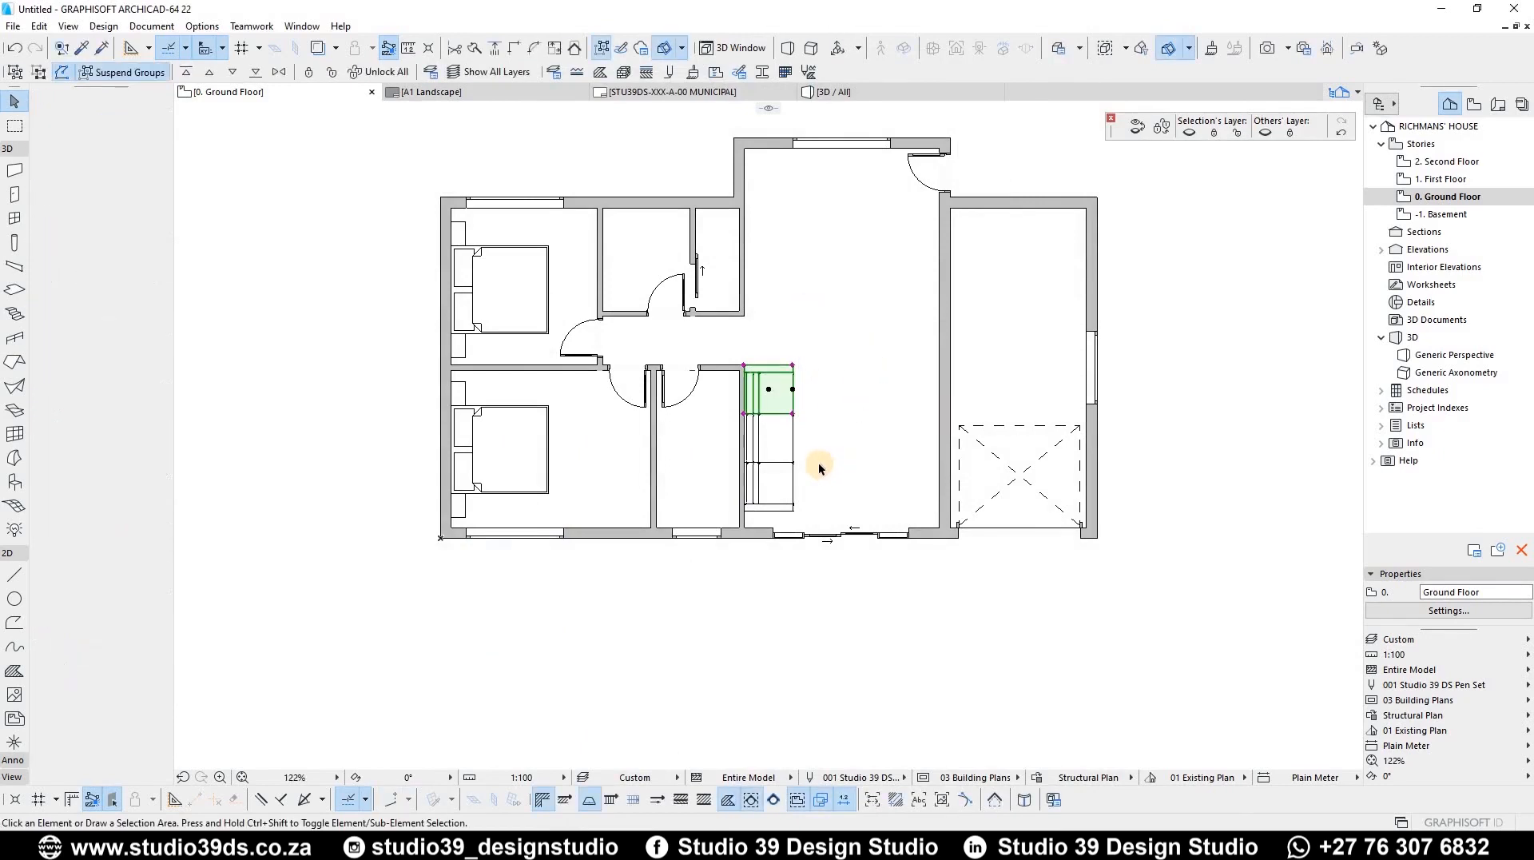
Place a copy of the uppermost sofa unit a short distance to its right in the living room
key("ctrl+shift+d")
left_click(769, 389)
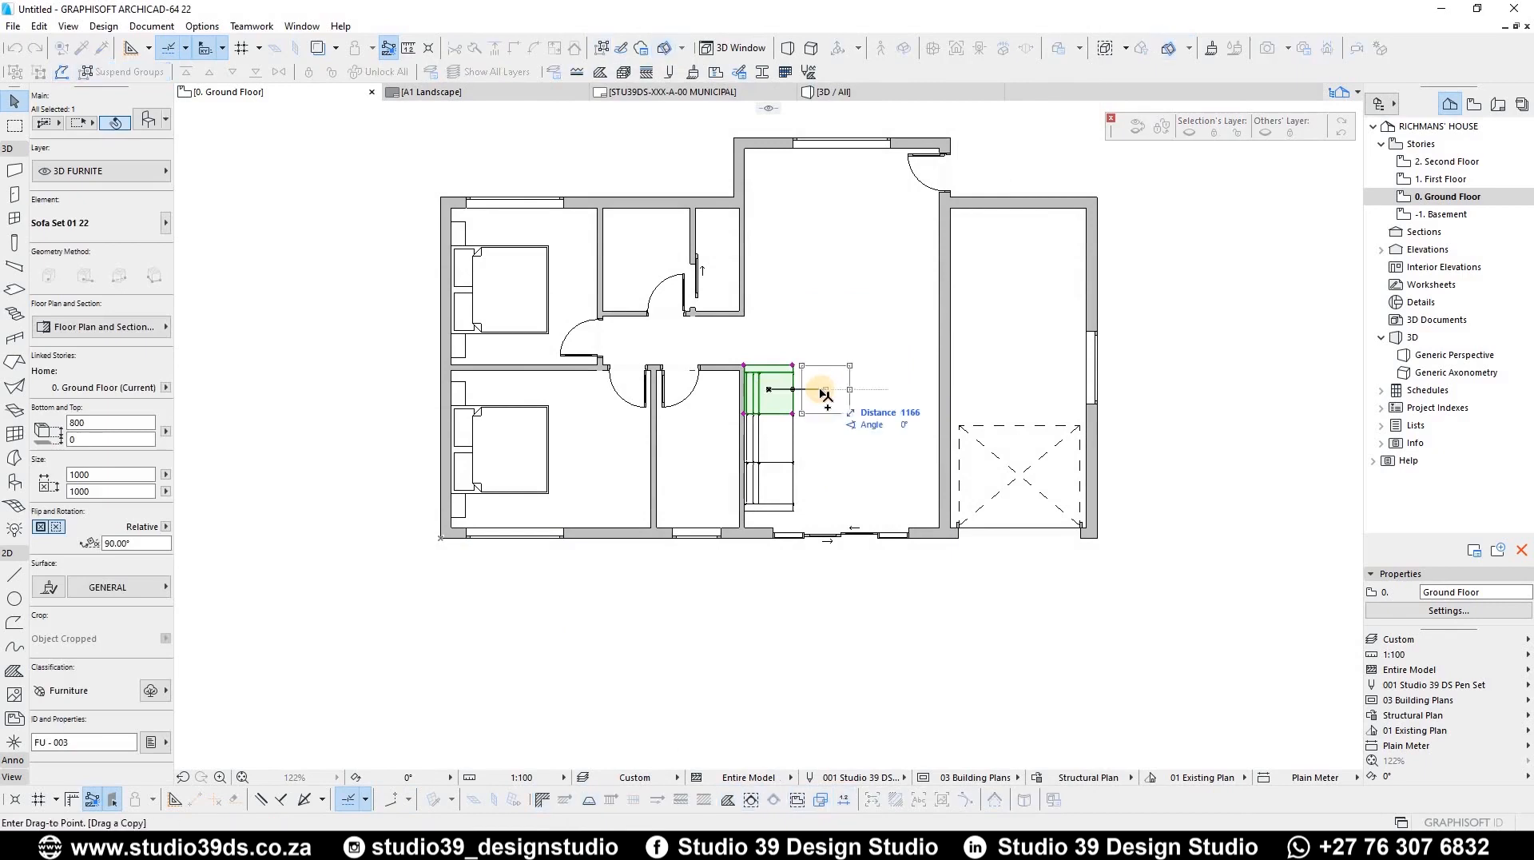
key("shift")
left_click(835, 390)
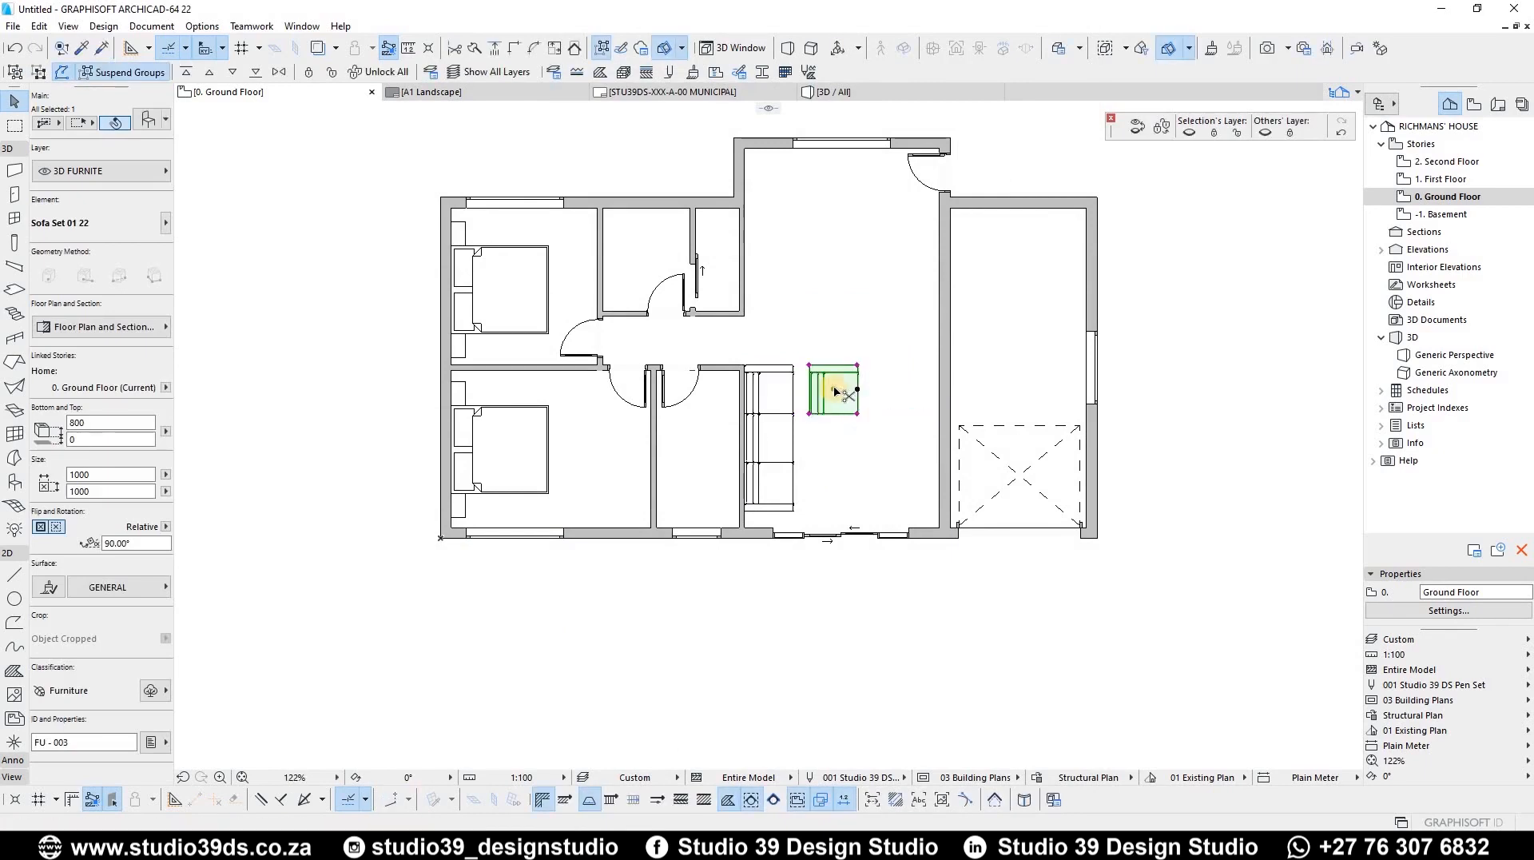
Change the copied sofa unit to the Pouffe type and move it flush against the uppermost sofa unit
double_click(834, 382)
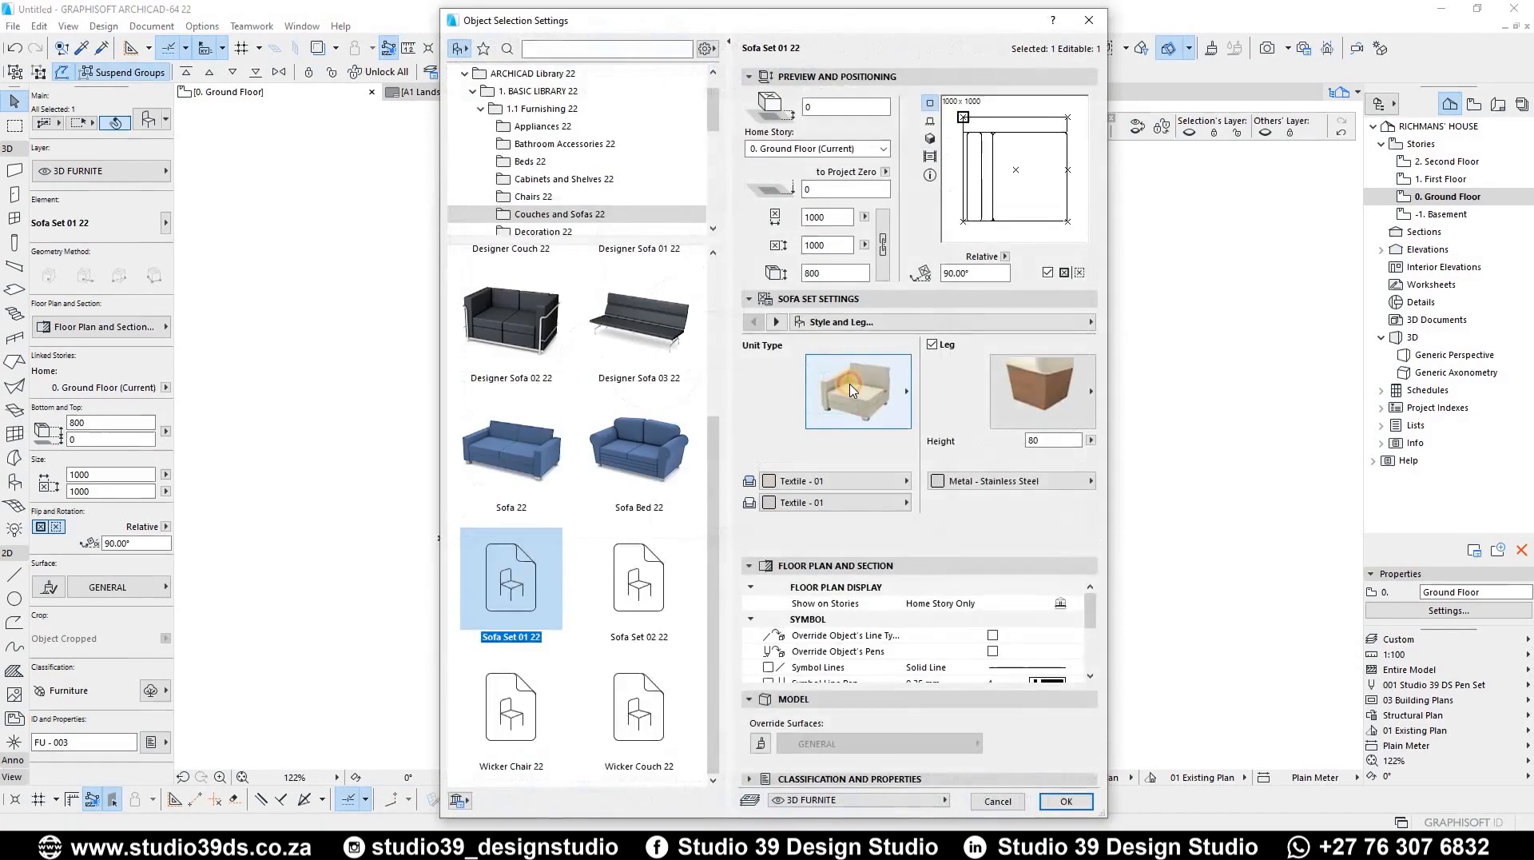
left_click(858, 390)
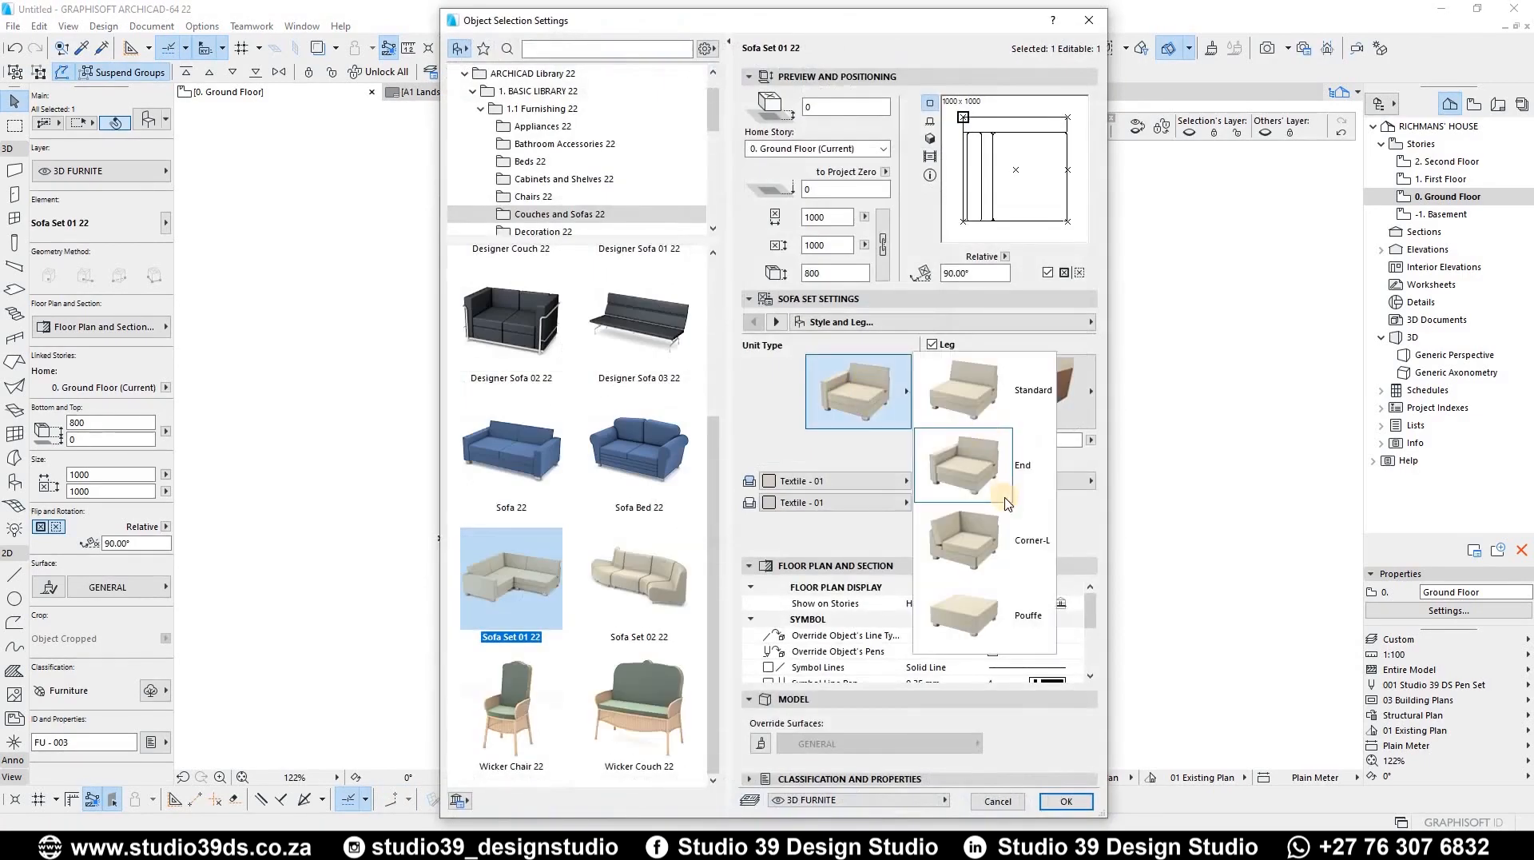
left_click(956, 630)
left_click(1066, 801)
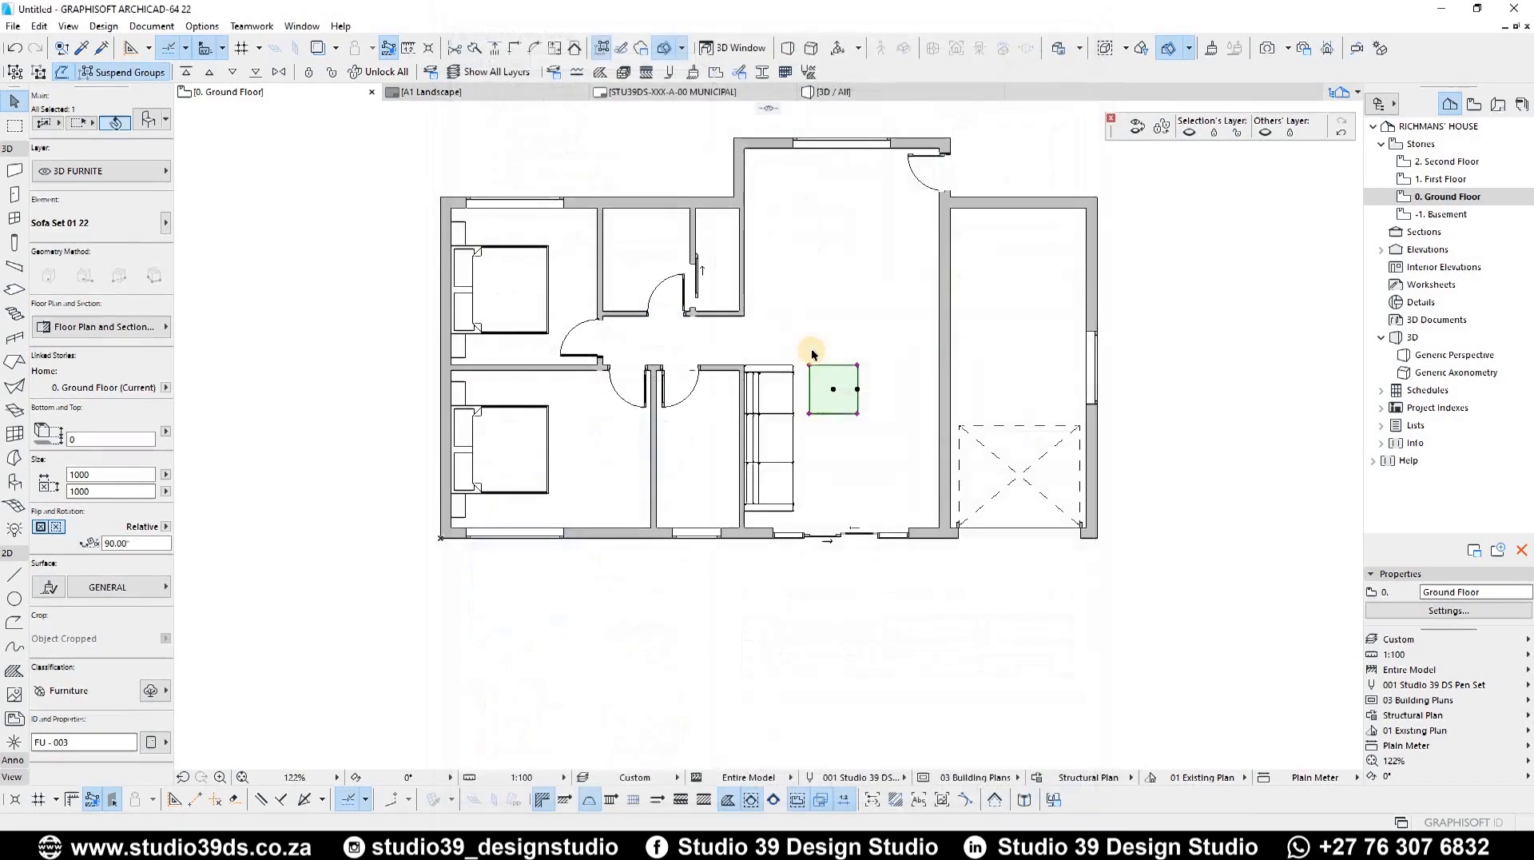
left_click(803, 364)
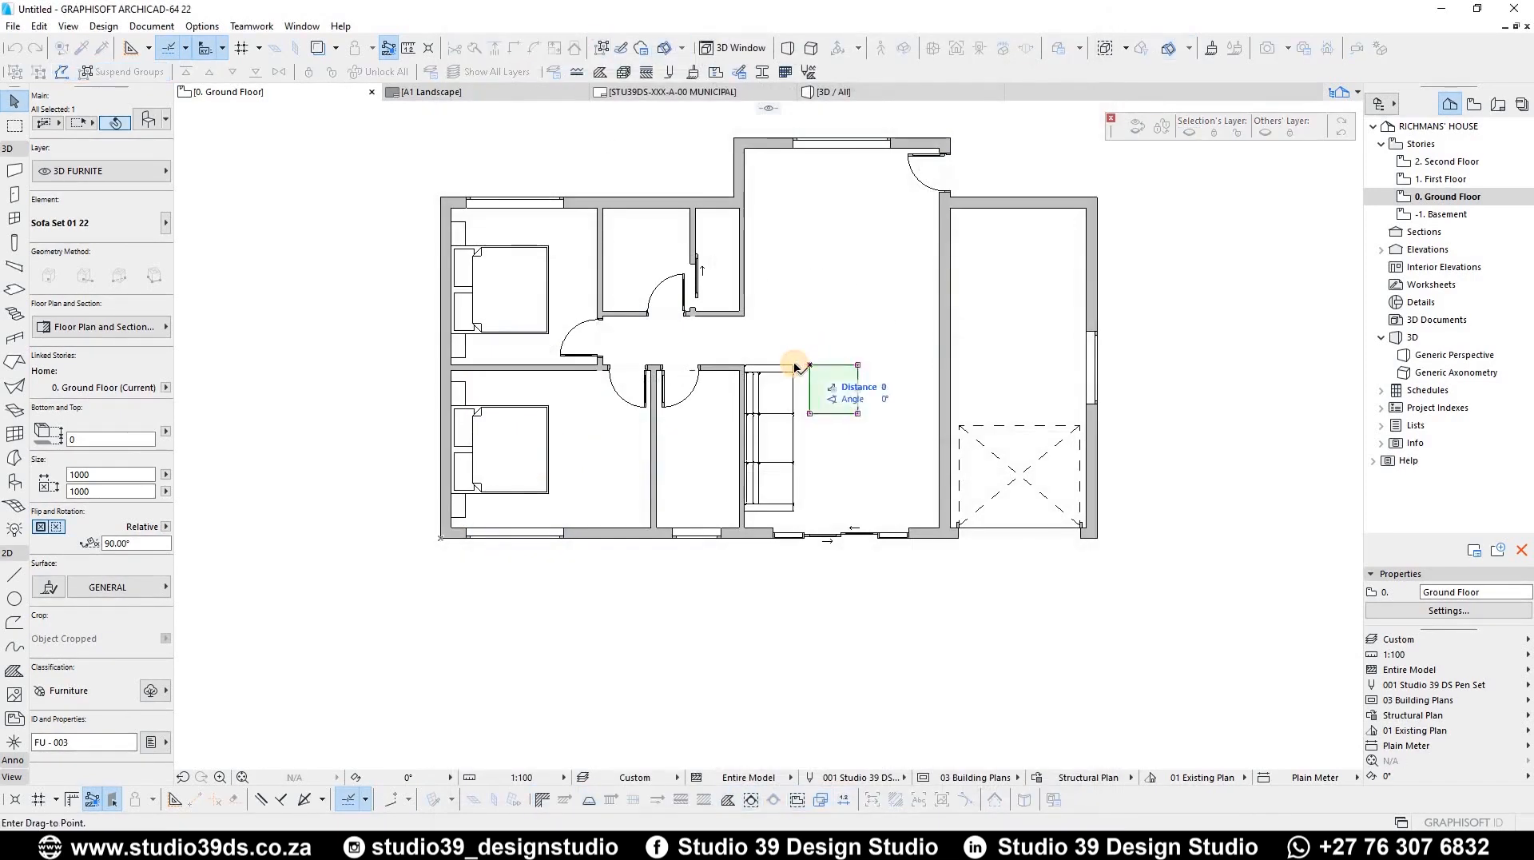
left_click(793, 365)
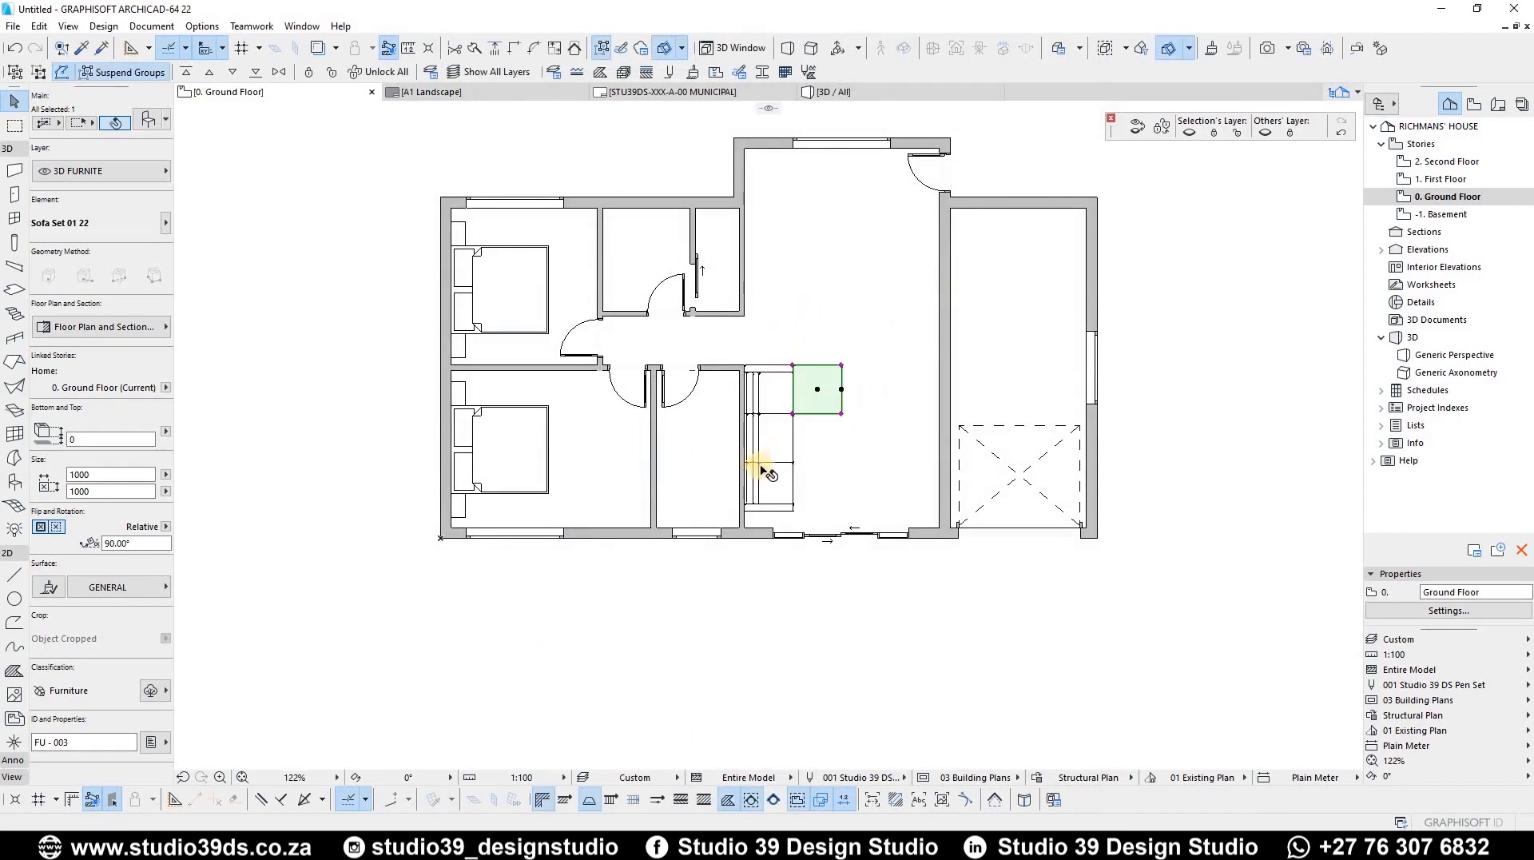
Move the three sofa units and the pouffe together slightly down along the living room wall
left_click(769, 436, "shift")
left_click(771, 393, "shift")
left_click(769, 489, "shift")
left_click(826, 444)
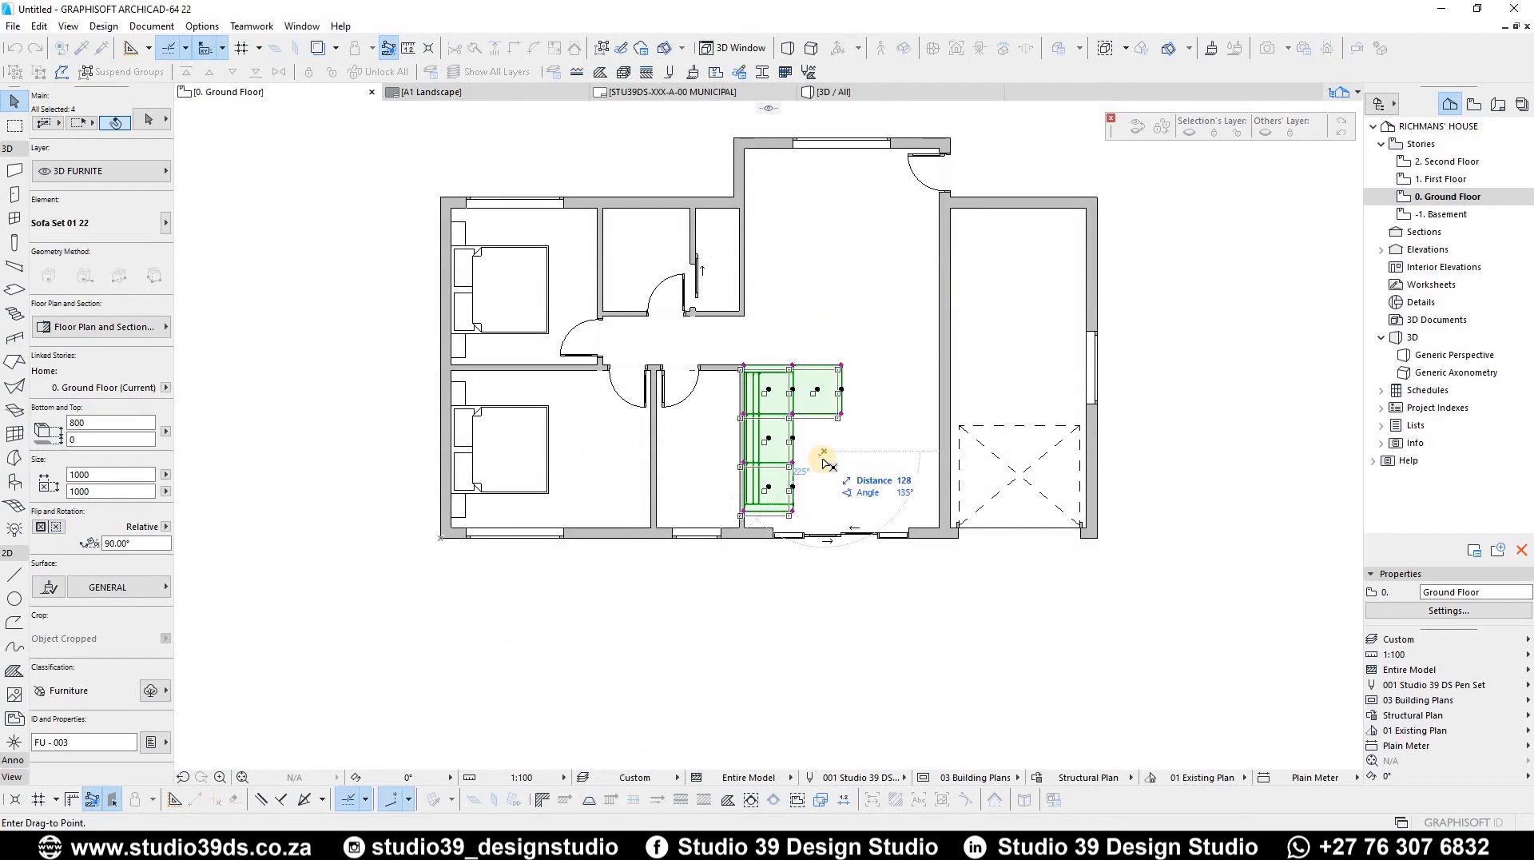
left_click(825, 454)
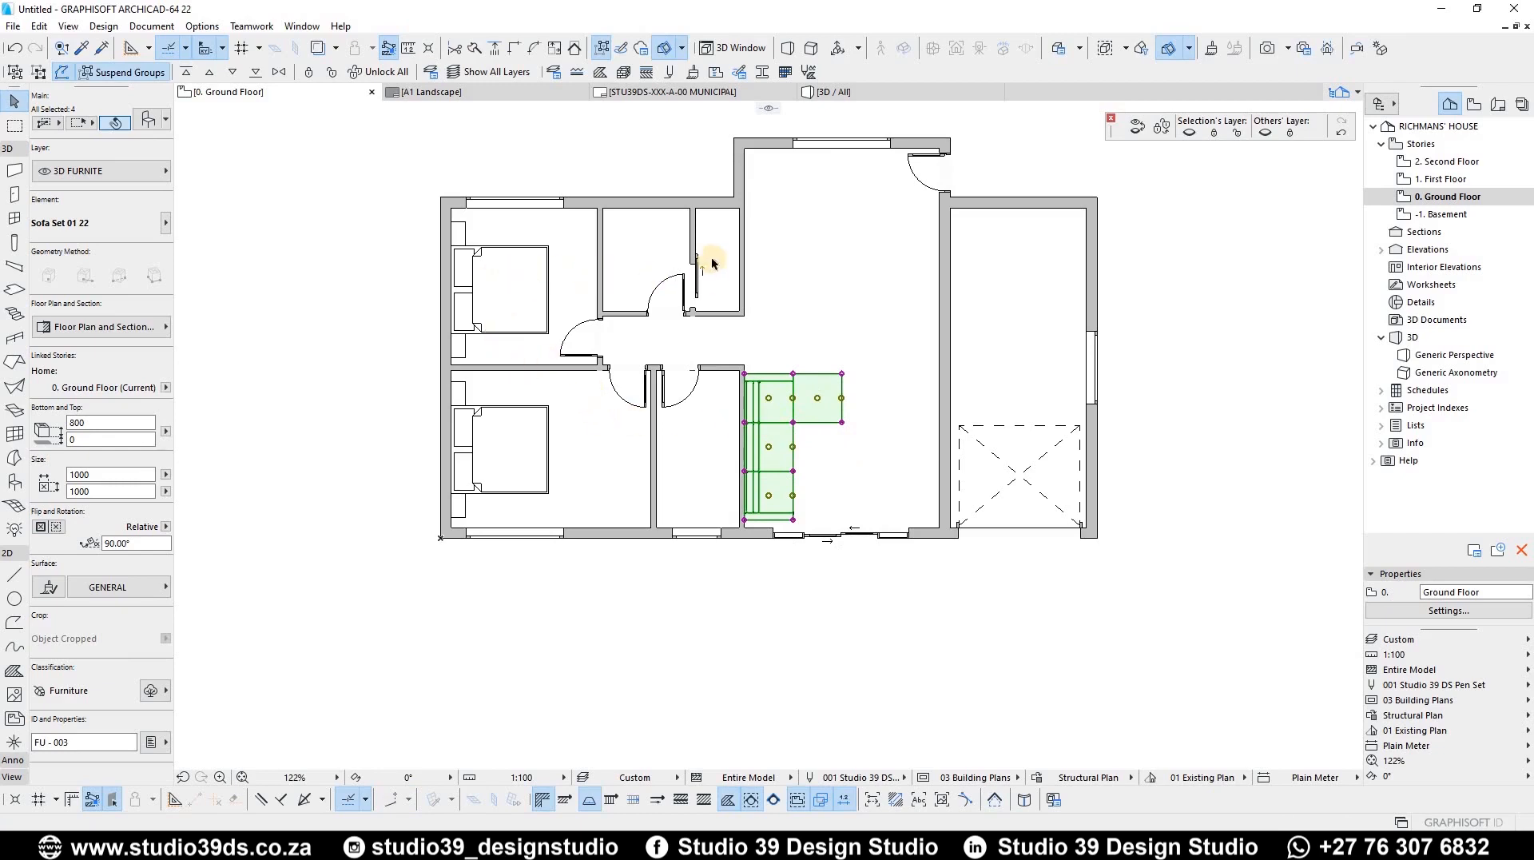
left_click(846, 424)
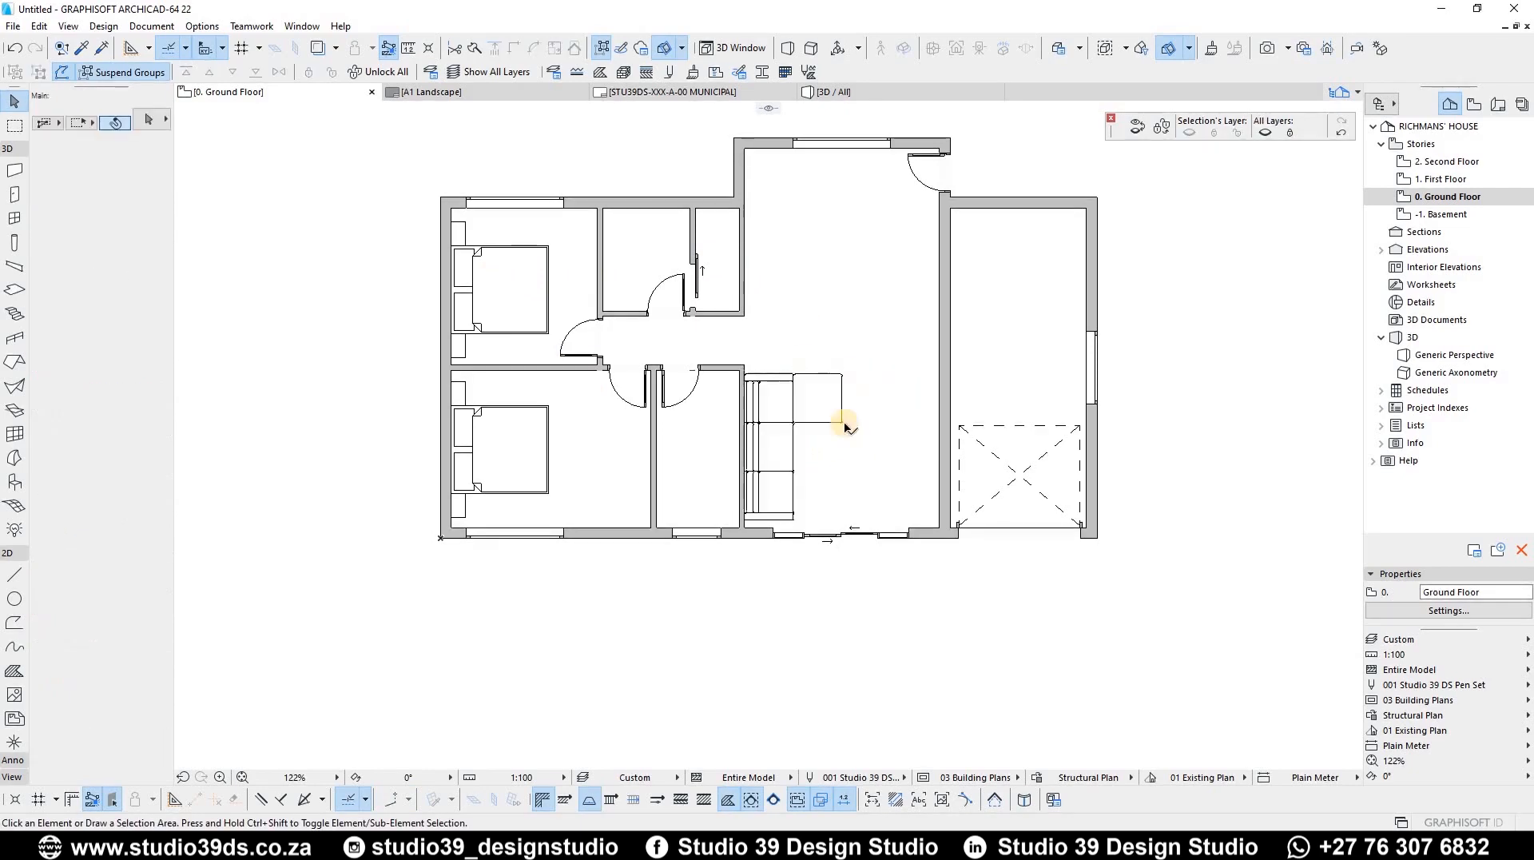
Copy the pouffe into the garage and replace the copy with Executive Car 22 from the Vehicles 22 library folder
left_click(824, 395)
left_click_drag(818, 397, 1029, 345)
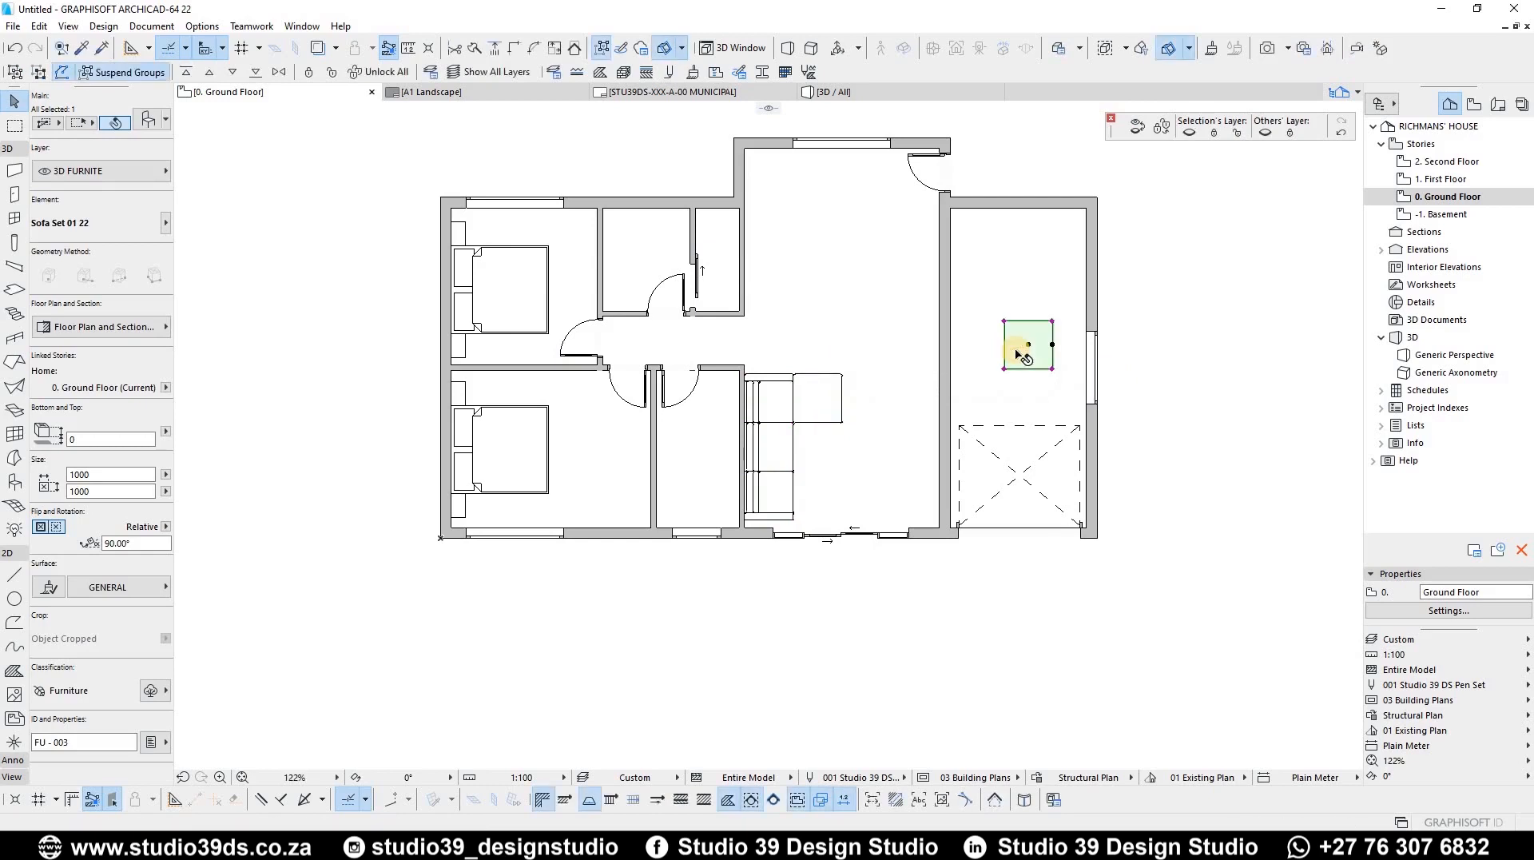
key("ctrl+t")
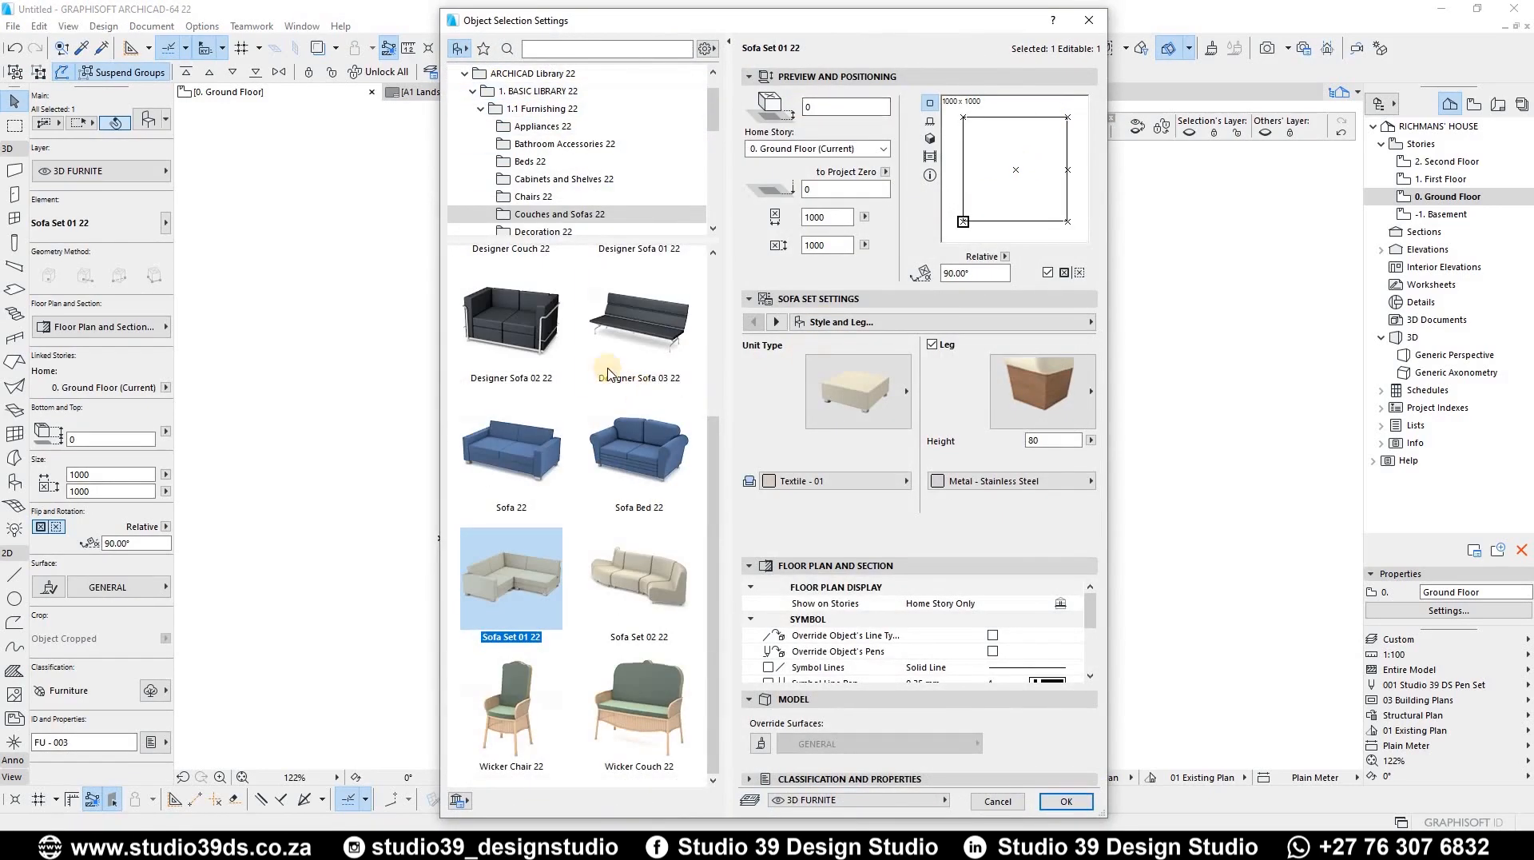
scroll(570, 185, "down", 1)
scroll(570, 185, "down", 6)
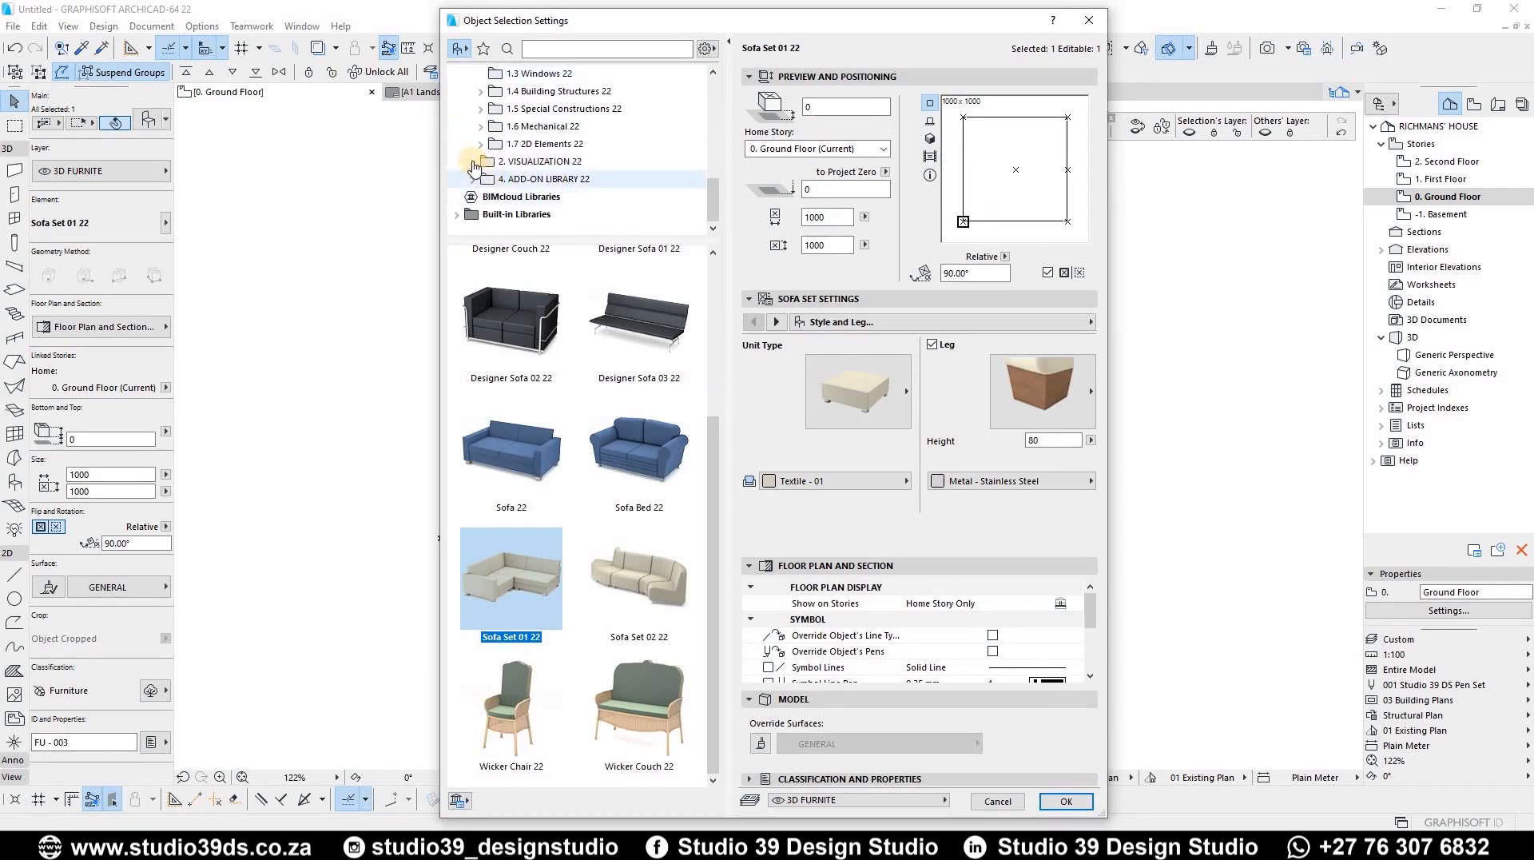
left_click(473, 163)
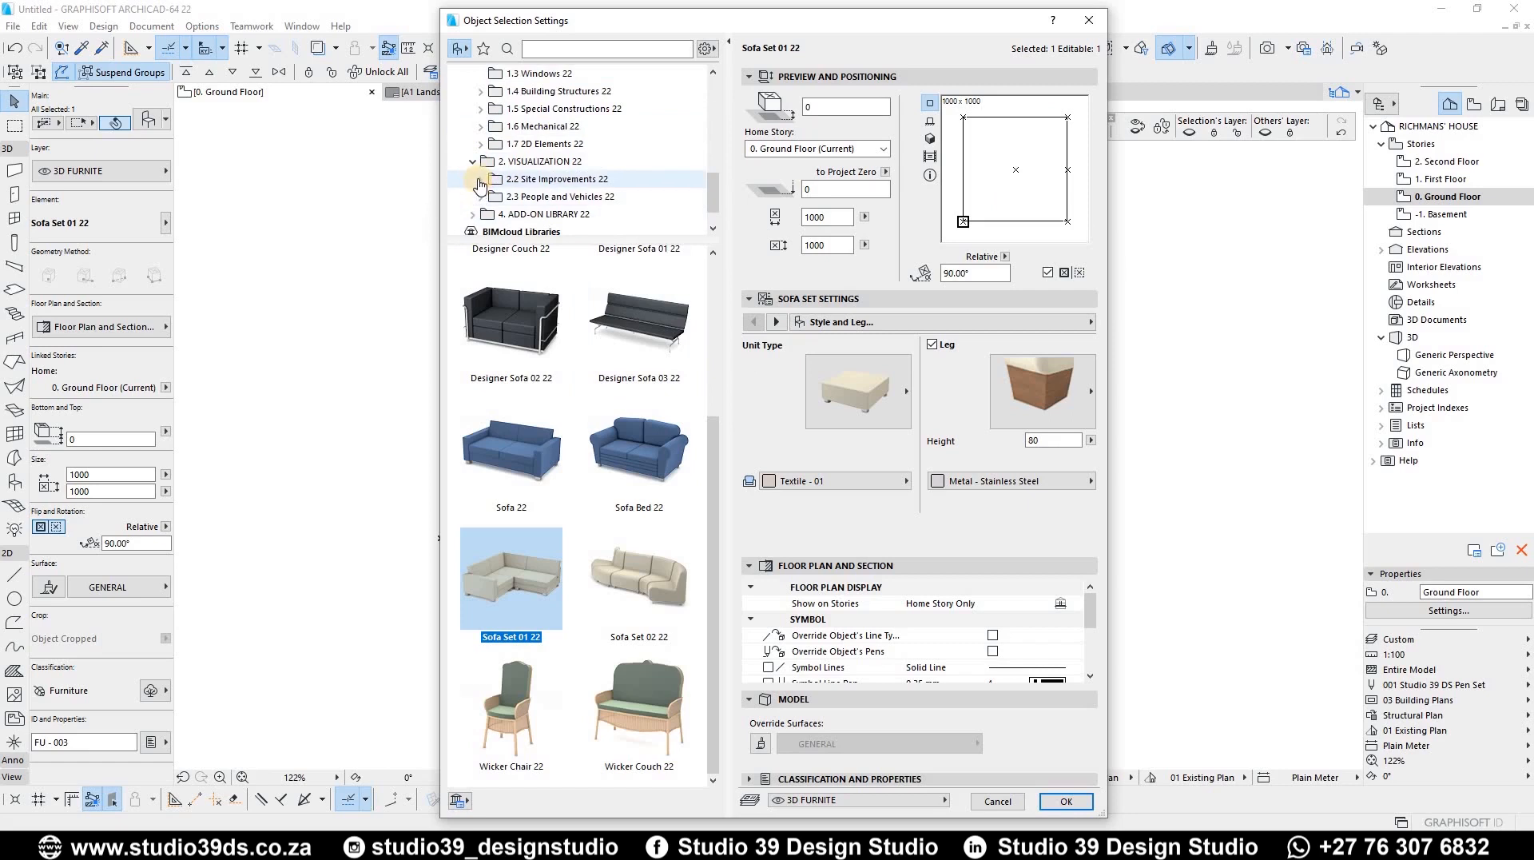
left_click(479, 181)
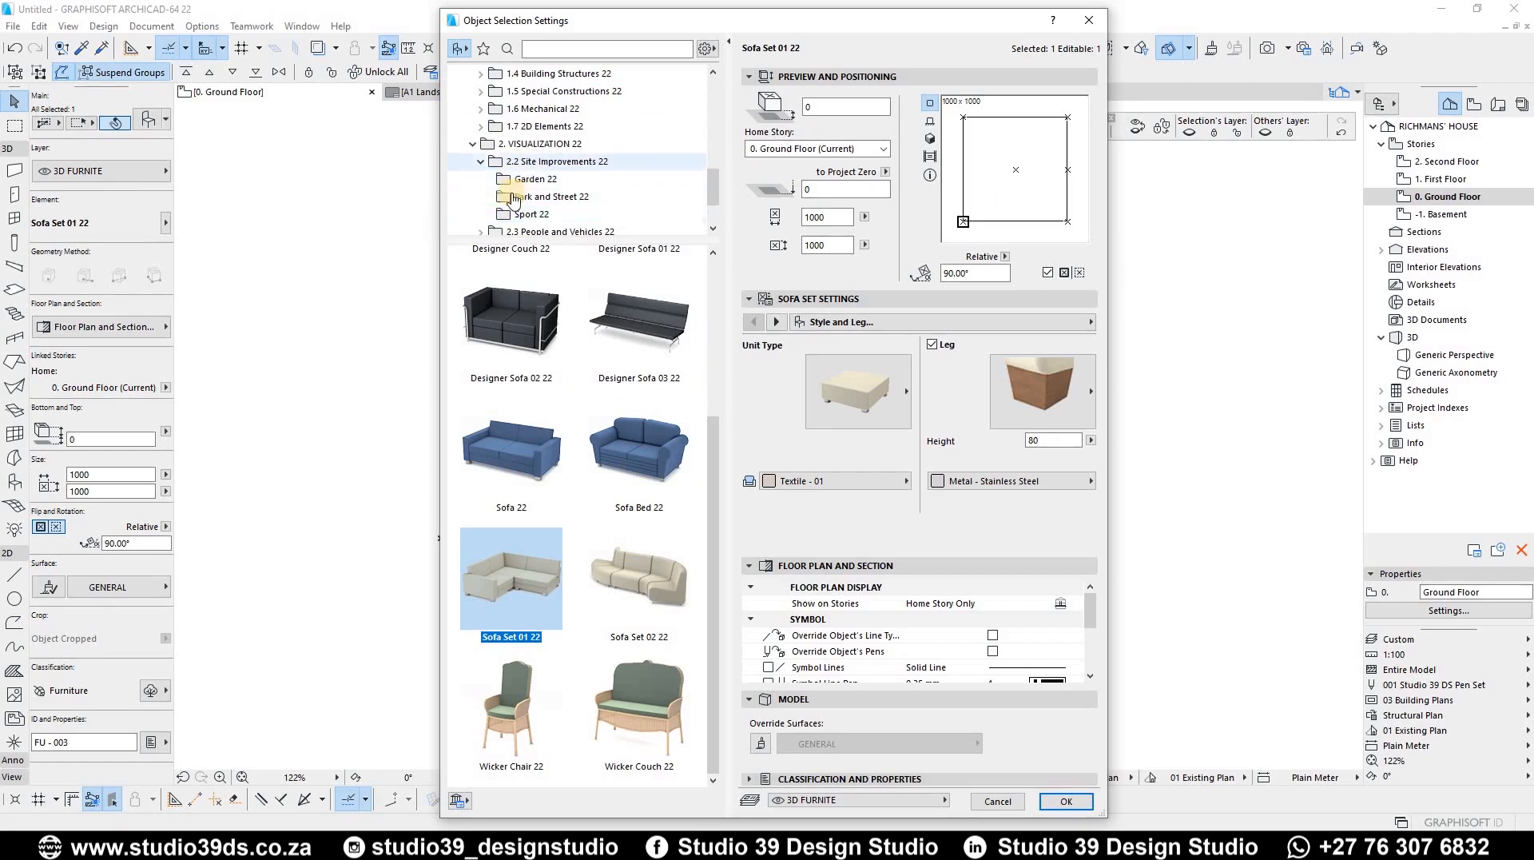
left_click(478, 163)
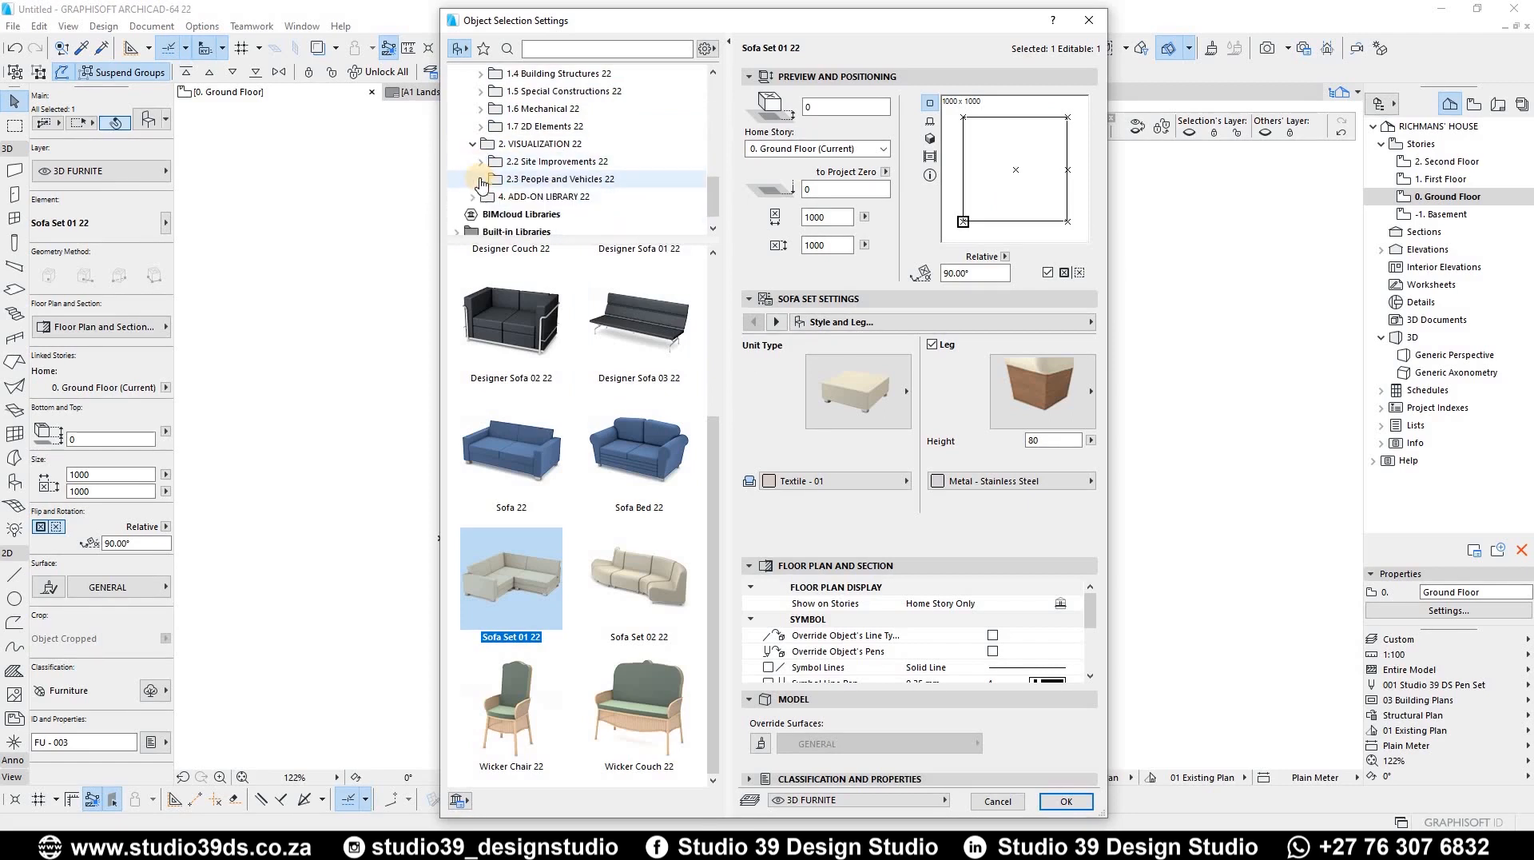
double_click(521, 181)
left_click(535, 230)
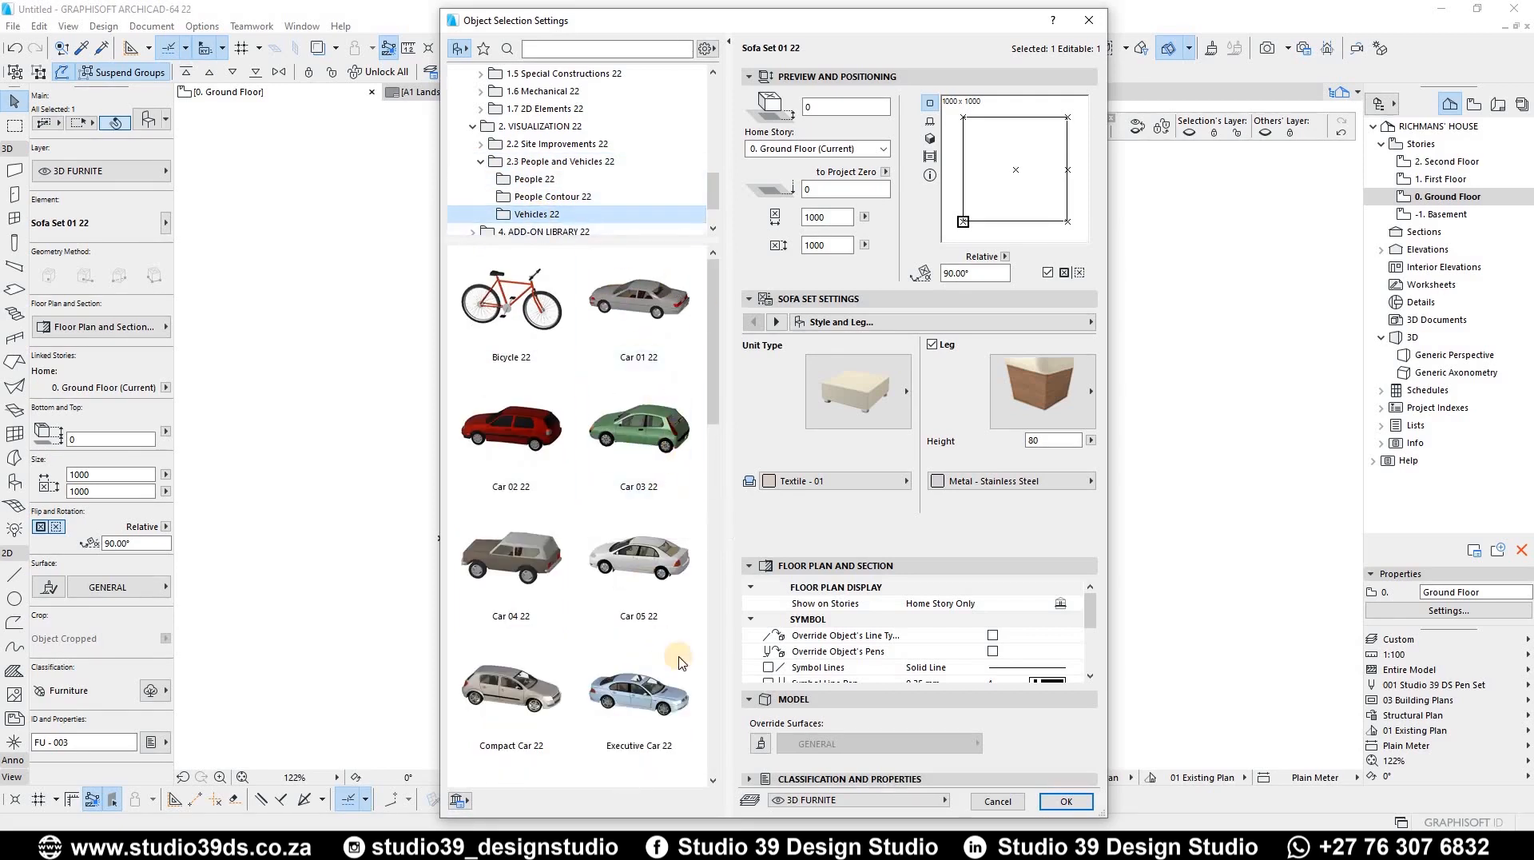
scroll(615, 555, "down", 3)
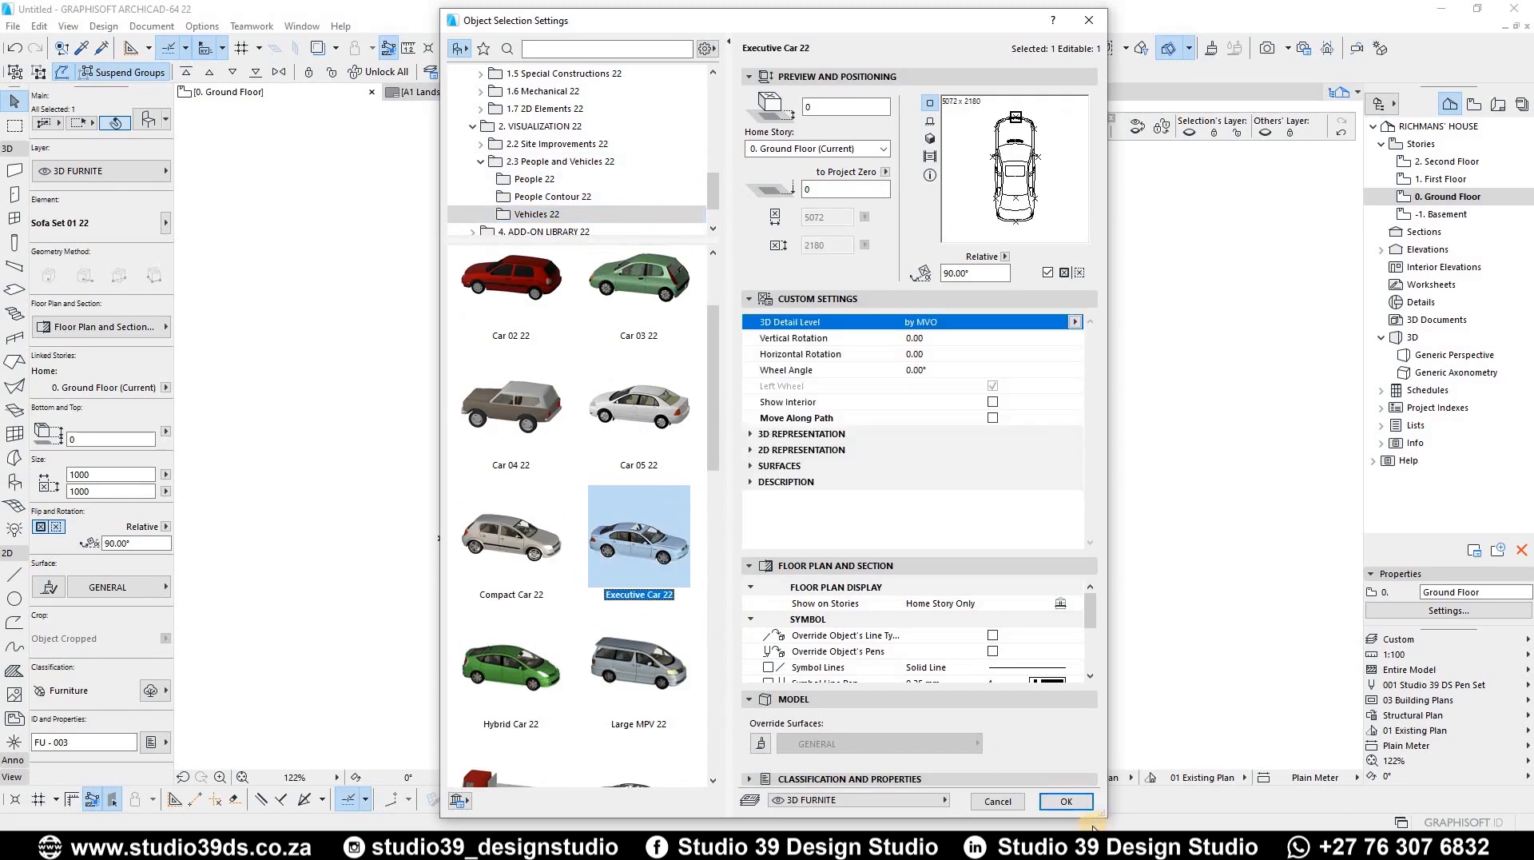
key("Return")
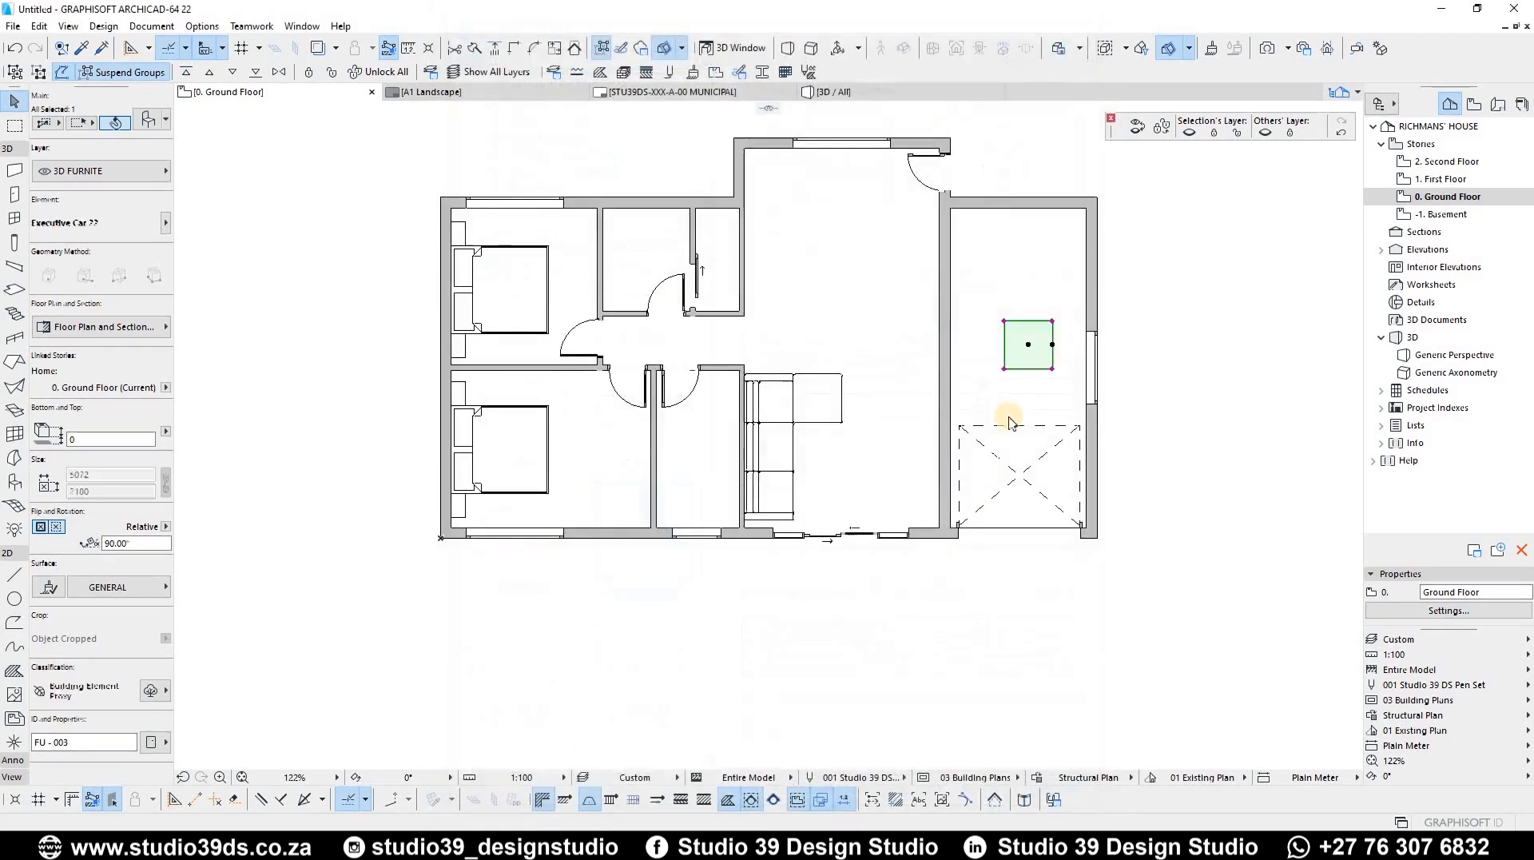
Move the car so that it stands inside the garage behind the garage door
left_click(1019, 479)
left_click_drag(1003, 489, 1013, 361)
left_click(1154, 557)
scroll(1086, 436, "up", 2)
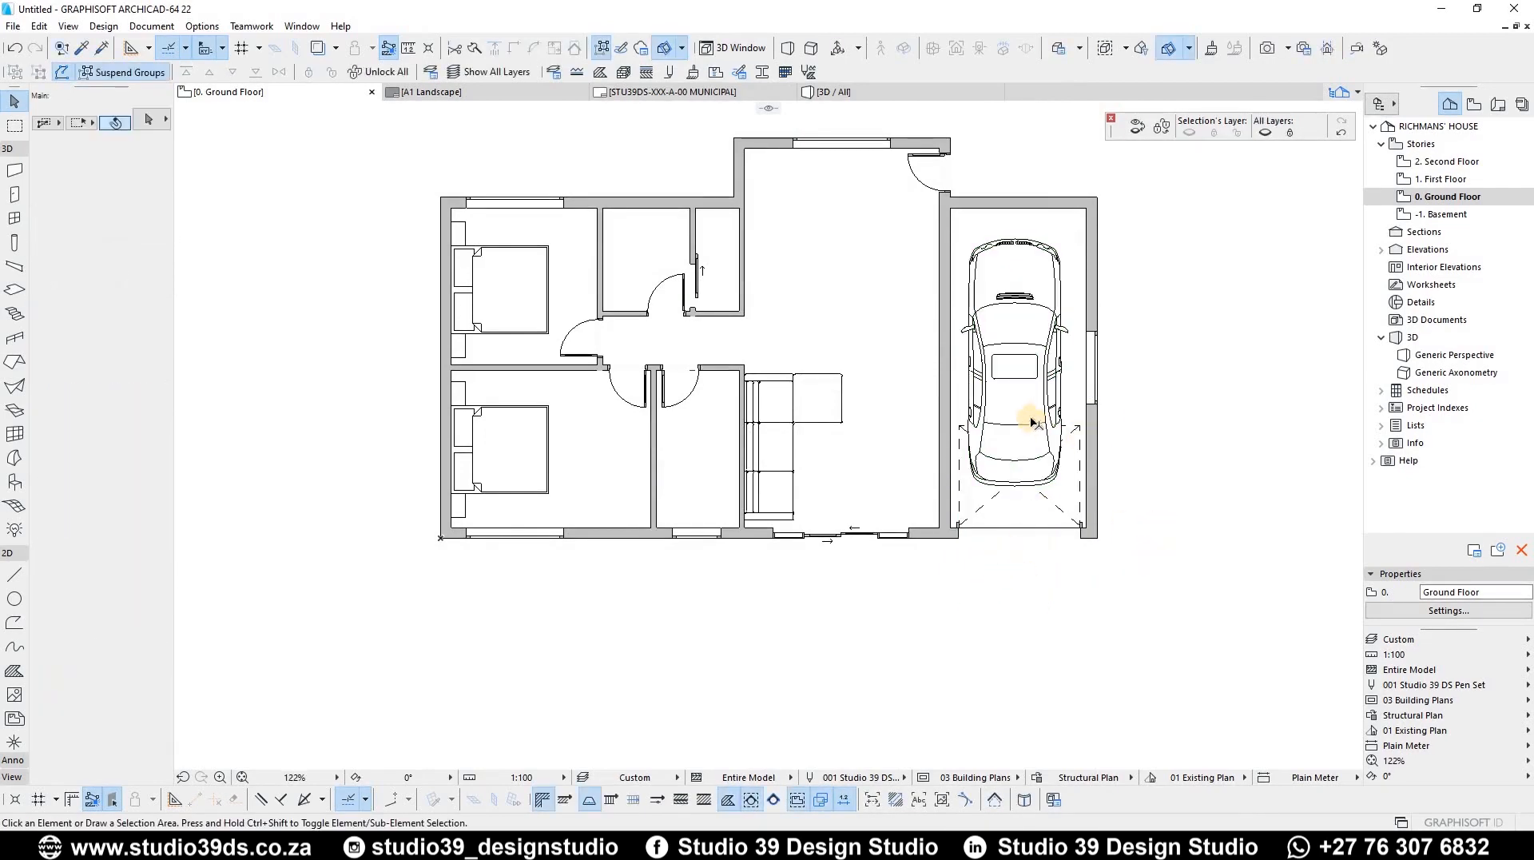
Draw a horizontal 3200 mm line across the garage at the car's front, starting from the inner face of the house-side wall
left_click(999, 376)
scroll(935, 432, "down", 4)
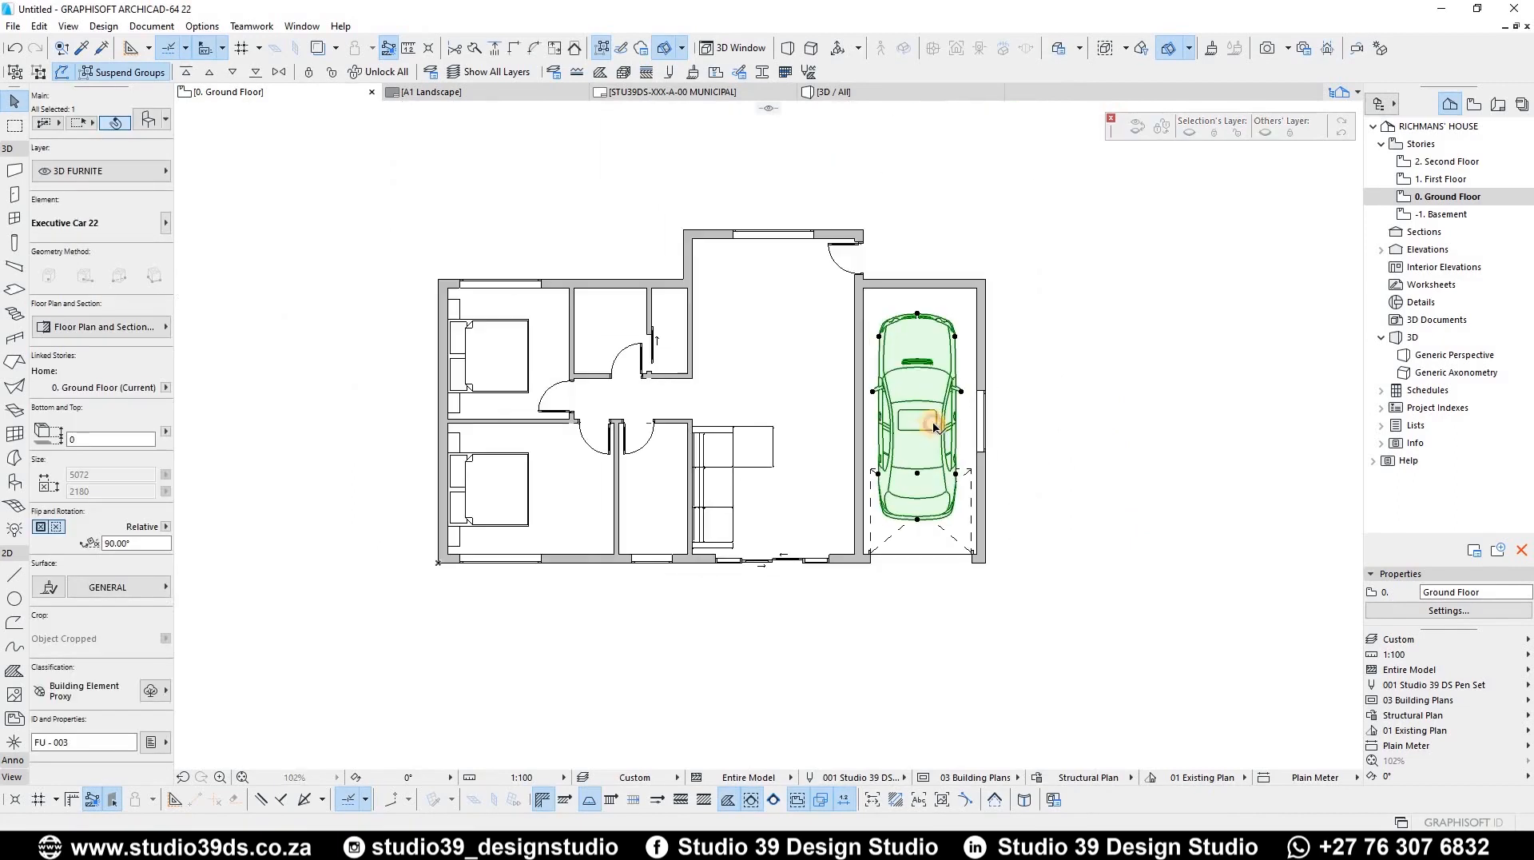
scroll(923, 454, "up", 2)
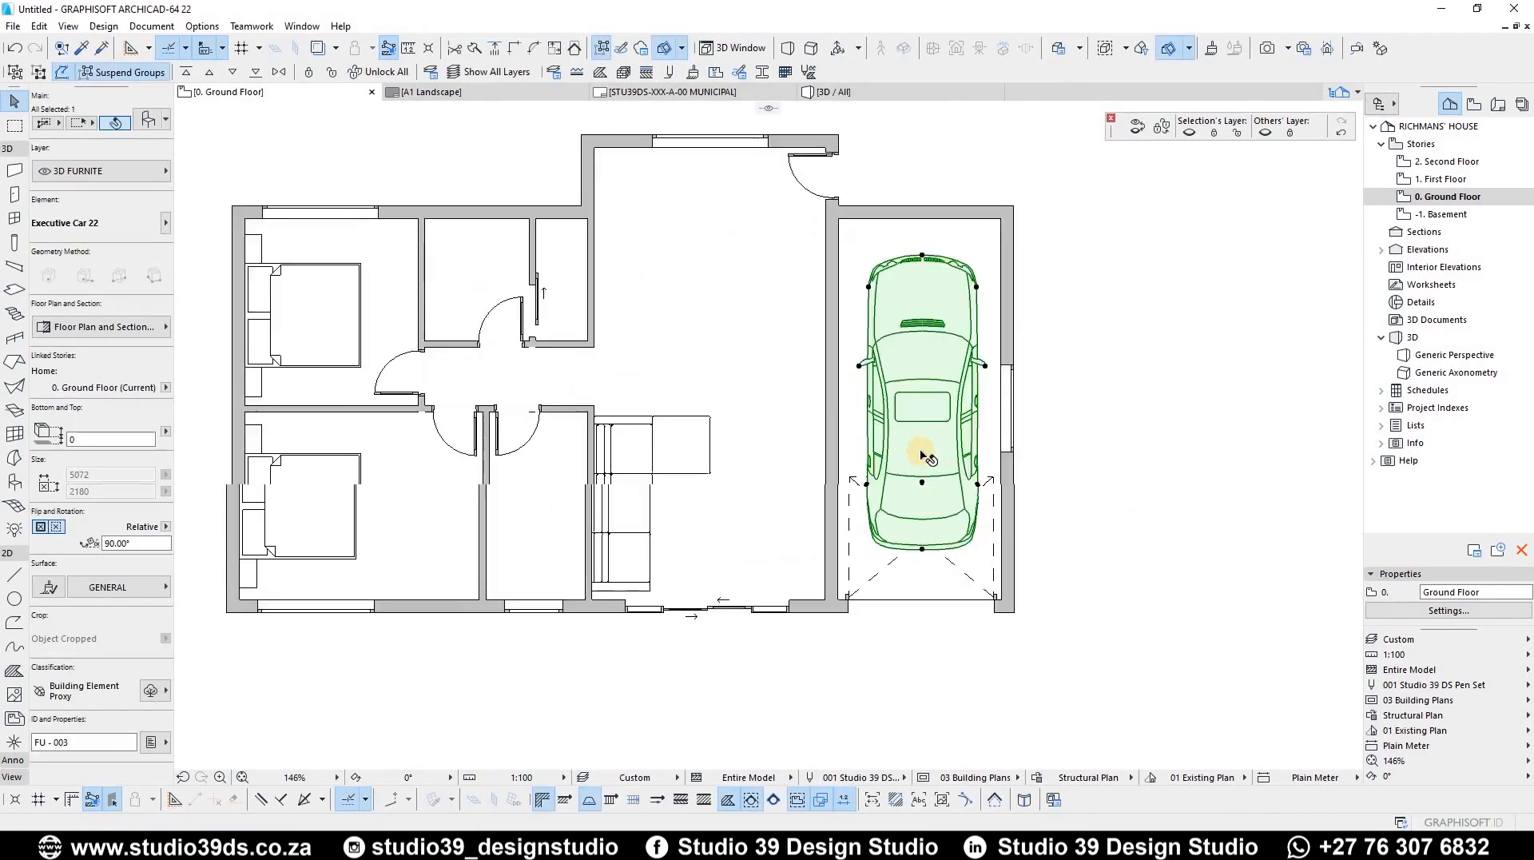
scroll(923, 453, "up", 1)
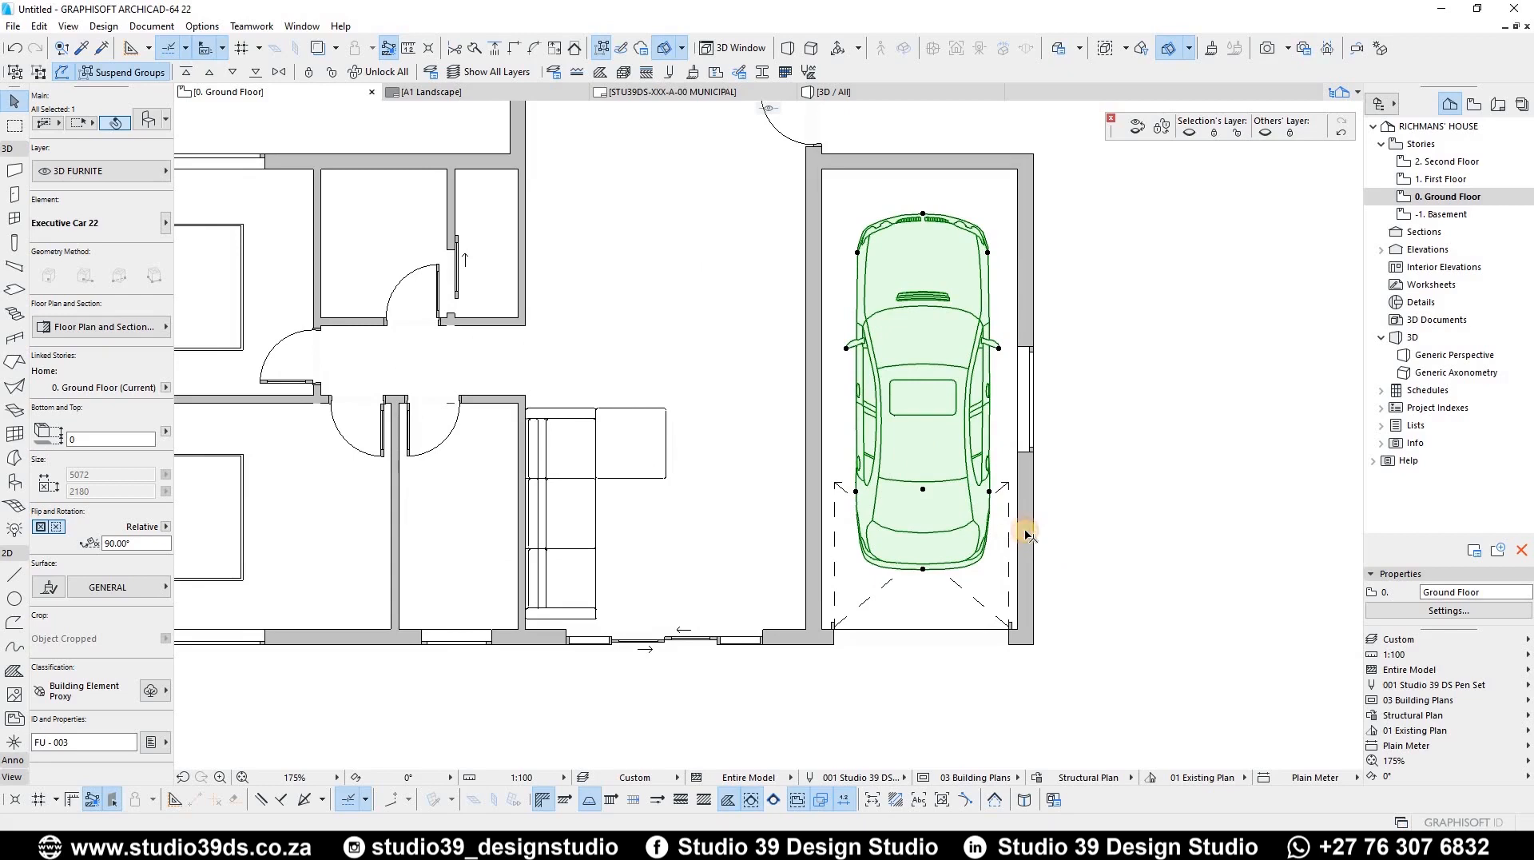
key("Escape")
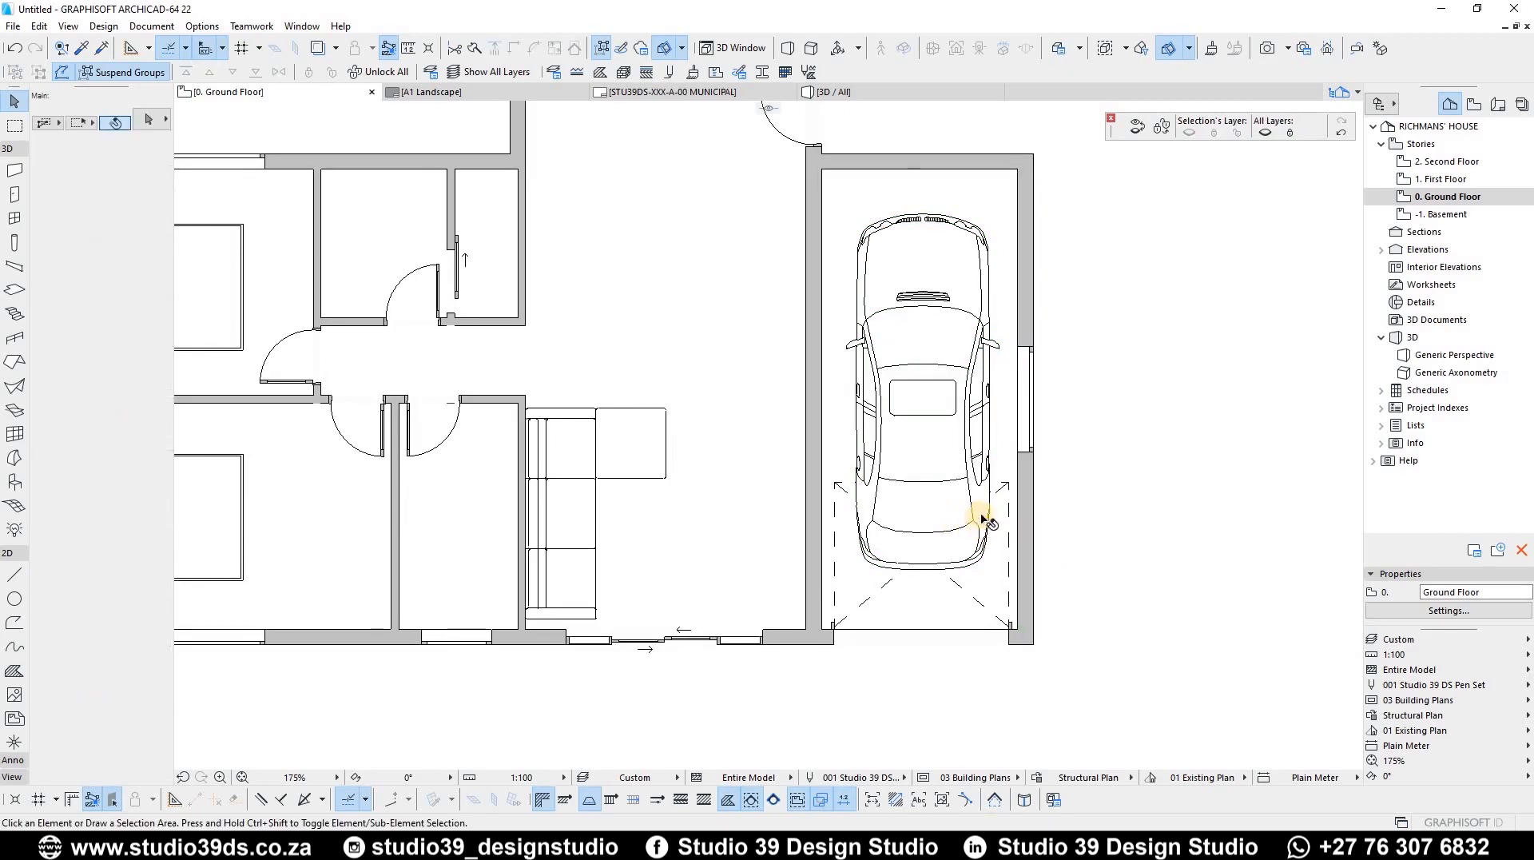
key("l")
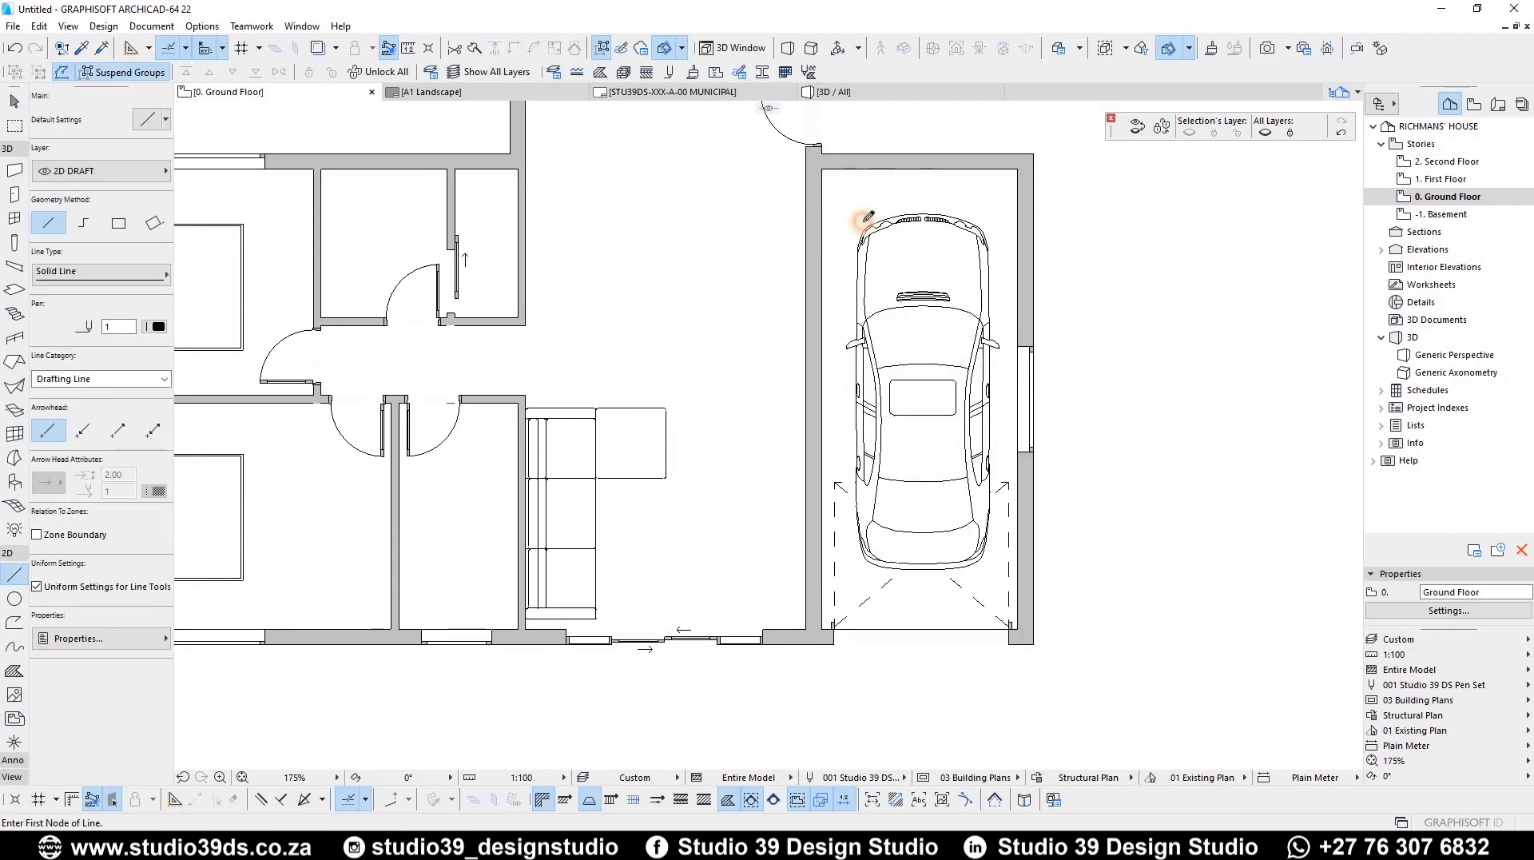
left_click(823, 221)
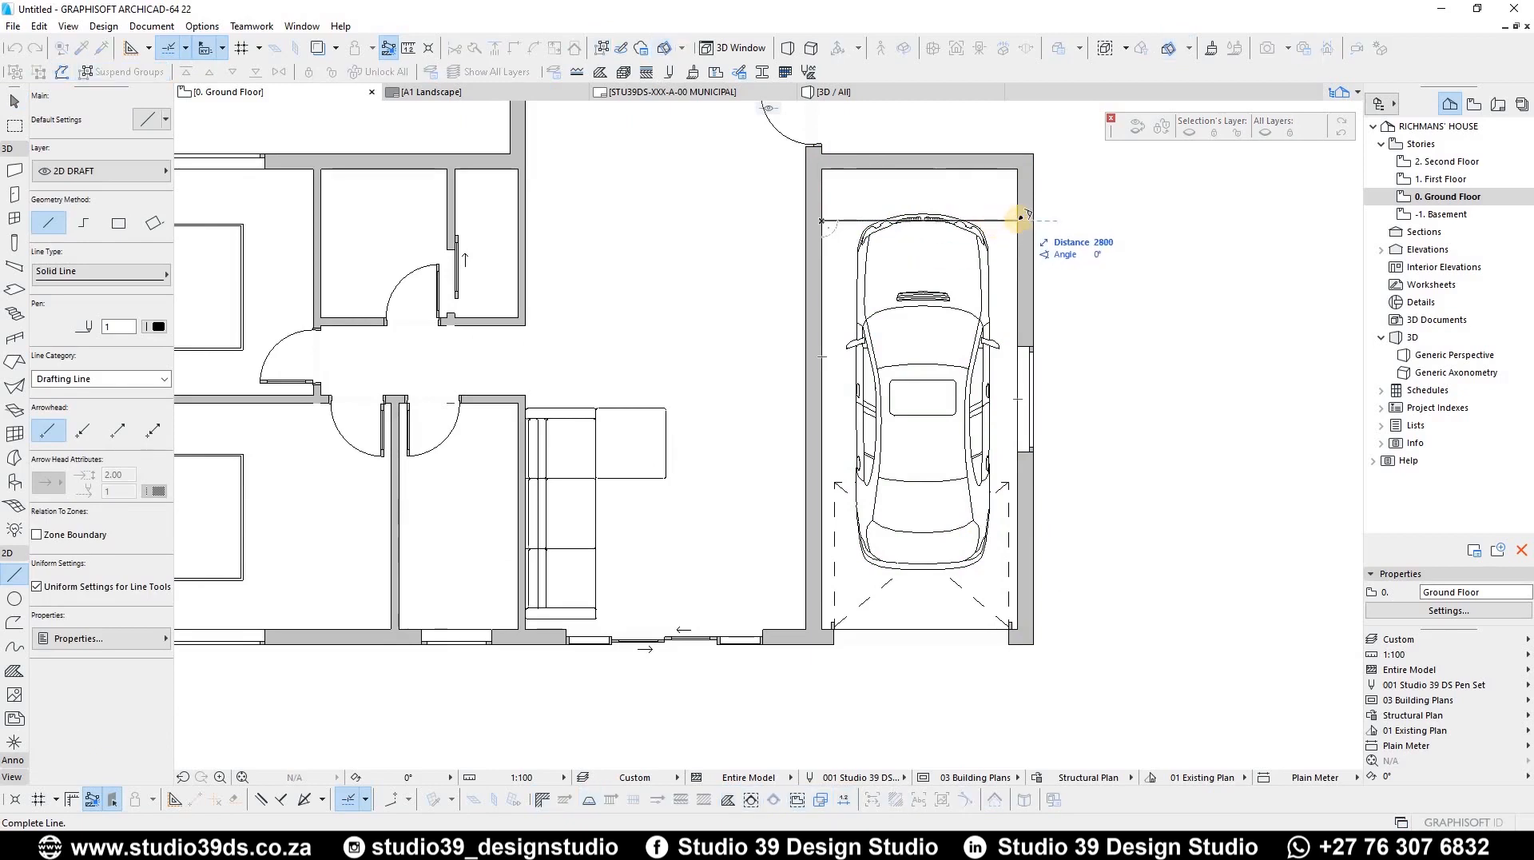
type("32")
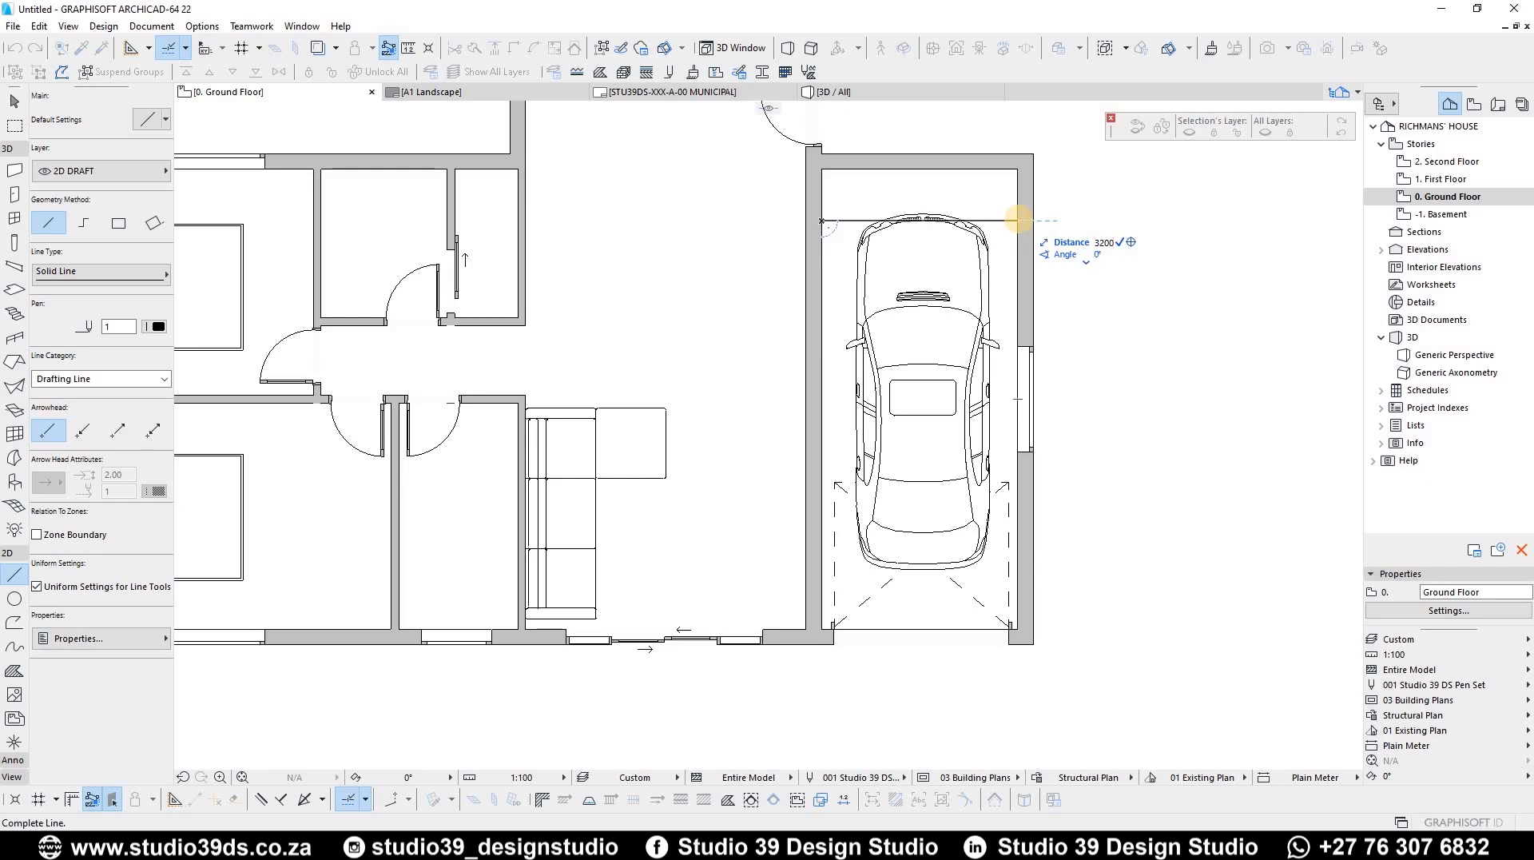
type("00")
key("Return")
key("Escape")
Move the garage's outer side wall outward by 400 mm so its inner face meets the end of the reference line
left_click(1032, 196)
left_click(1033, 200)
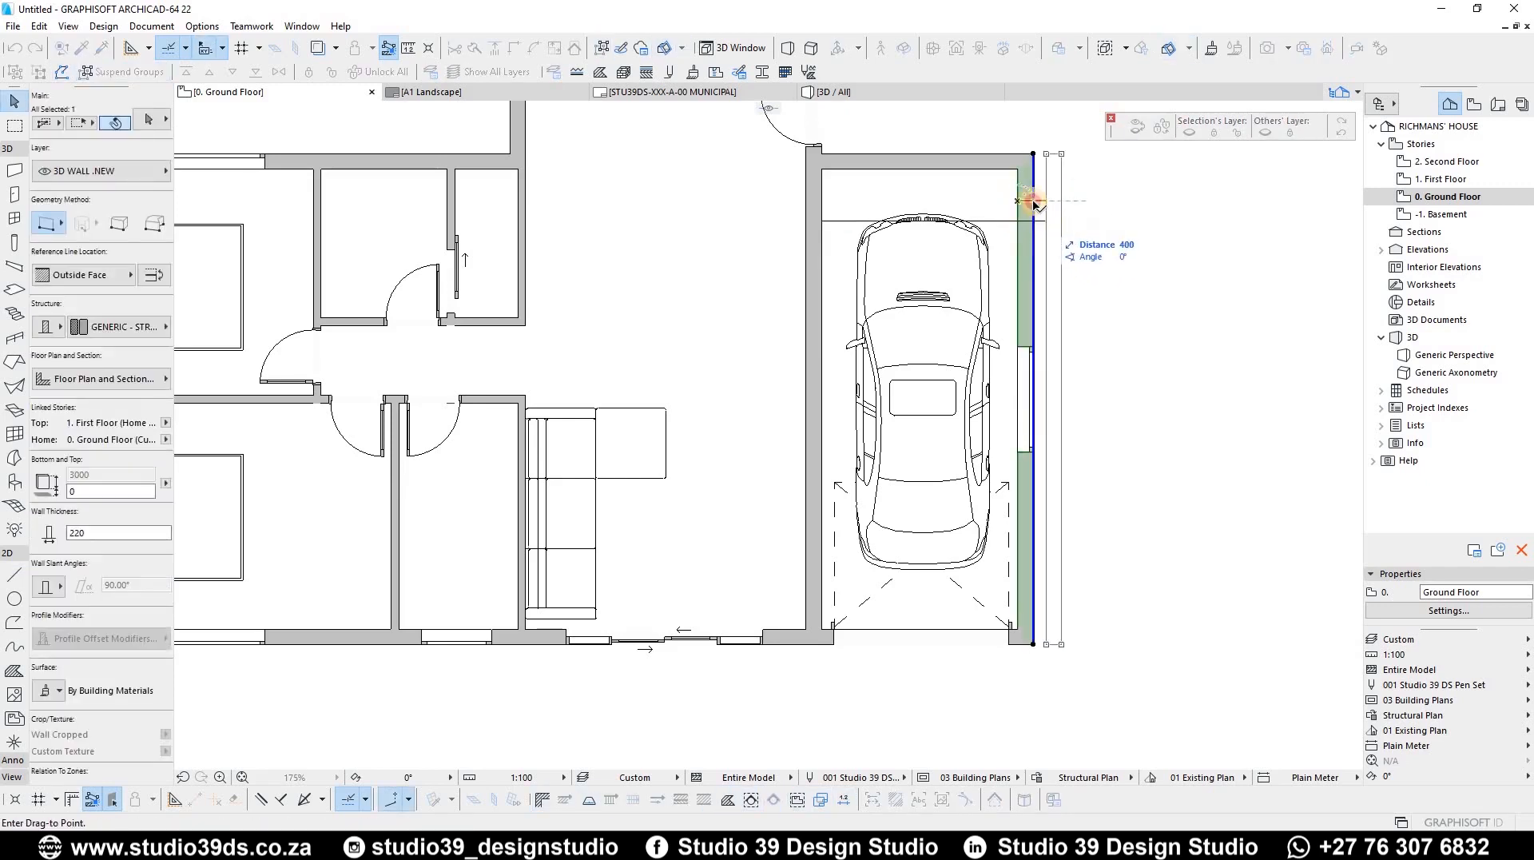
key("Return")
Extend the garage's upper wall and the lower front wall to join the relocated outer side wall
left_click(1013, 160, "shift")
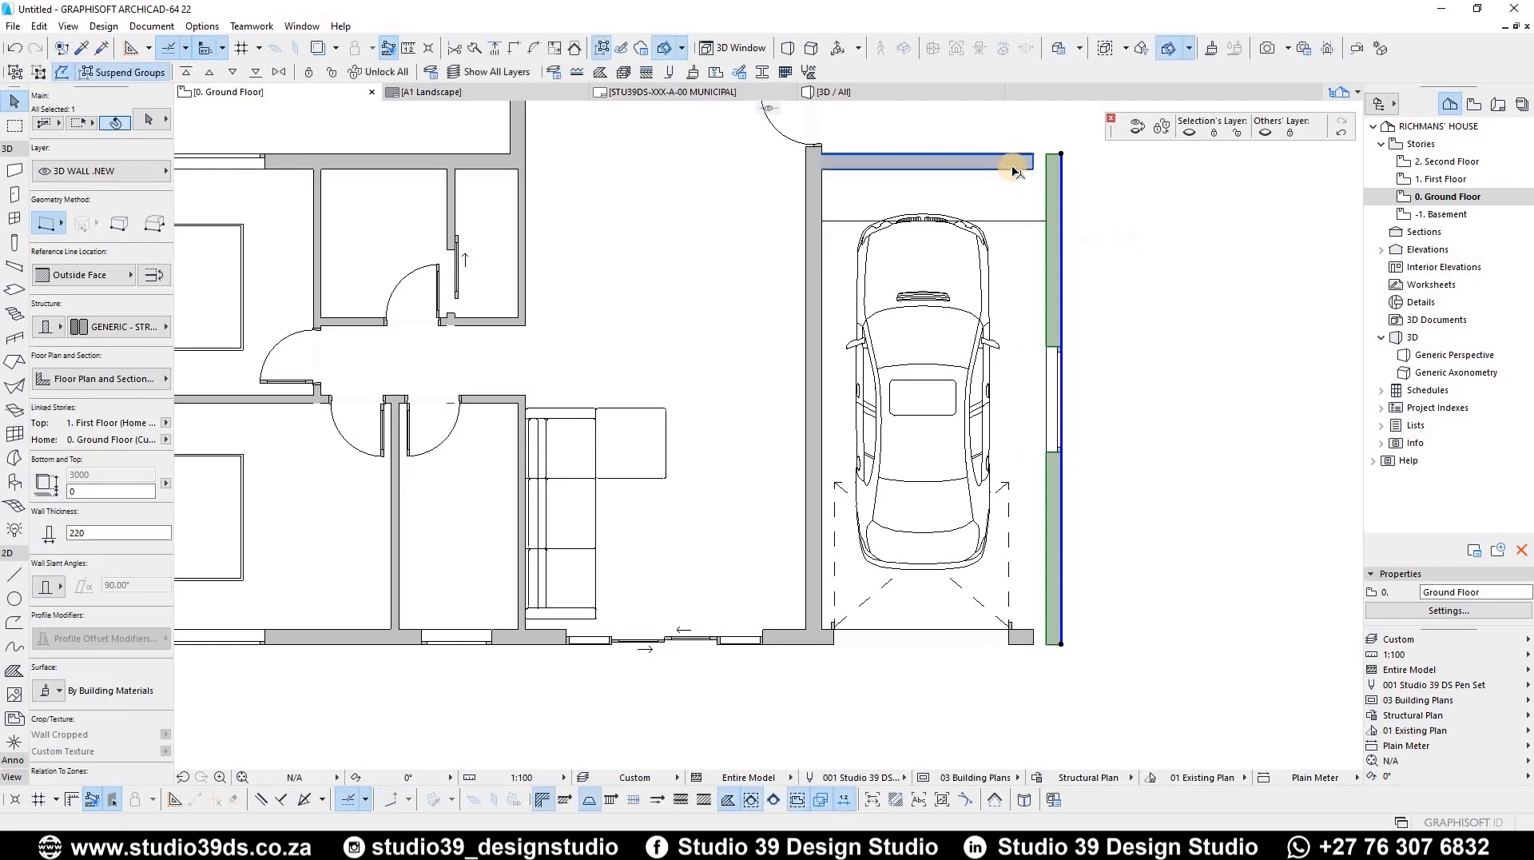
left_click(1036, 631)
left_click(1061, 626, "shift")
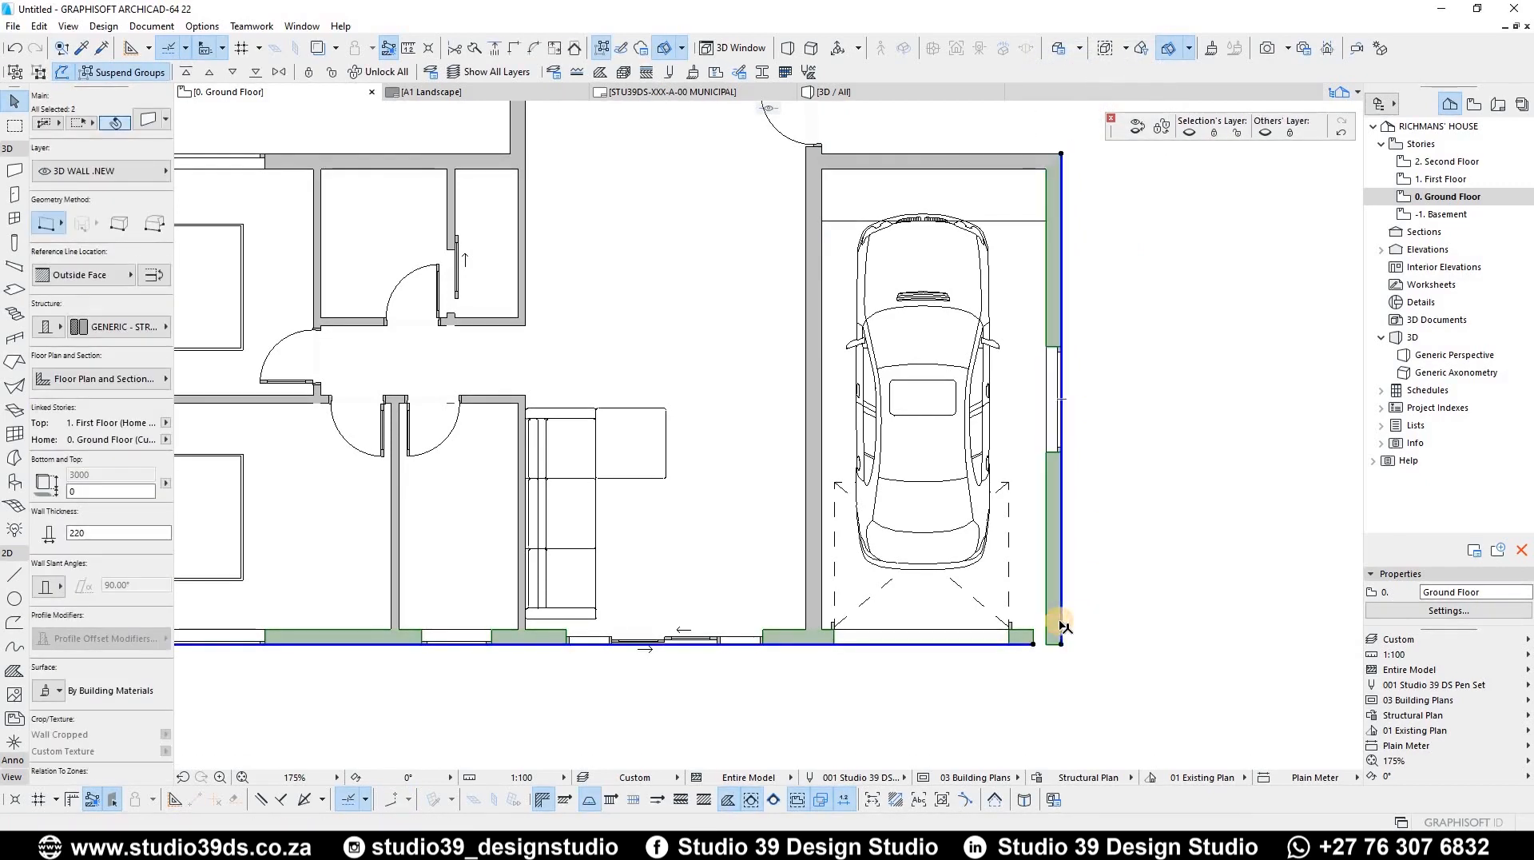
Shift the car horizontally about 171 mm towards the outer wall to centre it in the widened garage
left_click(940, 402)
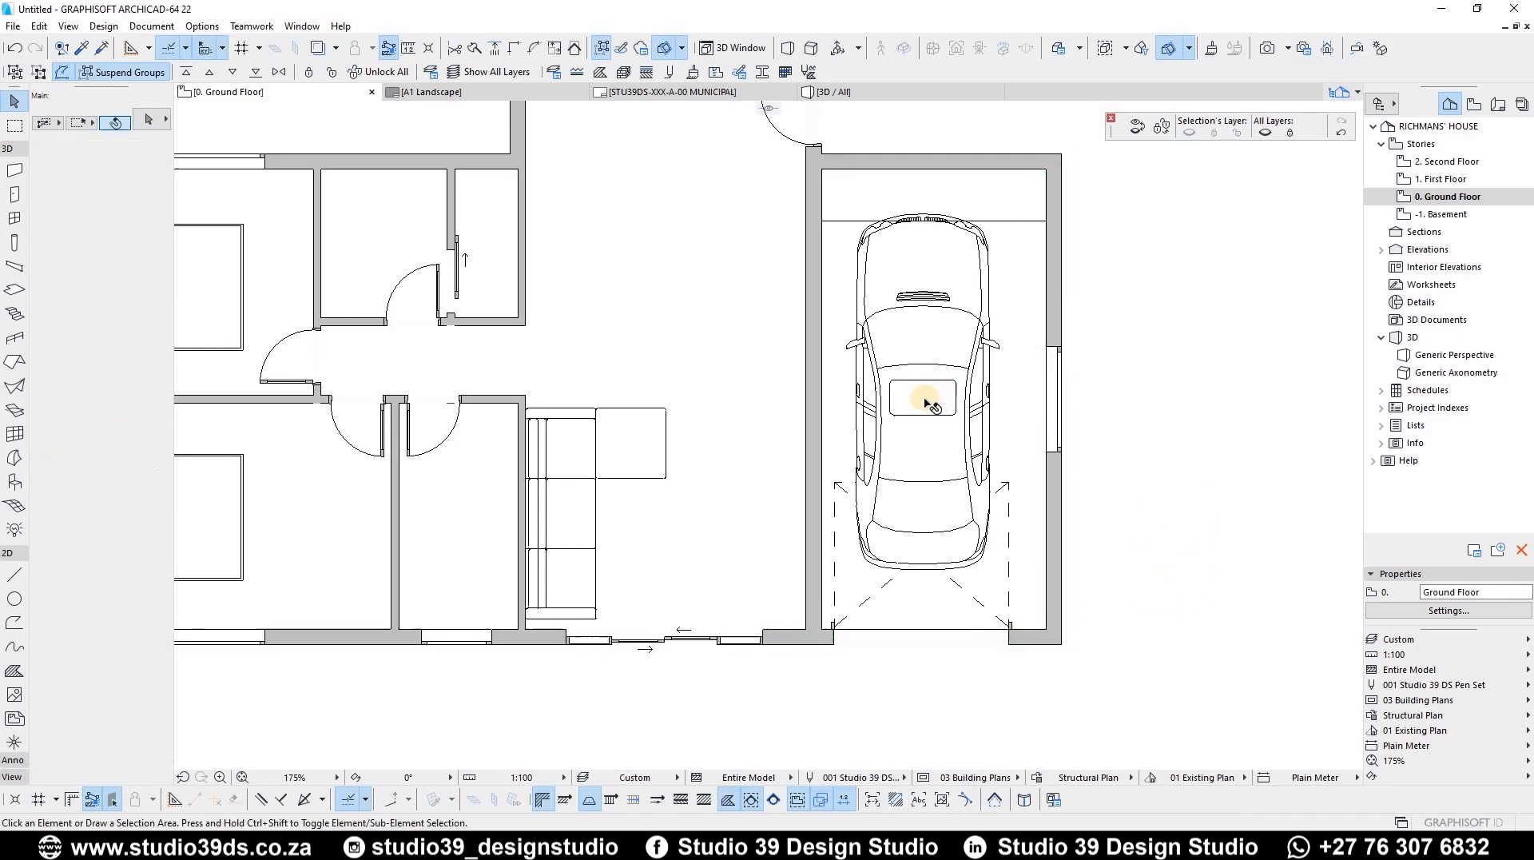
key("ctrl+d")
left_click(935, 400)
left_click(947, 402)
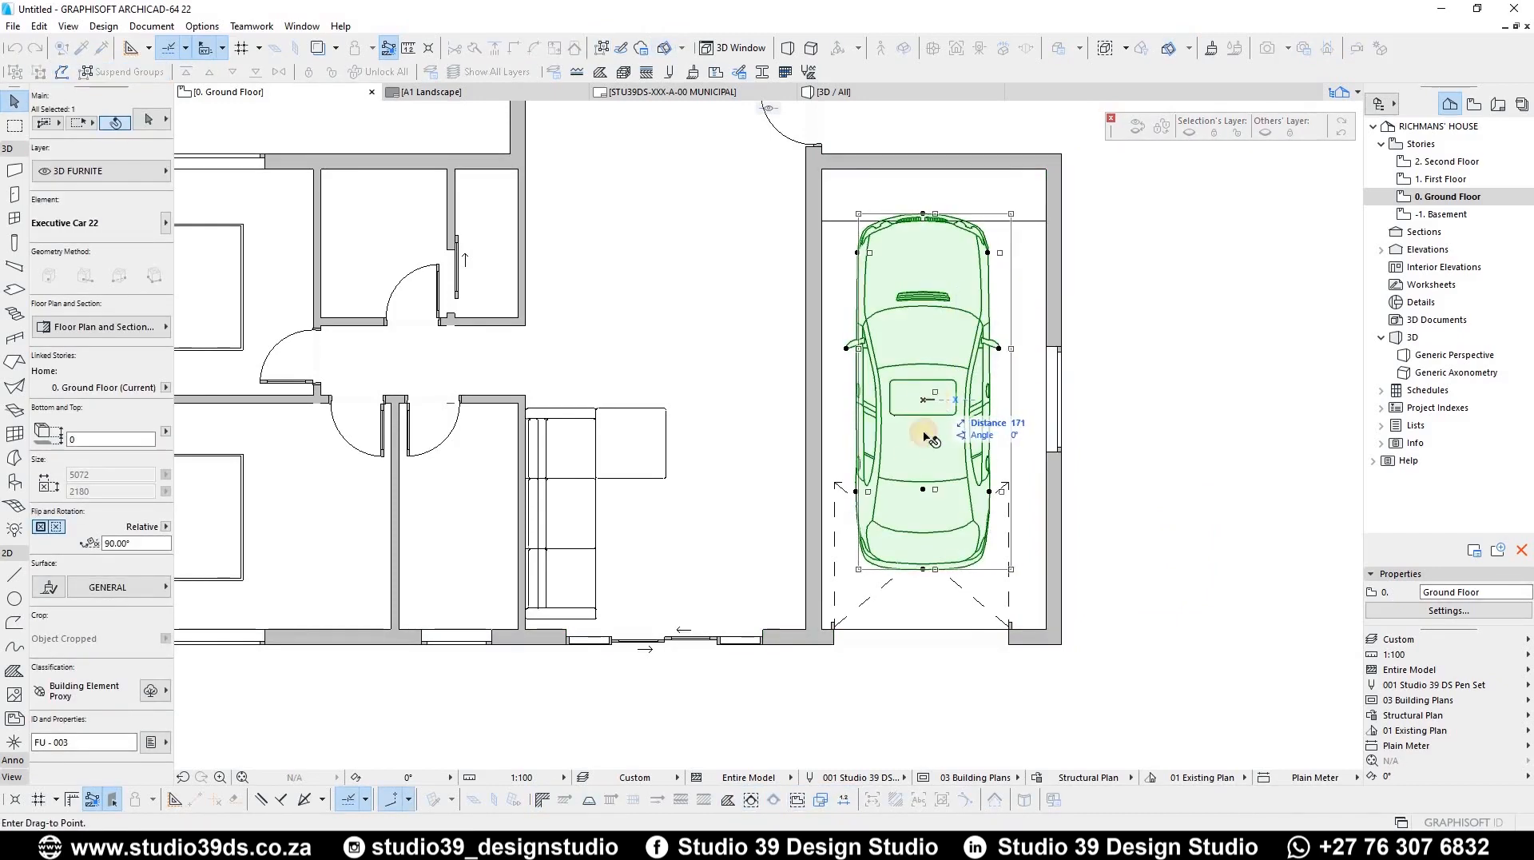
key("Escape")
Delete the 3200 mm reference line across the garage
left_click(1015, 222)
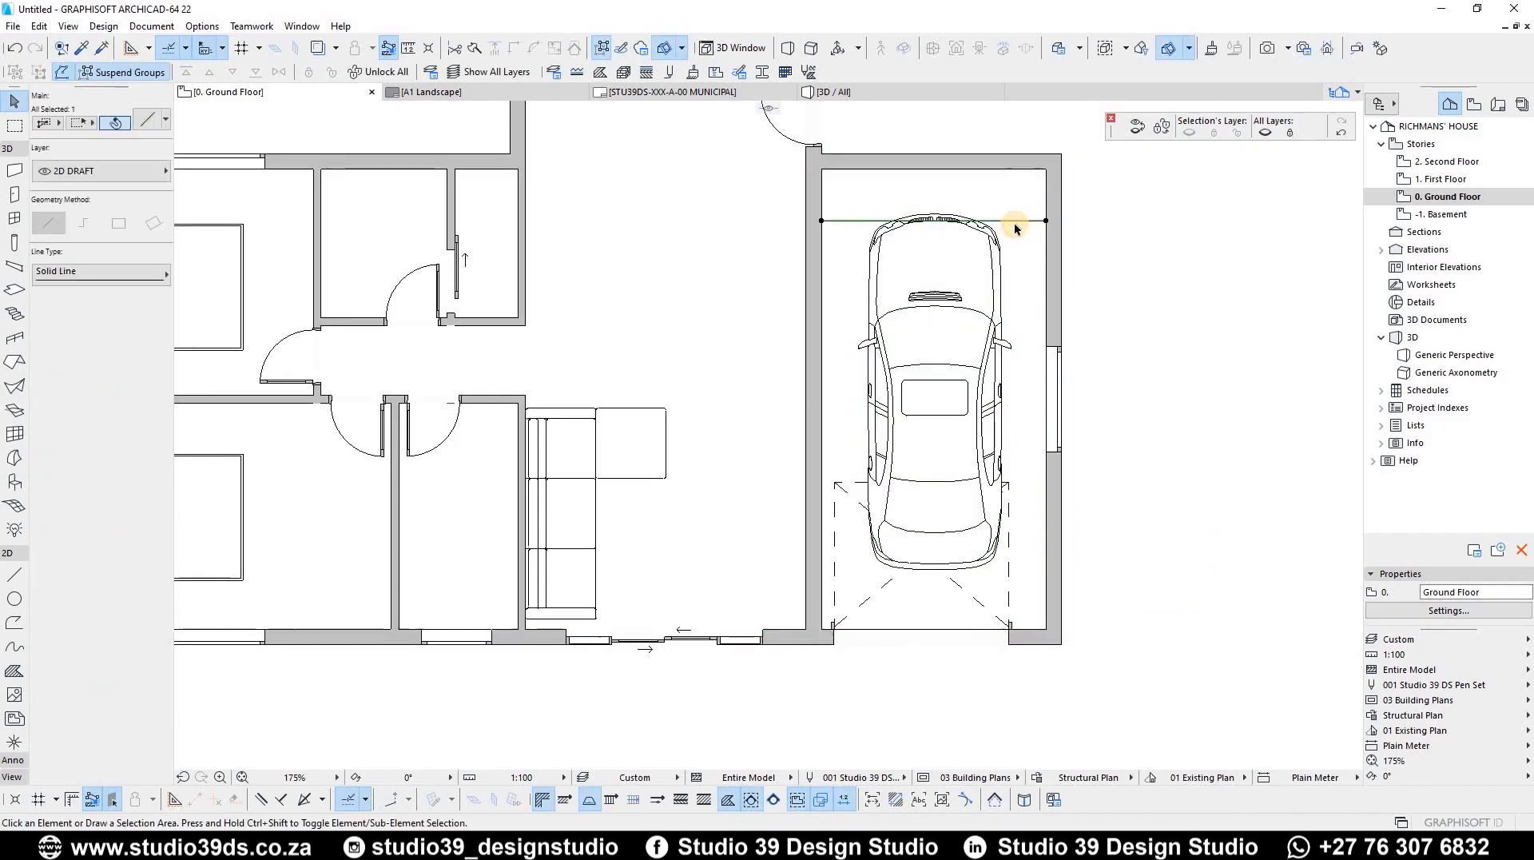
key("Delete")
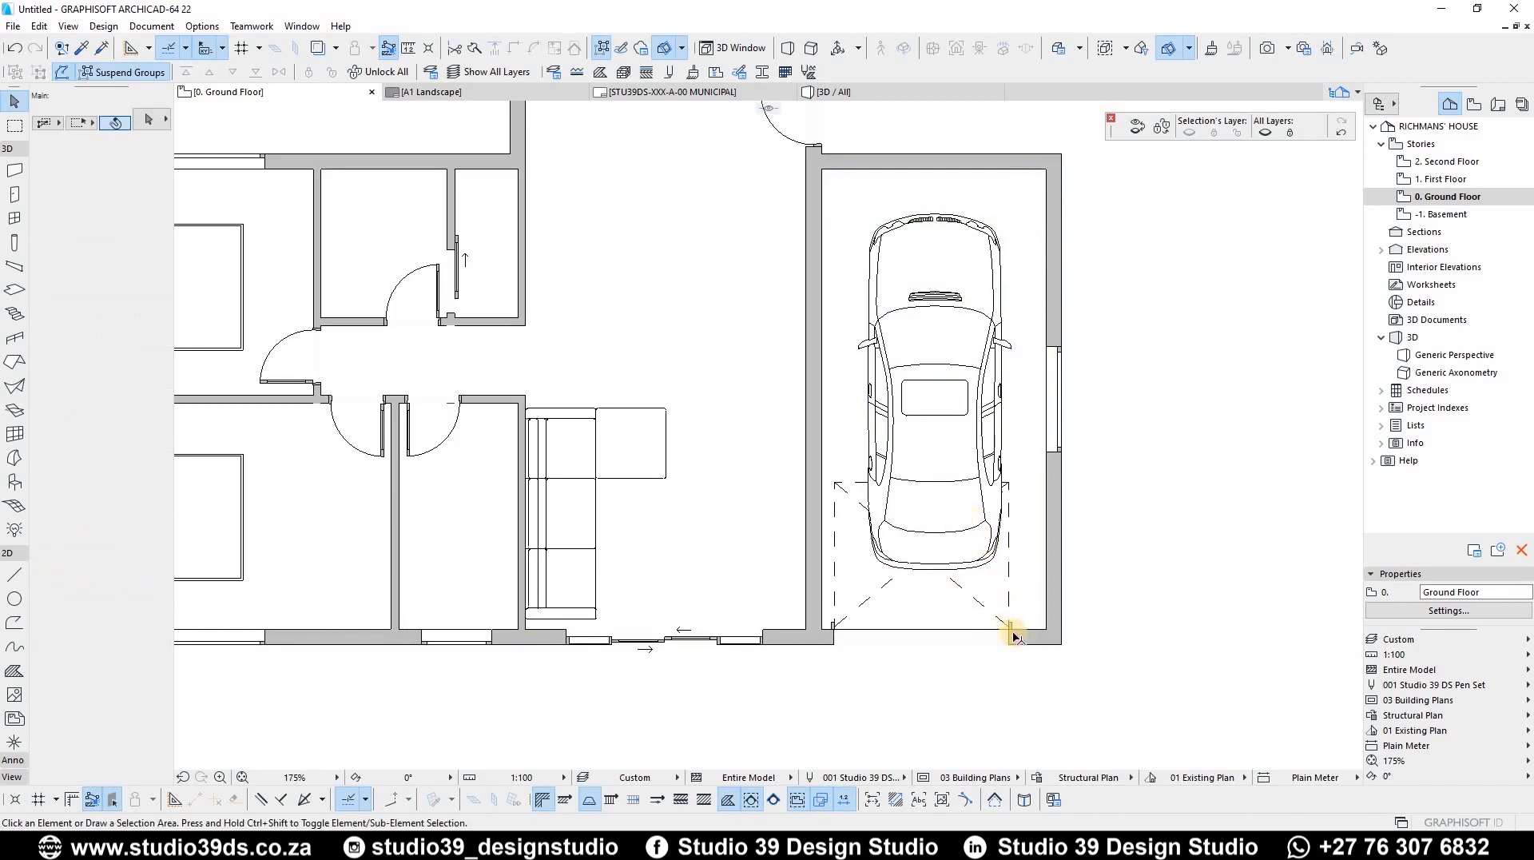
Shift the overhead garage door horizontally towards the outer wall so it lines up with the car's centre
left_click(983, 629)
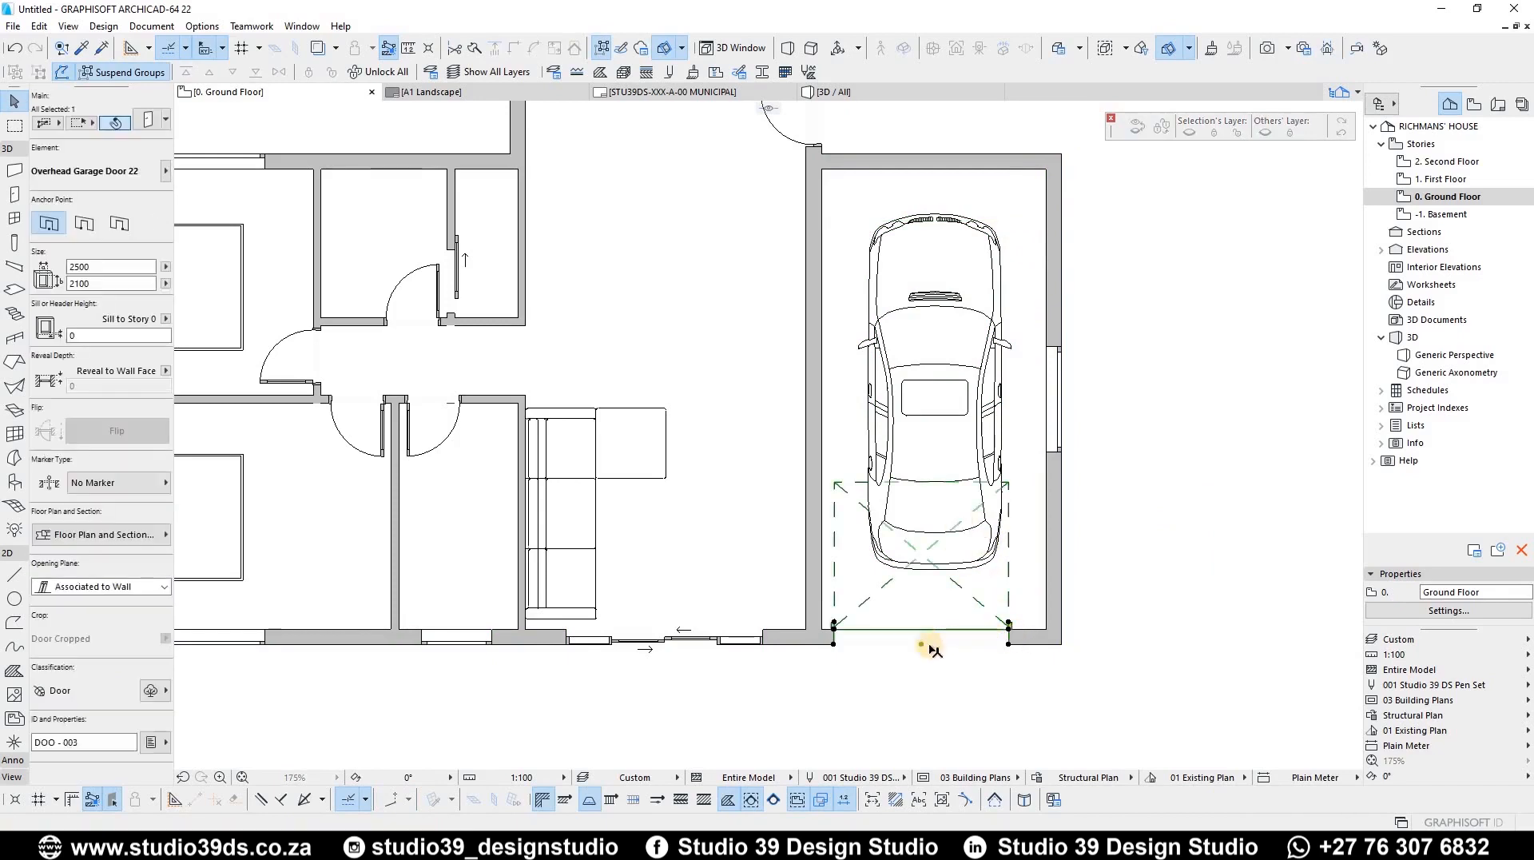
key("ctrl+d")
left_click(921, 644)
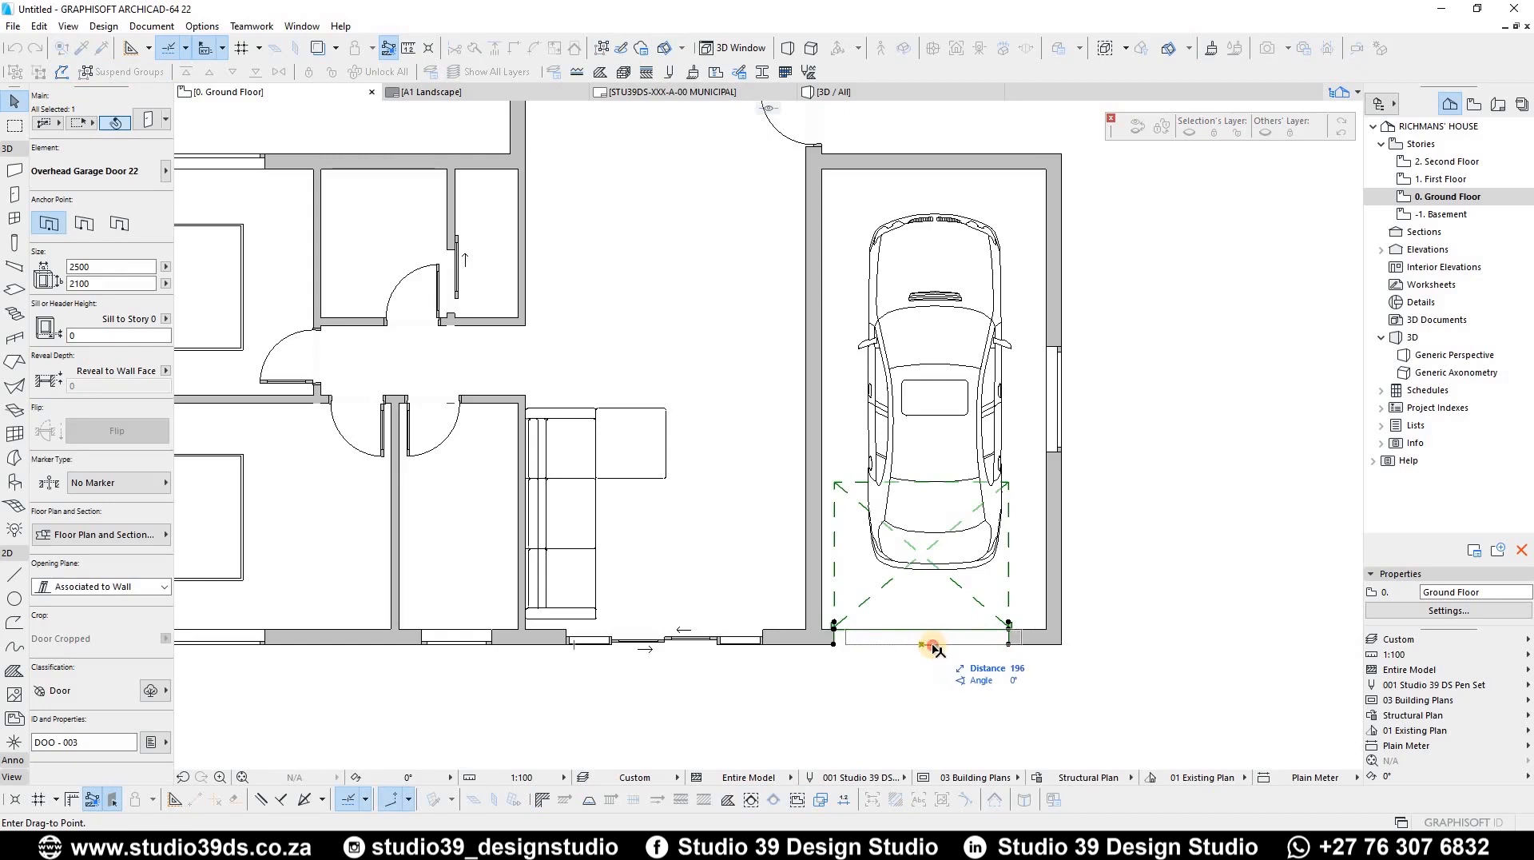
left_click(934, 644)
key("Escape")
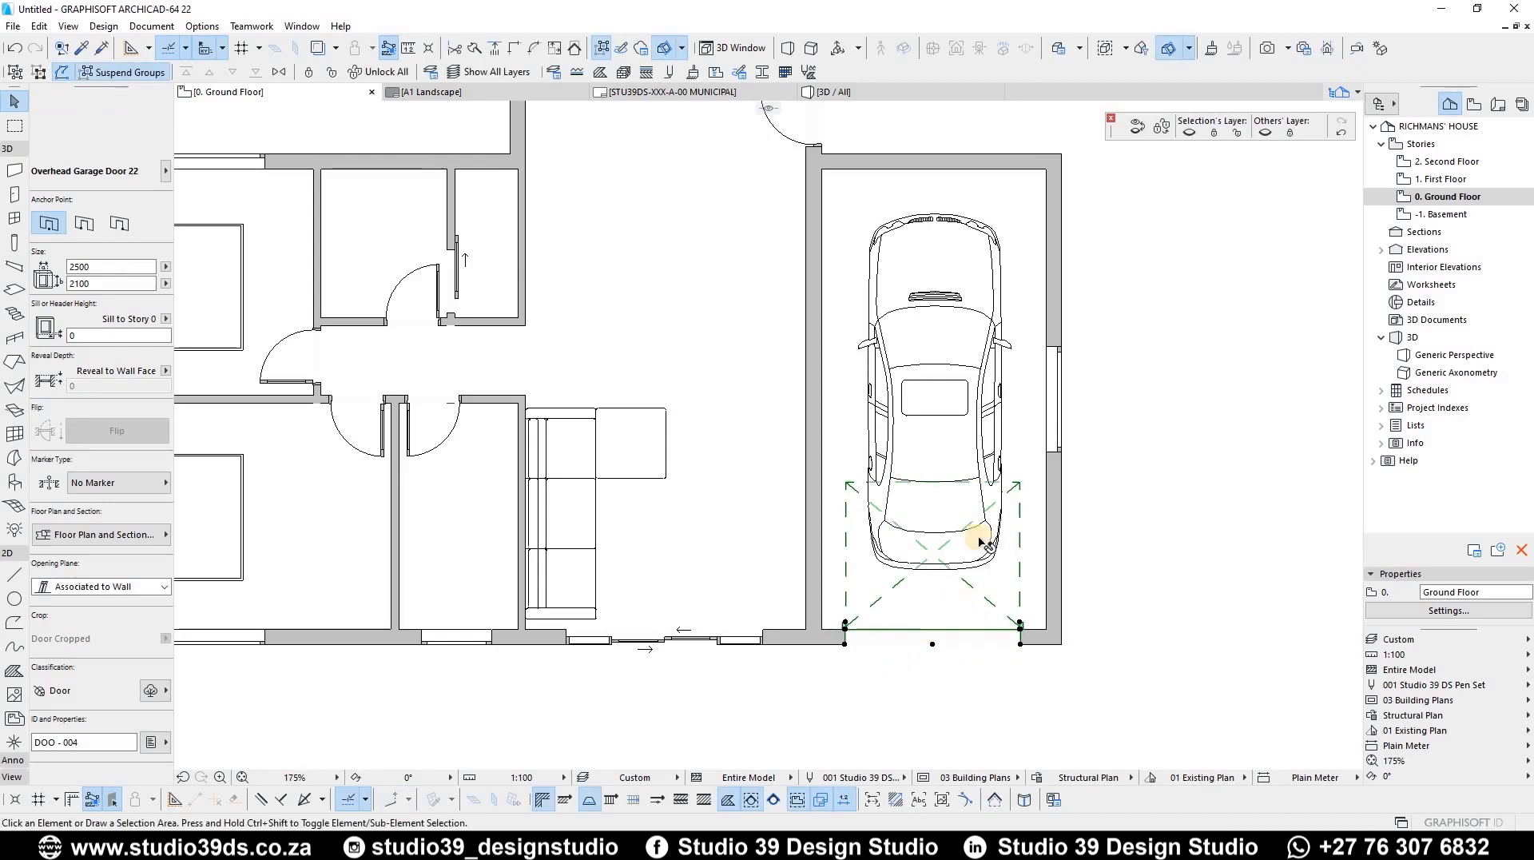
Move the car in the garage onto the 3D CARS layer
left_click(927, 392)
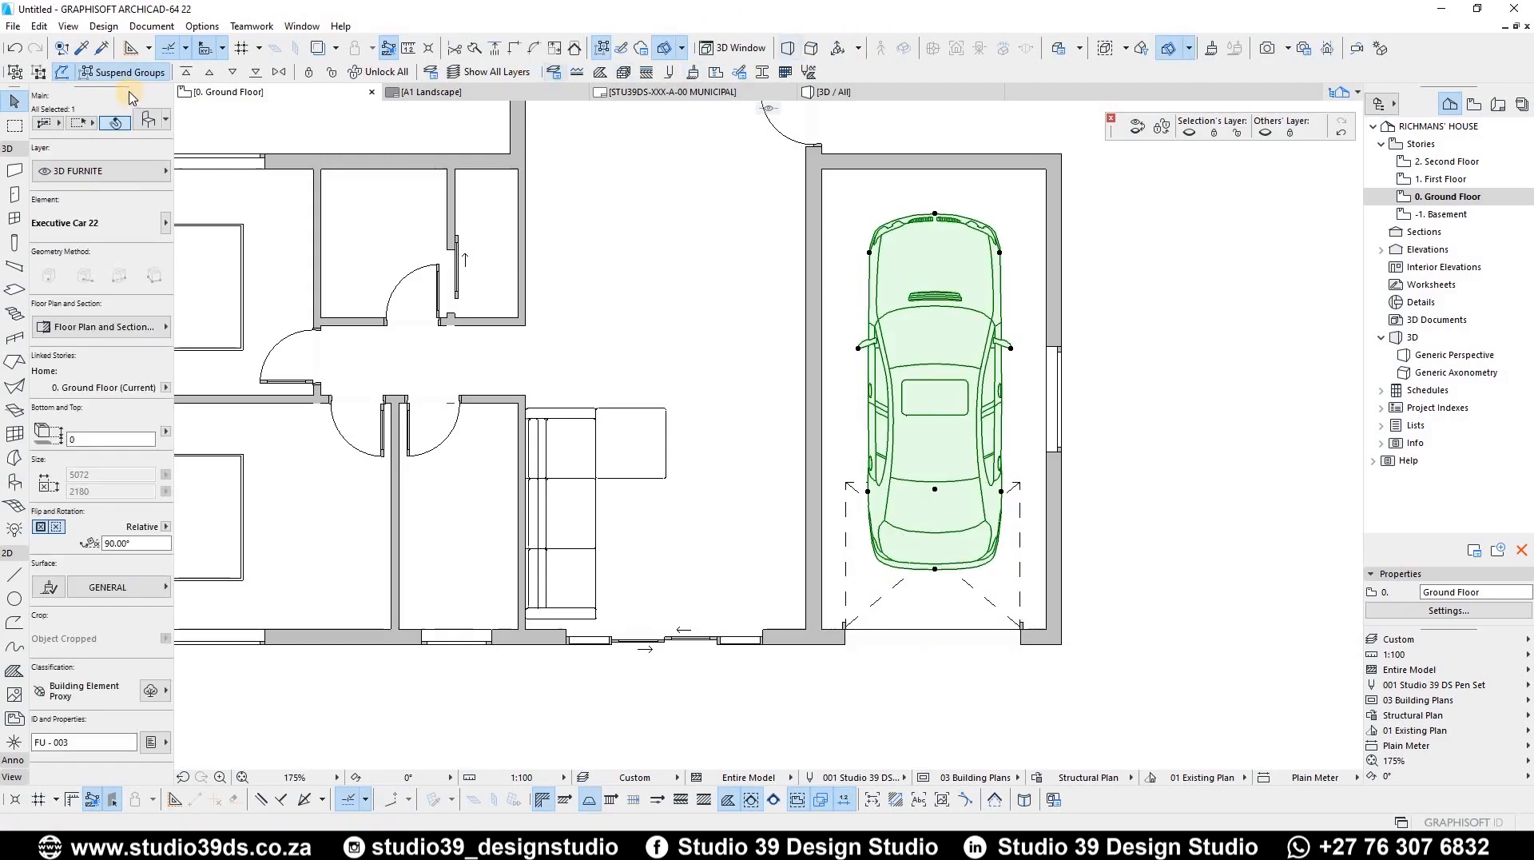
left_click(235, 73)
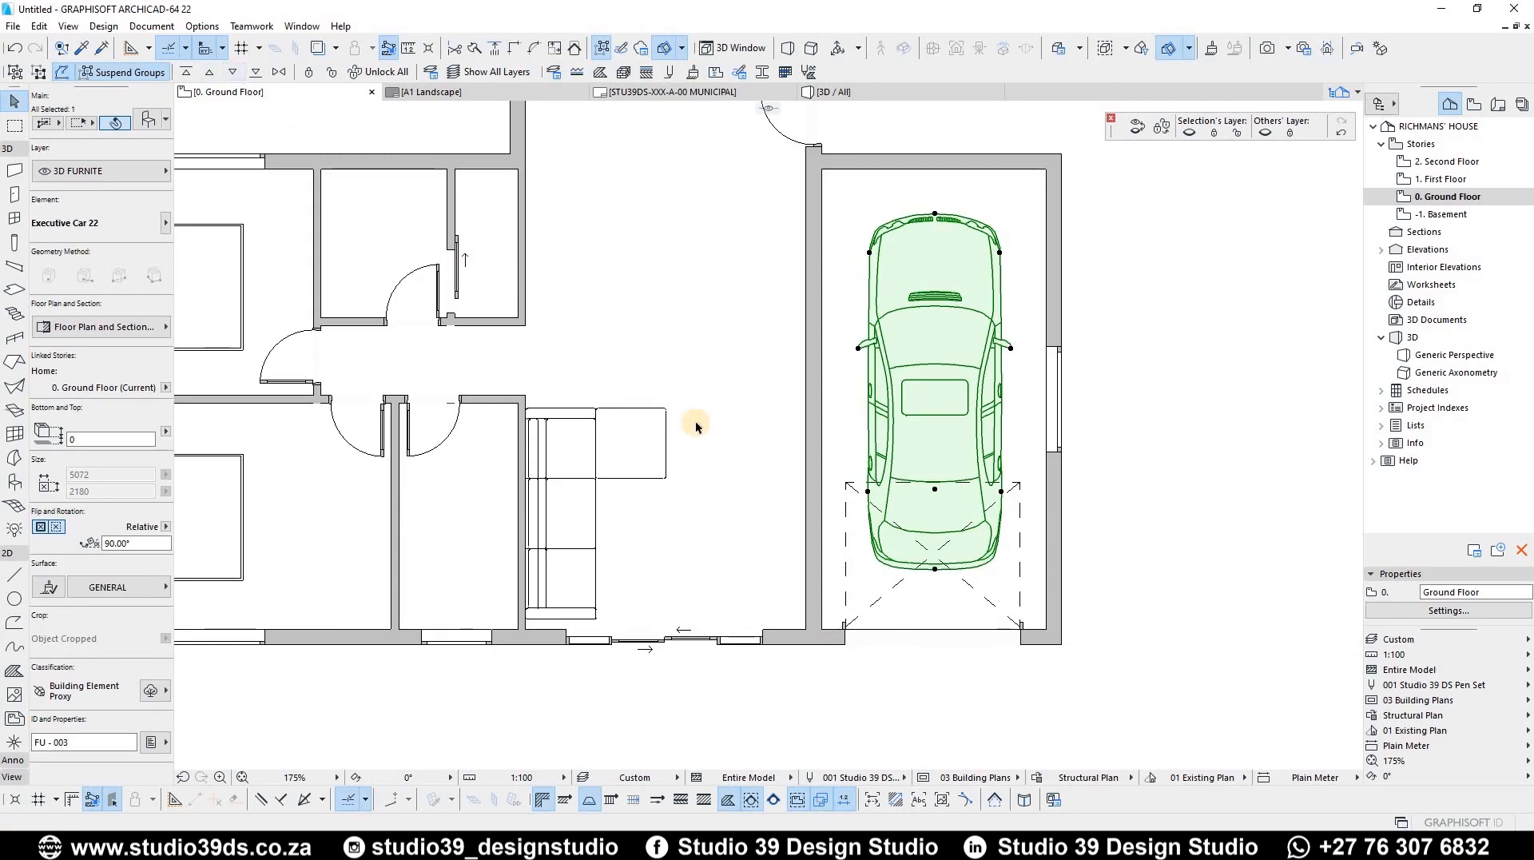
left_click(651, 382)
scroll(650, 381, "down", 5)
scroll(649, 386, "up", 3)
scroll(648, 389, "up", 1)
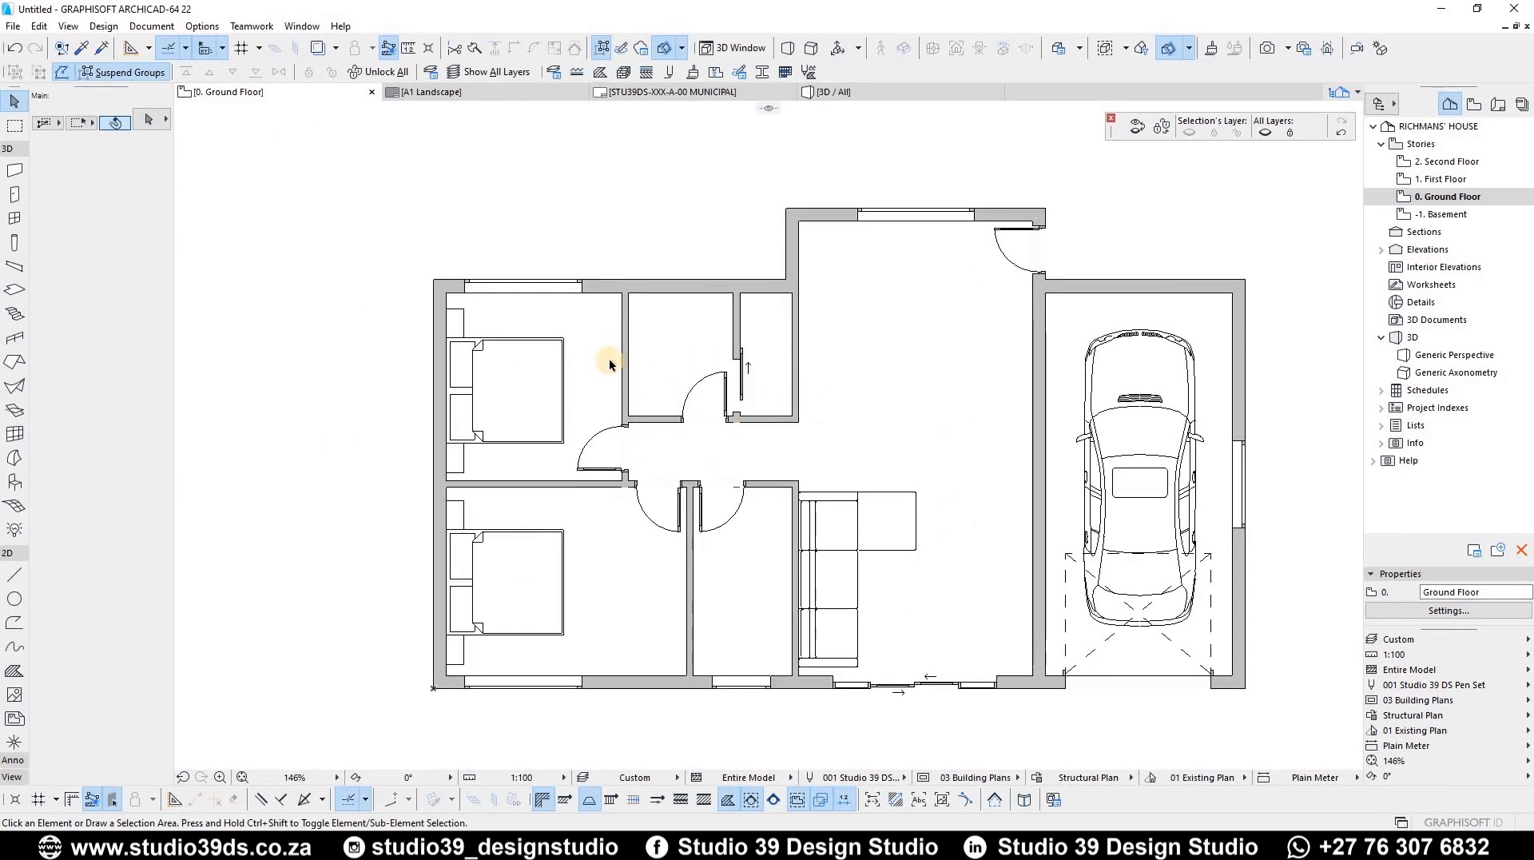
left_click(1139, 479)
left_click(80, 171)
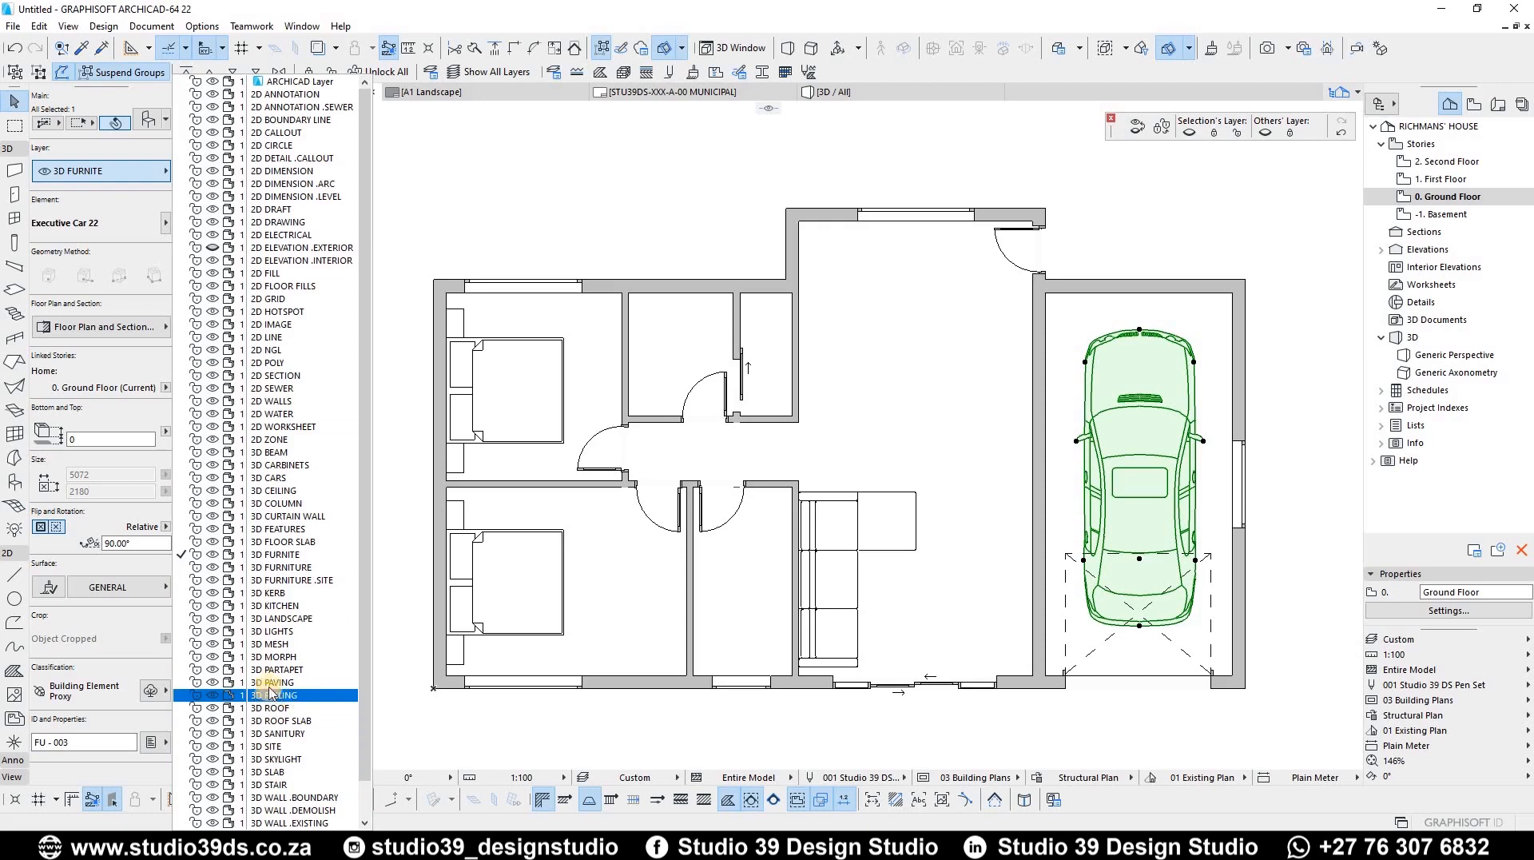
left_click(272, 477)
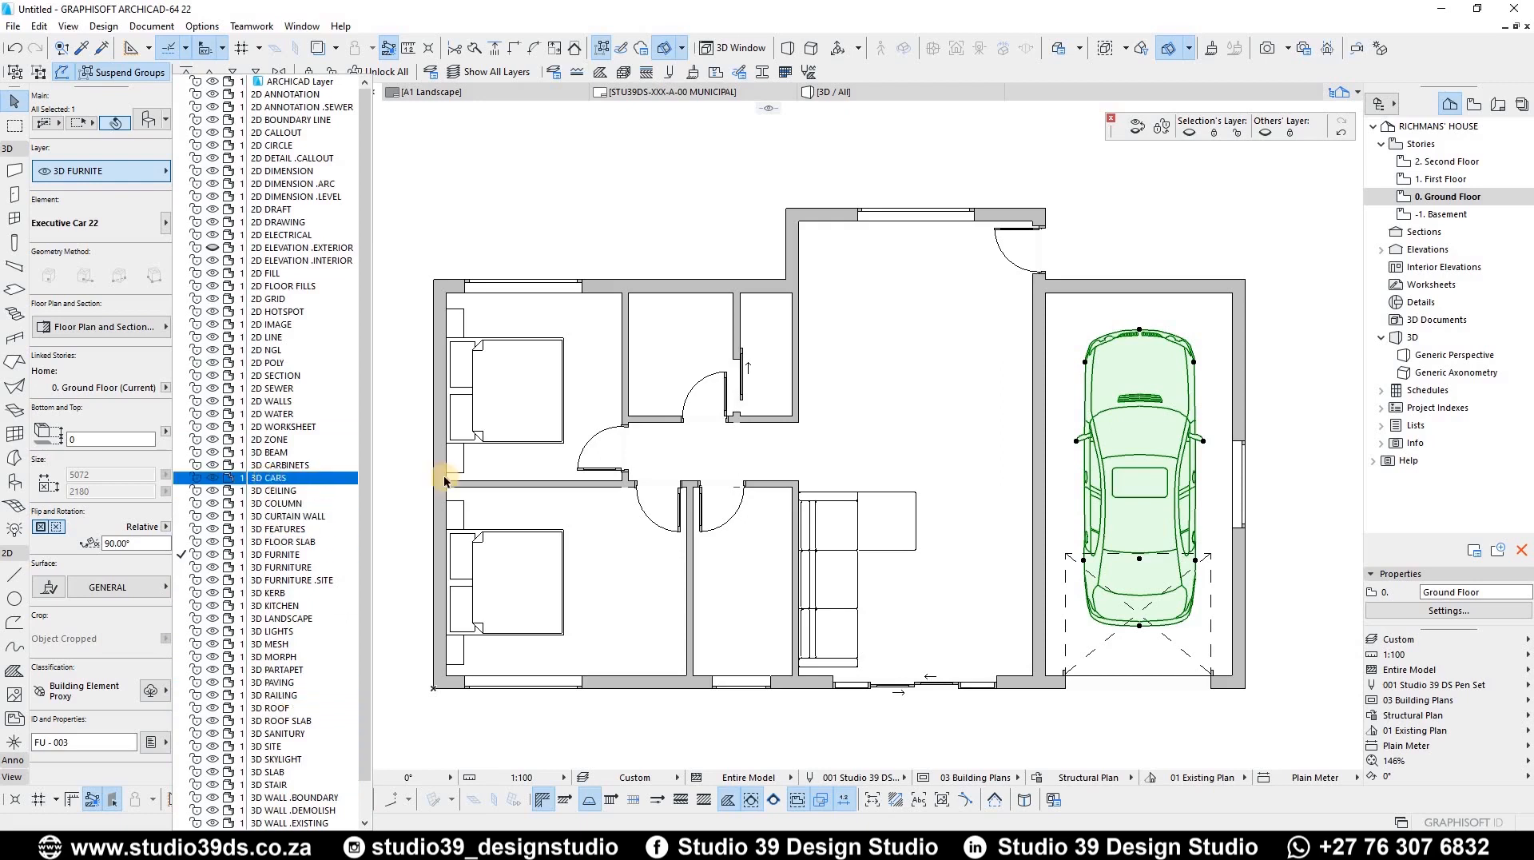
left_click(1296, 334)
Copy the car from the garage into the living area and assign the copy to the 3D SANITURY layer
left_click(1106, 489)
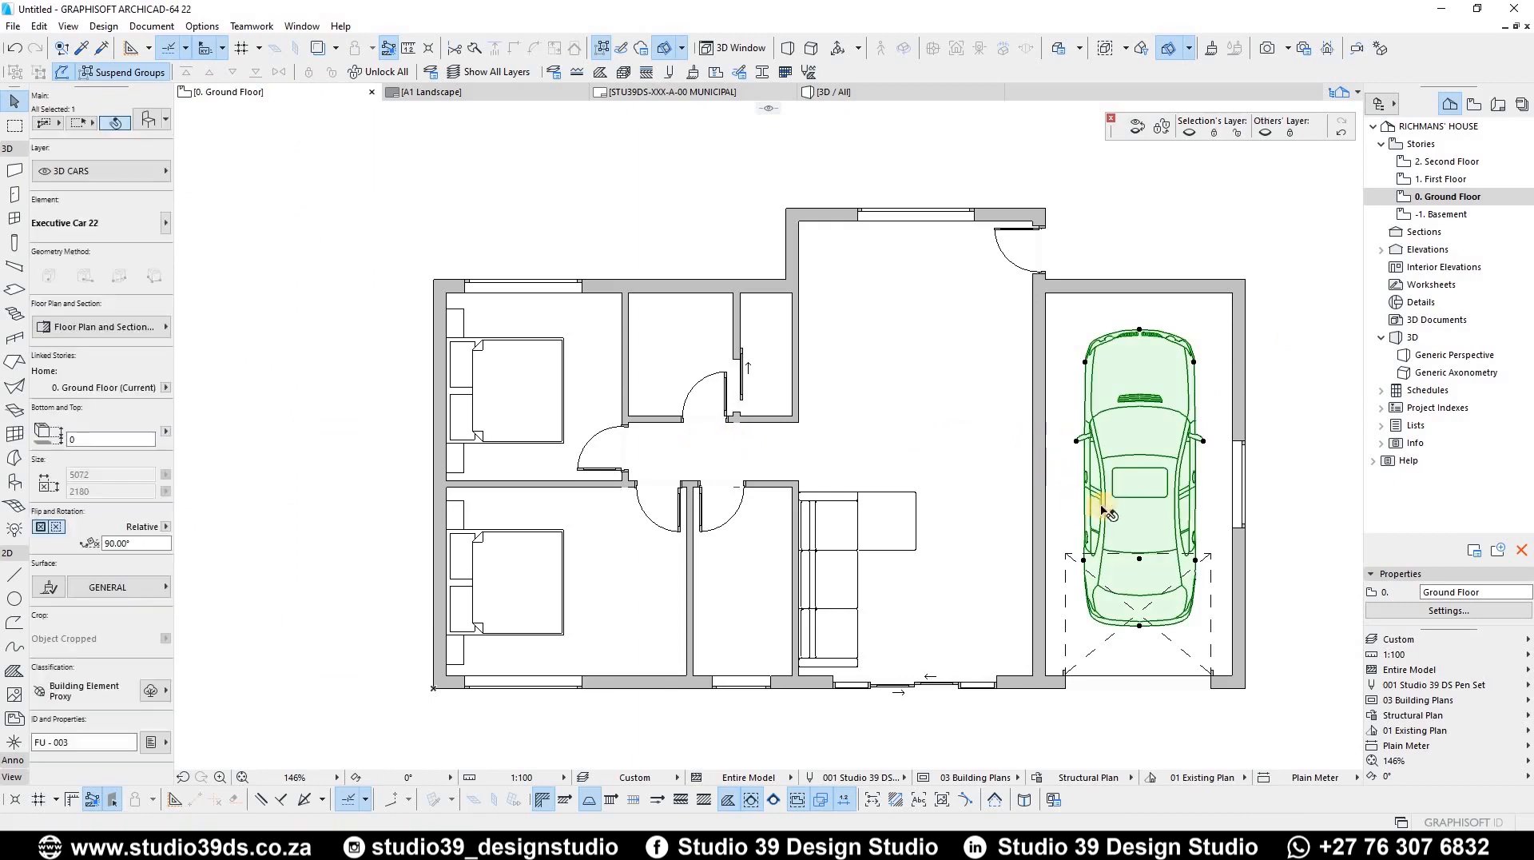
key("ctrl+shift+d")
left_click(1134, 490)
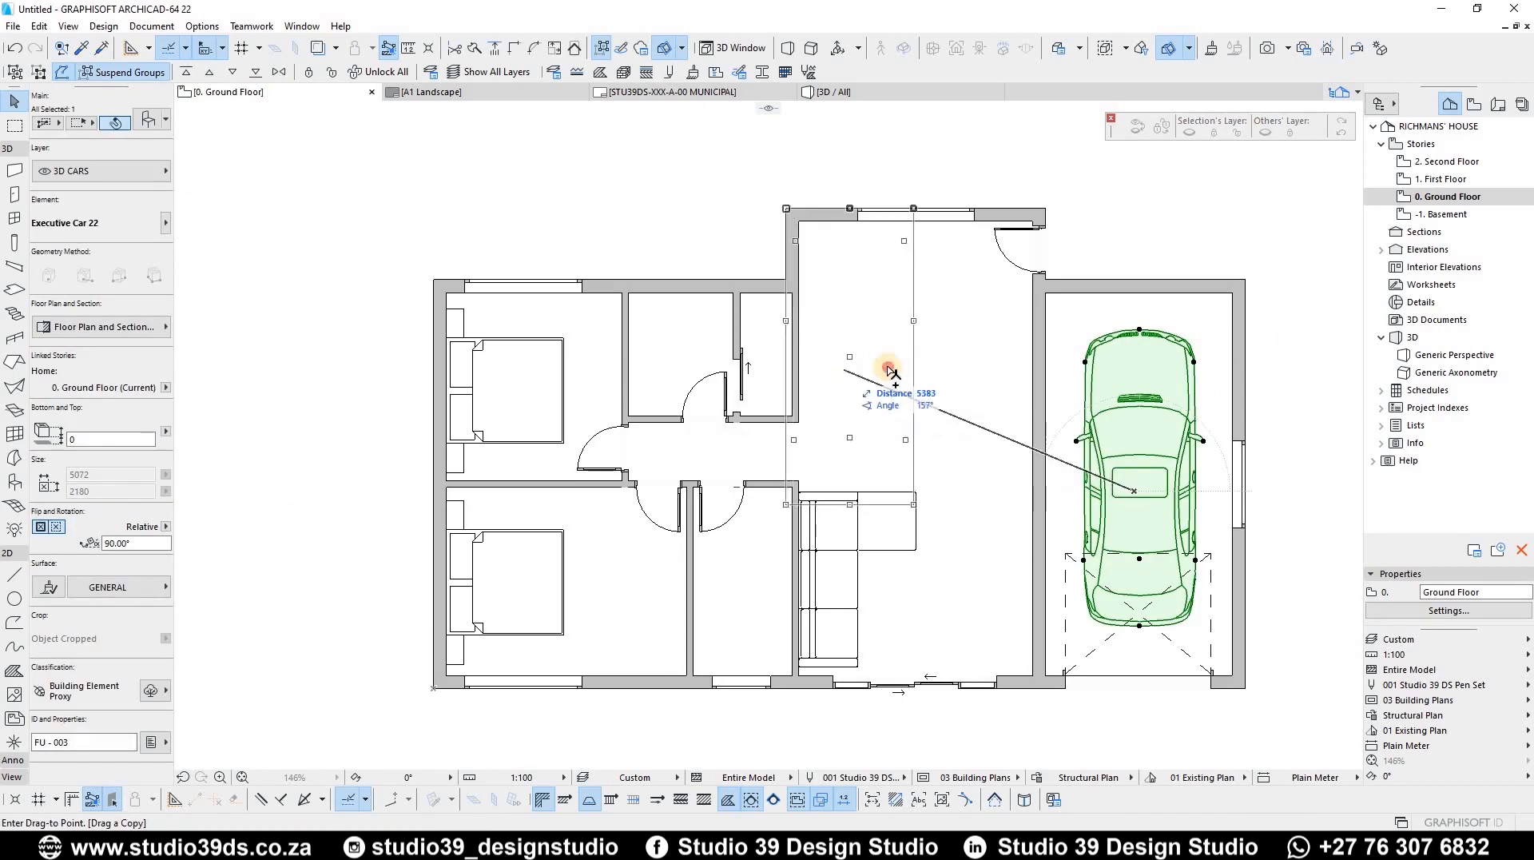
left_click(110, 170)
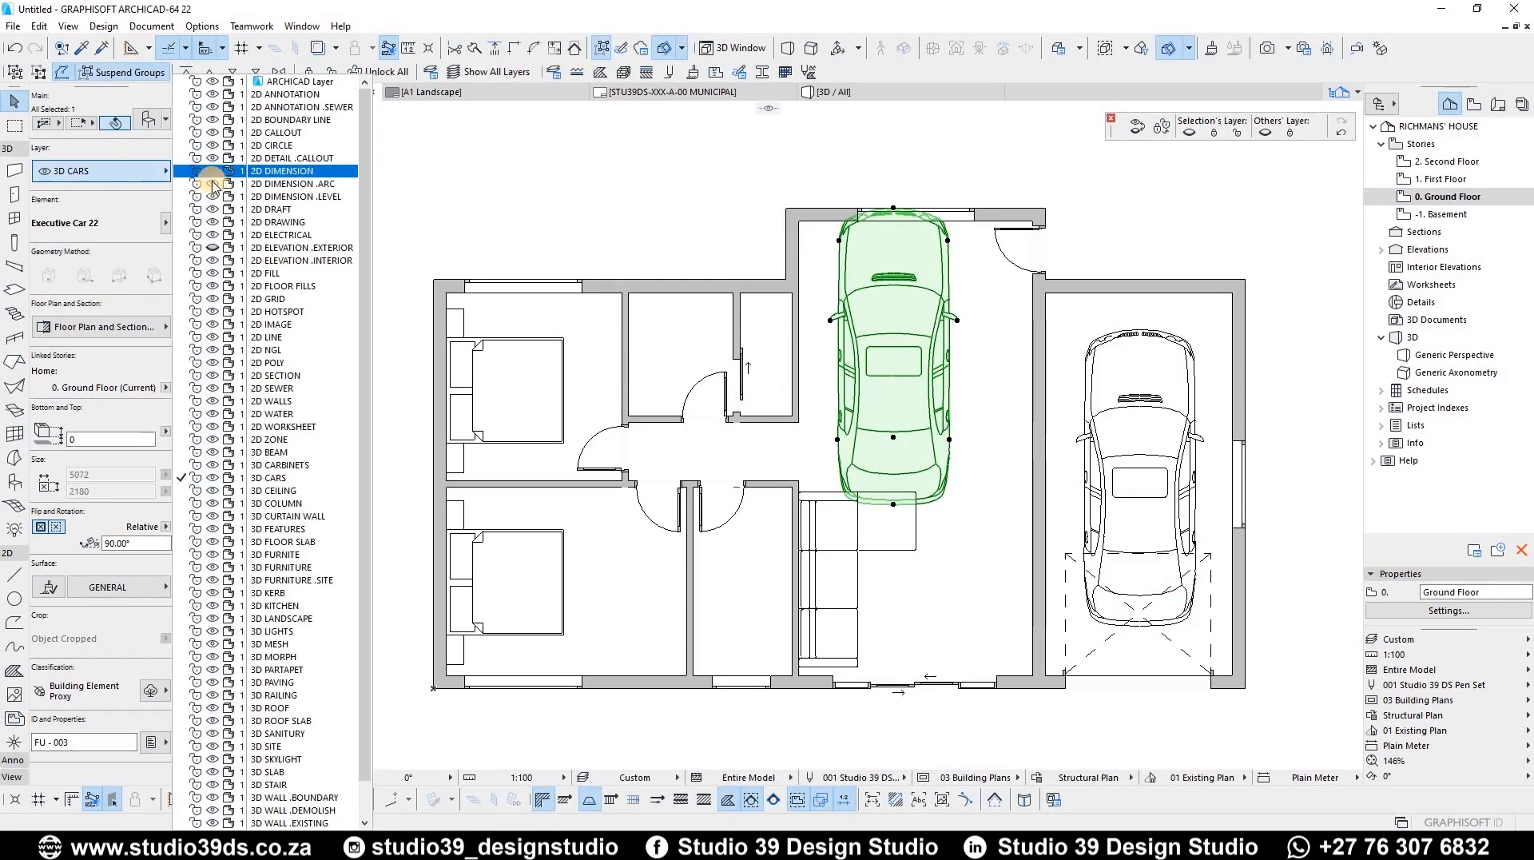
left_click(110, 162)
left_click(109, 164)
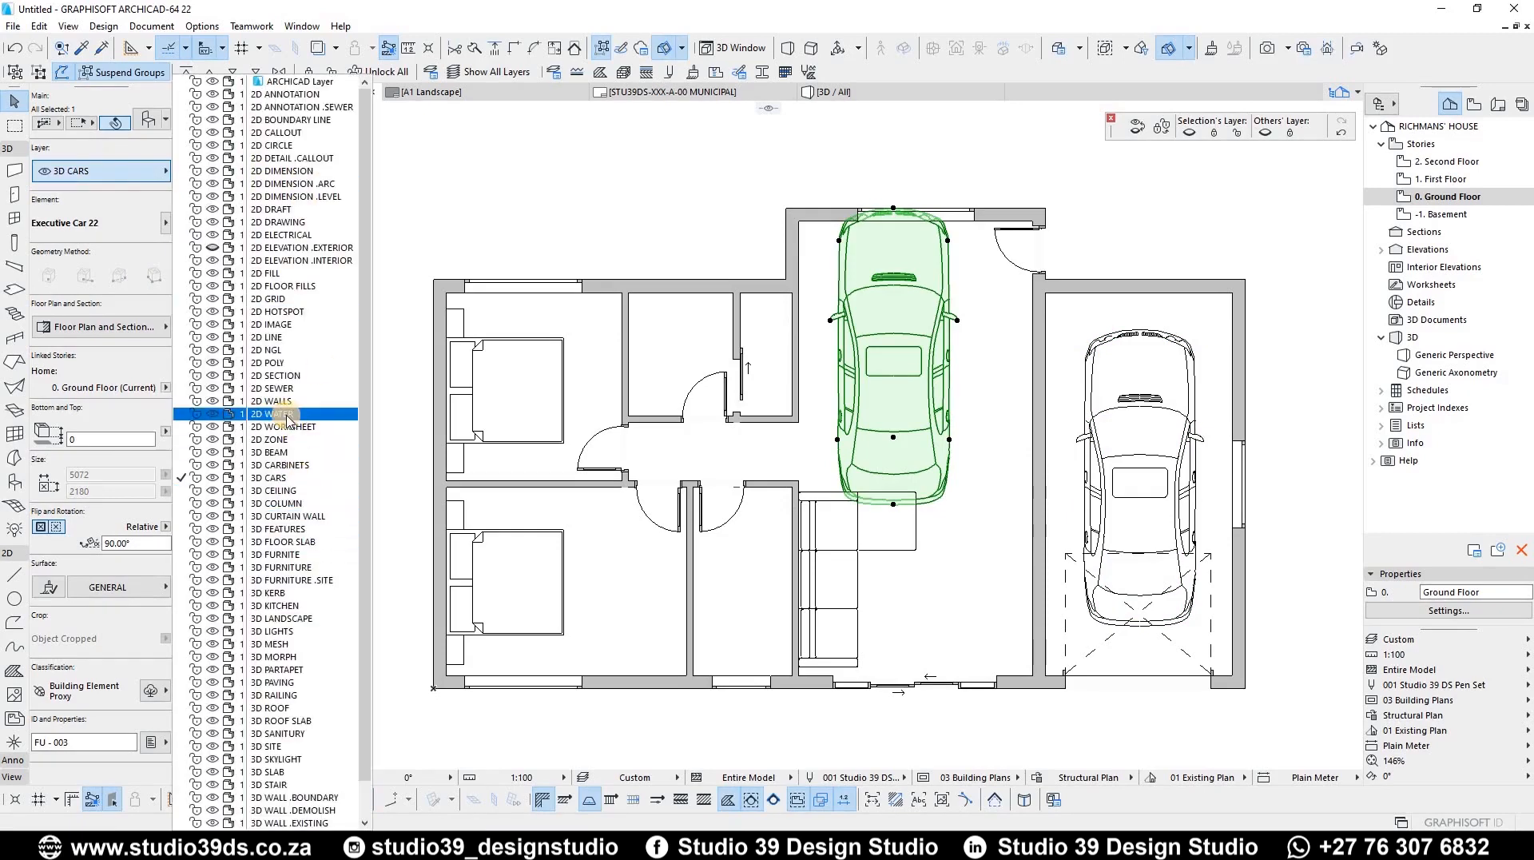
left_click(275, 733)
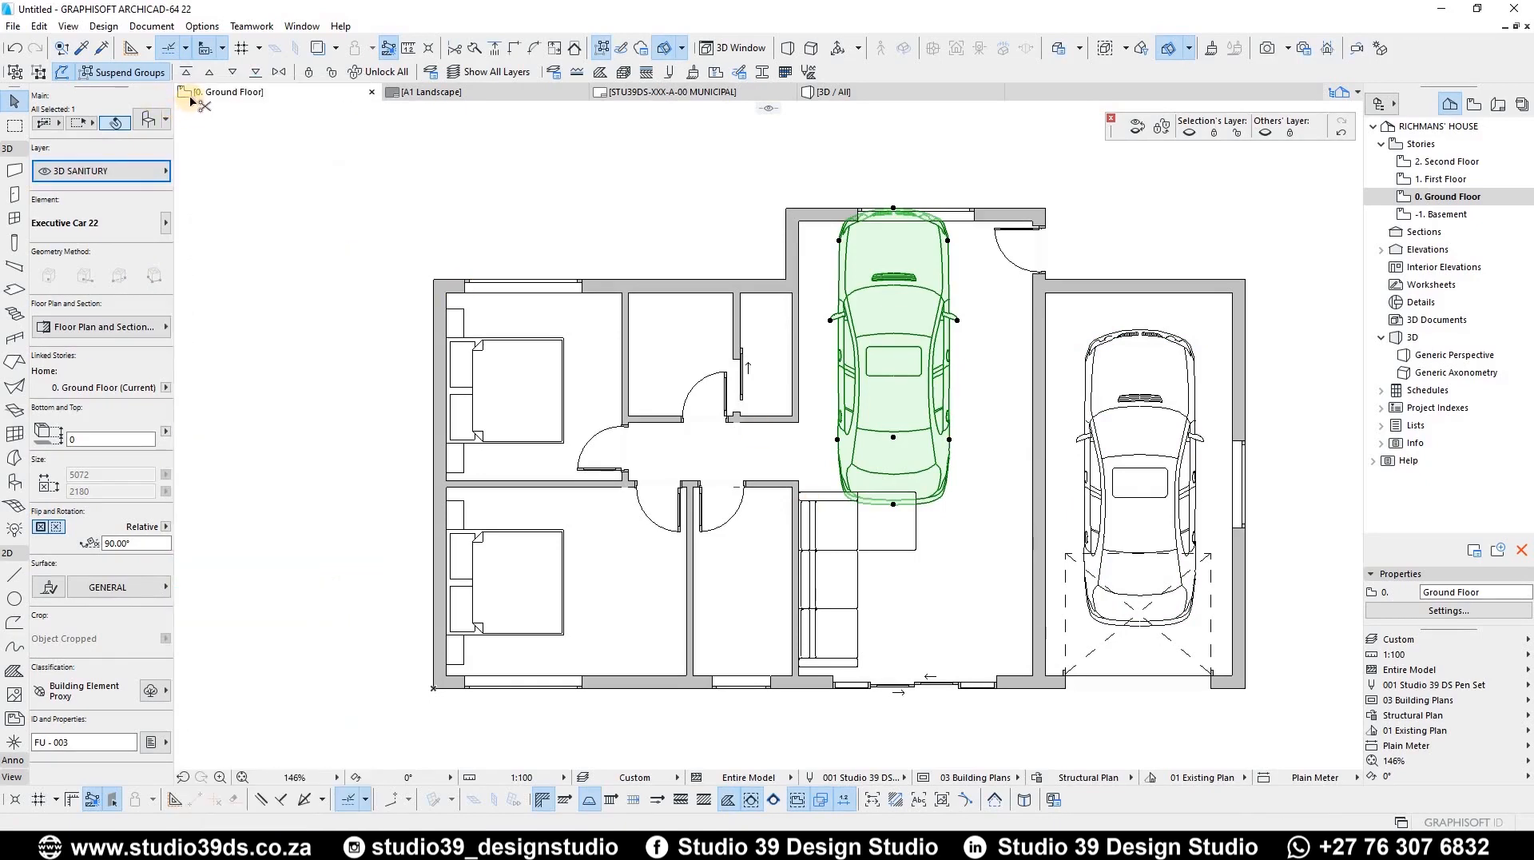
Replace the copied car with the WC 22 object from the library's plumbing fixtures for WCs, bidets and urinals
key("ctrl+t")
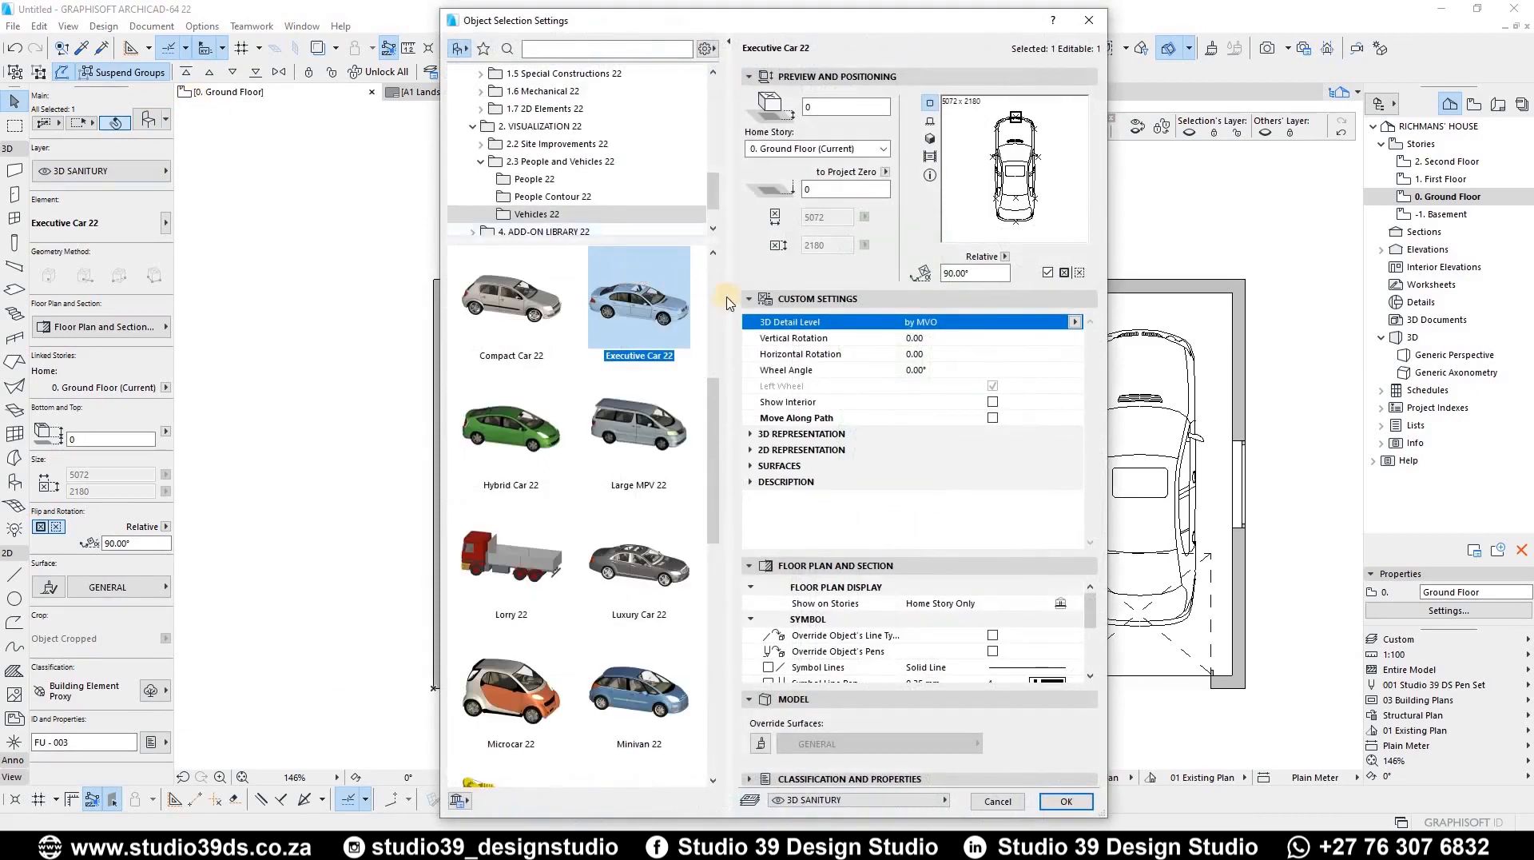
left_click(480, 162)
left_click(473, 127)
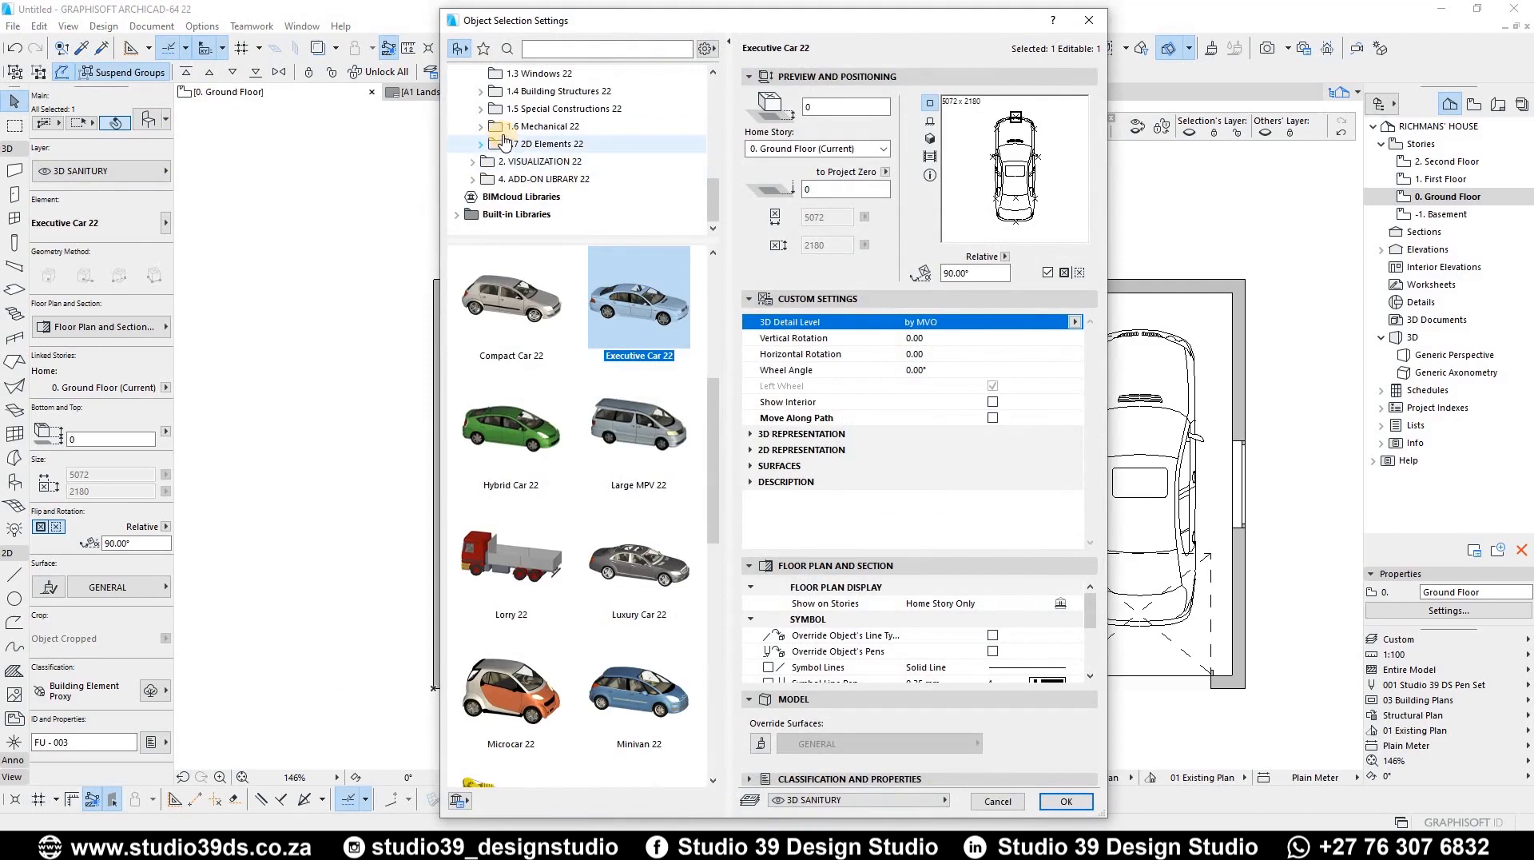
scroll(496, 146, "up", 6)
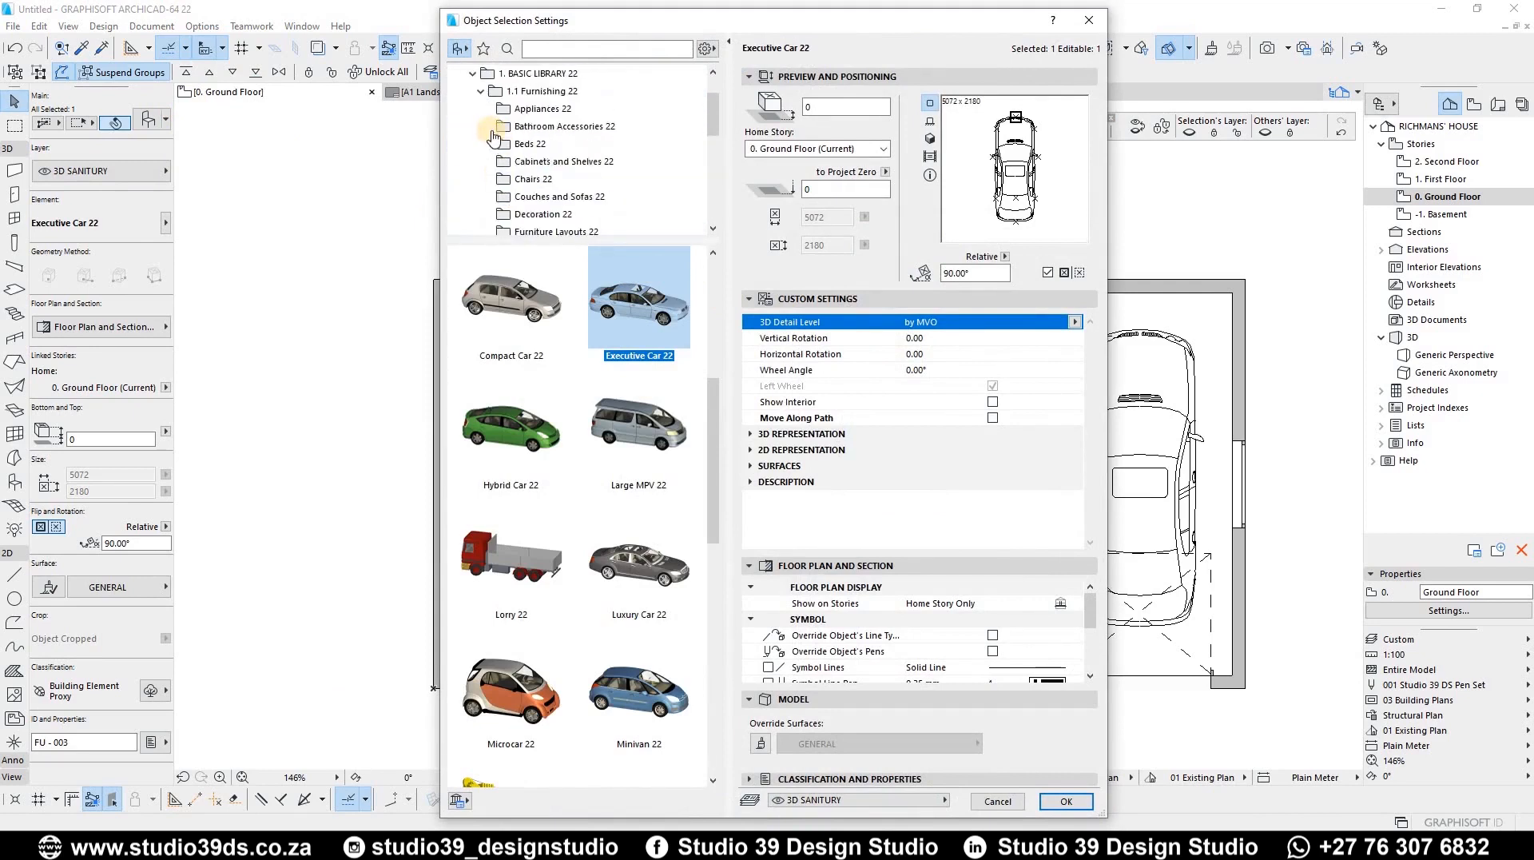
left_click(481, 145)
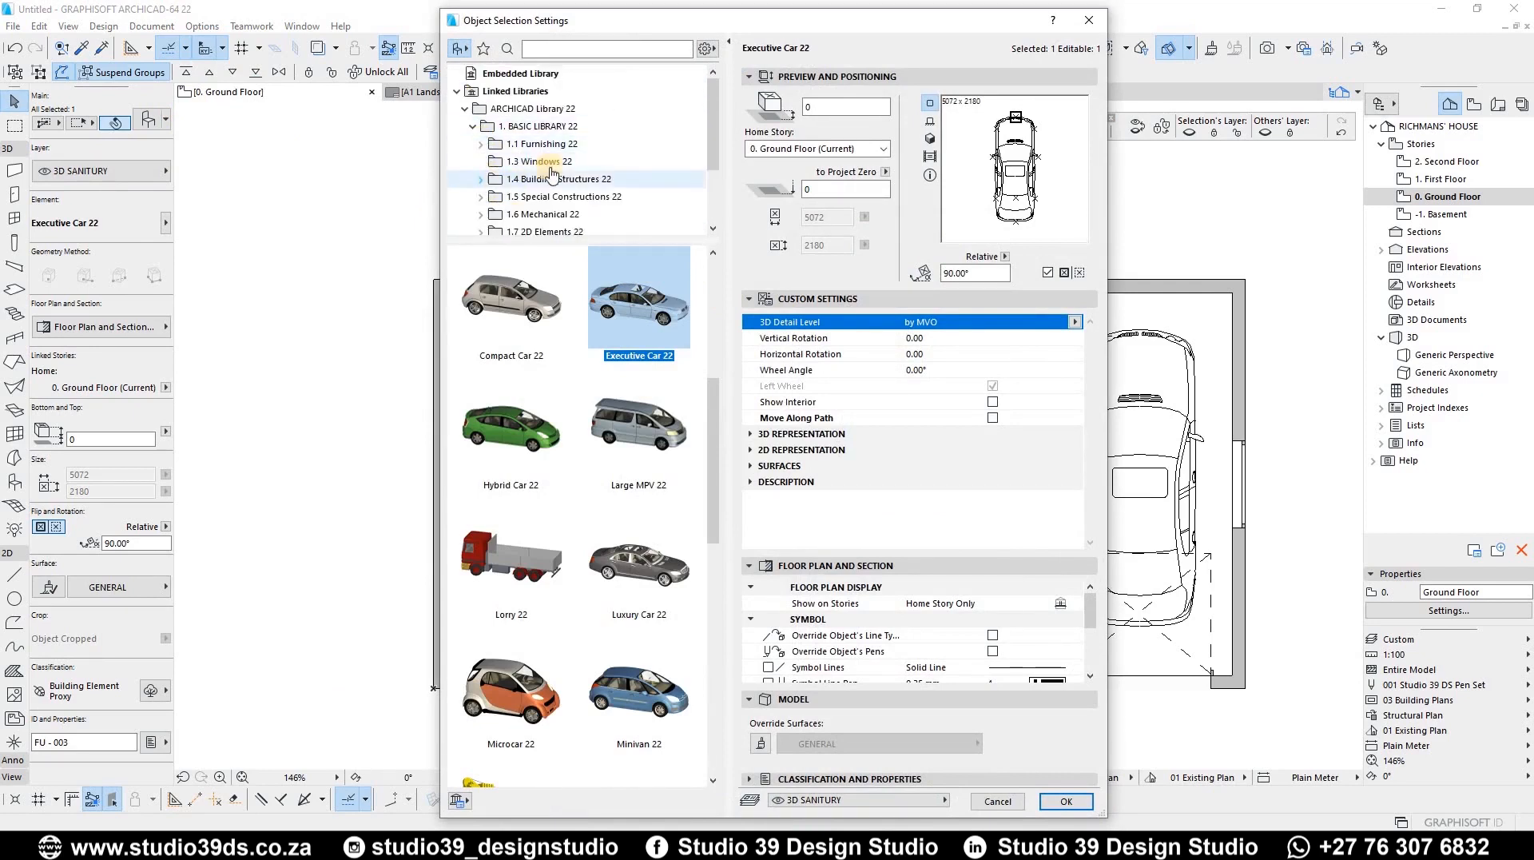
scroll(547, 170, "down", 1)
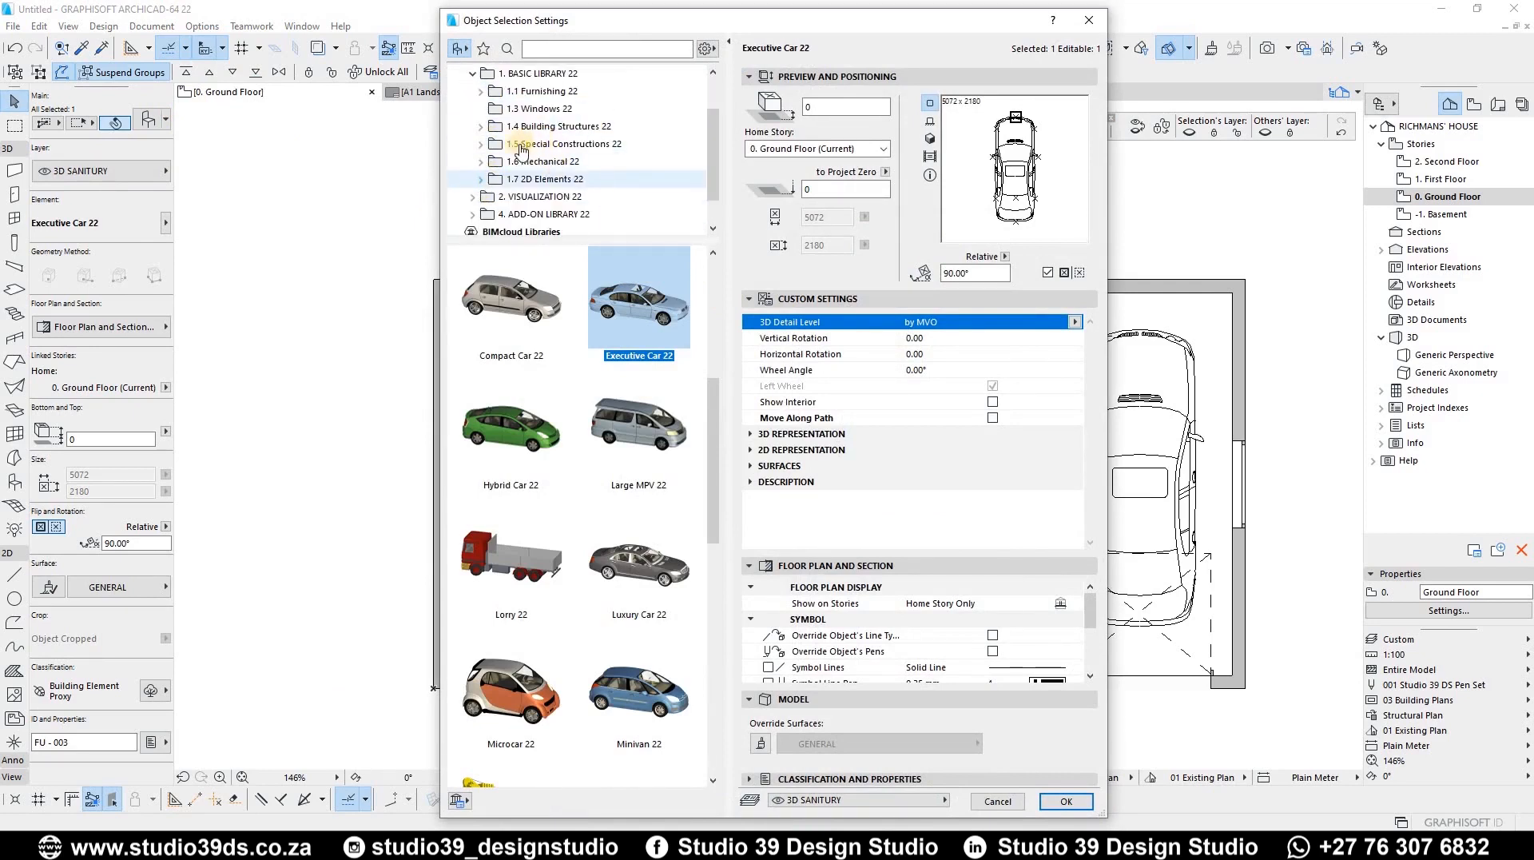
left_click(481, 162)
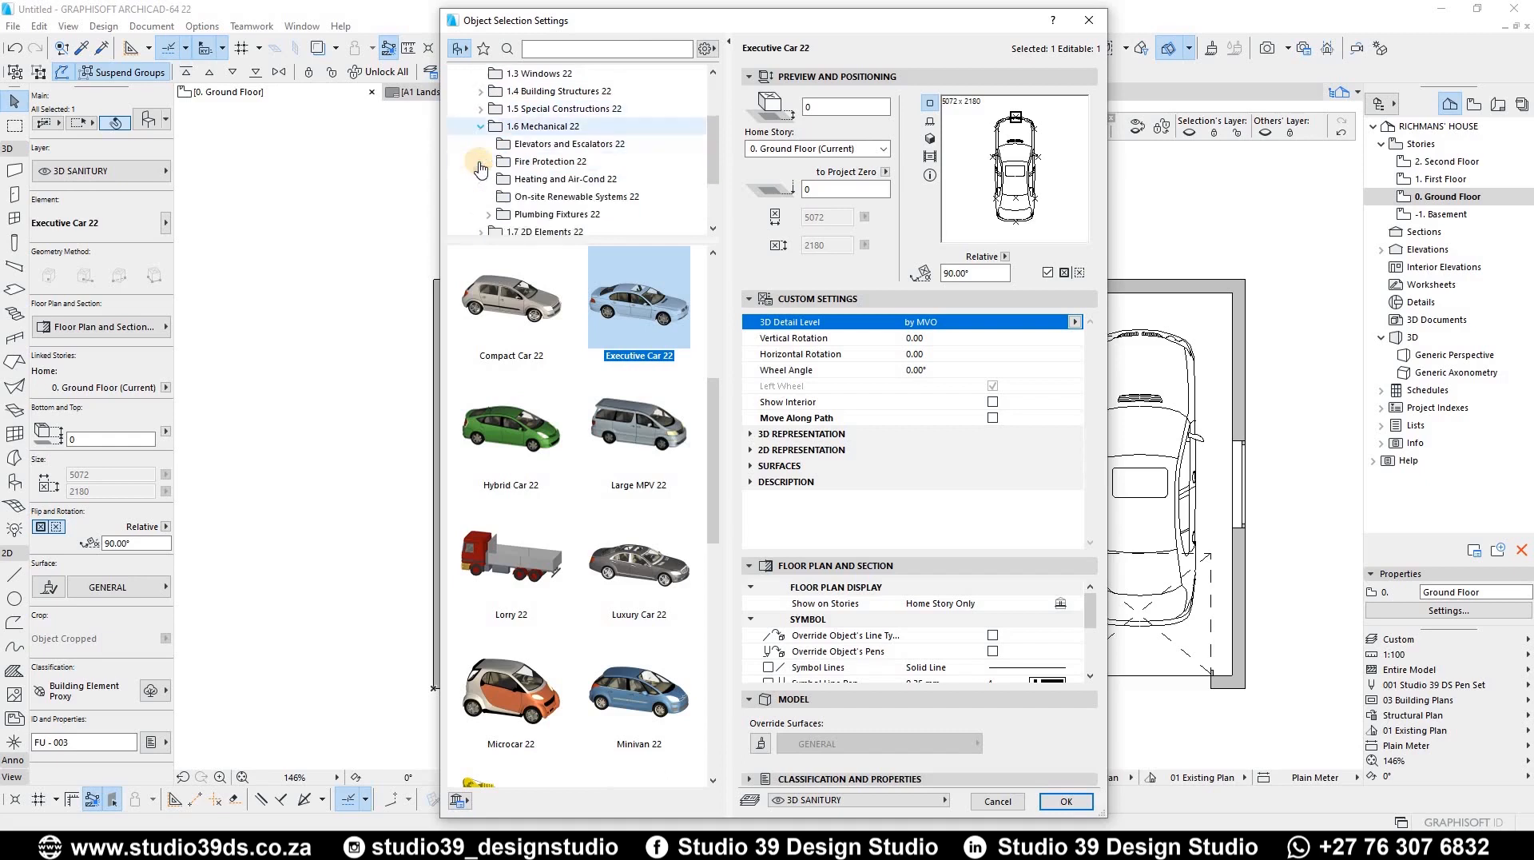
left_click(481, 214)
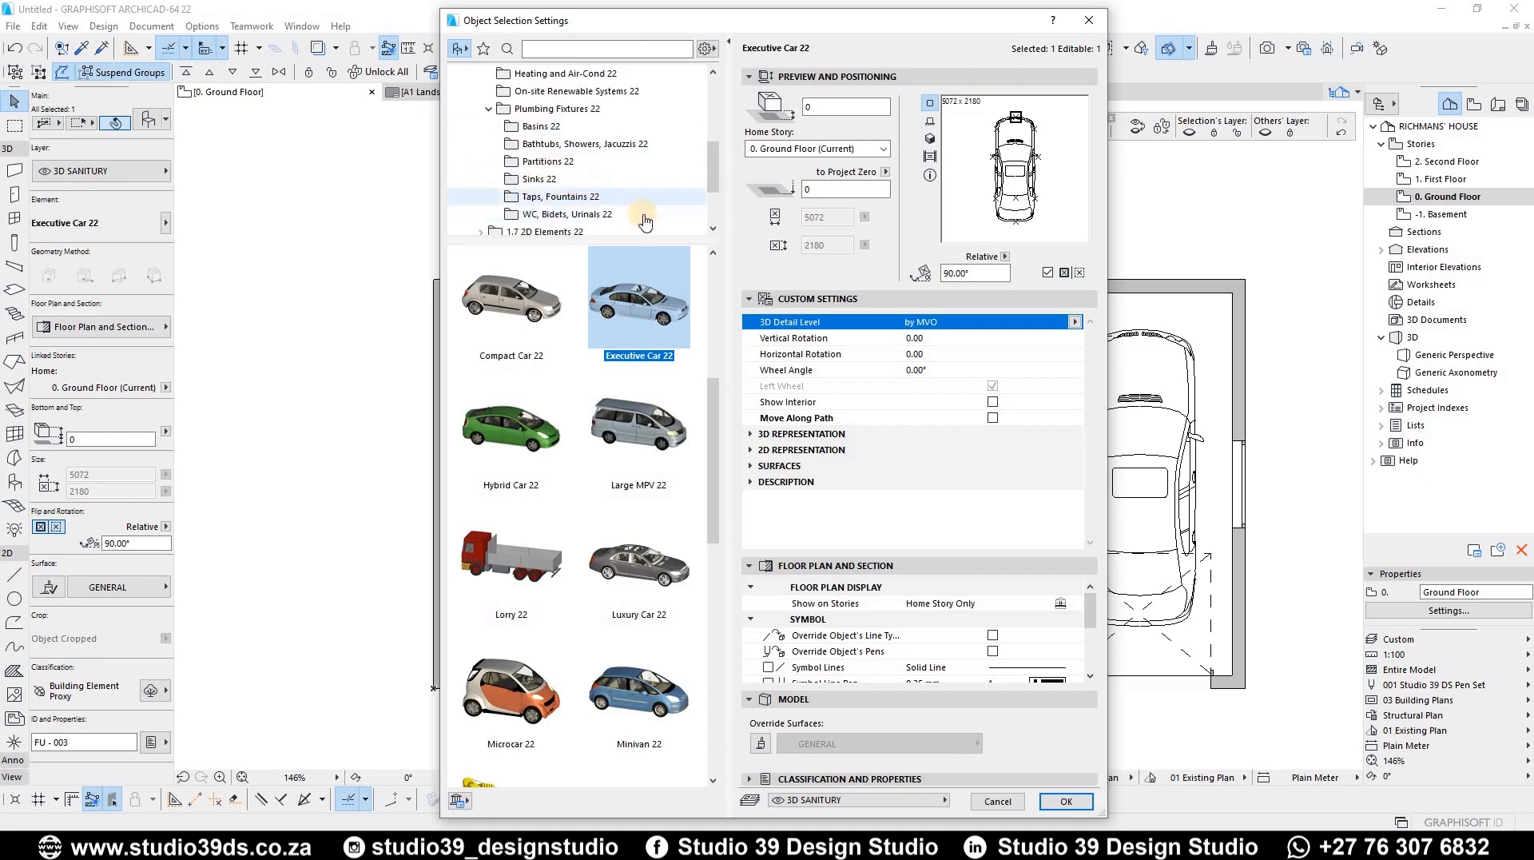
left_click(555, 216)
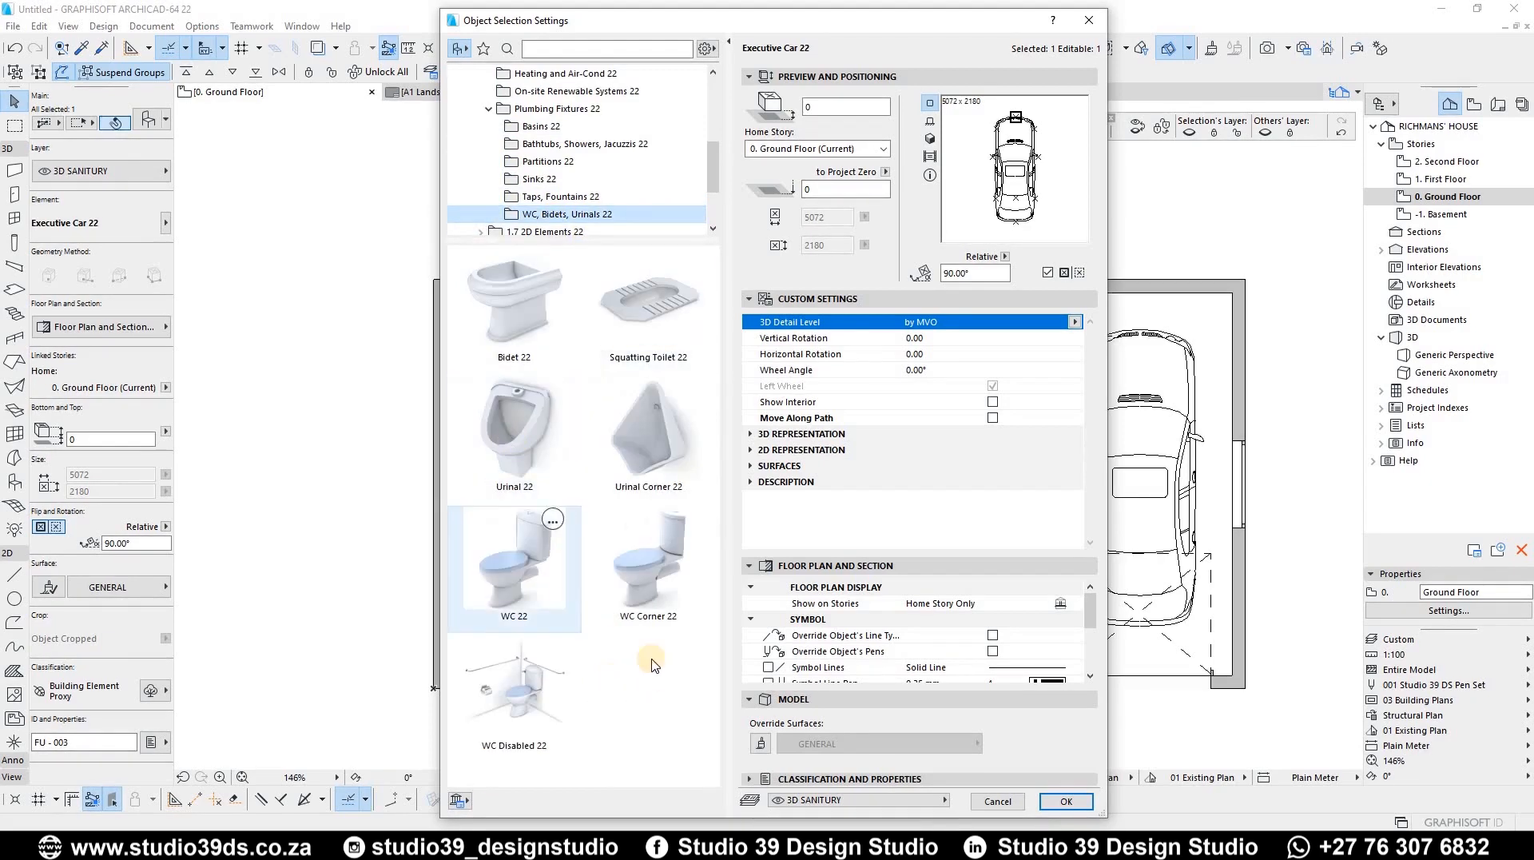
left_click(520, 574)
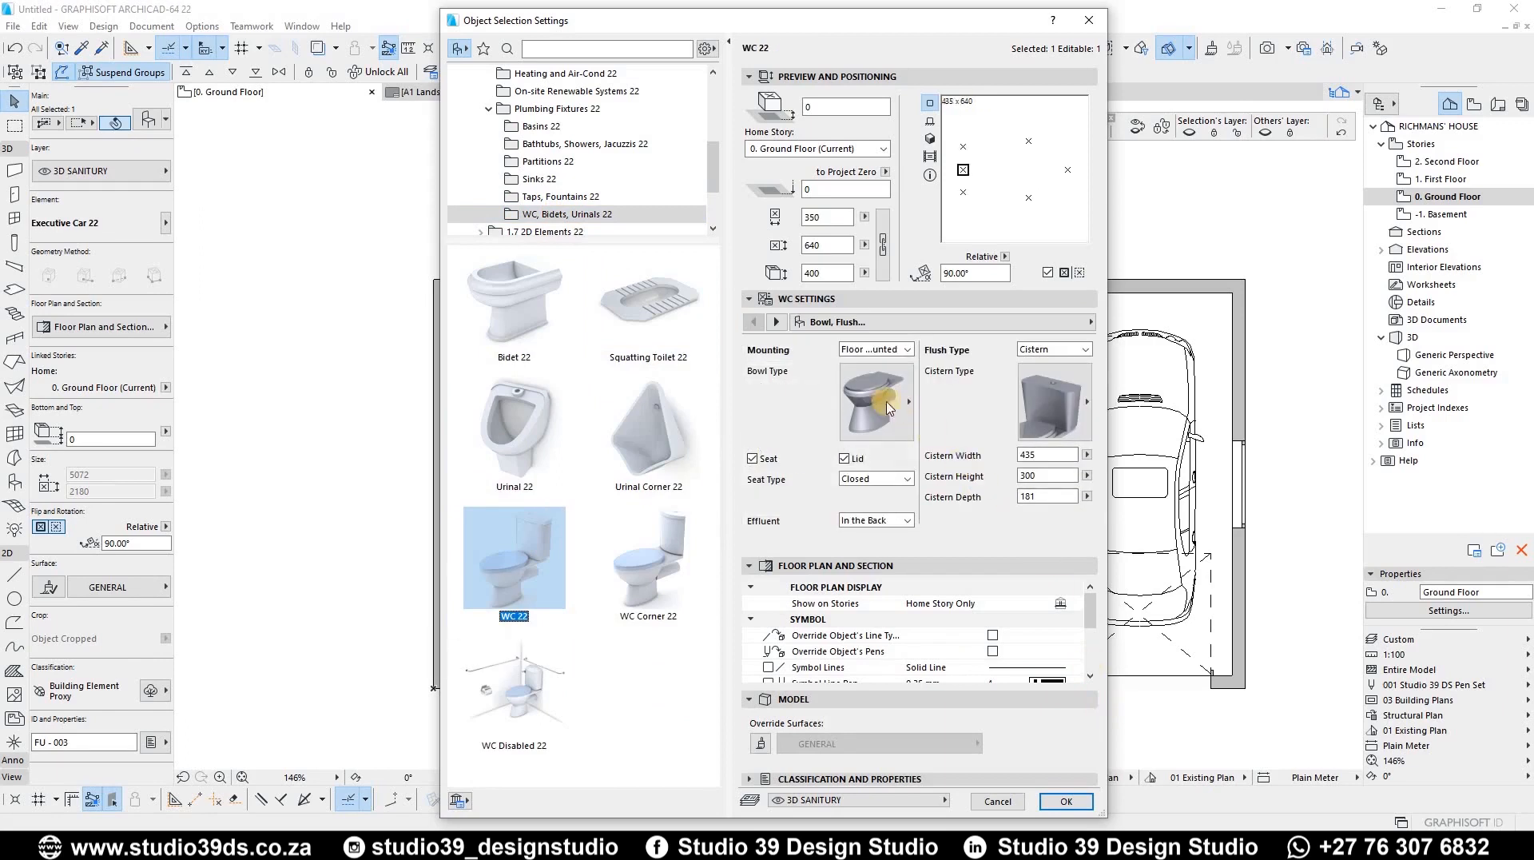
Review the WC's bowl and cistern types and set its rotation to 0°
left_click(1058, 390)
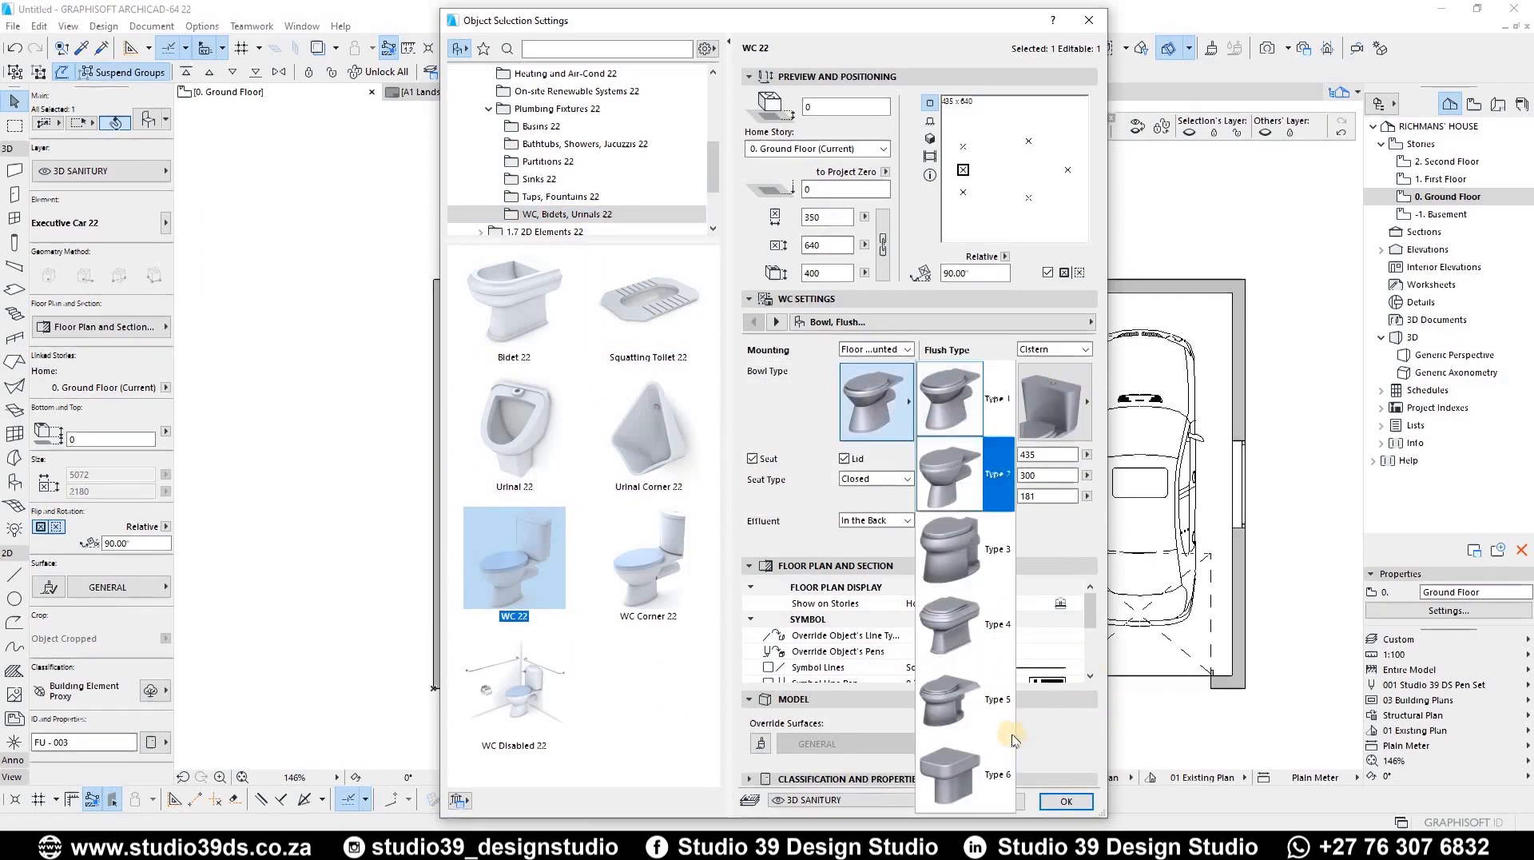
left_click(1057, 393)
left_click(1056, 393)
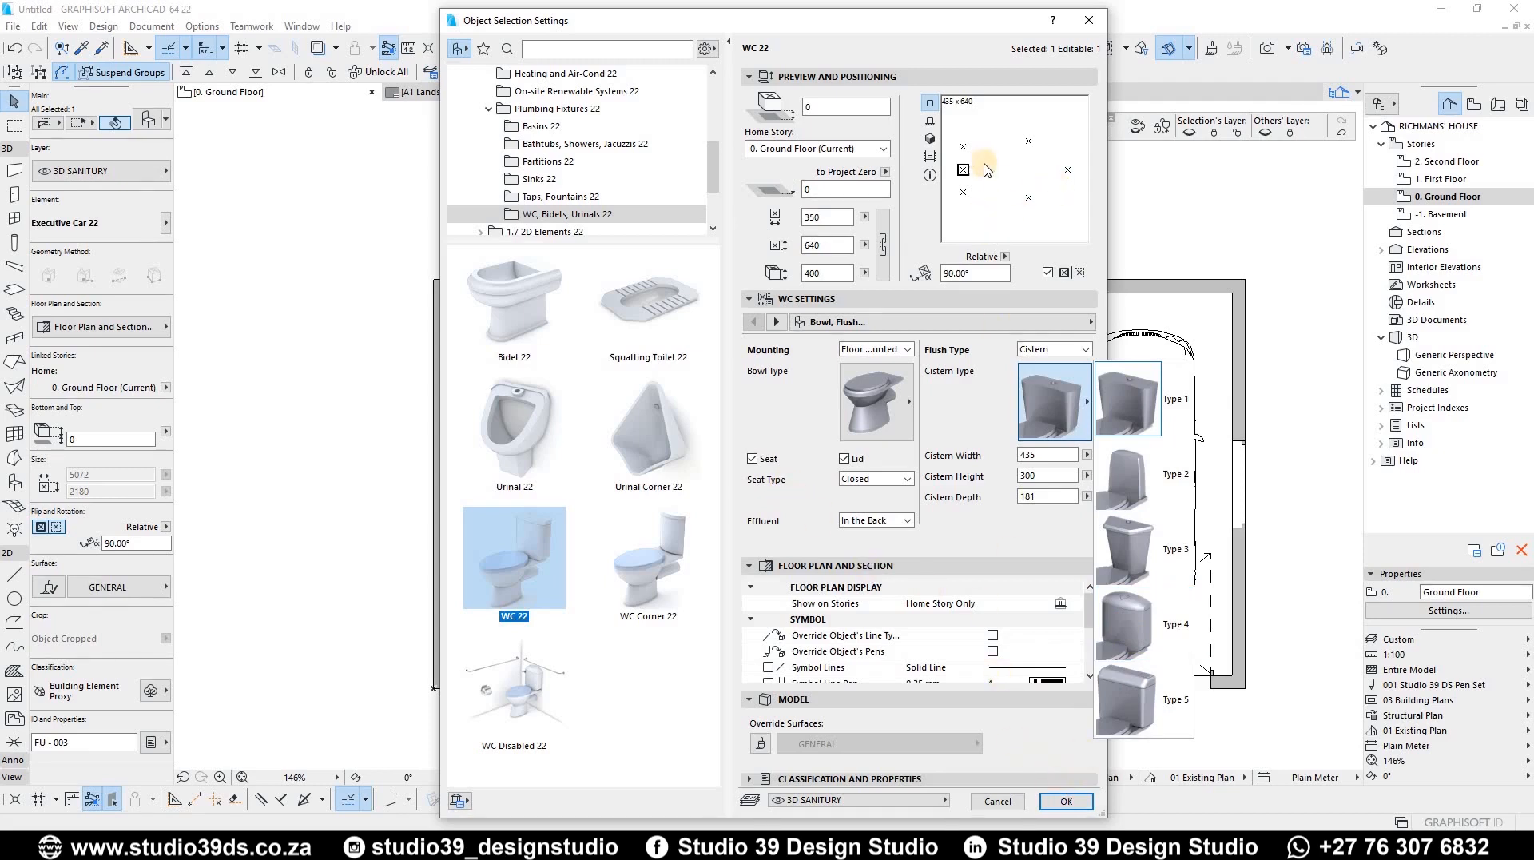
left_click(975, 112)
left_click(957, 115)
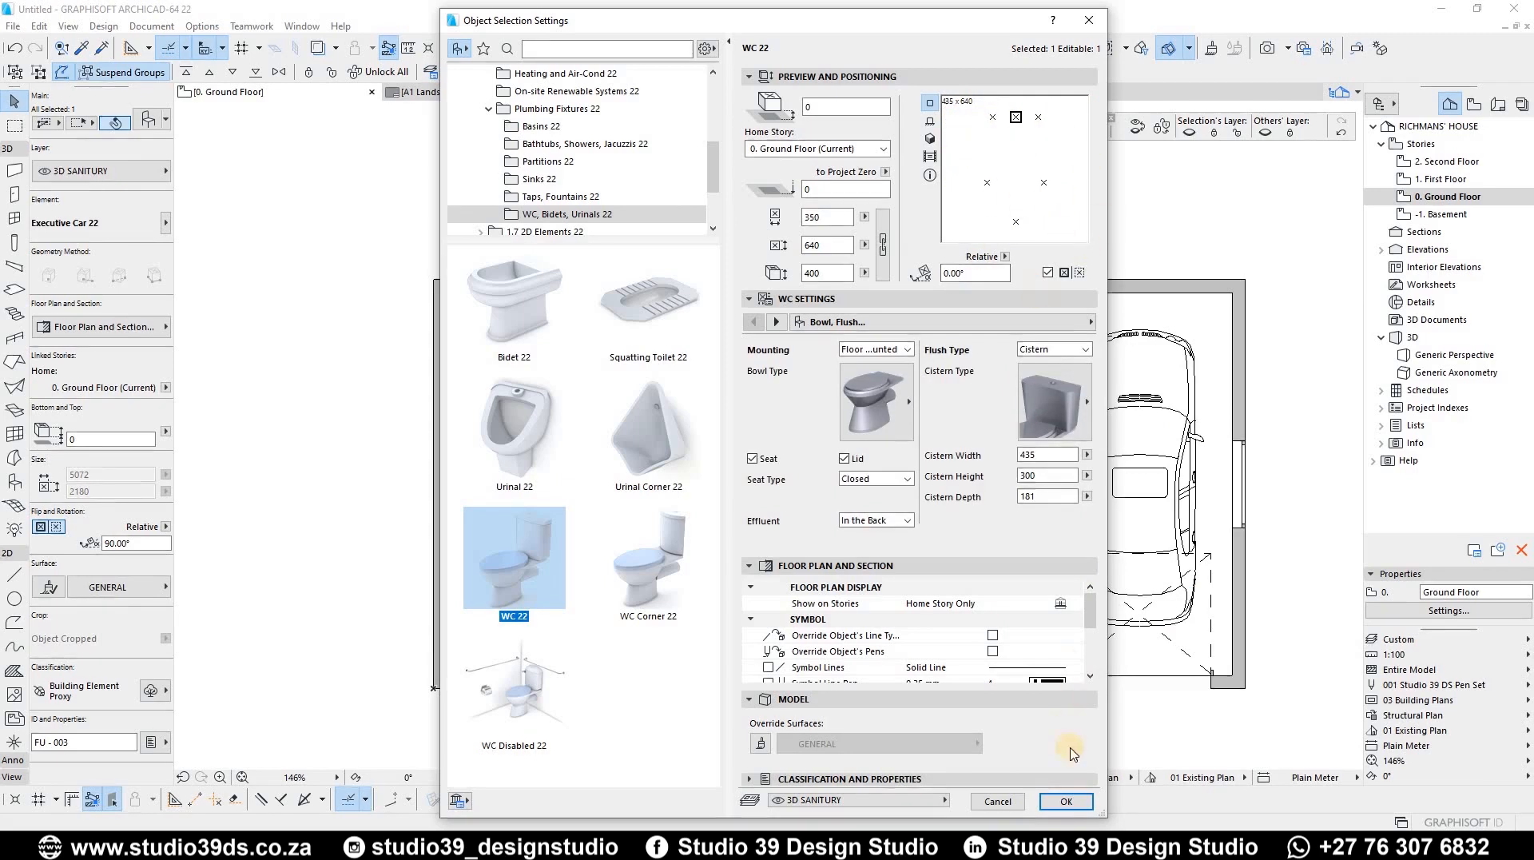
Set the WC's 2D contour pen to black and apply the object settings
left_click(838, 322)
left_click(787, 322)
left_click(779, 322)
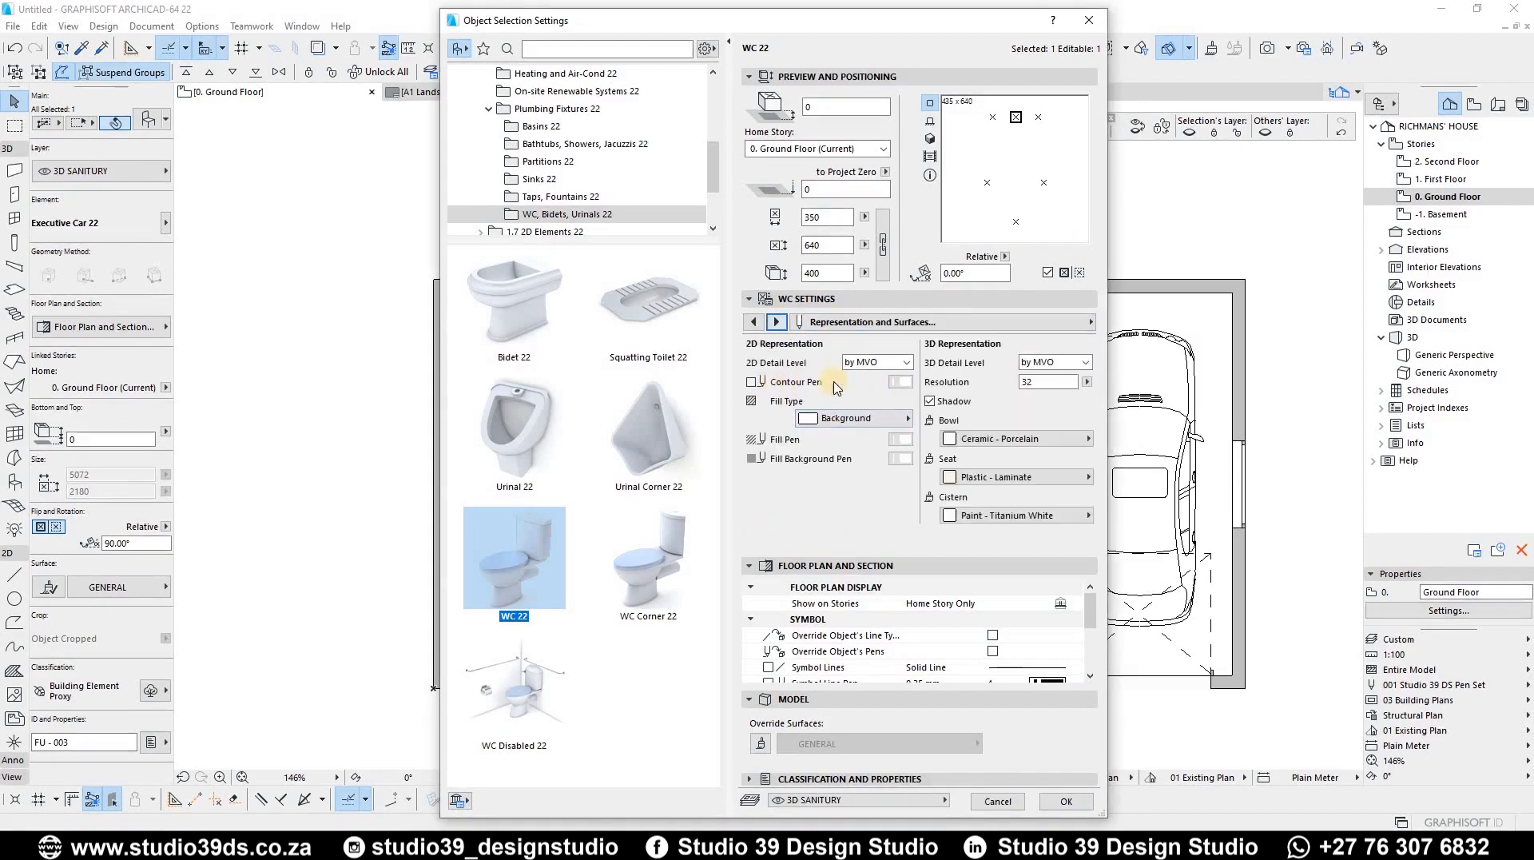
left_click(901, 382)
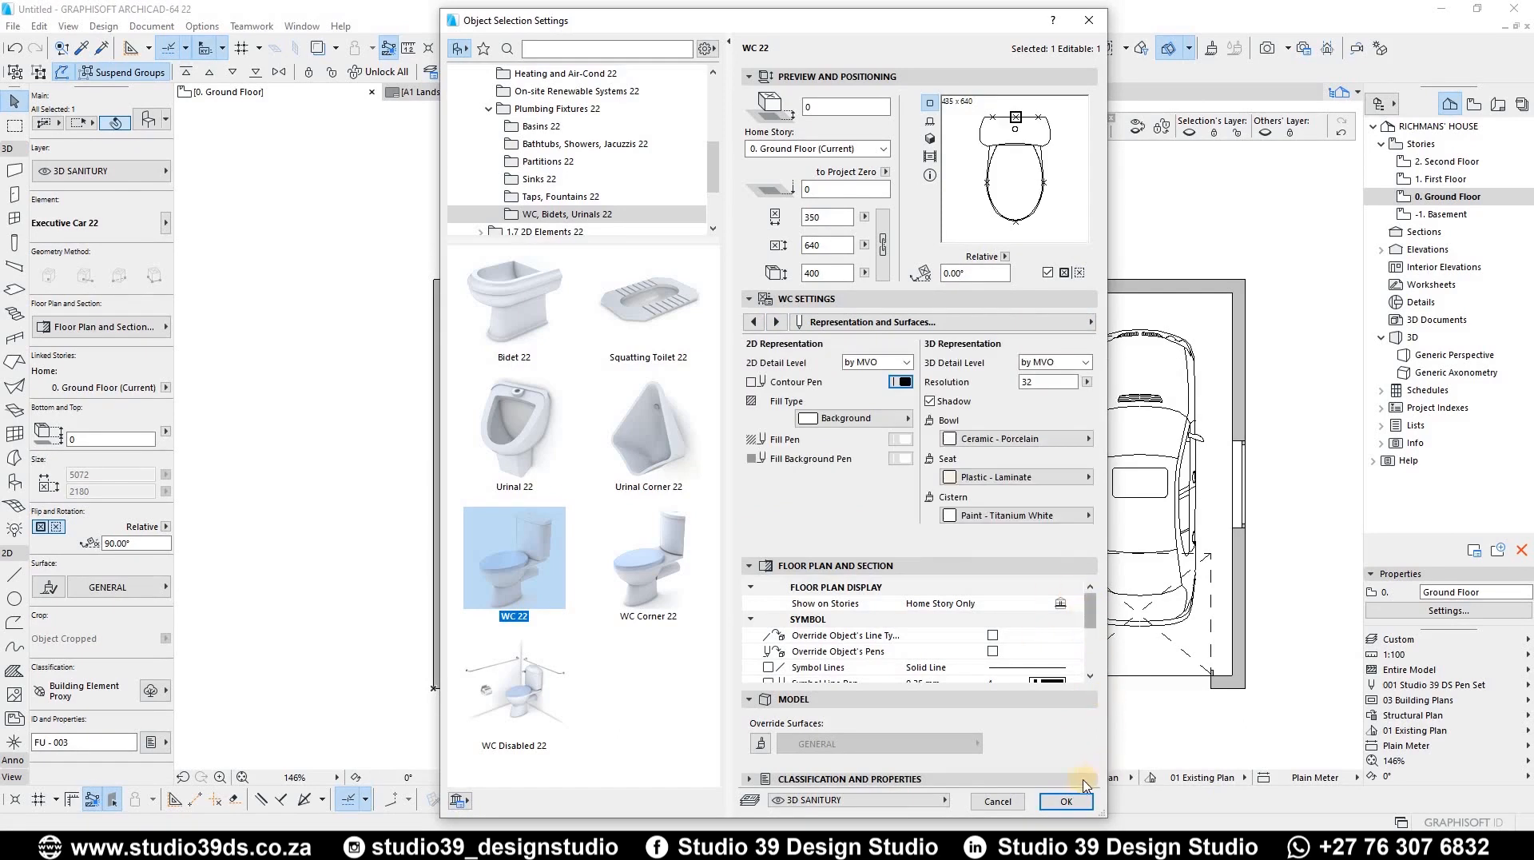
left_click(1066, 800)
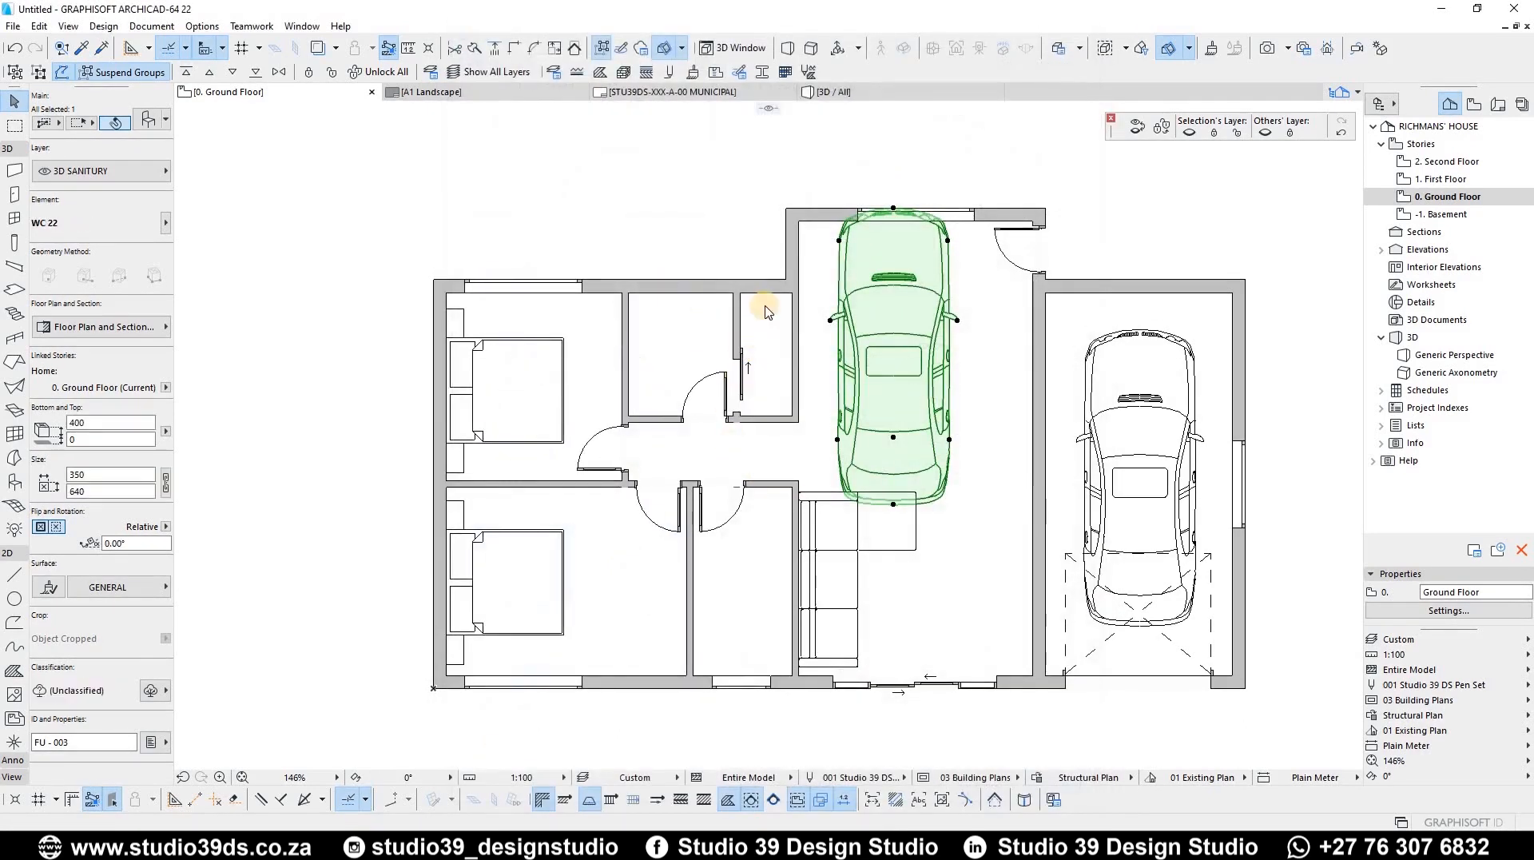
Move the WC into the narrow toilet room, with its cistern against the inner face of the upper wall
left_click(887, 210)
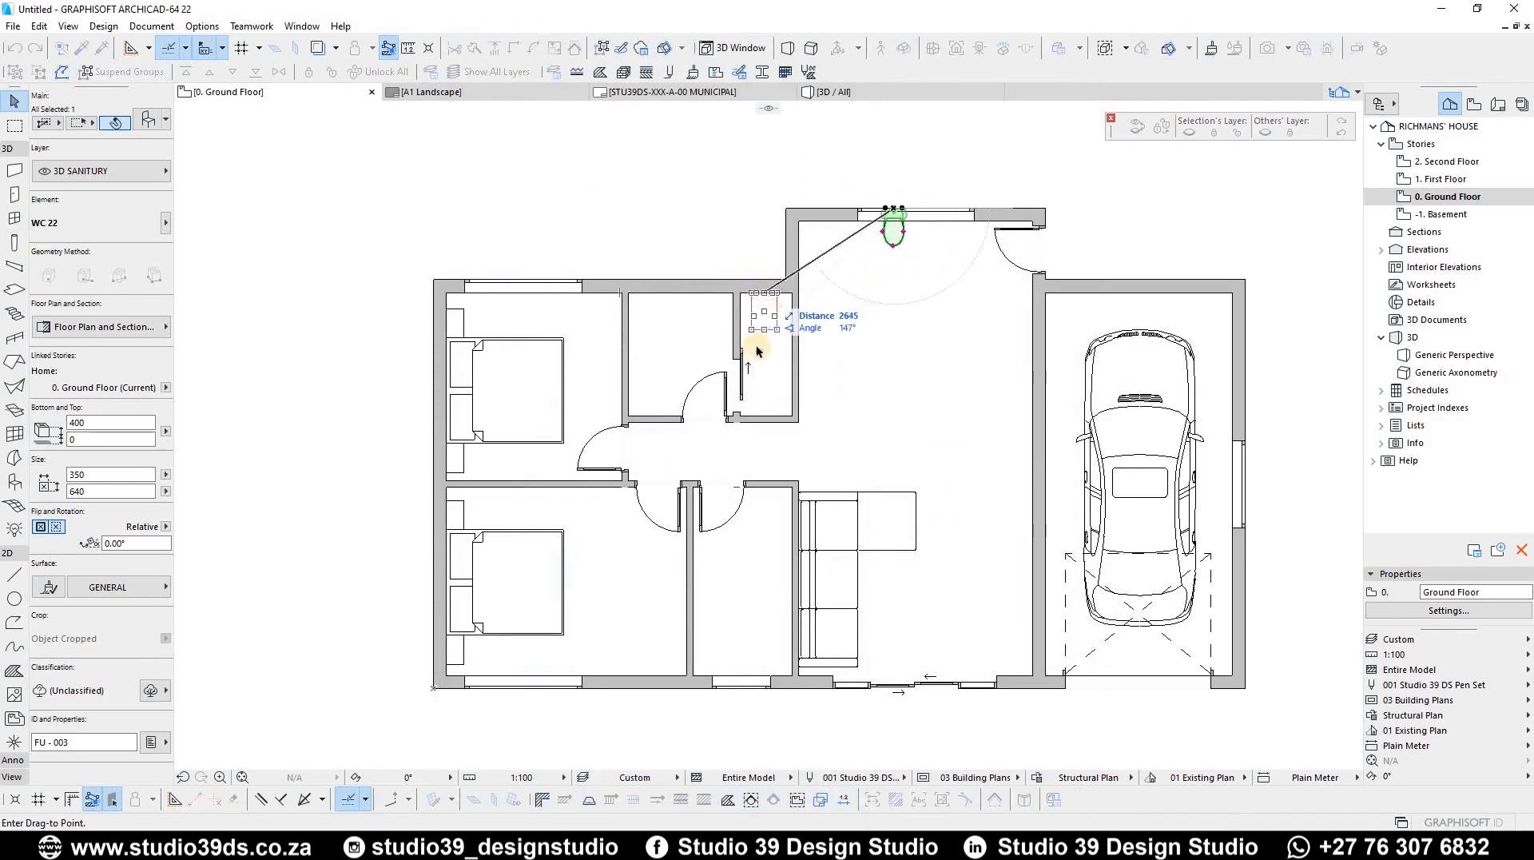
left_click(760, 294)
scroll(718, 305, "up", 3)
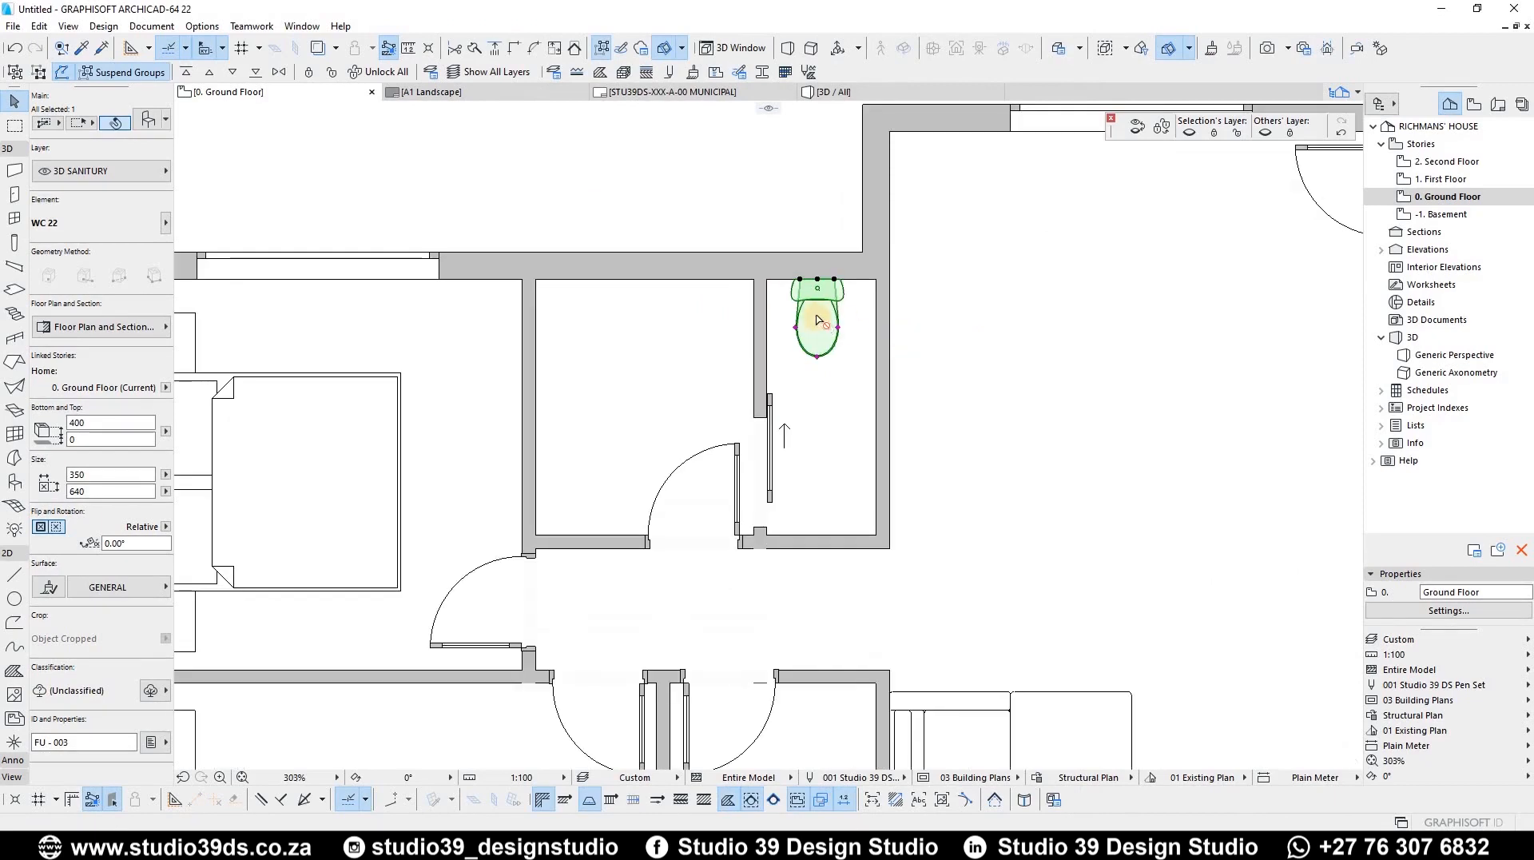
Copy the WC into the adjoining bathroom and change the copy to a rectangular Bathtub 22
left_click_drag(820, 315, 670, 342, "ctrl")
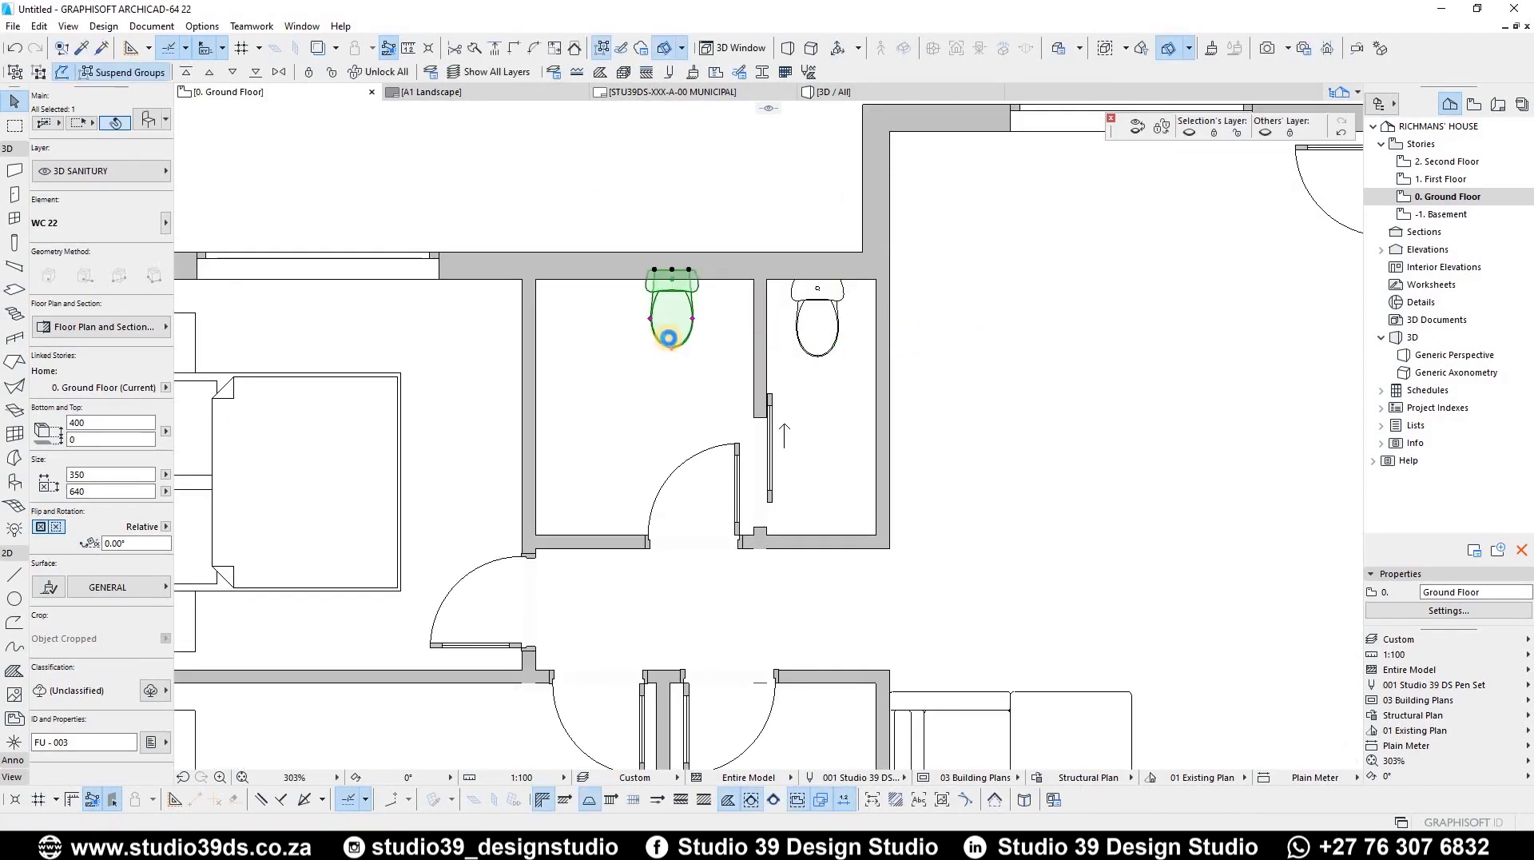
double_click(669, 338)
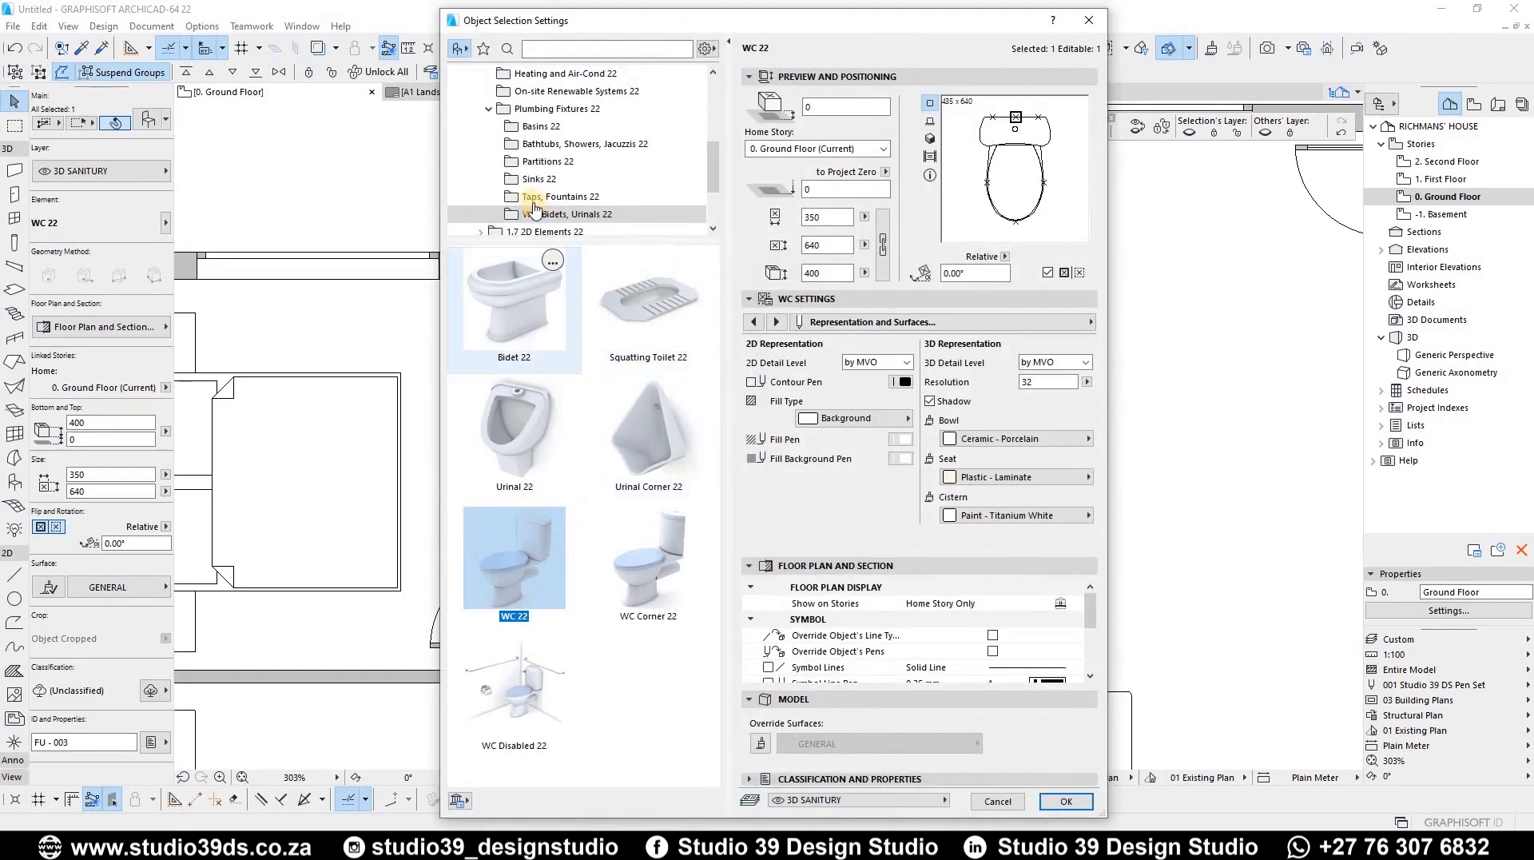
left_click(543, 147)
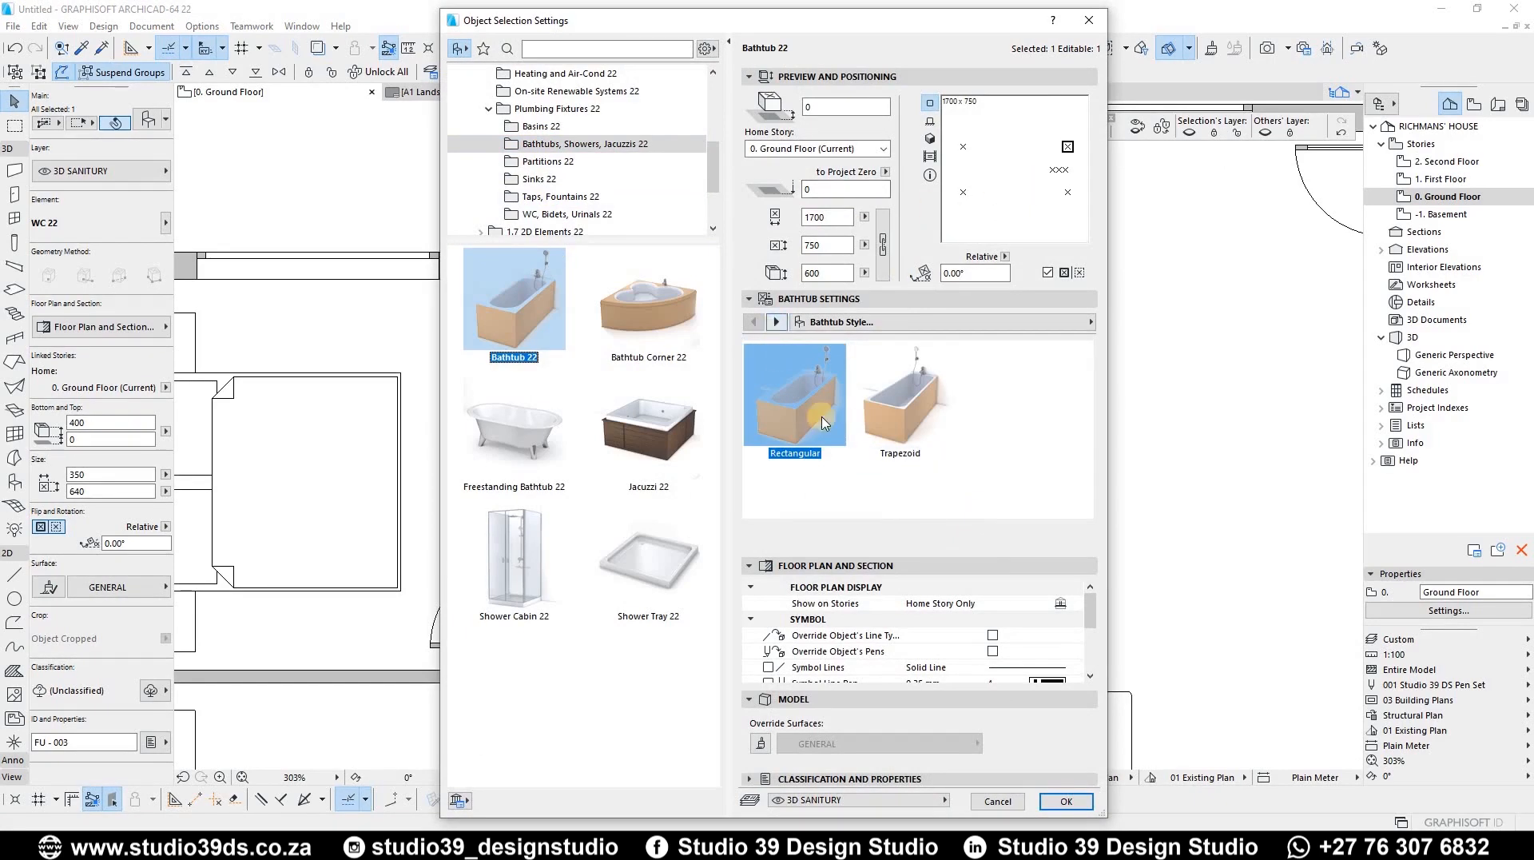
Set the bathtub's 2D contour pen to black
left_click(776, 322)
left_click(776, 323)
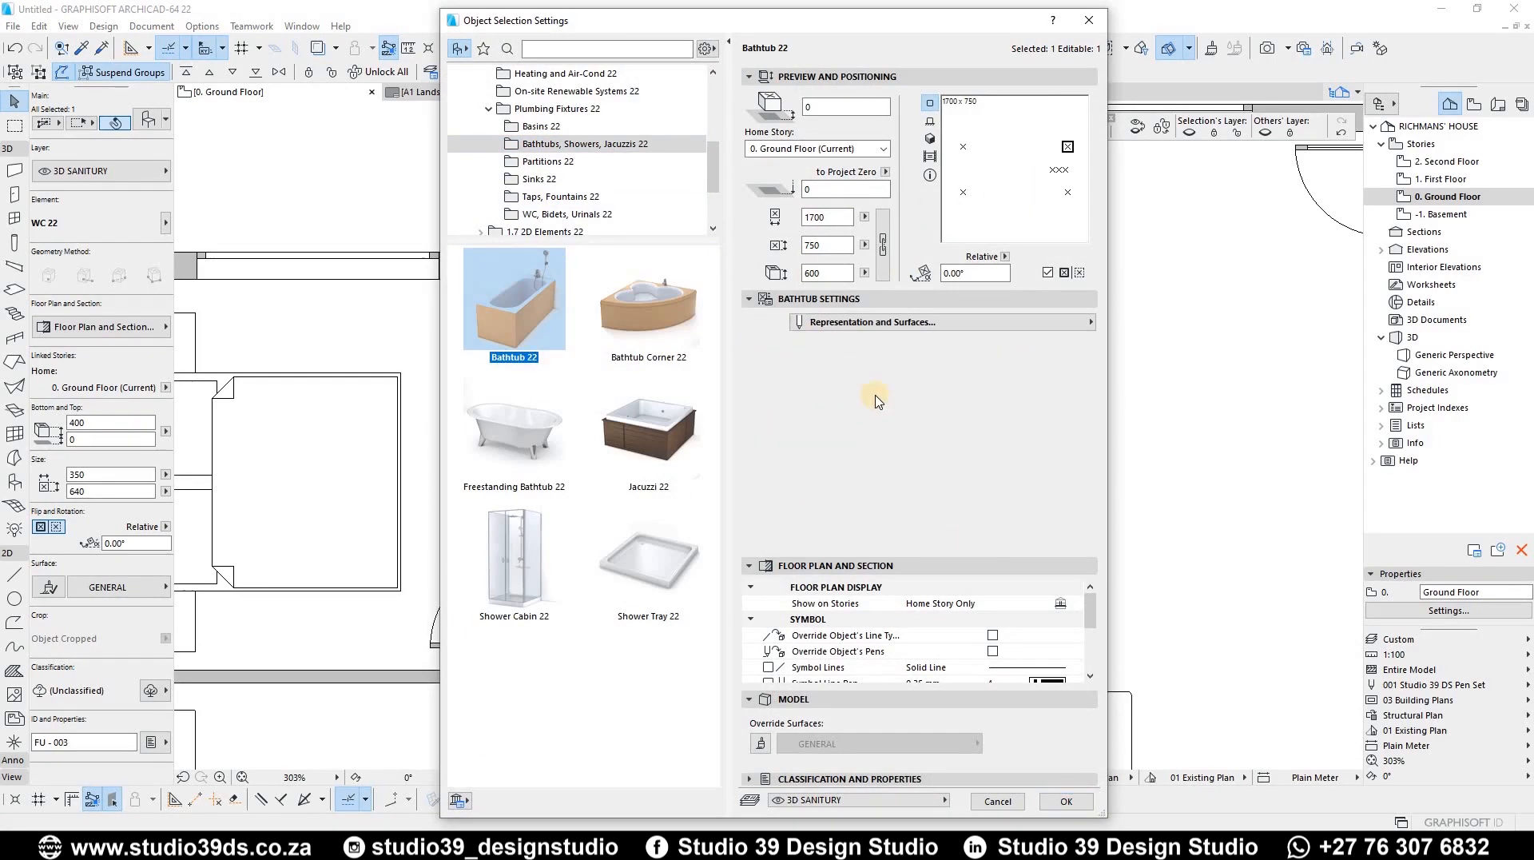
left_click(895, 383)
left_click(922, 379)
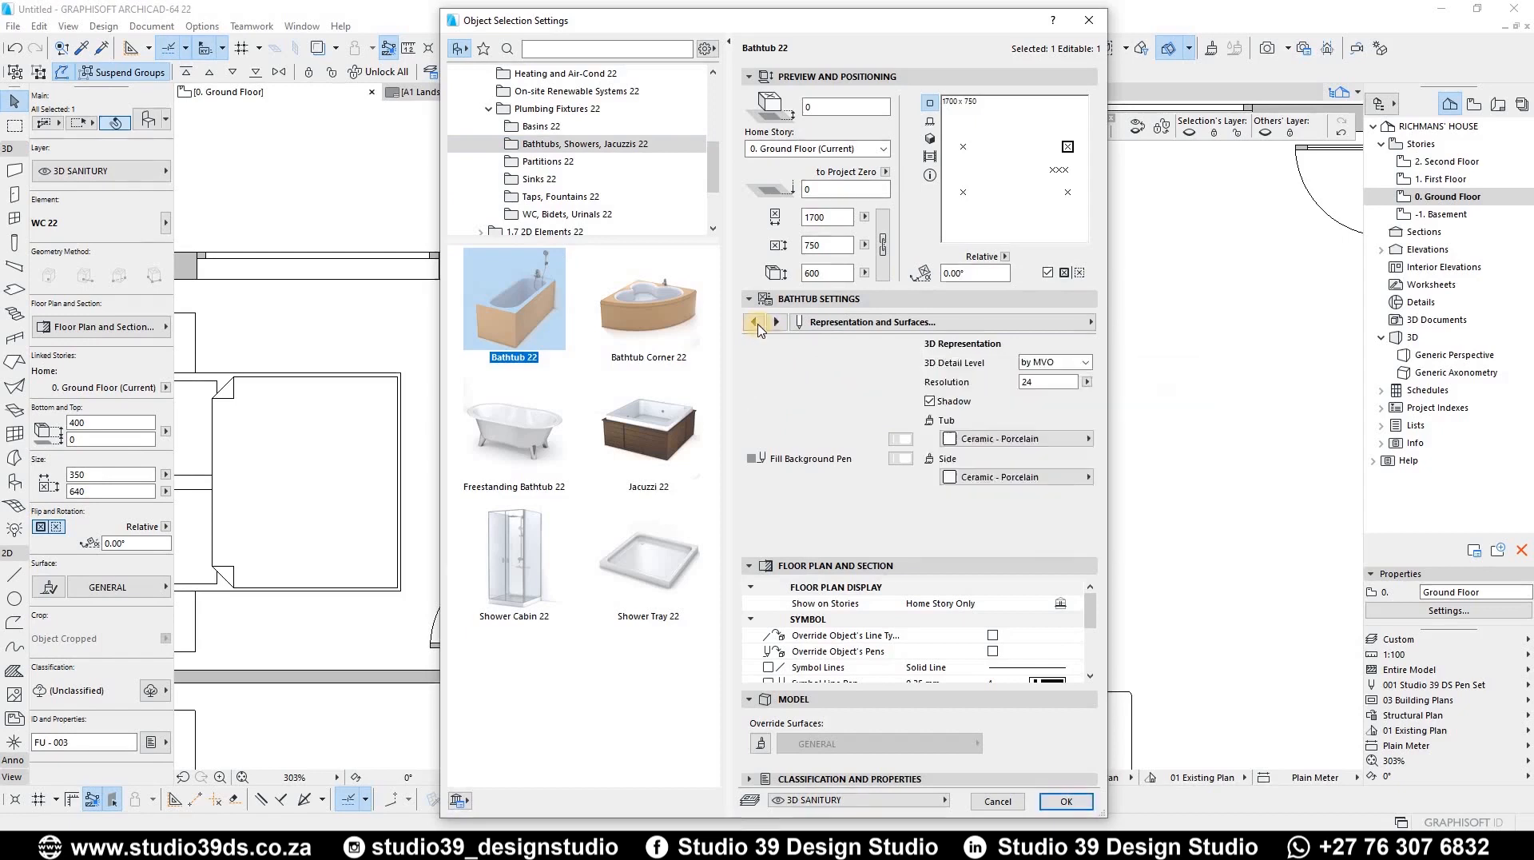
Review the bathtub's tap styles, minimal space, full parameter list and bathtub style settings
left_click(754, 322)
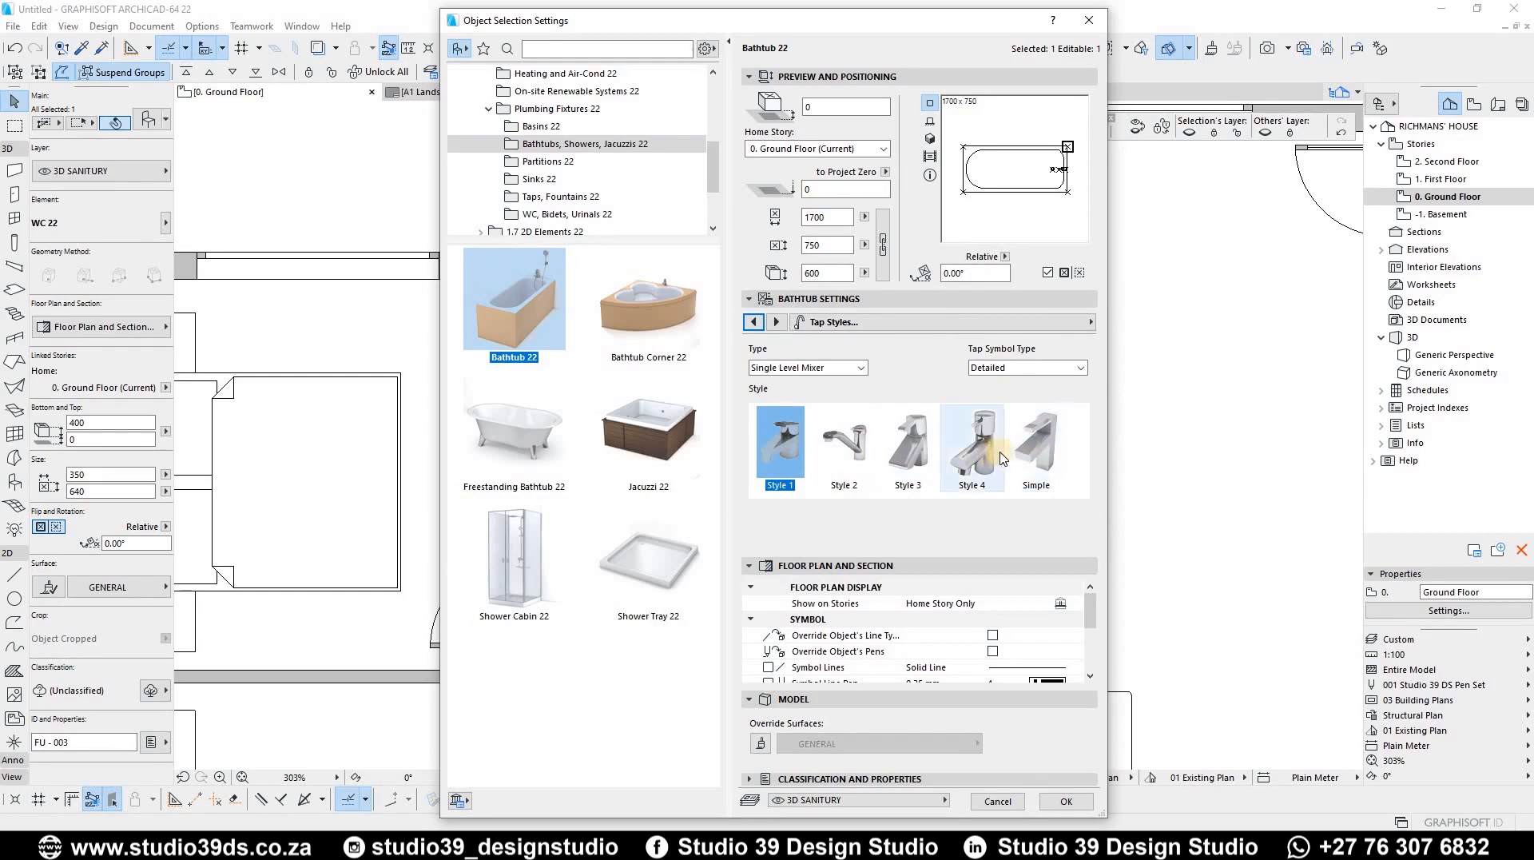
left_click(776, 322)
left_click(776, 322)
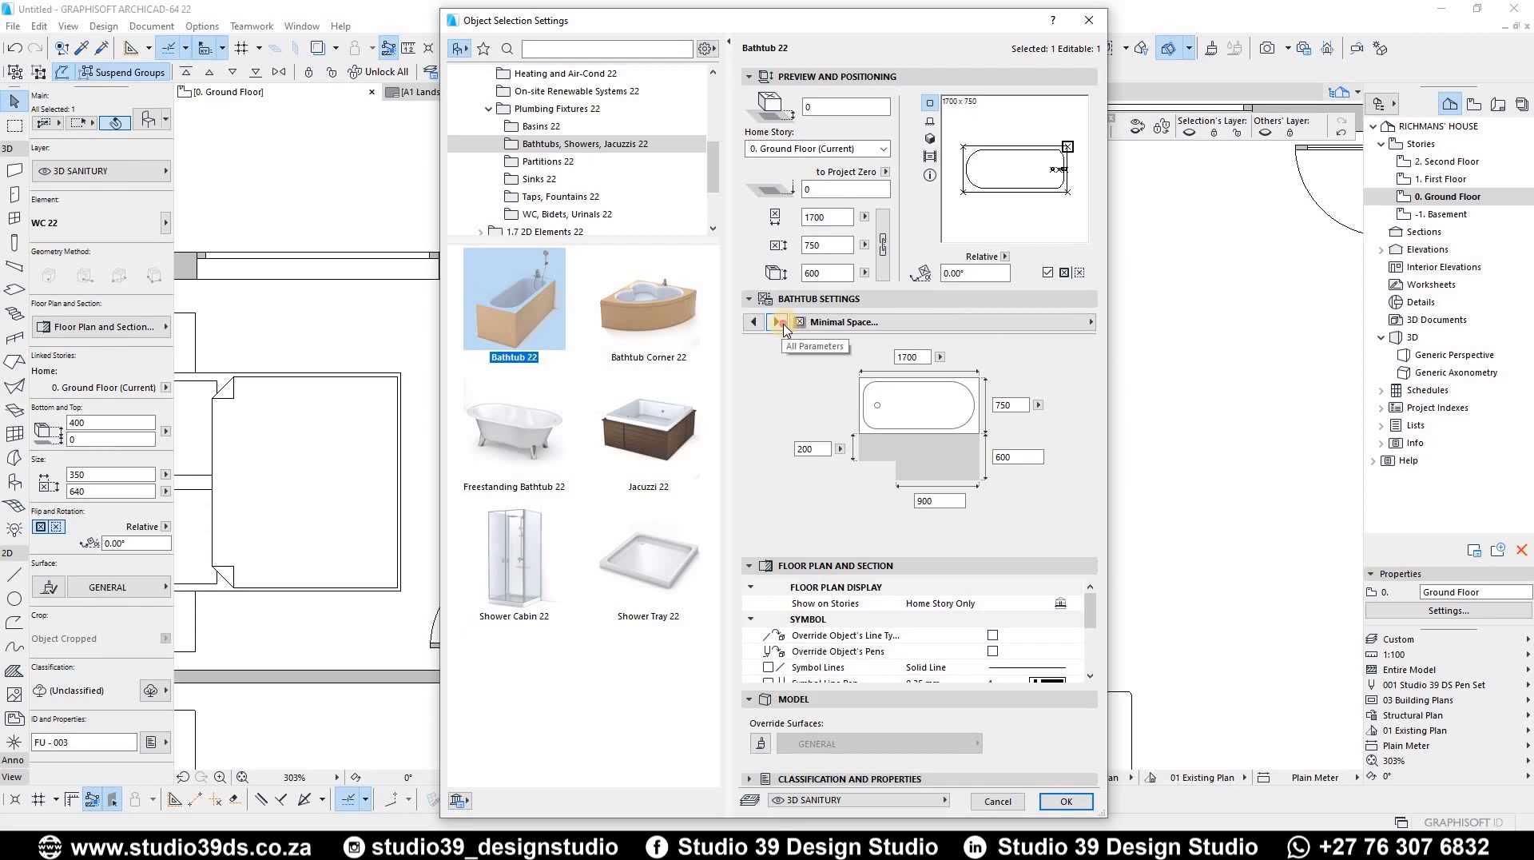
left_click(776, 322)
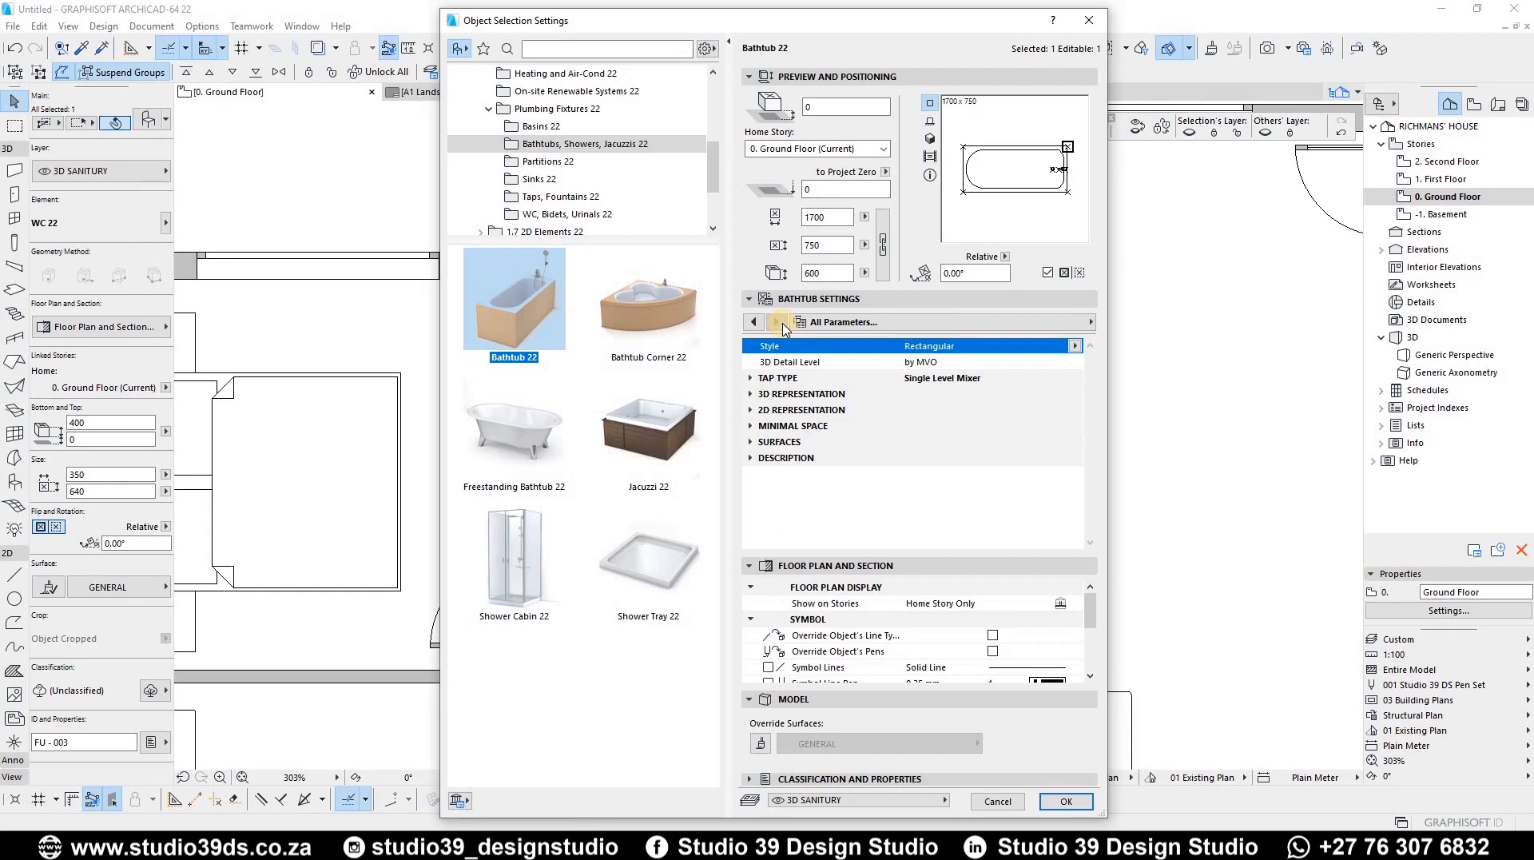
left_click(752, 323)
left_click(752, 323)
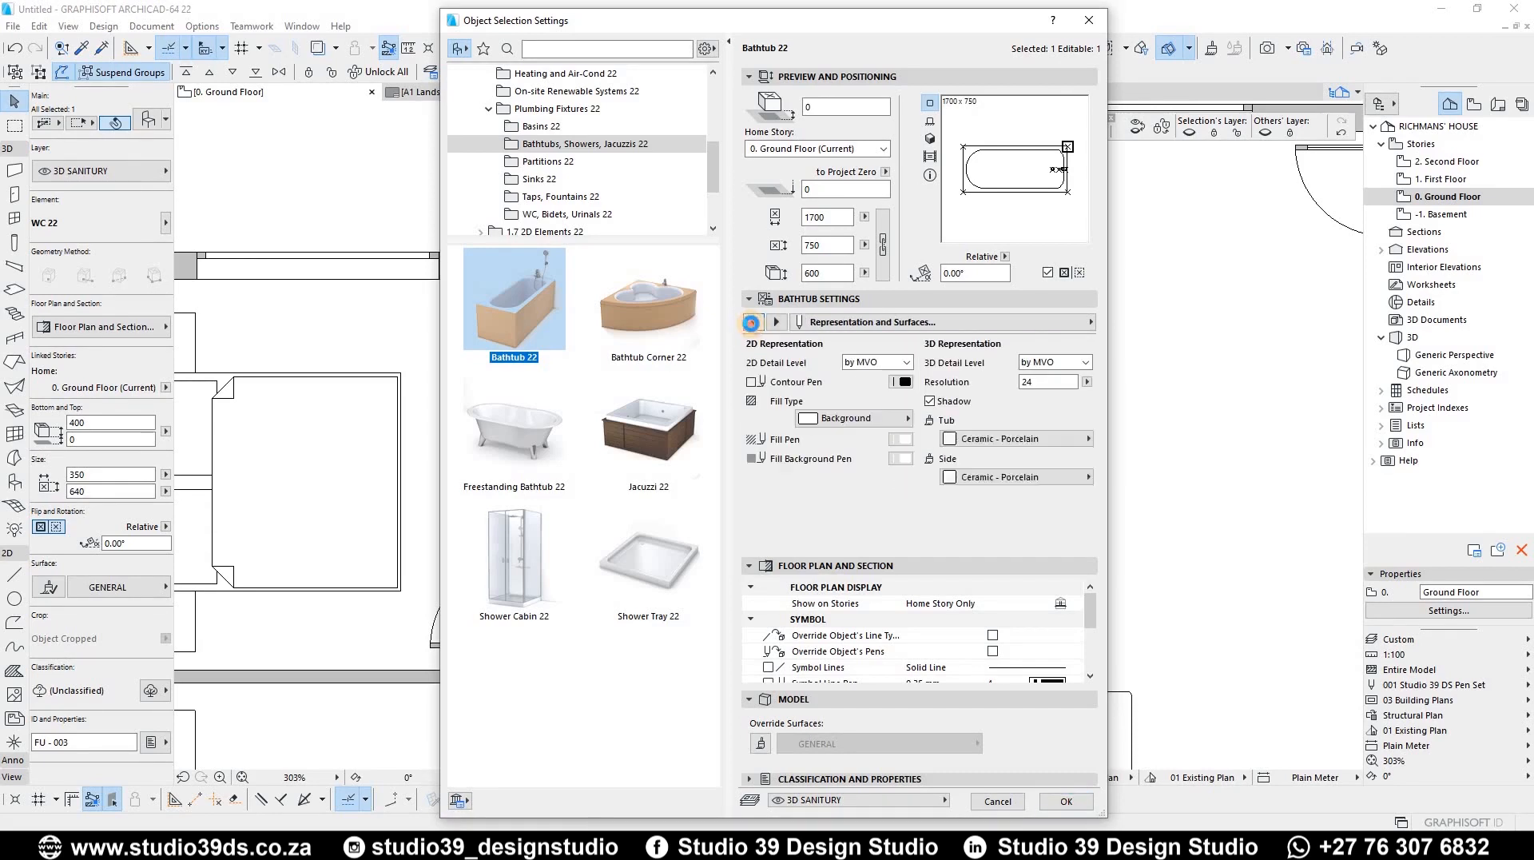
left_click(752, 323)
left_click(752, 323)
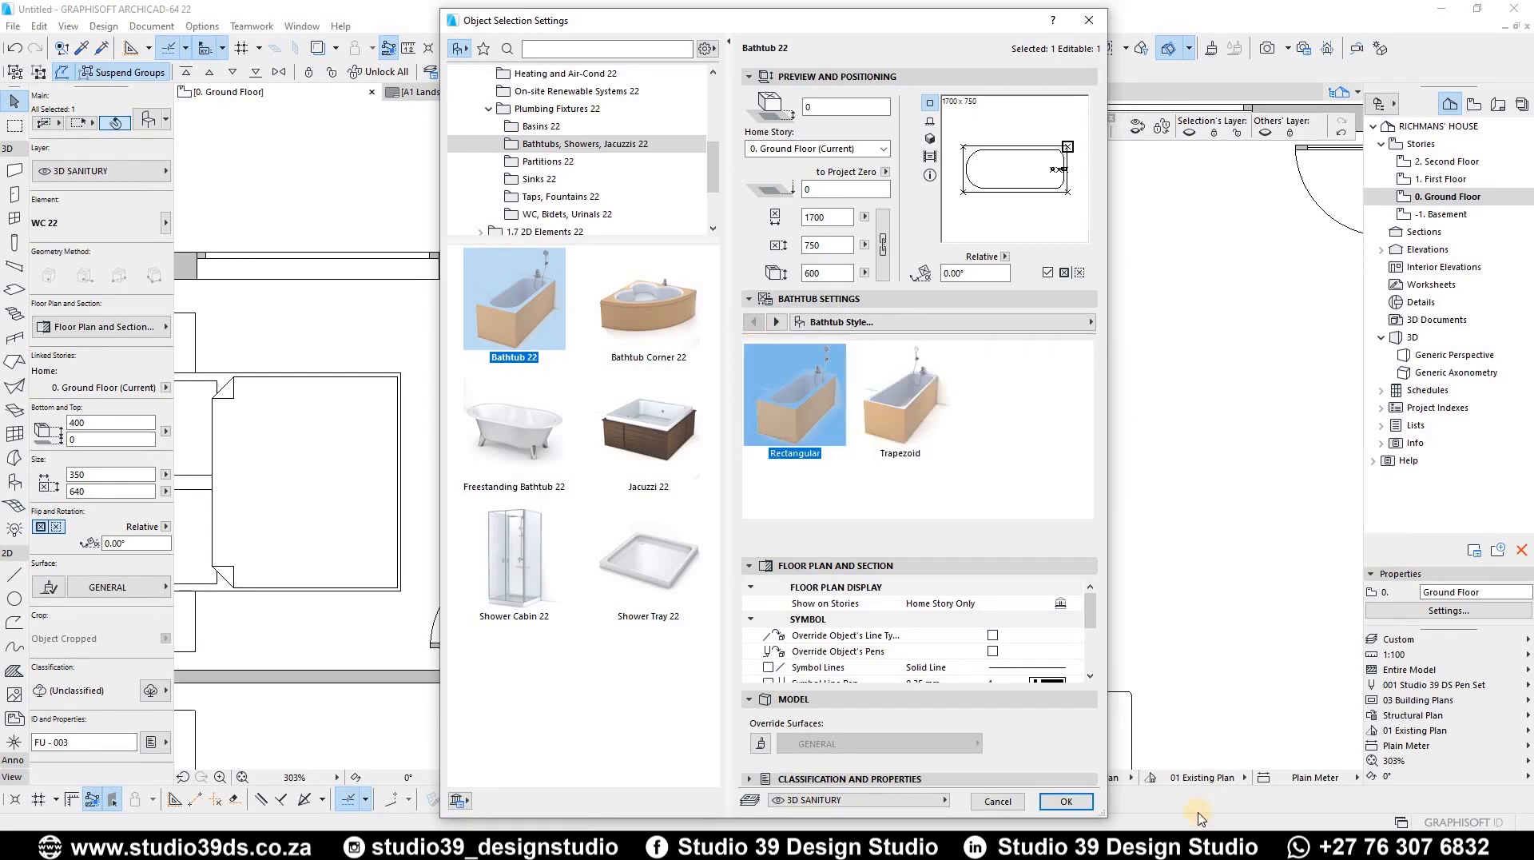
Set the bathtub's length to 1800 and apply the object settings
left_click(823, 217)
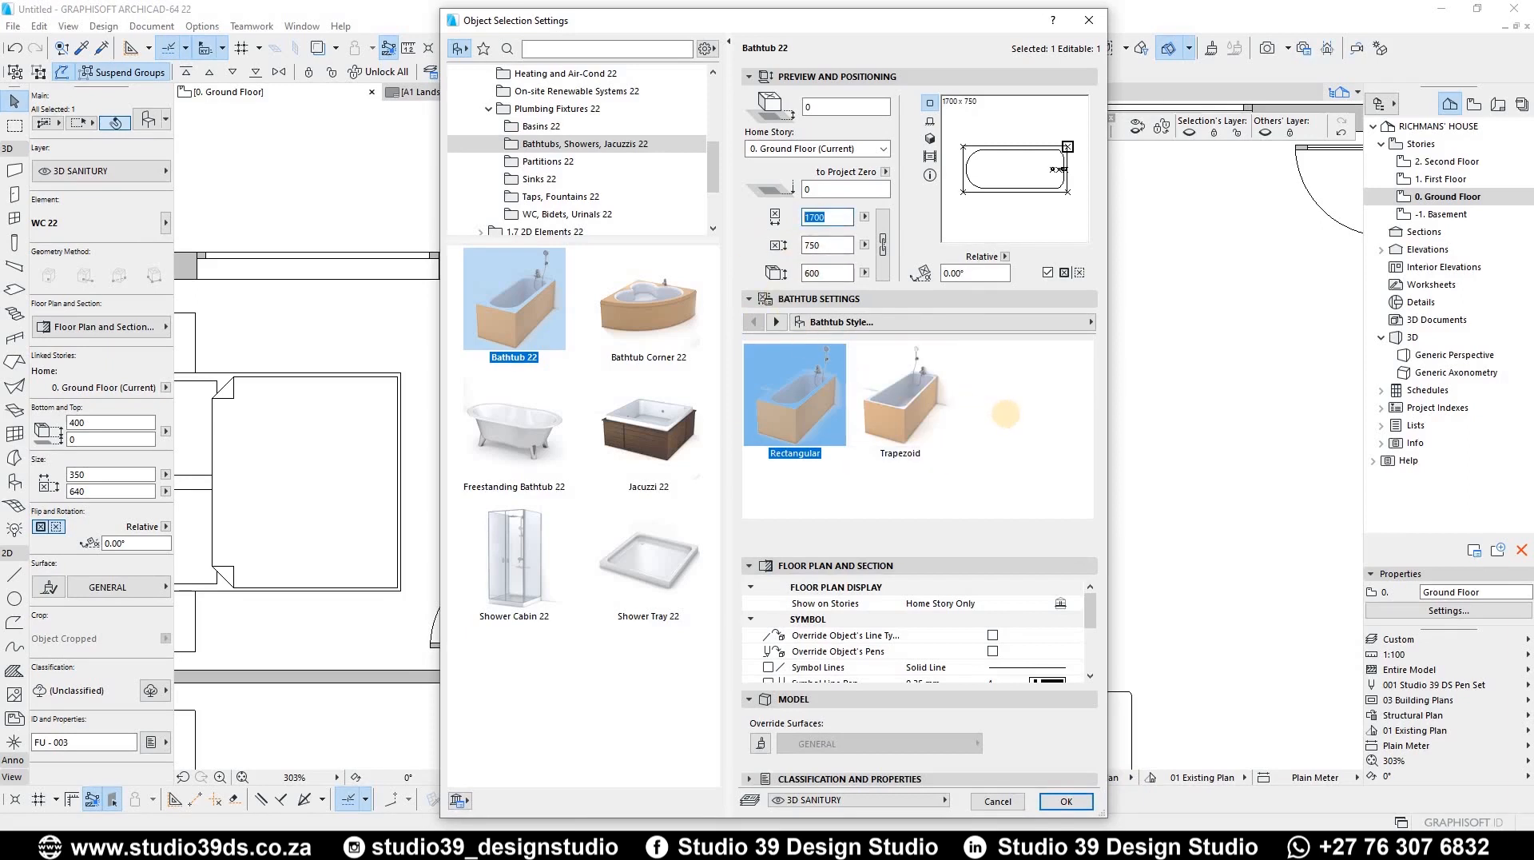
type("1800")
key("Return")
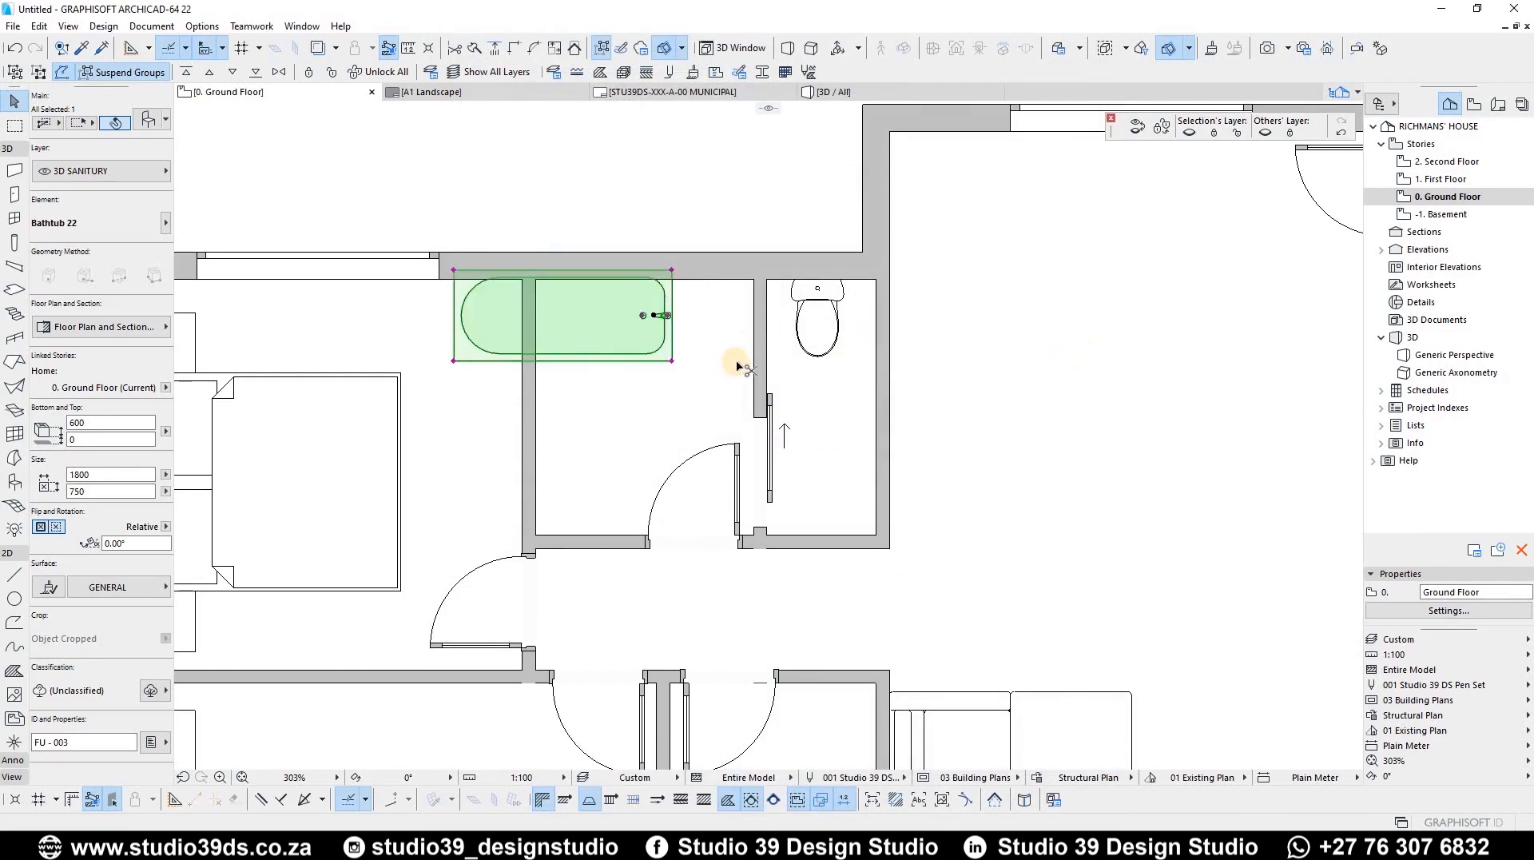
Mirror the bathtub about a vertical axis and move it into the bathroom's upper-left corner, against the inner wall faces
key("ctrl+m")
left_click(608, 268)
left_click(609, 233)
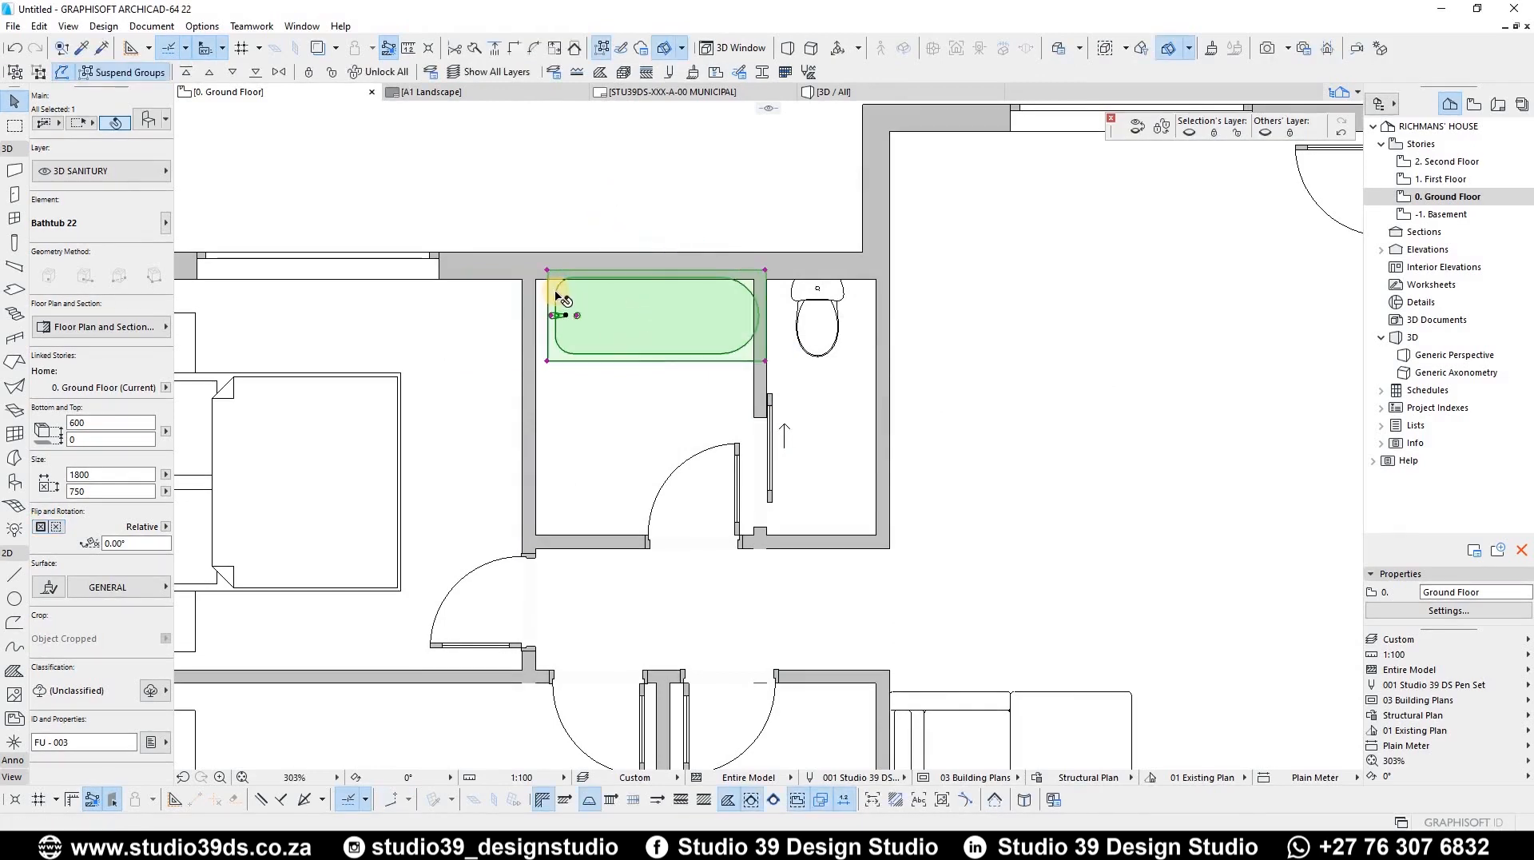
left_click(547, 271)
left_click(538, 285)
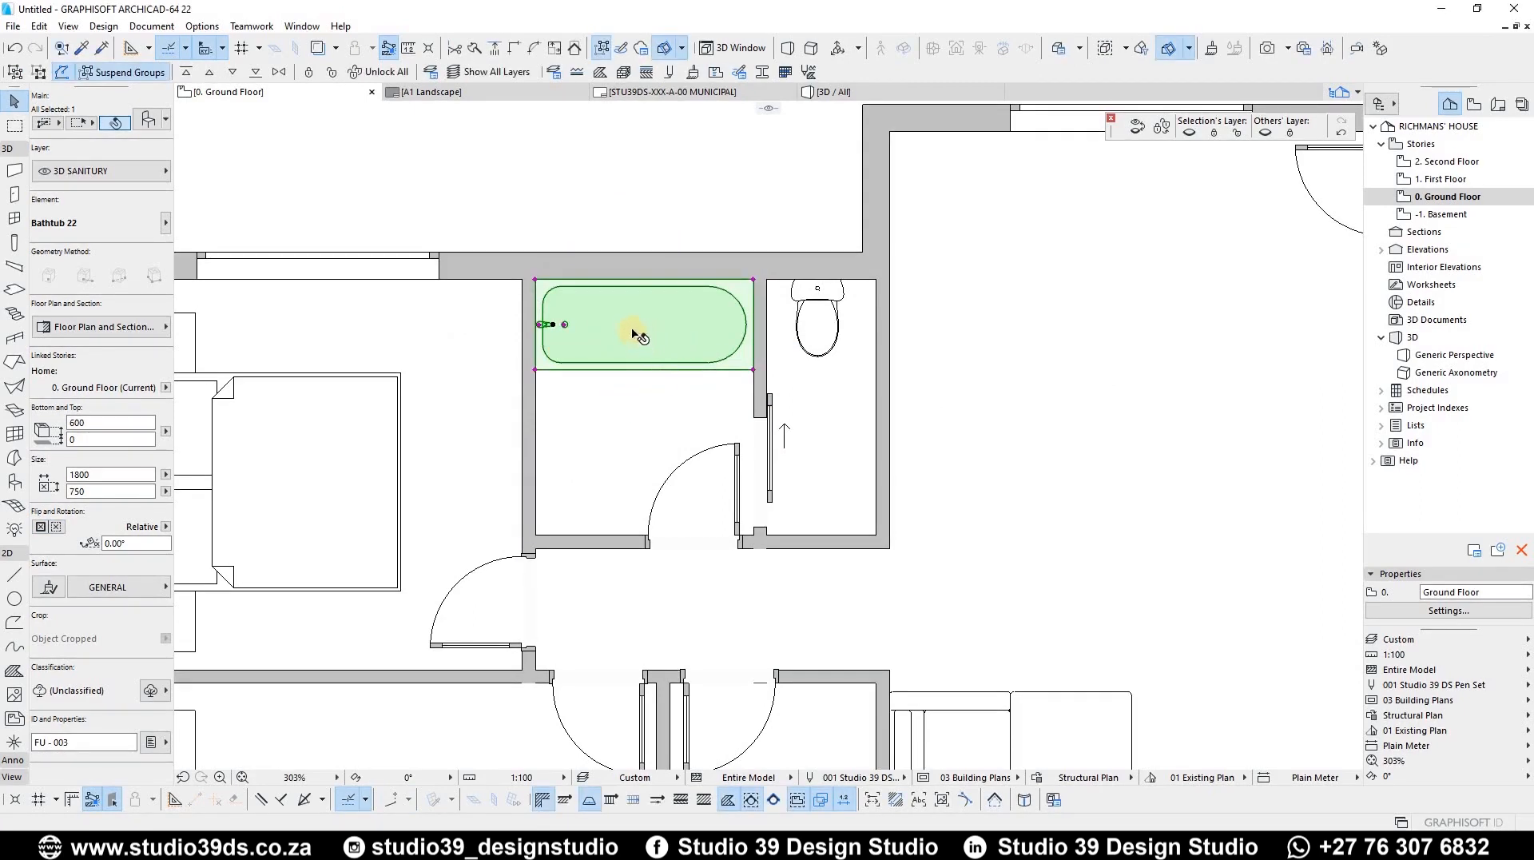
Copy the bathtub straight down into the lower half of the bathroom
key("ctrl+alt+d")
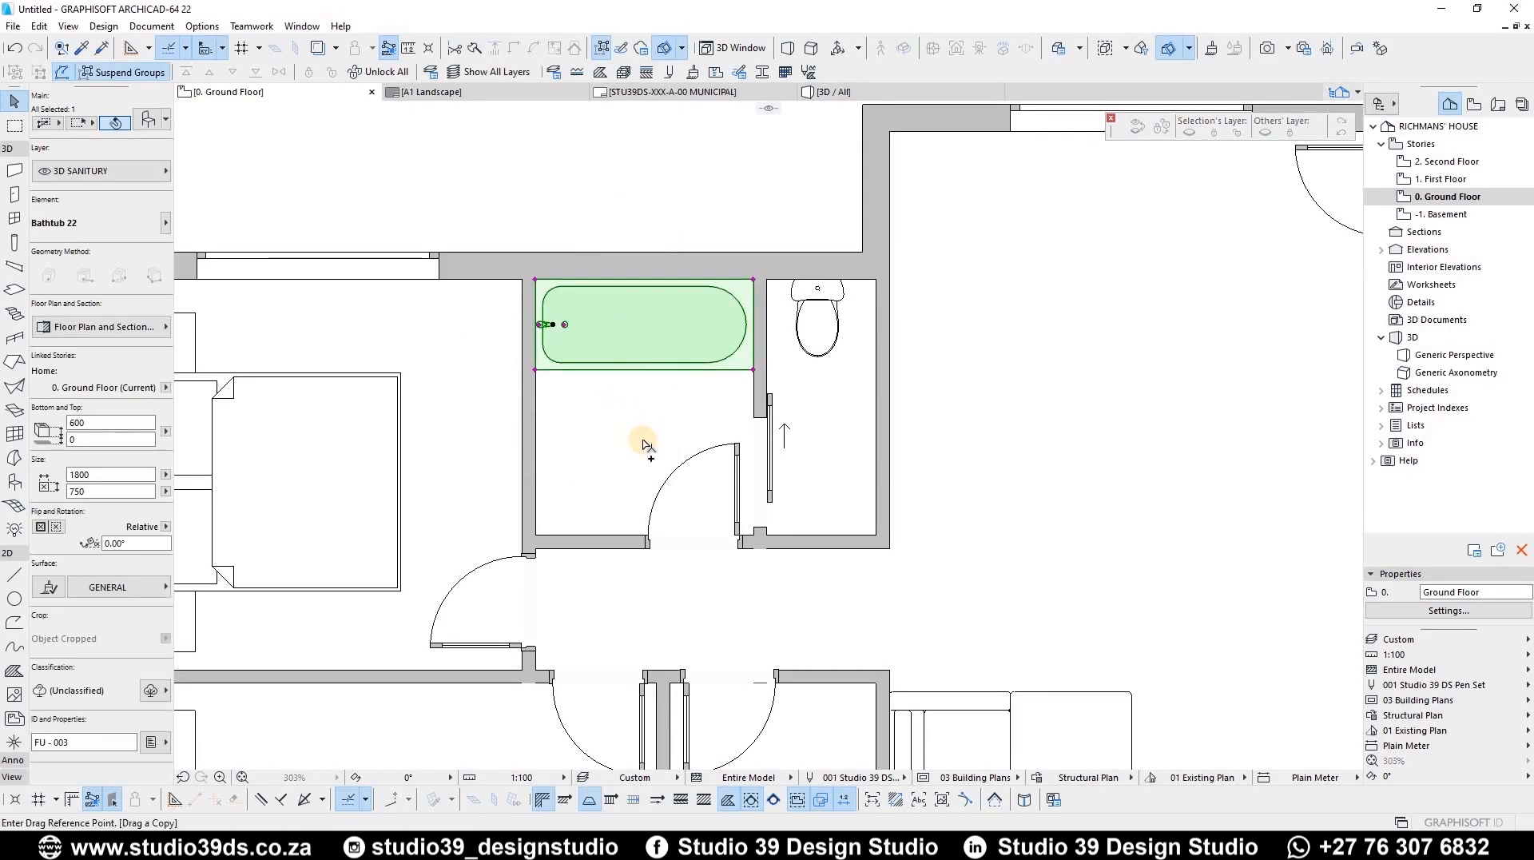
left_click(633, 324)
left_click(637, 451)
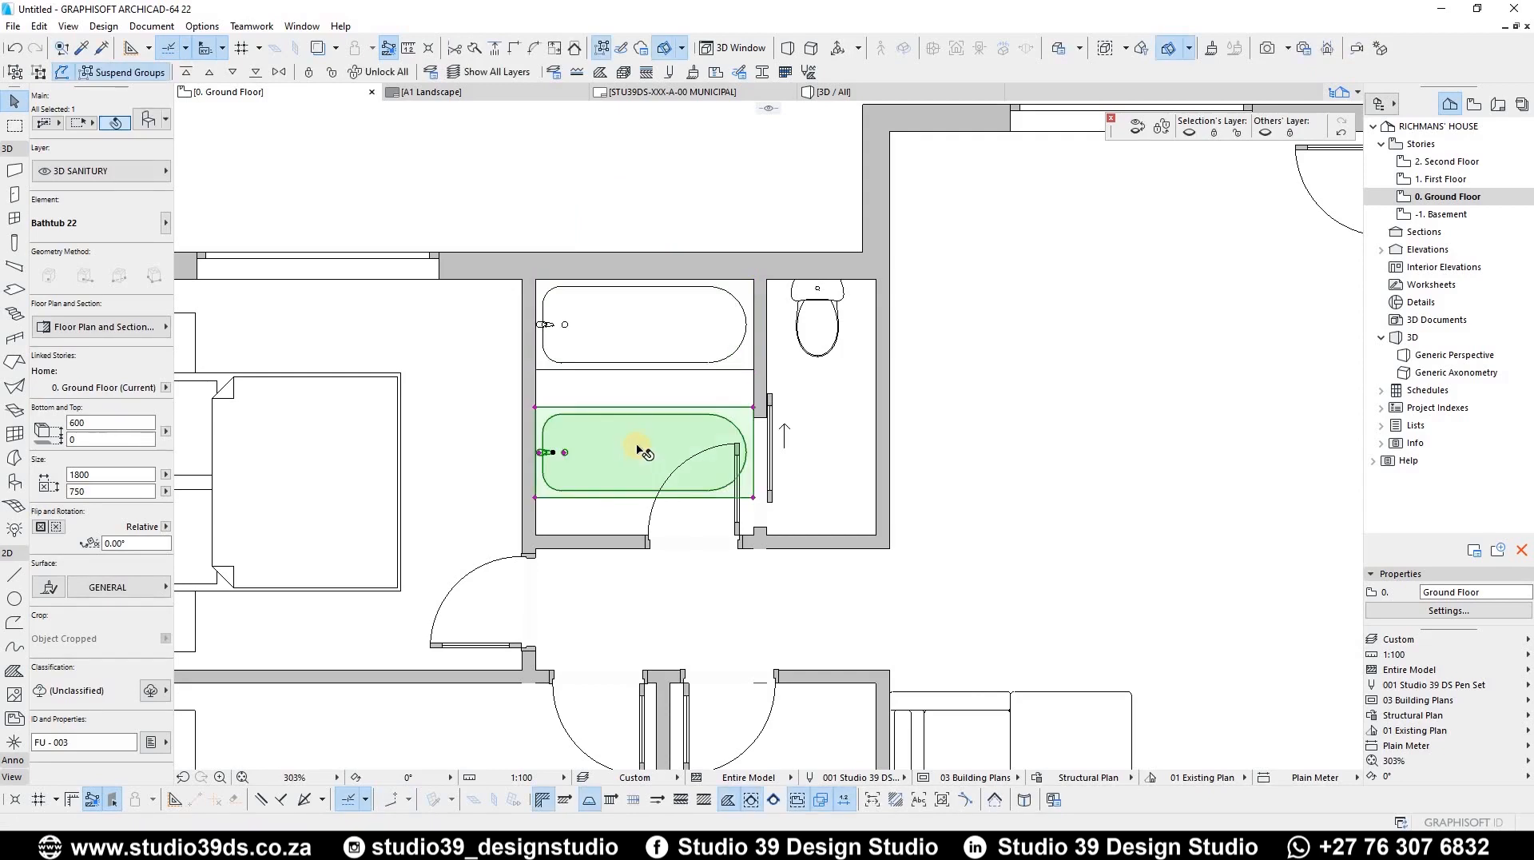
Change the copied bathtub to a Basin Cabinet 22 from the Basins 22 library folder
double_click(750, 417)
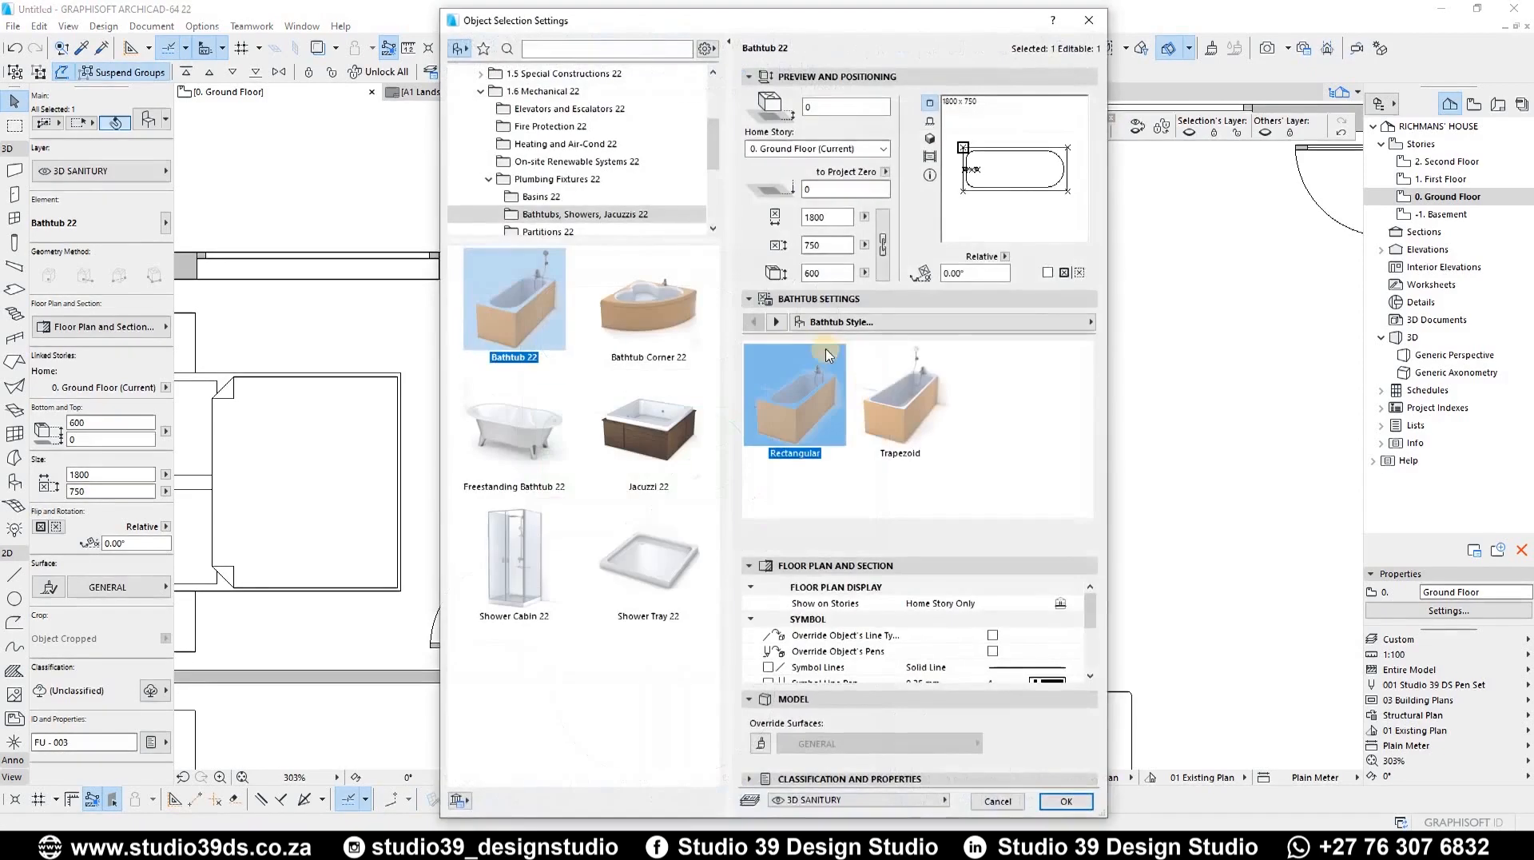
left_click(584, 217)
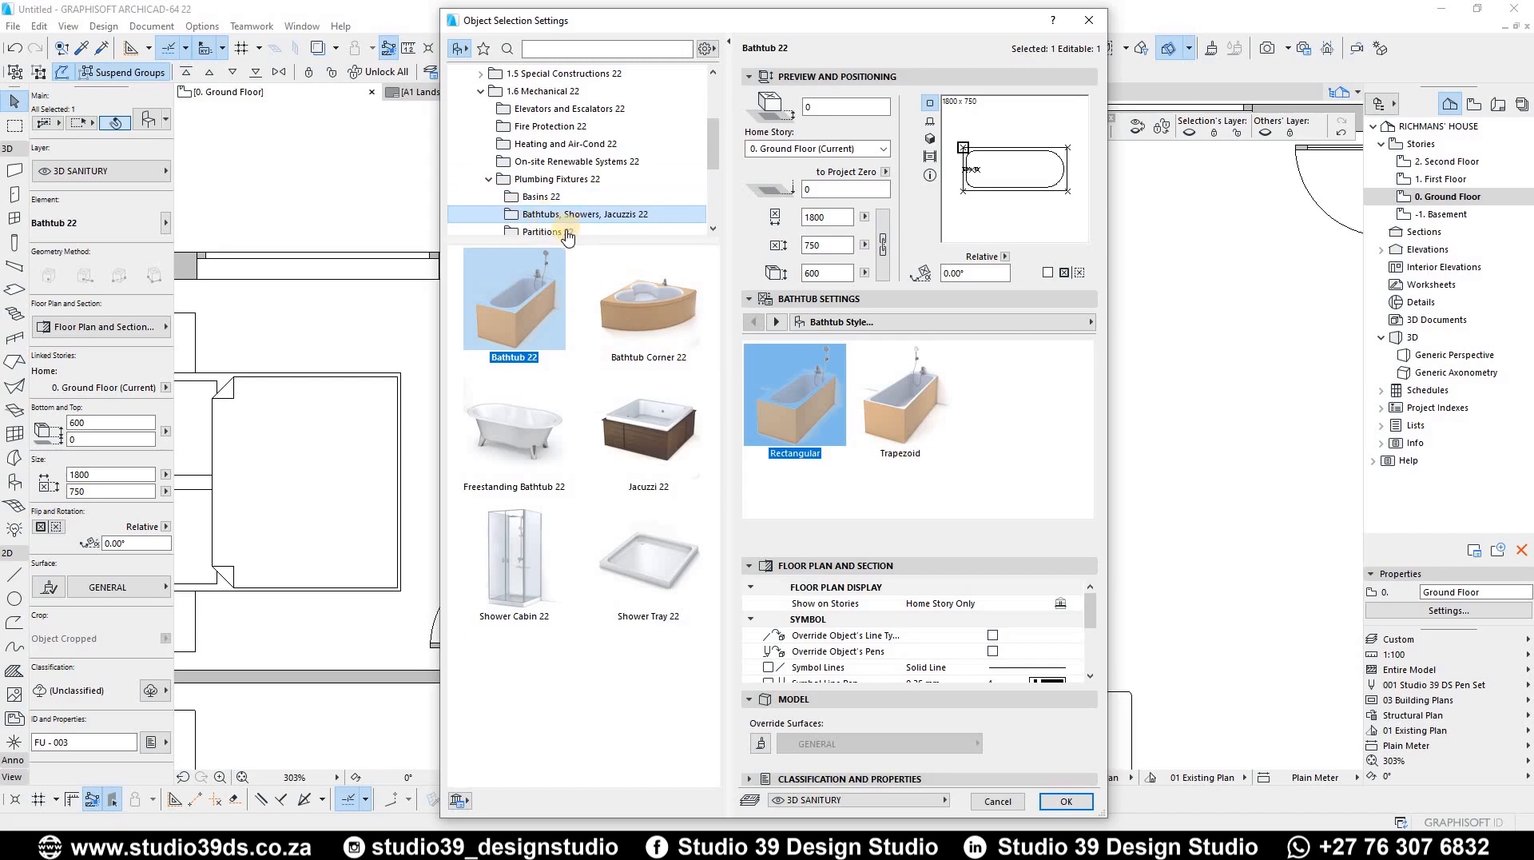
scroll(569, 235, "down", 3)
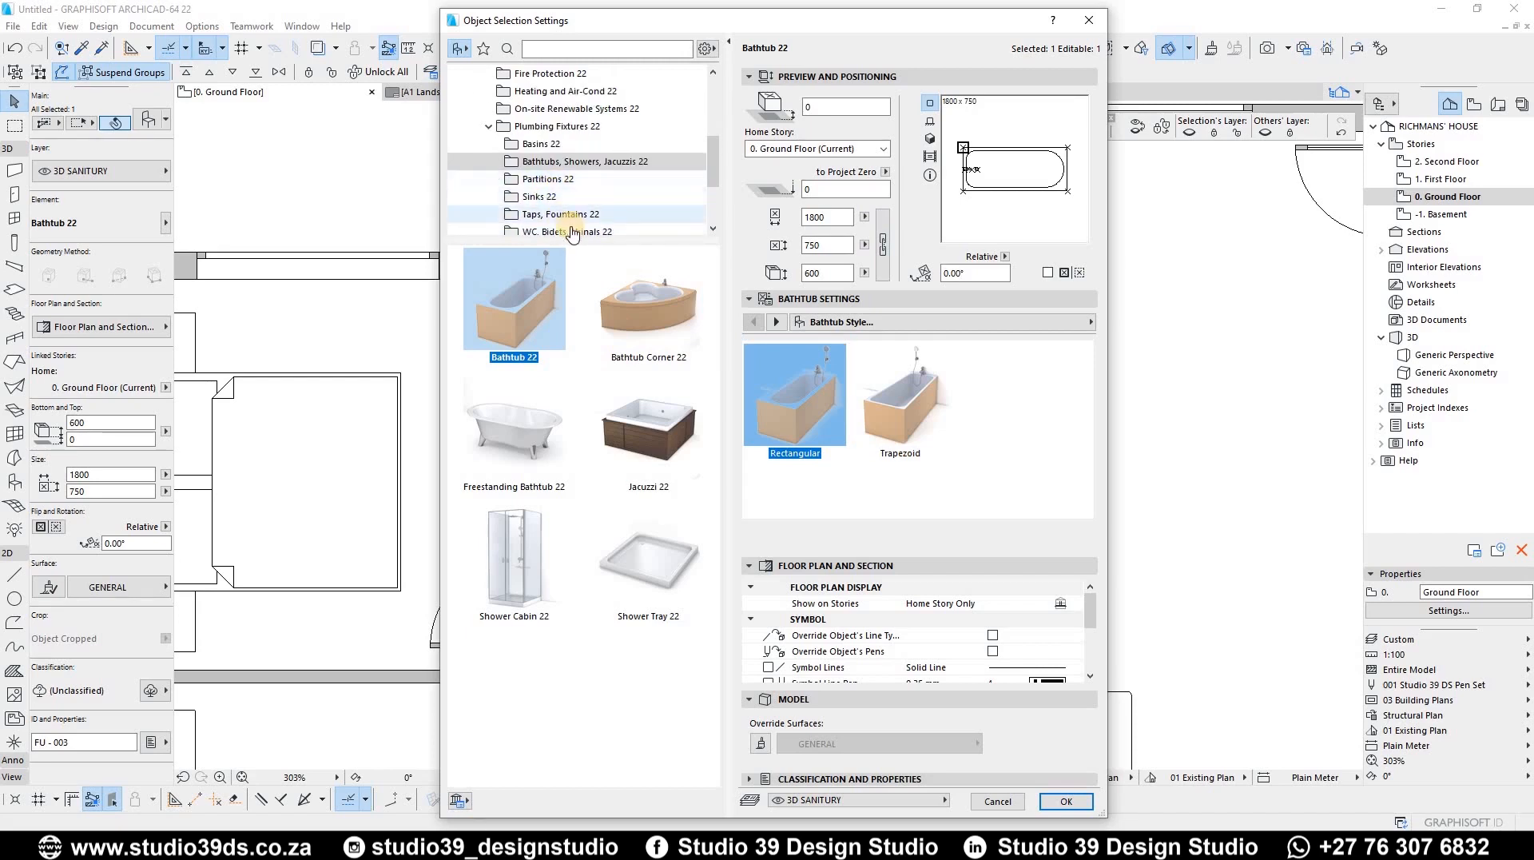
scroll(570, 231, "down", 3)
left_click(571, 181)
left_click(552, 163)
left_click(531, 145)
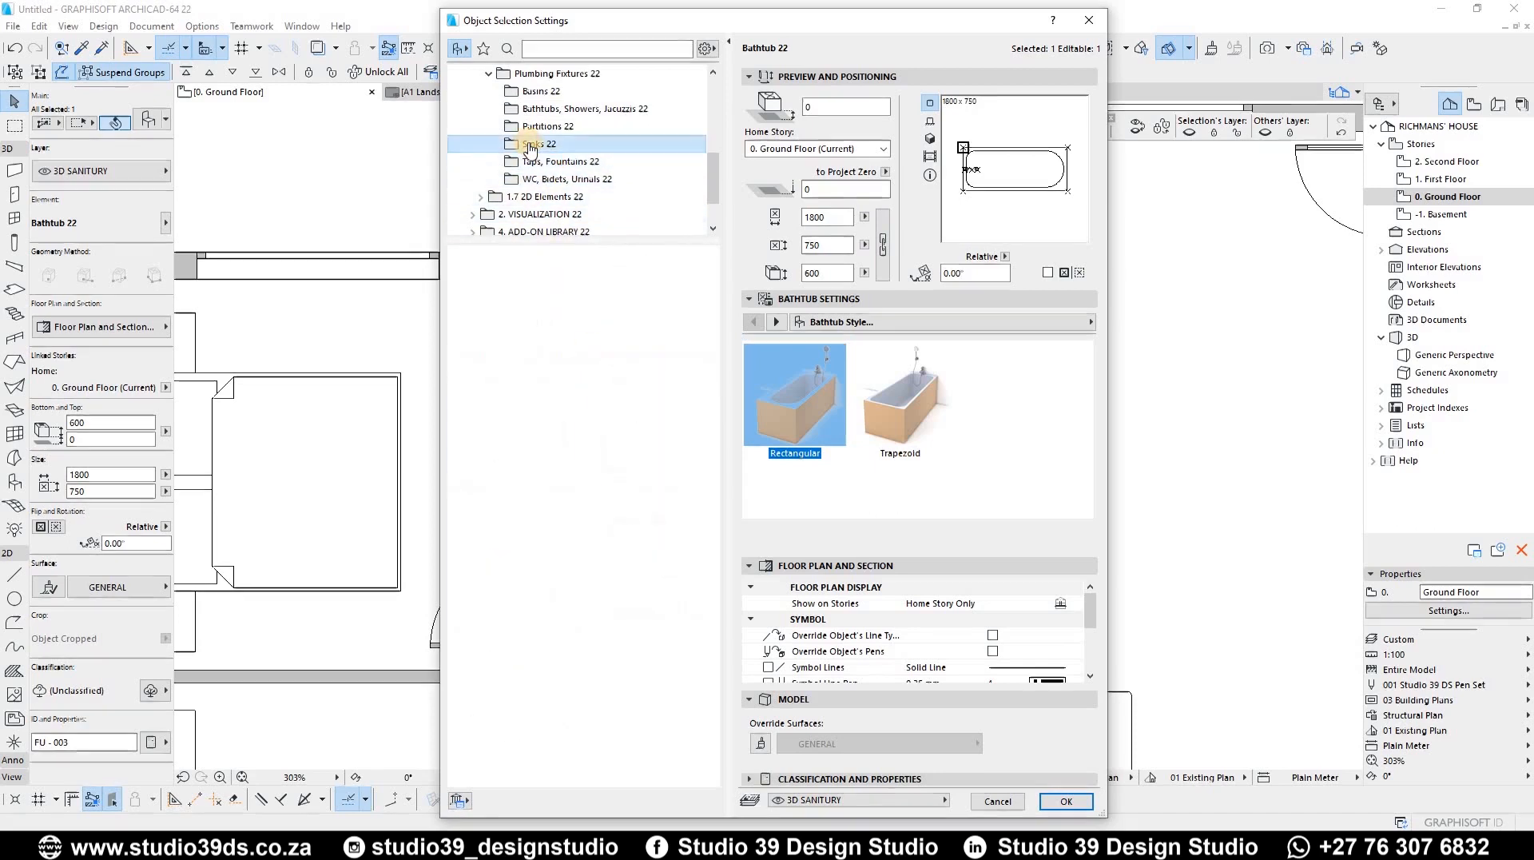
left_click(538, 128)
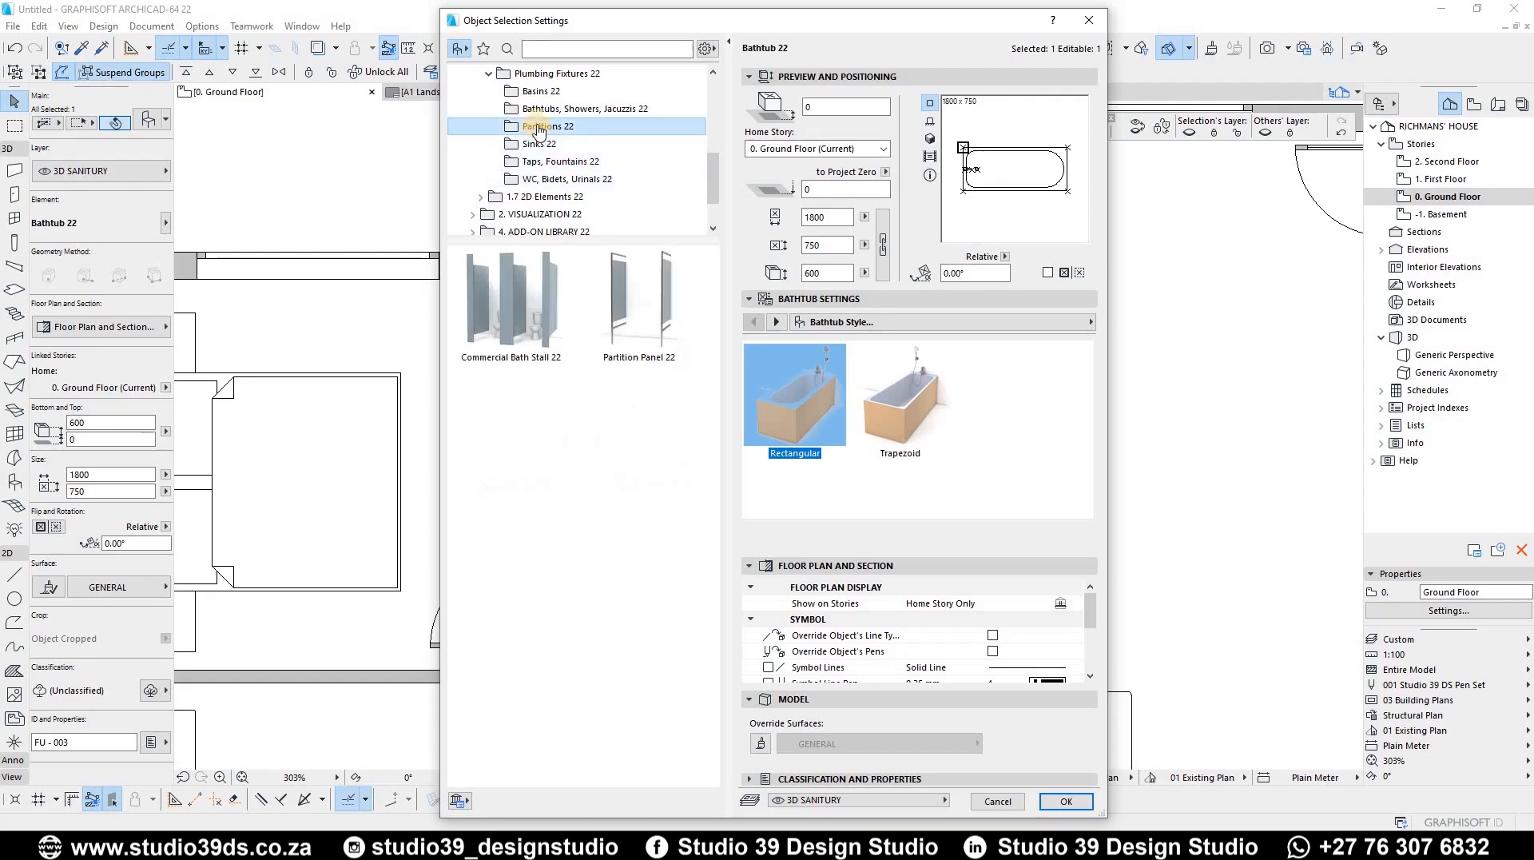
left_click(539, 110)
left_click(541, 91)
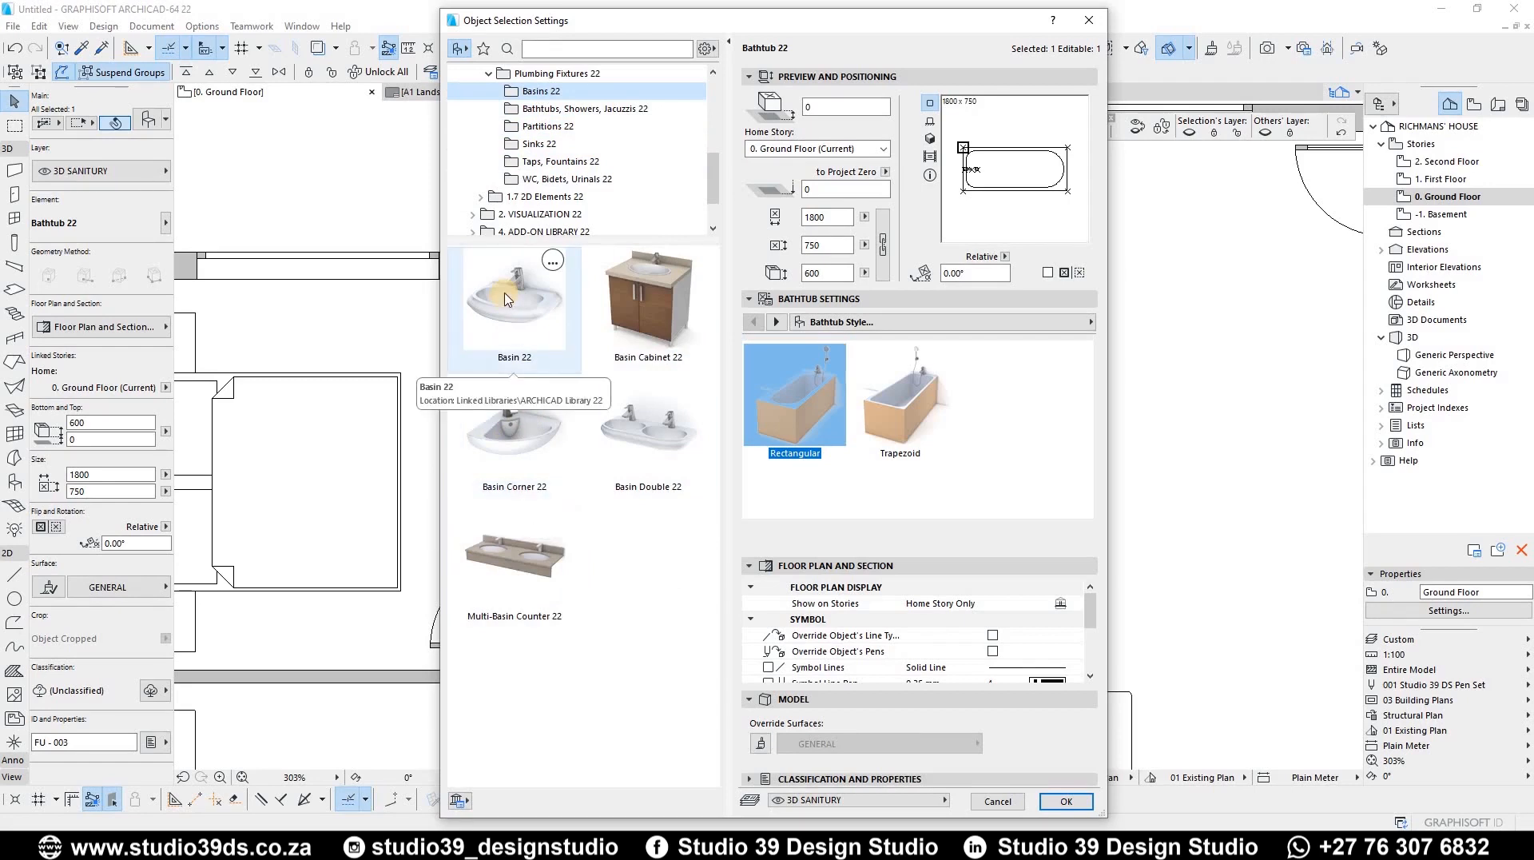
left_click(651, 296)
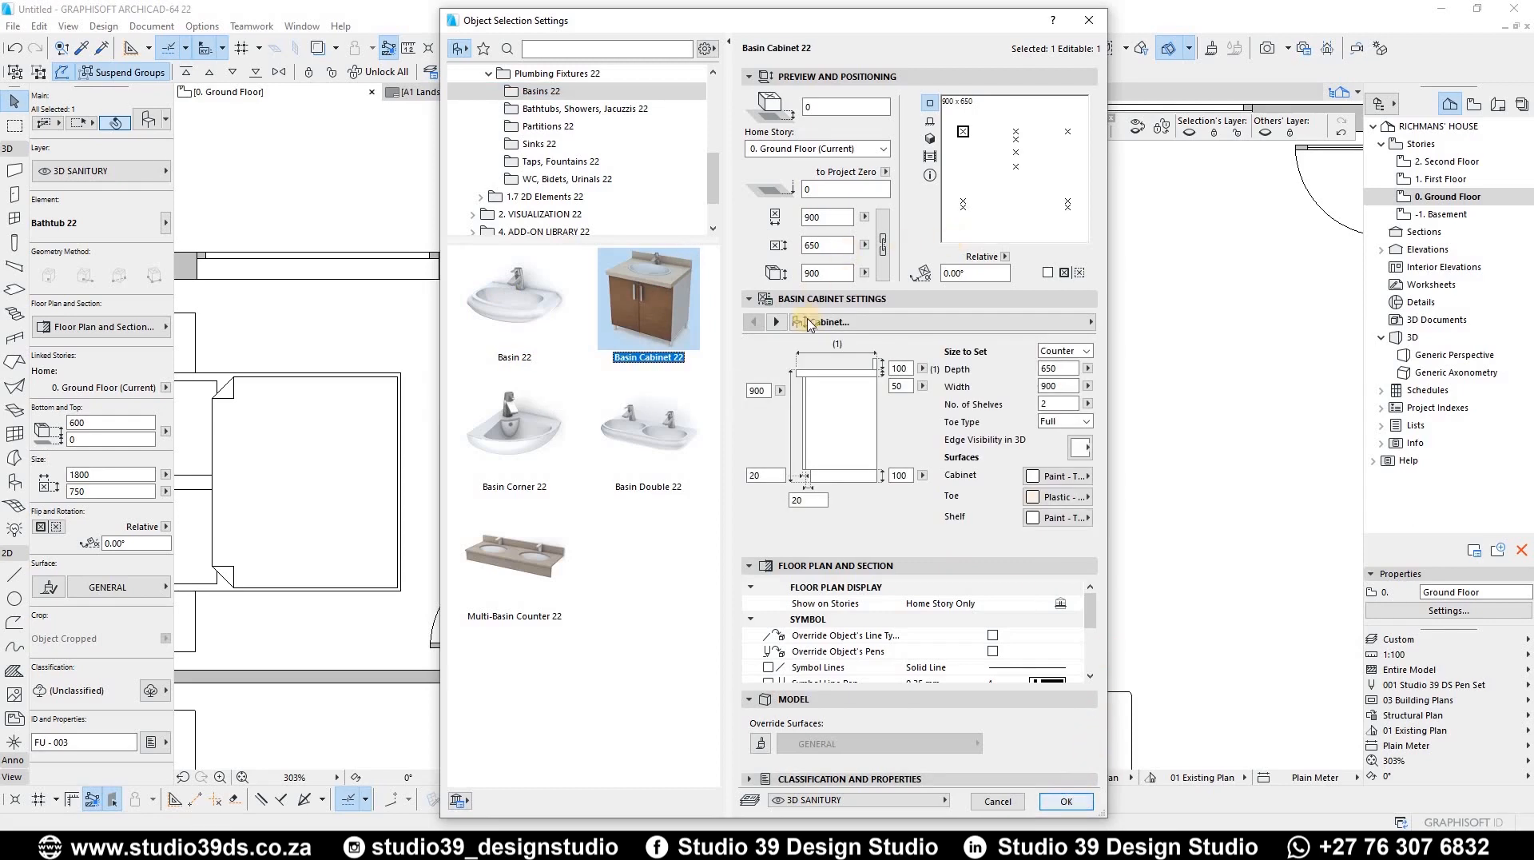
Set the basin cabinet's 2D contour pen to black and apply the object settings
left_click(778, 323)
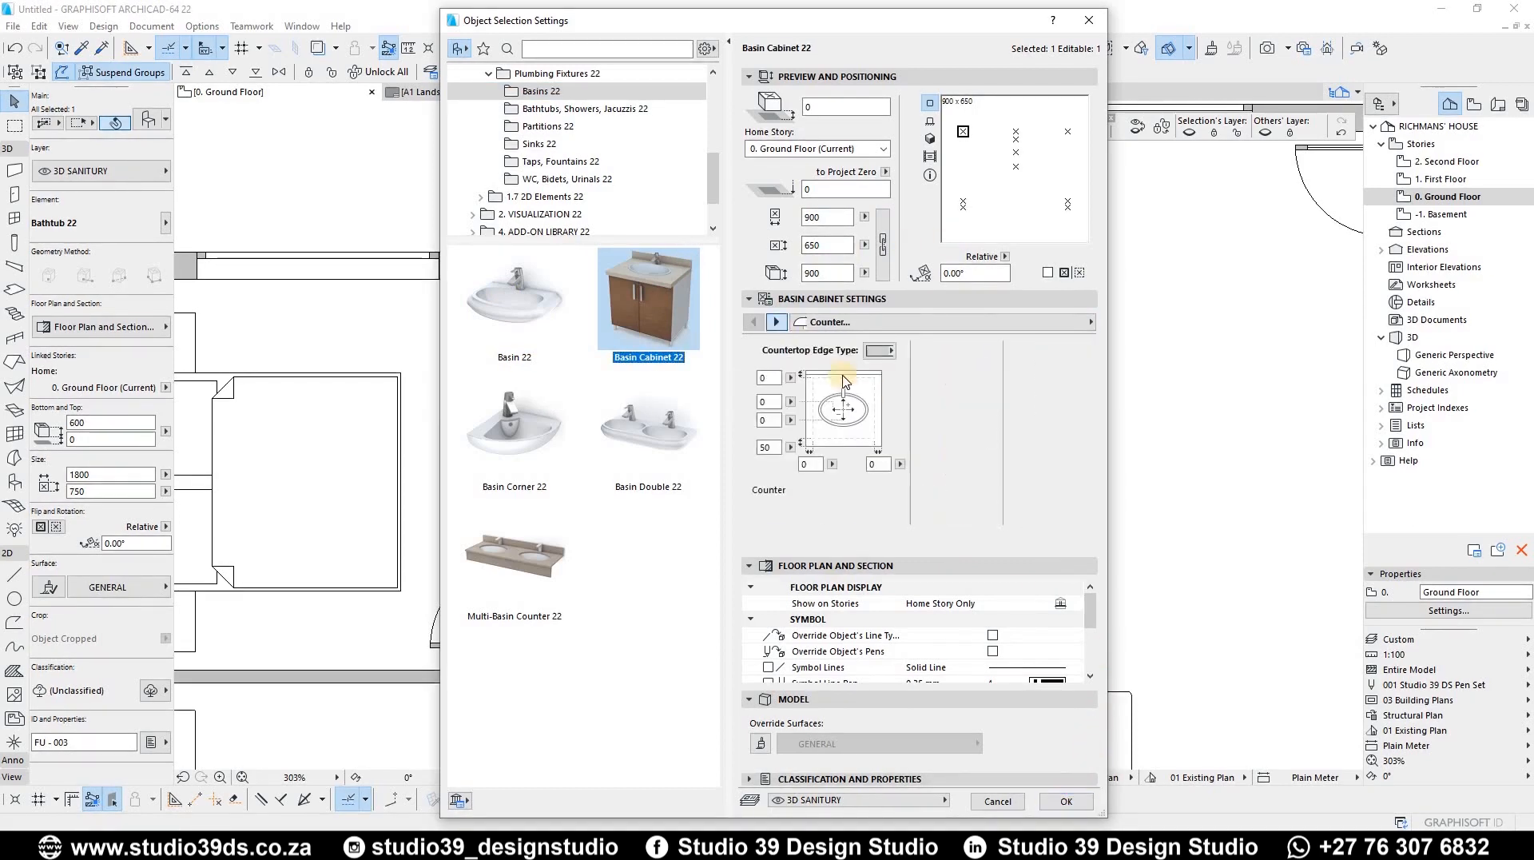
left_click(776, 322)
left_click(776, 323)
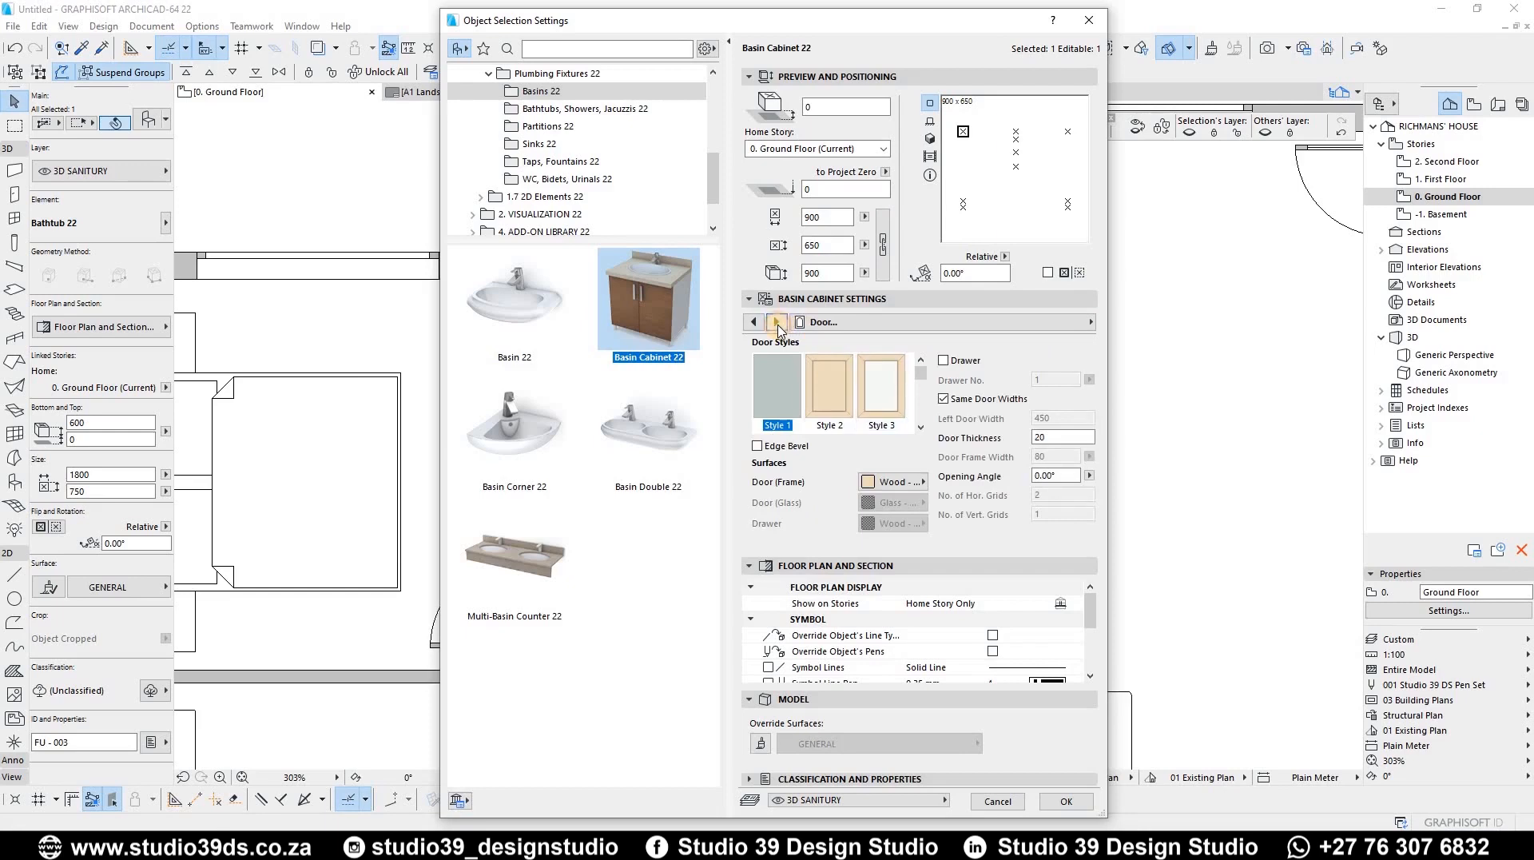
left_click(777, 323)
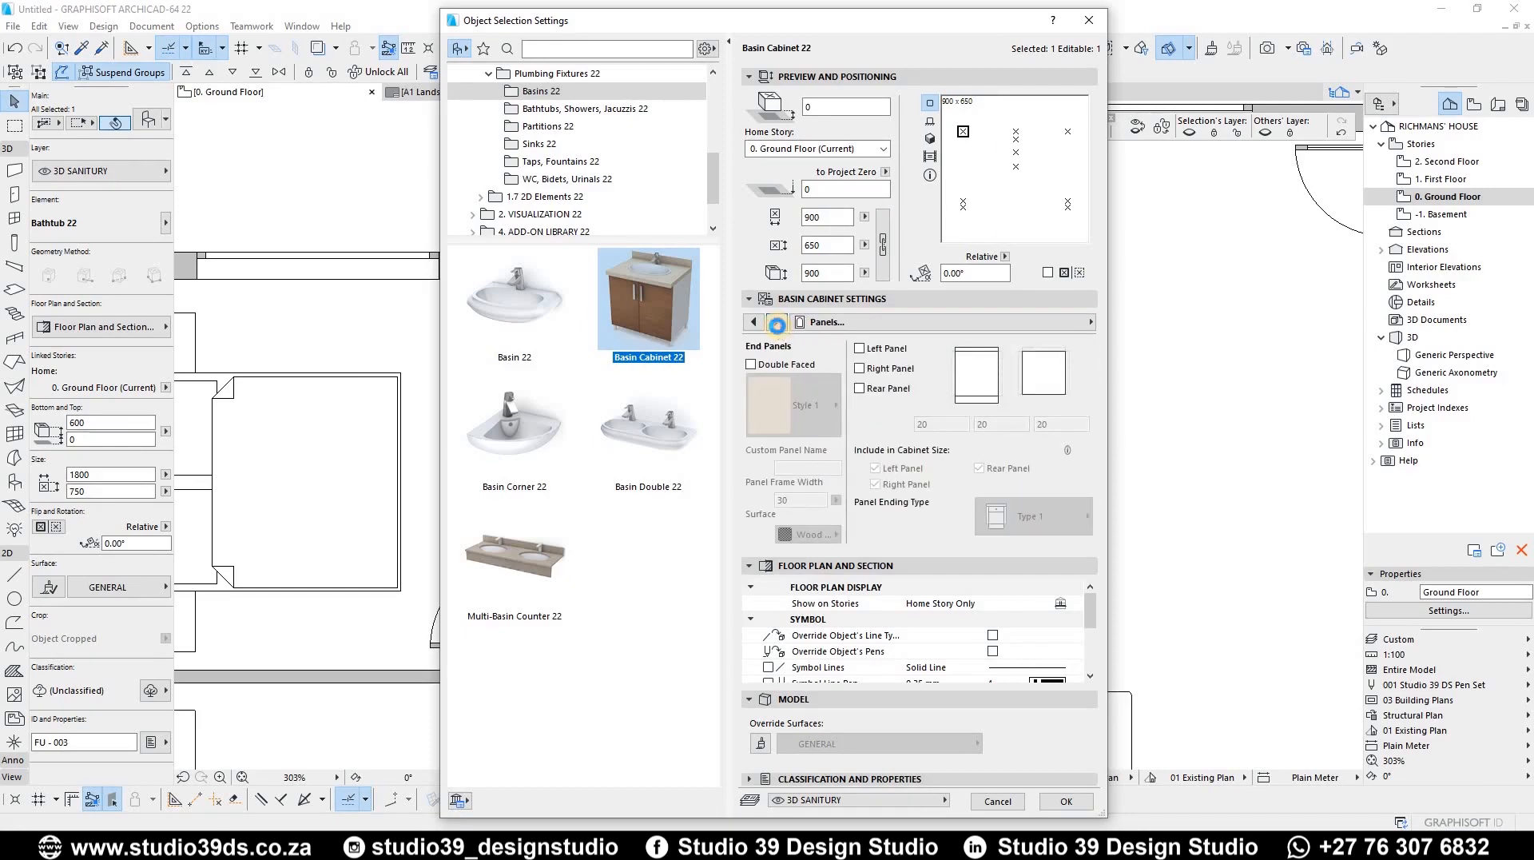
left_click(755, 322)
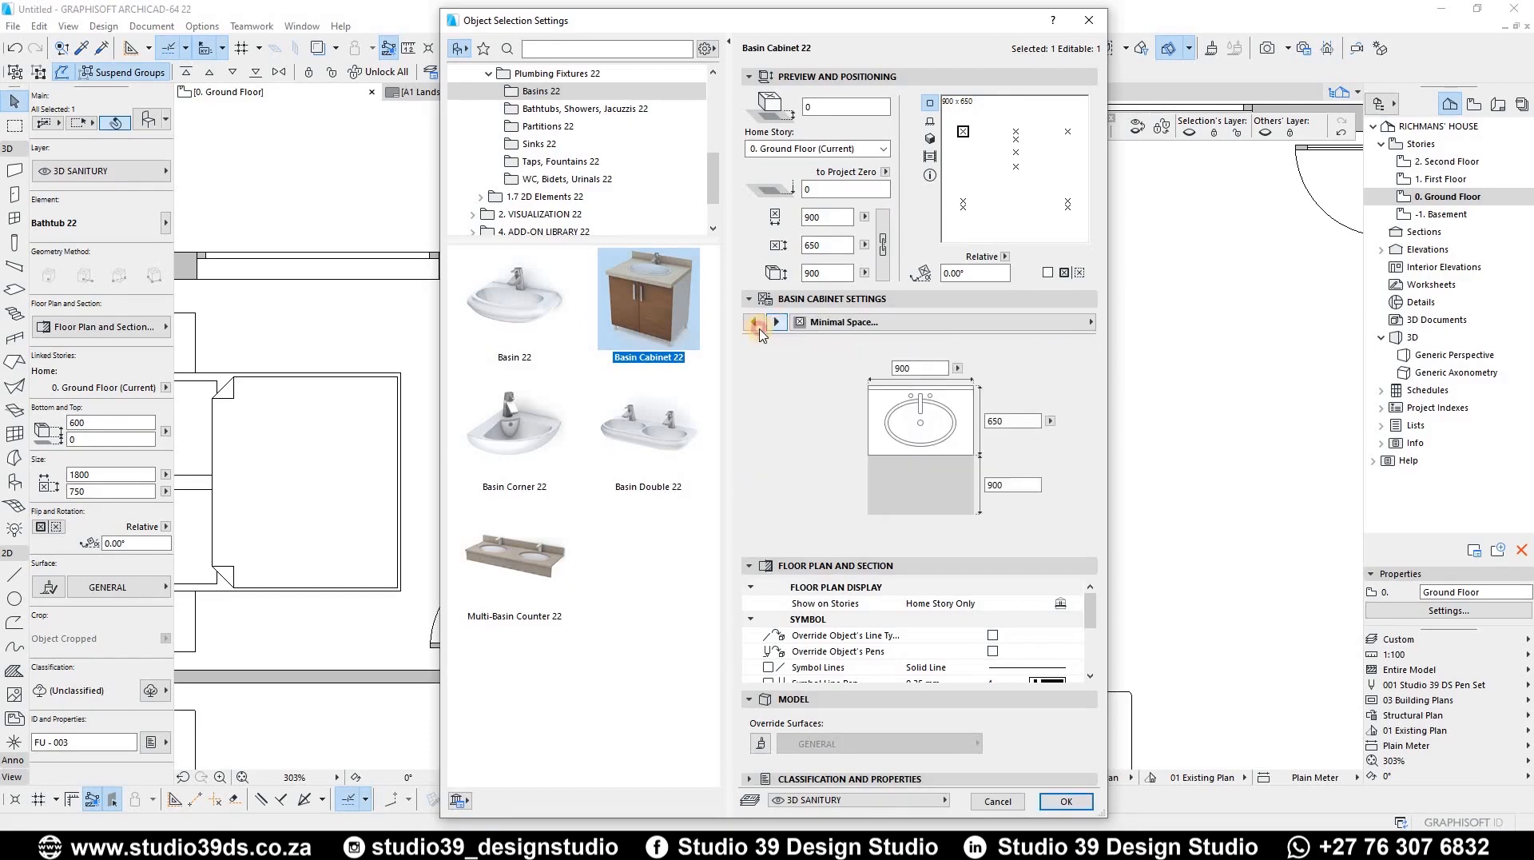
left_click(754, 323)
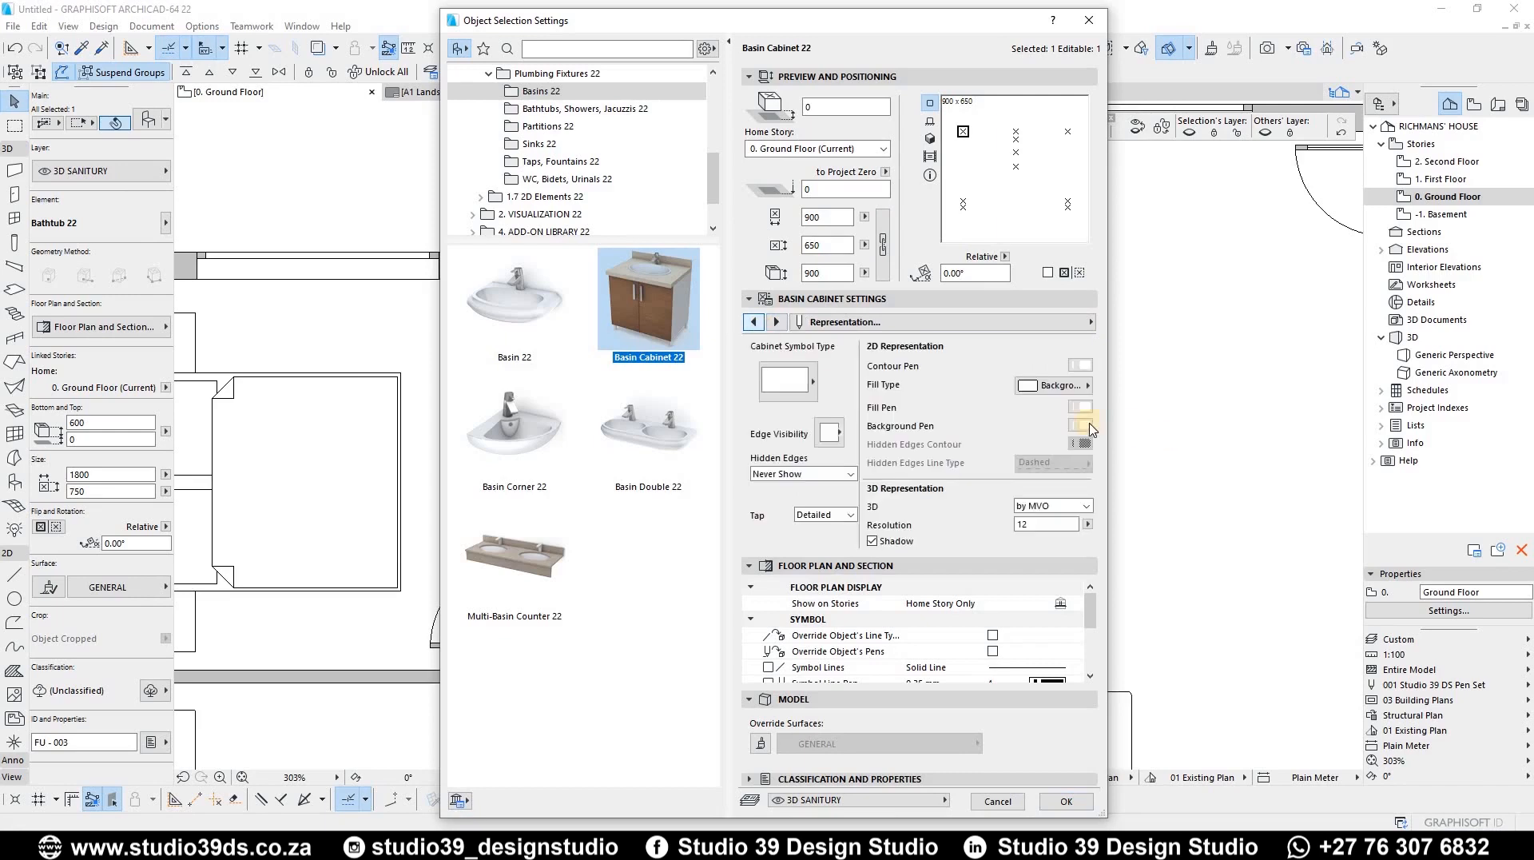
left_click(1081, 365)
left_click(1099, 379)
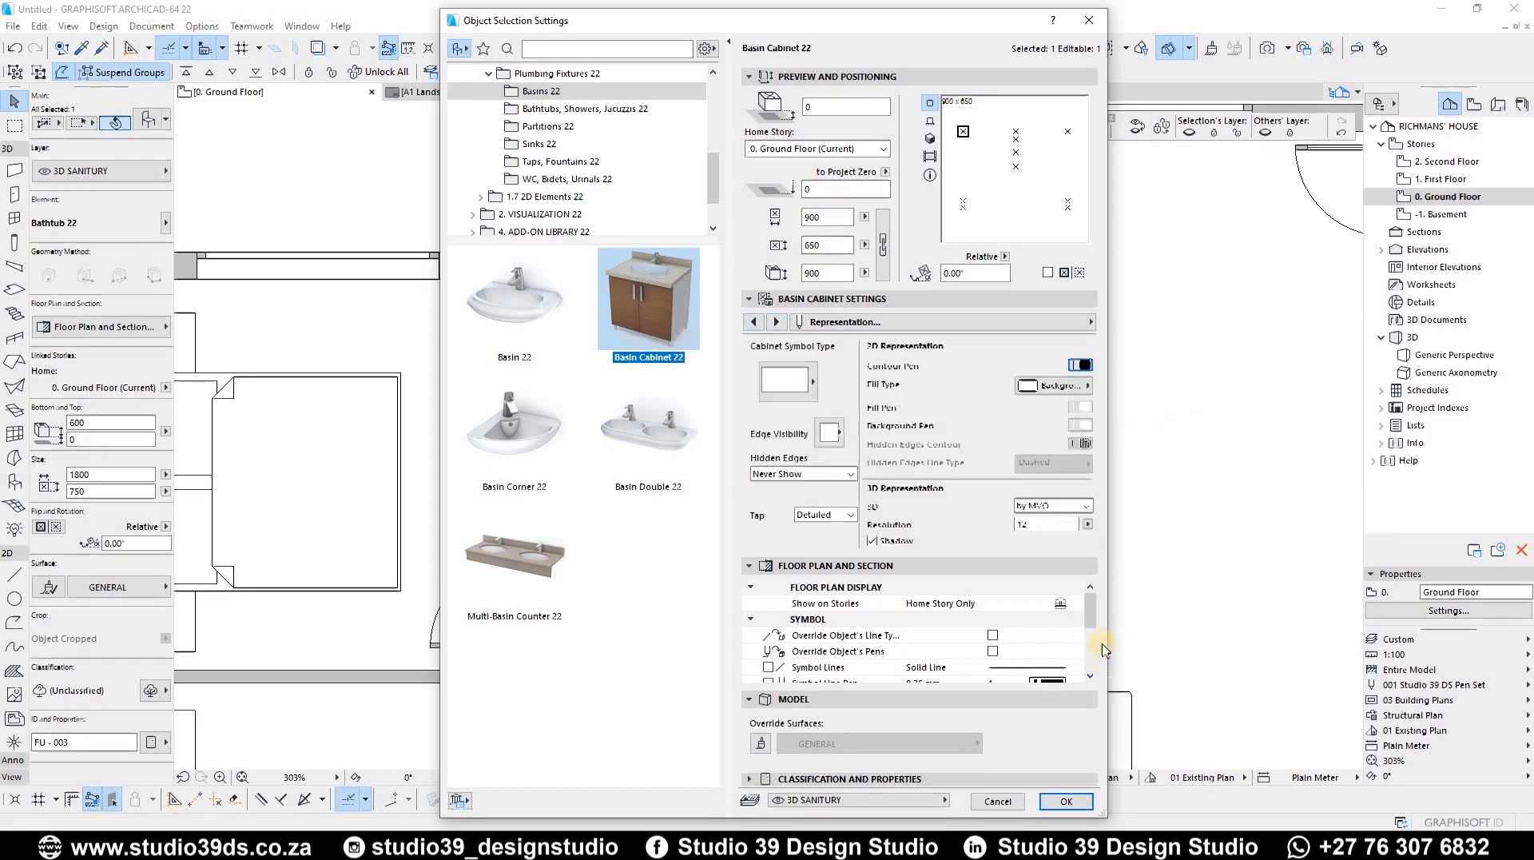
left_click(1084, 799)
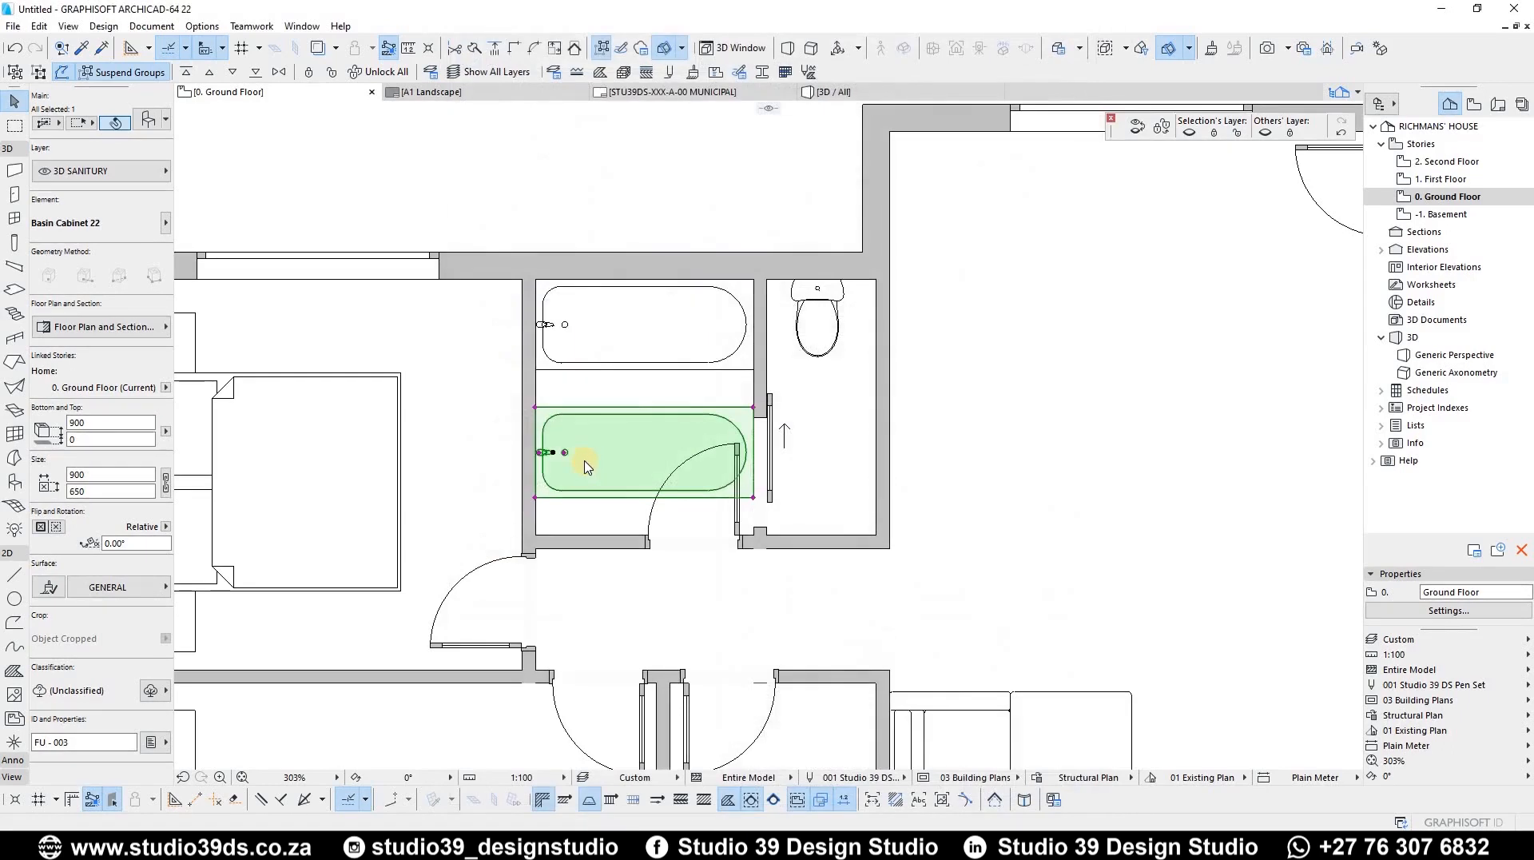
Rotate the basin cabinet 90° counterclockwise about its centre so its tap side faces the bathroom's left wall
key("ctrl+e")
left_click(590, 442)
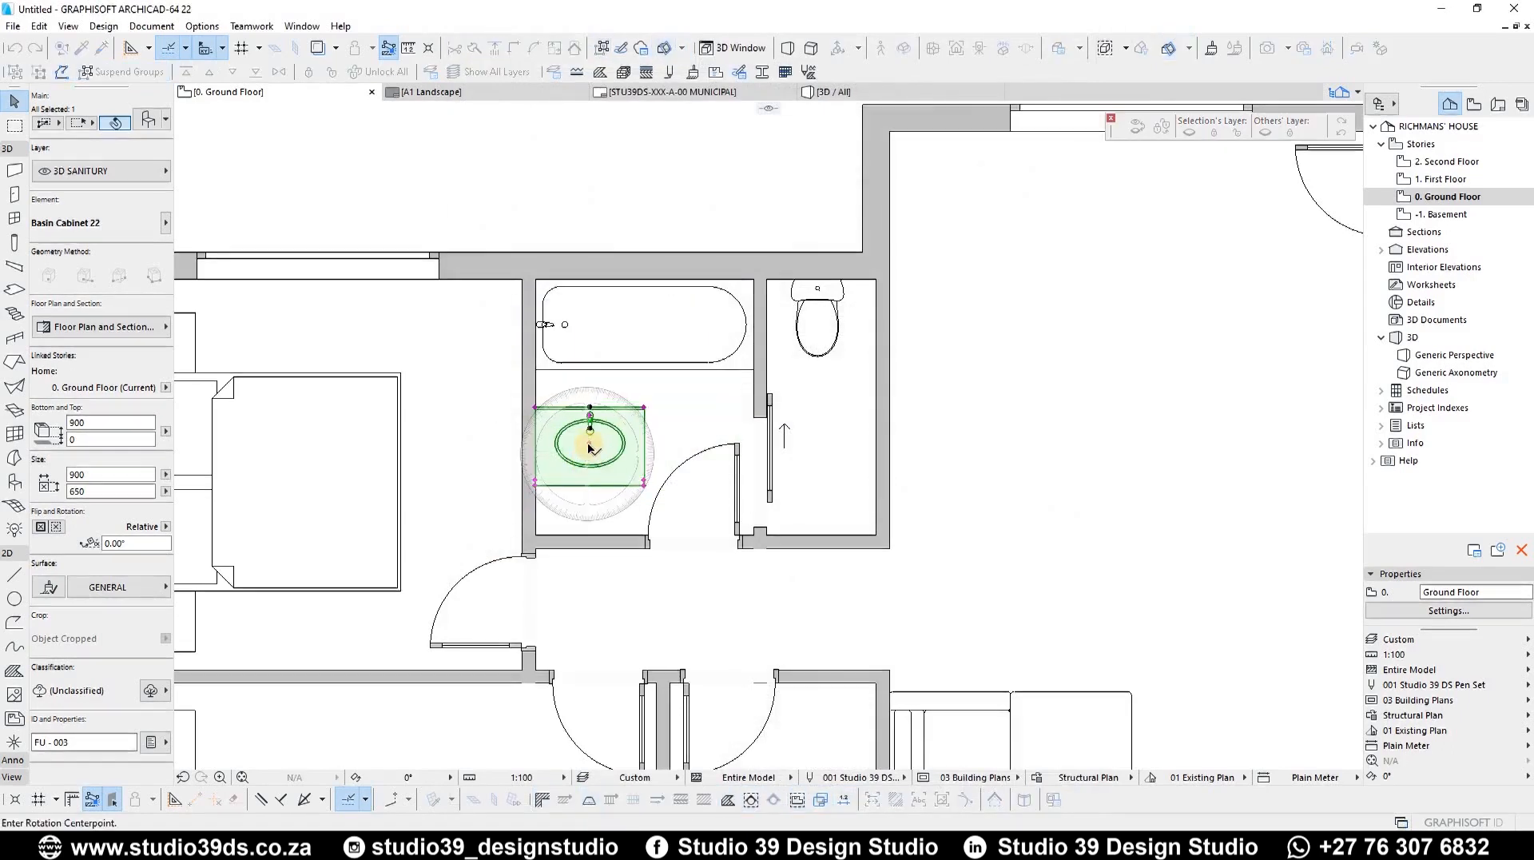
left_click(735, 442)
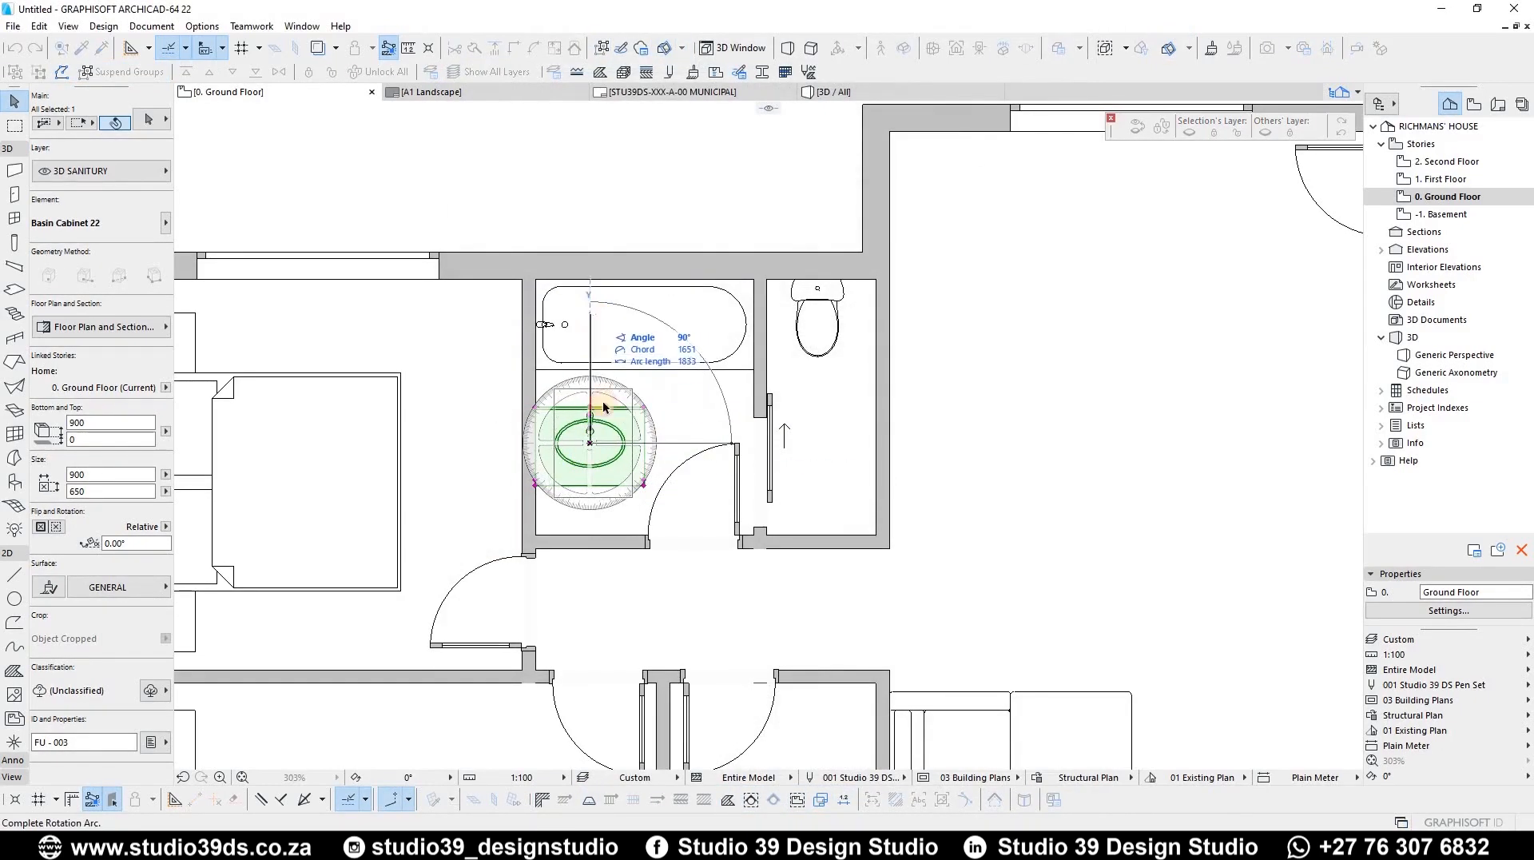
left_click(591, 318)
Move the basin cabinet into the bathroom's lower-left corner, against the inner wall faces, and deselect it
key("ctrl+d")
left_click(554, 497)
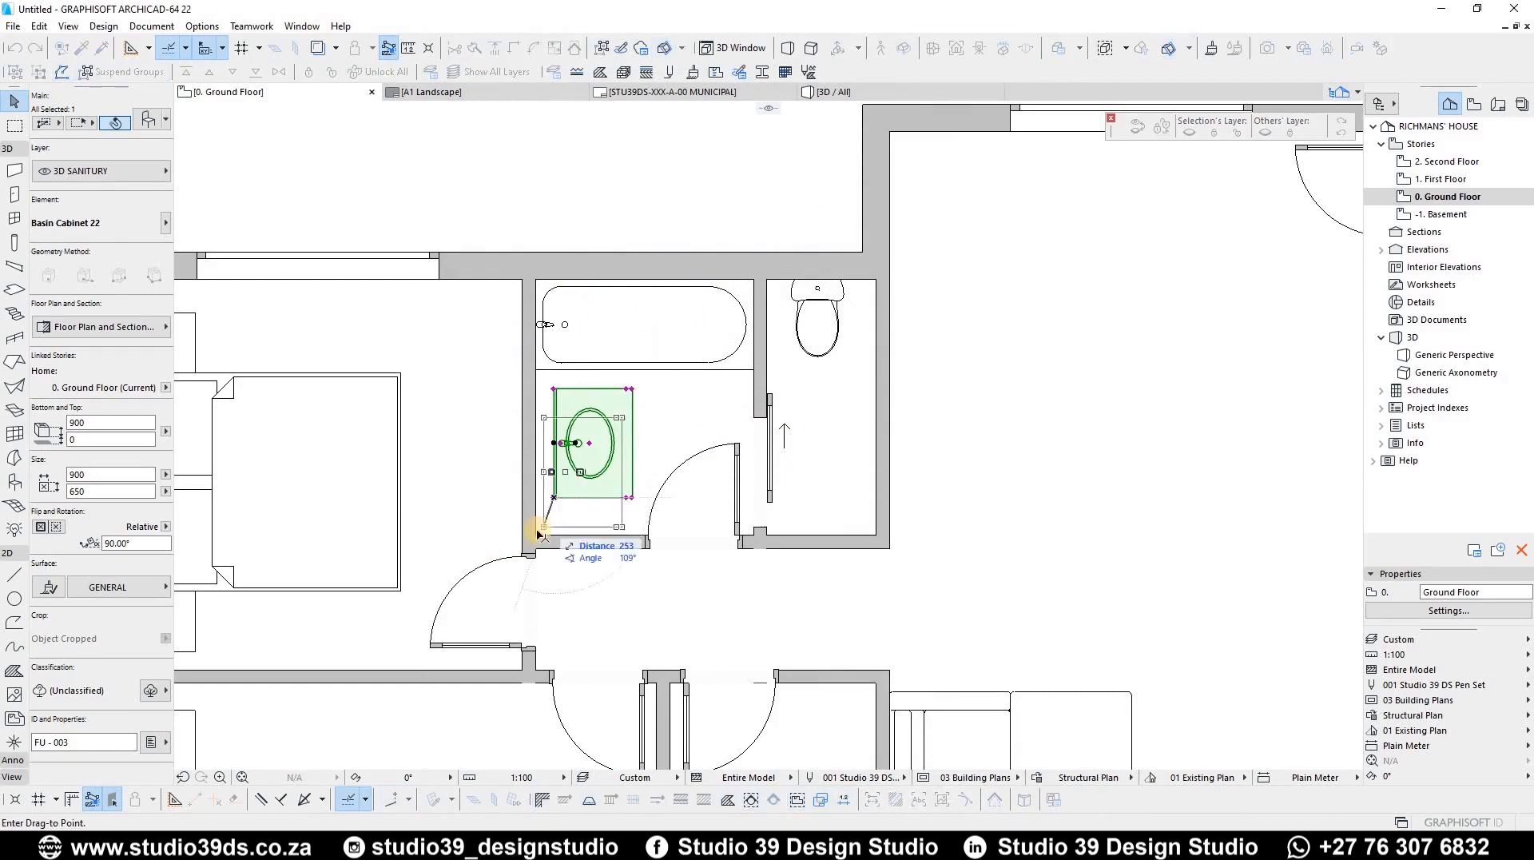
left_click(535, 534)
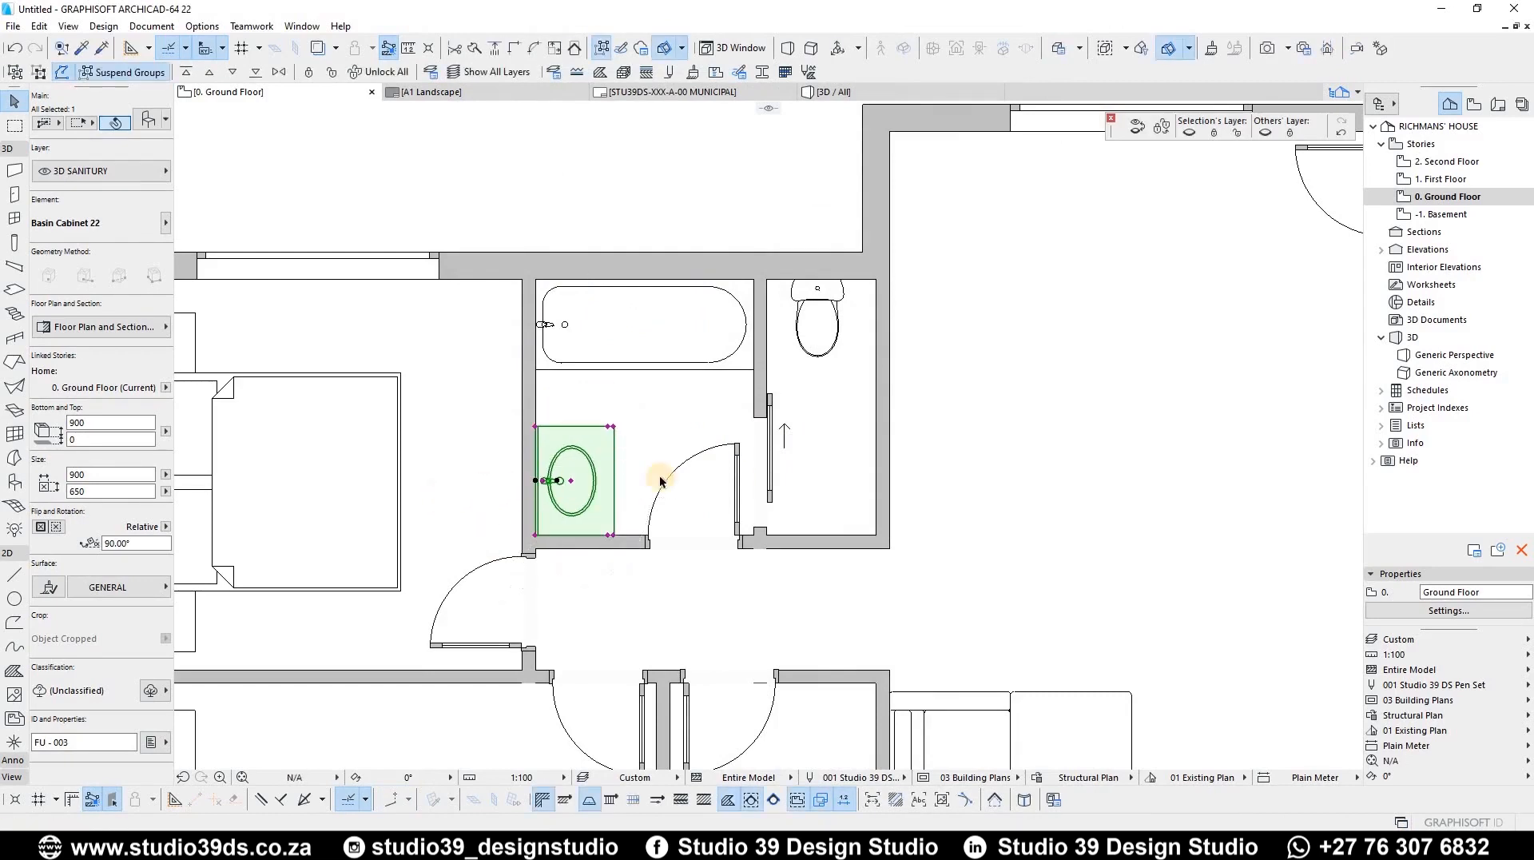
key("Escape")
Copy the lounge sofa's upper 1000 × 1000 seat module into the narrow room beside the lower bedroom
scroll(862, 272, "down", 4)
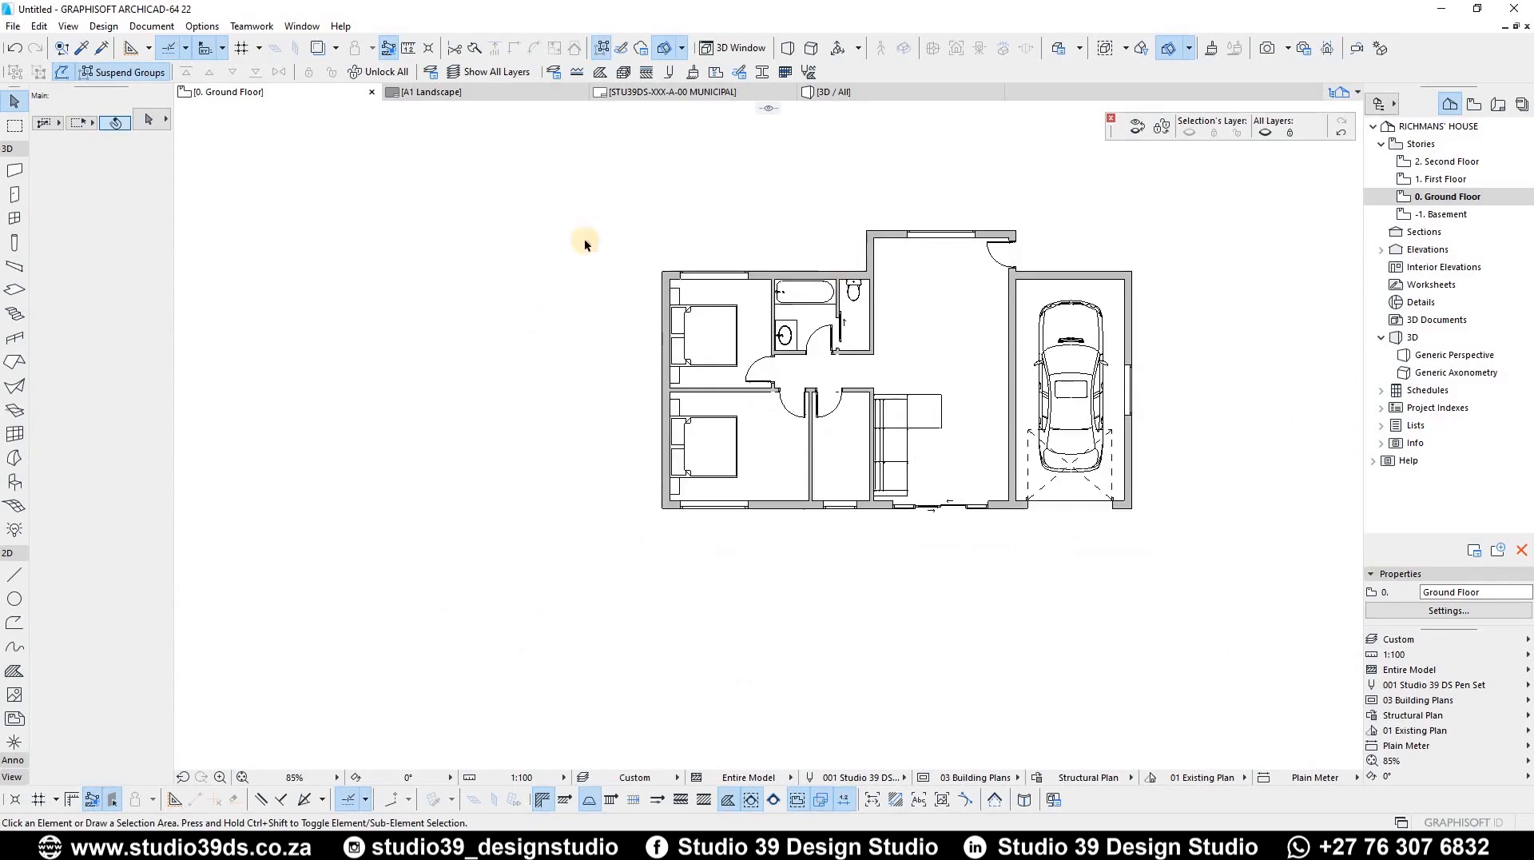
scroll(864, 372, "up", 3)
scroll(726, 310, "down", 3)
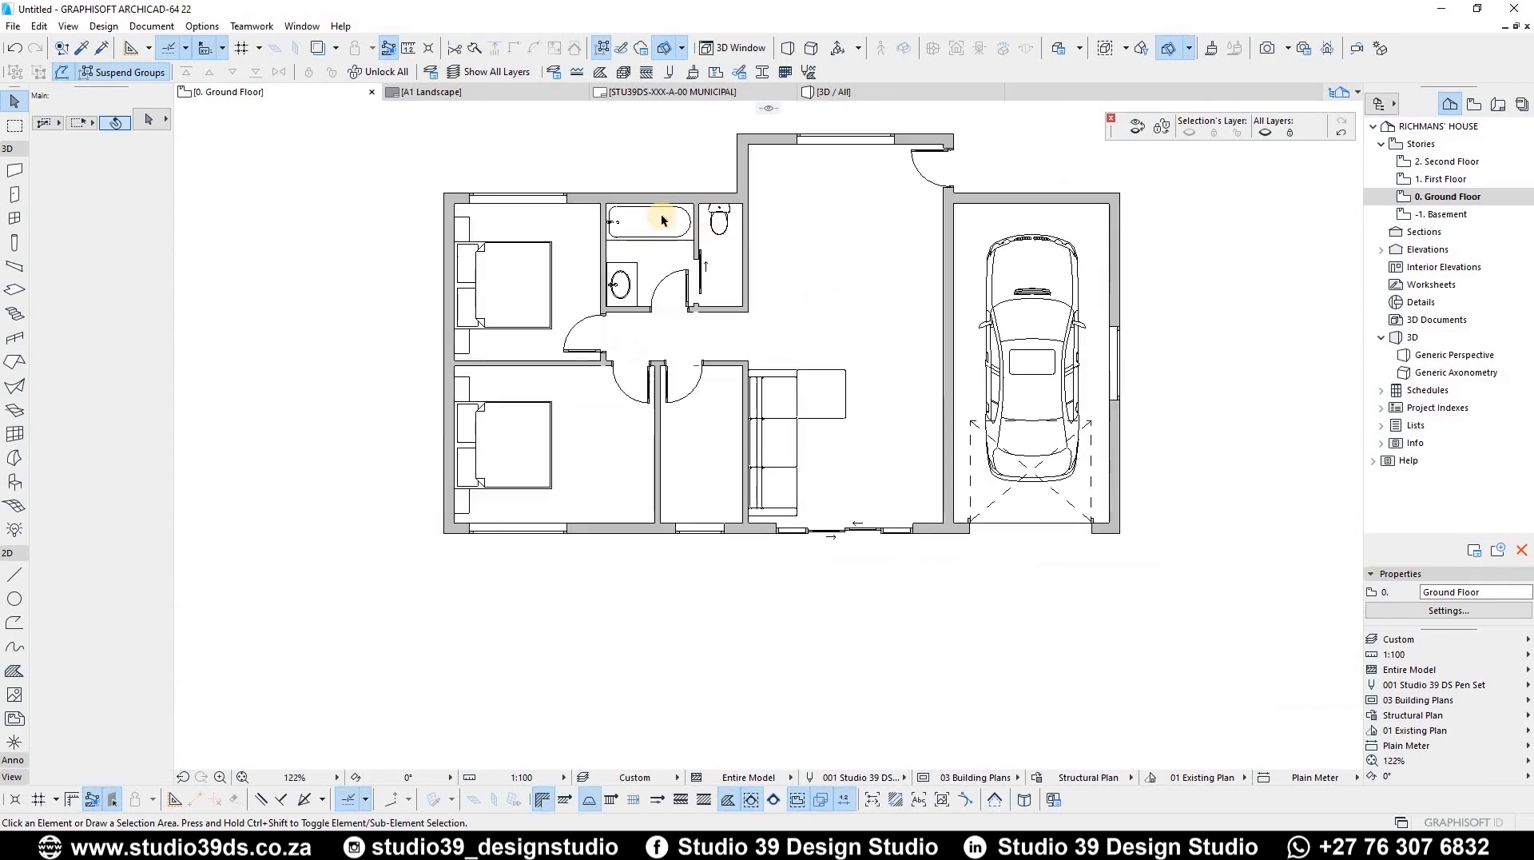
scroll(729, 431, "up", 1)
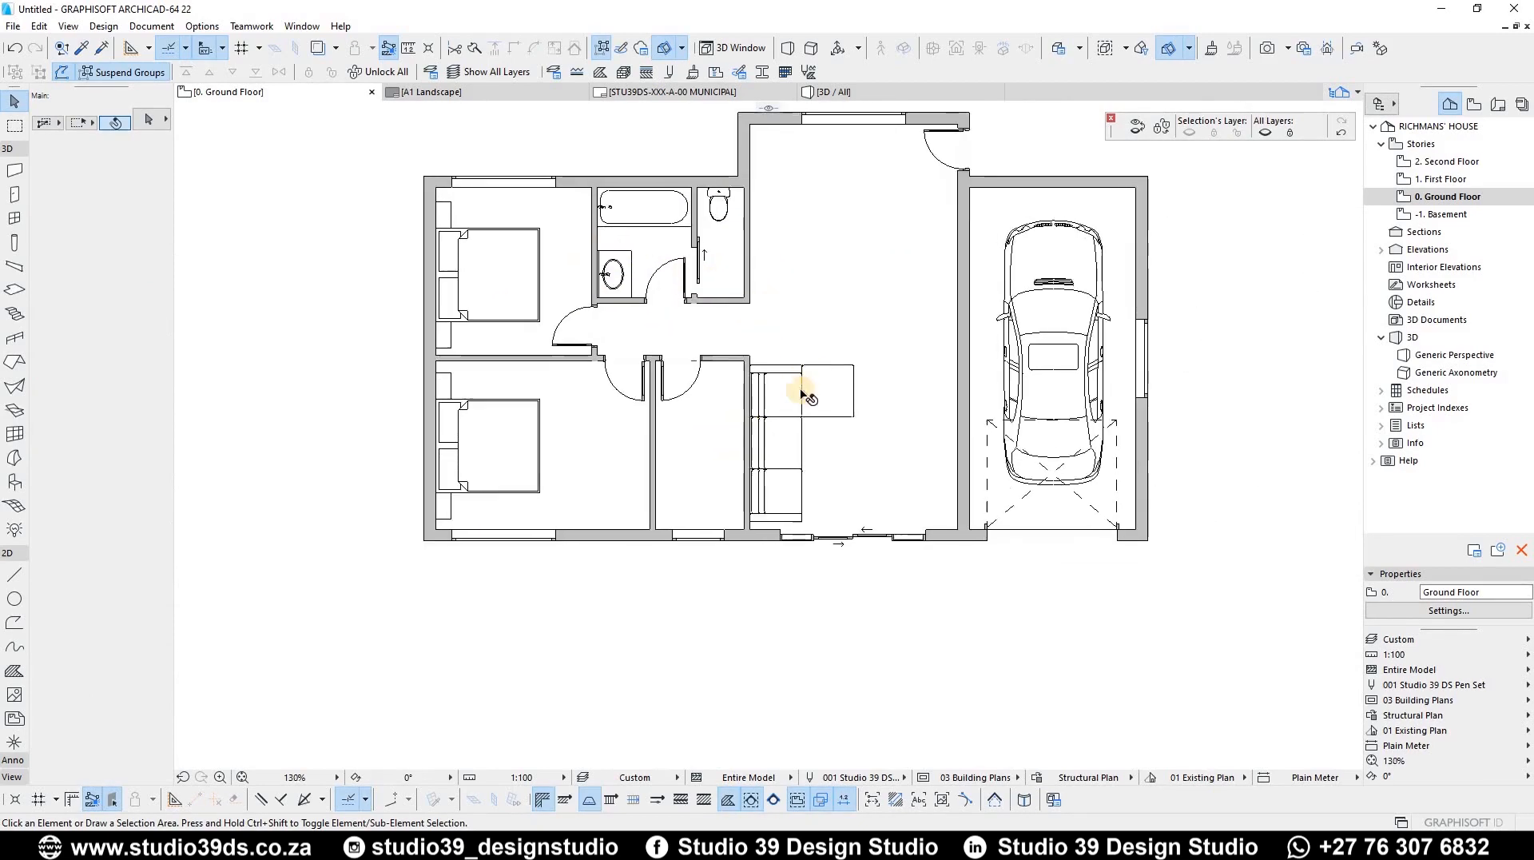
left_click(771, 387)
left_click_drag(771, 387, 713, 454)
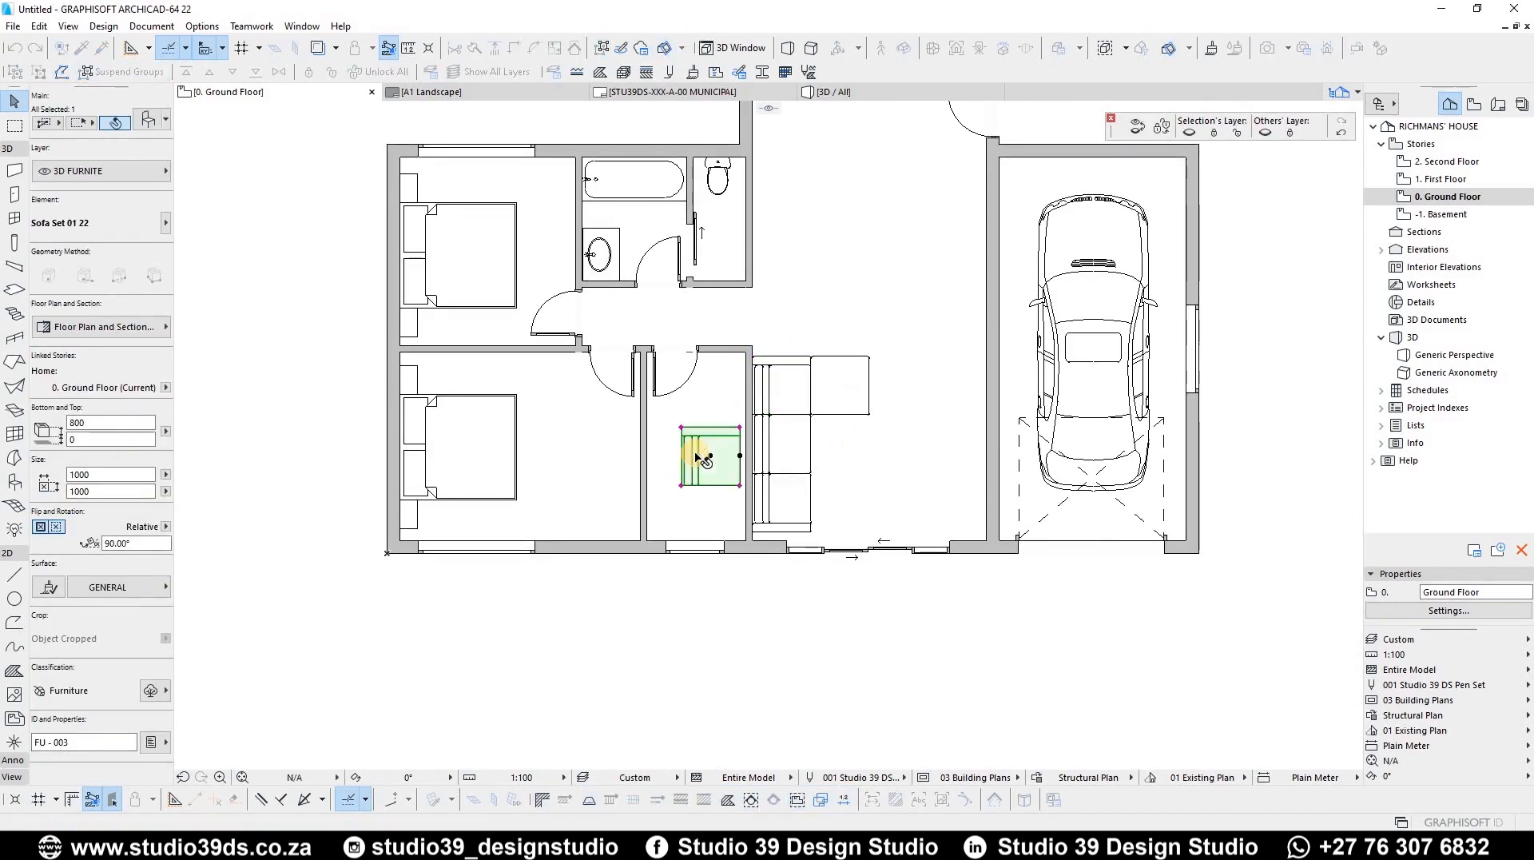
Replace the copied sofa module in the narrow room with the Office Workstation Solo 22 object from Furniture Layouts 22
double_click(751, 421)
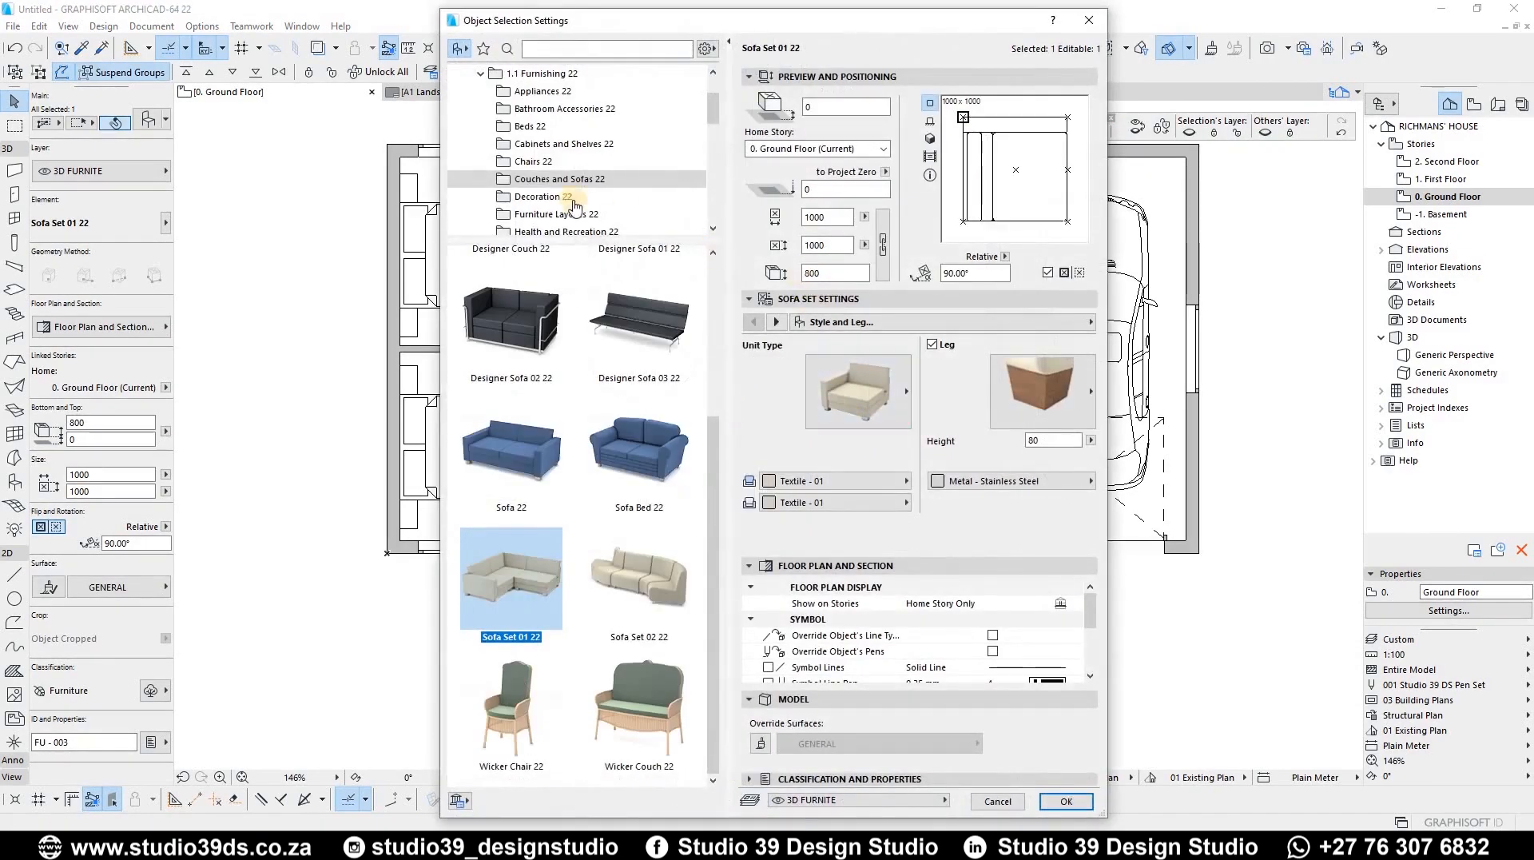
scroll(559, 189, "down", 2)
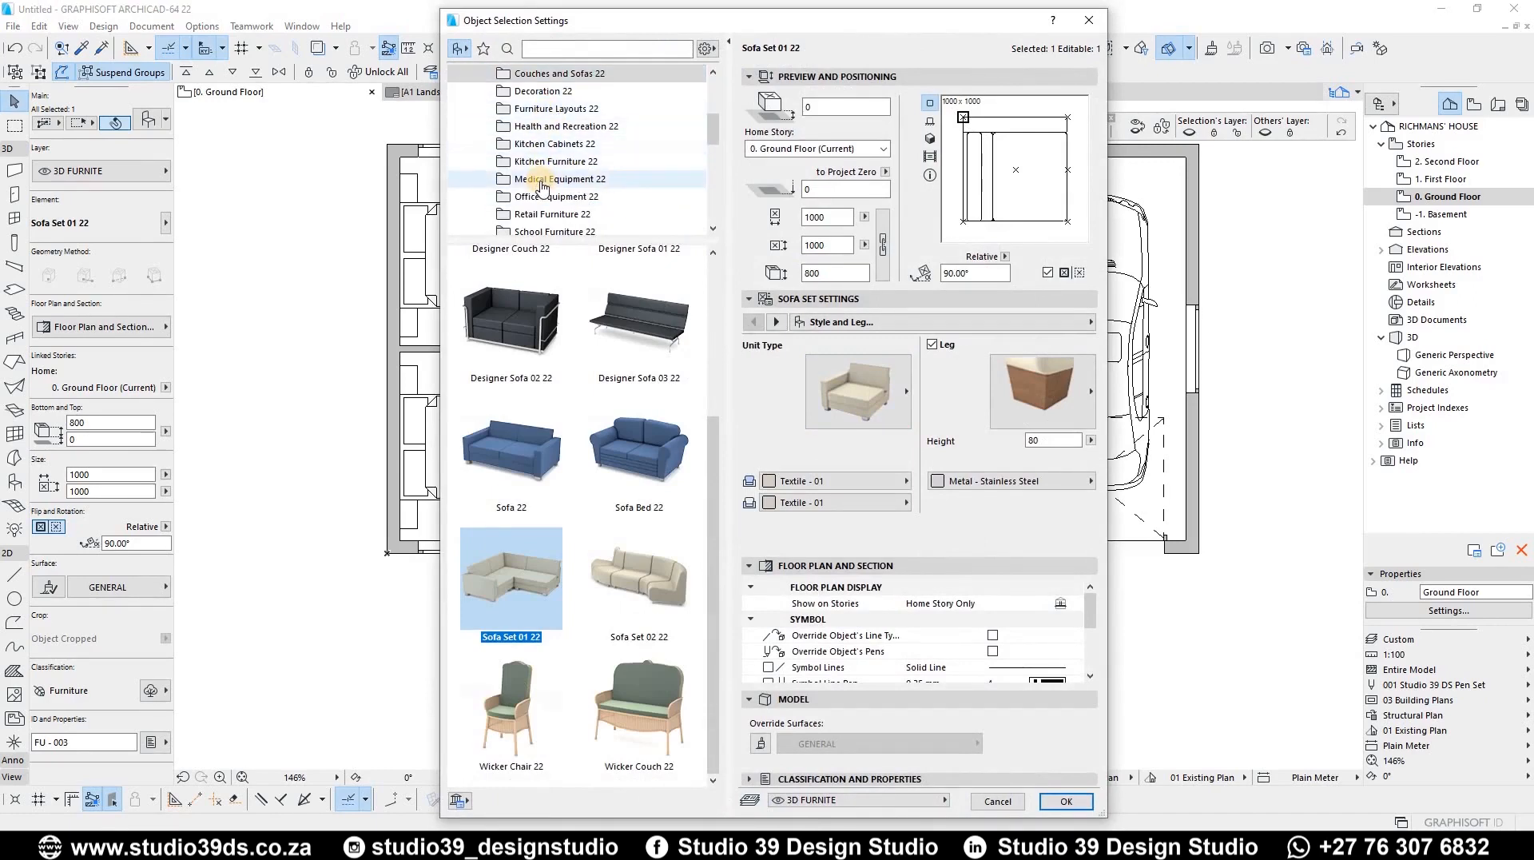
left_click(1513, 774)
scroll(578, 206, "down", 1)
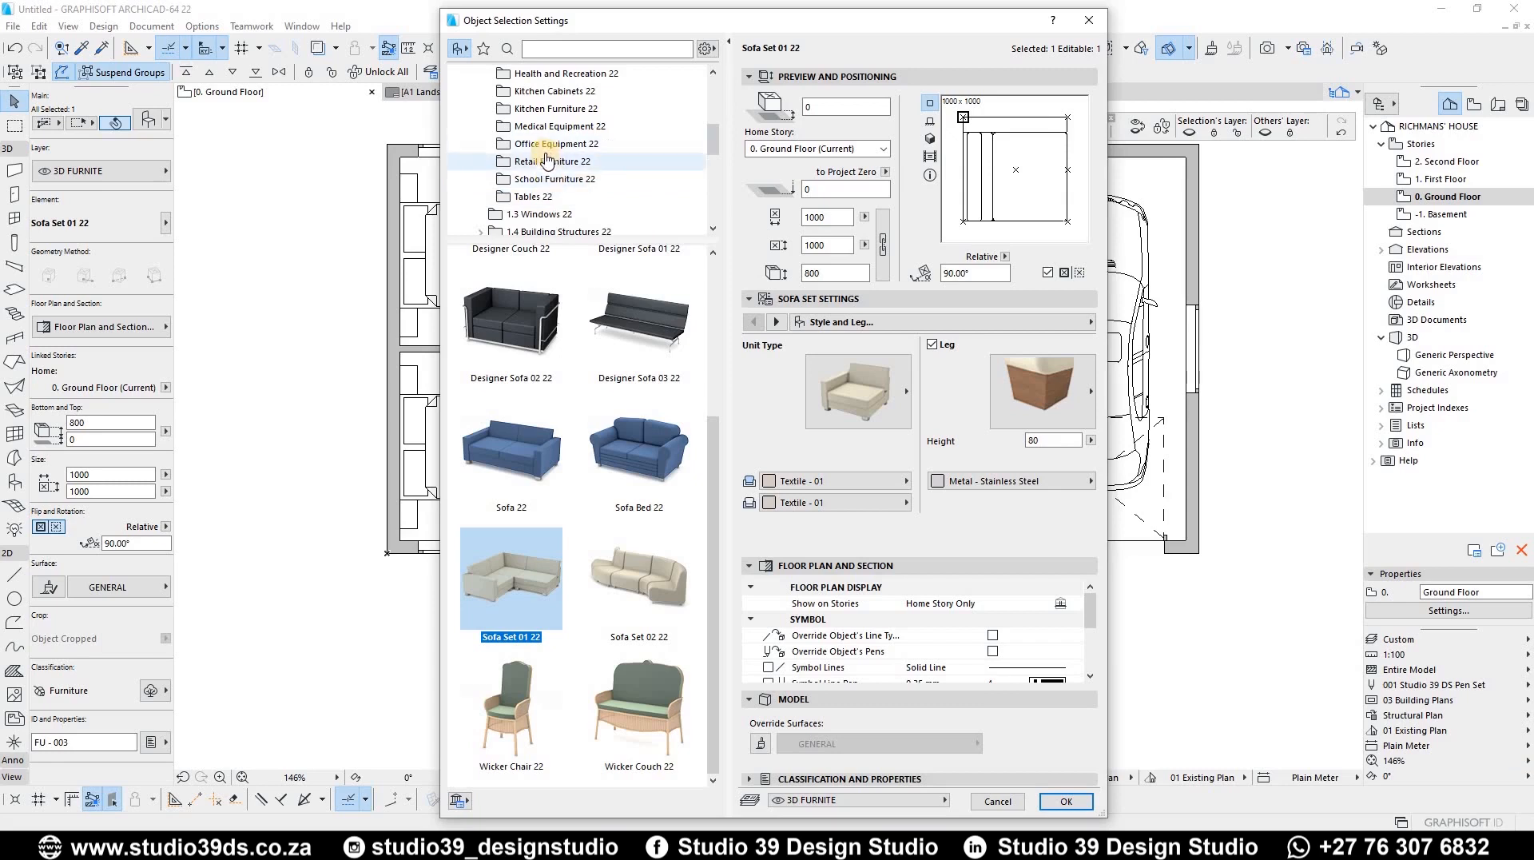
scroll(543, 170, "up", 2)
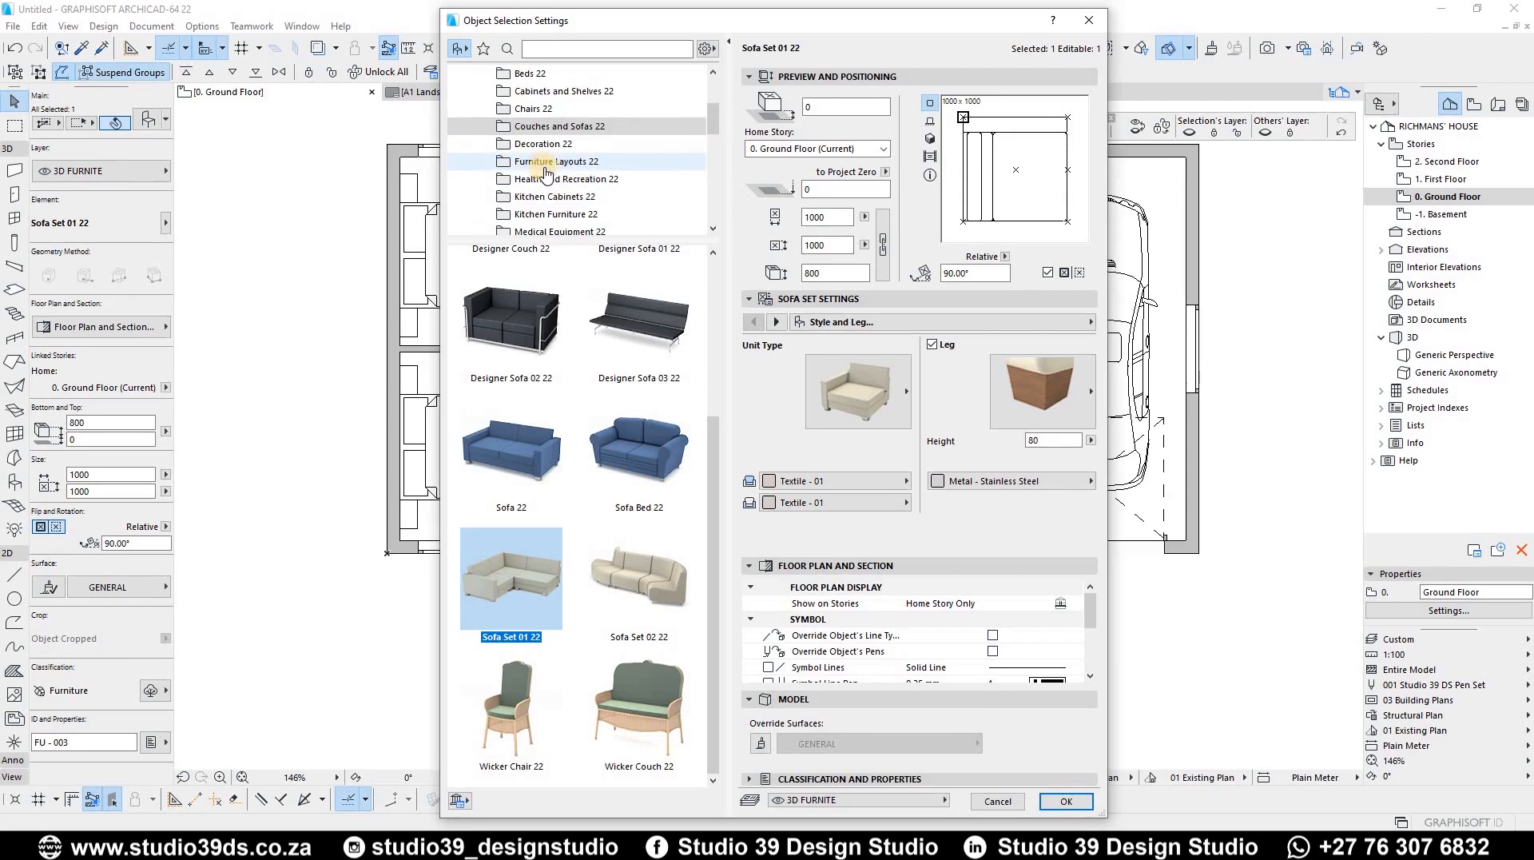
left_click(530, 165)
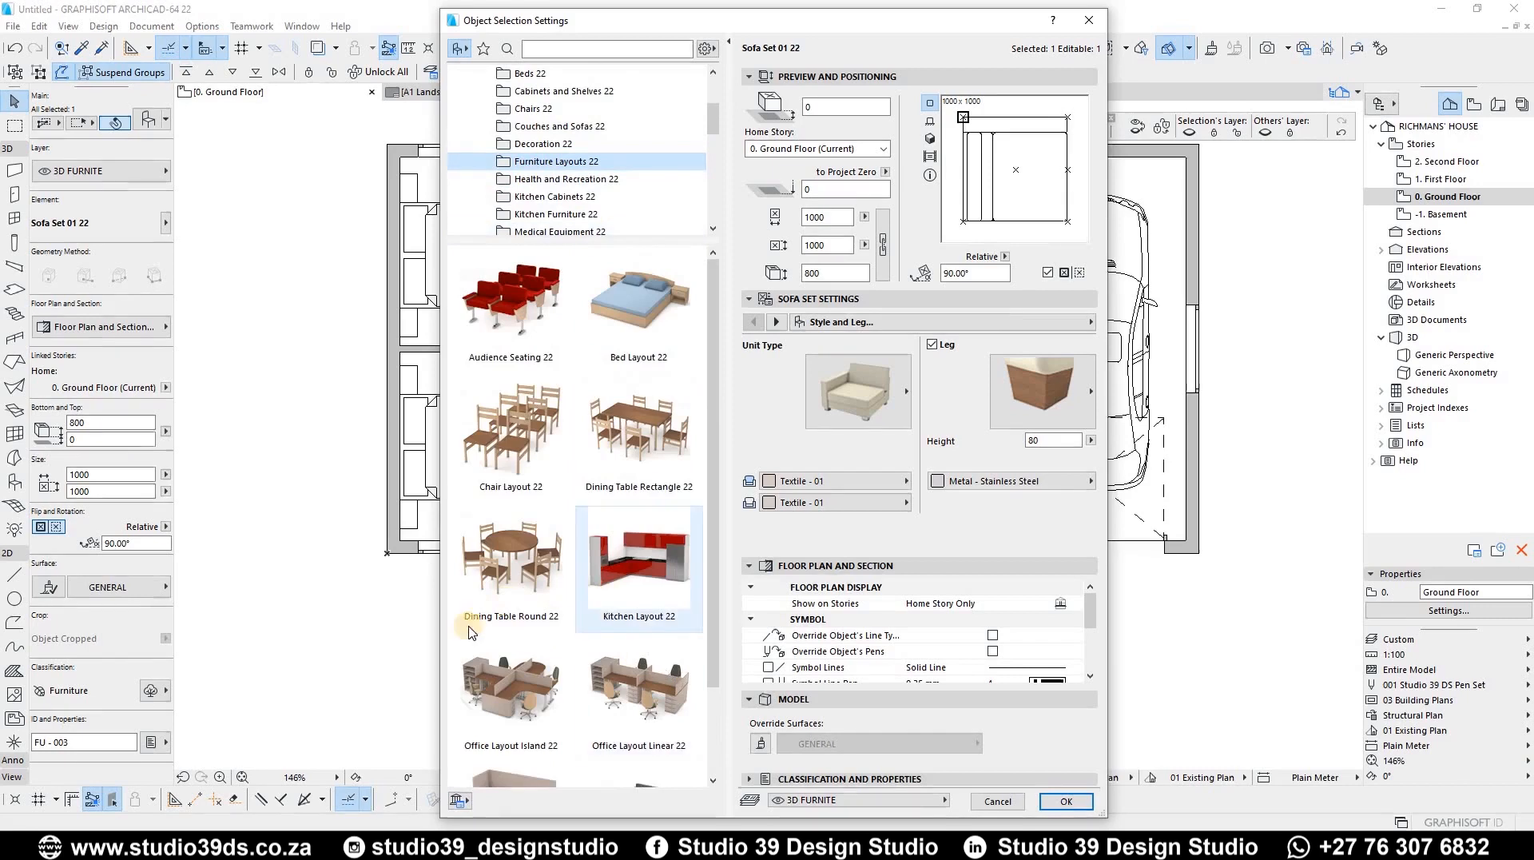
left_click(577, 732)
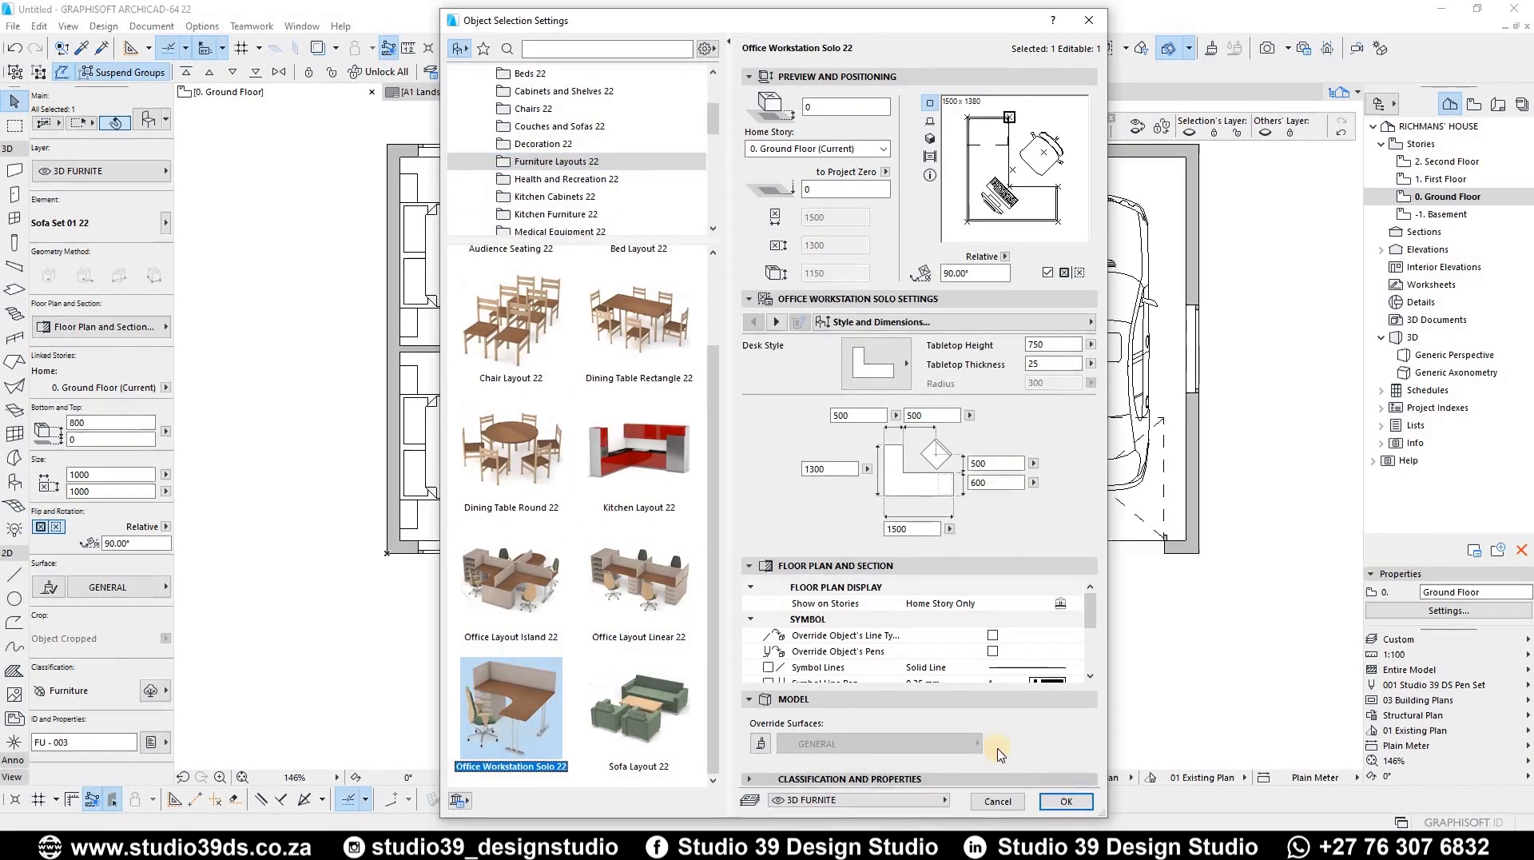
Set the workstation's desk style to Straight, review its chair and partition options, and apply the object settings
left_click(863, 366)
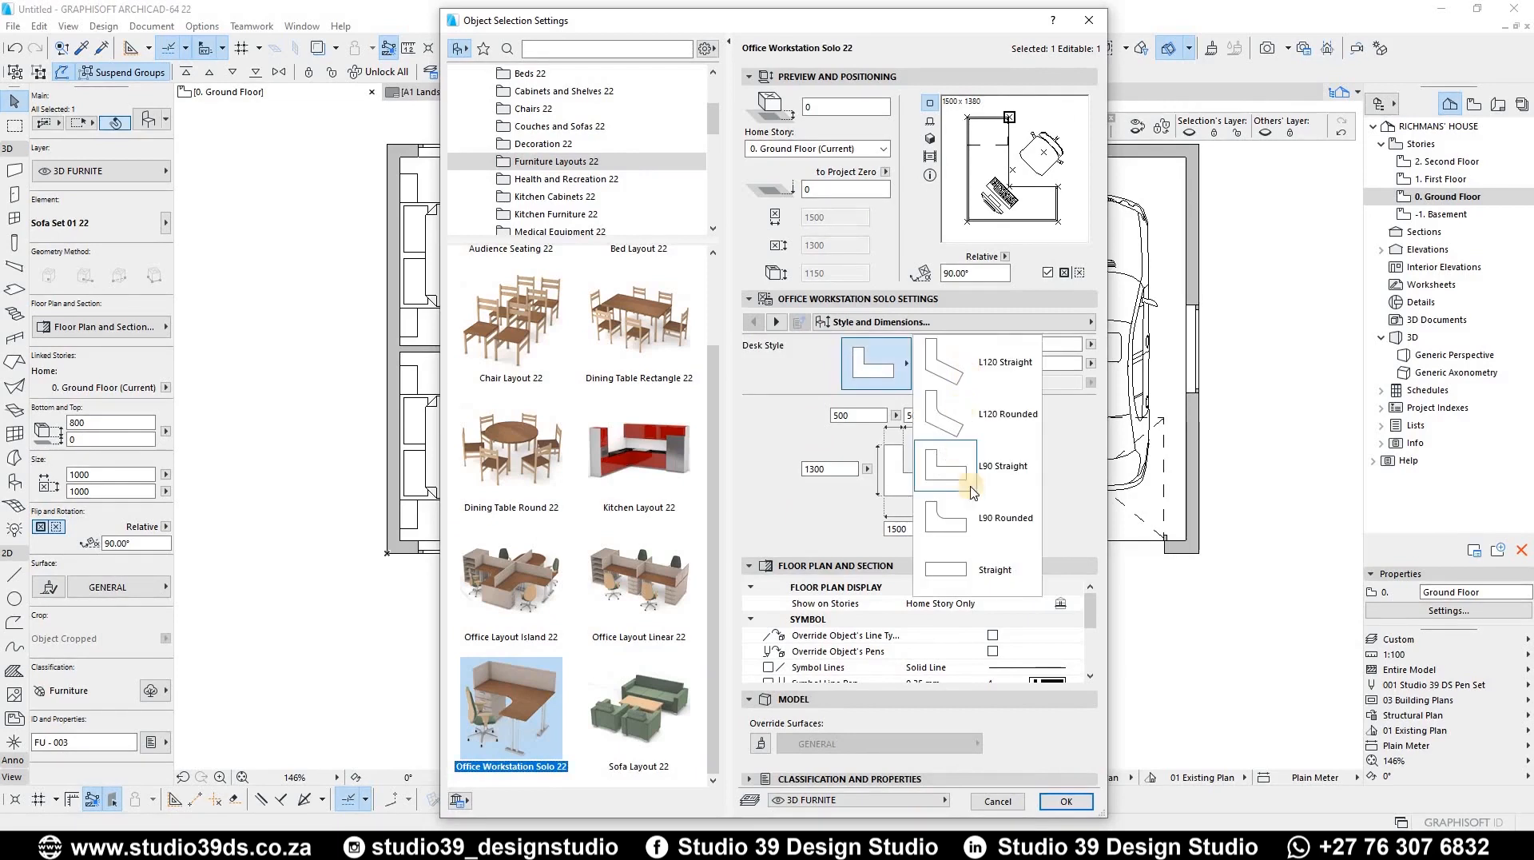
left_click(964, 574)
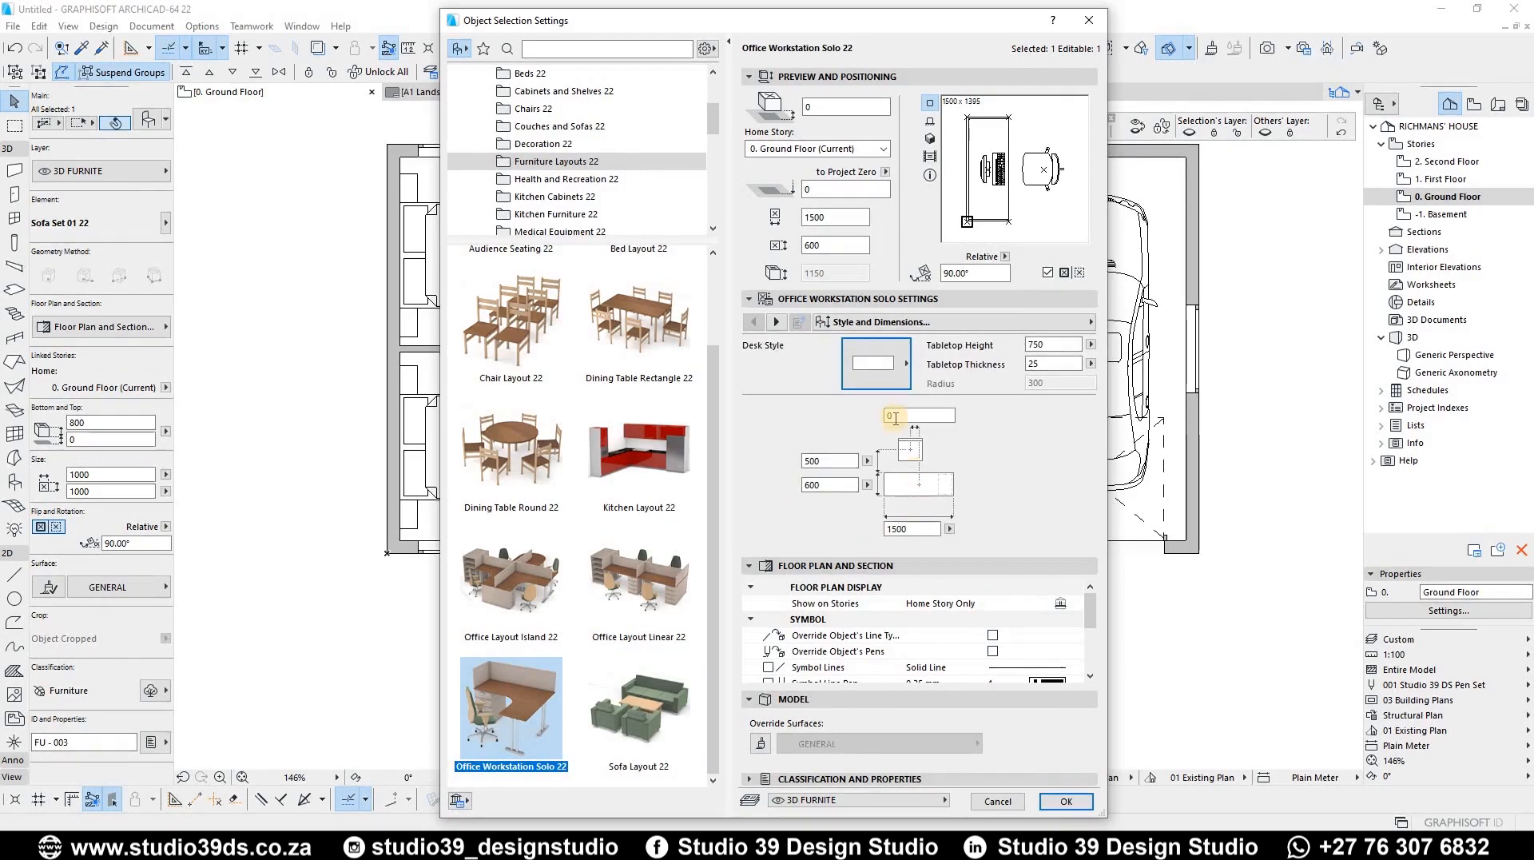
left_click(776, 321)
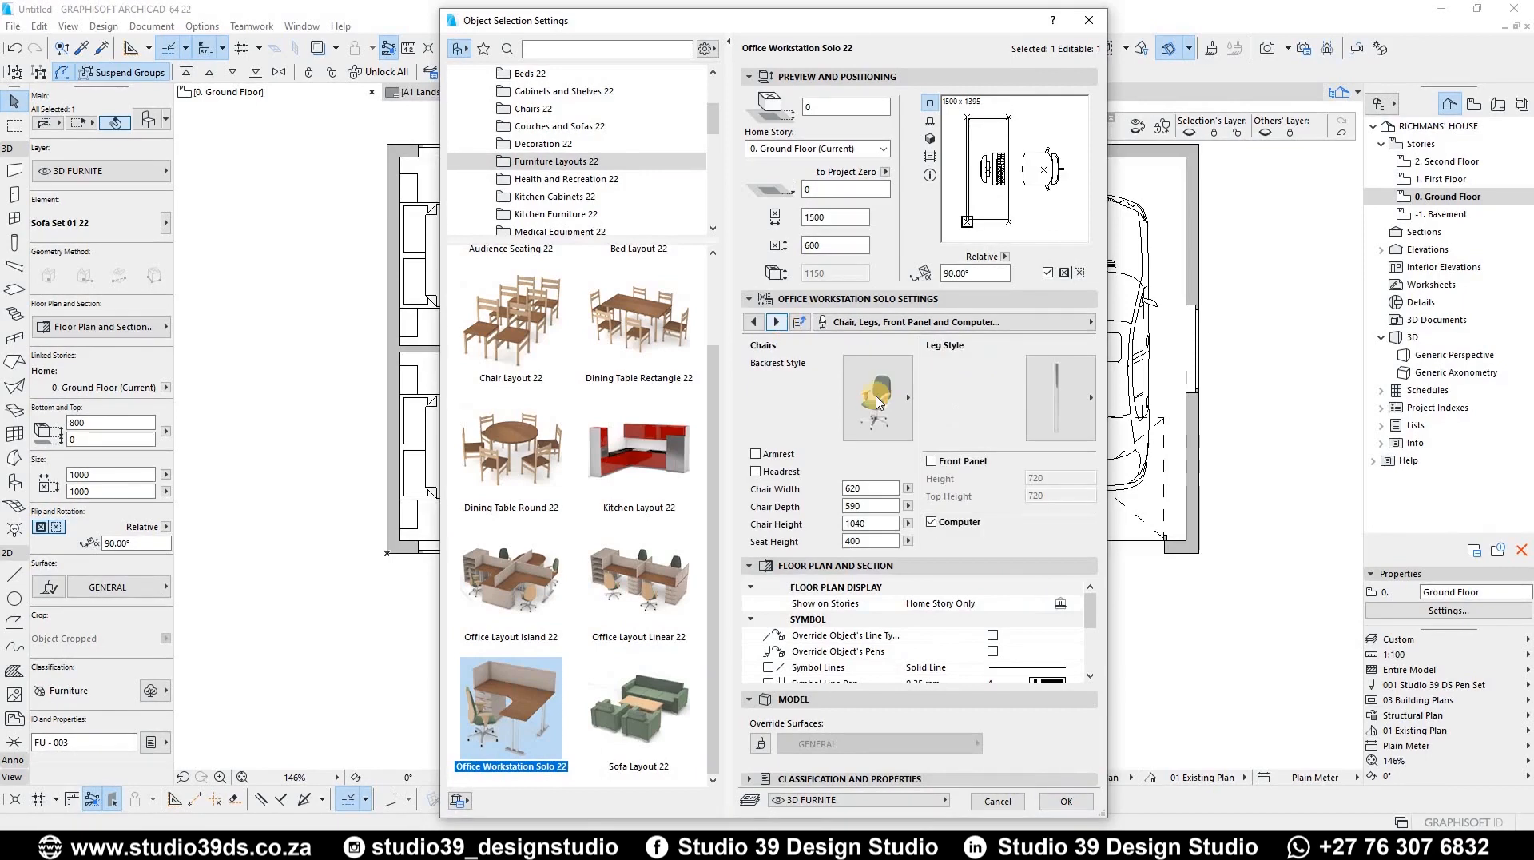
left_click(901, 419)
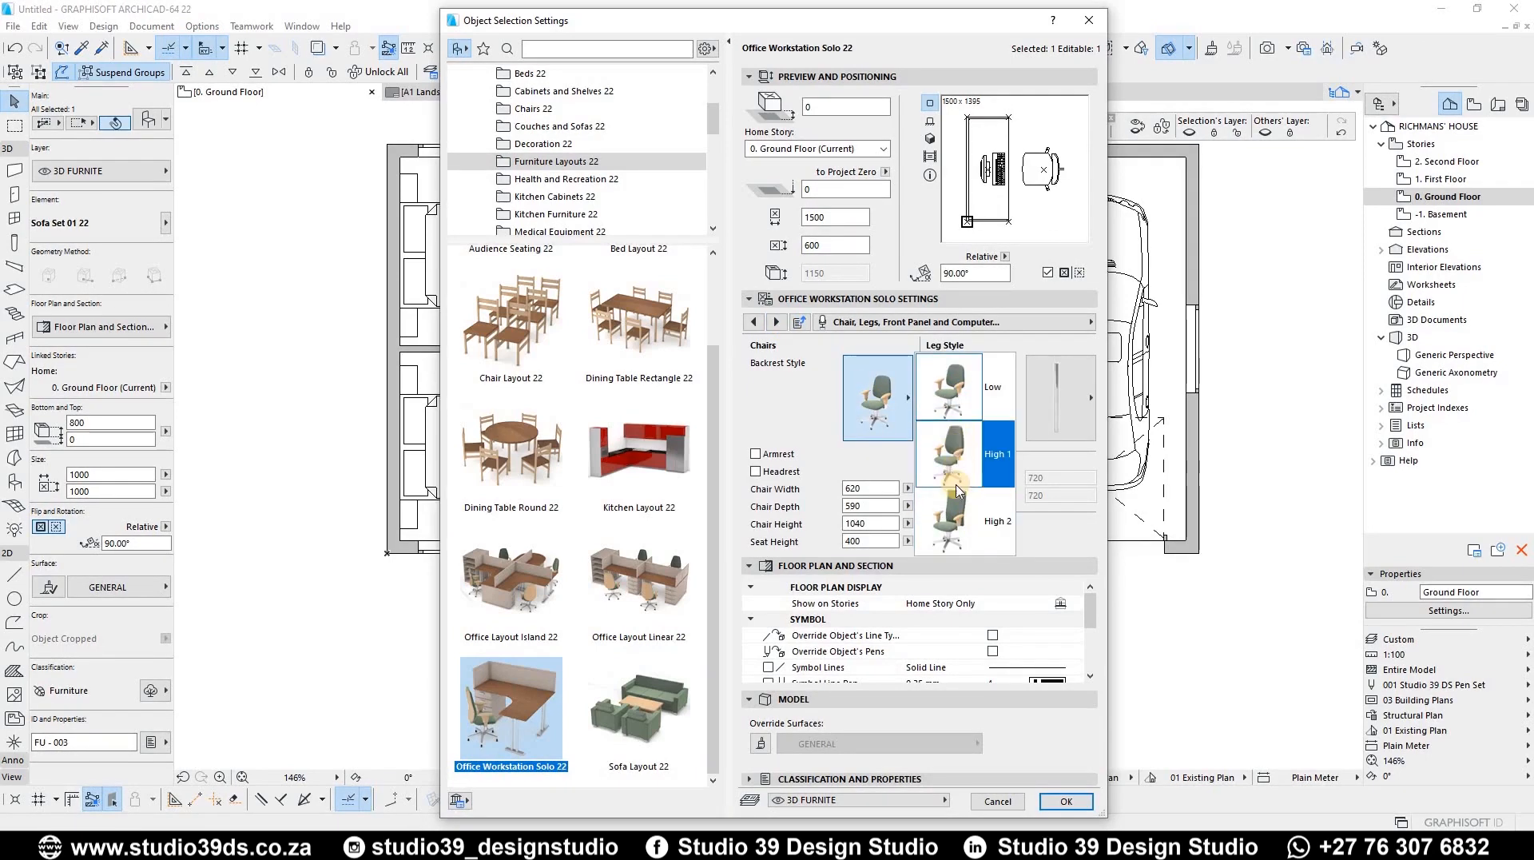
left_click(864, 414)
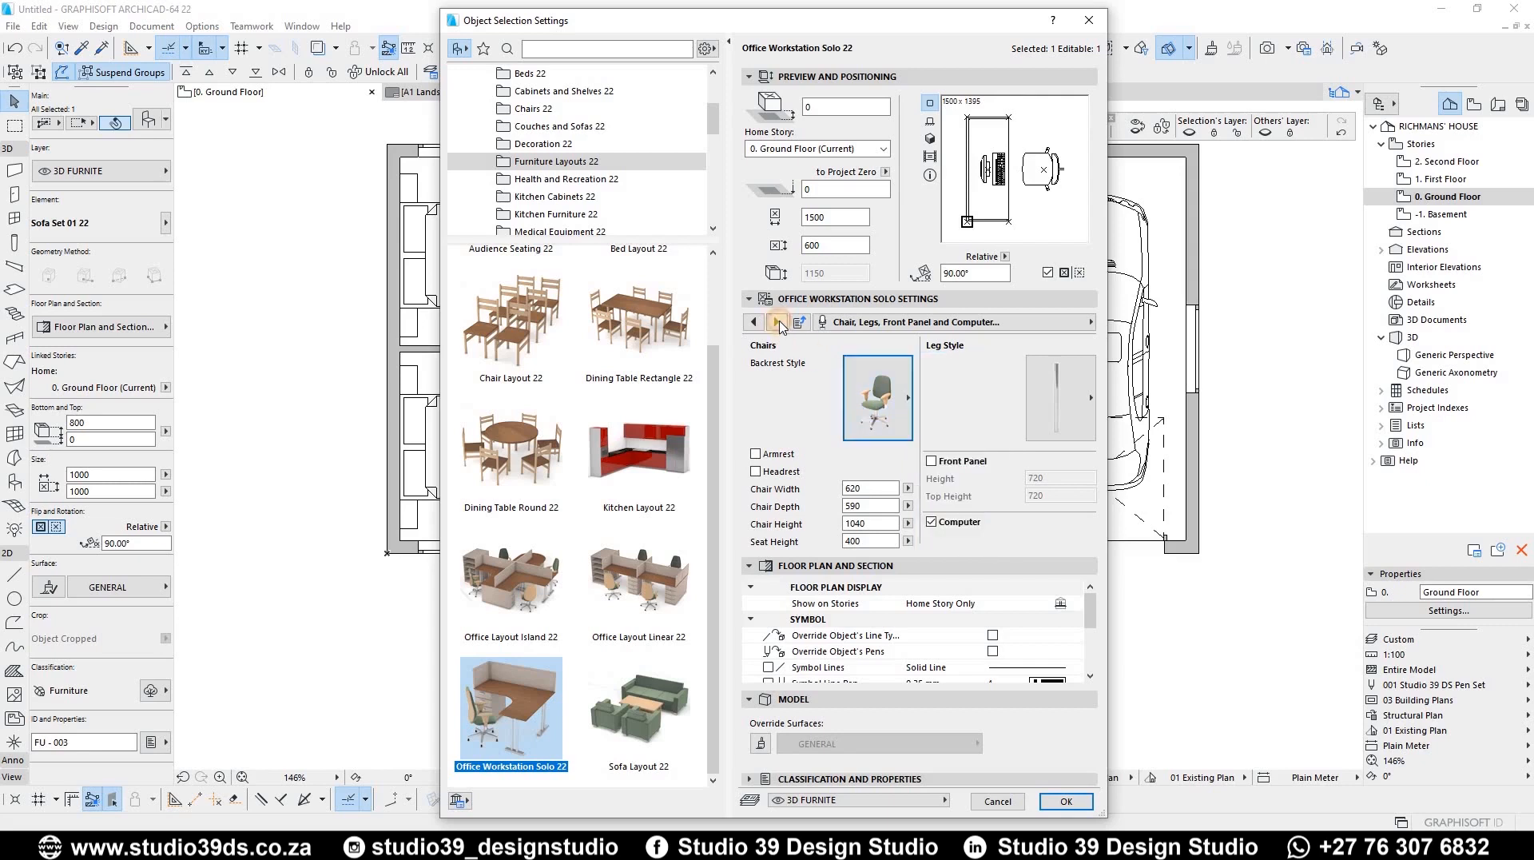
left_click(776, 321)
left_click(776, 321)
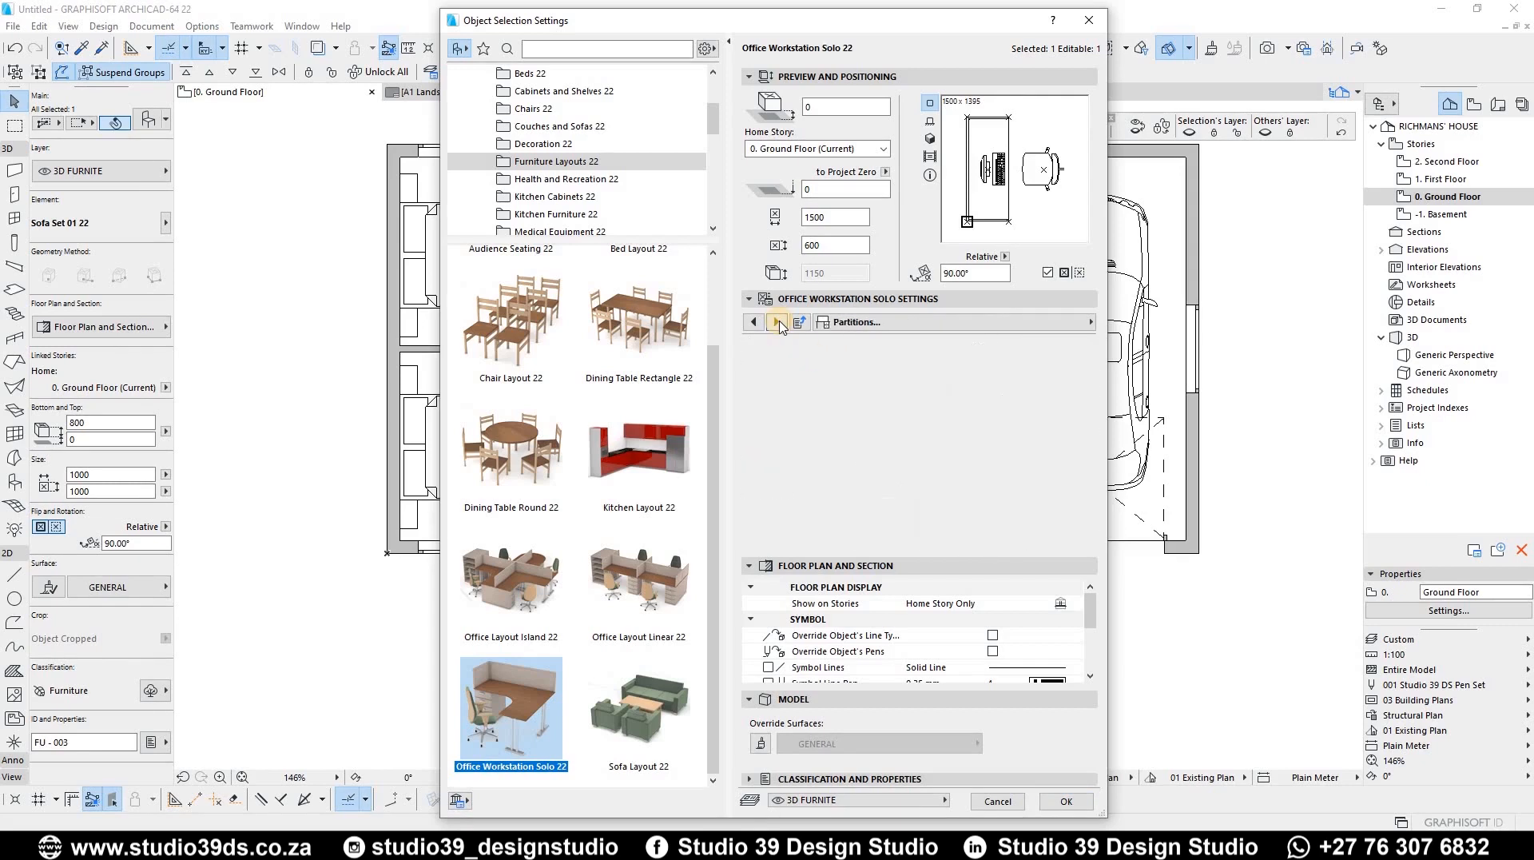
left_click(777, 321)
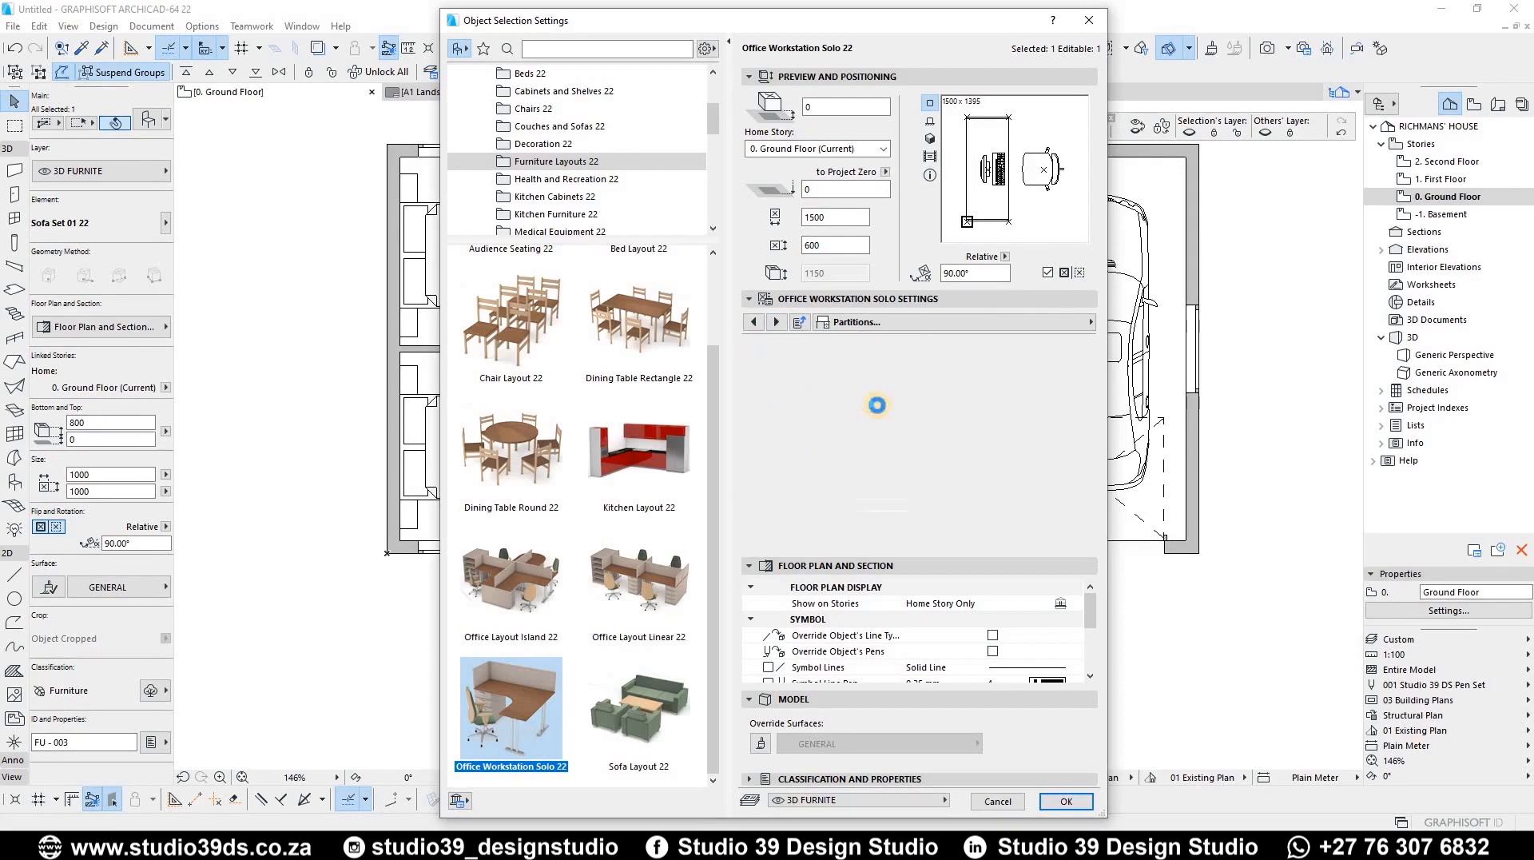
left_click(1073, 800)
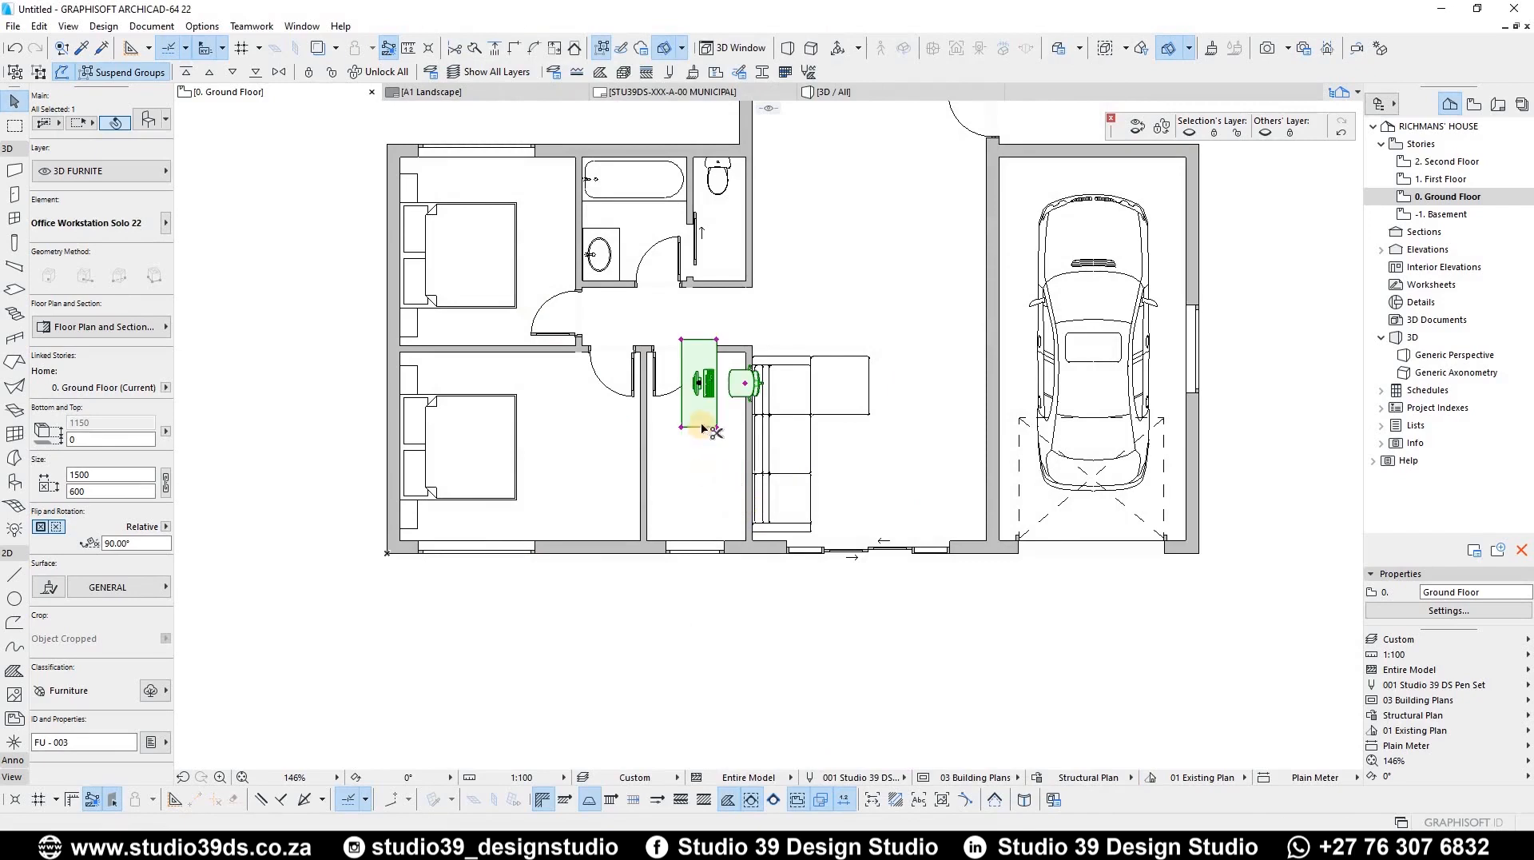
Rotate the office workstation 180° about the desk's computer so that its chair is on the lower bedroom's side
key("ctrl+e")
left_click(708, 394)
left_click(886, 395)
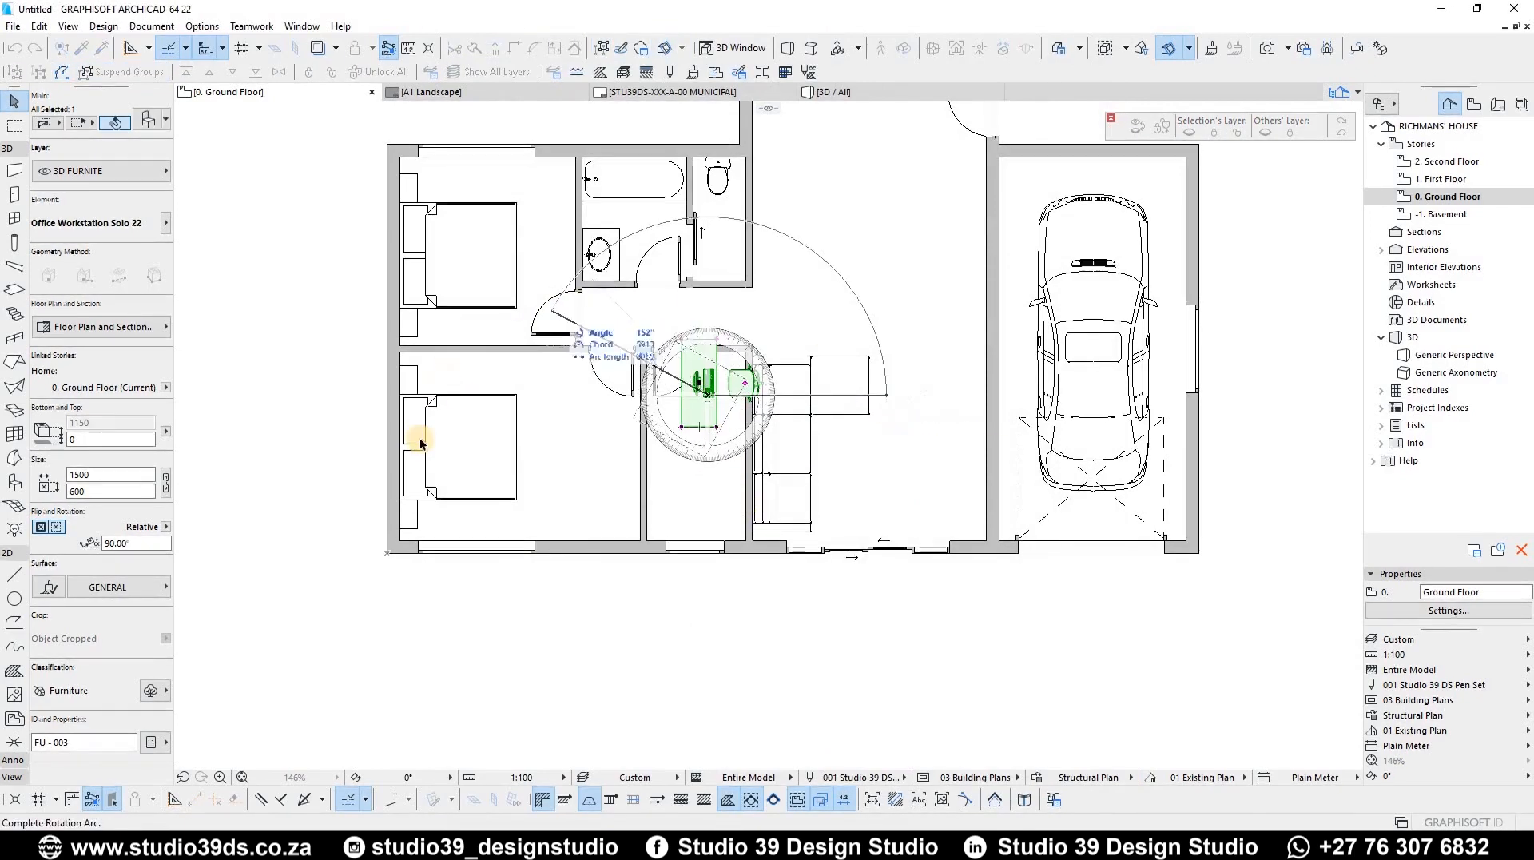
left_click(531, 441)
Move the office workstation into the narrow room's lower-right corner, with the desk against the inner wall faces
key("ctrl+d")
left_click(735, 452)
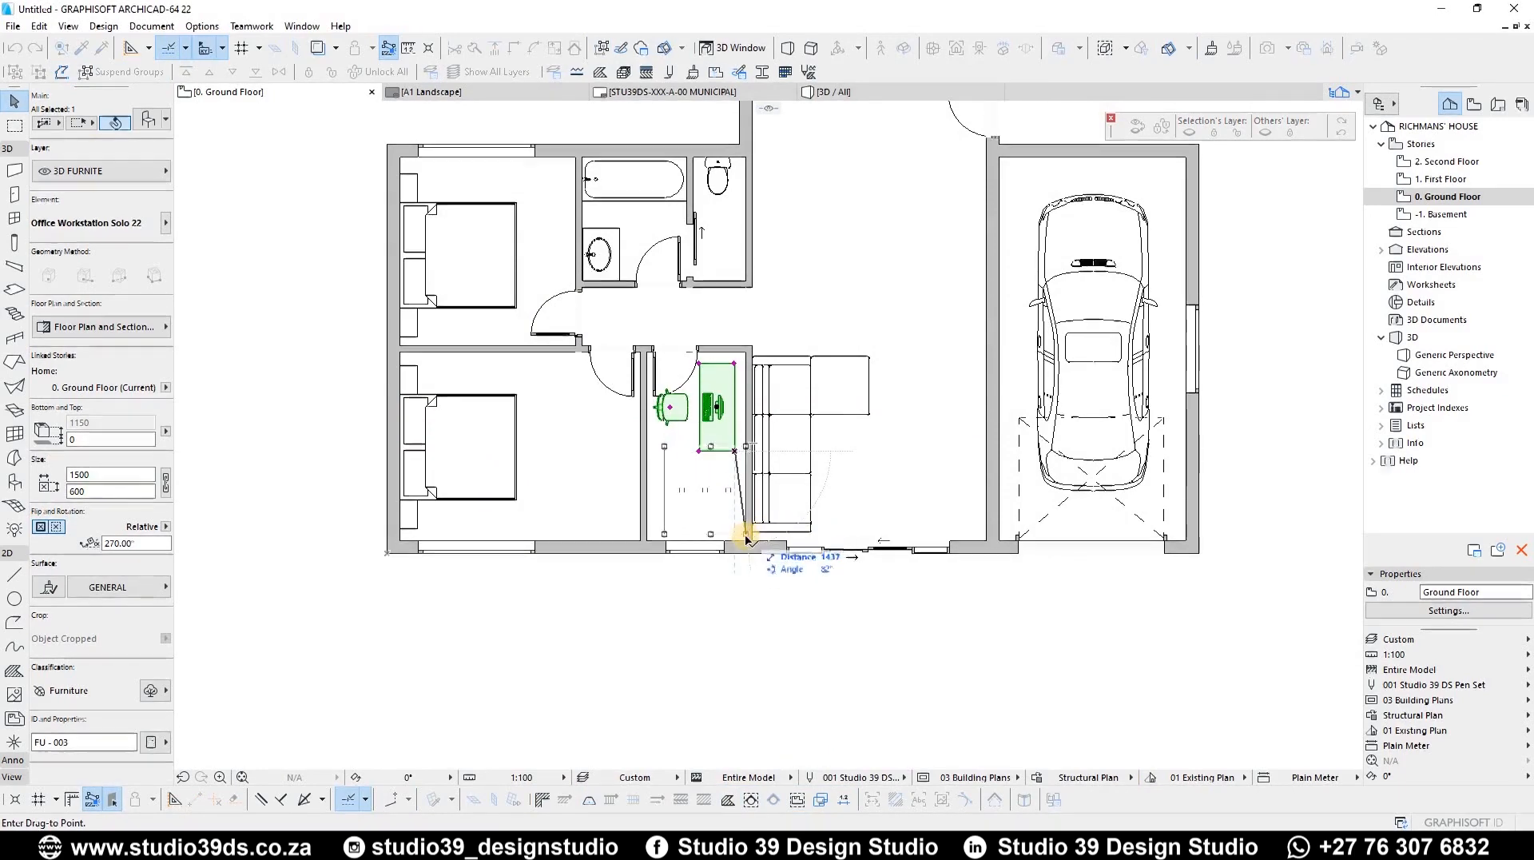
left_click(852, 544)
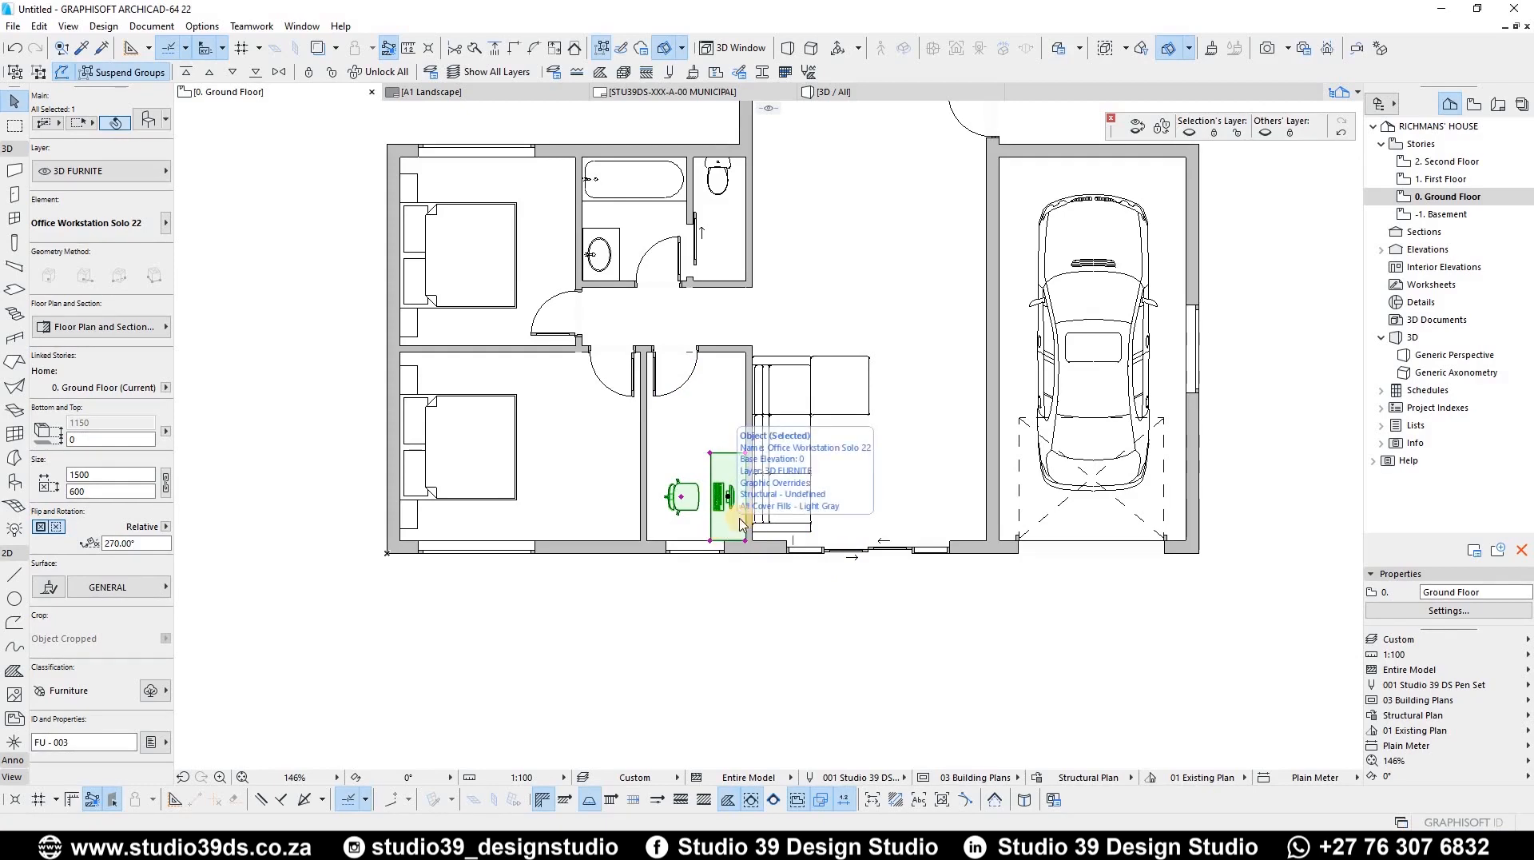
Try an L-shaped 1500 × 1300 desk style for the office workstation, undo the change, and deselect the object
double_click(742, 524)
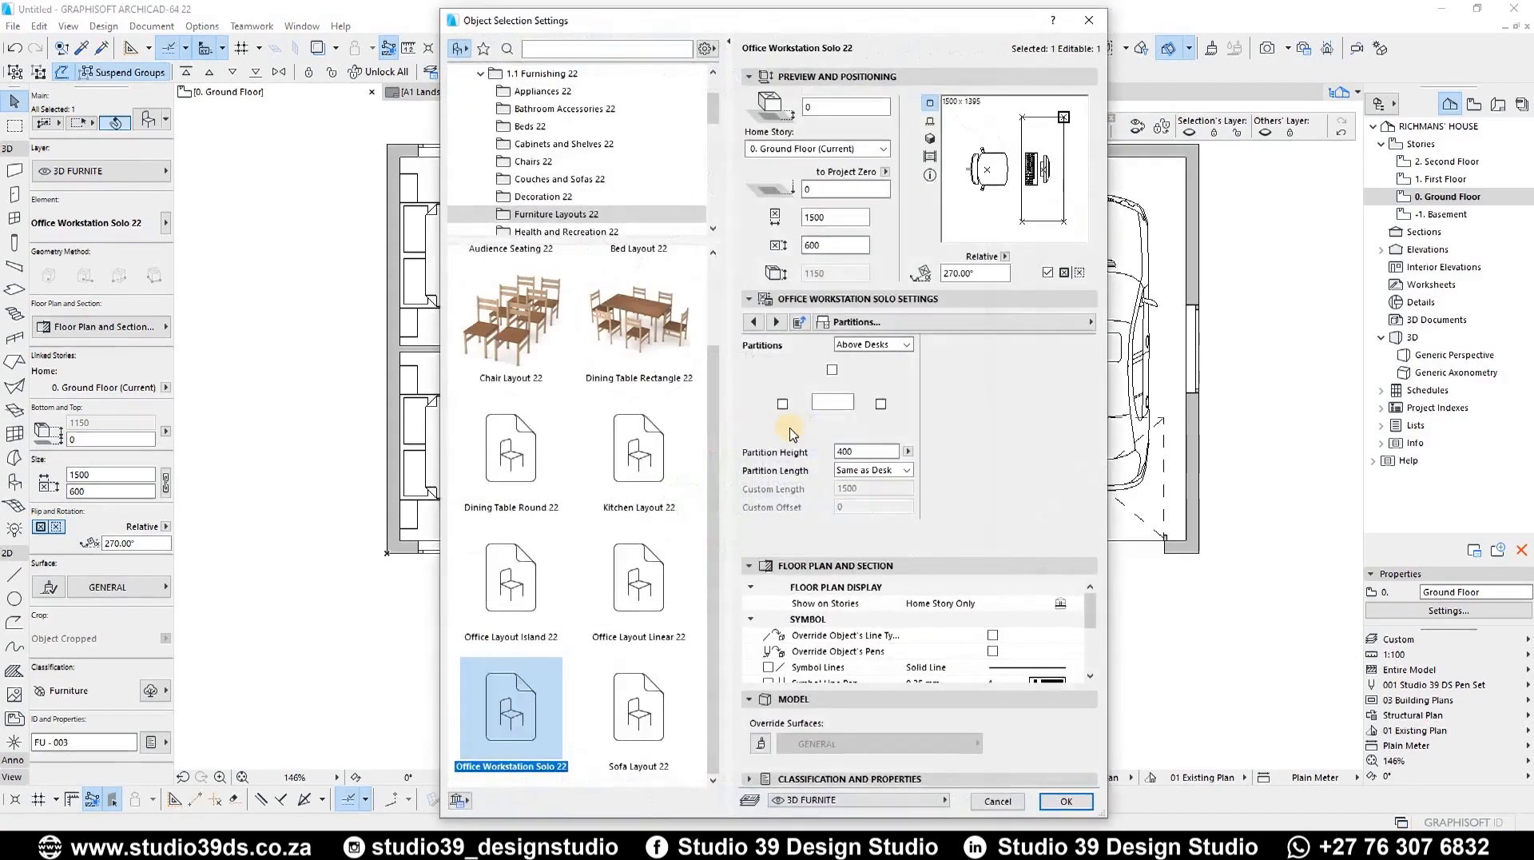
left_click(749, 324)
left_click(750, 324)
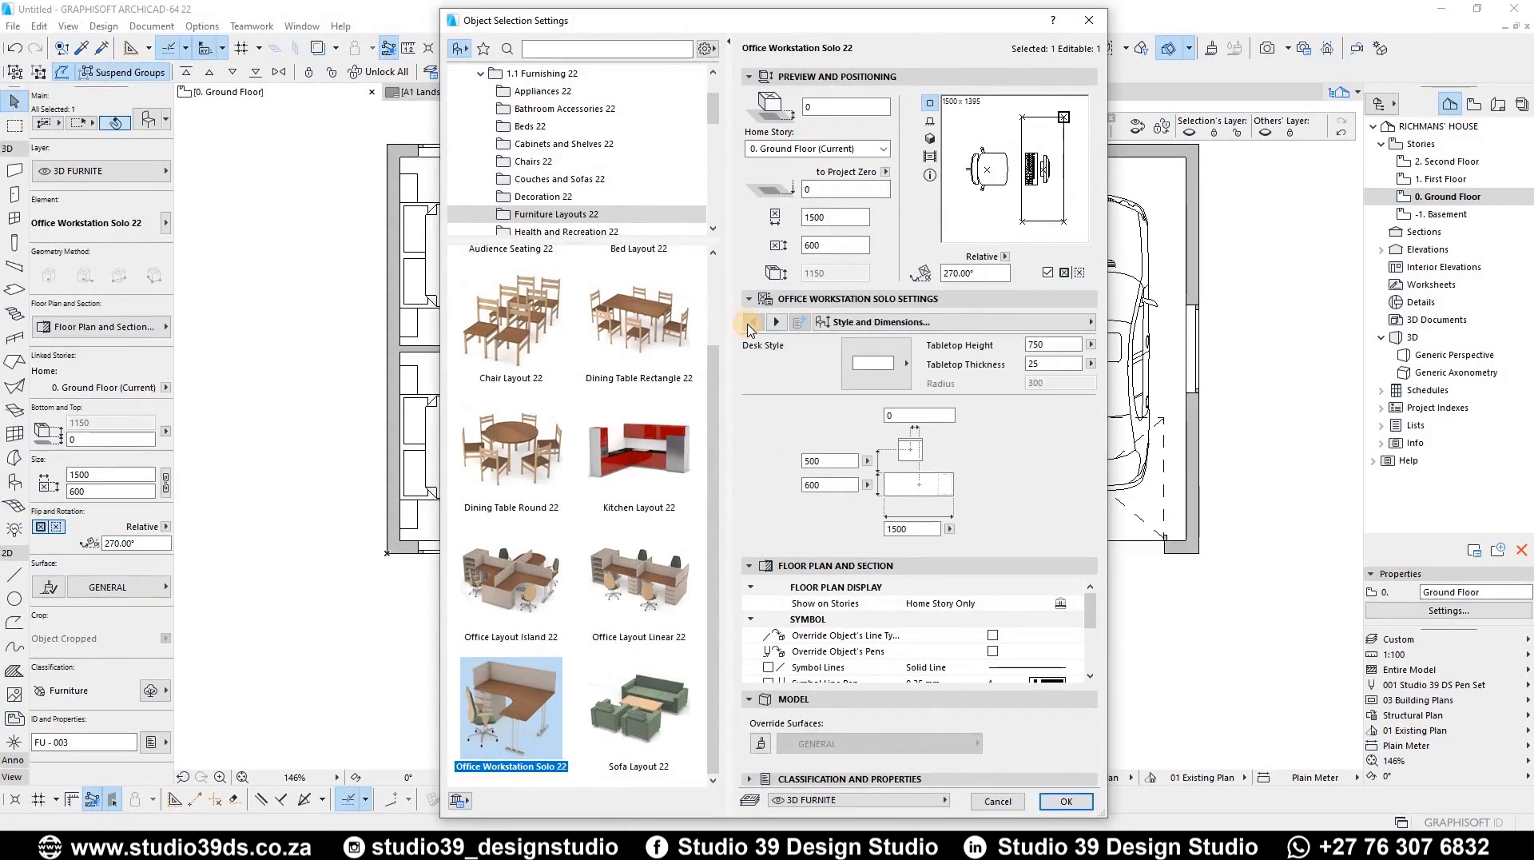
left_click(905, 362)
left_click(1021, 488)
left_click(1068, 801)
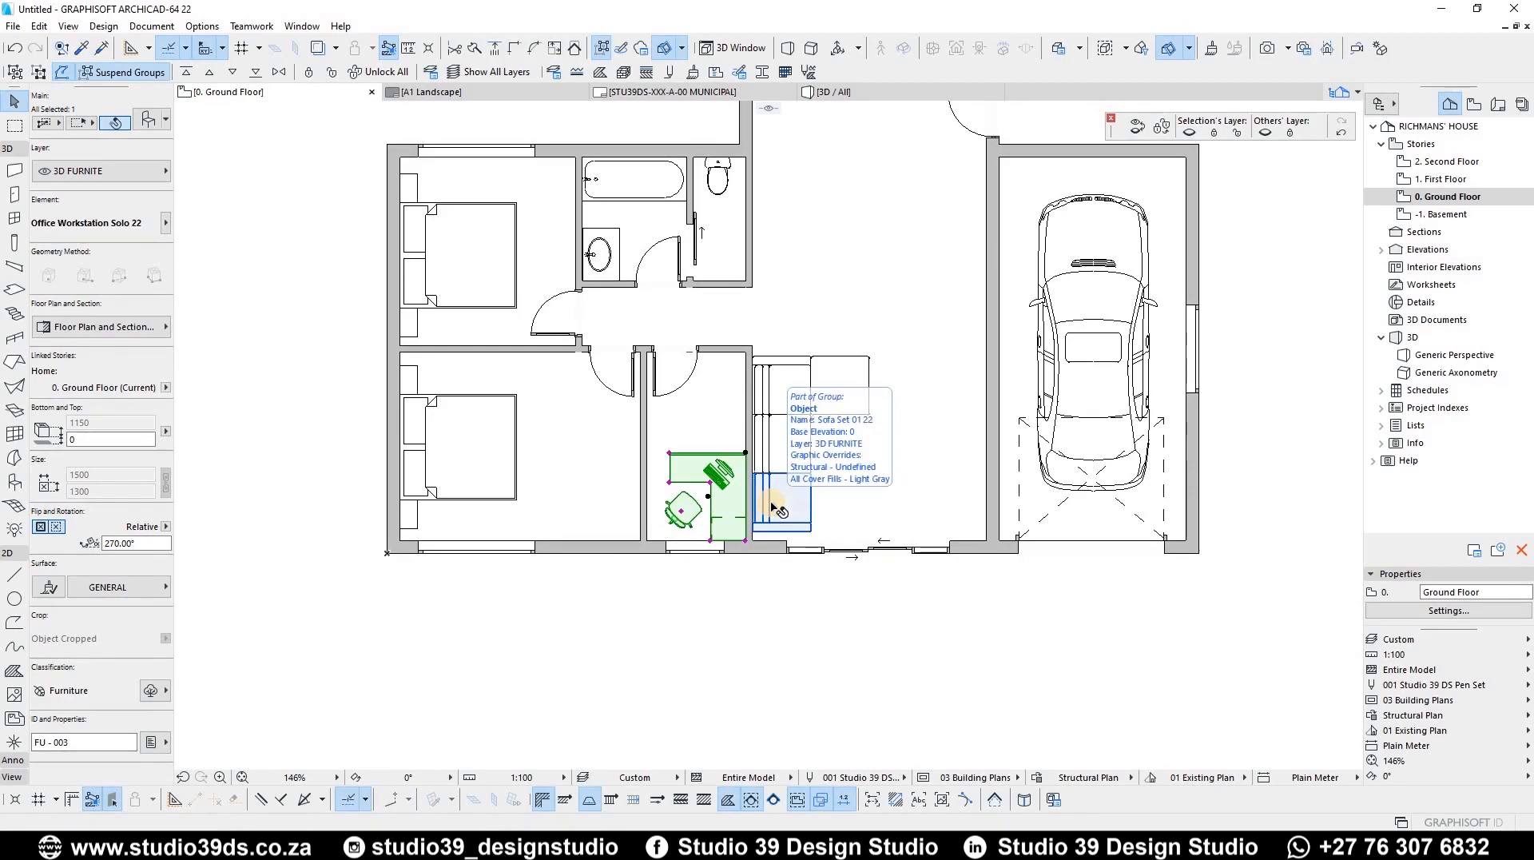
key("ctrl+z")
key("Escape")
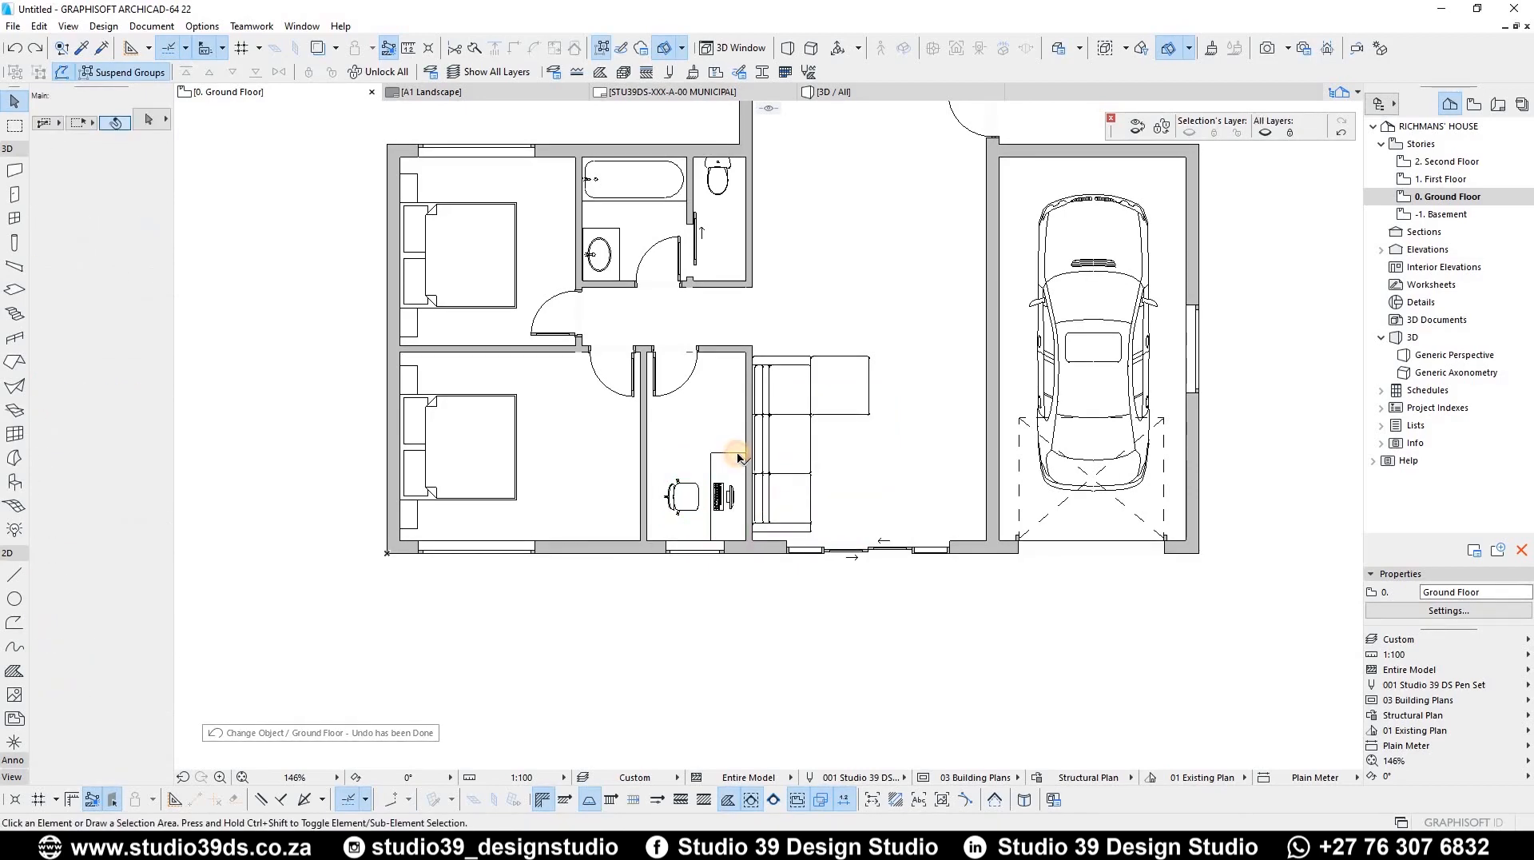
Set the straight office desk's length to 2500 mm and apply the object settings
left_click(743, 453)
left_click(745, 452)
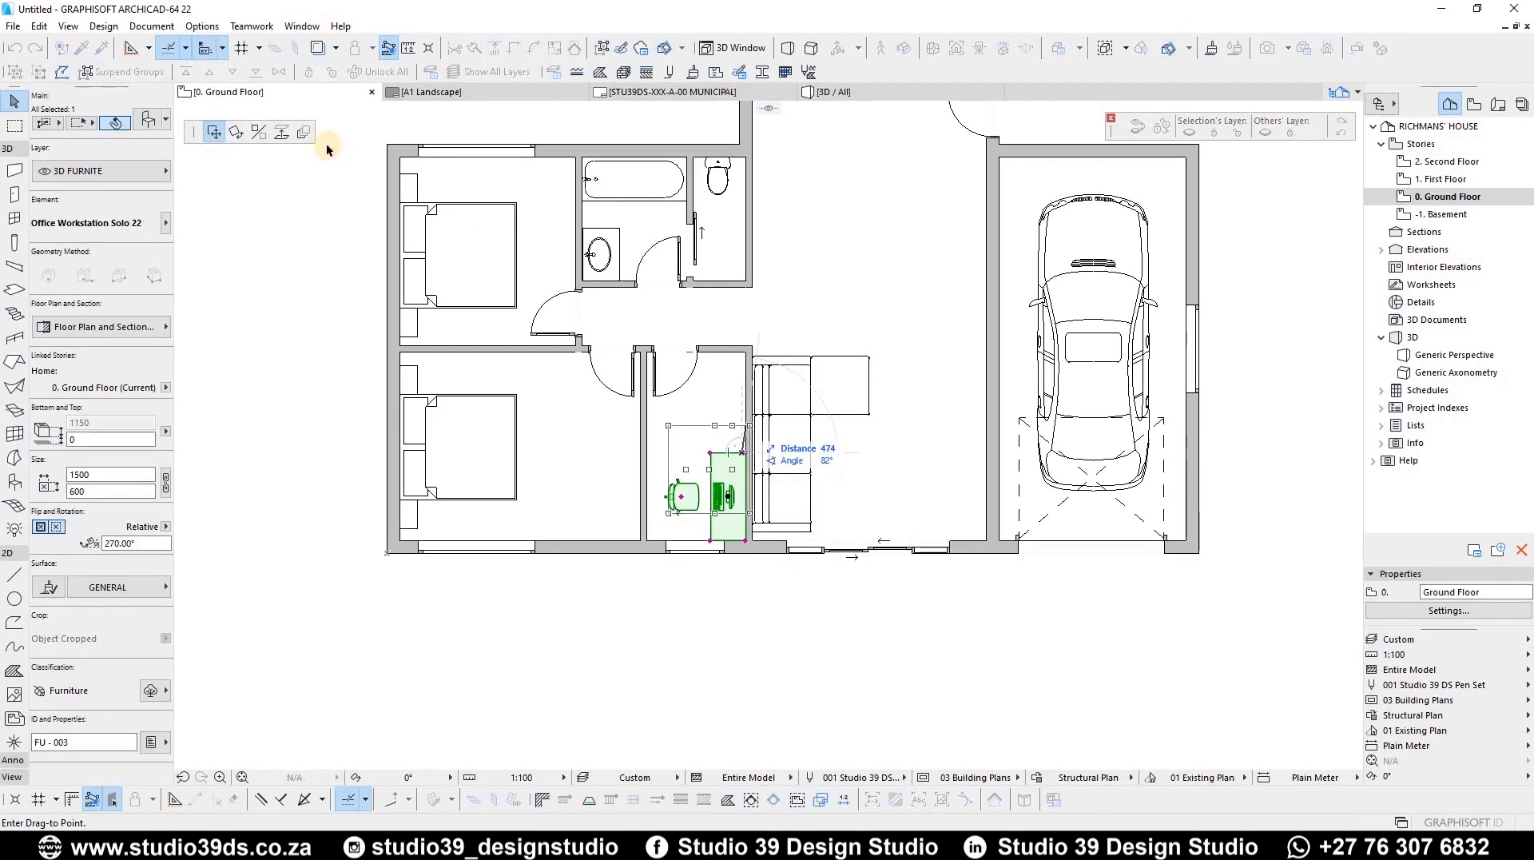
key("Escape")
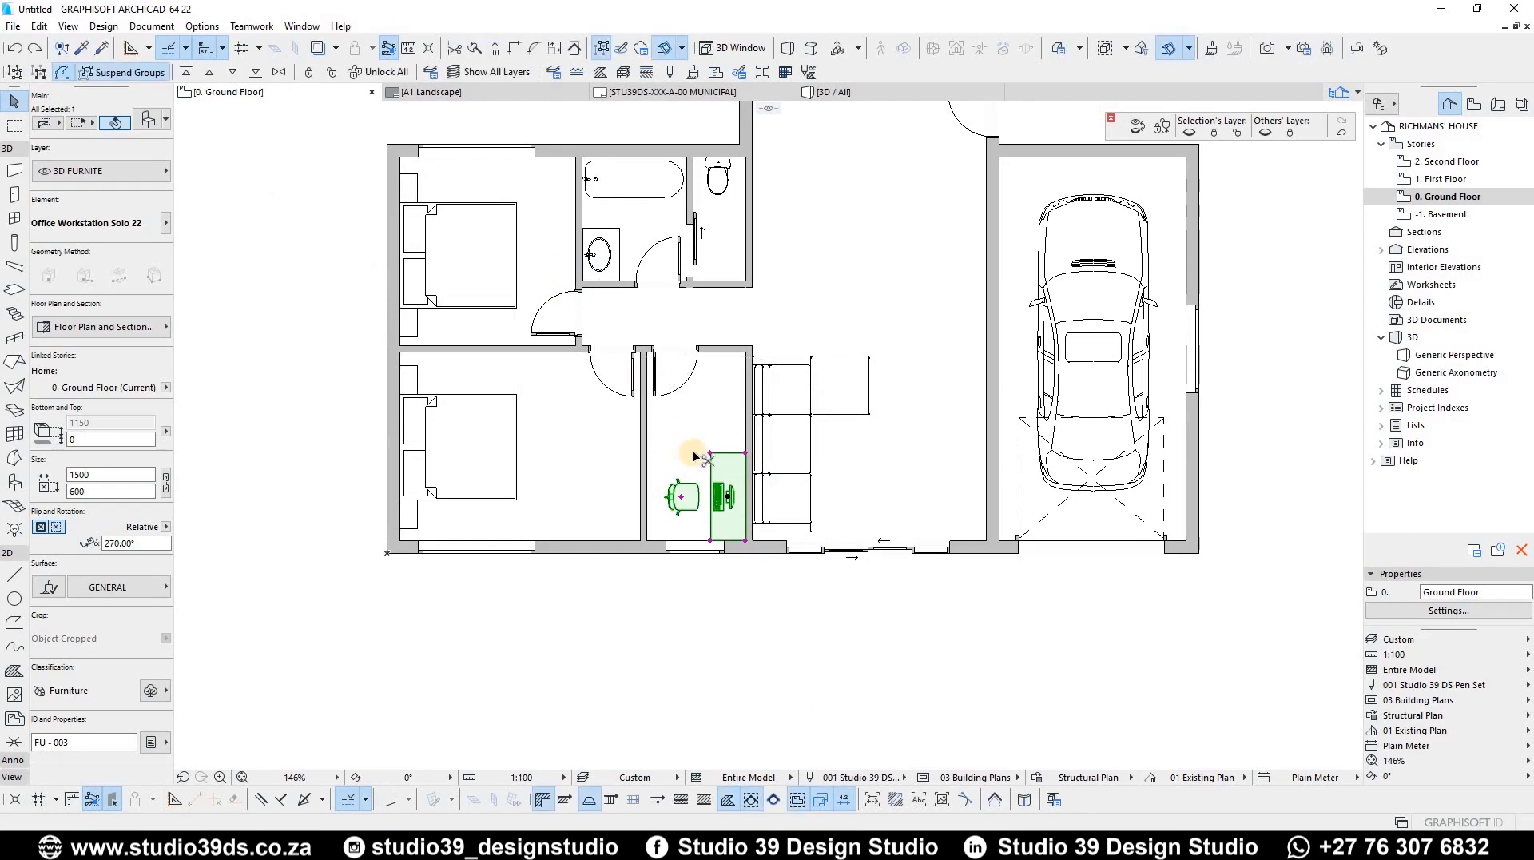
double_click(700, 456)
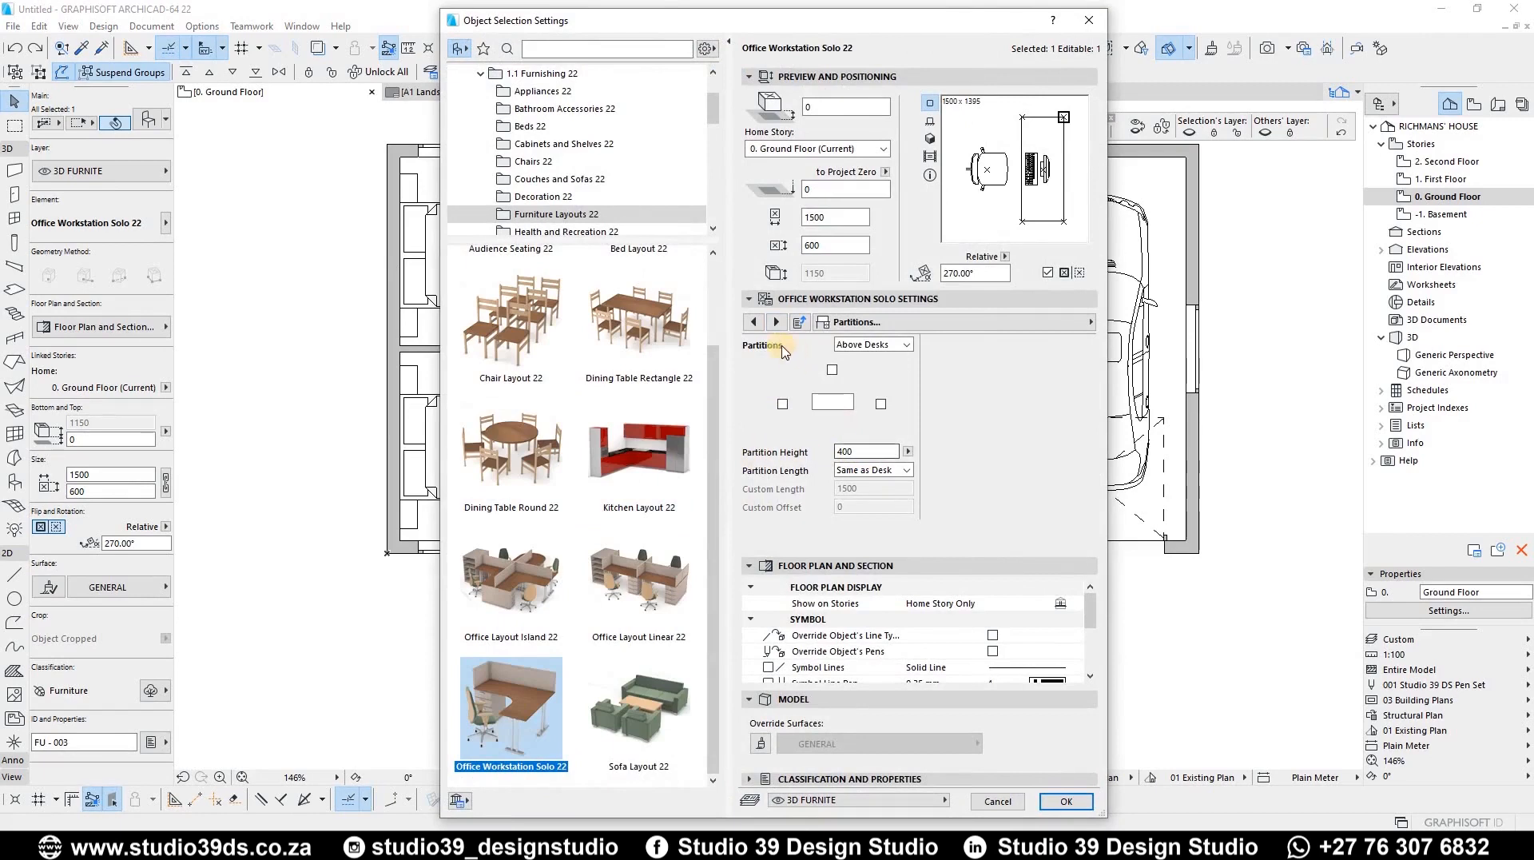
left_click(755, 322)
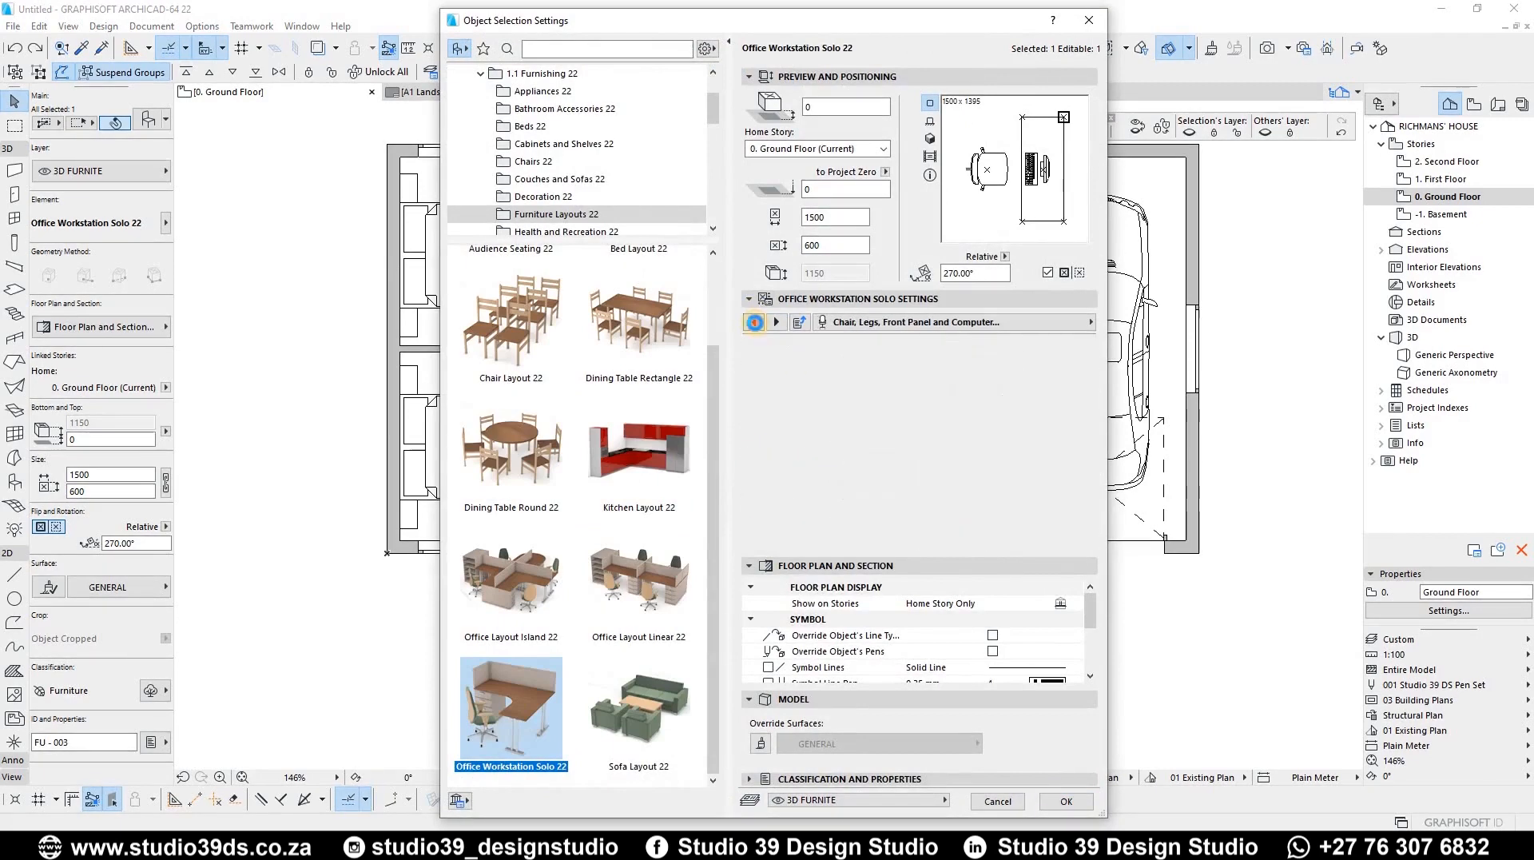
left_click(754, 323)
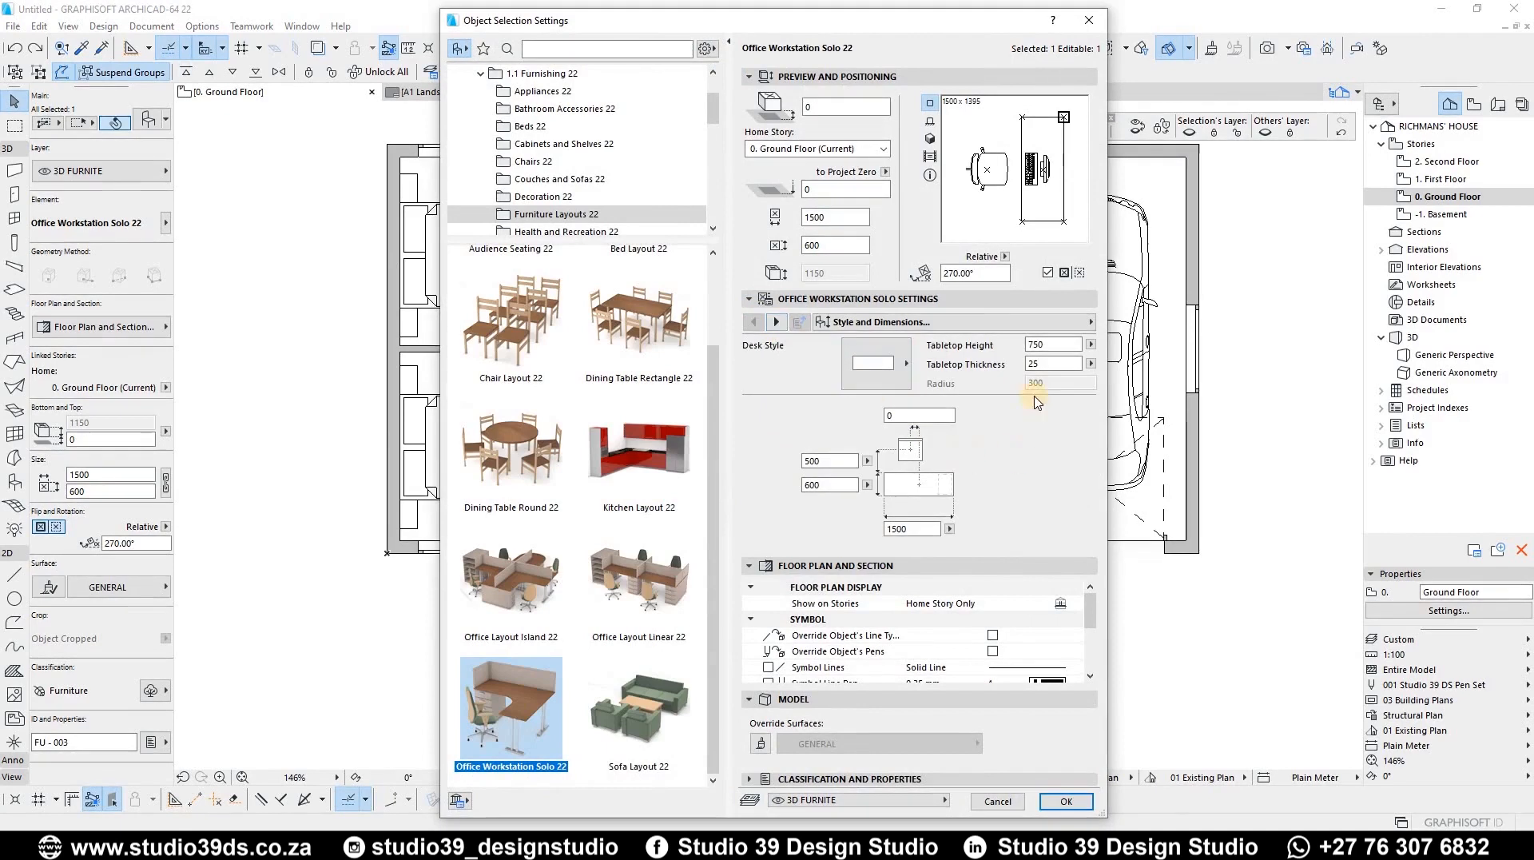
left_click(916, 530)
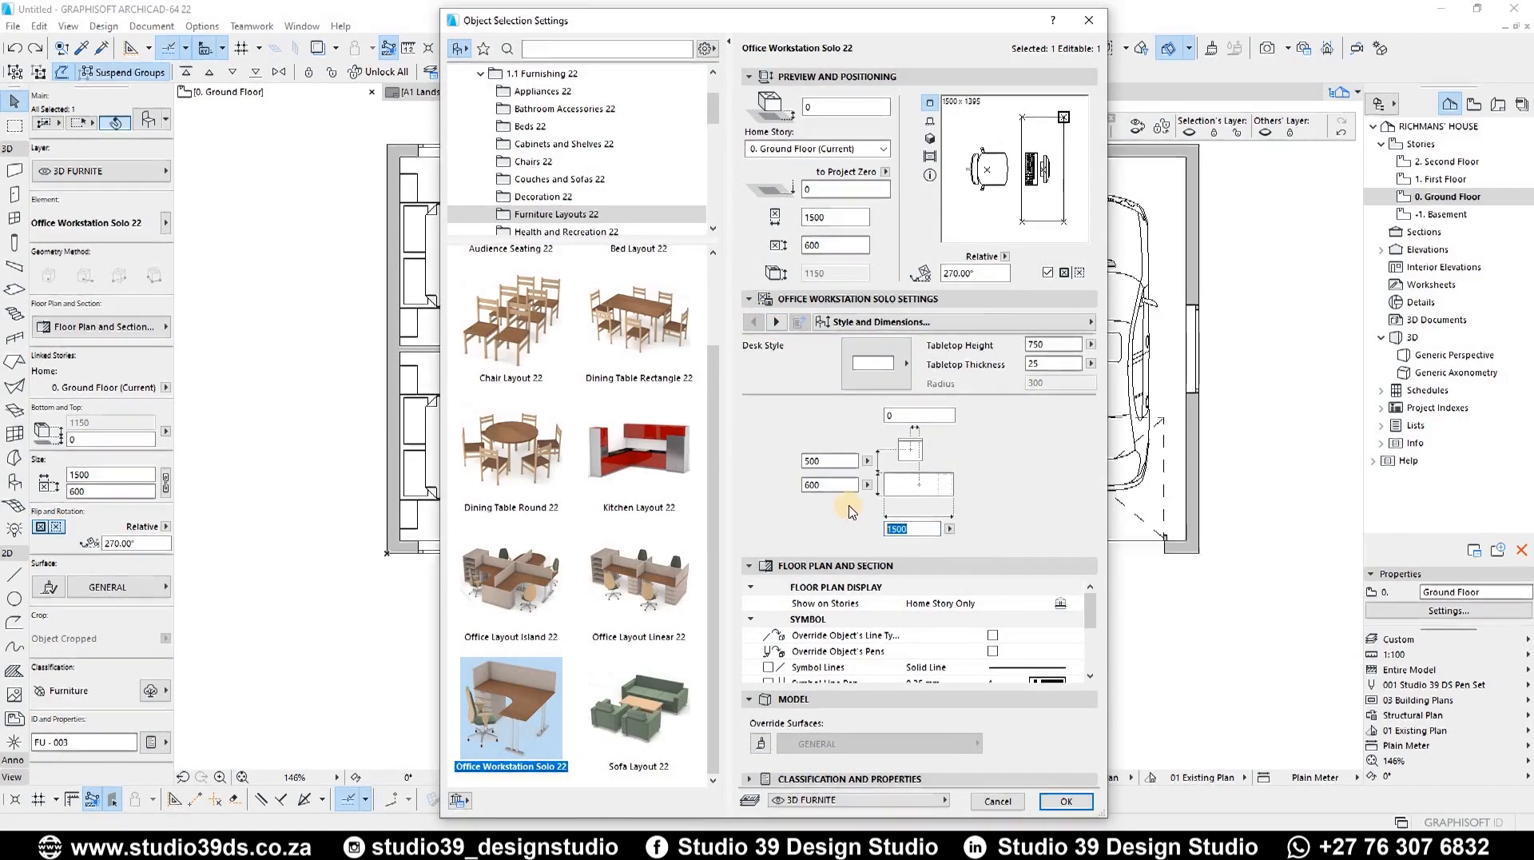
key("Return")
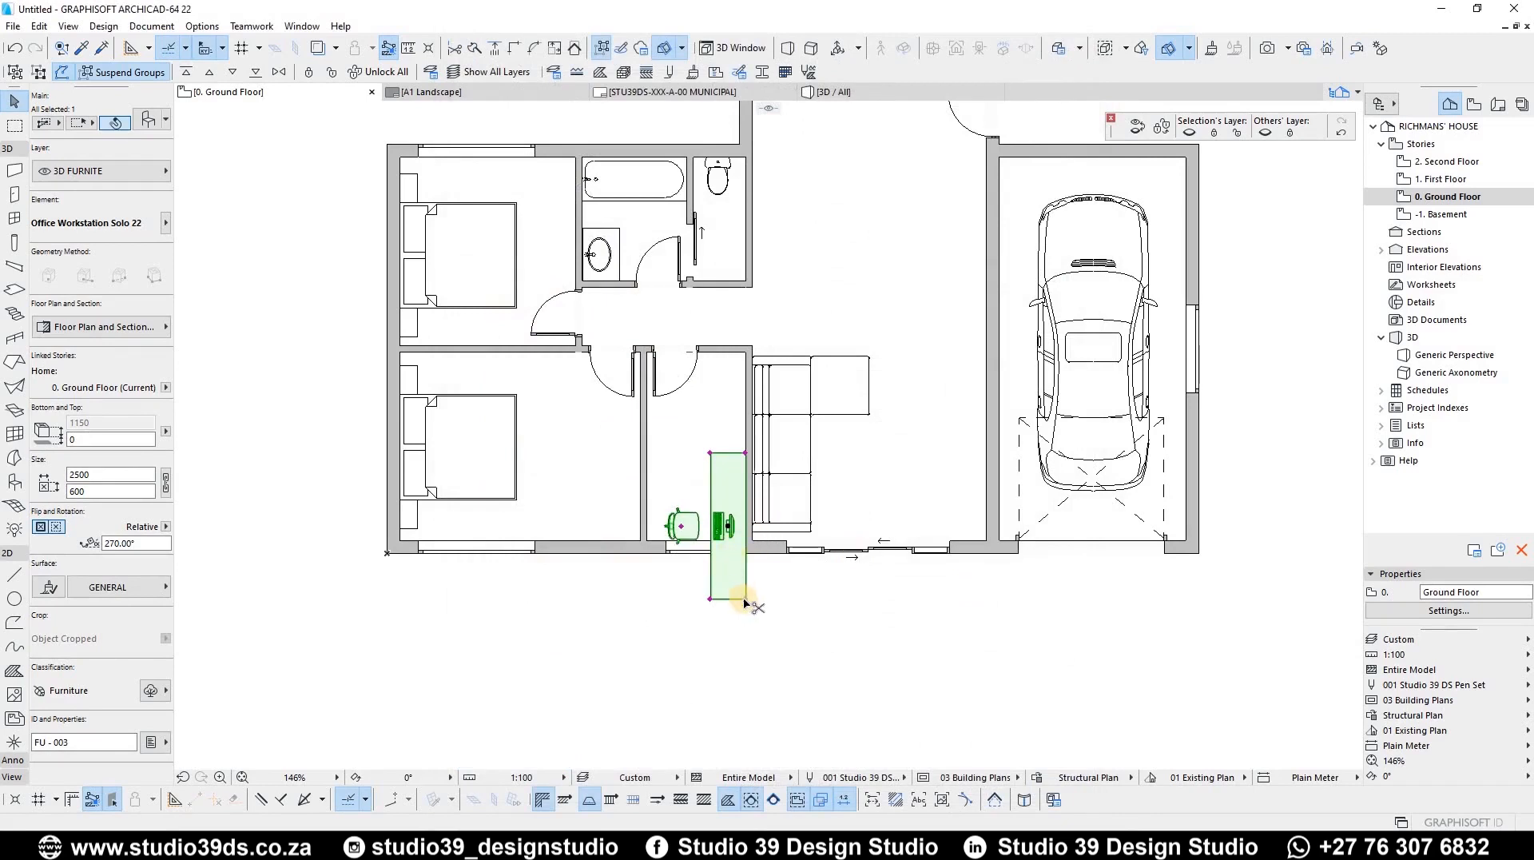
Move the lengthened desk up so its lower-right corner meets the narrow room's inner wall corner, and deselect it
left_click(741, 601)
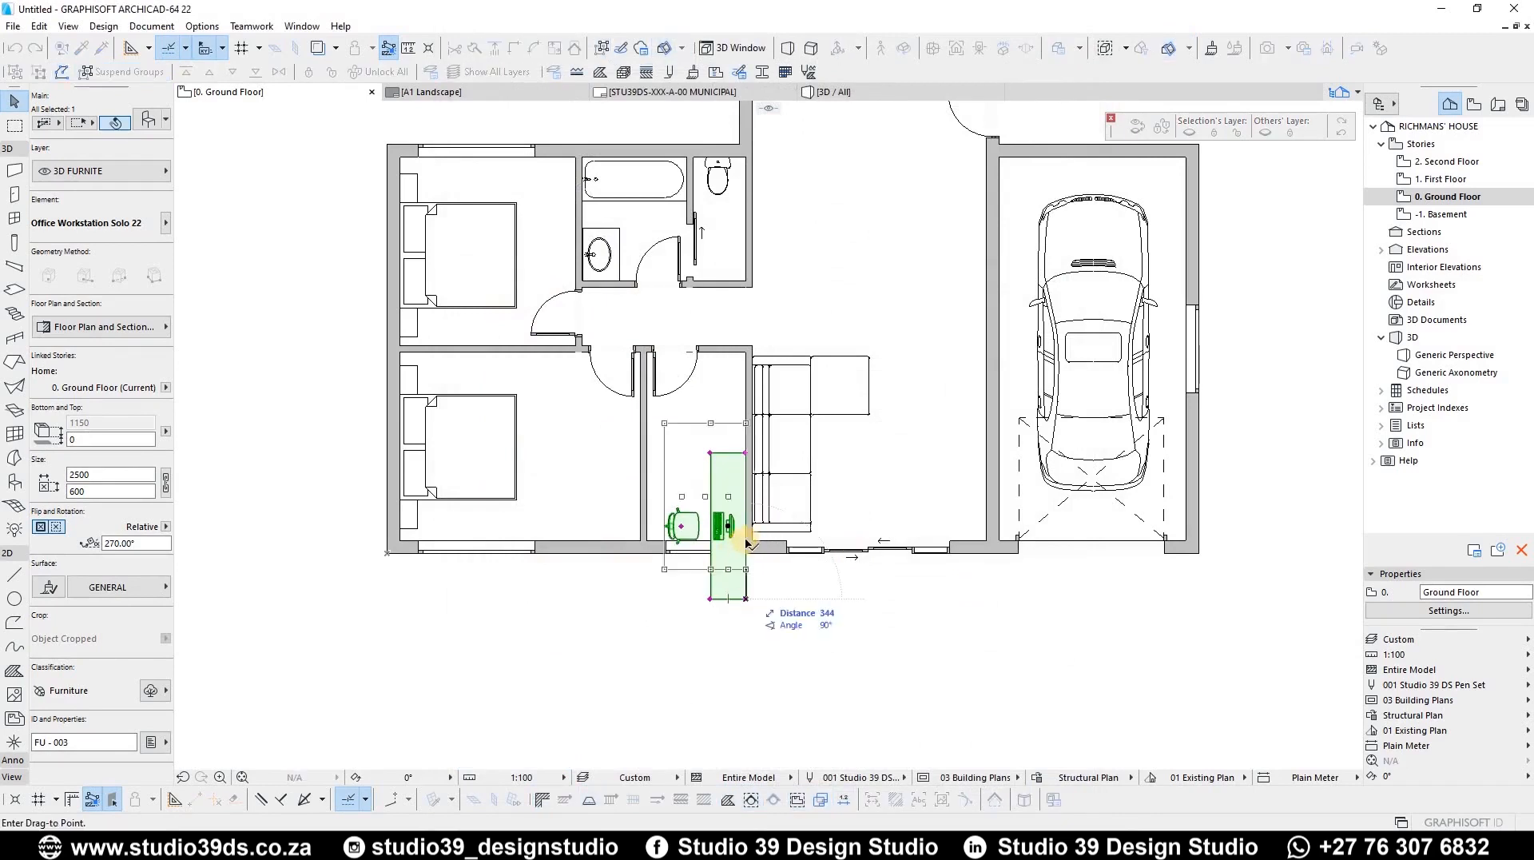
key("Escape")
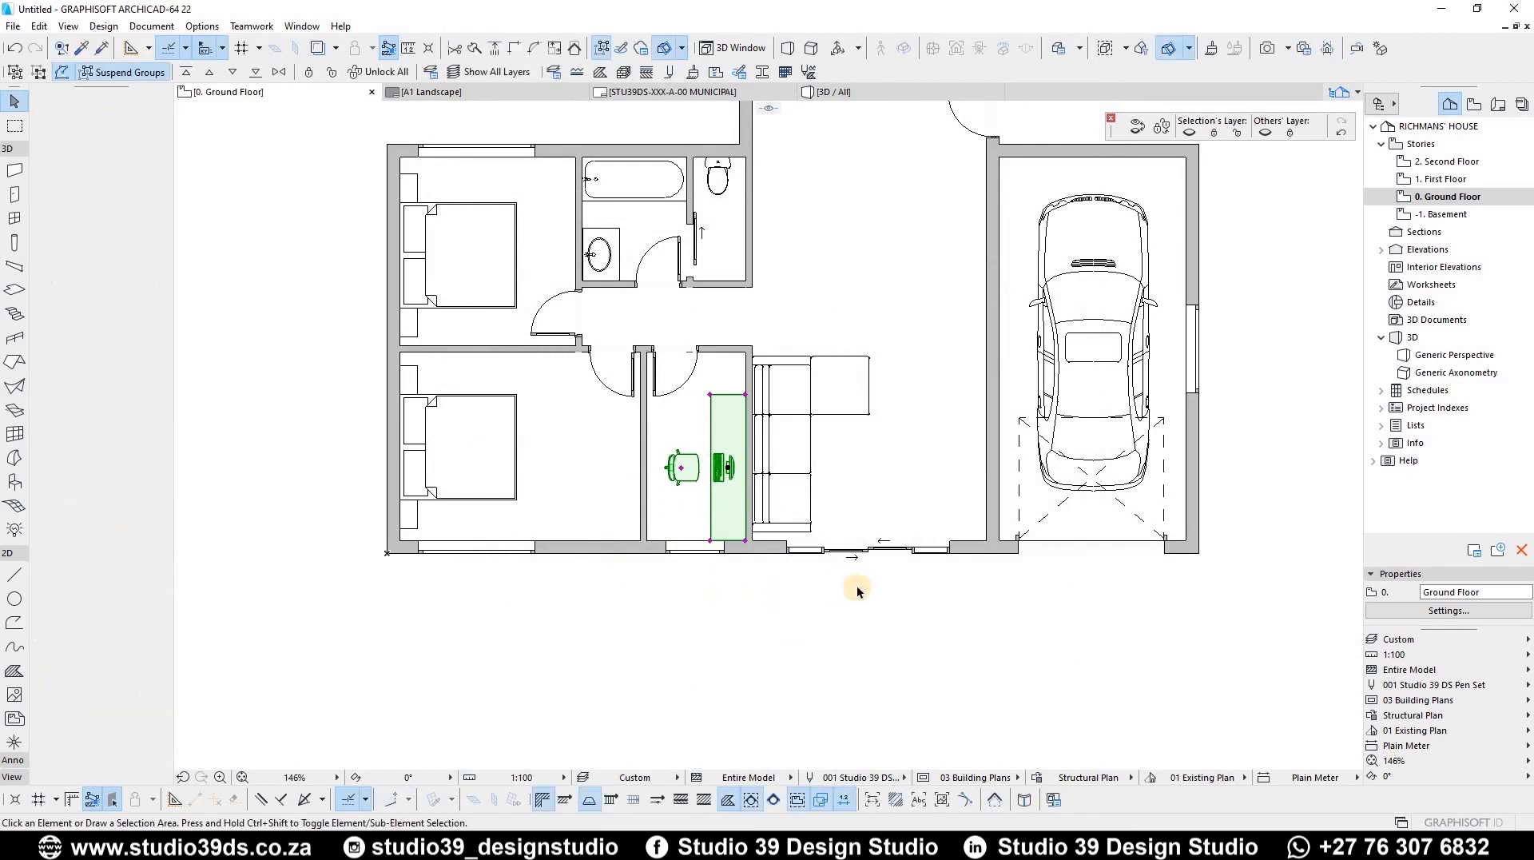
key("Escape")
Copy the sofa set's 1000 × 1000 square unit into the upper part of the living area and open its object settings
scroll(767, 240, "down", 2)
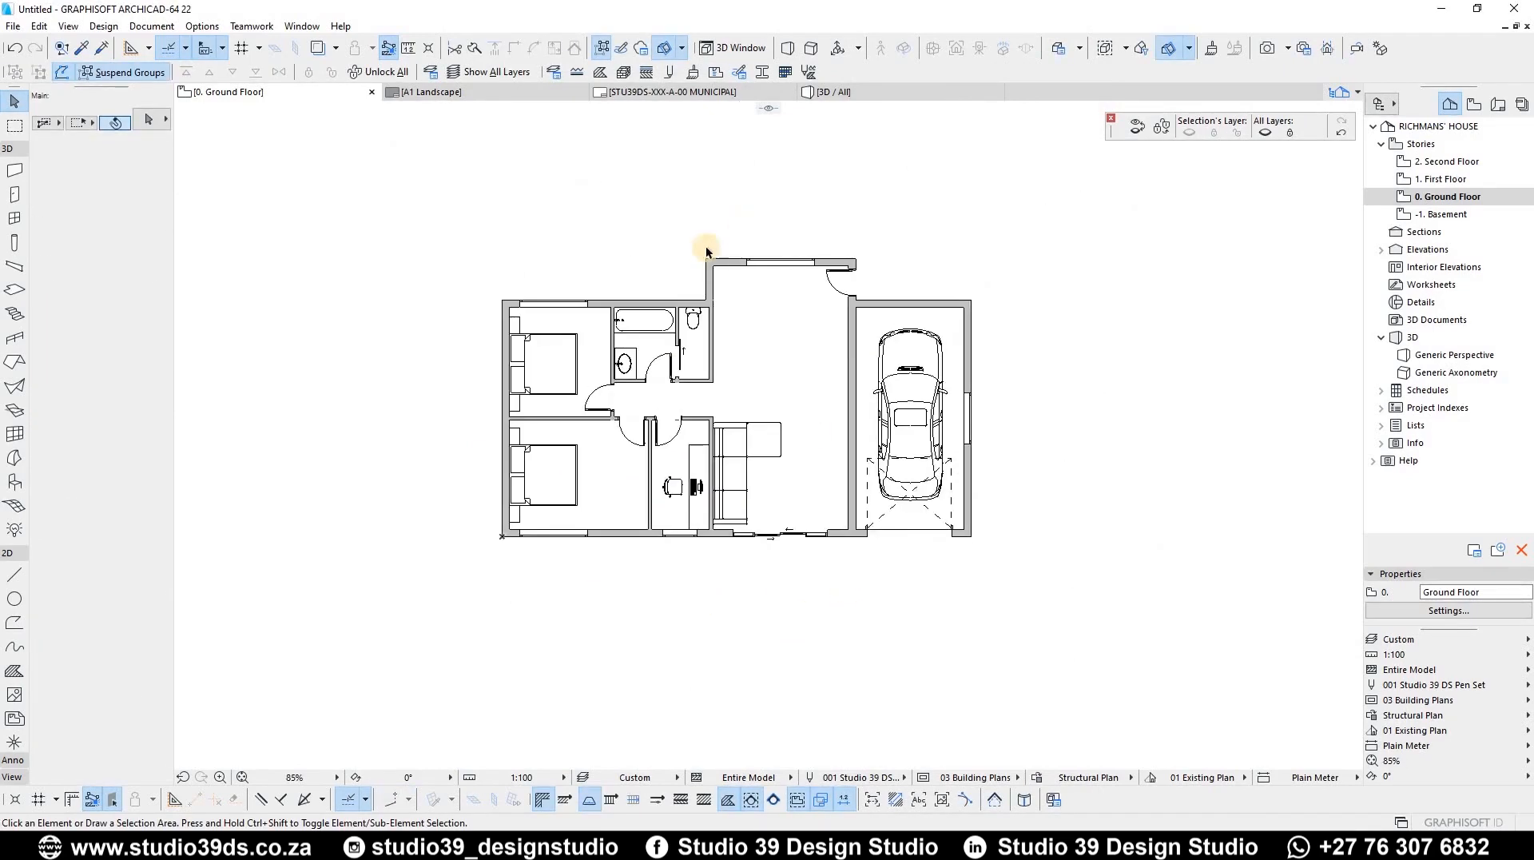
scroll(701, 246, "up", 4)
scroll(493, 312, "down", 3)
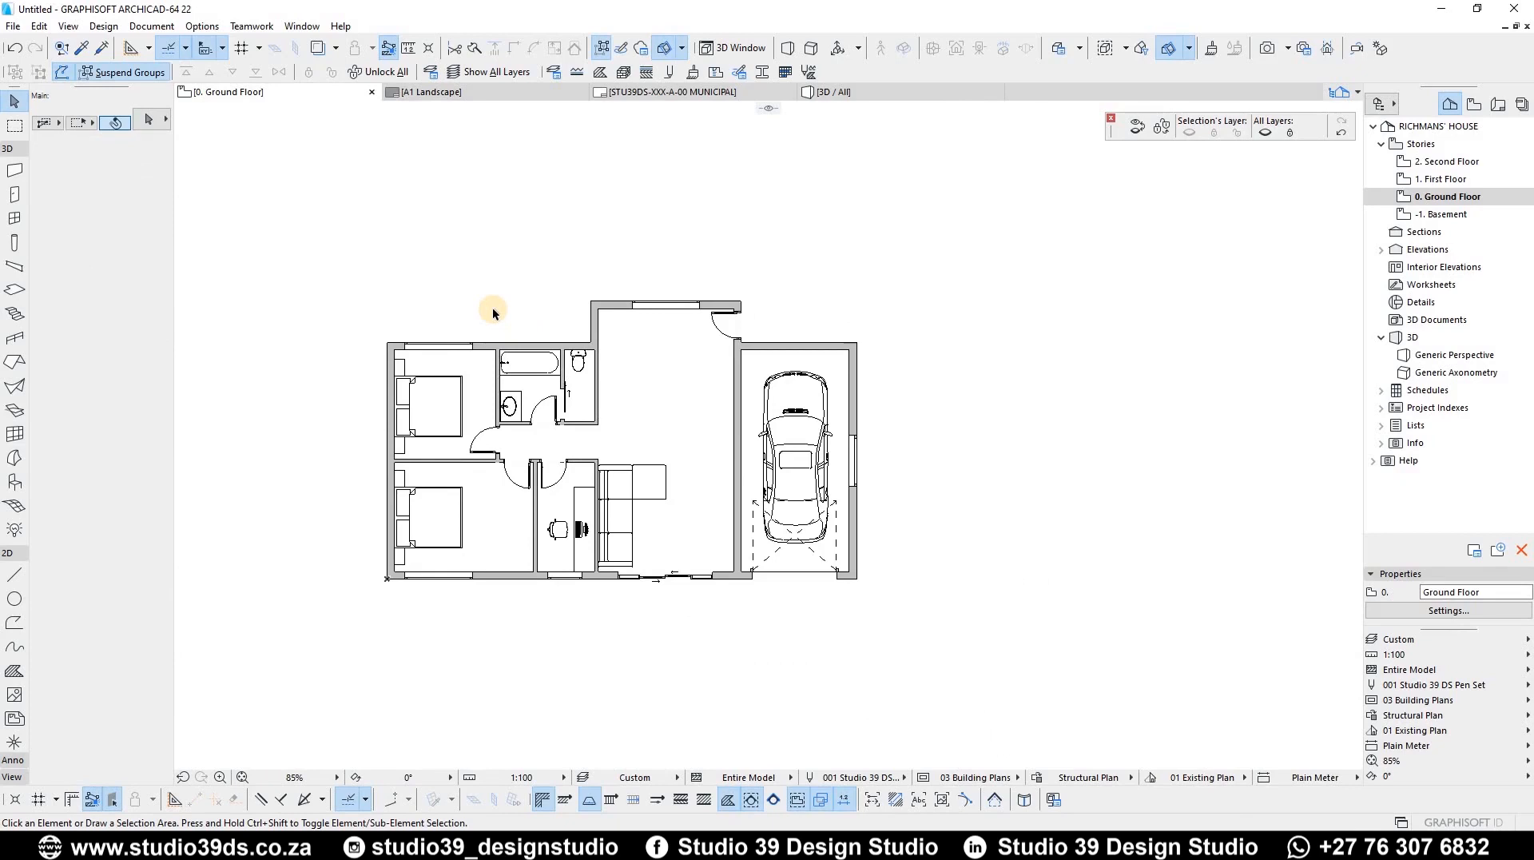
left_click(647, 479)
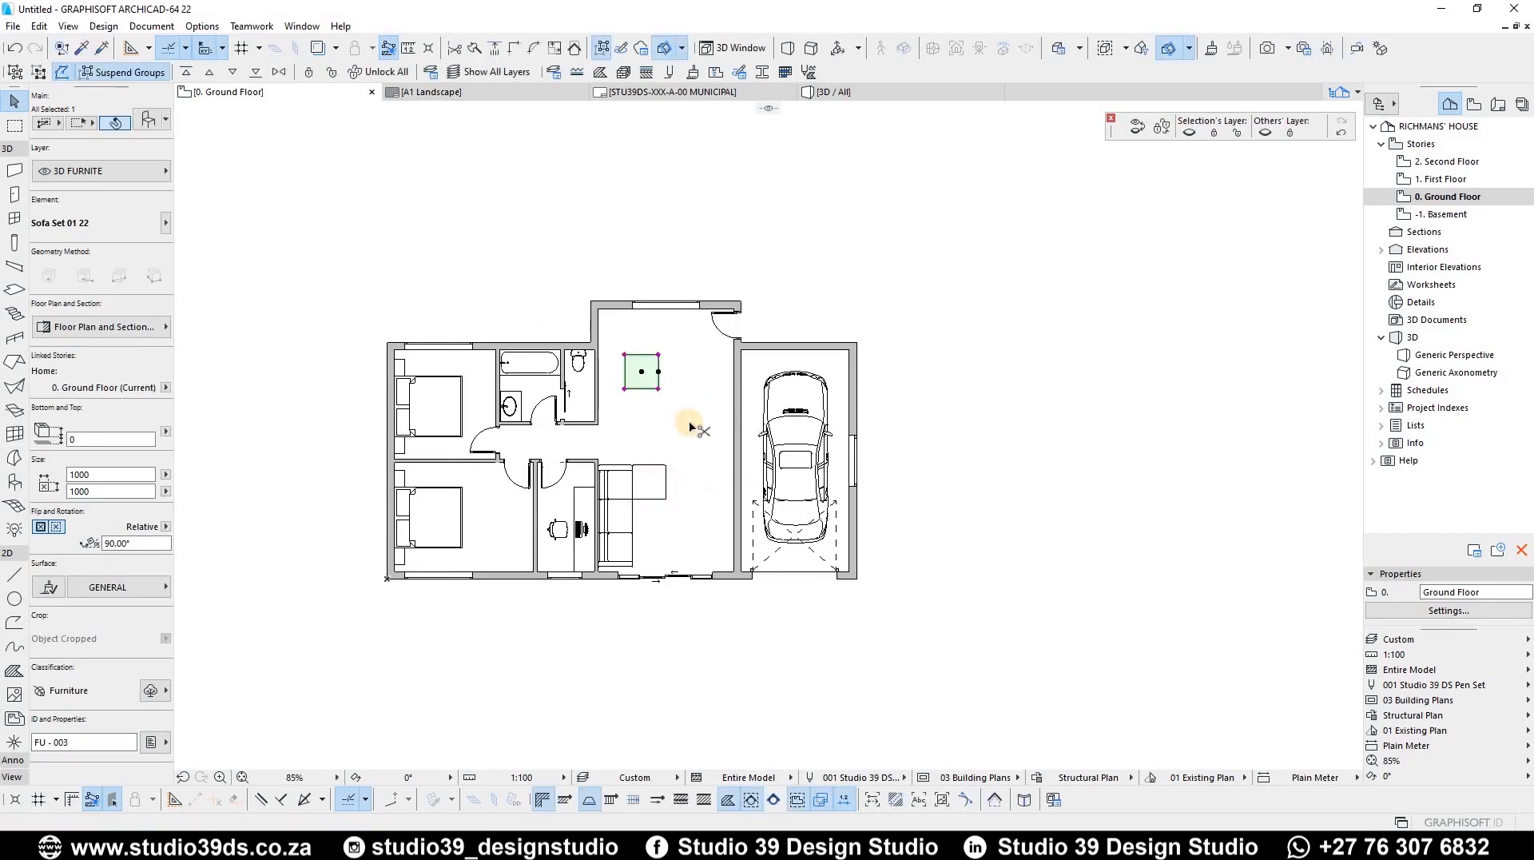
key("ctrl+t")
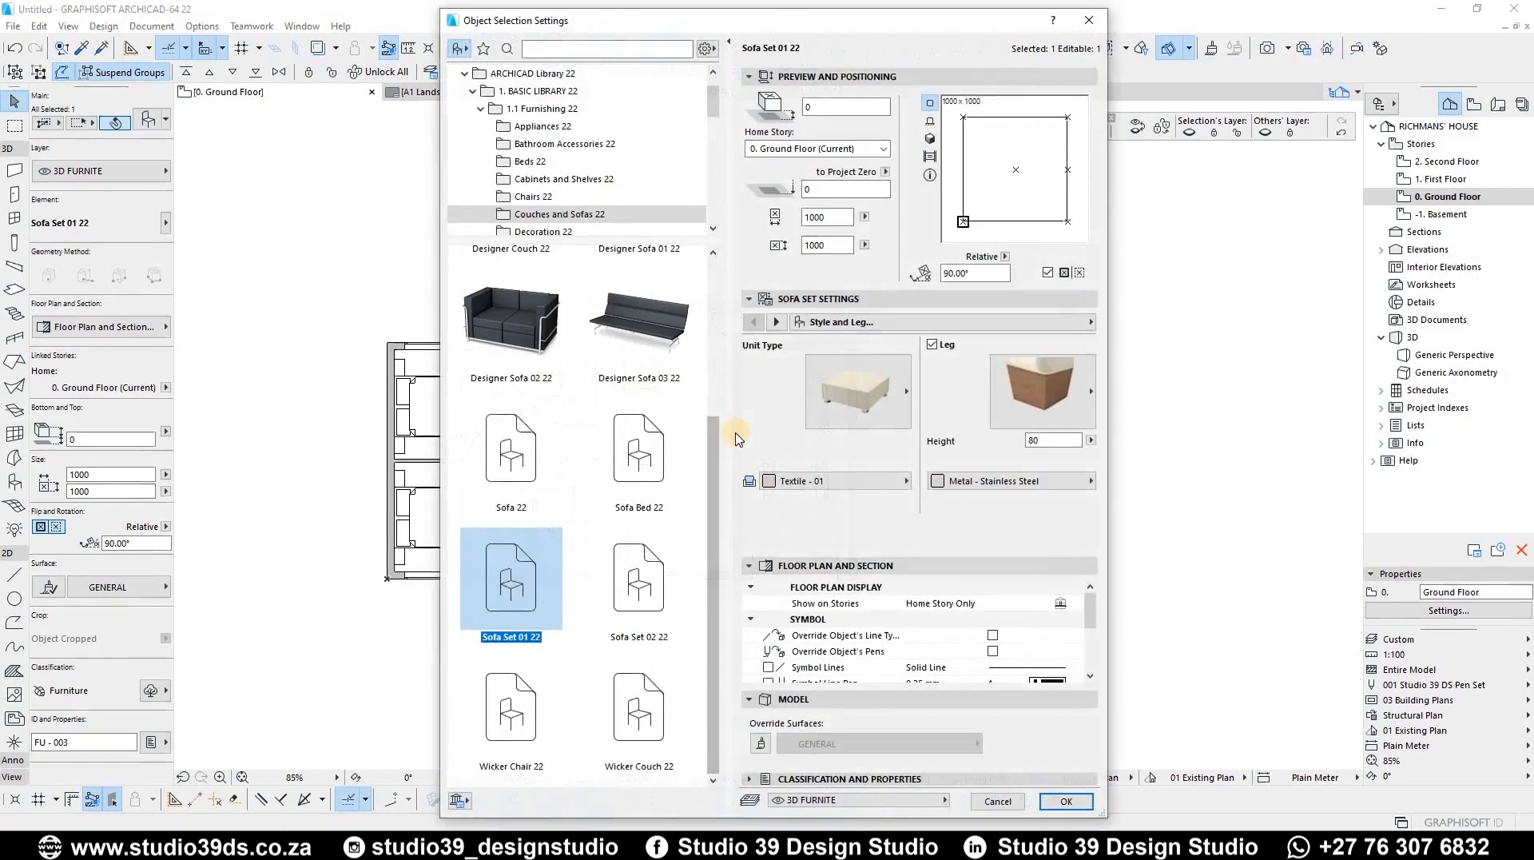
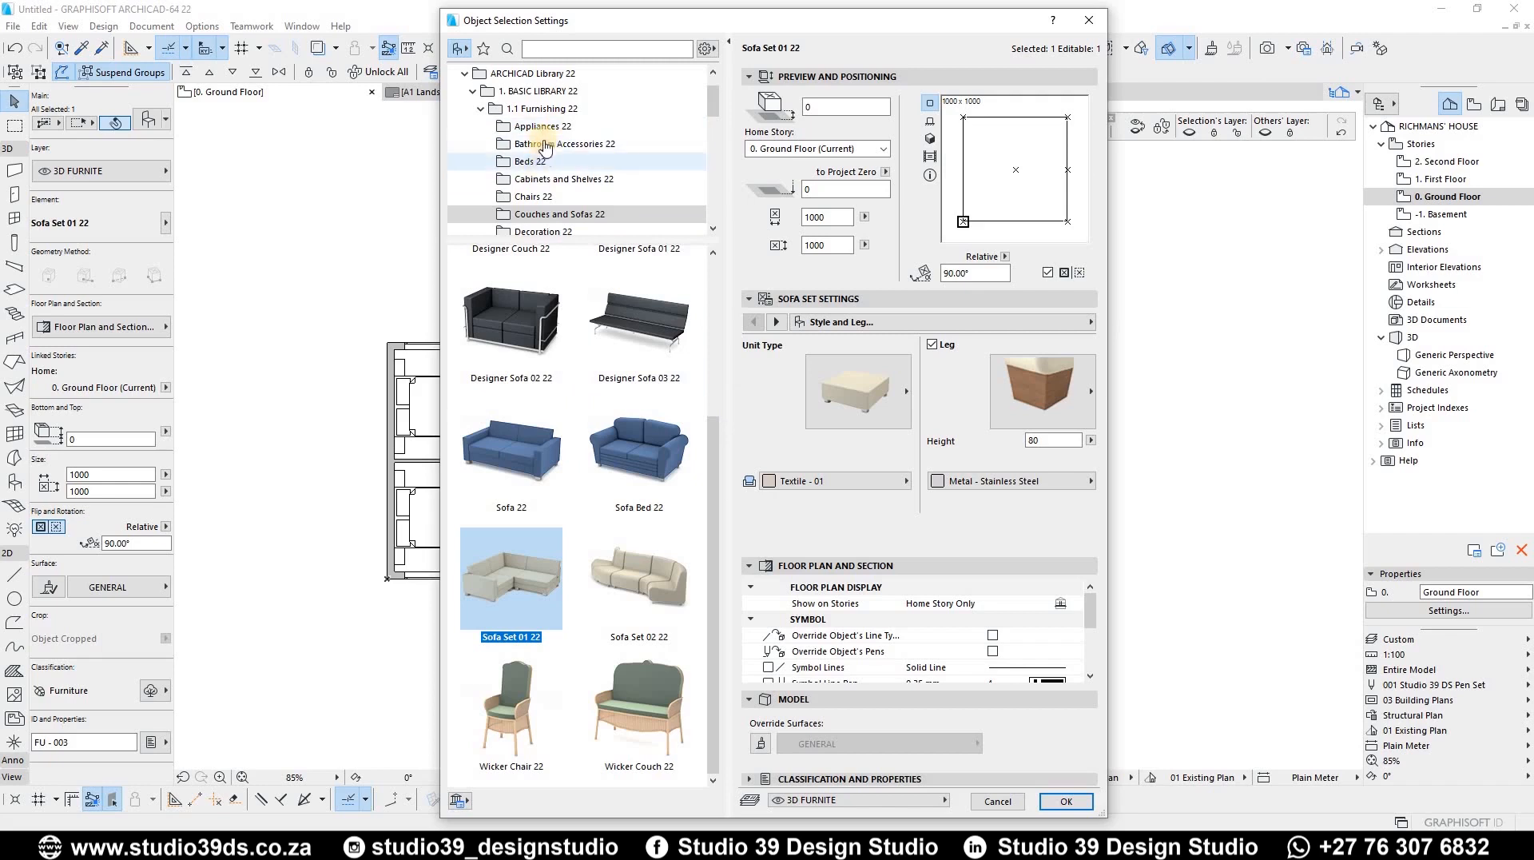
Look through the furnishing library folders from Appliances 22 to Health and Recreation 22 for a suitable kitchen object
left_click(548, 127)
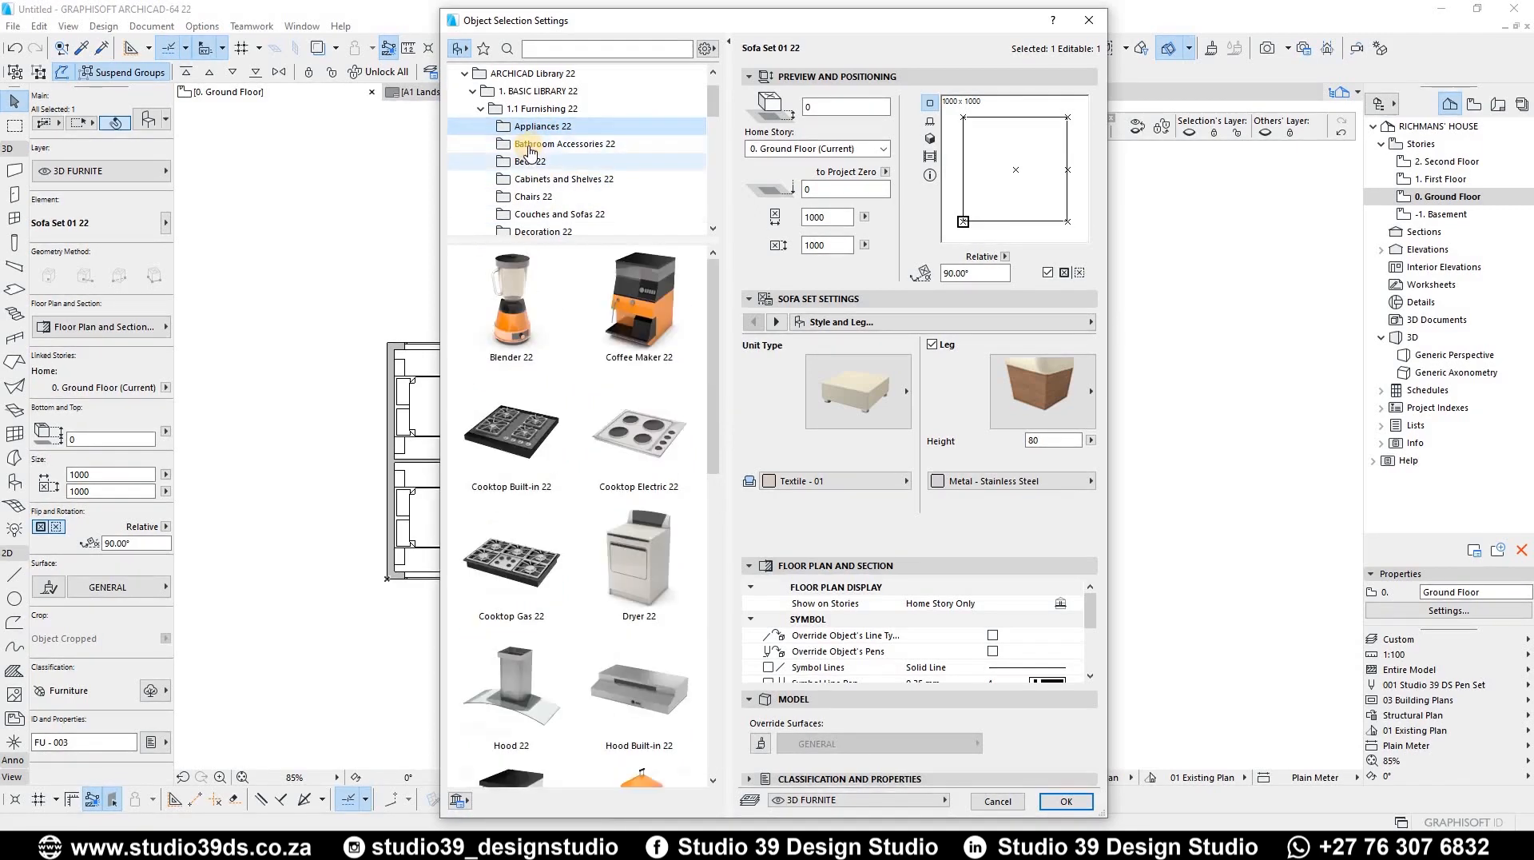
left_click(527, 144)
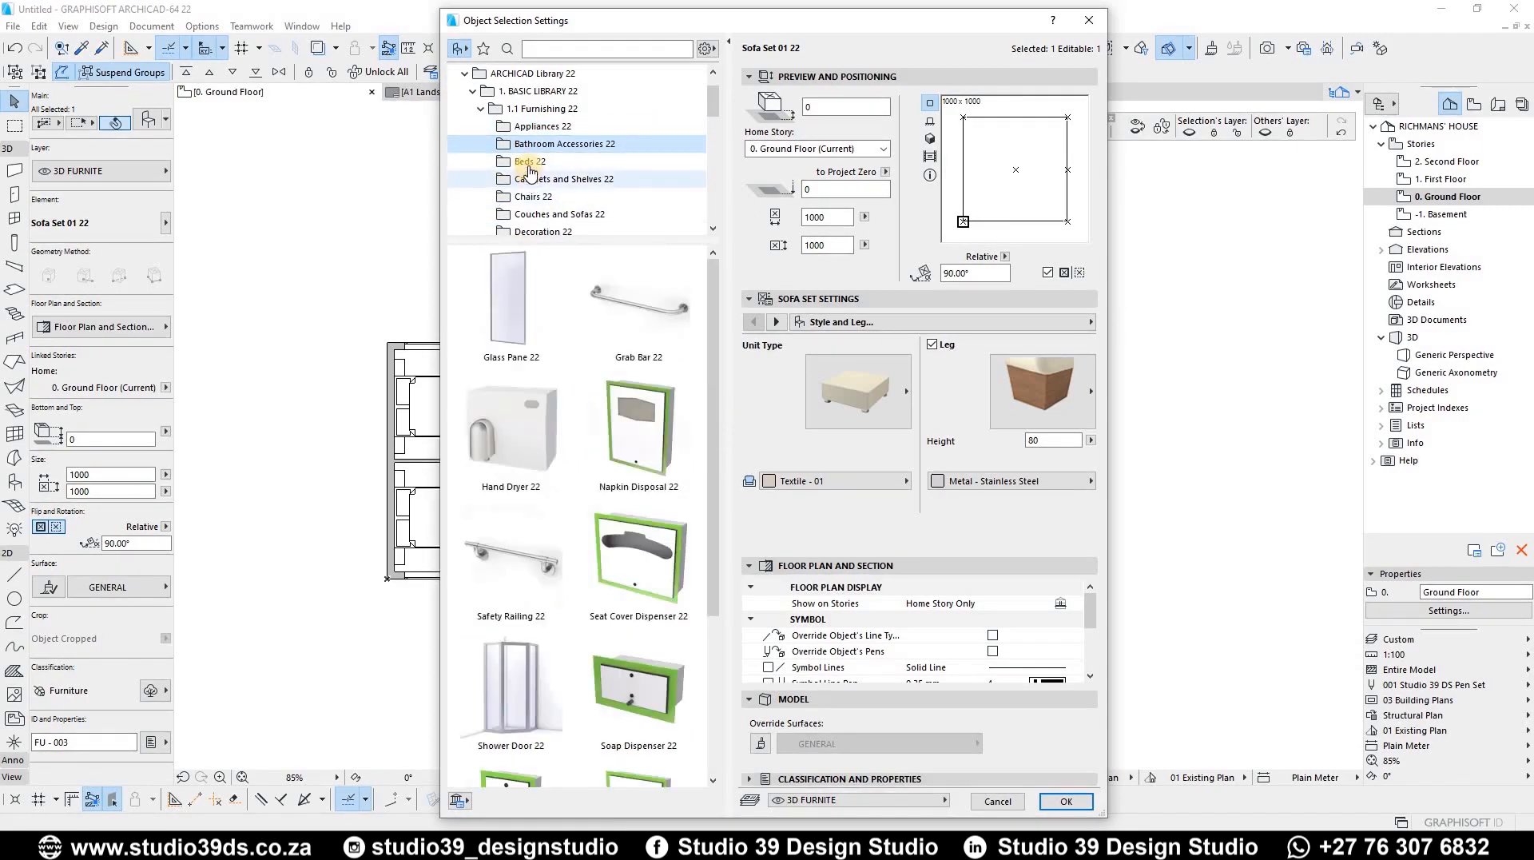
left_click(524, 166)
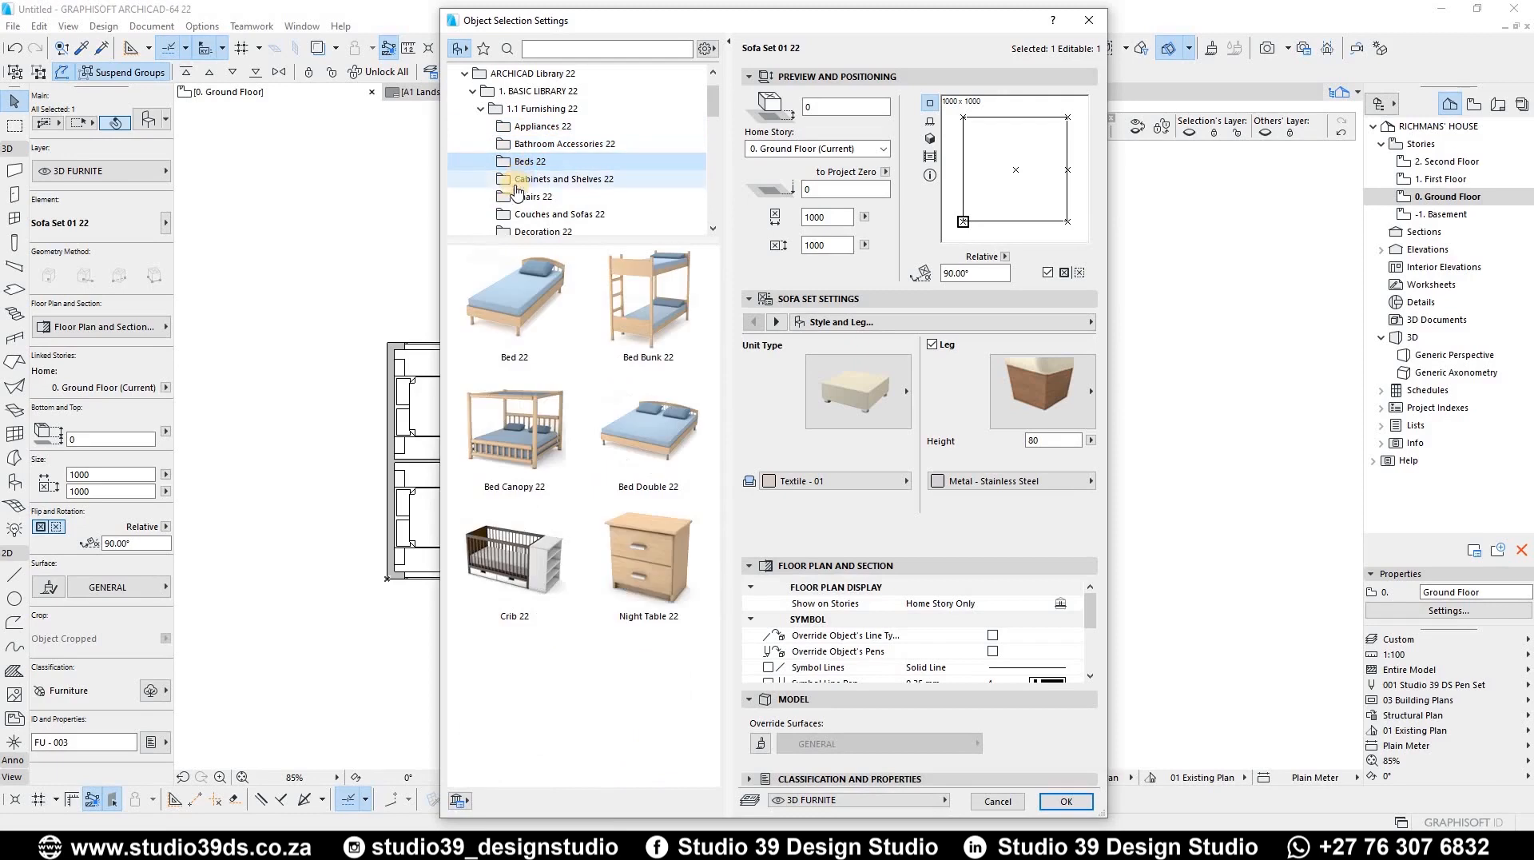
left_click(522, 180)
left_click(529, 197)
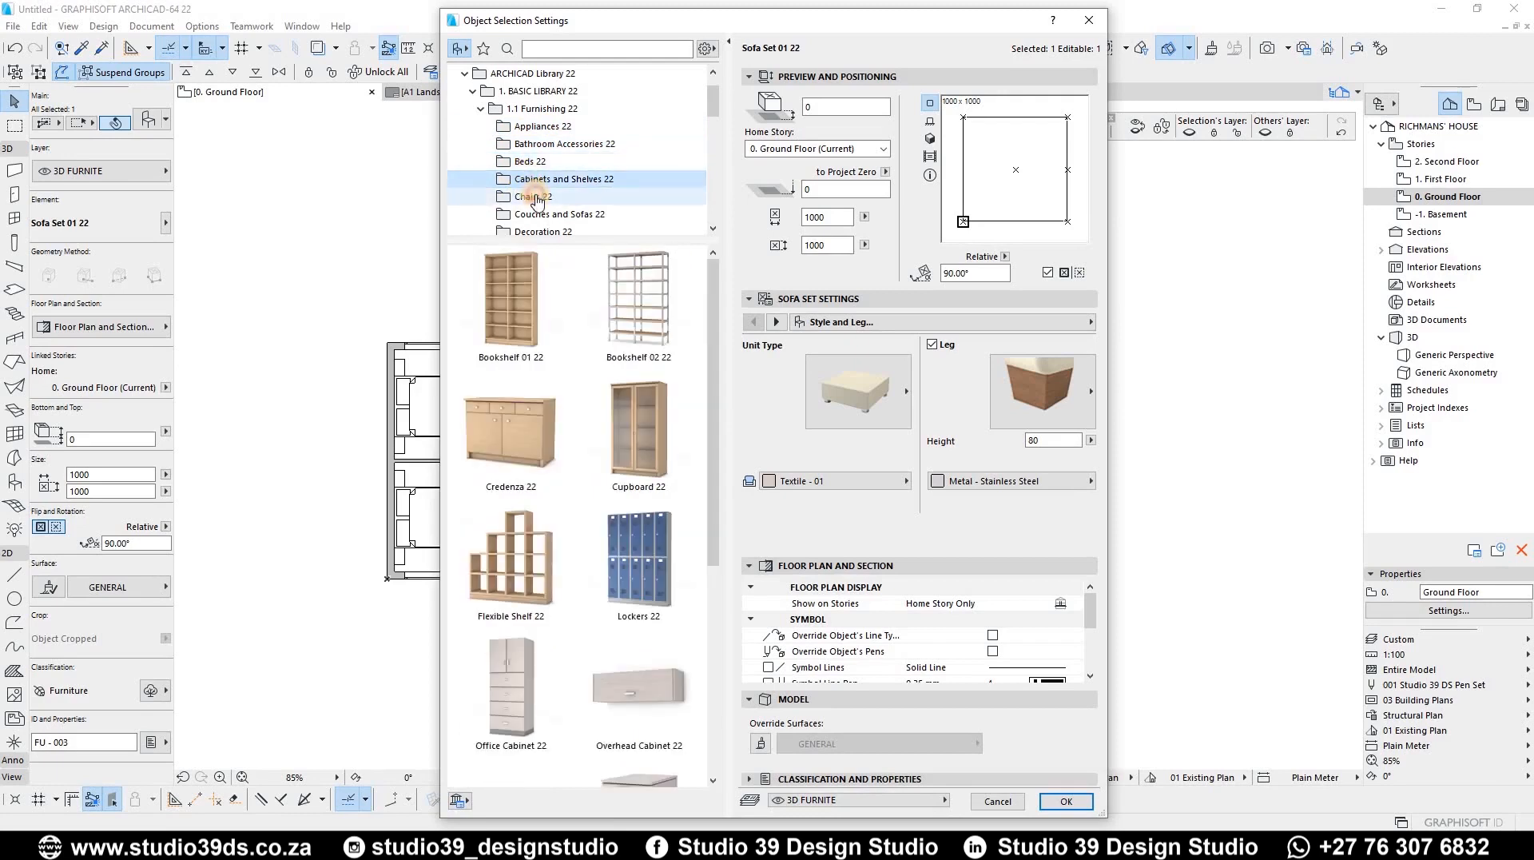
left_click(562, 215)
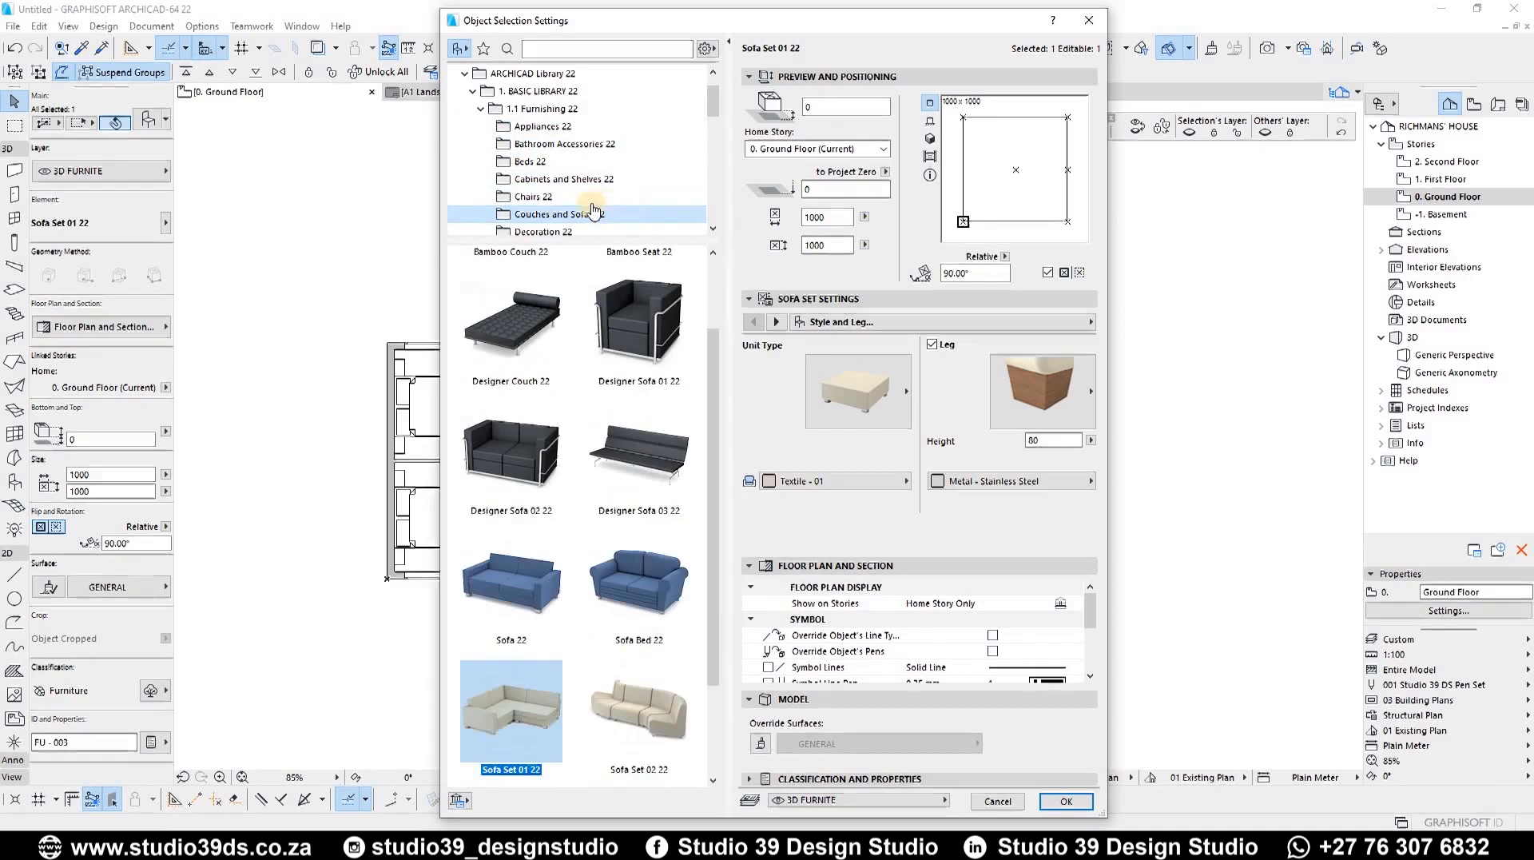
scroll(542, 168, "down", 2)
left_click(543, 127)
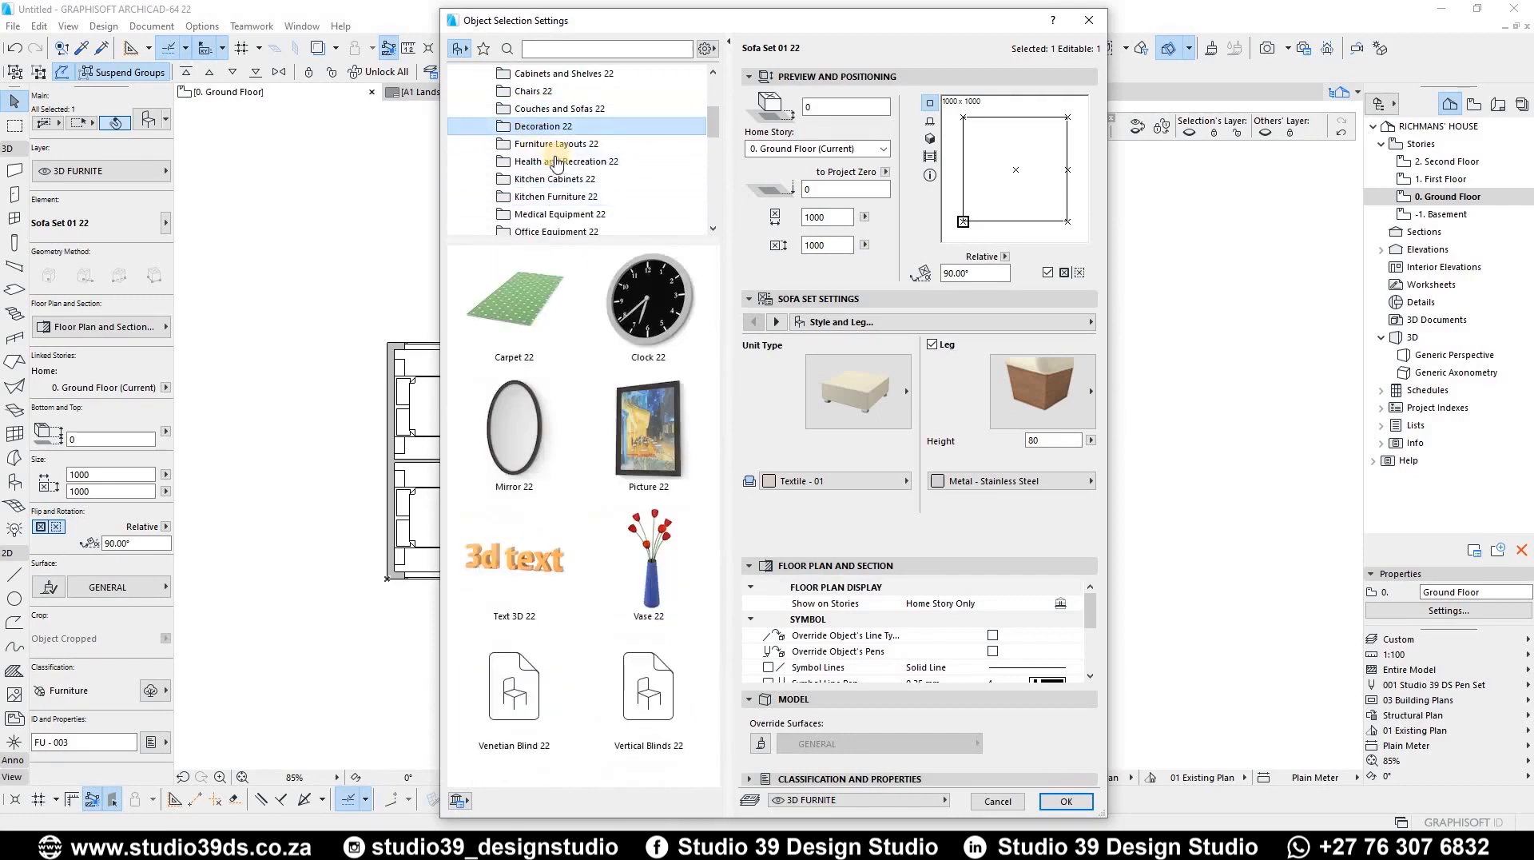
left_click(542, 147)
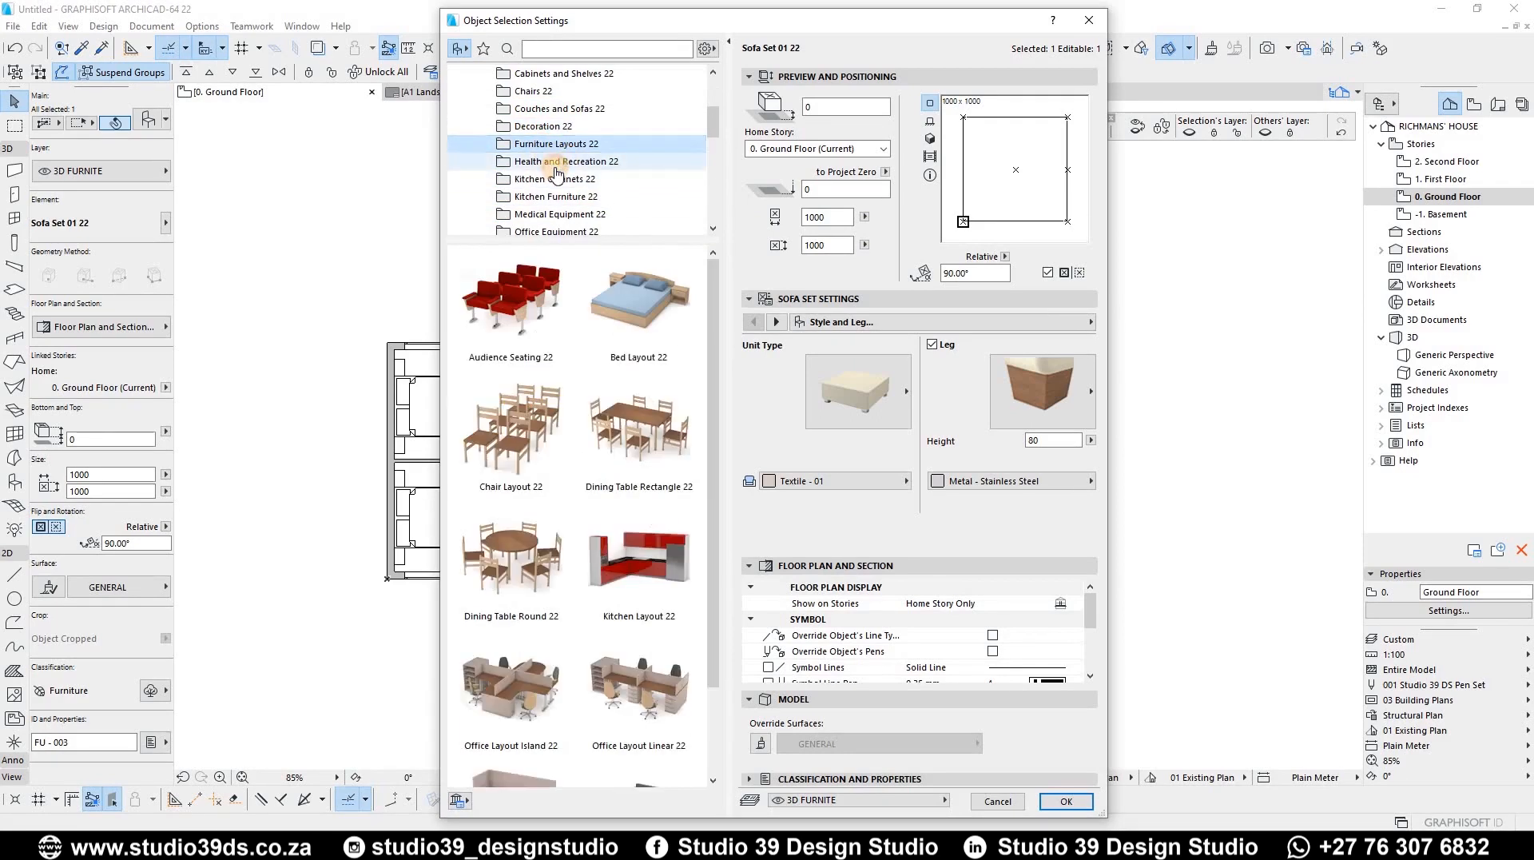
left_click(550, 162)
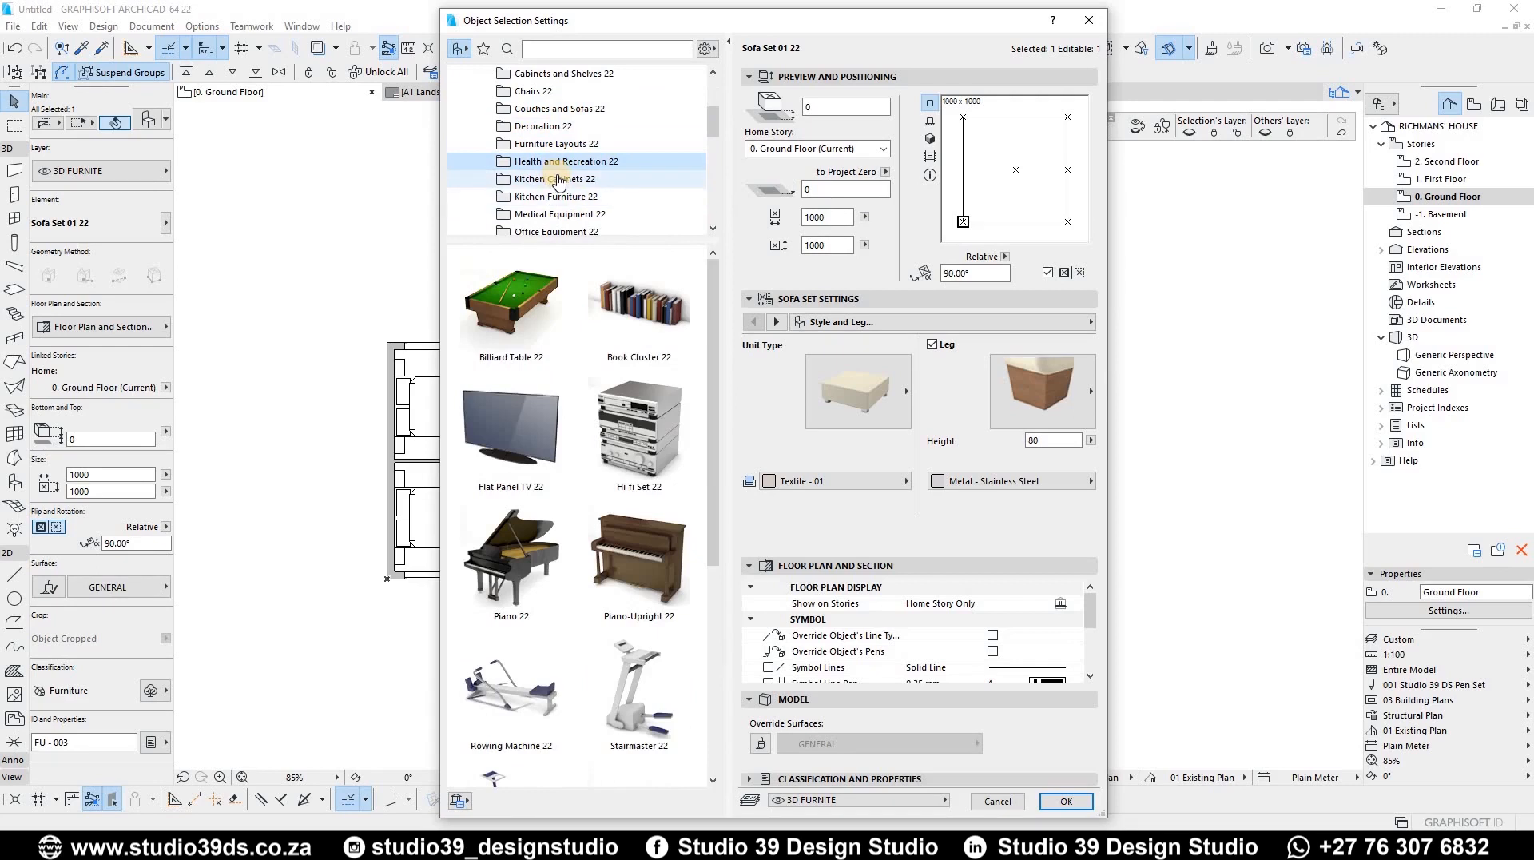
Replace the copied sofa unit with Cabinet Base Corner L 22 from the Kitchen Cabinets 22 library folder
left_click(557, 179)
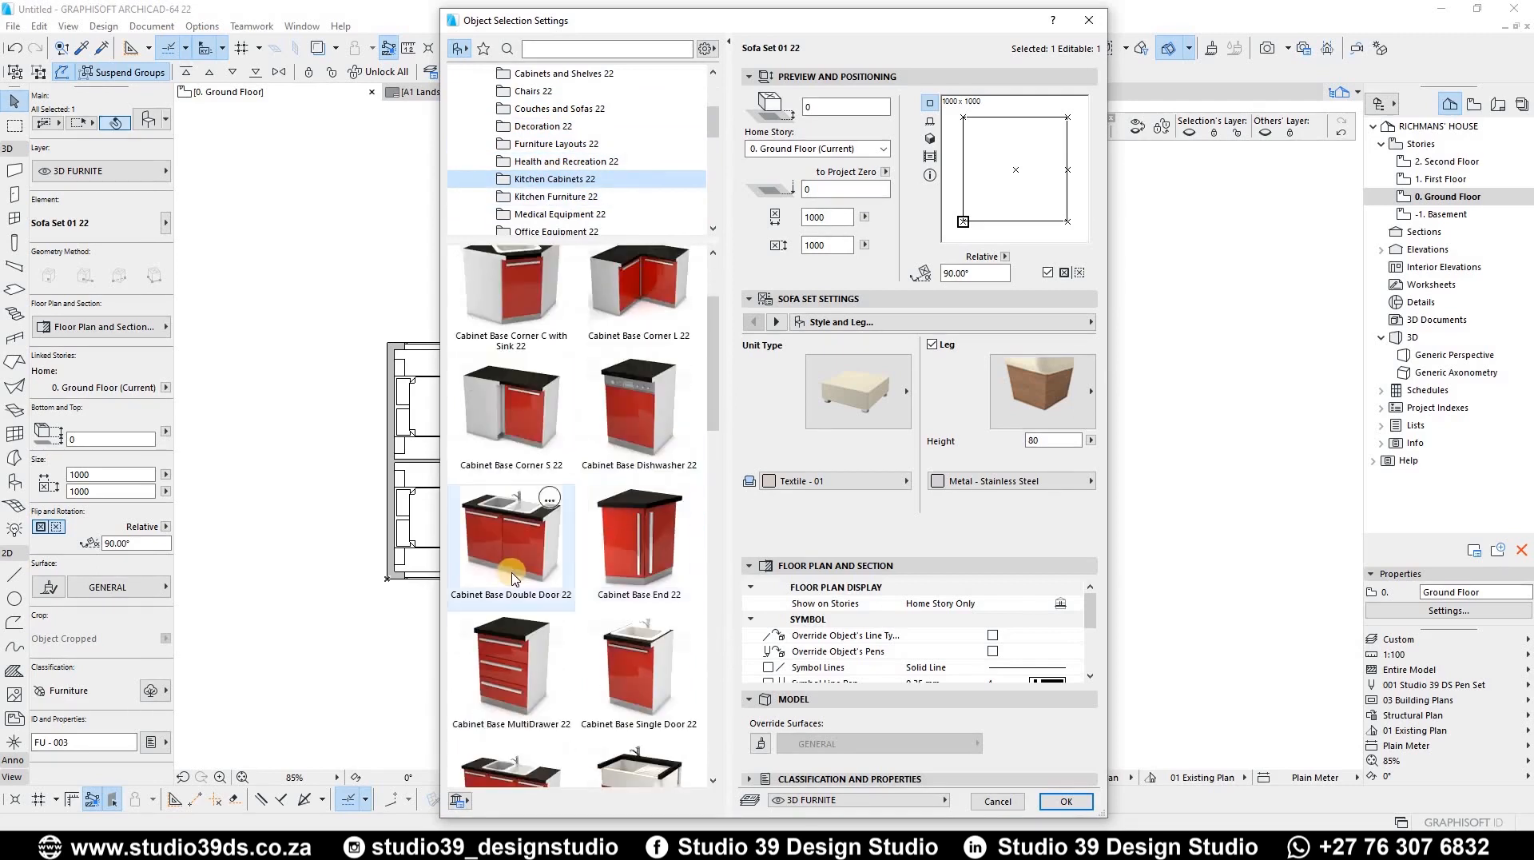
scroll(578, 567, "down", 3)
scroll(578, 567, "down", 8)
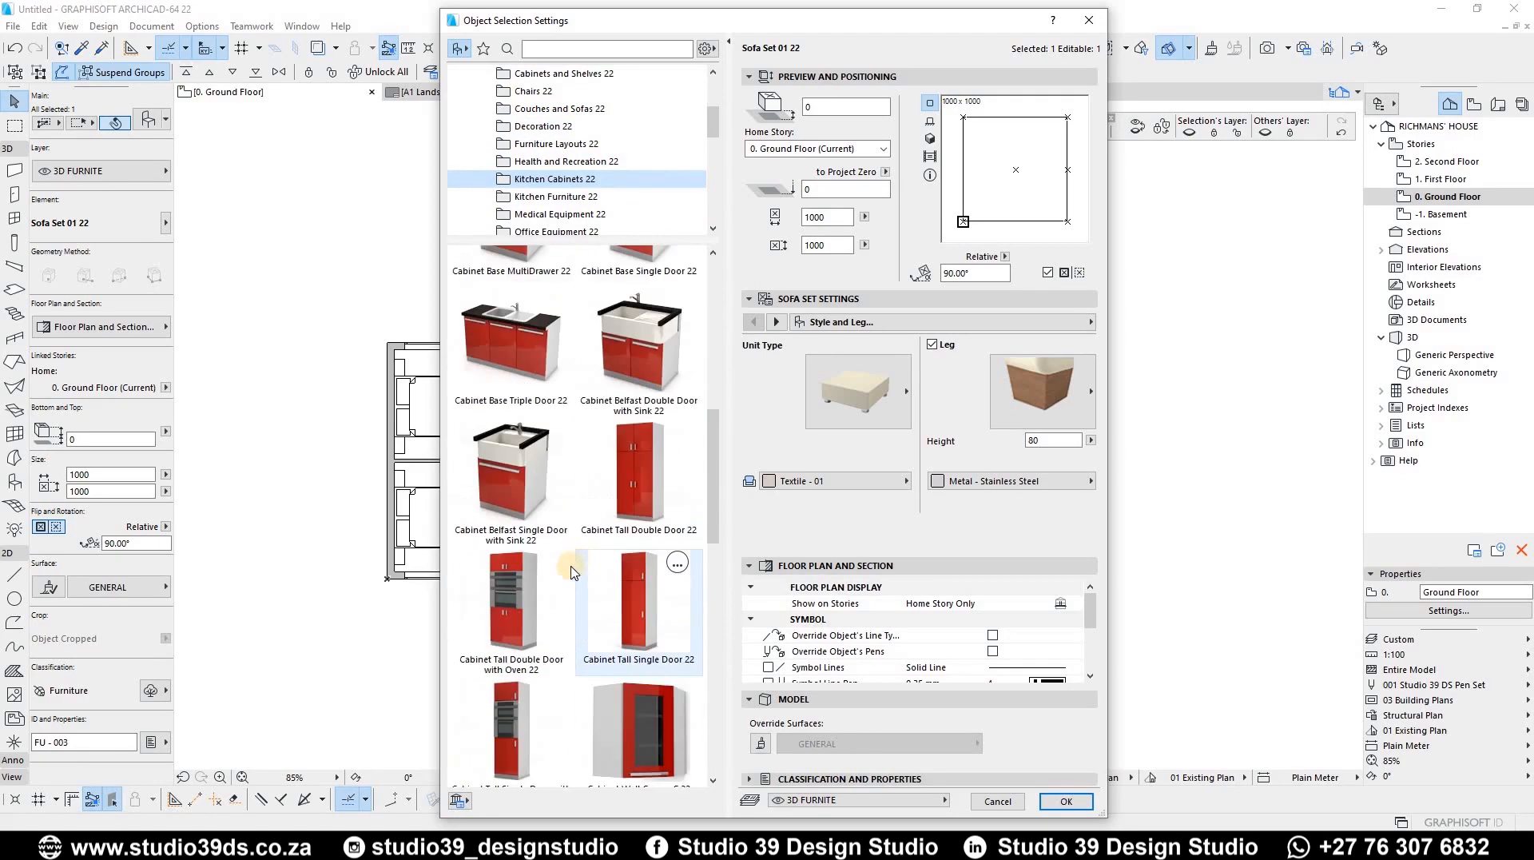
scroll(563, 550, "down", 8)
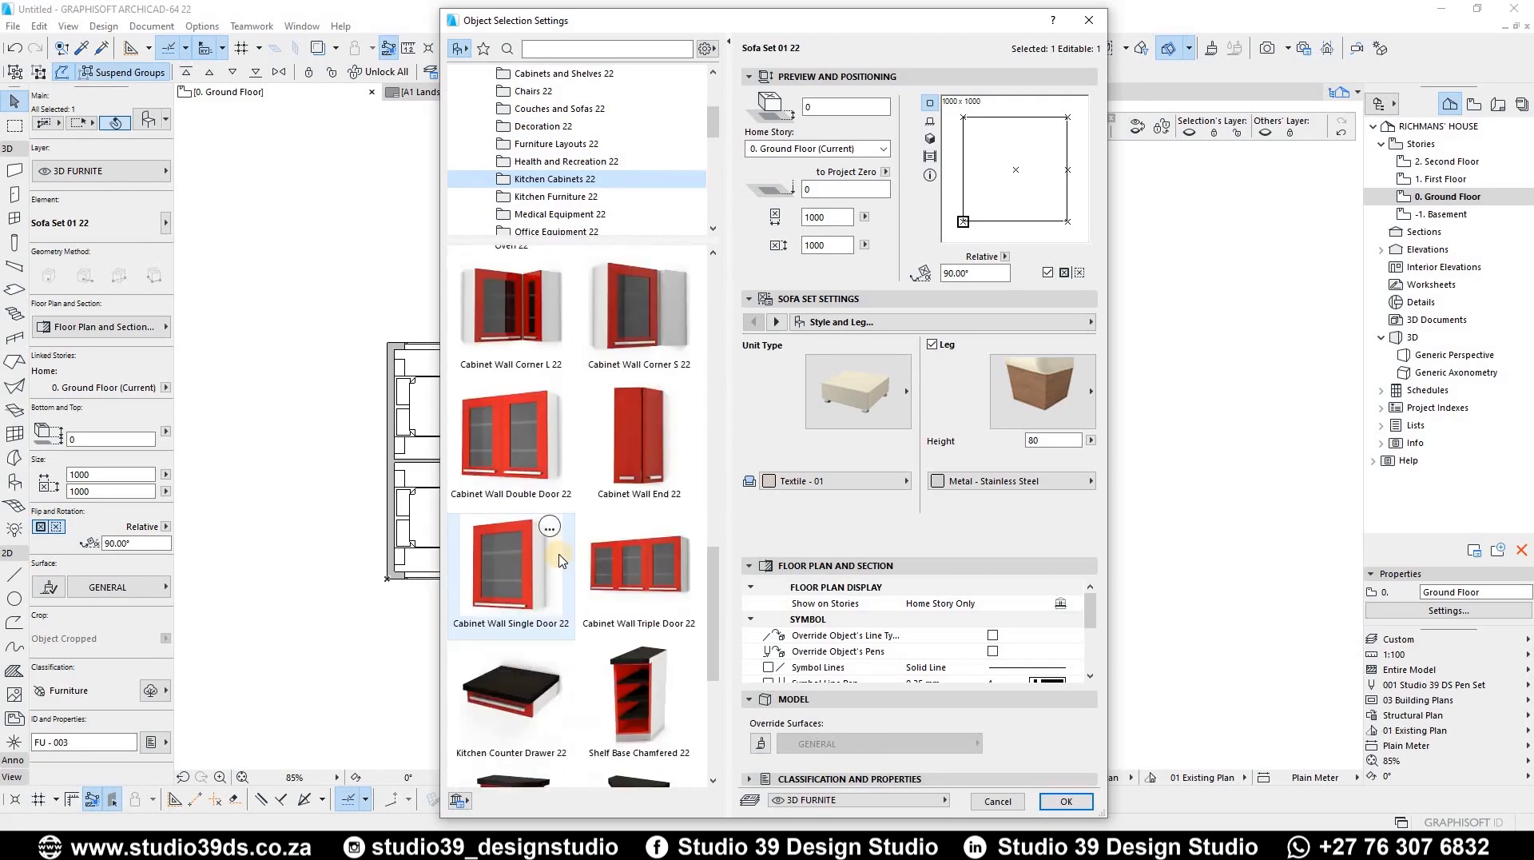
scroll(557, 542, "up", 14)
scroll(557, 542, "up", 5)
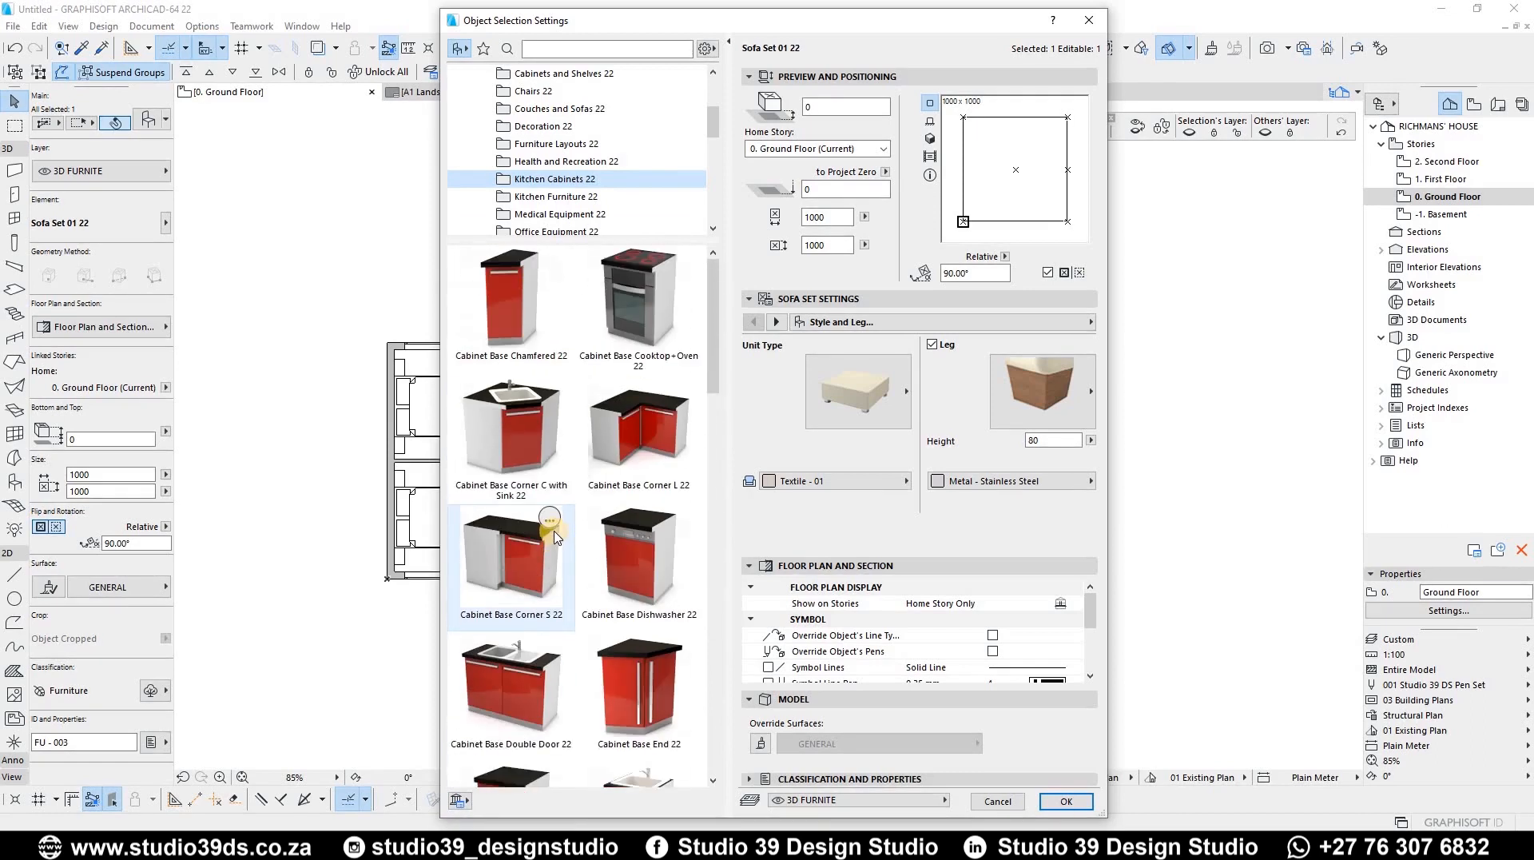
left_click(635, 427)
left_click(1066, 802)
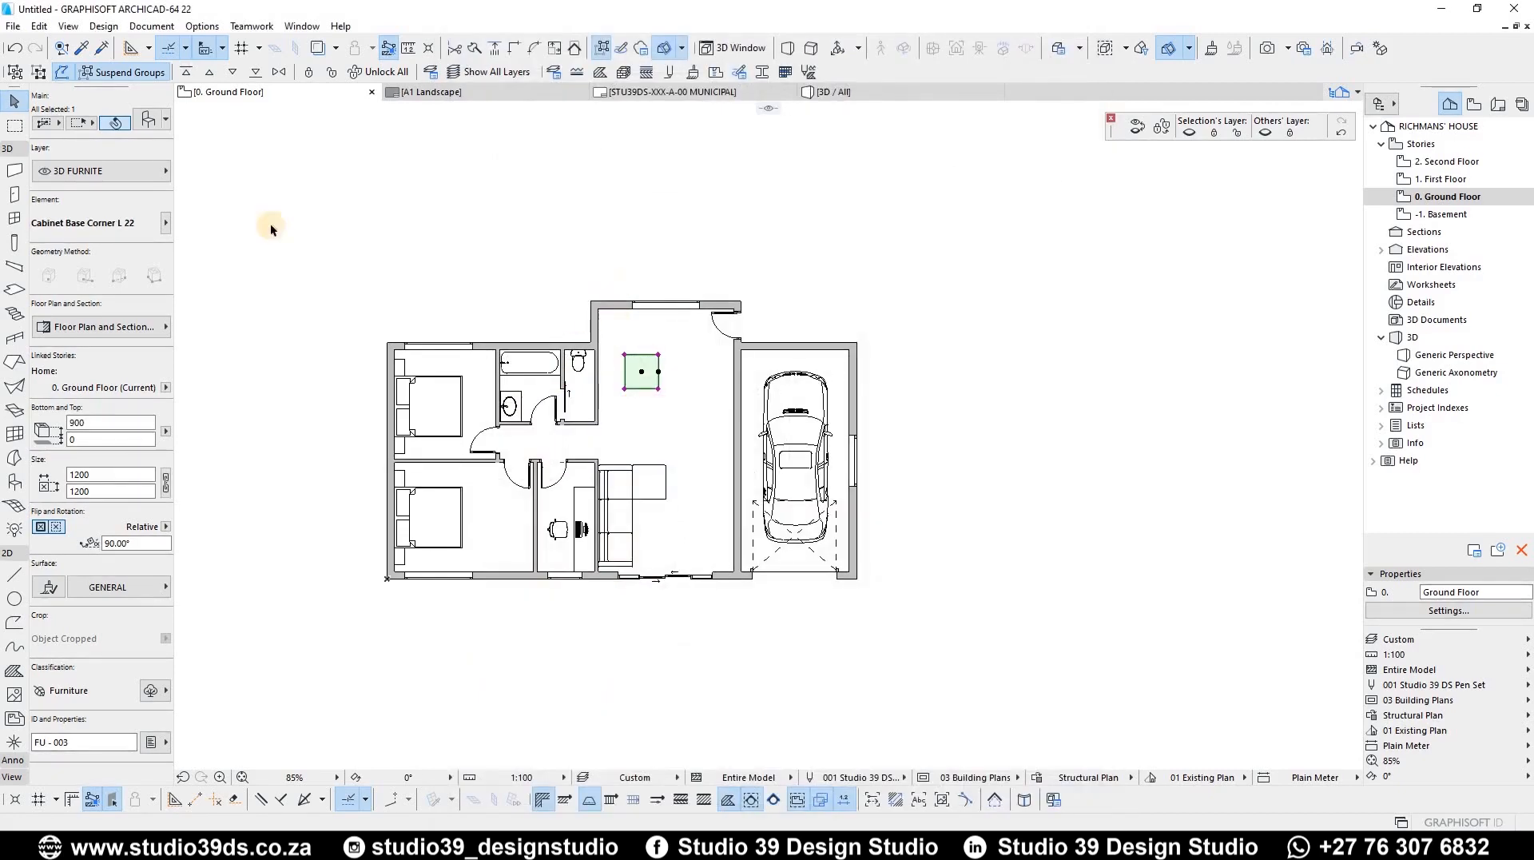
Assign the corner cabinet to the 3D KITCHEN layer and move it into the upper-left inner corner of the living area
left_click(116, 171)
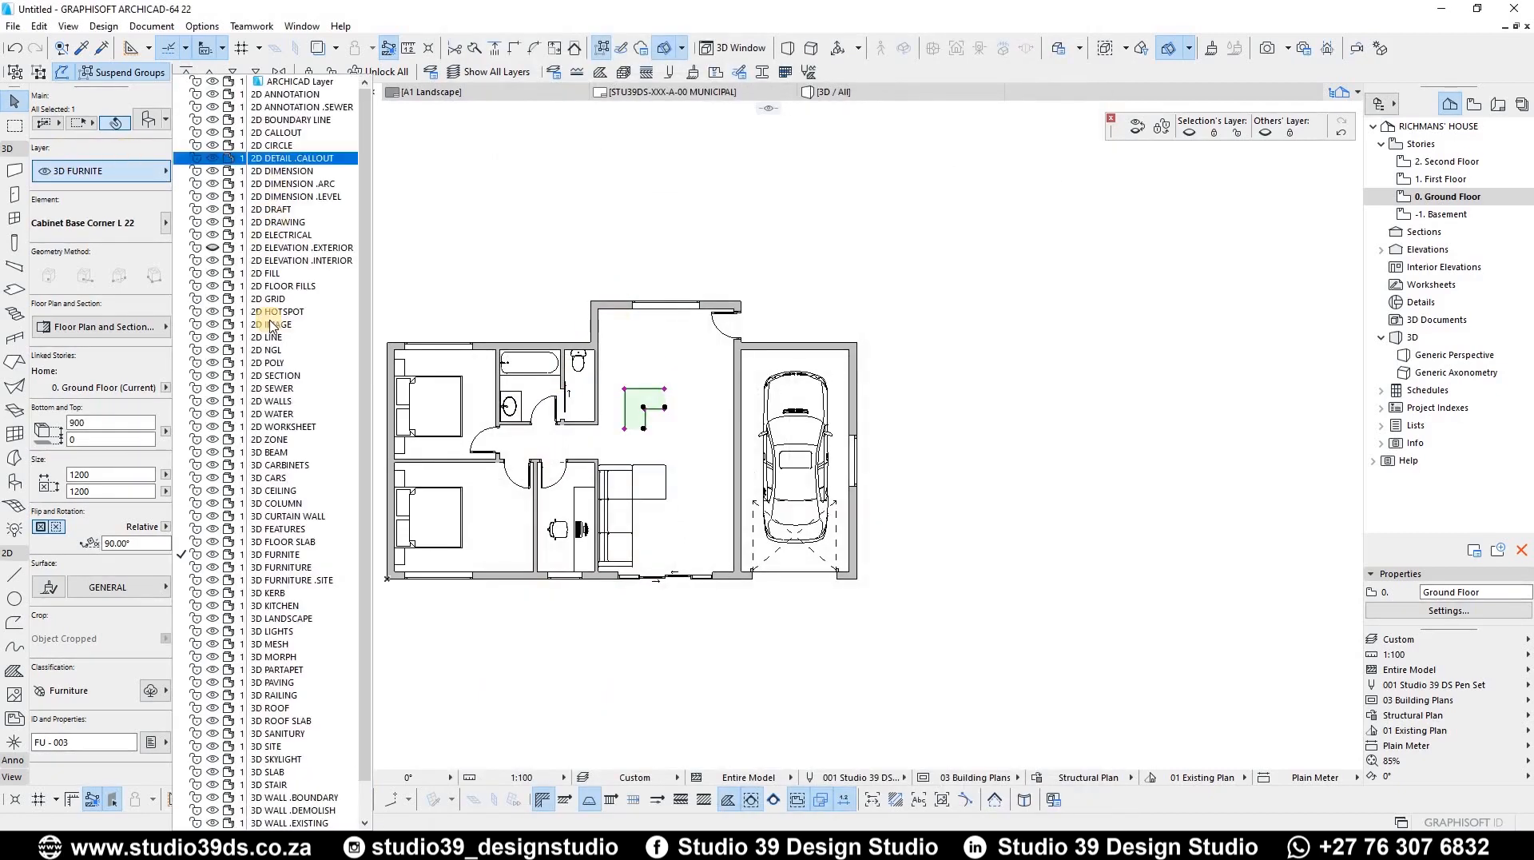
left_click(279, 607)
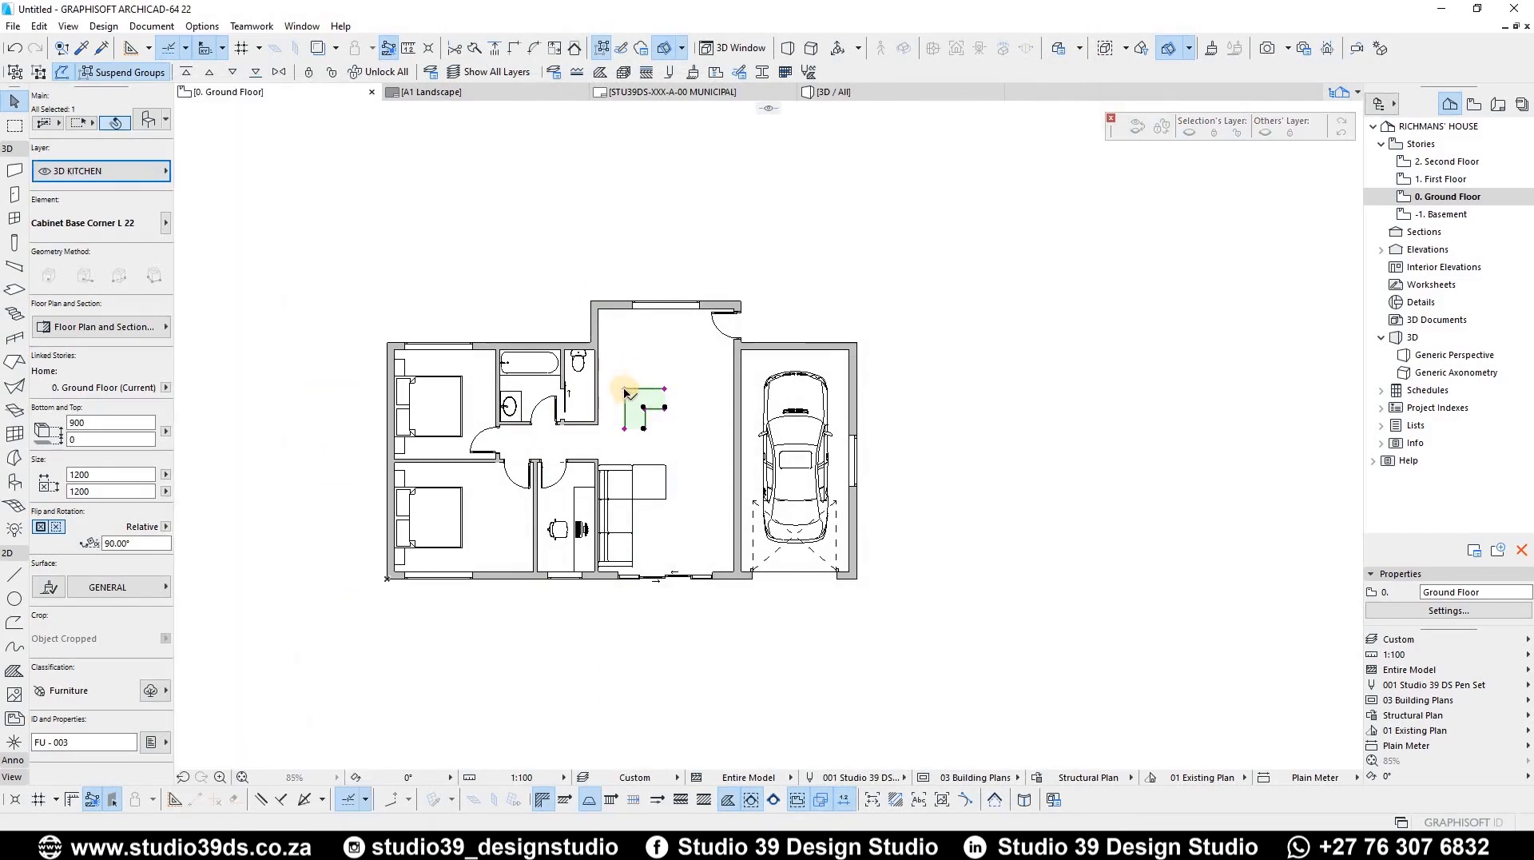
left_click(625, 389)
left_click(629, 310)
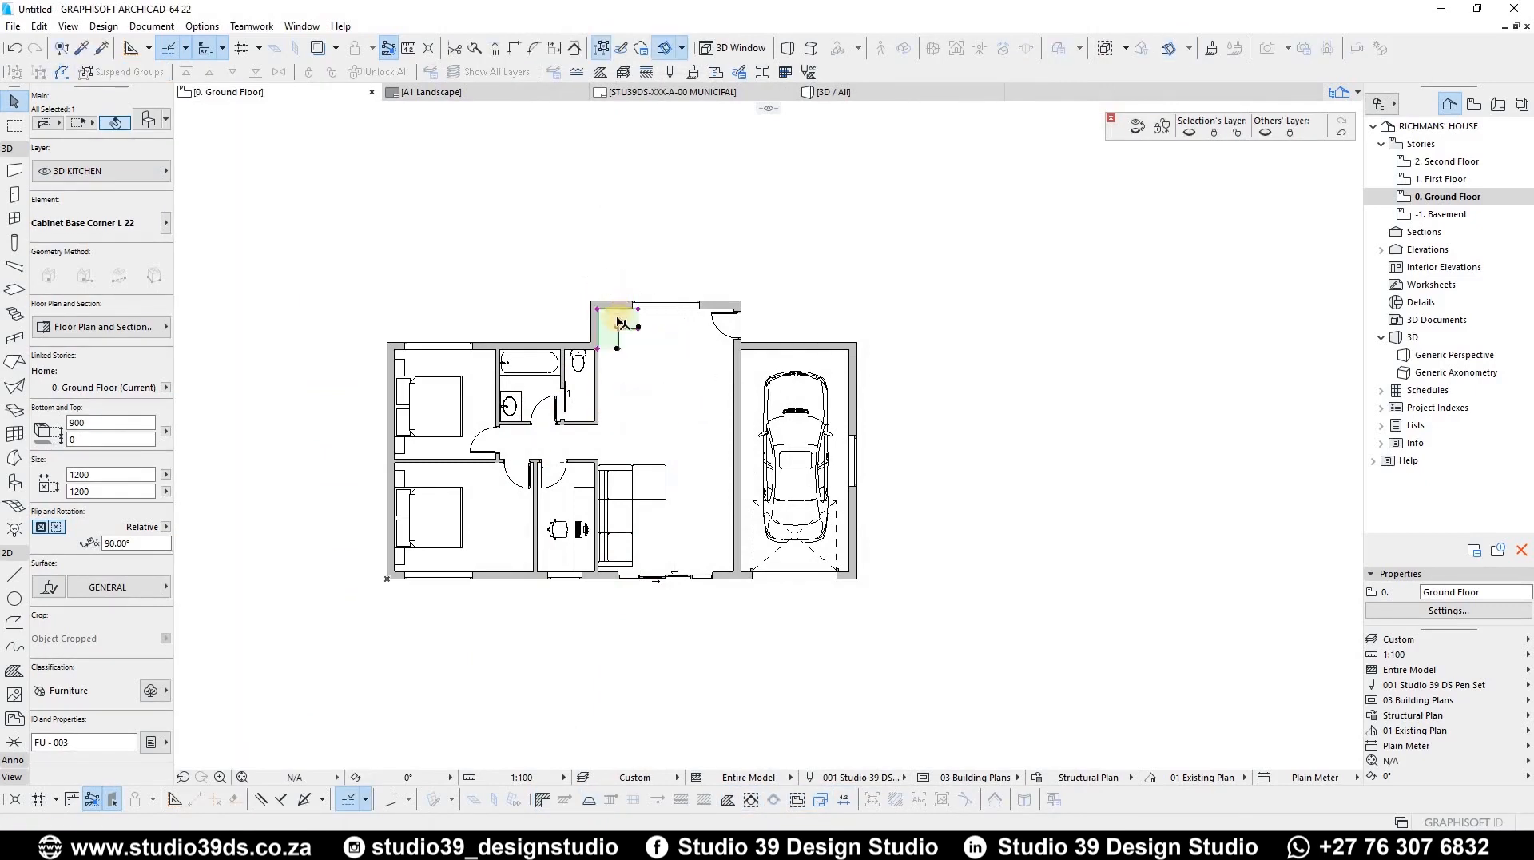
Copy the corner cabinet along the window wall so the copy starts at the original's right end
scroll(607, 320, "up", 5)
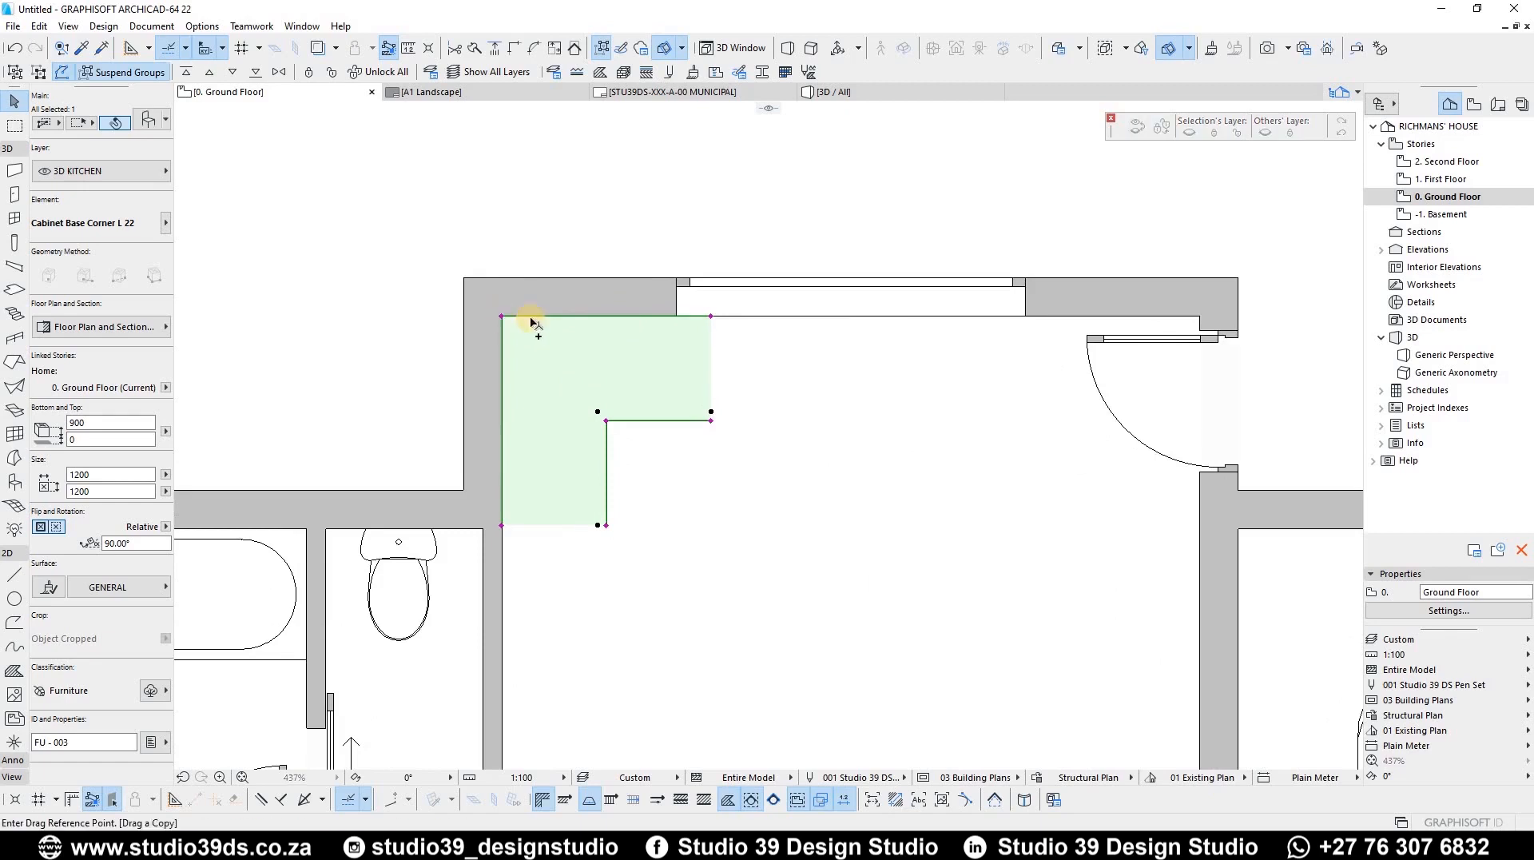
left_click(503, 317, "ctrl")
left_click(750, 390)
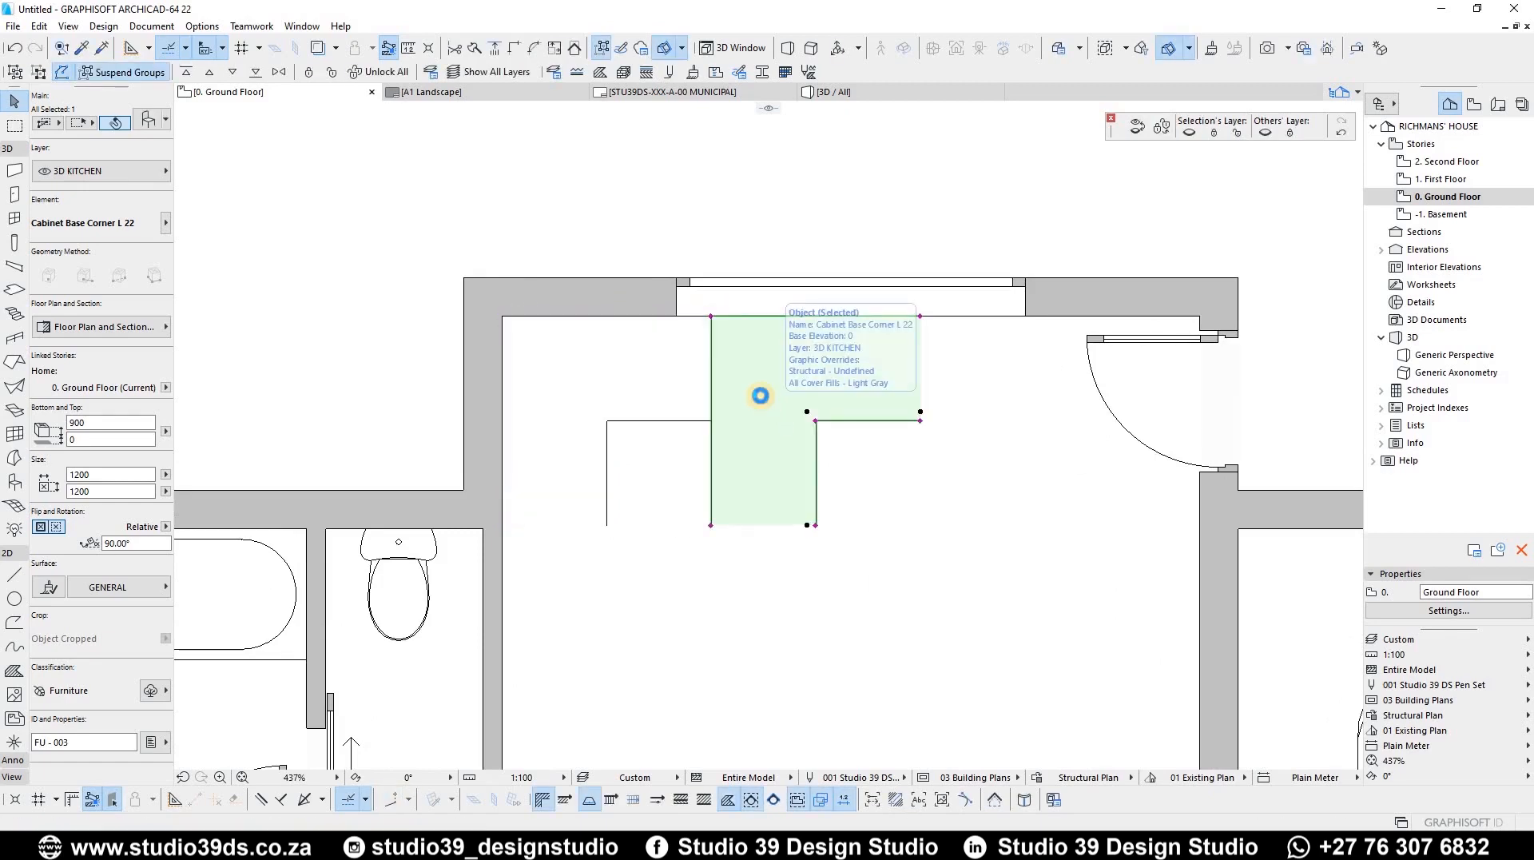
Change the copied cabinet to Cabinet Base Triple Door 22 with a double-bowl sink that has a drainer on each side
double_click(762, 397)
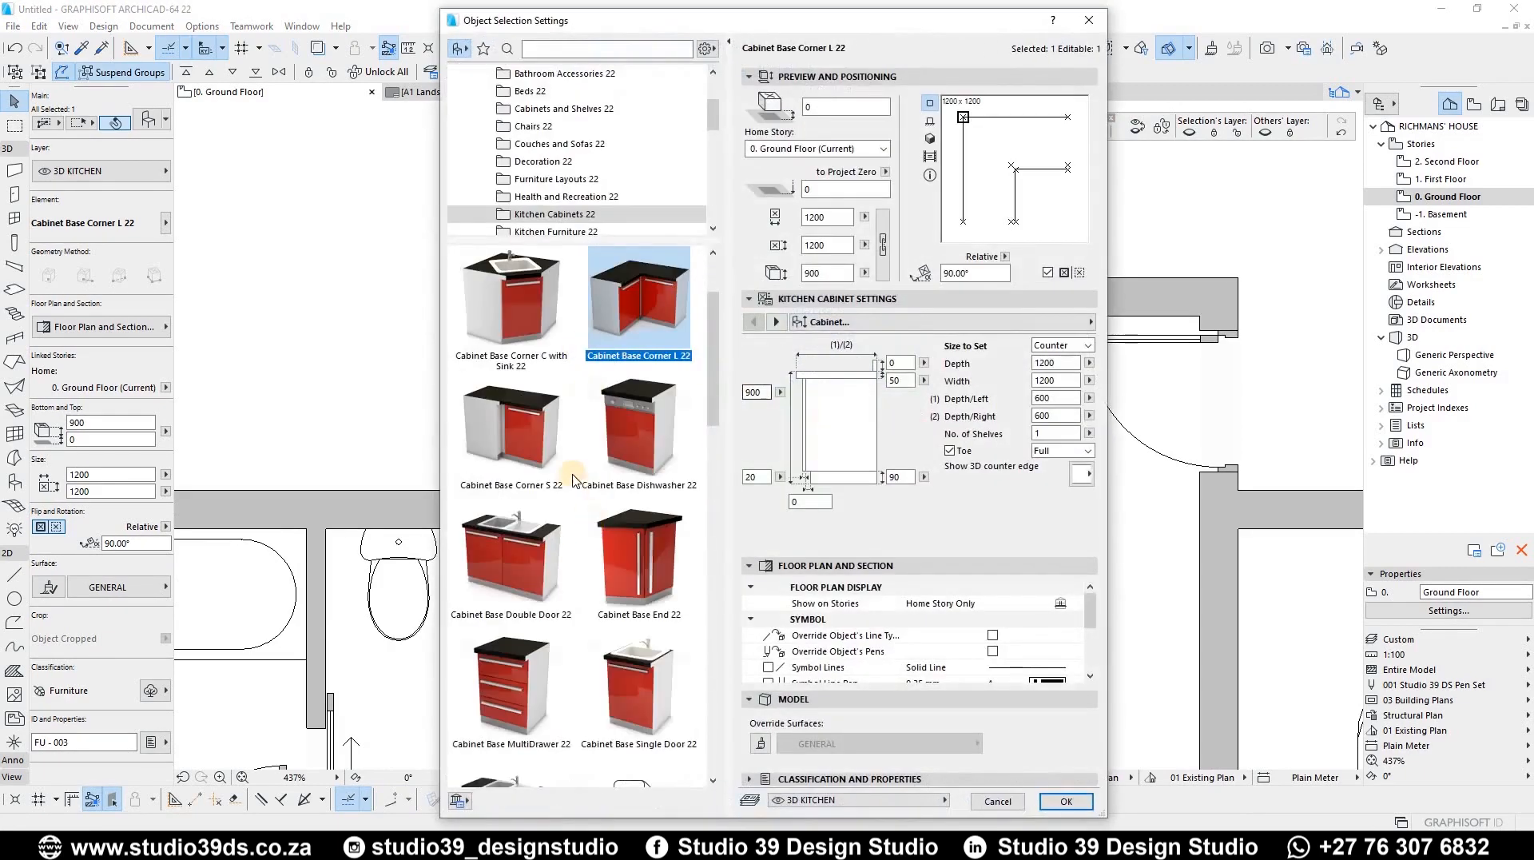
scroll(519, 448, "down", 5)
scroll(519, 452, "down", 2)
left_click(512, 312)
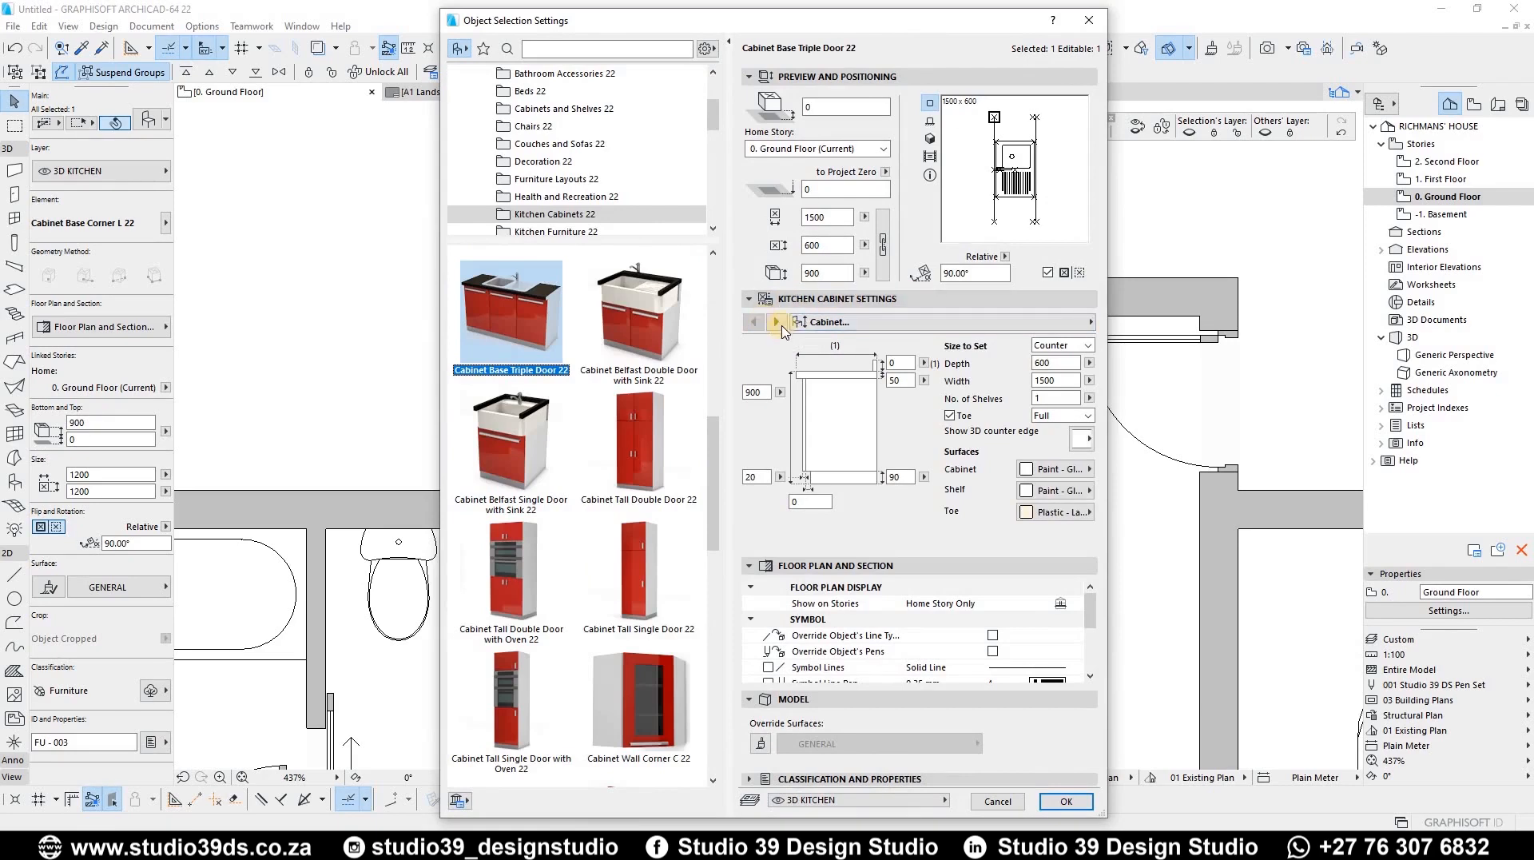
left_click(776, 323)
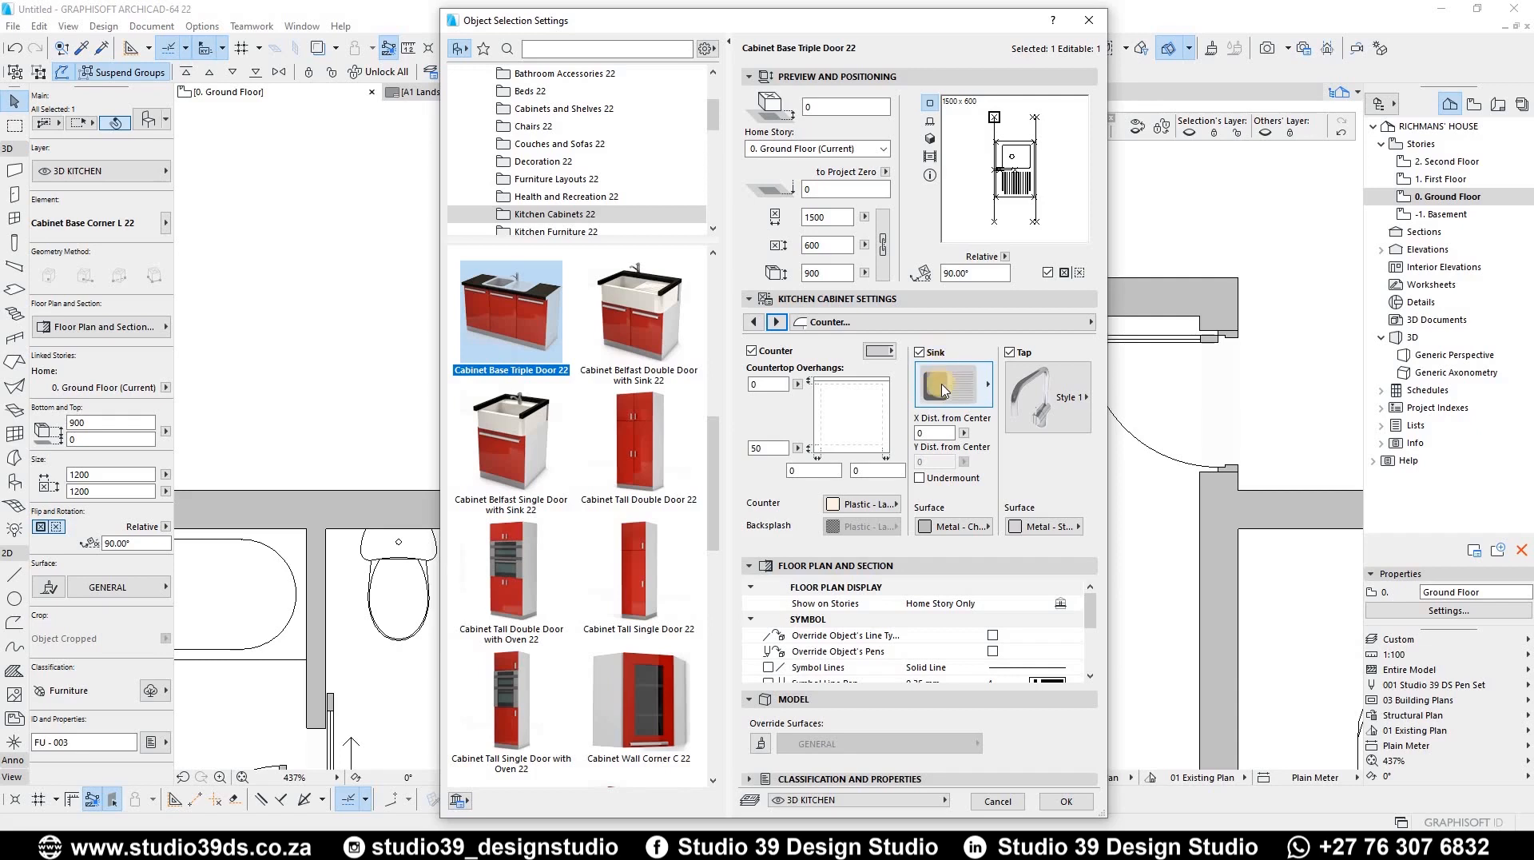
left_click(945, 392)
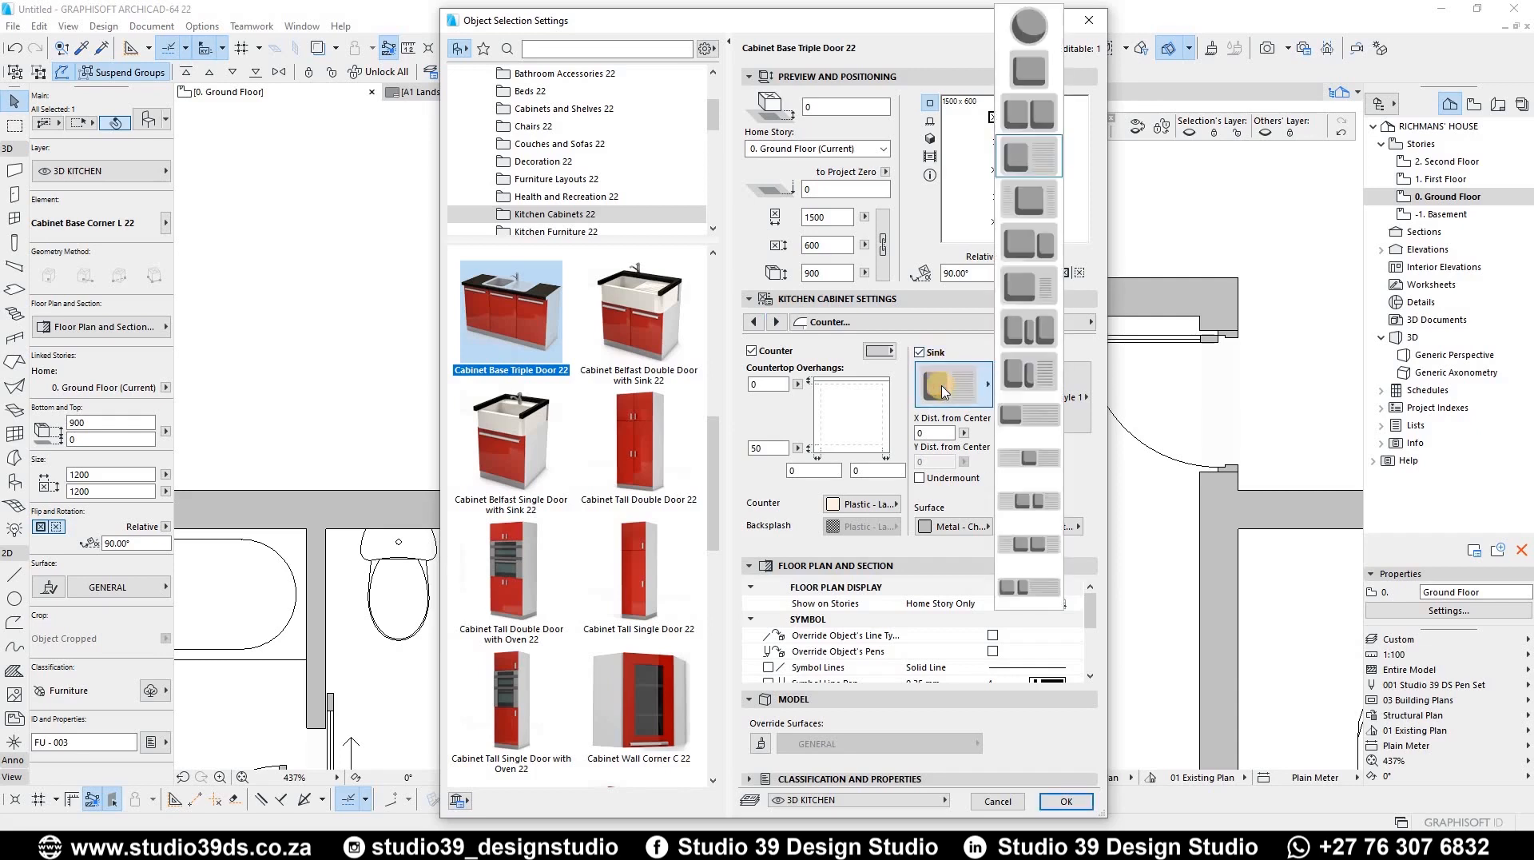
left_click(1034, 546)
left_click(1066, 801)
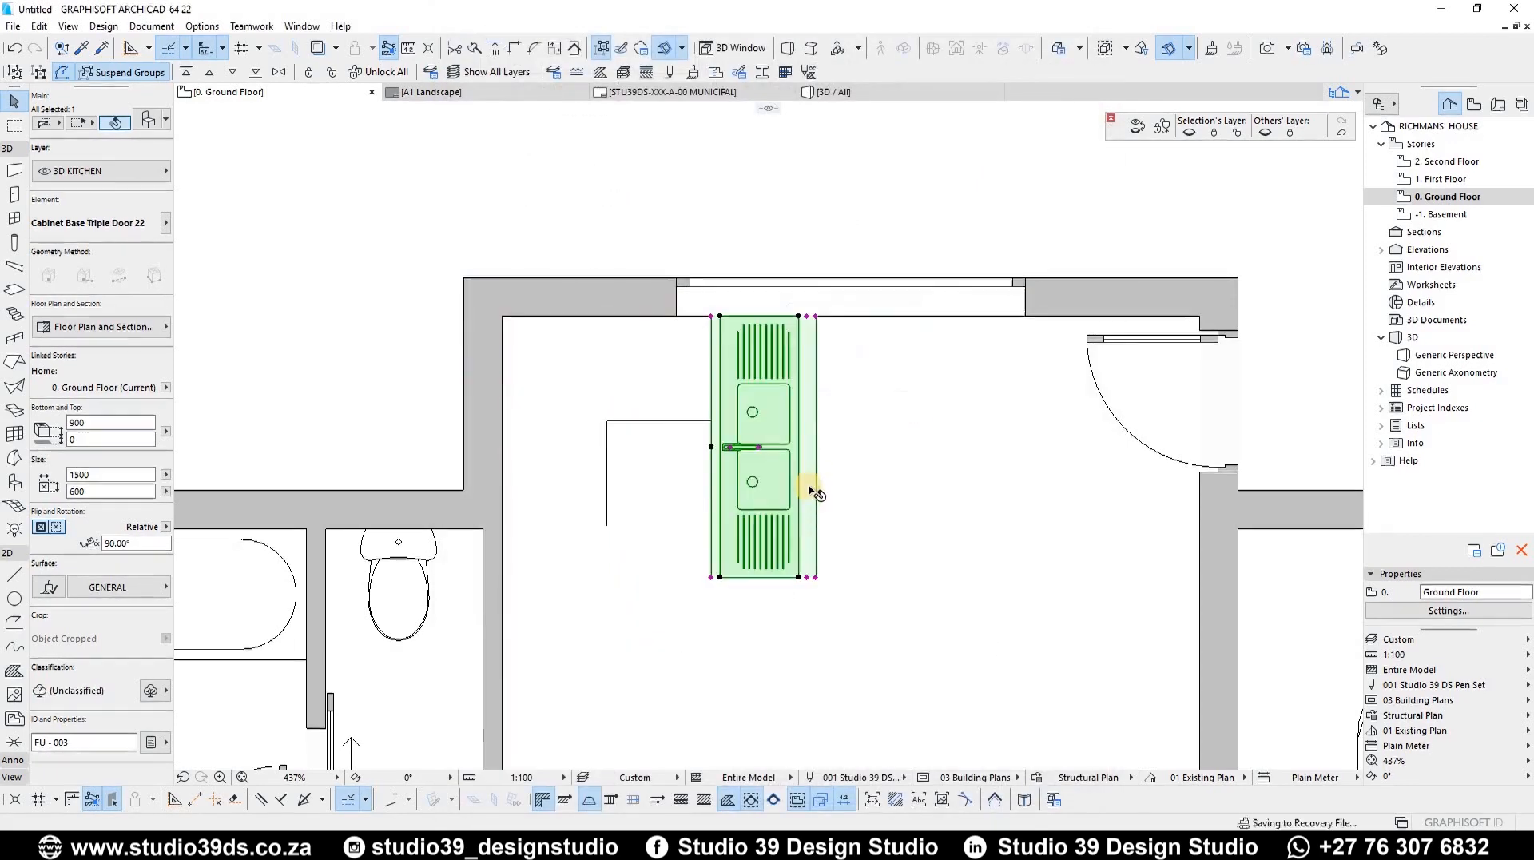
Rotate the sink cabinet 90° clockwise about its centre so it runs parallel to the window wall
key("ctrl+e")
left_click(768, 441)
left_click(767, 321)
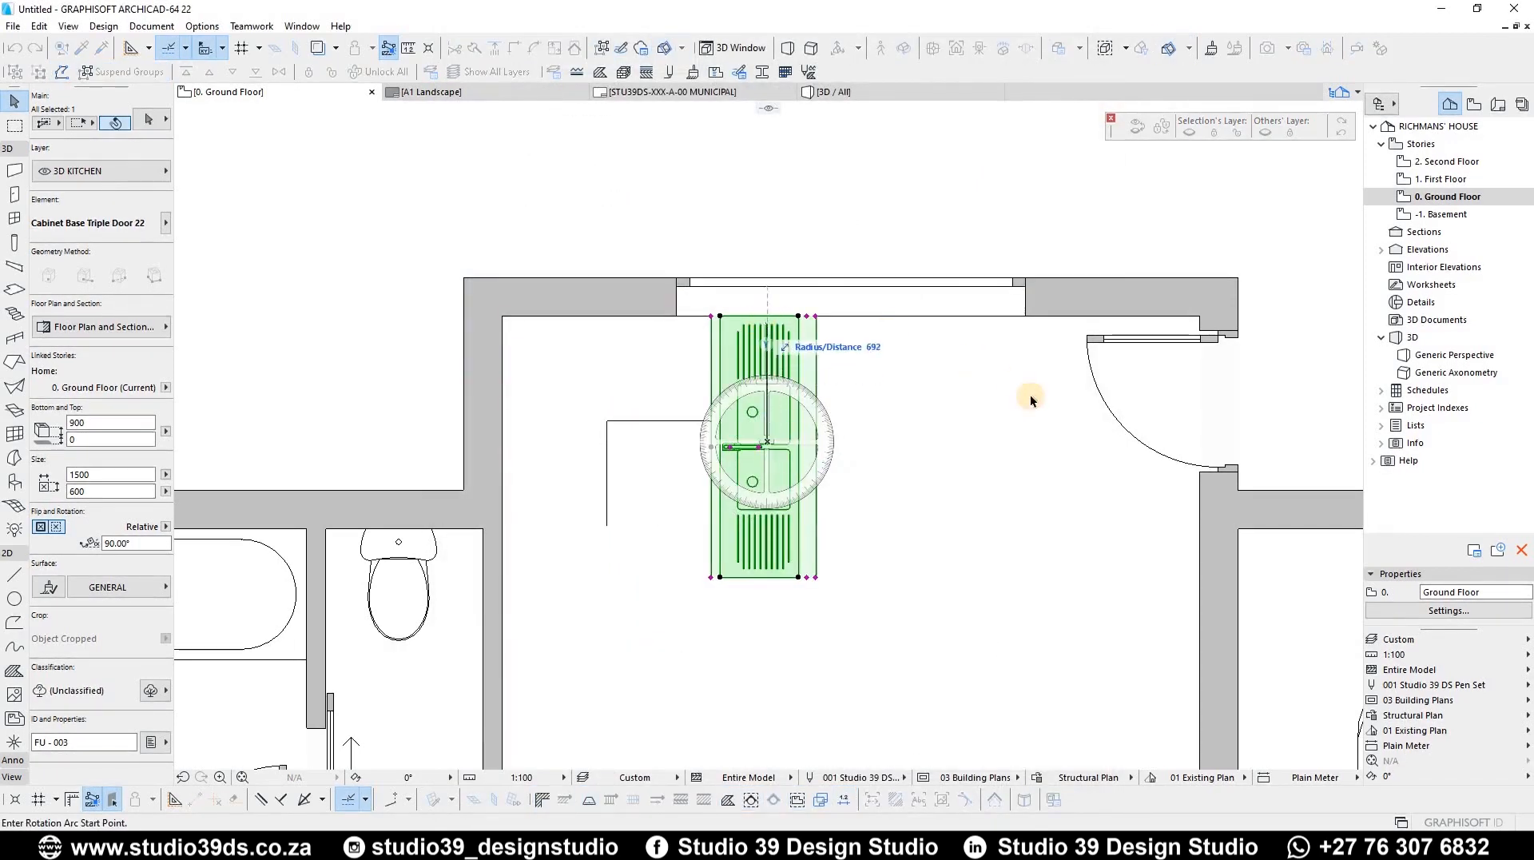
left_click(1056, 440)
Move the sink cabinet against the window wall with its upper-left corner at the window's left end, and deselect it
key("ctrl+d")
left_click(631, 386)
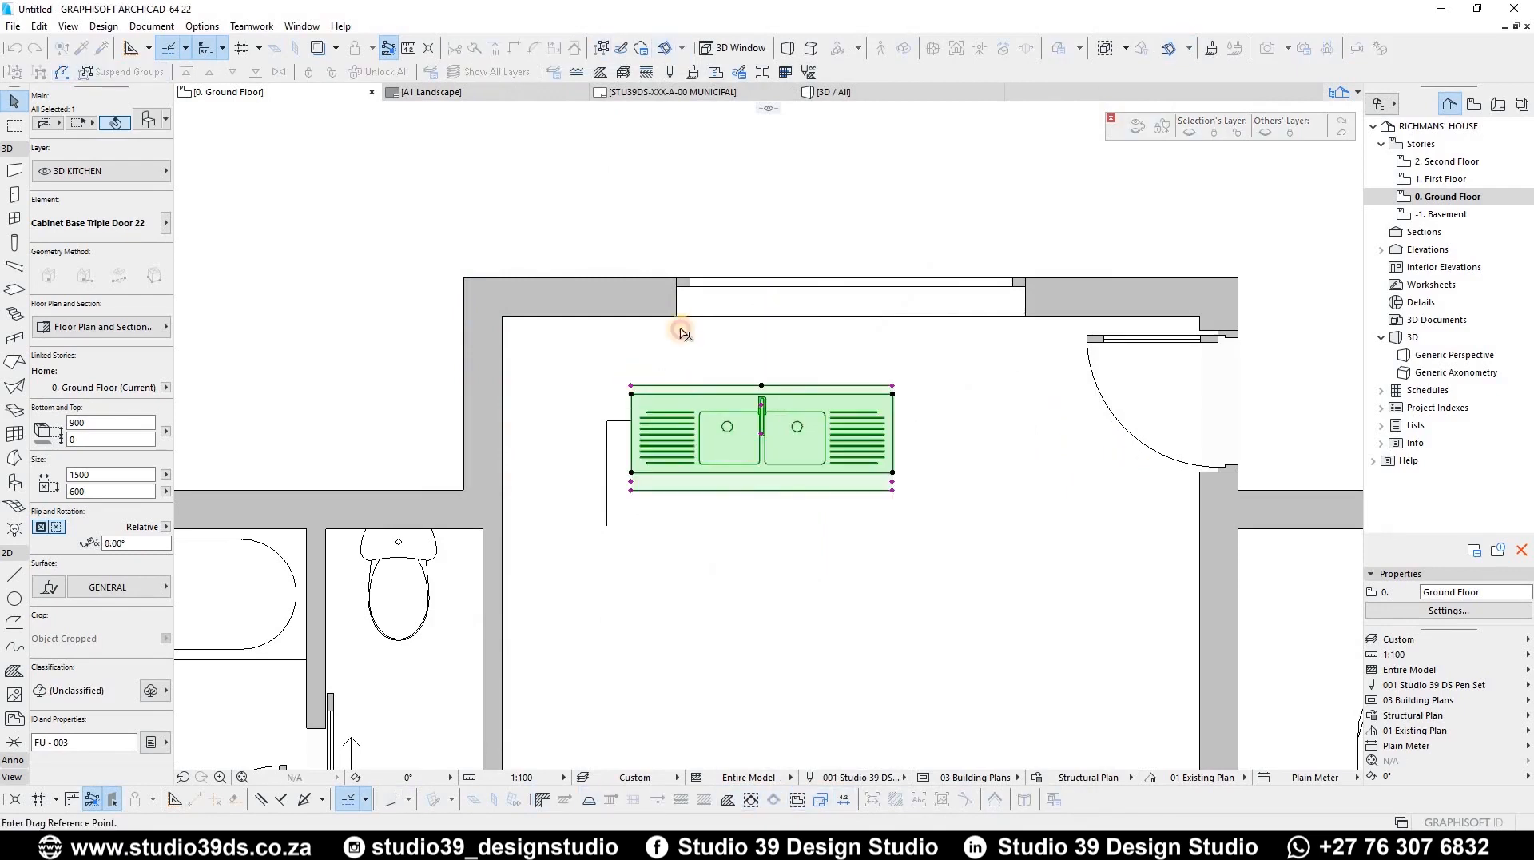
left_click(681, 319)
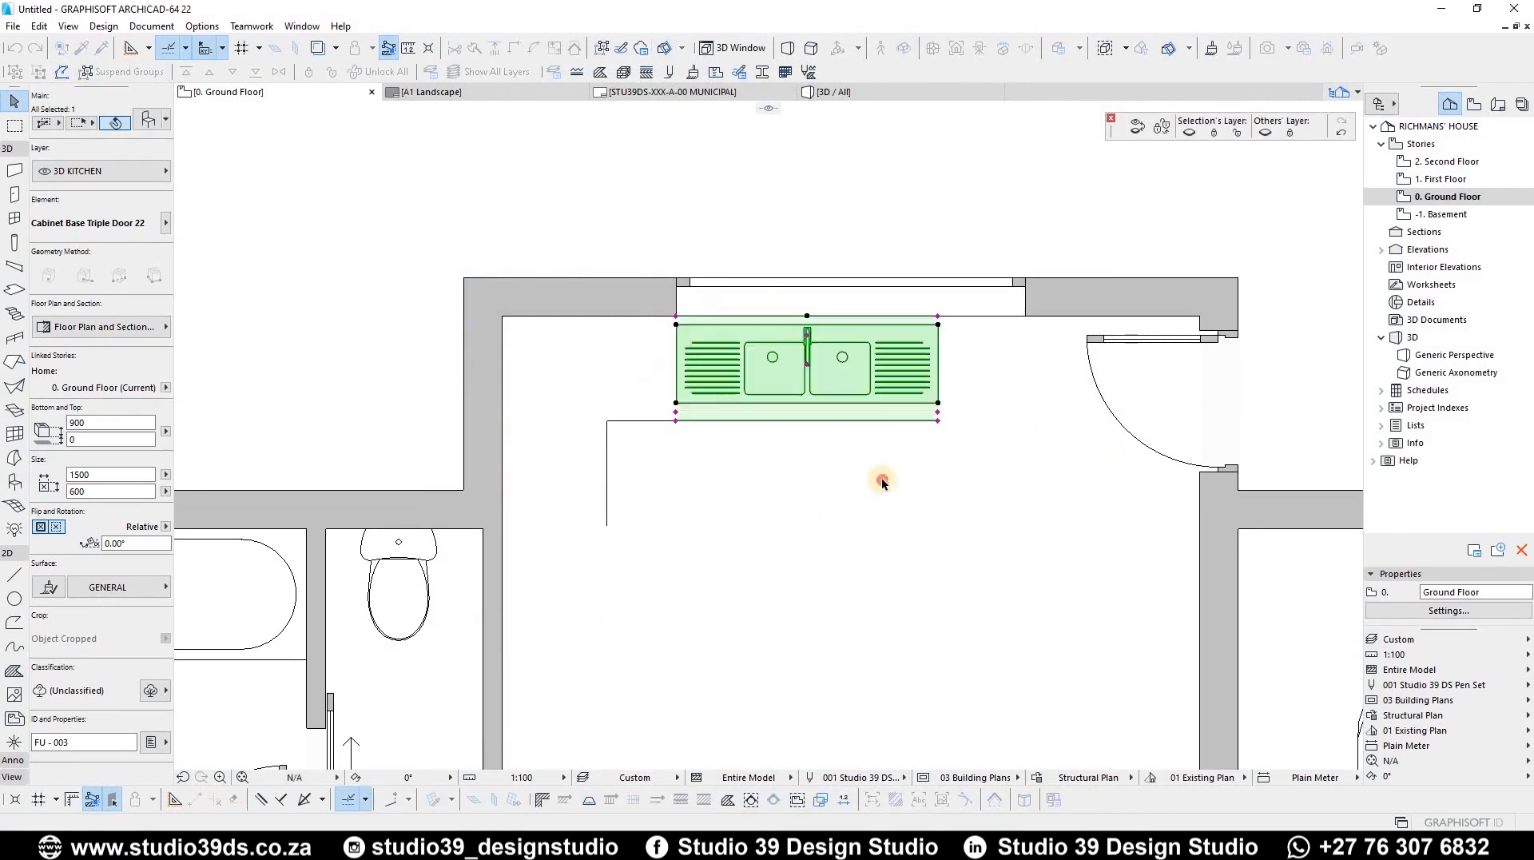
key("Escape")
scroll(729, 409, "down", 4)
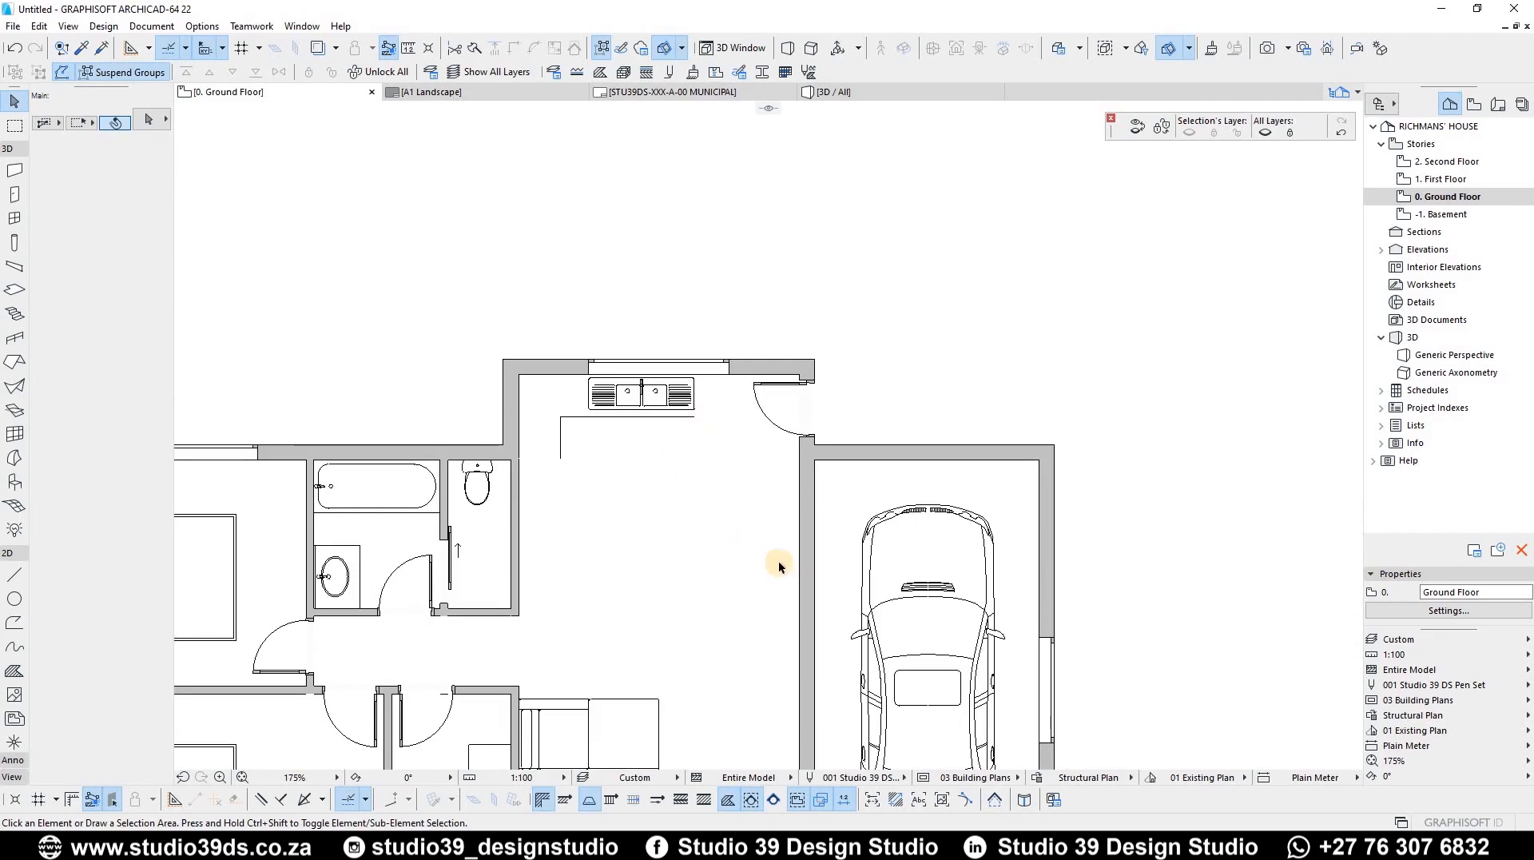
Move the sink cabinet along the window wall so its midpoint aligns with the window's midpoint
left_click(599, 394)
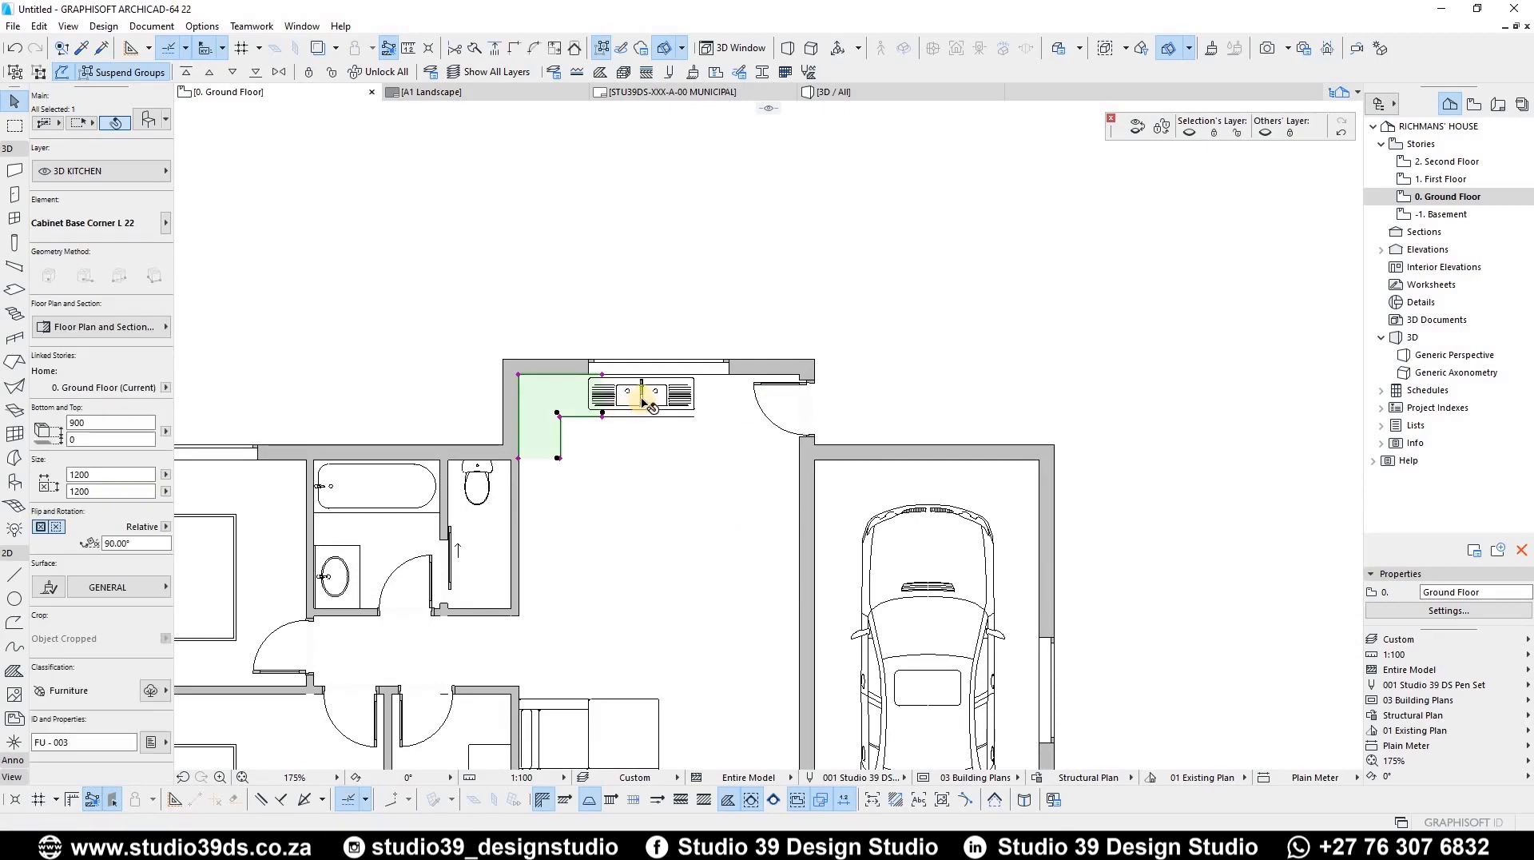
key("ctrl+d")
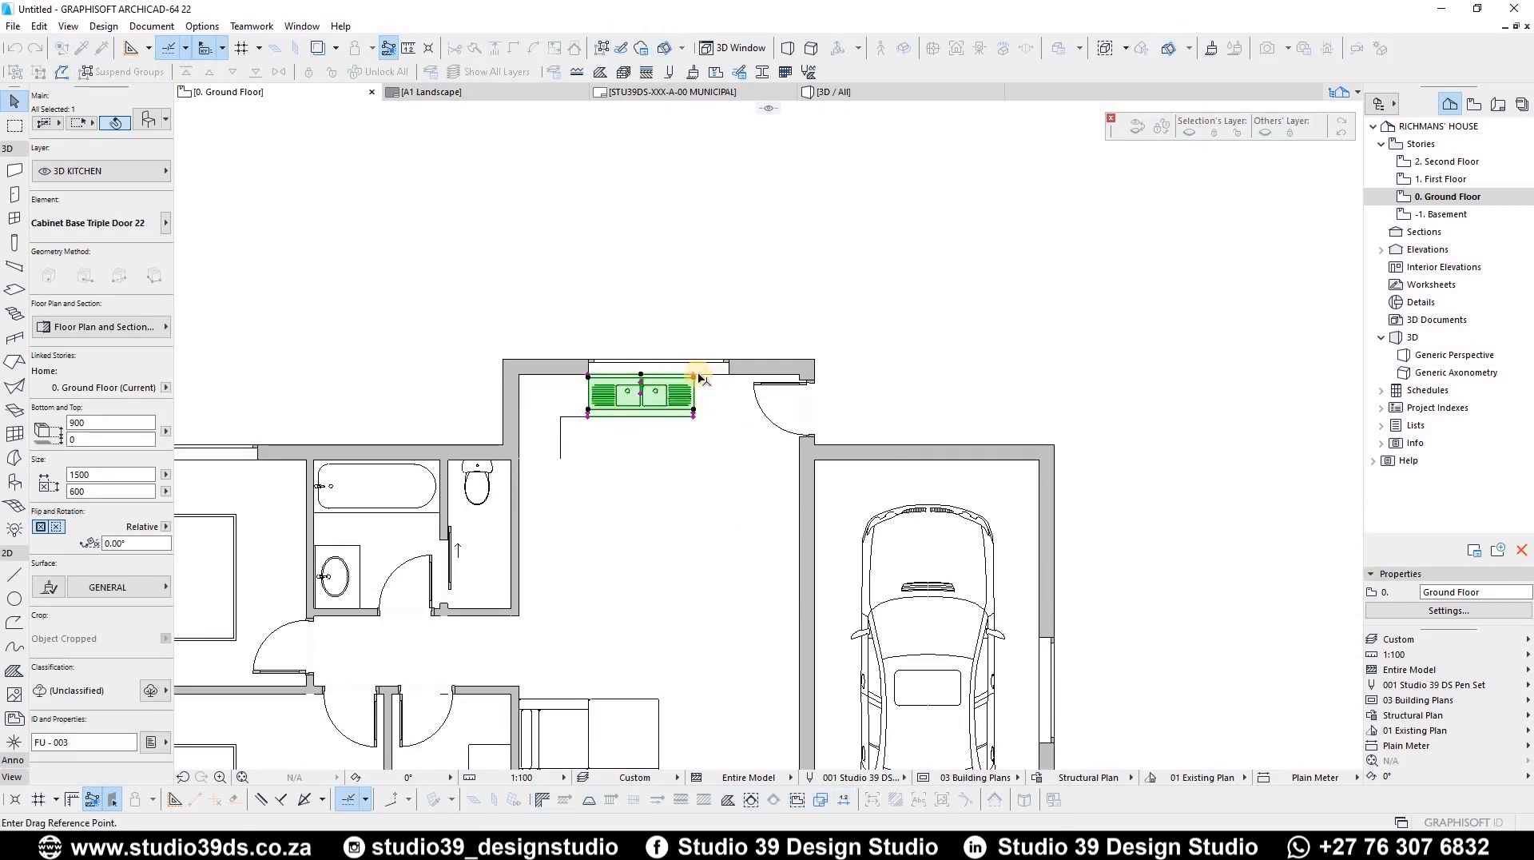
key("Escape")
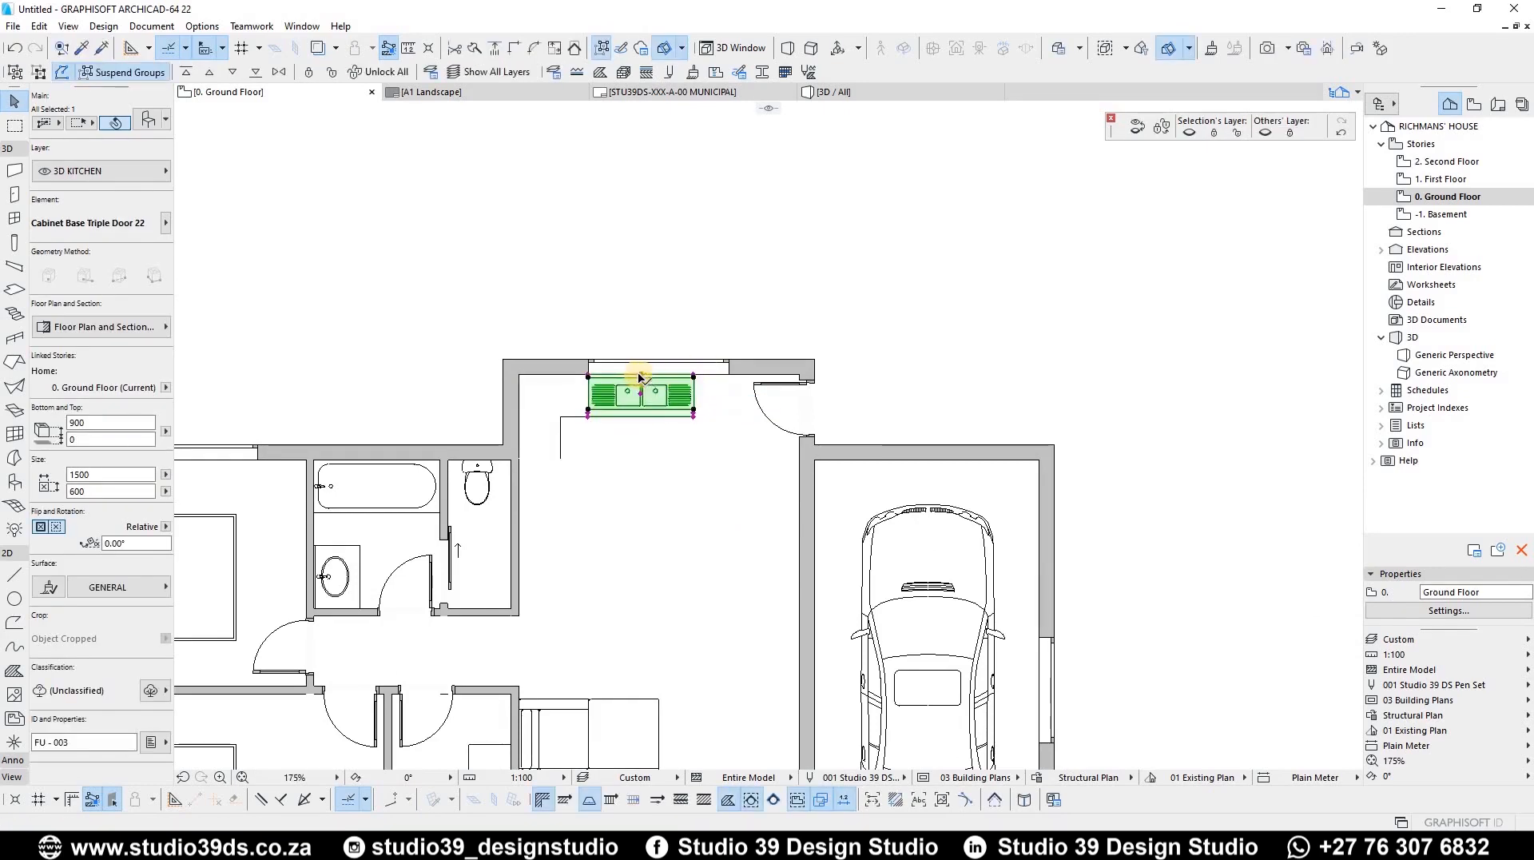
key("ctrl+d")
left_click(640, 376)
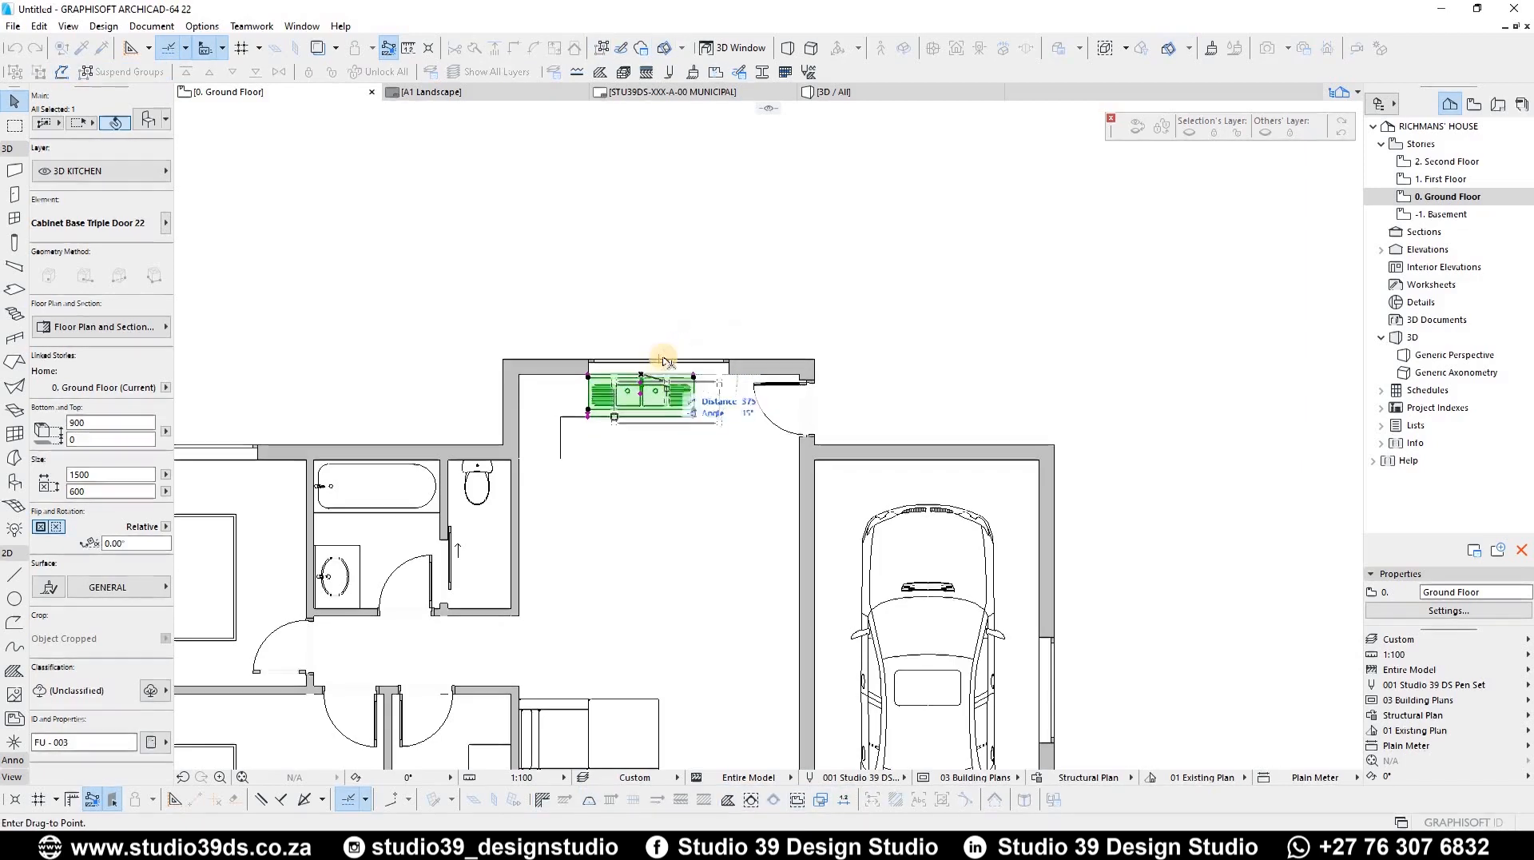
left_click(659, 376)
Stretch the corner cabinet along the window wall to a depth of 1250 so it meets the sink cabinet
left_click(583, 408)
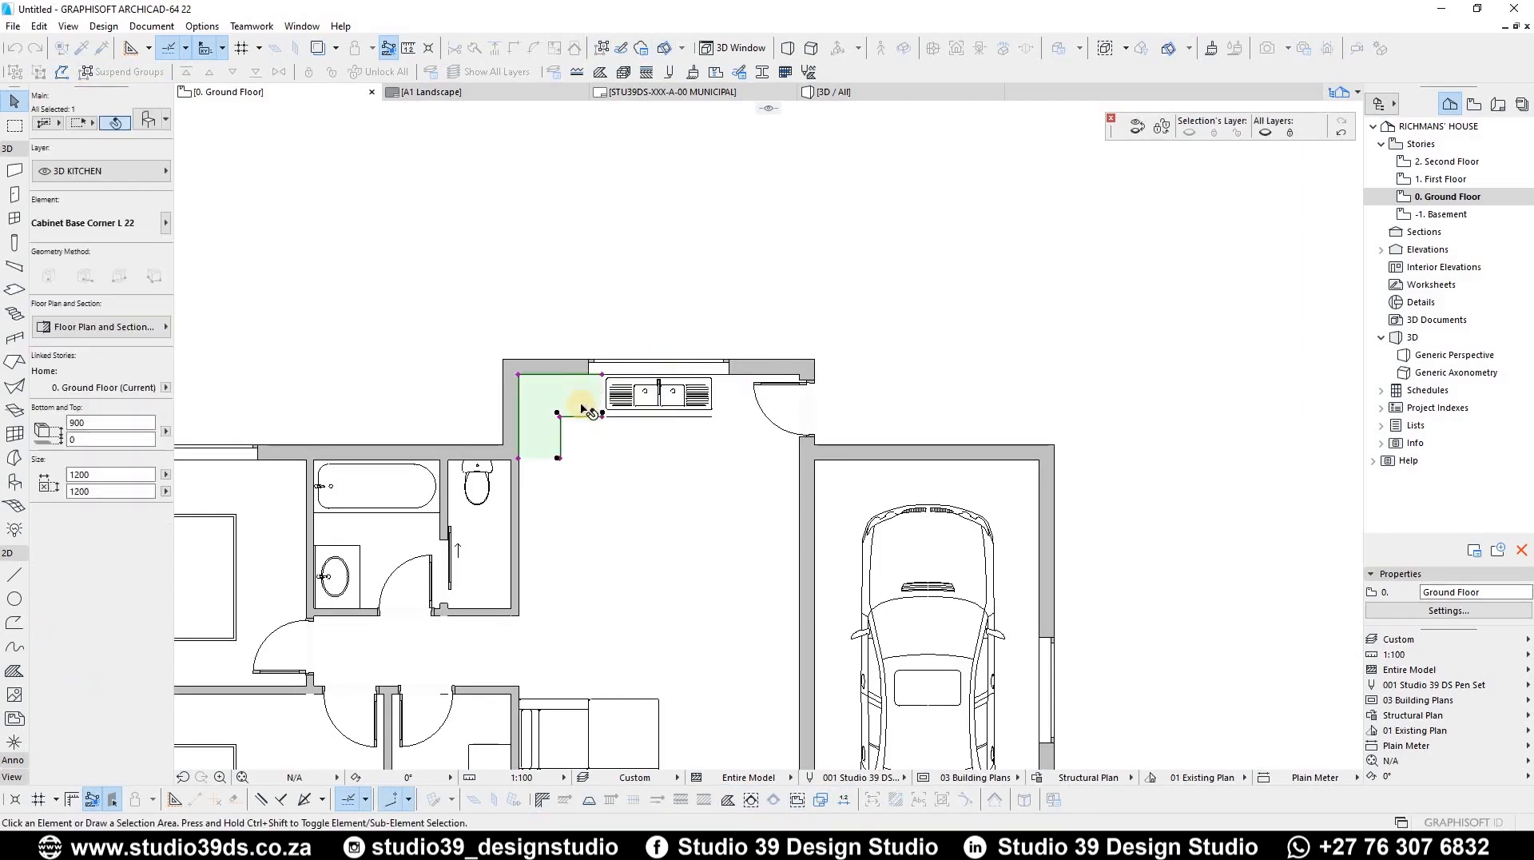
scroll(584, 408, "up", 5)
left_click(669, 422, "shift")
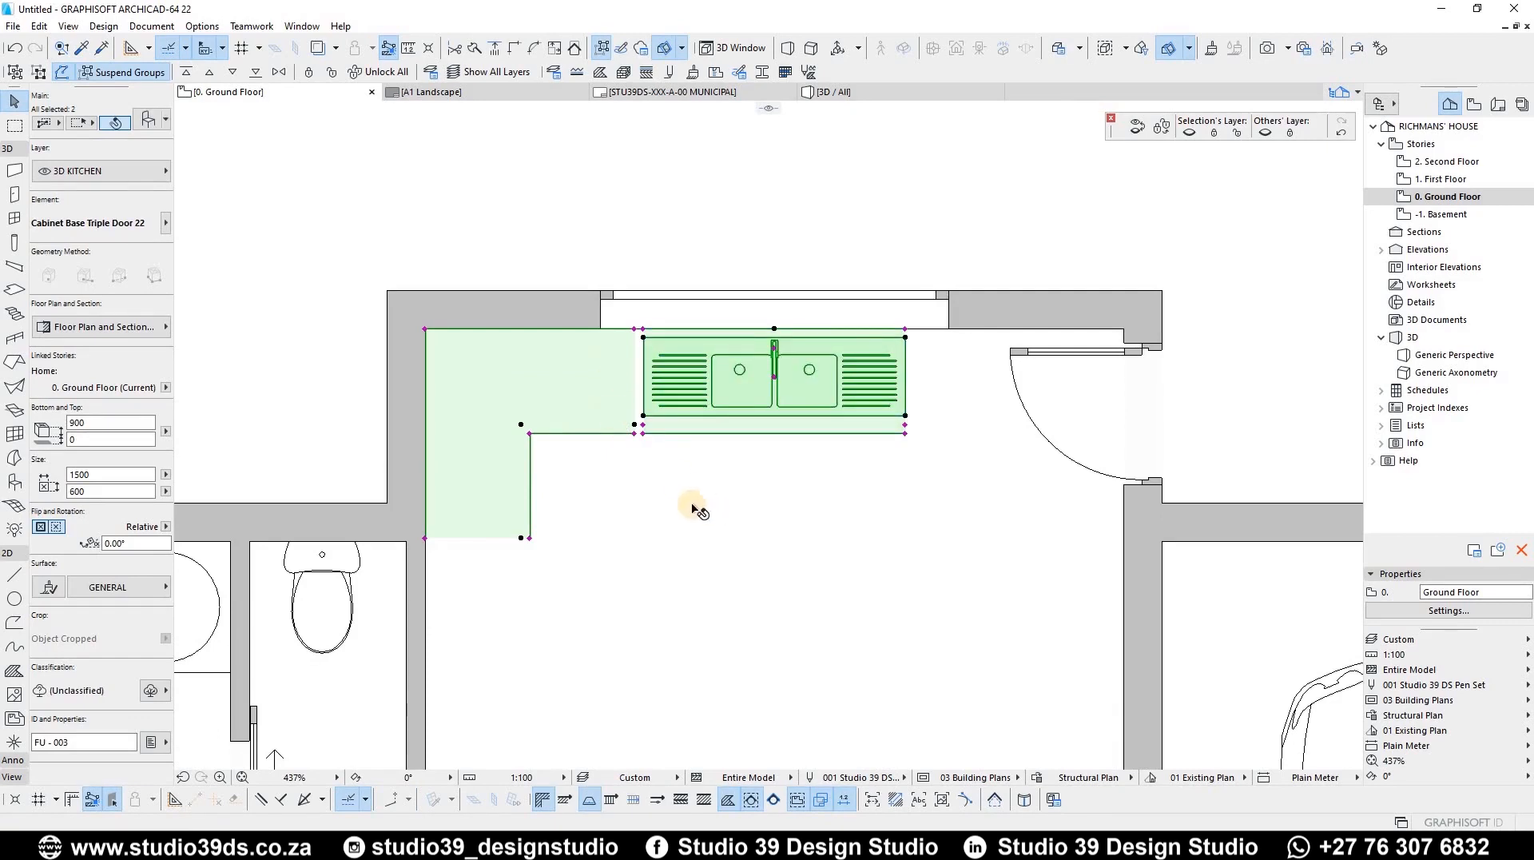
scroll(679, 487, "up", 6)
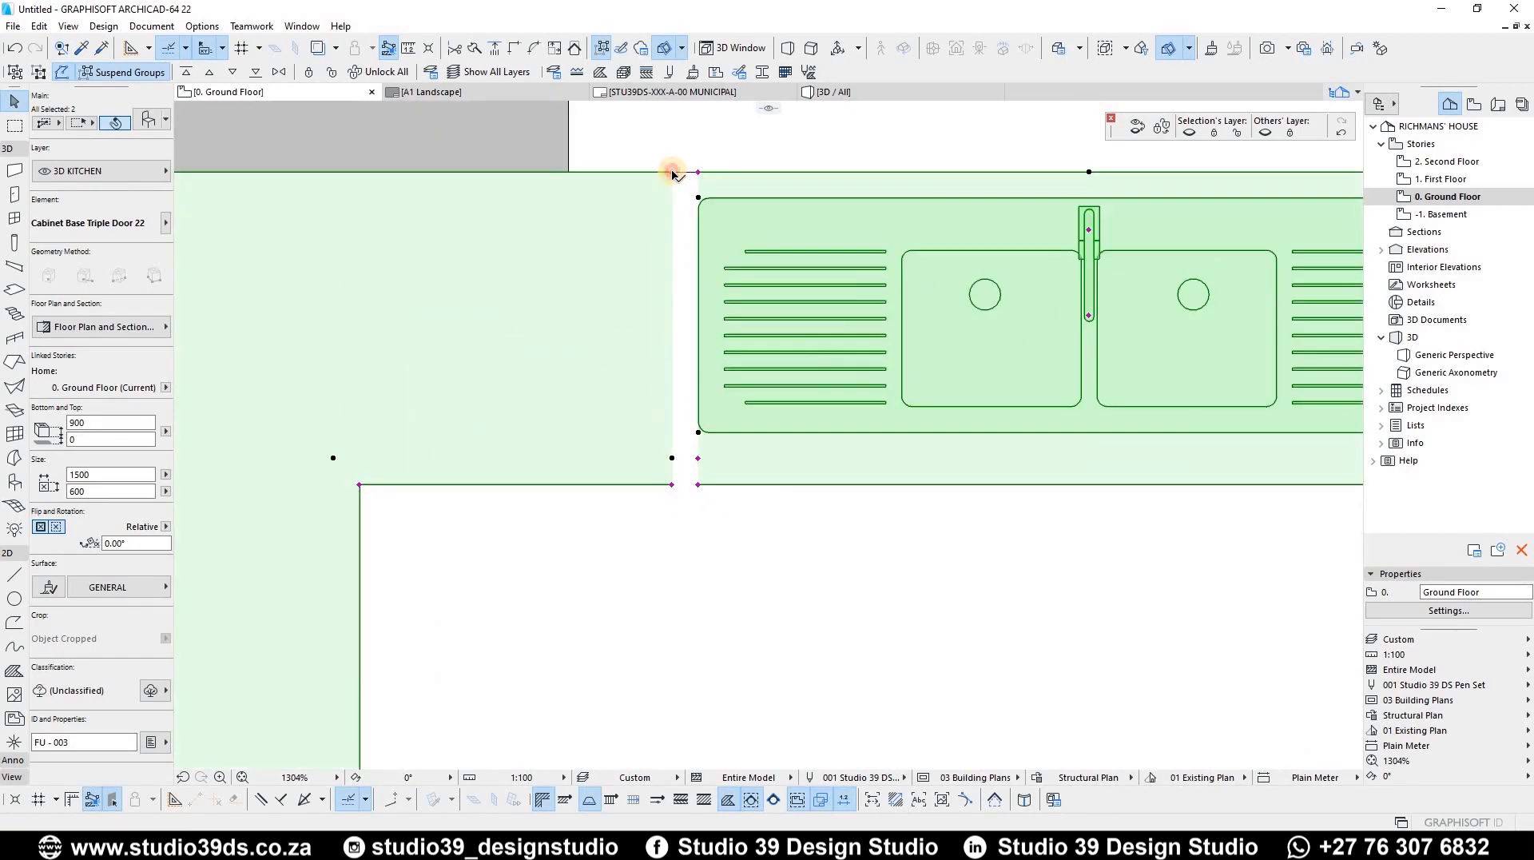
left_click(673, 170)
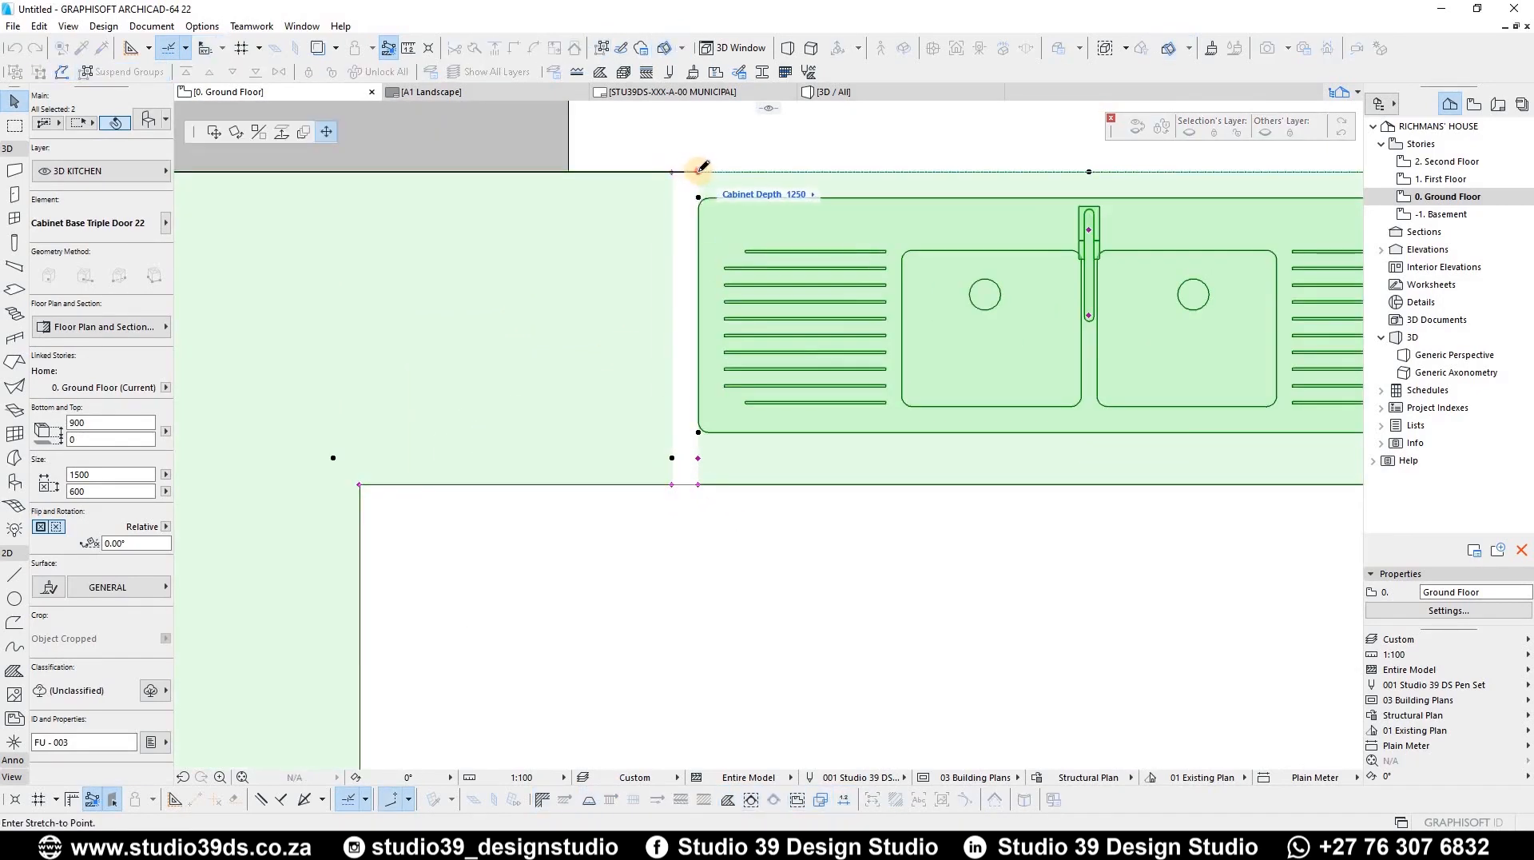
left_click(697, 310)
scroll(624, 298, "down", 10)
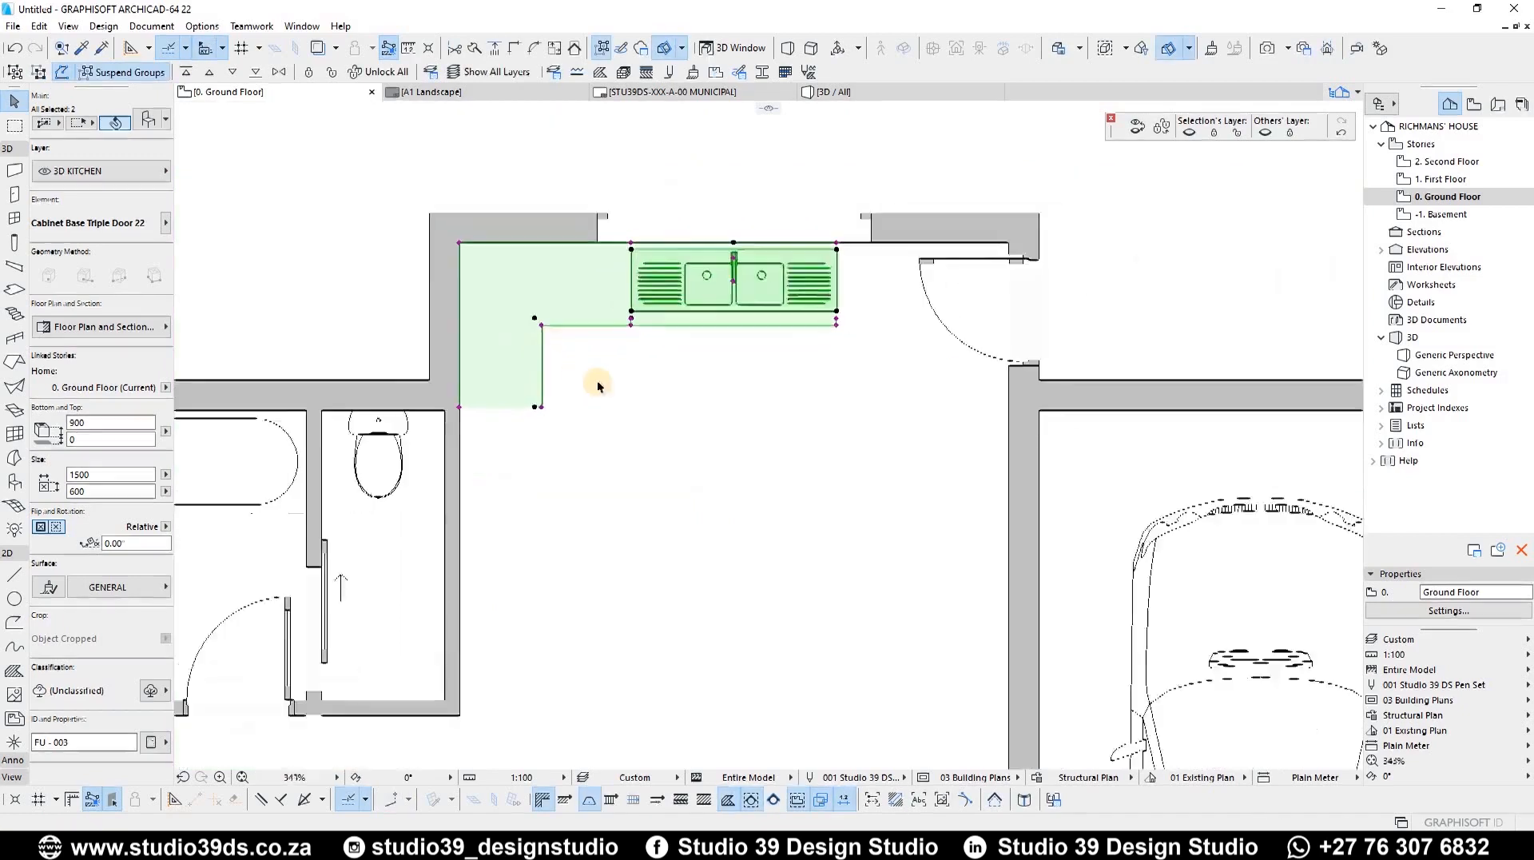
Copy the corner cabinet to the open floor just below the counter and open the copy's object settings
left_click(557, 361)
left_click_drag(569, 349, 630, 412, "ctrl")
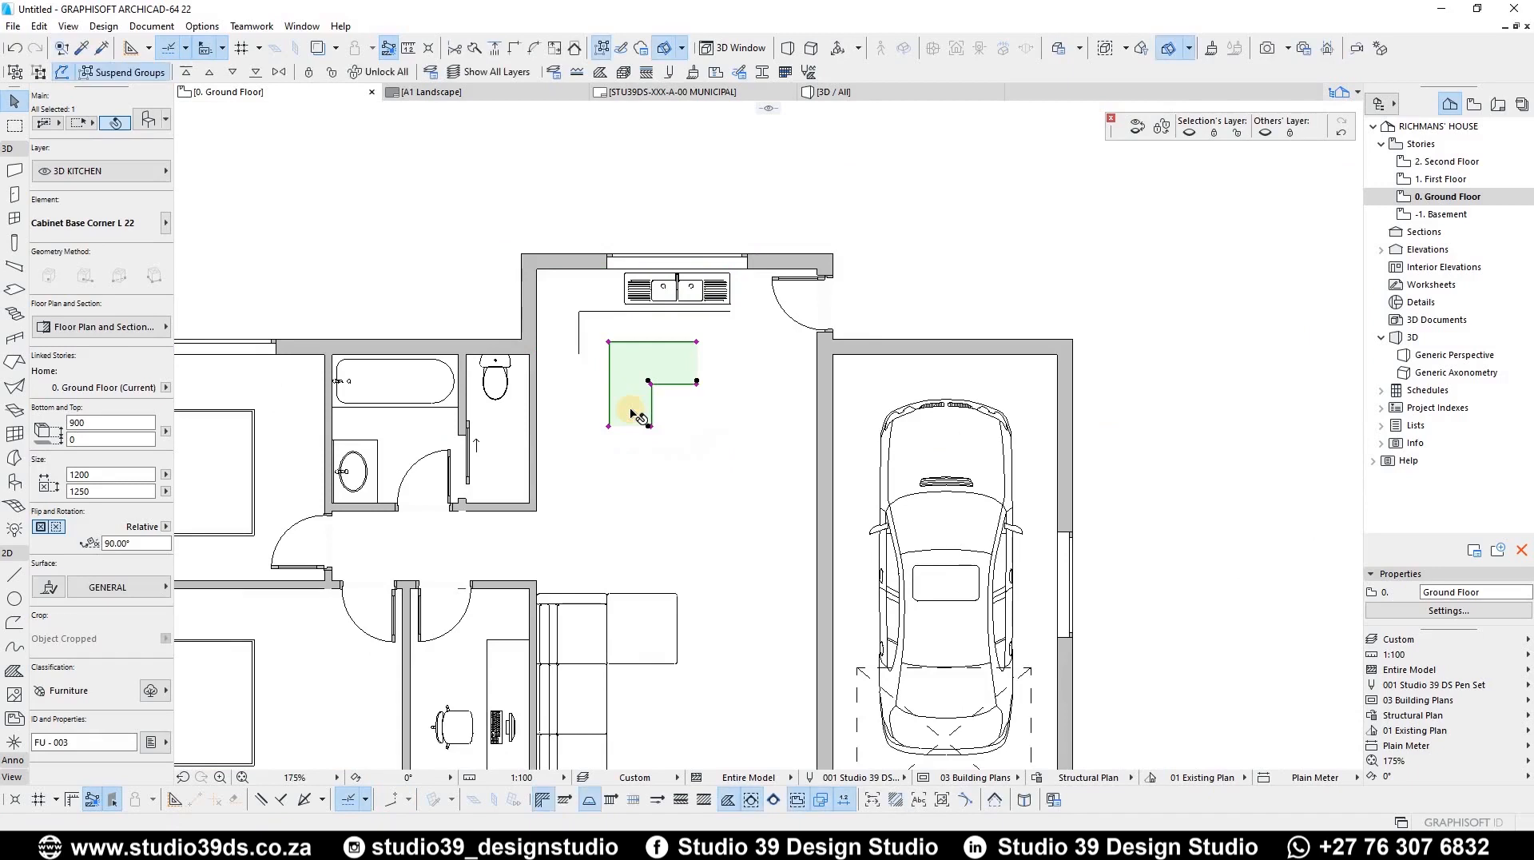
double_click(632, 415)
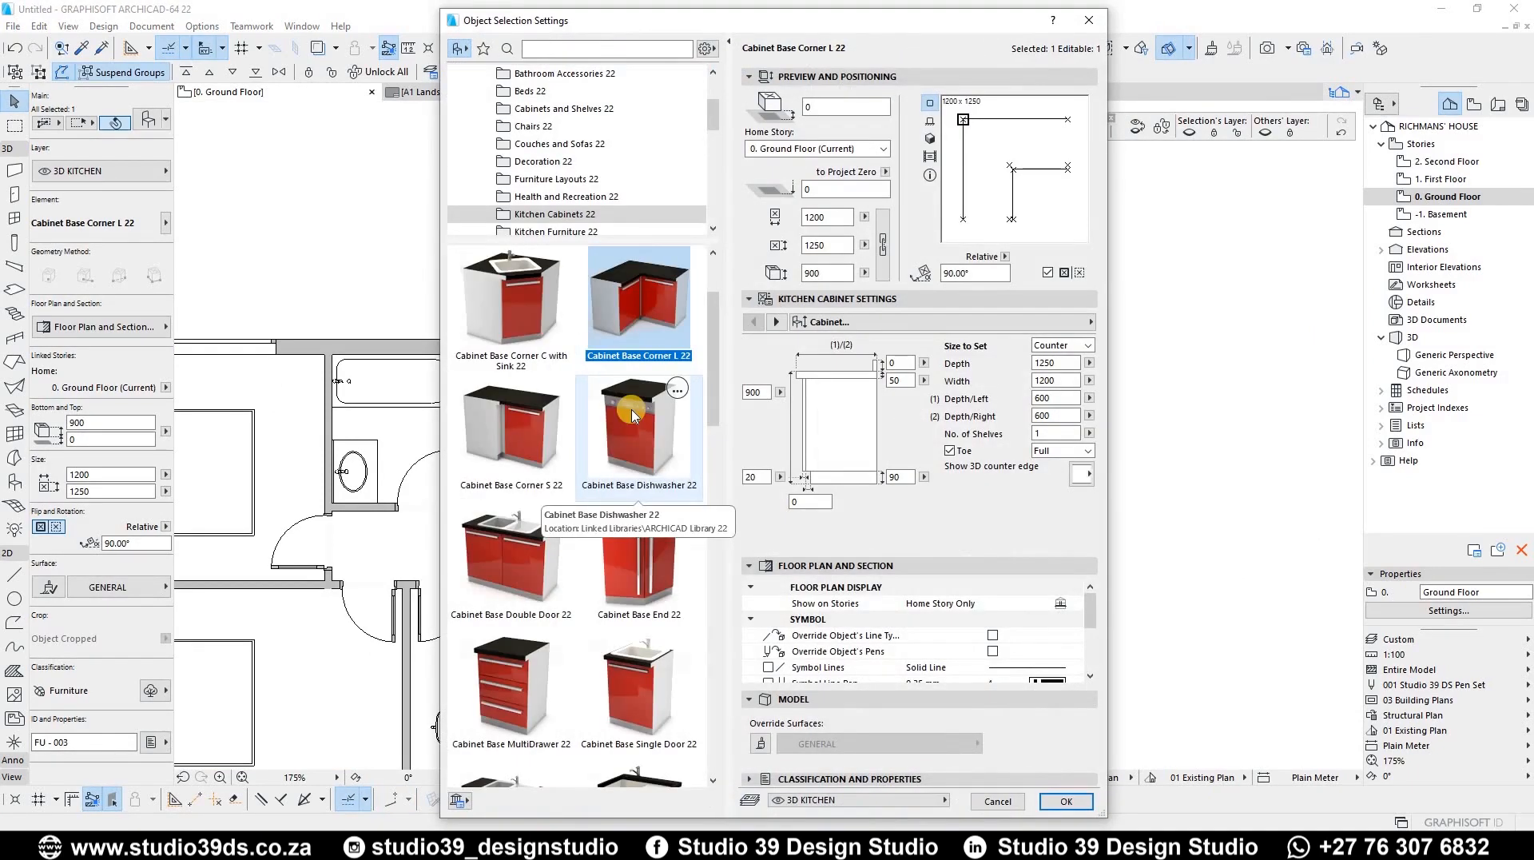
Replace the selected corner cabinet with Cabinet Base Cooktop+Oven 22 from the kitchen cabinets library
scroll(607, 455, "down", 3)
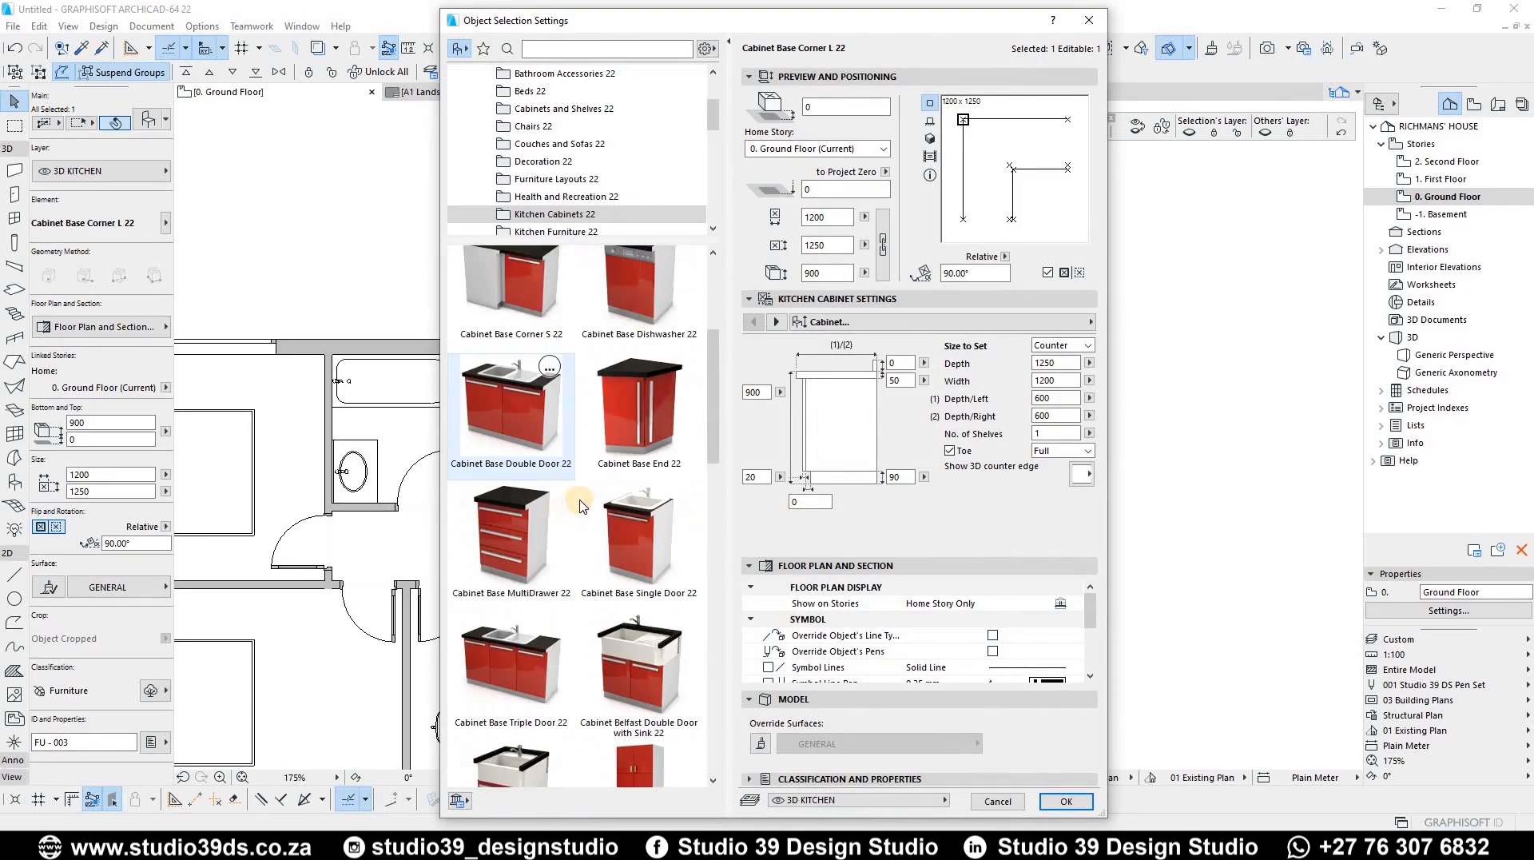
scroll(584, 467, "down", 8)
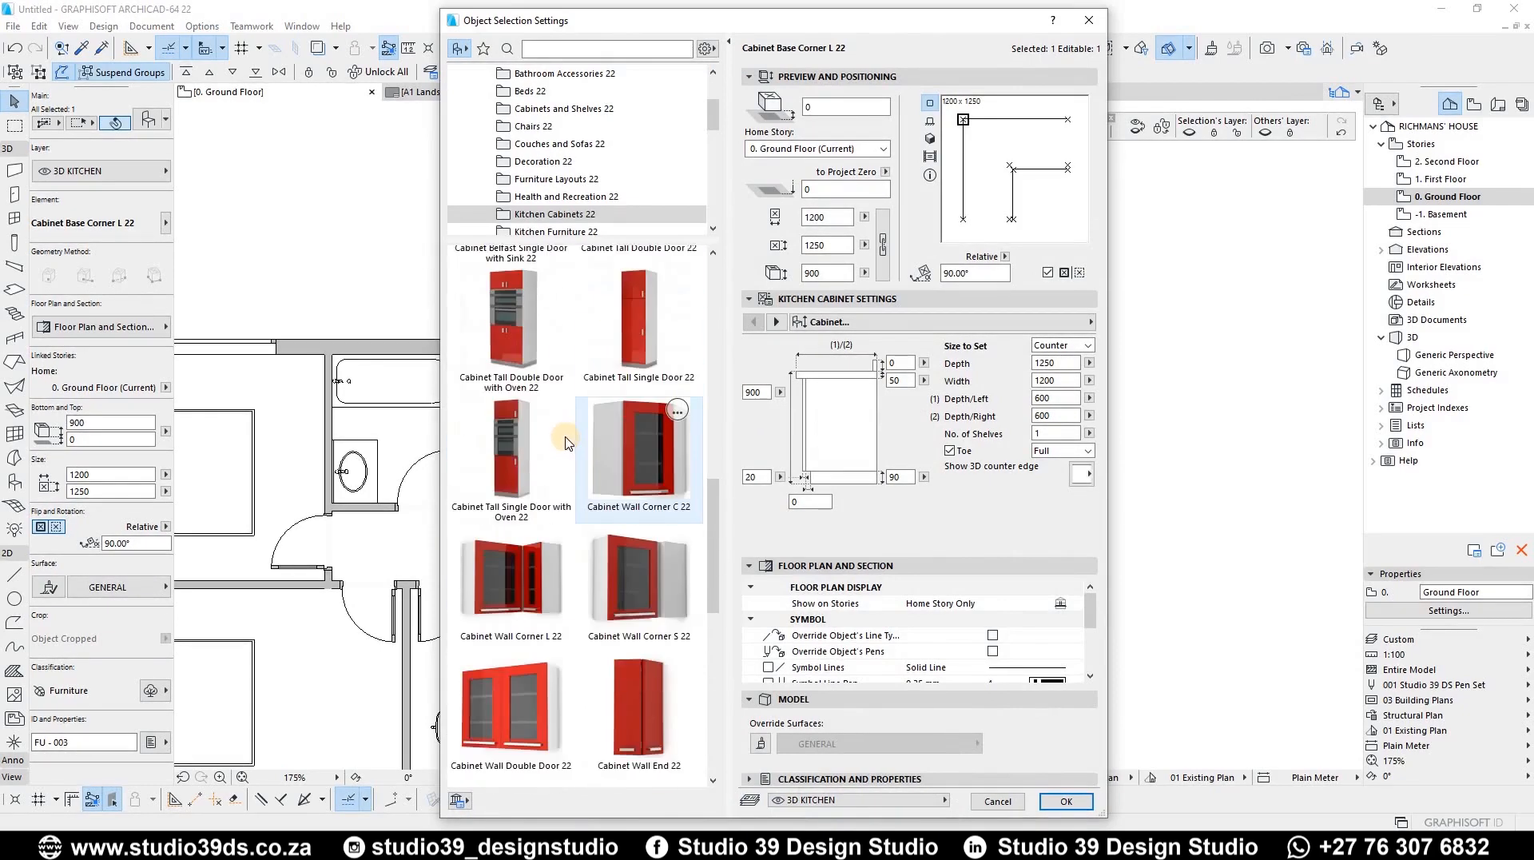
scroll(563, 432, "down", 2)
scroll(555, 415, "up", 5)
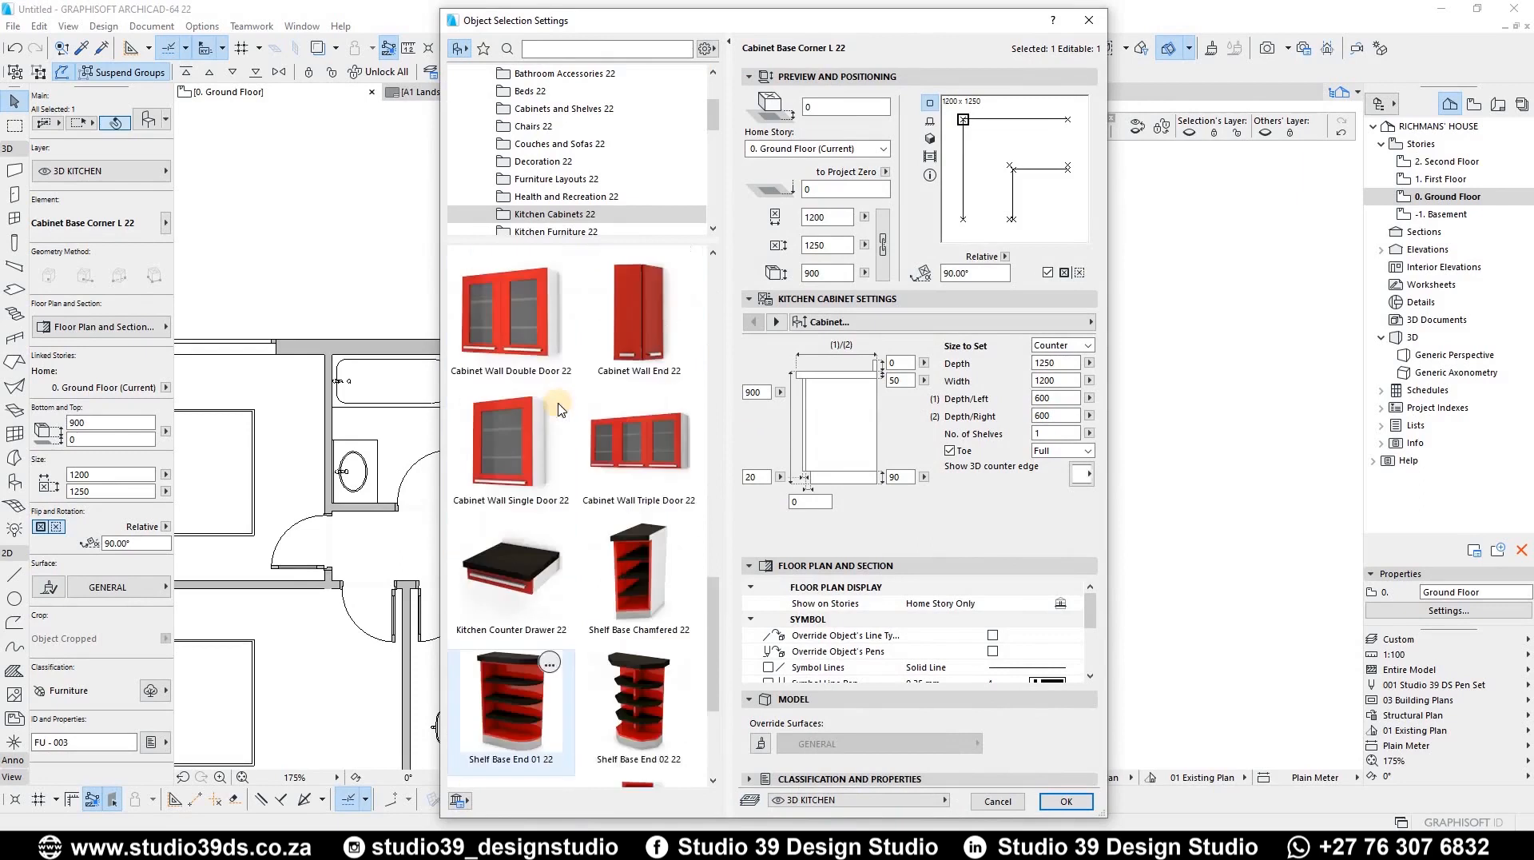
scroll(550, 411, "up", 6)
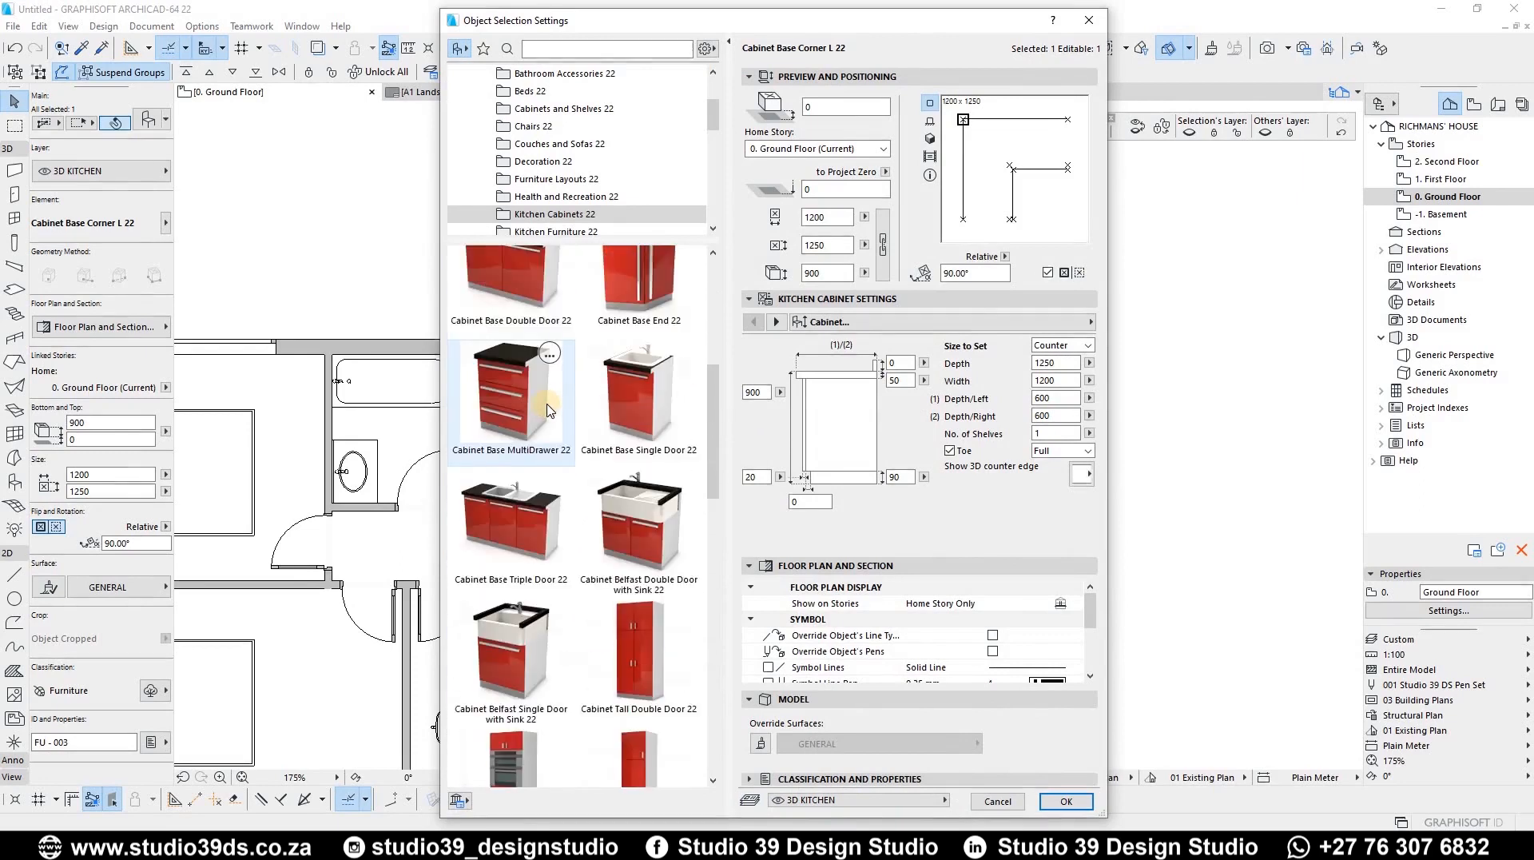
scroll(548, 410, "up", 3)
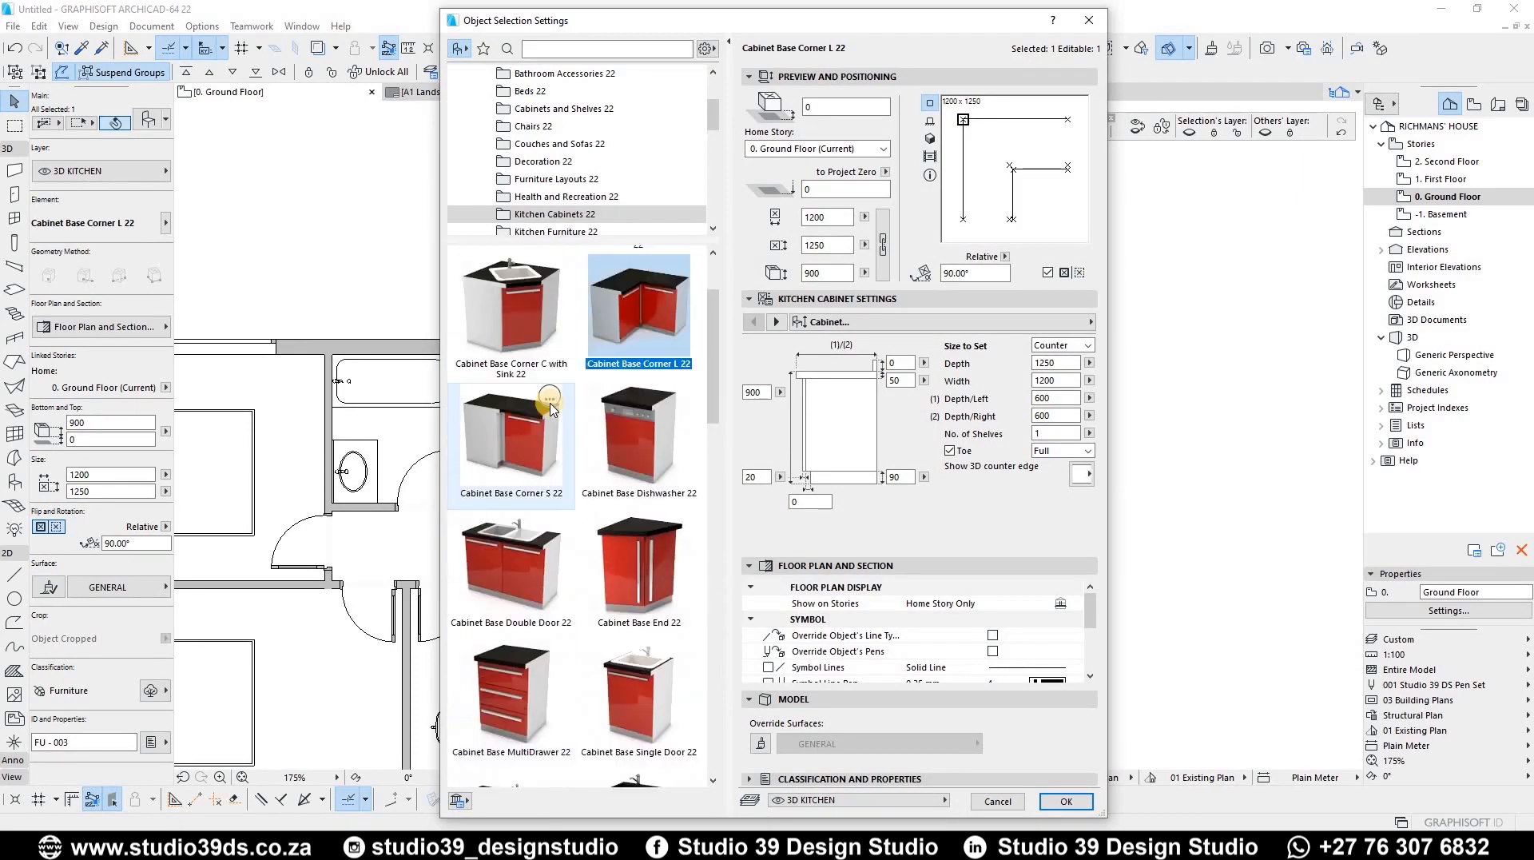
scroll(551, 409, "up", 2)
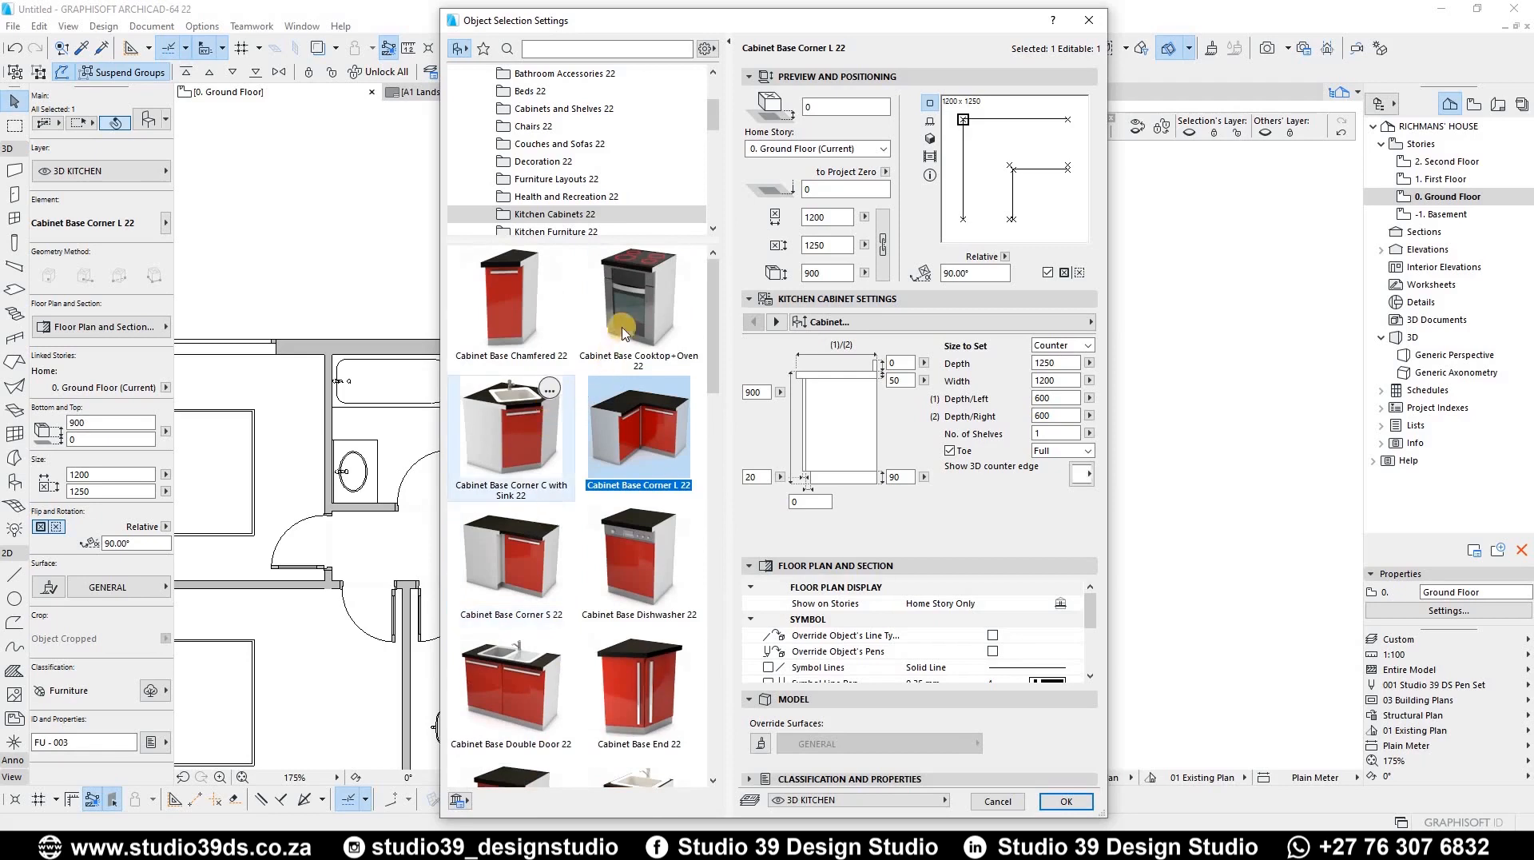
left_click(652, 308)
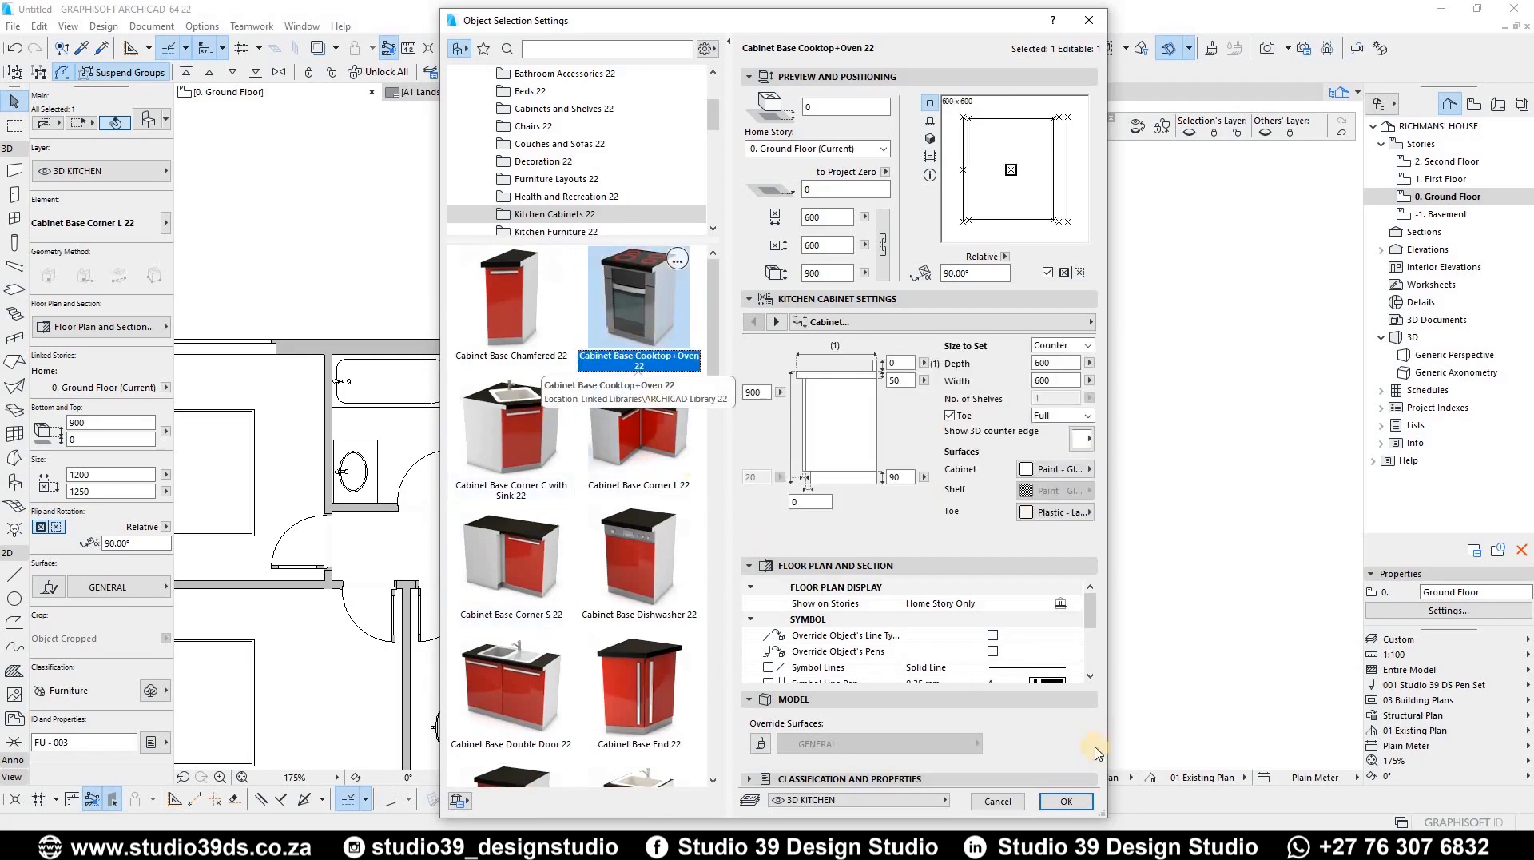
left_click(1066, 801)
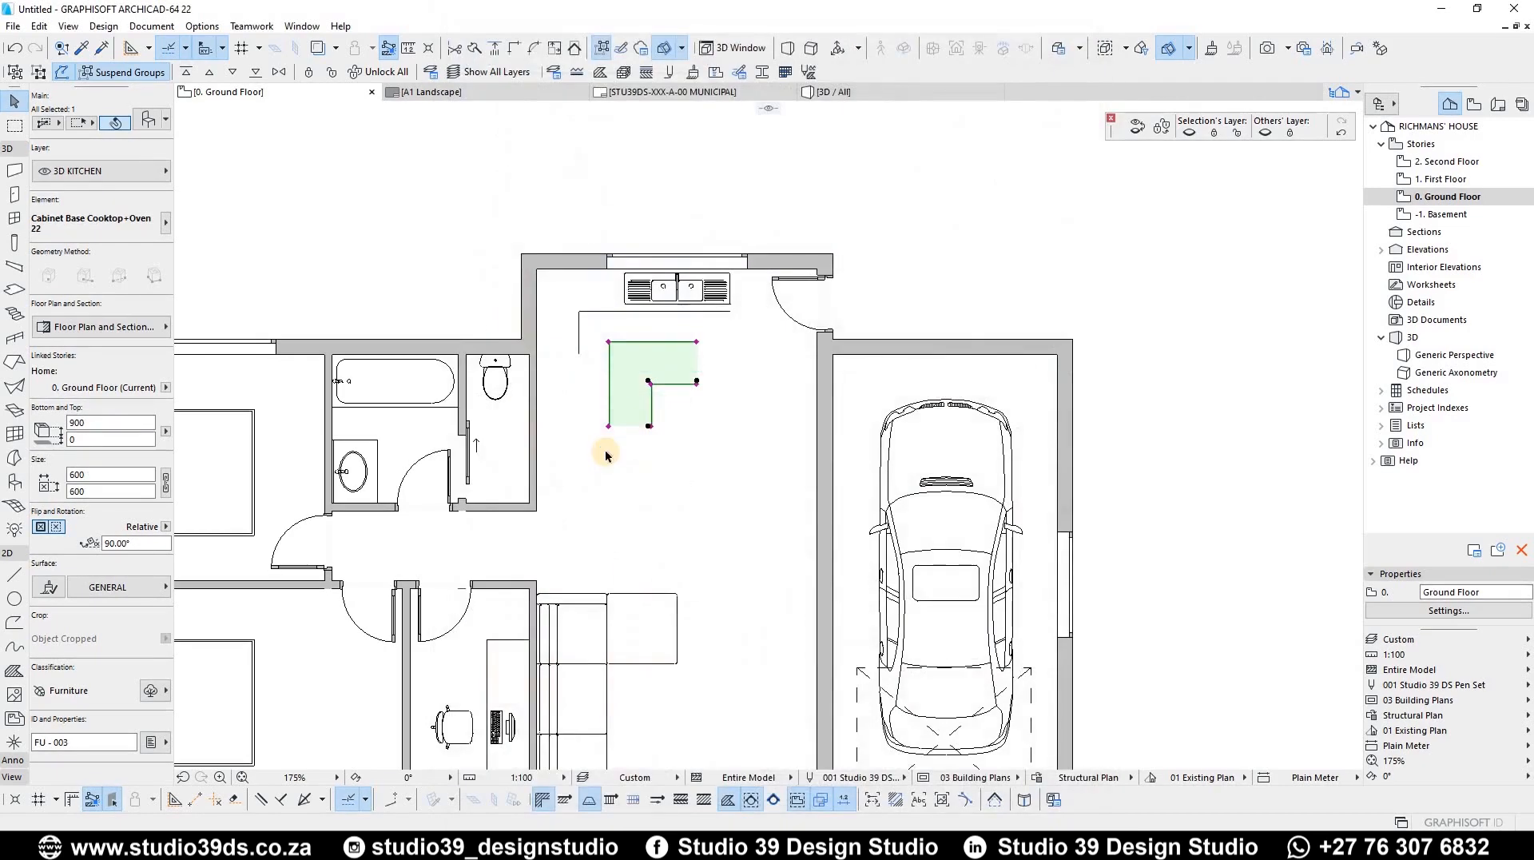
Move the cooktop and oven cabinet from the midpoint of its back edge onto the kitchen's left wall face
scroll(613, 339, "up", 5)
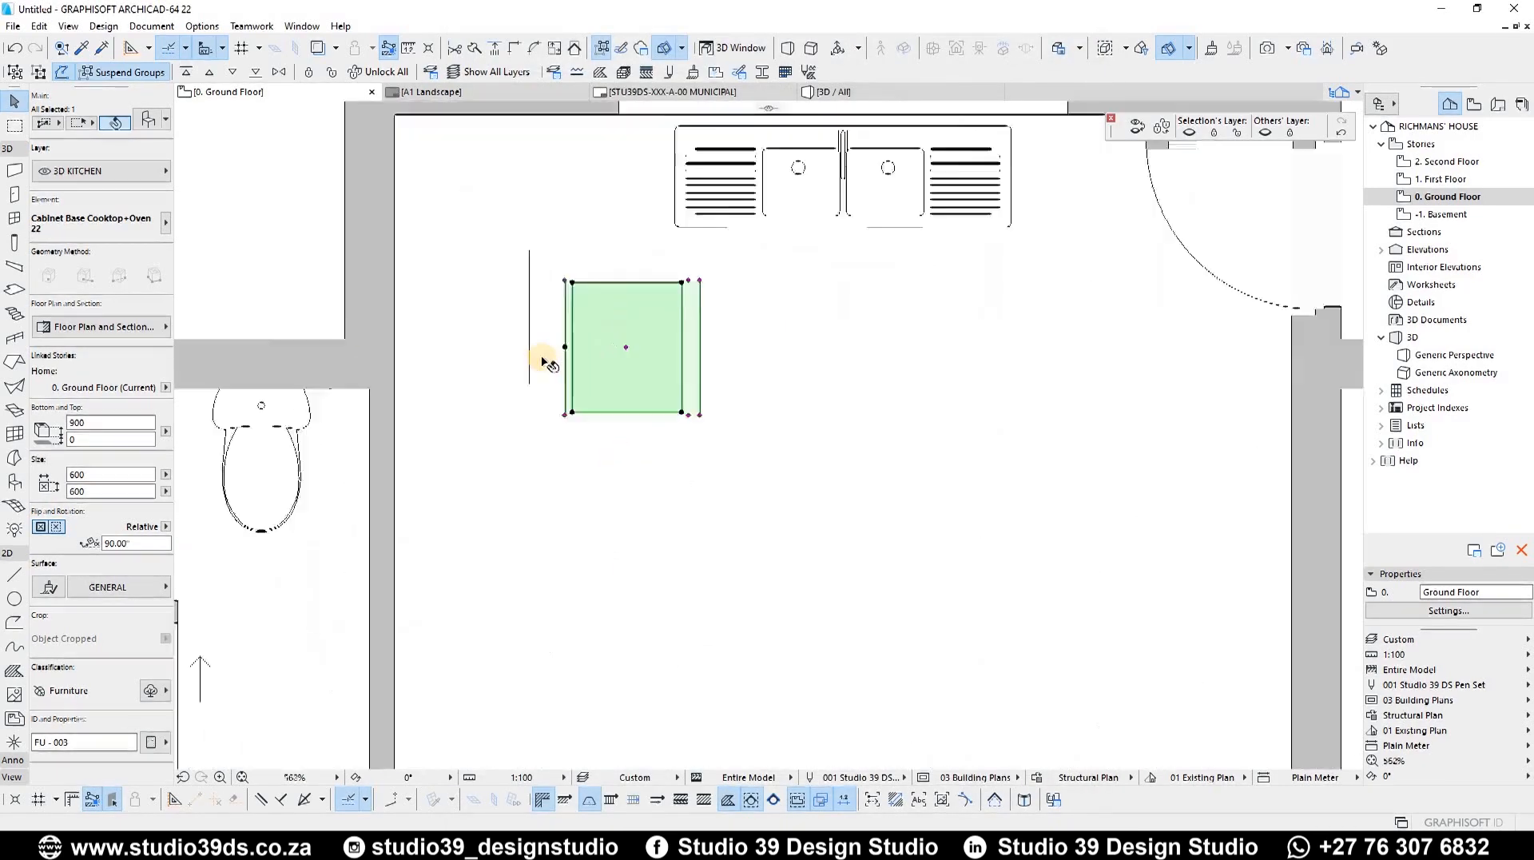
key("ctrl+d")
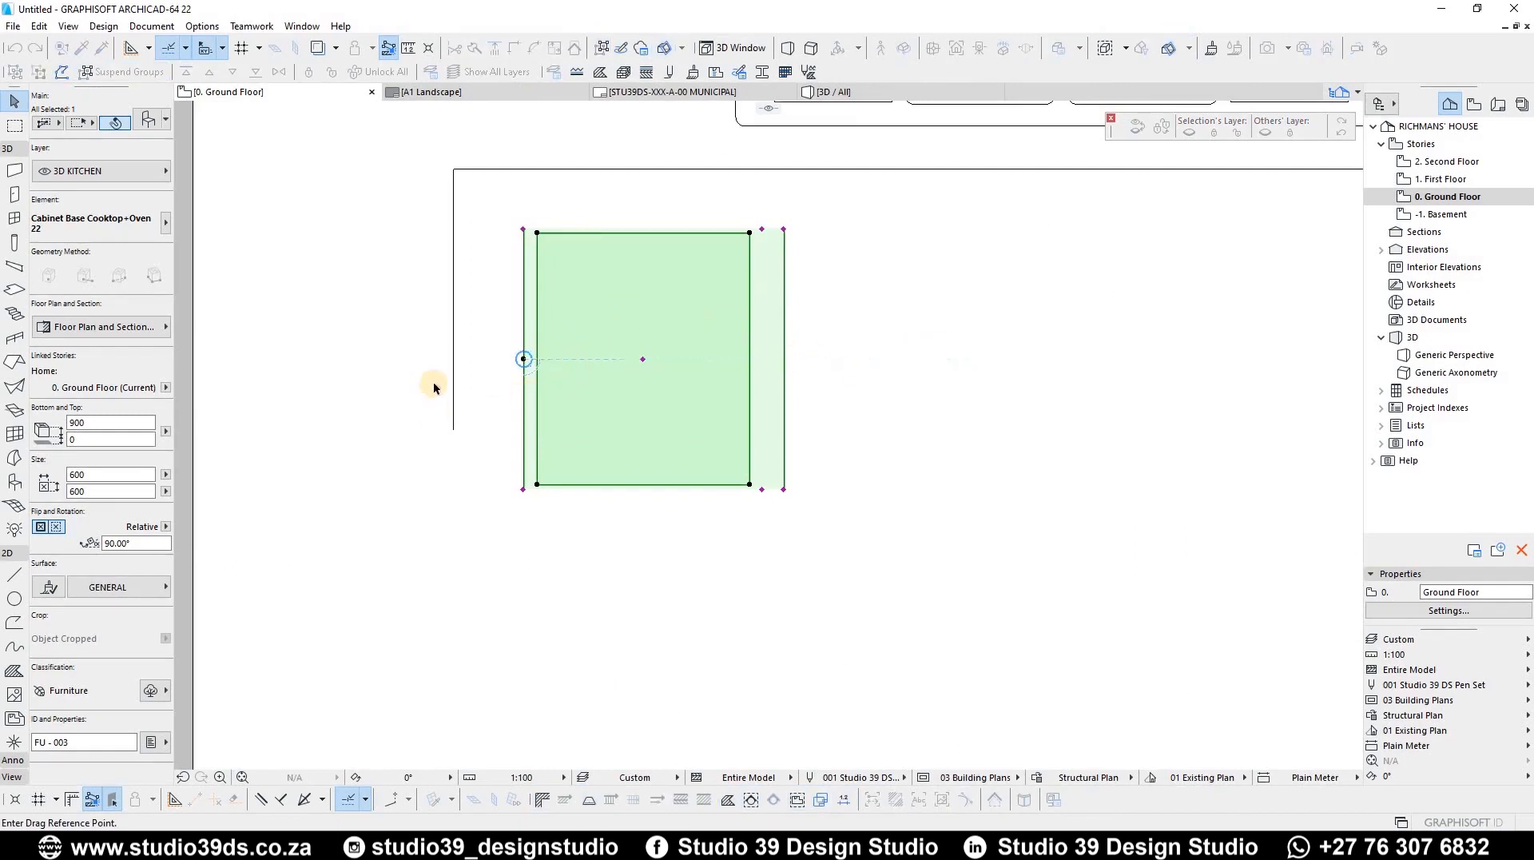
left_click(537, 359)
scroll(631, 375, "down", 3)
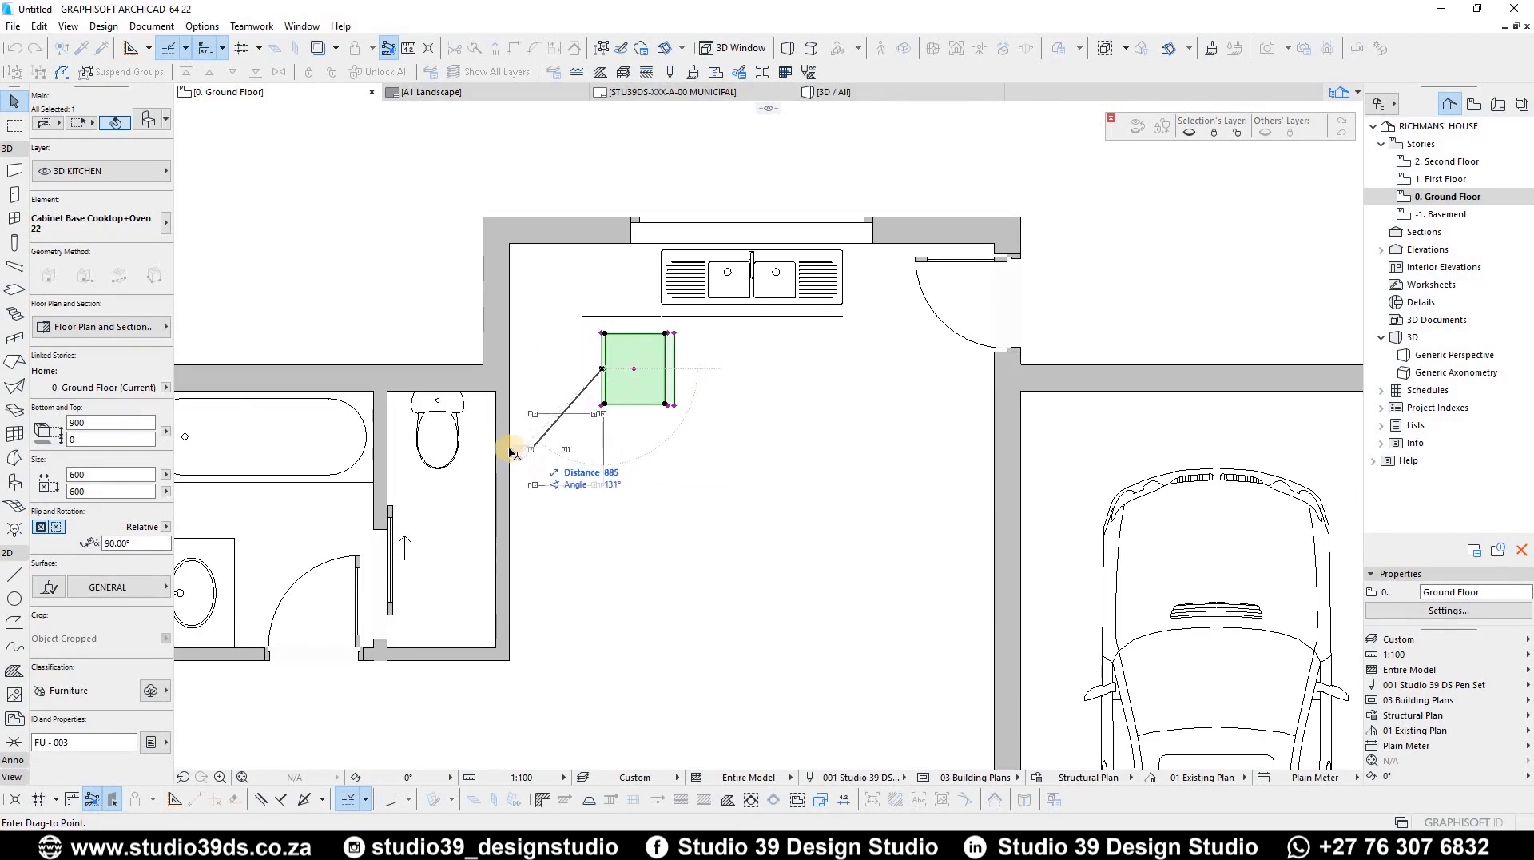
left_click(510, 449)
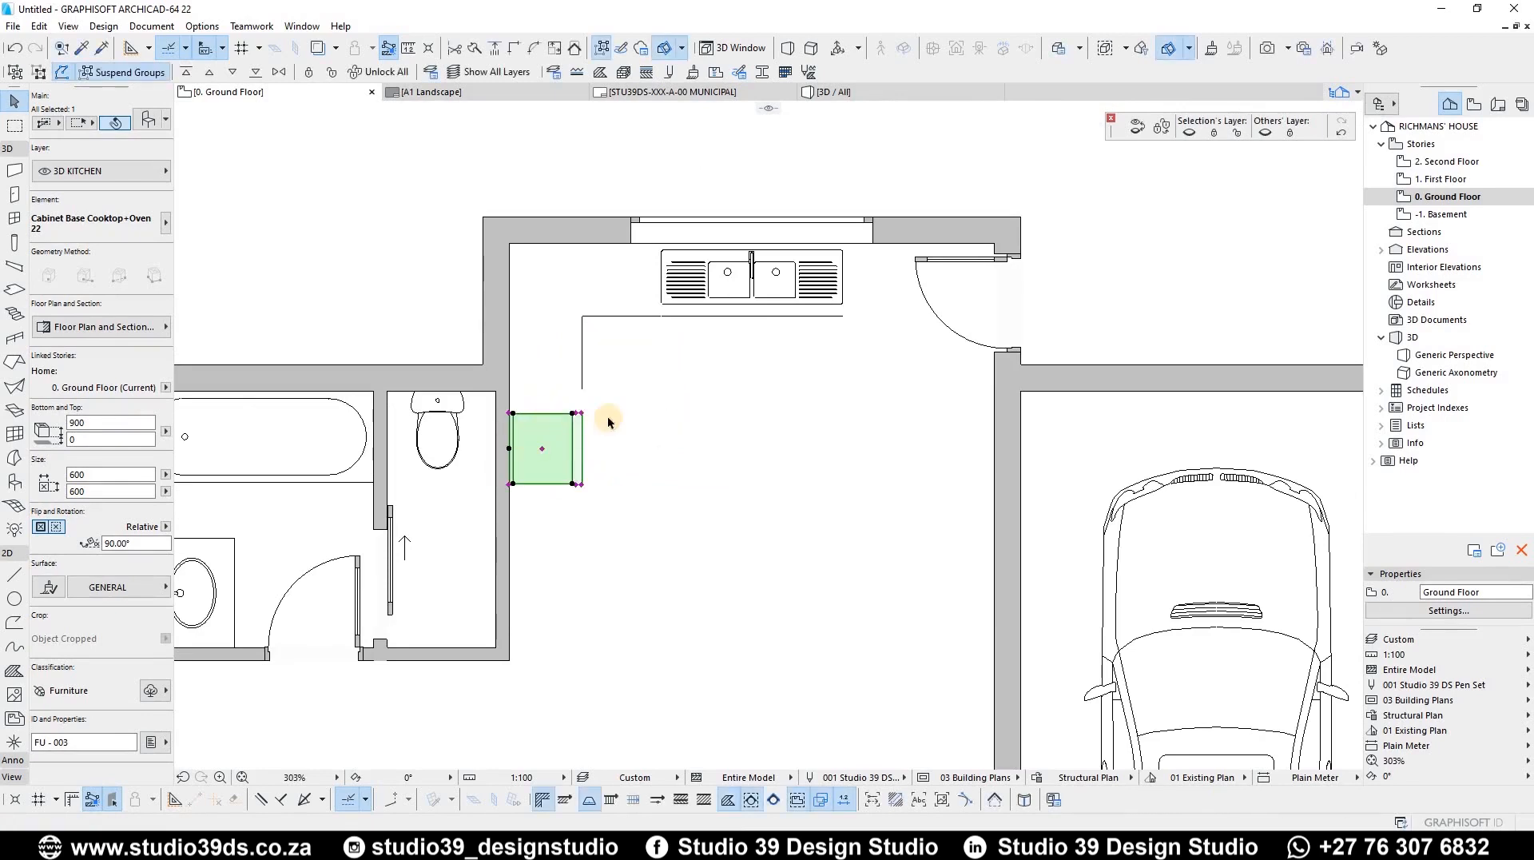
Move the cooktop cabinet along the wall so it sits flush against the end of the L-shaped corner cabinet
scroll(607, 422, "up", 3)
left_click(582, 413)
left_click(634, 369)
scroll(575, 315, "down", 3)
key("Escape")
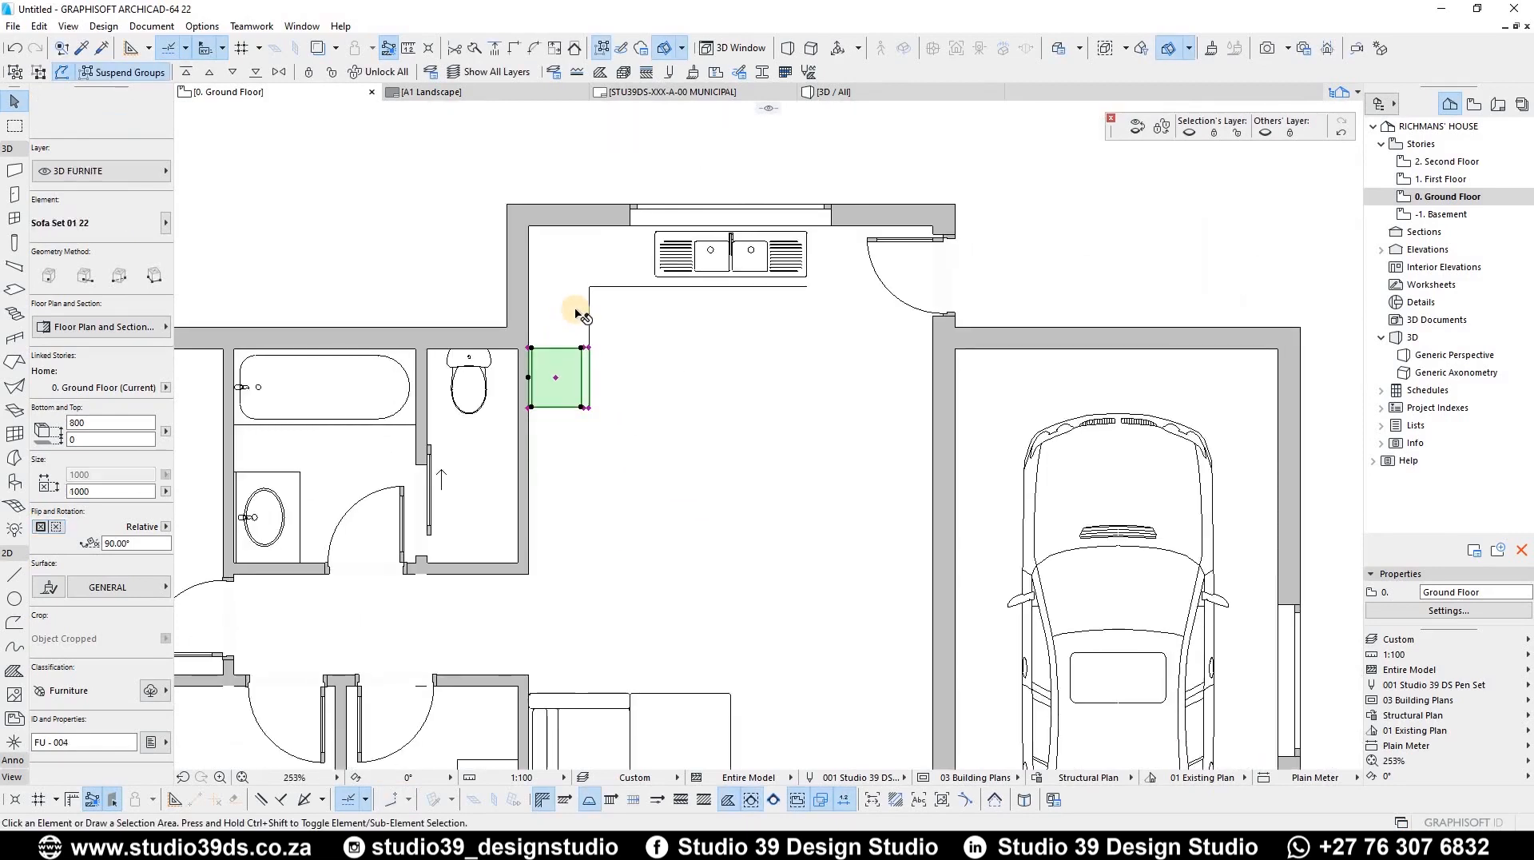
Mirror a copy of the L-shaped corner cabinet across a horizontal axis through the centre of the cooktop cabinet
left_click(581, 313)
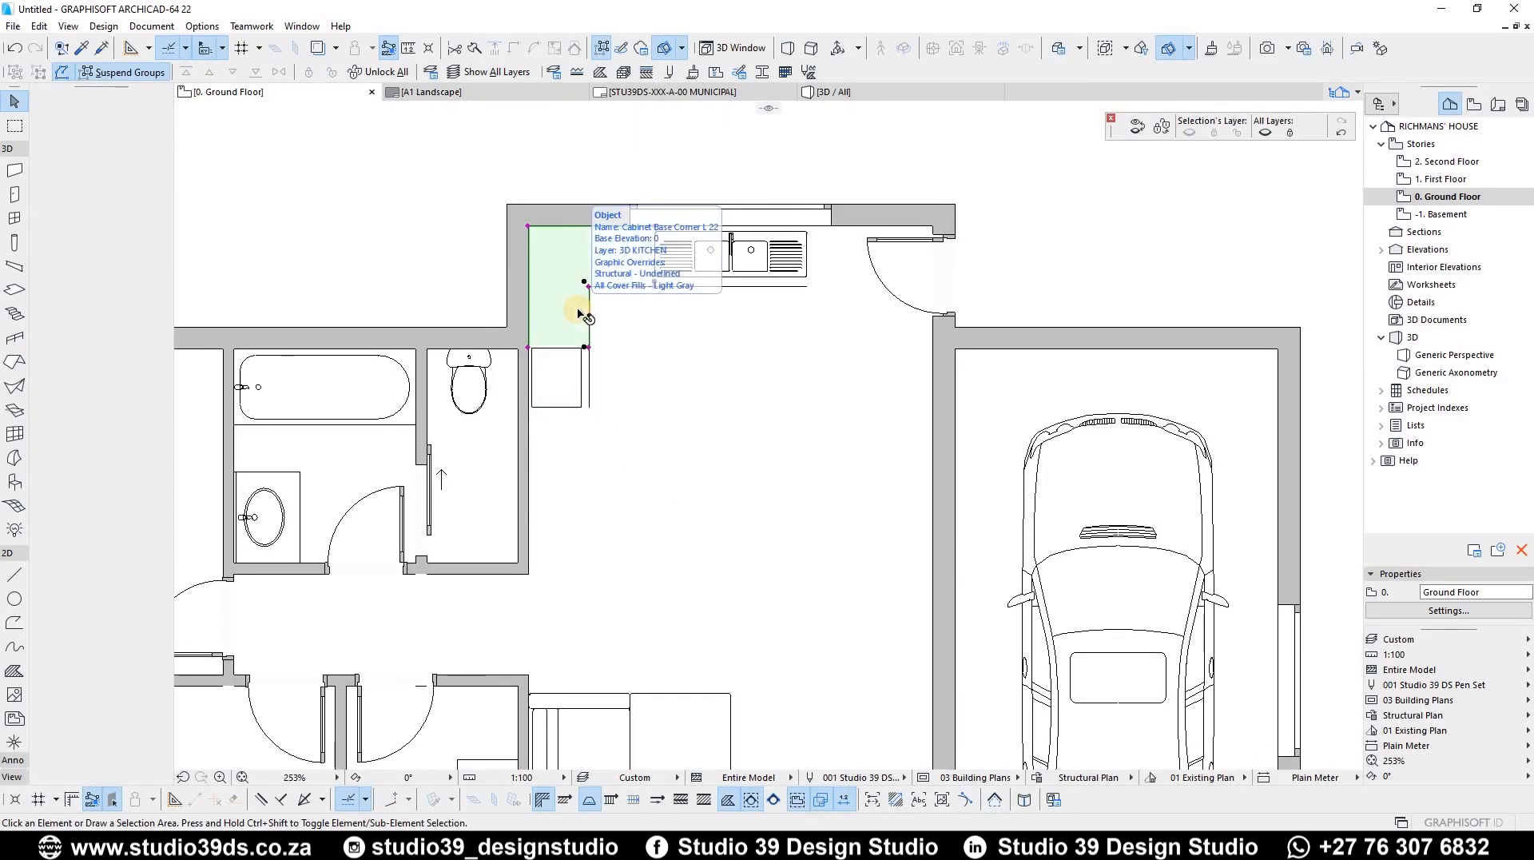
key("ctrl+alt+m")
left_click(557, 379)
left_click(678, 376)
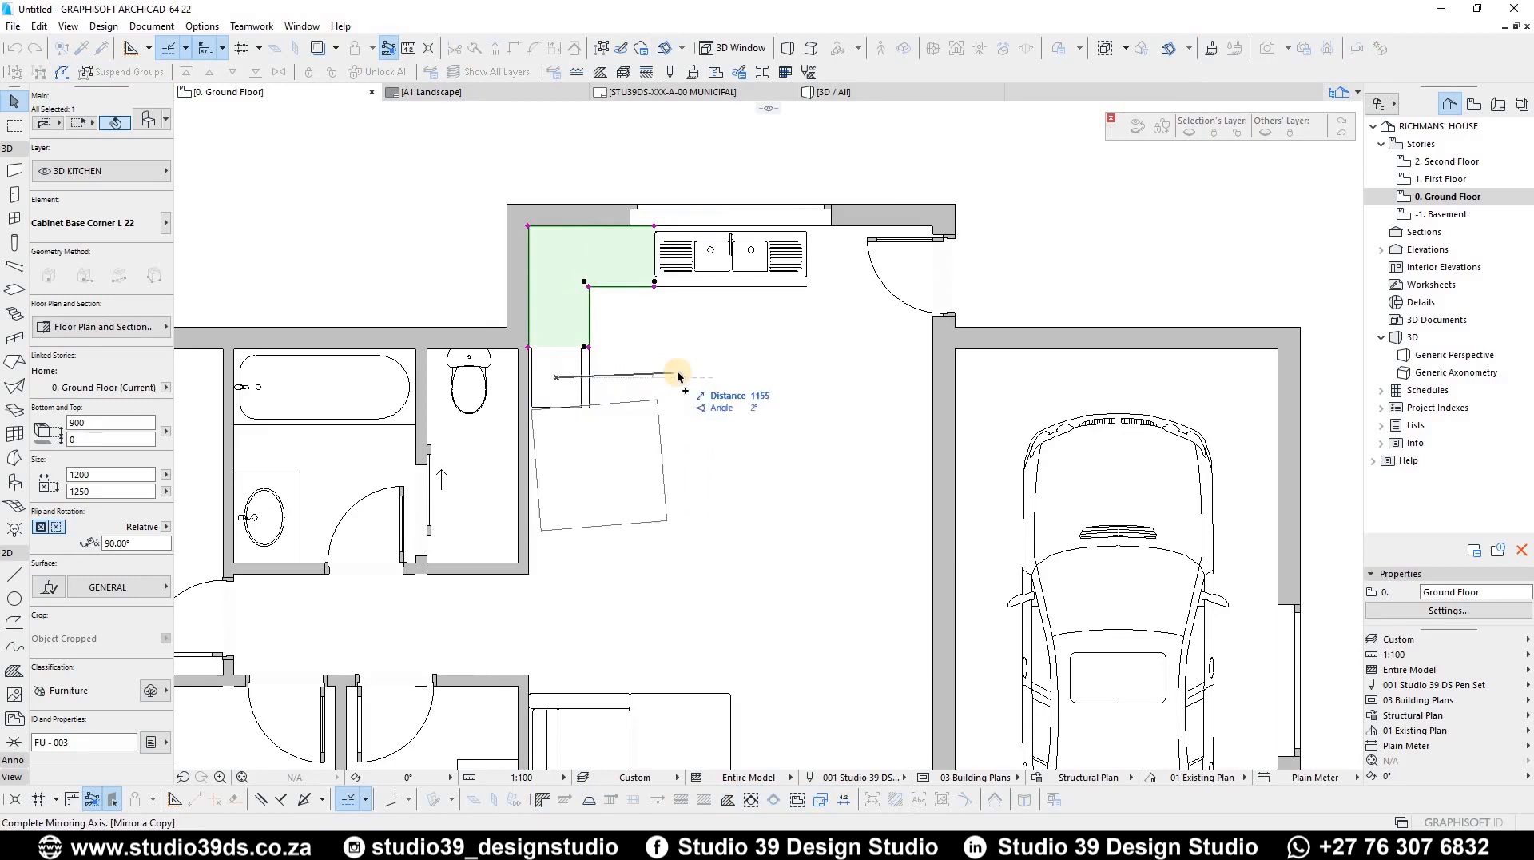
left_click(655, 516)
left_click(654, 529)
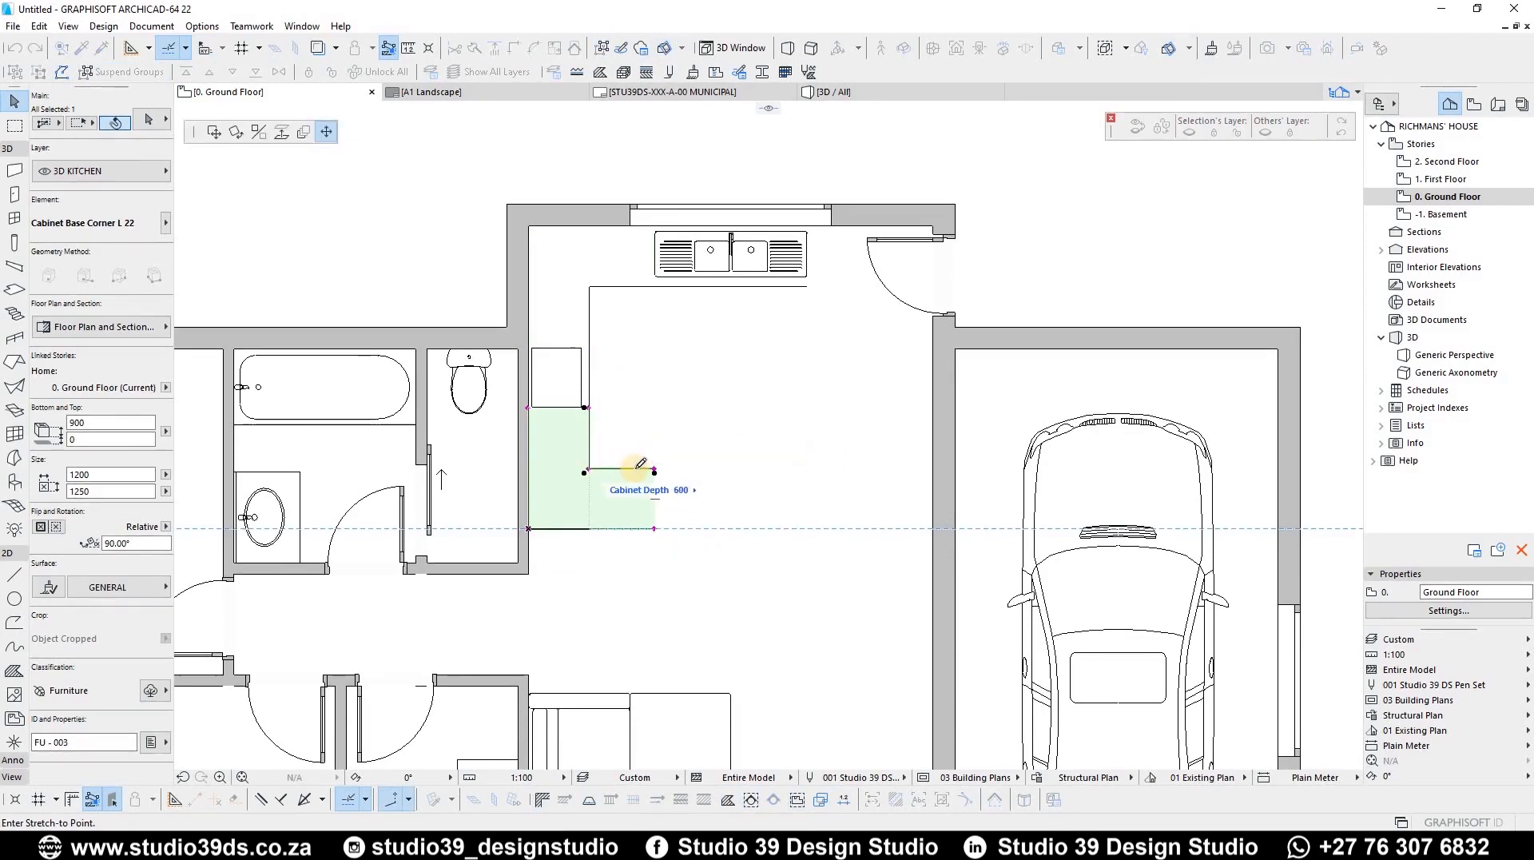
left_click(654, 468)
left_click(735, 484)
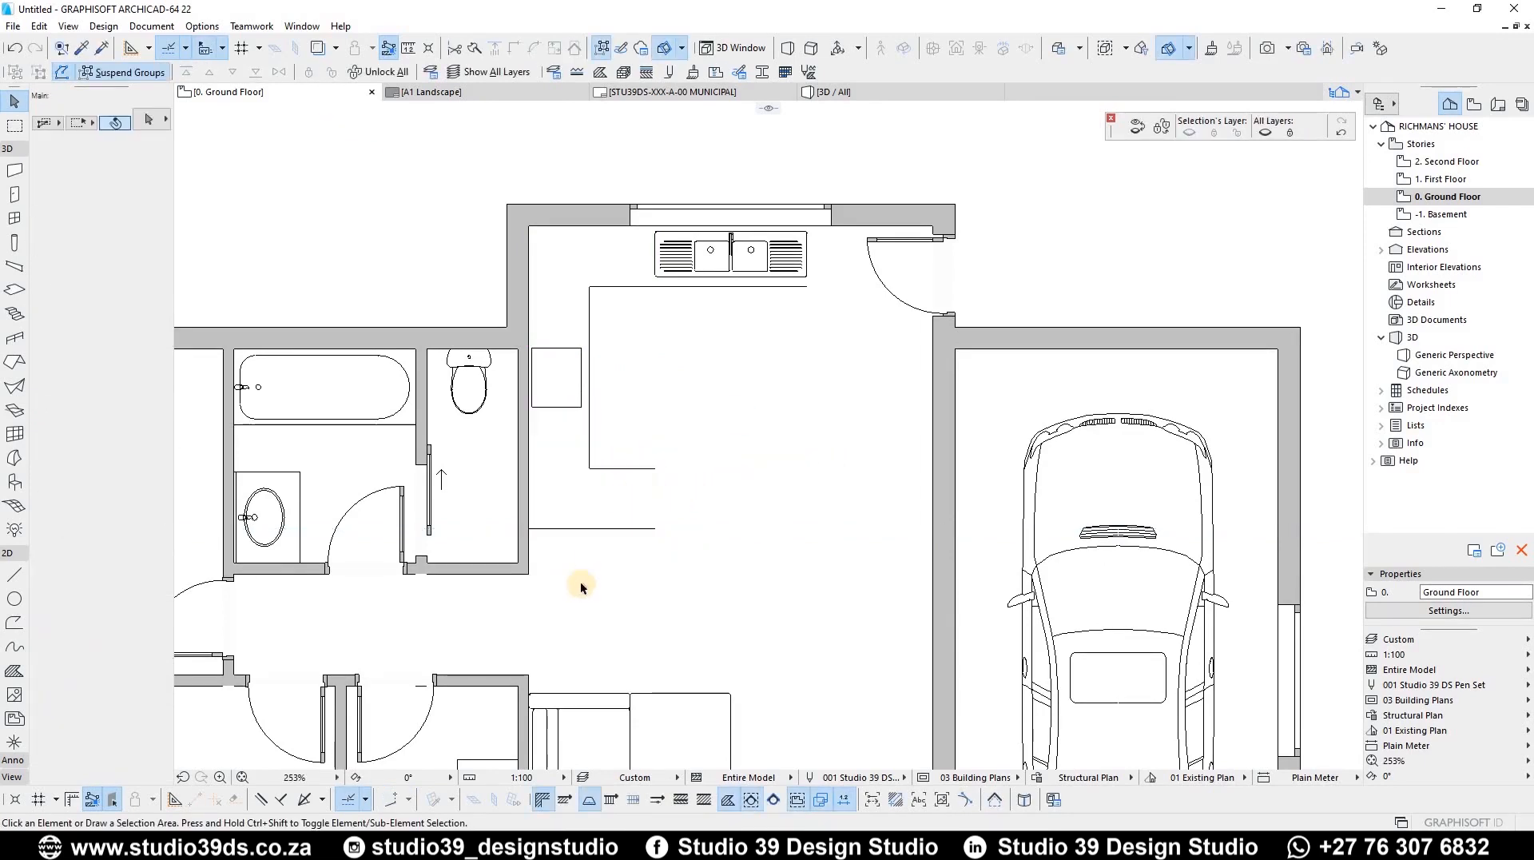
Drag a copy of the mirrored corner cabinet into the open floor area between the kitchen and the sofa
scroll(552, 468, "down", 3)
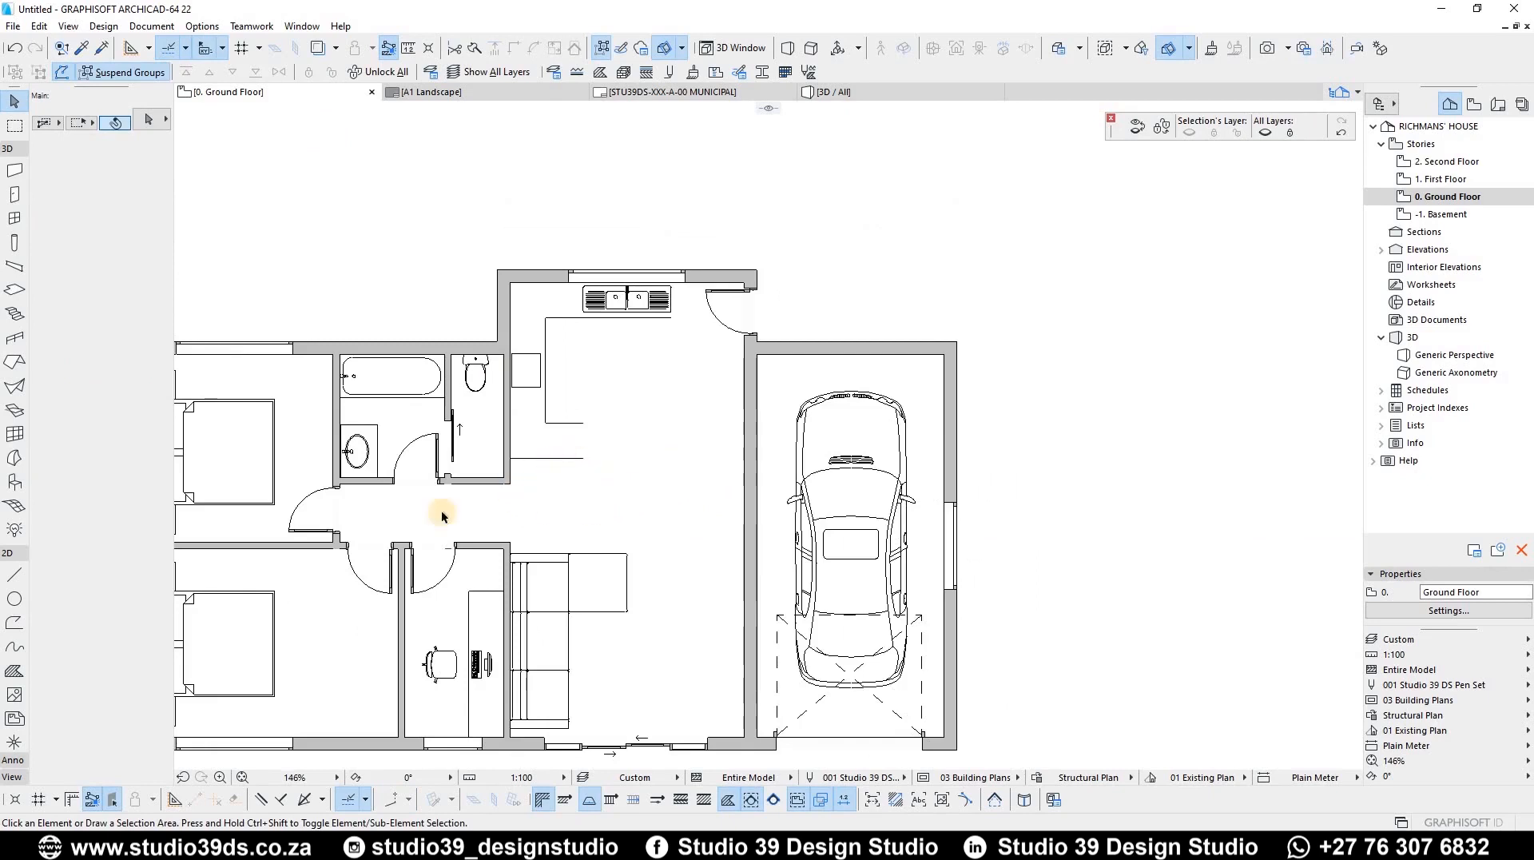
left_click(581, 426)
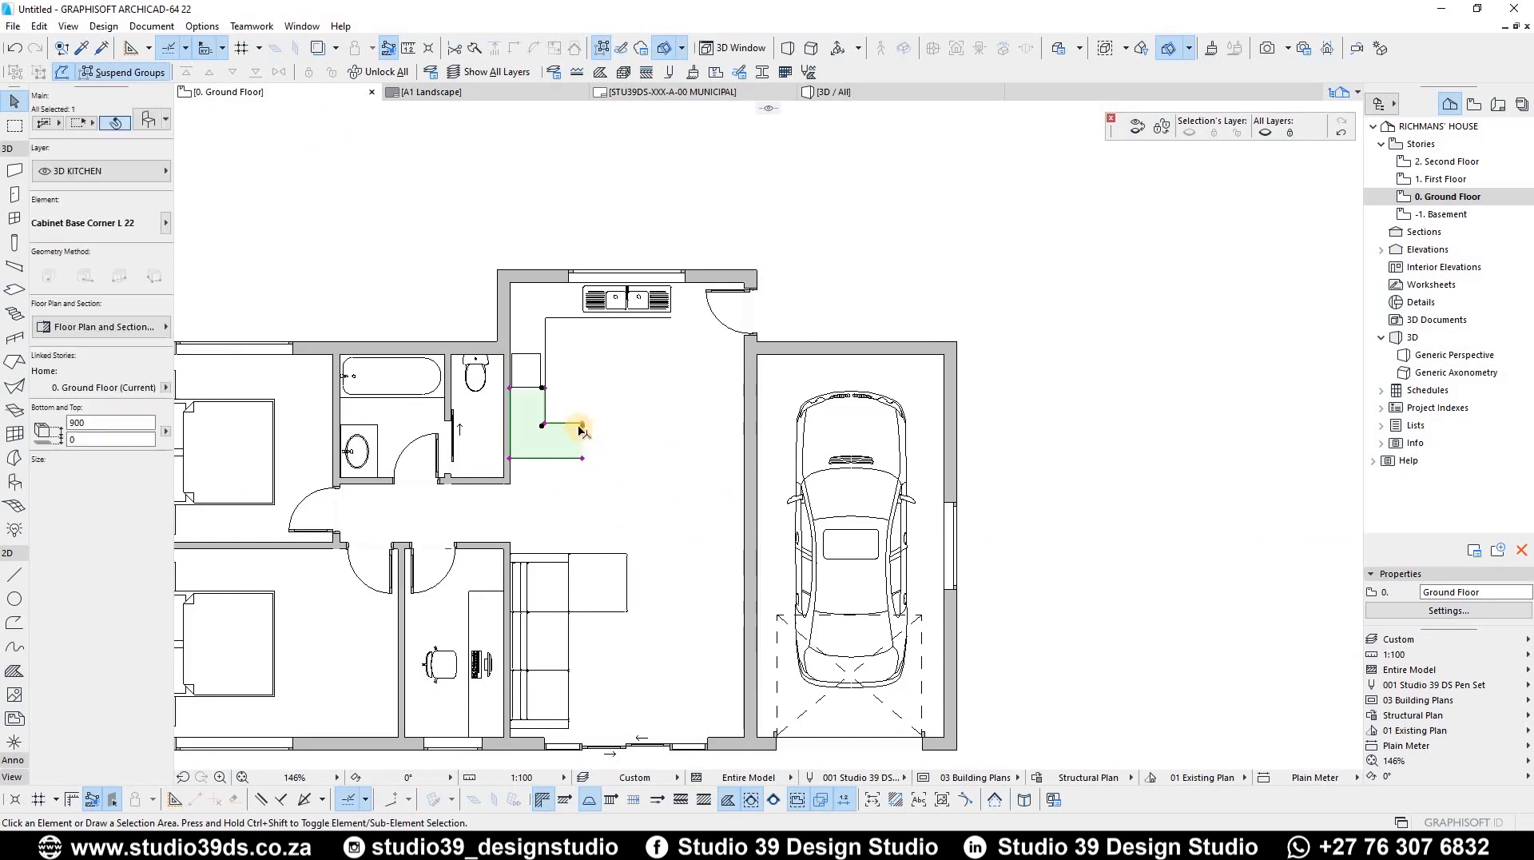
key("ctrl+shift+d")
left_click(579, 424)
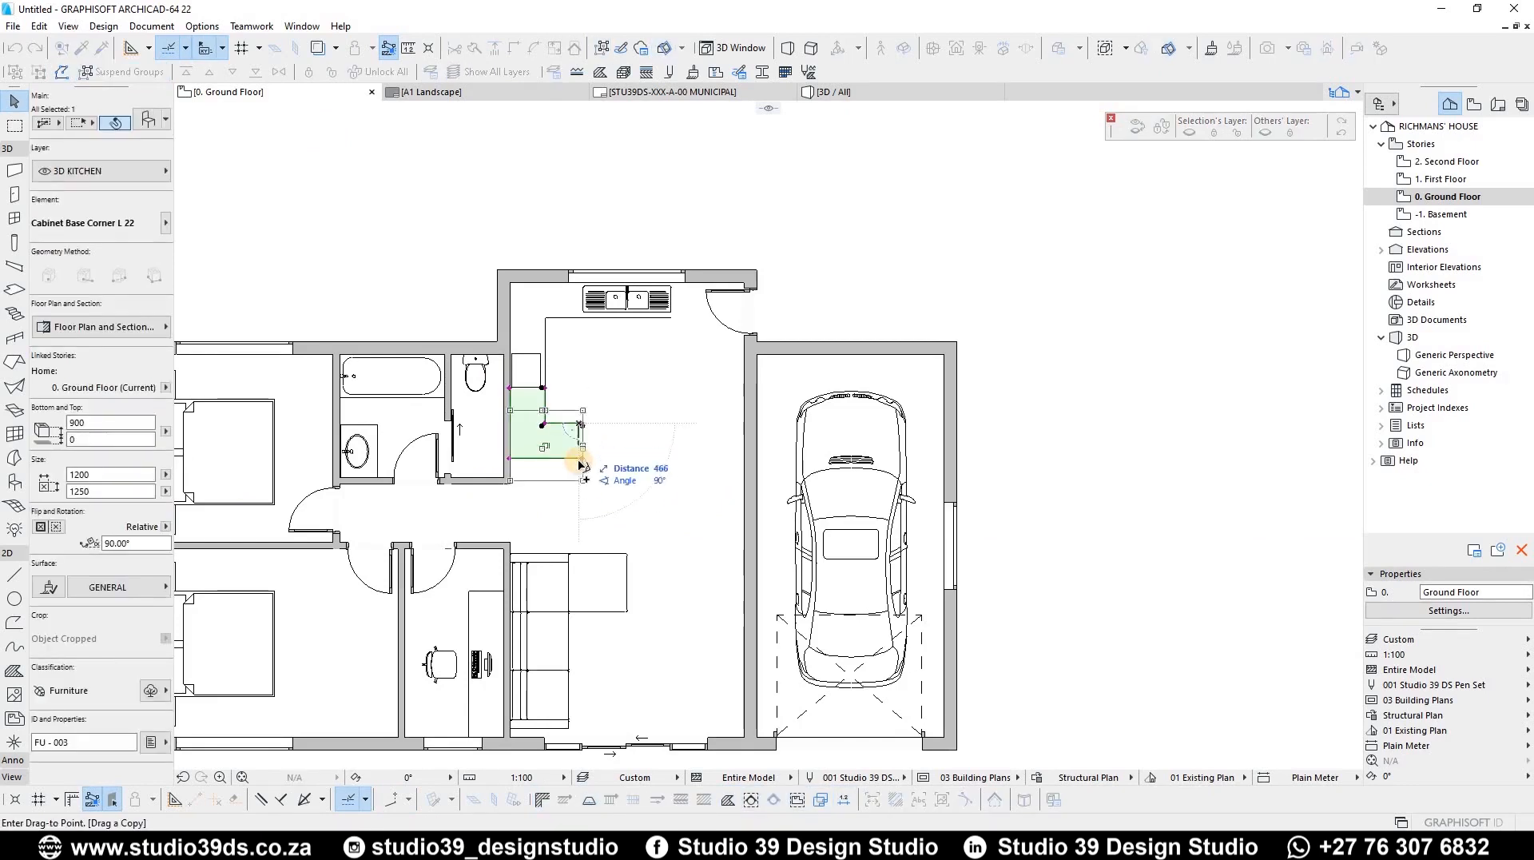
left_click(659, 500)
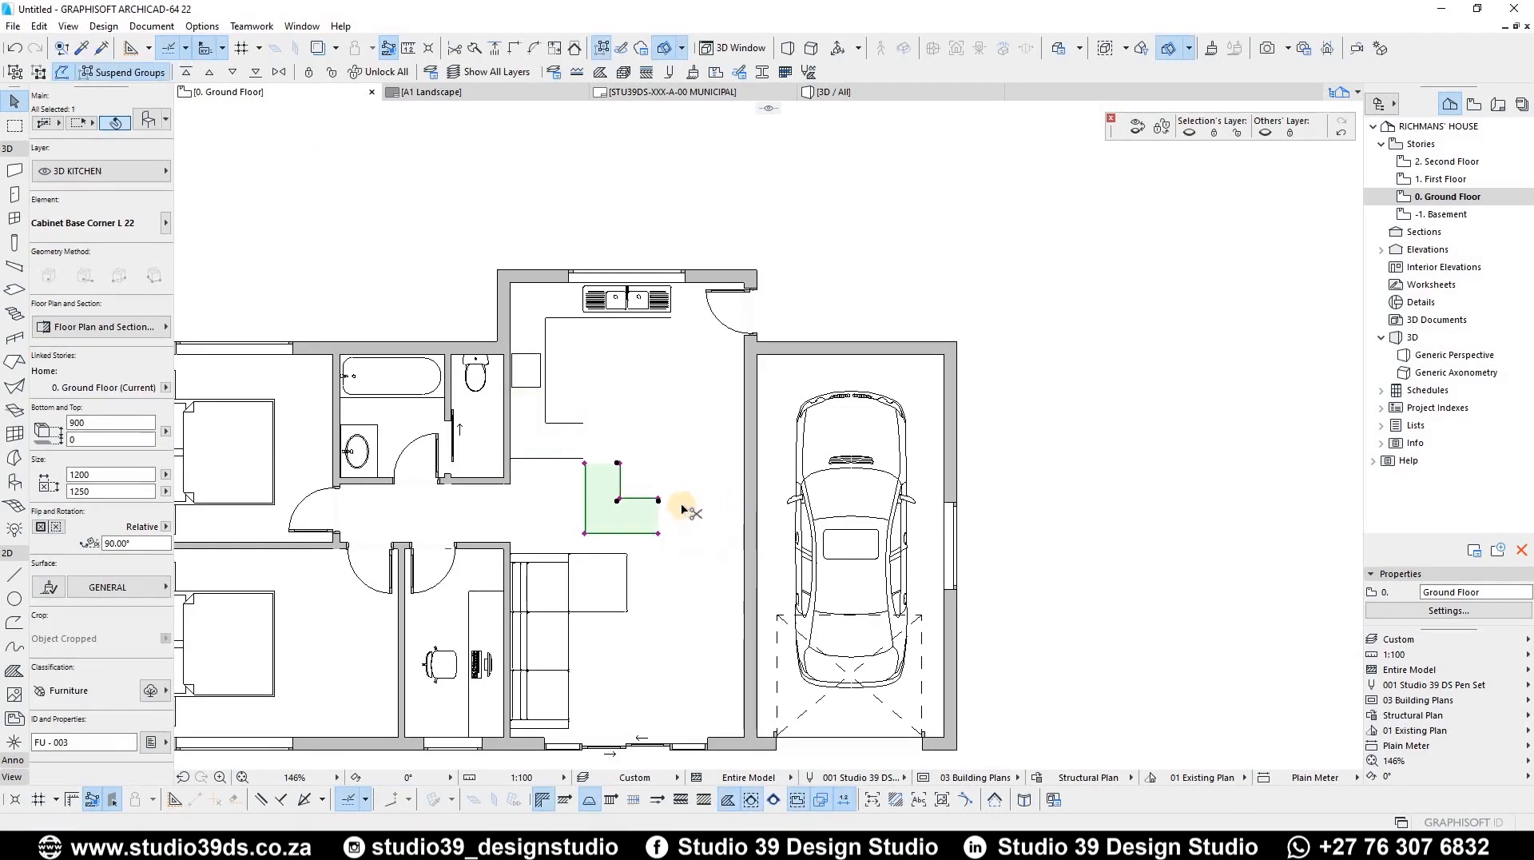
Change the copied corner cabinet's library part to Countertop 22 from Kitchen Furniture 22
key("ctrl+t")
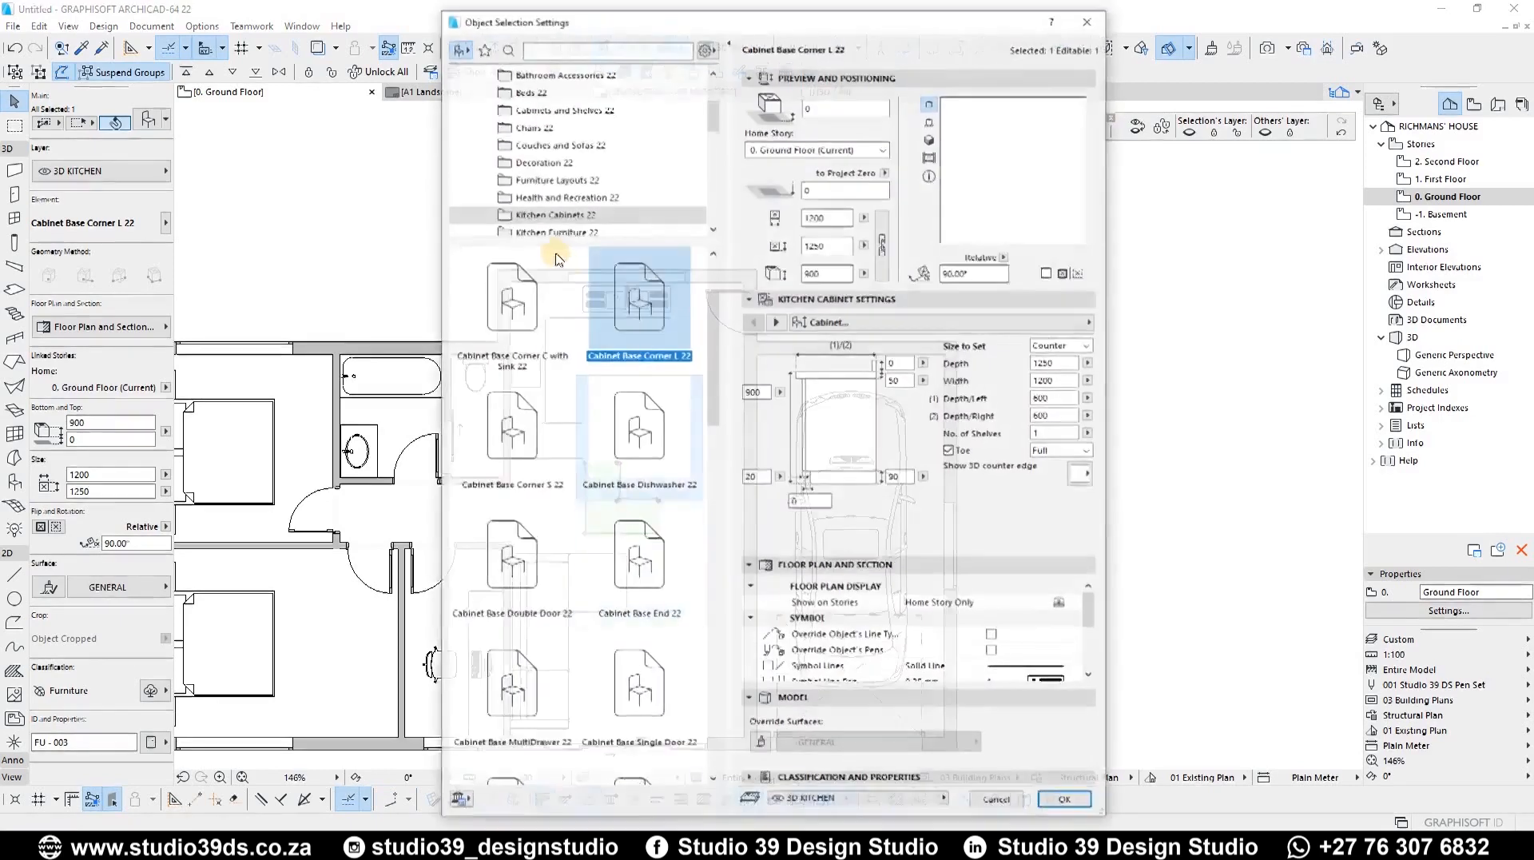
left_click(556, 126)
left_click(525, 291)
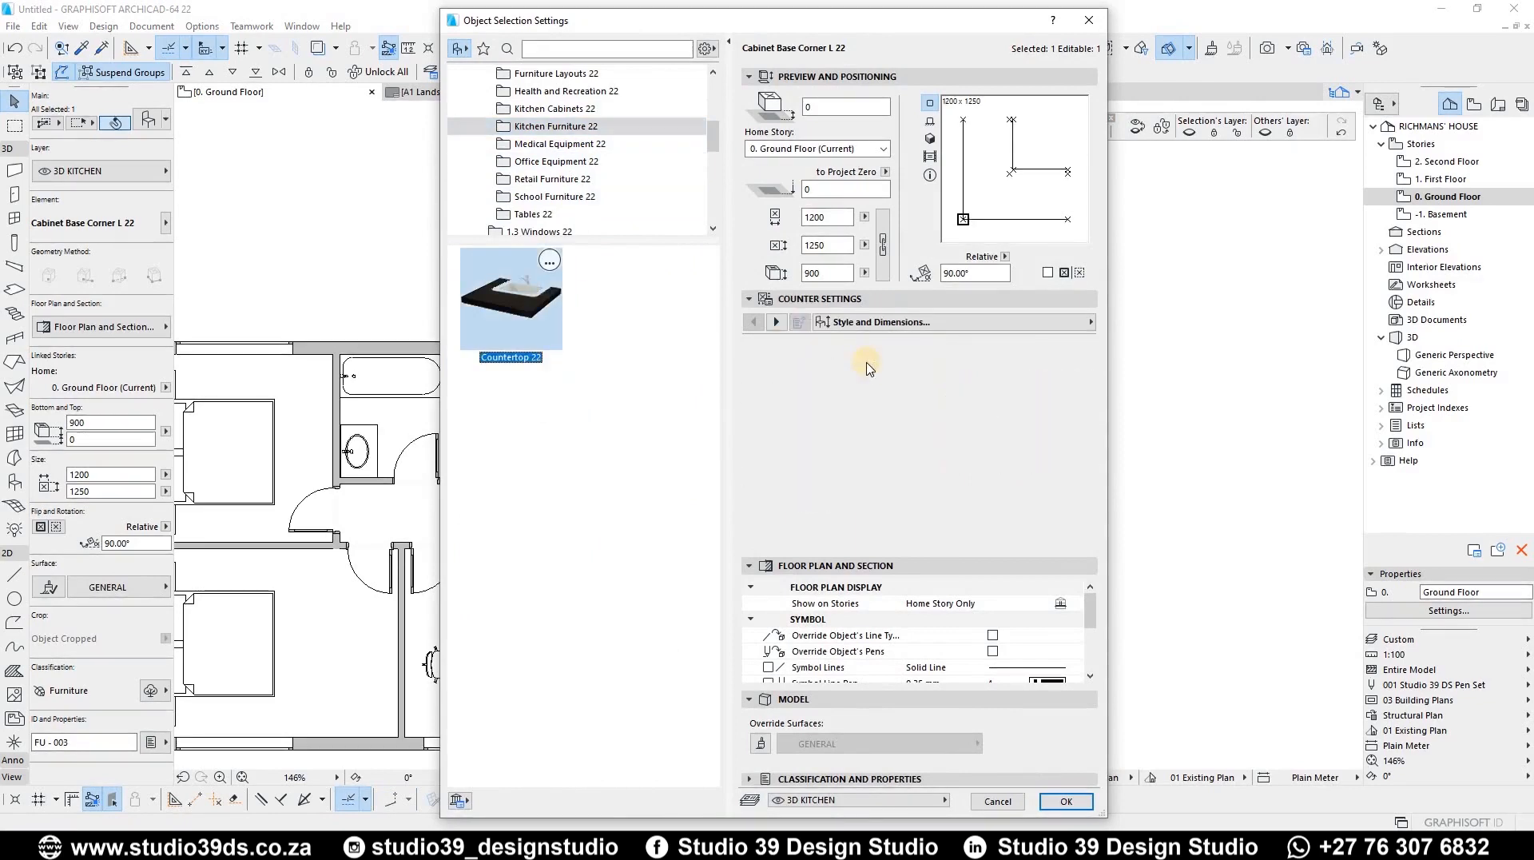
Set the countertop's number of sinks to None and apply the object settings
left_click(778, 322)
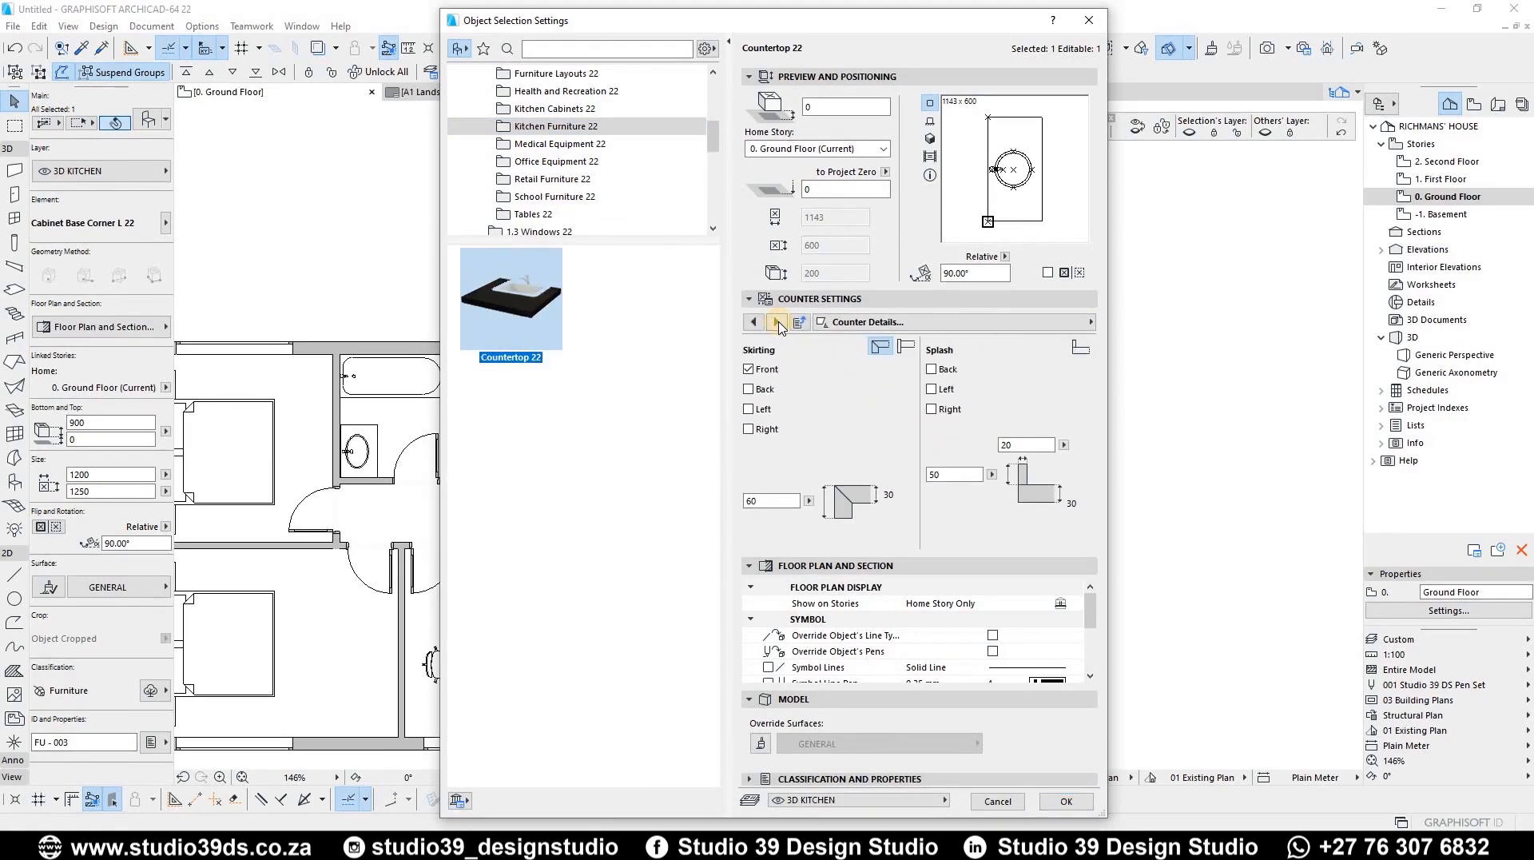
left_click(778, 322)
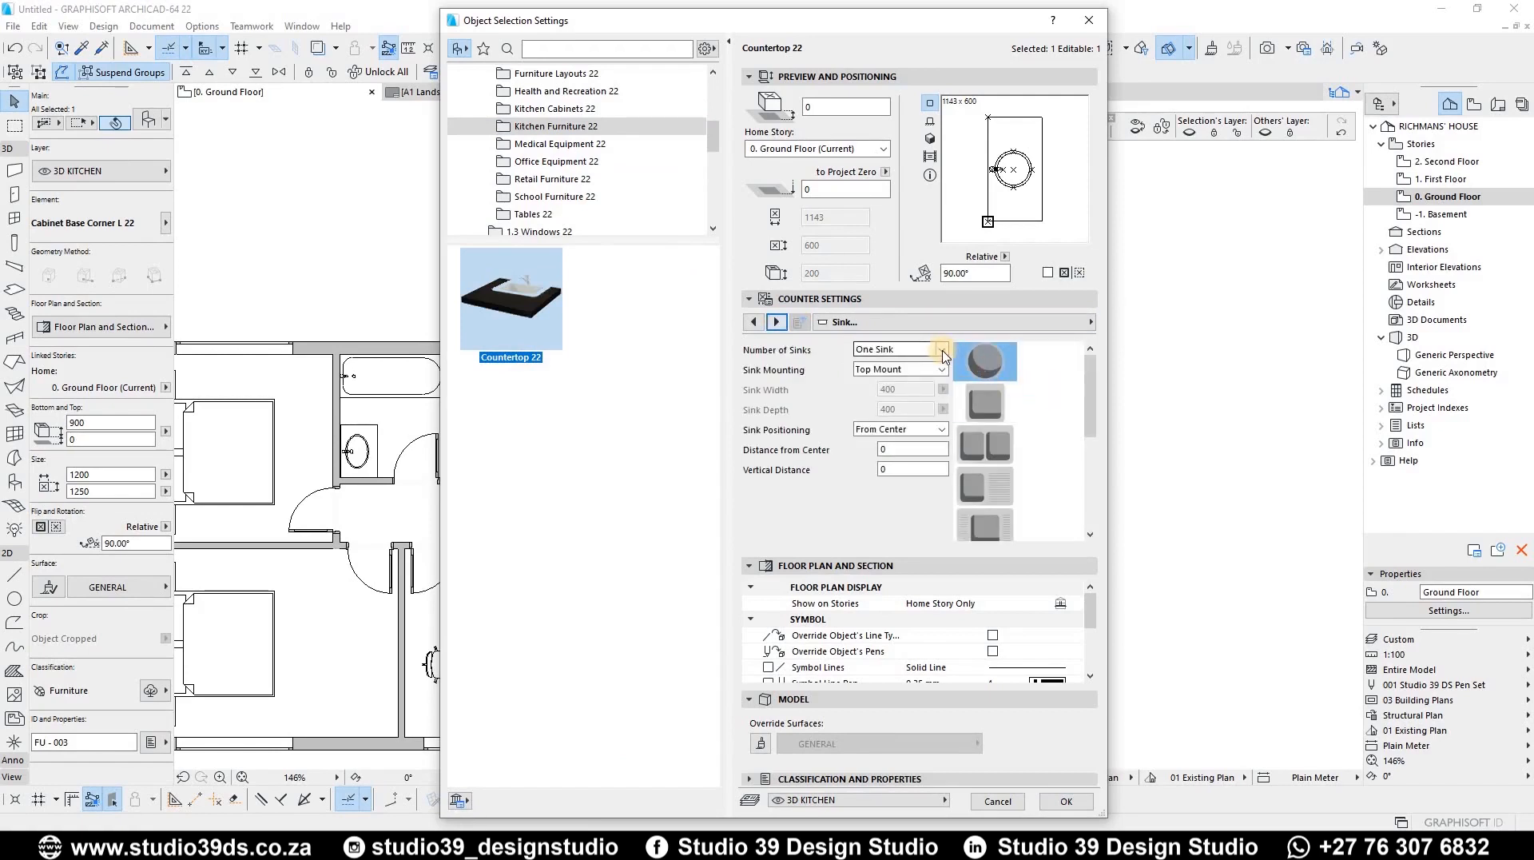
left_click_drag(1088, 408, 1103, 537)
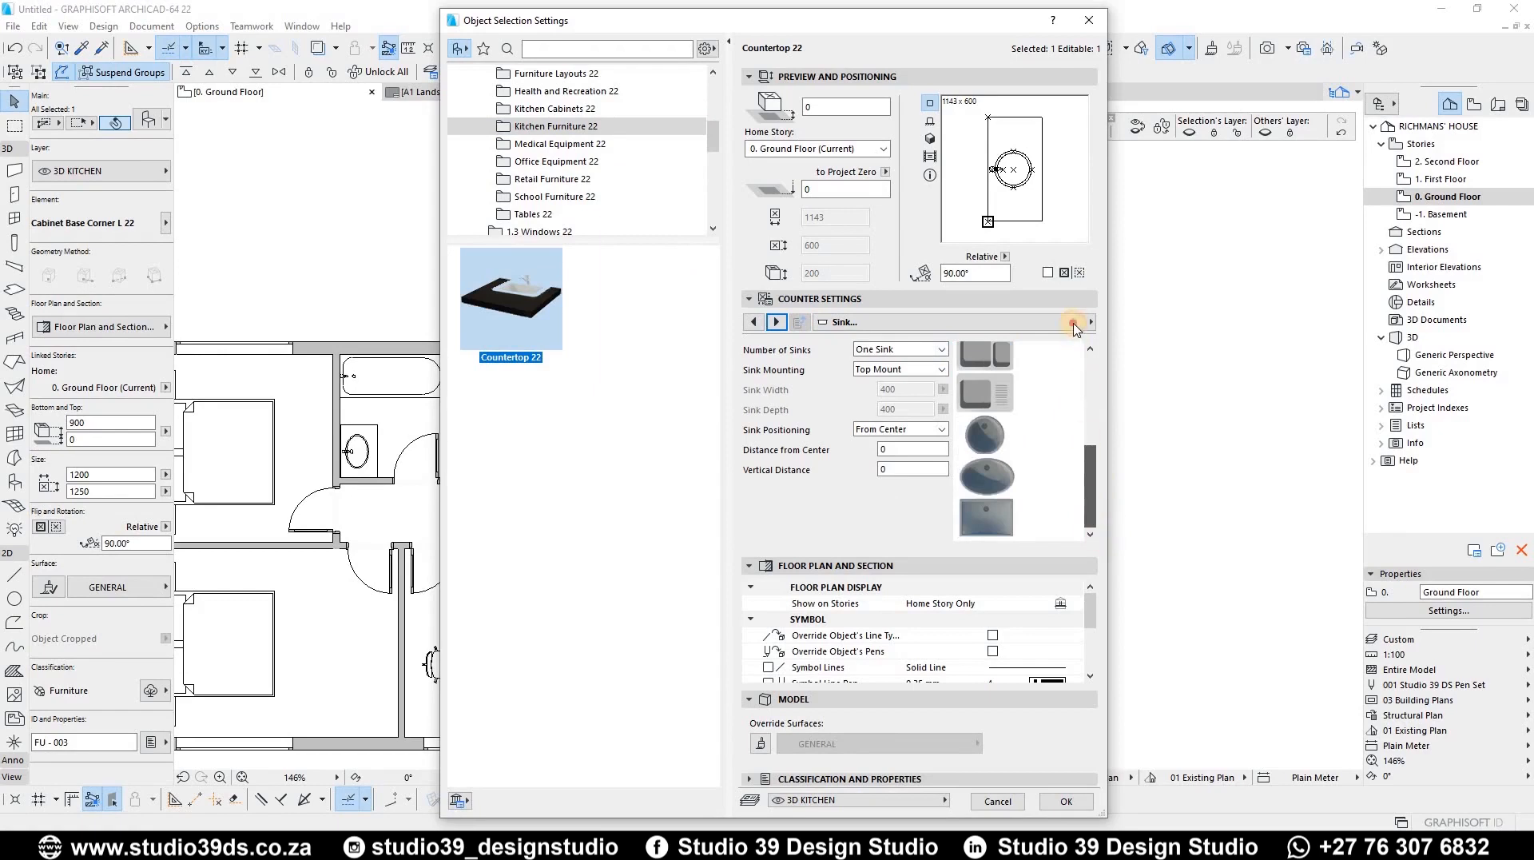
left_click(879, 349)
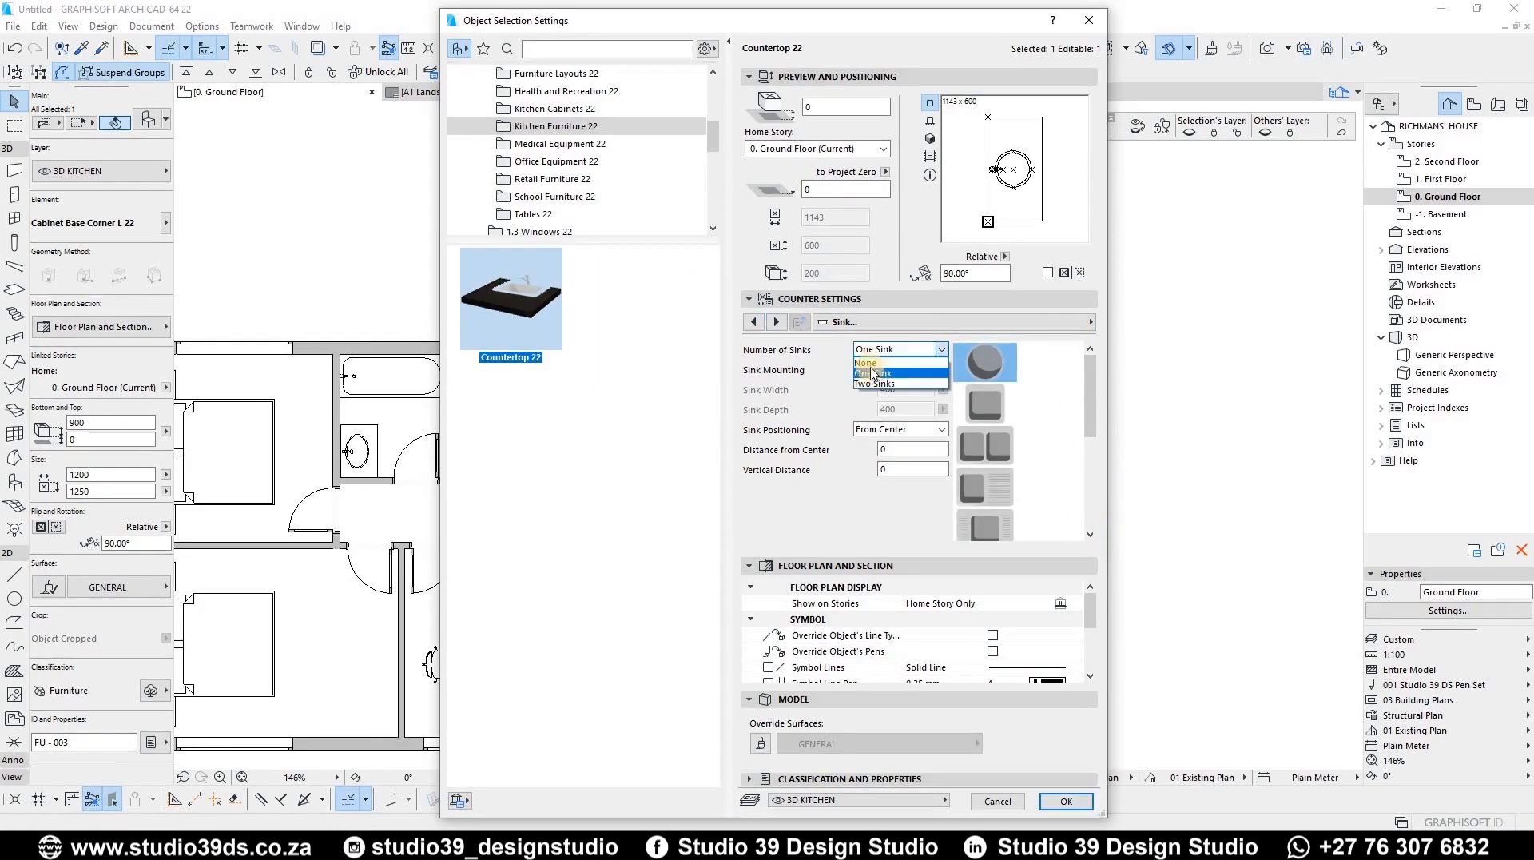
left_click(865, 363)
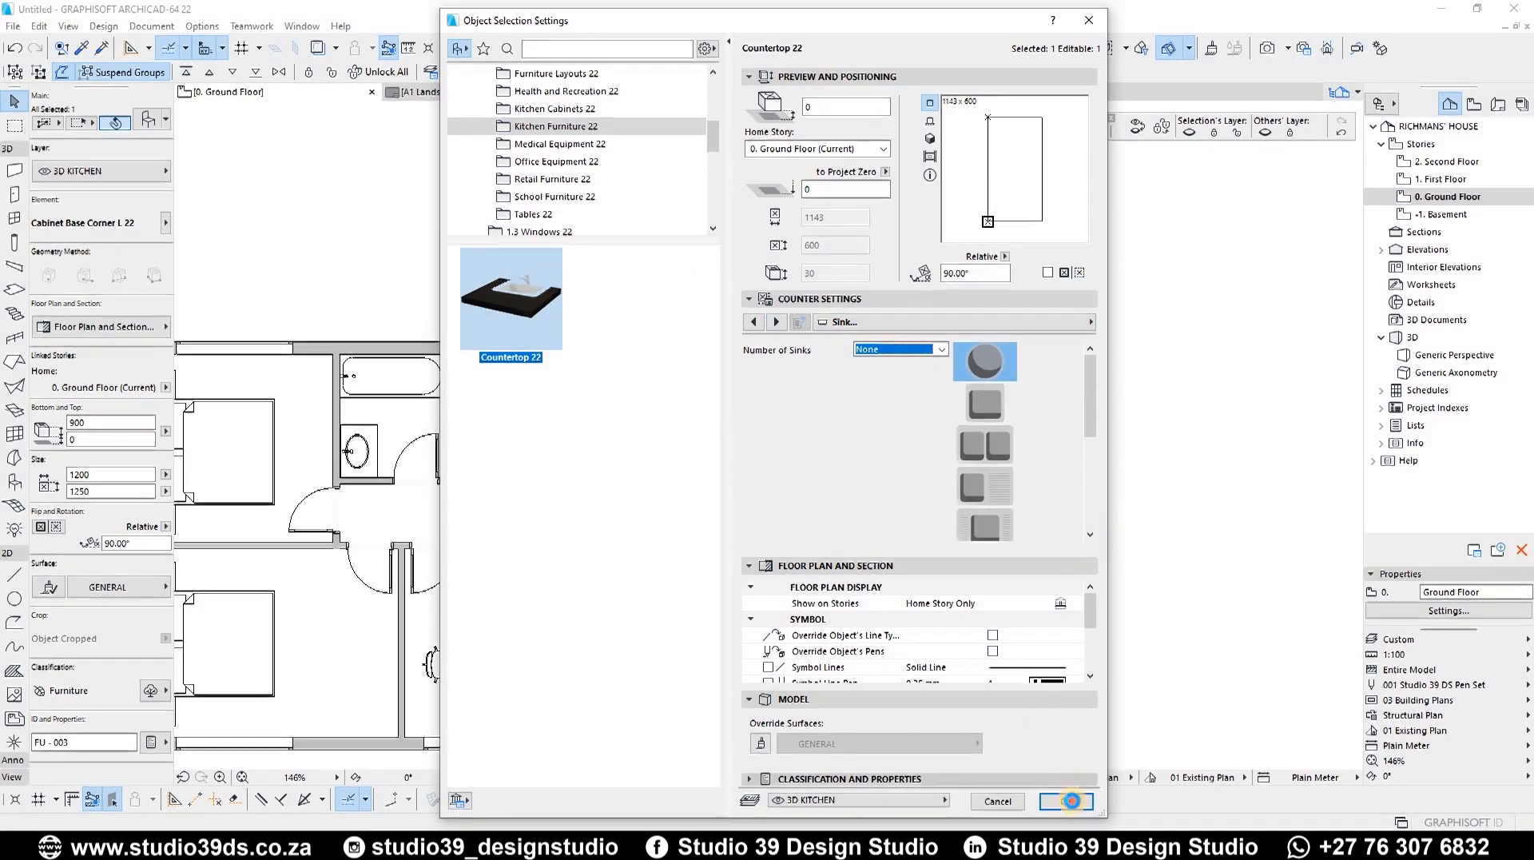
key("Return")
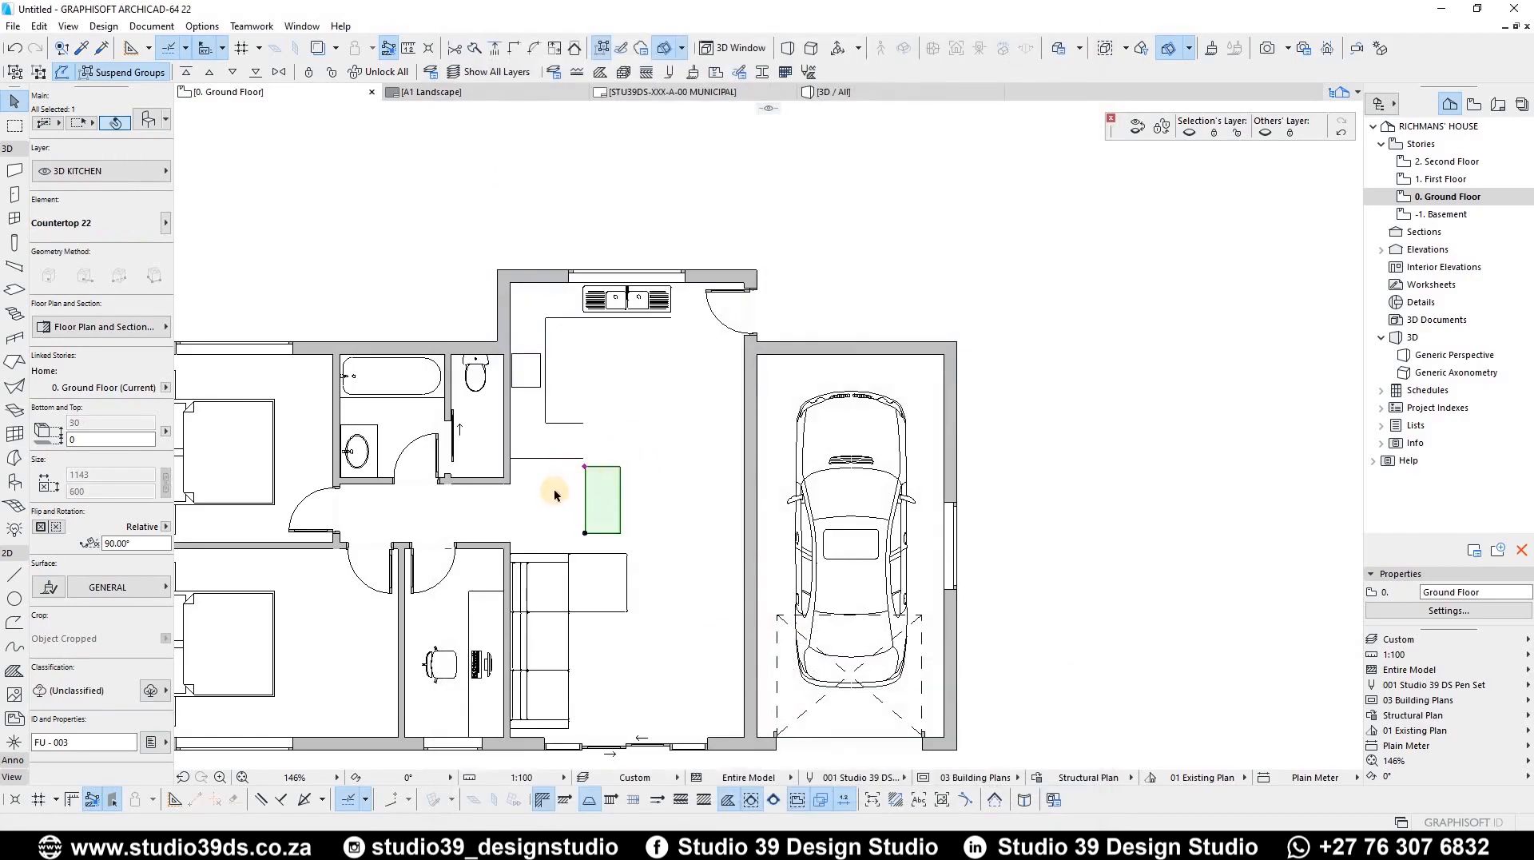
Rotate the countertop about its lower-left corner to a 0.00° angle so it lies horizontally
scroll(555, 488, "up", 3)
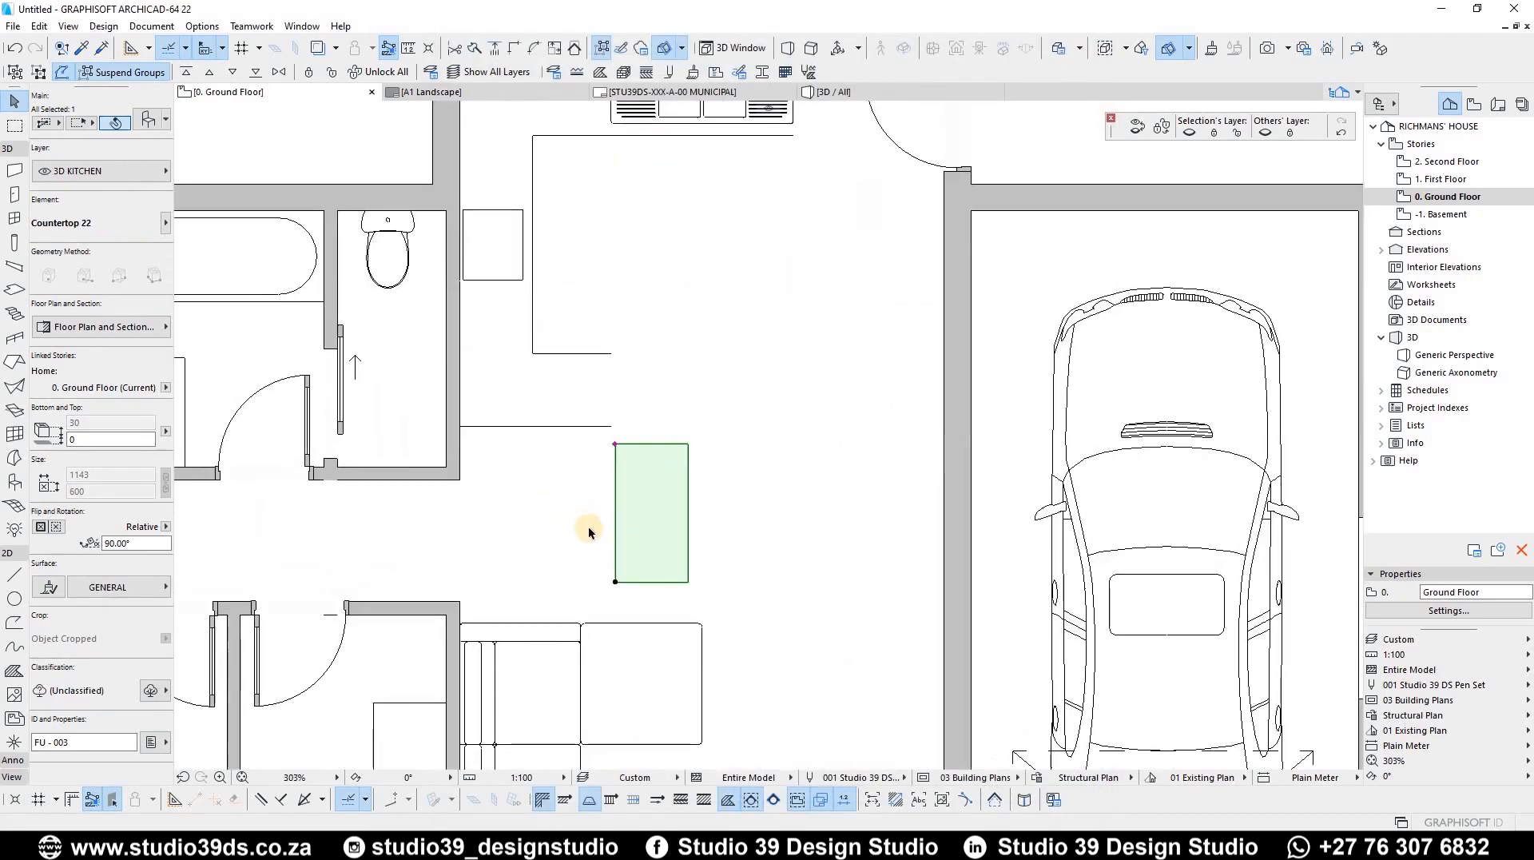
key("ctrl+e")
left_click(616, 582)
left_click(617, 432)
left_click(698, 583)
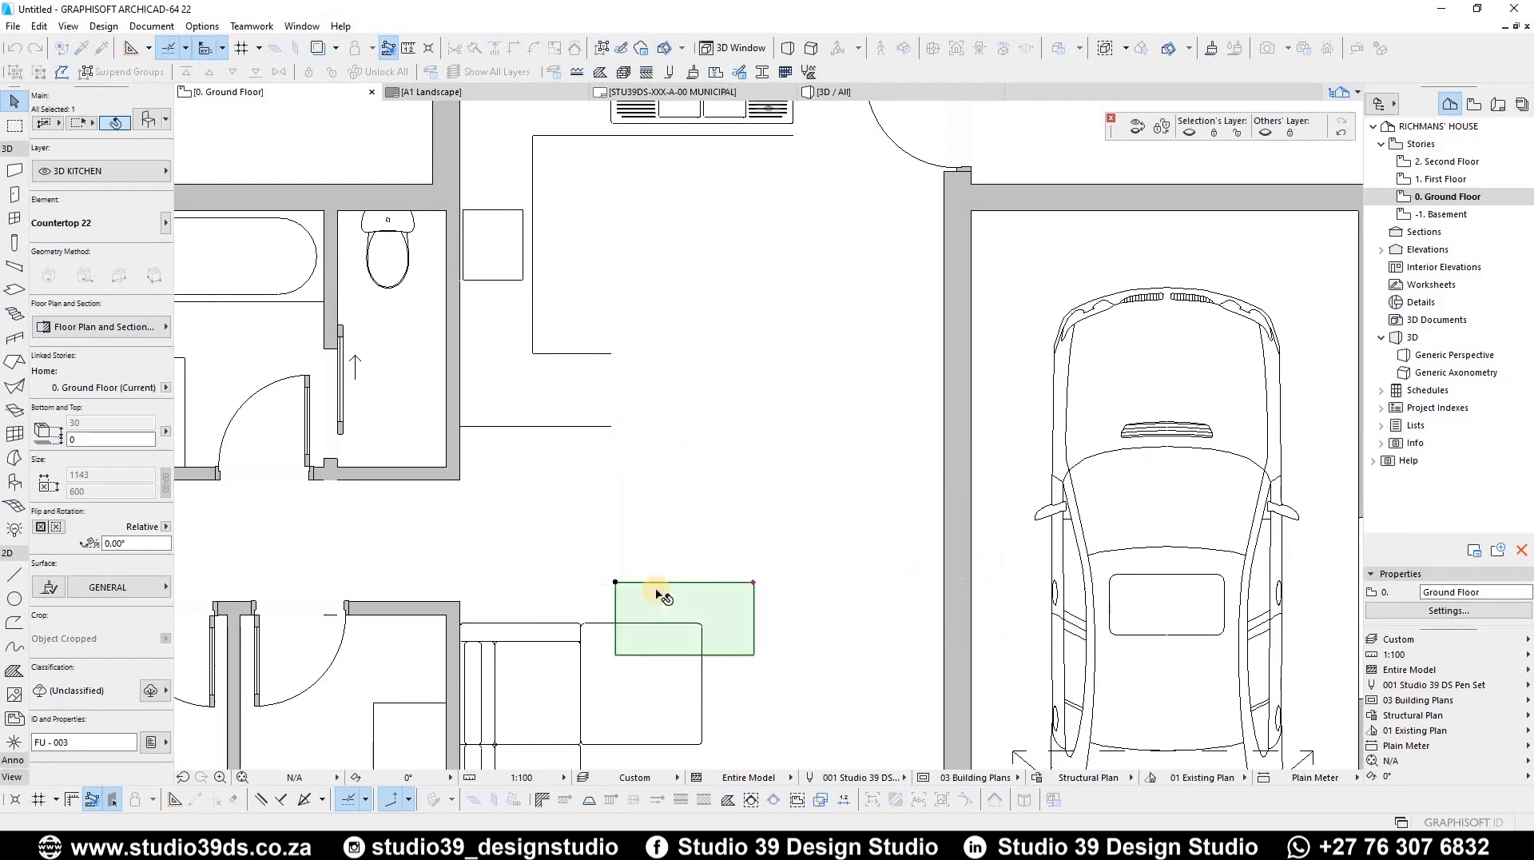
Move the countertop by its upper-left corner to just below the mirrored corner cabinet, near the wall
key("ctrl+d")
left_click(615, 582)
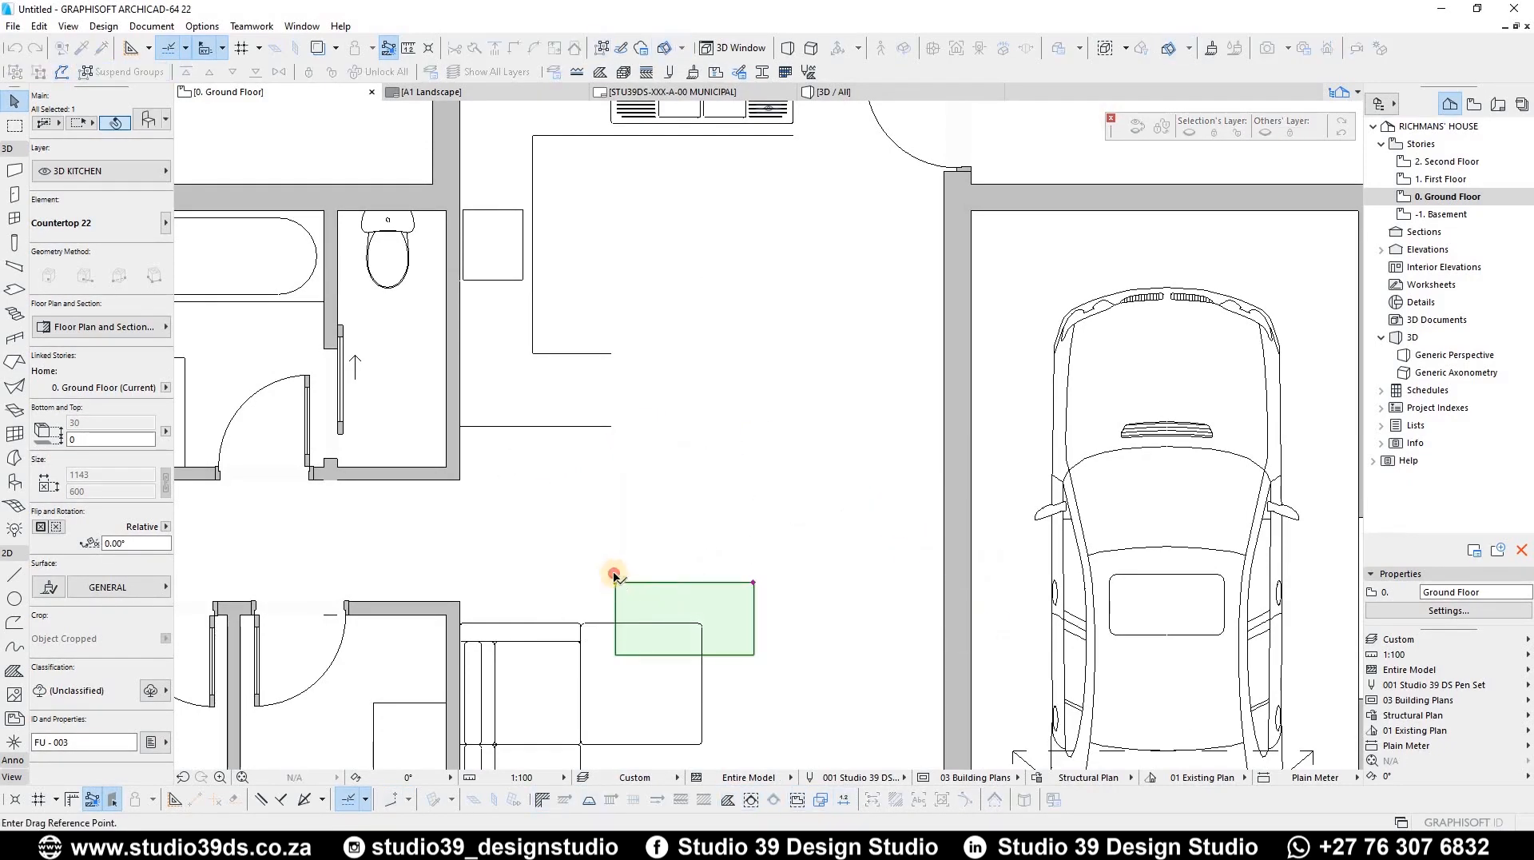
left_click(489, 433)
Move the countertop by its upper-left corner to where the mirrored corner cabinet's lower edge meets the wall
scroll(484, 432, "up", 5)
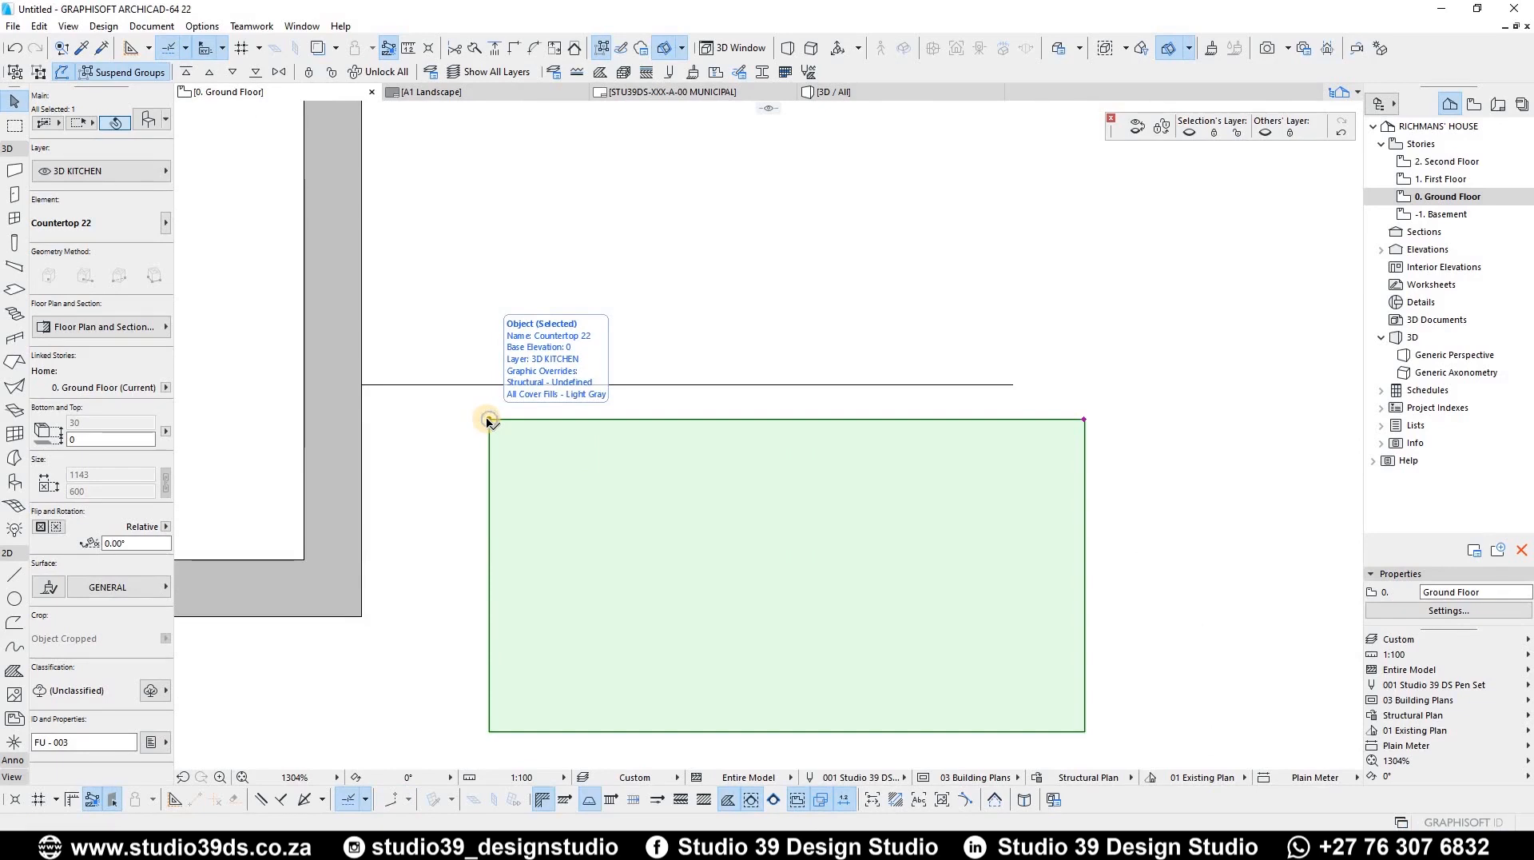
left_click(1084, 420)
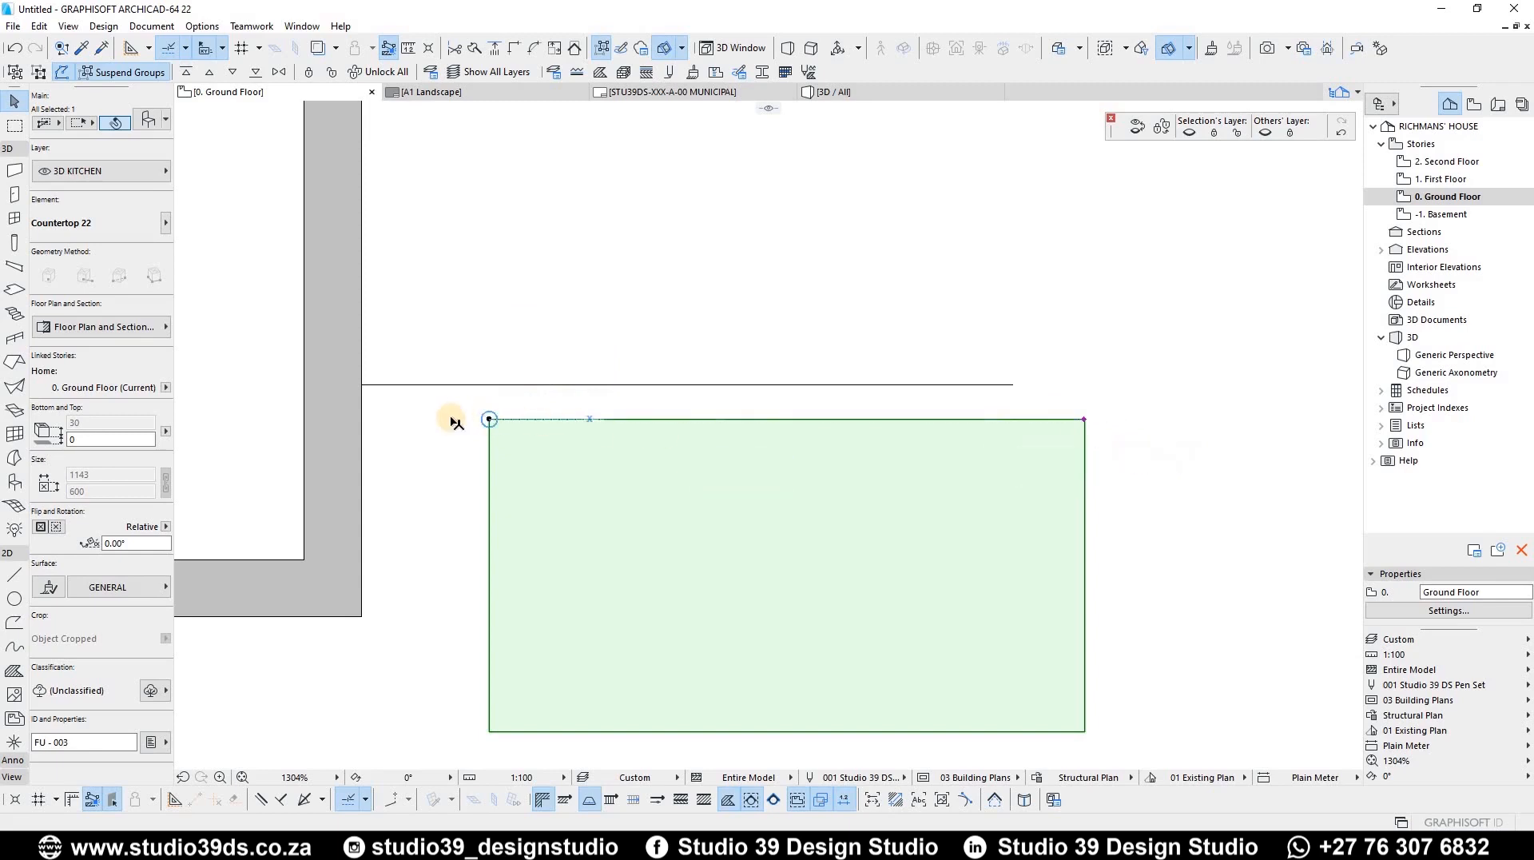
left_click(489, 419)
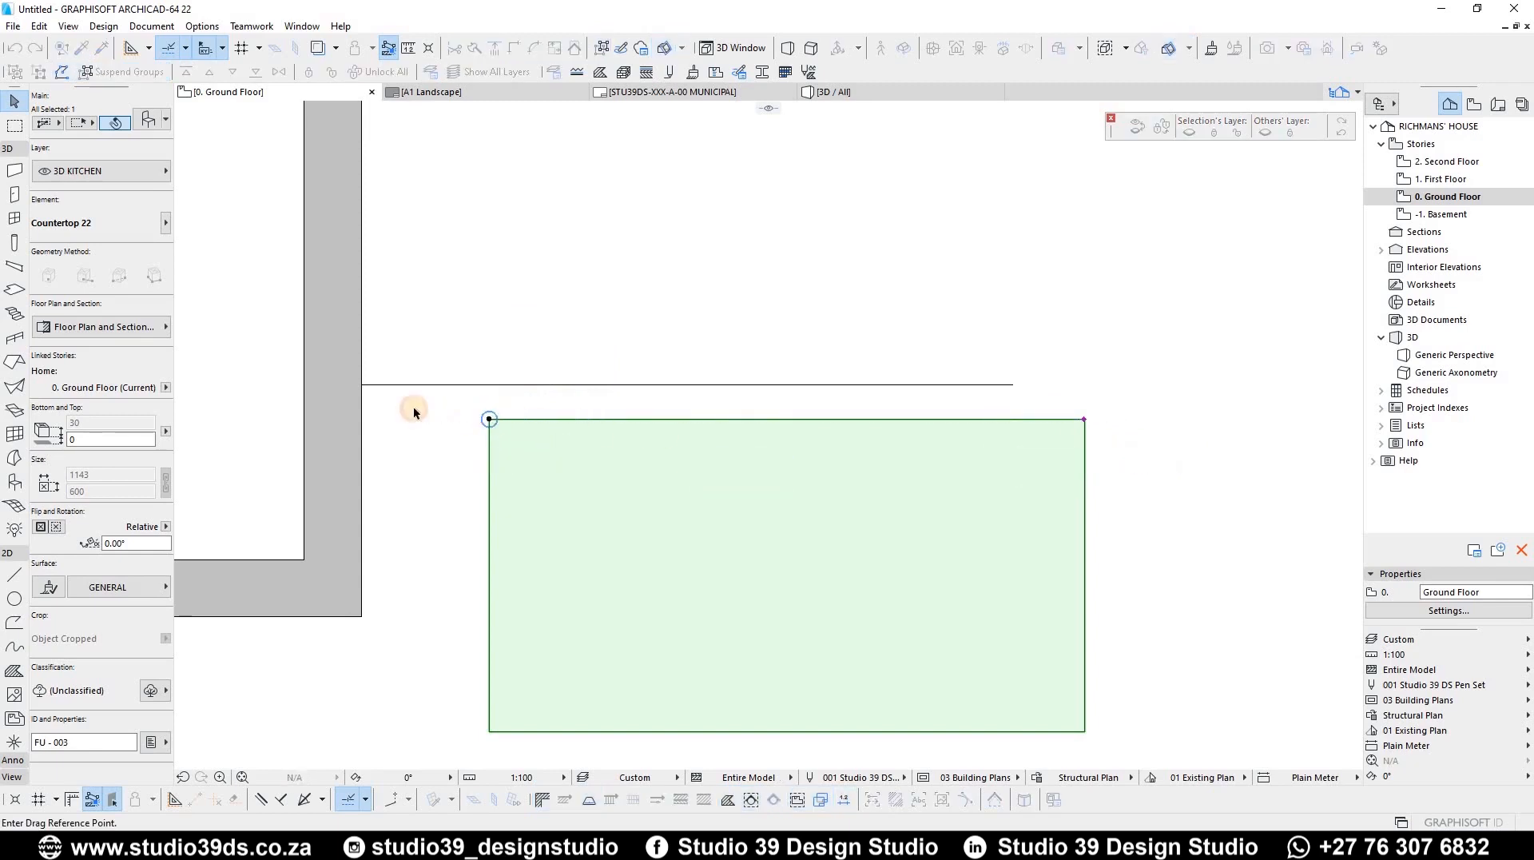
left_click(364, 387)
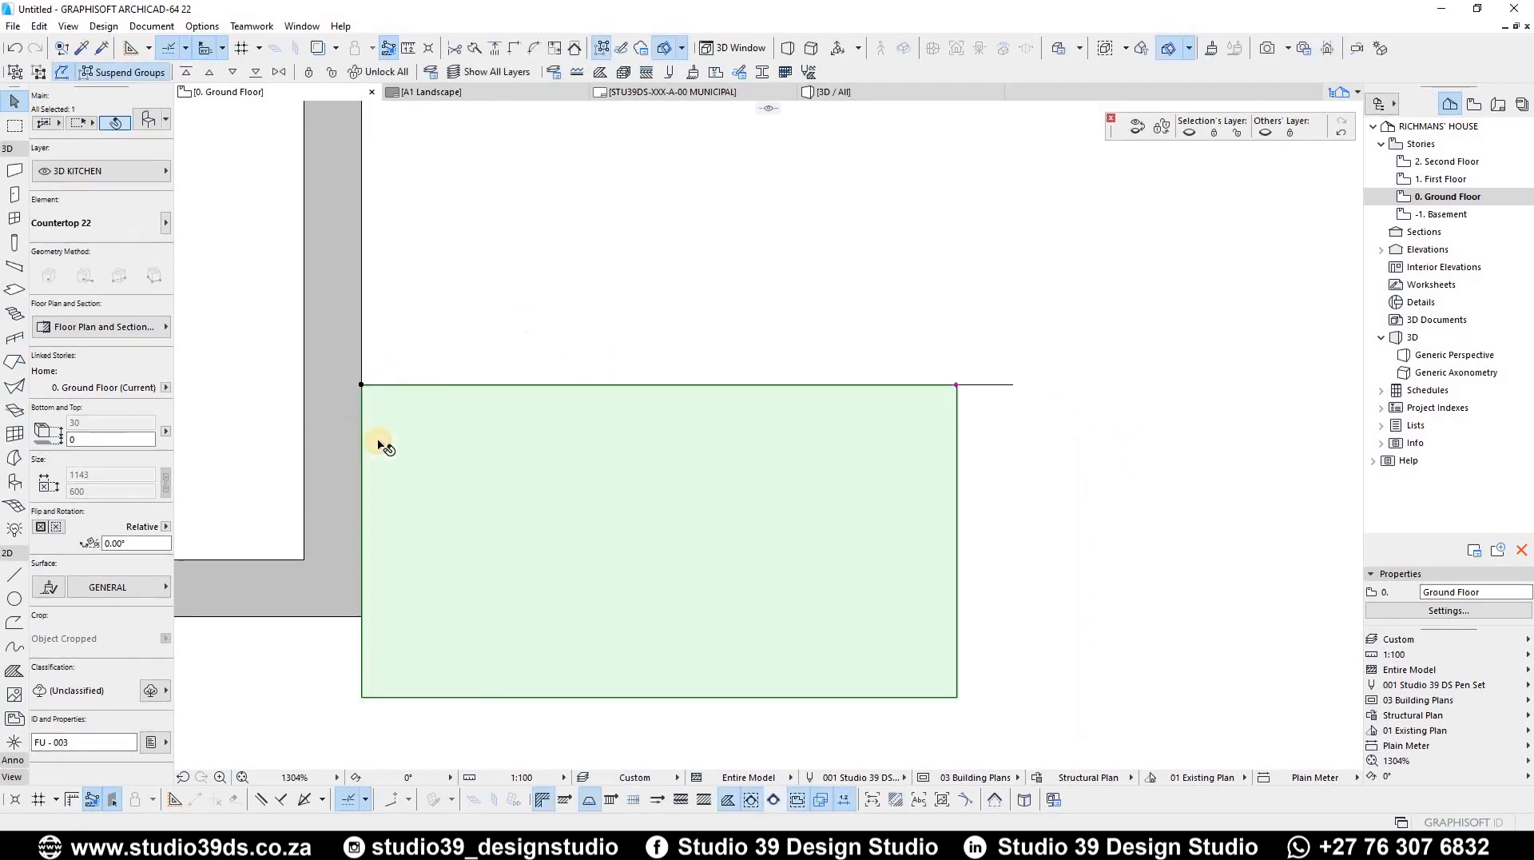
Measure from the countertop's upper-left corner to the wall's end and set the countertop depth to 445
left_click(361, 384)
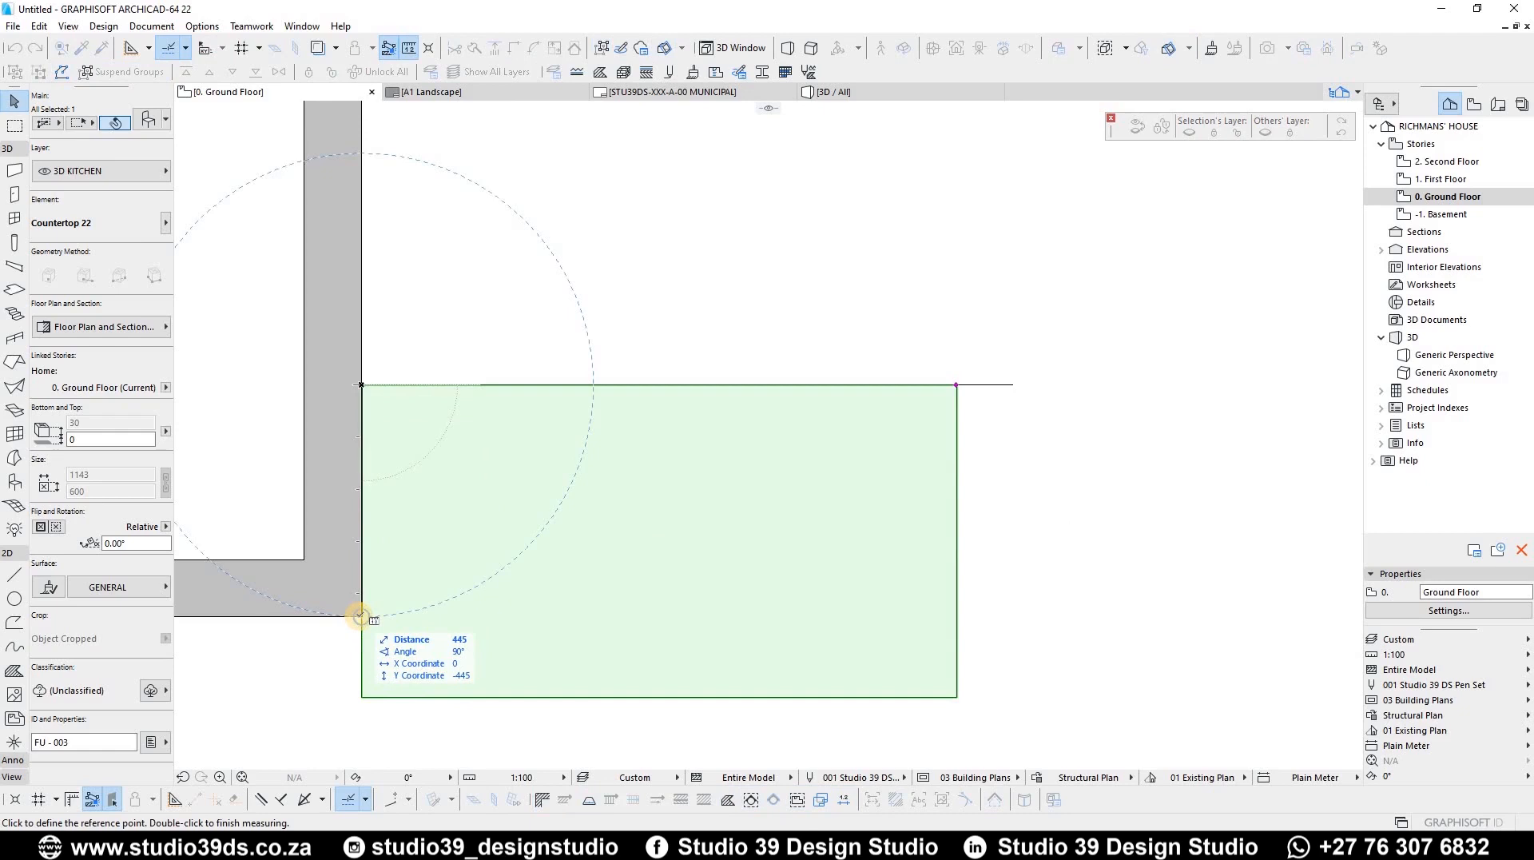
key("Escape")
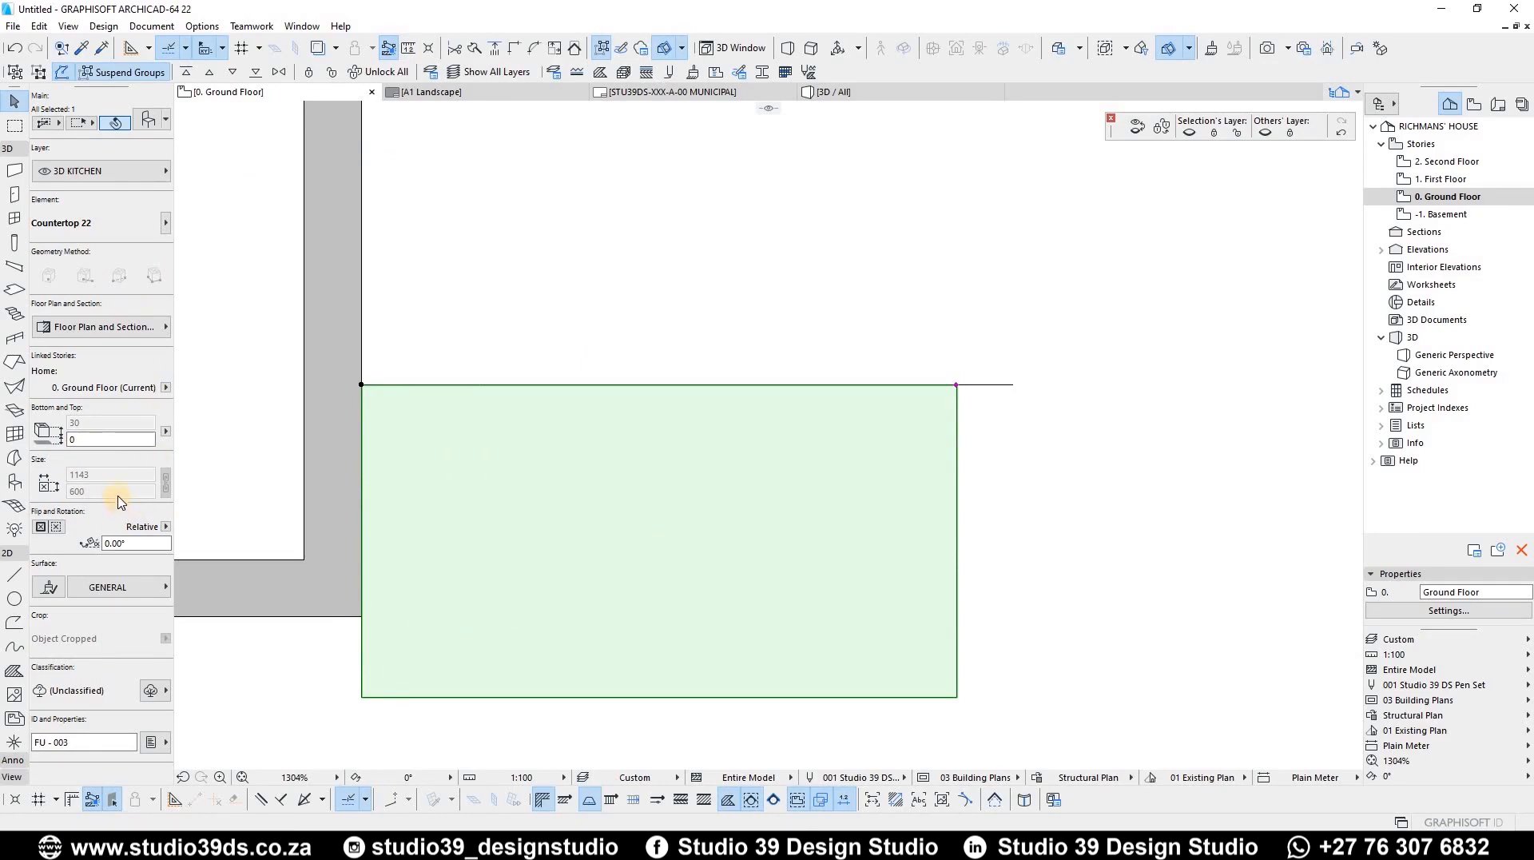
key("ctrl+t")
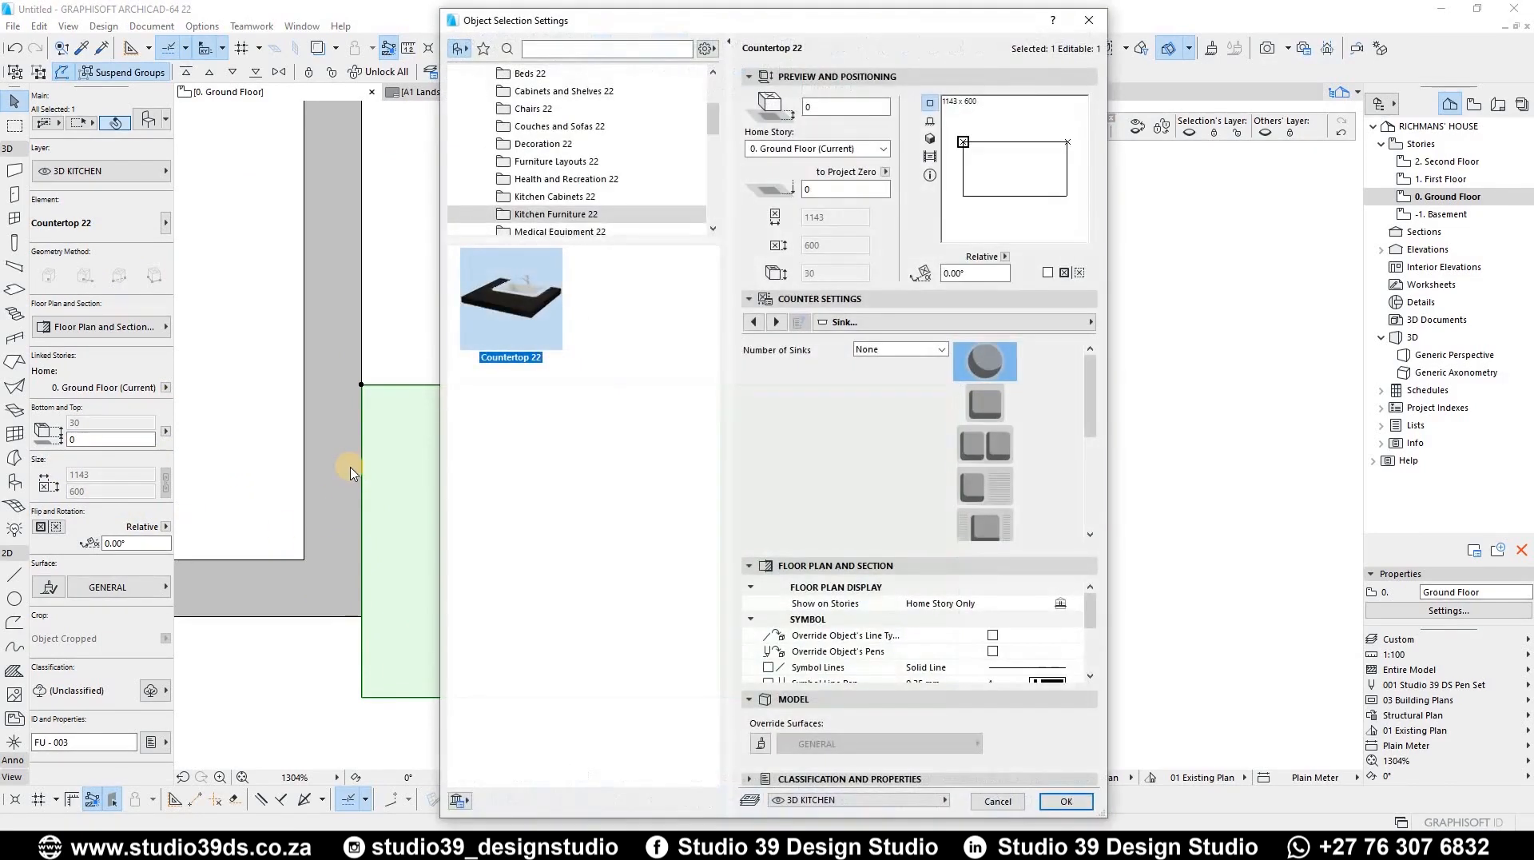
left_click(756, 322)
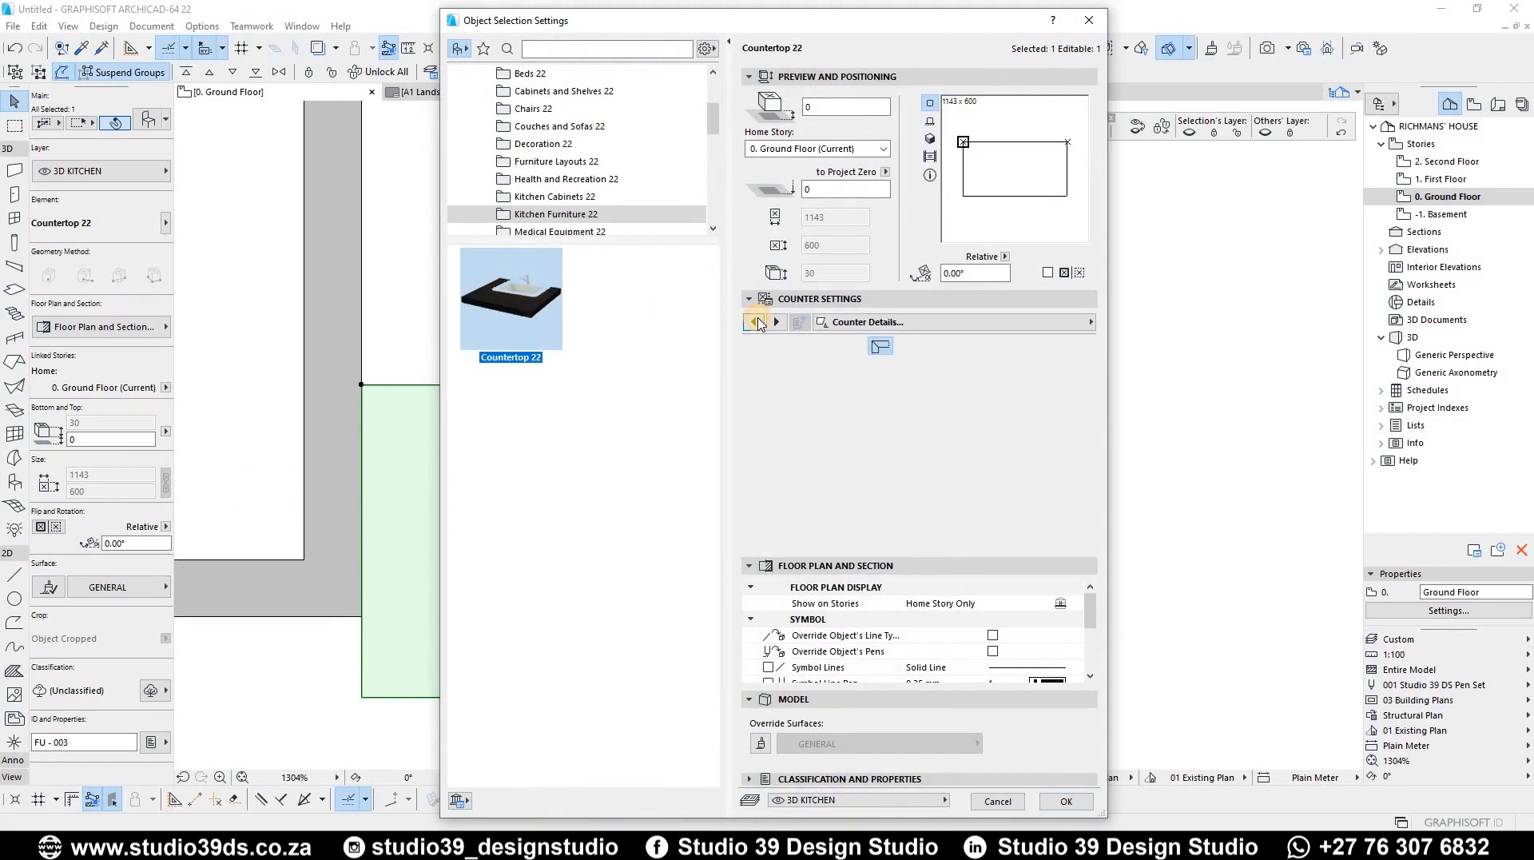
left_click(756, 323)
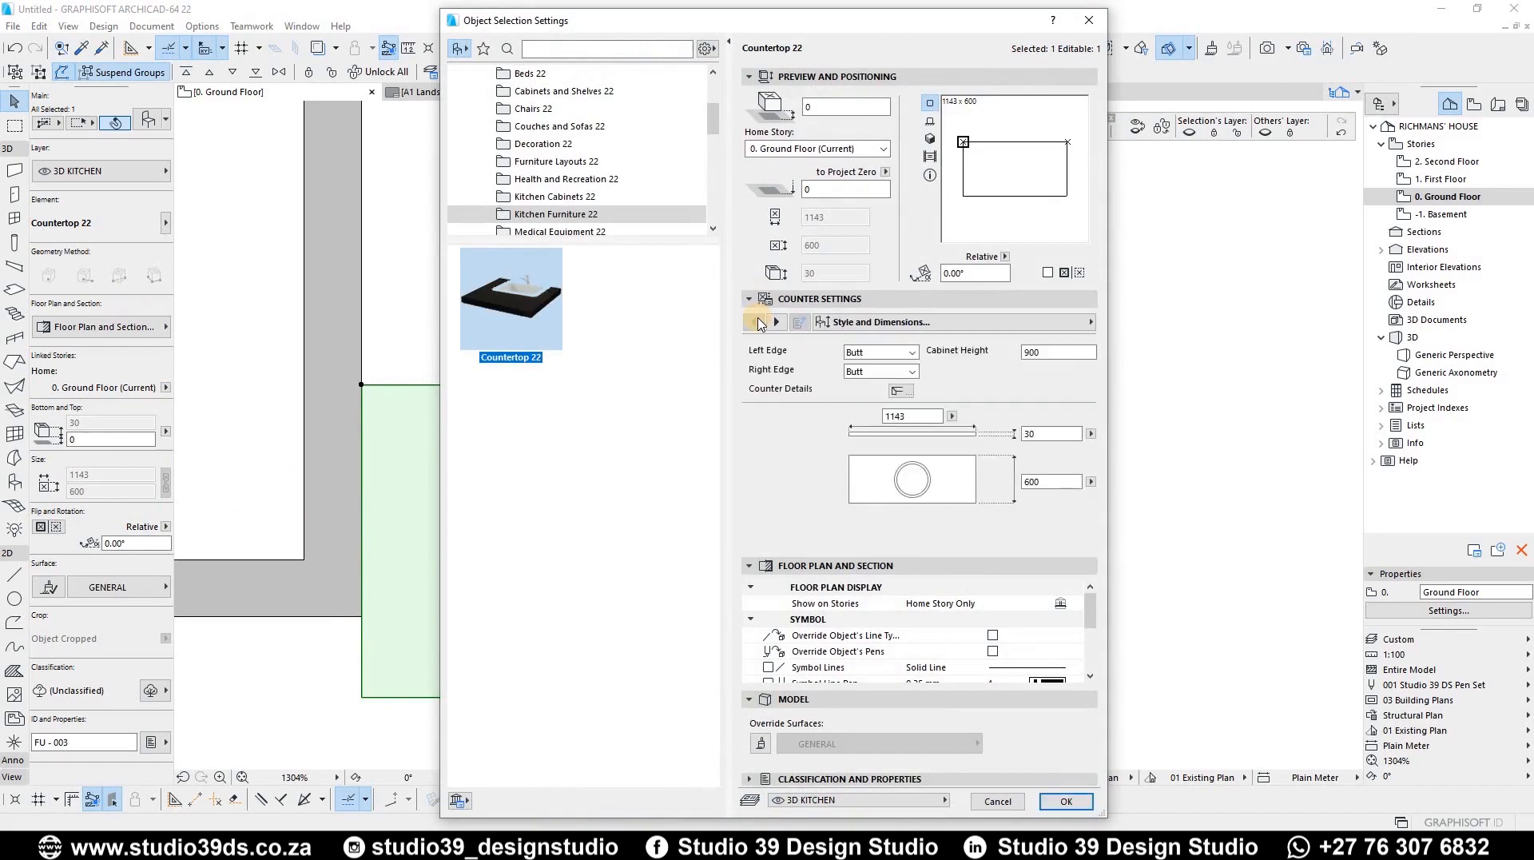
double_click(1059, 486)
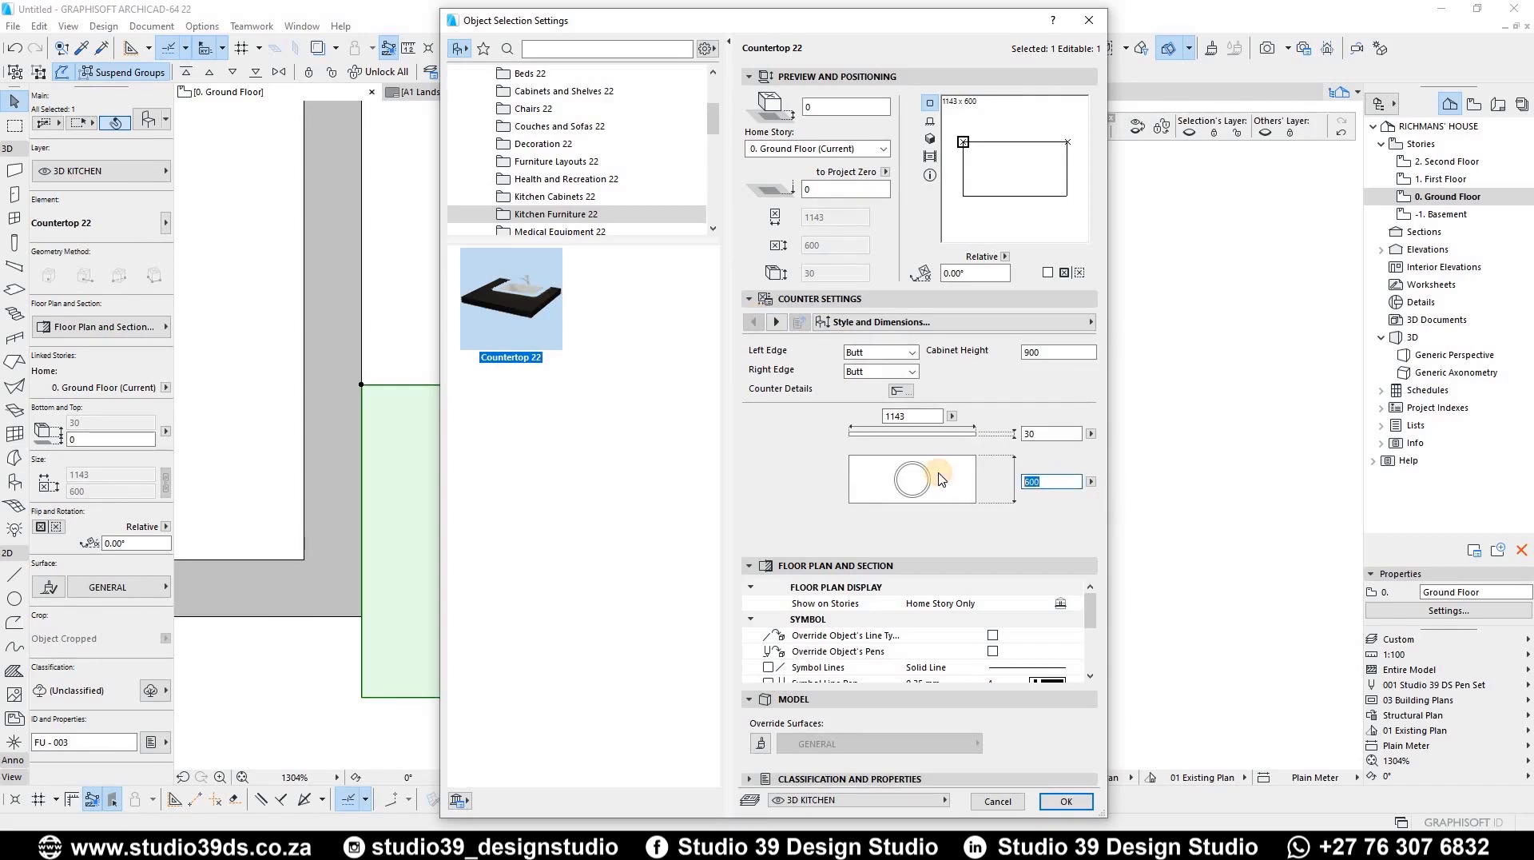
type("445")
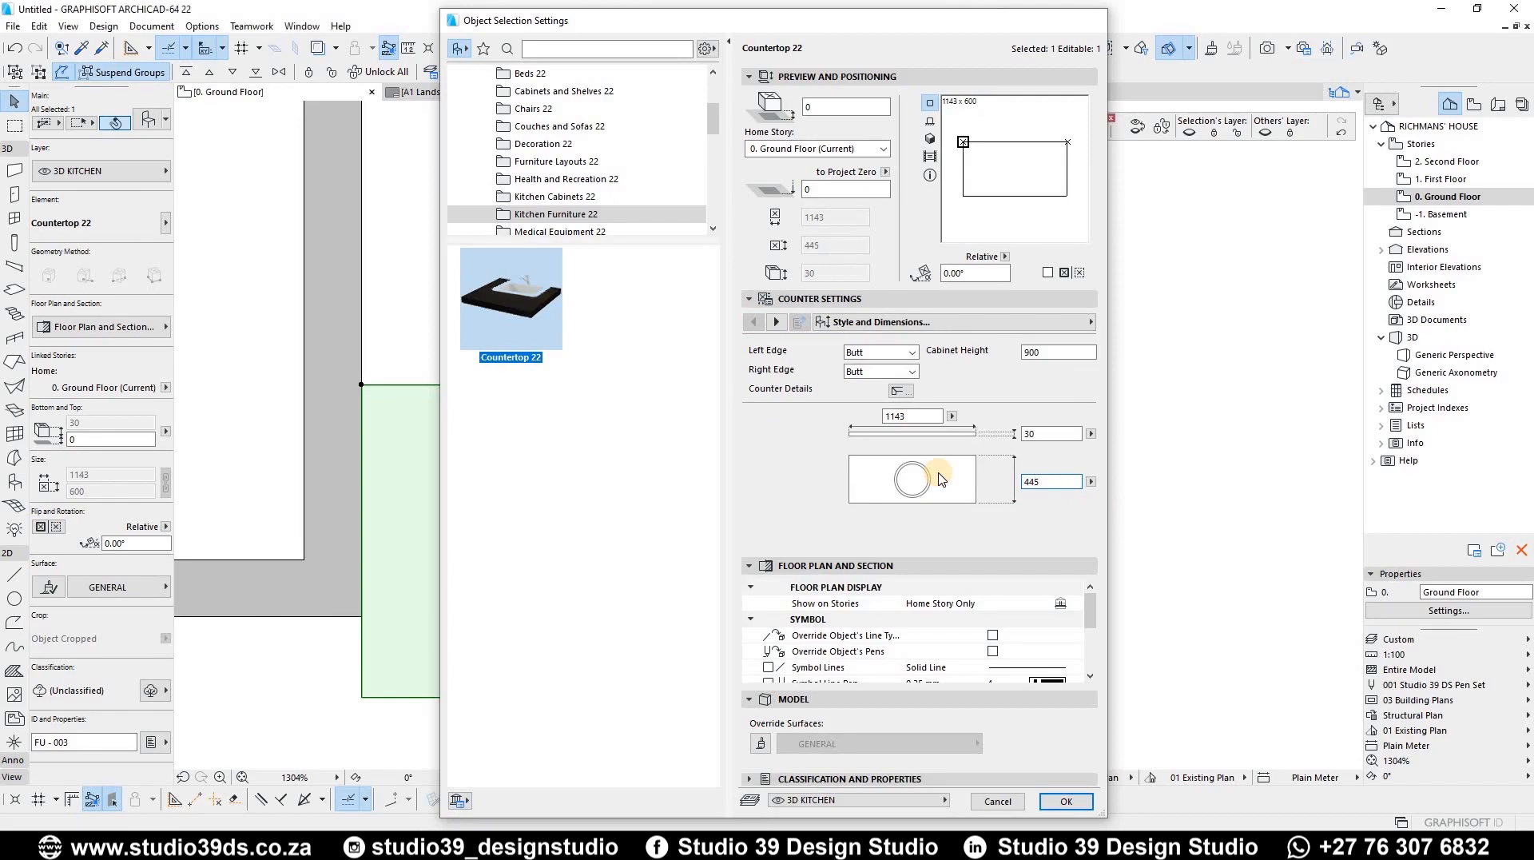
key("Return")
Place a copy of the lower Cabinet Base Corner L 22 on the open kitchen floor to its right
scroll(727, 483, "down", 9)
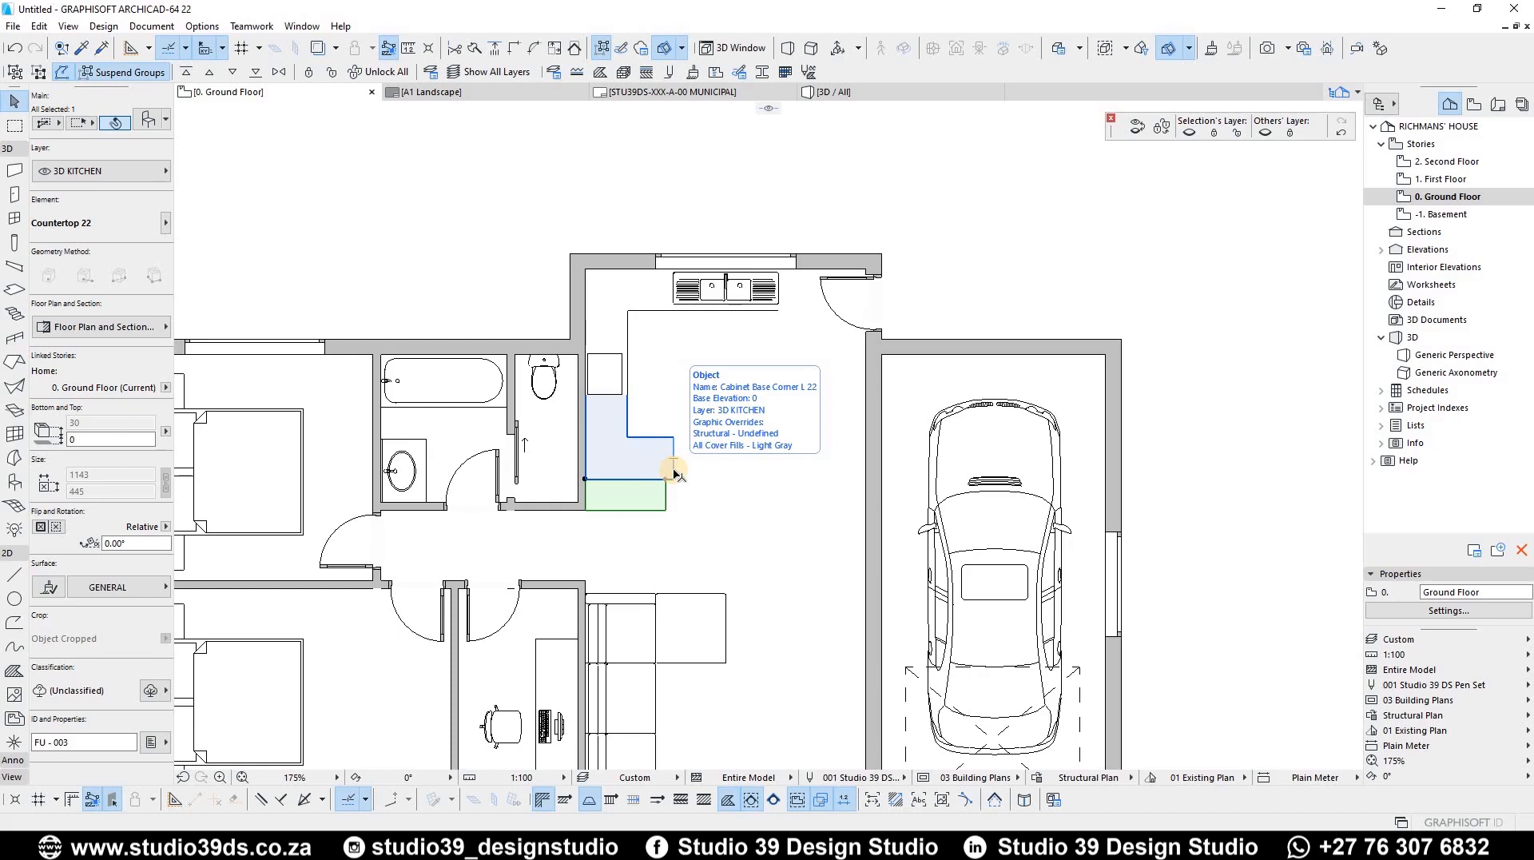
left_click(788, 397)
left_click(609, 379)
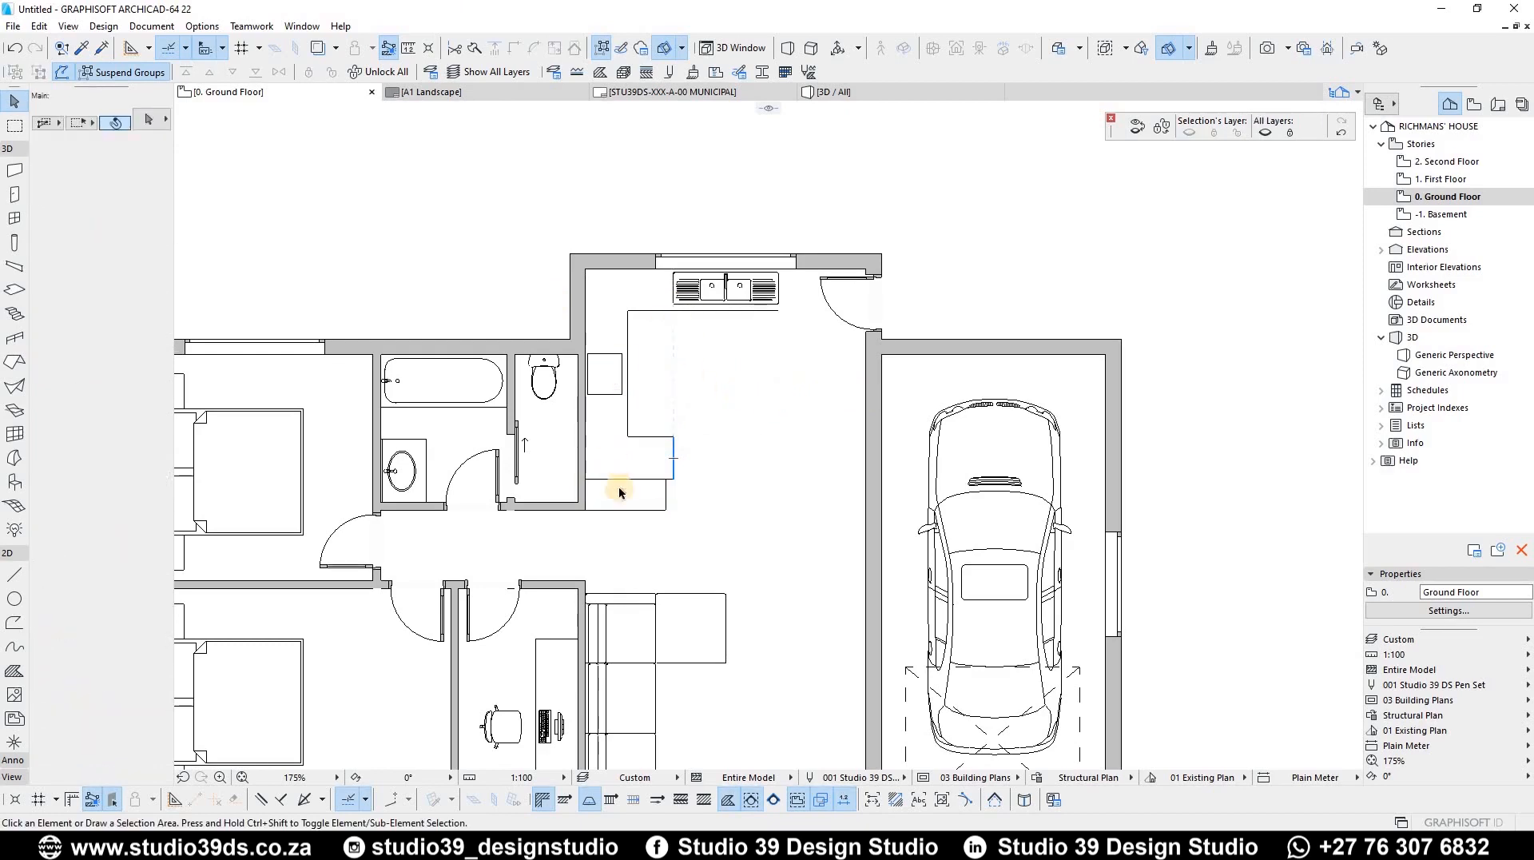
left_click(623, 498)
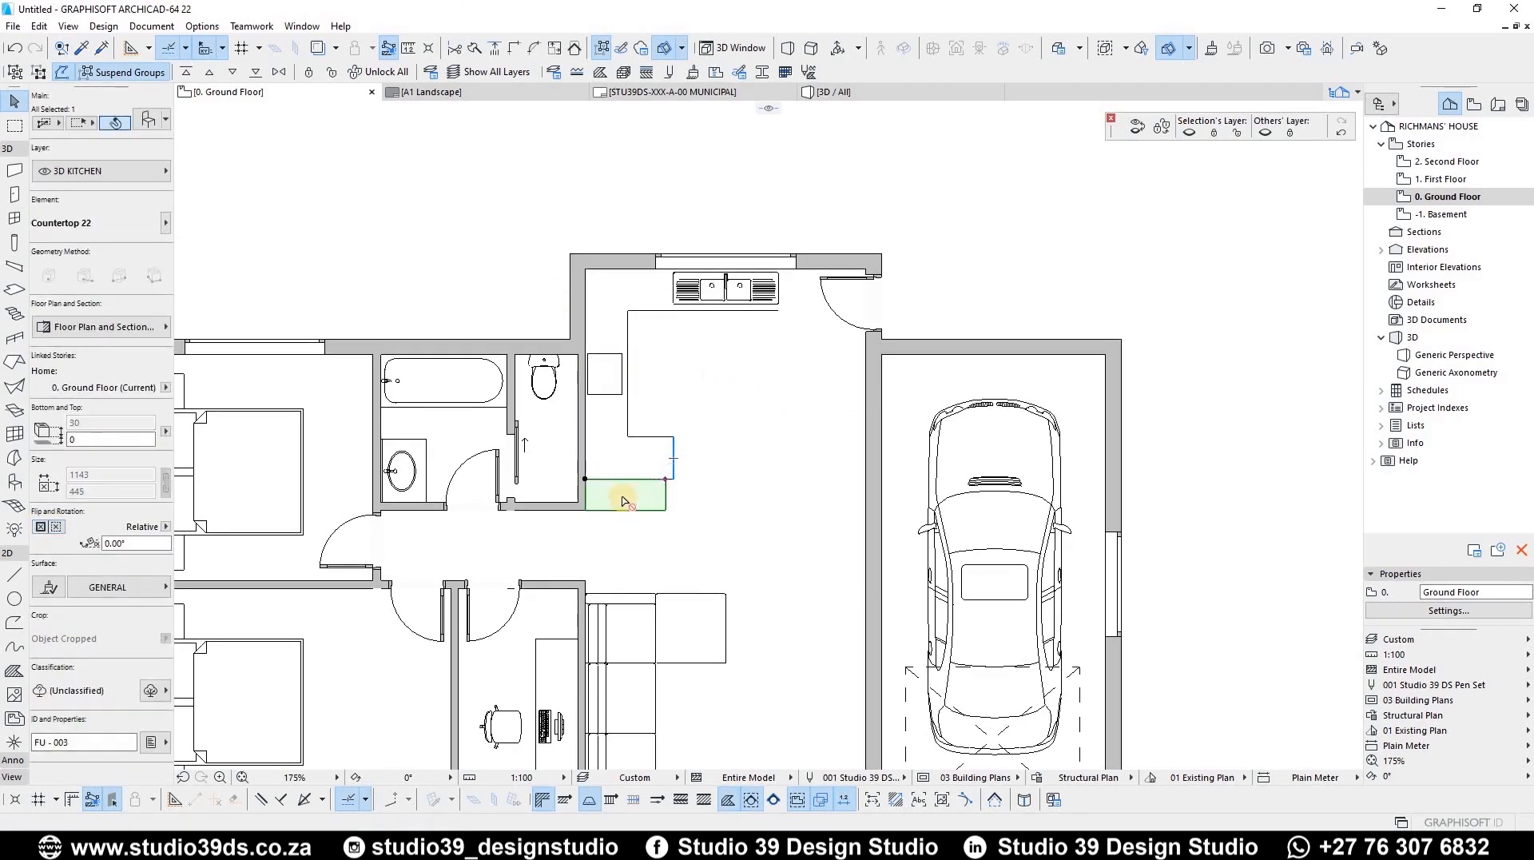
left_click(617, 446)
key("ctrl+d")
left_click(773, 412)
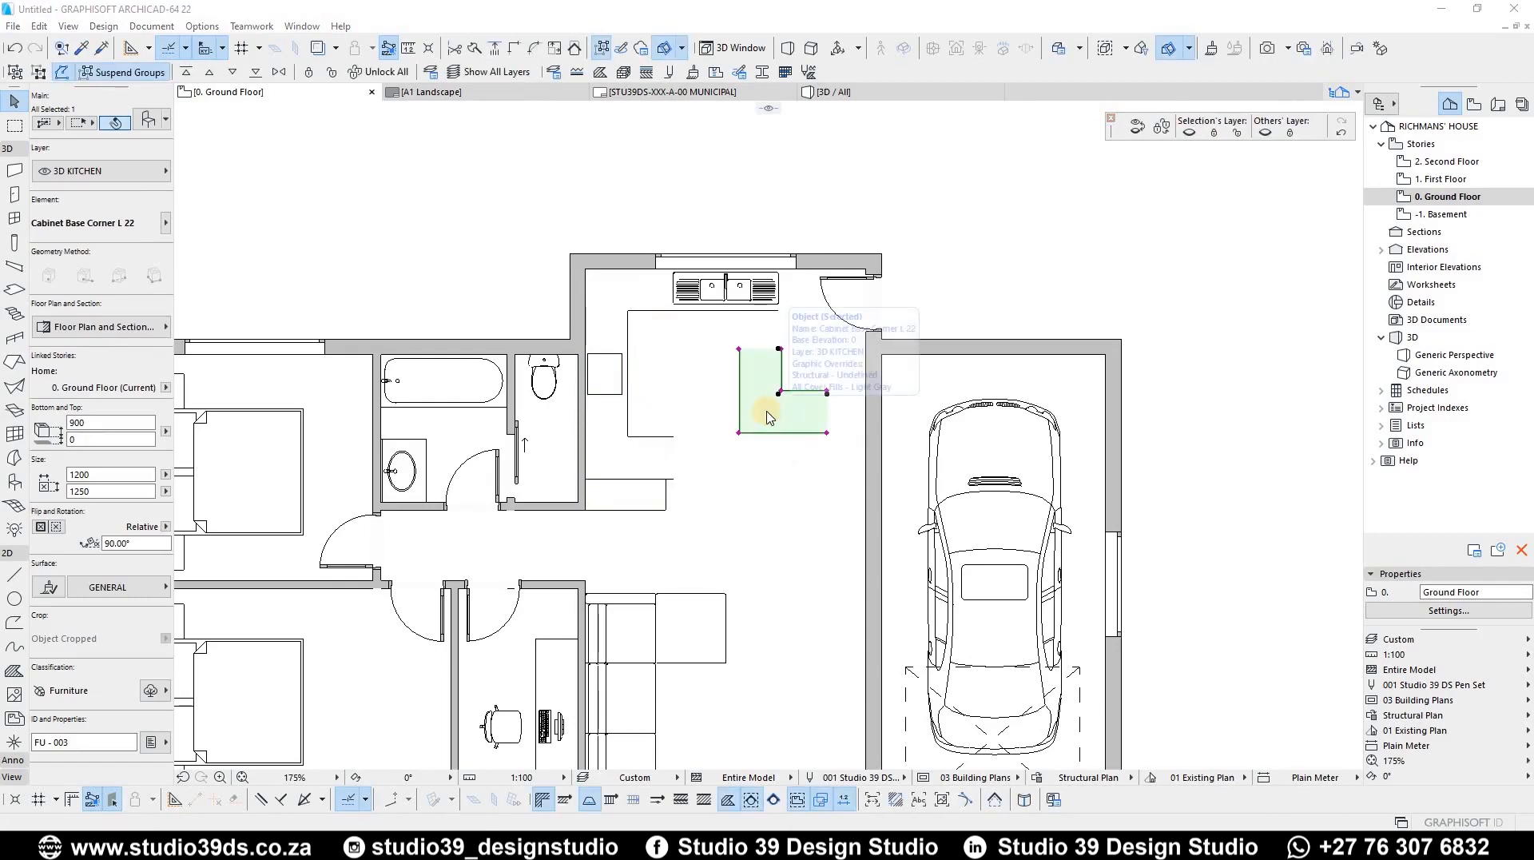
double_click(765, 410)
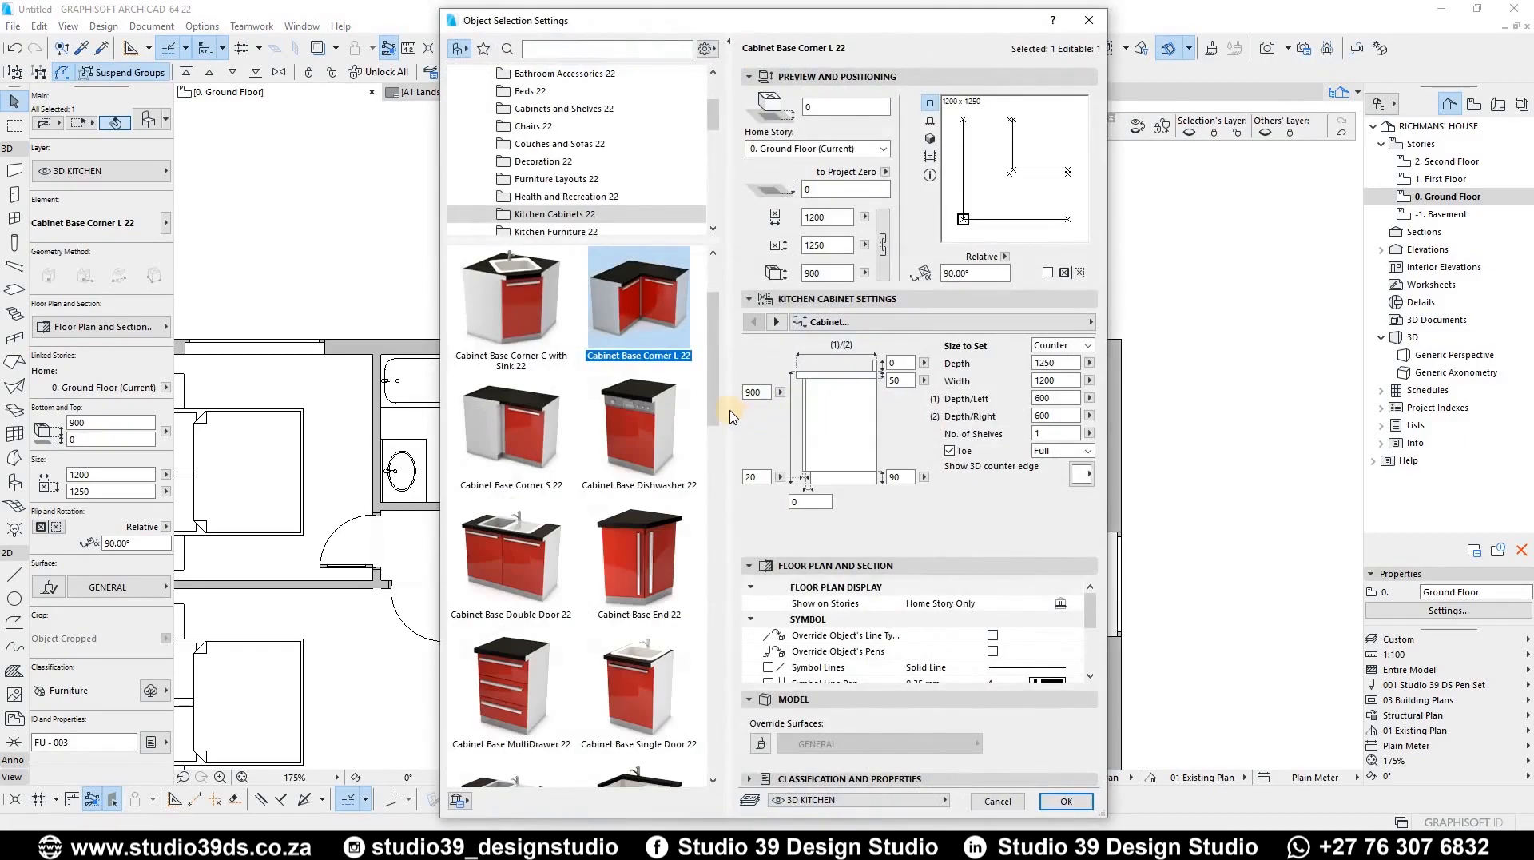
key("Escape")
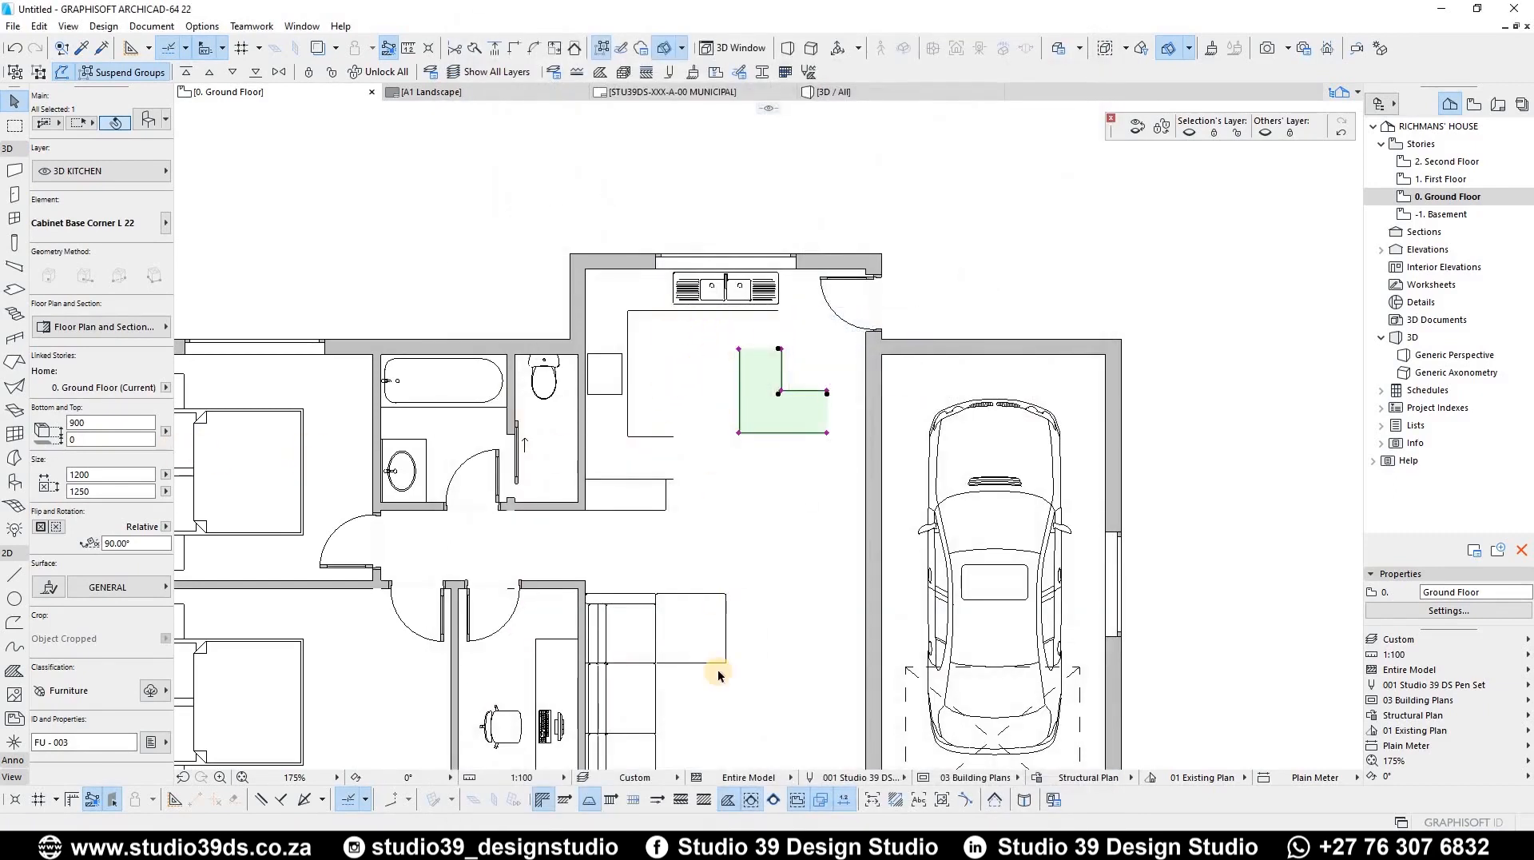
scroll(707, 624, "down", 3)
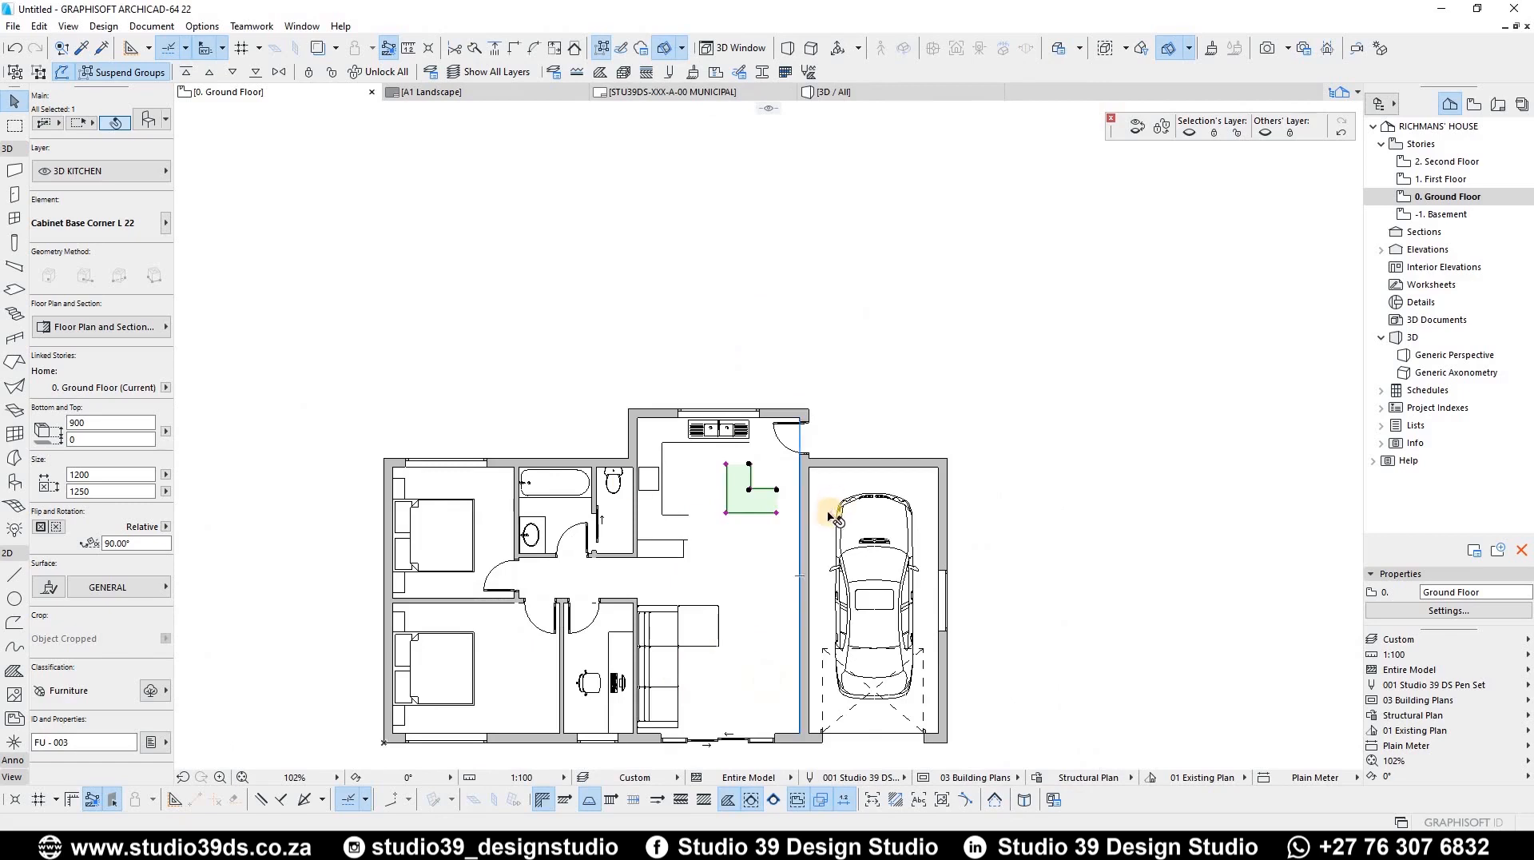
scroll(835, 510, "up", 5)
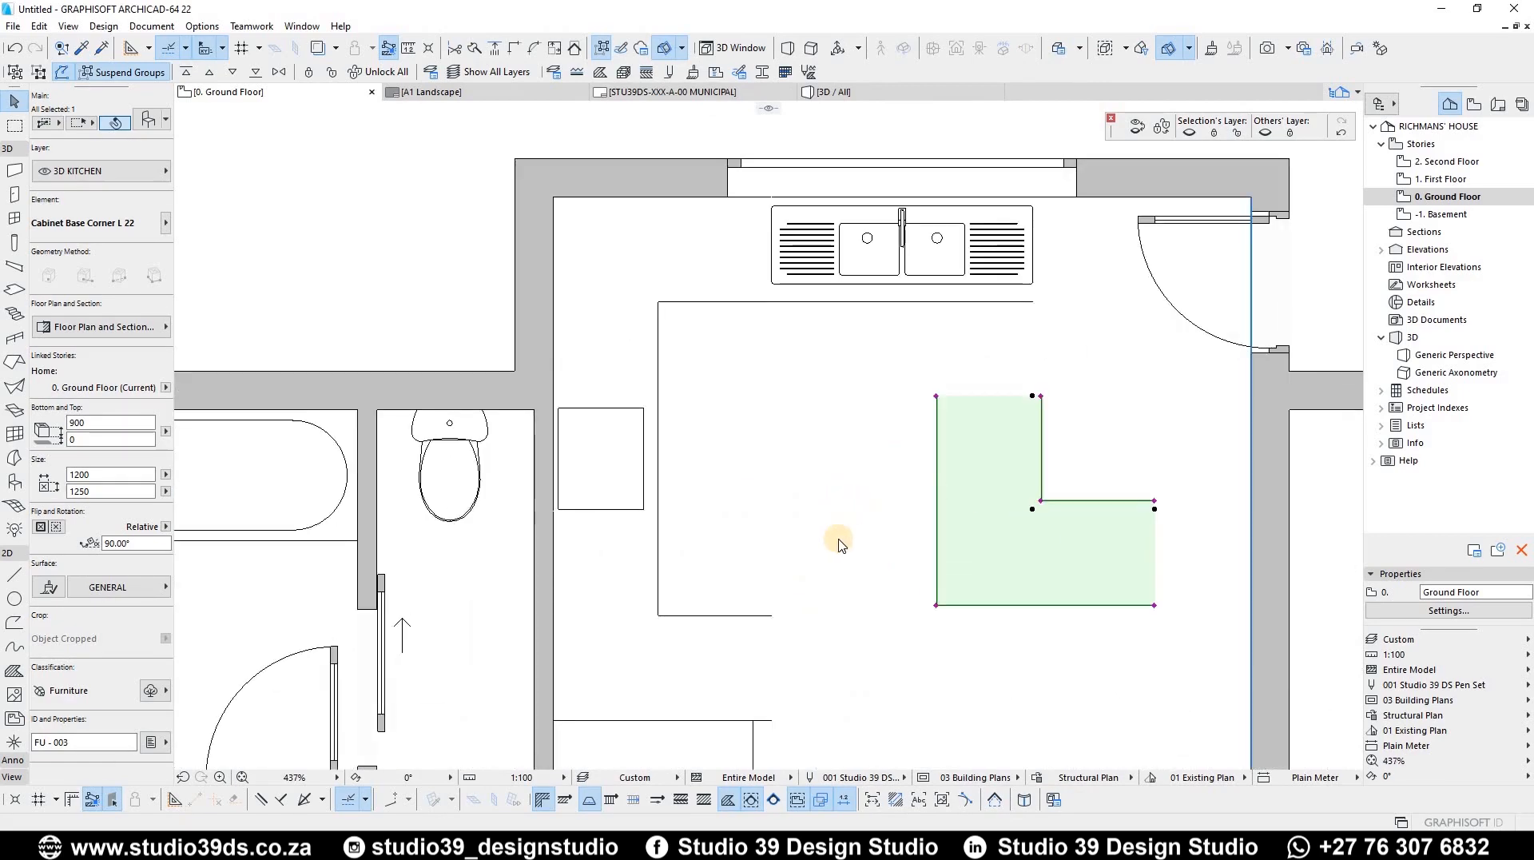
Change the copied corner cabinet's library part to Refrigerator Side by Side 22 from Appliances 22
key("ctrl+t")
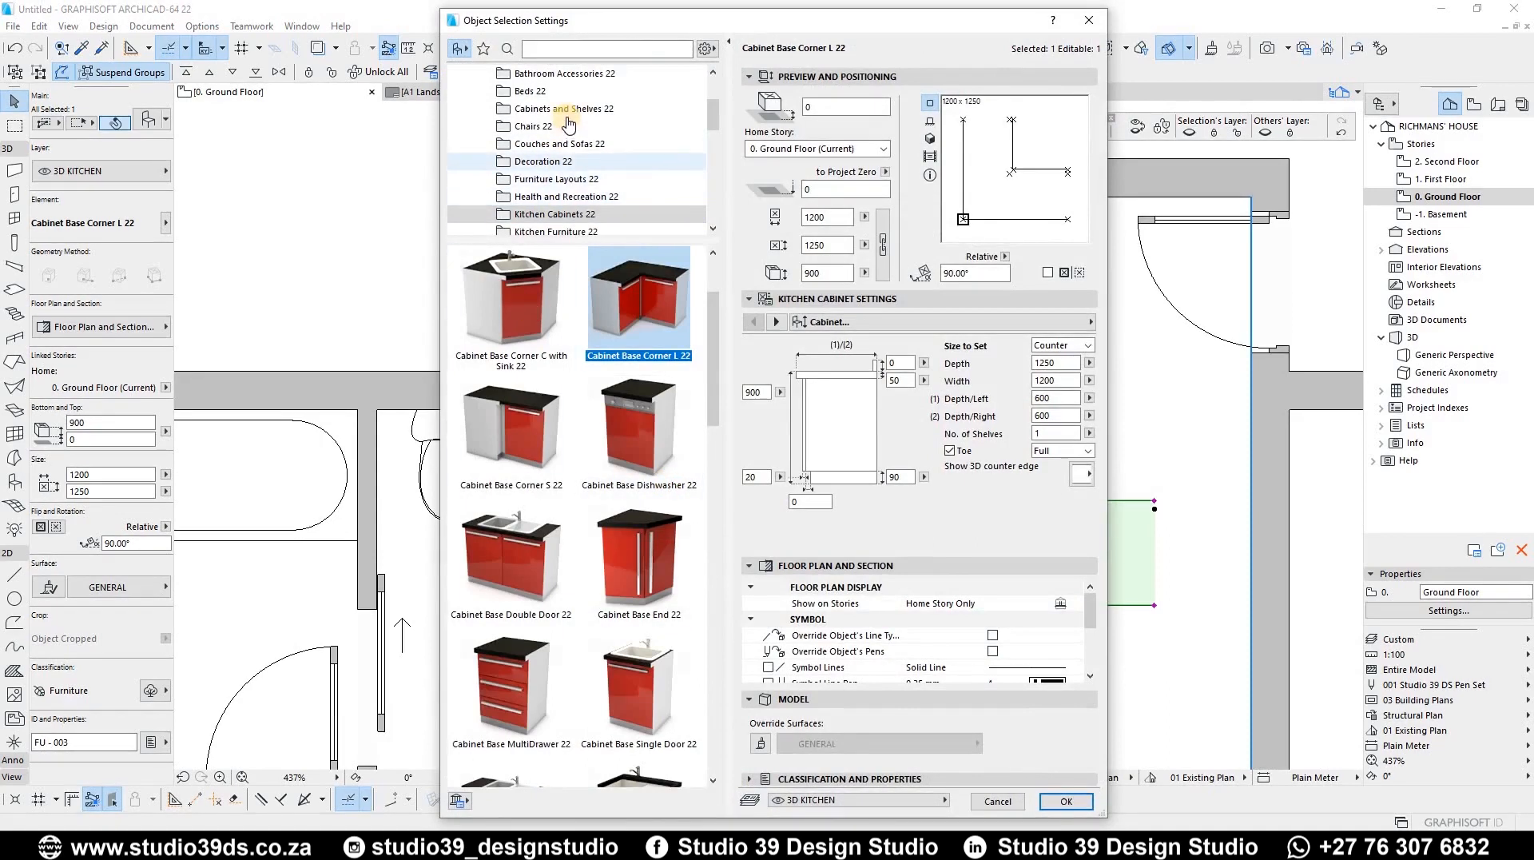
scroll(569, 148, "down", 1)
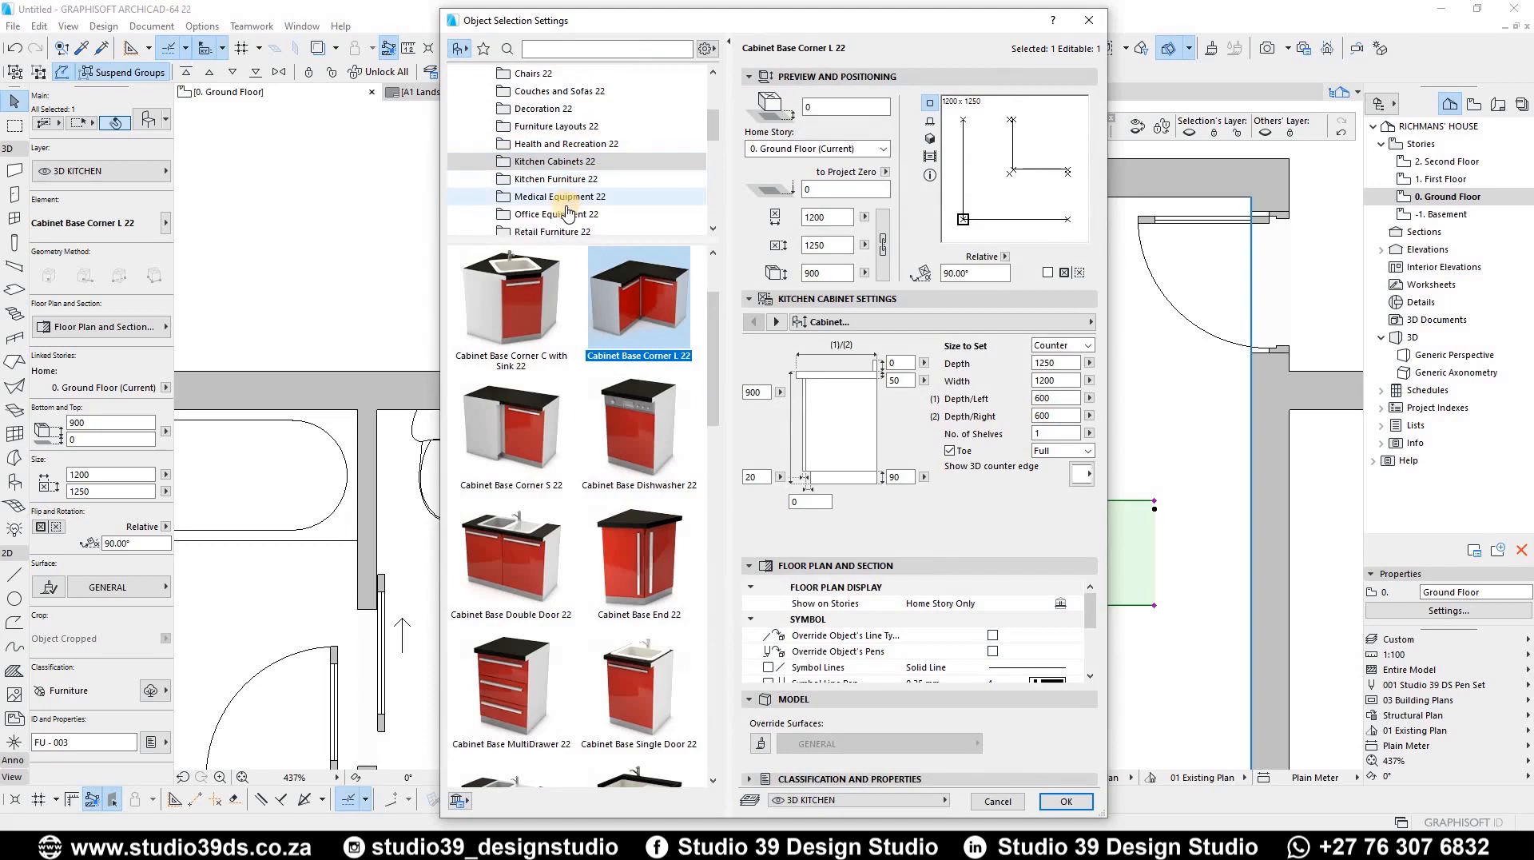
scroll(567, 211, "down", 1)
scroll(564, 204, "up", 3)
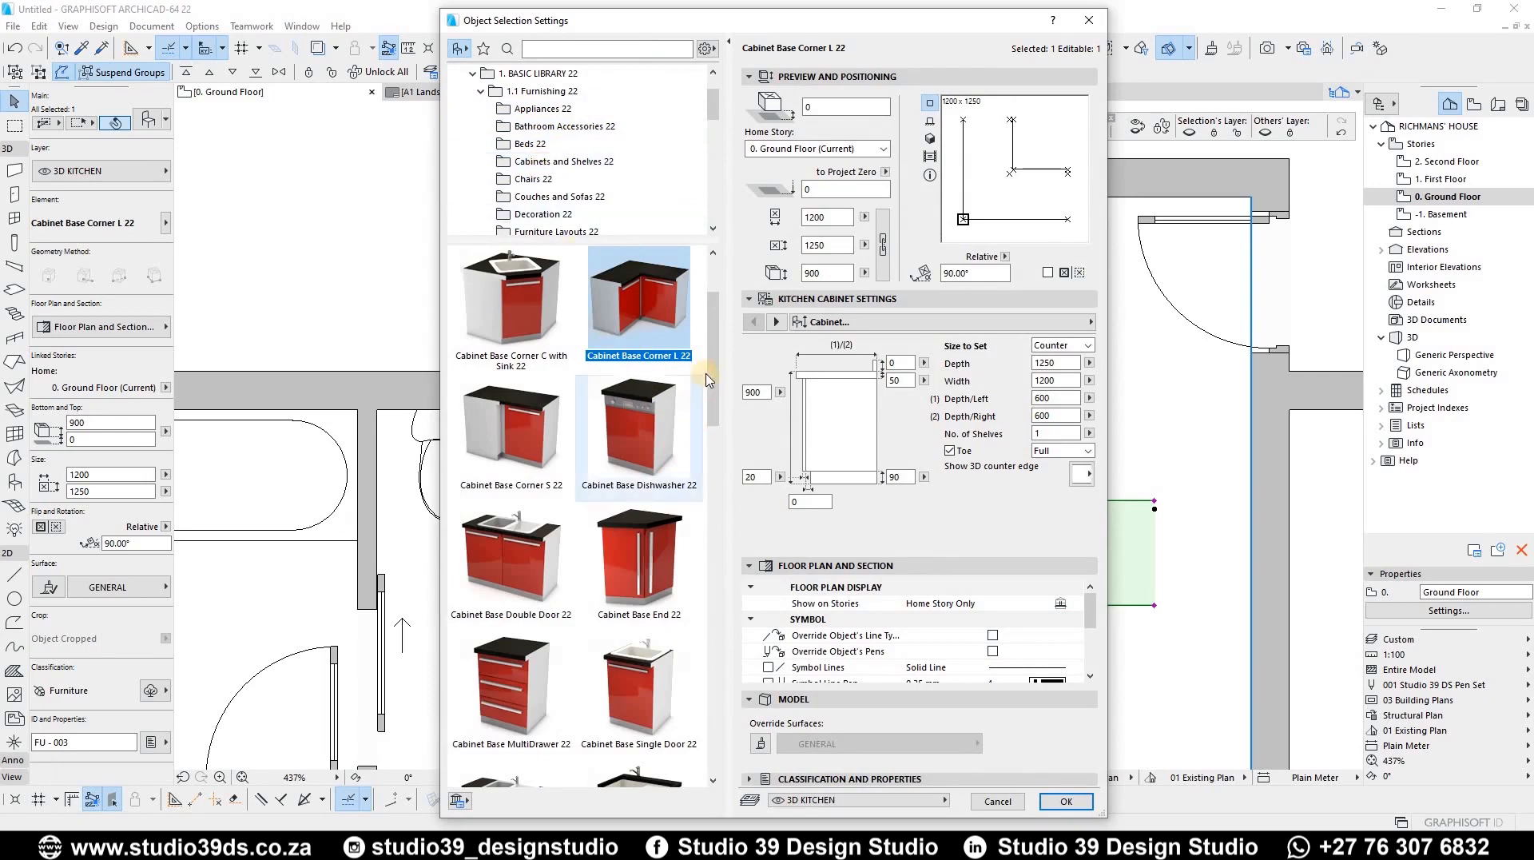
left_click_drag(715, 266, 712, 703)
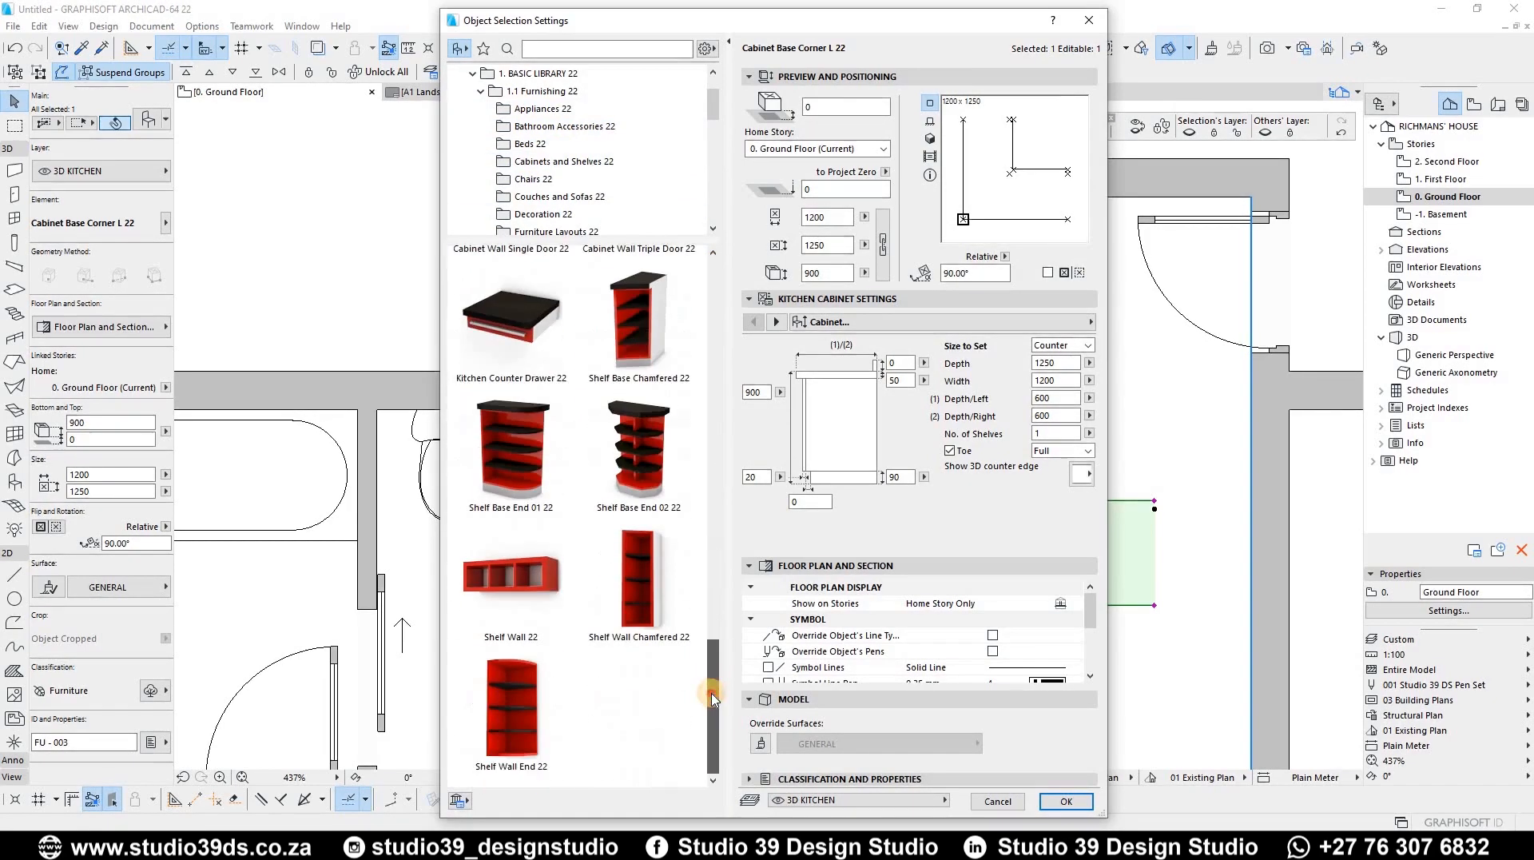
left_click(536, 161)
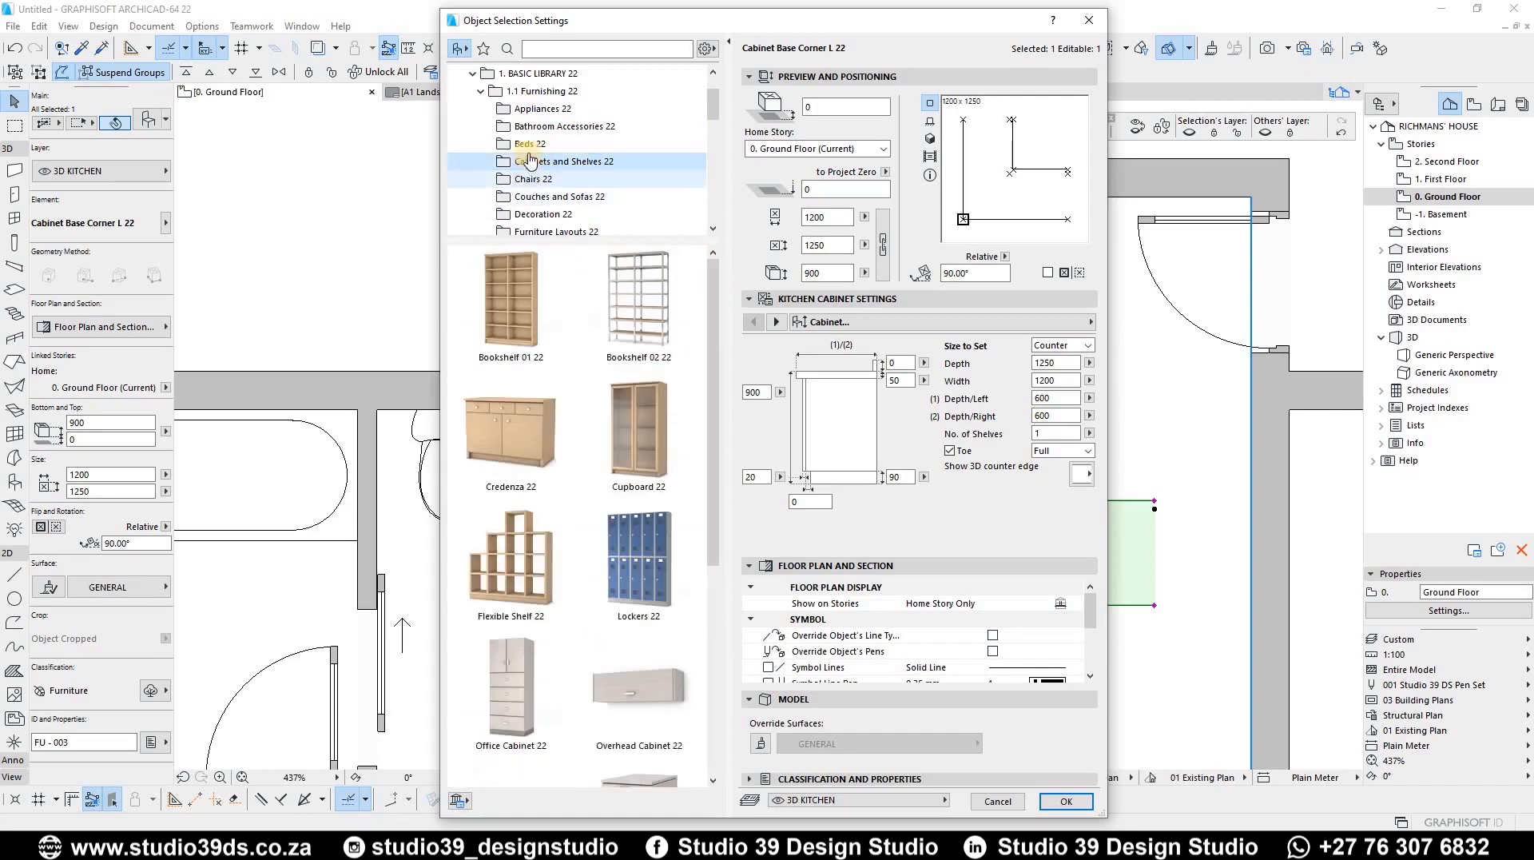
left_click(563, 126)
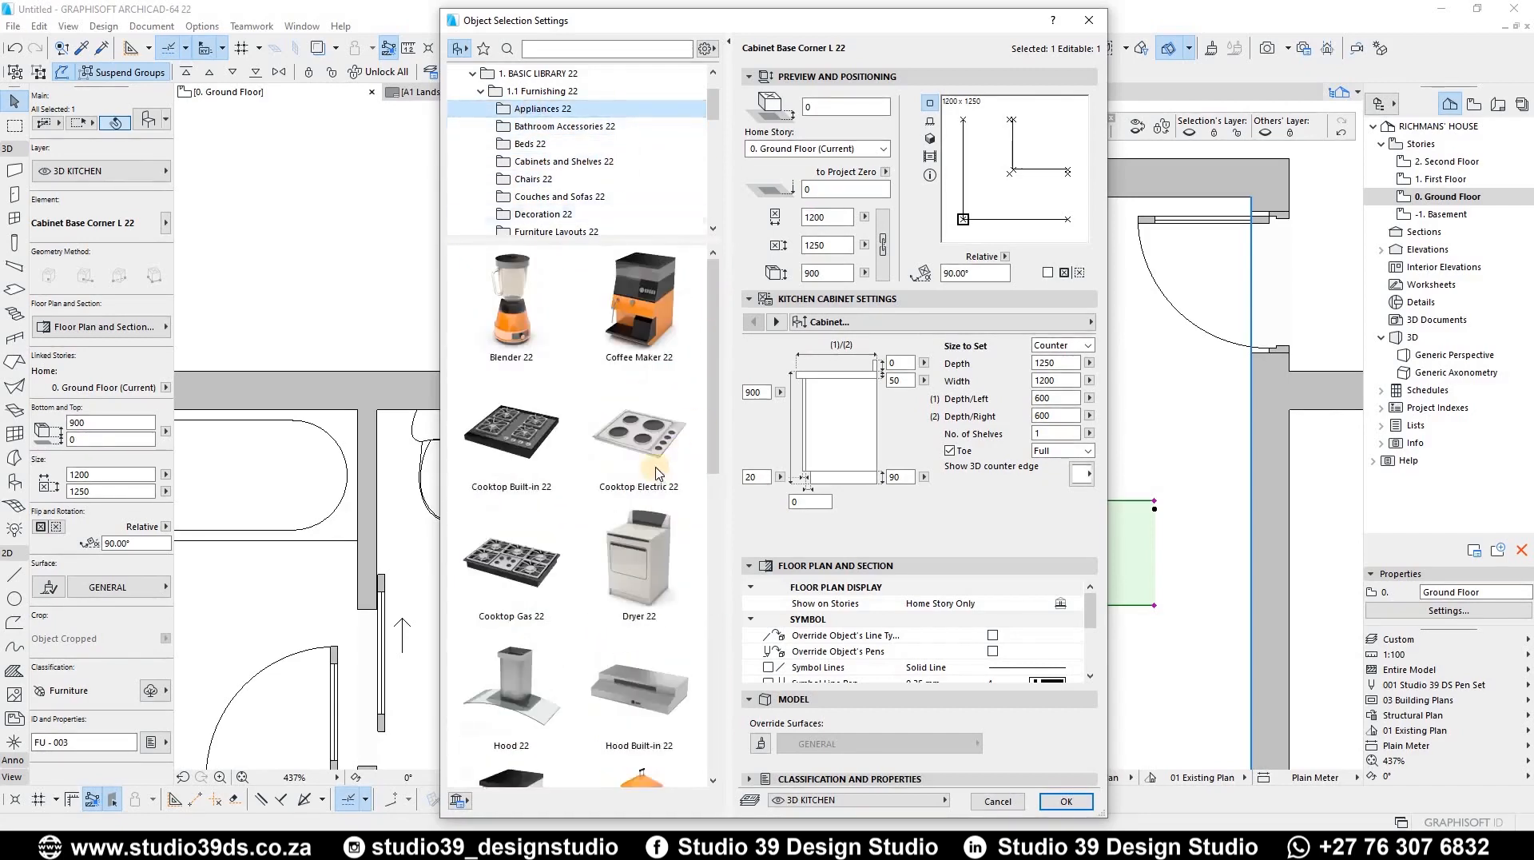
scroll(630, 459, "down", 3)
scroll(557, 442, "down", 3)
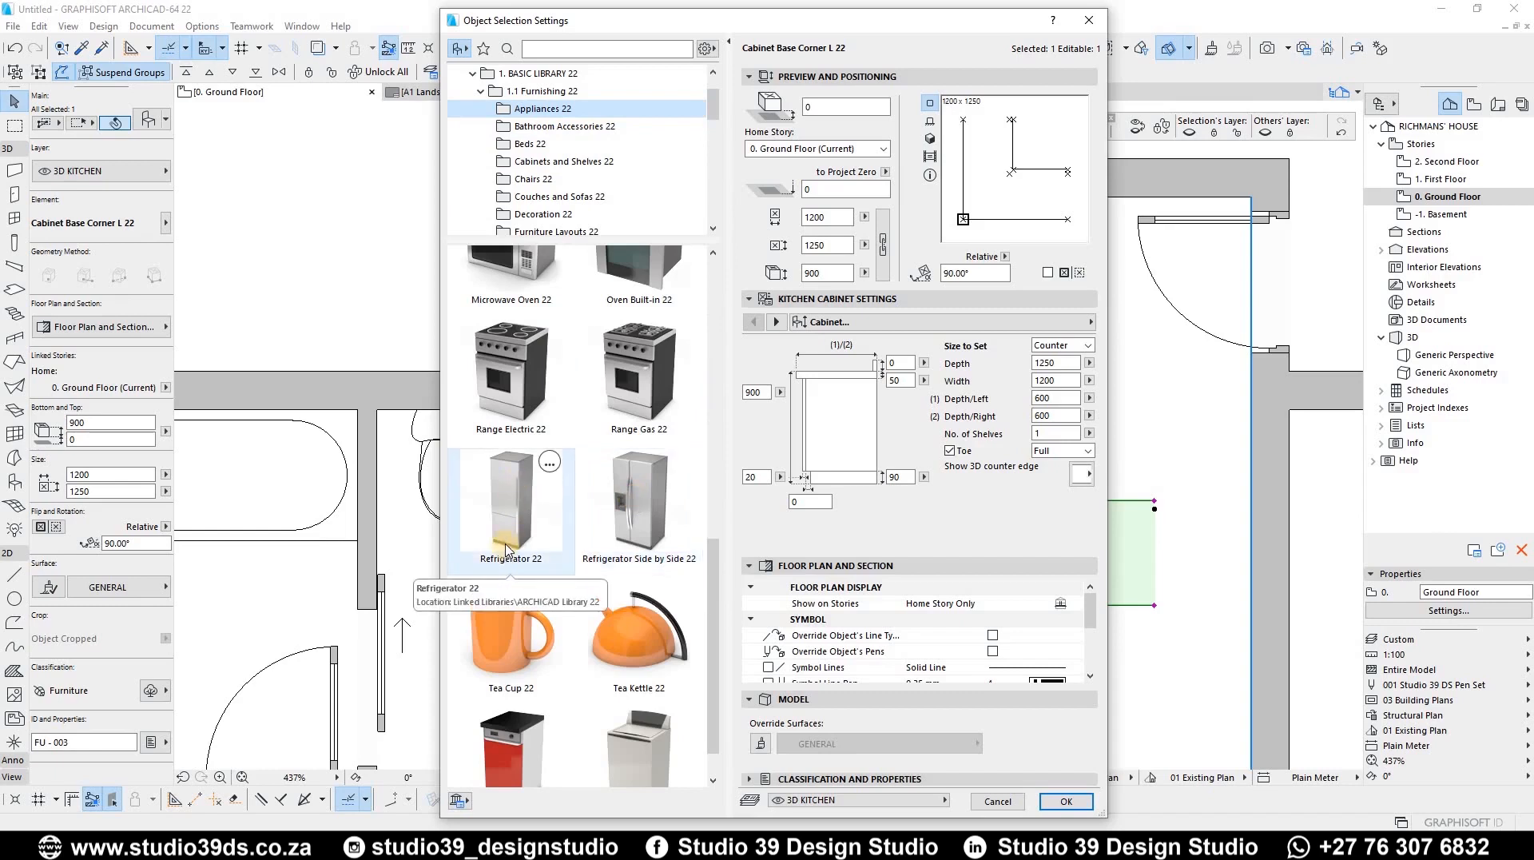
left_click(639, 512)
left_click(1065, 791)
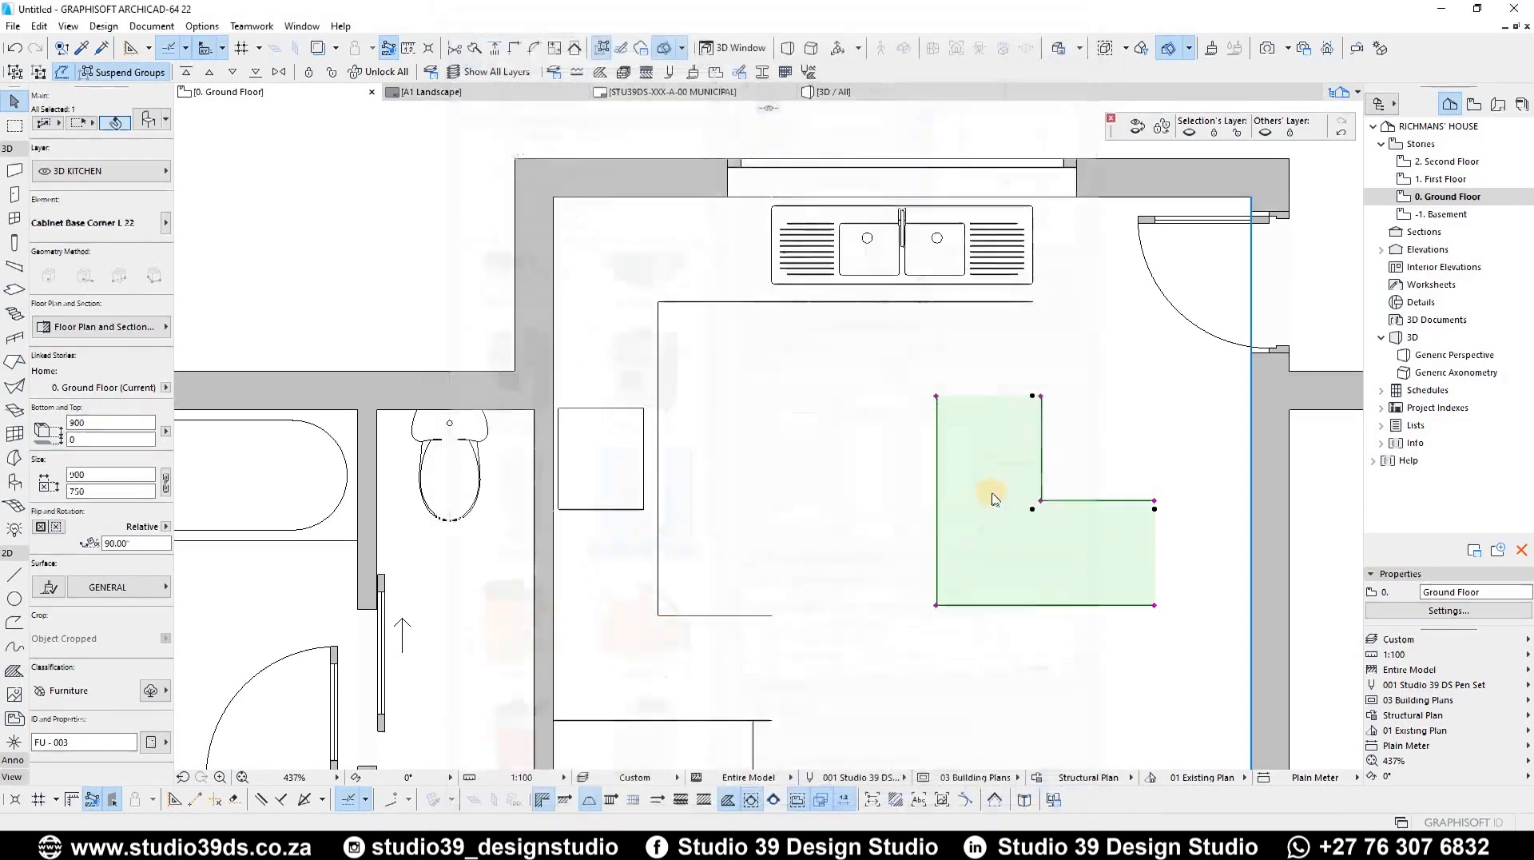
Rotate the refrigerator about the midpoint of its back to a 270.00° angle so it faces the kitchen counters
scroll(765, 452, "down", 3)
key("ctrl+e")
left_click(865, 494)
left_click(865, 408)
left_click(870, 616)
Move the refrigerator by the midpoint of its back against the kitchen face of the garage wall
key("ctrl+d")
left_click(865, 493)
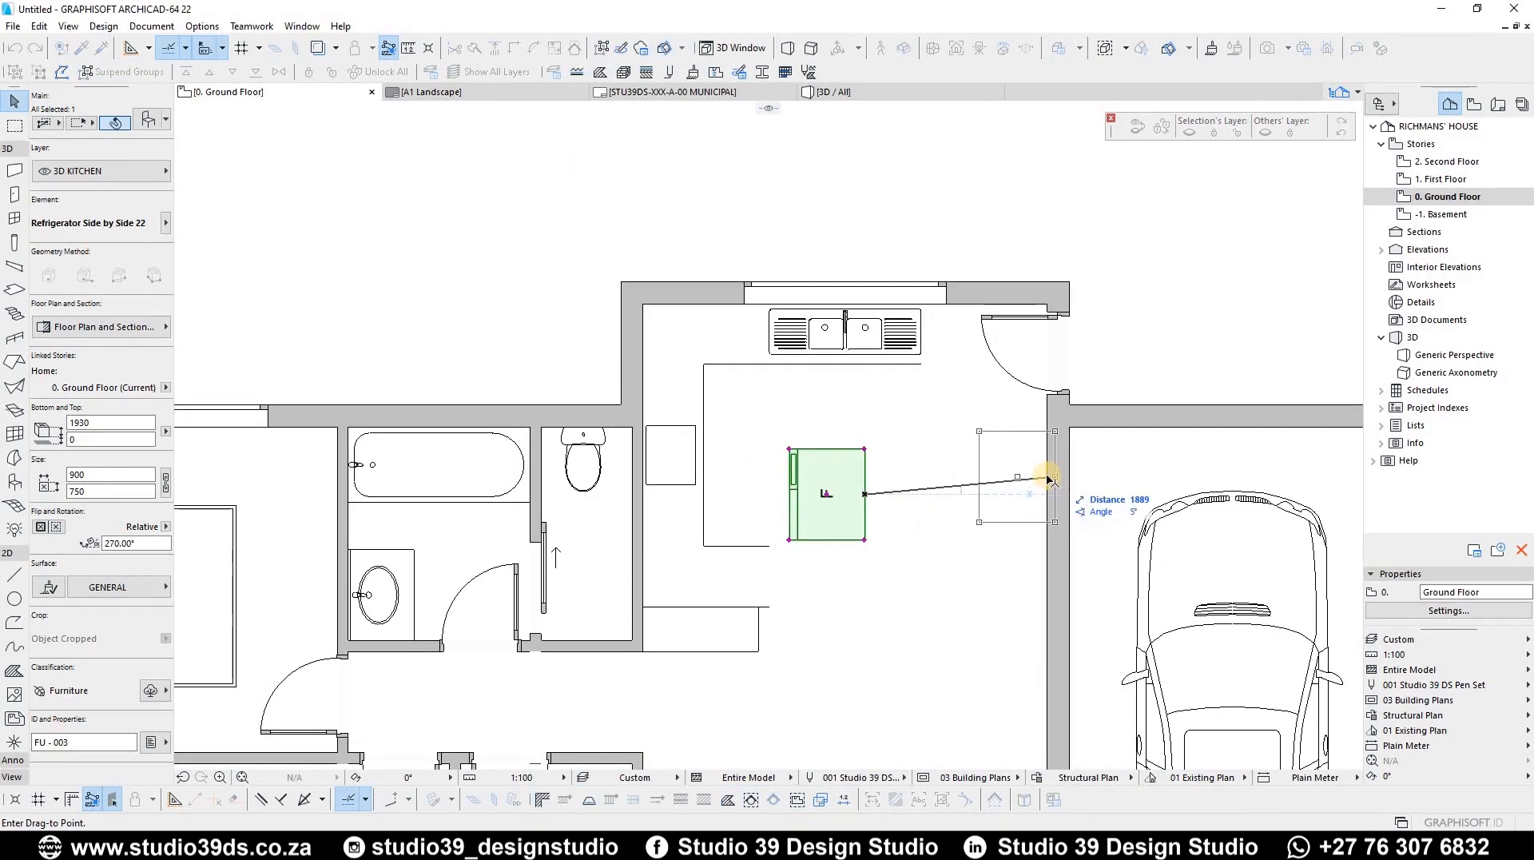
left_click(1047, 552)
key("Escape")
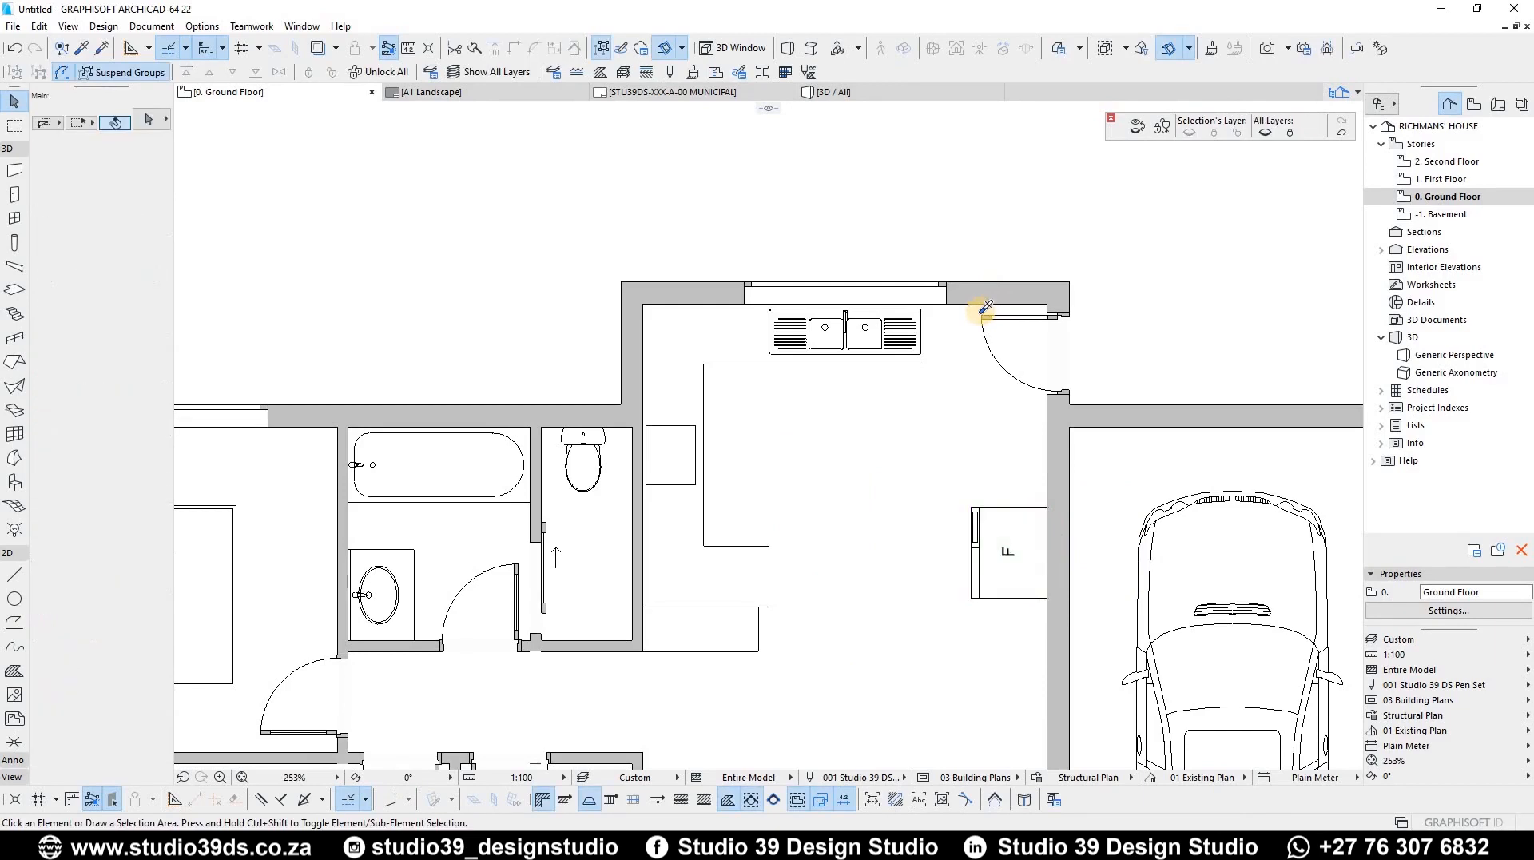
Pick up the kitchen entrance door's settings and place an 810 × 2100 Door 22 in the kitchen–garage wall, opening into the garage
left_click(982, 312, "alt")
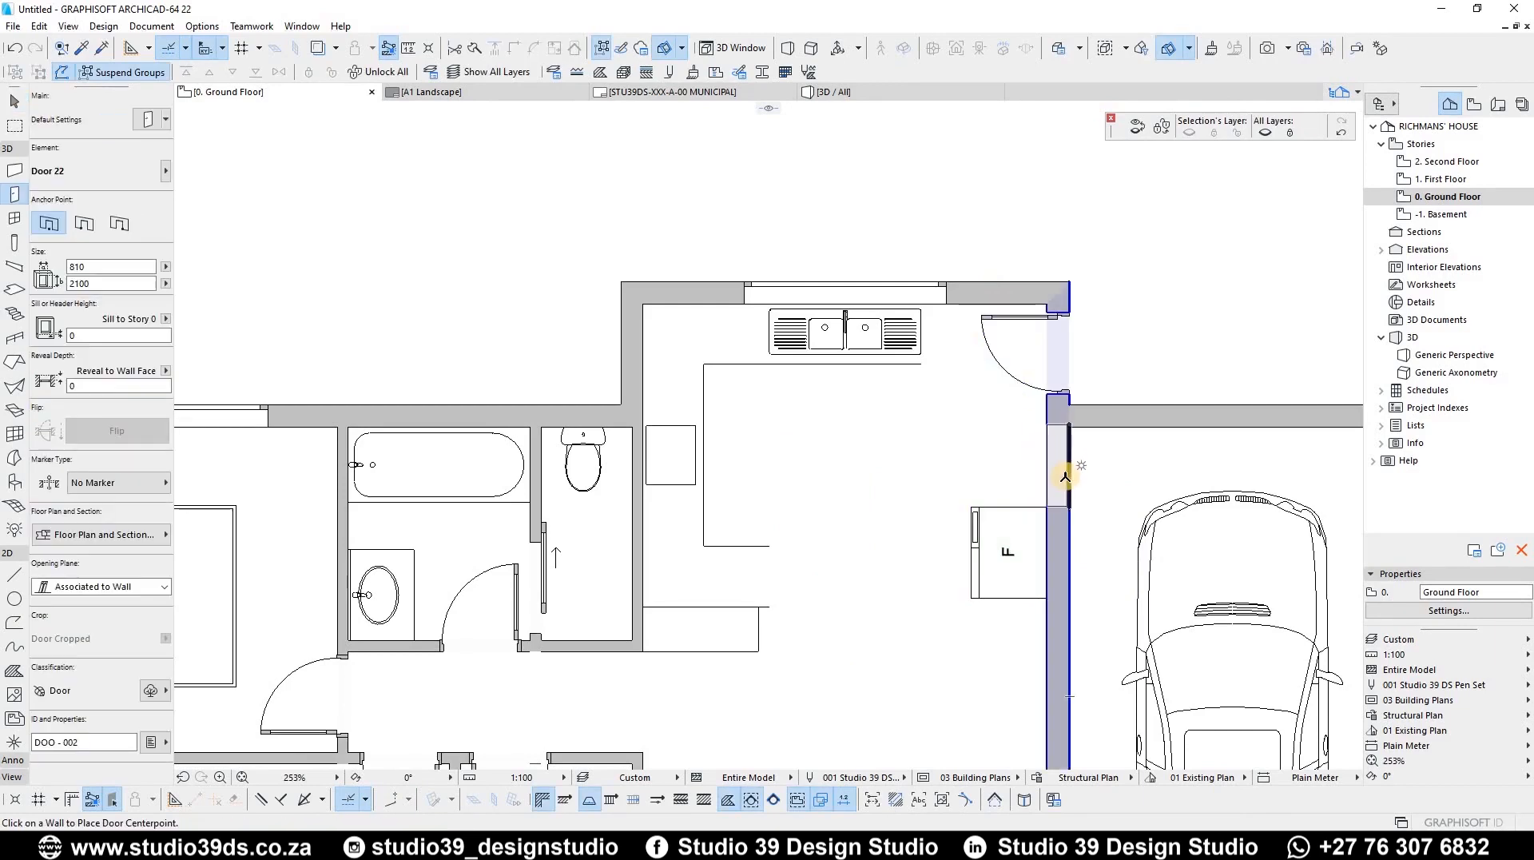
left_click(1247, 403)
scroll(863, 319, "down", 5)
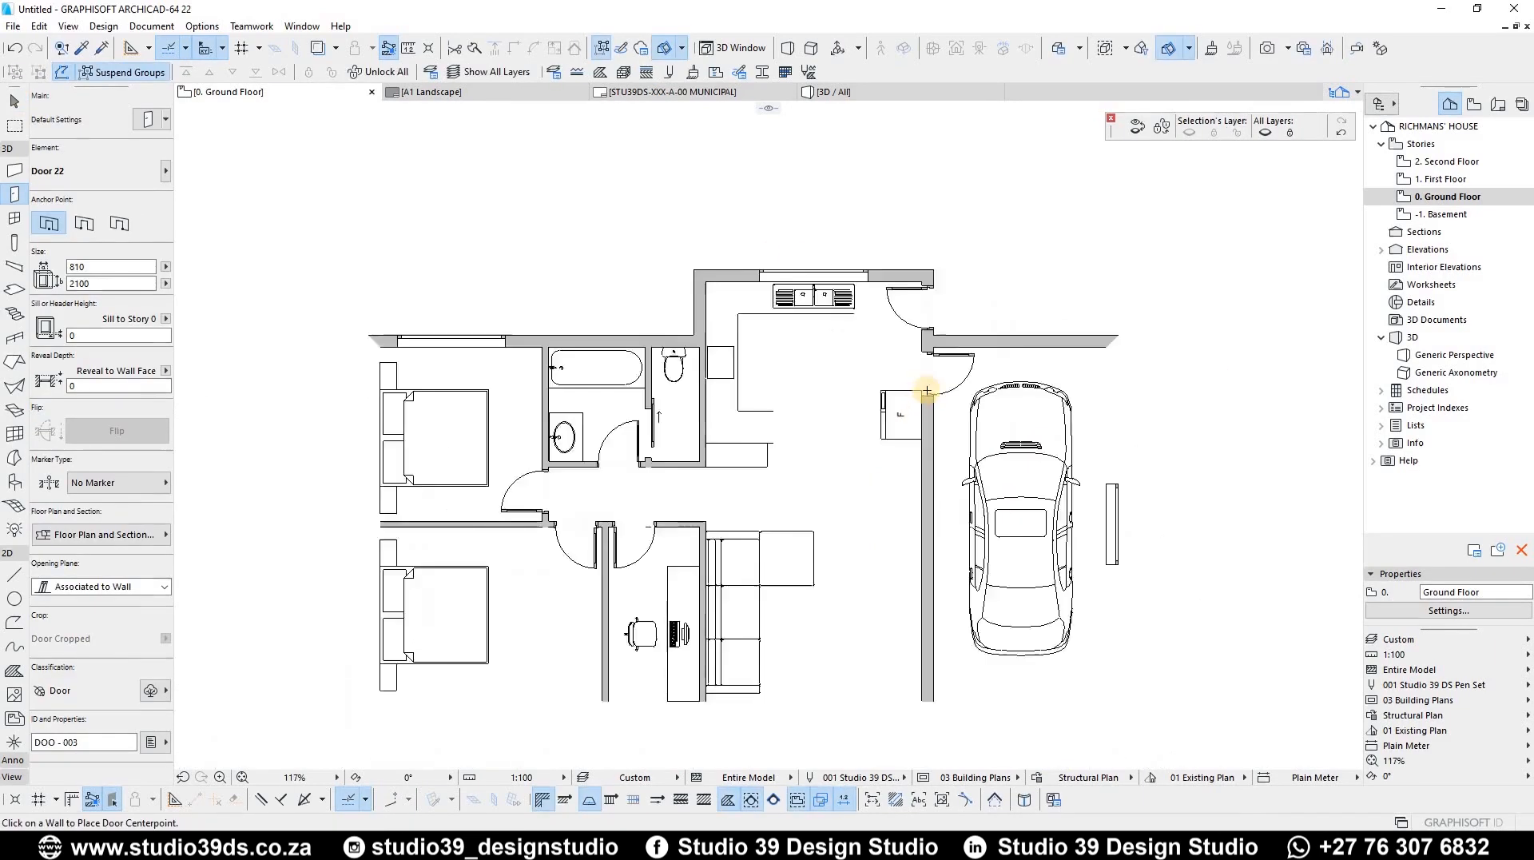
scroll(834, 372, "up", 6)
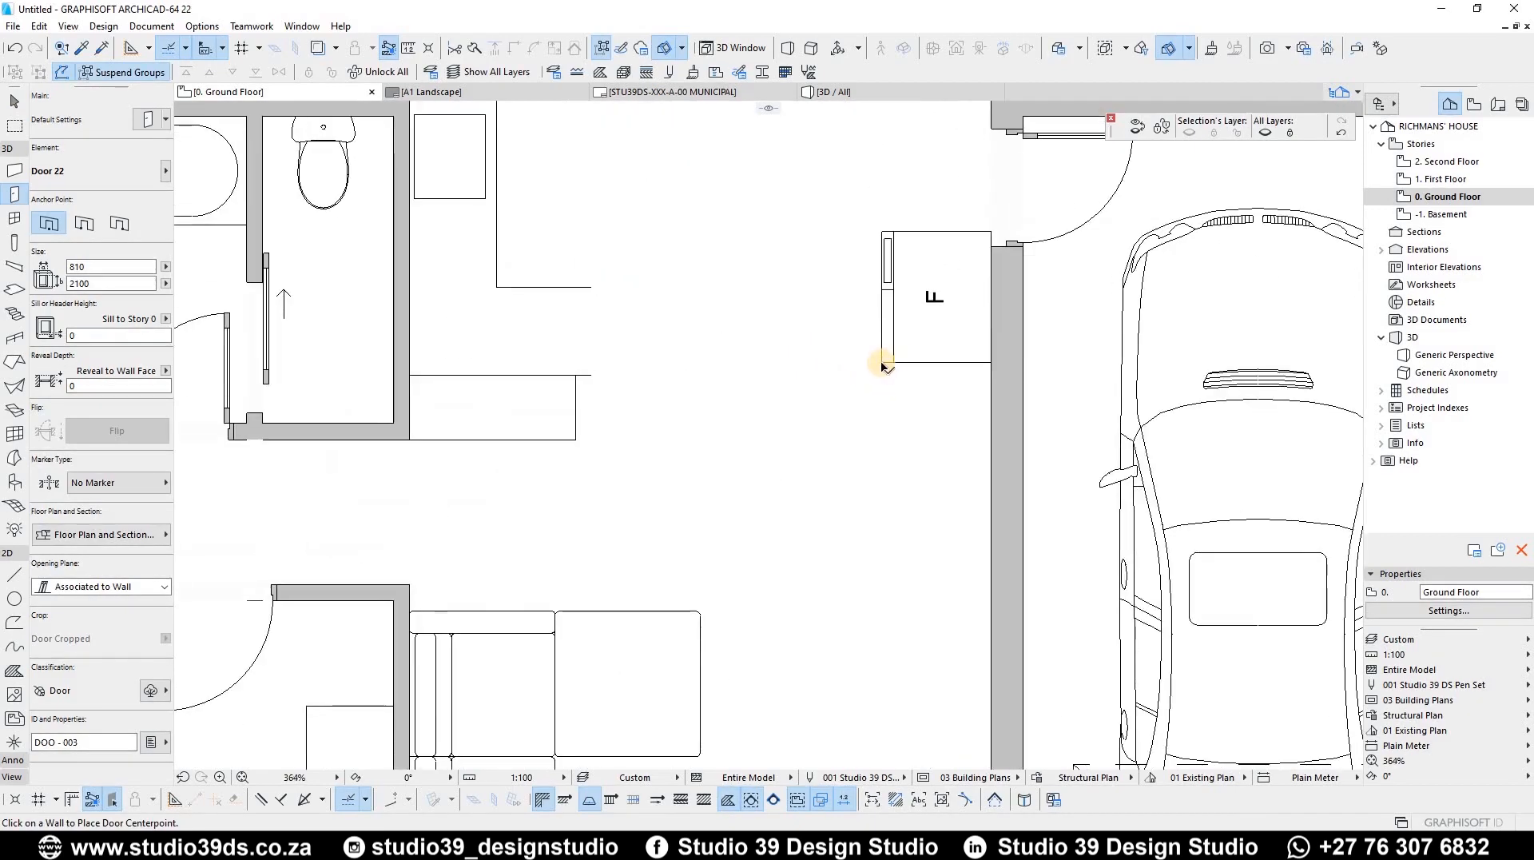
key("Escape")
Move the kitchen–garage door down along the garage wall, past the refrigerator, to free the wall beside the upper corner
left_click(883, 364)
scroll(849, 439, "down", 2)
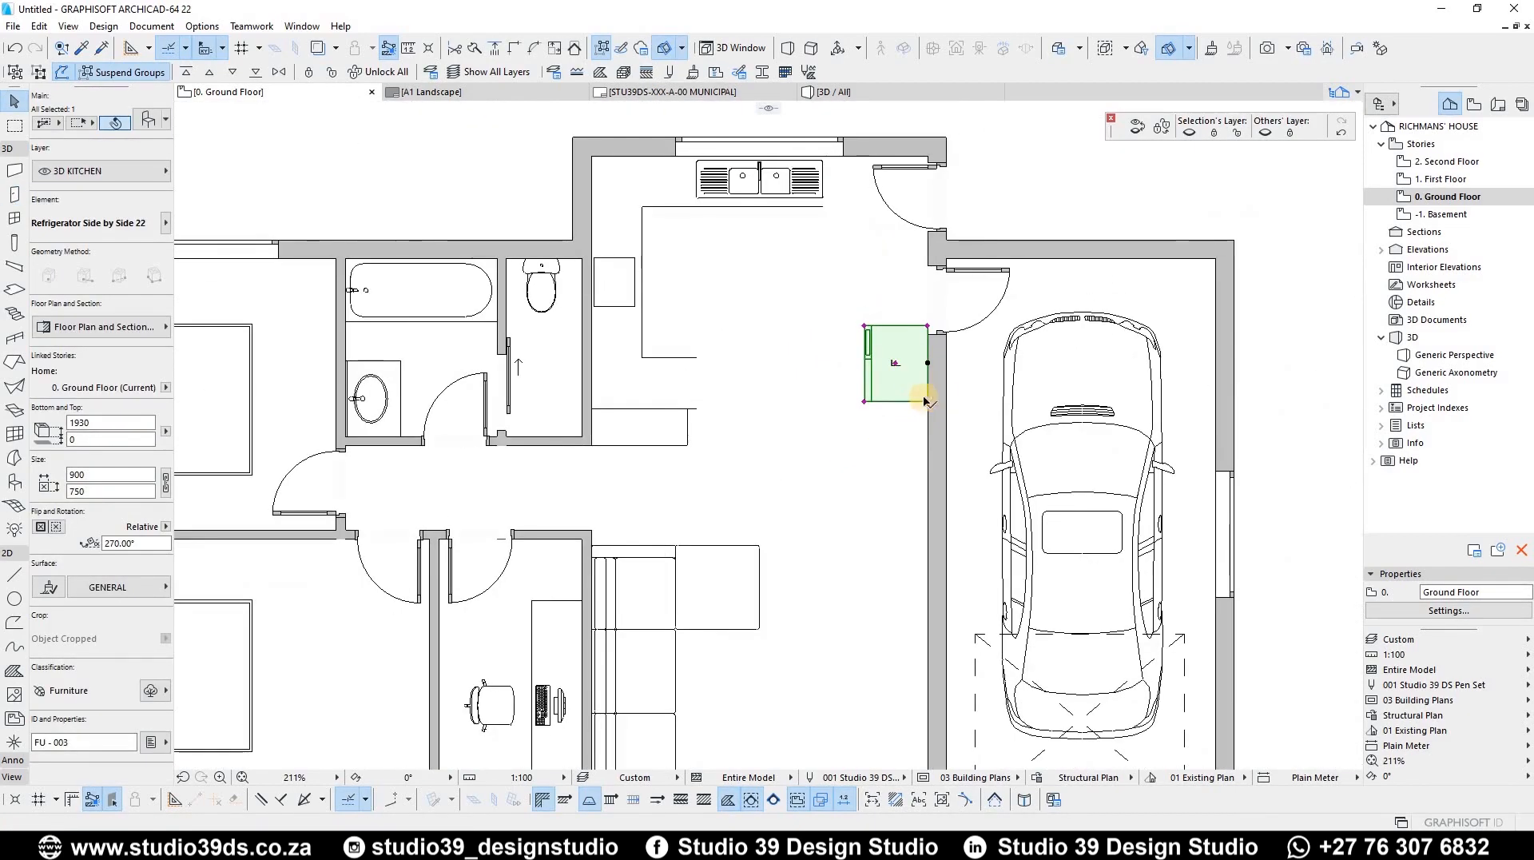
left_click(945, 266)
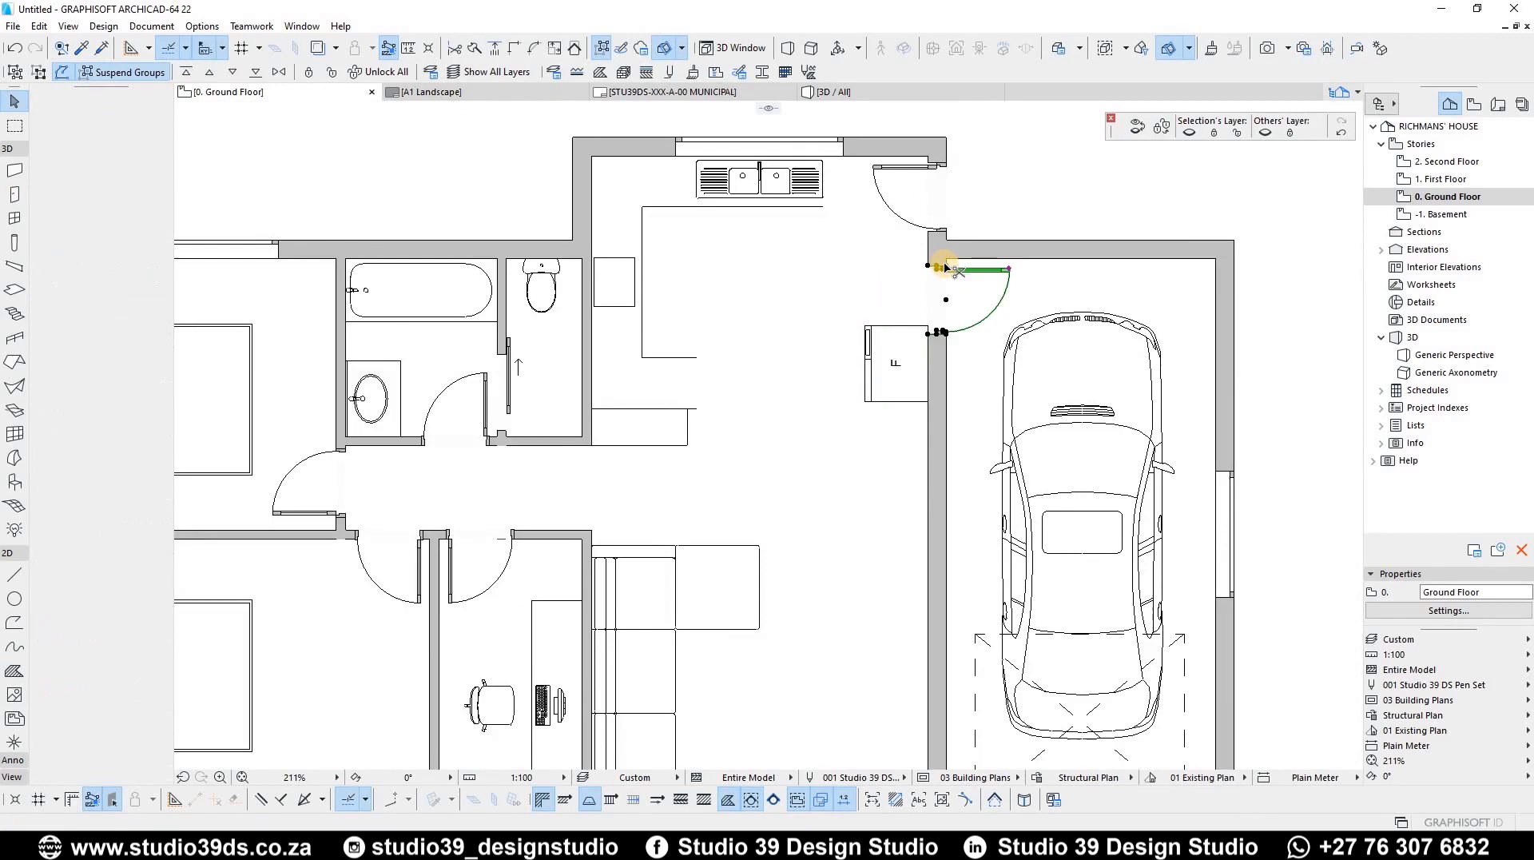
left_click(937, 273)
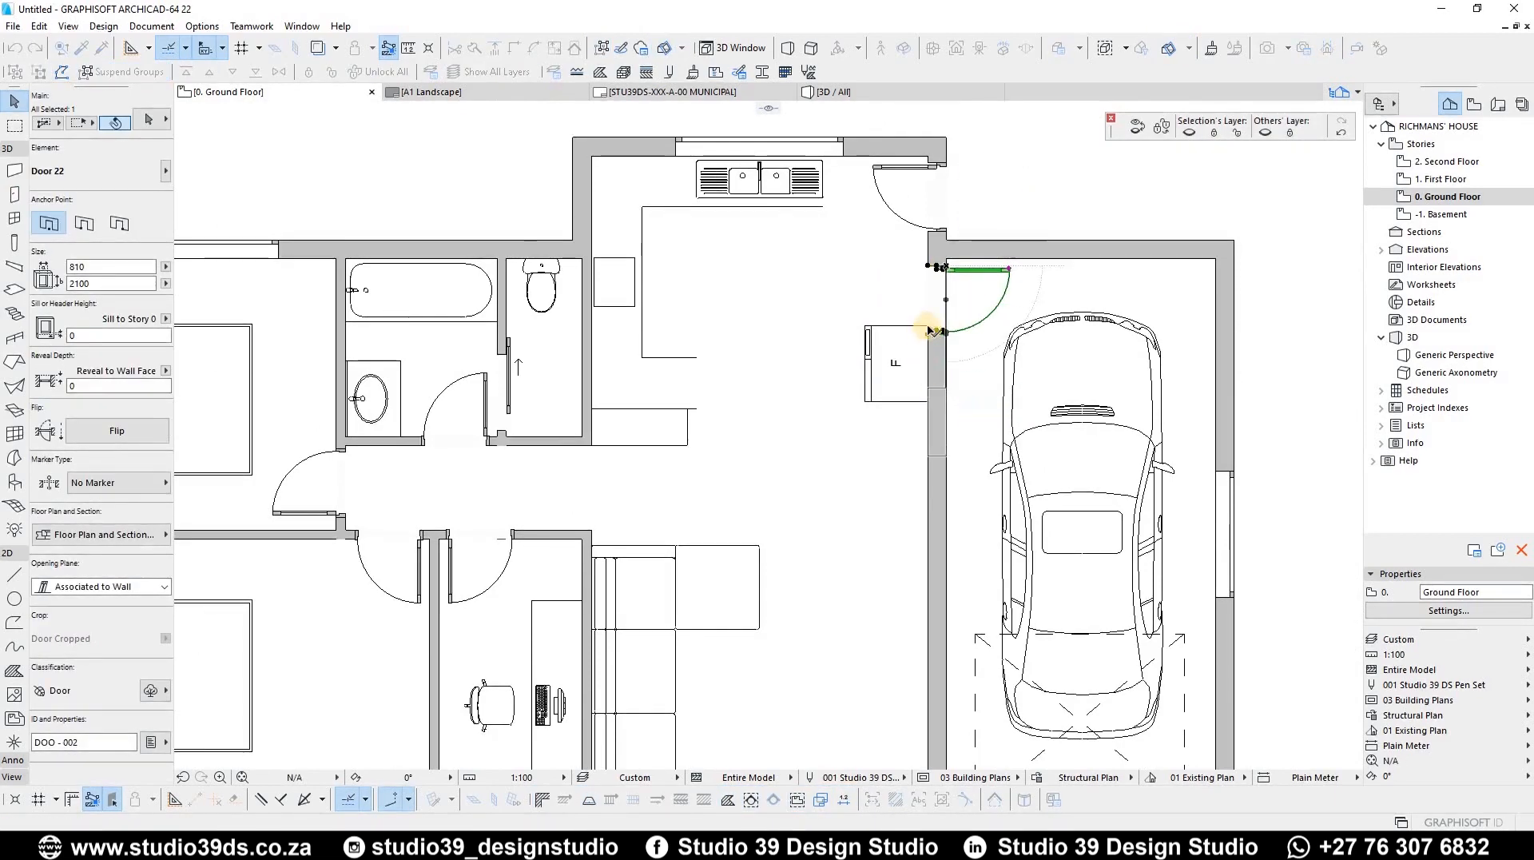
left_click(938, 396)
key("Escape")
Move the refrigerator up along the kitchen face of the garage wall, near the outside kitchen door
left_click(932, 365)
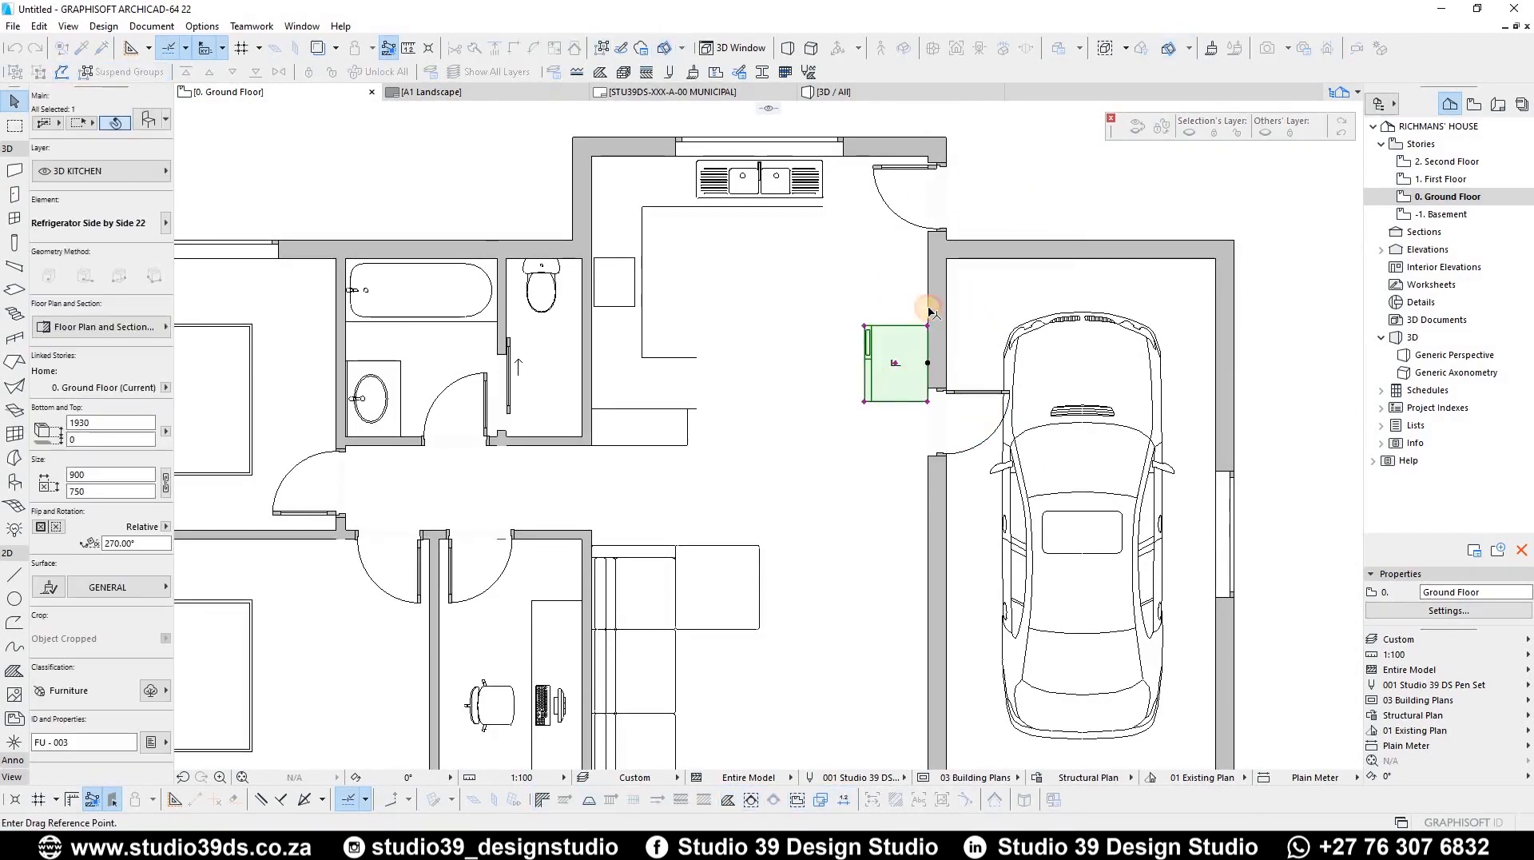
left_click(936, 289)
left_click(719, 301)
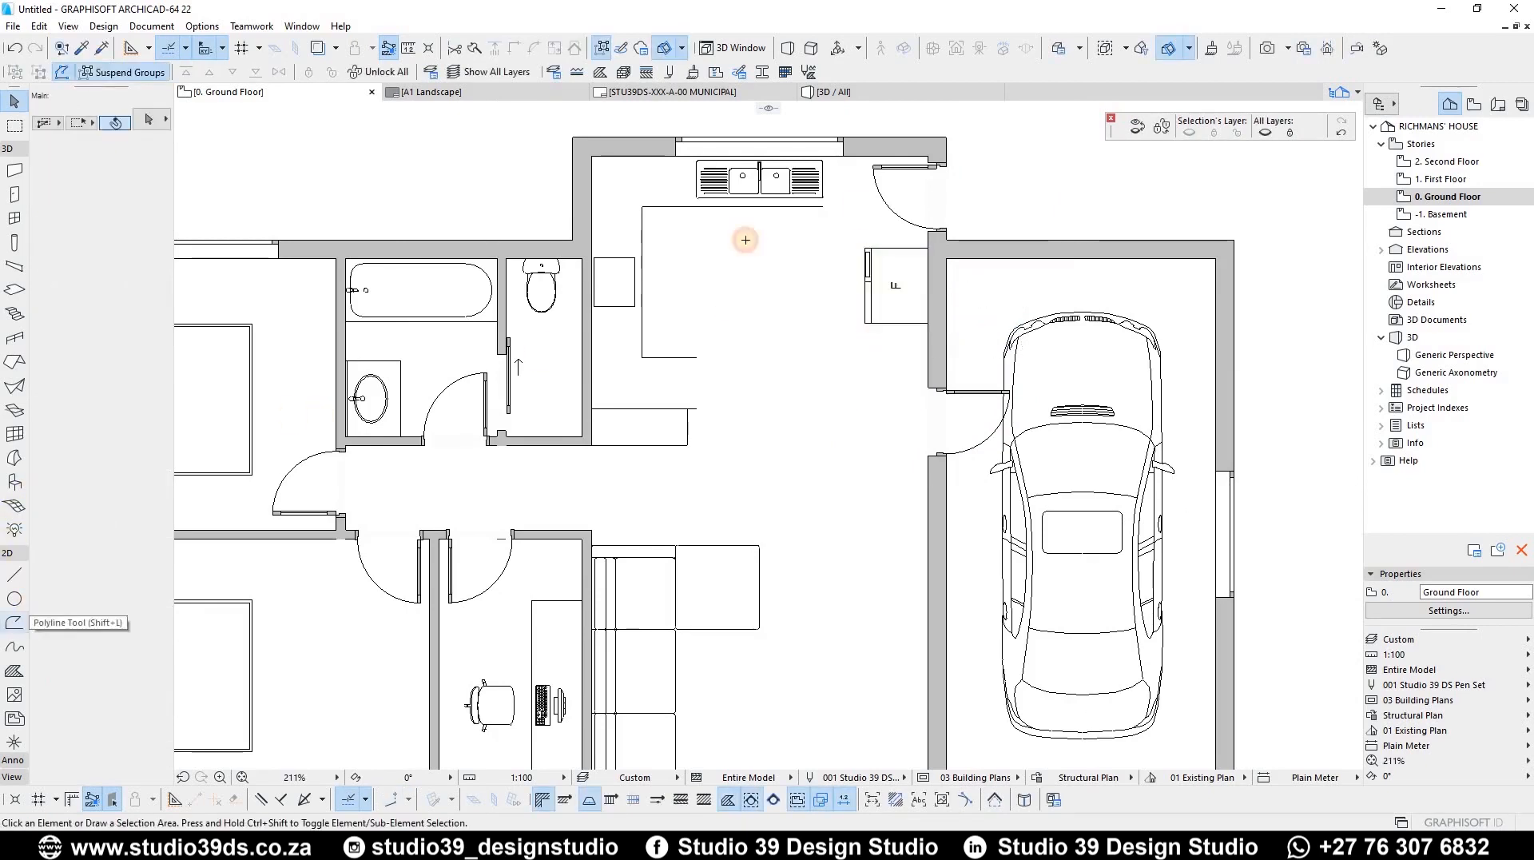
Draw a closed work-triangle polyline linking the sink, refrigerator and cooktop on layer 2D DRAFT, and reposition its refrigerator node to the refrigerator's front edge
key("shift+l")
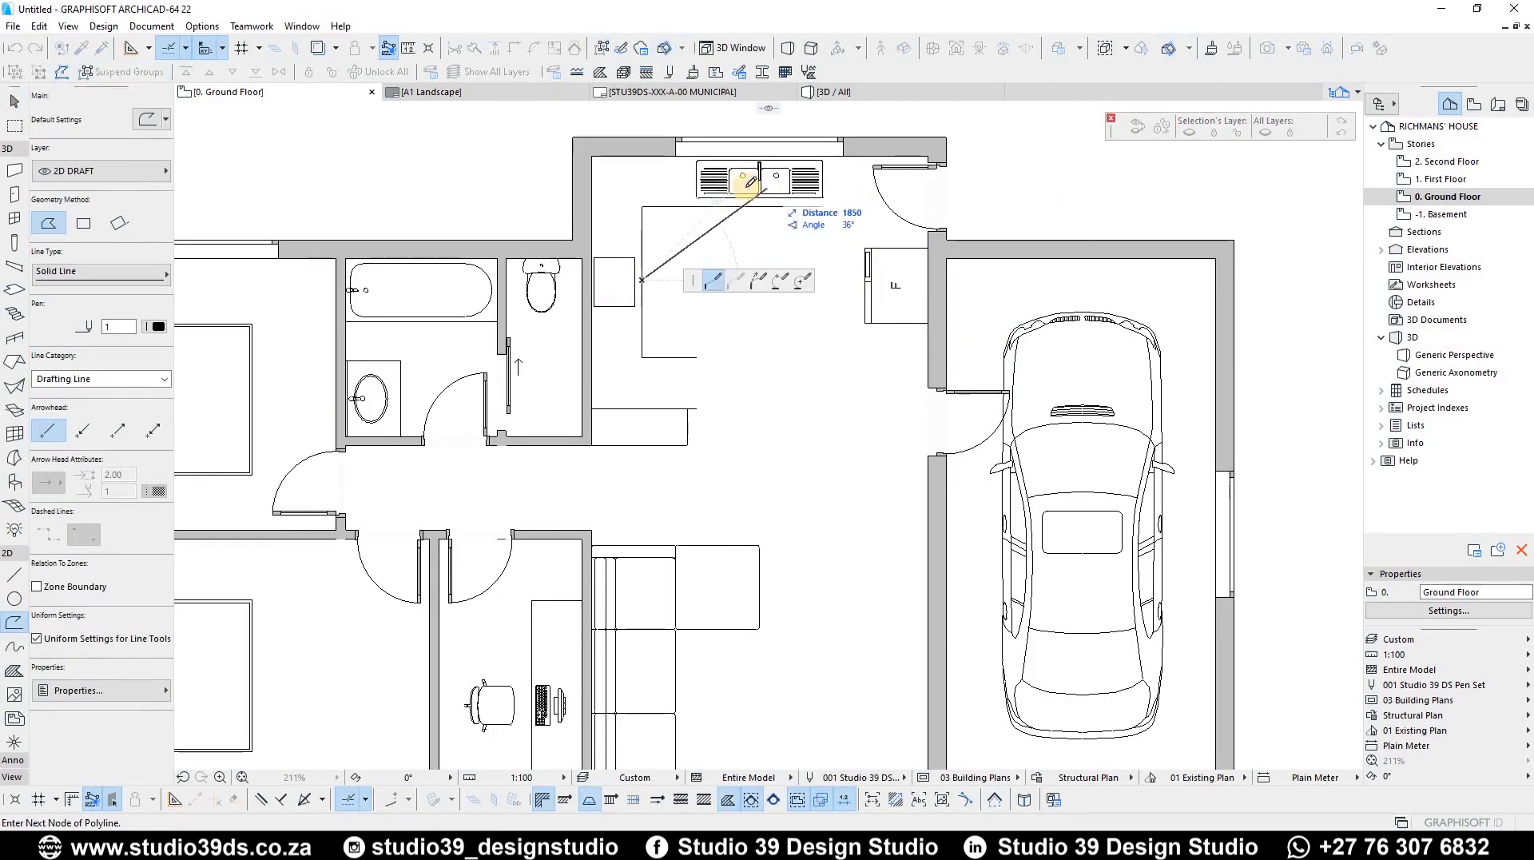
left_click(745, 187)
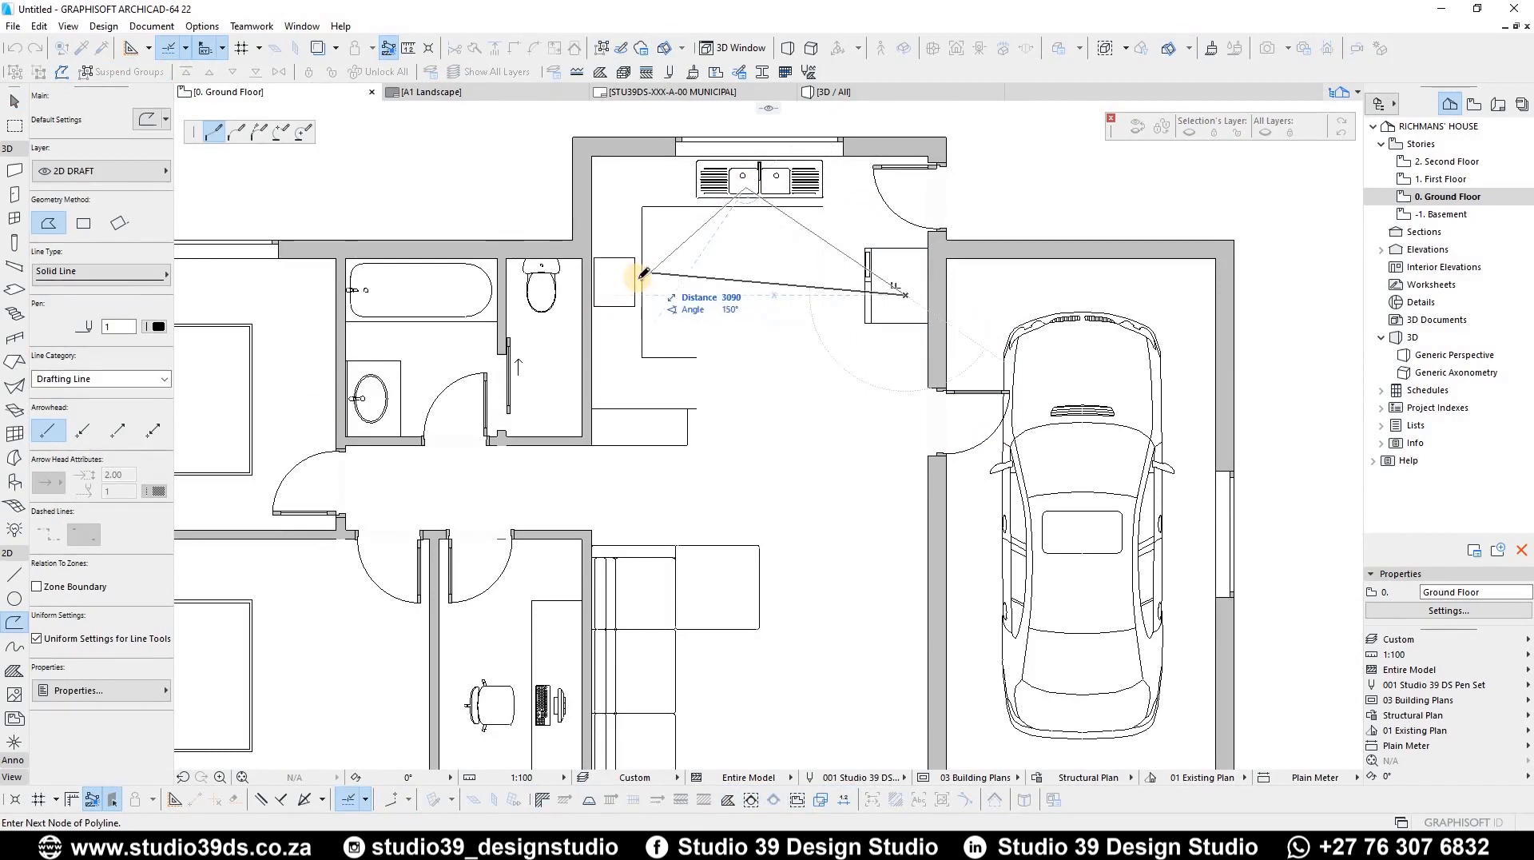
left_click(642, 280)
key("Escape")
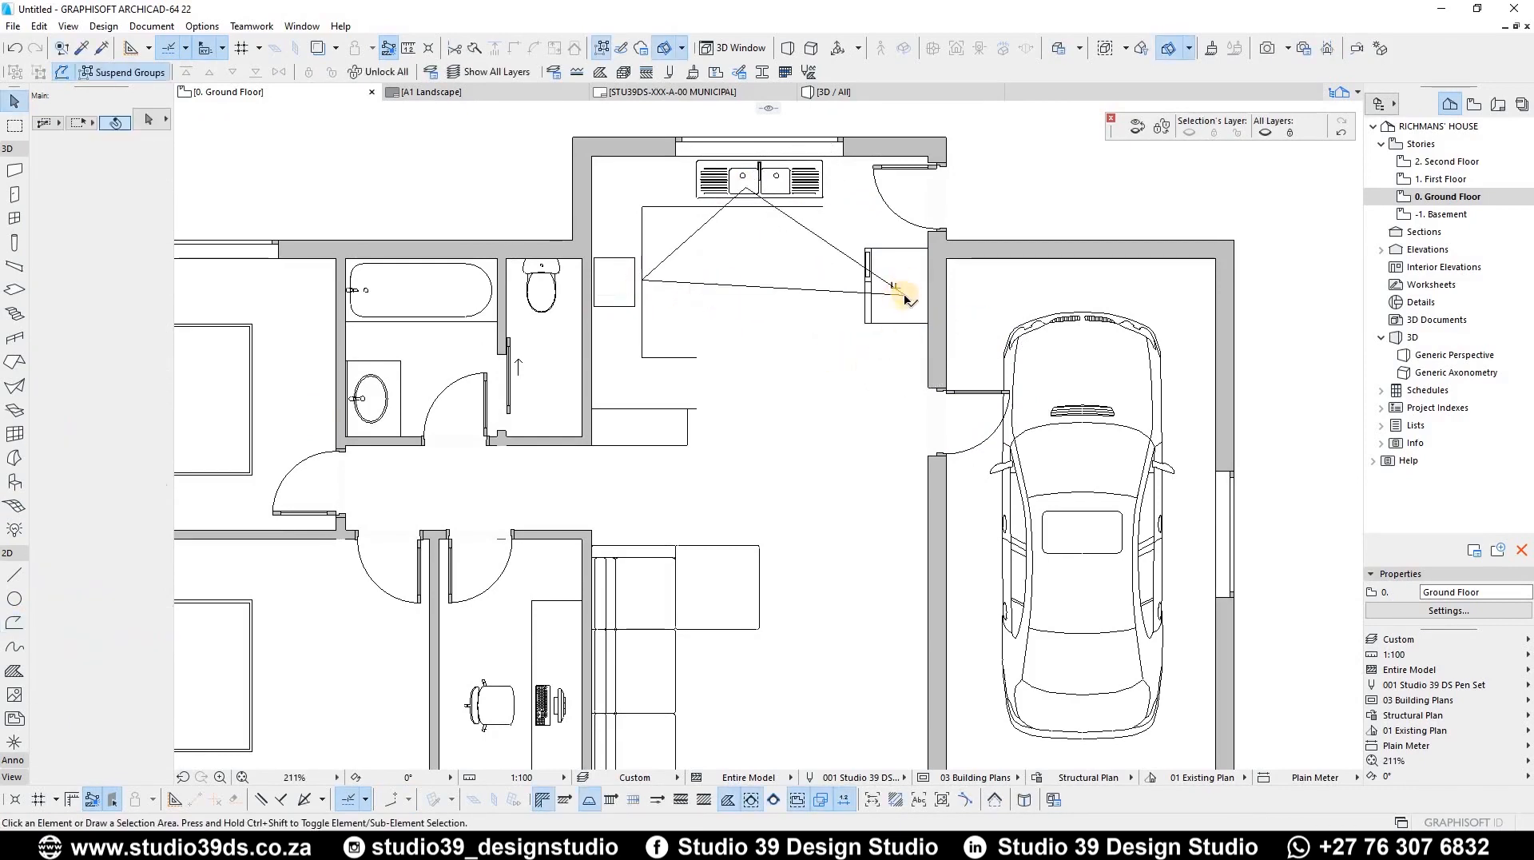
left_click(906, 296)
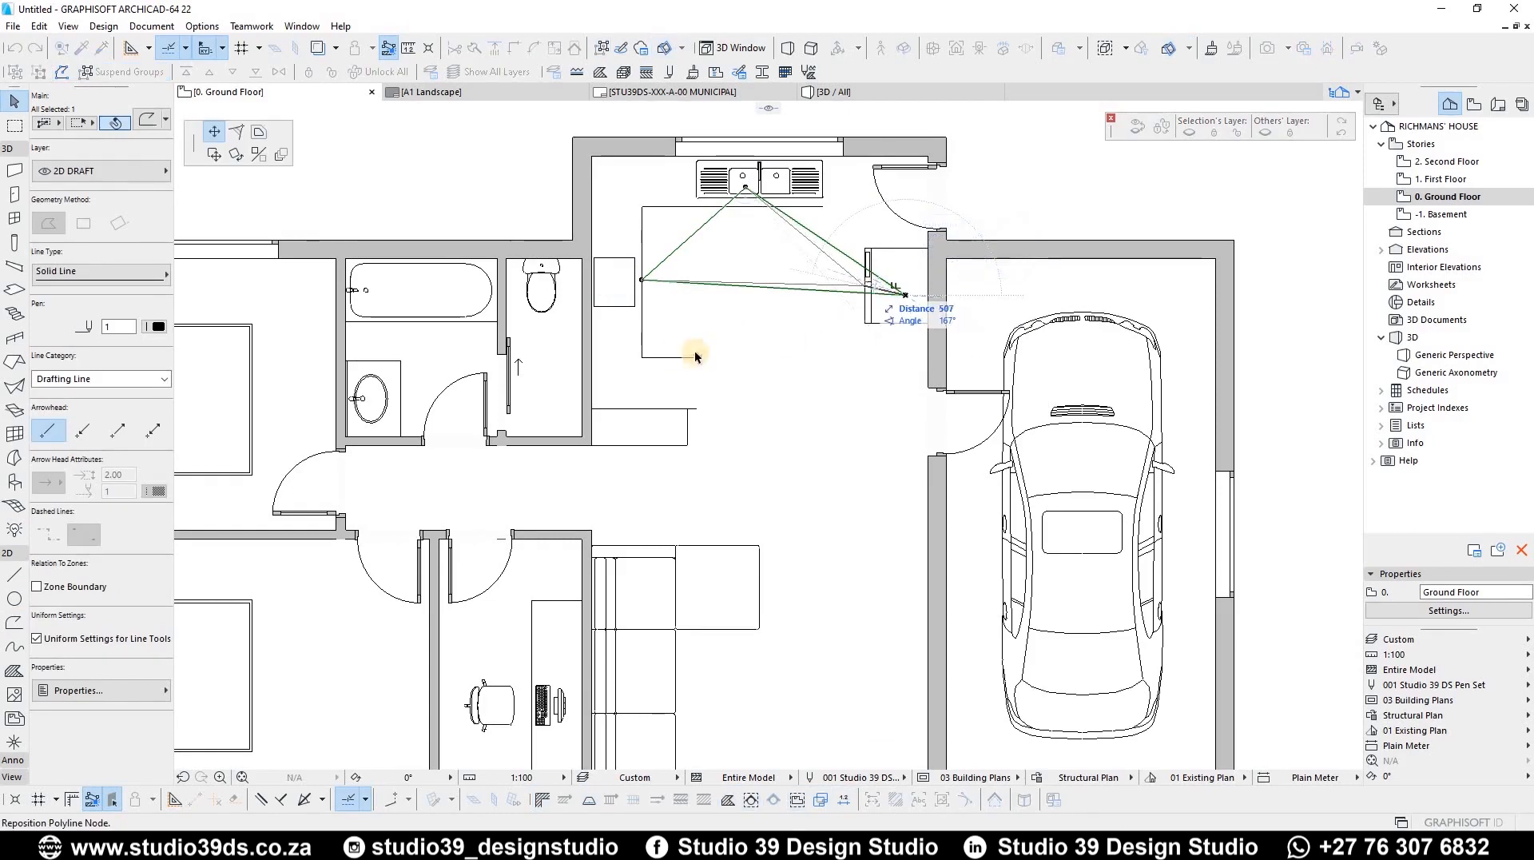
left_click(737, 385)
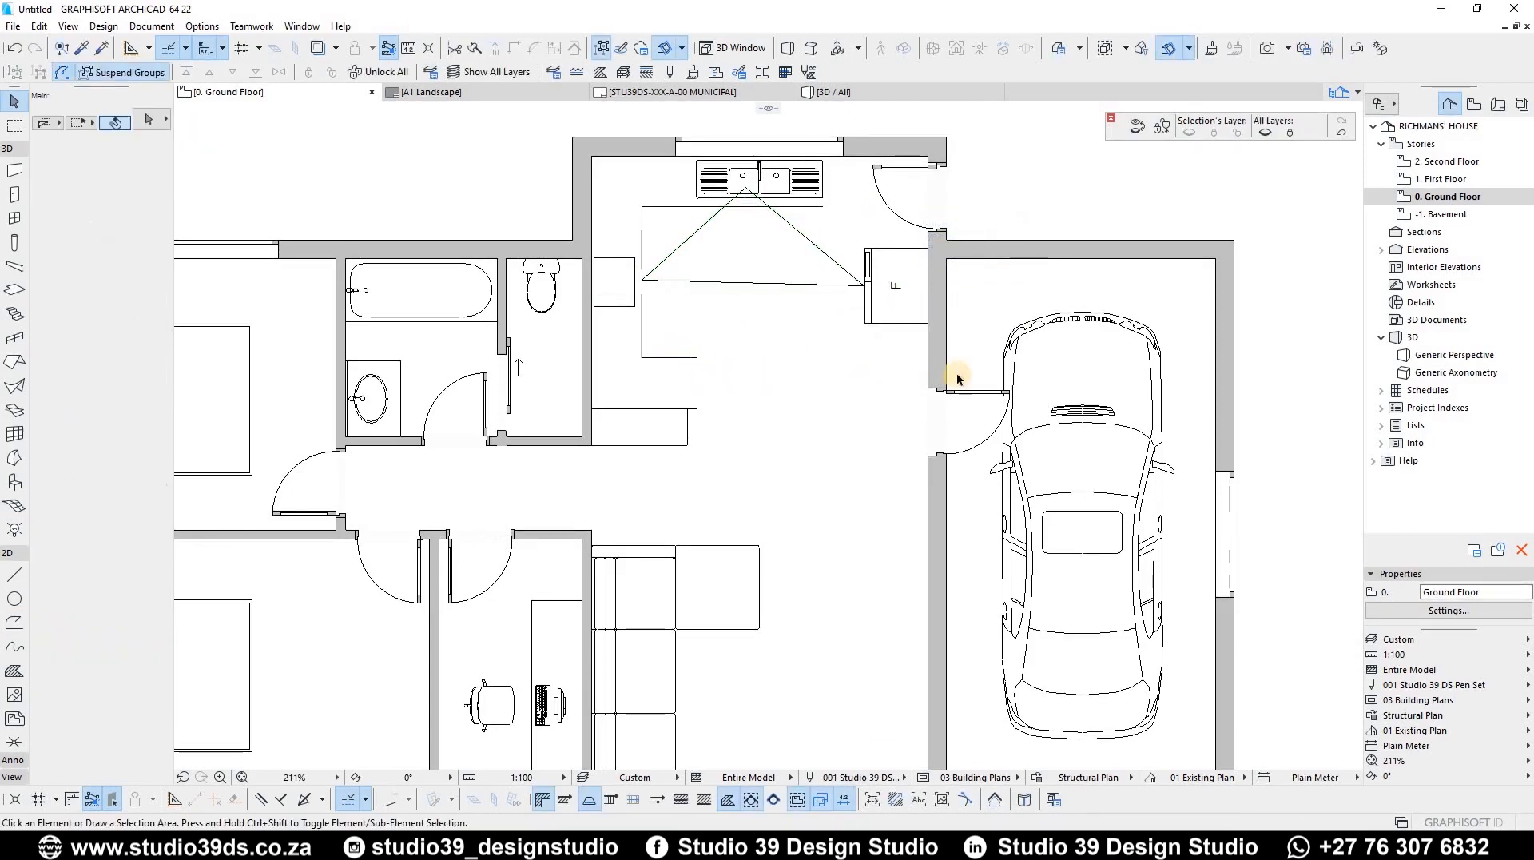
Move the kitchen–garage door up the wall to just below the refrigerator and flip it to open into the kitchen
left_click(937, 392)
left_click(935, 390)
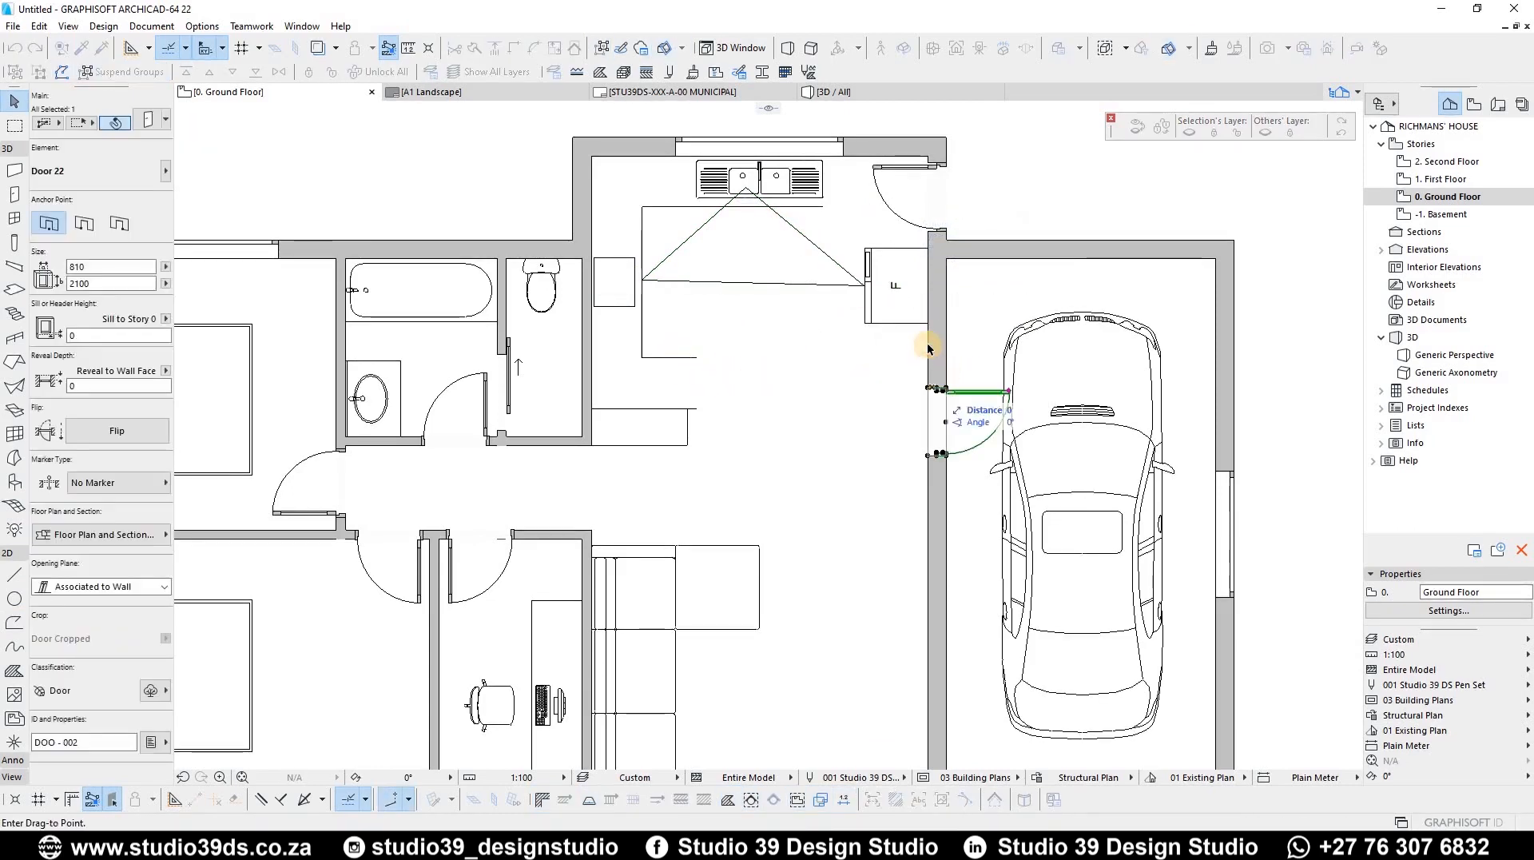
left_click(994, 343)
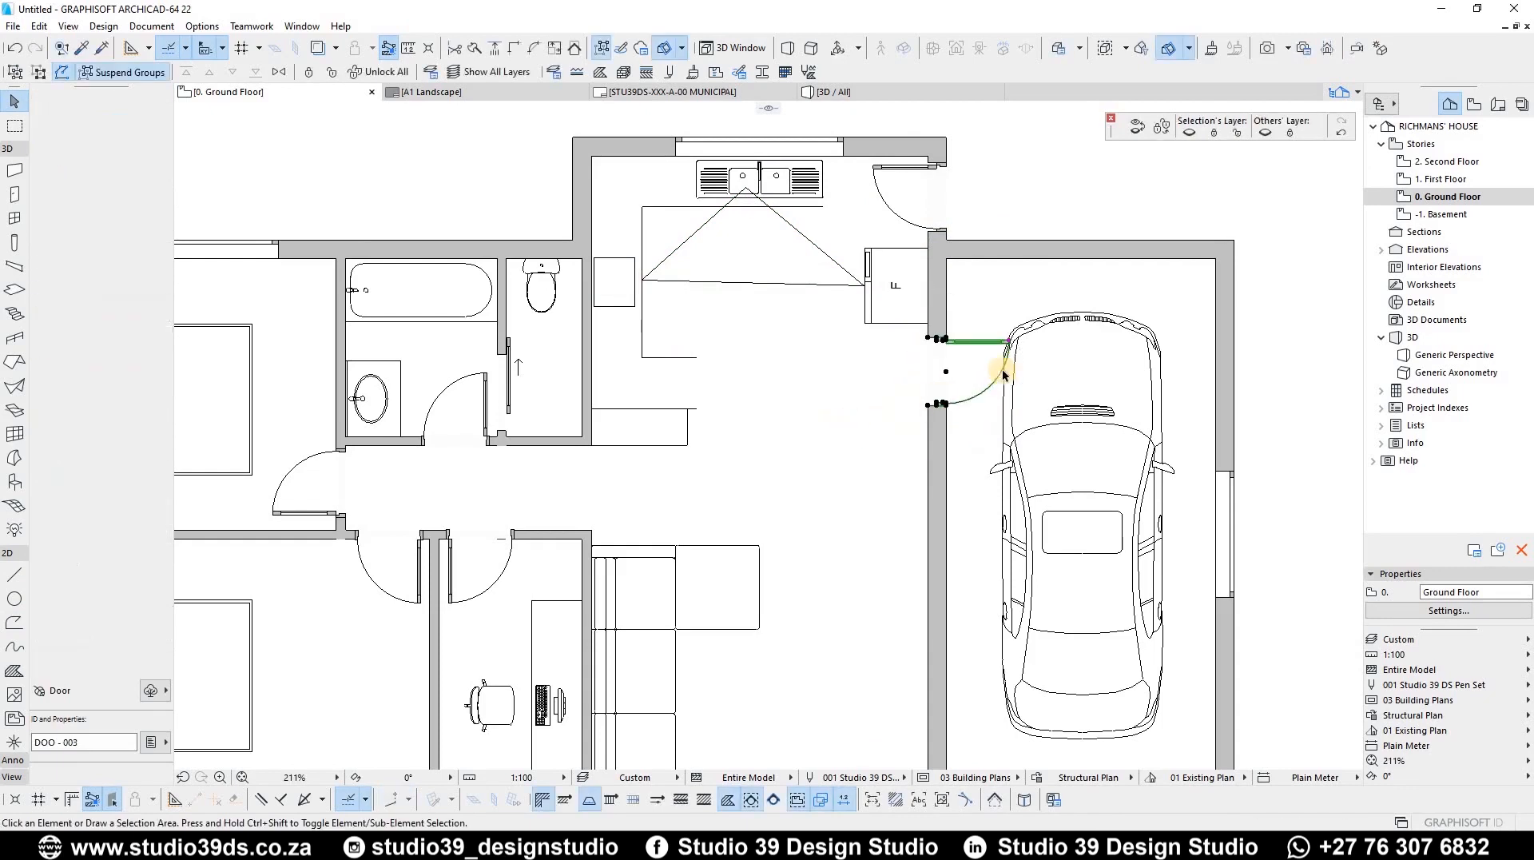
left_click(1009, 343)
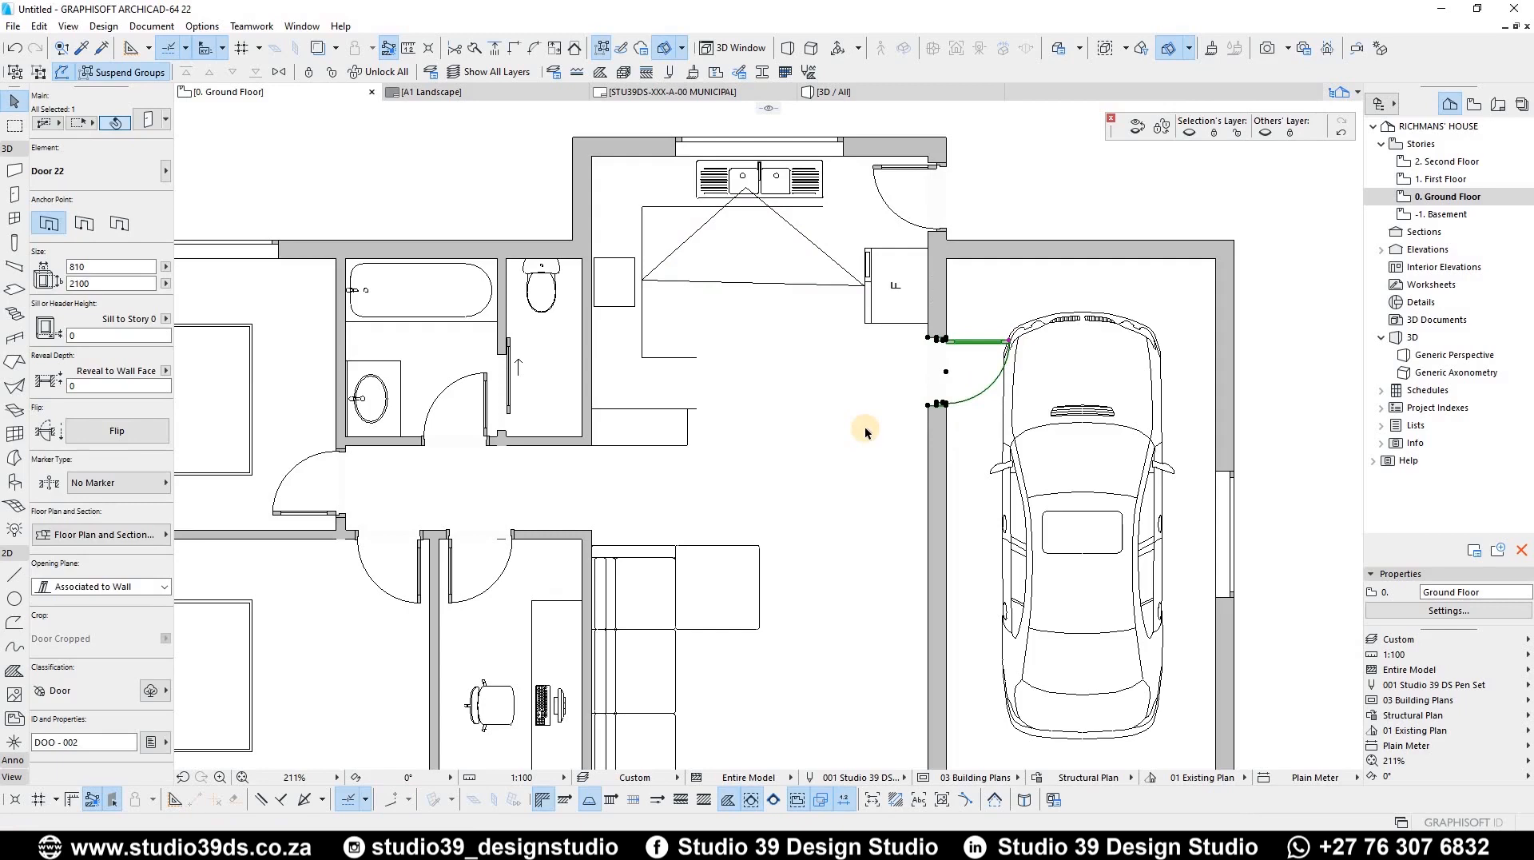
key("ctrl+m")
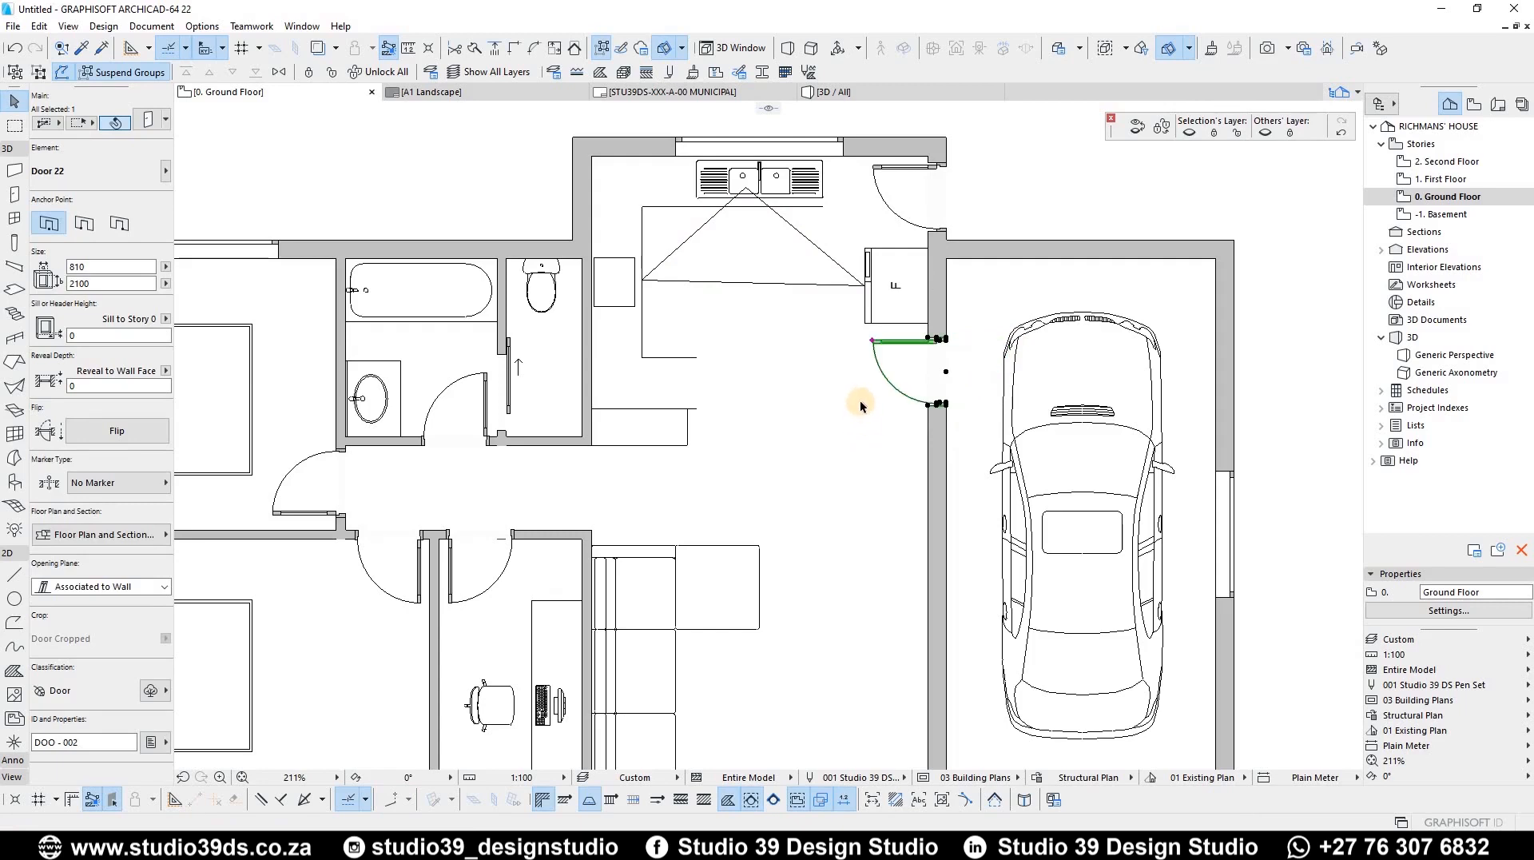
scroll(927, 341, "up", 2)
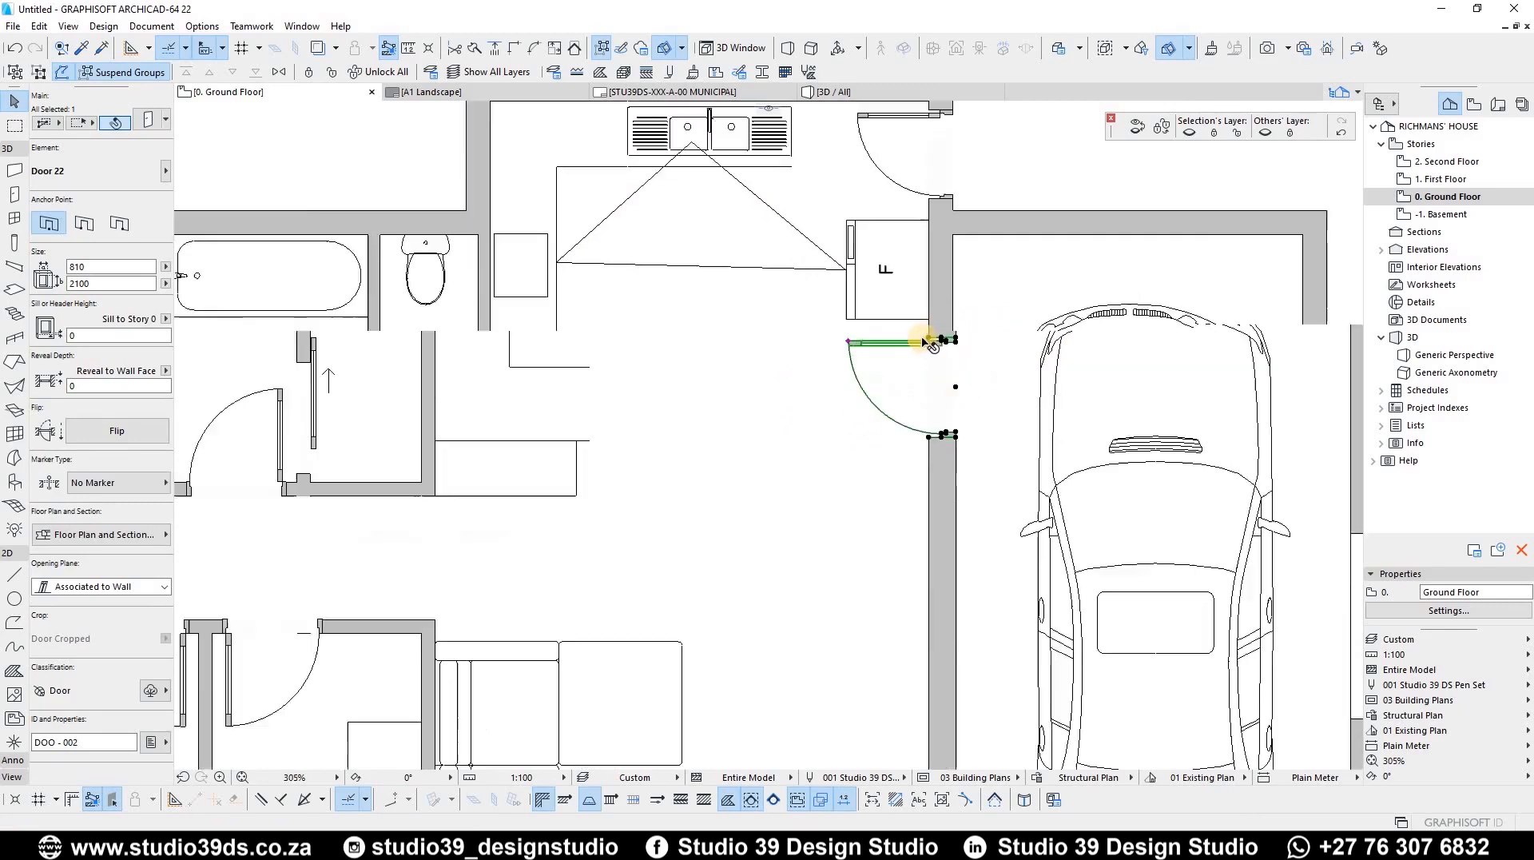
scroll(929, 344, "down", 6)
scroll(913, 334, "up", 4)
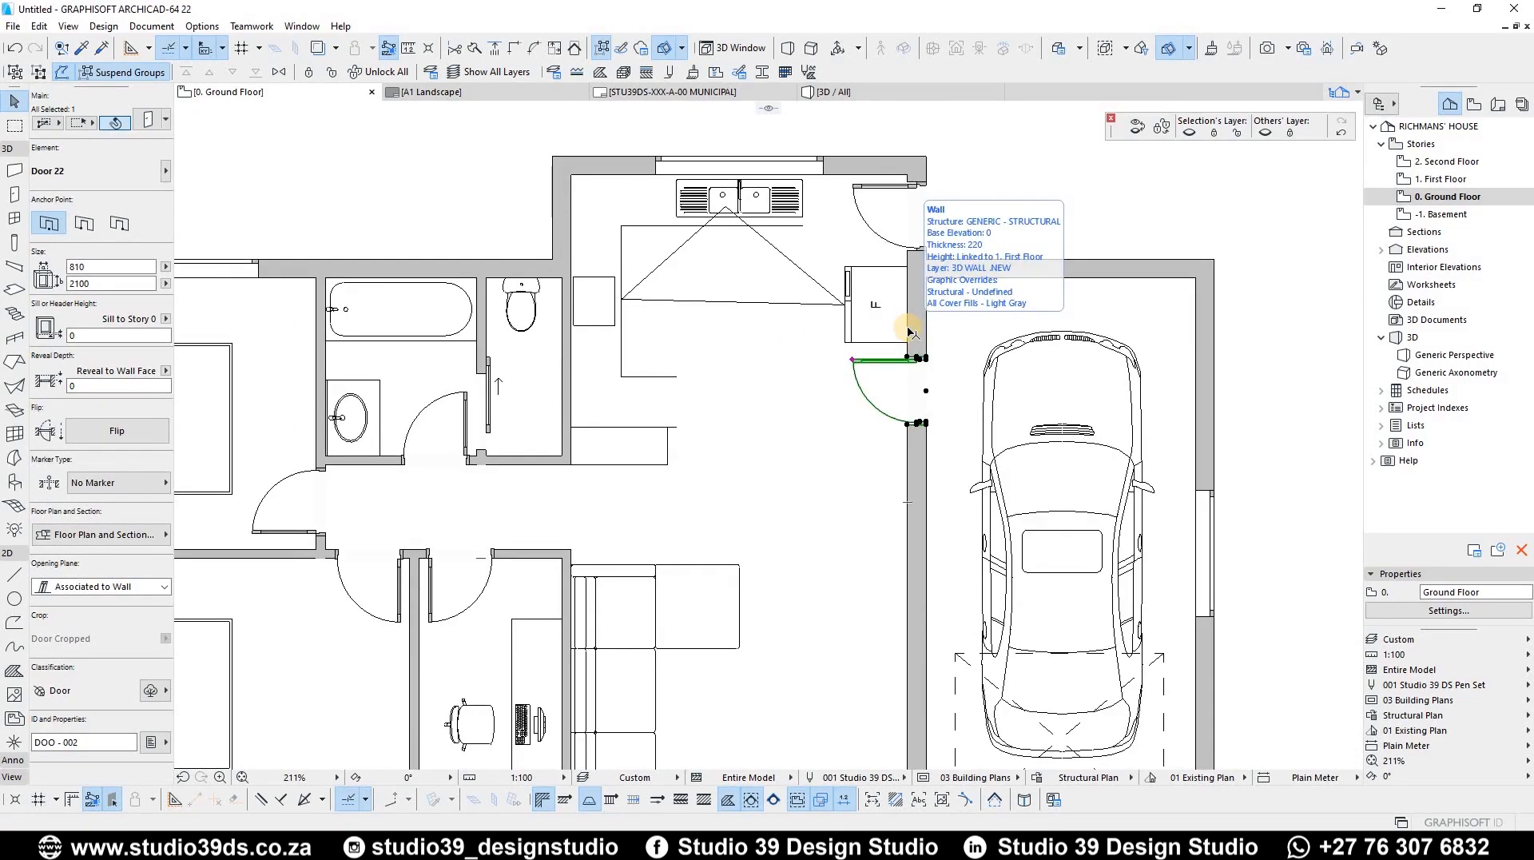
scroll(911, 332, "down", 3)
scroll(911, 332, "up", 3)
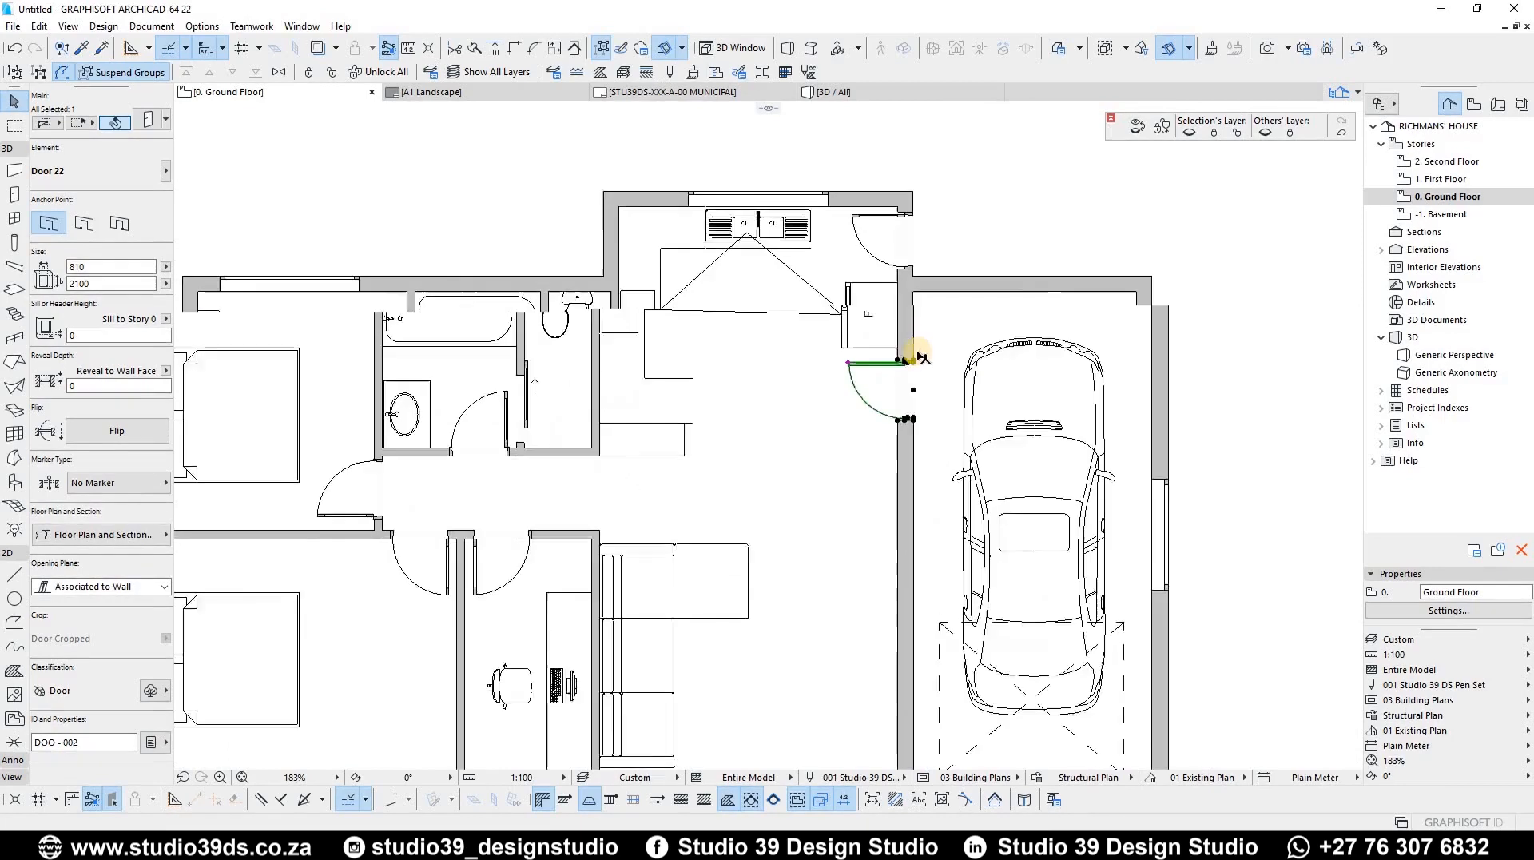
scroll(919, 386, "down", 1)
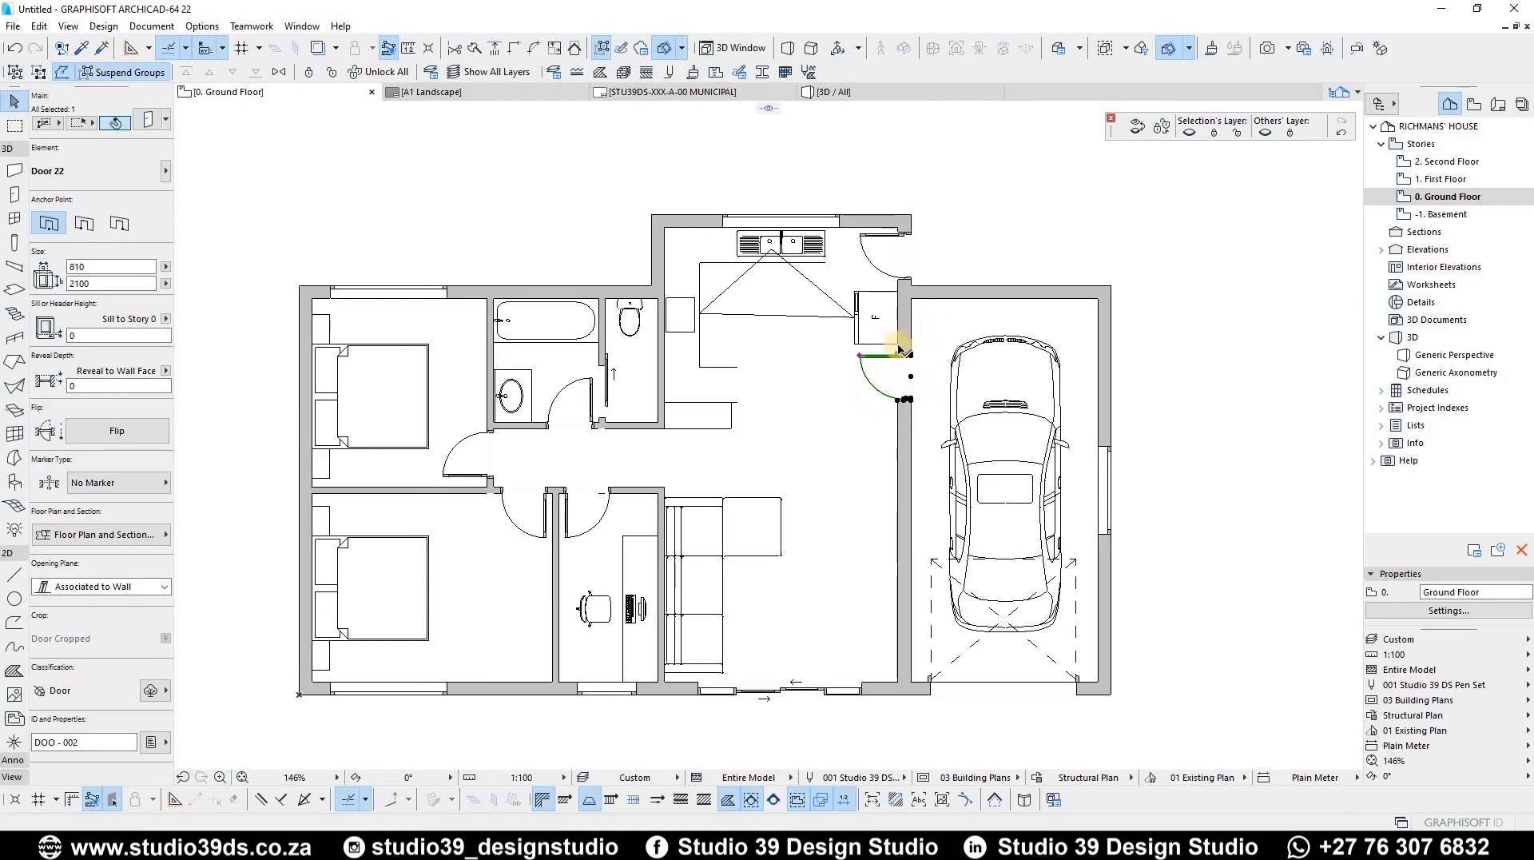
Try the kitchen–garage door opening into the garage and shifted up the wall behind the refrigerator, and undo these changes
scroll(921, 361, "up", 3)
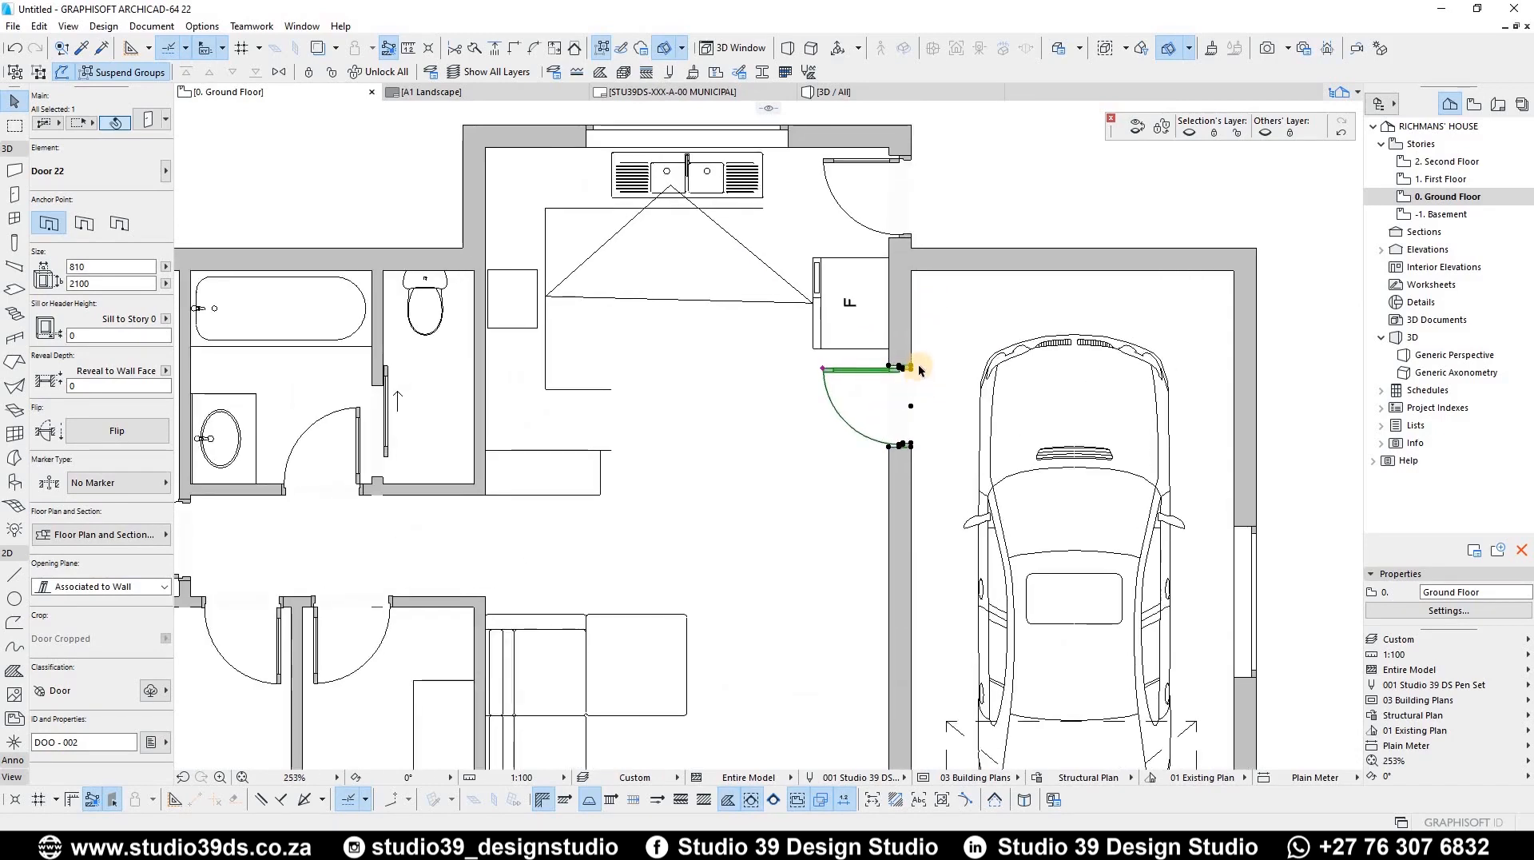
left_click(918, 369)
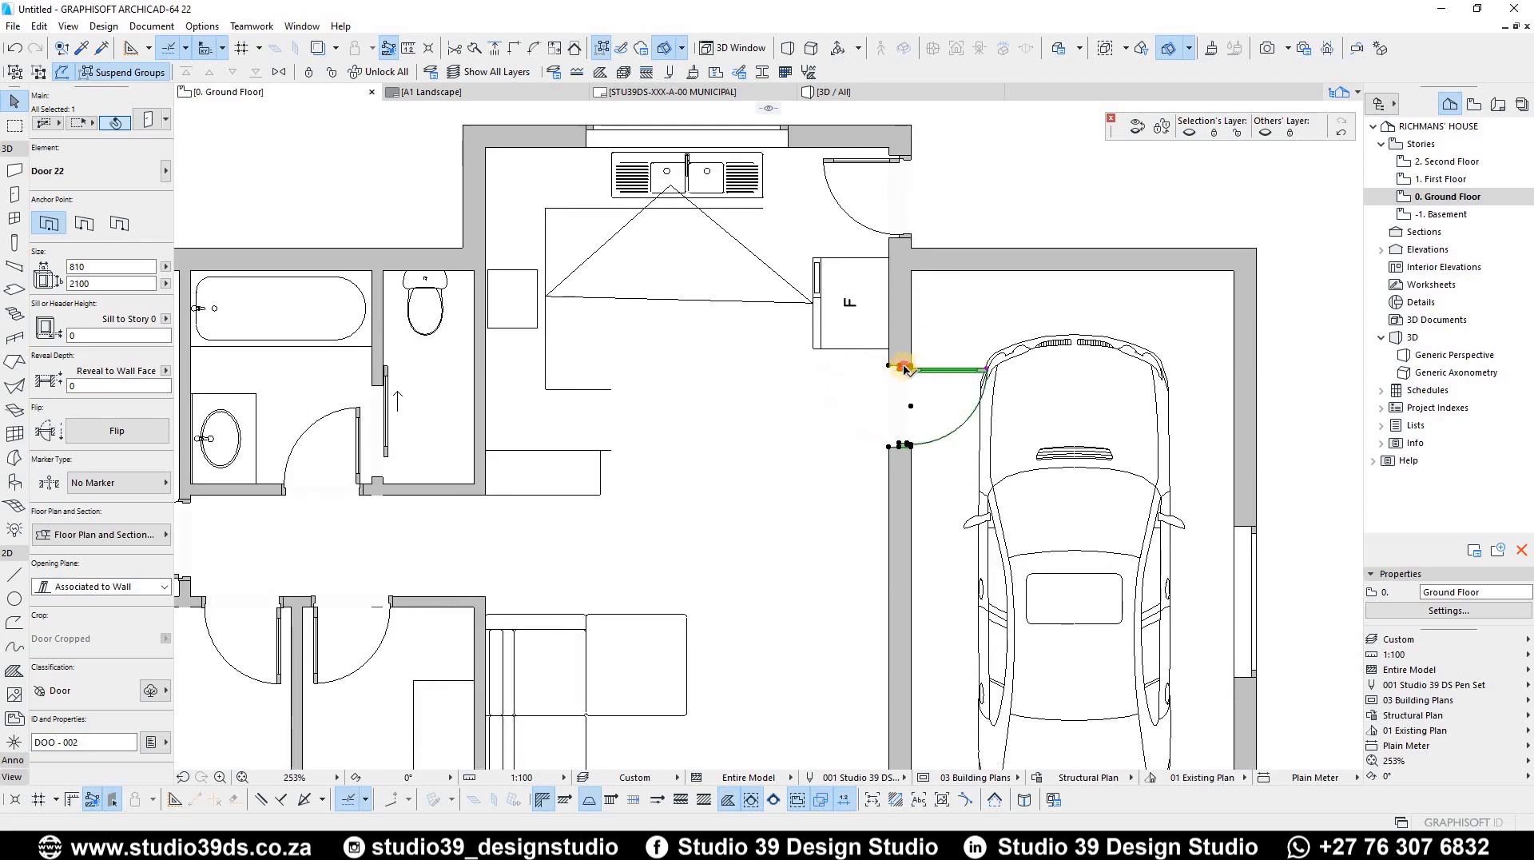
left_click(905, 368)
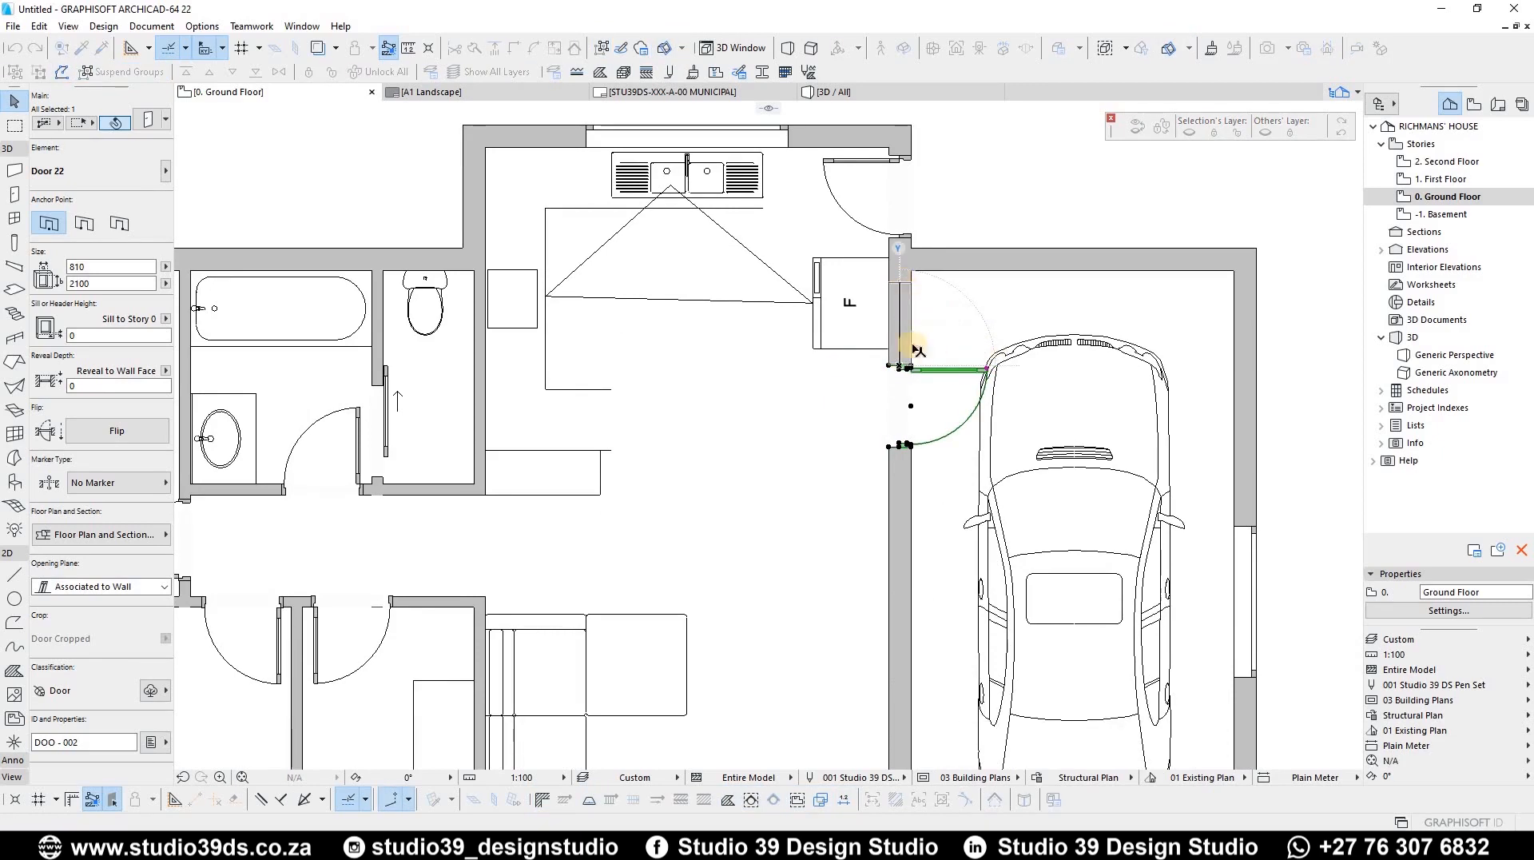
left_click(974, 284)
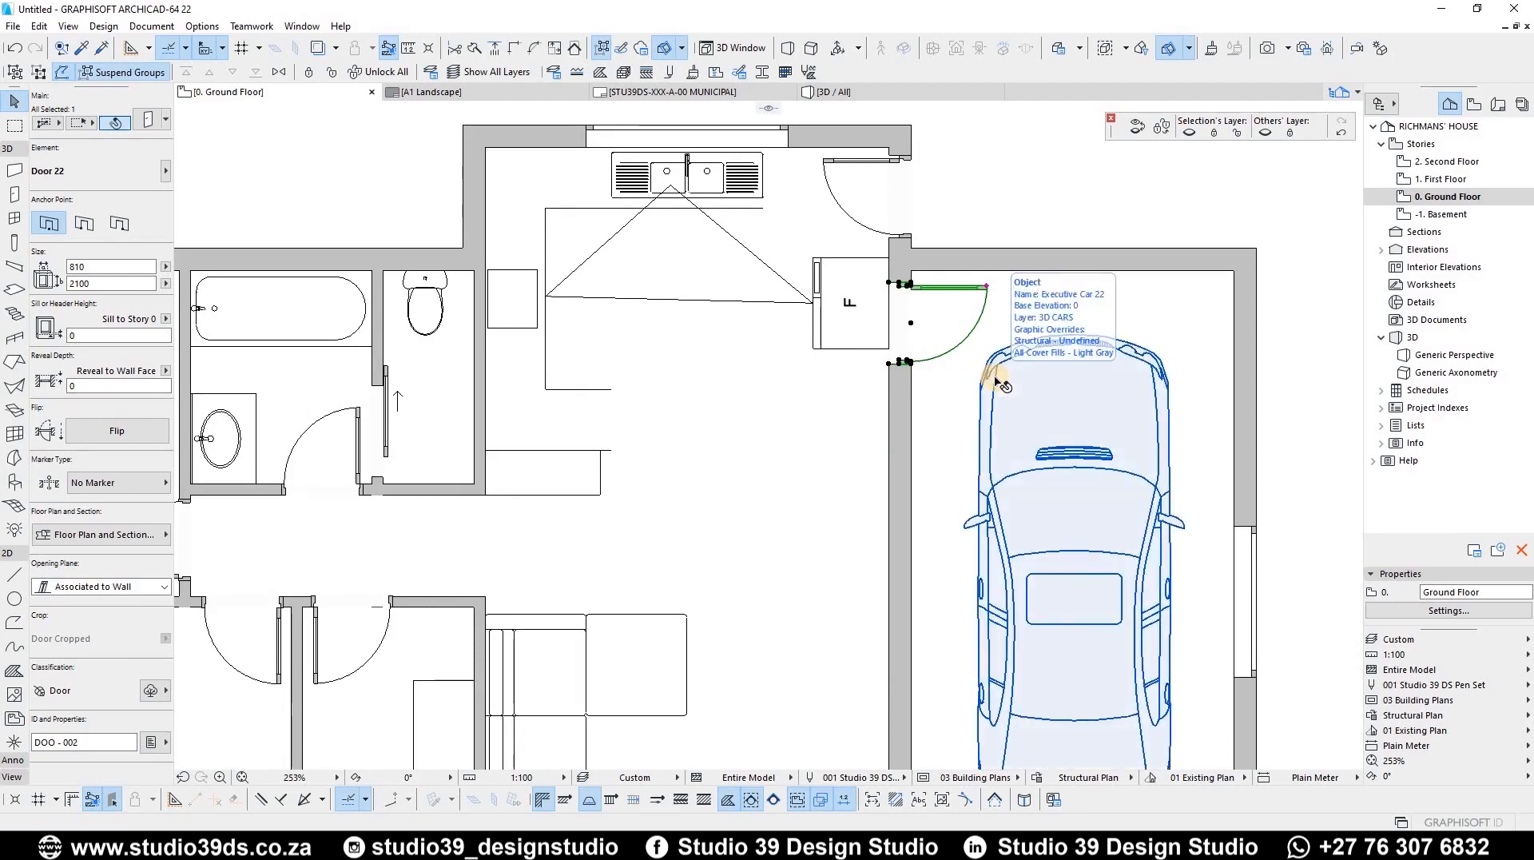
key("ctrl+z")
left_click(794, 362)
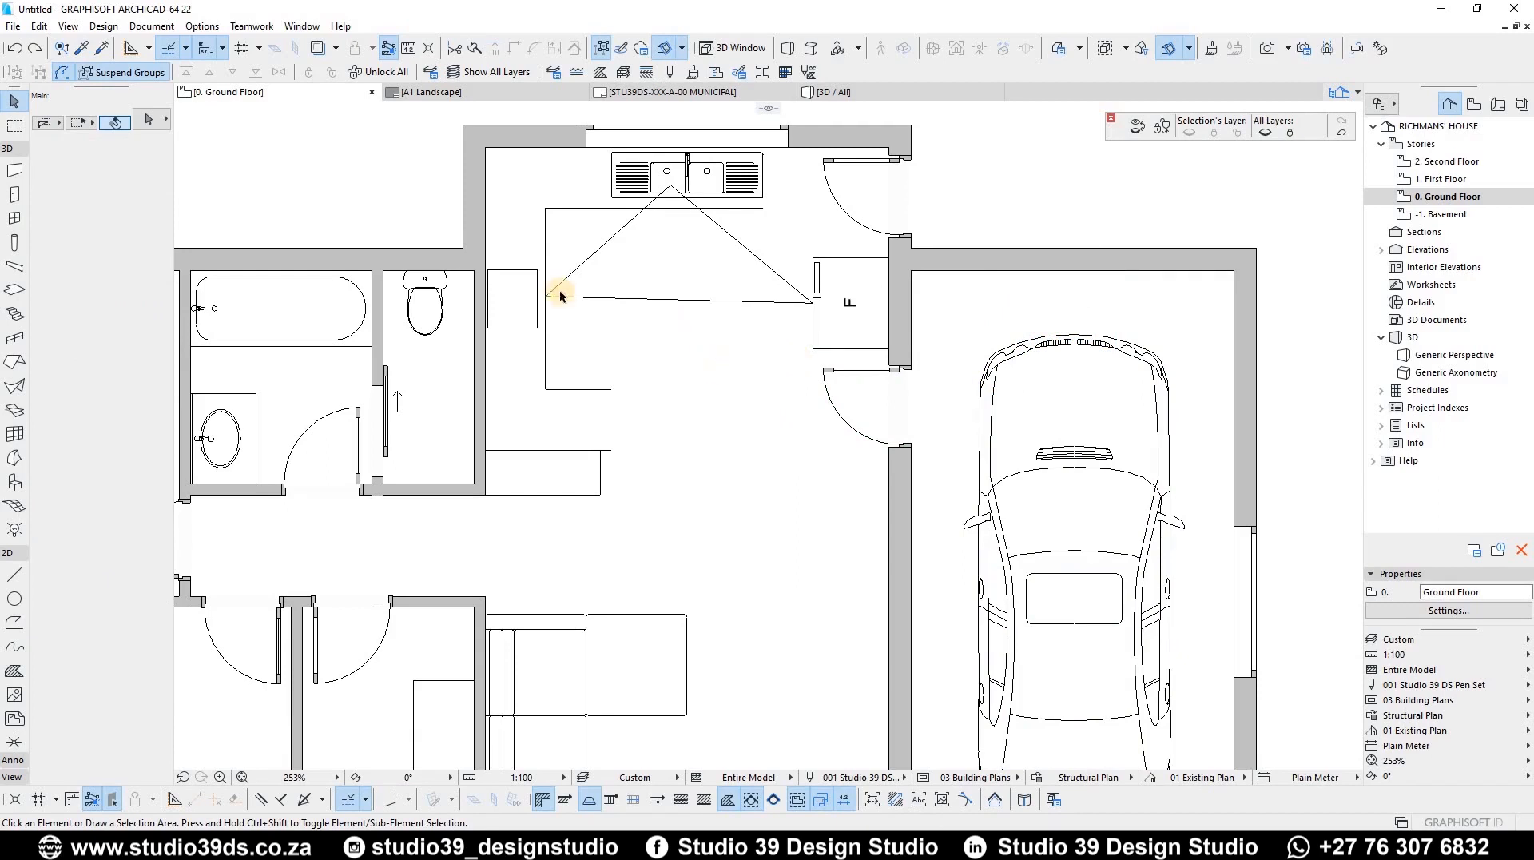
Move the Cabinet Base Cooktop+Oven 22 out into the kitchen floor and rotate it about the midpoint of its back to 180.00°
left_click(529, 325)
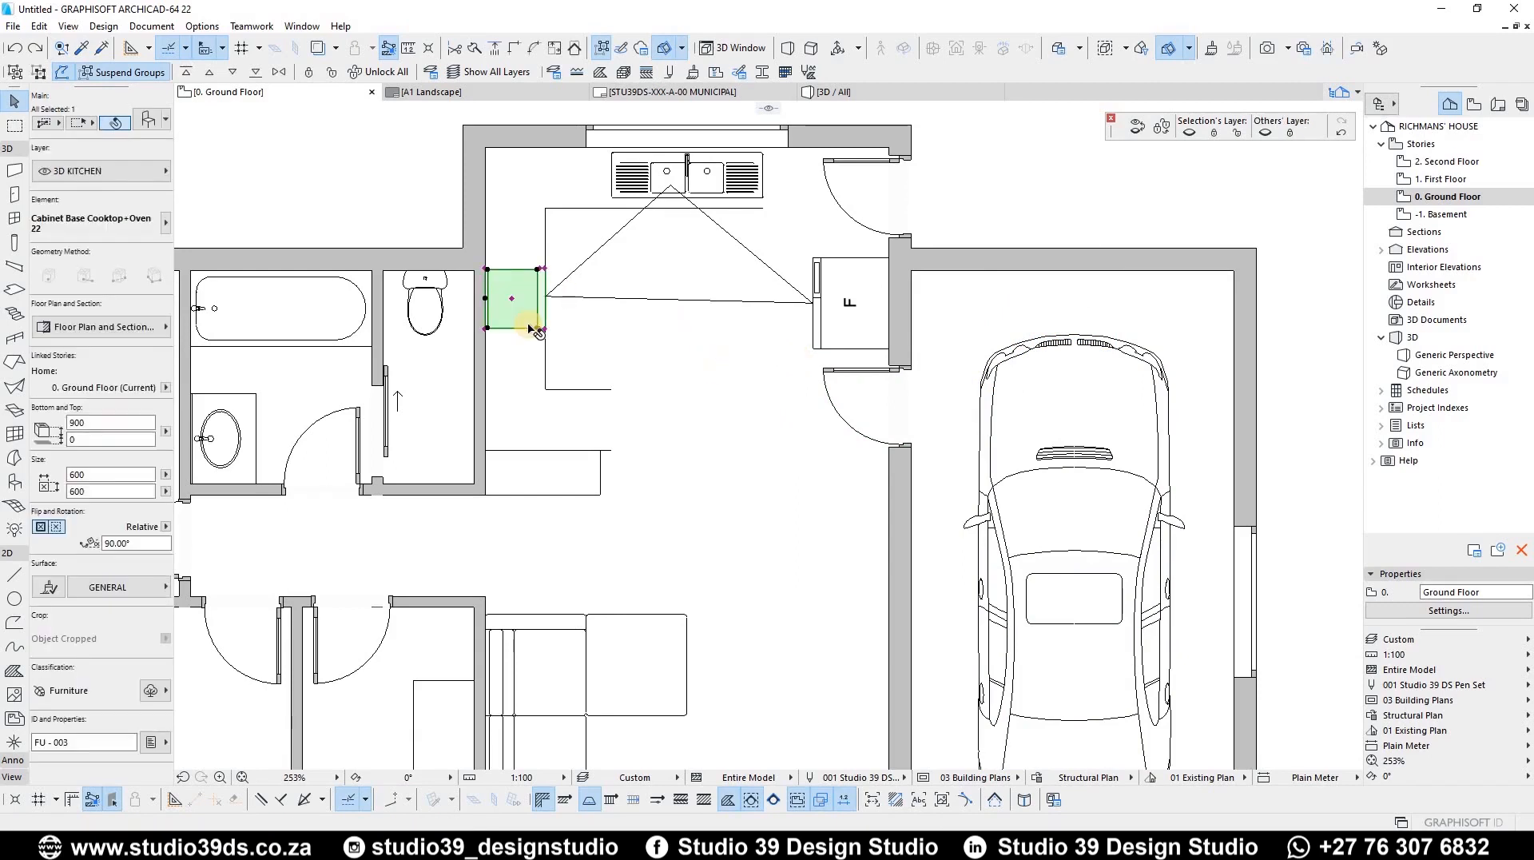
key("ctrl+e")
left_click(486, 298)
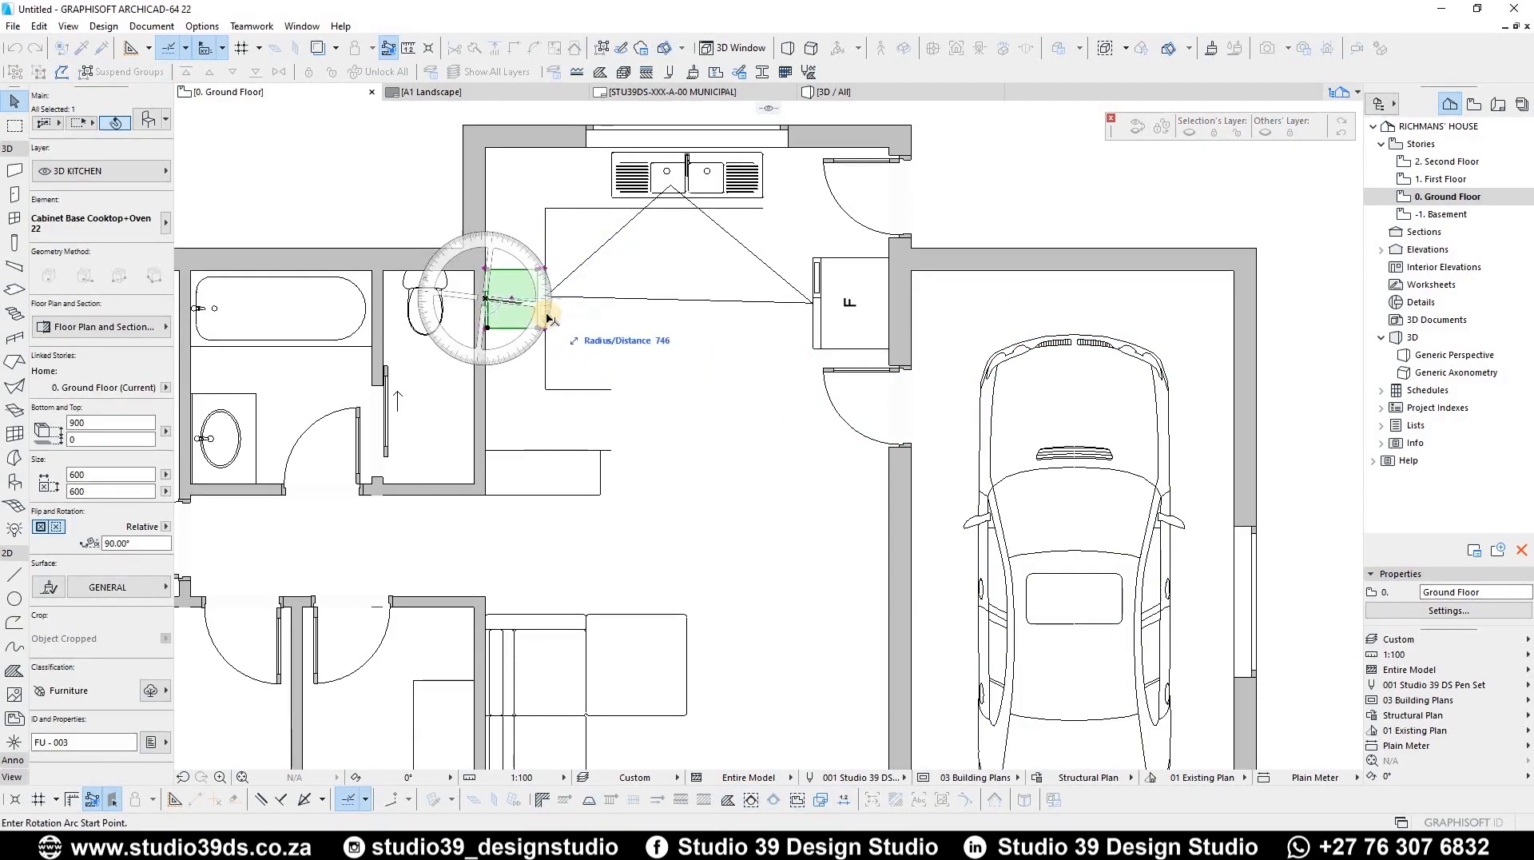
key("Escape")
left_click_drag(512, 298, 685, 401)
key("ctrl+e")
left_click(661, 401)
left_click(752, 399)
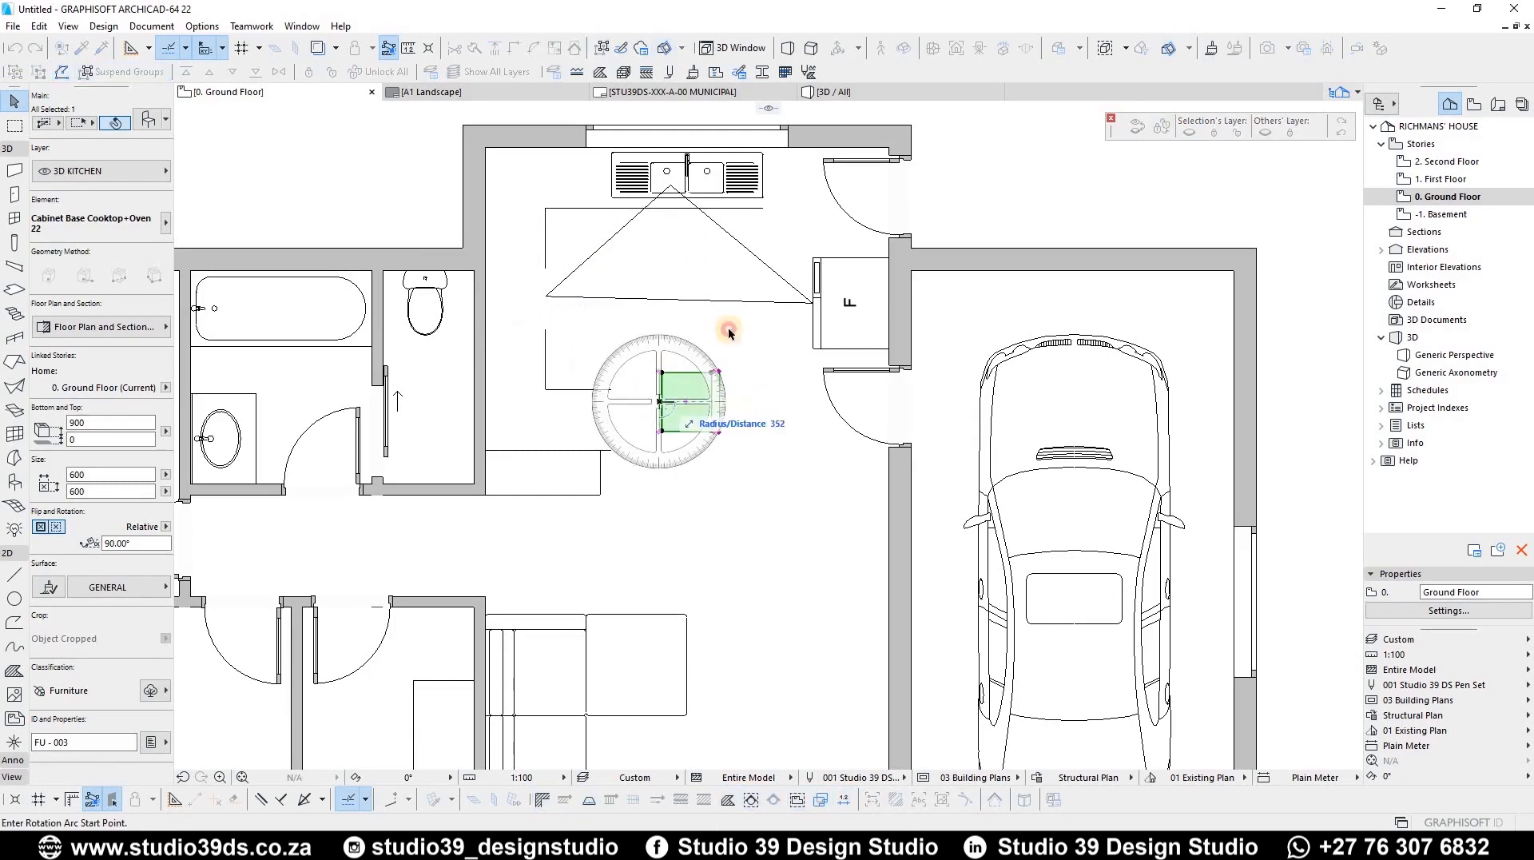
left_click(667, 306)
Move the cooktop cabinet against the free end of the lower corner base cabinet, aligning their backs
key("ctrl+d")
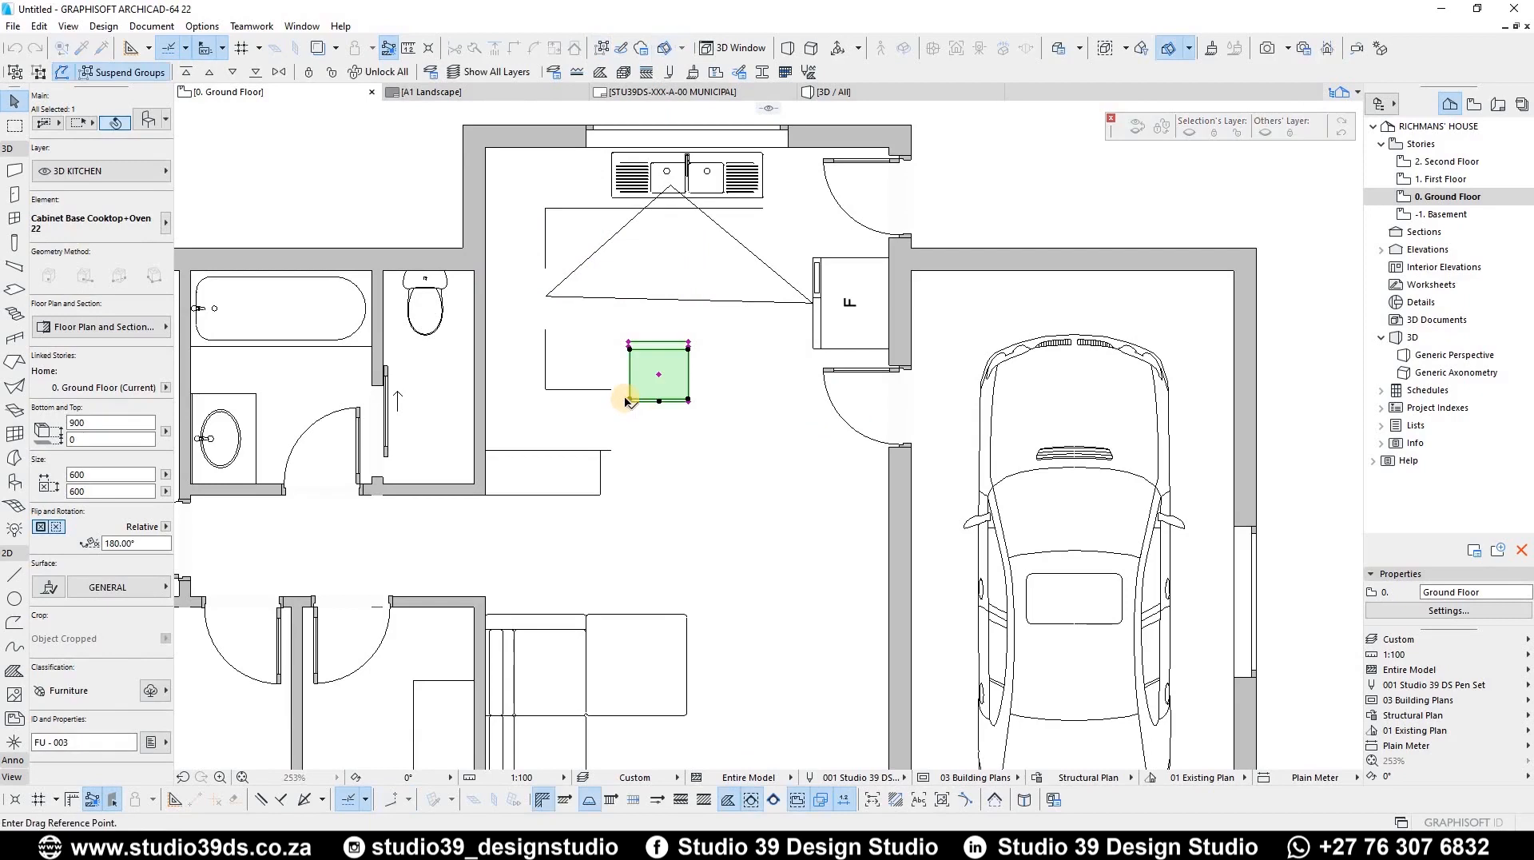
left_click(659, 400)
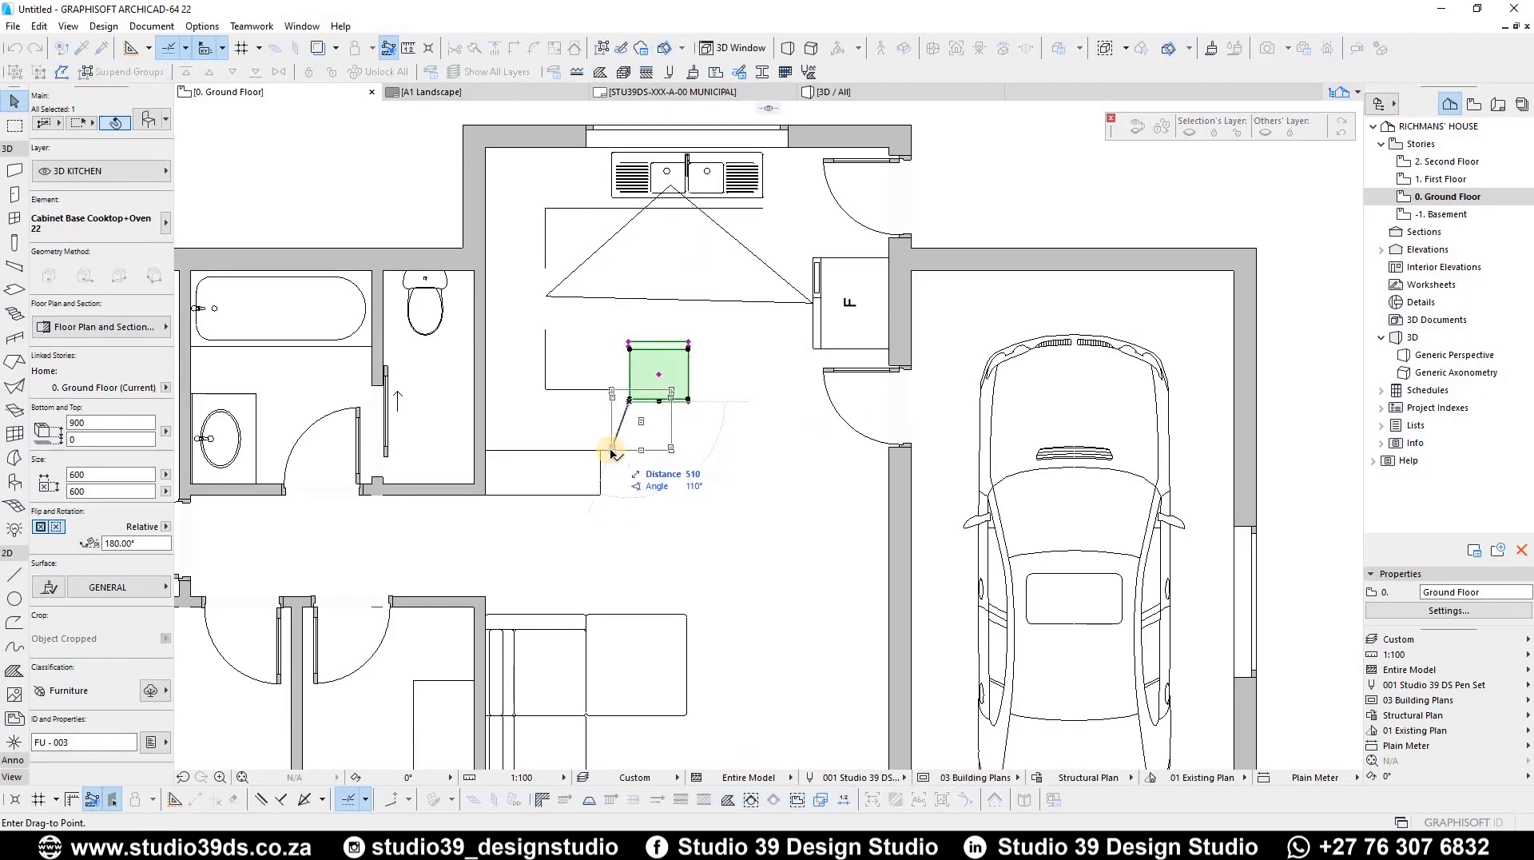
left_click(640, 447)
left_click(596, 438)
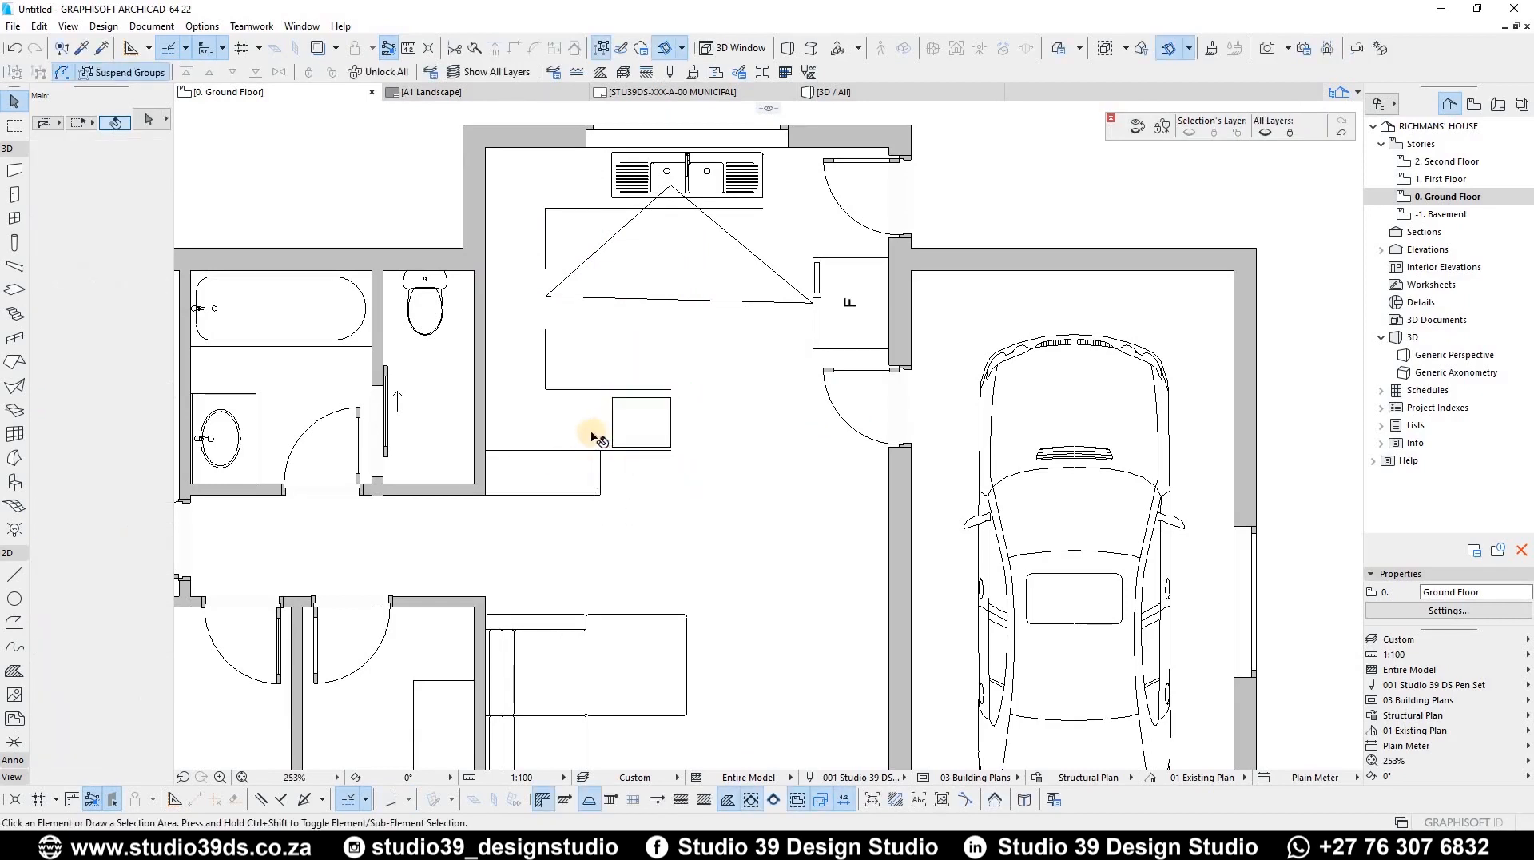
Reposition the work-triangle polyline's cooktop node to the midpoint of the relocated cooktop cabinet's front edge
left_click(635, 419)
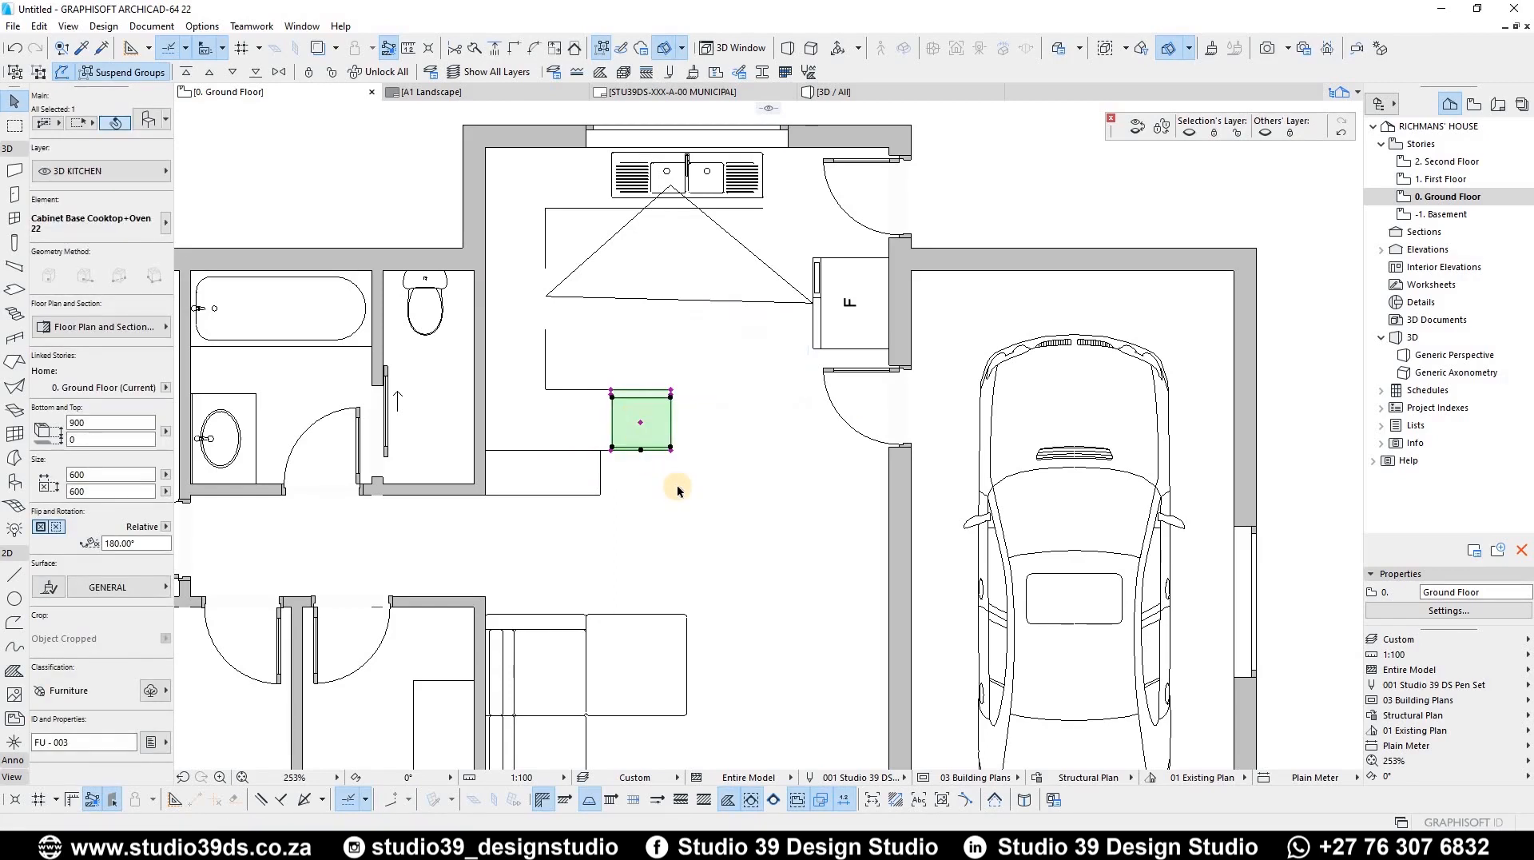
left_click(785, 304)
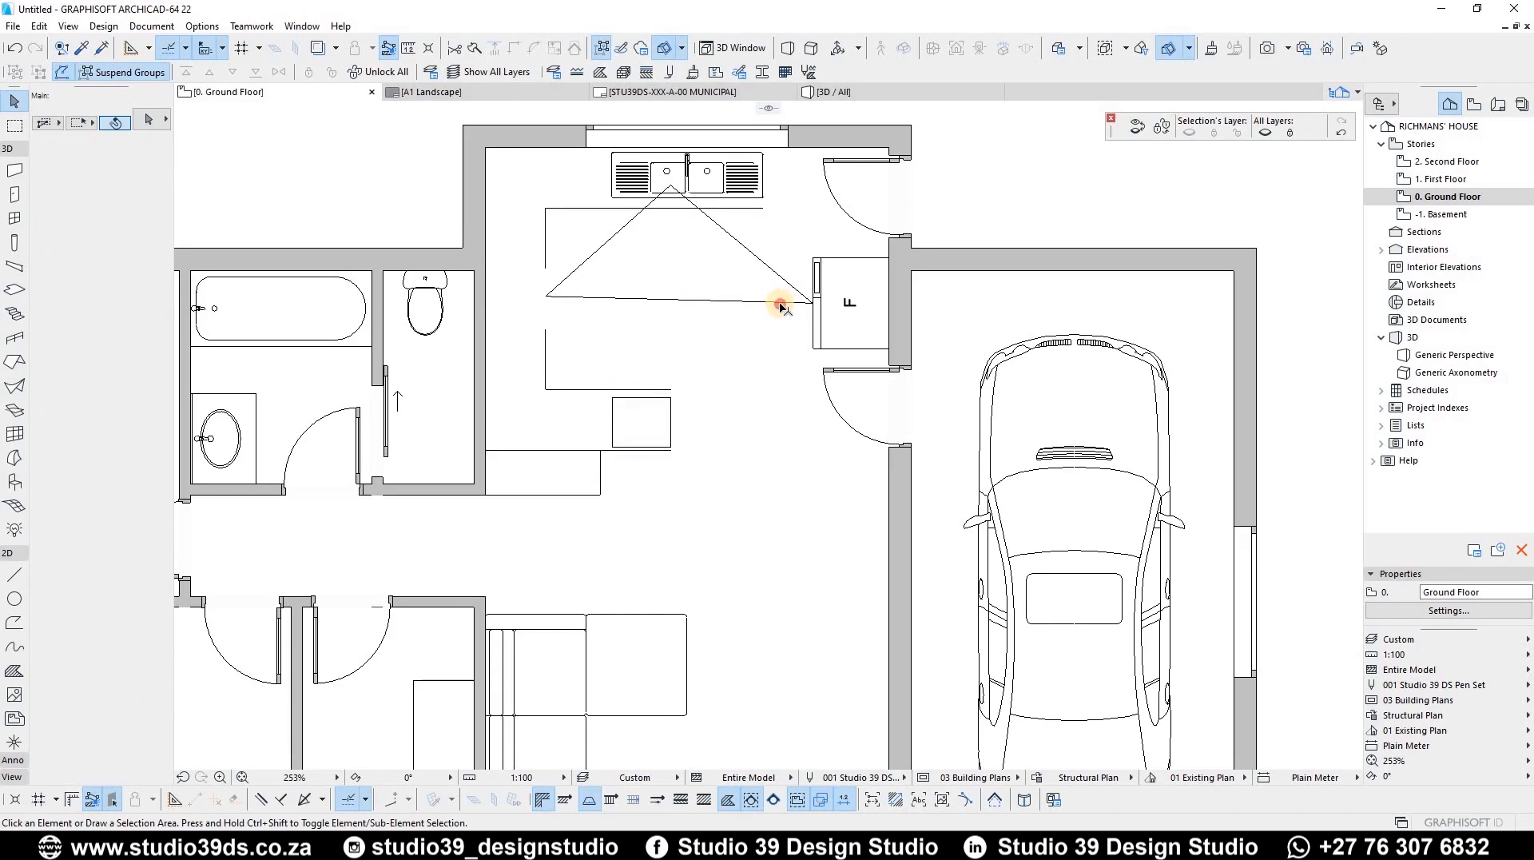
left_click(642, 389)
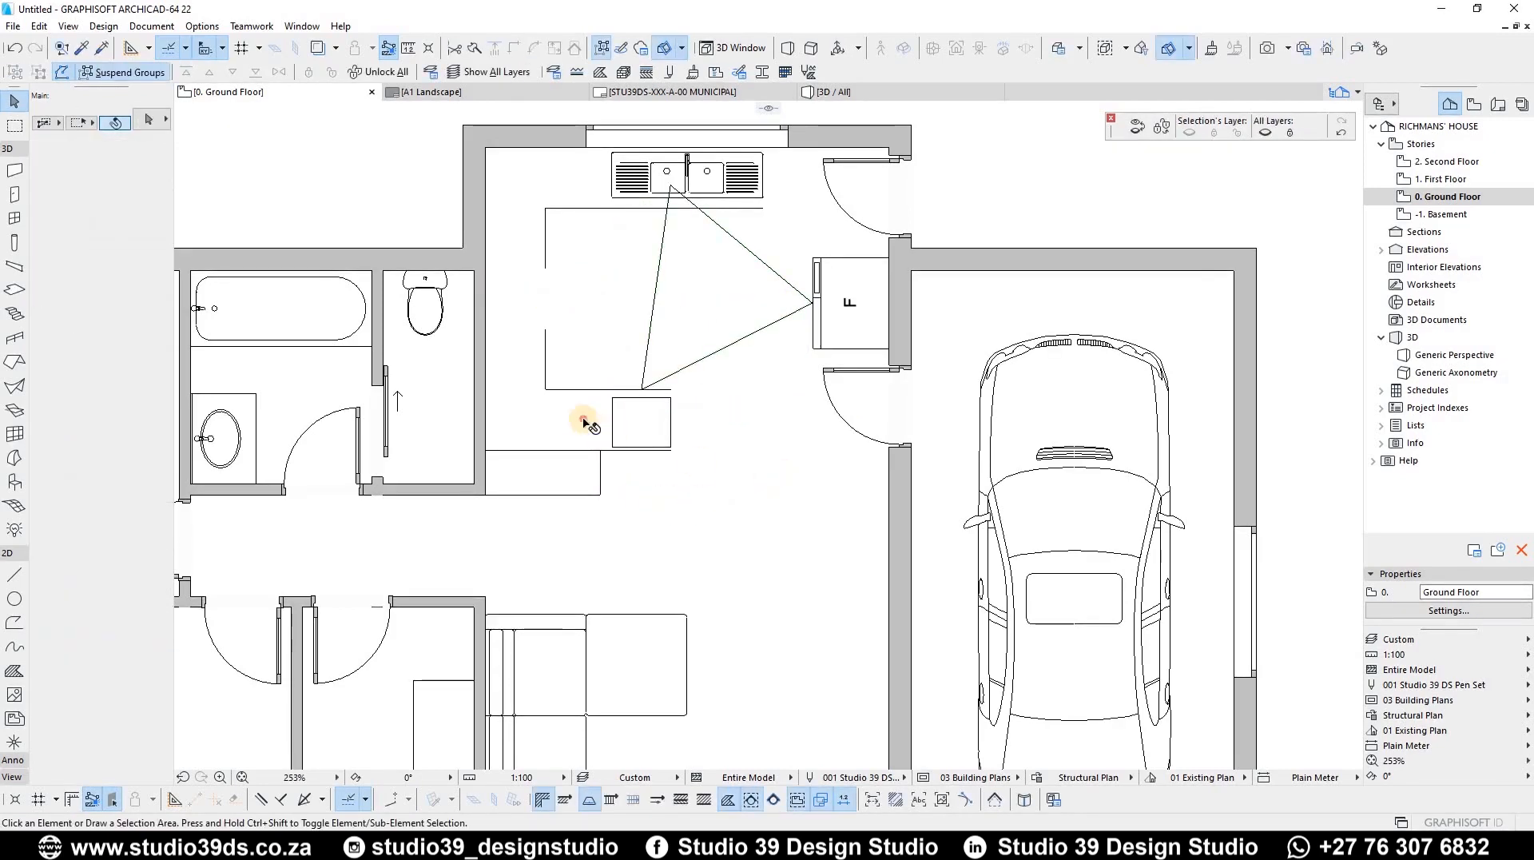
left_click(553, 316)
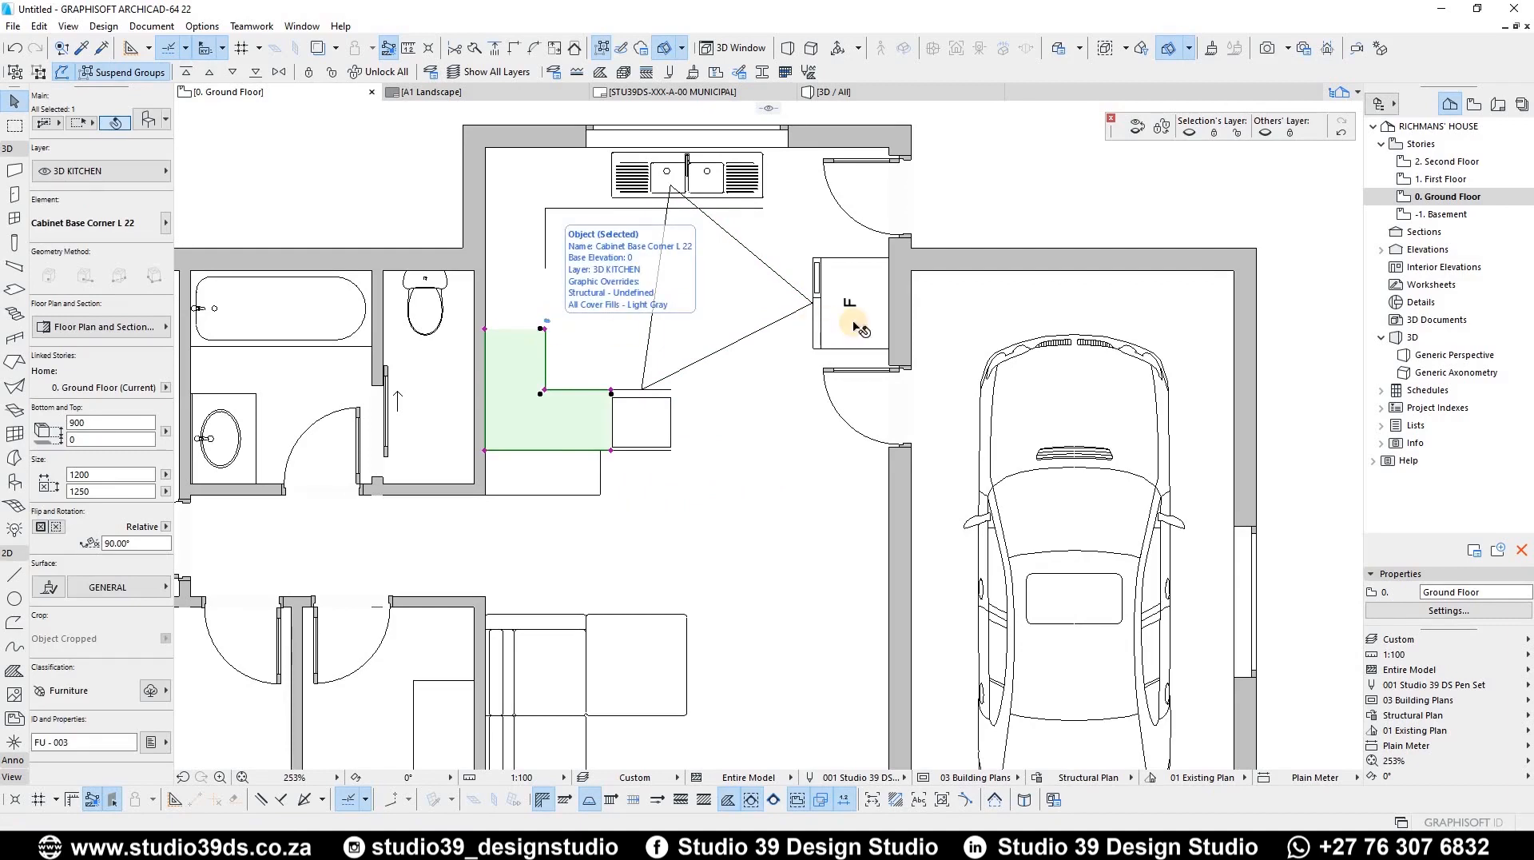
key("Delete")
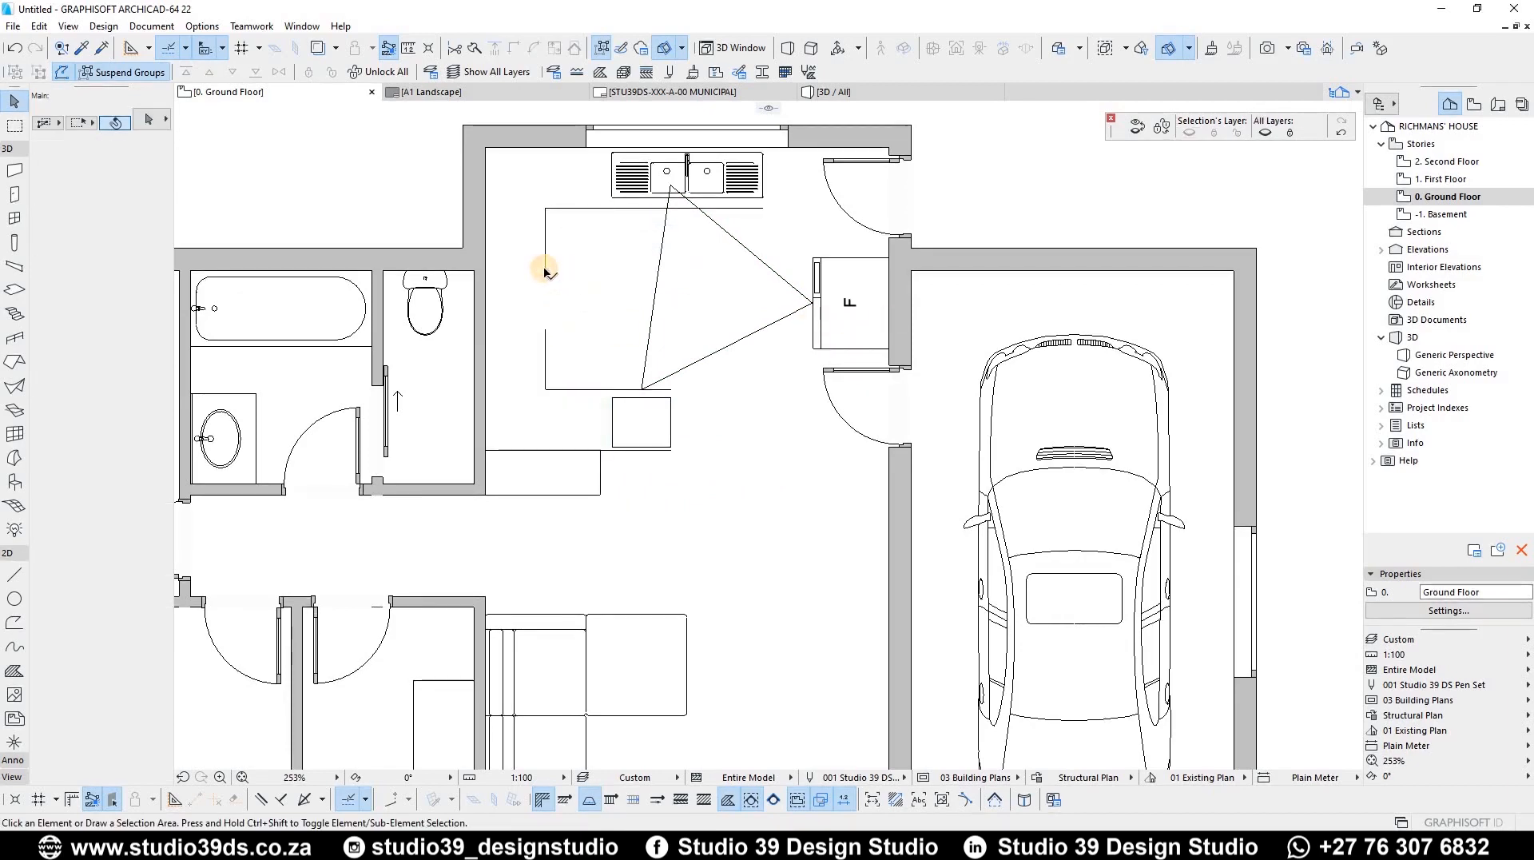
key("ctrl+z")
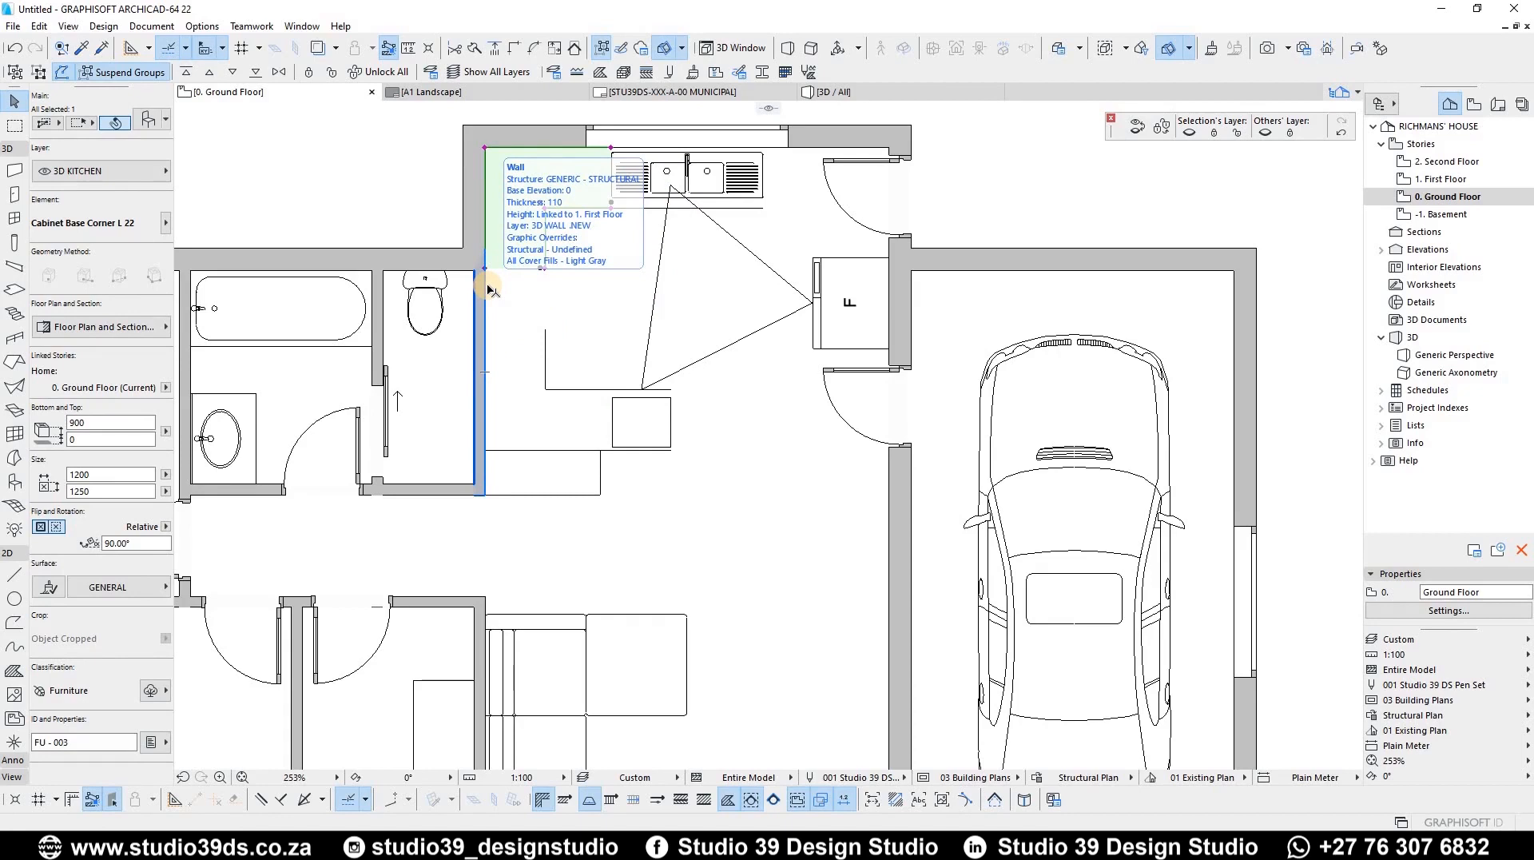
Shift the kitchen–garage door up the wall and make it open into the garage
left_click(908, 367)
left_click_drag(908, 368, 586, 302)
Rotate the refrigerator to face the garage wall and place it at the lower end of the kitchen's toilet-side wall
left_click(850, 312)
key("ctrl+e")
left_click(616, 294)
left_click(611, 214)
left_click(615, 364)
left_click(605, 341)
left_click(484, 494)
Move the Countertop 22 against the garage wall and stretch its free end to a width of about 2100 mm
left_click(600, 450)
left_click(888, 450)
left_click_drag(773, 449, 677, 450)
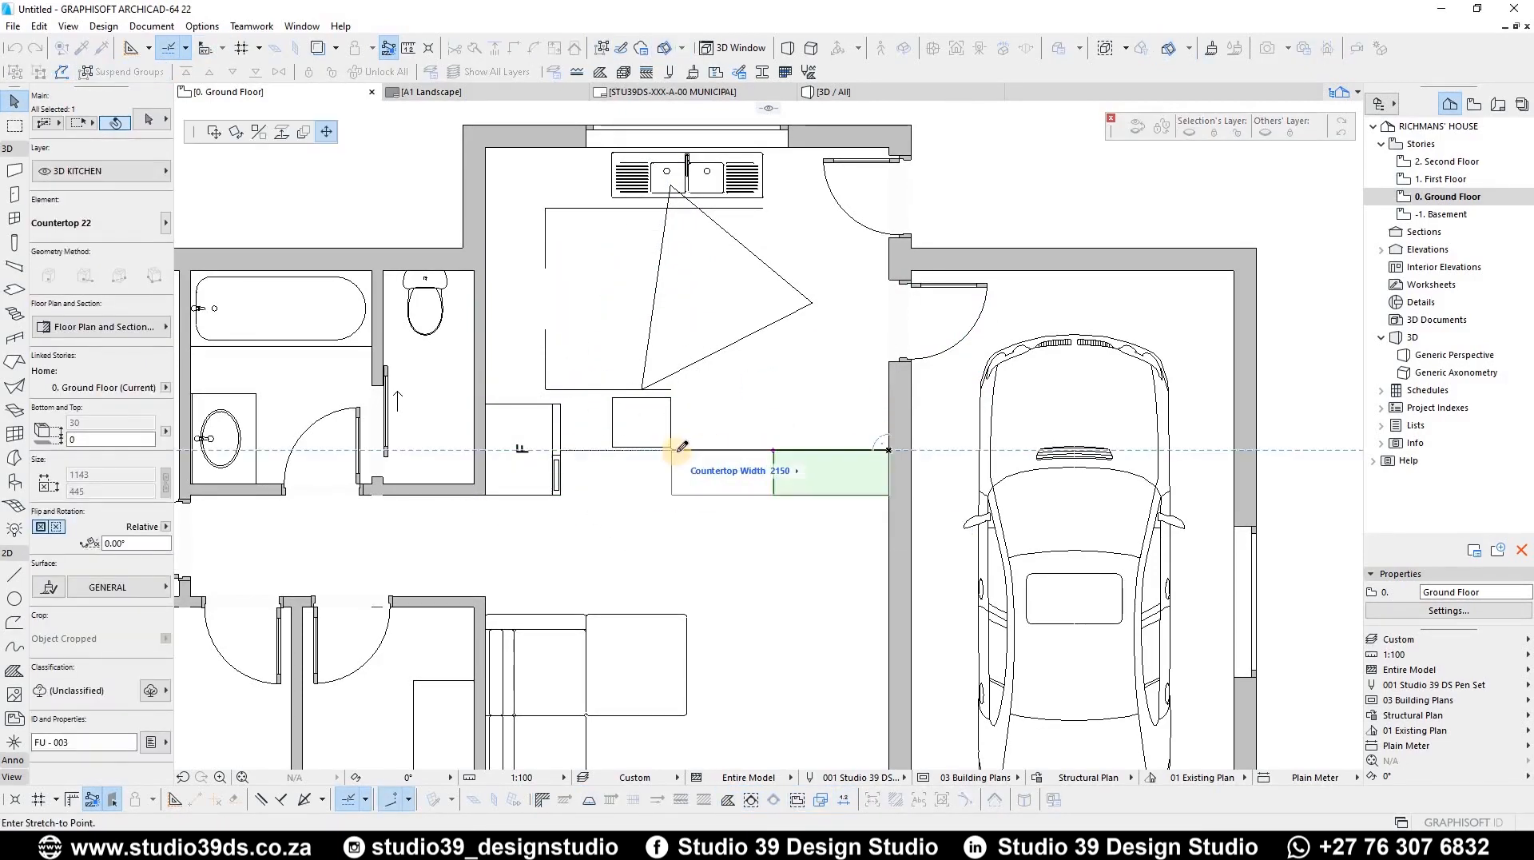
Move the lower corner base cabinet beside the countertop and change it to a Cabinet Base Triple Door 22
left_click(517, 413)
key("Escape")
left_click_drag(517, 414, 712, 450)
left_click(712, 397)
key("ctrl+t")
double_click(527, 599)
Rotate the triple-door cabinet to 180.00° and fit it along the countertop up to the garage wall, 2089 mm wide
key("ctrl+e")
left_click(736, 243)
left_click(794, 449)
left_click(889, 450)
Turn off the sink in the counter settings of the 2089 mm triple-door cabinet
key("ctrl+t")
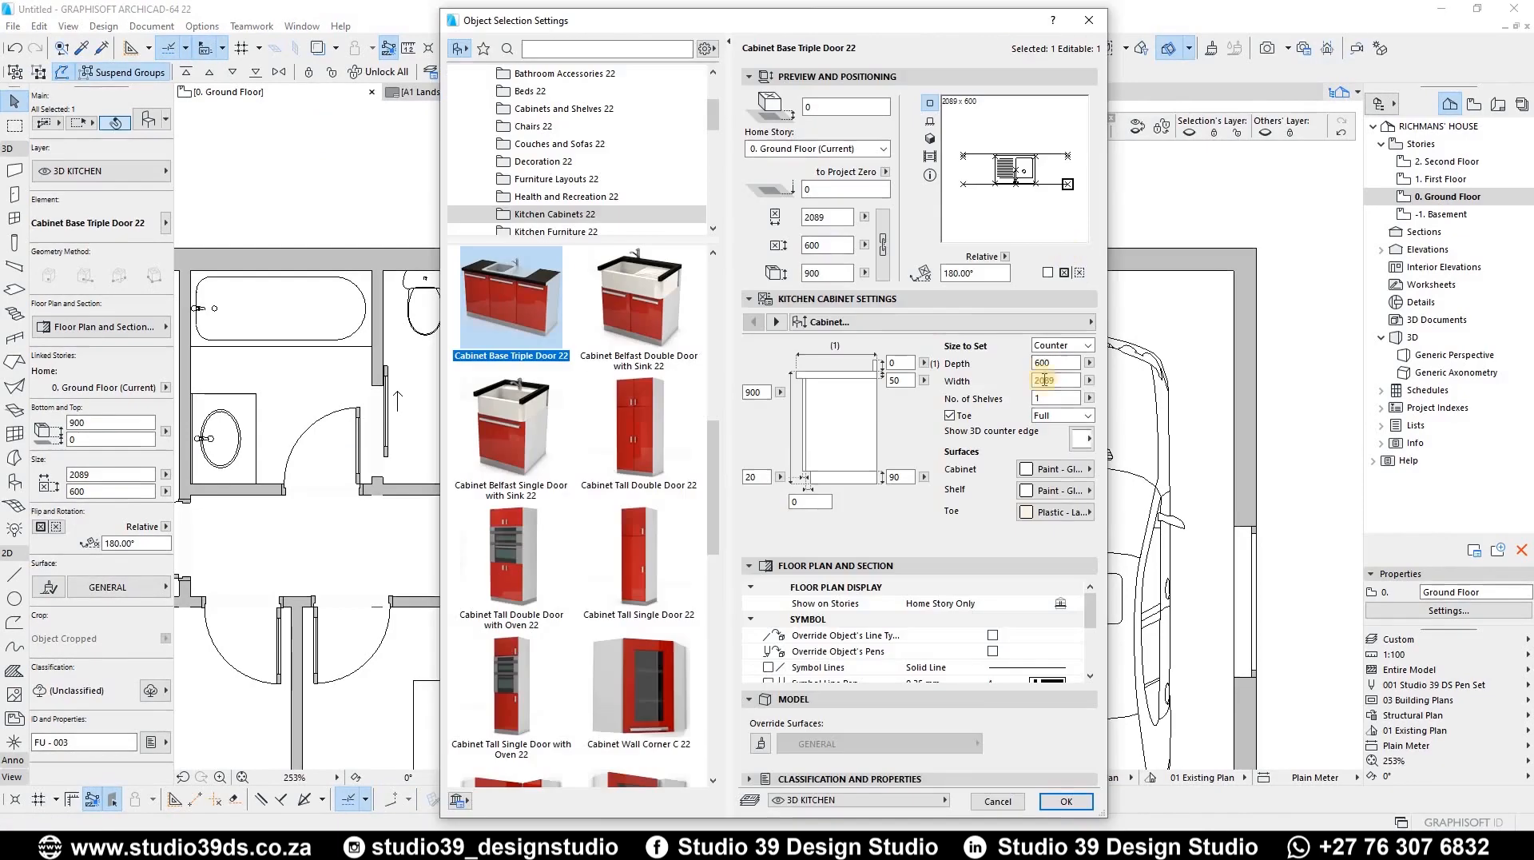
left_click(1071, 322)
left_click(1146, 377)
left_click(1152, 342)
left_click(921, 351)
left_click(1066, 801)
Copy the triple-door cabinet, rotate the copy to 90.00° and place it on the toilet-side wall at the upper corner cabinet's end
left_click_drag(784, 414, 511, 290, "ctrl")
key("ctrl+e")
left_click(616, 326)
left_click(509, 326)
left_click(612, 204)
left_click_drag(616, 115, 485, 266)
Shorten the copied triple-door cabinet to end at the refrigerator, making it 1302 mm wide
left_click(485, 478)
scroll(486, 404, "up", 4)
left_click(486, 405)
scroll(529, 396, "down", 5)
left_click(742, 390)
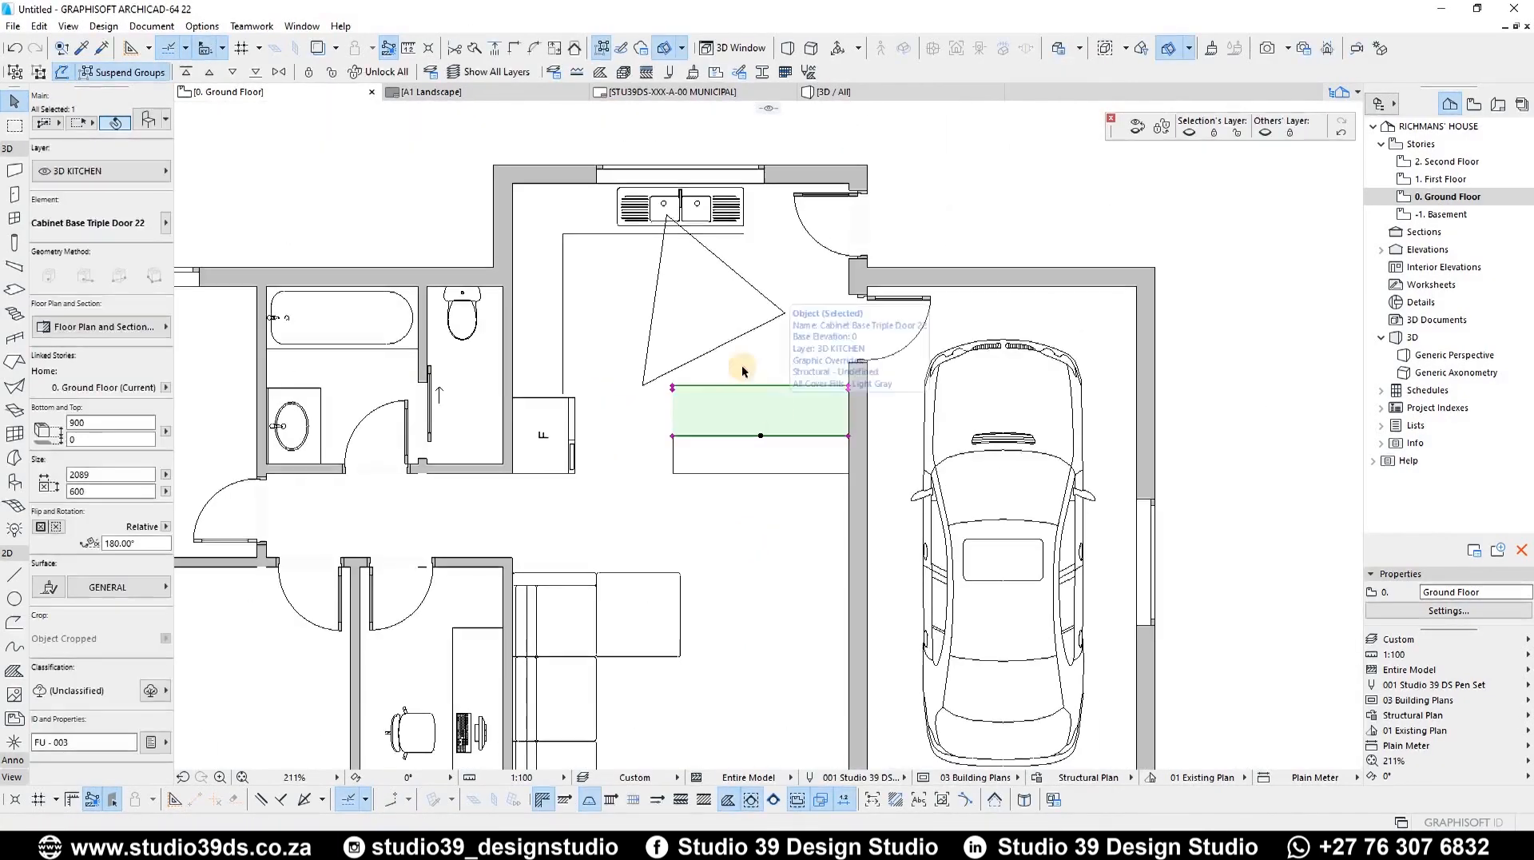
Move the work-triangle polyline's cooktop node to the cabinet run on the toilet-side wall and its refrigerator node to the relocated refrigerator's front
left_click(686, 363)
left_click(572, 420)
left_click(552, 311)
left_click(785, 313)
left_click(569, 428)
scroll(572, 425, "up", 3)
scroll(545, 401, "down", 2)
scroll(764, 395, "down", 2)
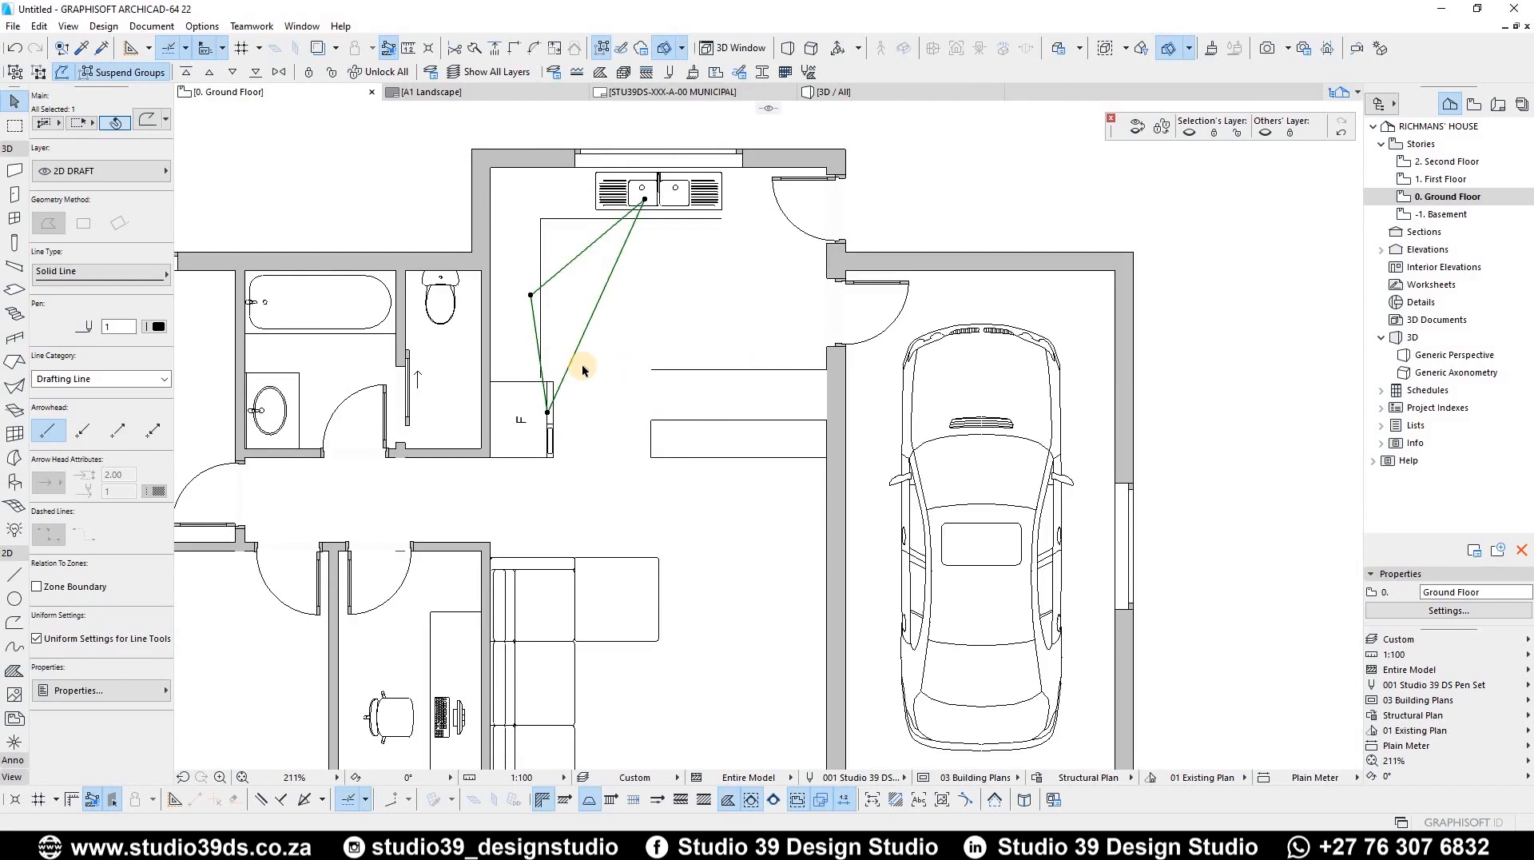
scroll(524, 300, "up", 3)
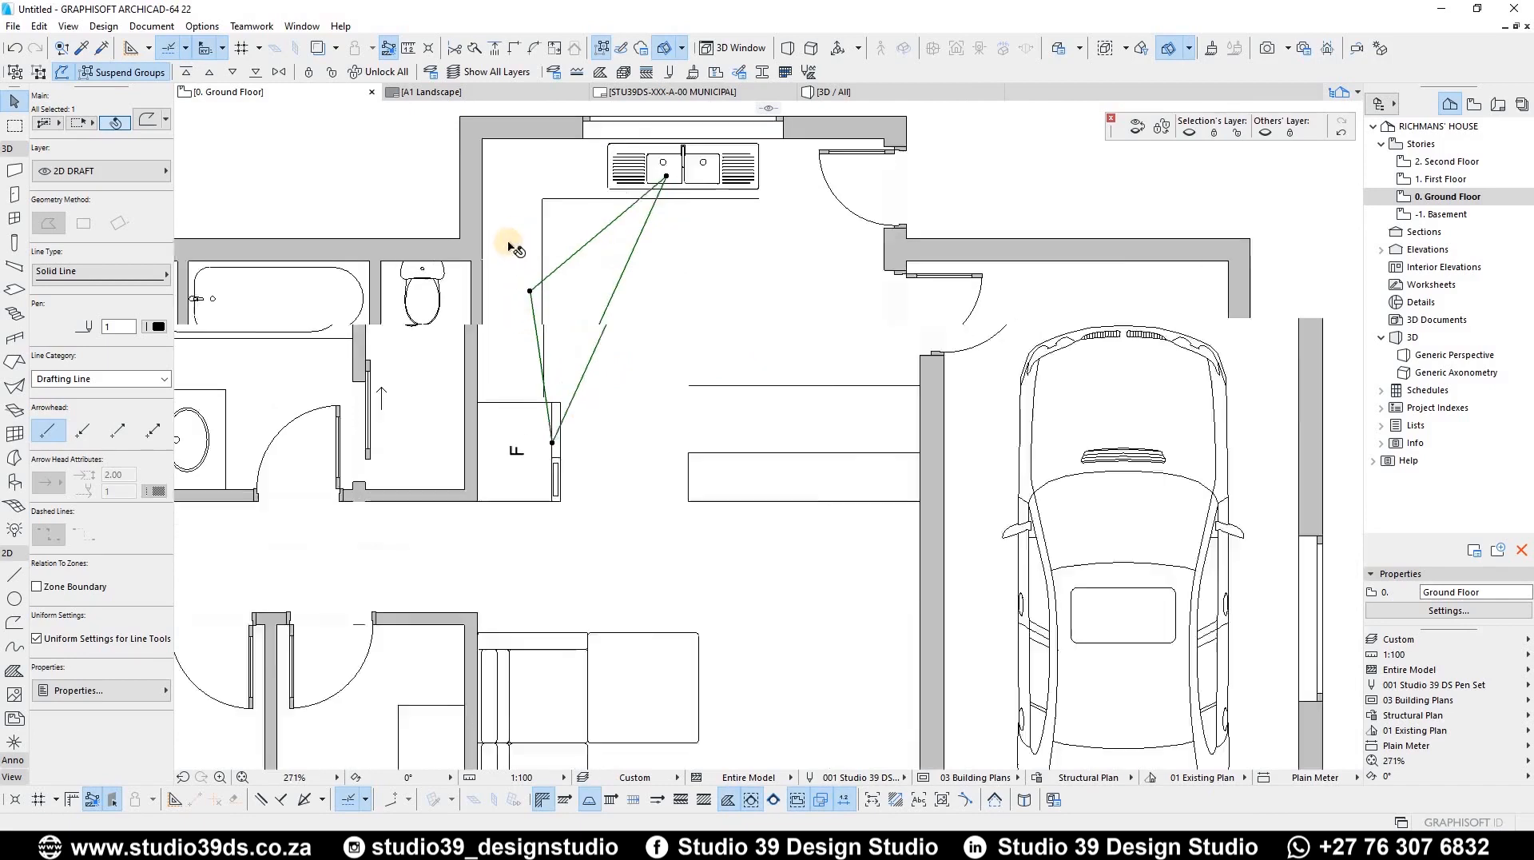
scroll(534, 291, "down", 2)
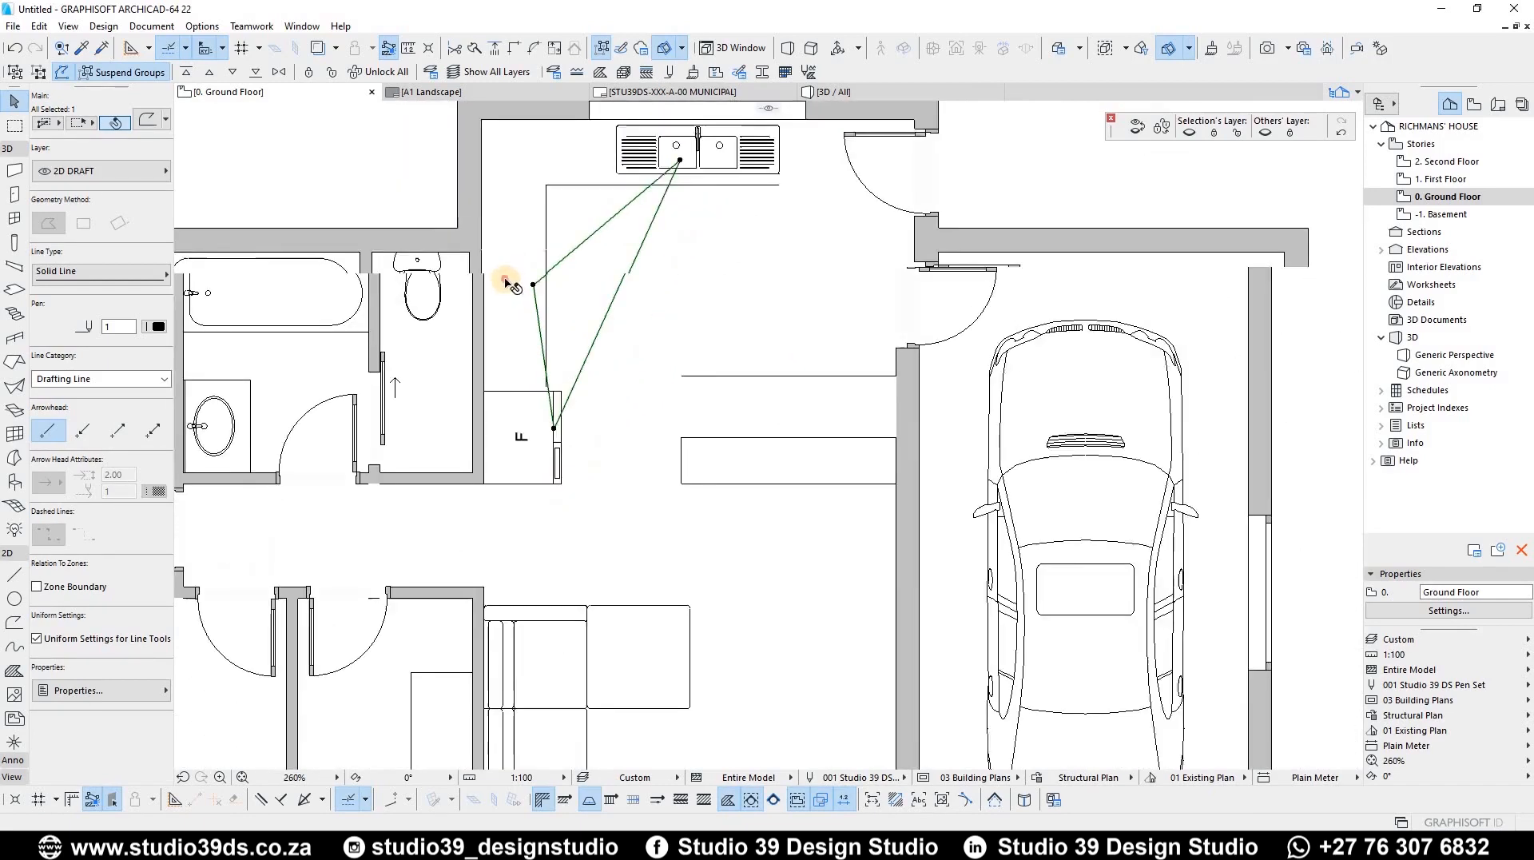
left_click(534, 294)
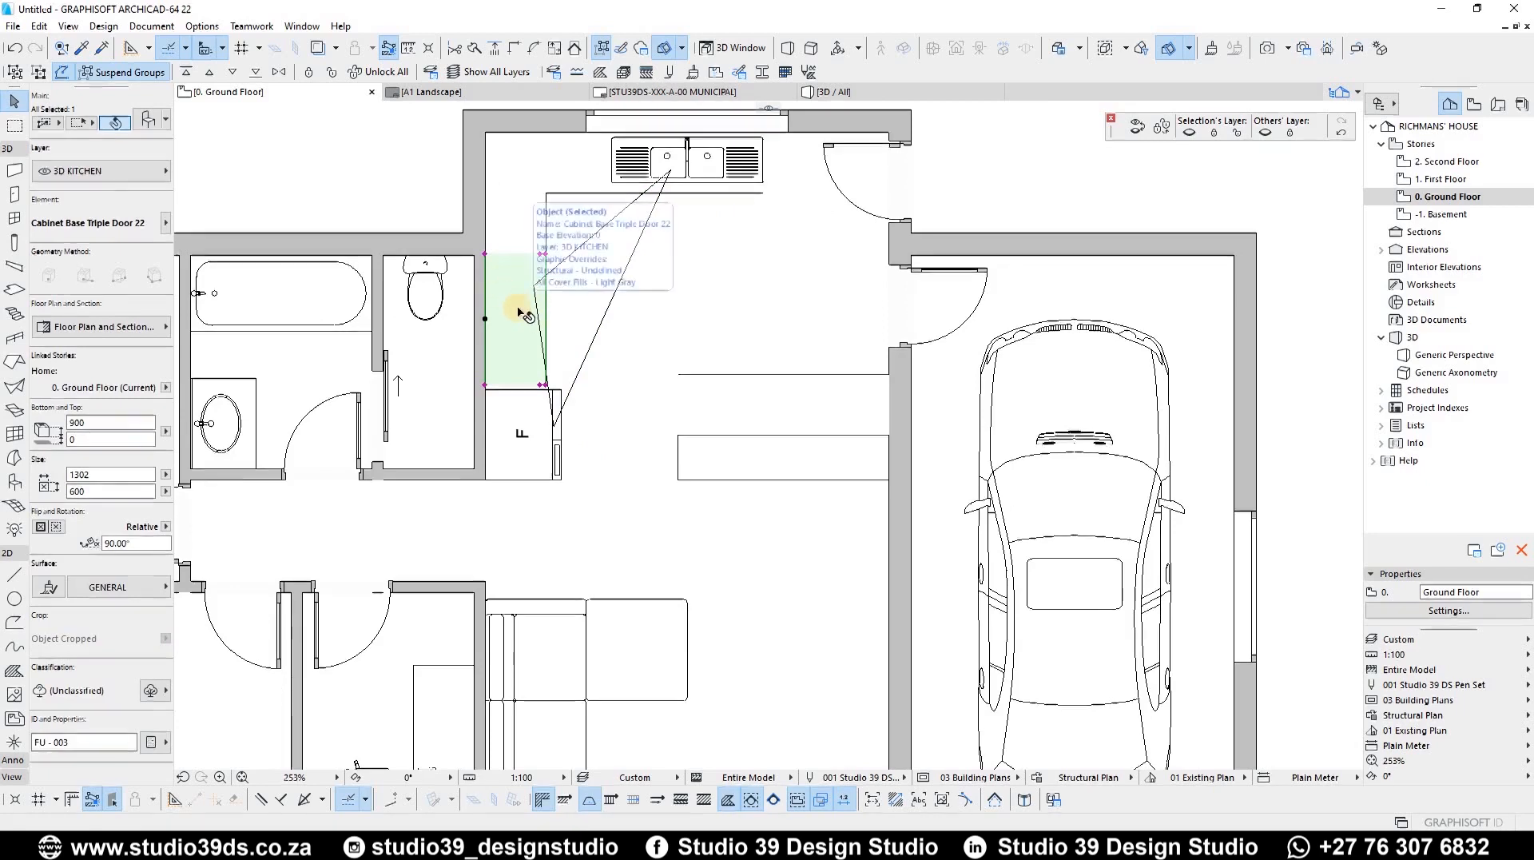
key("ctrl+t")
key("Escape")
key("Escape")
left_click(521, 314)
key("ctrl+d")
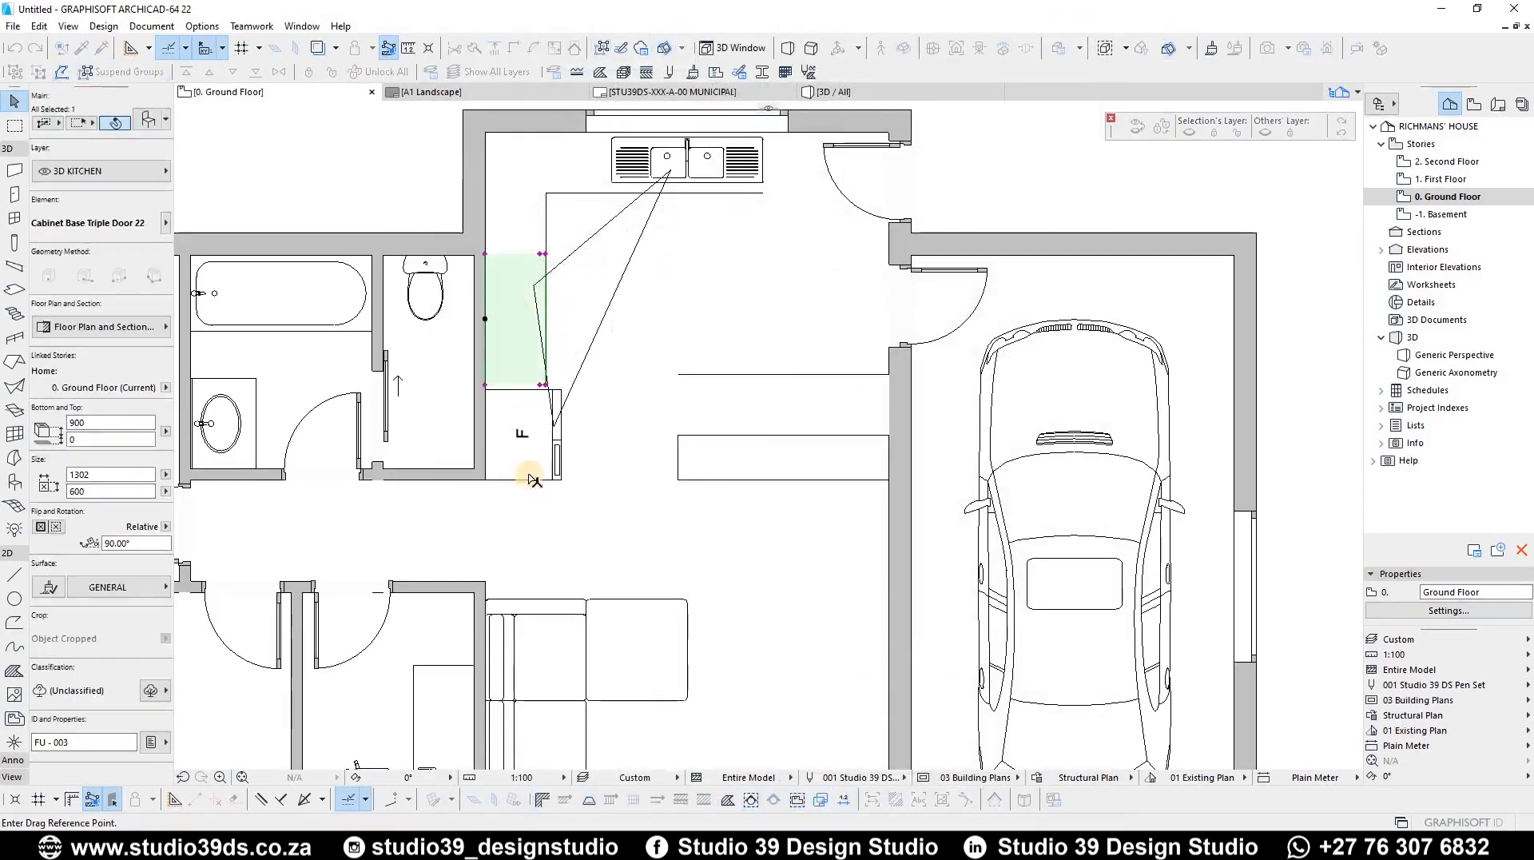
key("ctrl+t")
key("Escape")
Change the 1302 mm triple-door cabinet on the toilet-side wall to a Cabinet Base MultiDrawer 22, 600 by 600 mm
key("ctrl+t")
scroll(591, 374, "down", 1)
left_click(512, 713)
left_click(1066, 799)
Move the multi-drawer cabinet flush against the toilet-side wall, directly below the cooktop cabinet
left_click_drag(483, 501, 488, 323)
scroll(493, 332, "up", 3)
left_click_drag(480, 310, 467, 310)
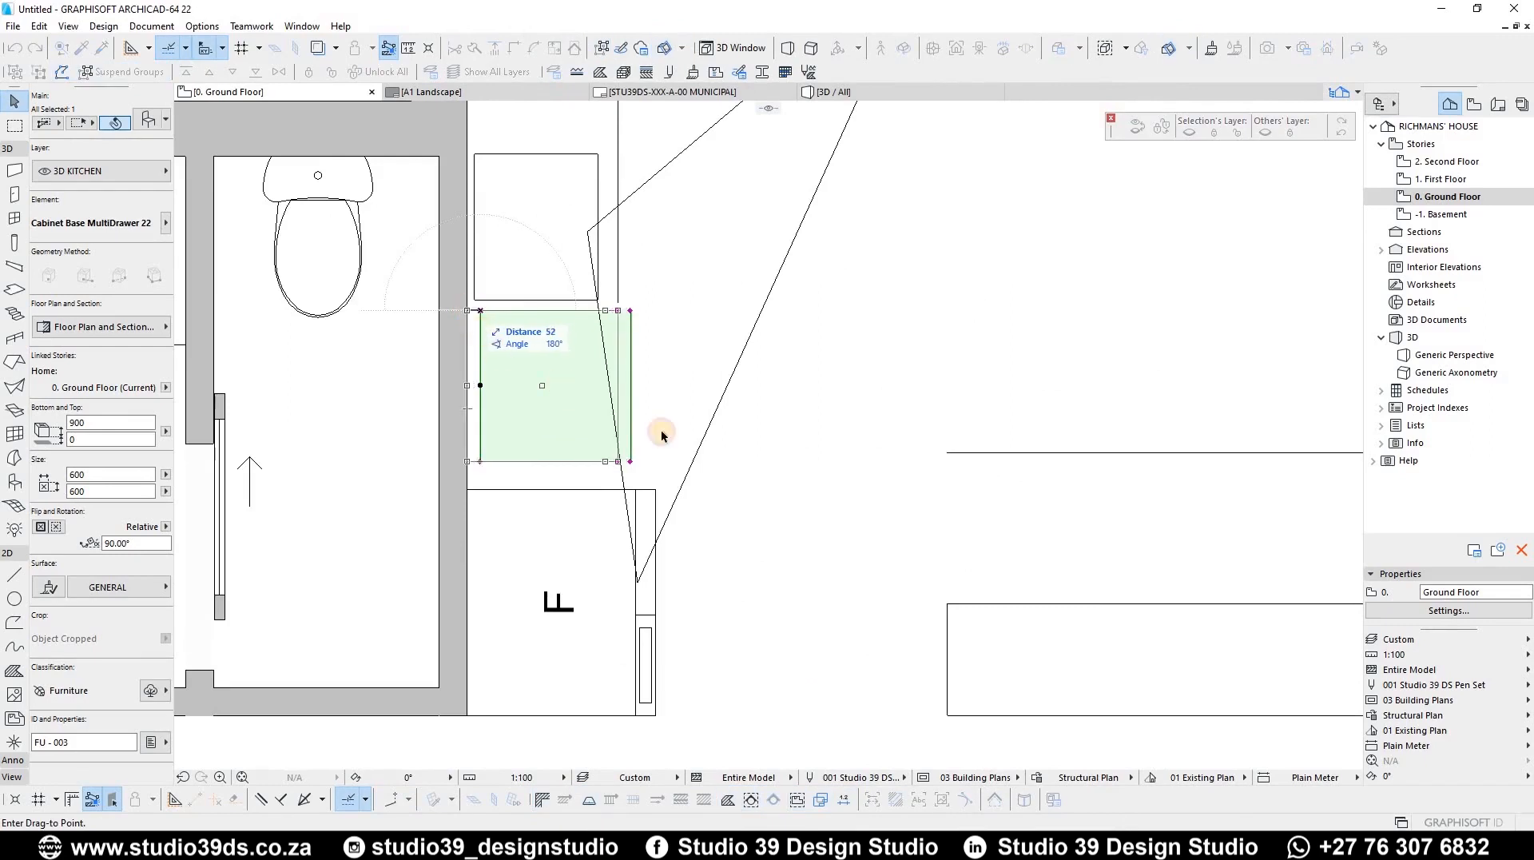
key("Escape")
scroll(652, 500, "down", 2)
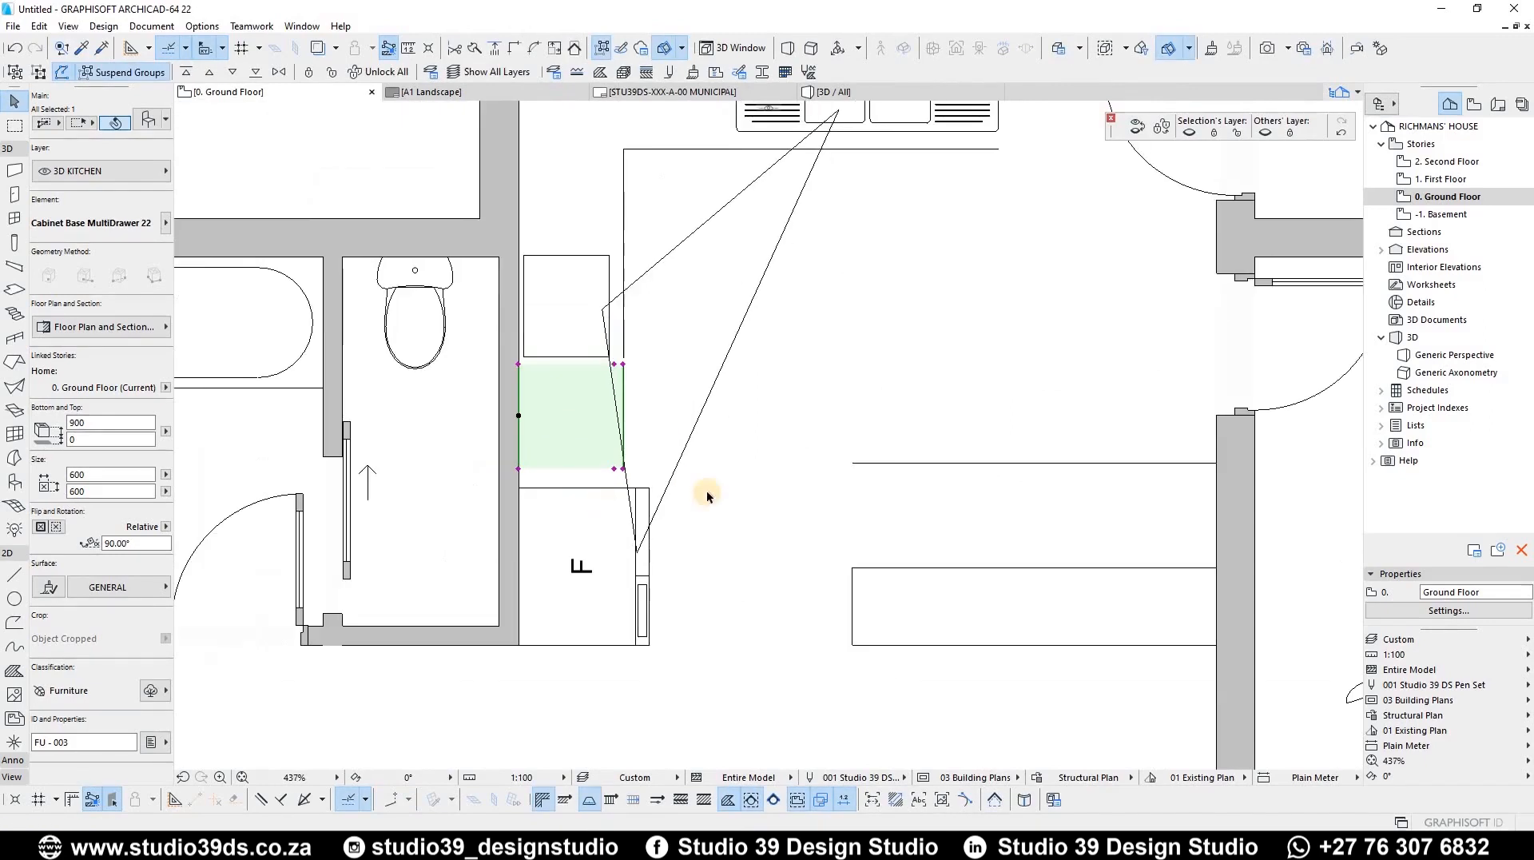
Move the Refrigerator Side by Side 22 up along the wall by 113 mm to meet the multi-drawer cabinet
left_click(644, 493)
key("ctrl+d")
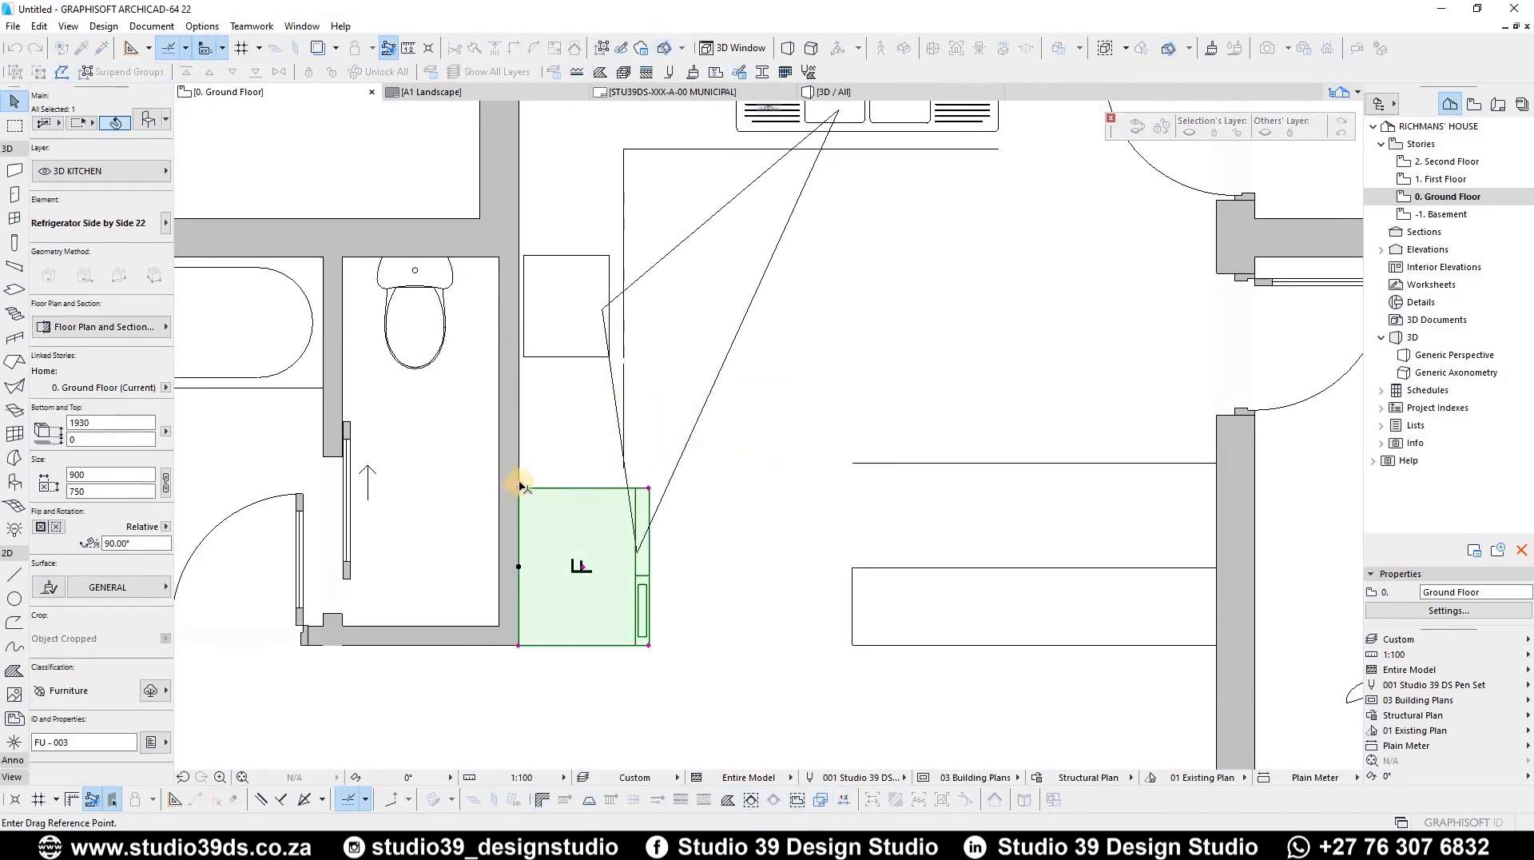
left_click(519, 487)
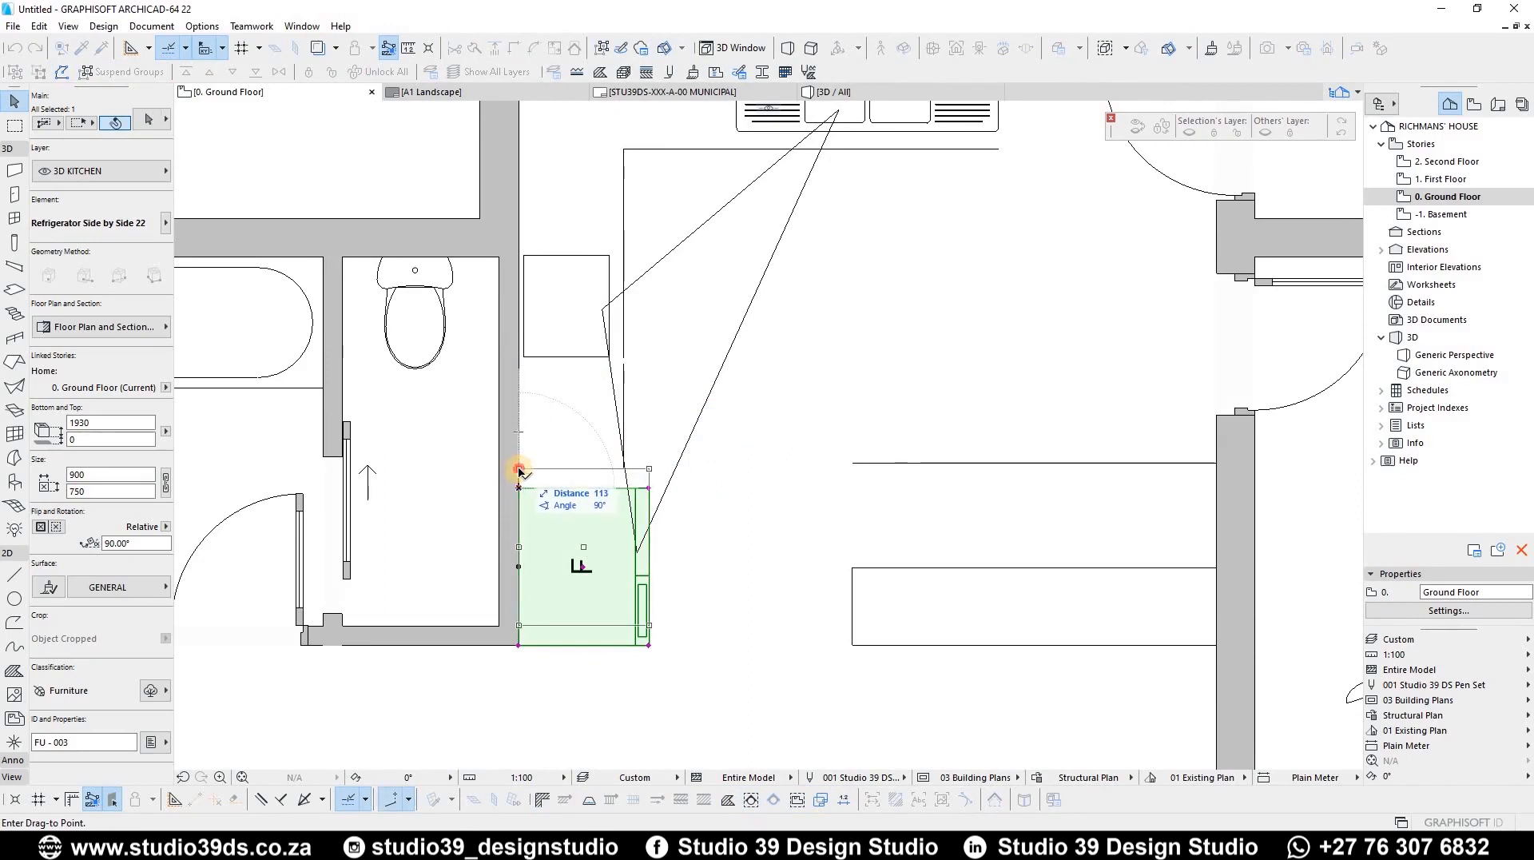
left_click(519, 469)
key("Escape")
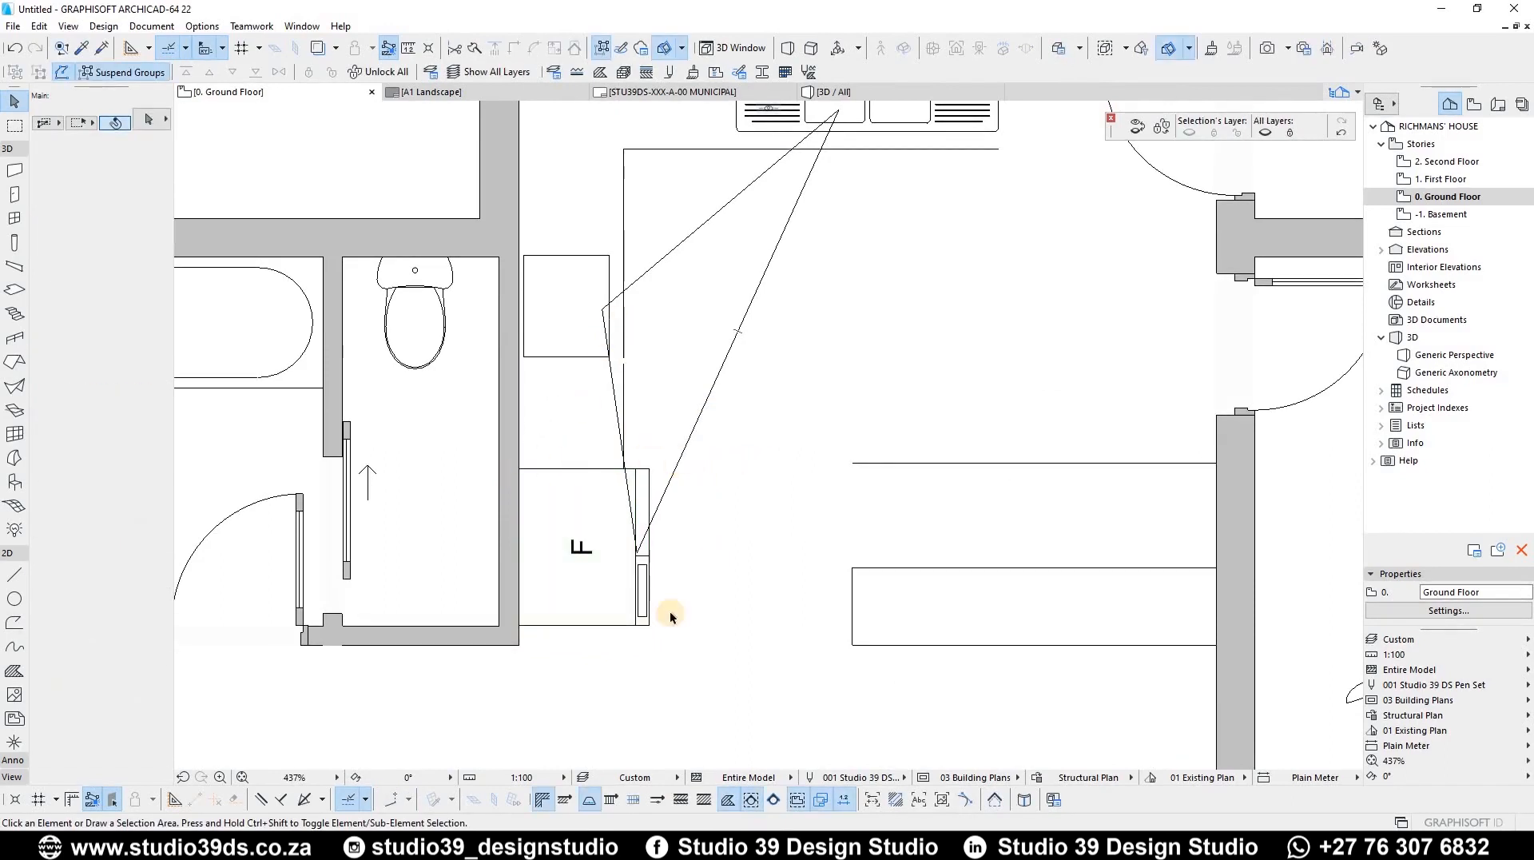
Delete the work-triangle polyline linking the sink, cooktop and refrigerator
scroll(623, 510, "down", 4)
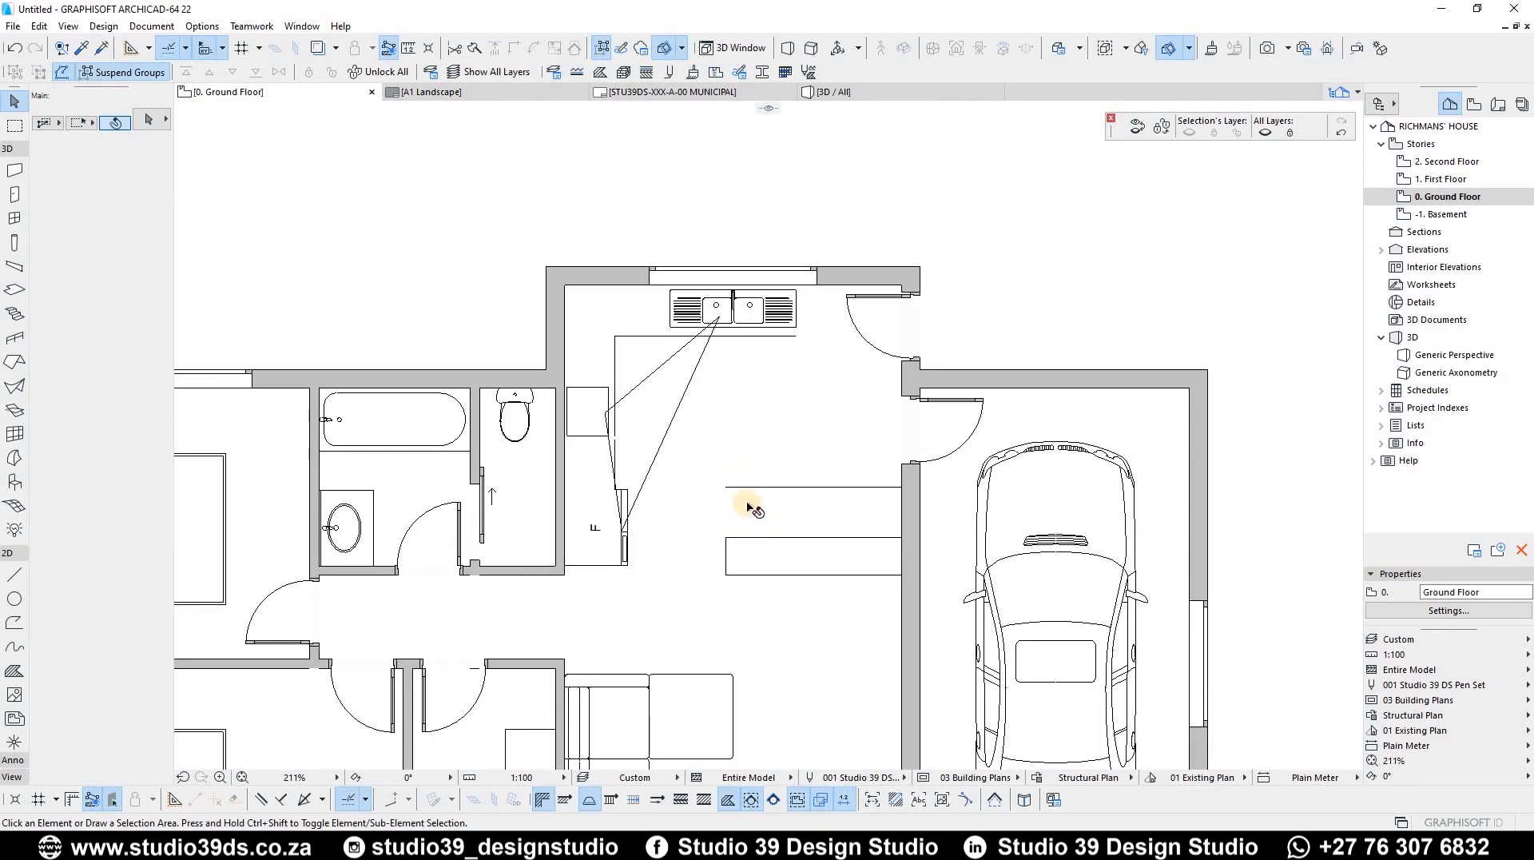
left_click(676, 428)
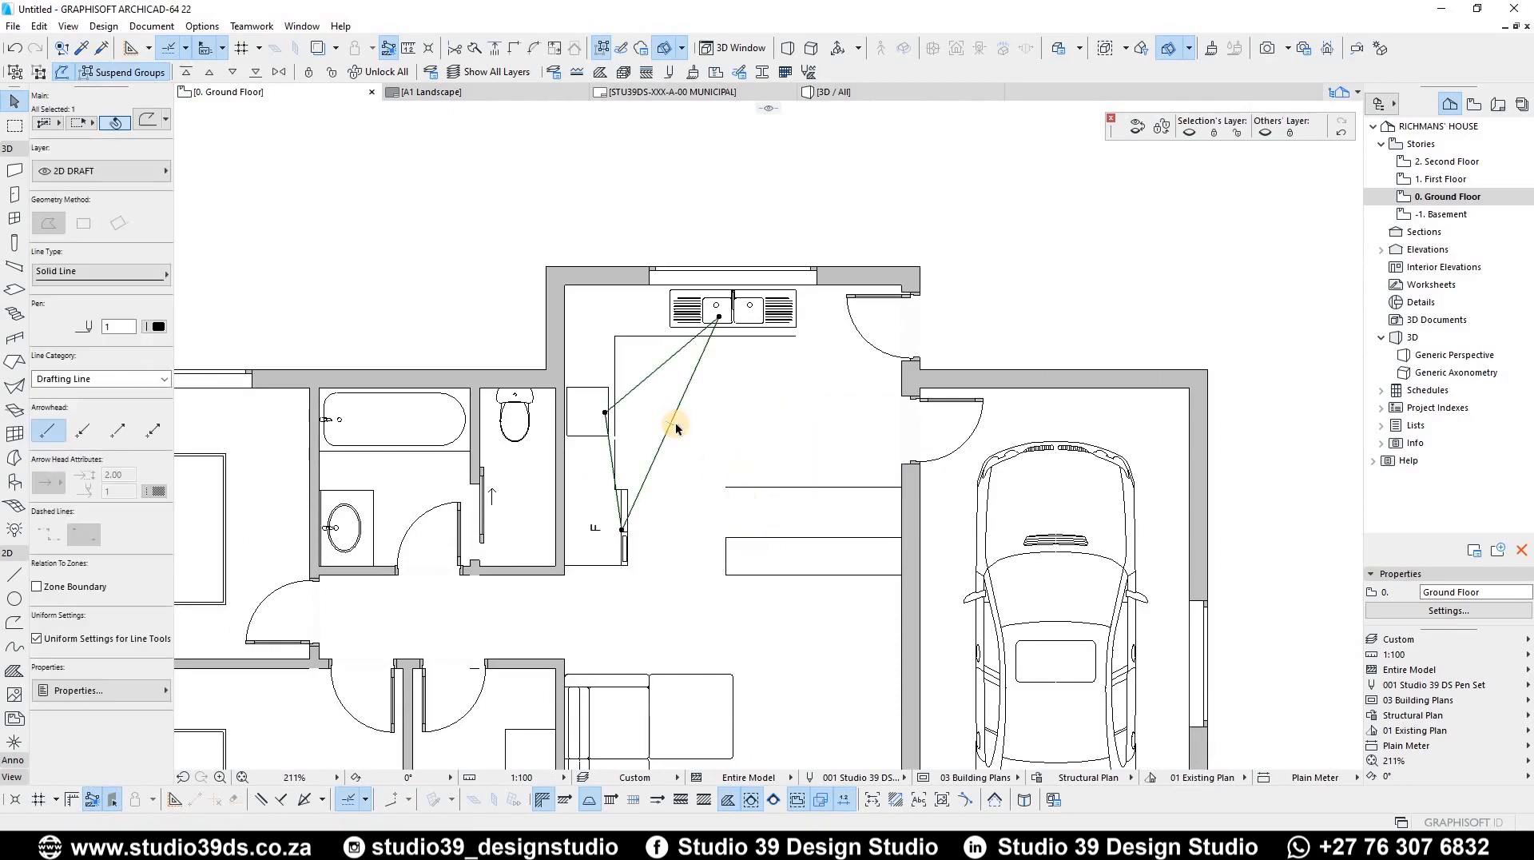
key("Delete")
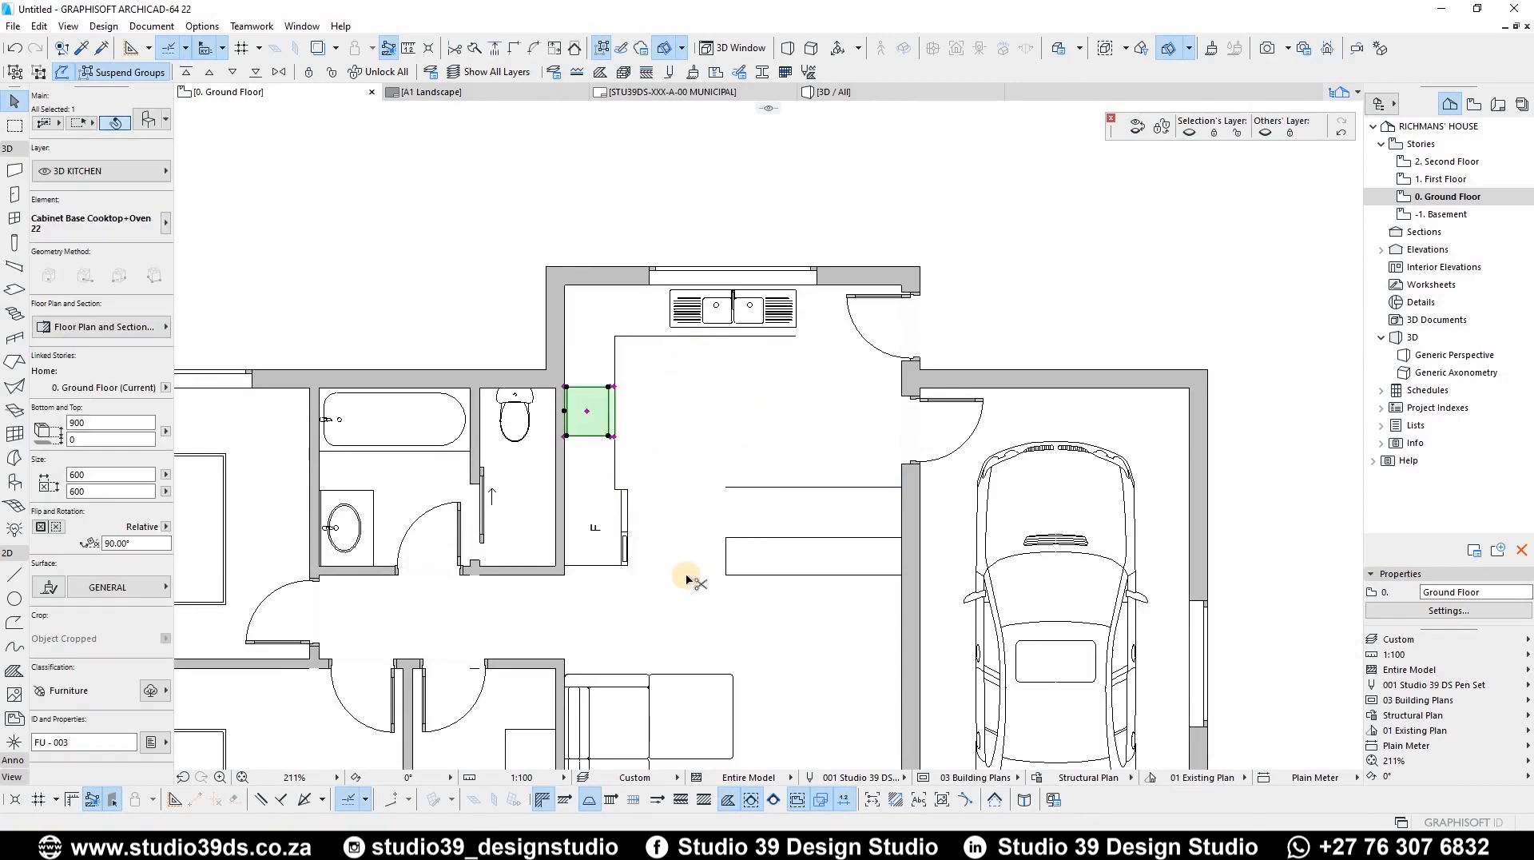
Check the Minimal Space settings of the Cabinet Base Cooktop+Oven 22
key("ctrl+t")
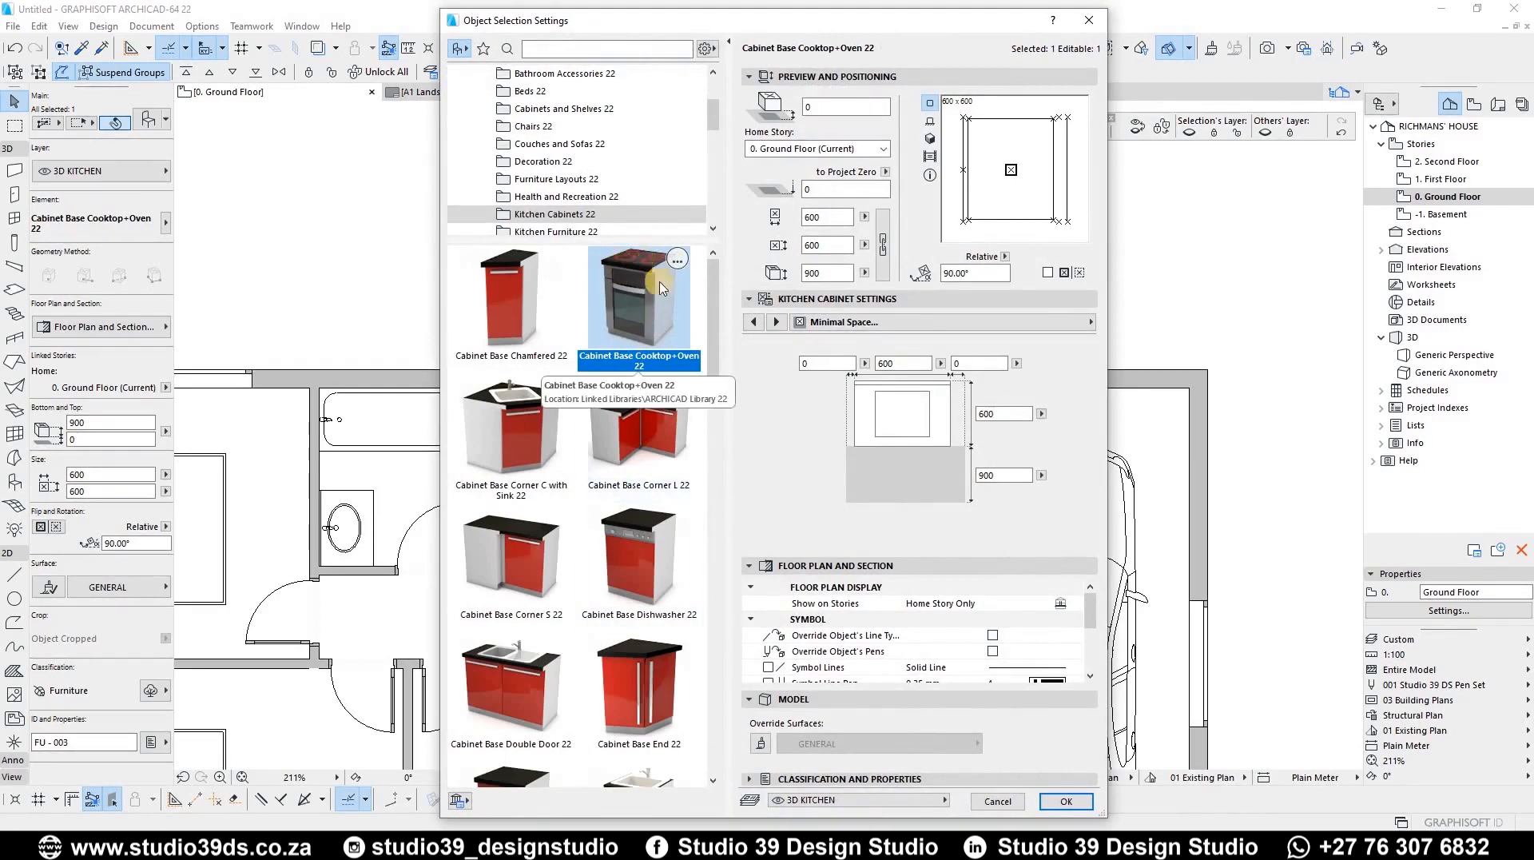
left_click(1066, 800)
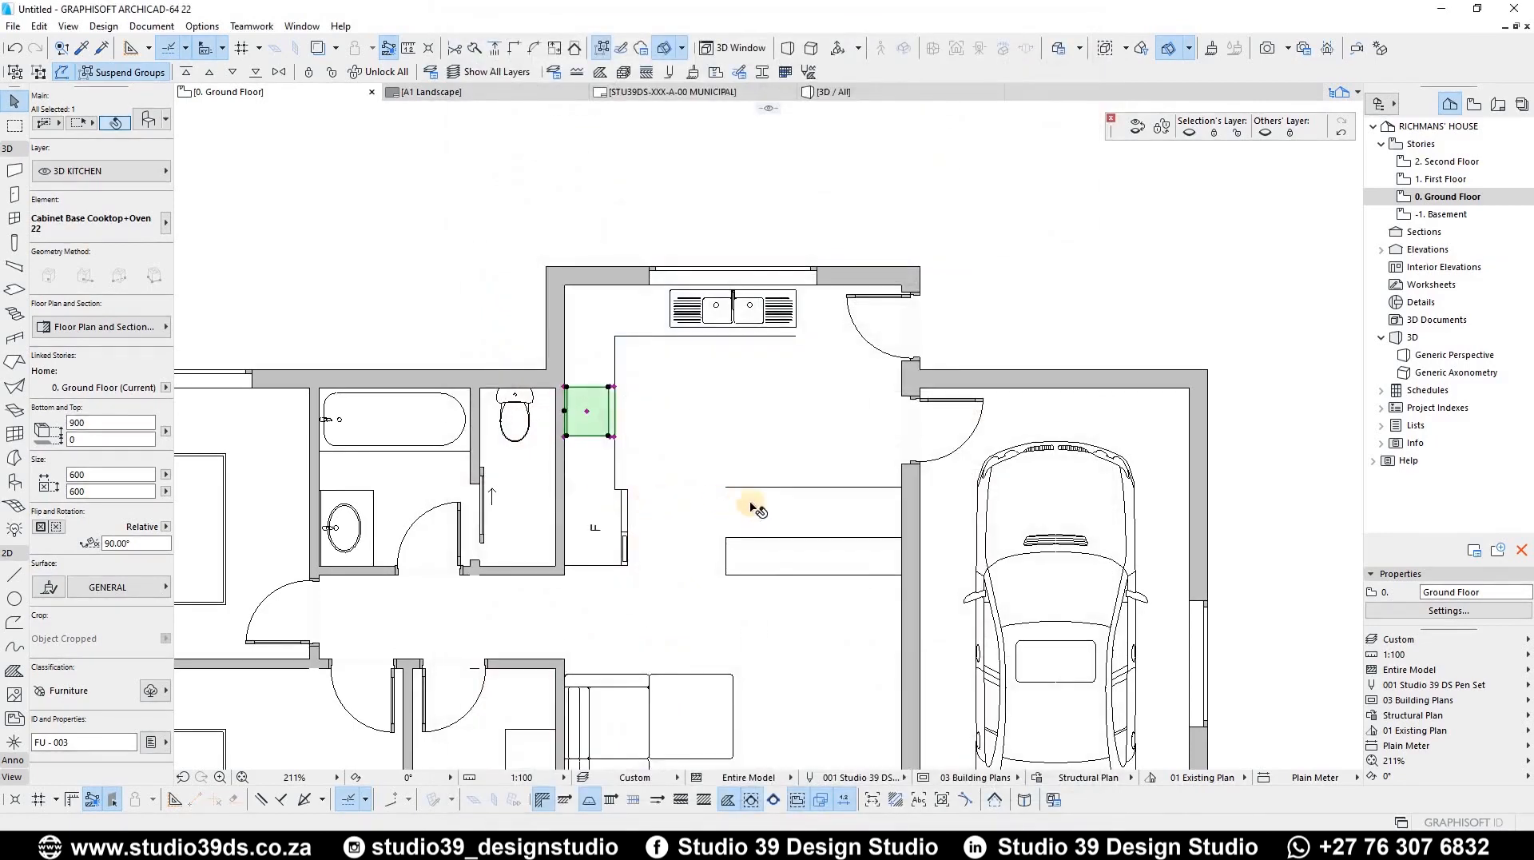
left_click(741, 471)
Set the sink cabinet's Edge Visibility in its Representation settings to the third option, showing the edge at its free end
left_click(707, 306)
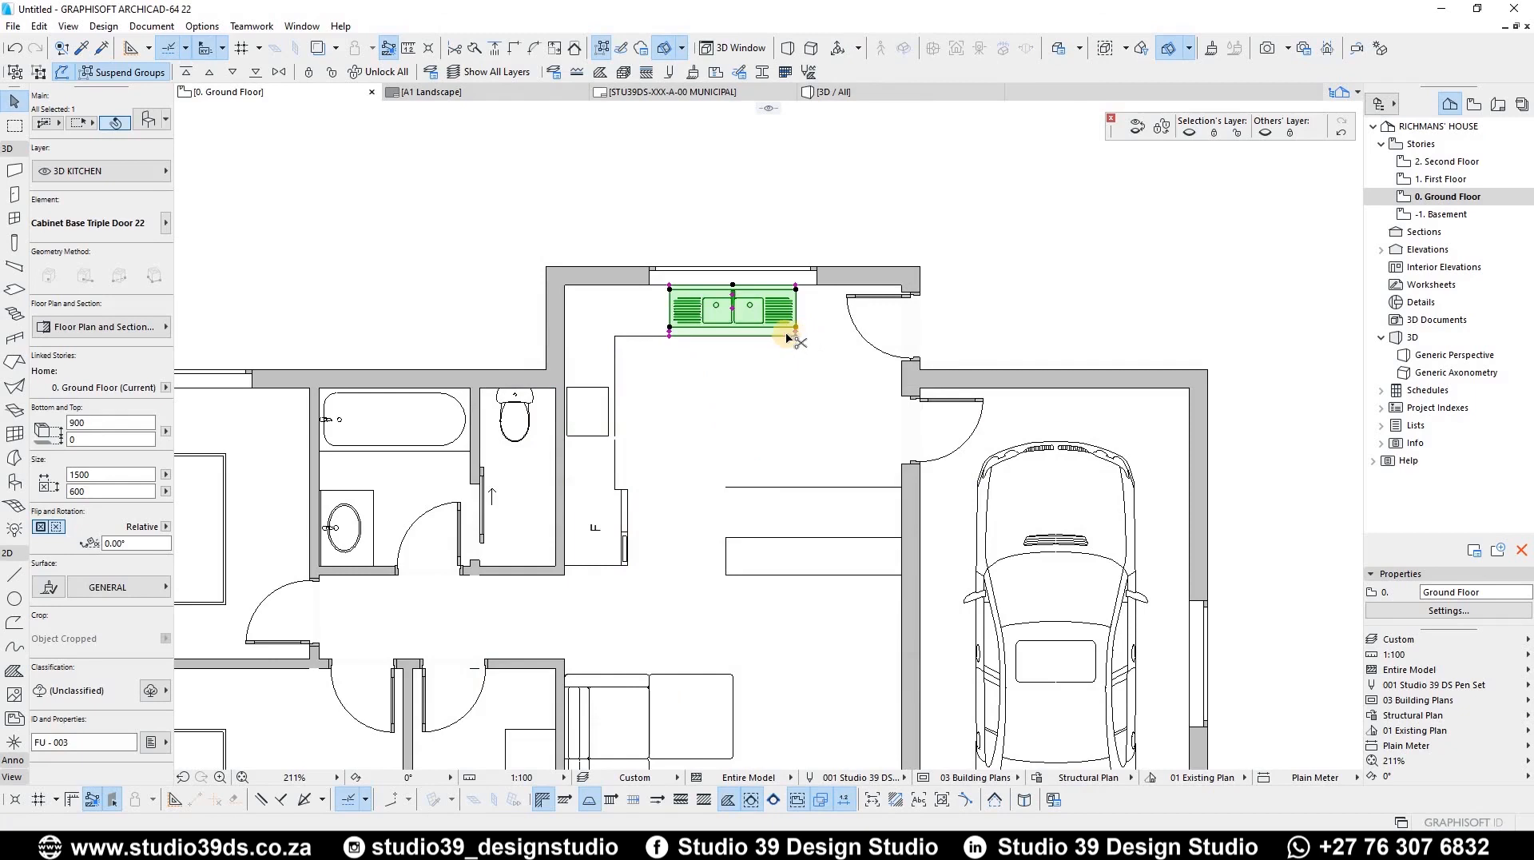
double_click(783, 335)
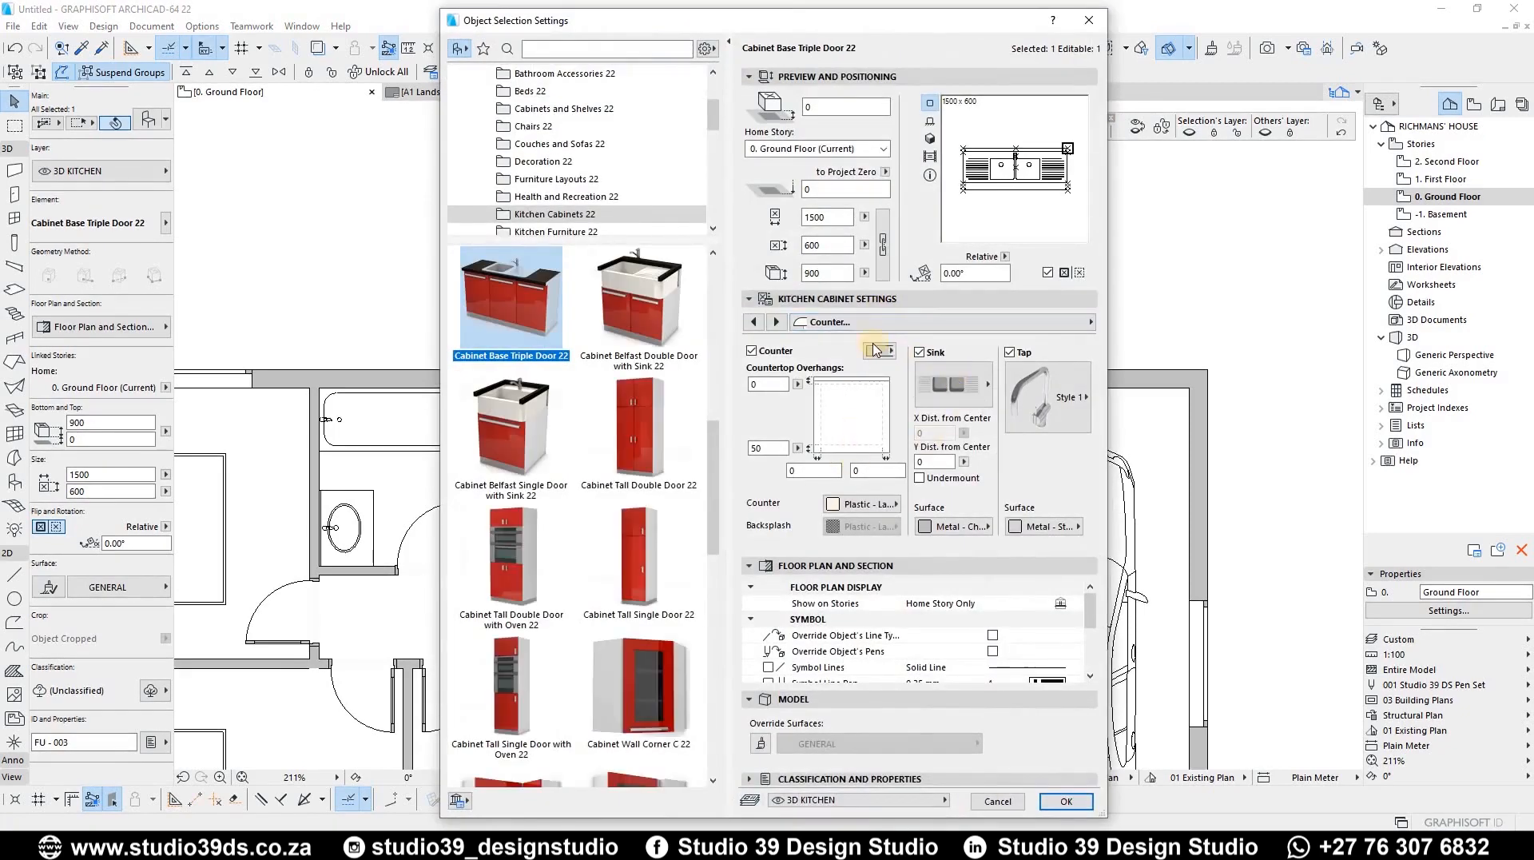
left_click(776, 323)
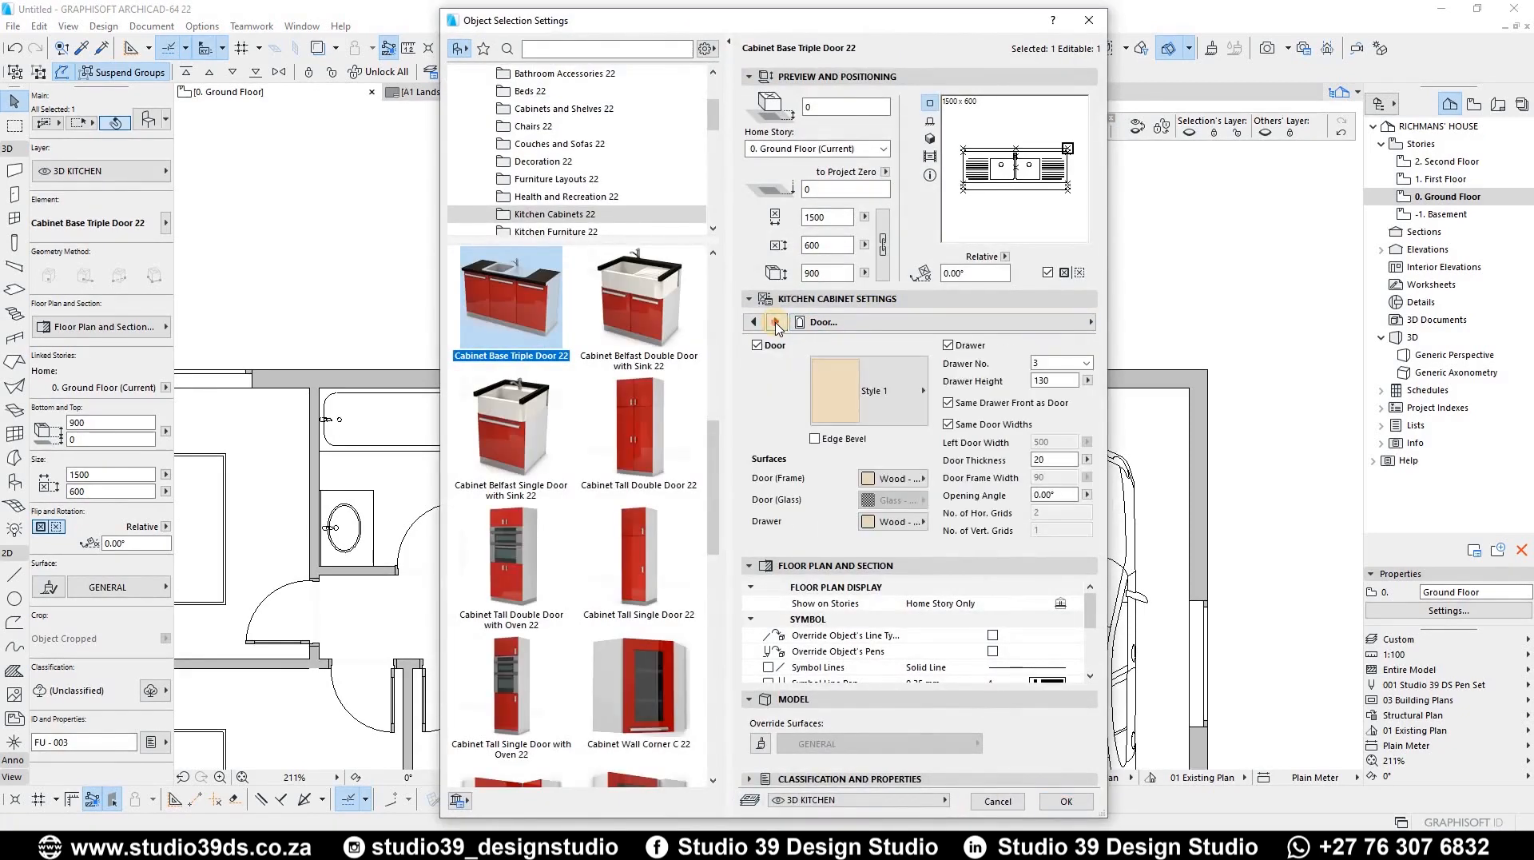
left_click(776, 323)
left_click(776, 322)
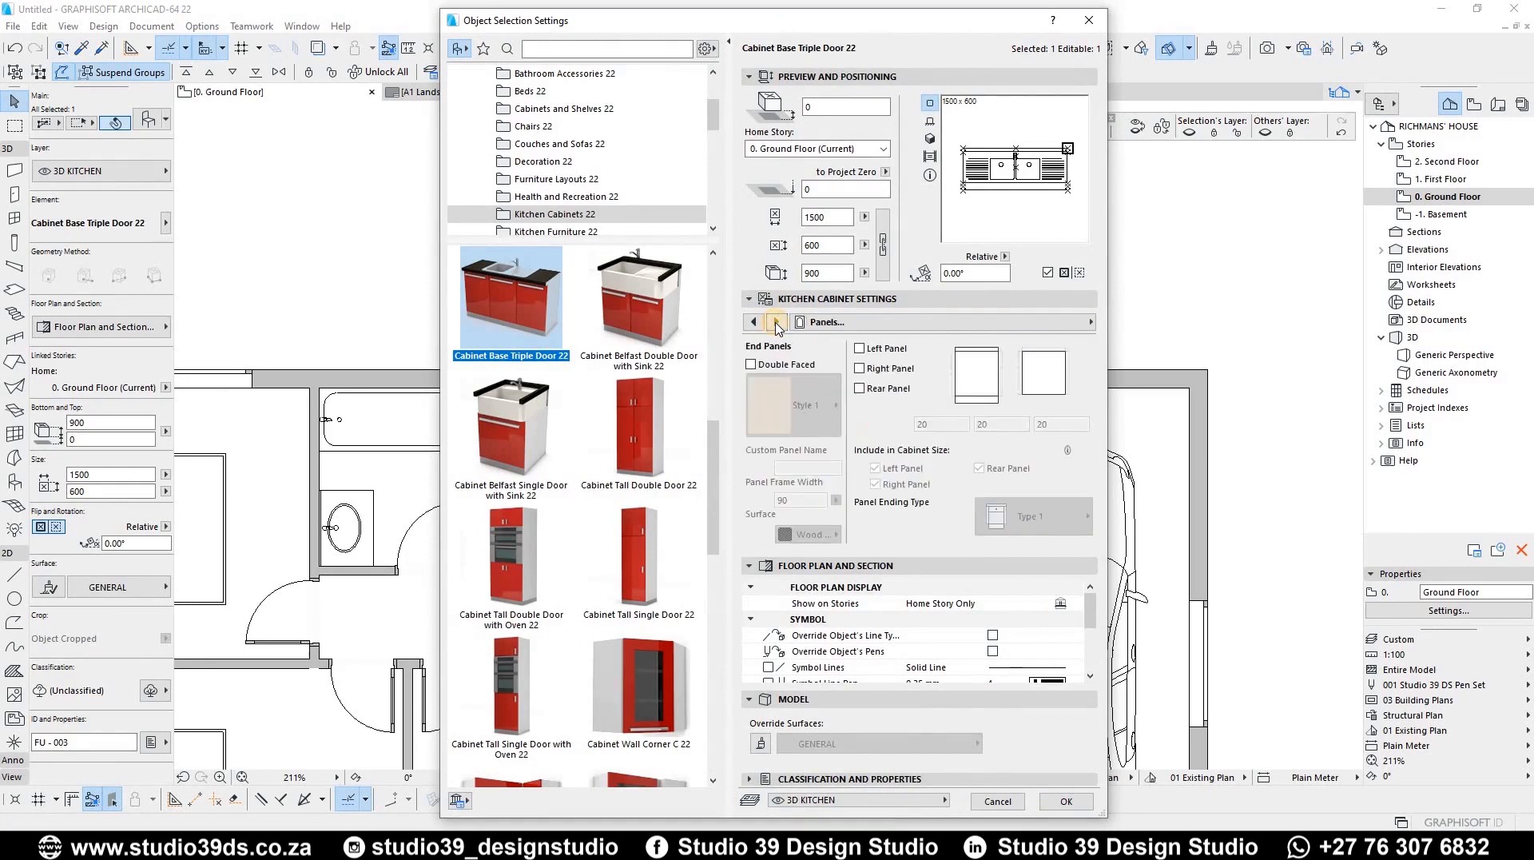
left_click(776, 323)
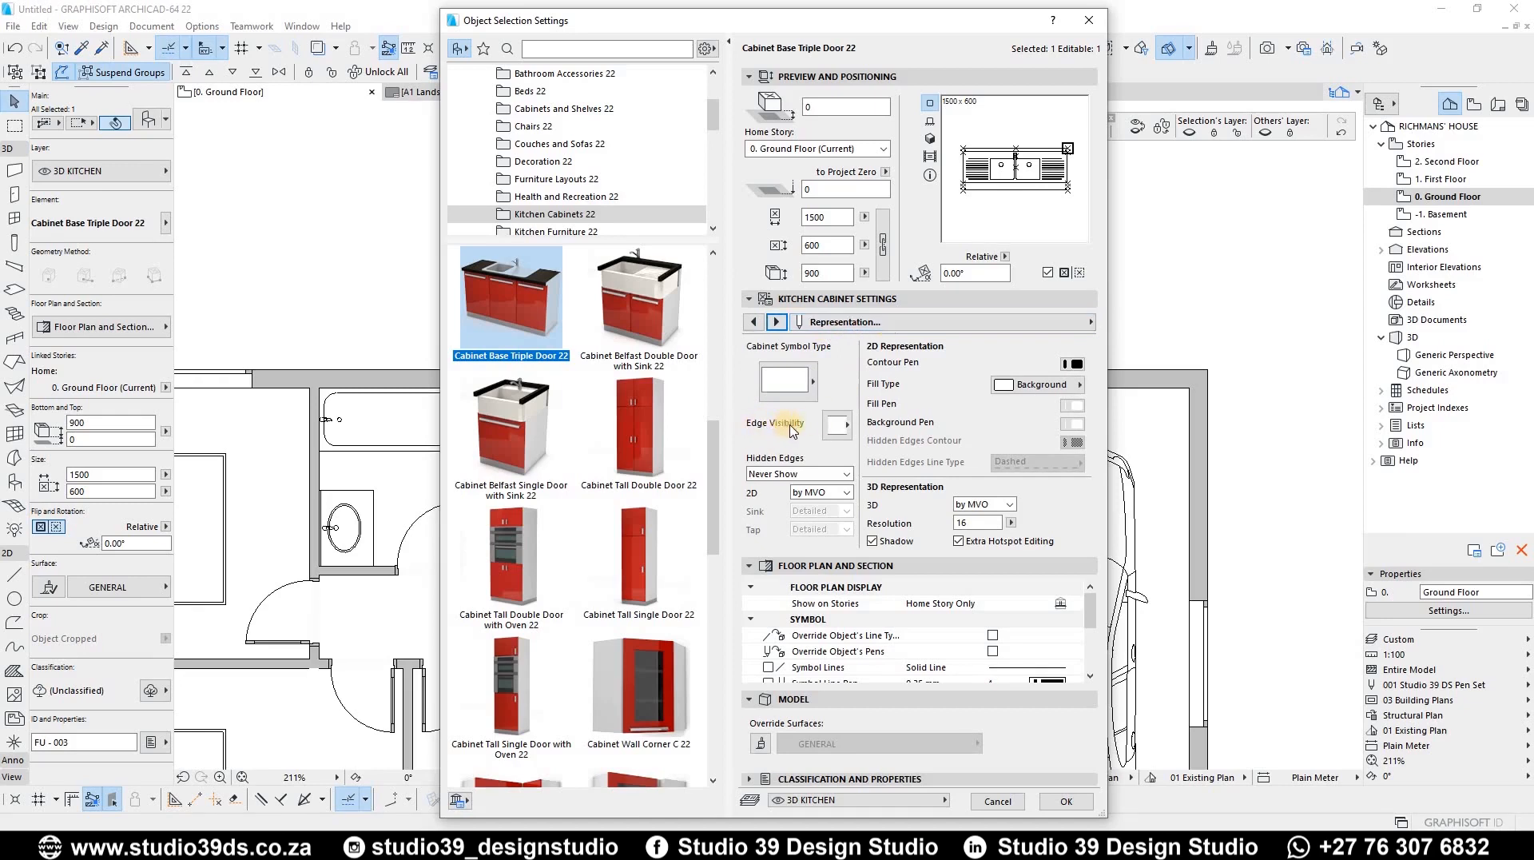
left_click(833, 427)
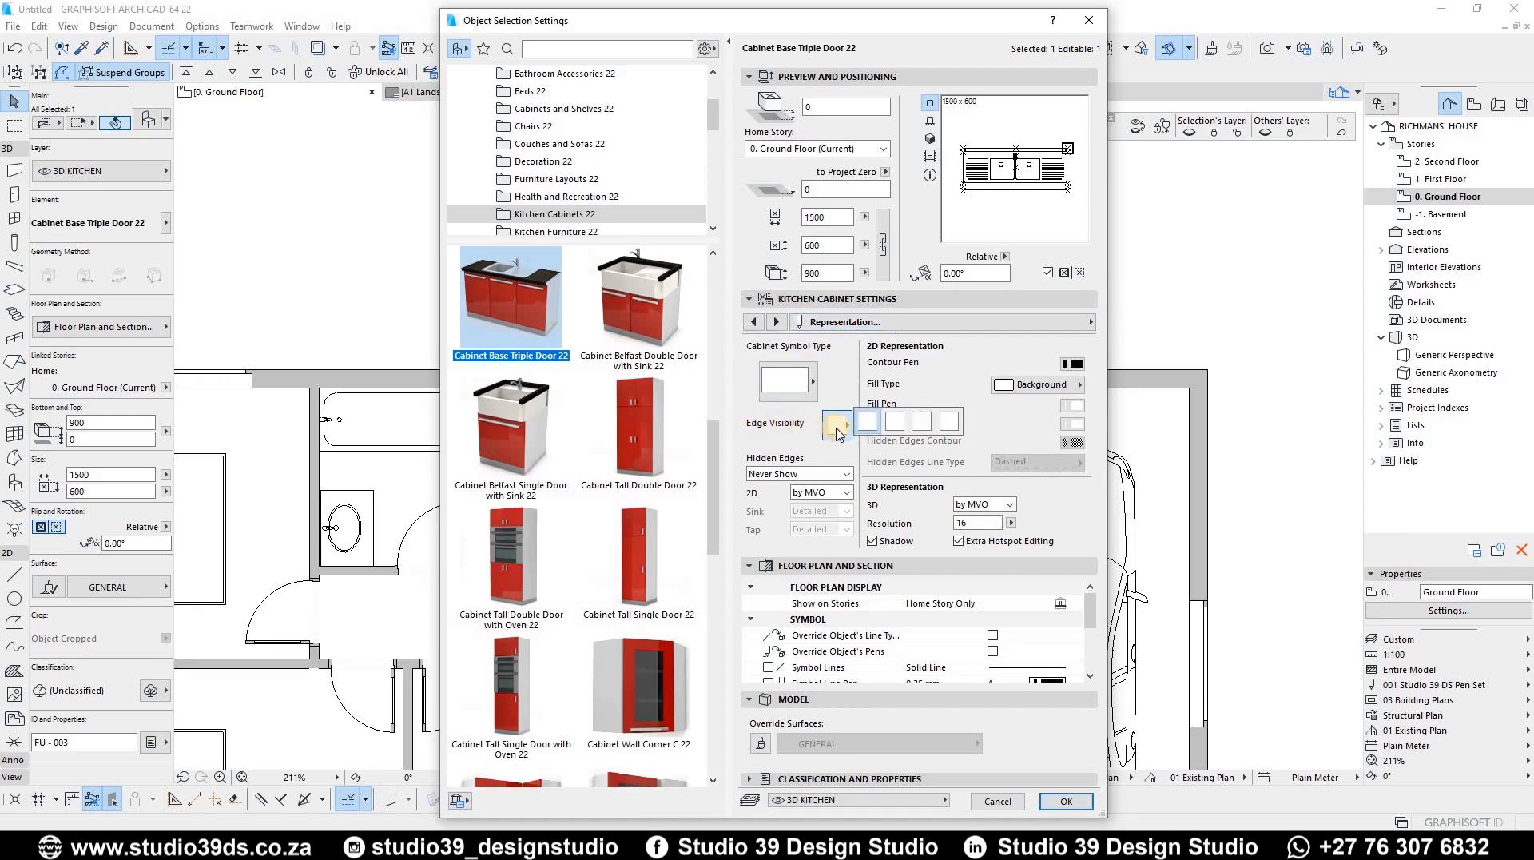
left_click(919, 426)
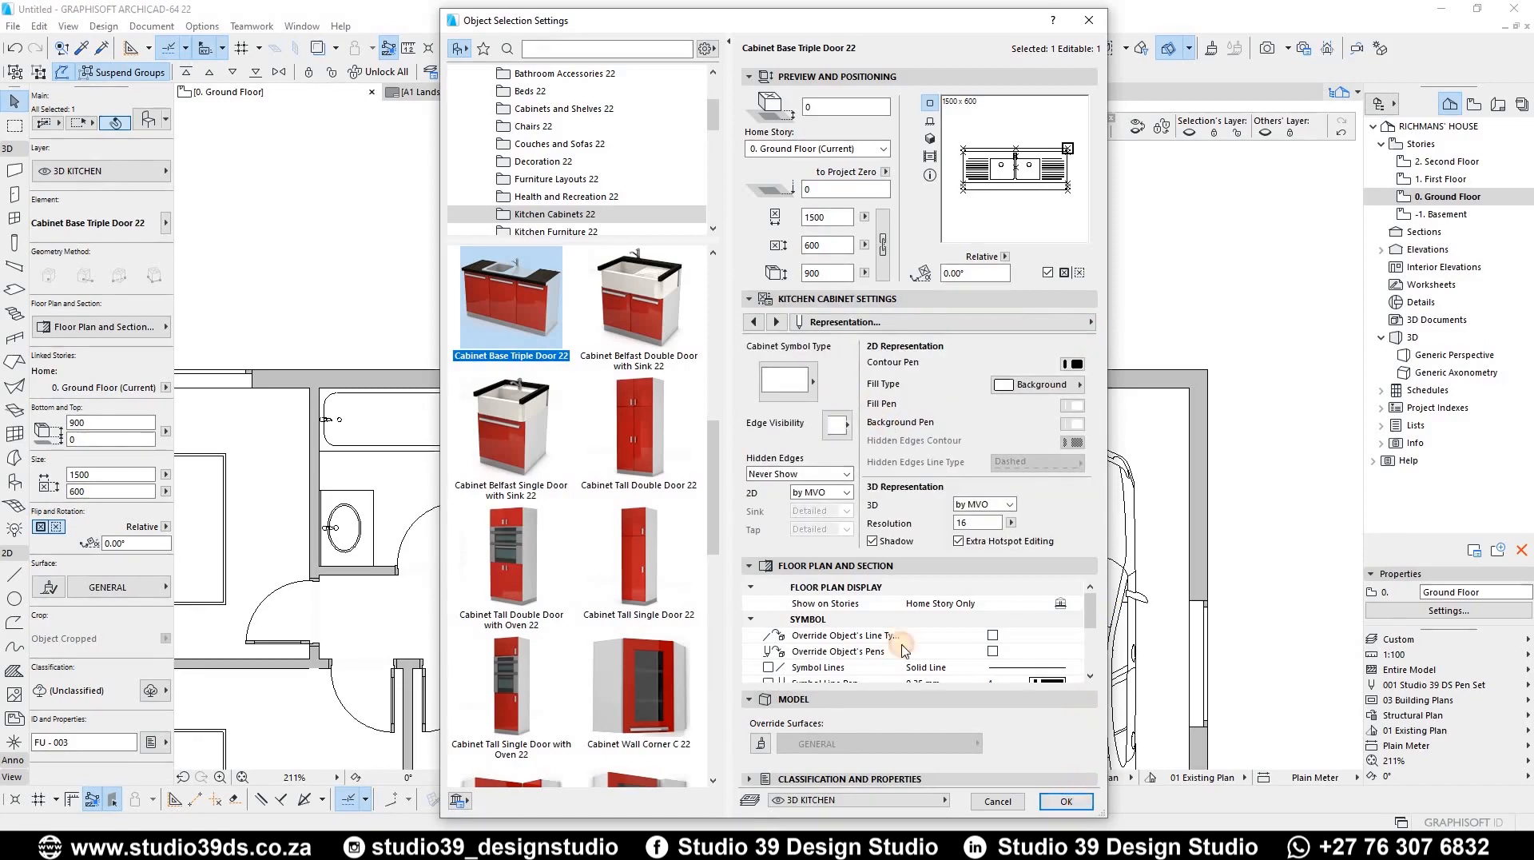
left_click(1066, 801)
left_click(794, 334)
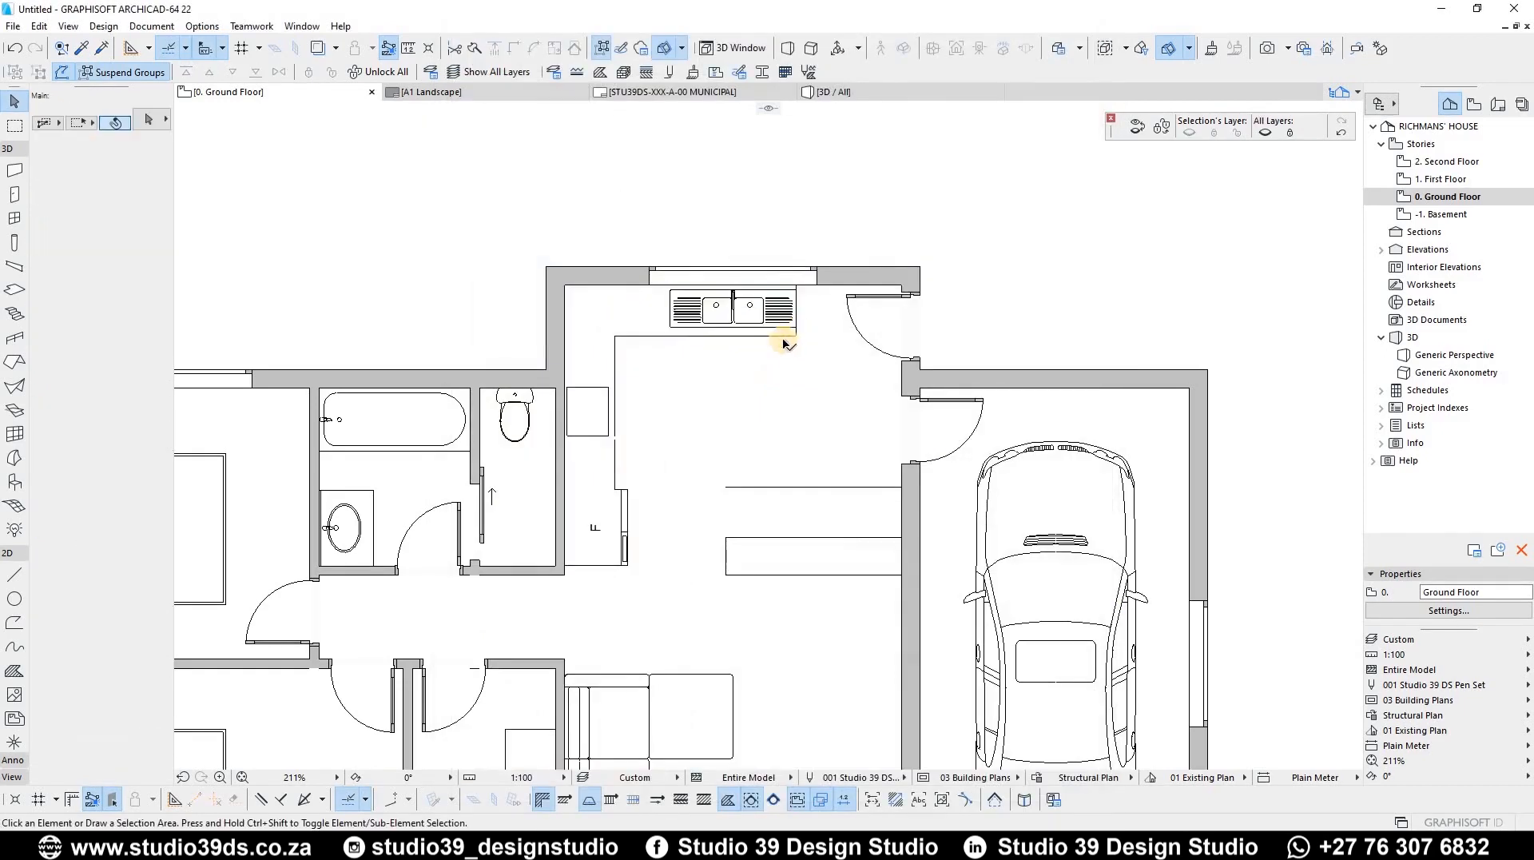
scroll(799, 334, "up", 8)
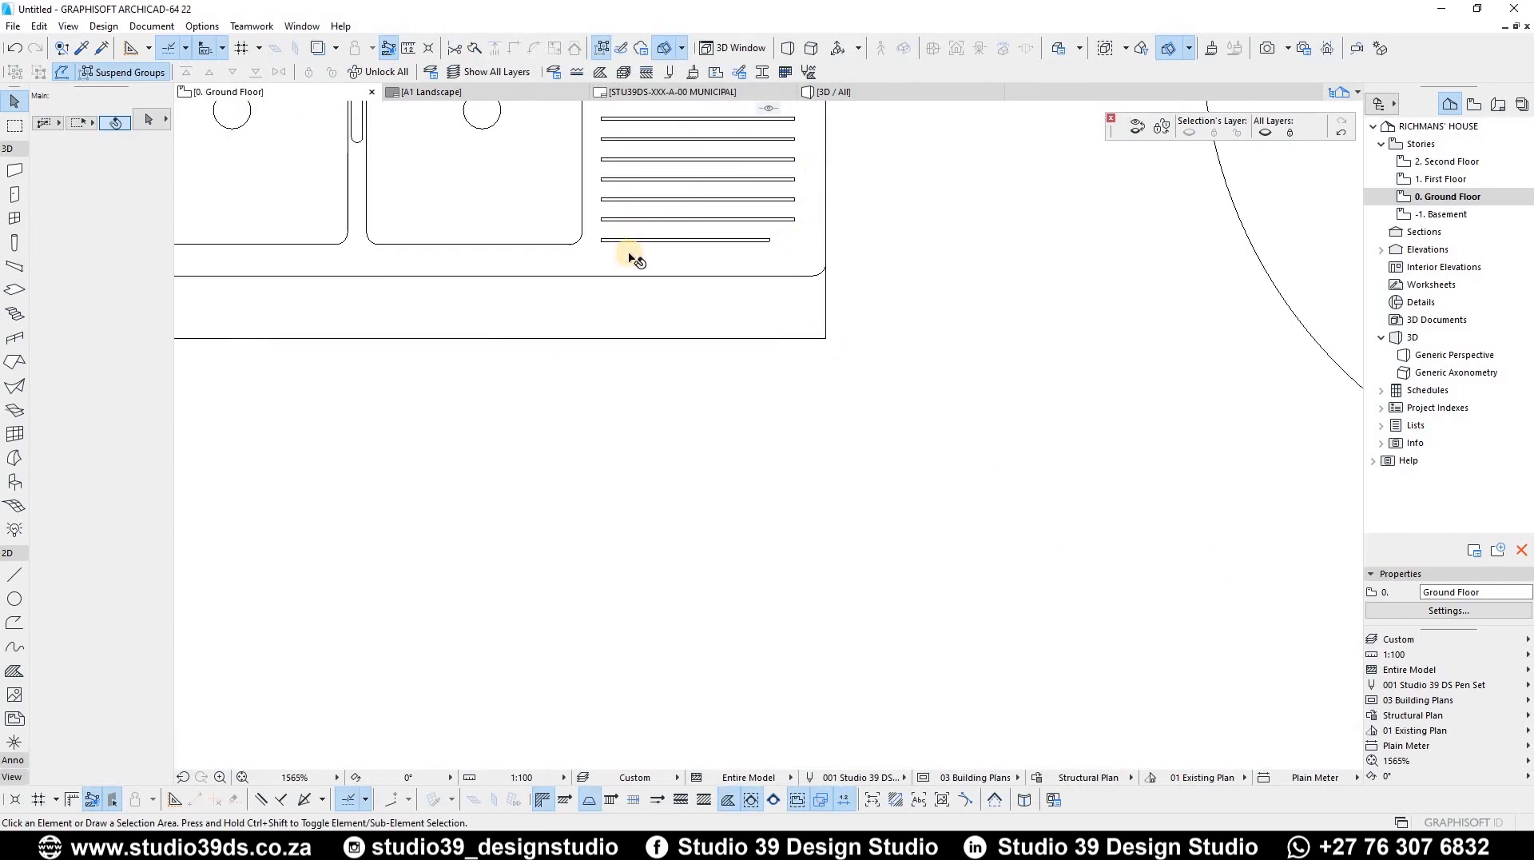
Set the Edge Visibility of the Cabinet Base Triple Door 22 in its Representation settings to the third option
scroll(632, 257, "down", 6)
left_click(598, 513)
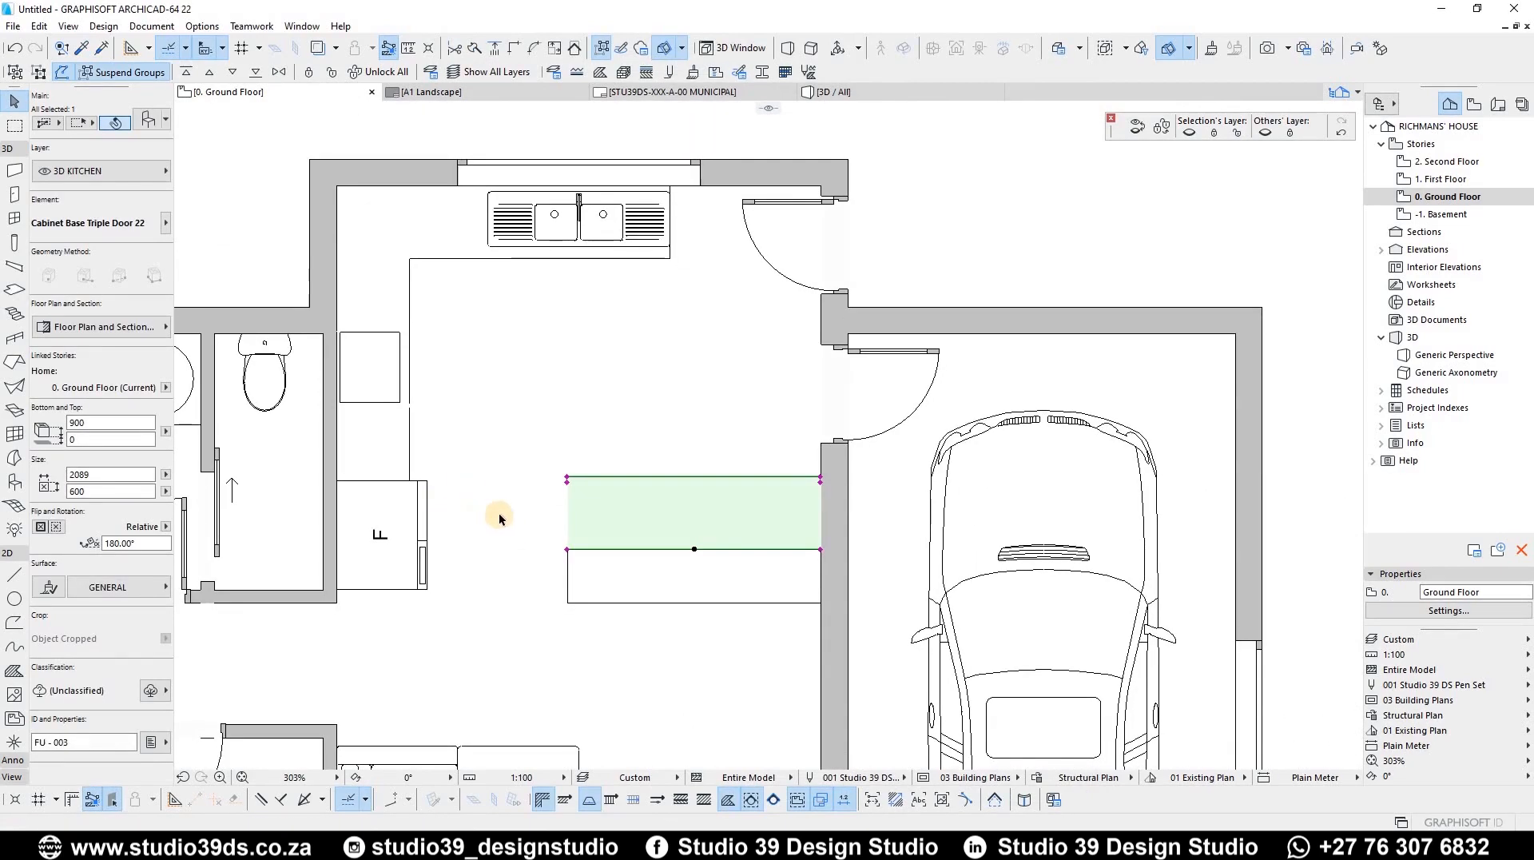
key("ctrl+t")
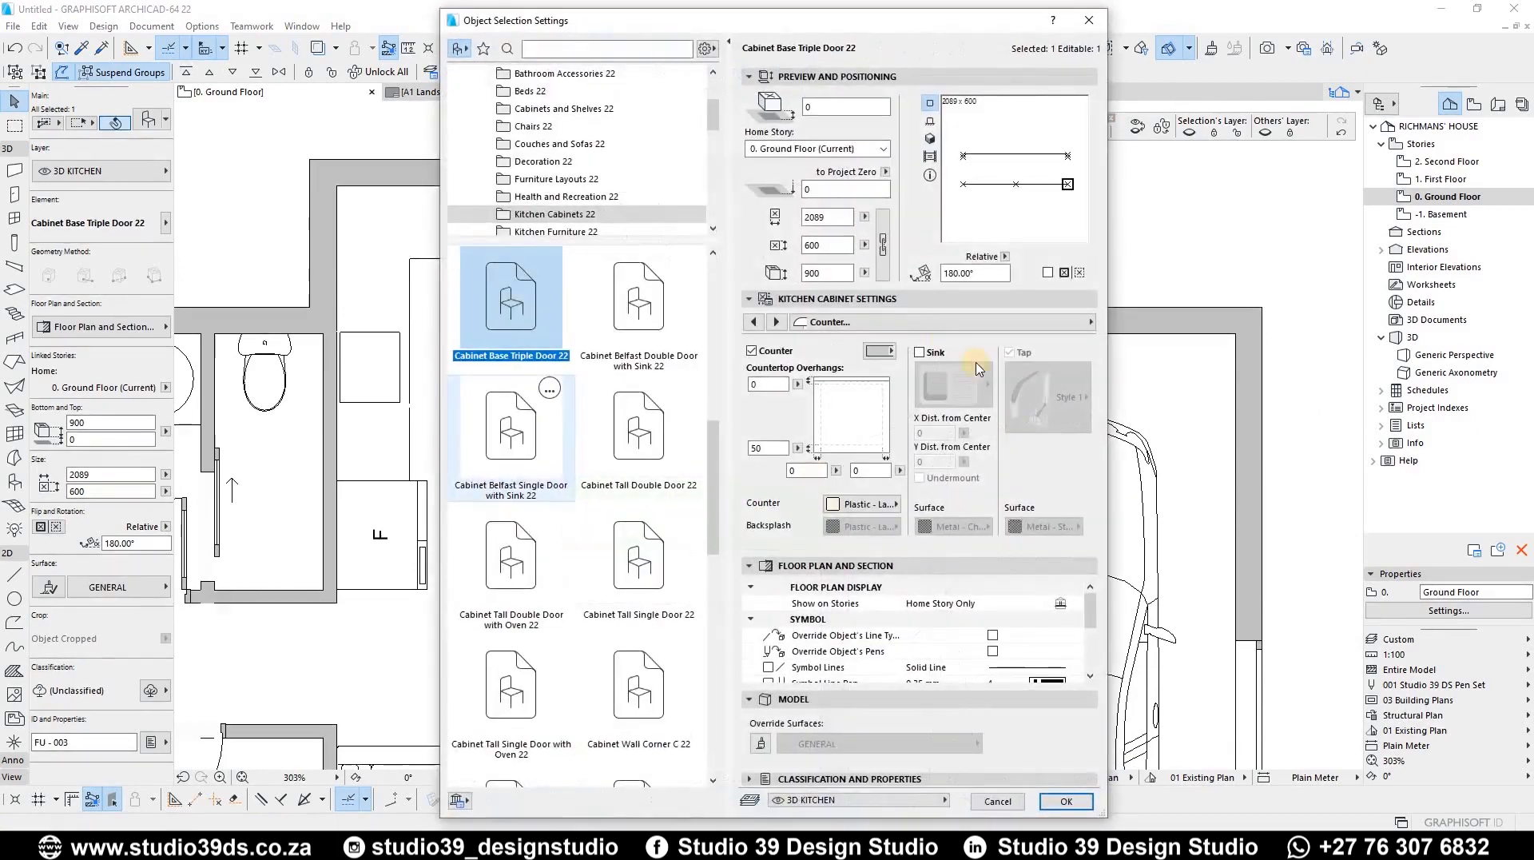
left_click(845, 322)
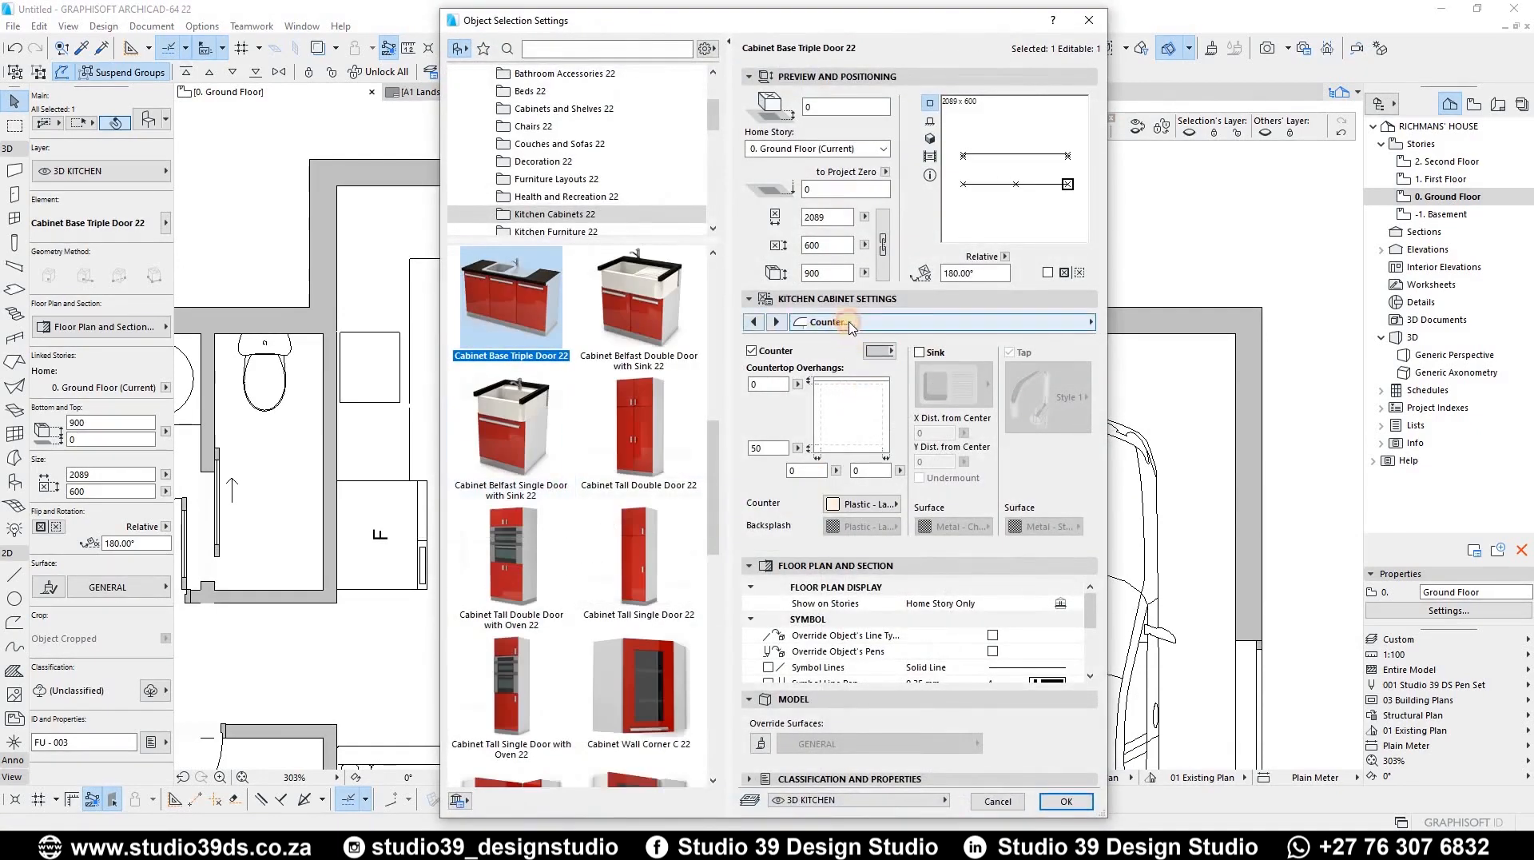
left_click(1165, 412)
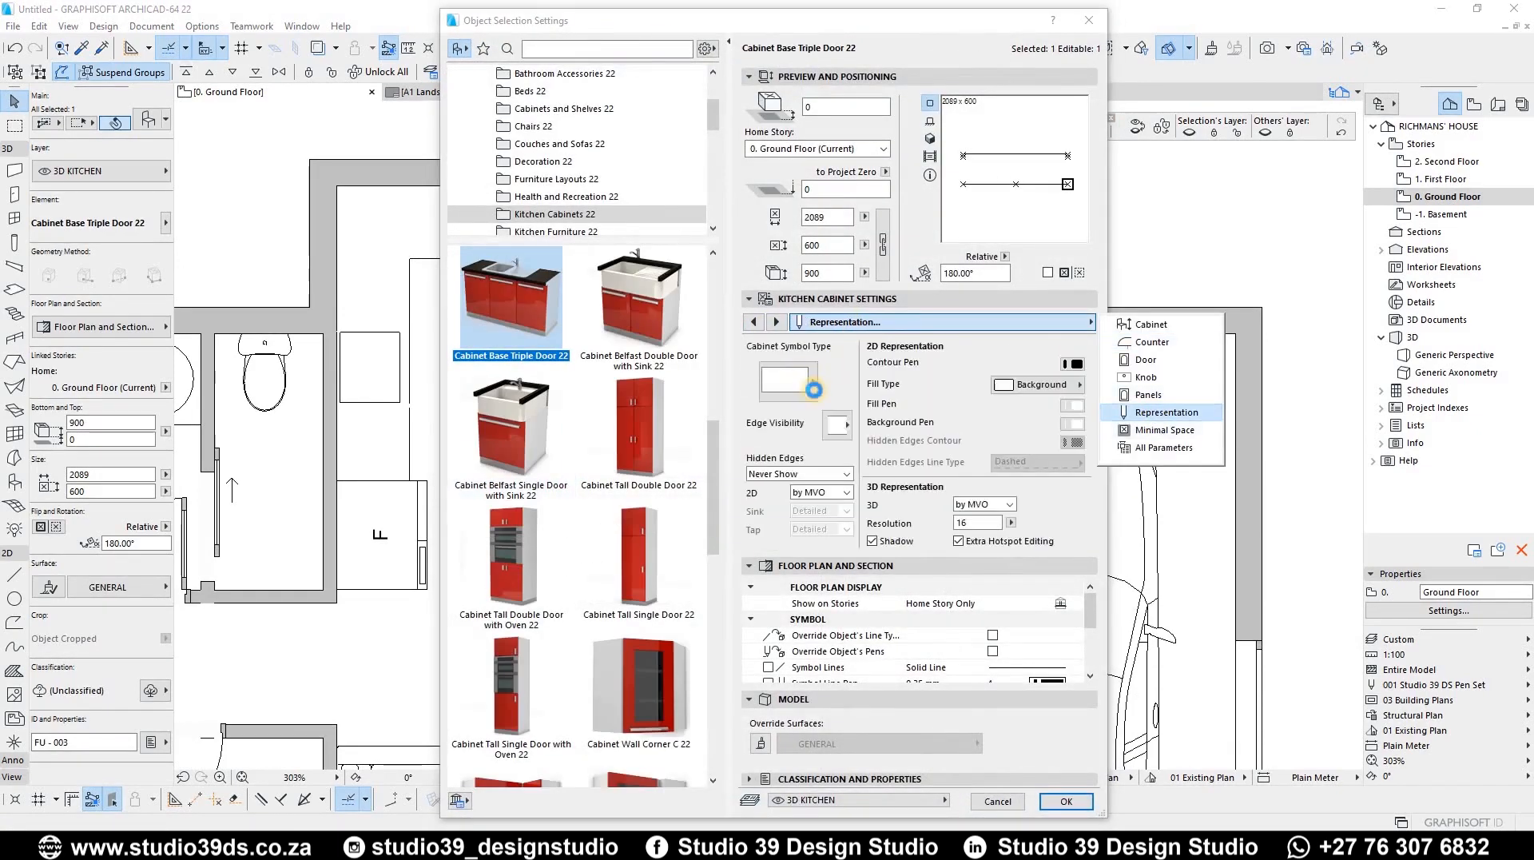
left_click(832, 437)
left_click(828, 437)
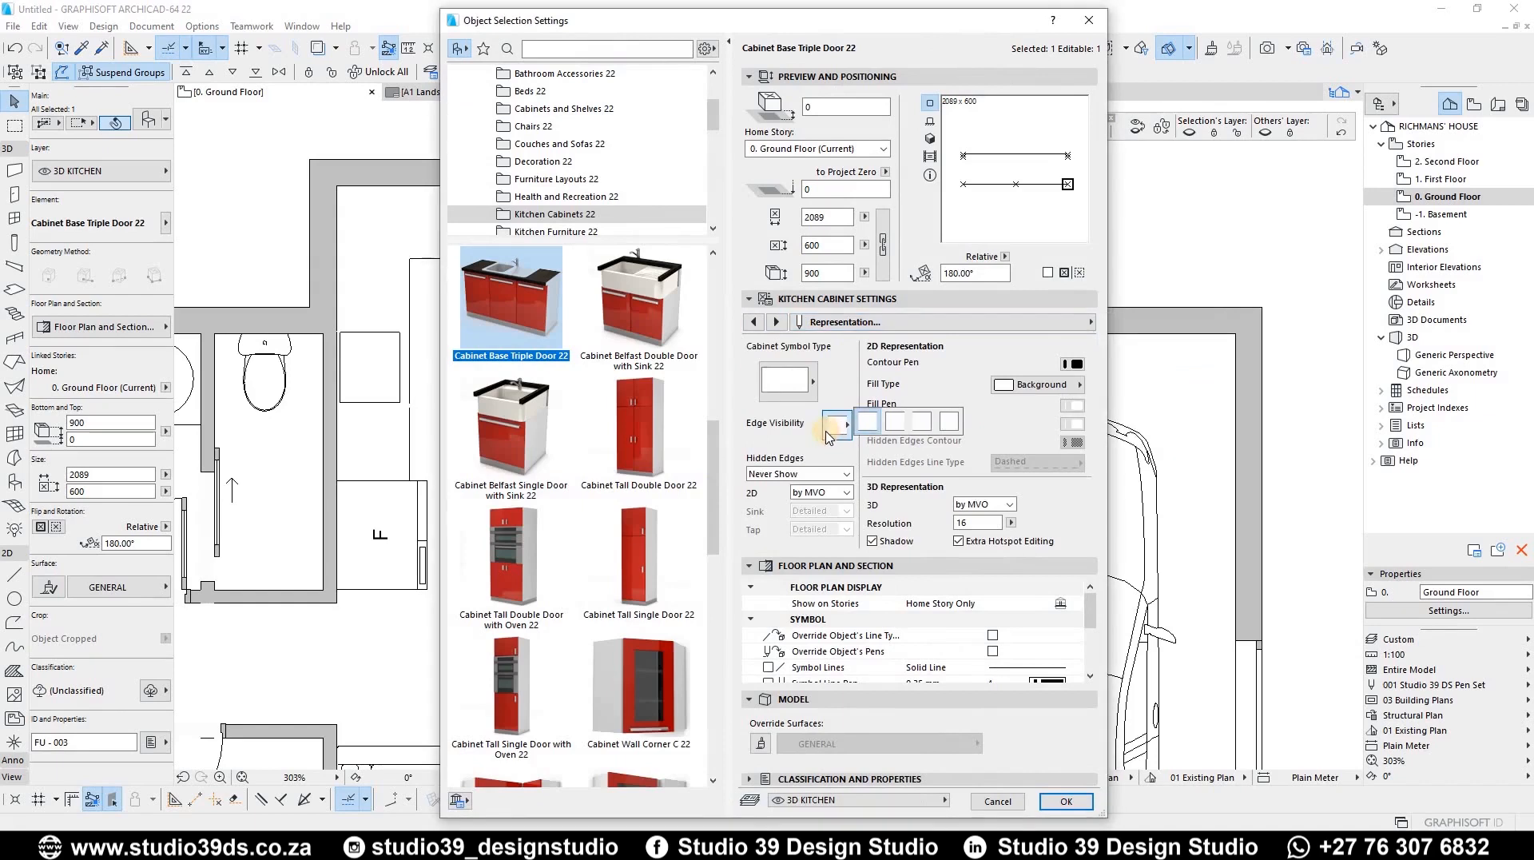
left_click(921, 424)
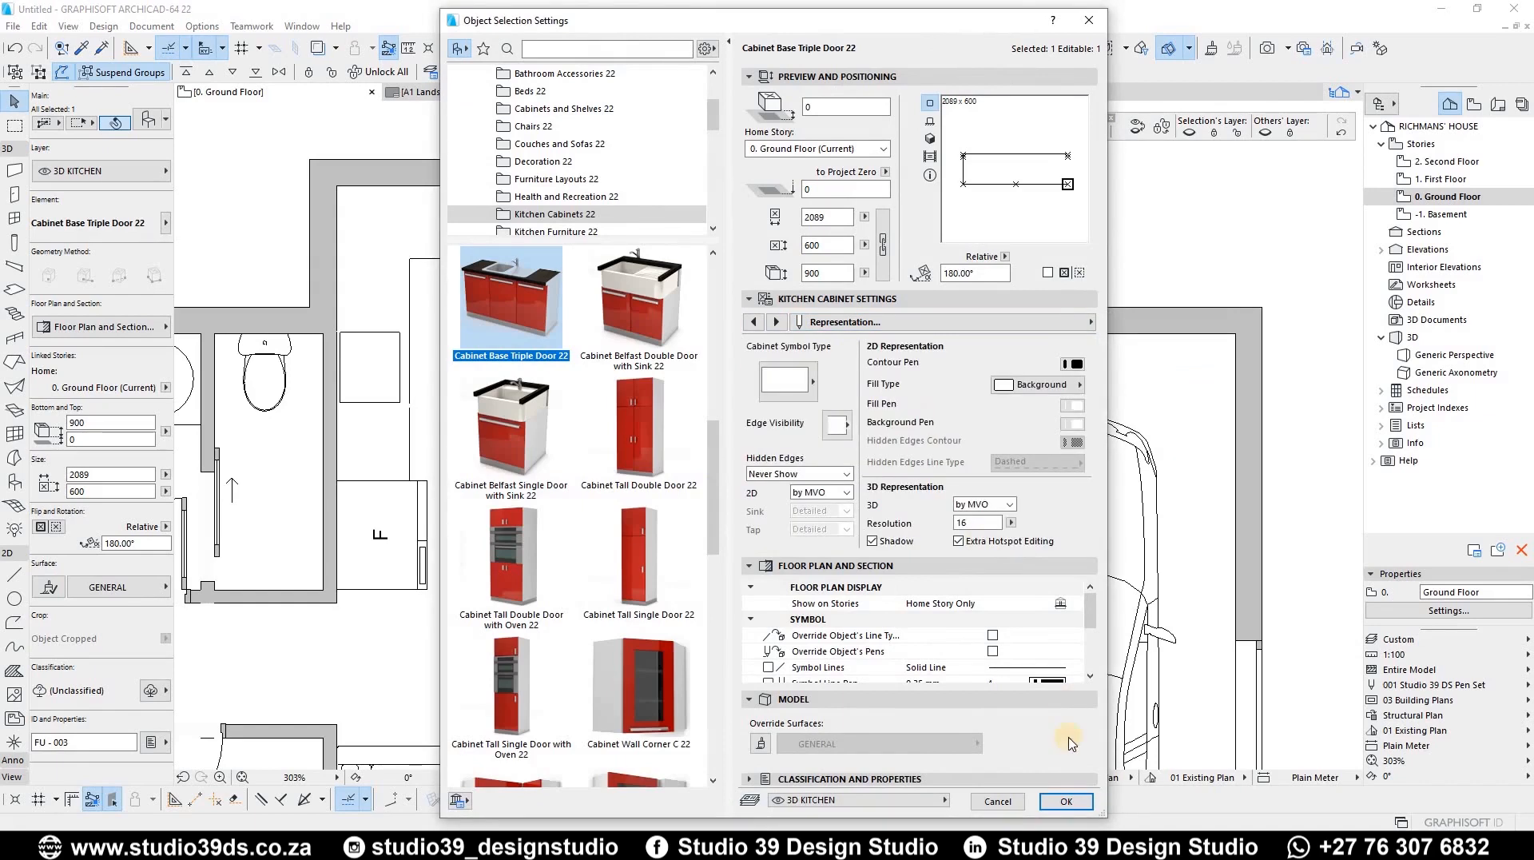
left_click(1067, 802)
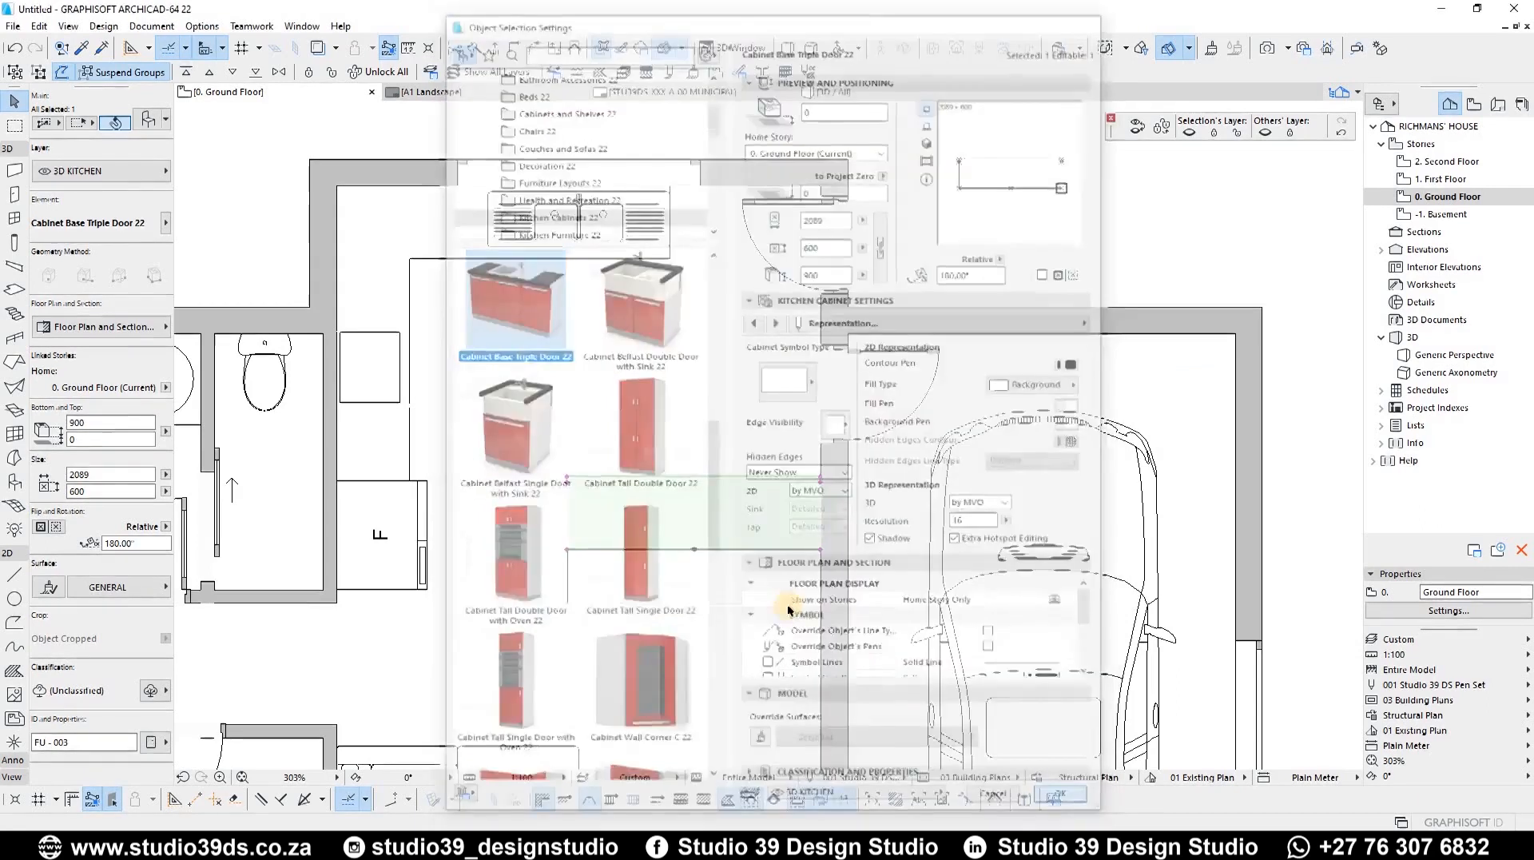
left_click(609, 560)
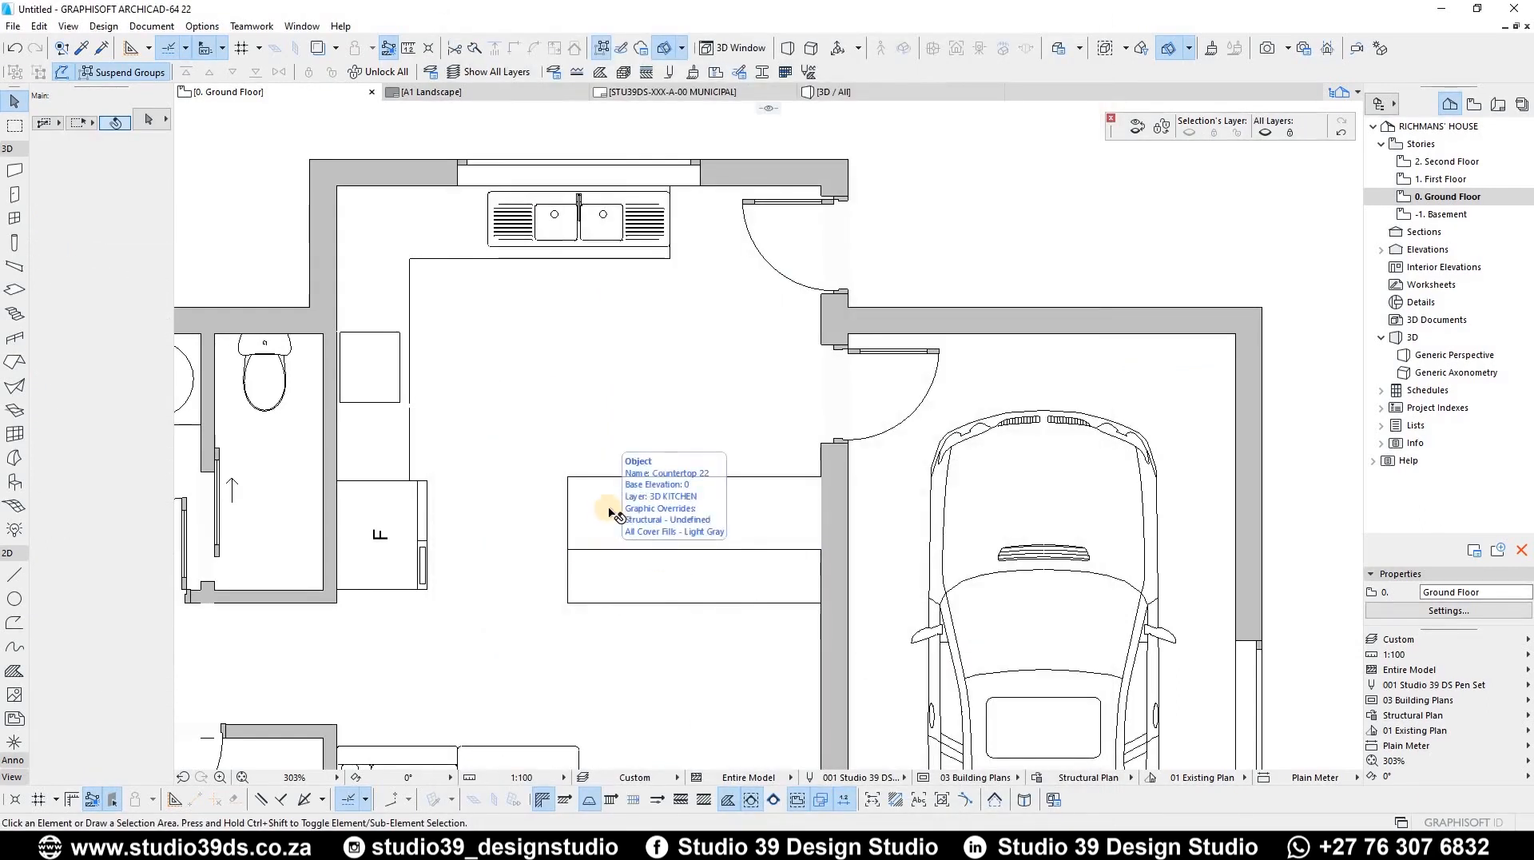
Move the multi-drawer cabinet up along the wall to meet the cooktop cabinet
left_click(382, 436)
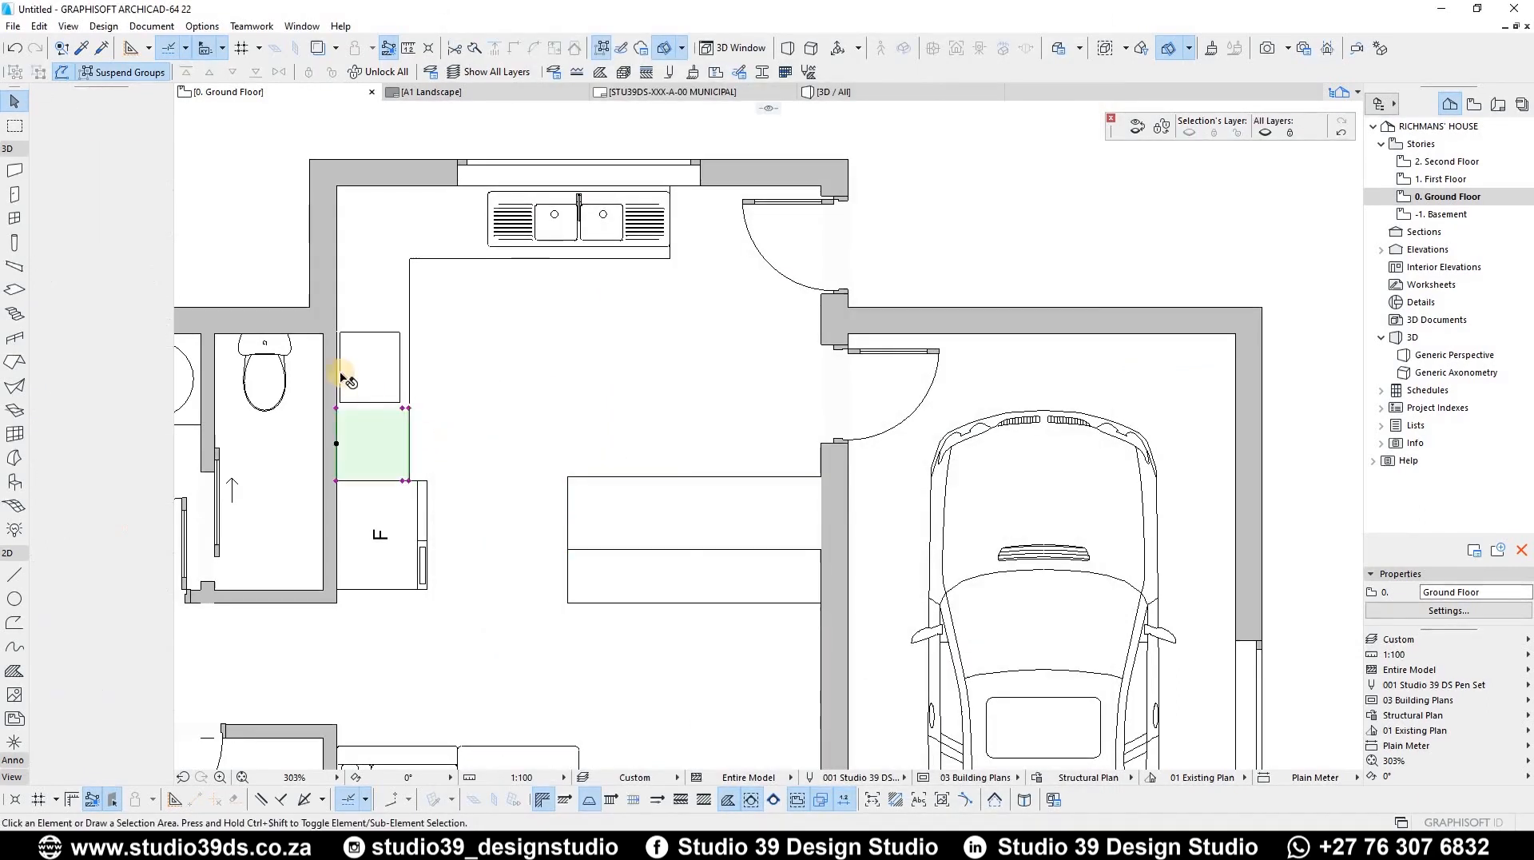
scroll(559, 479, "up", 4)
key("ctrl+d")
left_click(540, 477)
left_click(541, 465)
left_click(475, 447)
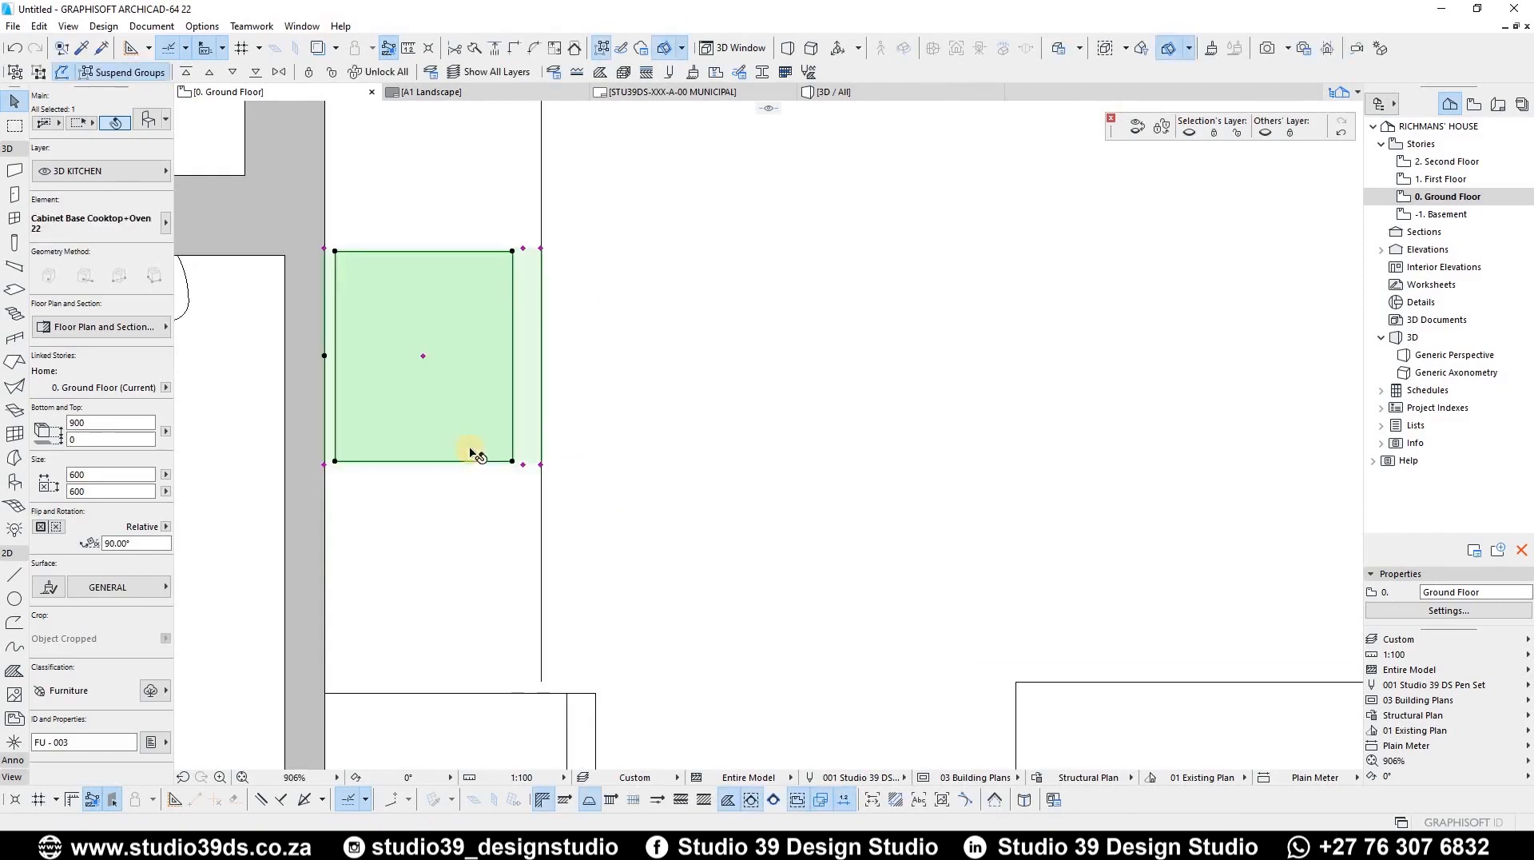
left_click(496, 508, "shift")
Move the Refrigerator Side by Side 22 down along the wall by 50 mm, away from the multi-drawer cabinet
left_click(486, 719)
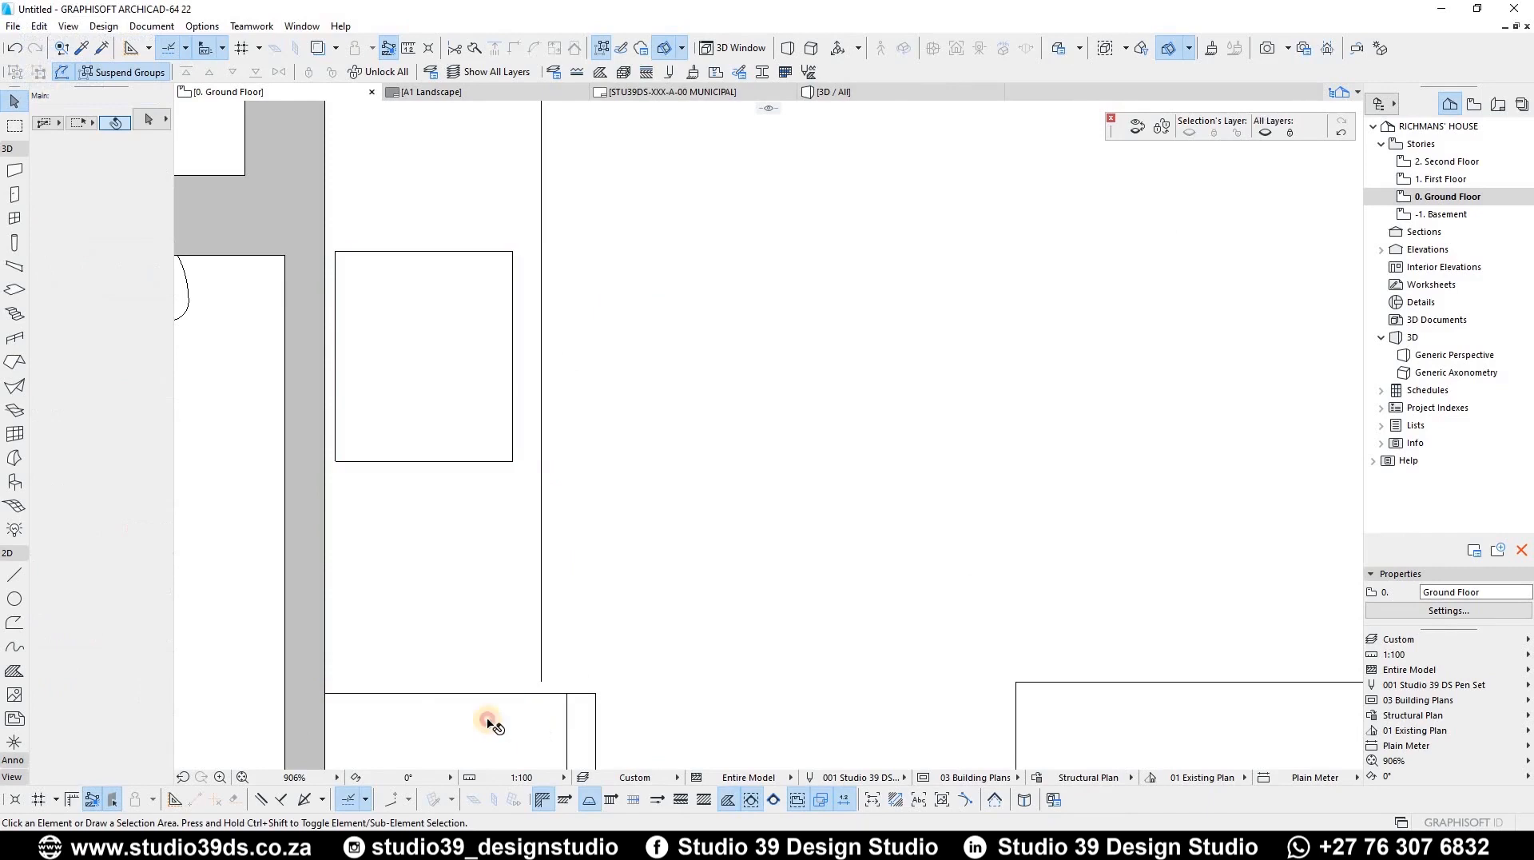
scroll(495, 415, "down", 5)
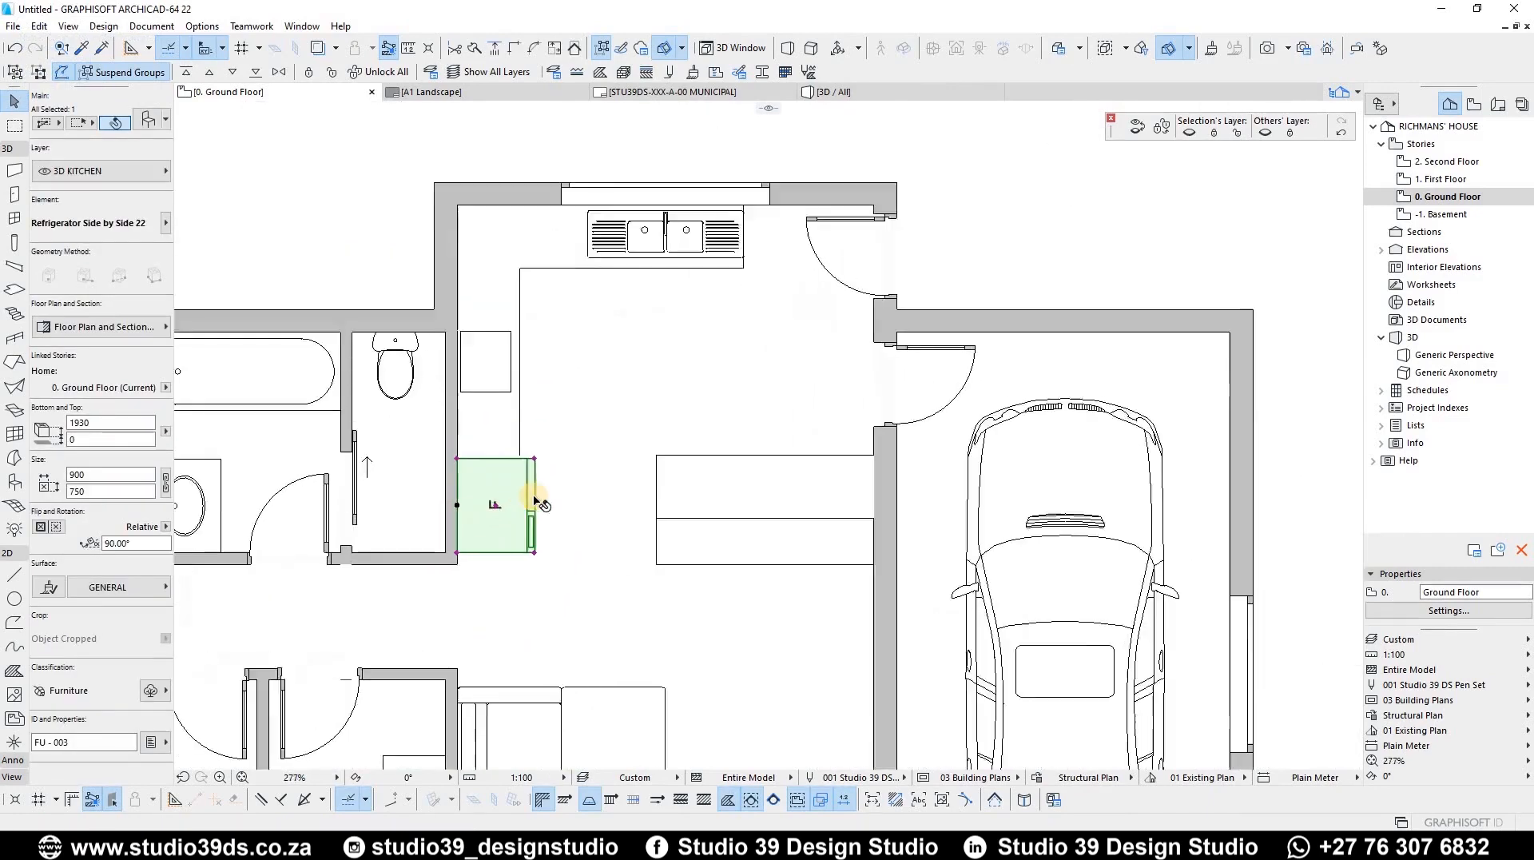
scroll(496, 504, "up", 3)
key("ctrl+d")
left_click(528, 467)
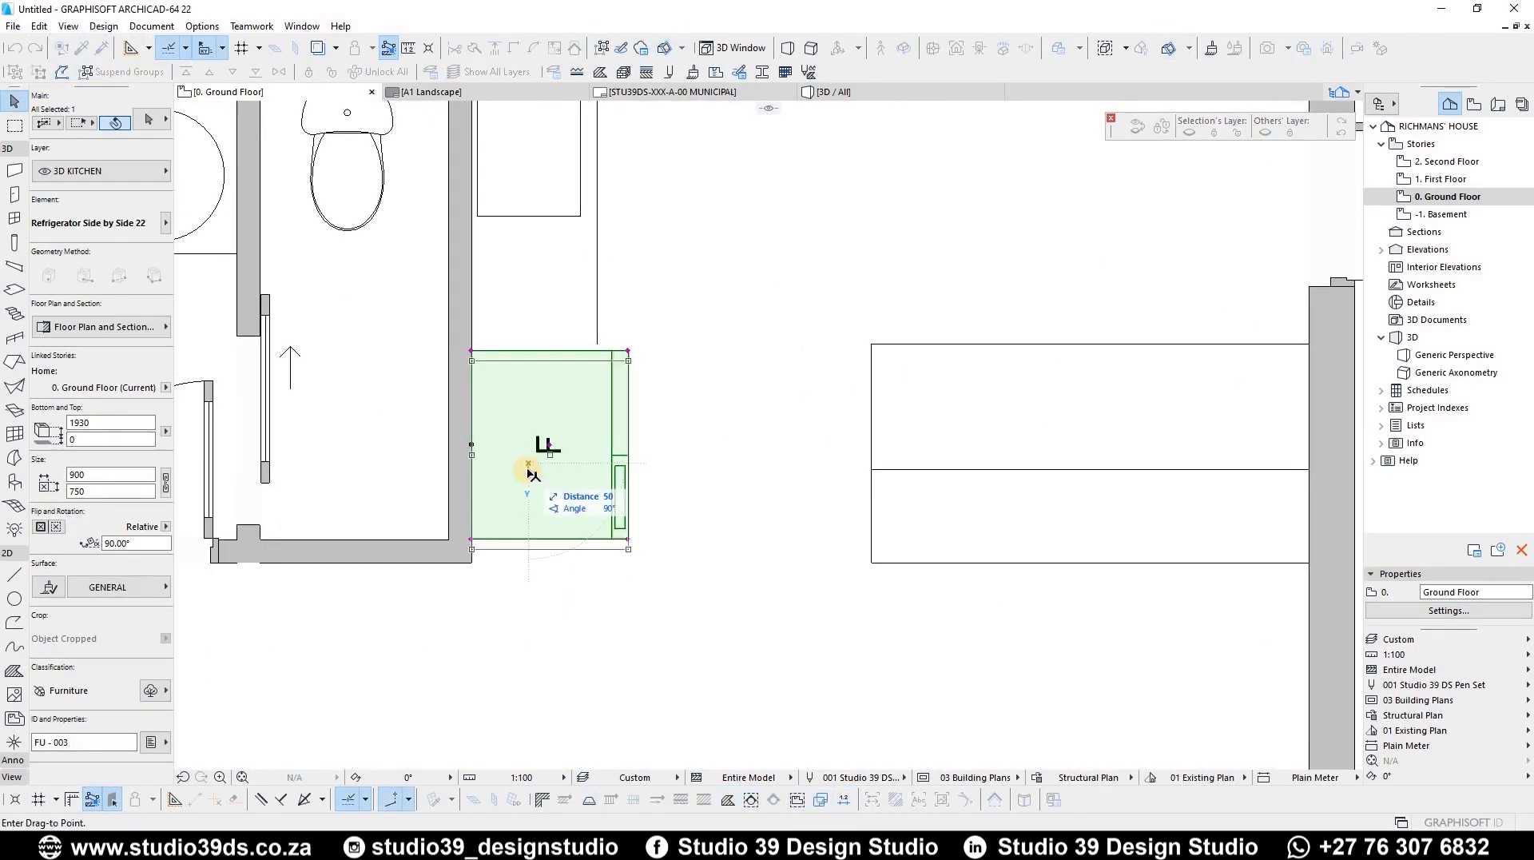
left_click(529, 474)
key("Escape")
scroll(452, 383, "down", 8)
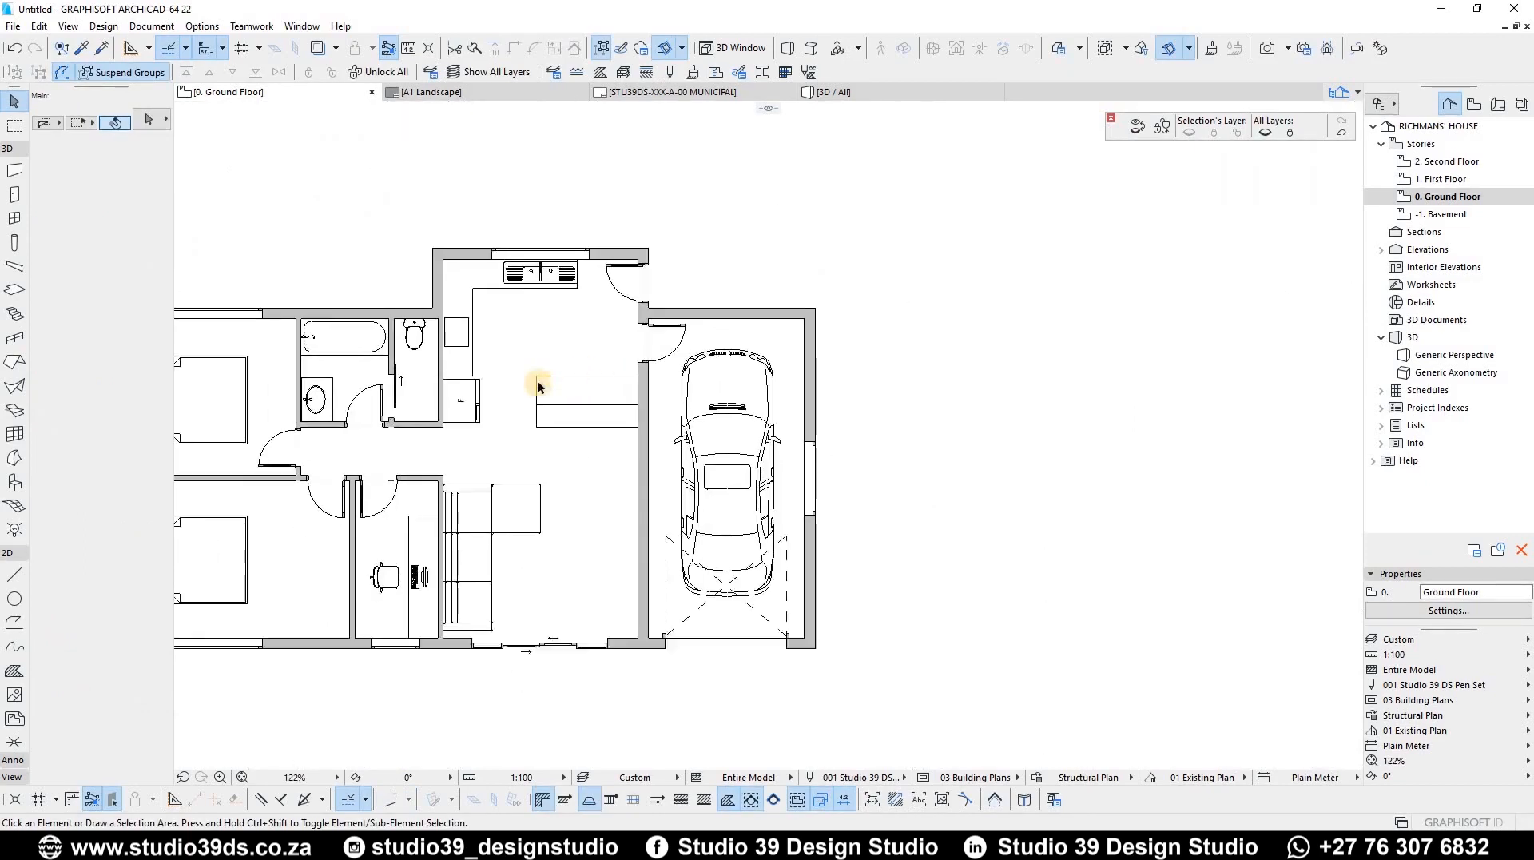
scroll(524, 388, "up", 5)
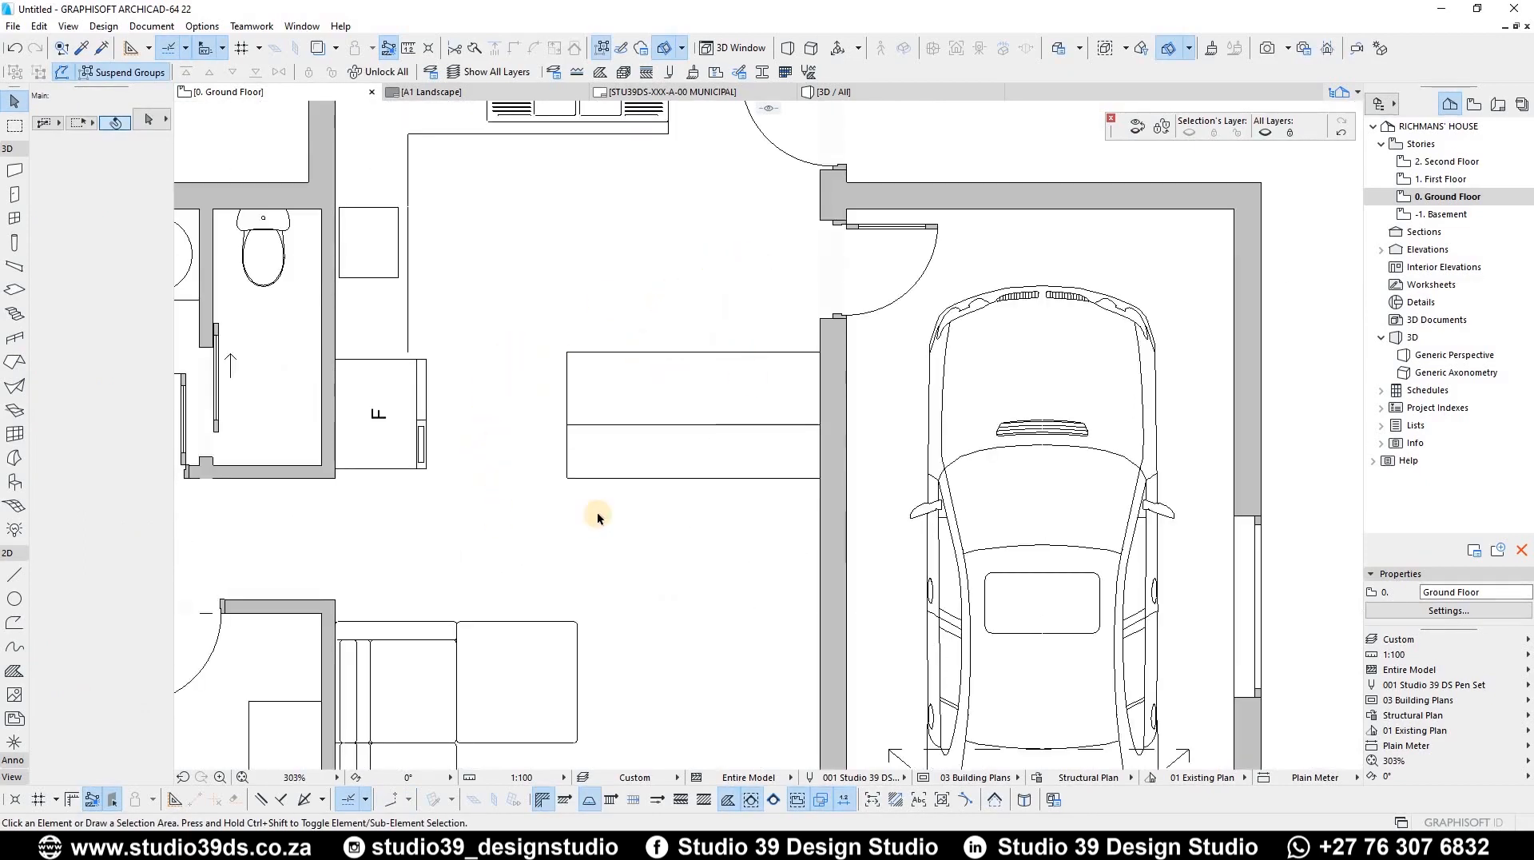
scroll(762, 512, "down", 5)
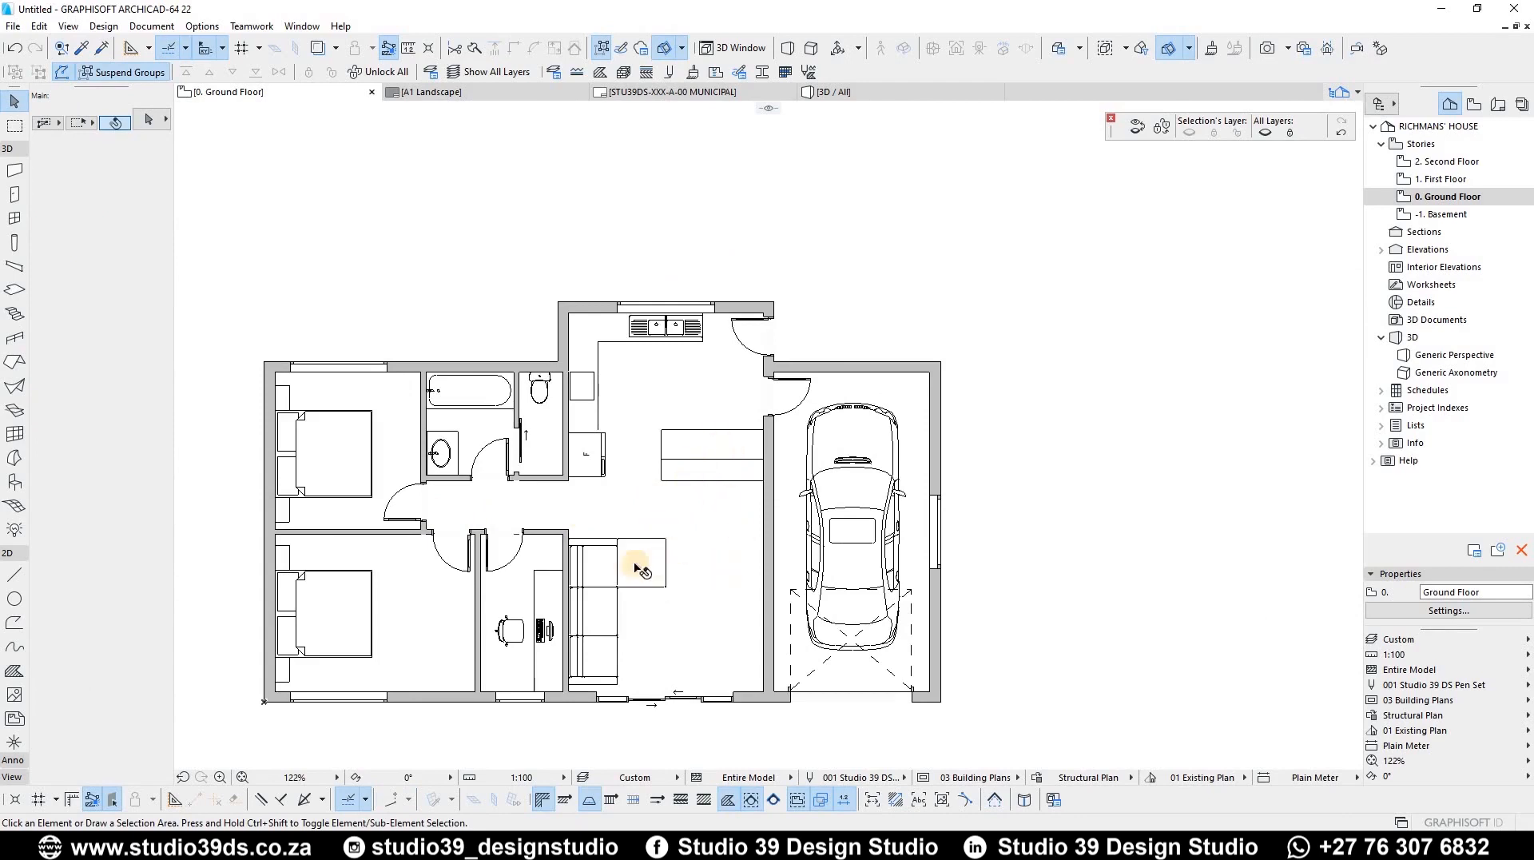
left_click(581, 391)
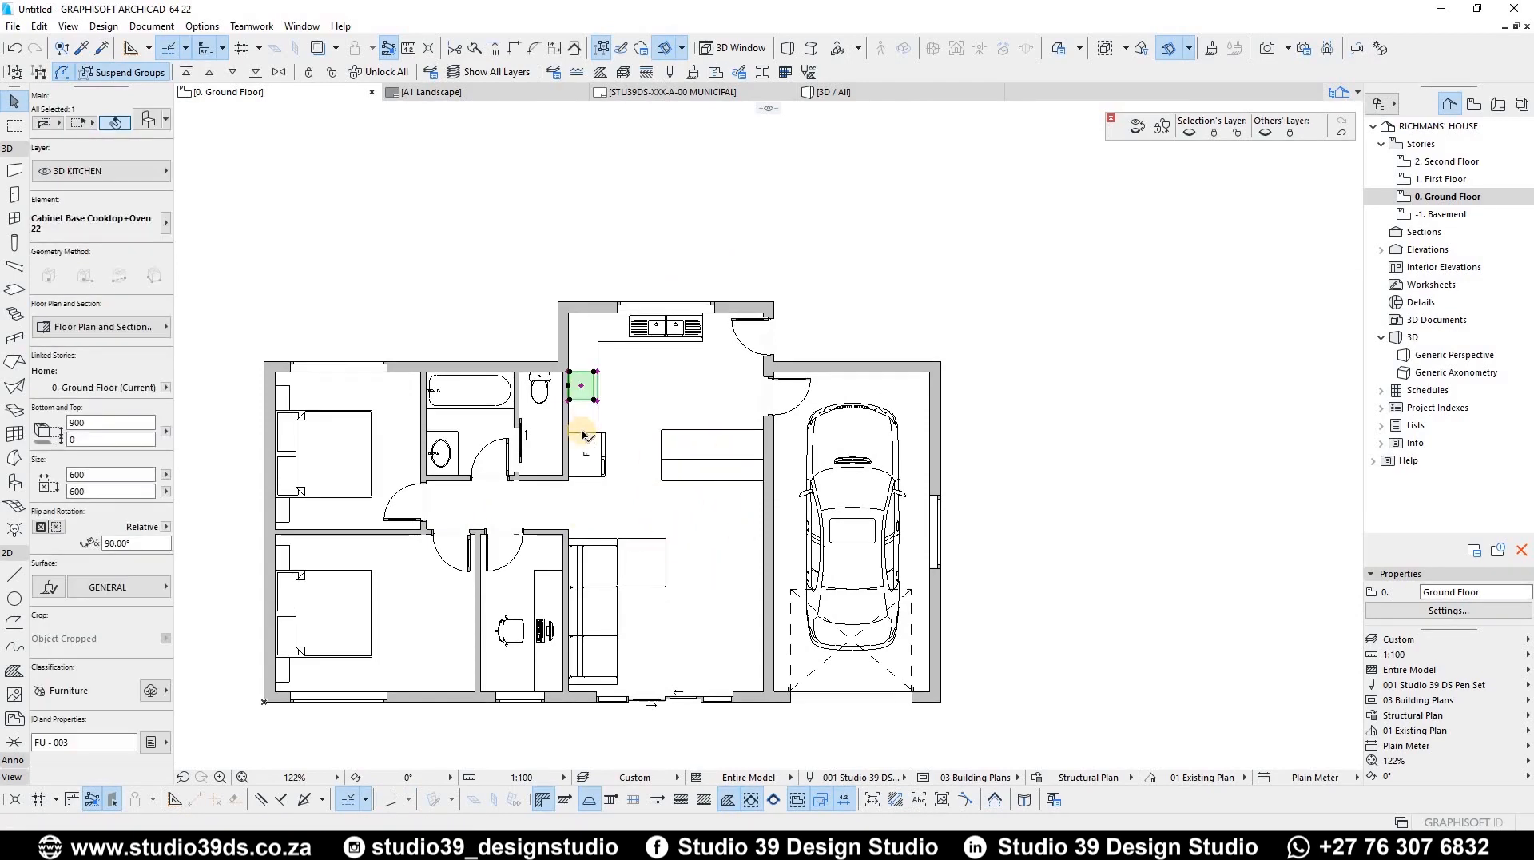
left_click(583, 438)
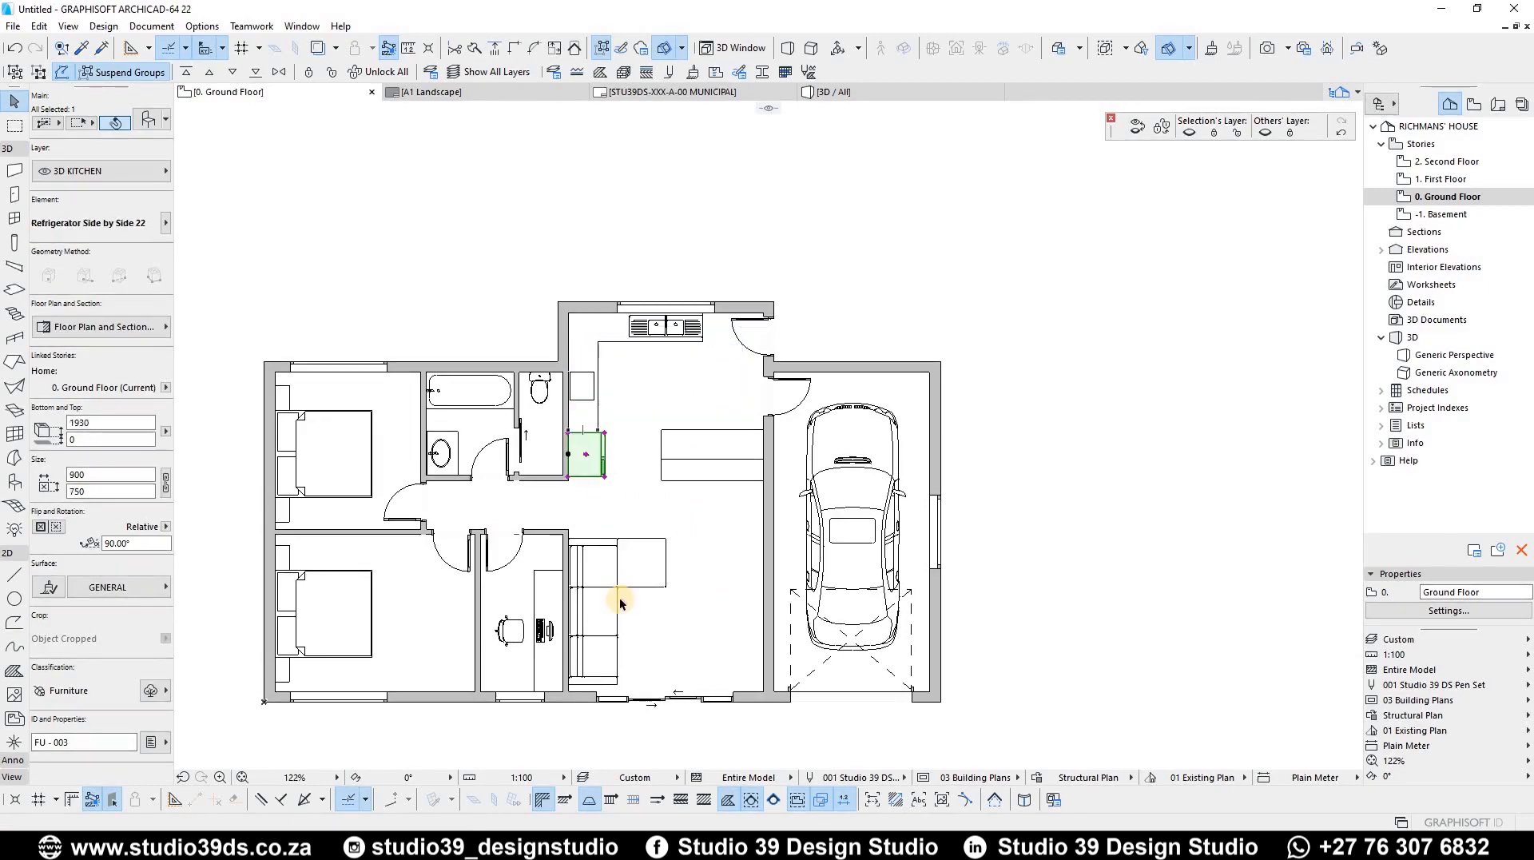
Copy the sofa's 1000 x 1000 mm ottoman unit onto the open living-room floor and open the copy's object settings
left_click(644, 564)
left_click_drag(643, 565, 717, 596)
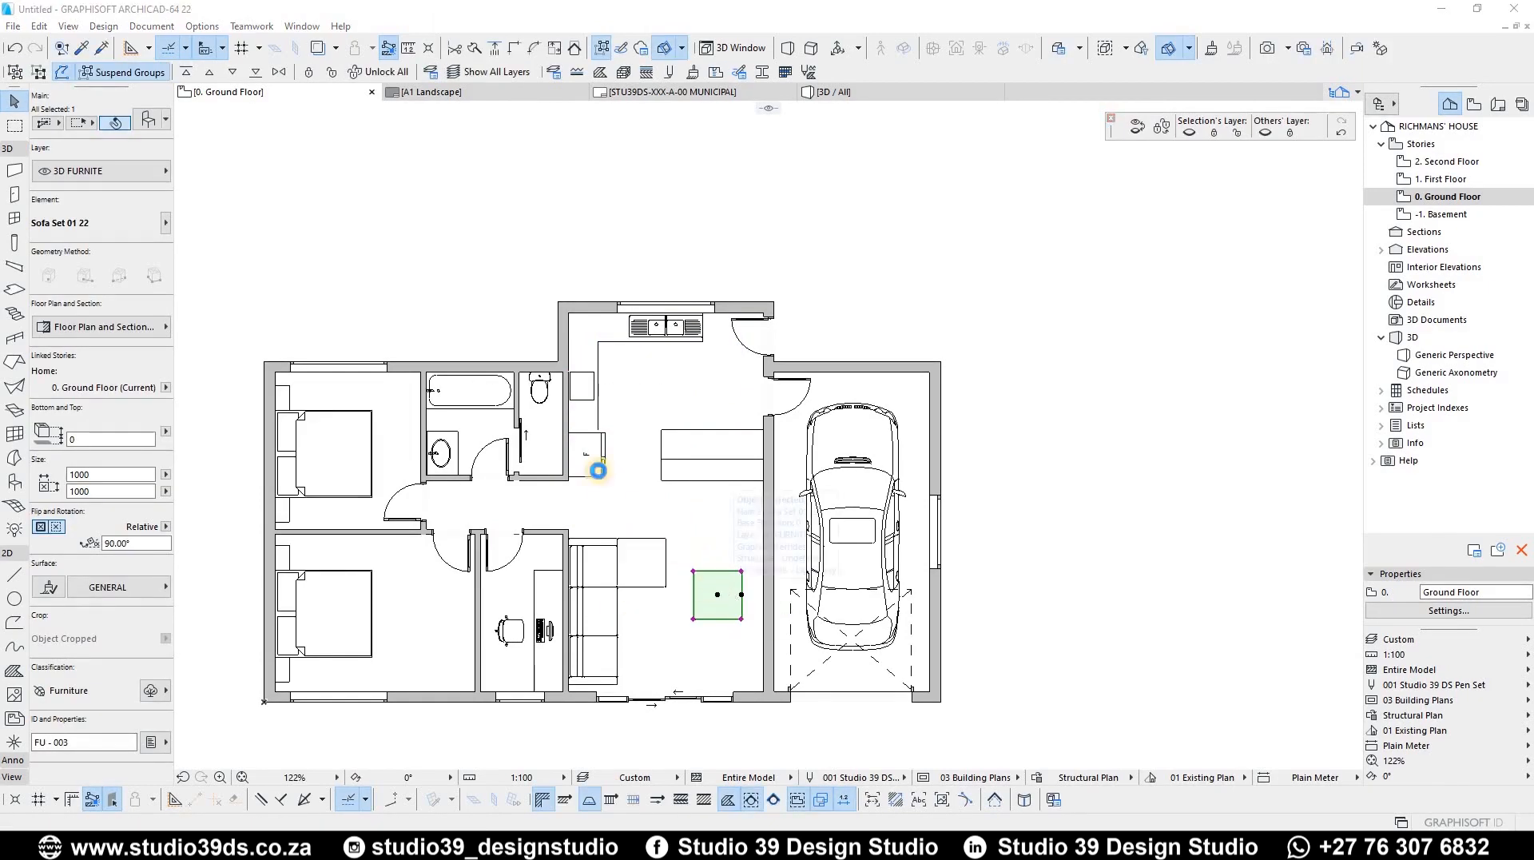
key("ctrl+t")
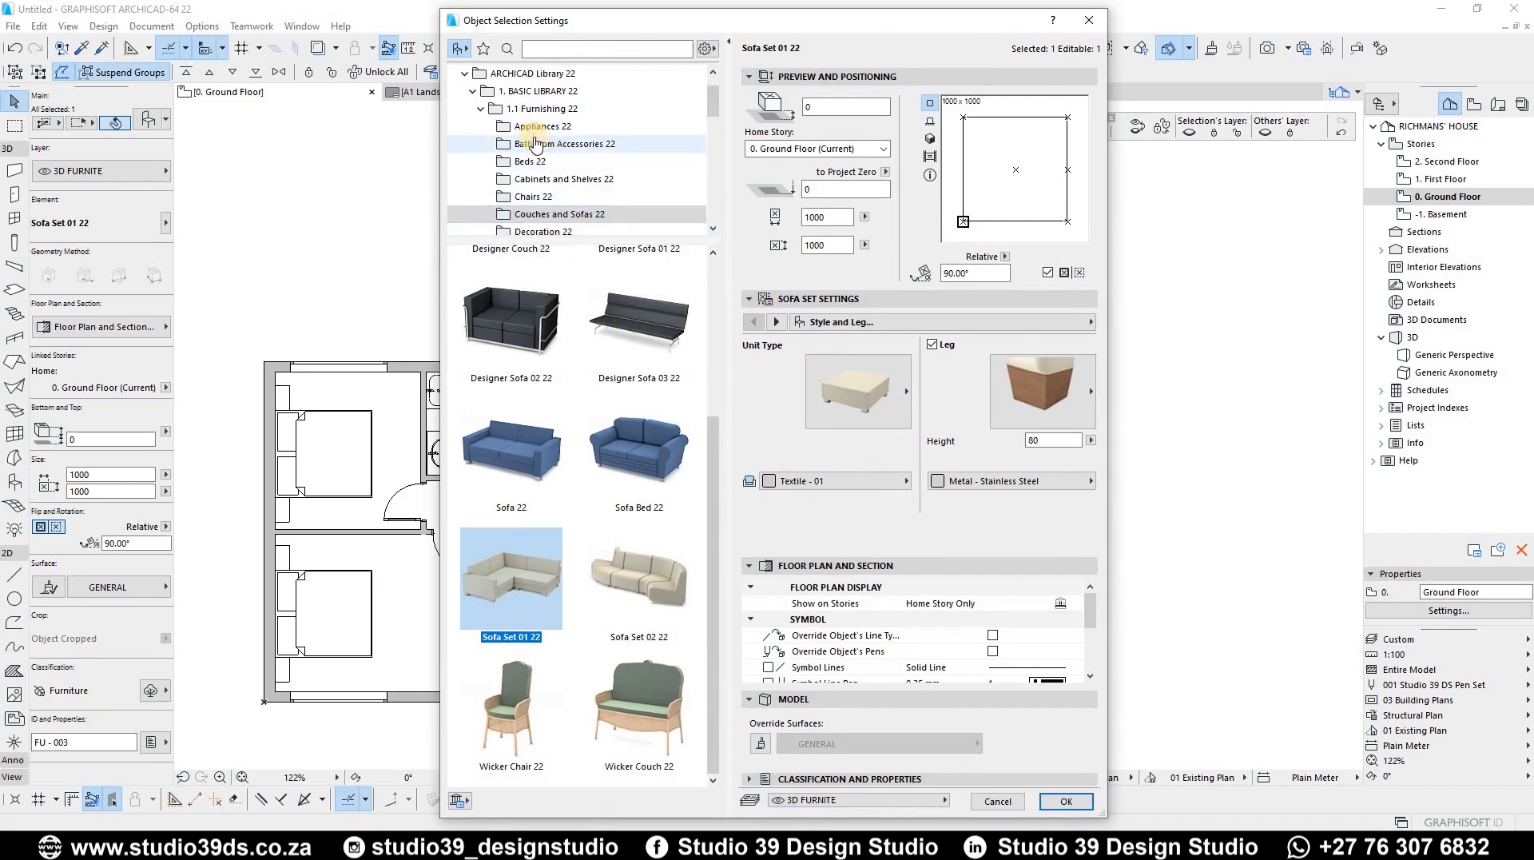
Look through the Tables 22 and Decoration 22 library folders for a suitable living-room object
scroll(535, 145, "down", 5)
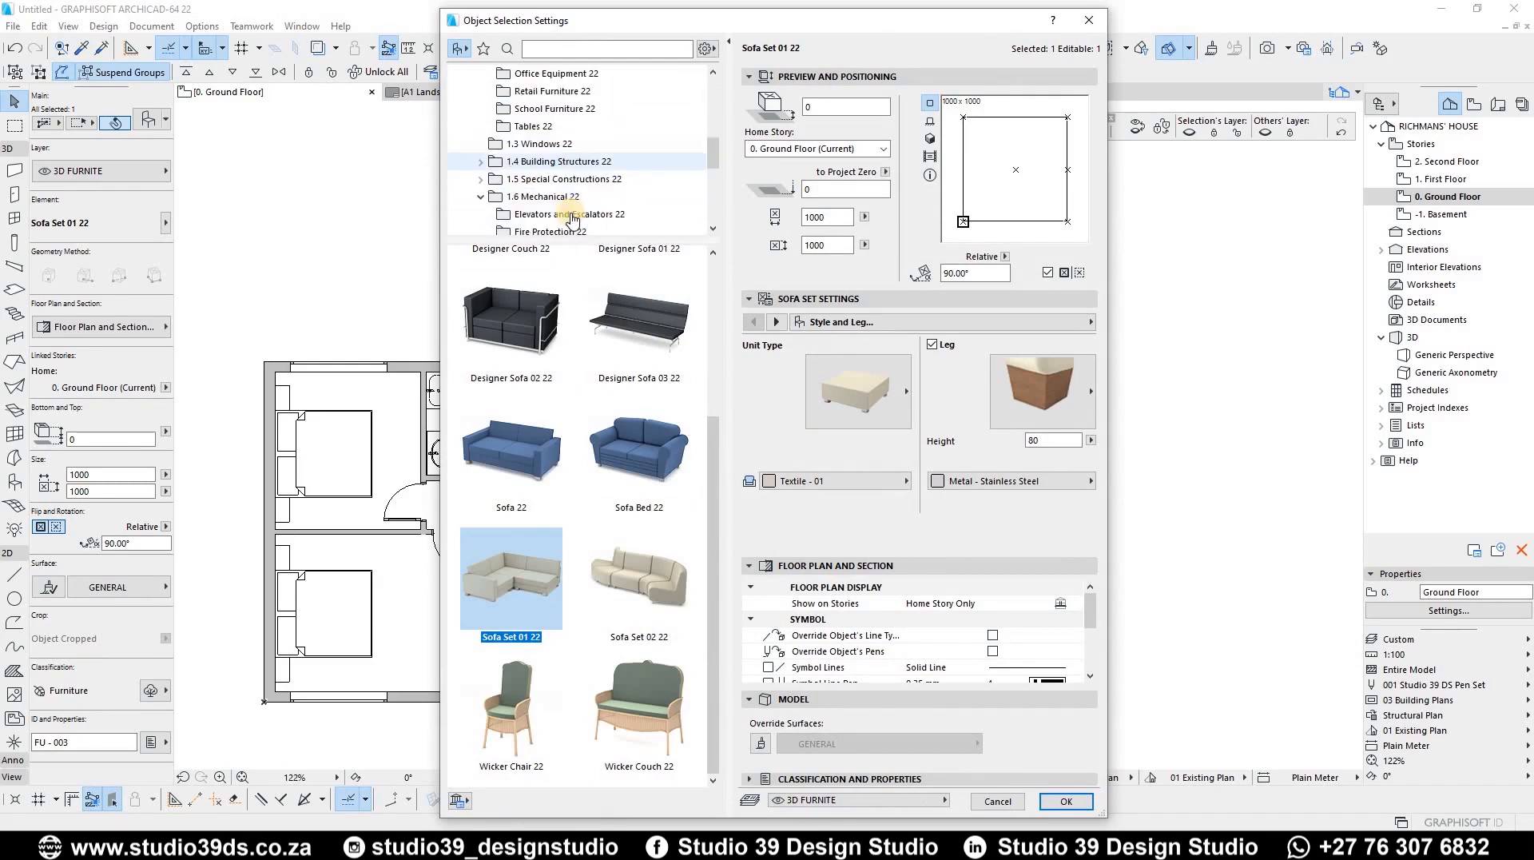
left_click(533, 126)
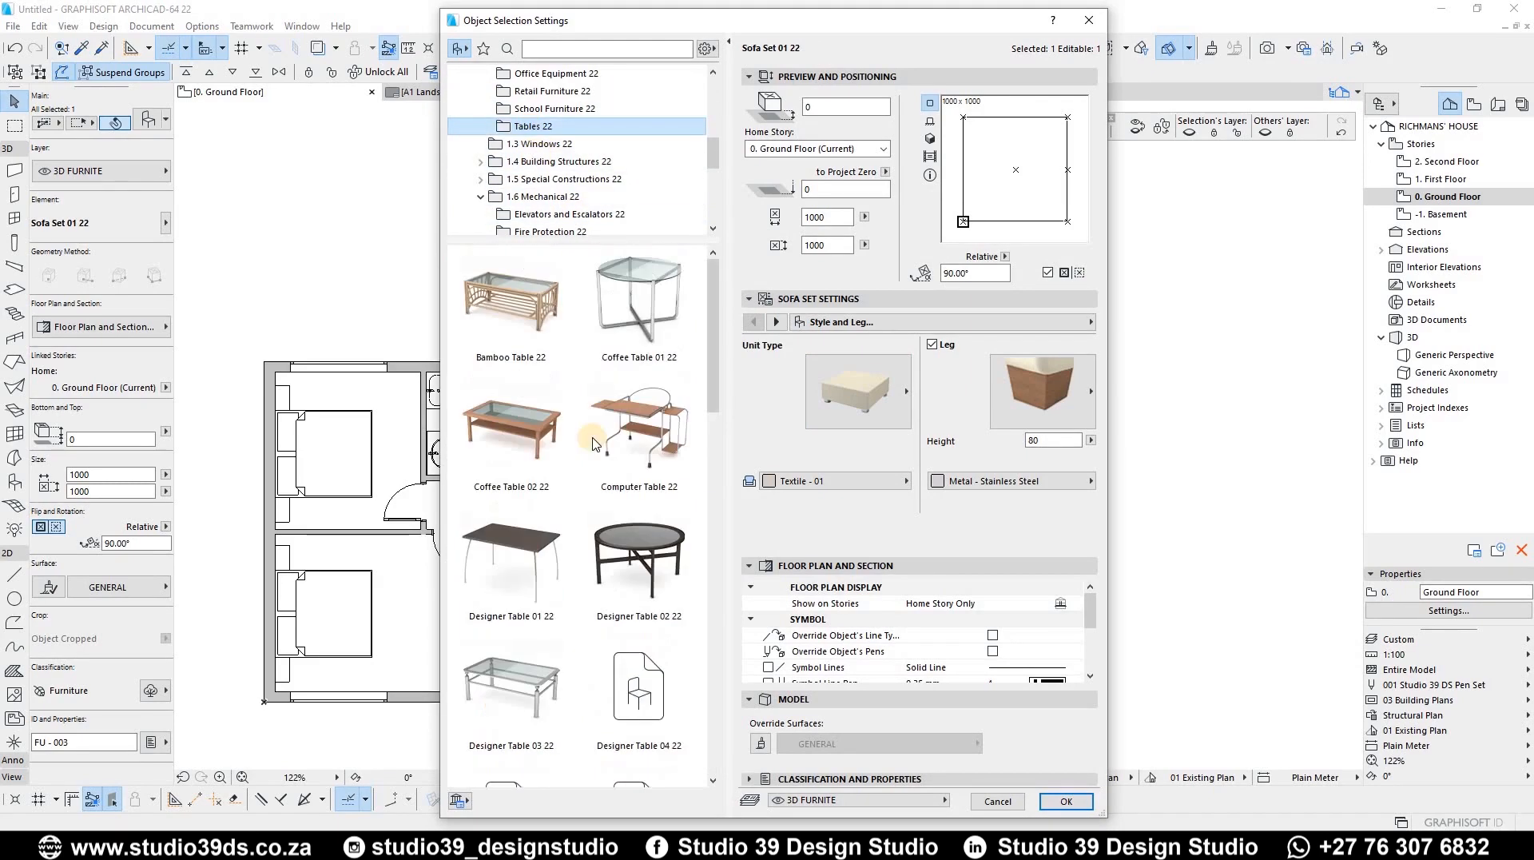
scroll(646, 573, "down", 3)
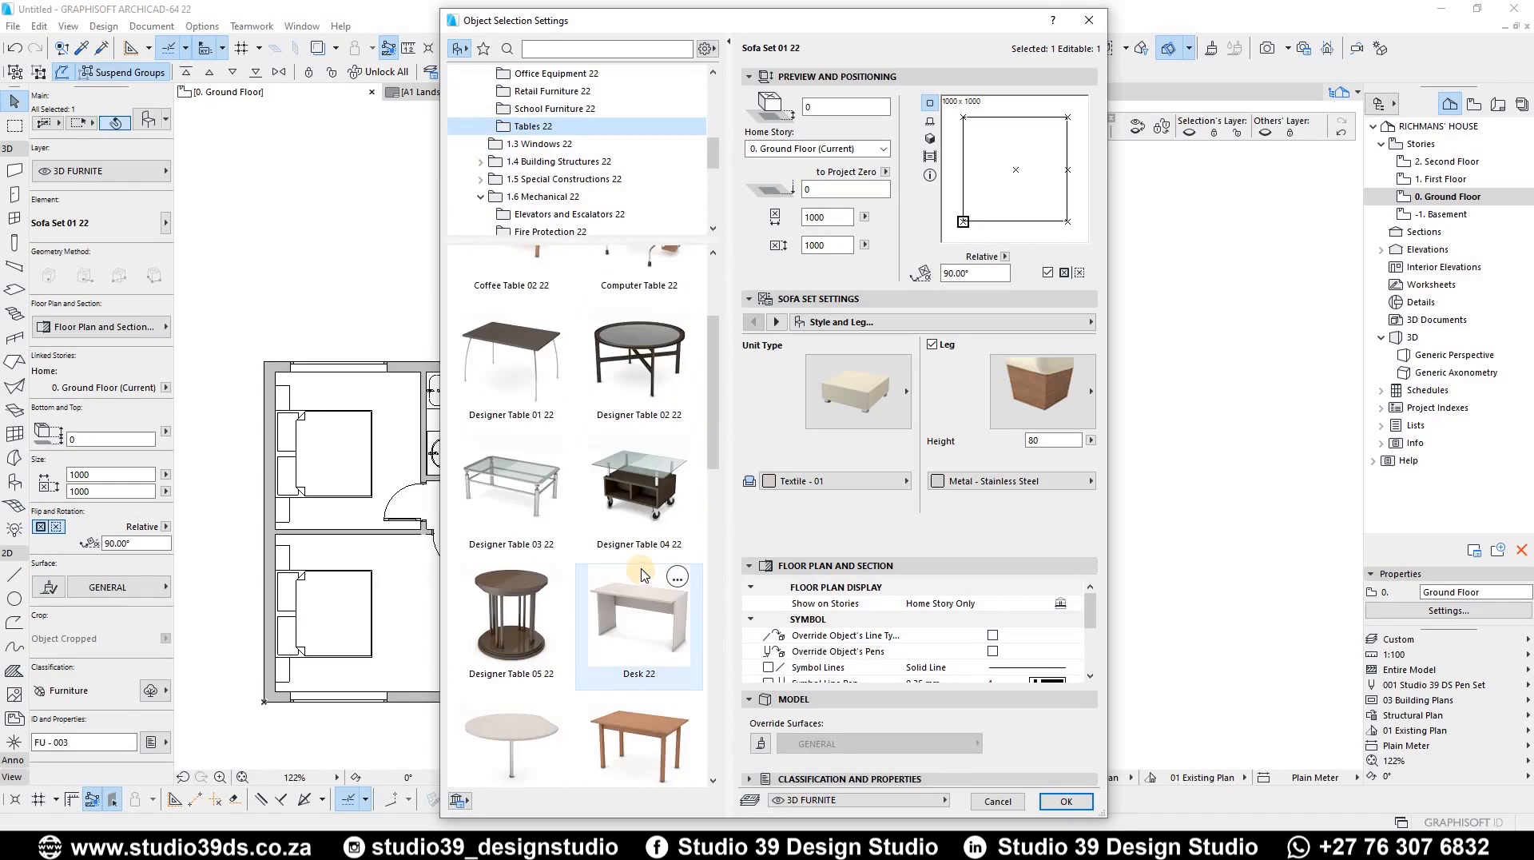
scroll(639, 573, "down", 6)
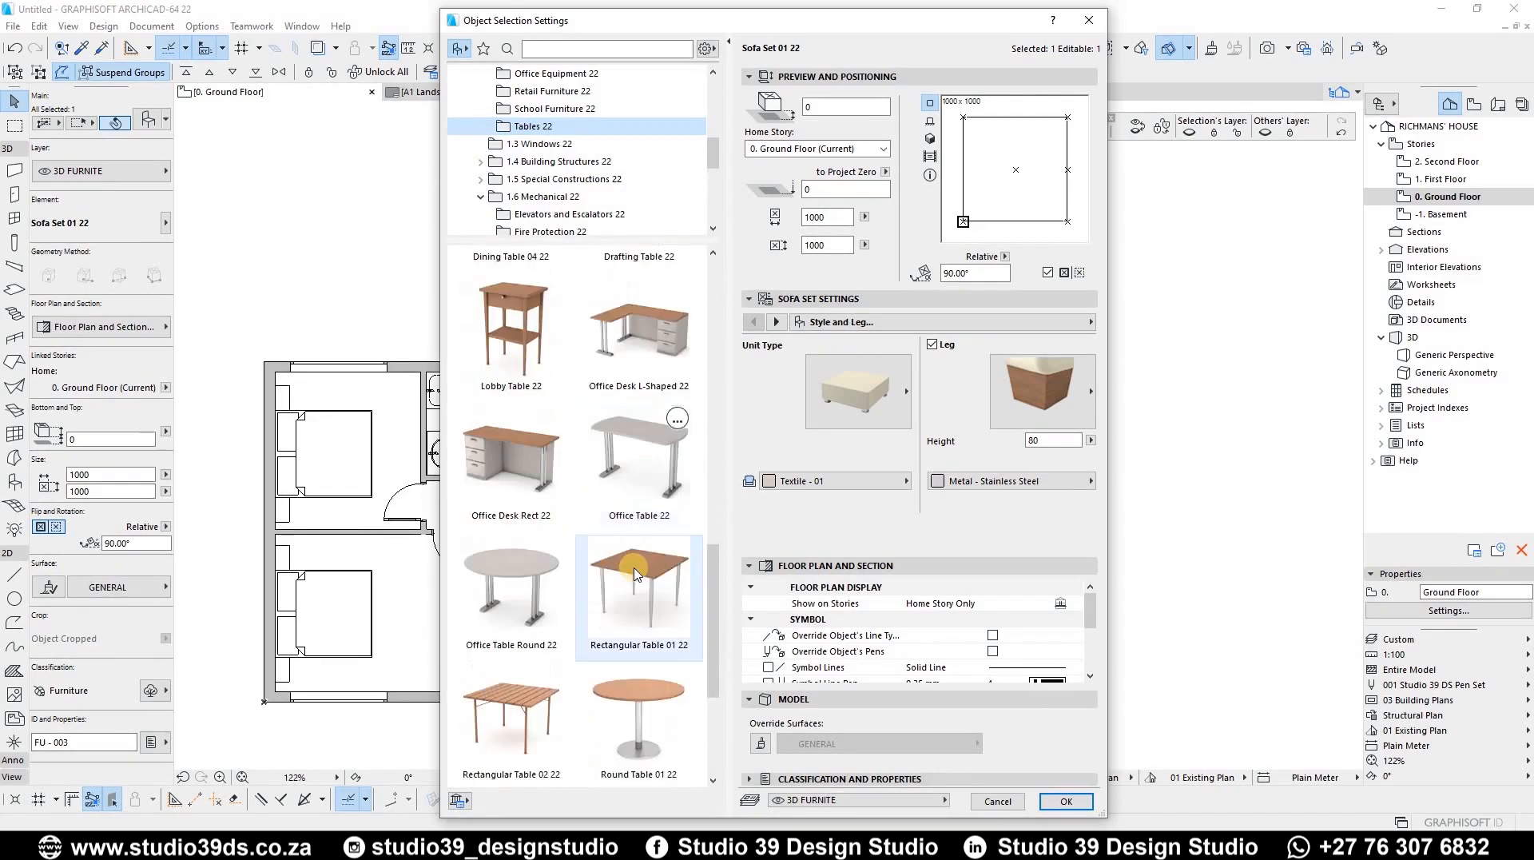
scroll(636, 573, "down", 2)
scroll(627, 560, "up", 8)
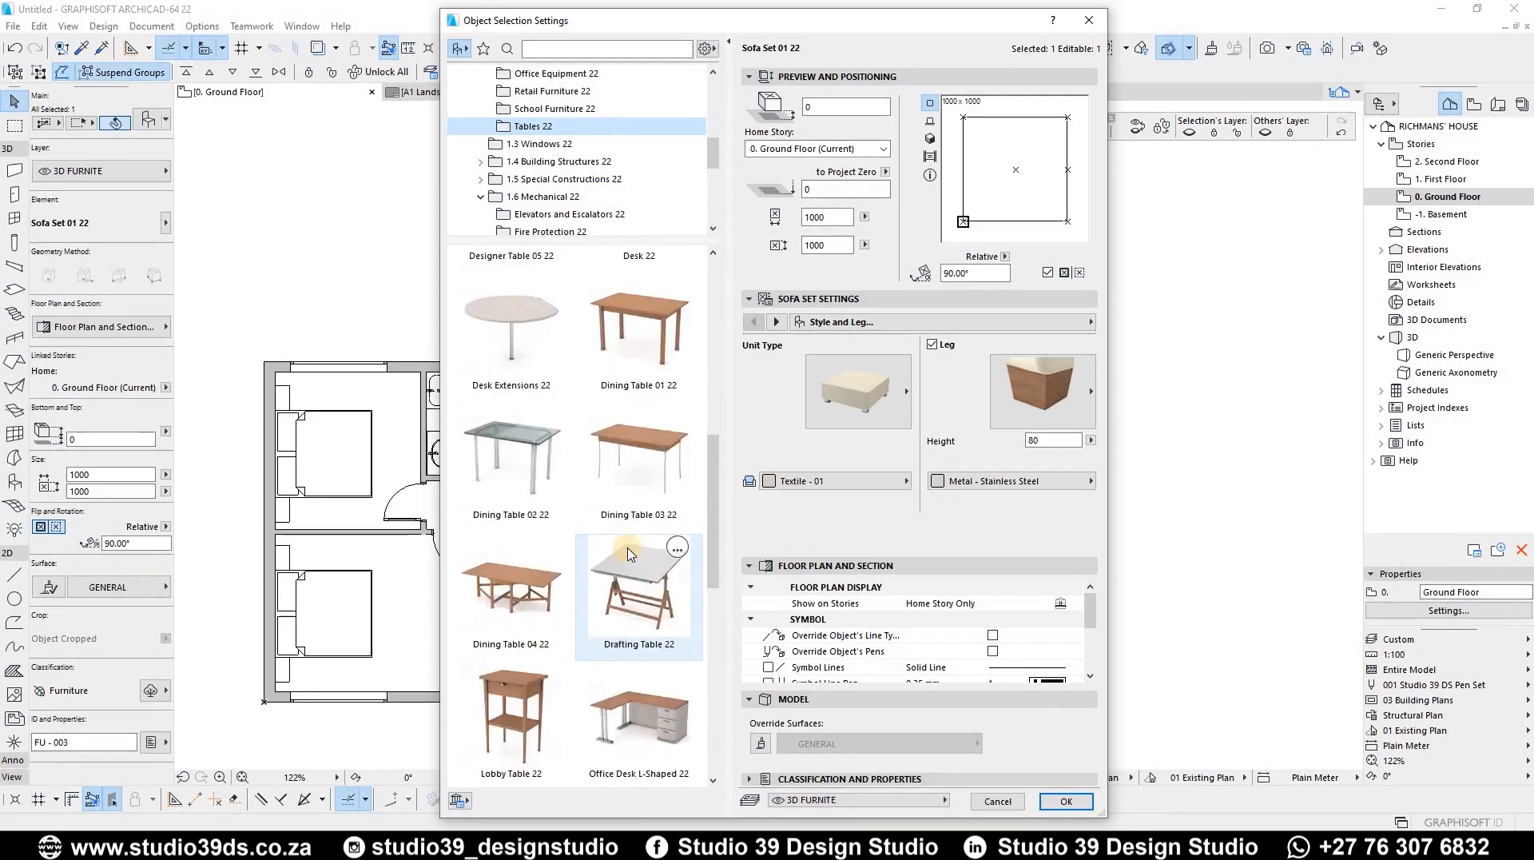
scroll(624, 551, "up", 2)
left_click(480, 197)
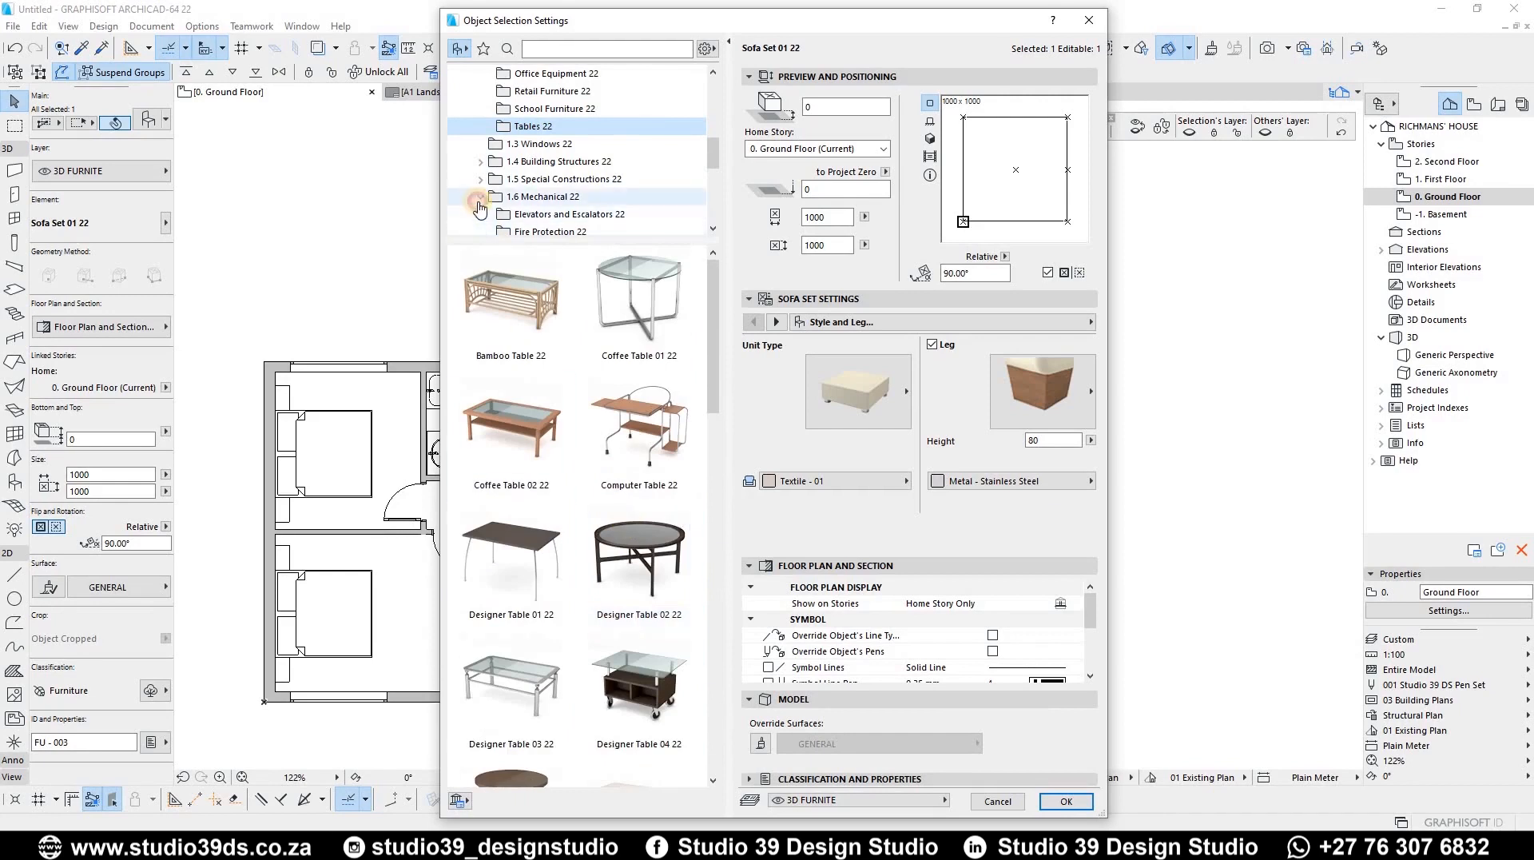
scroll(568, 200, "up", 5)
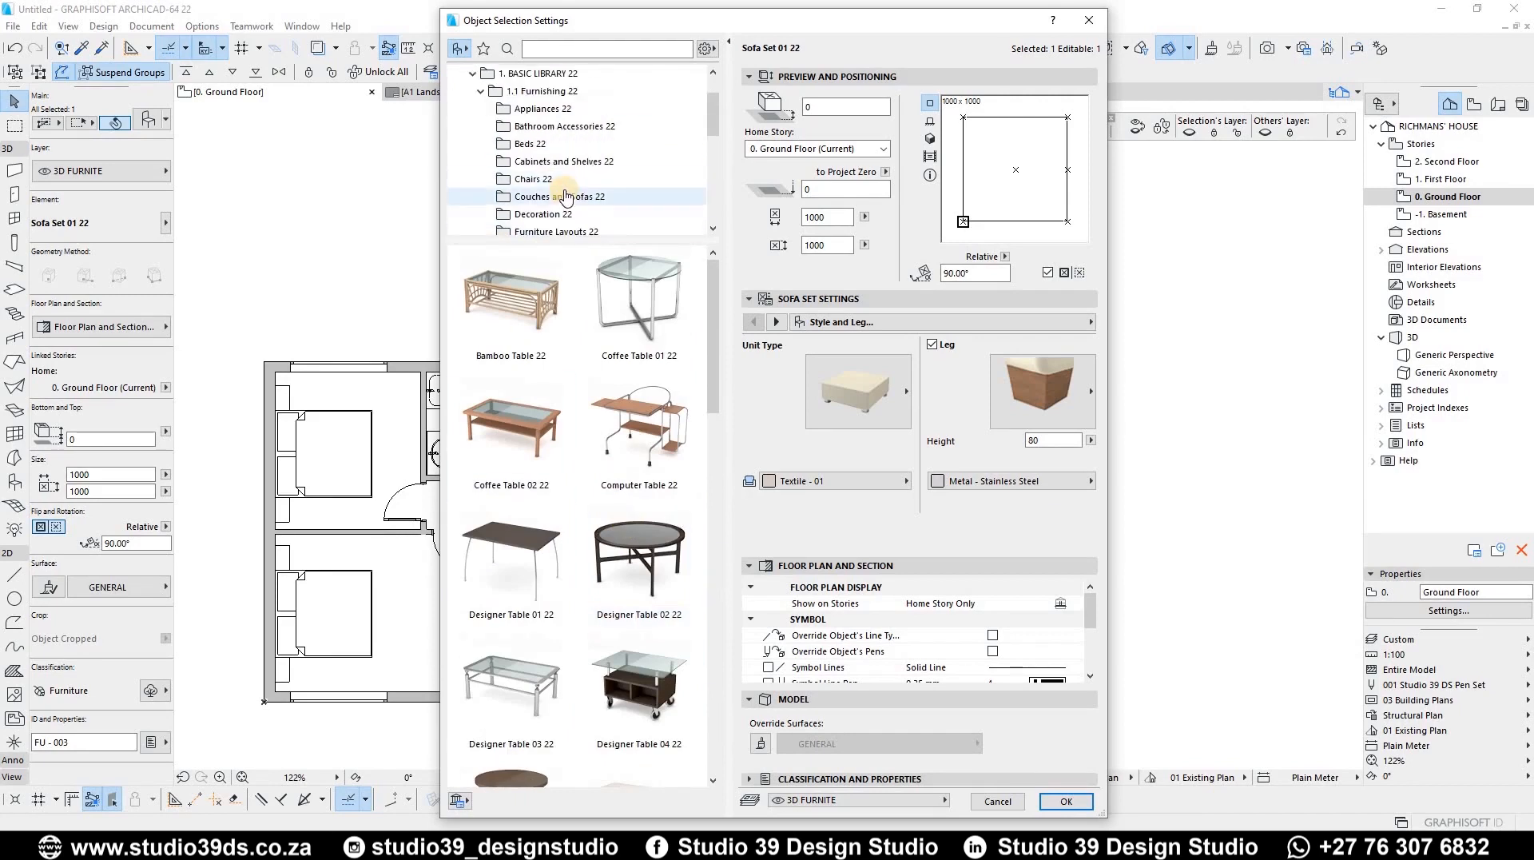
scroll(550, 200, "down", 3)
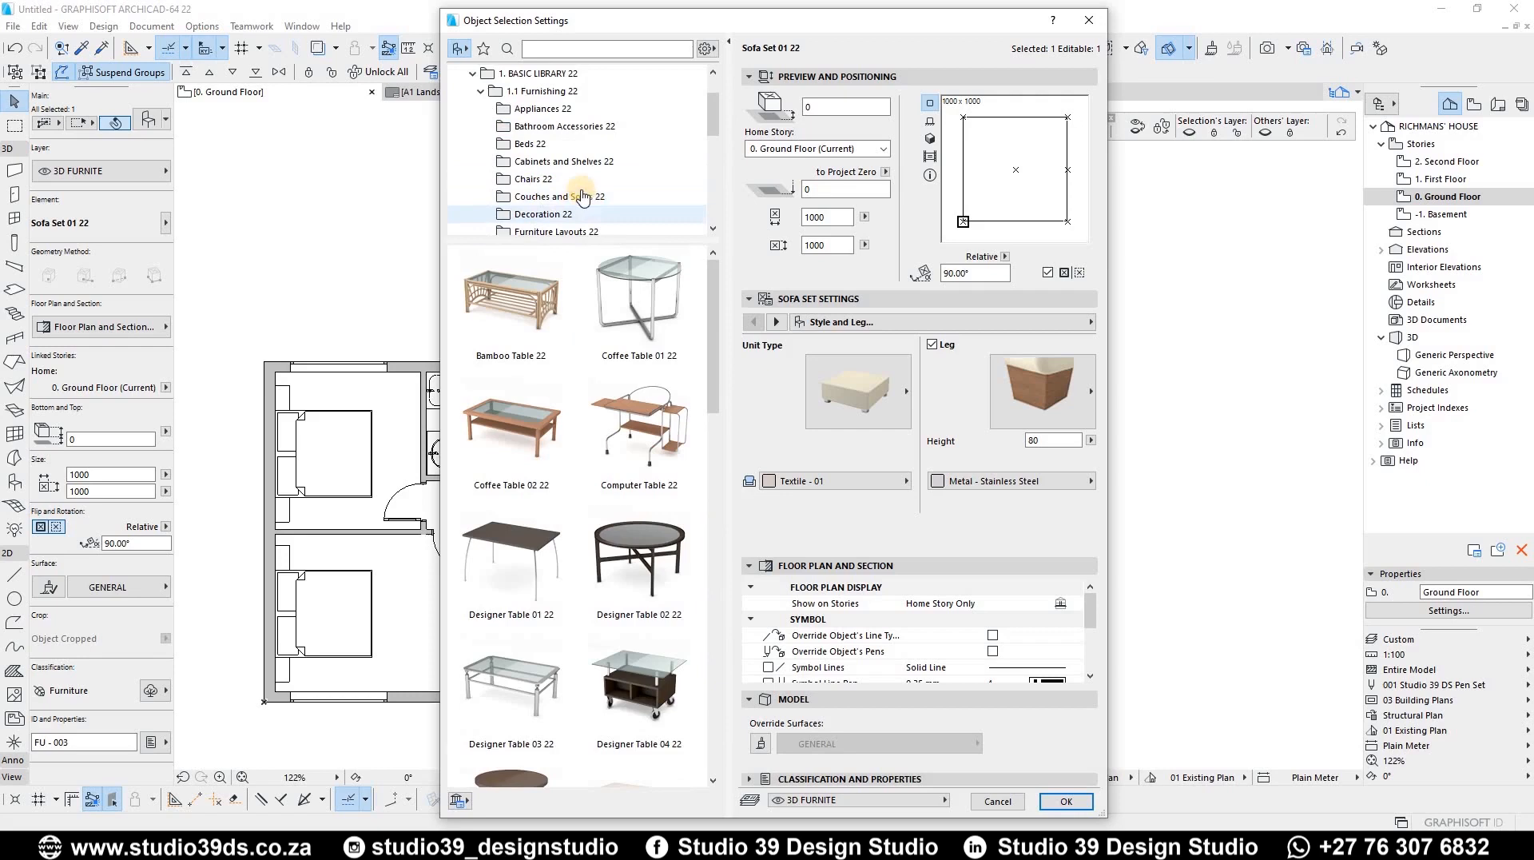
left_click(543, 162)
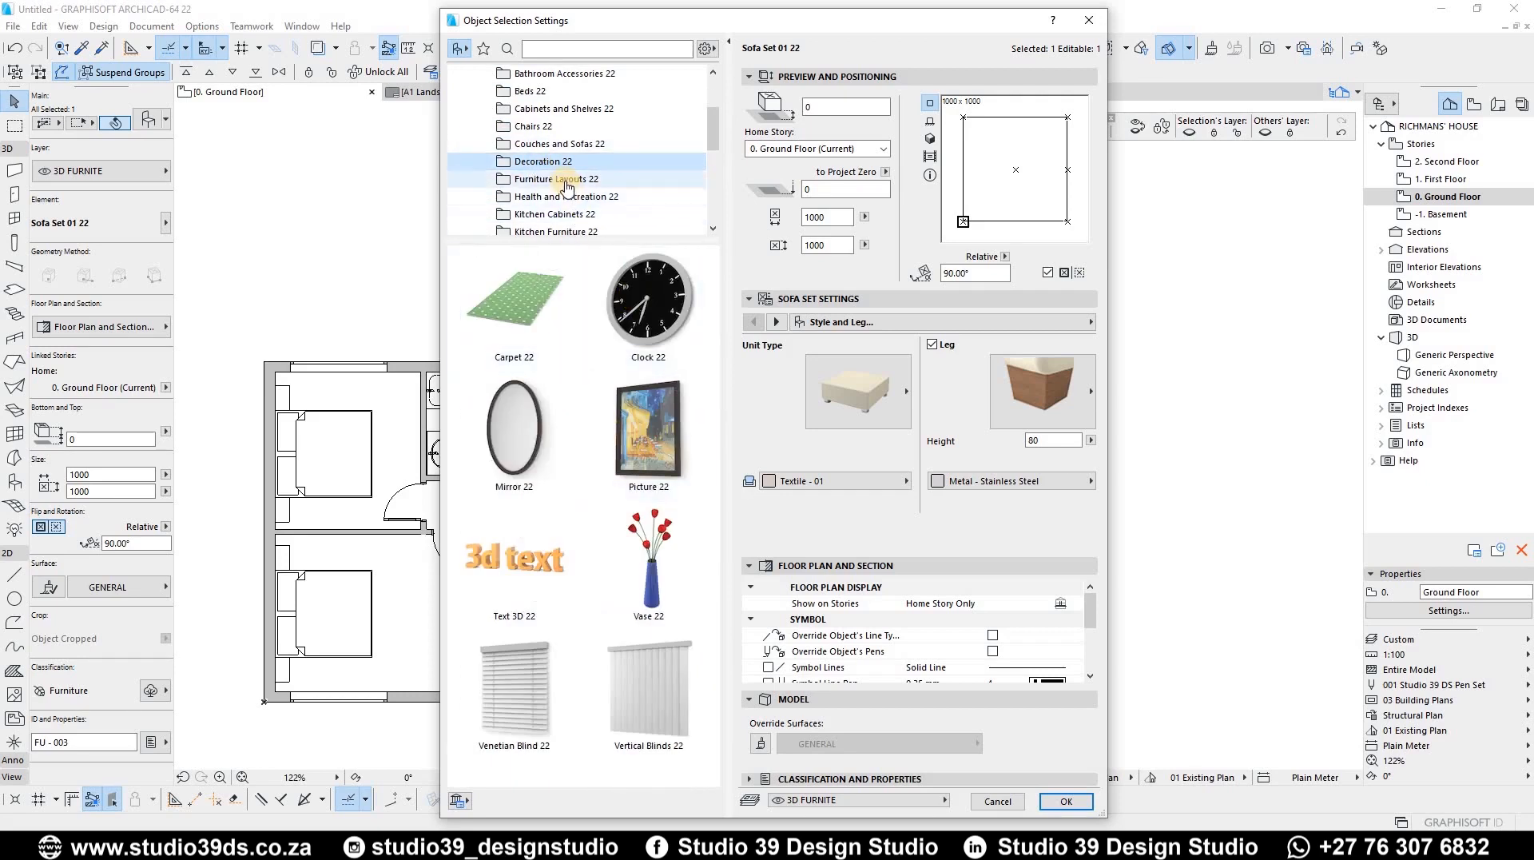
Replace the copied ottoman with the Flat Panel TV 22 from Health and Recreation 22, using the Wall Mount support
left_click(540, 196)
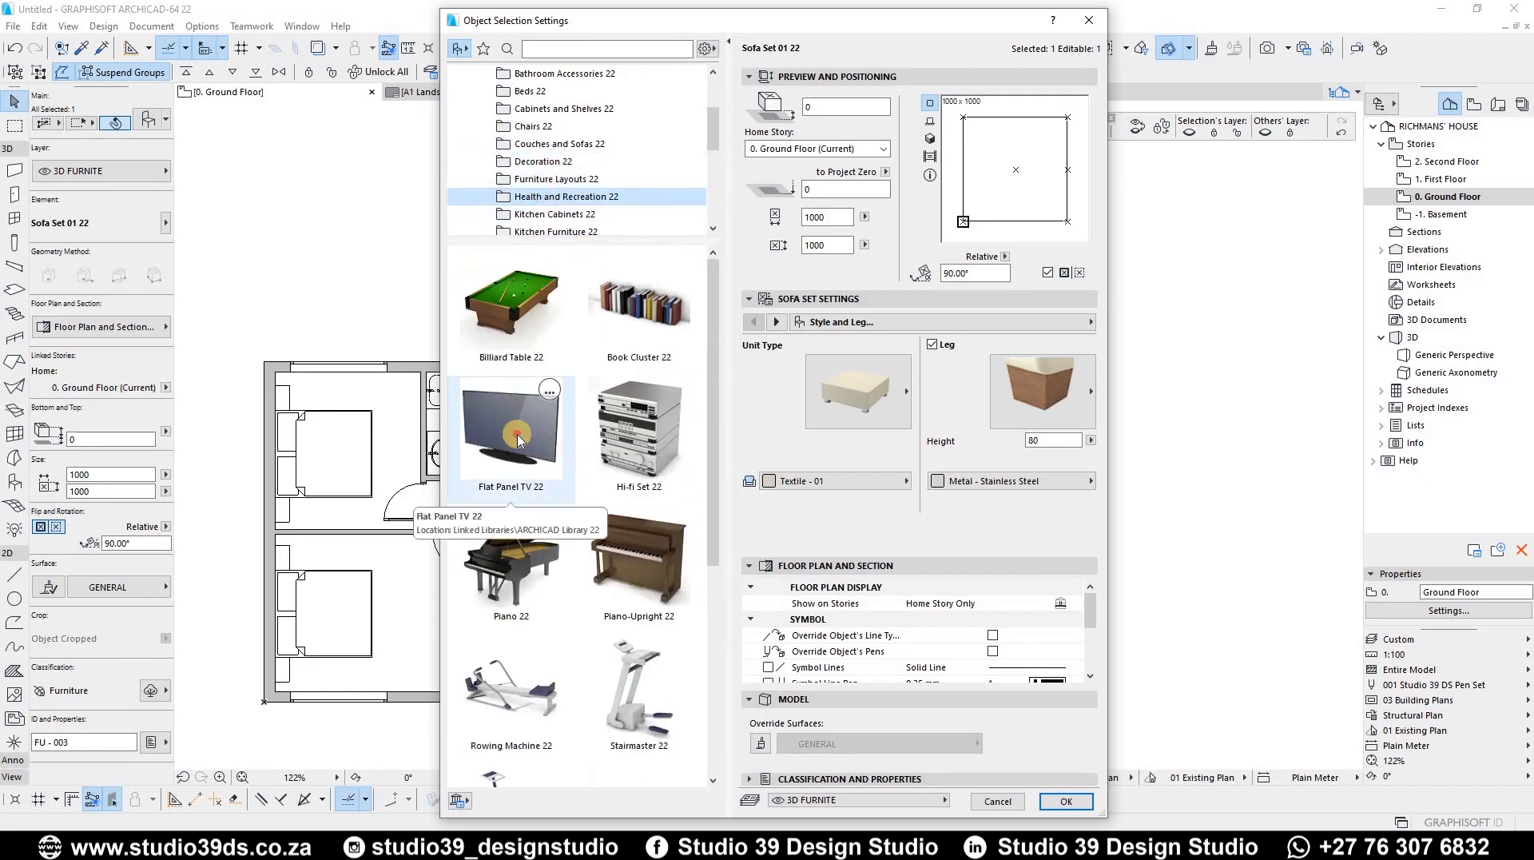
left_click(518, 439)
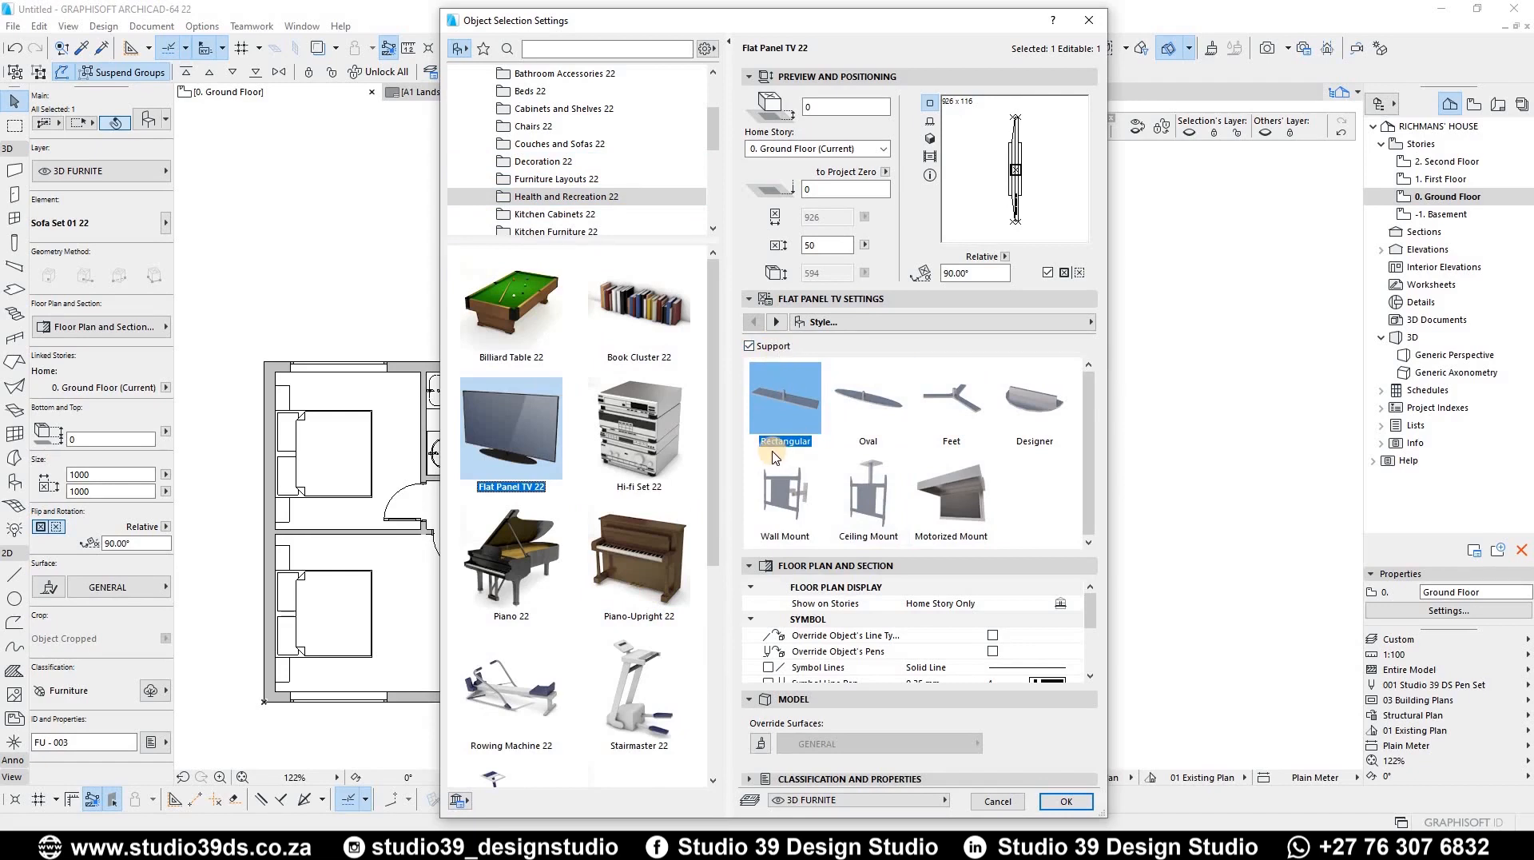
left_click(791, 506)
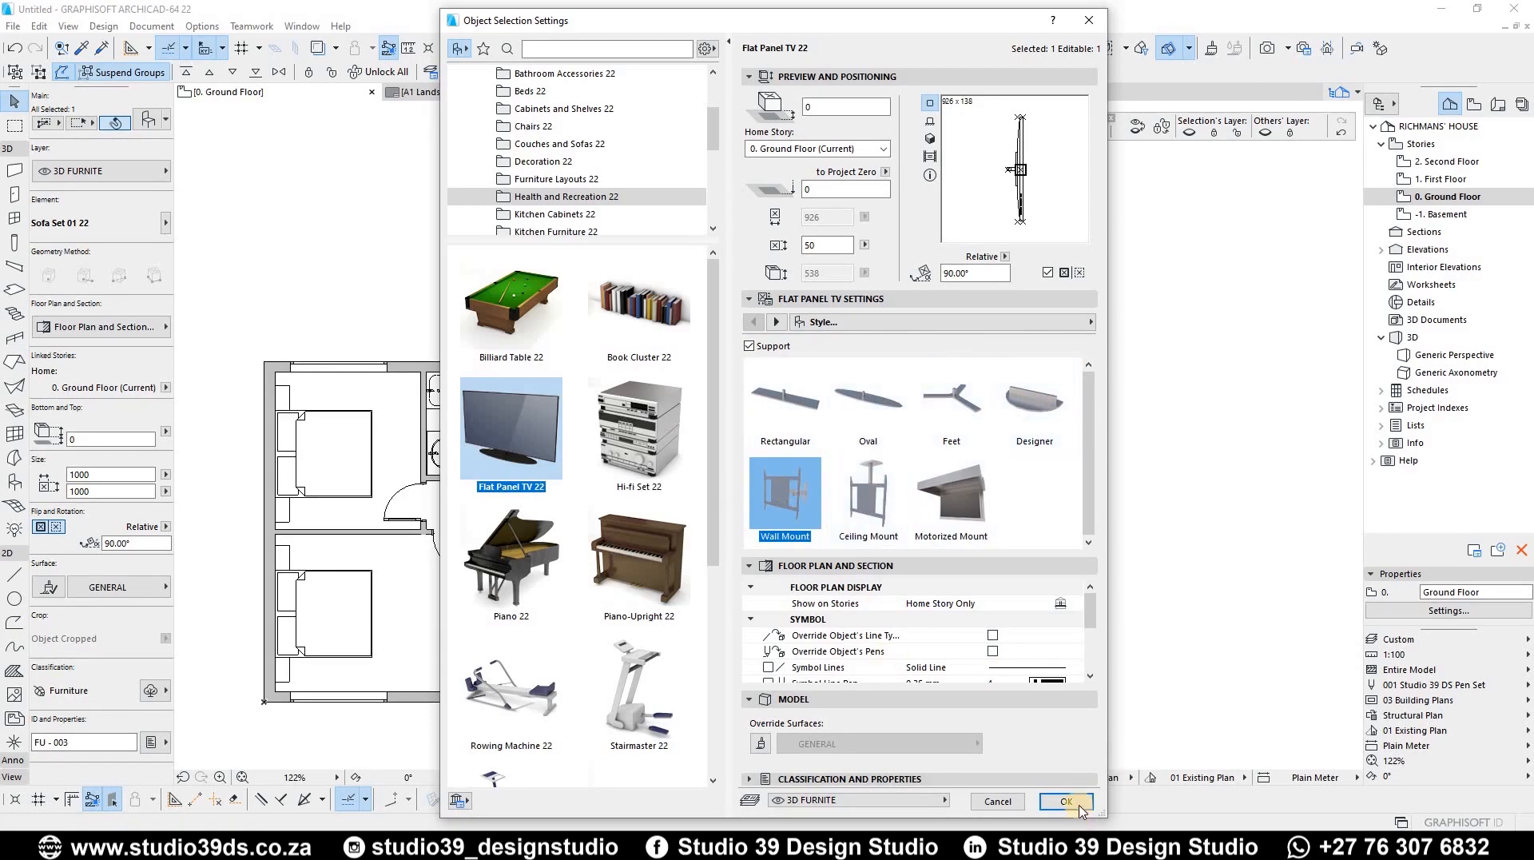
key("Return")
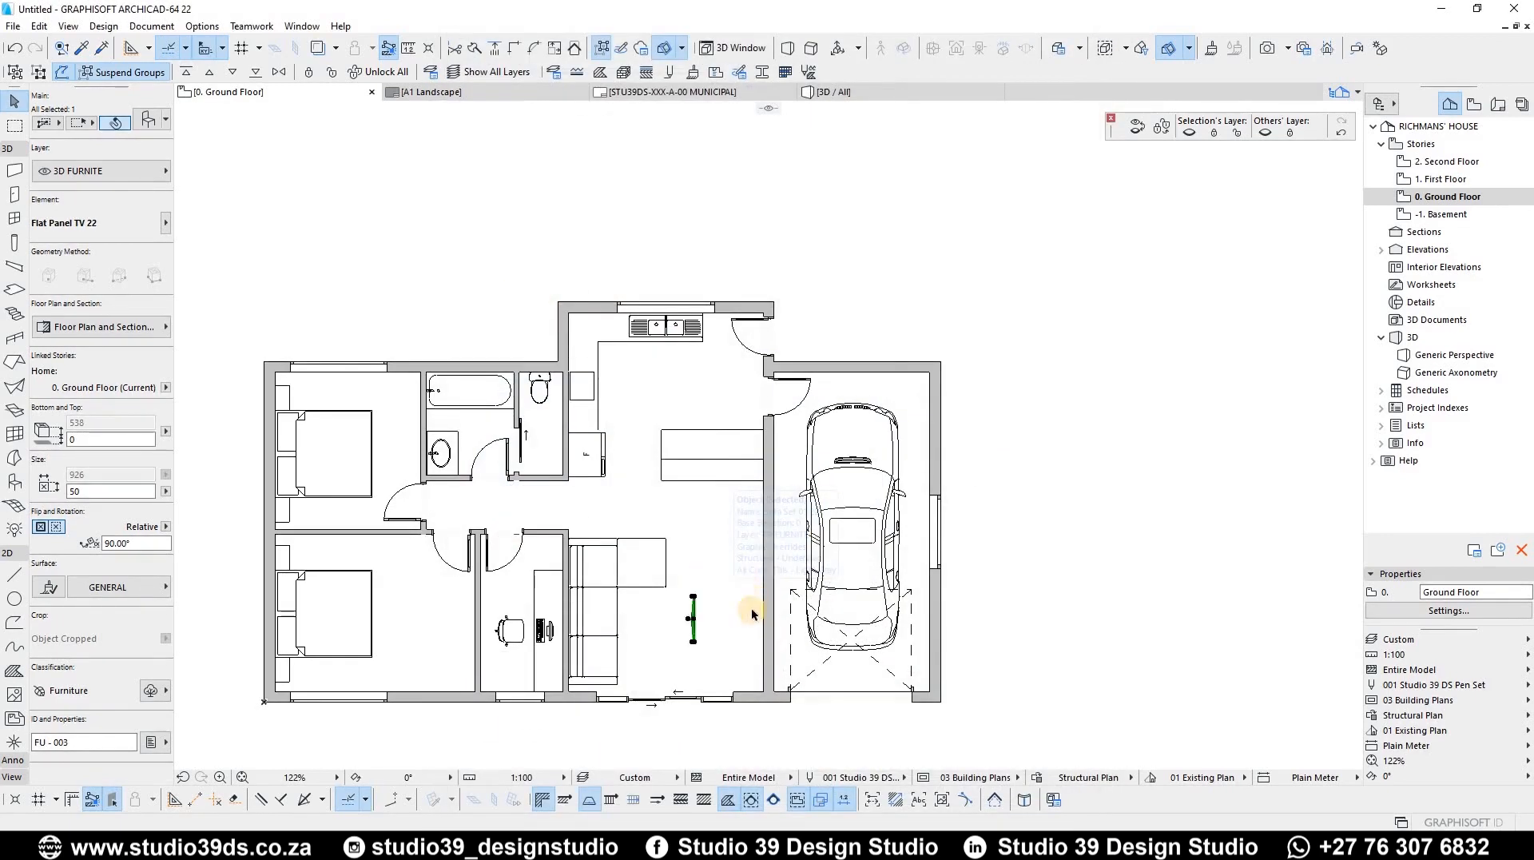
Rotate the Flat Panel TV 22 by 180° about its wall-mount point so the screen faces the sofa
scroll(693, 611, "up", 5)
key("ctrl+e")
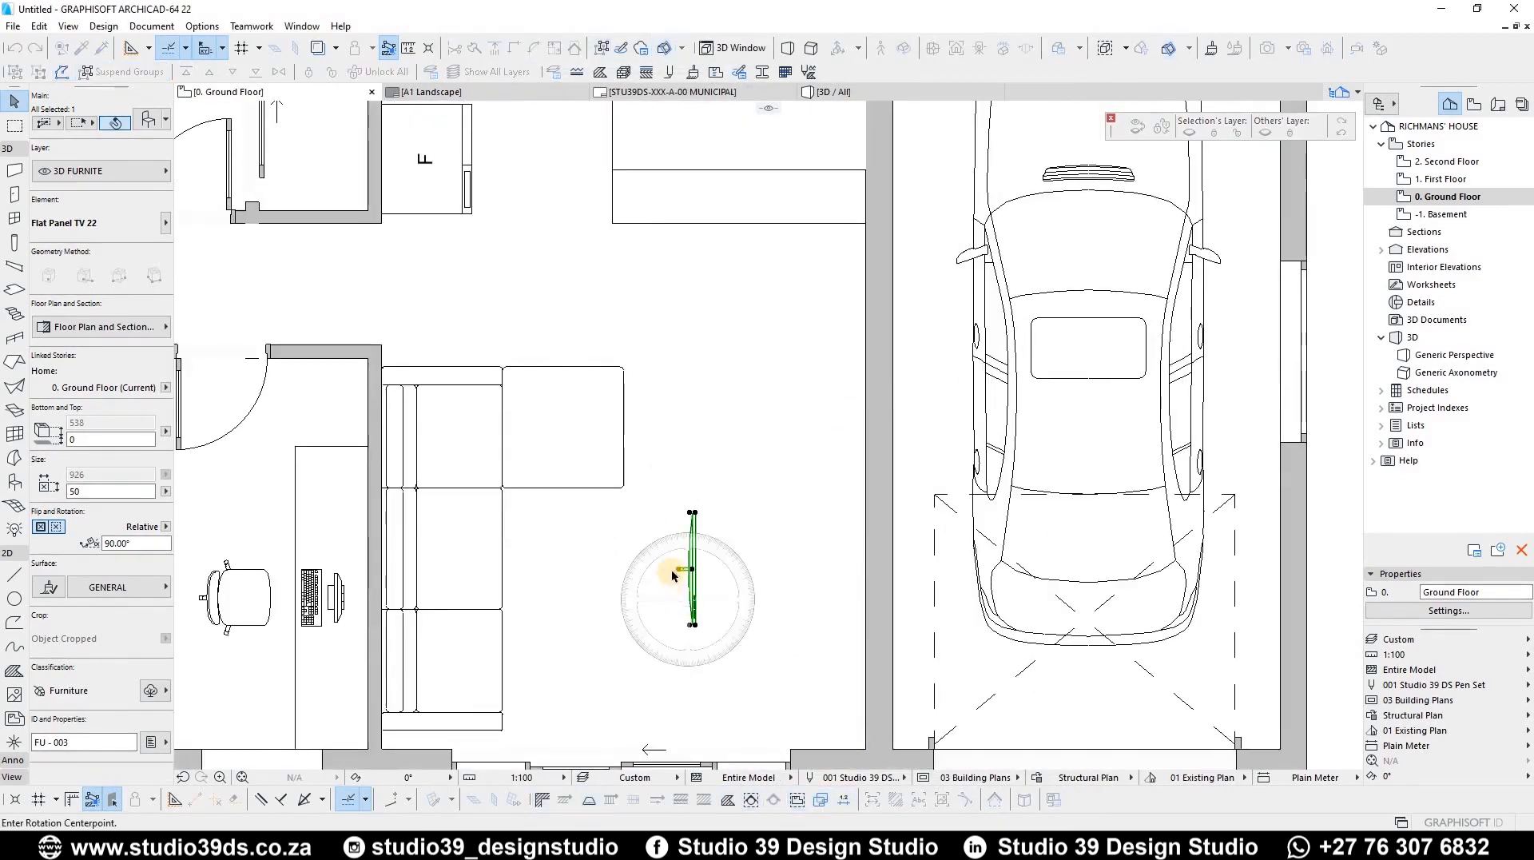
left_click(678, 569)
left_click(679, 462)
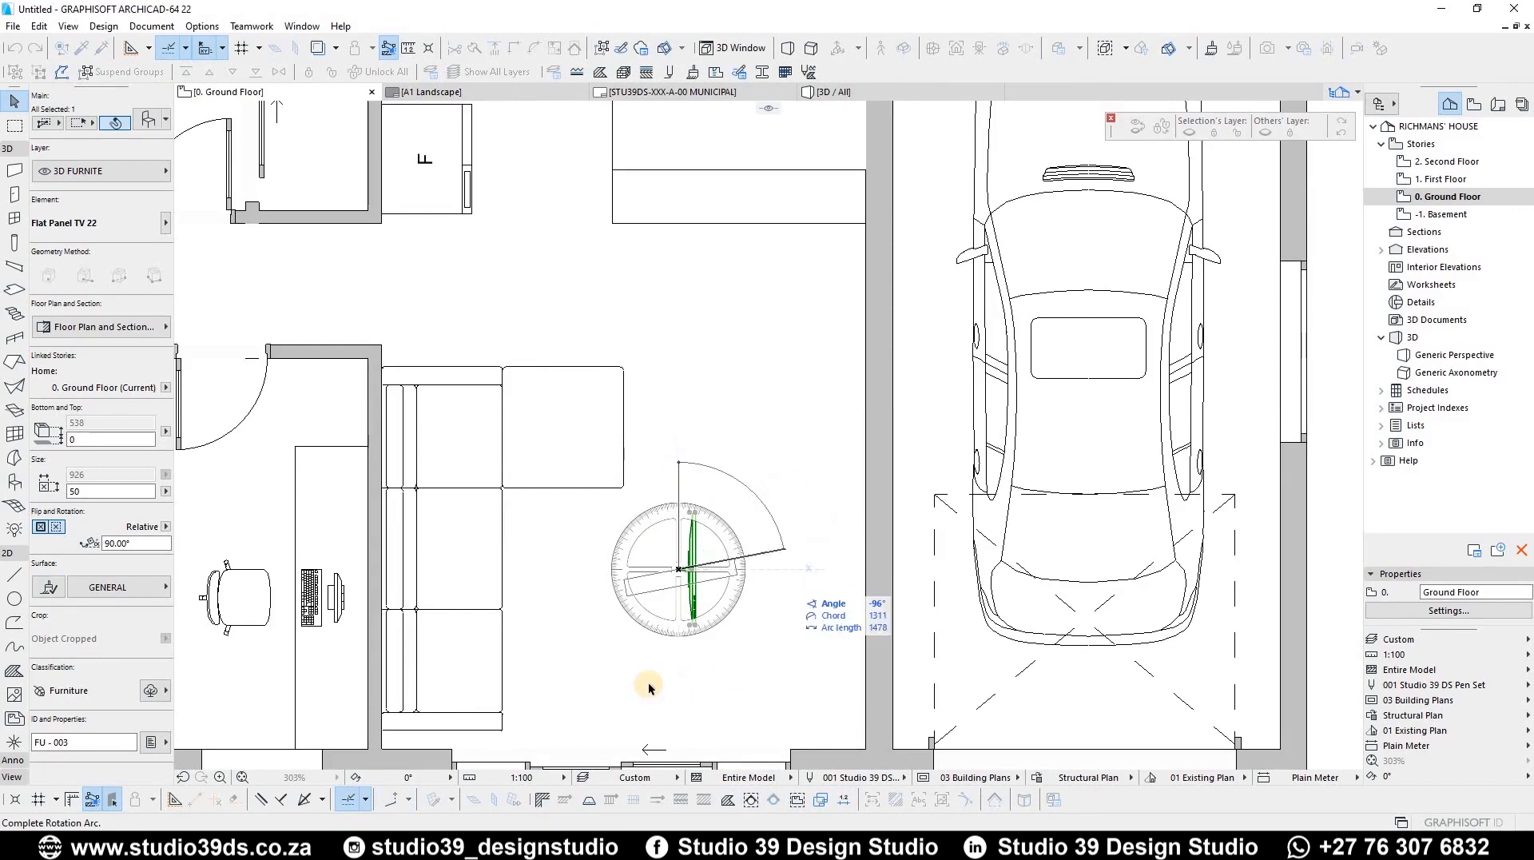
left_click(689, 625)
Move the TV straight across the living room until its wall mount touches the inner face of the garage wall
key("ctrl+d")
left_click(679, 569)
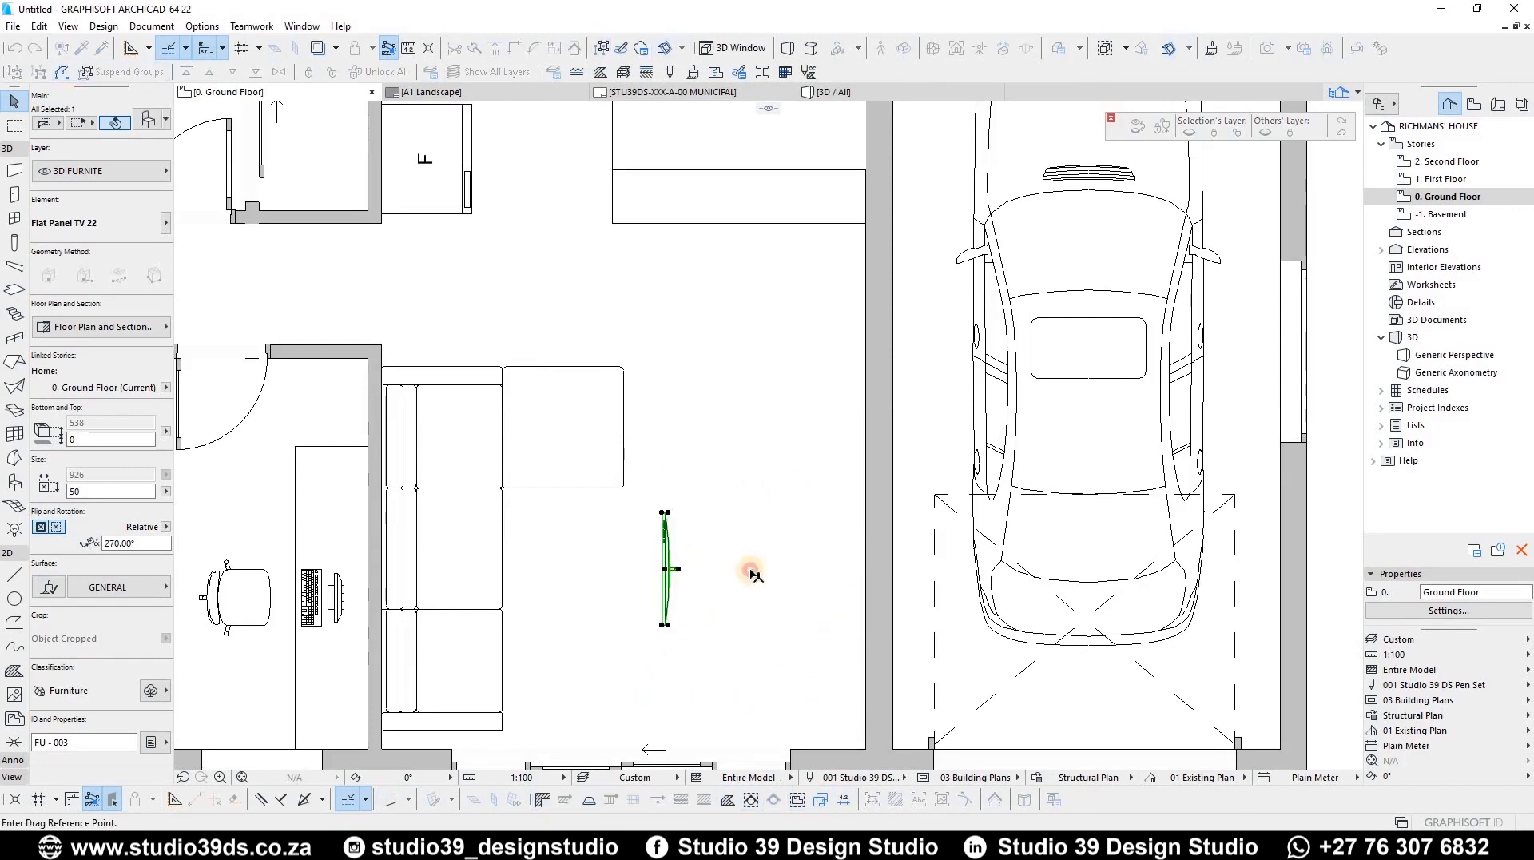
left_click(871, 569)
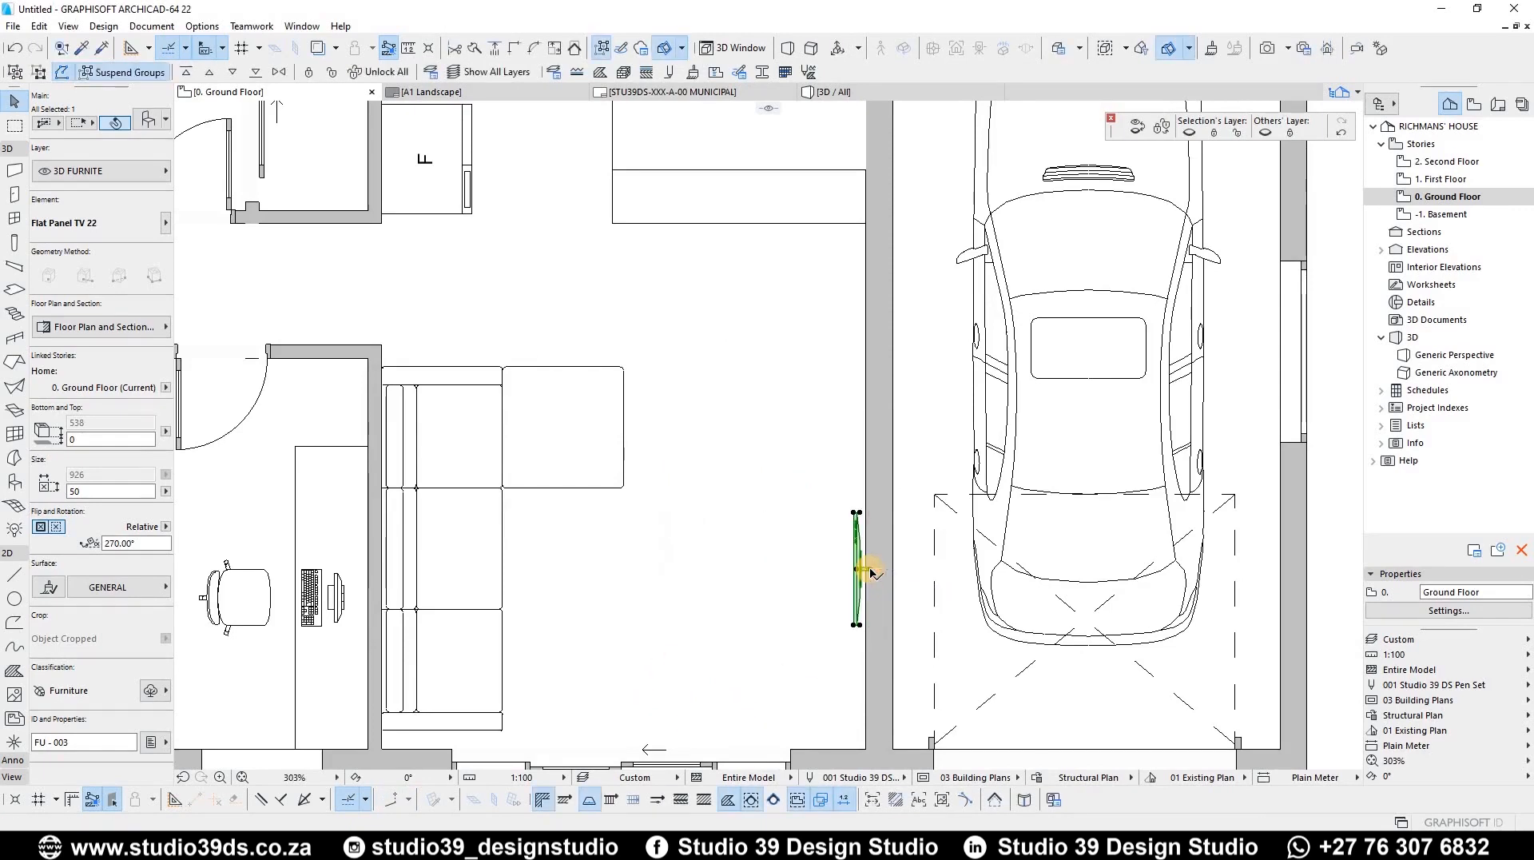
key("ctrl+d")
left_click(870, 569)
left_click(815, 569)
key("ctrl+d")
left_click(815, 569)
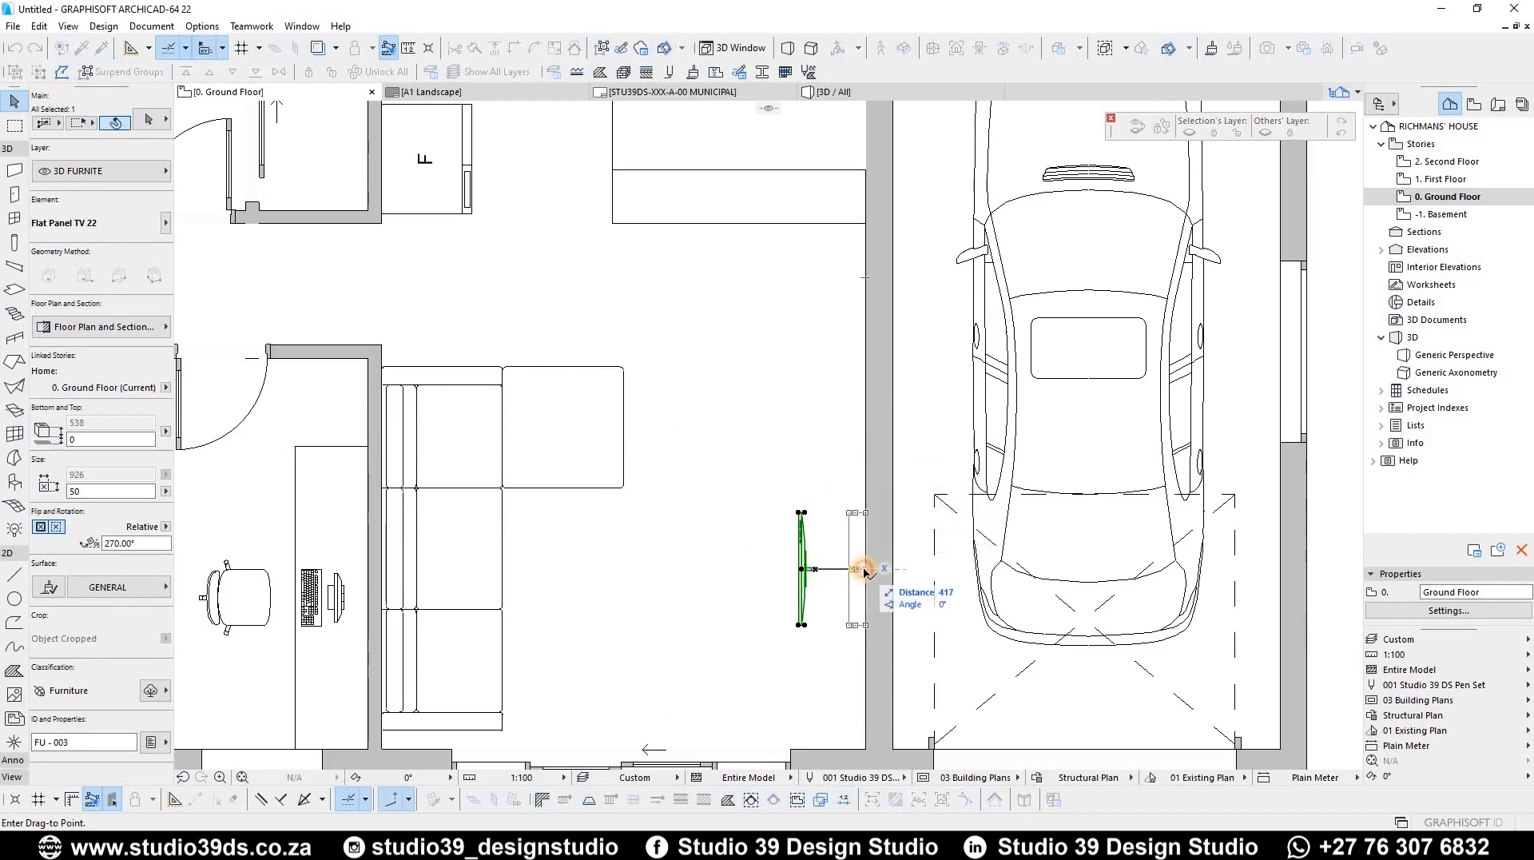
left_click(865, 570)
Set the TV's screen diagonal size to 2000 mm in its Dimensions settings
key("ctrl+t")
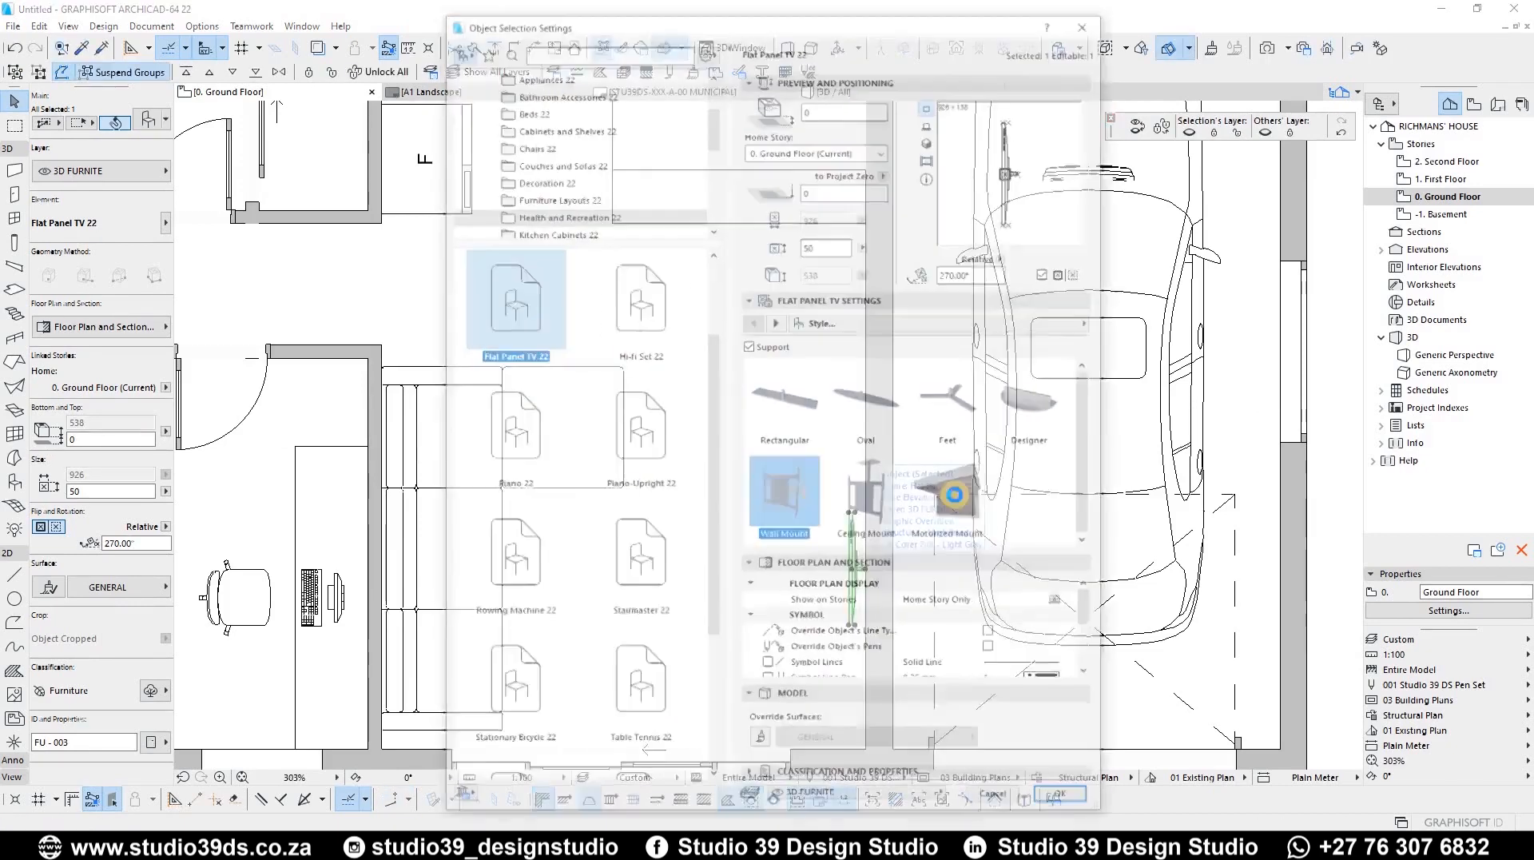
left_click(780, 322)
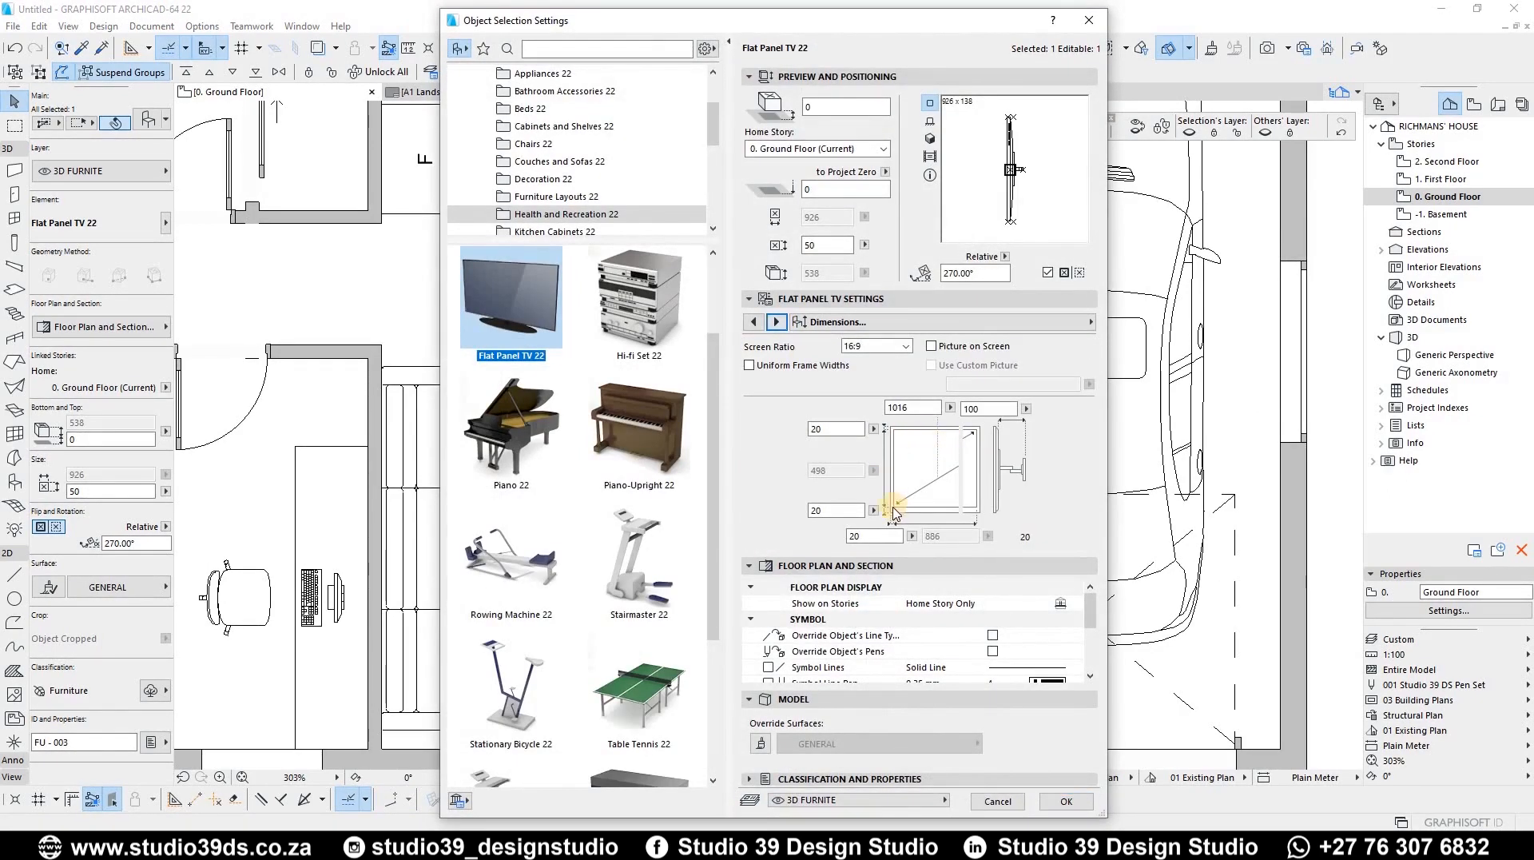
double_click(920, 408)
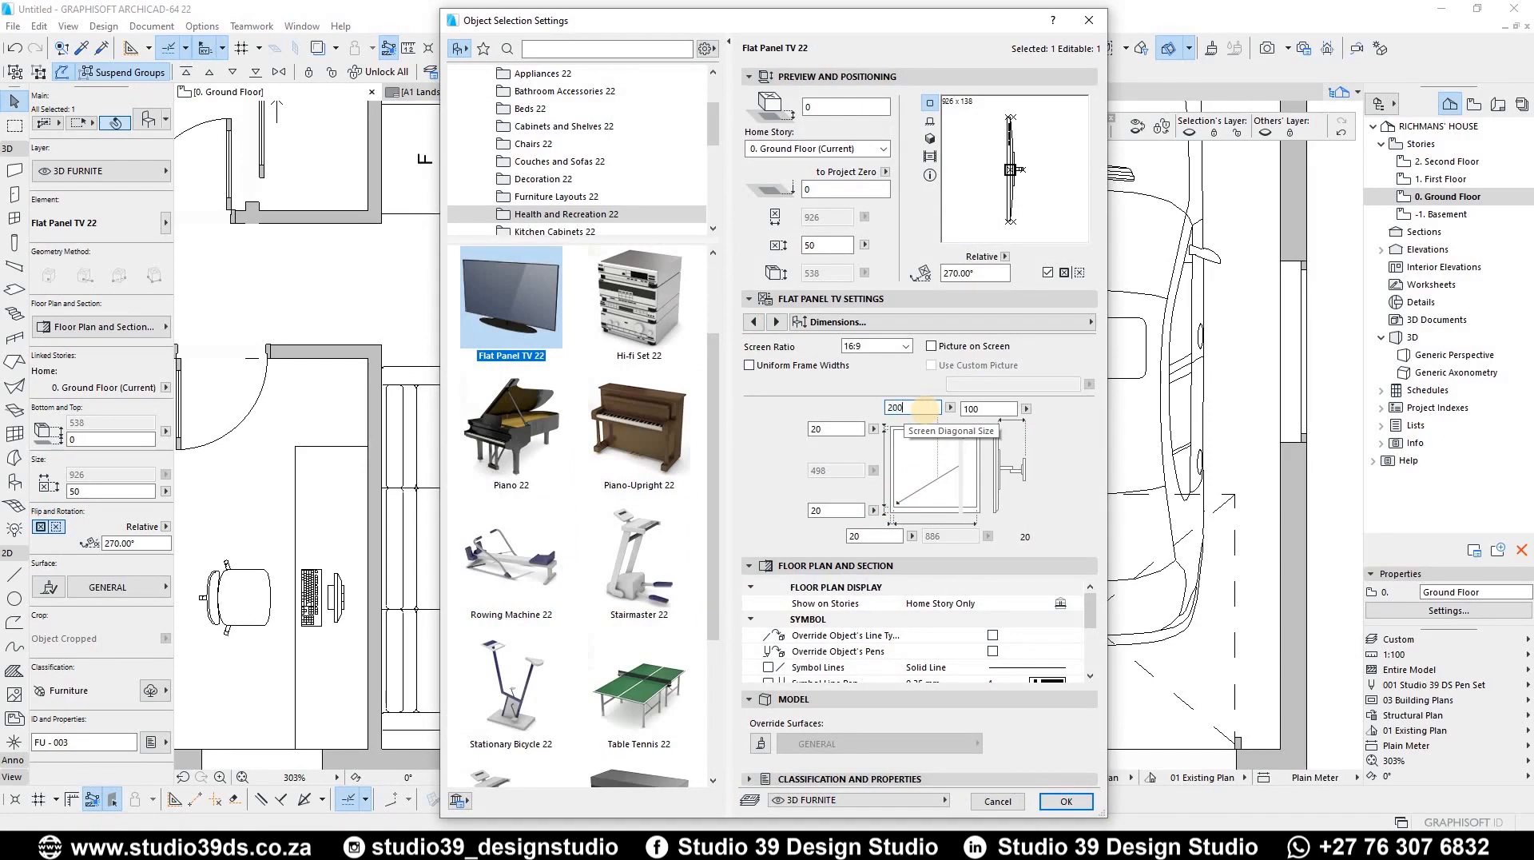
type("2000")
key("Return")
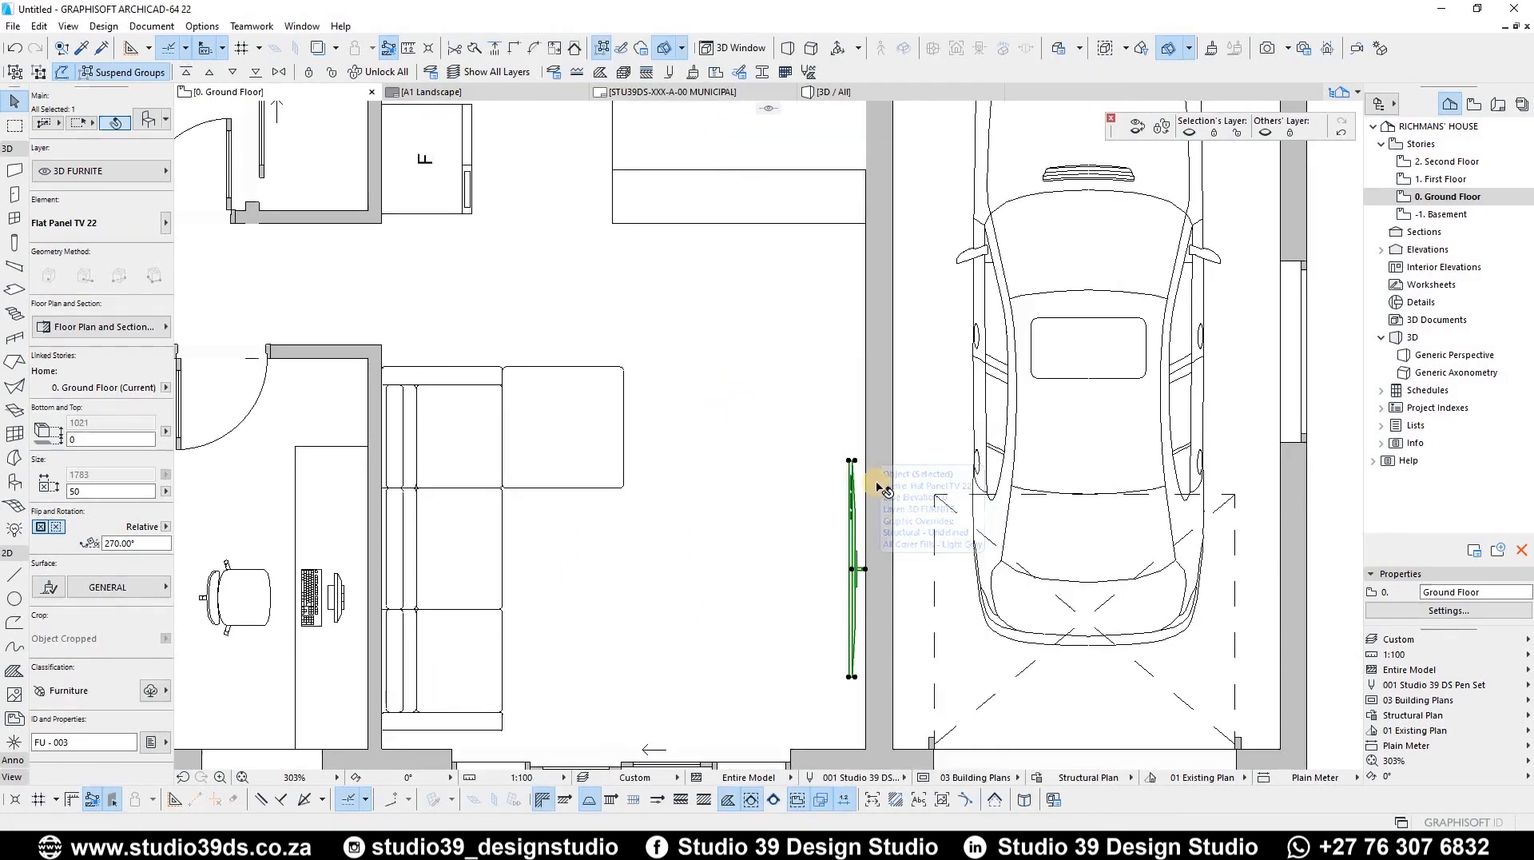
left_click(675, 404)
scroll(751, 486, "down", 3)
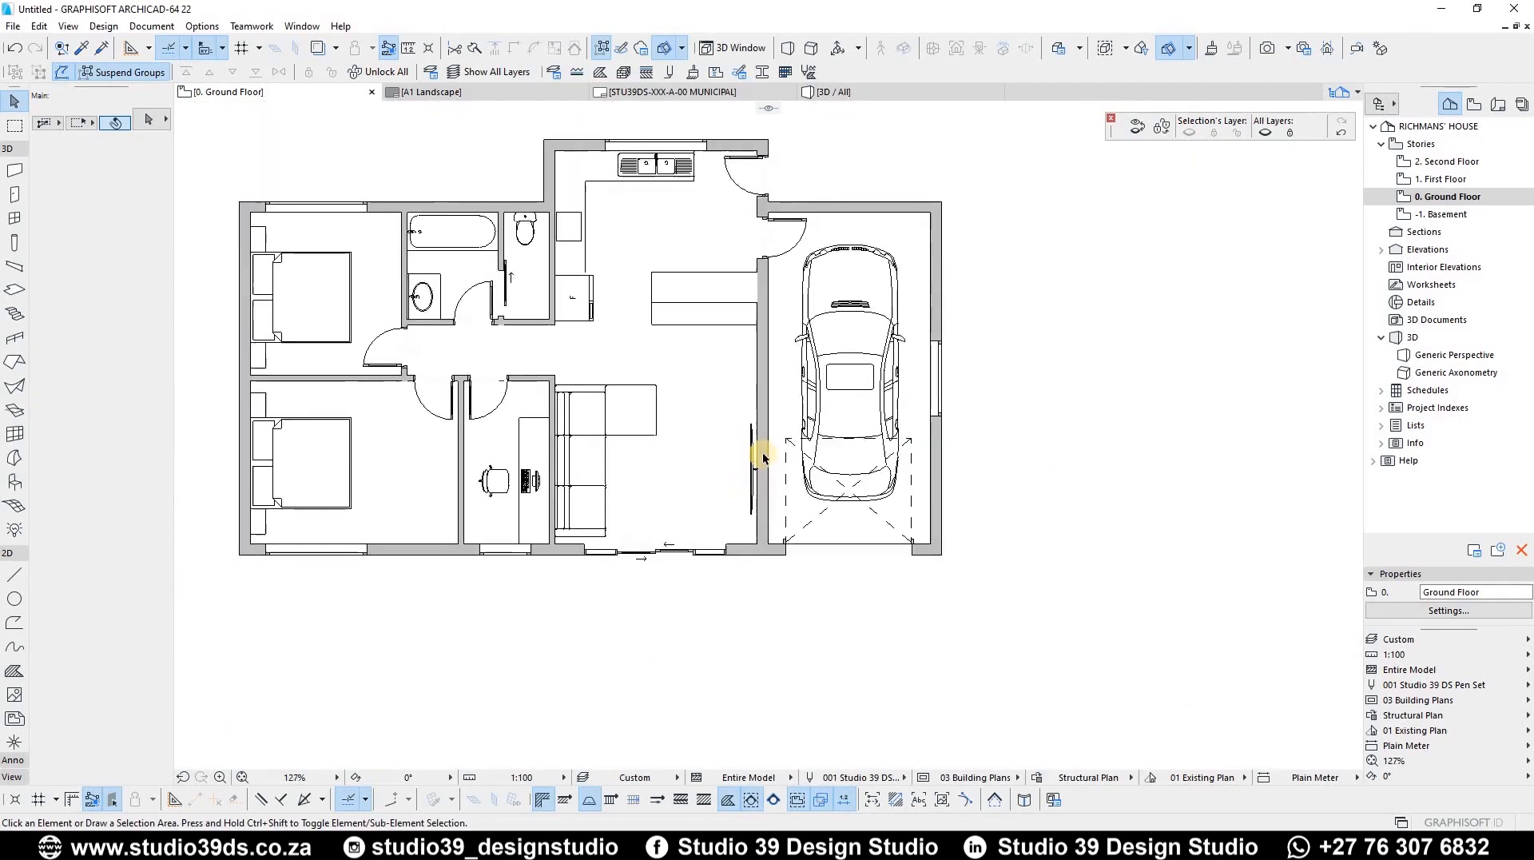
Change the wall-mounted TV's screen ratio to Custom
scroll(751, 445, "up", 3)
left_click(751, 445)
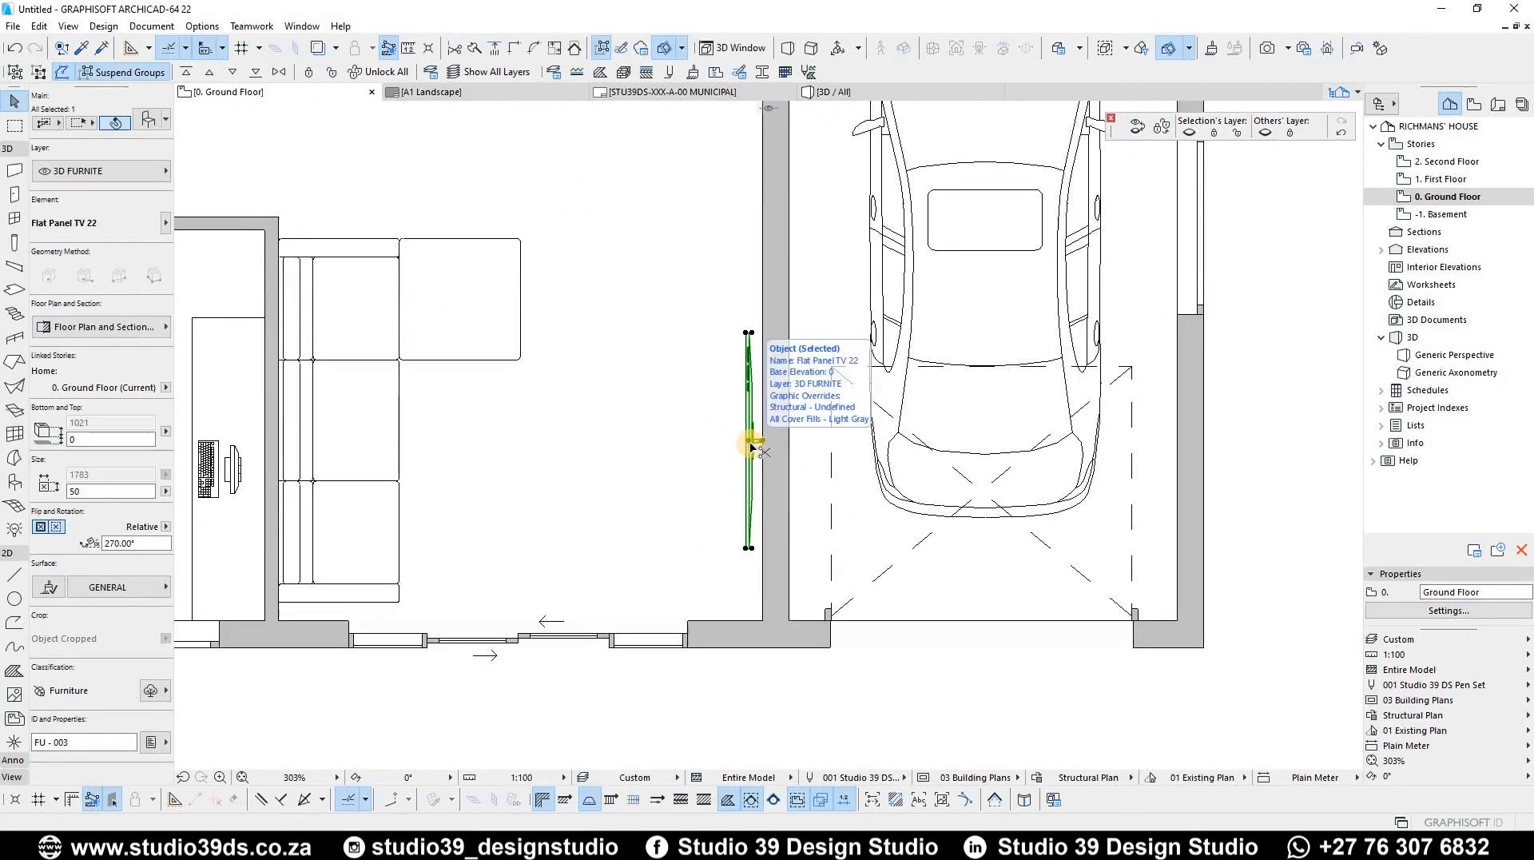
double_click(751, 445)
left_click(875, 346)
left_click(803, 422)
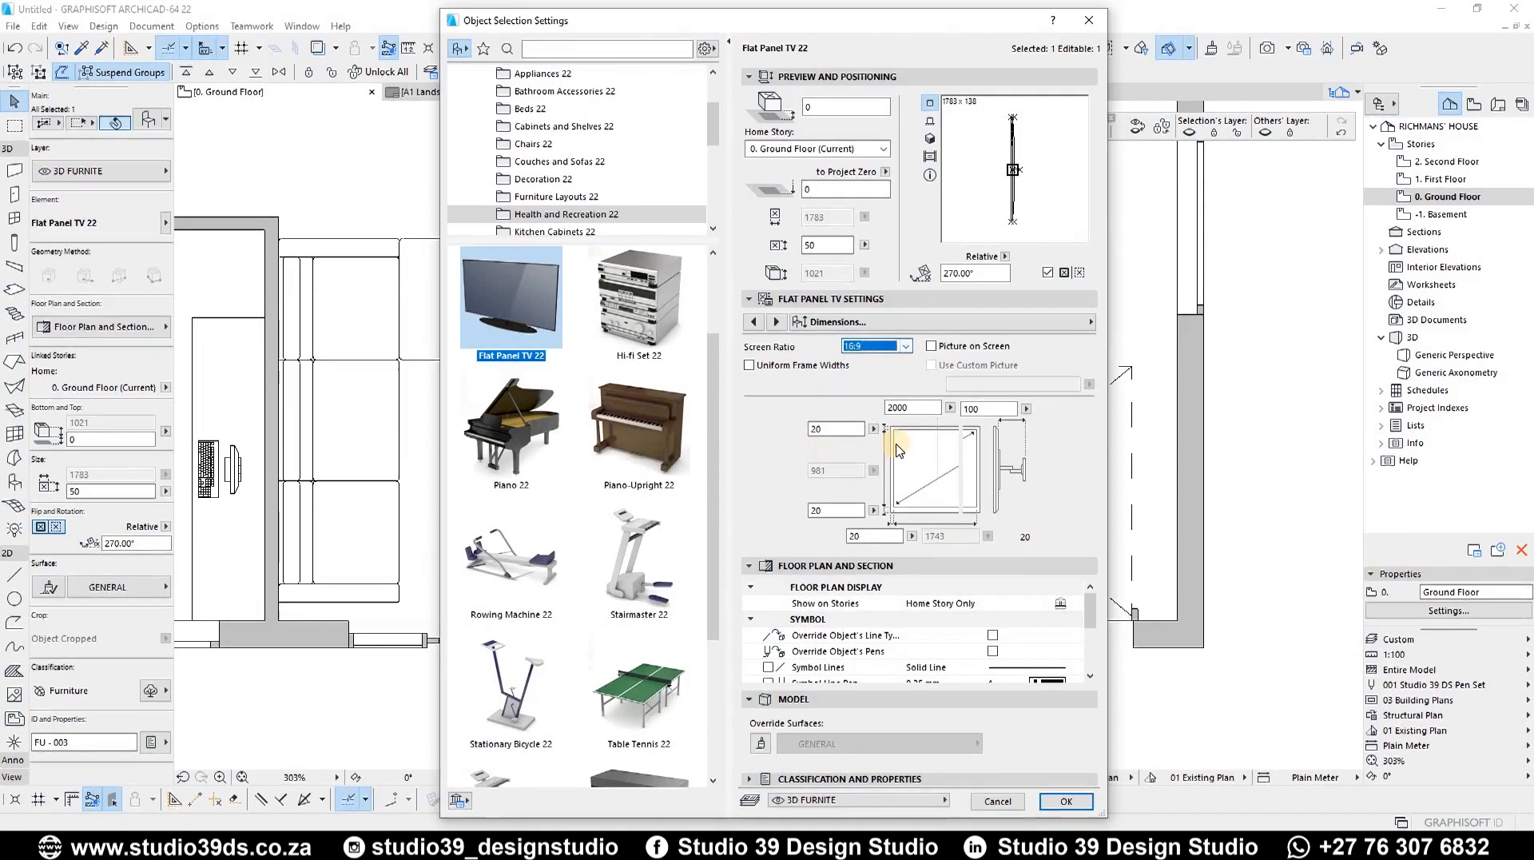
left_click(883, 347)
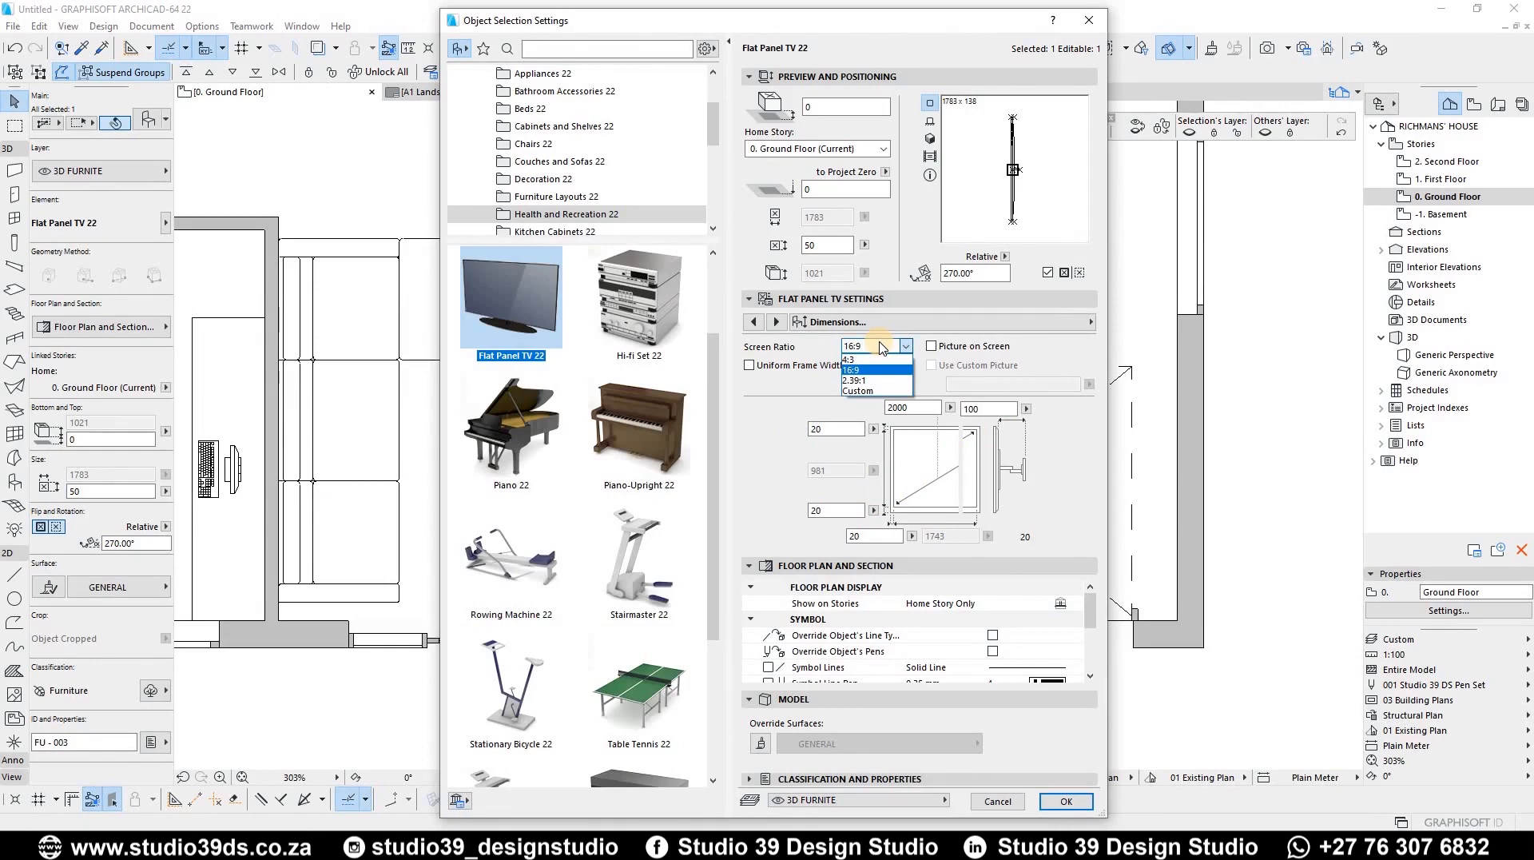
left_click(893, 391)
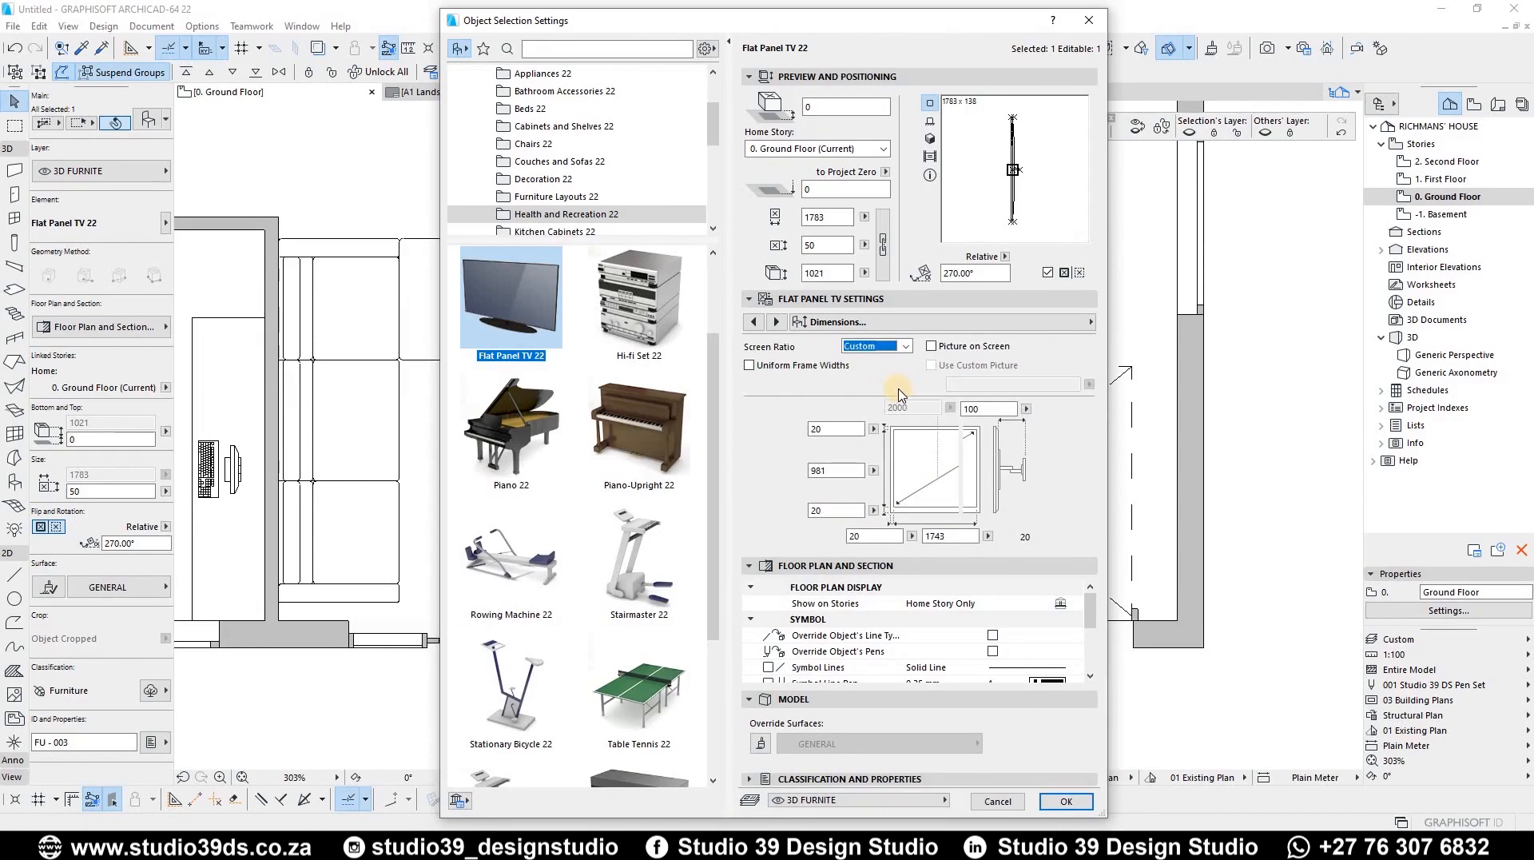
key("Return")
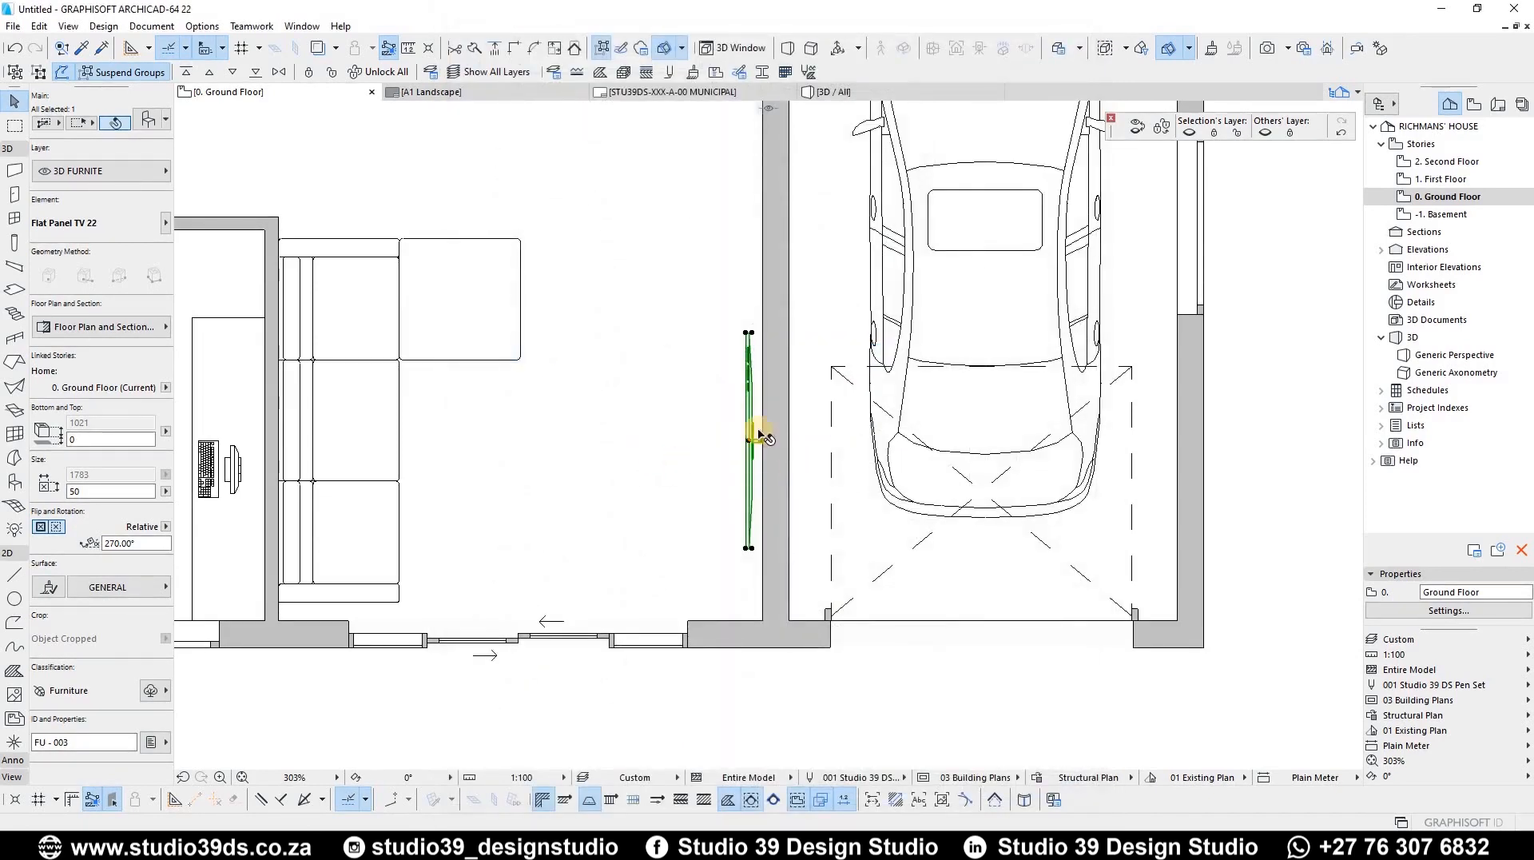
Copy the sofa's 1000 x 1000 mm ottoman unit onto the open floor between the sofa and the TV
scroll(805, 409, "down", 5)
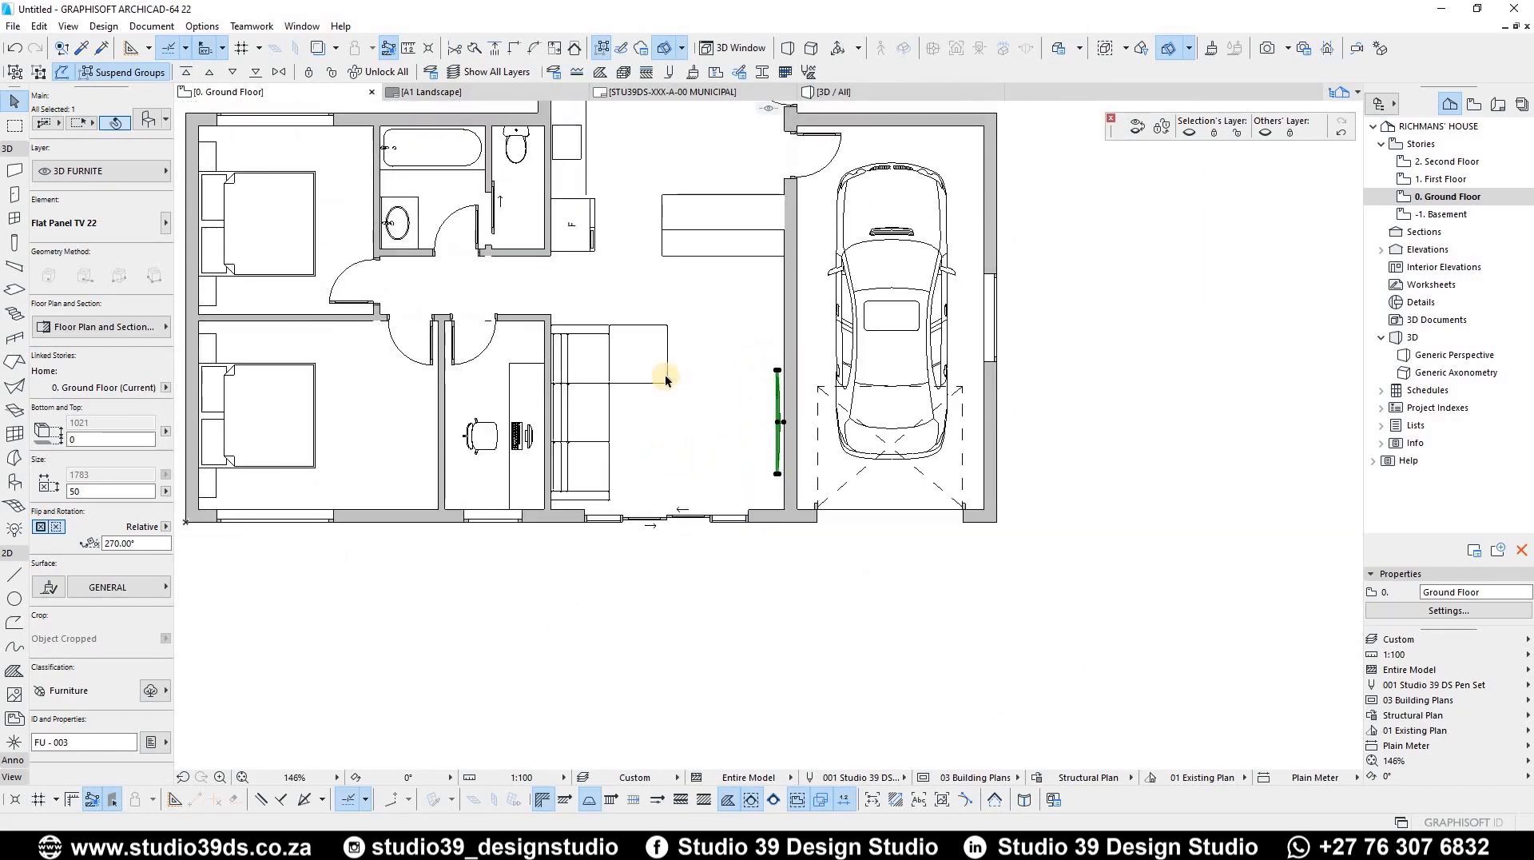
scroll(667, 380, "up", 3)
left_click(626, 292)
key("ctrl+d")
left_click(619, 280)
left_click(697, 420)
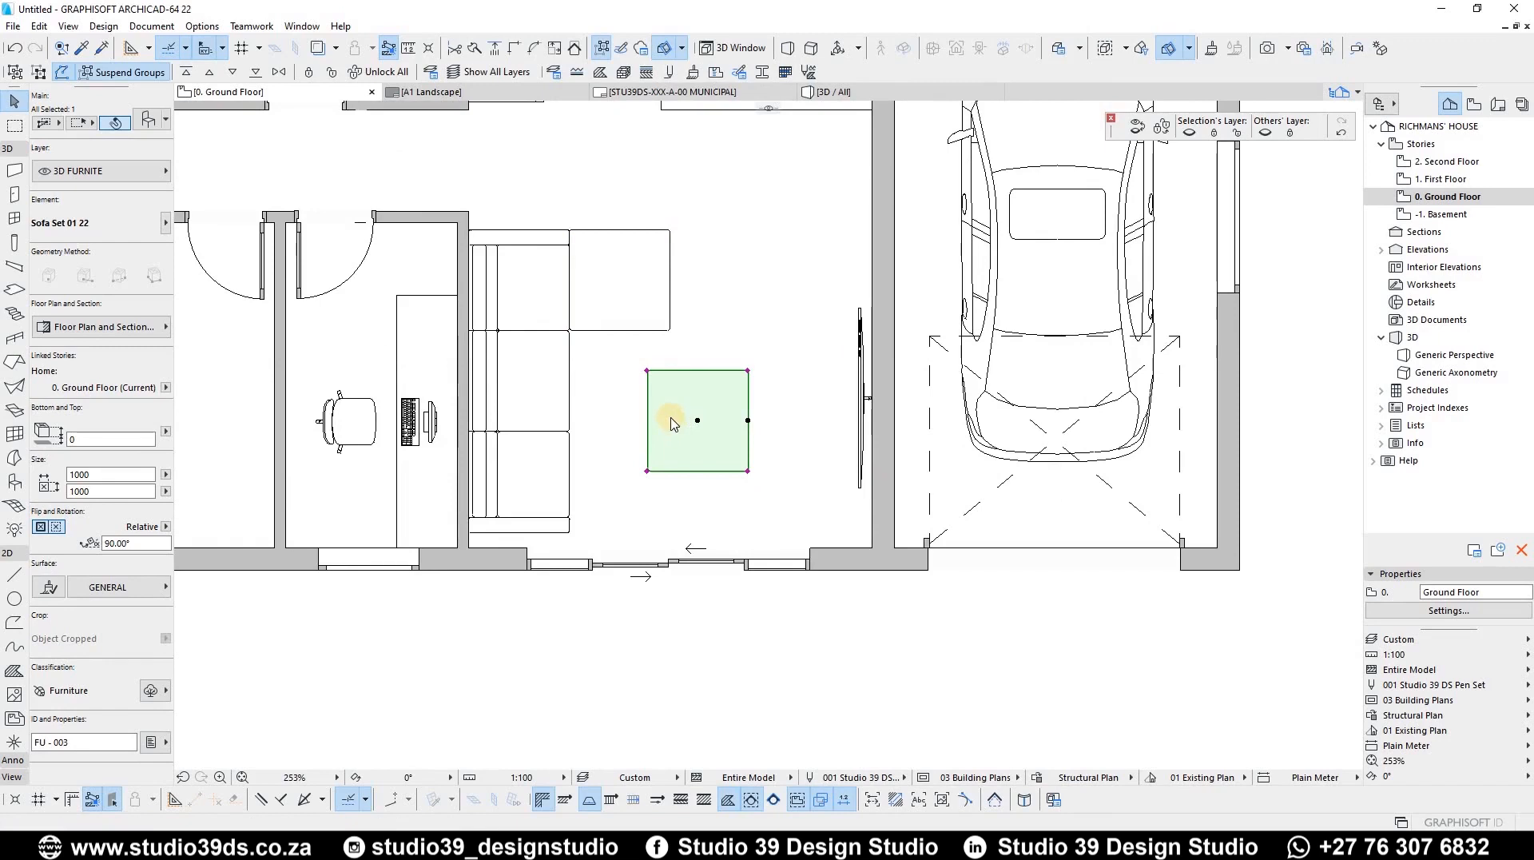
Replace the copied ottoman with Designer Table 03 22 from the Tables 22 library folder
double_click(671, 423)
scroll(610, 196, "down", 3)
scroll(591, 190, "down", 3)
left_click(599, 179)
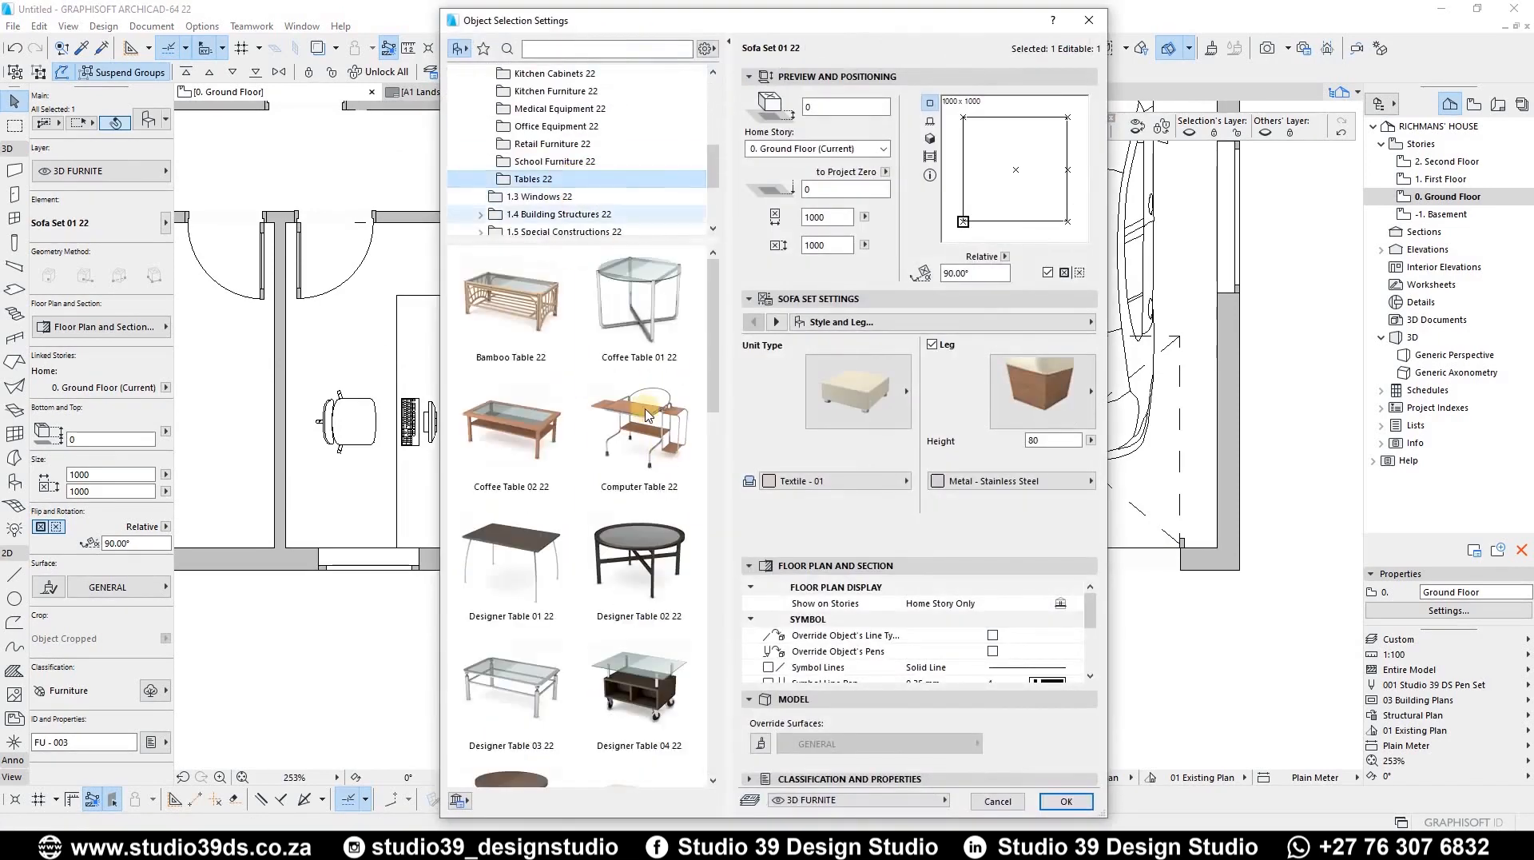
scroll(635, 399, "down", 1)
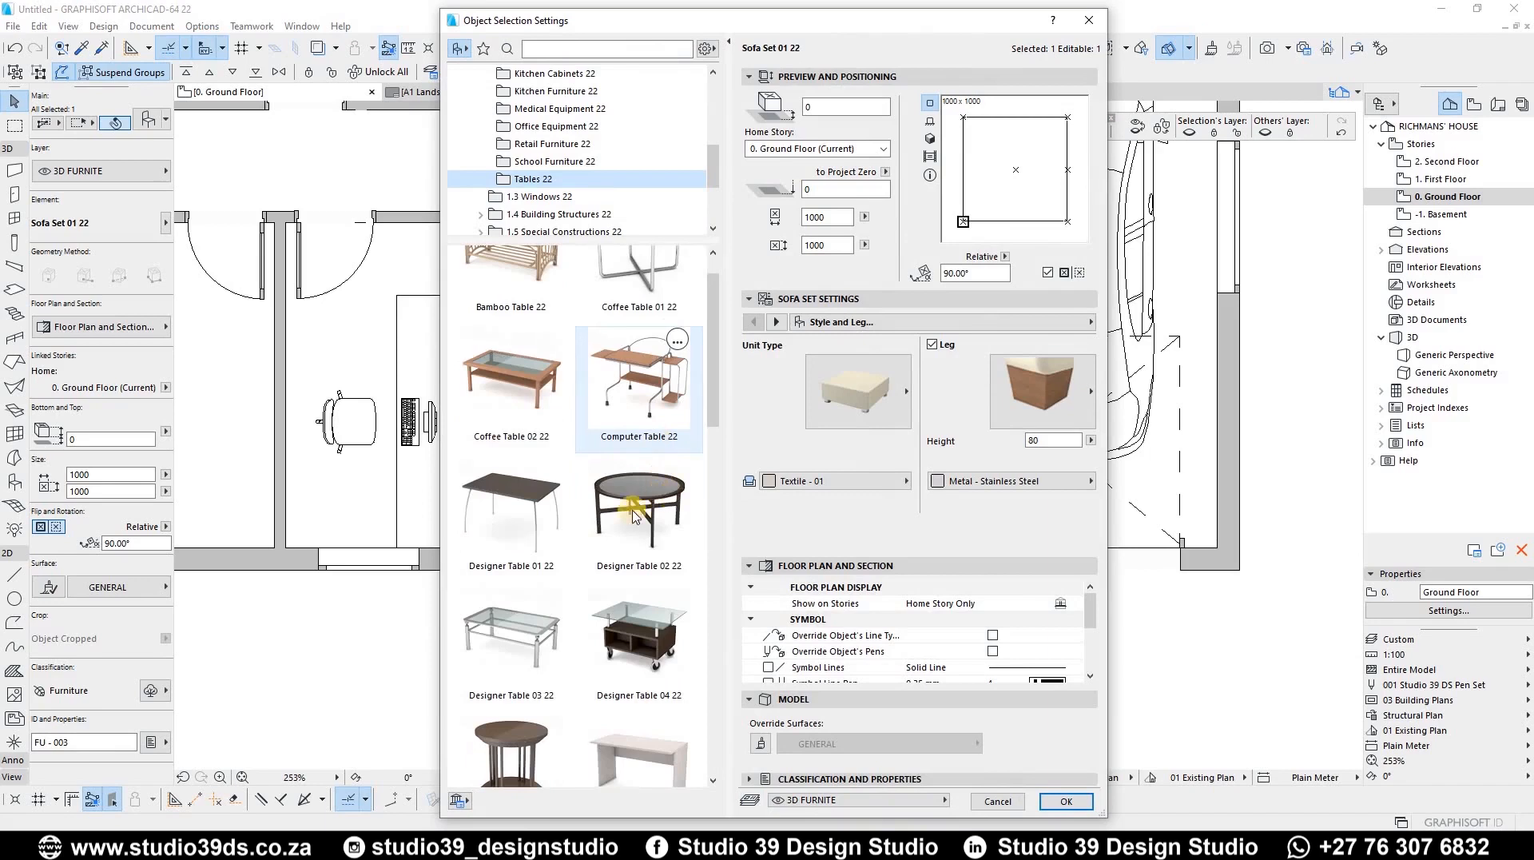
left_click(516, 641)
left_click(1067, 803)
Move the coffee table about 600 mm away from the sliding door so it sits in front of the sofa
left_click(671, 494)
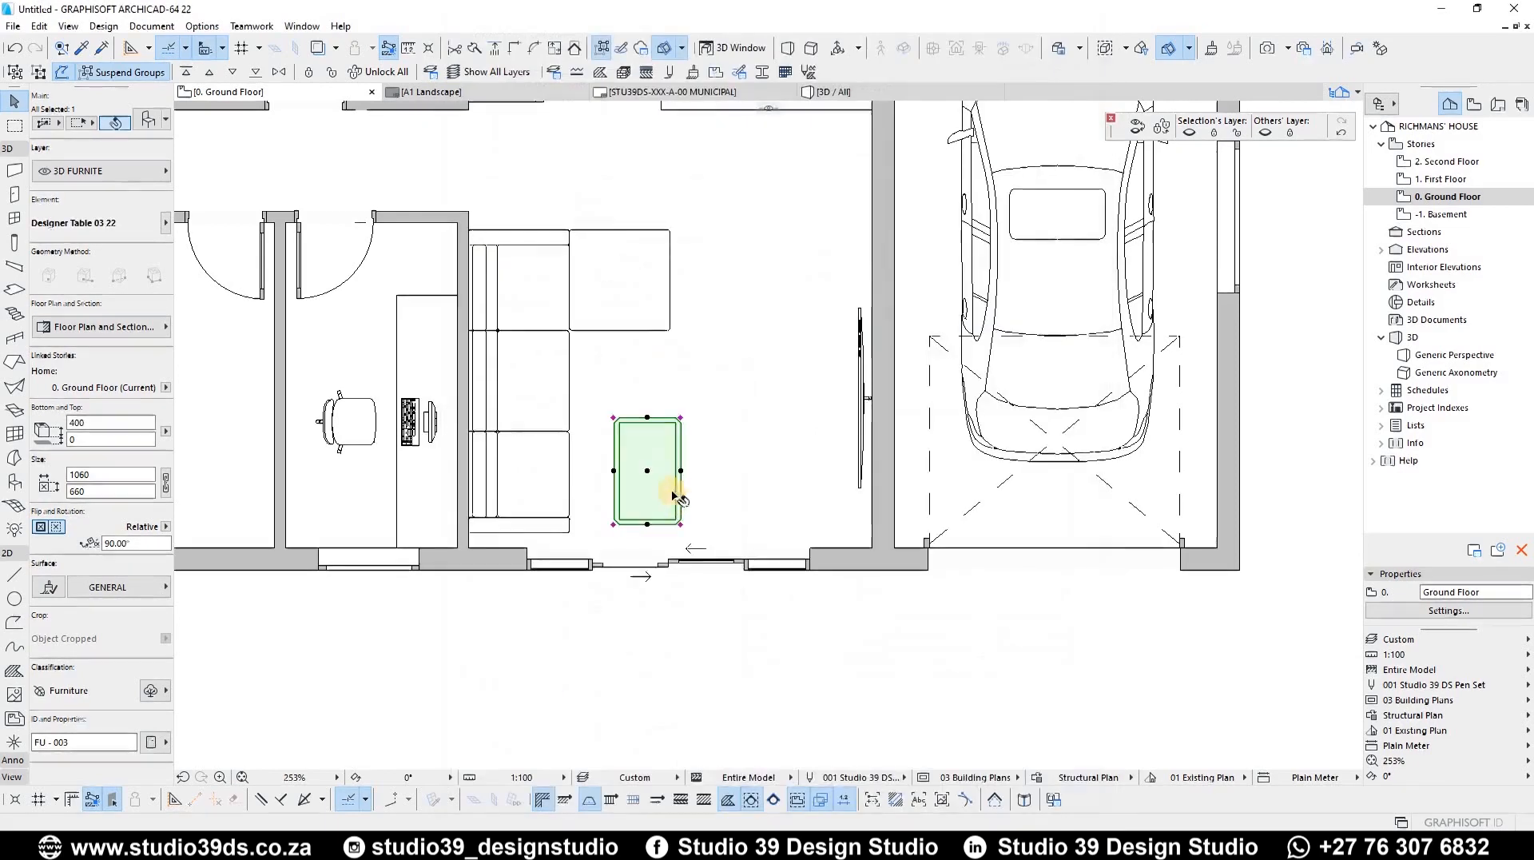
left_click(657, 445)
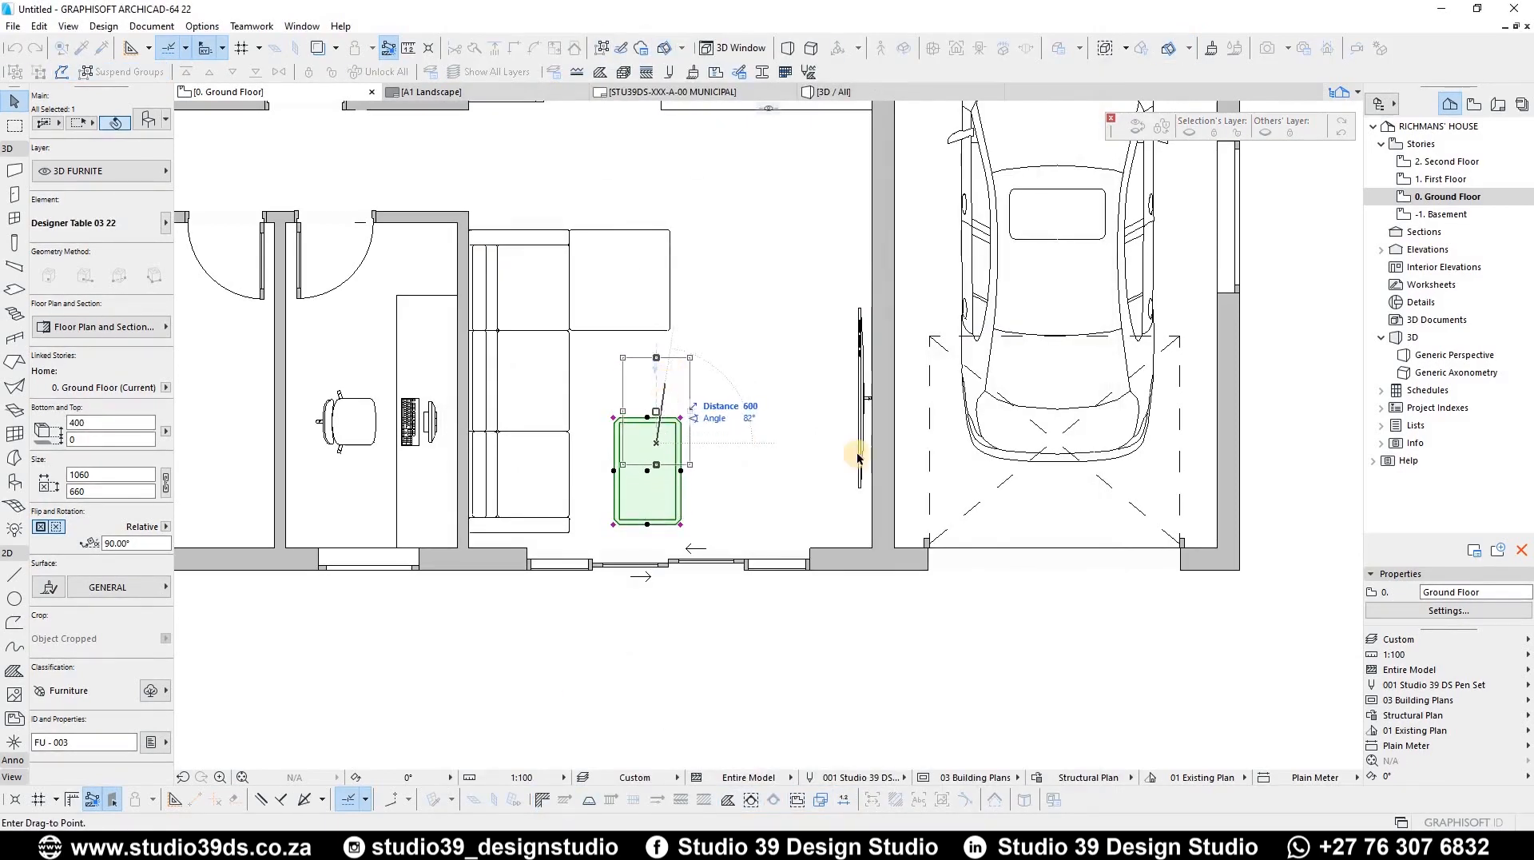
left_click(665, 385)
left_click(779, 583)
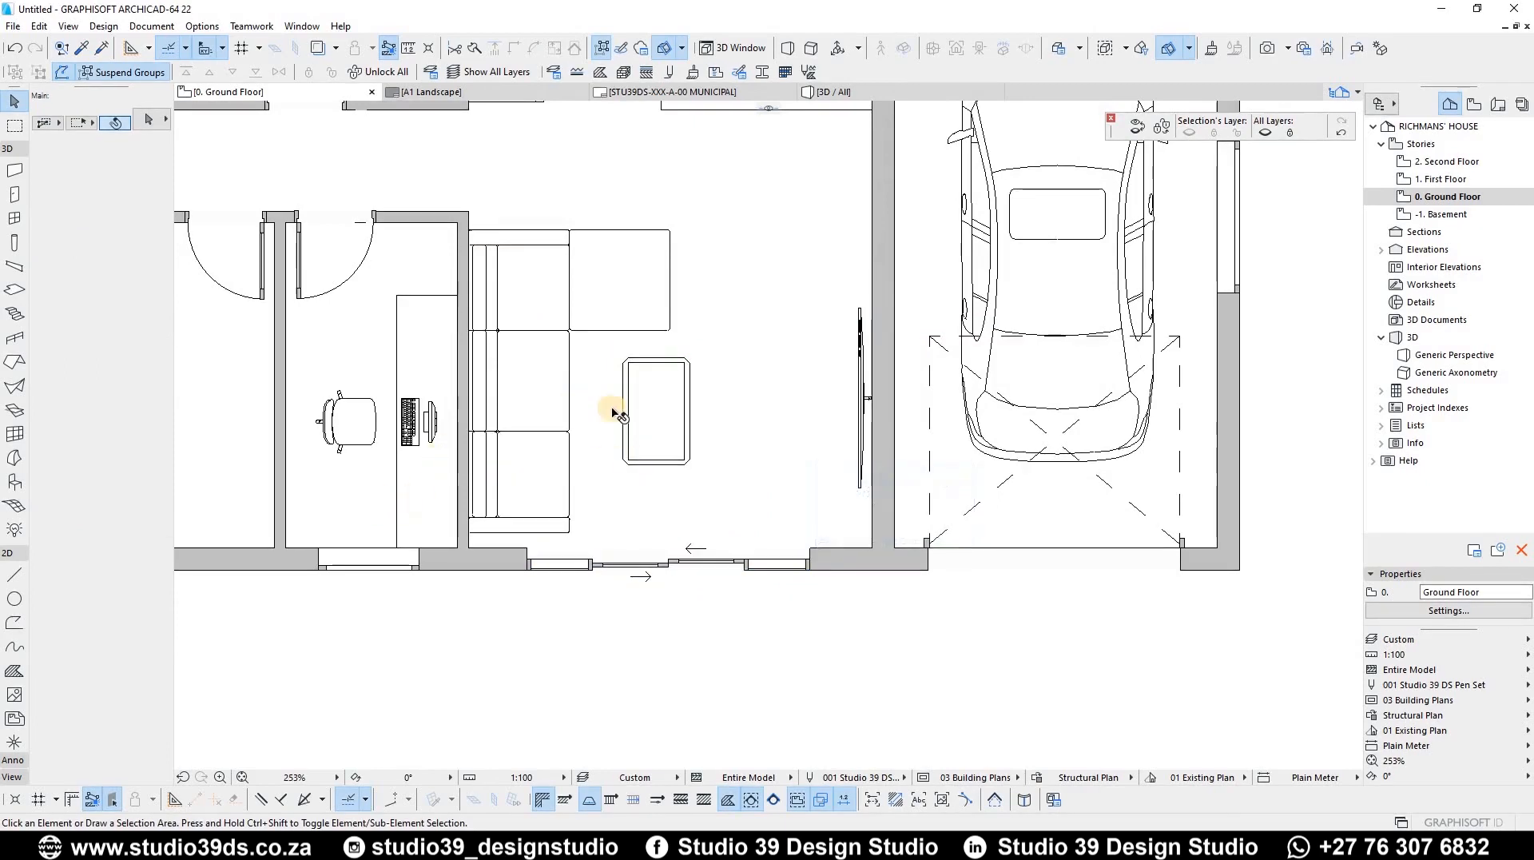
Adjust the edge visibility in the 2D representation of the multi-drawer base cabinet beside the refrigerator
scroll(599, 429, "down", 6)
scroll(483, 294, "up", 2)
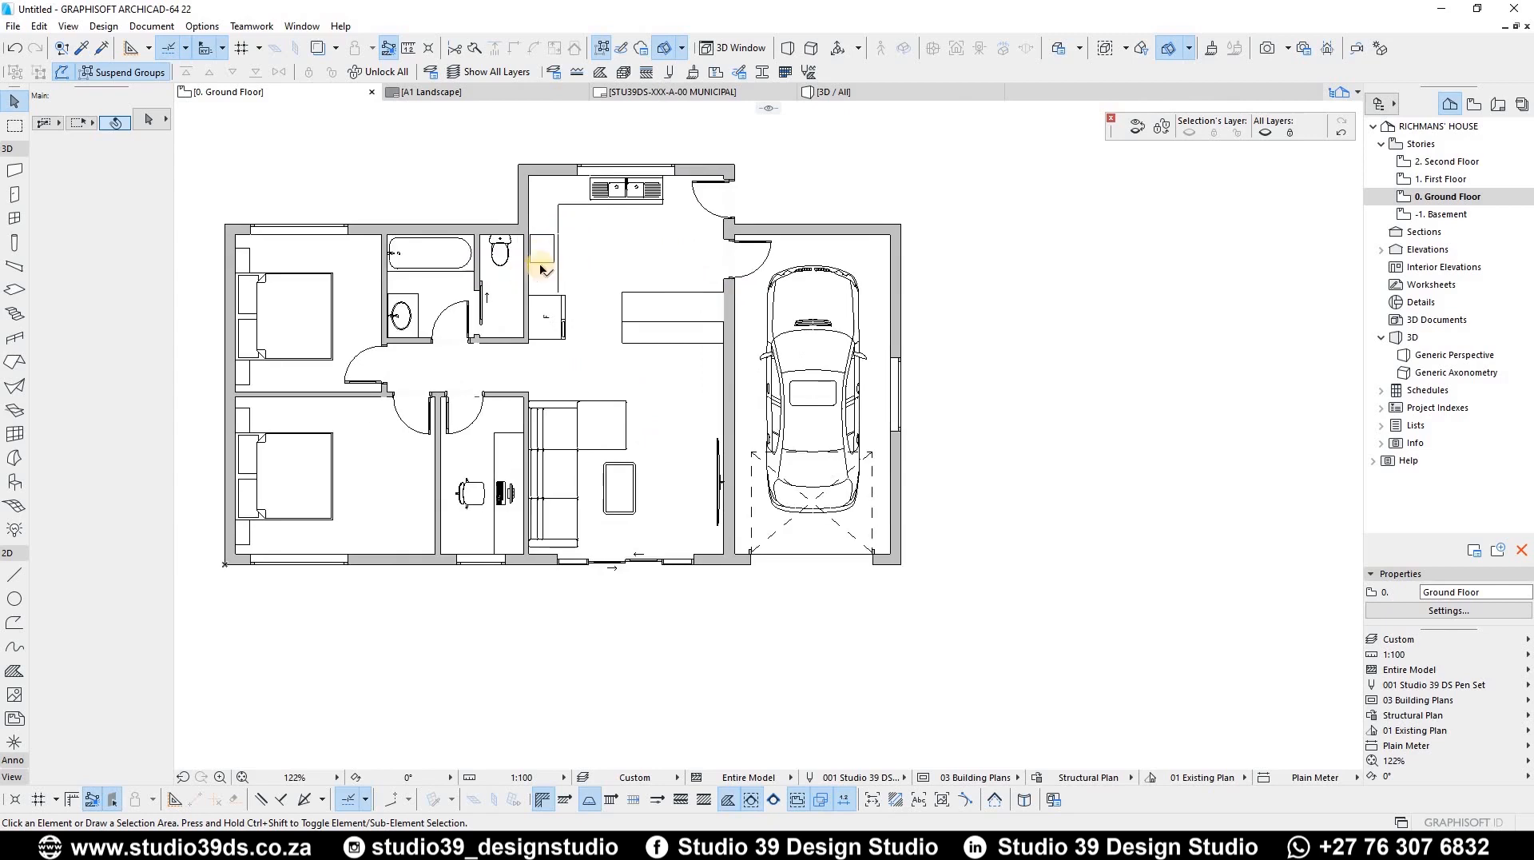
scroll(573, 281, "up", 5)
left_click(575, 282)
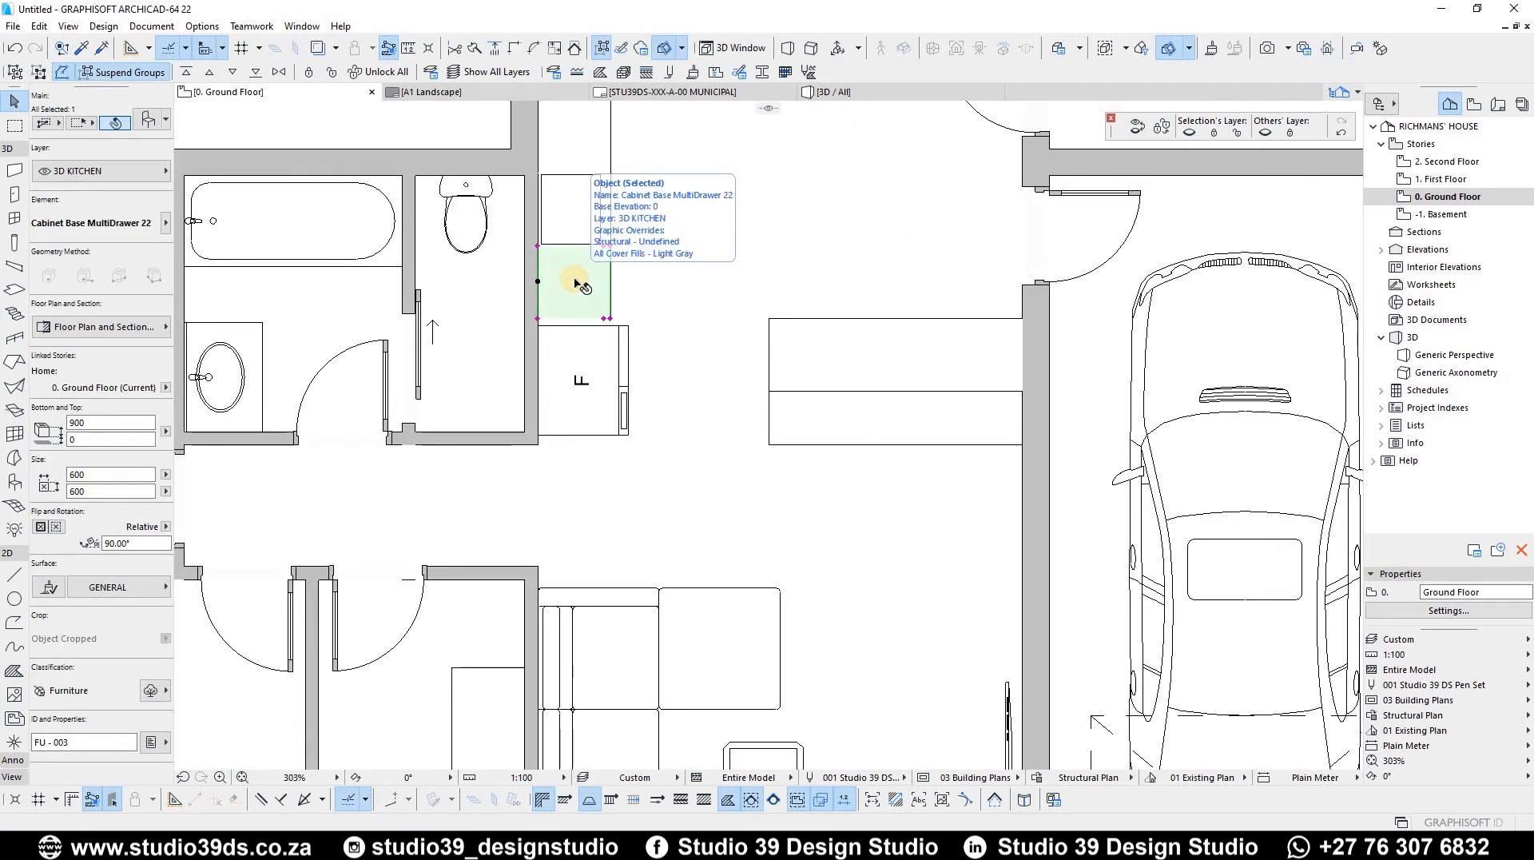
double_click(582, 286)
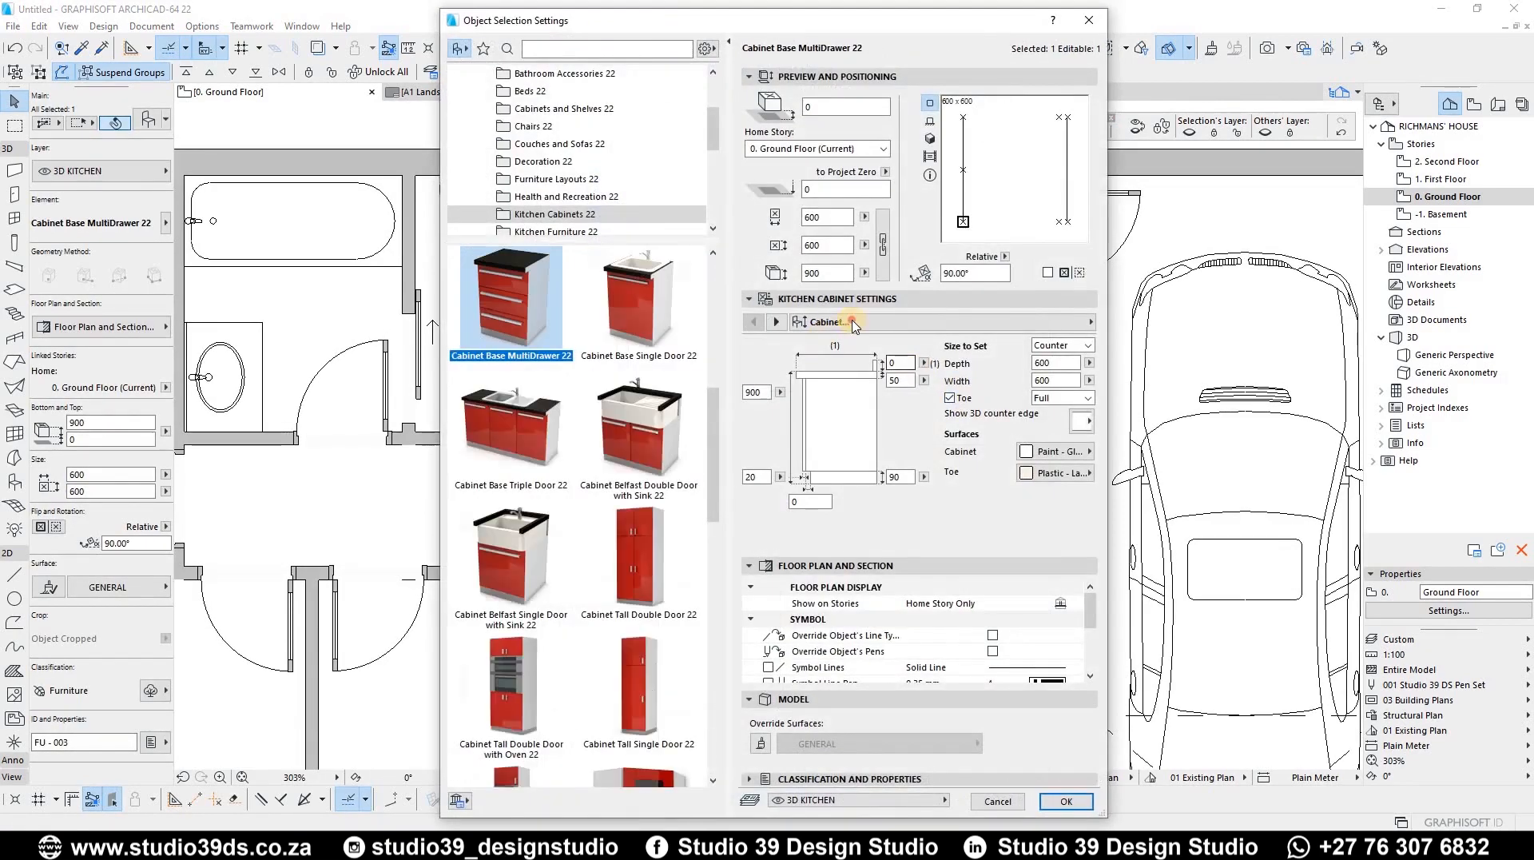
left_click(1090, 321)
left_click(1166, 412)
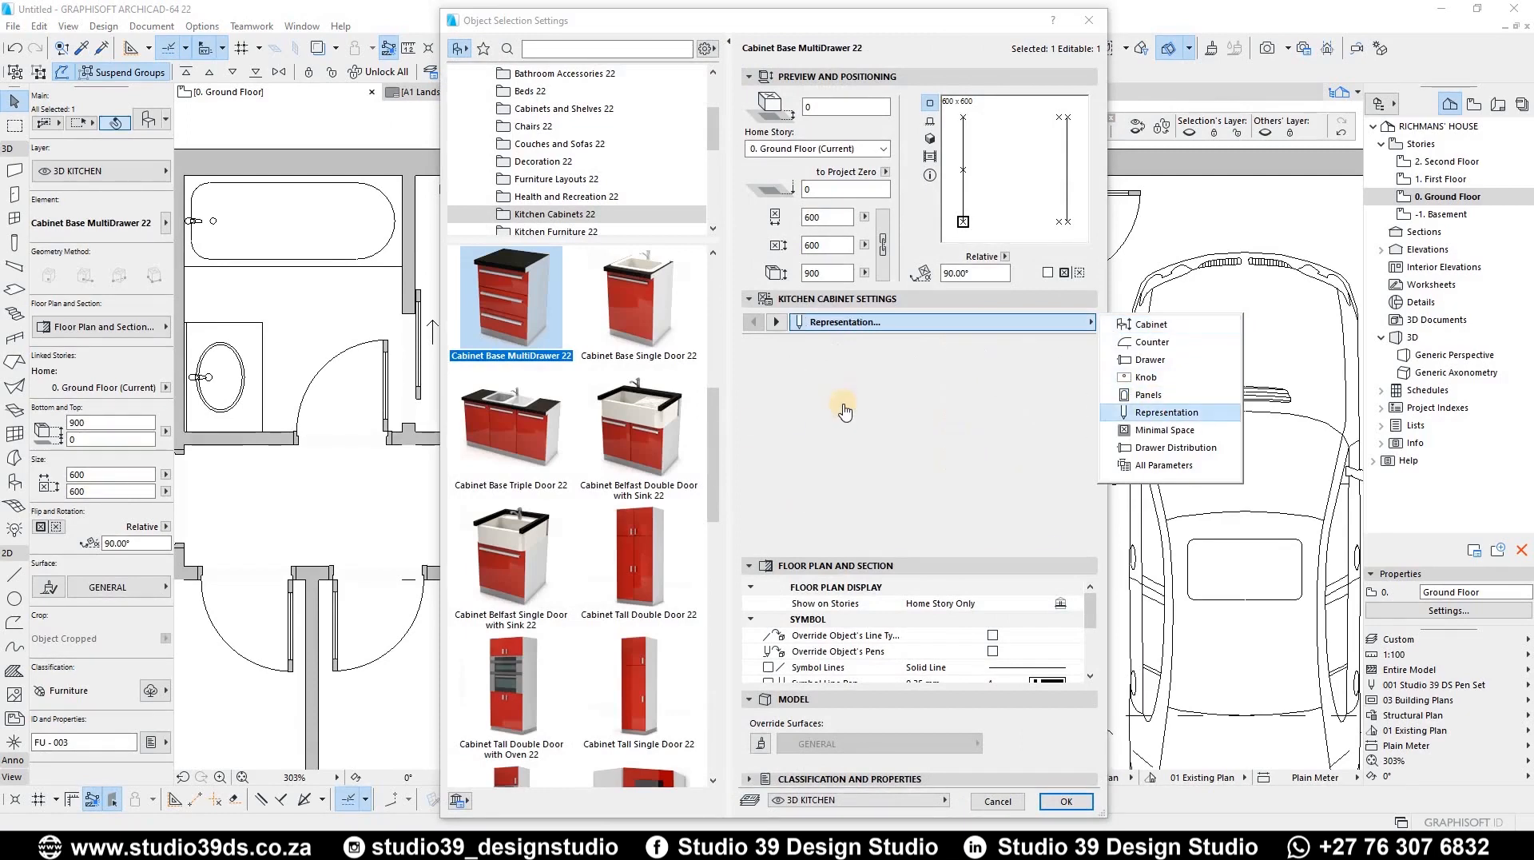
left_click(844, 428)
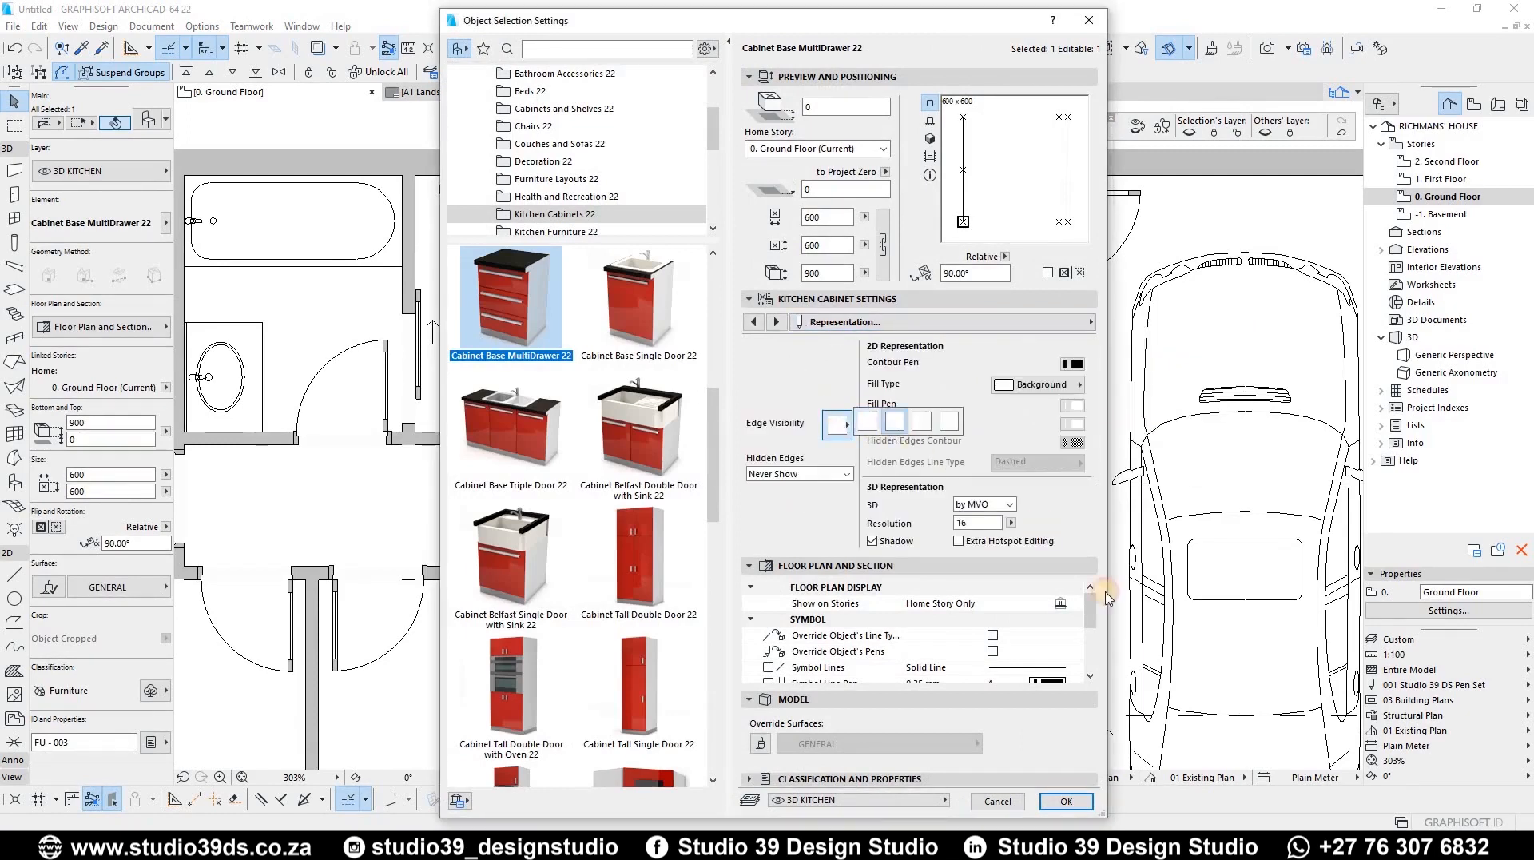
left_click(1085, 800)
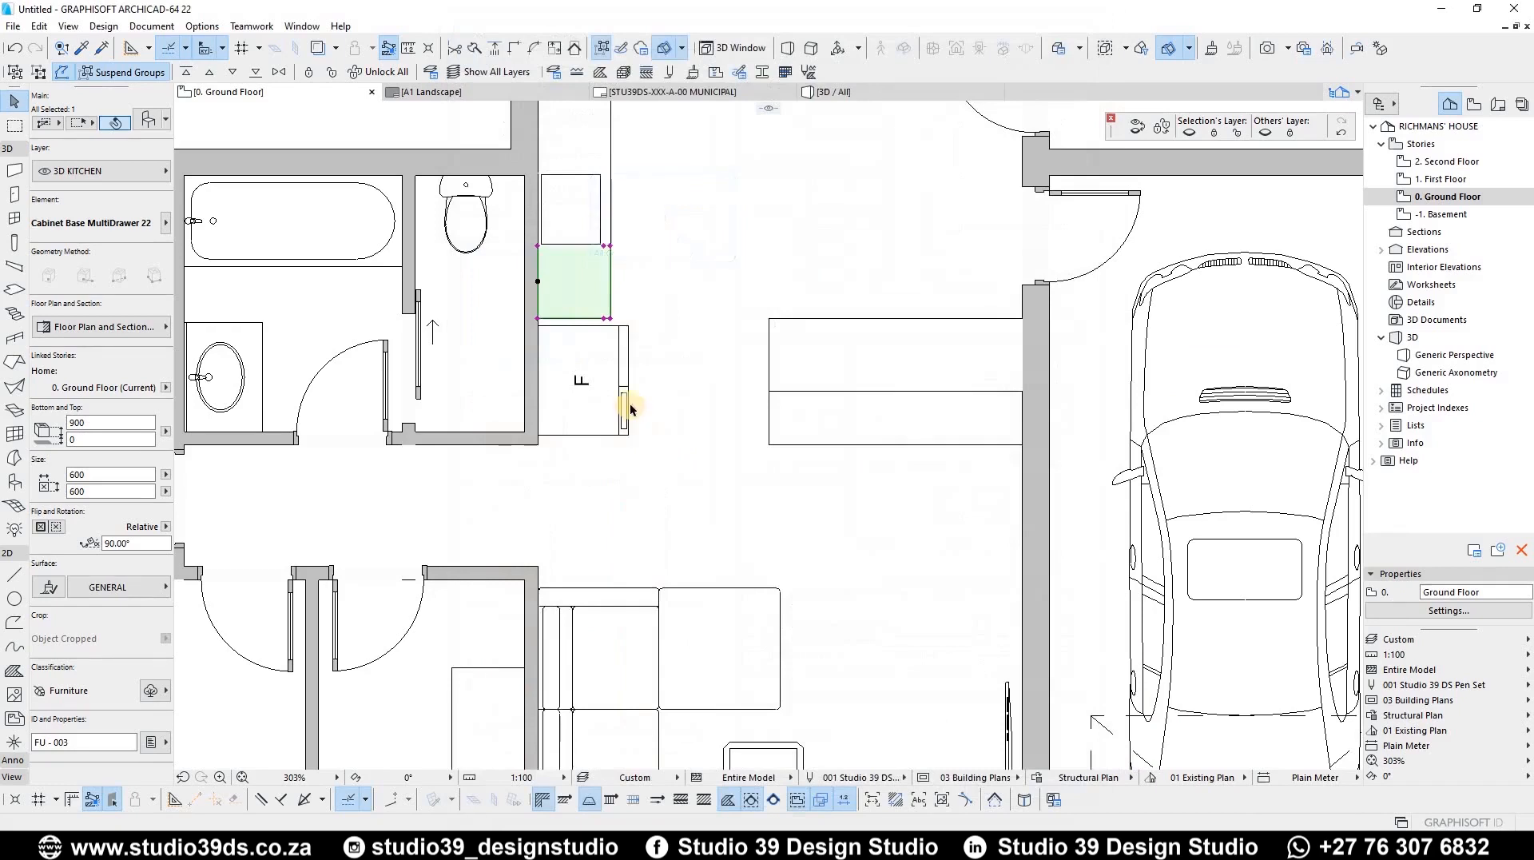
left_click(743, 275)
Copy the wall between living room and garage so the copy extends outward from the house's front wall
scroll(696, 264, "down", 2)
scroll(554, 418, "down", 3)
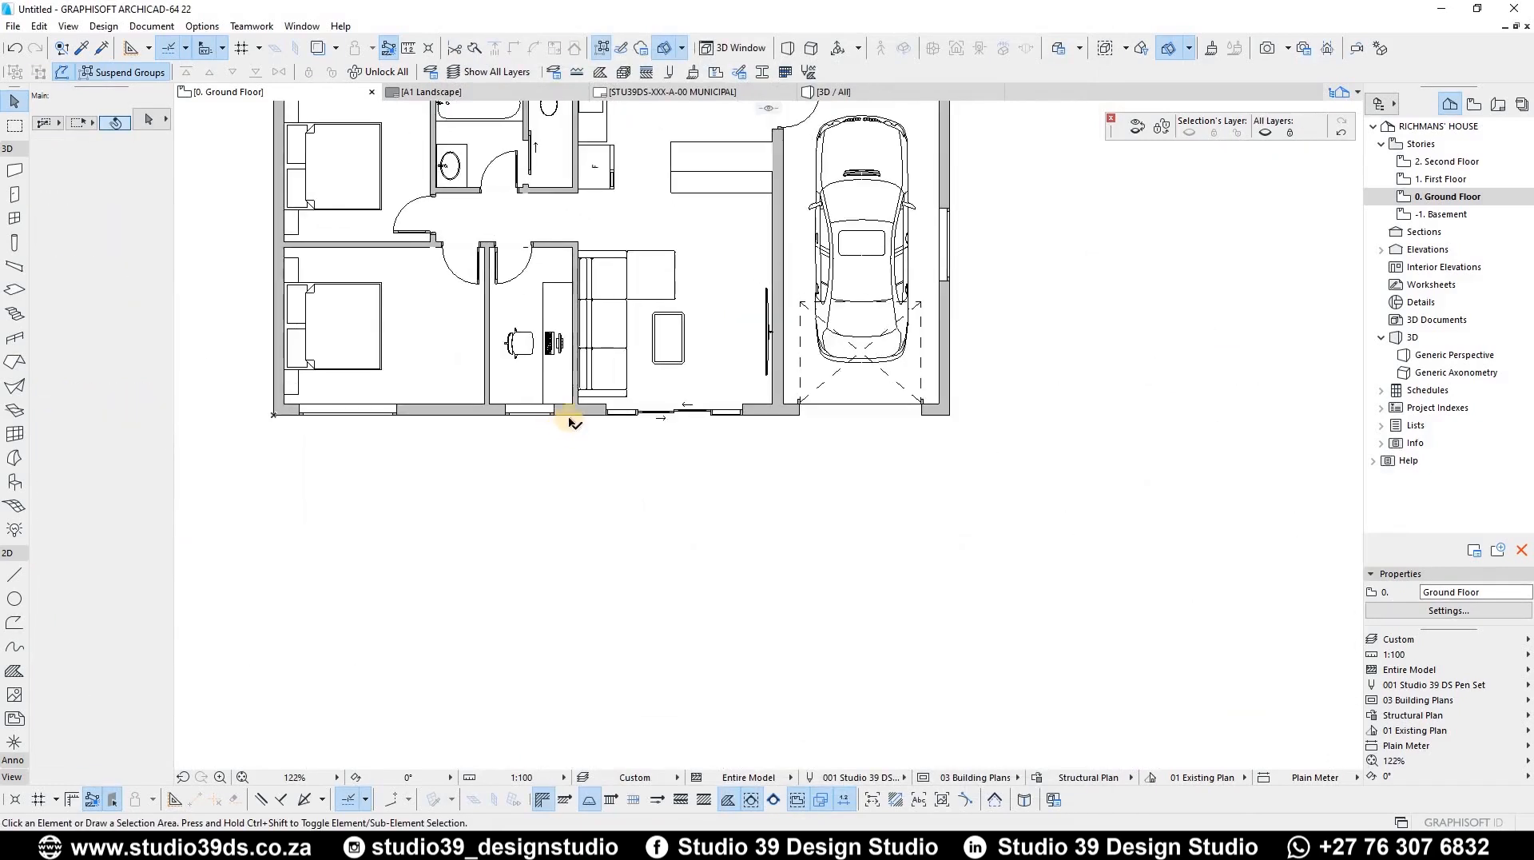
scroll(645, 355, "down", 2)
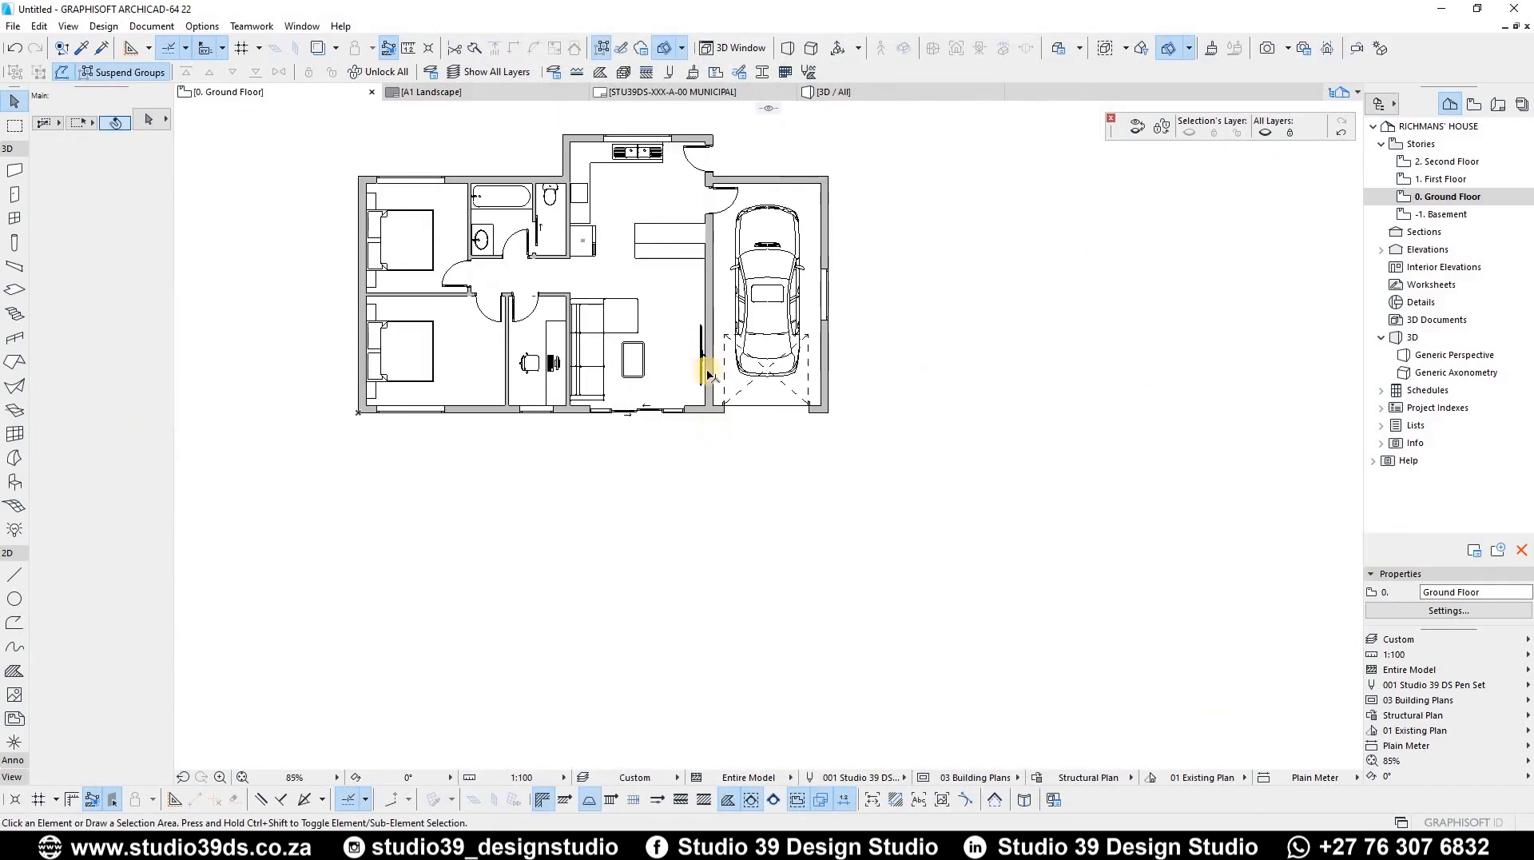
scroll(706, 385, "up", 5)
left_click(720, 412)
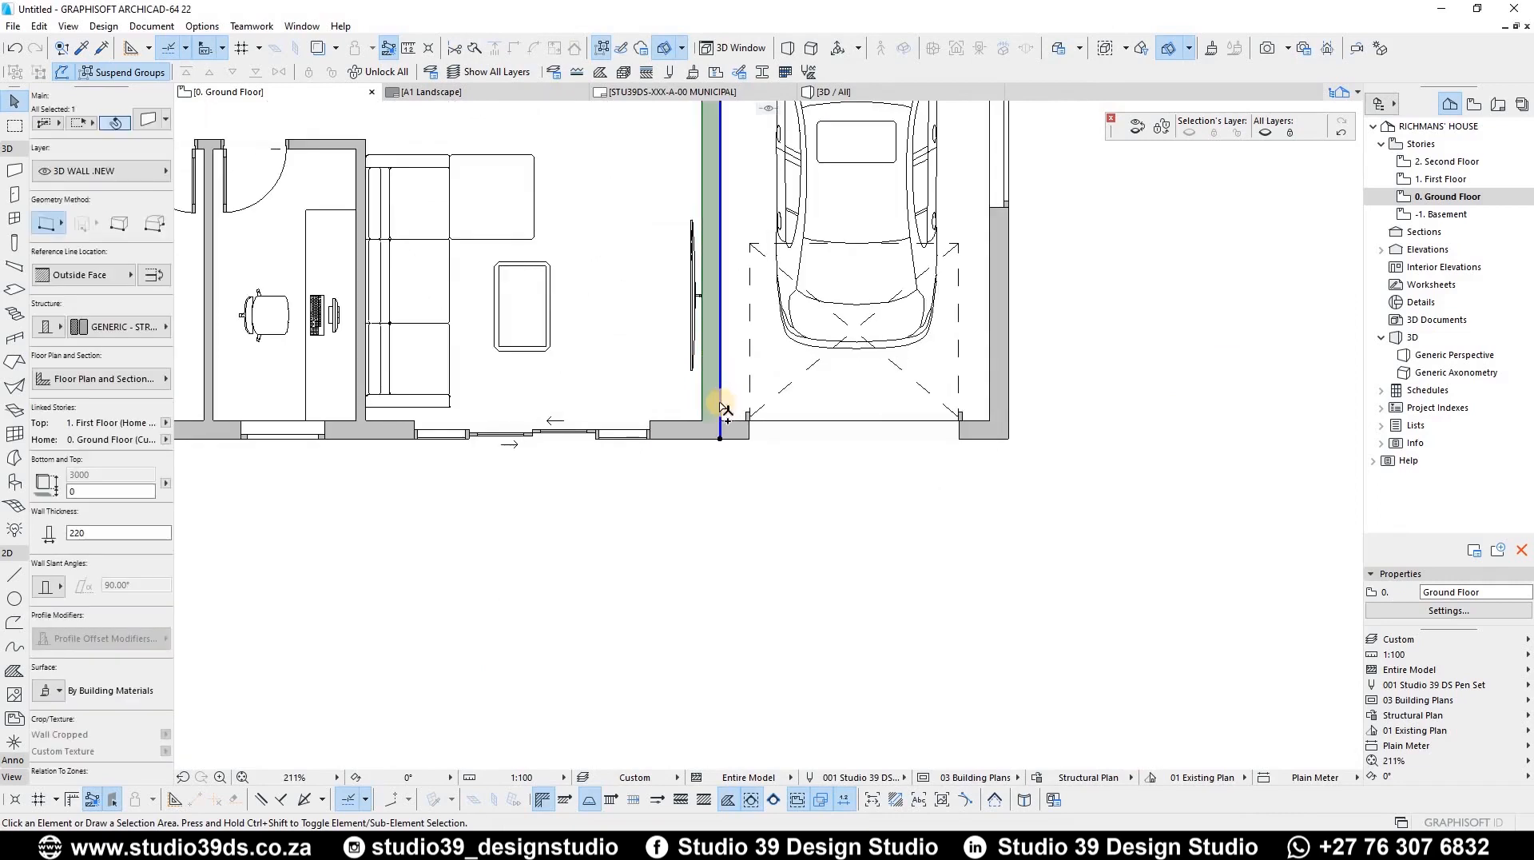
key("ctrl+d")
scroll(729, 239, "down", 5)
left_click(720, 397)
scroll(721, 403, "up", 3)
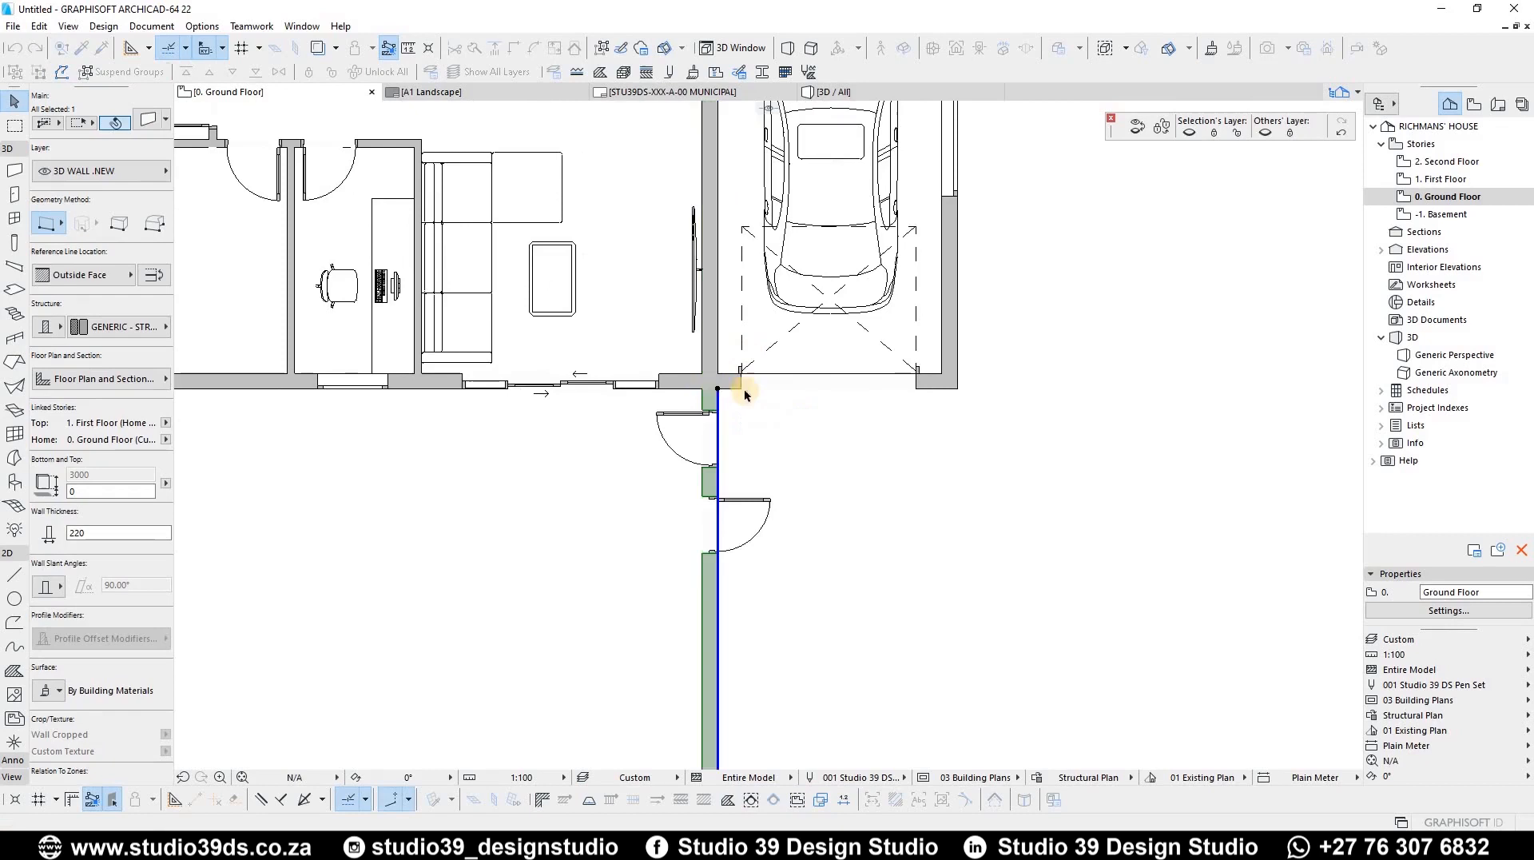
Delete the two doors carried over in the copied wall in front of the house
scroll(745, 396, "down", 3)
left_click(760, 436)
key("Delete")
left_click(692, 390)
key("Delete")
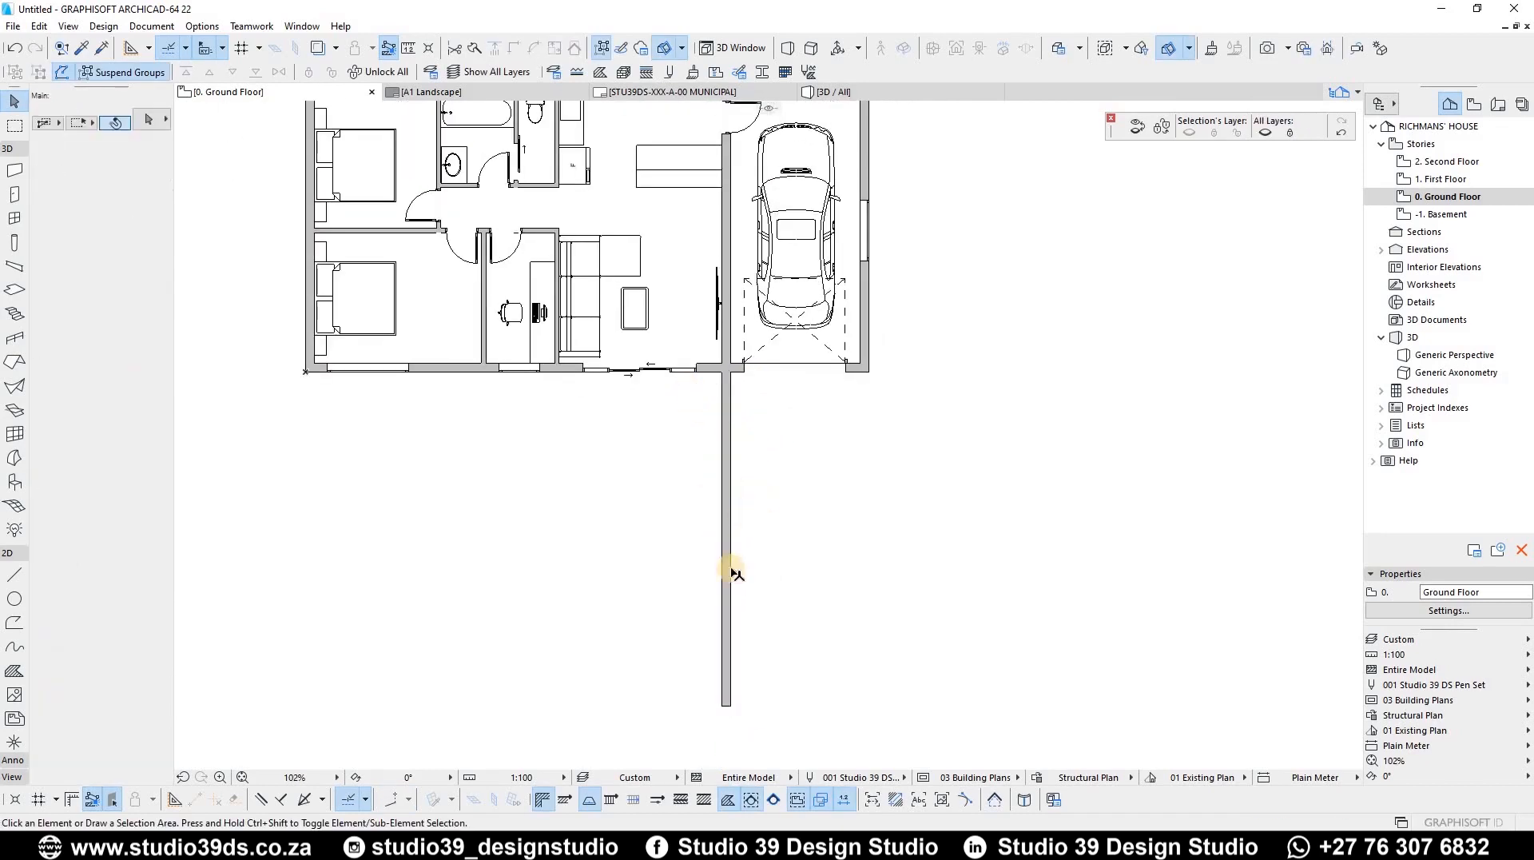
Shorten the copied wall by stretching its free end back towards the house, leaving a short stub beside the garage opening
left_click(735, 710)
left_click(731, 705)
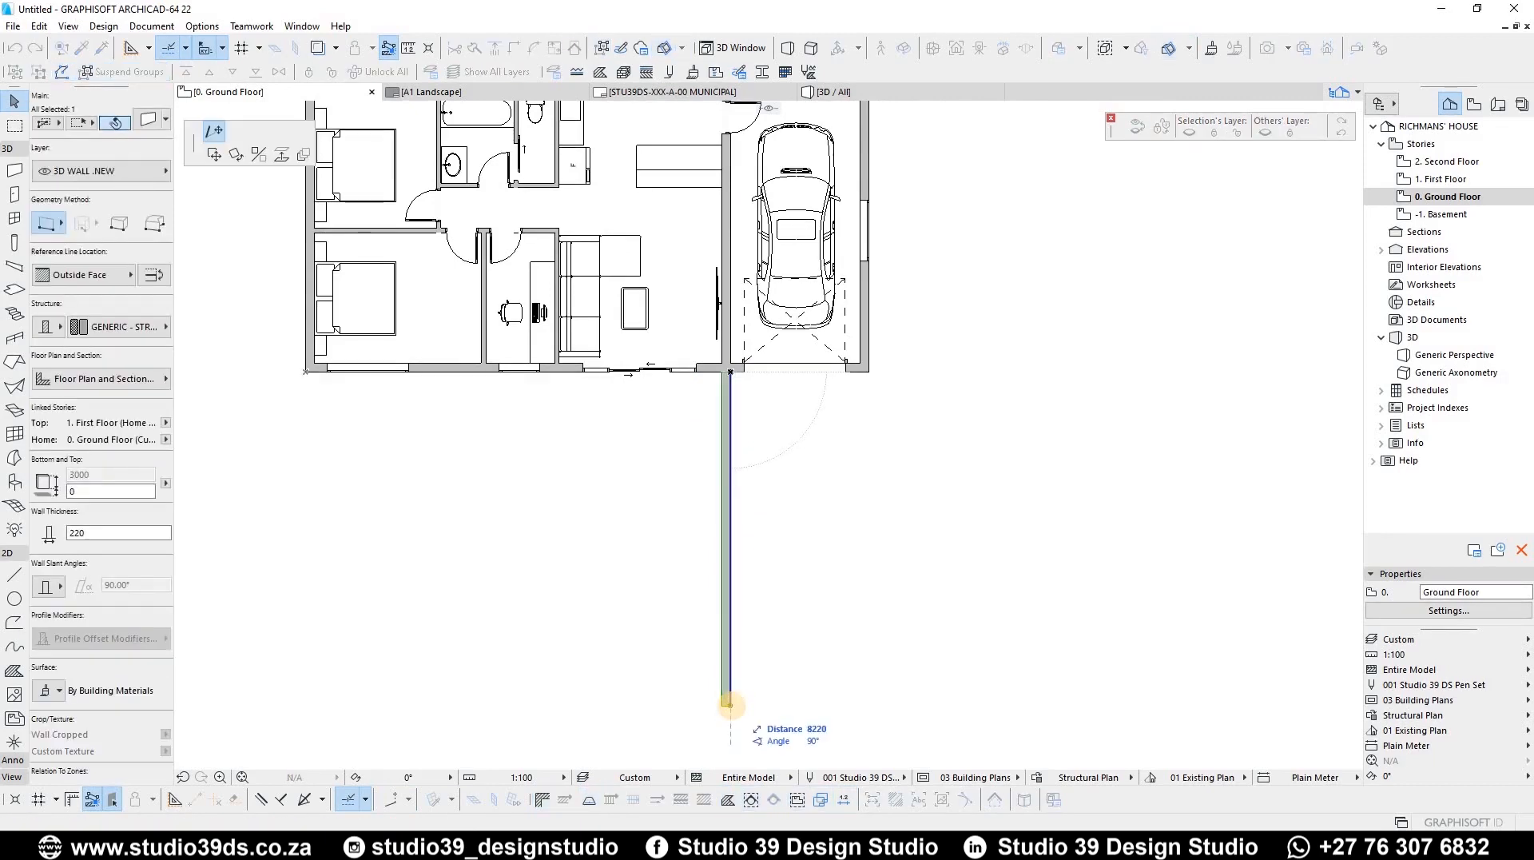
left_click(730, 437)
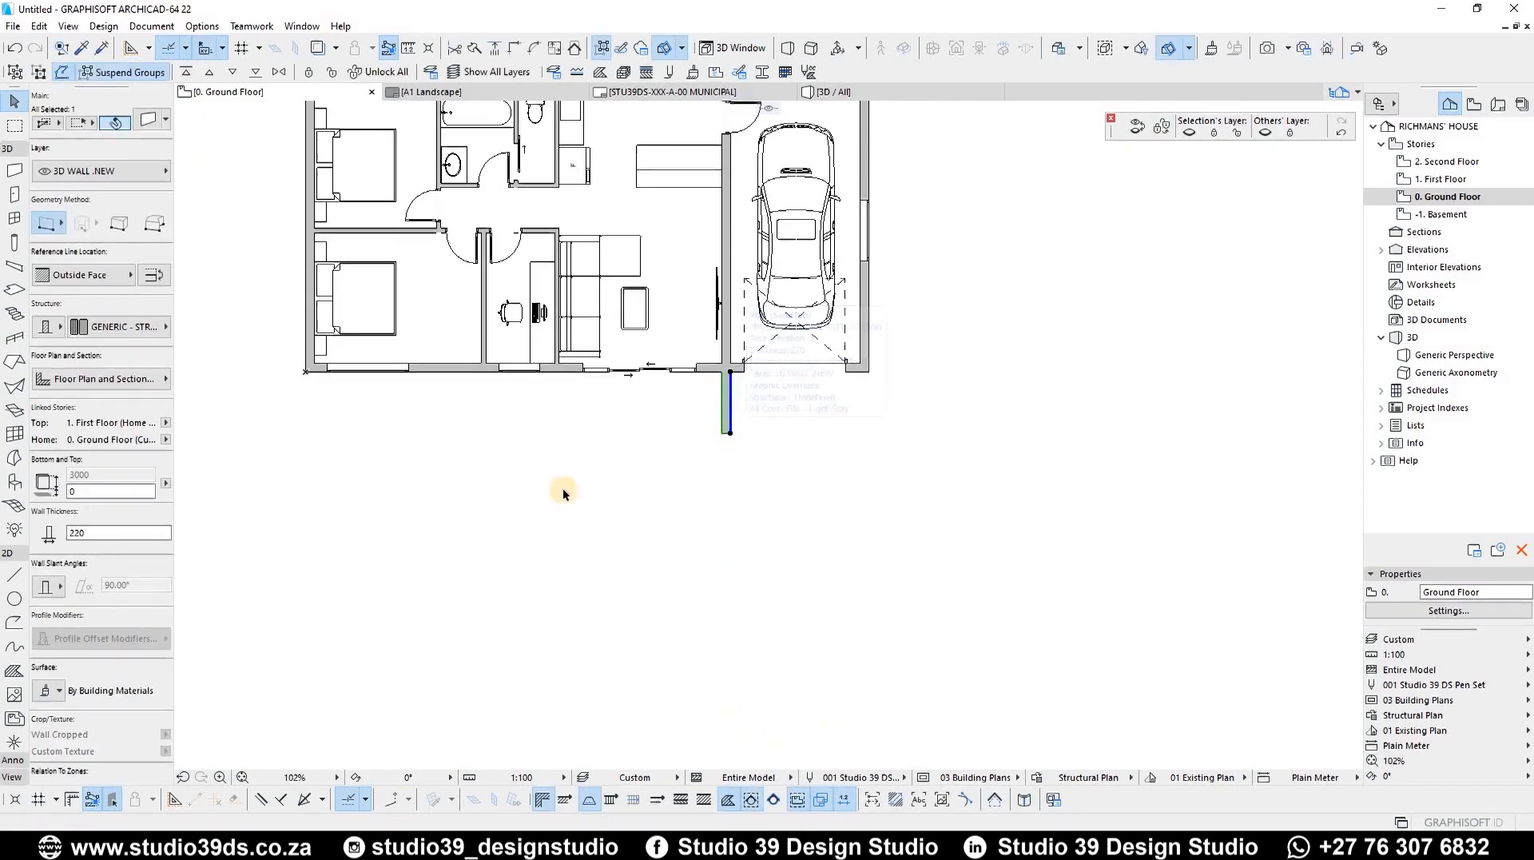
Mirror a copy of the short wall stub beside the garage about its own living-room-side face
scroll(965, 402, "up", 5)
scroll(959, 383, "down", 4)
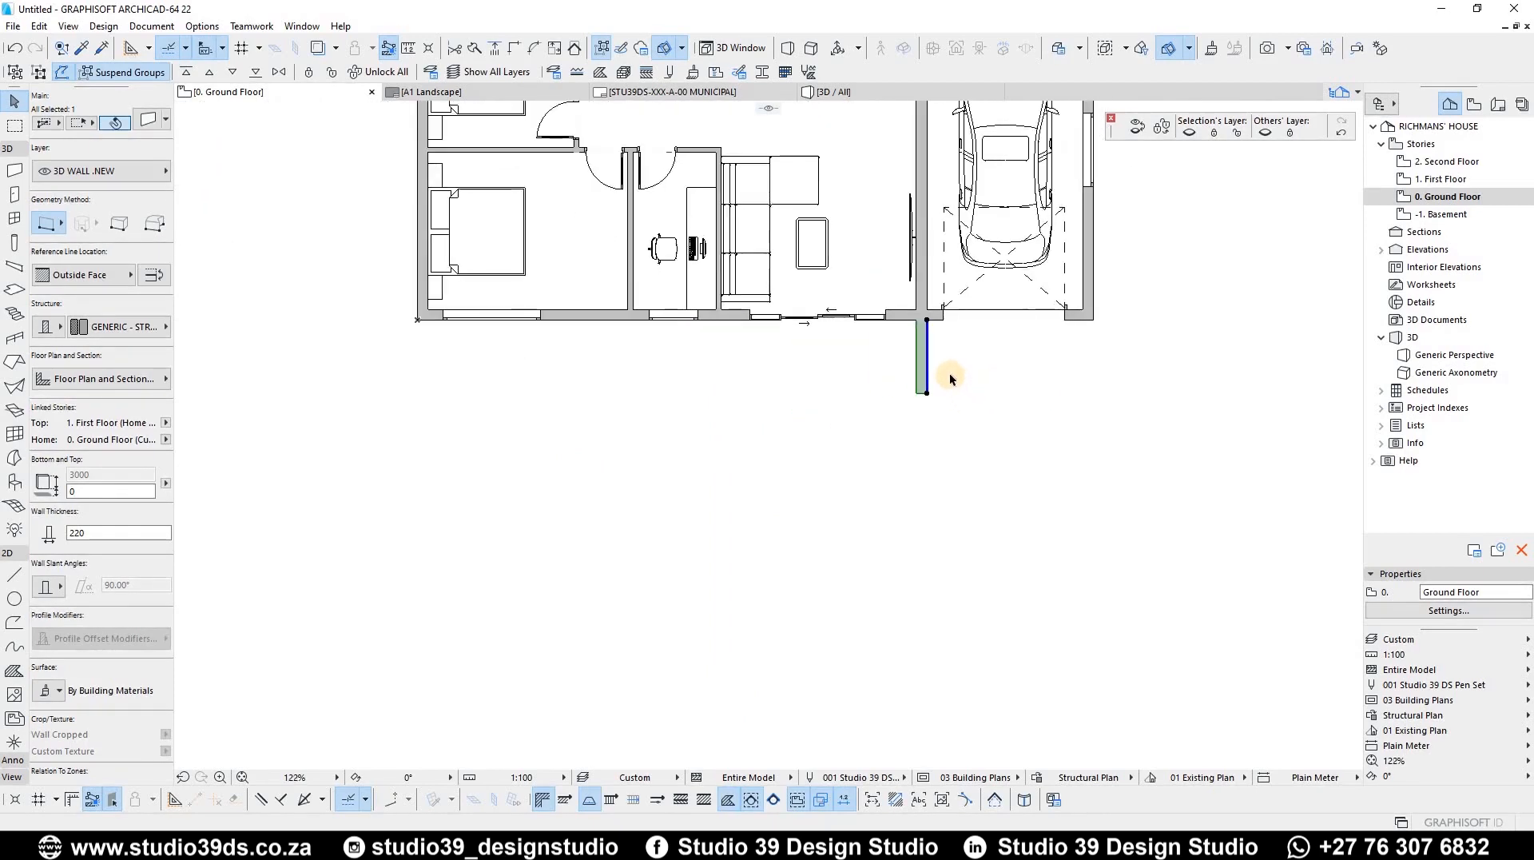
key("ctrl+shift+m")
scroll(923, 356, "up", 9)
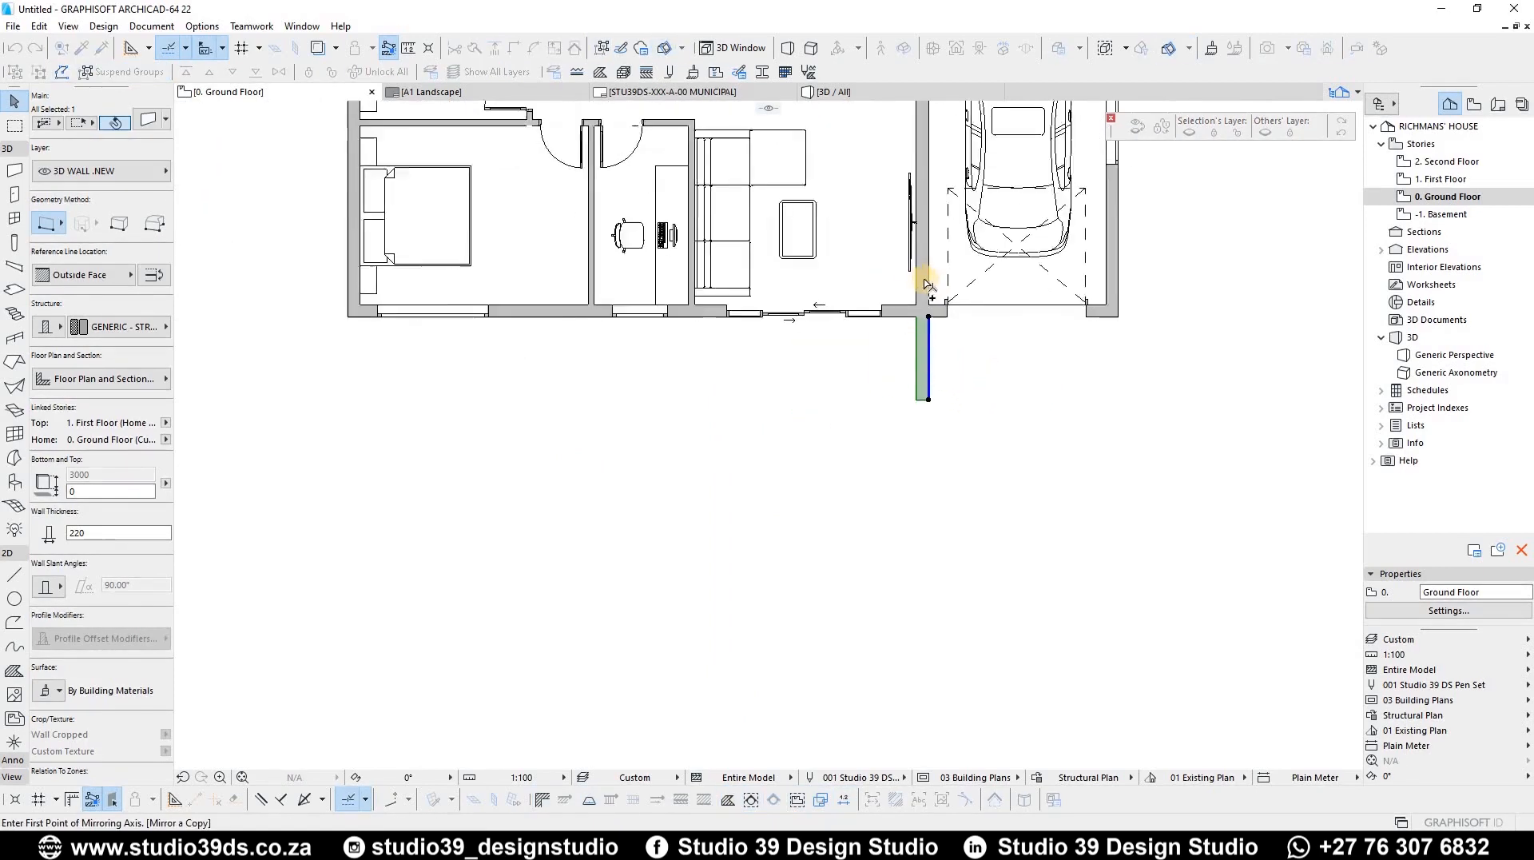
left_click(911, 347)
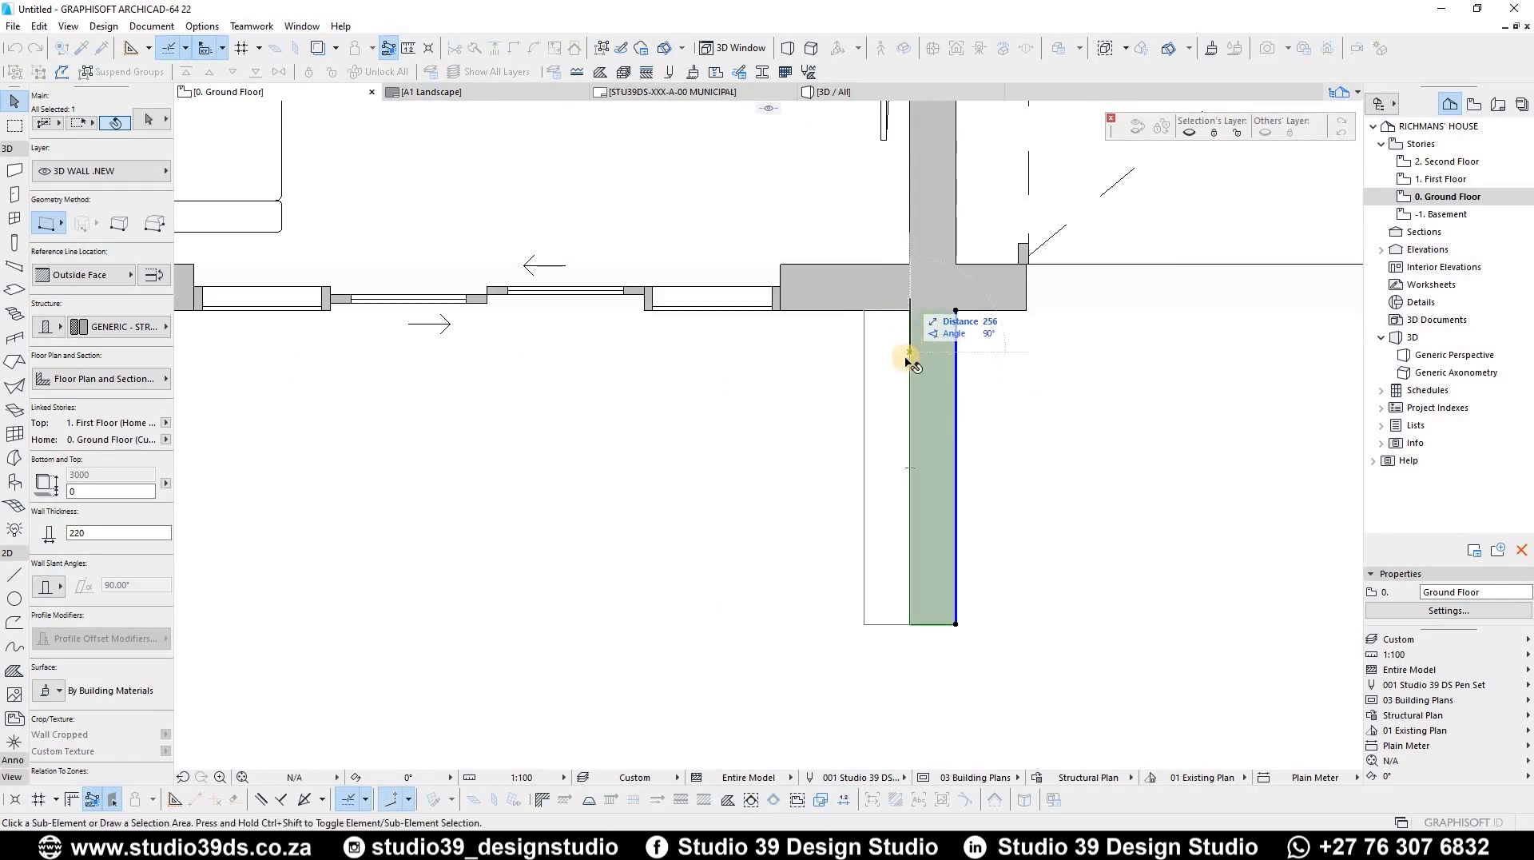
left_click(909, 427)
Move the mirrored stub along the front wall to line up with the wall between the study and living room
left_click(909, 359)
middle_click_drag(527, 399, 1211, 419)
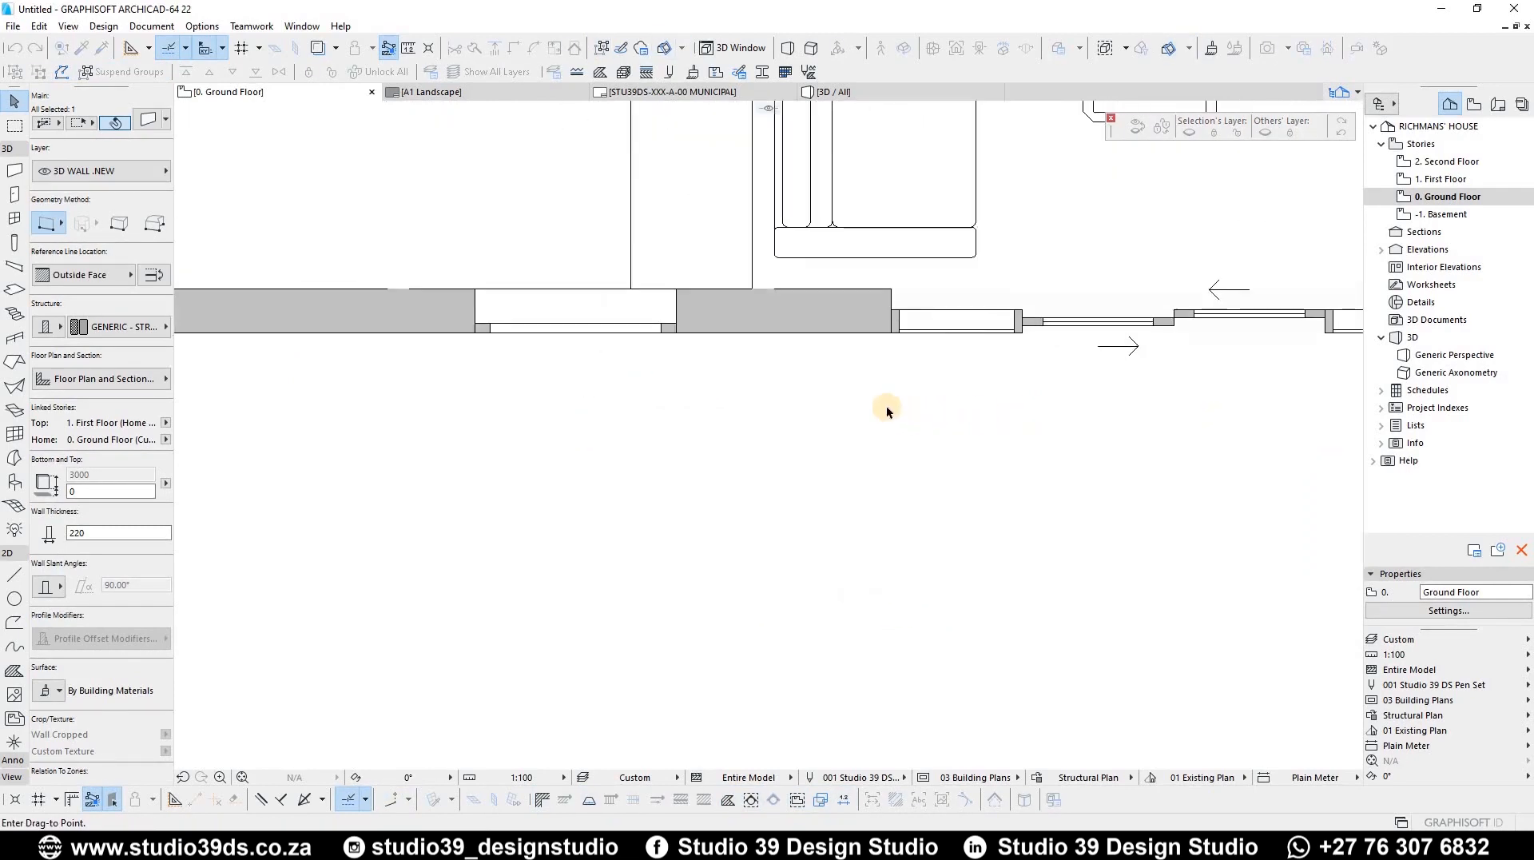
left_click(756, 284)
scroll(538, 404, "down", 3)
Mirror a copy of the study-side stub about a 45° axis through its free end and intersect it with the garage-side stub
key("ctrl+alt+m")
left_click(607, 501)
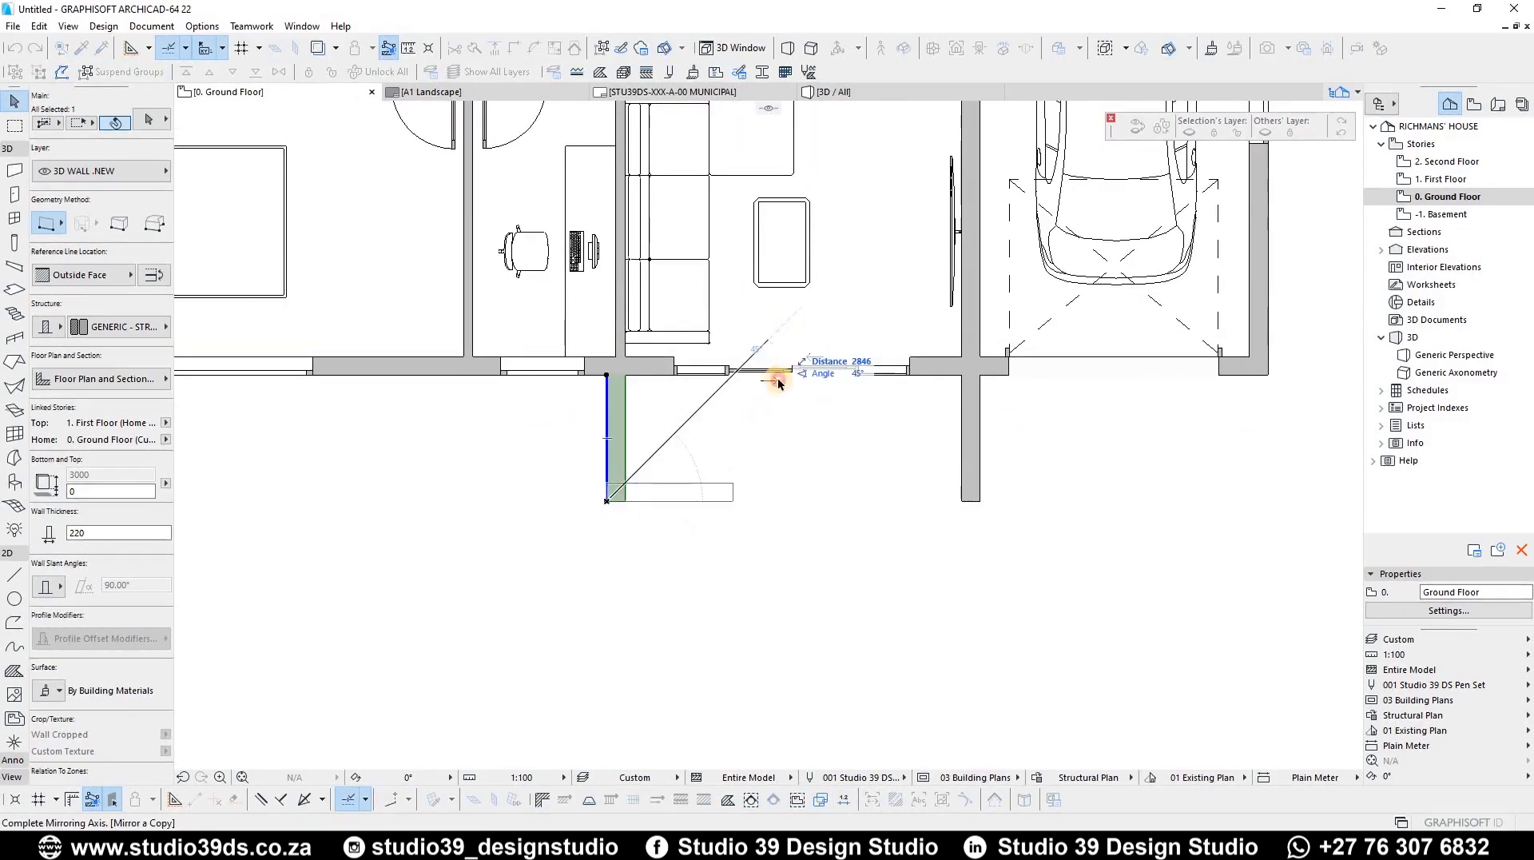
left_click(769, 376)
left_click(971, 497, "shift")
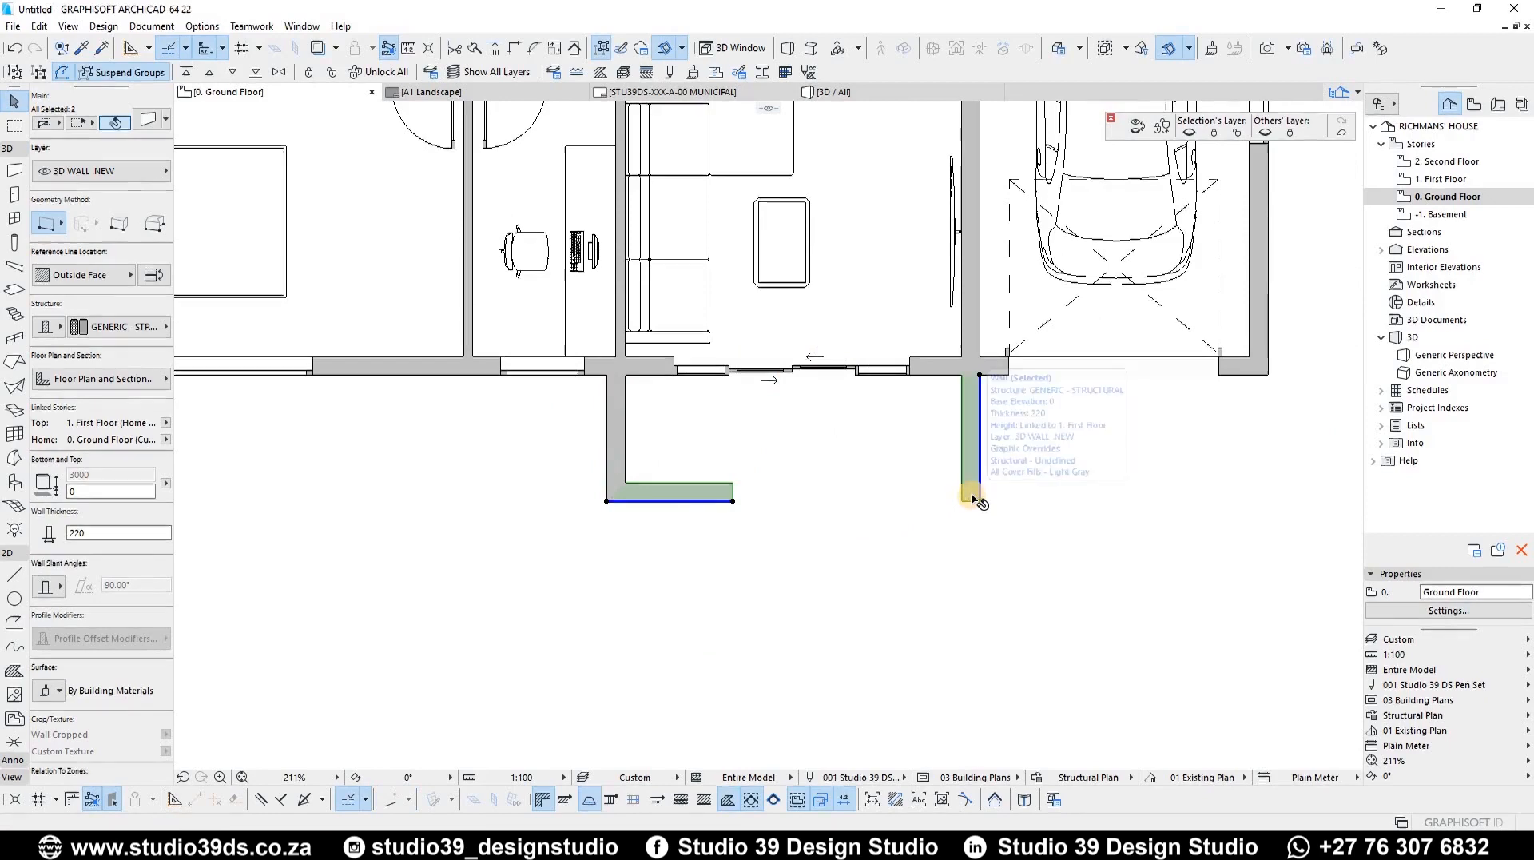
key("ctrl+i")
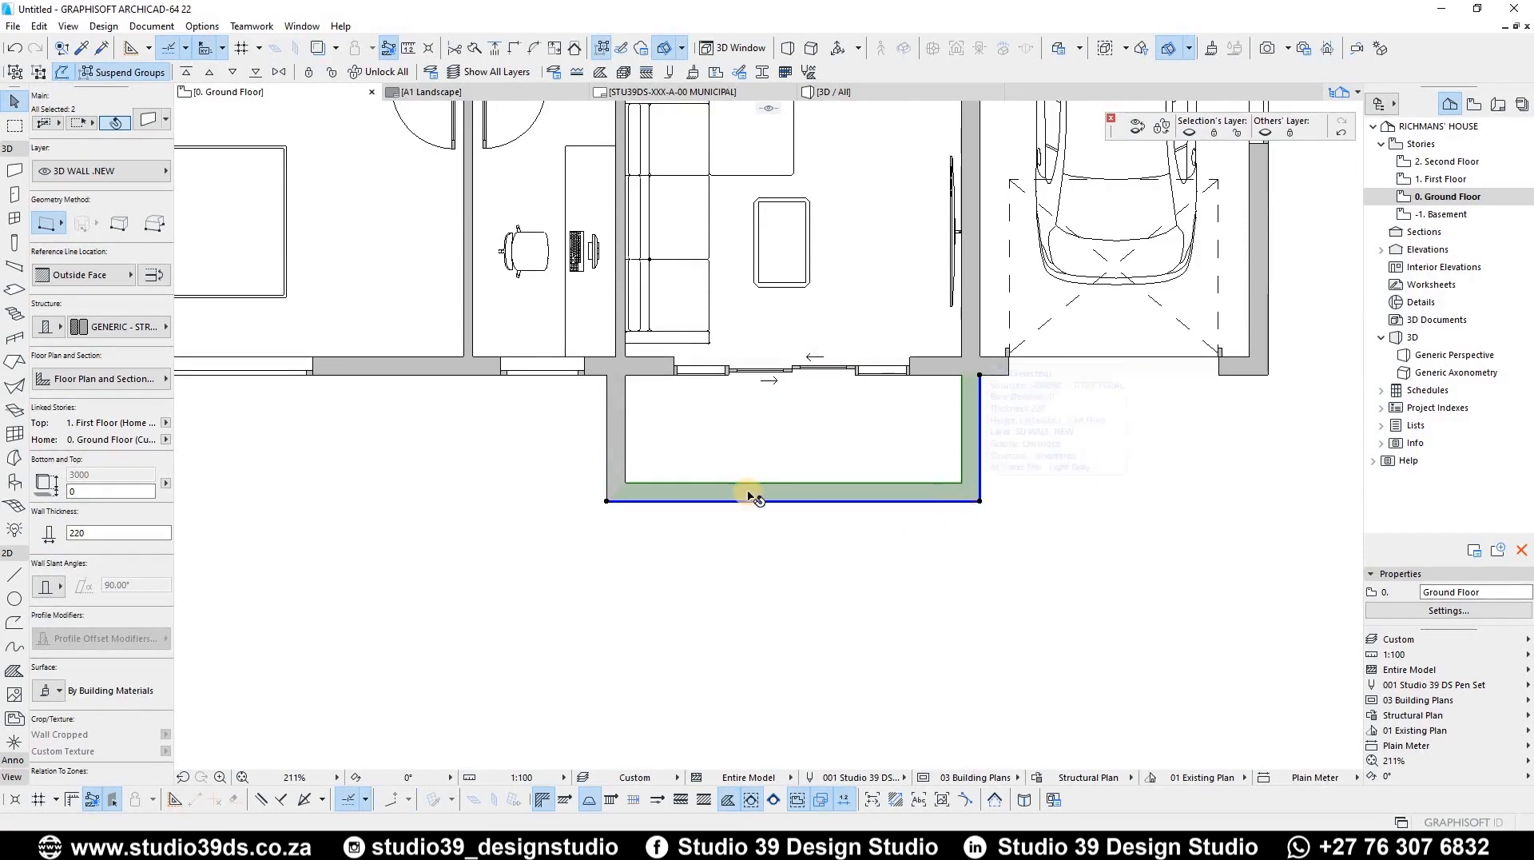
Try to set the bottom elevation of all three porch walls to 2100
left_click(625, 461, "shift")
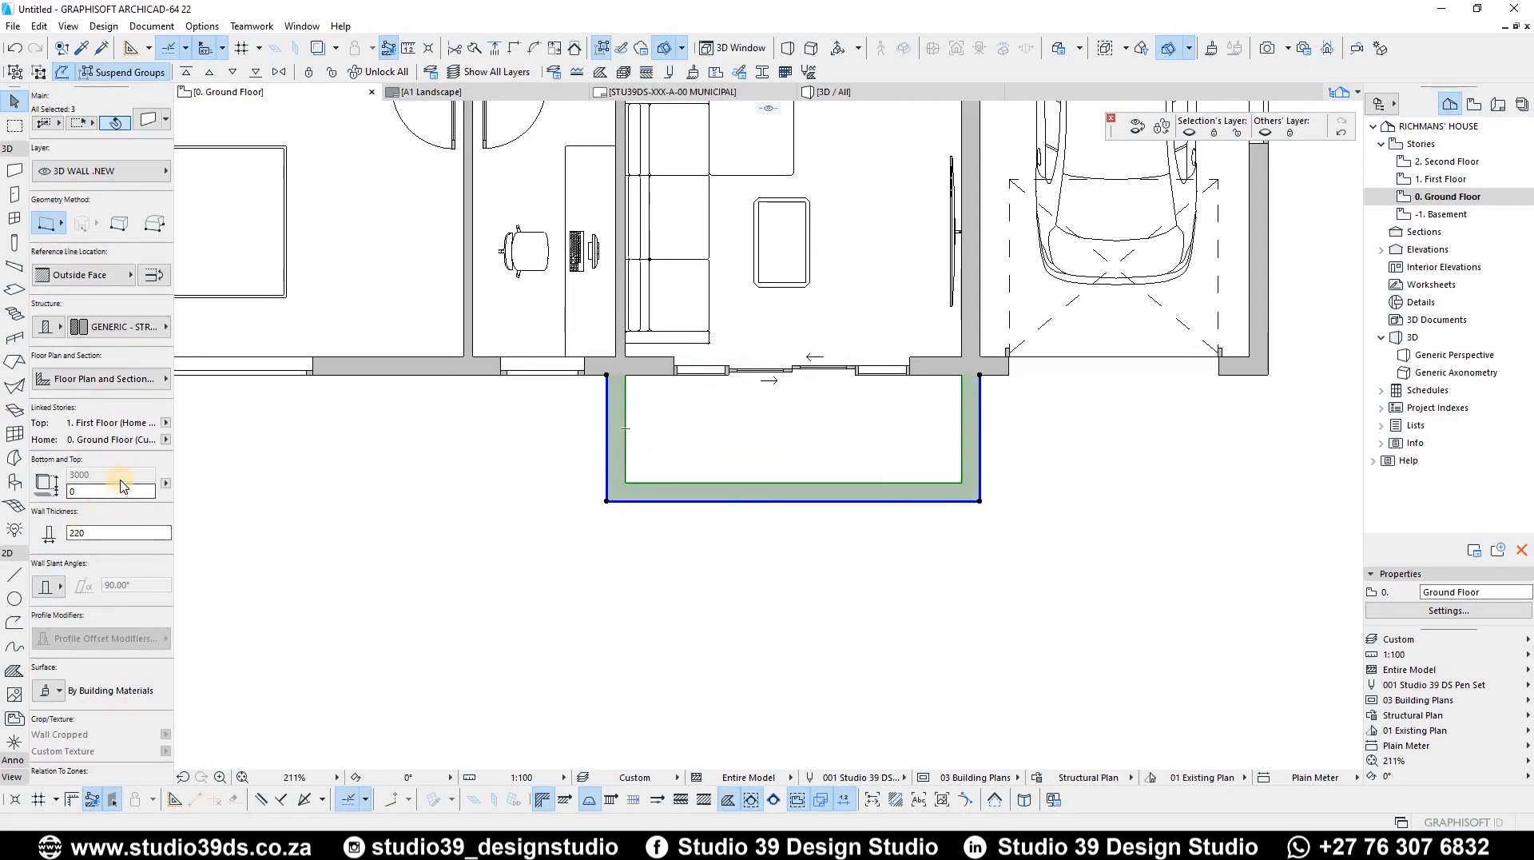
key("Return")
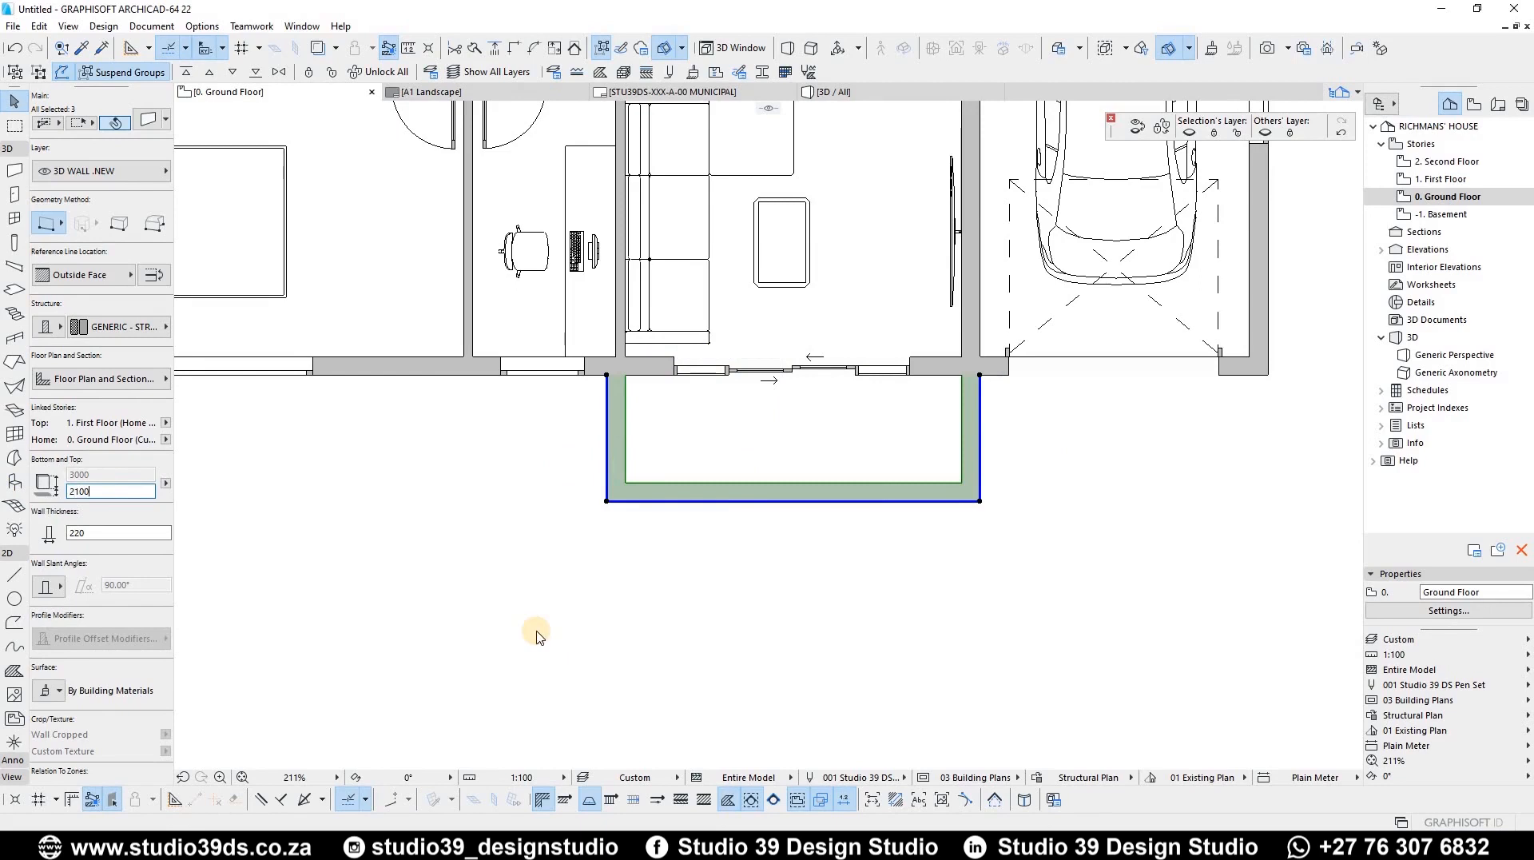
key("Return")
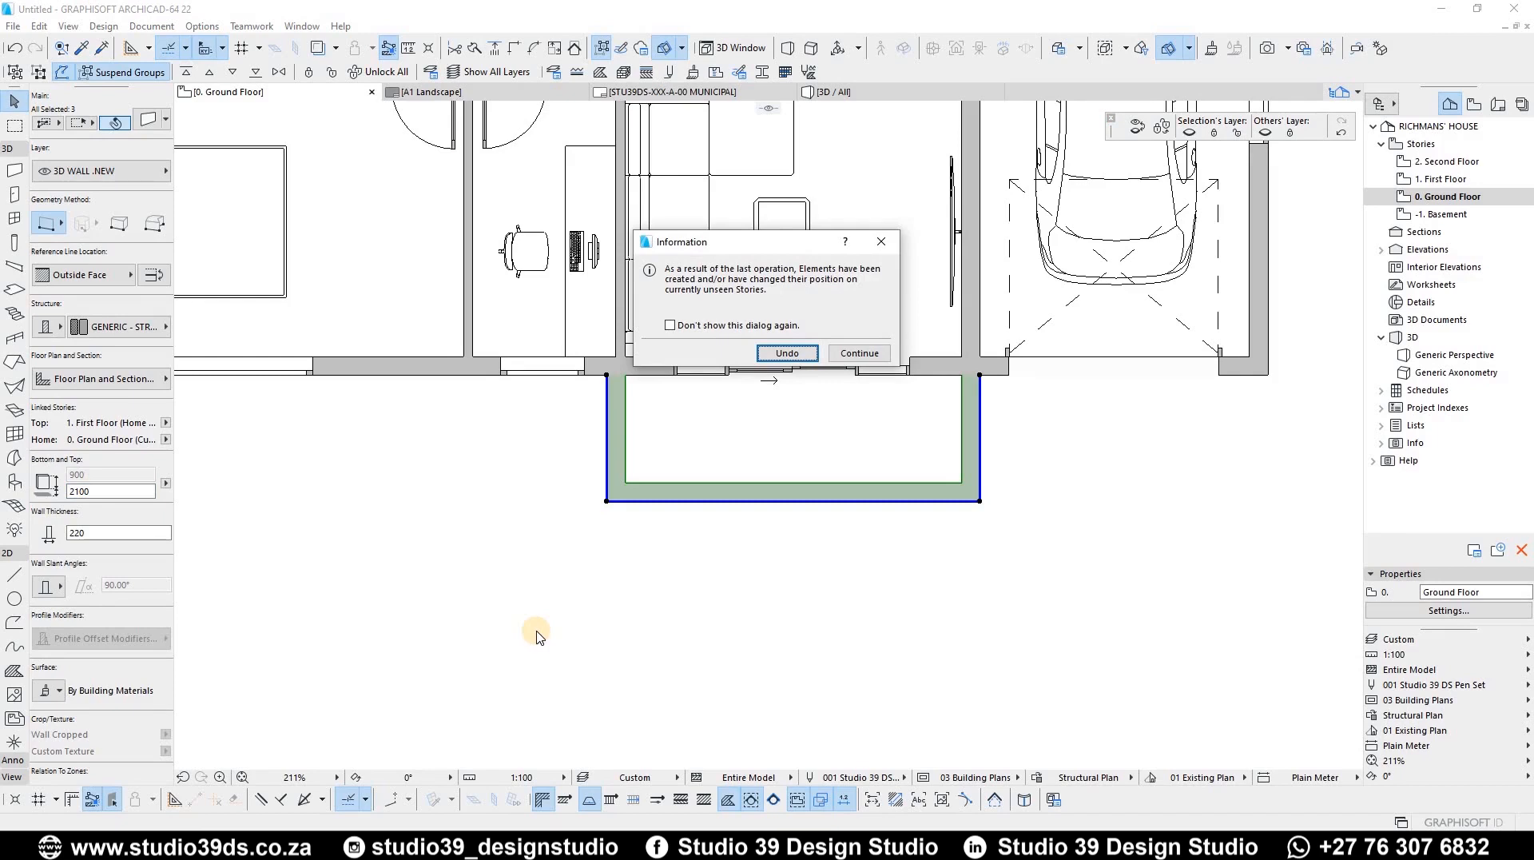
key("Return")
Set the floor plan display of the three porch walls to Projected with Overhead
left_click(477, 535)
left_click(771, 479)
left_click(533, 452)
left_click(458, 450)
key("ctrl+t")
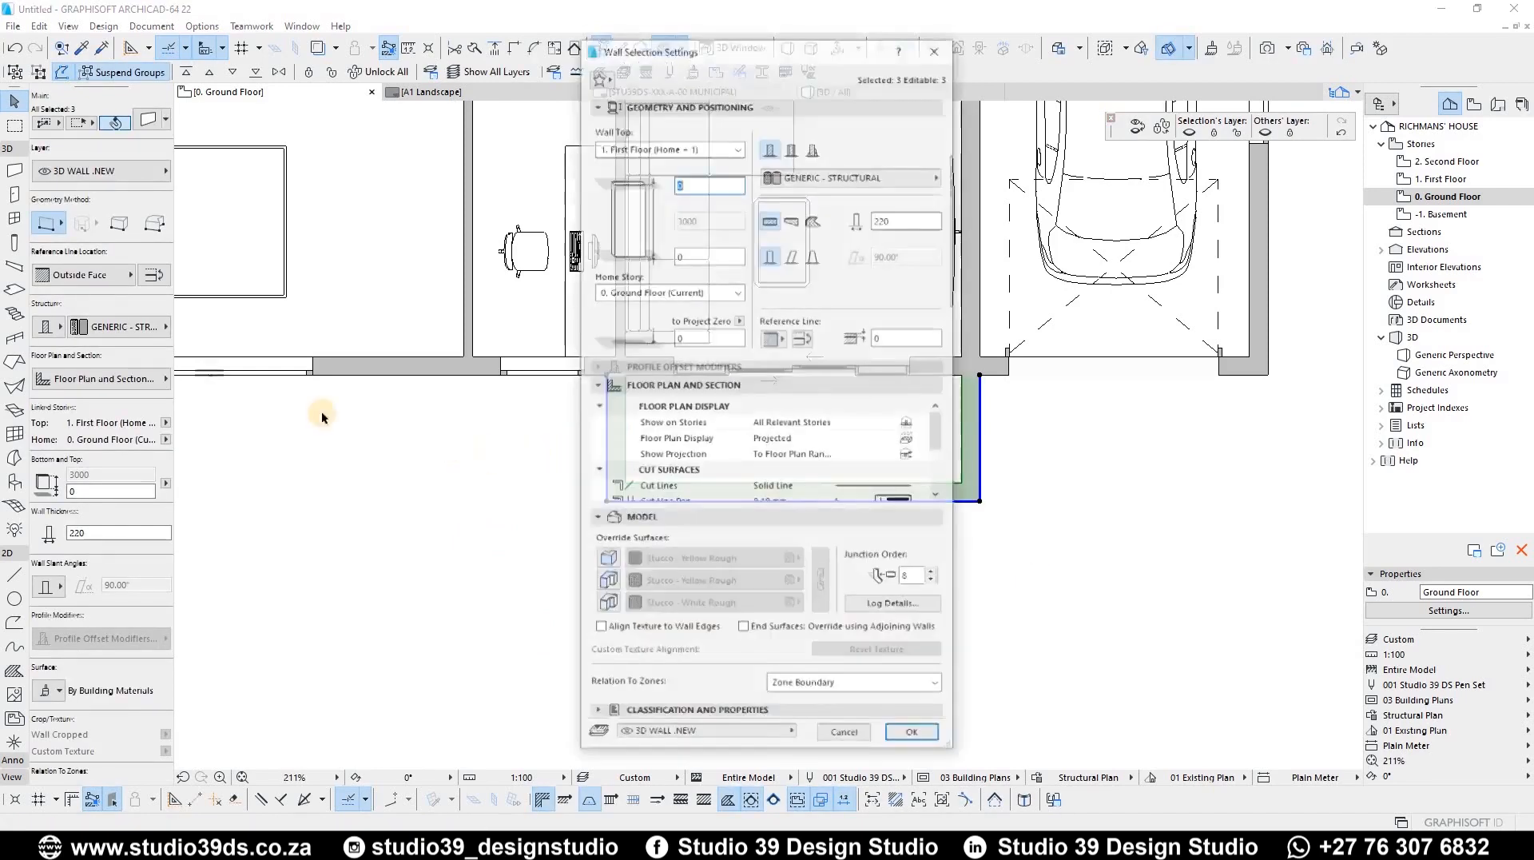
left_click(114, 380)
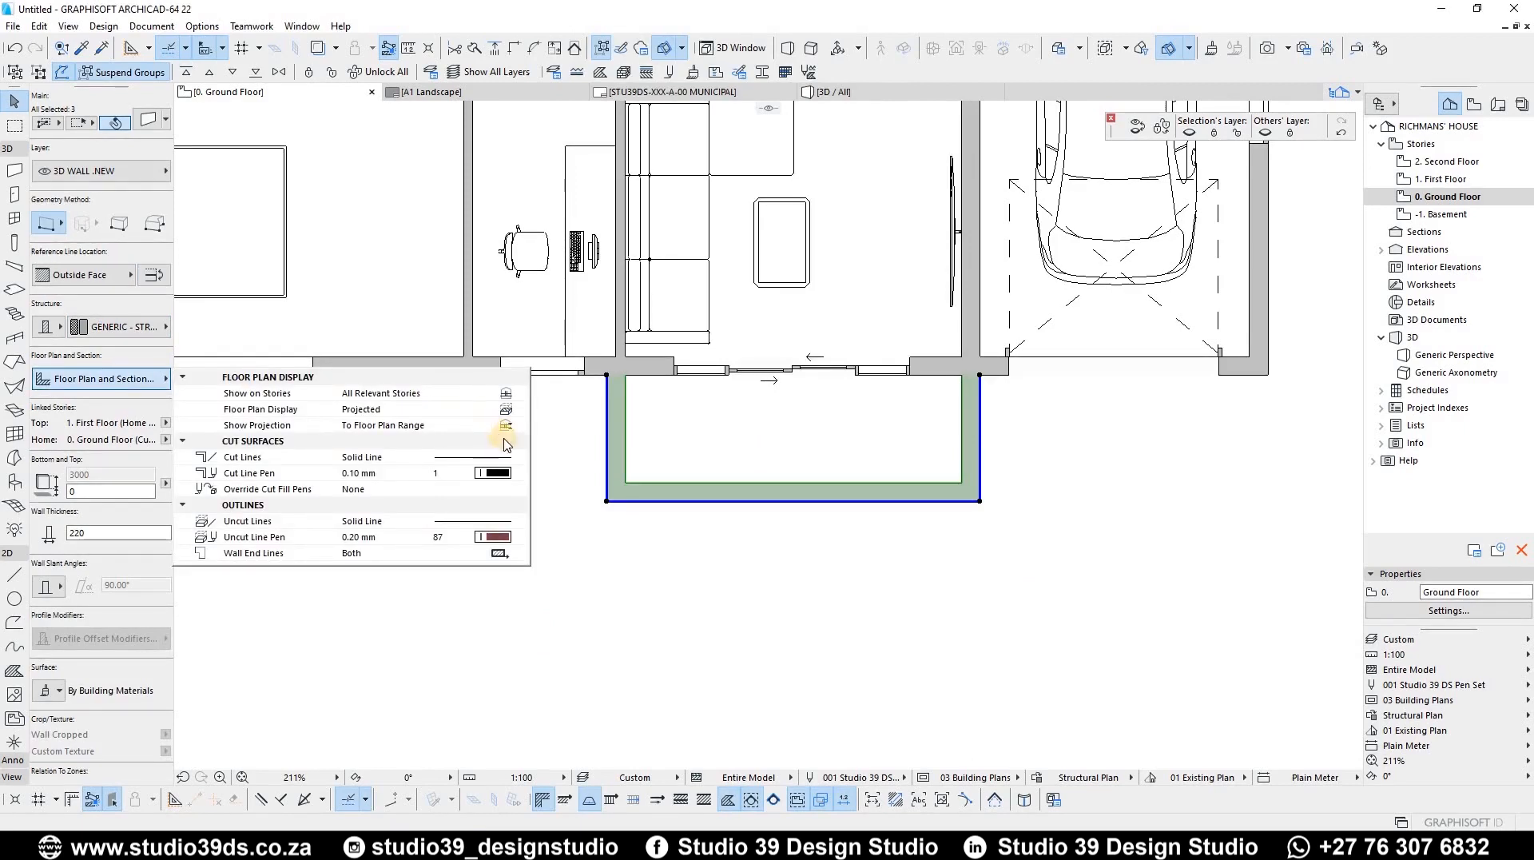
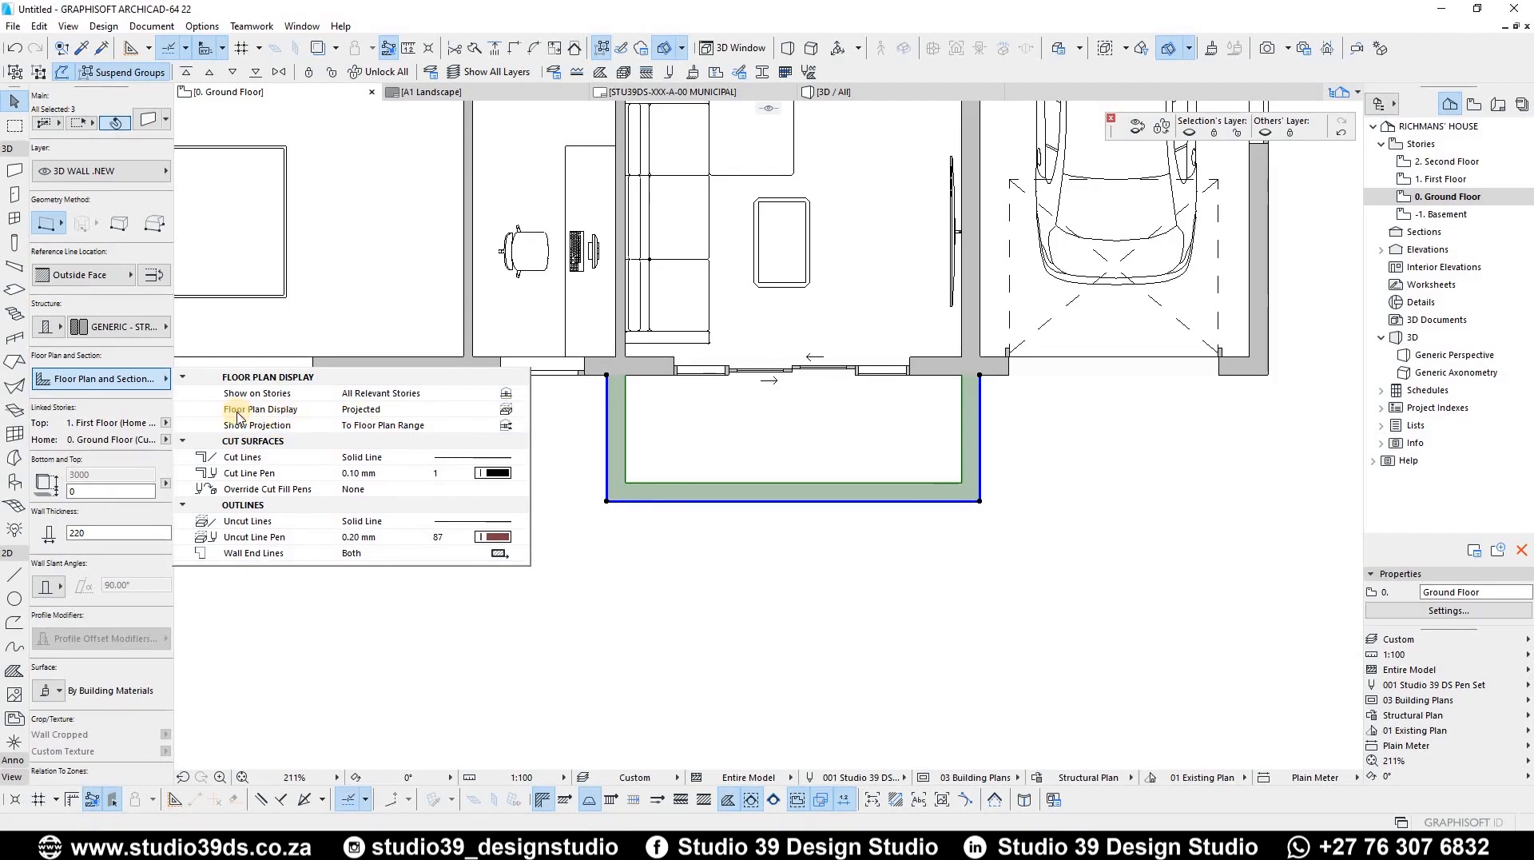
left_click(512, 415)
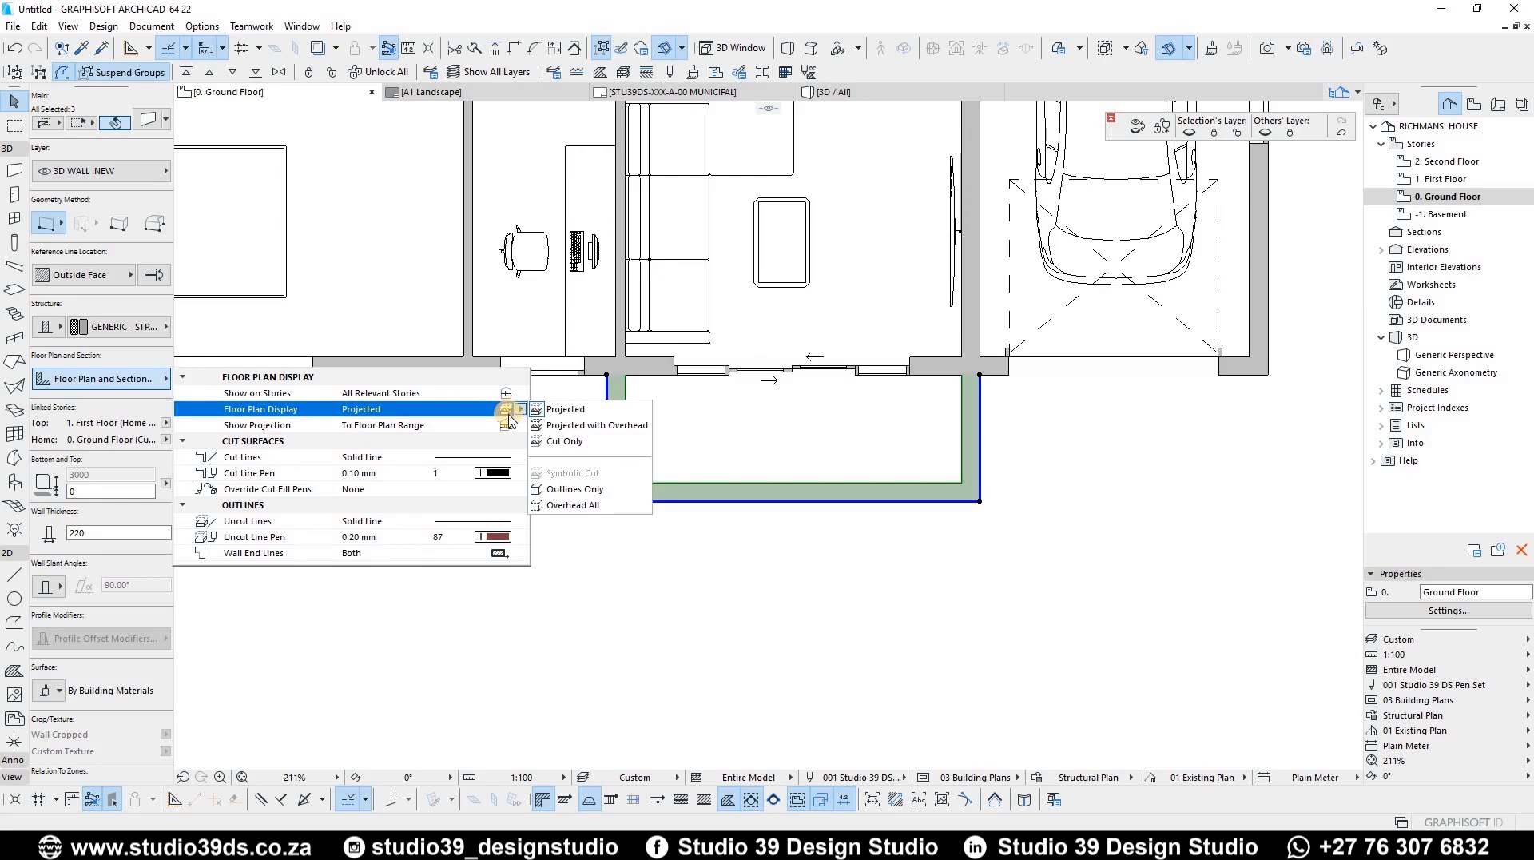
left_click(562, 433)
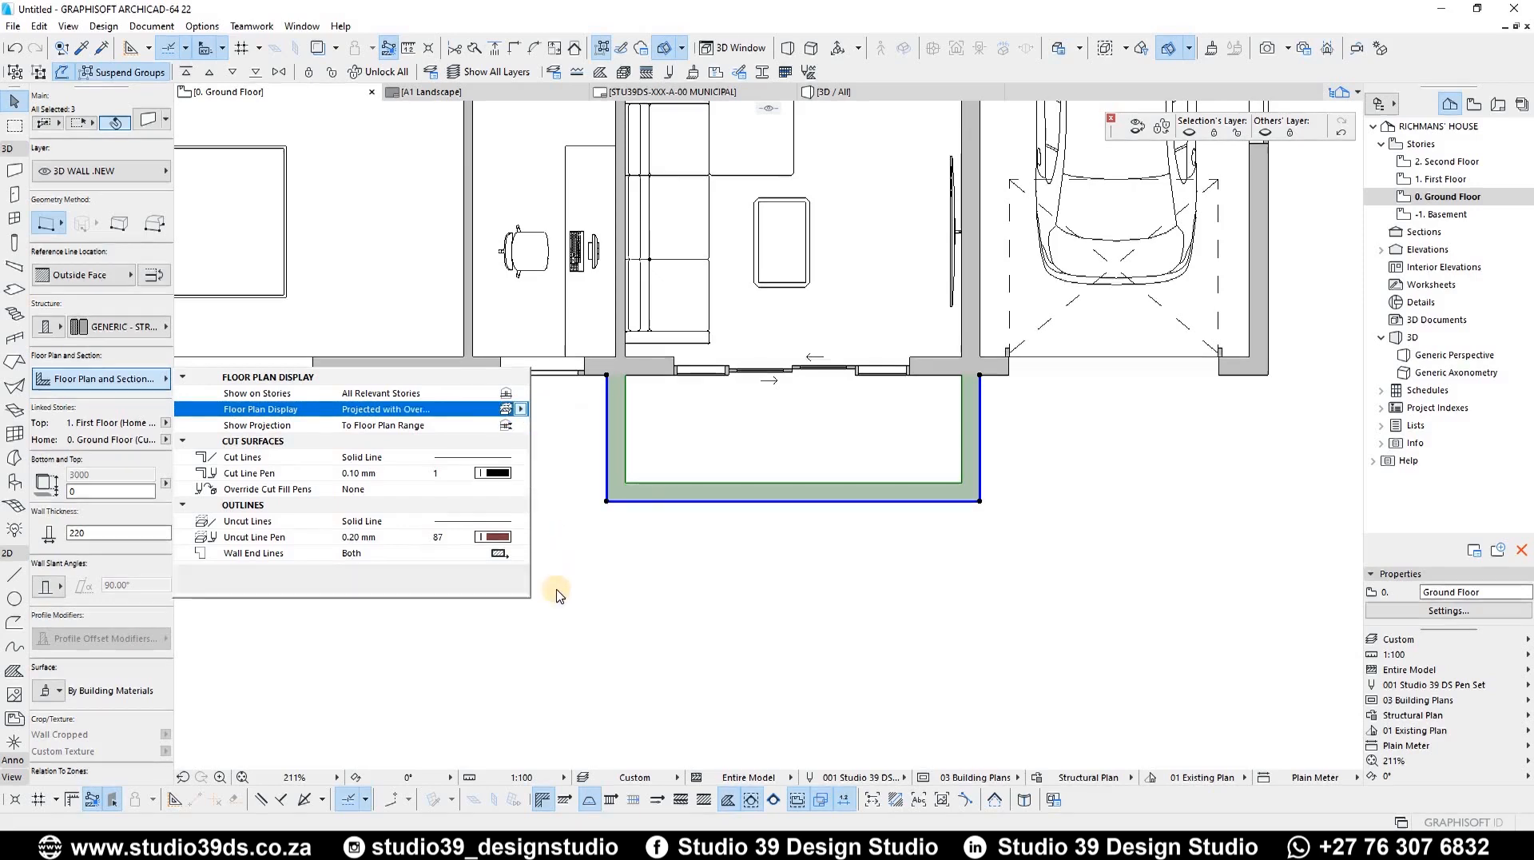
left_click(520, 413)
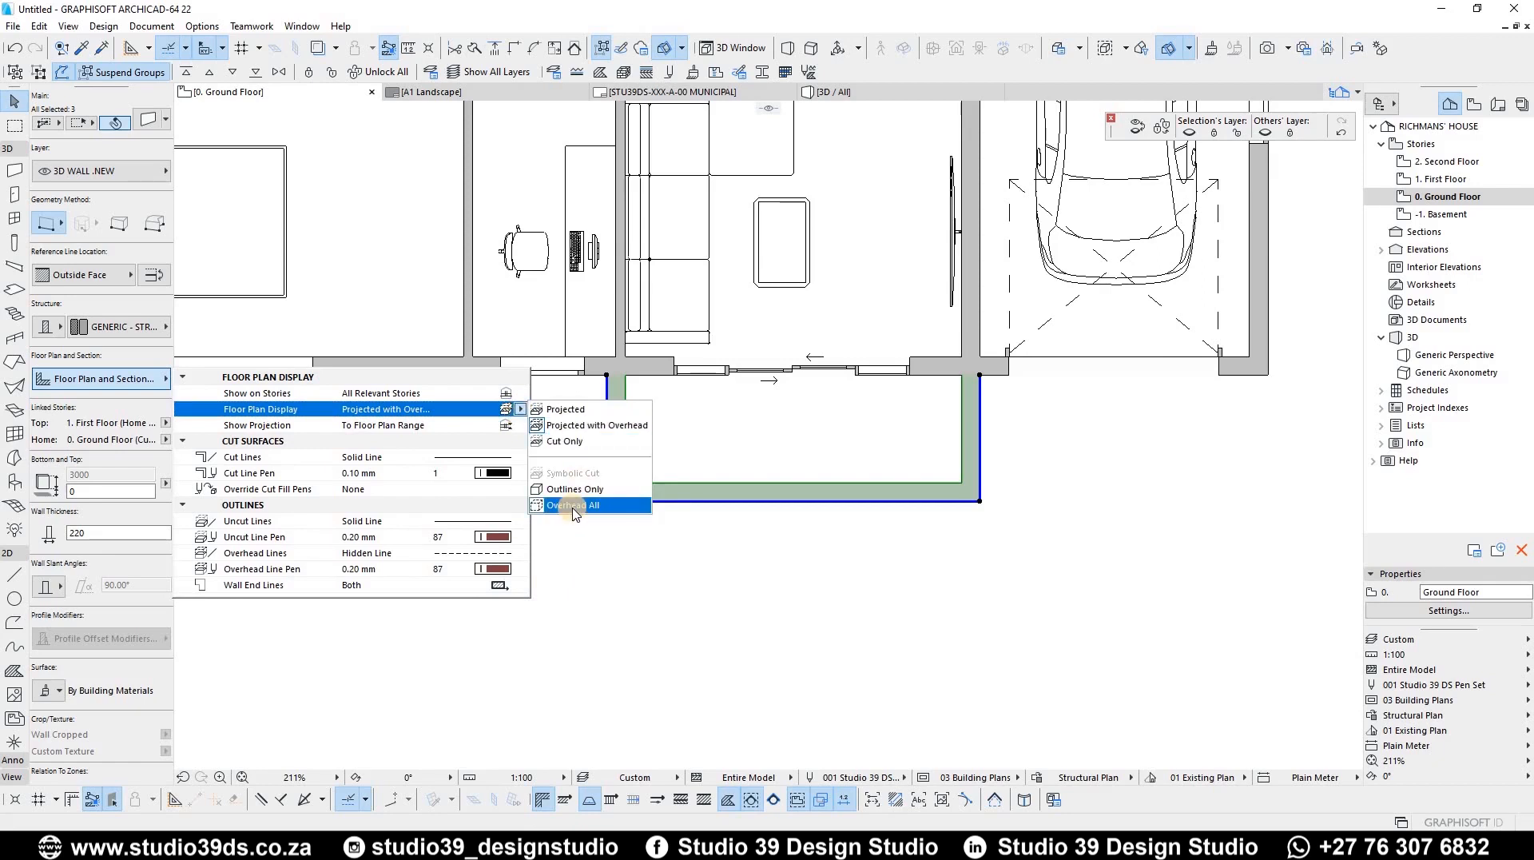
left_click(707, 589)
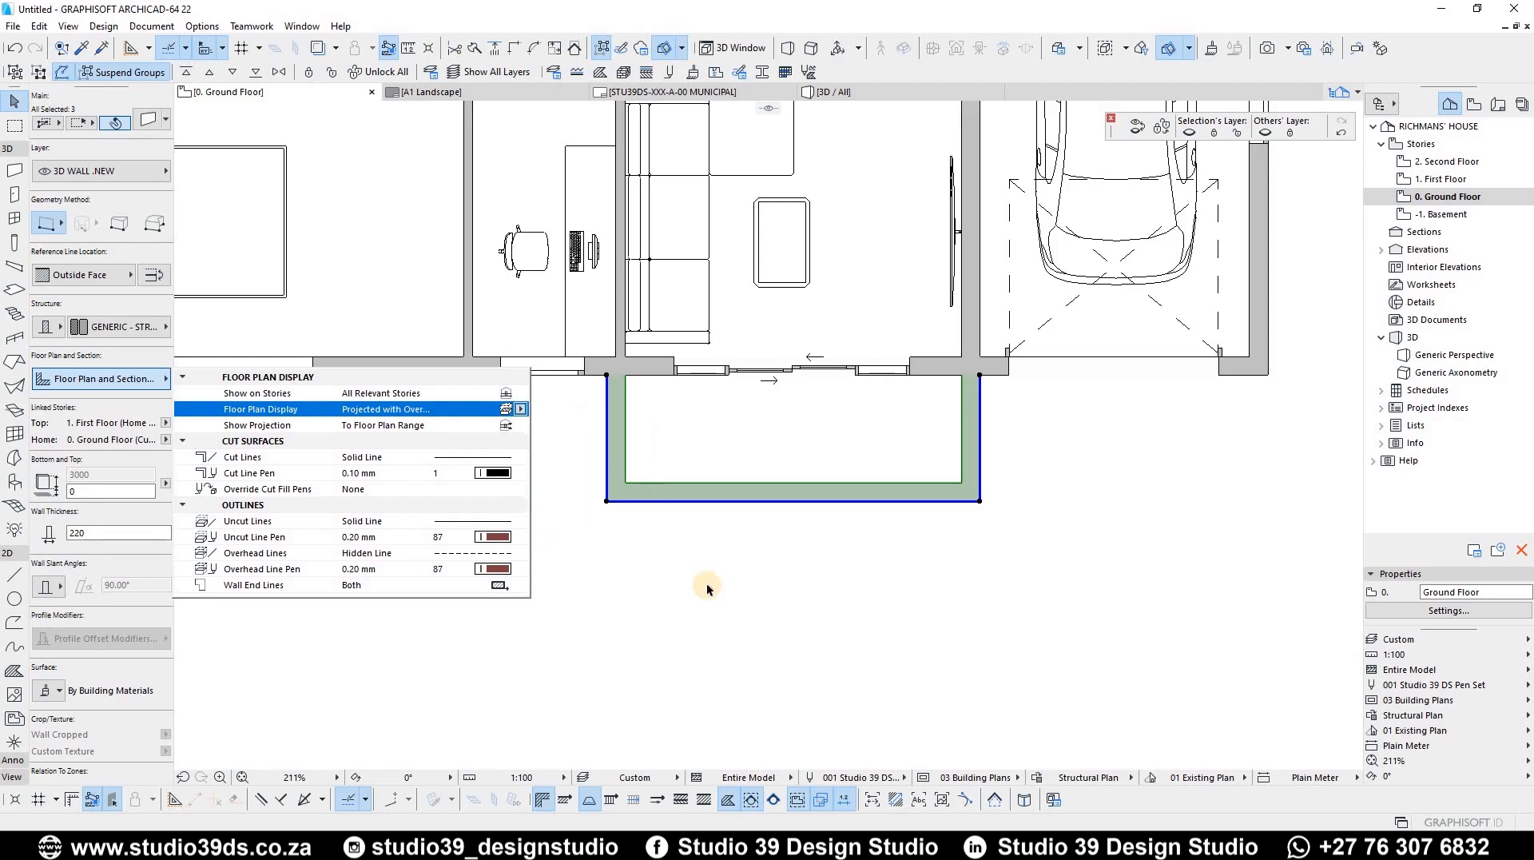
Set the bottom elevation of the three porch walls to 2100 and deselect them
left_click(89, 496)
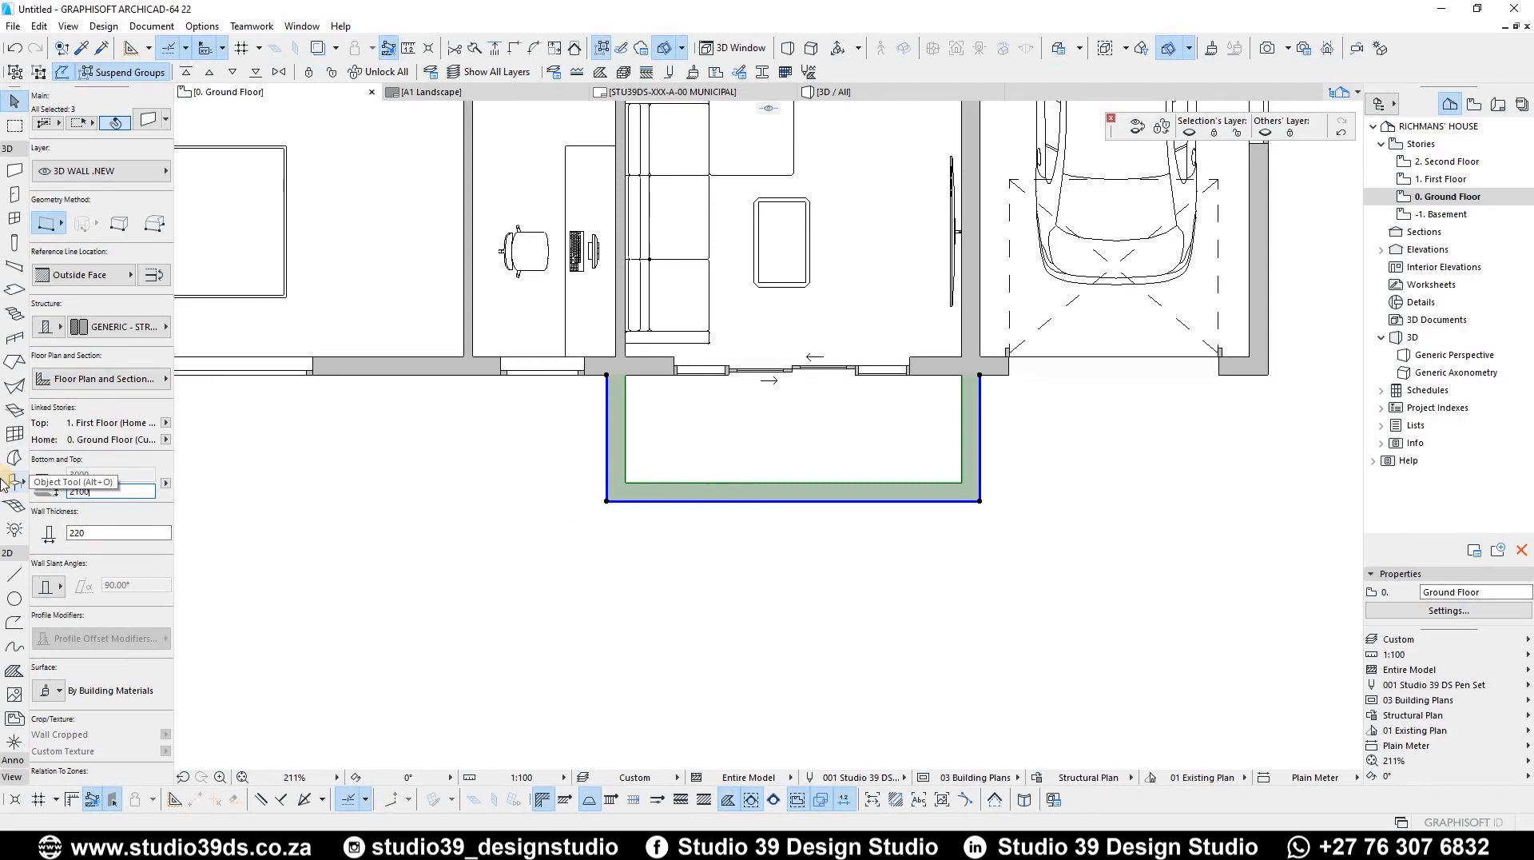
left_click(690, 632)
left_click(779, 584)
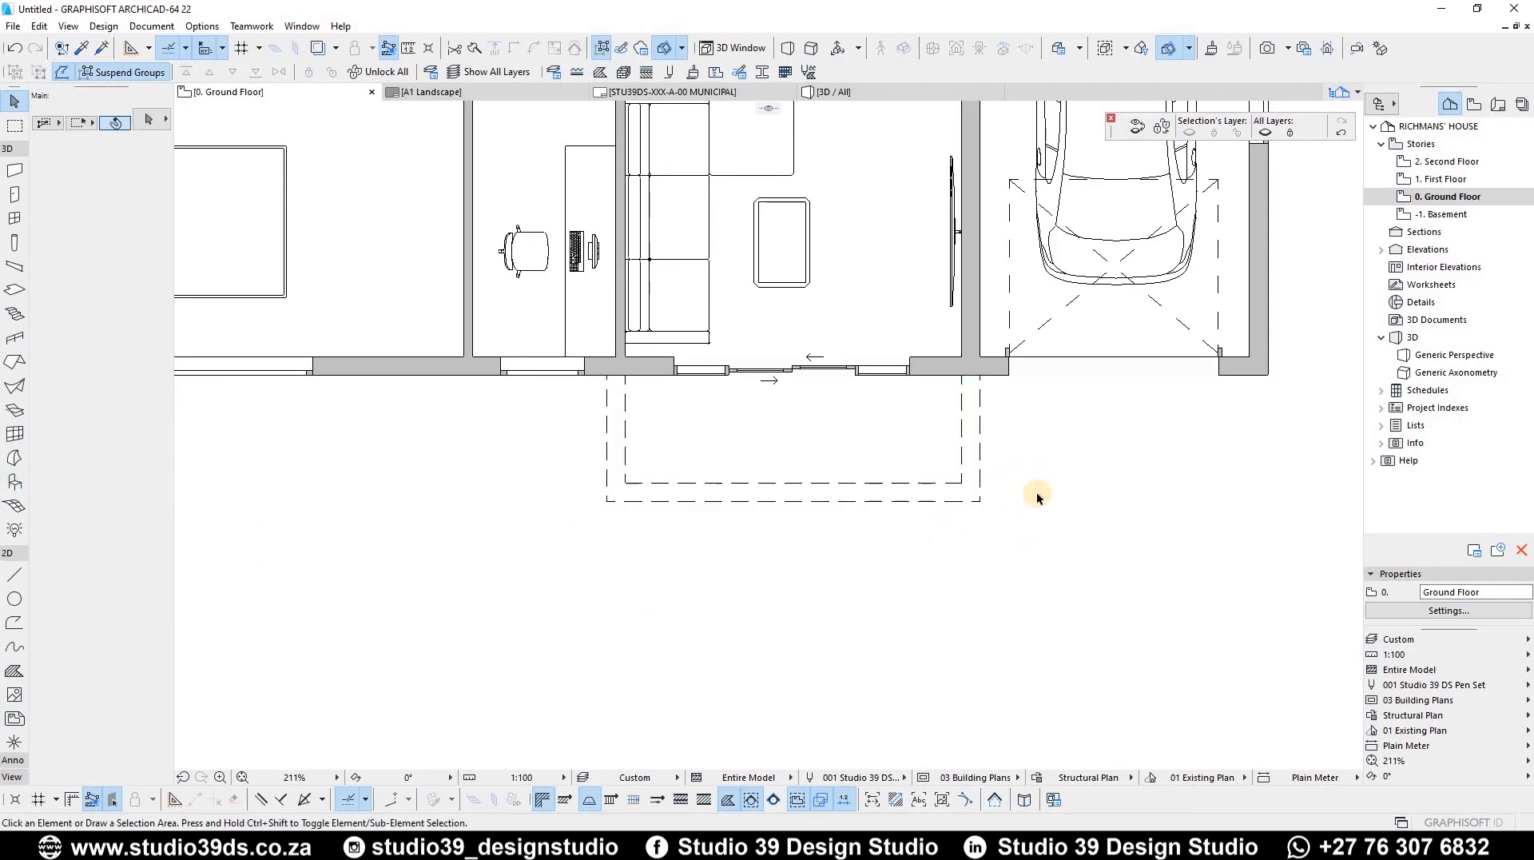
left_click(1050, 534)
left_click(534, 462)
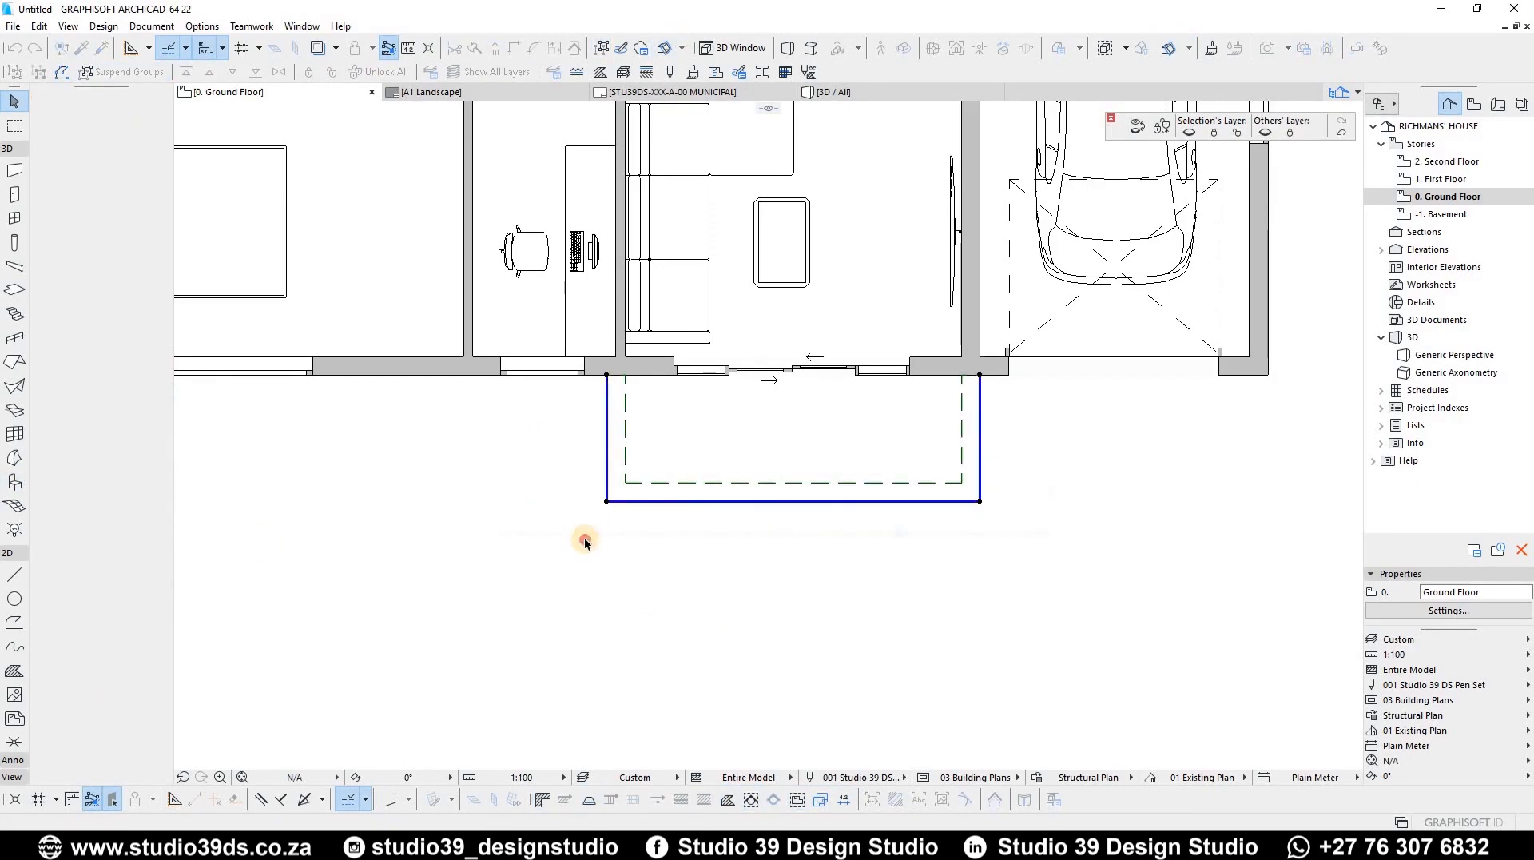
left_click(584, 537)
Place two circular columns with a core size of 300 at the inner front corners of the overhead porch walls
scroll(763, 480, "down", 5)
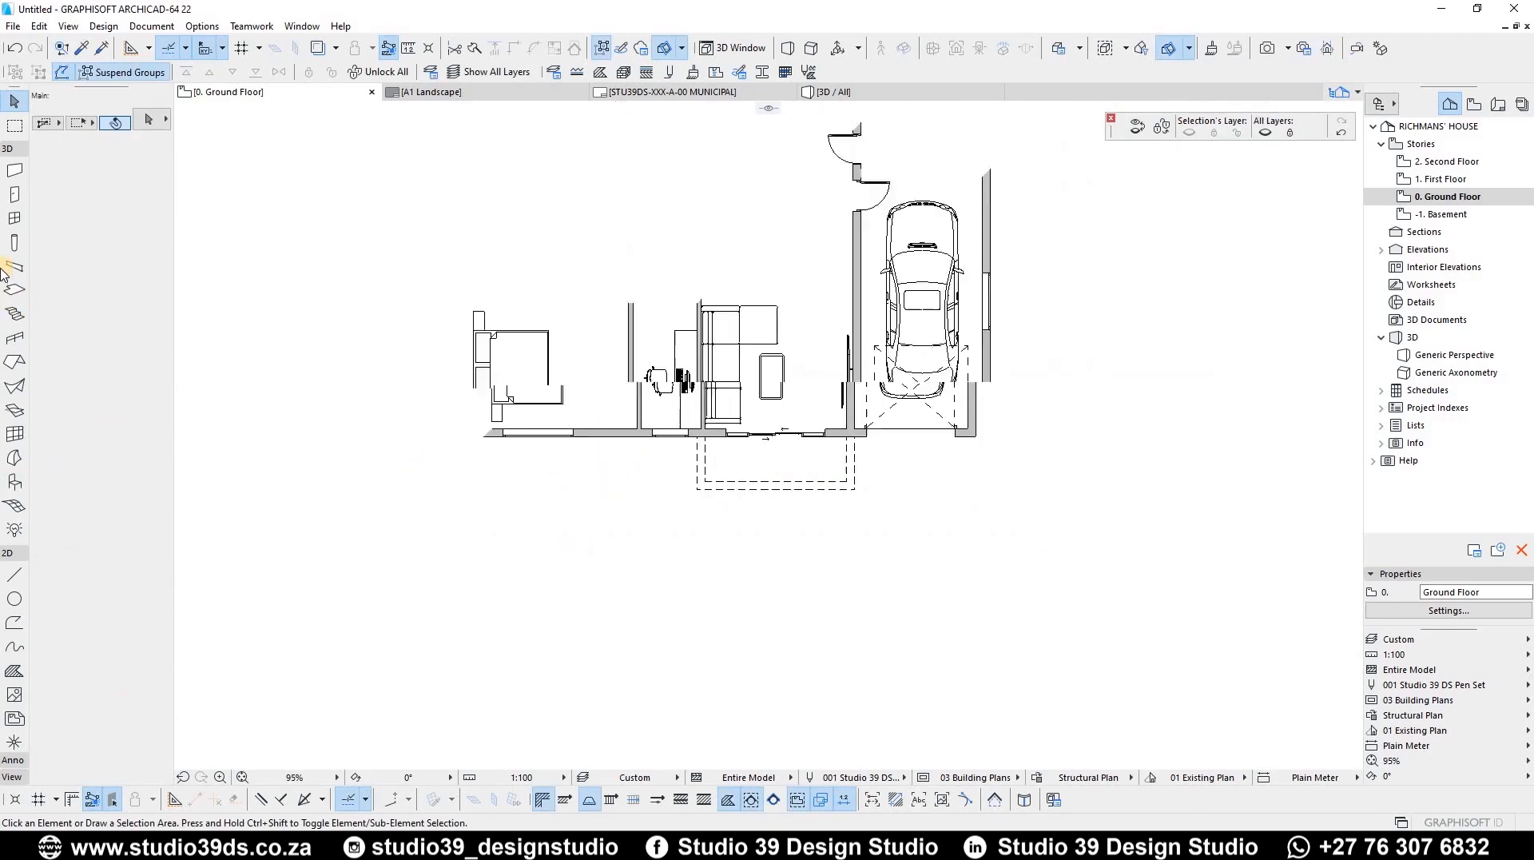
left_click(13, 242)
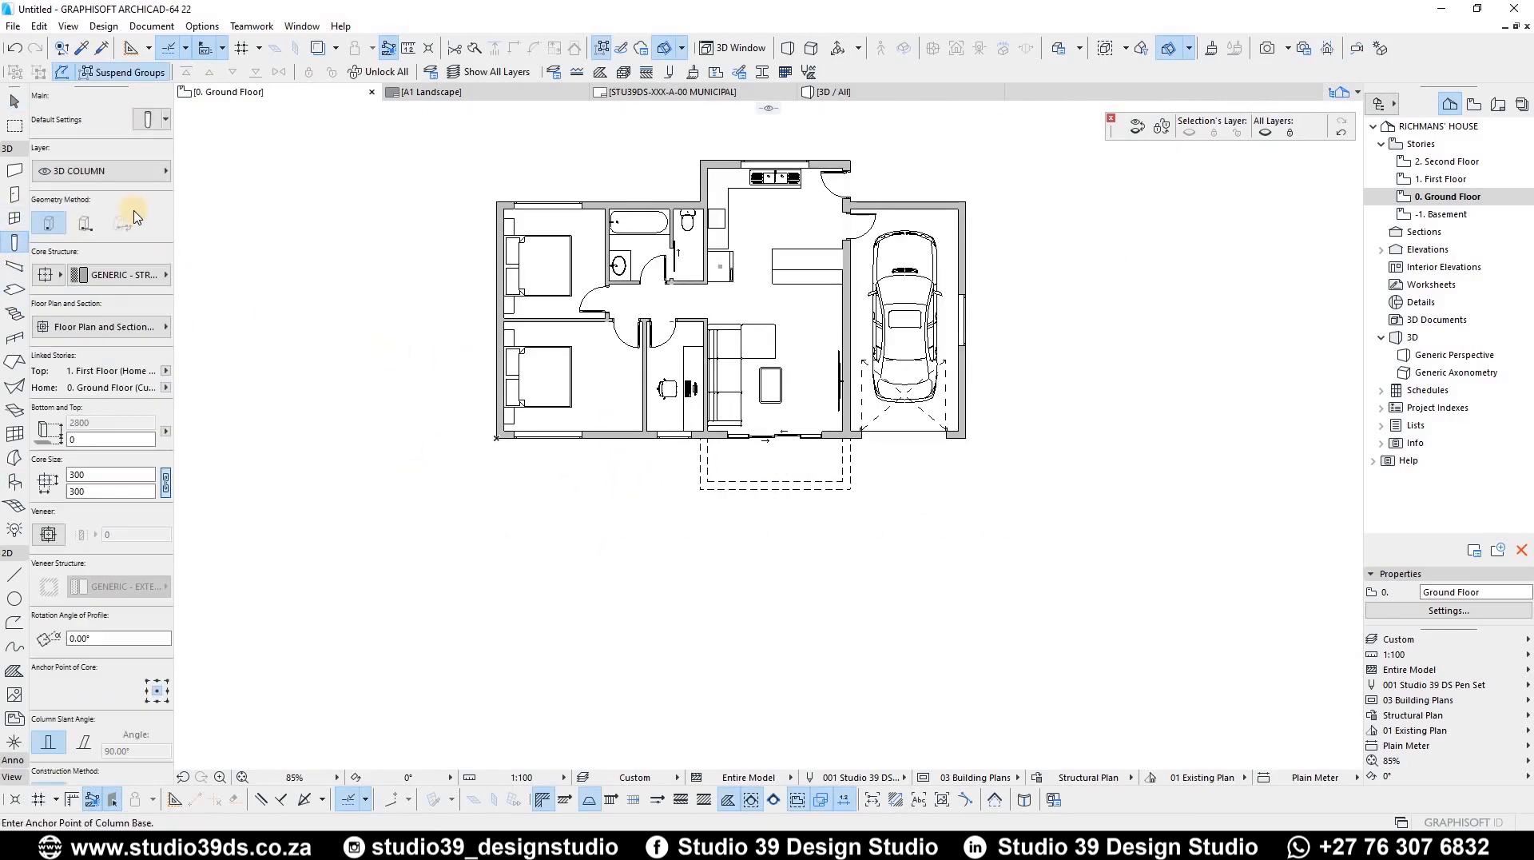
left_click(46, 274)
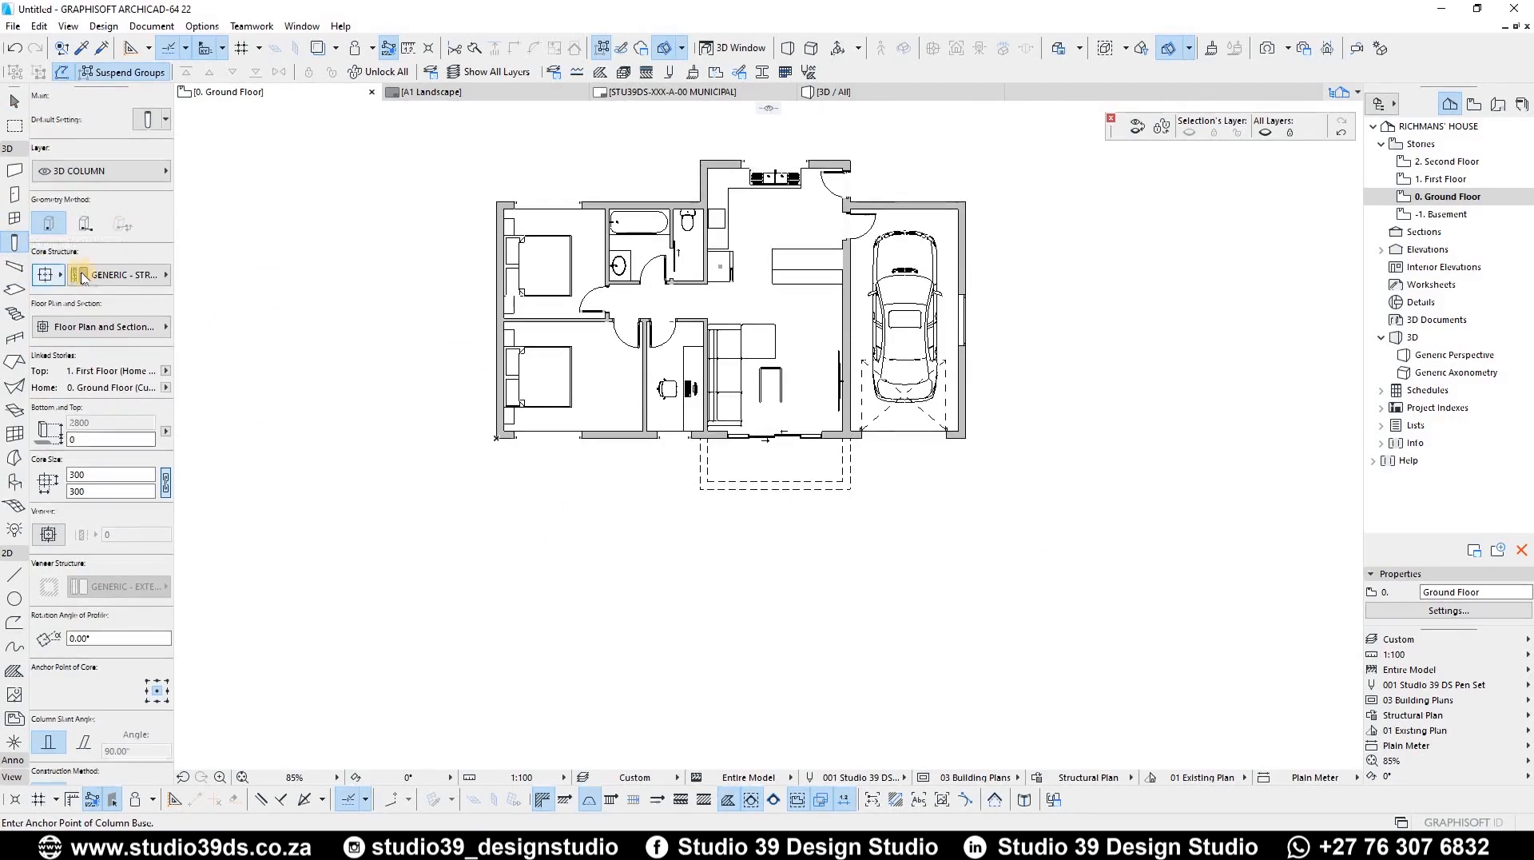
left_click(86, 274)
left_click(111, 475)
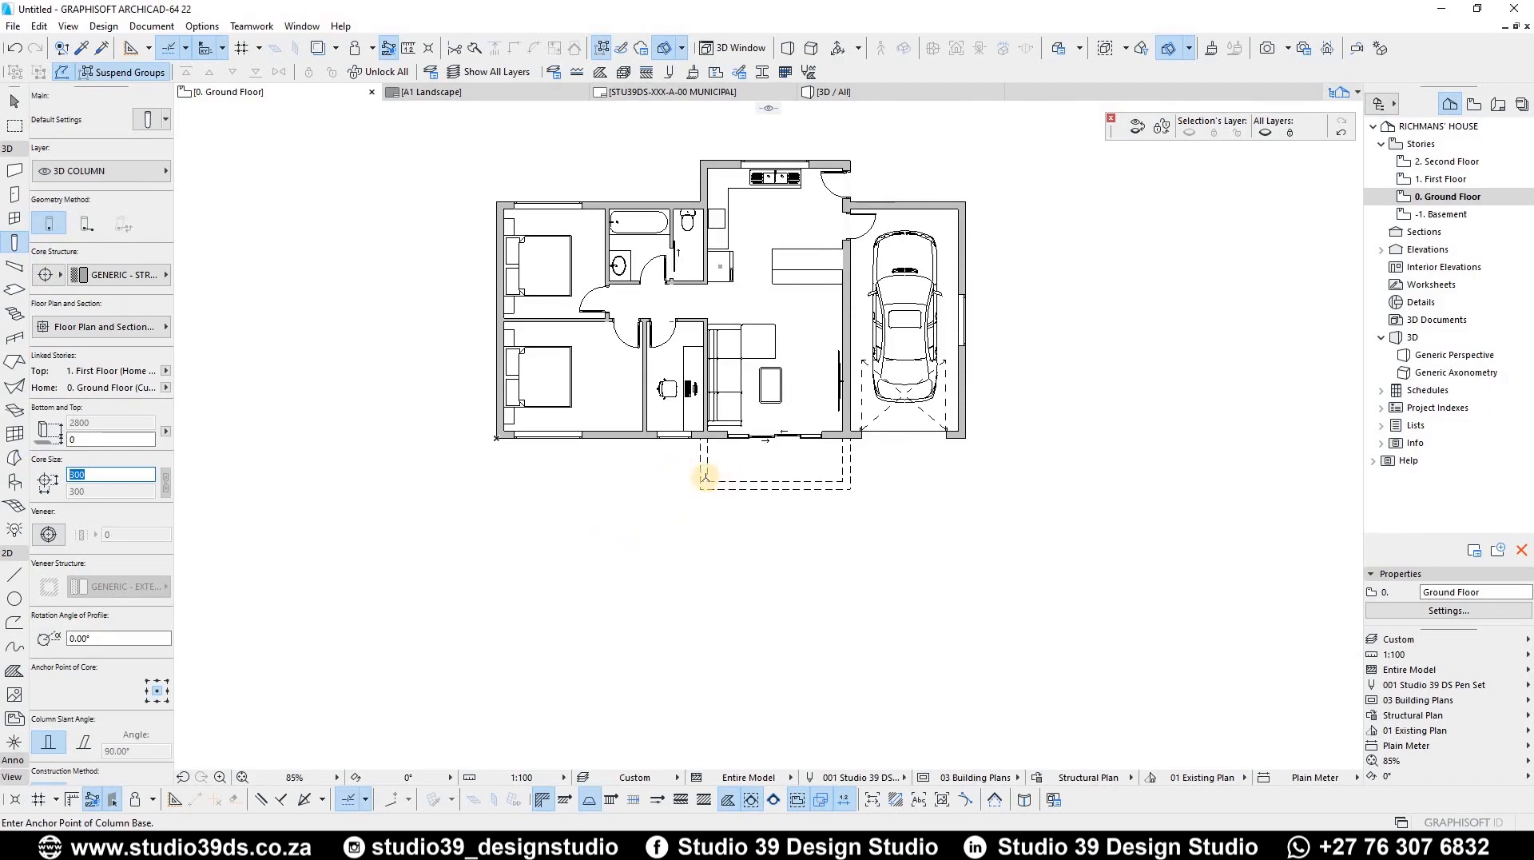
scroll(705, 477, "up", 5)
left_click(681, 485)
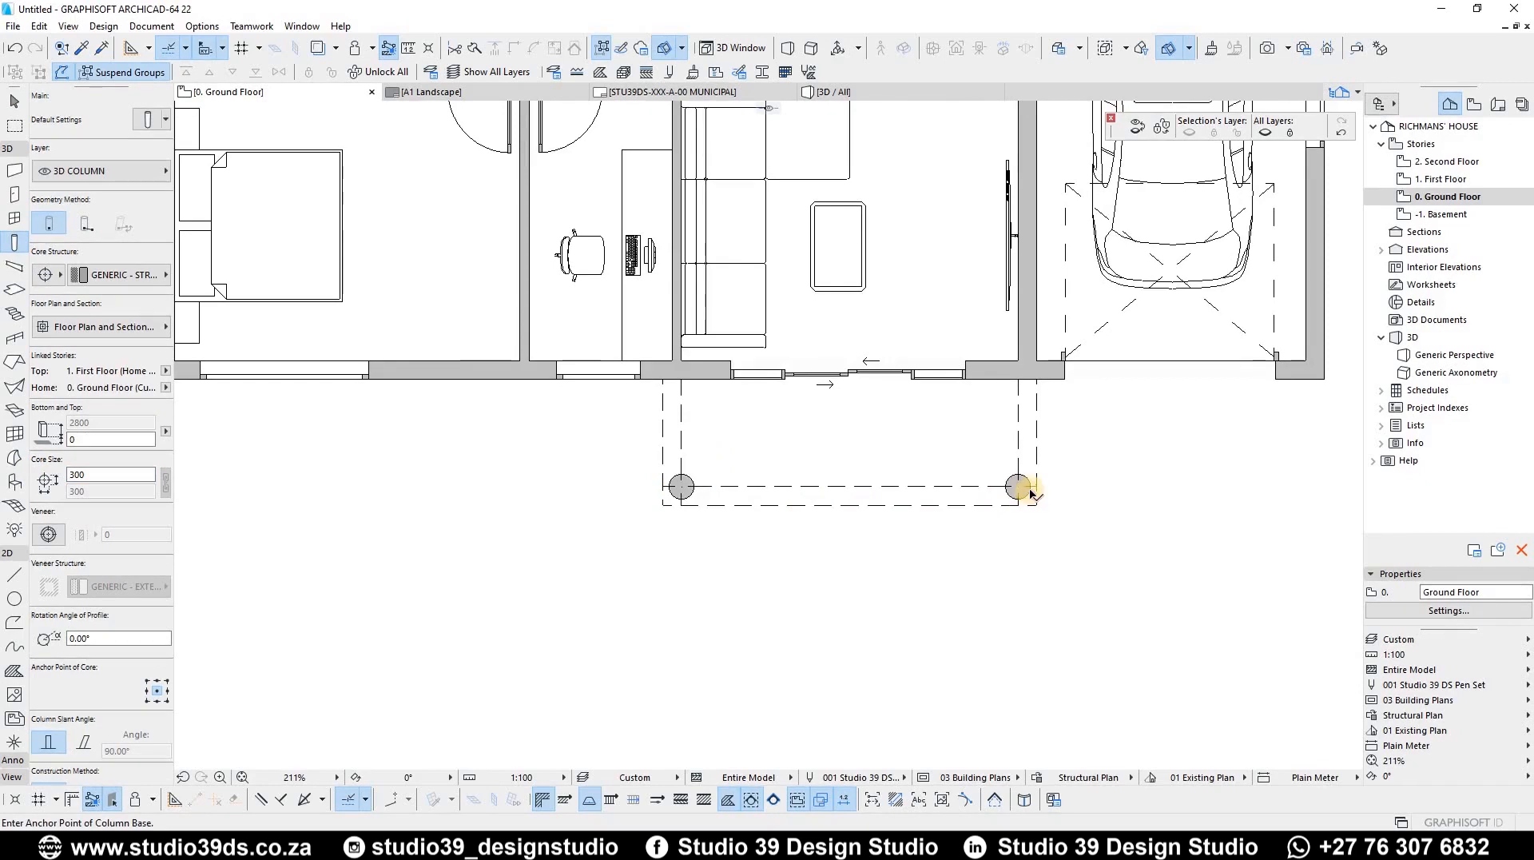
left_click(1015, 486)
Move the study-side porch column sideways until its edge meets the outer line of the overhead side wall
key("shift")
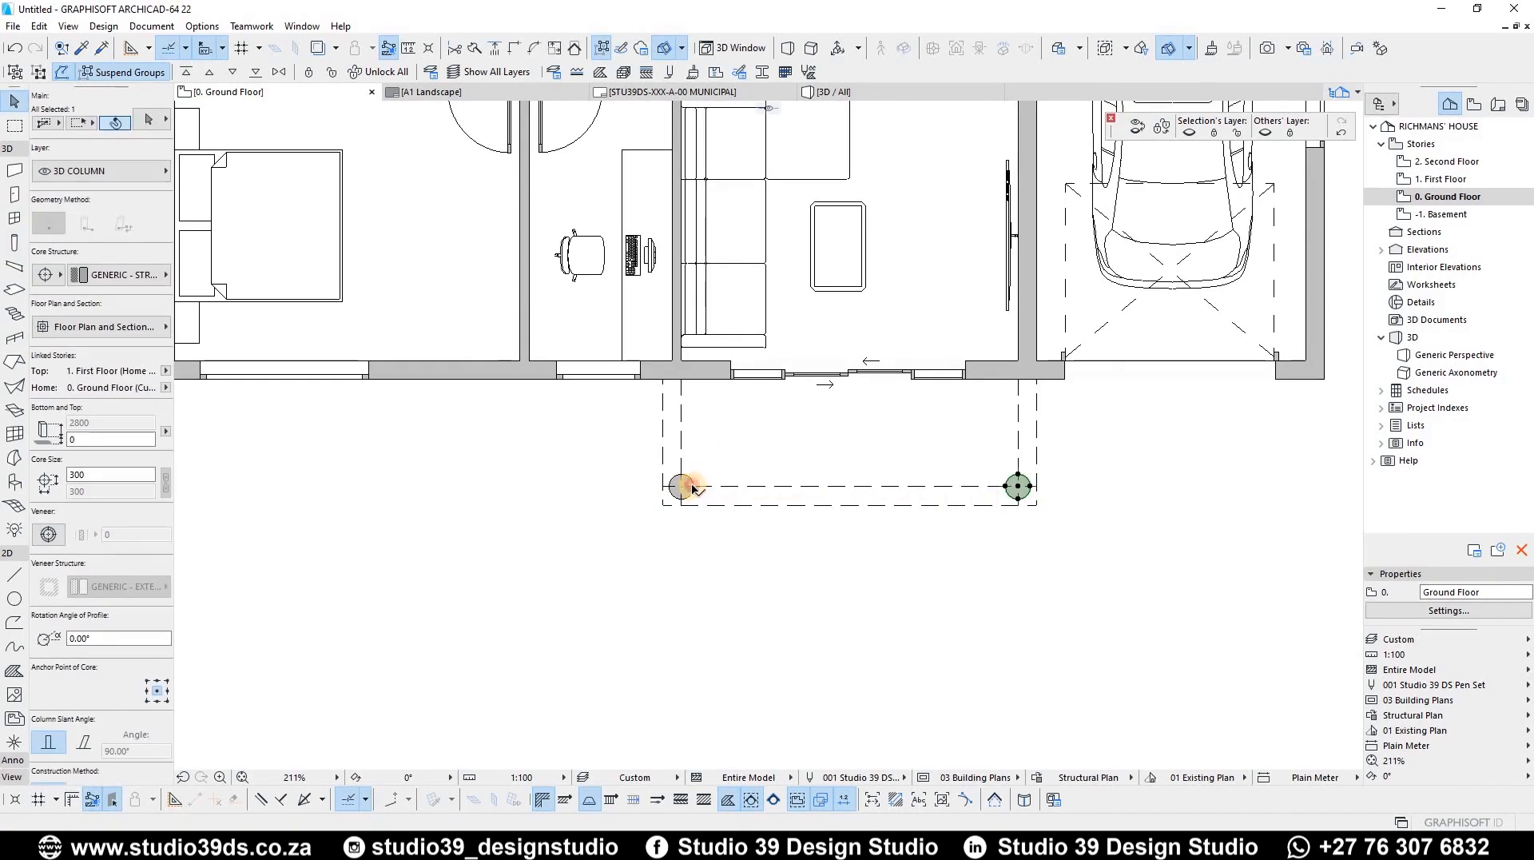
scroll(684, 493, "up", 5)
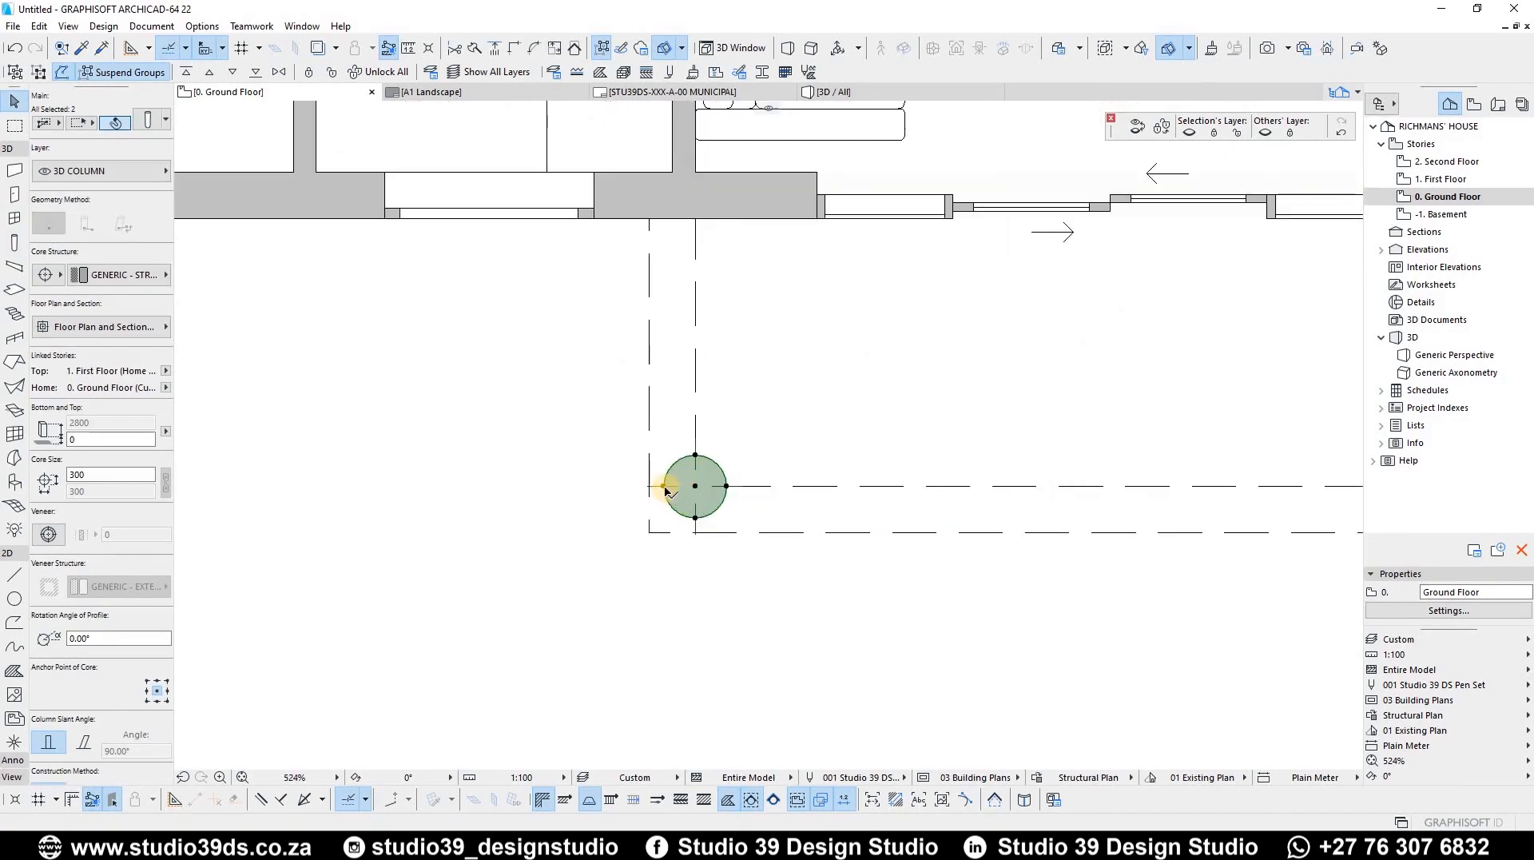
key("Escape")
left_click(664, 487)
key("ctrl+d")
left_click(651, 486)
left_click(649, 485)
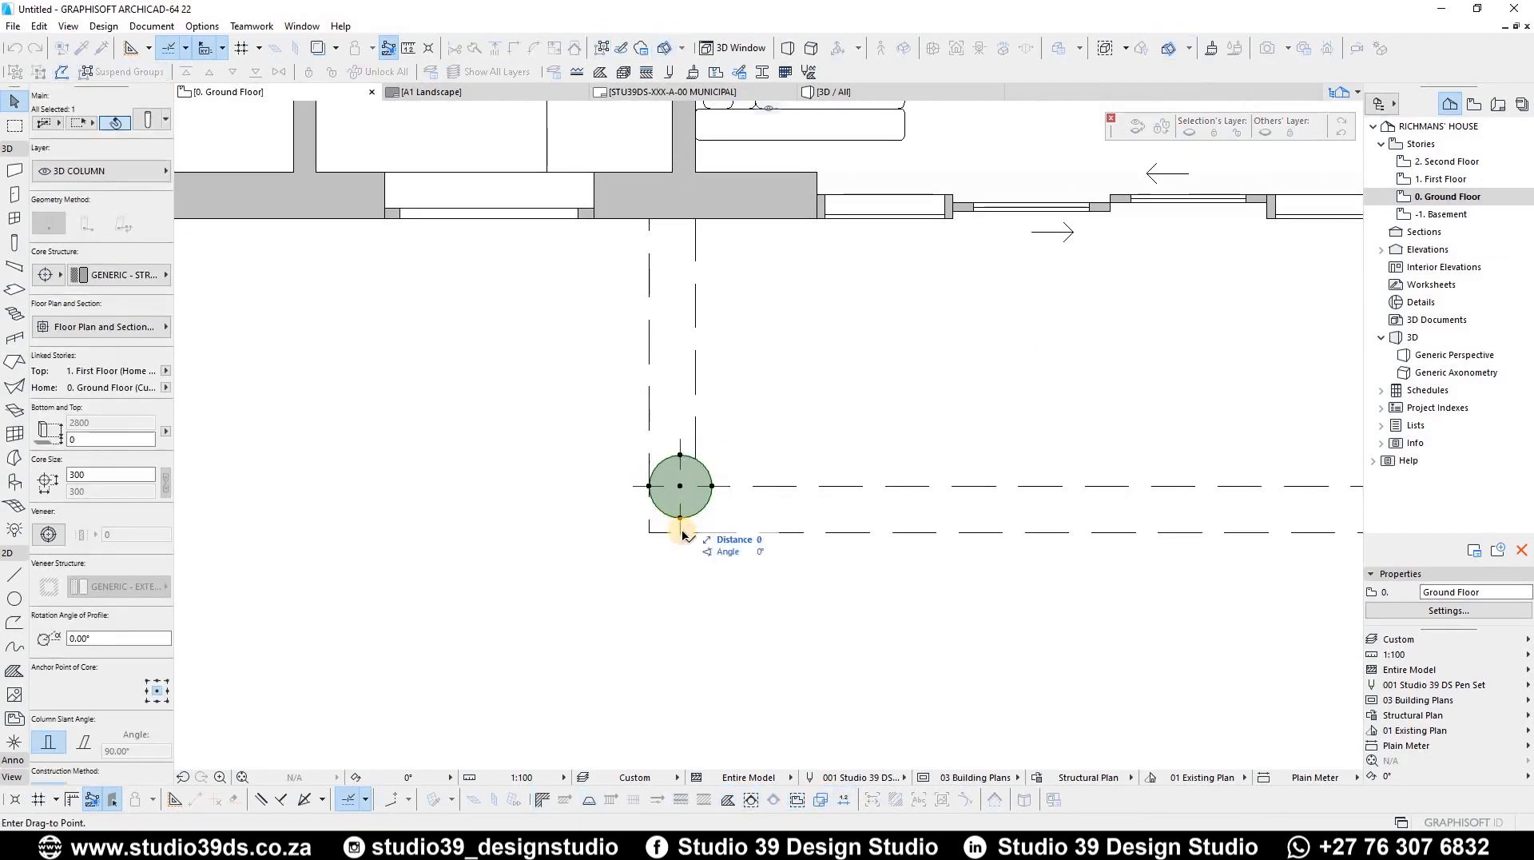
Try to move the study-side column forward to the outer front line of the porch
left_click(681, 533)
scroll(679, 534, "up", 6)
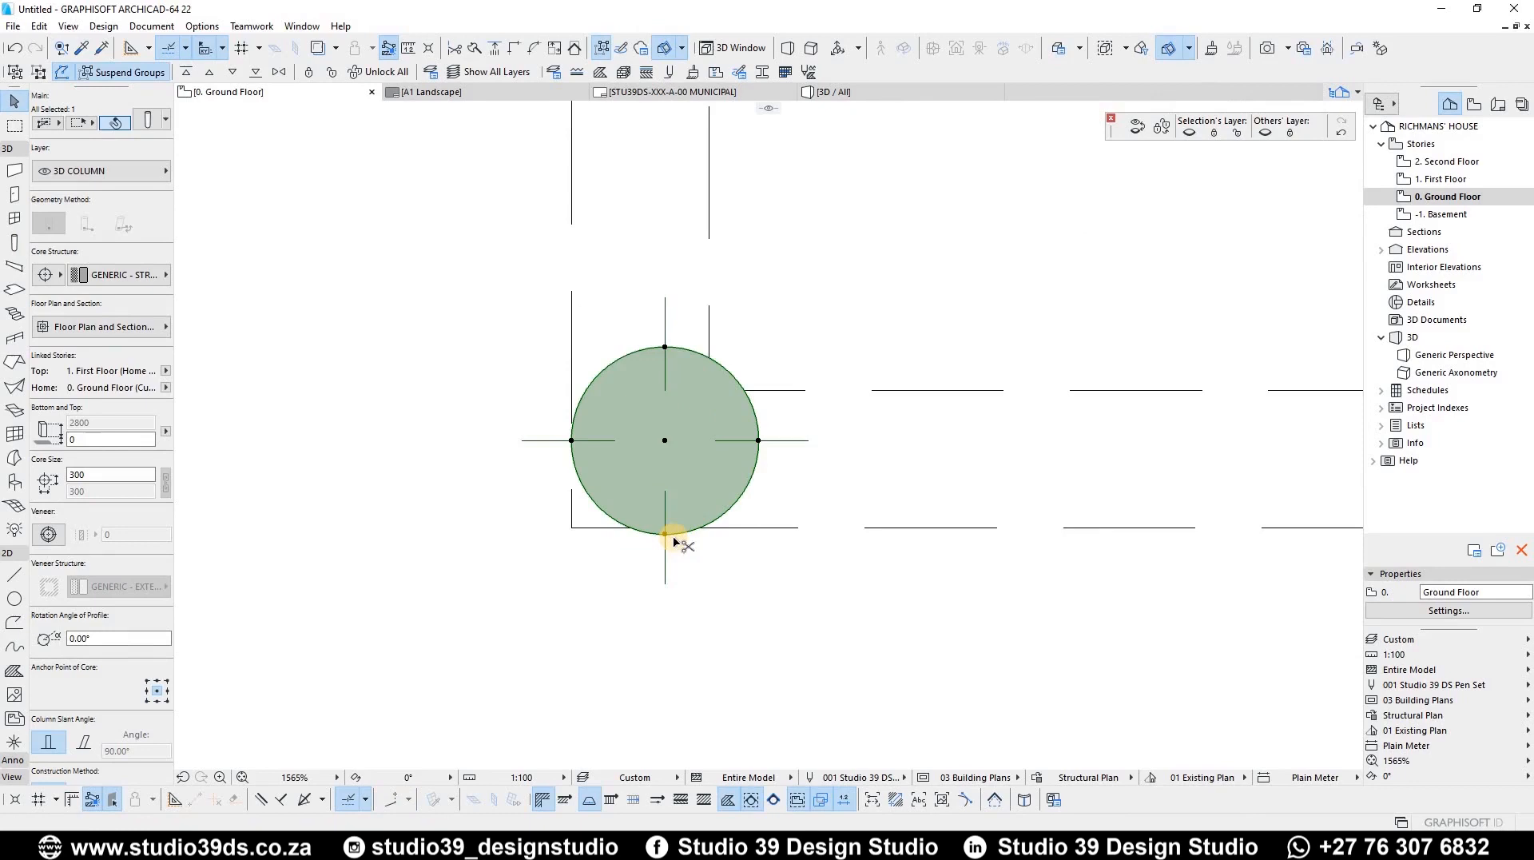
key("ctrl+z")
Move the study-side column forward so its front point sits exactly on the outer front line of the porch
key("ctrl+d")
left_click(664, 483)
left_click(665, 528)
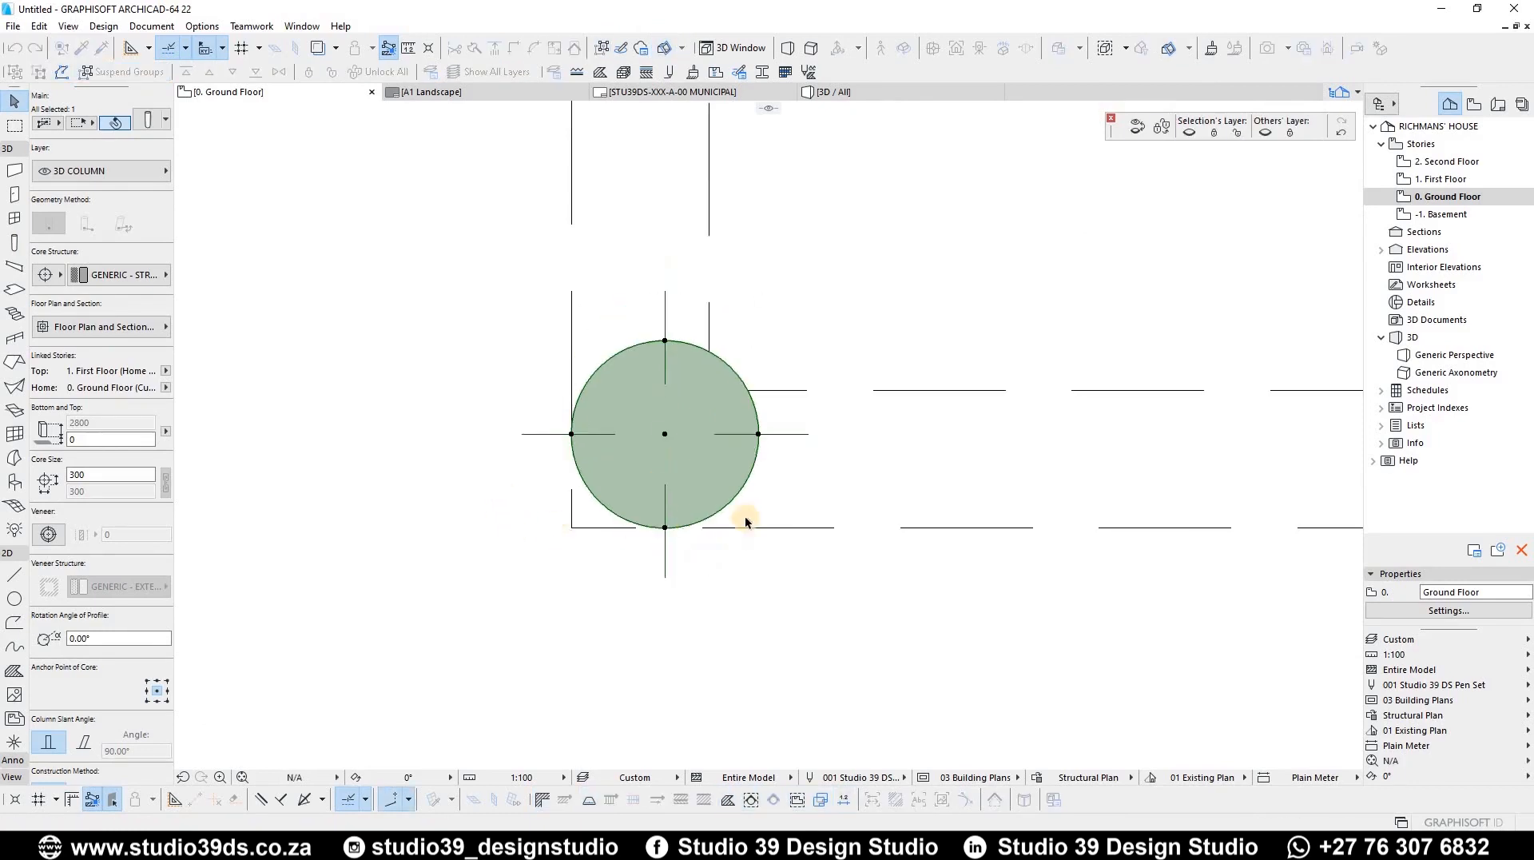
Move the garage-side porch column outward and forward until it touches the outer side and front lines of the overhead walls
scroll(512, 508, "down", 7)
scroll(1055, 493, "down", 2)
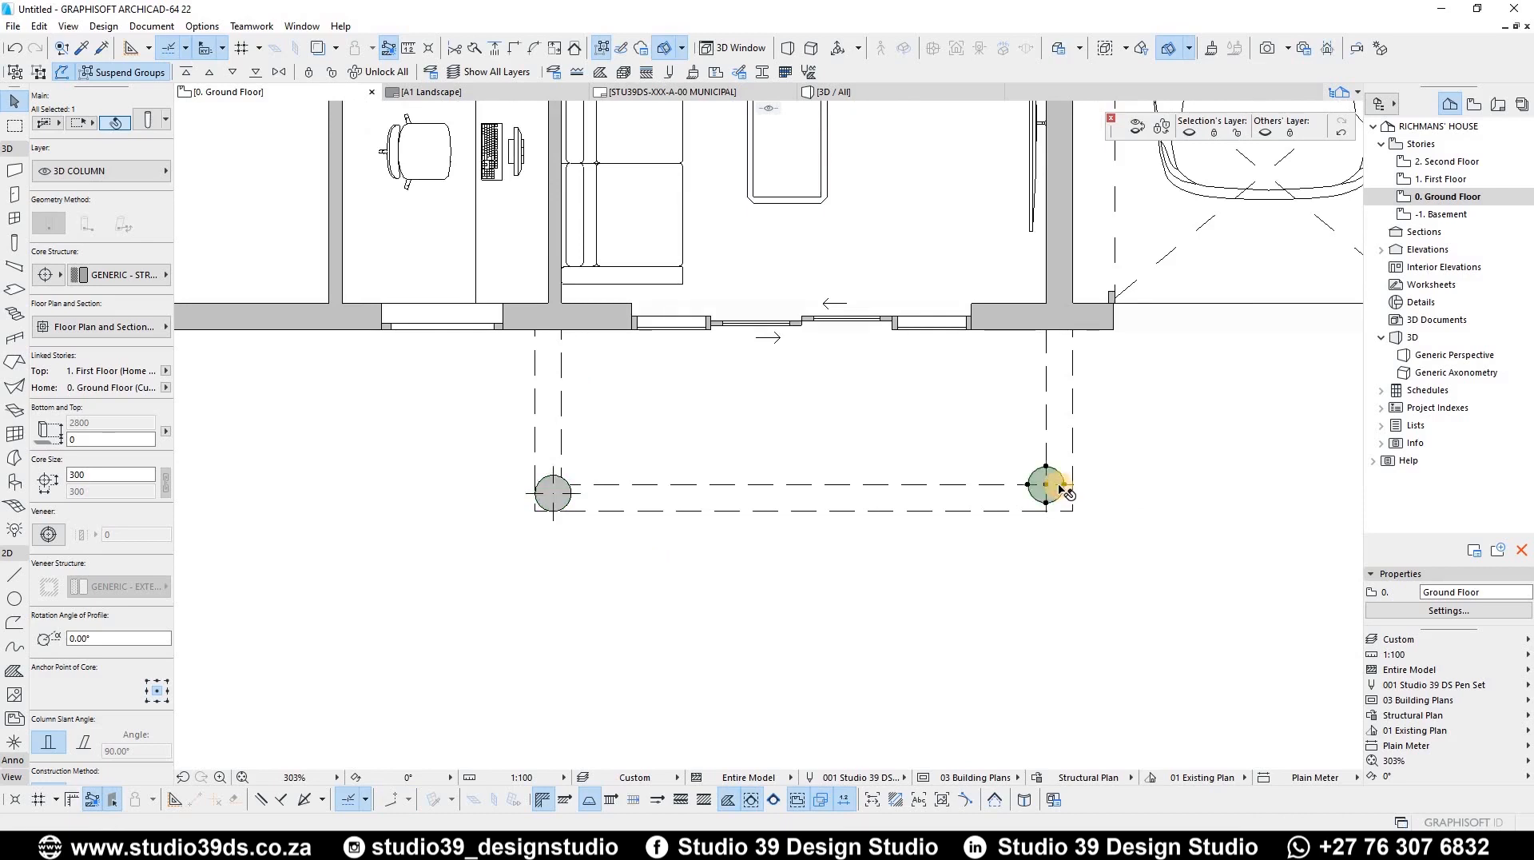
scroll(1067, 493, "up", 4)
key("ctrl+d")
left_click(1095, 483)
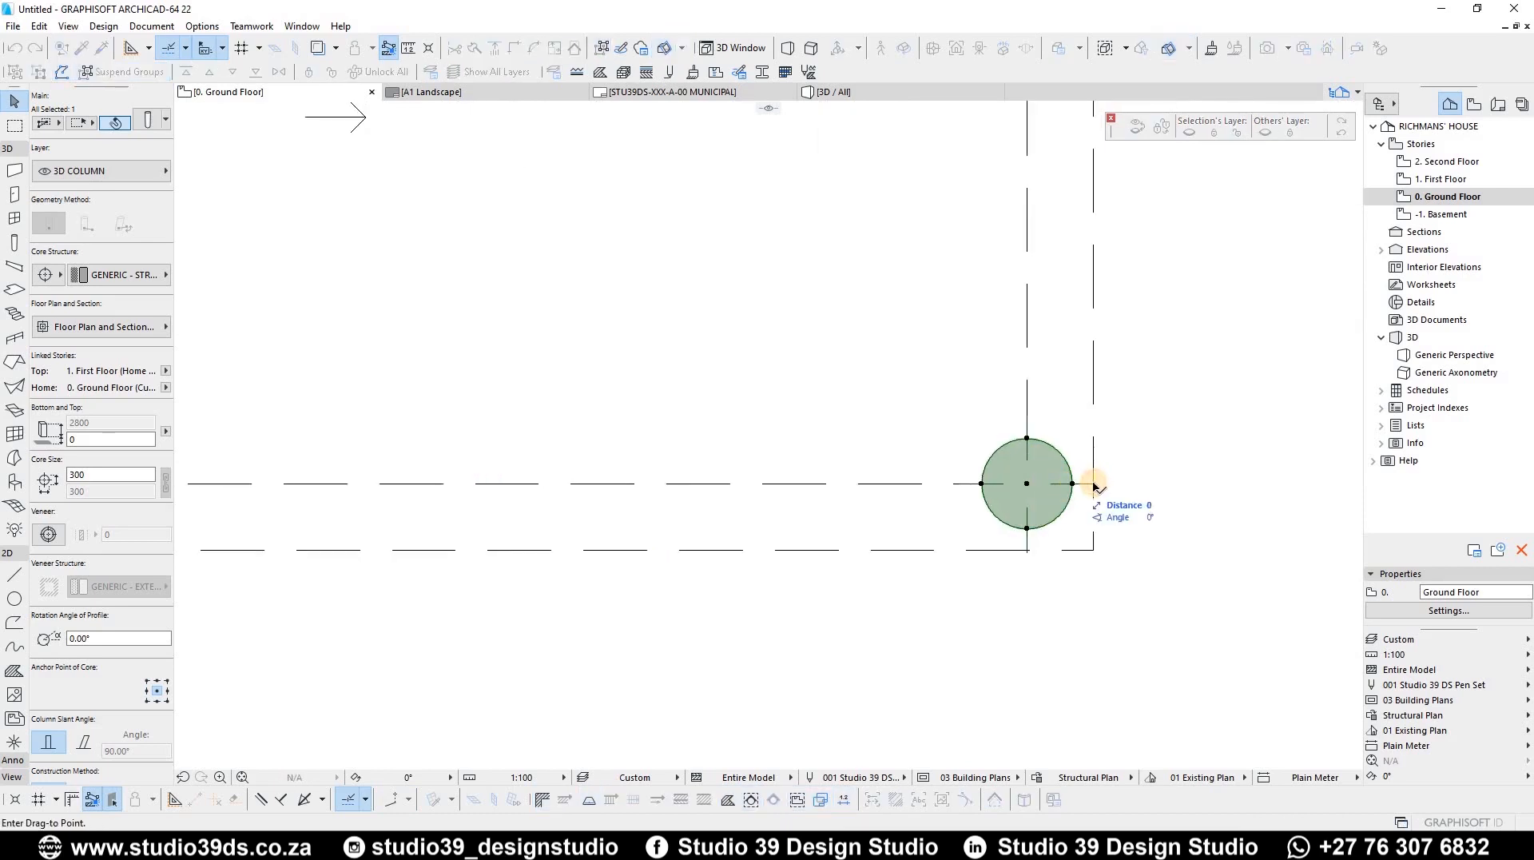
left_click(1051, 508)
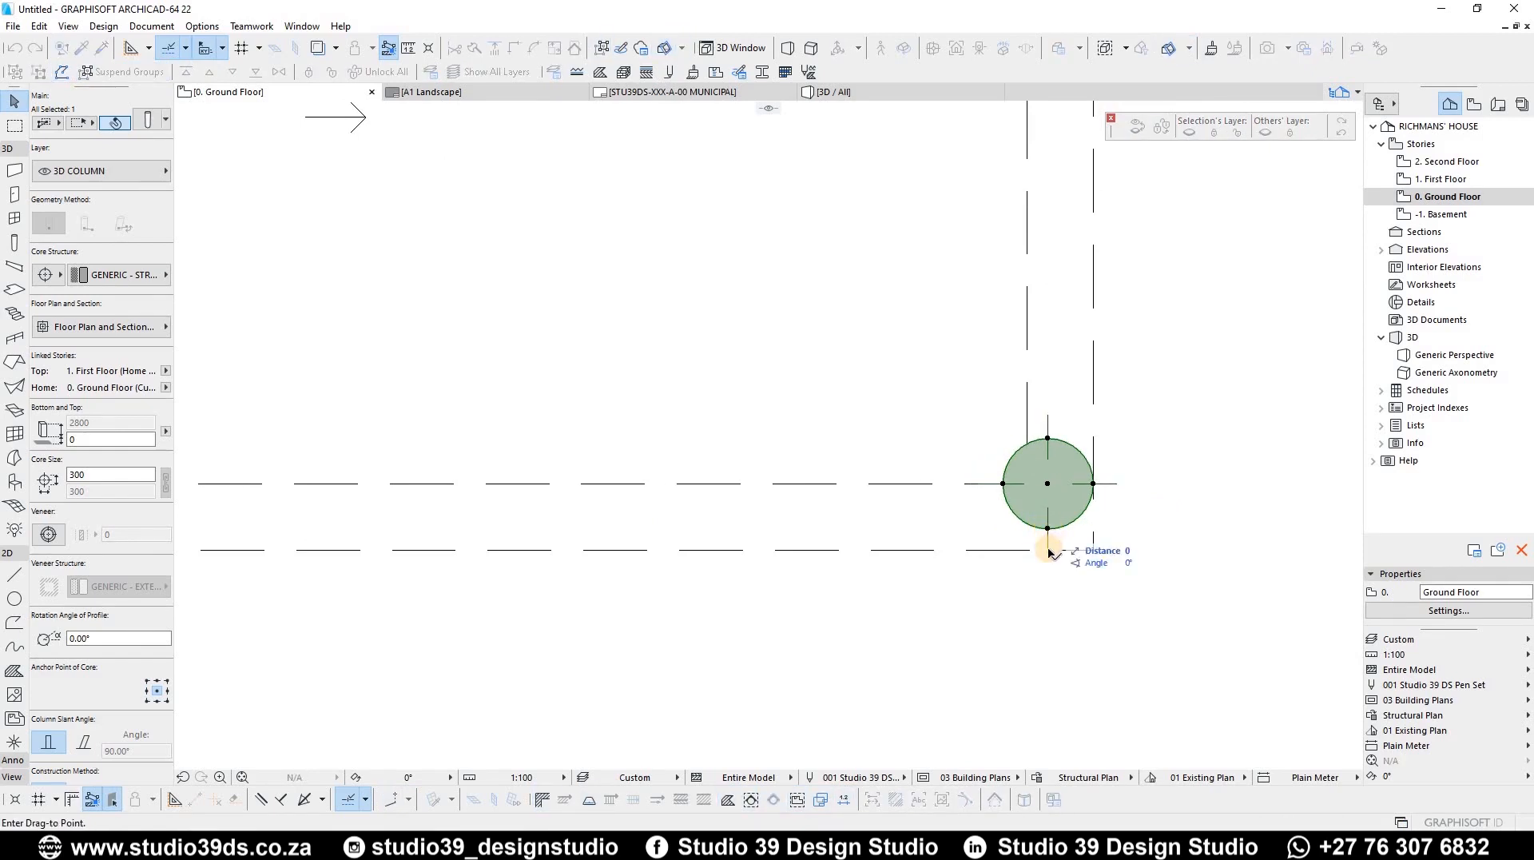
left_click(1082, 551)
key("Escape")
scroll(986, 525, "down", 4)
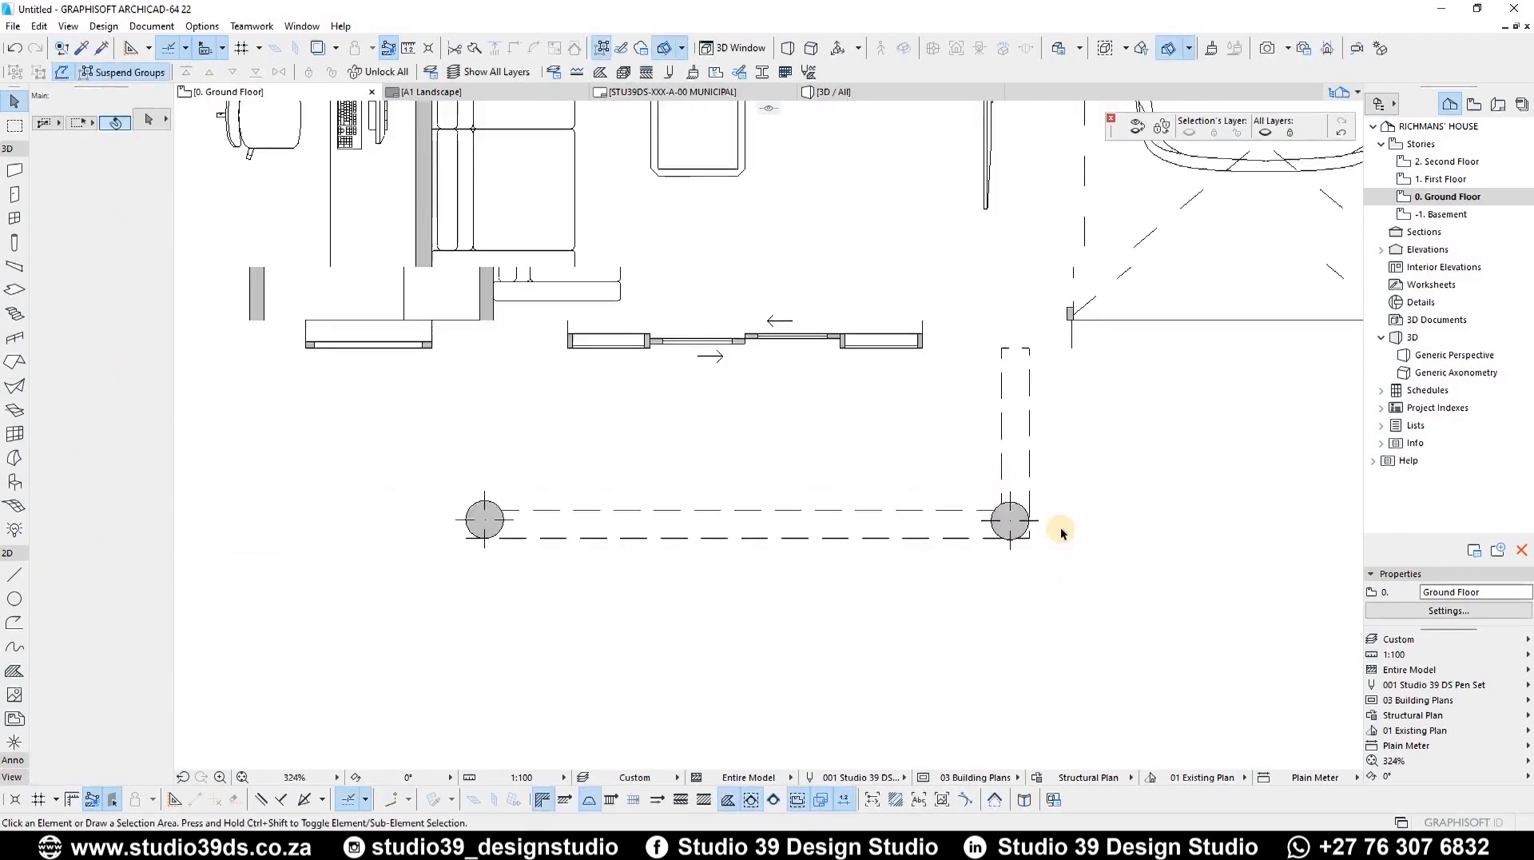
scroll(1061, 525, "down", 3)
scroll(597, 487, "down", 2)
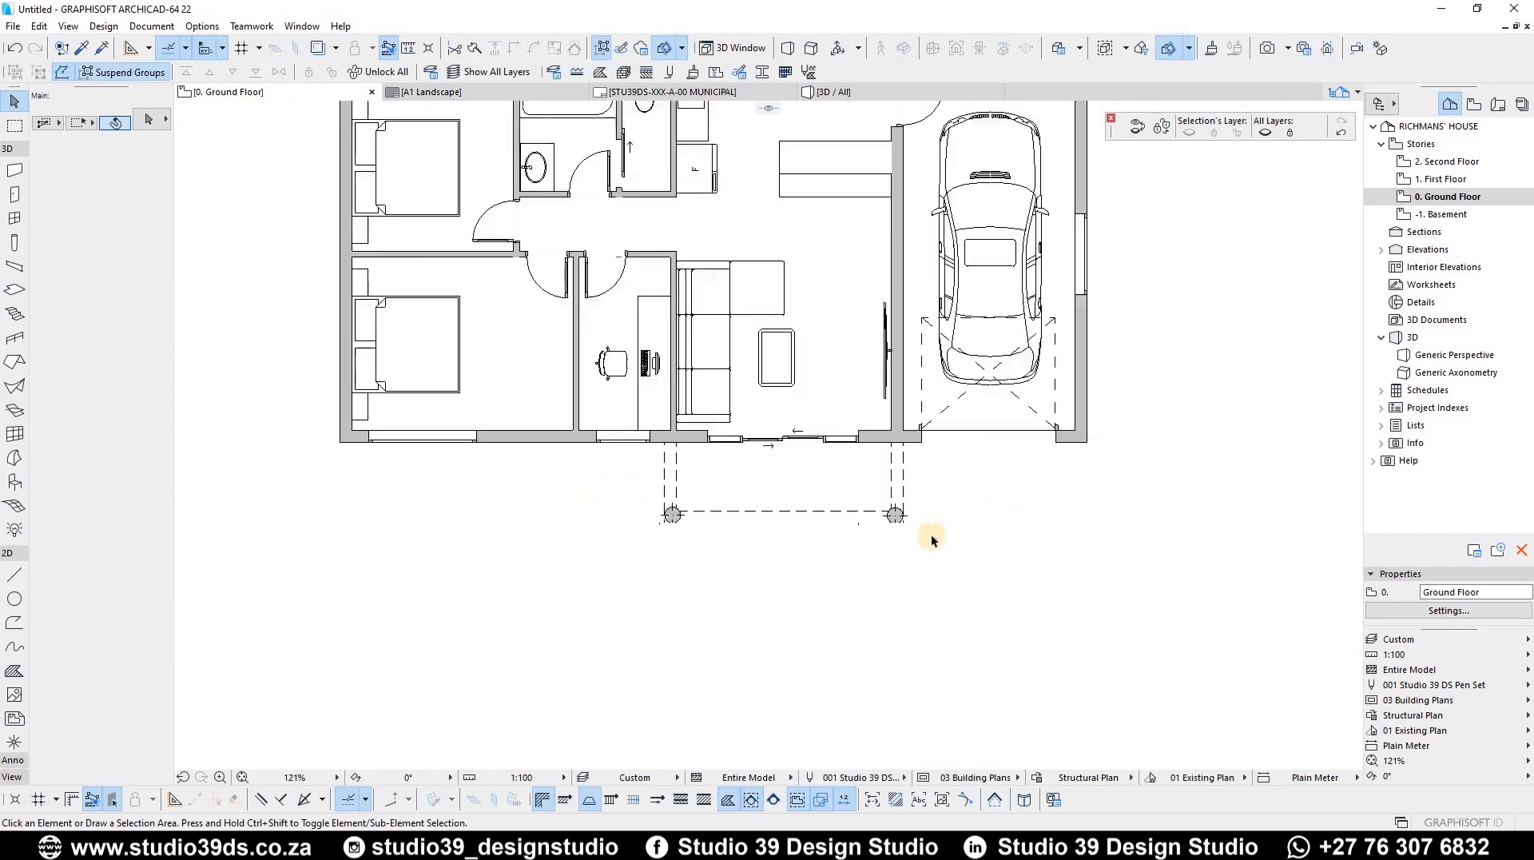
Copy the lounge coffee table to the open floor beside the kitchen island counter
scroll(839, 545, "down", 2)
scroll(664, 512, "up", 4)
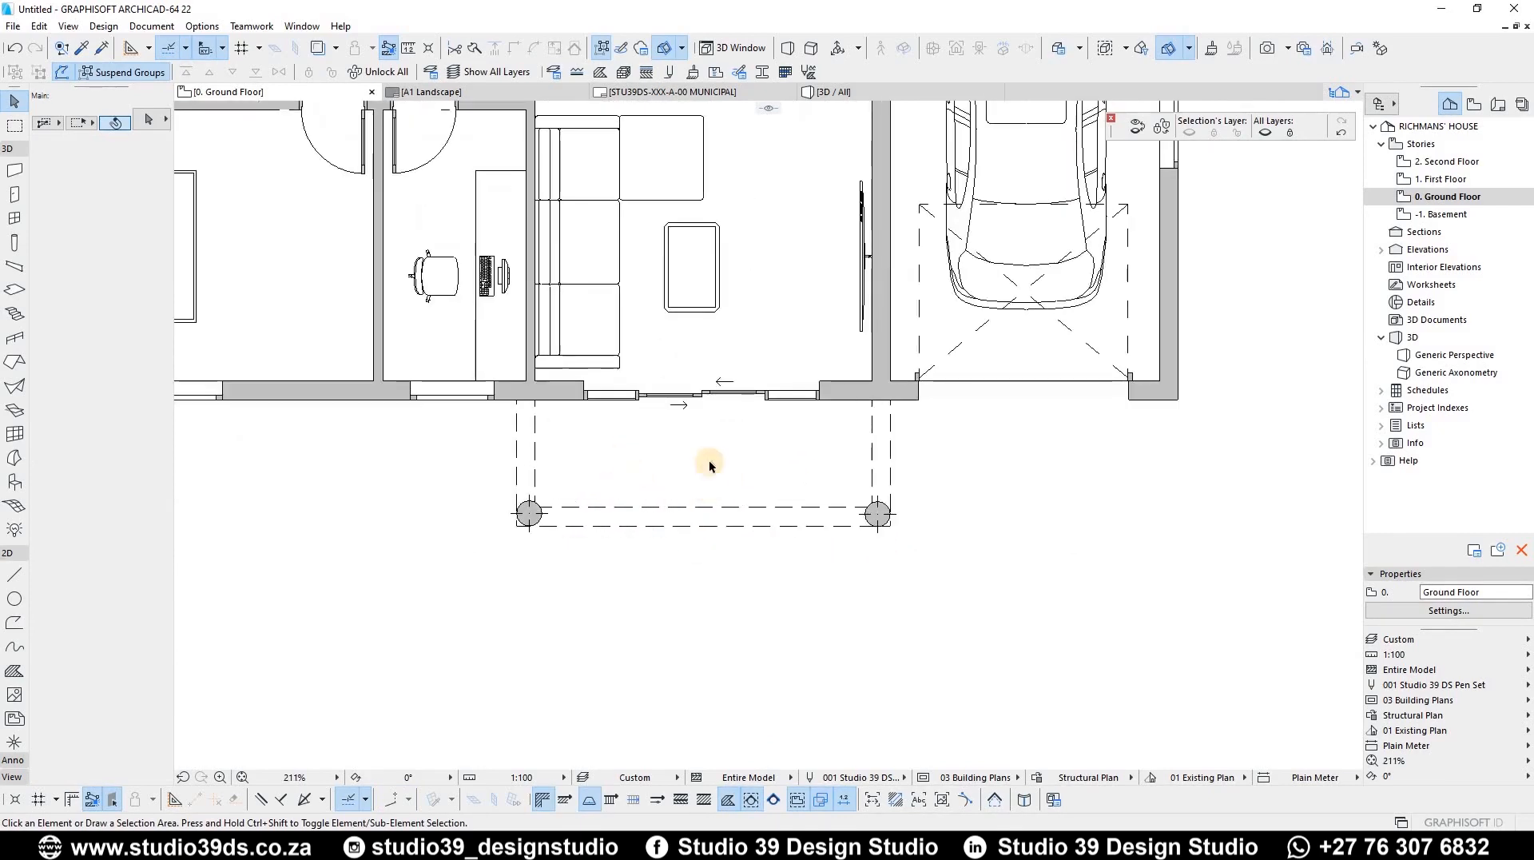
scroll(680, 475, "down", 3)
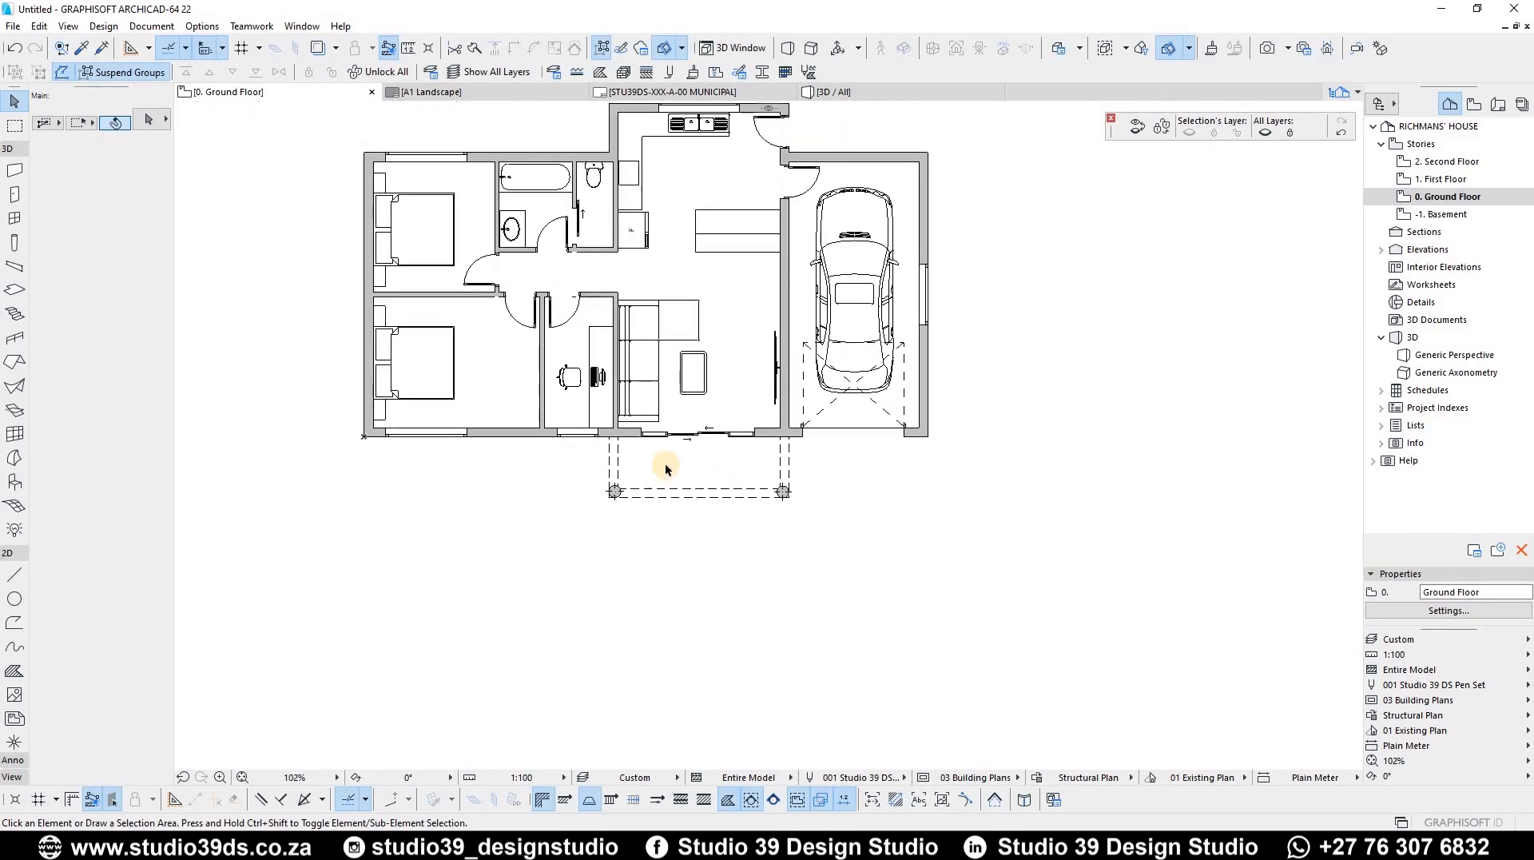
scroll(673, 480, "up", 2)
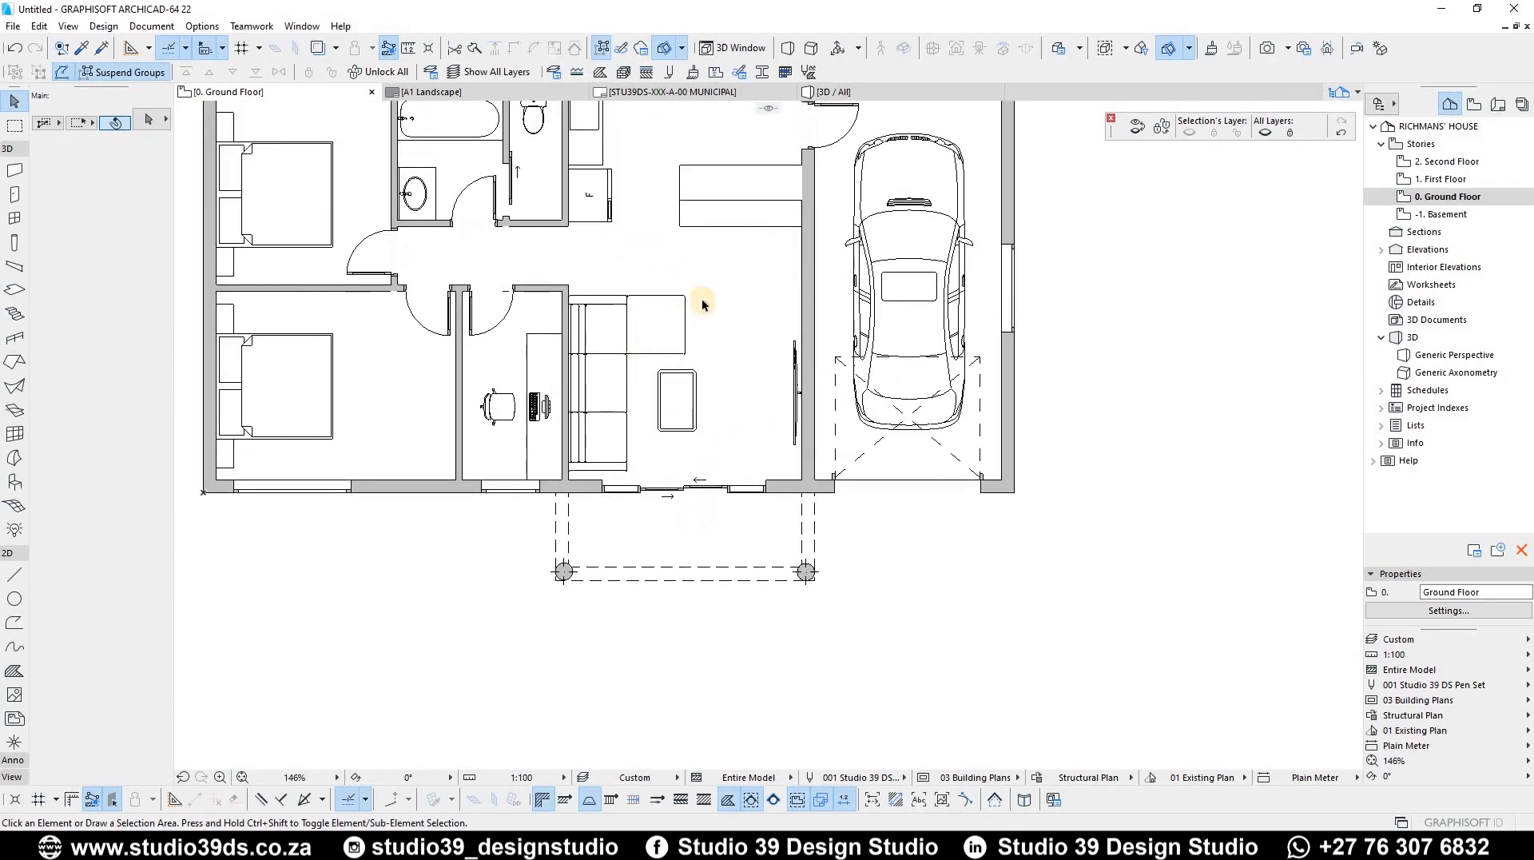
scroll(687, 271, "down", 2)
scroll(736, 280, "up", 3)
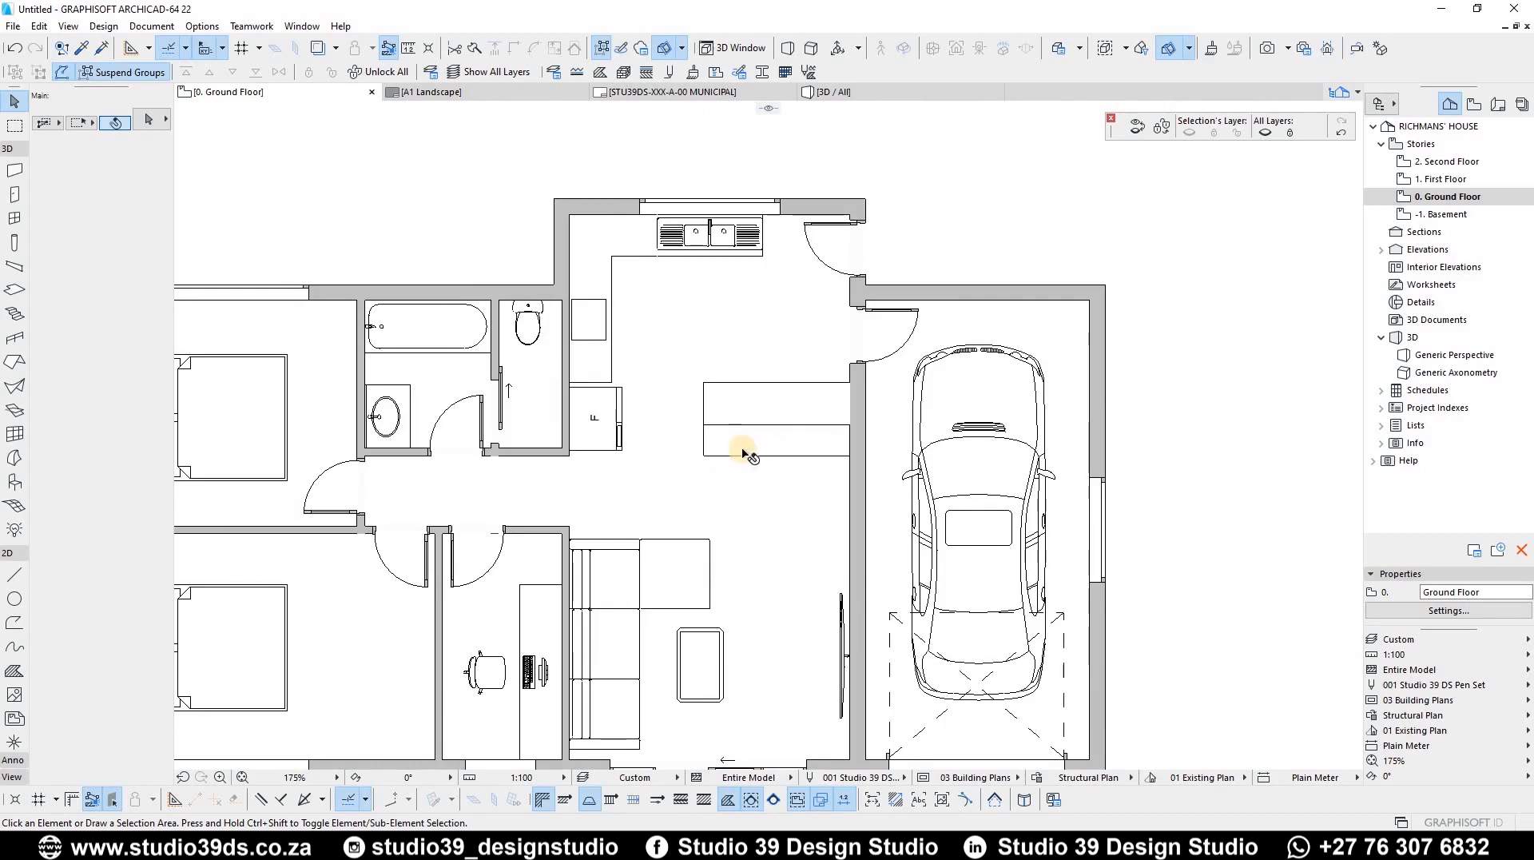
left_click(700, 671)
left_click_drag(700, 665, 779, 480)
left_click(779, 479)
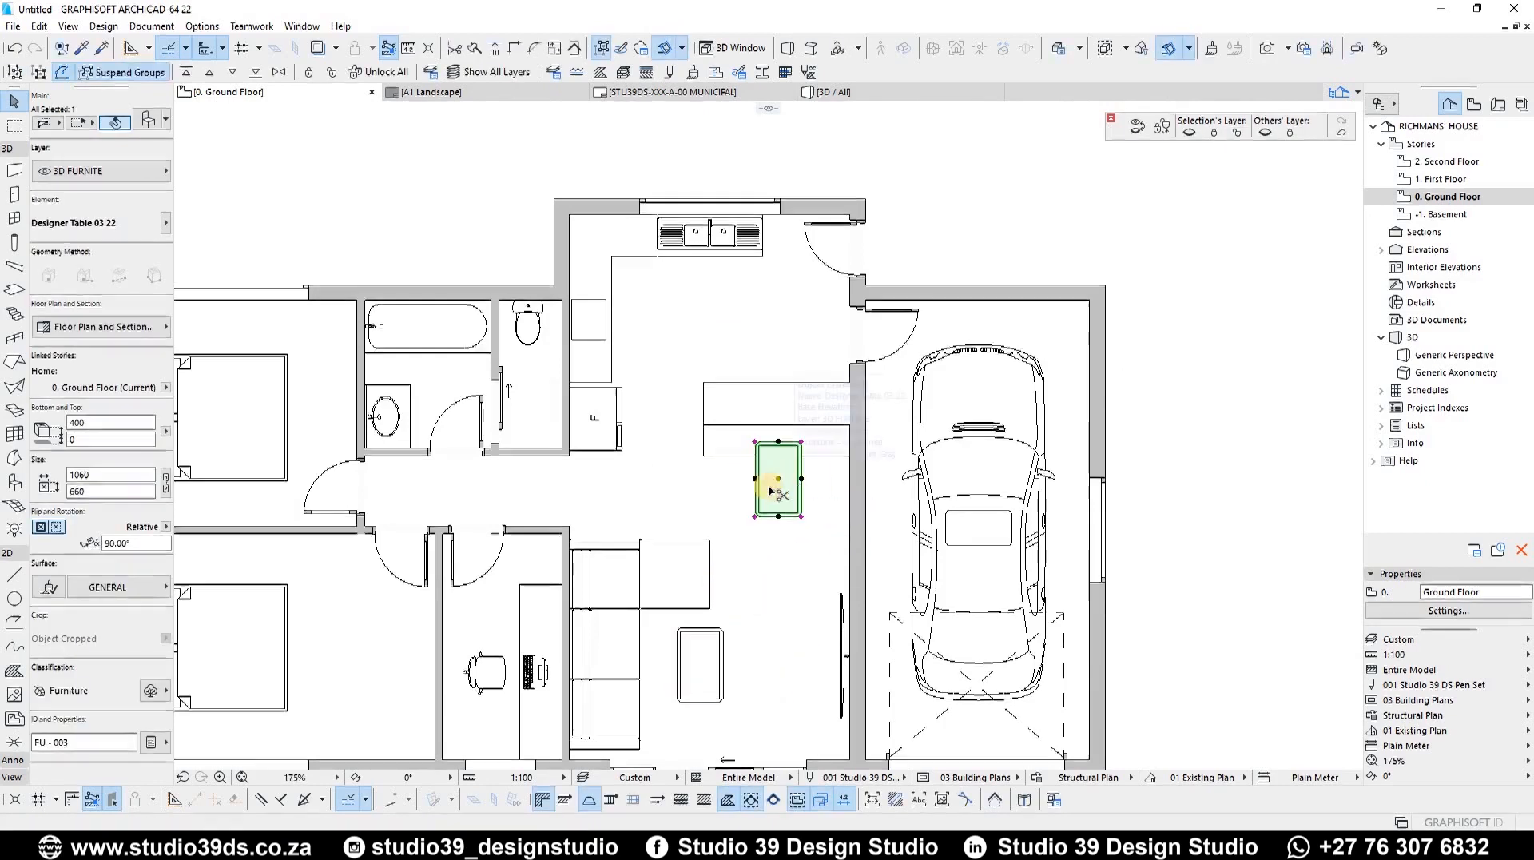
Replace the copied table with the Bar Stool 22 object from the Chairs 22 library folder
key("ctrl+t")
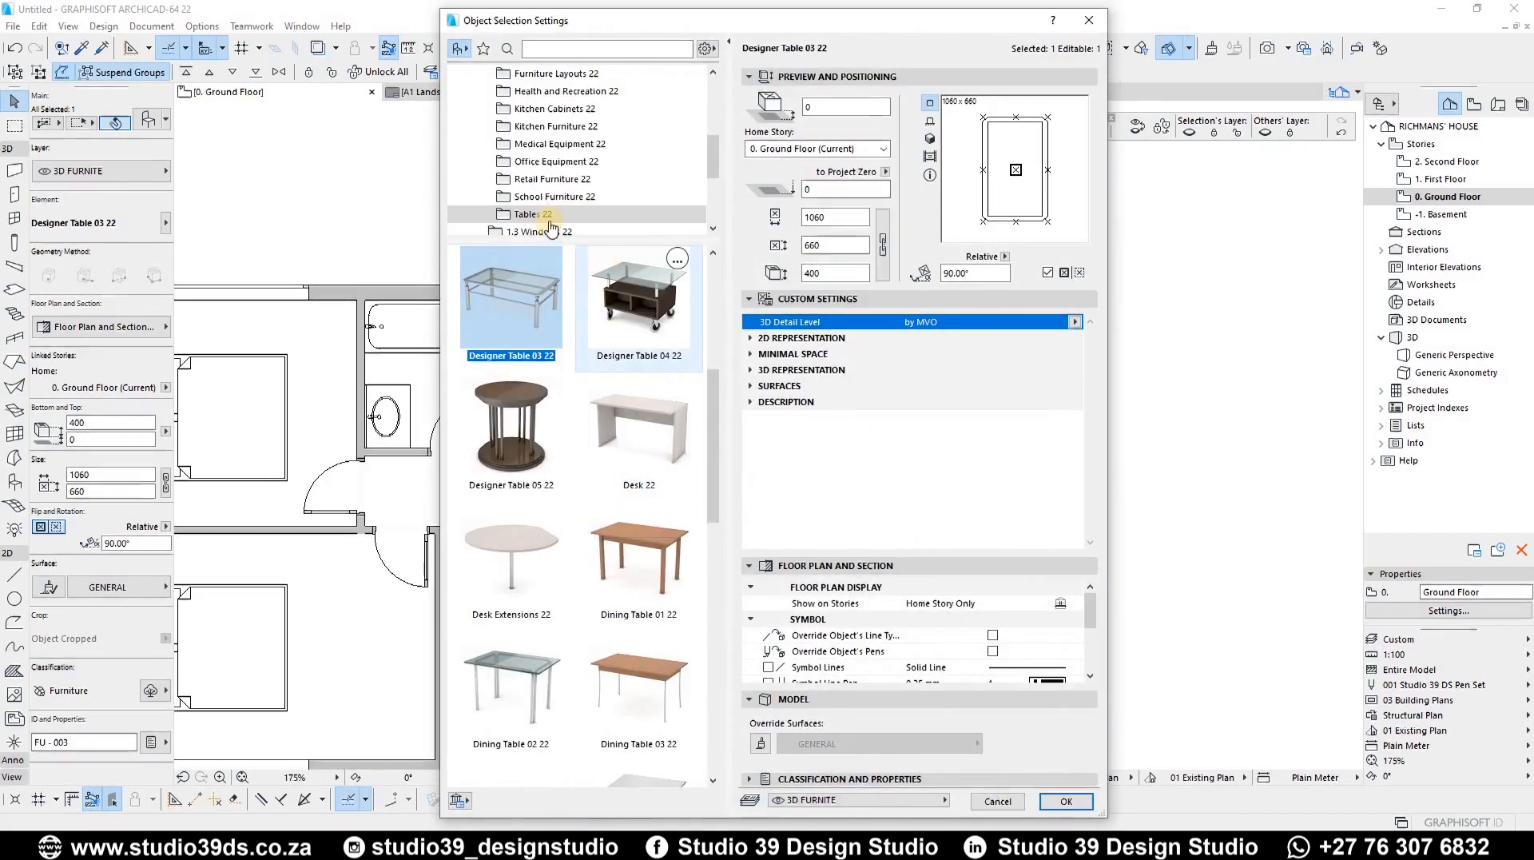
scroll(560, 137, "down", 2)
scroll(563, 138, "up", 2)
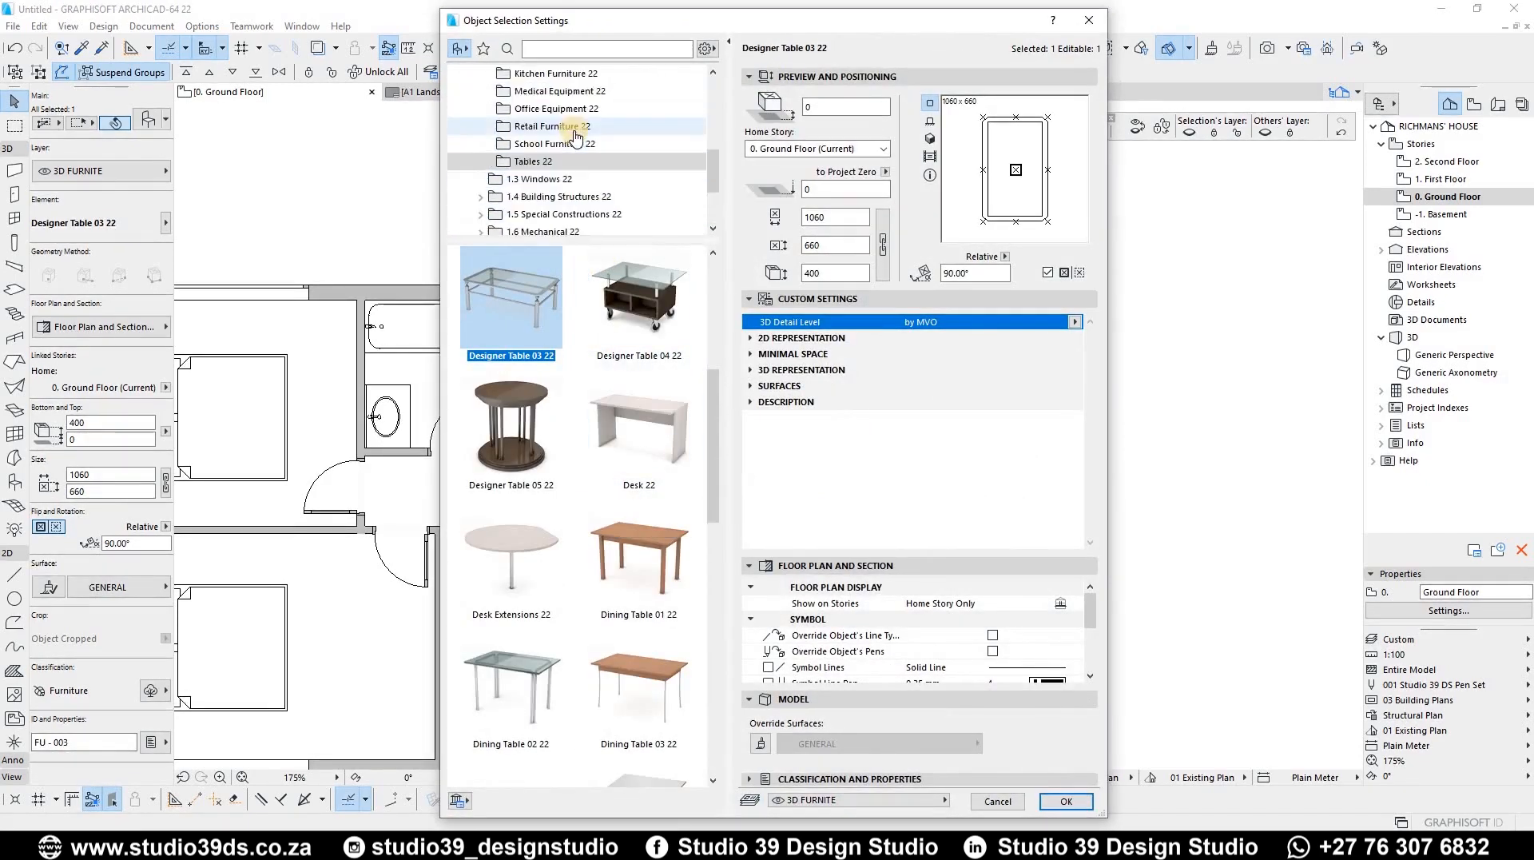
scroll(560, 142, "up", 2)
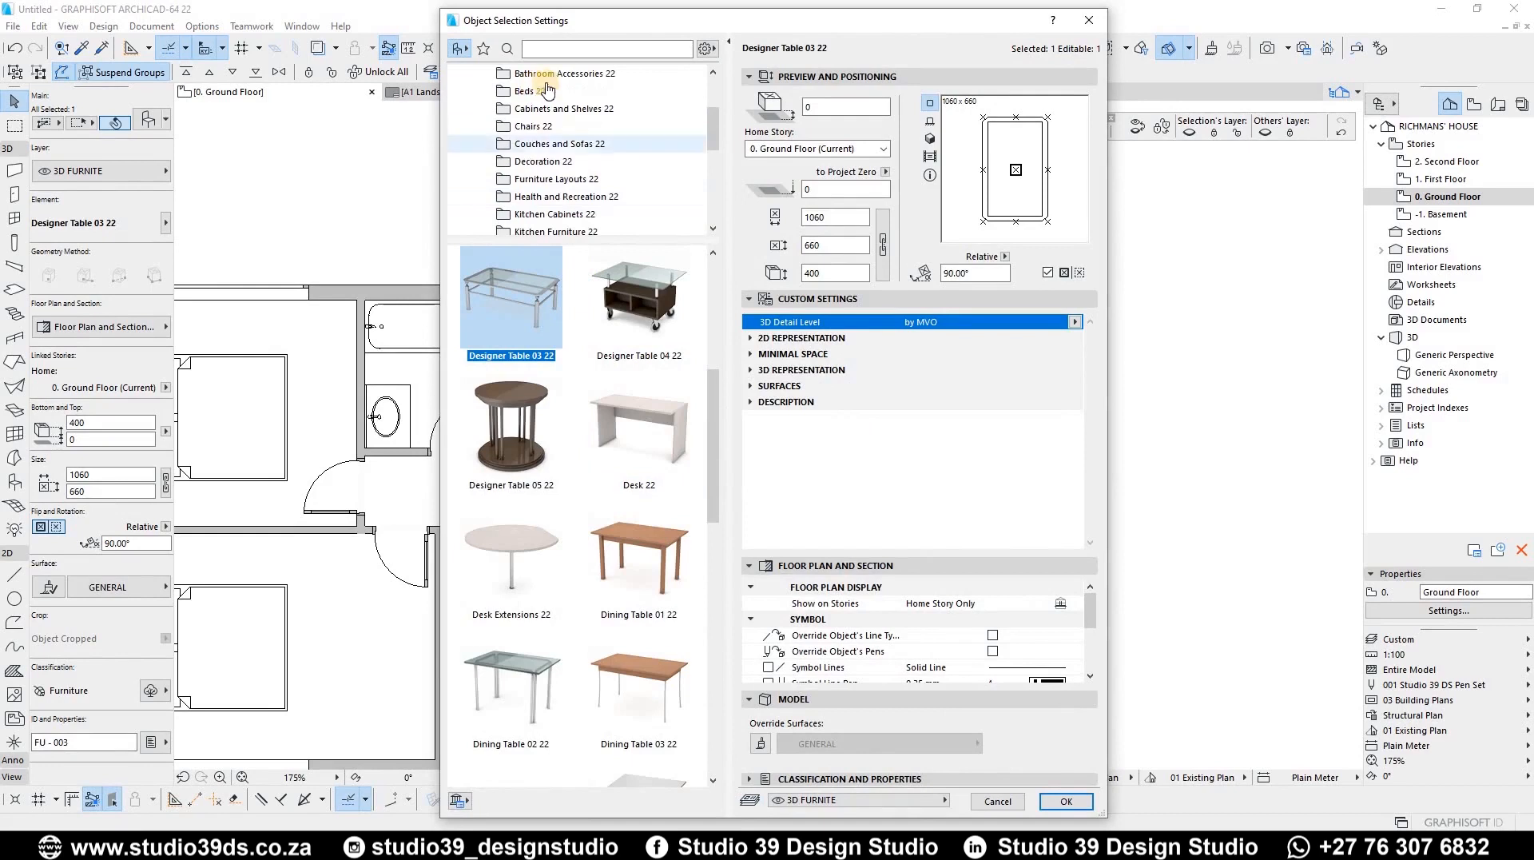
left_click(534, 125)
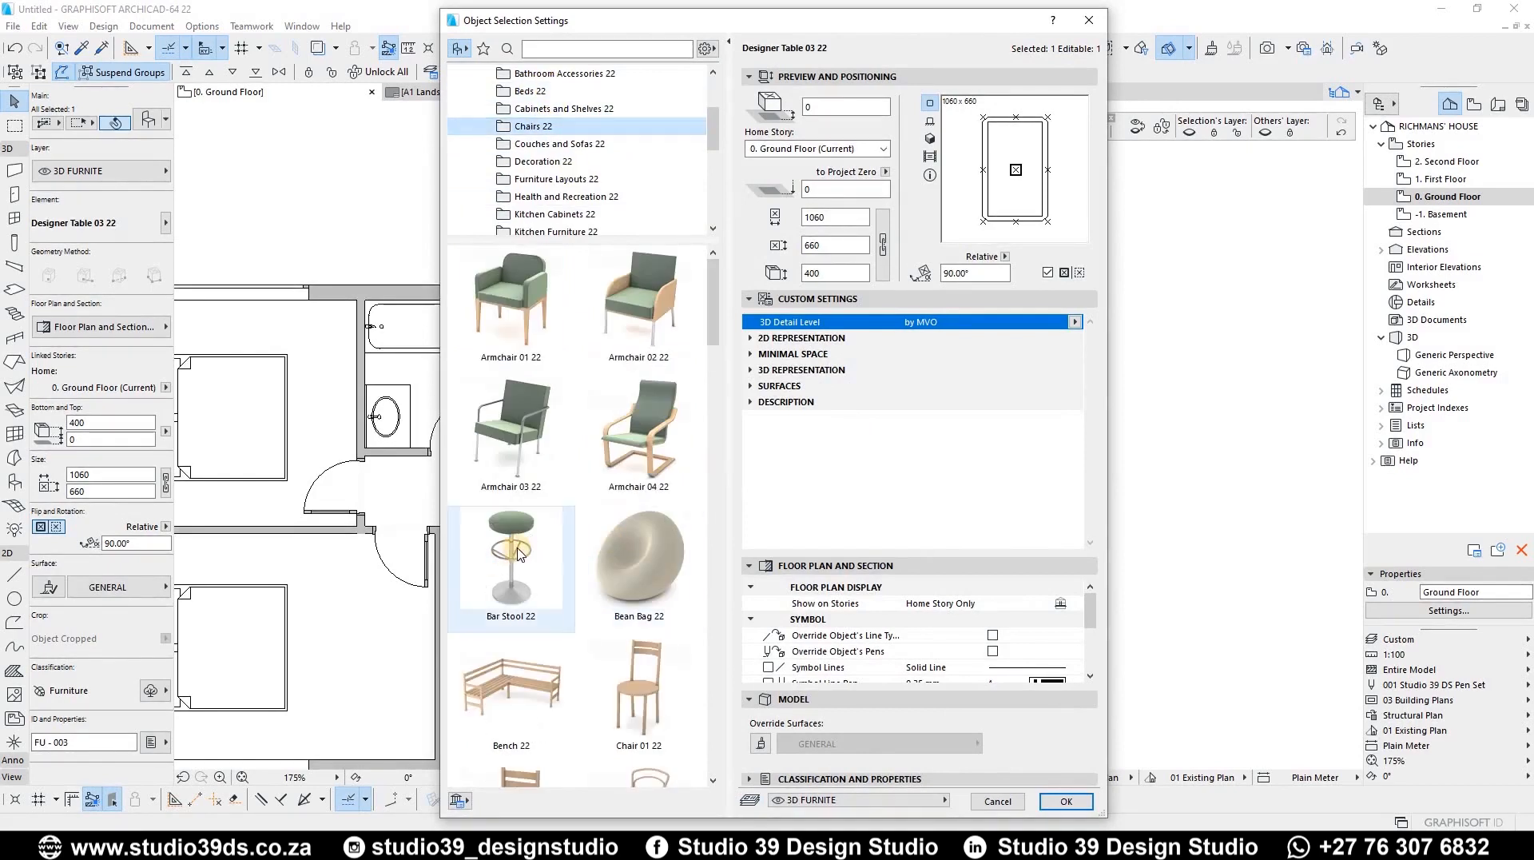
left_click(511, 555)
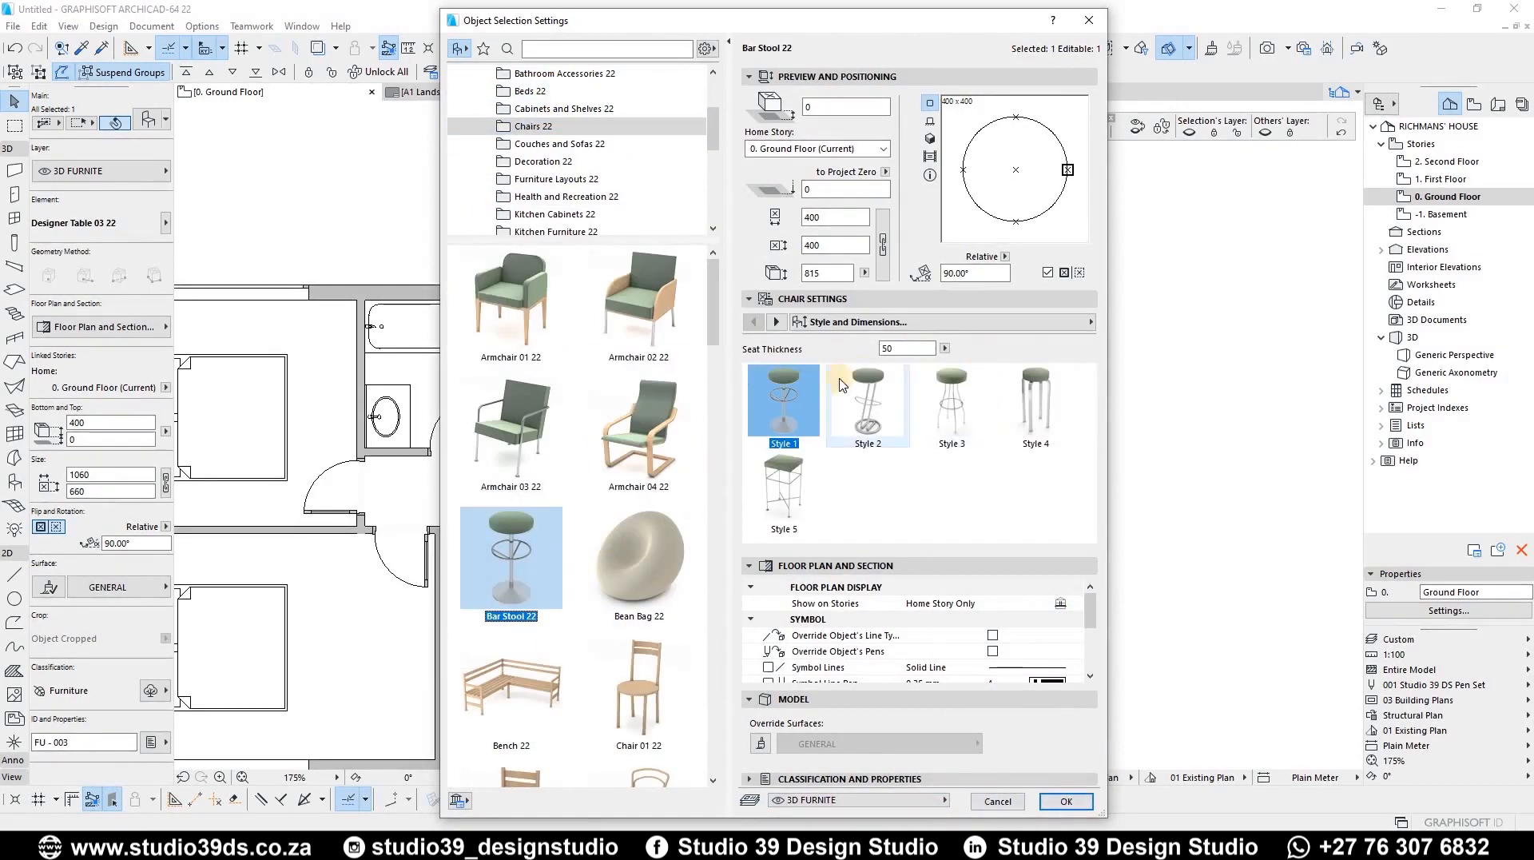
left_click(1066, 799)
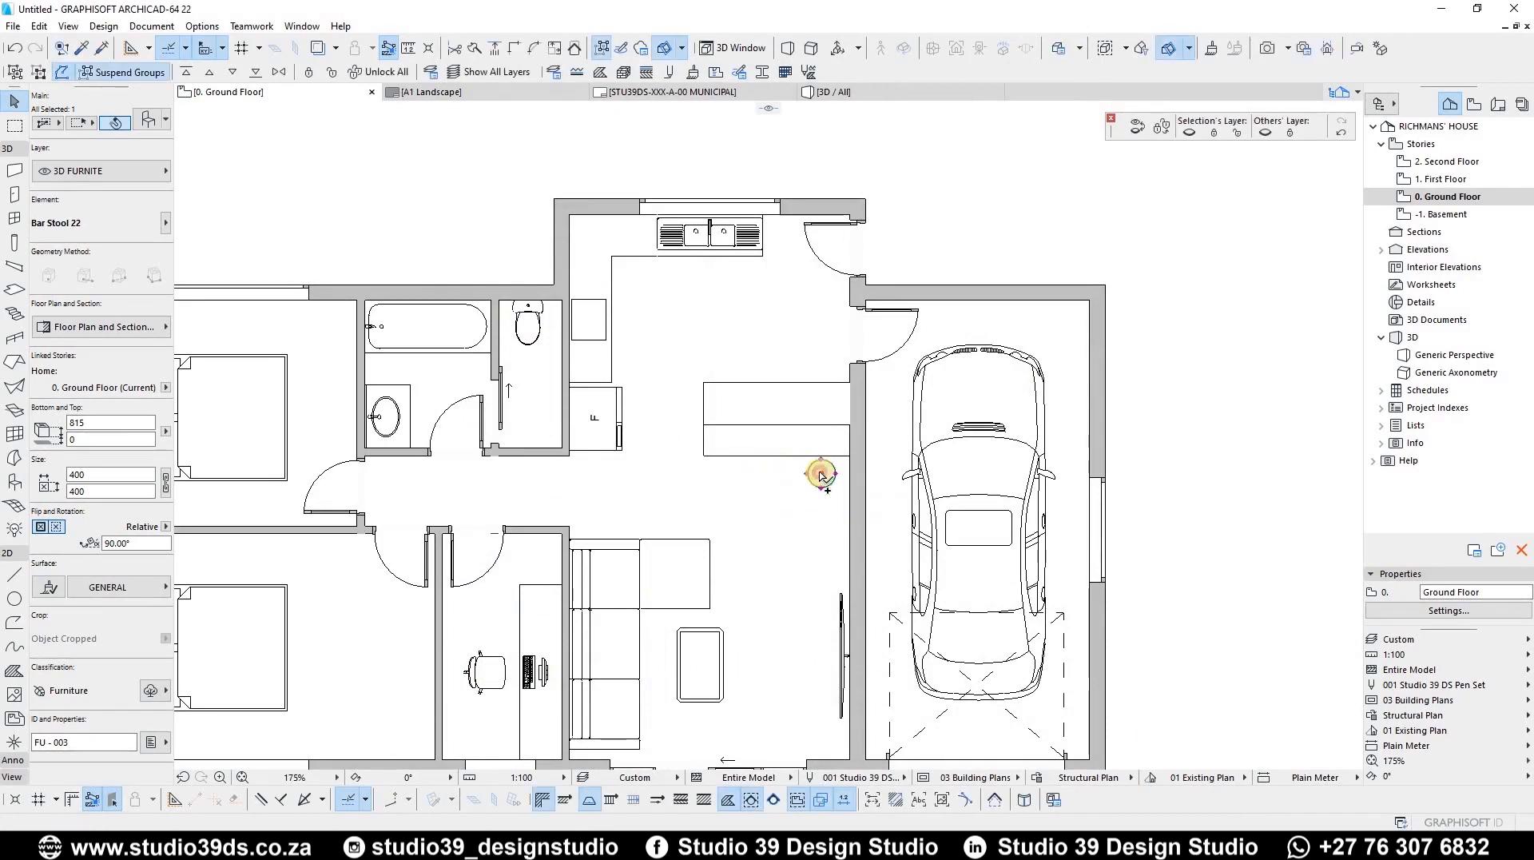
Copy the bar stool to form an evenly spaced row of three along the kitchen island counter
left_click(779, 474)
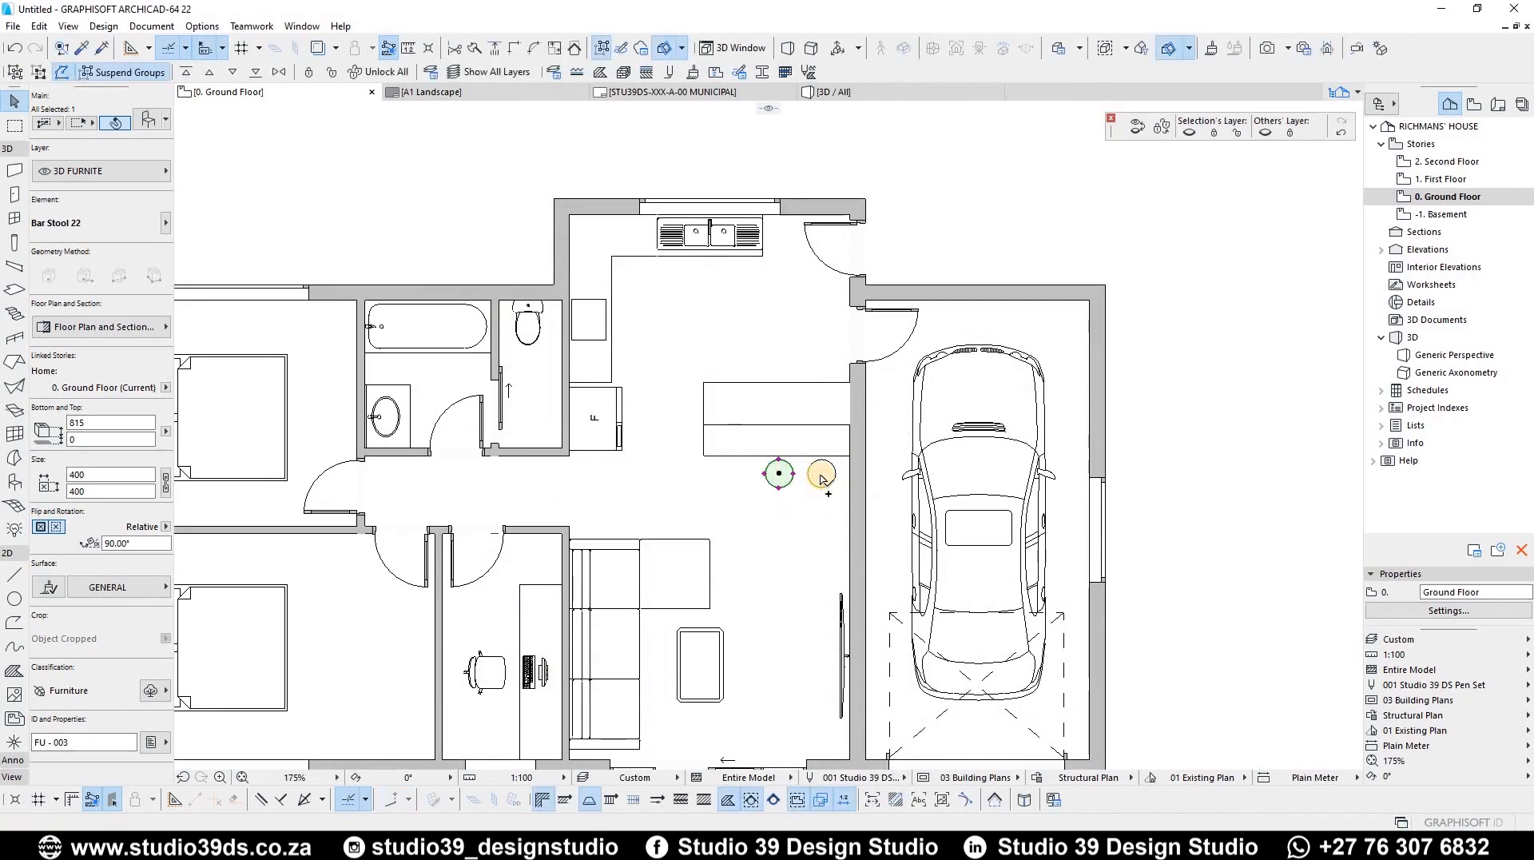
key("ctrl+shift+d")
left_click(822, 474)
left_click(779, 474)
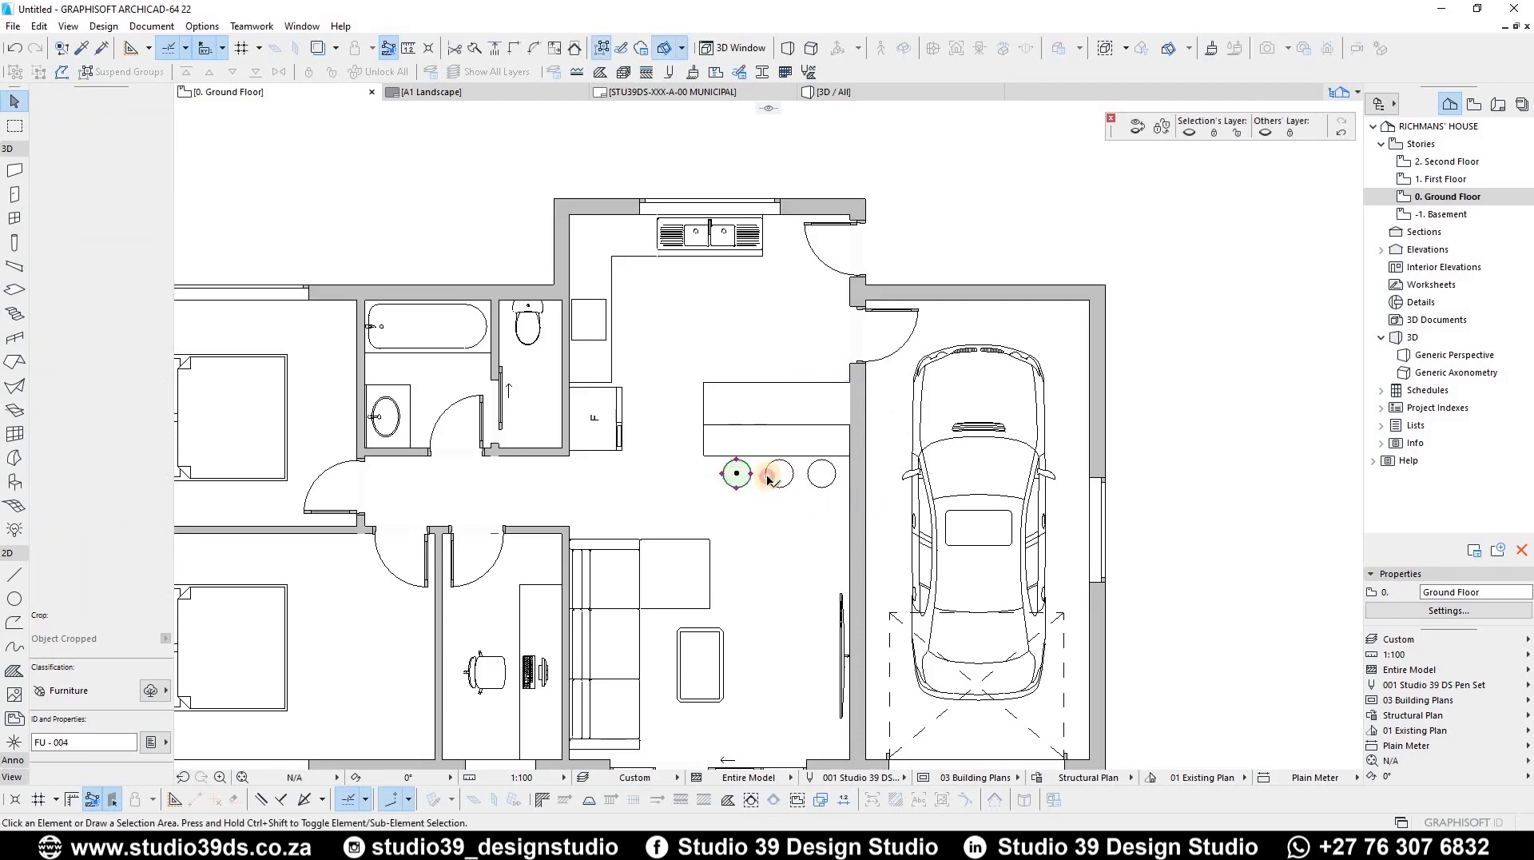
left_click(767, 478)
left_click(694, 414)
Copy the bed in the front bedroom sideways towards the study wall
middle_click(613, 435)
middle_click(613, 434)
scroll(587, 424, "up", 3)
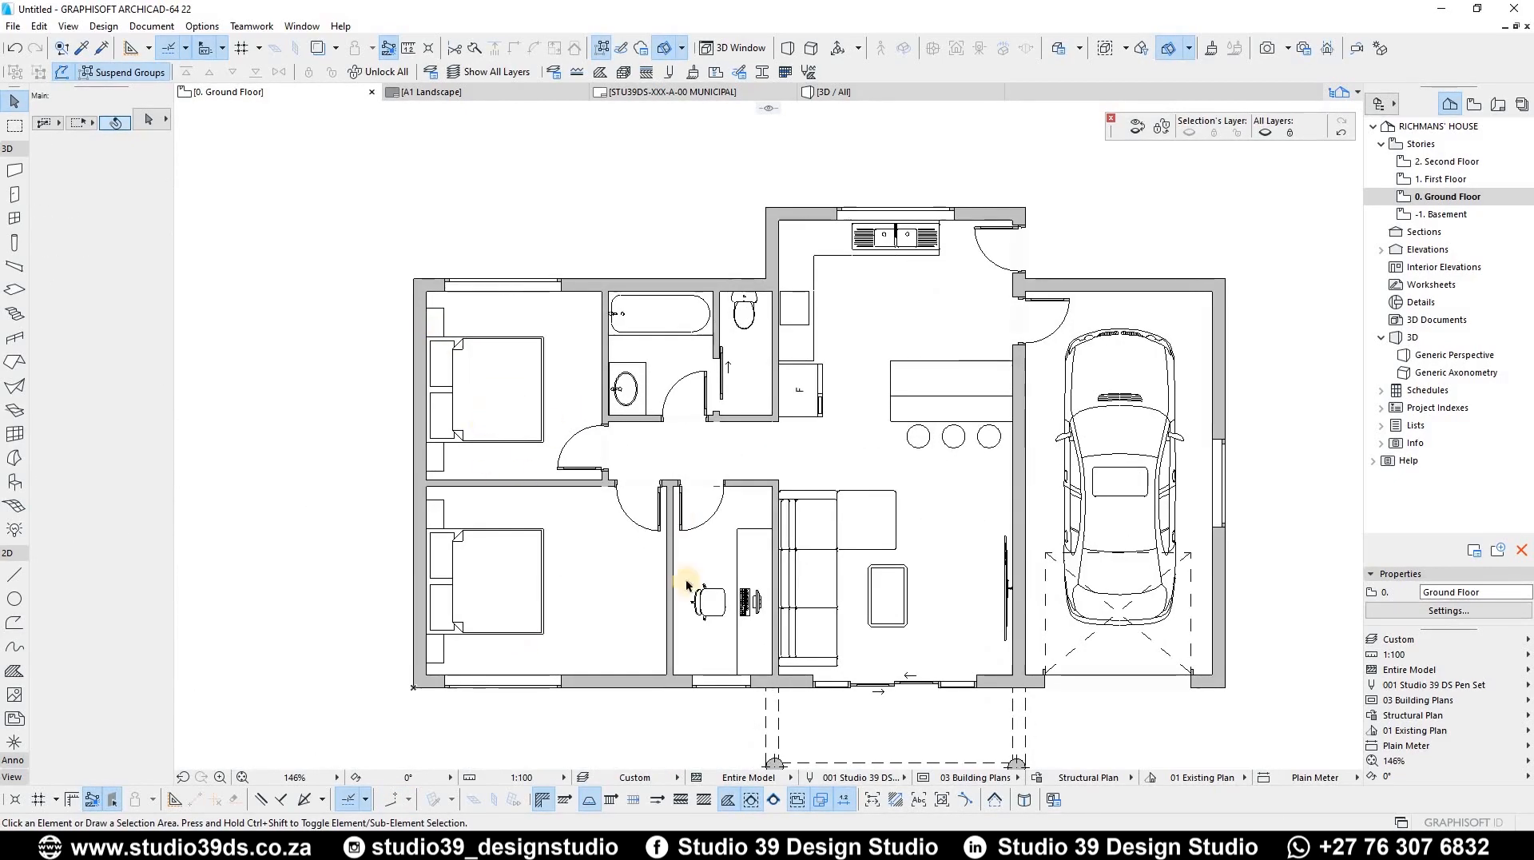
left_click(477, 588)
left_click_drag(477, 588, 605, 579)
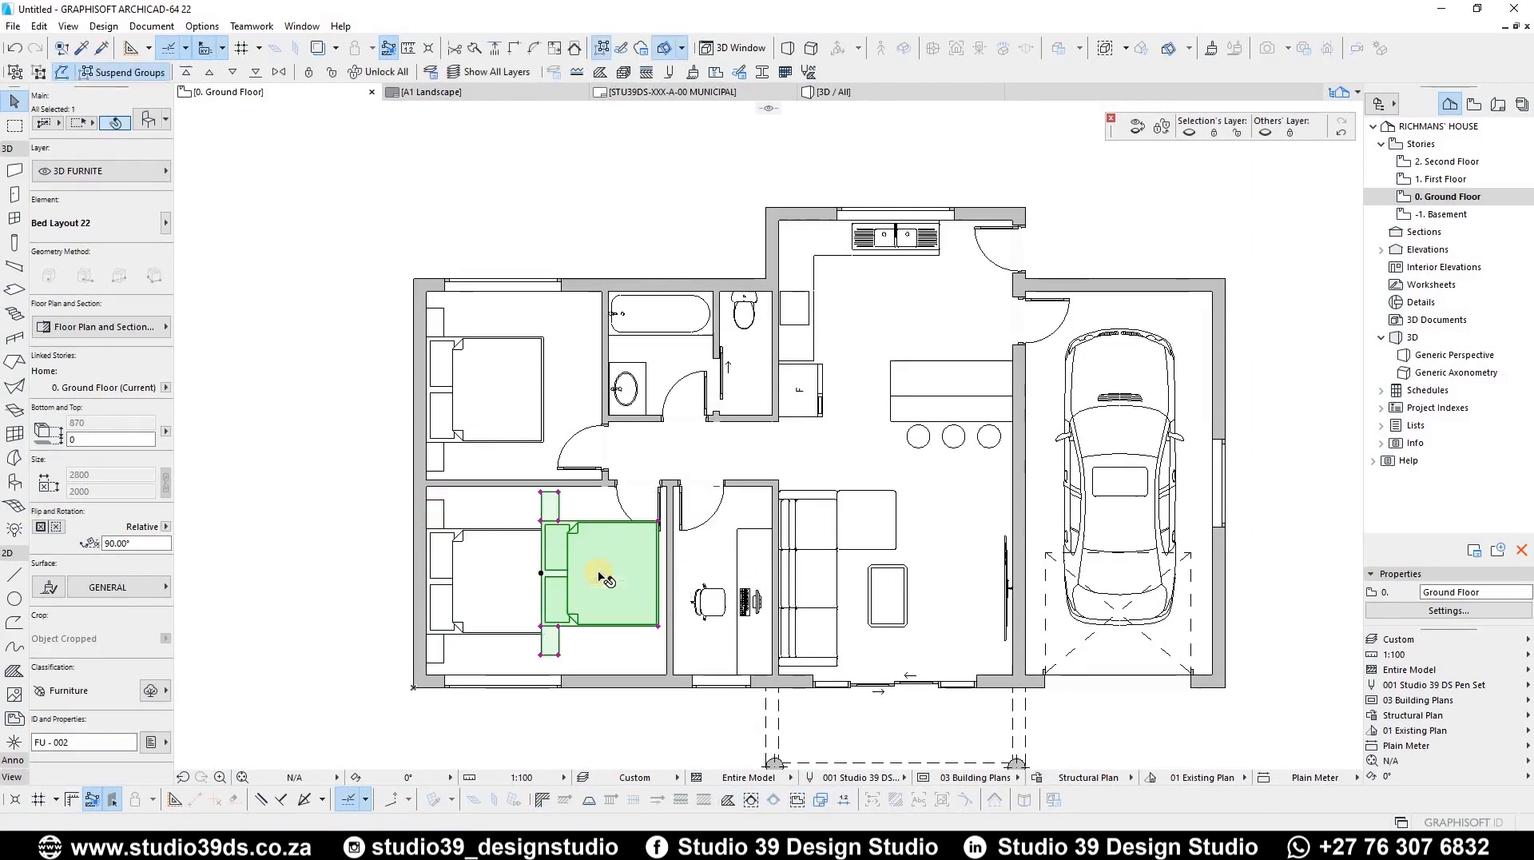
Replace the copied bed with the Wardrobe 22 object from the Cabinets and Shelves 22 library folder
double_click(605, 578)
left_click(548, 144)
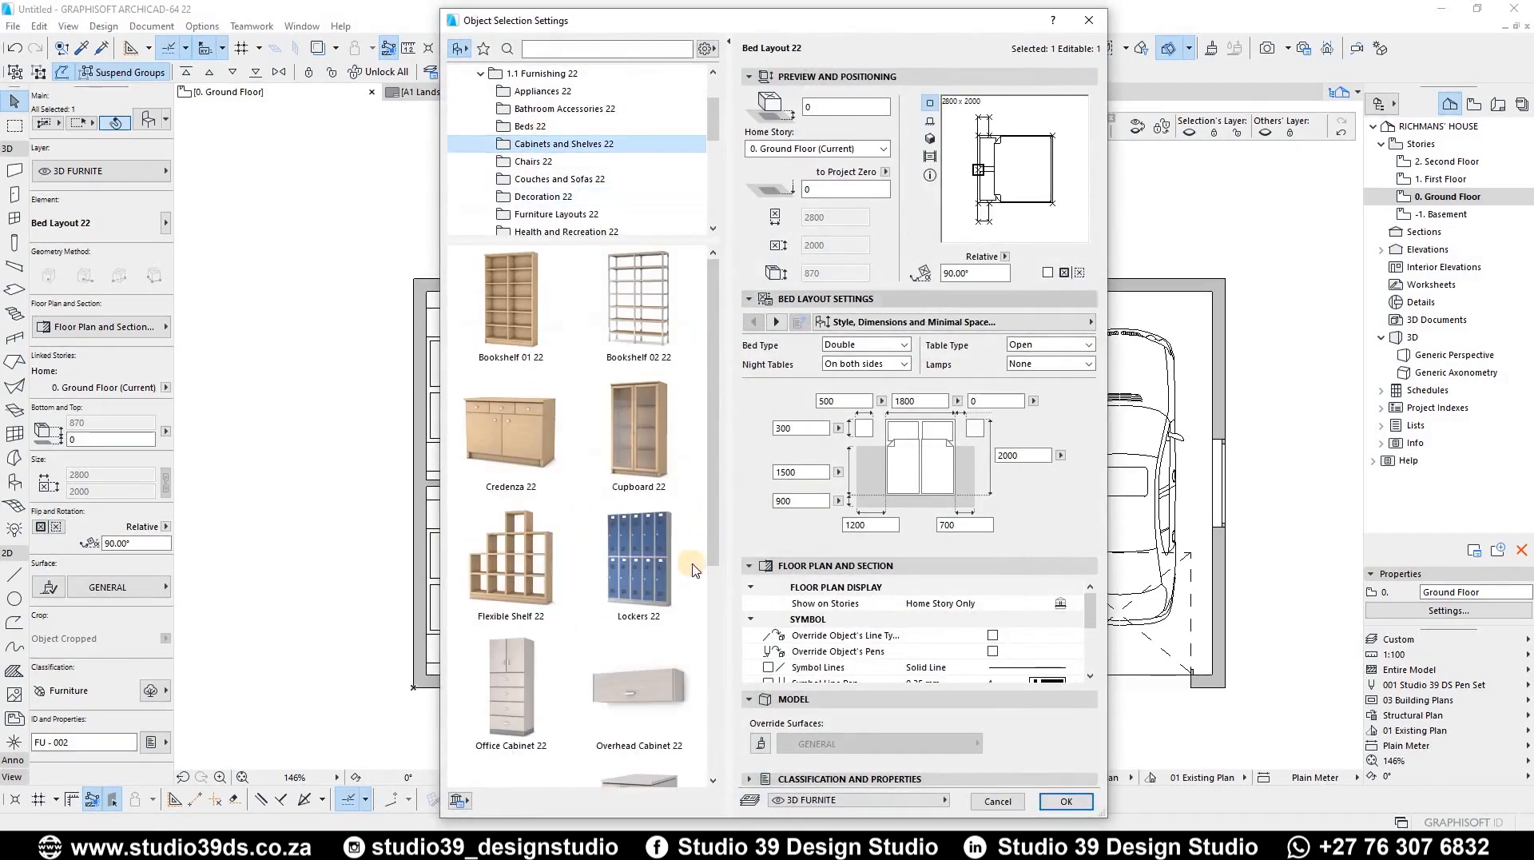
scroll(629, 545, "down", 4)
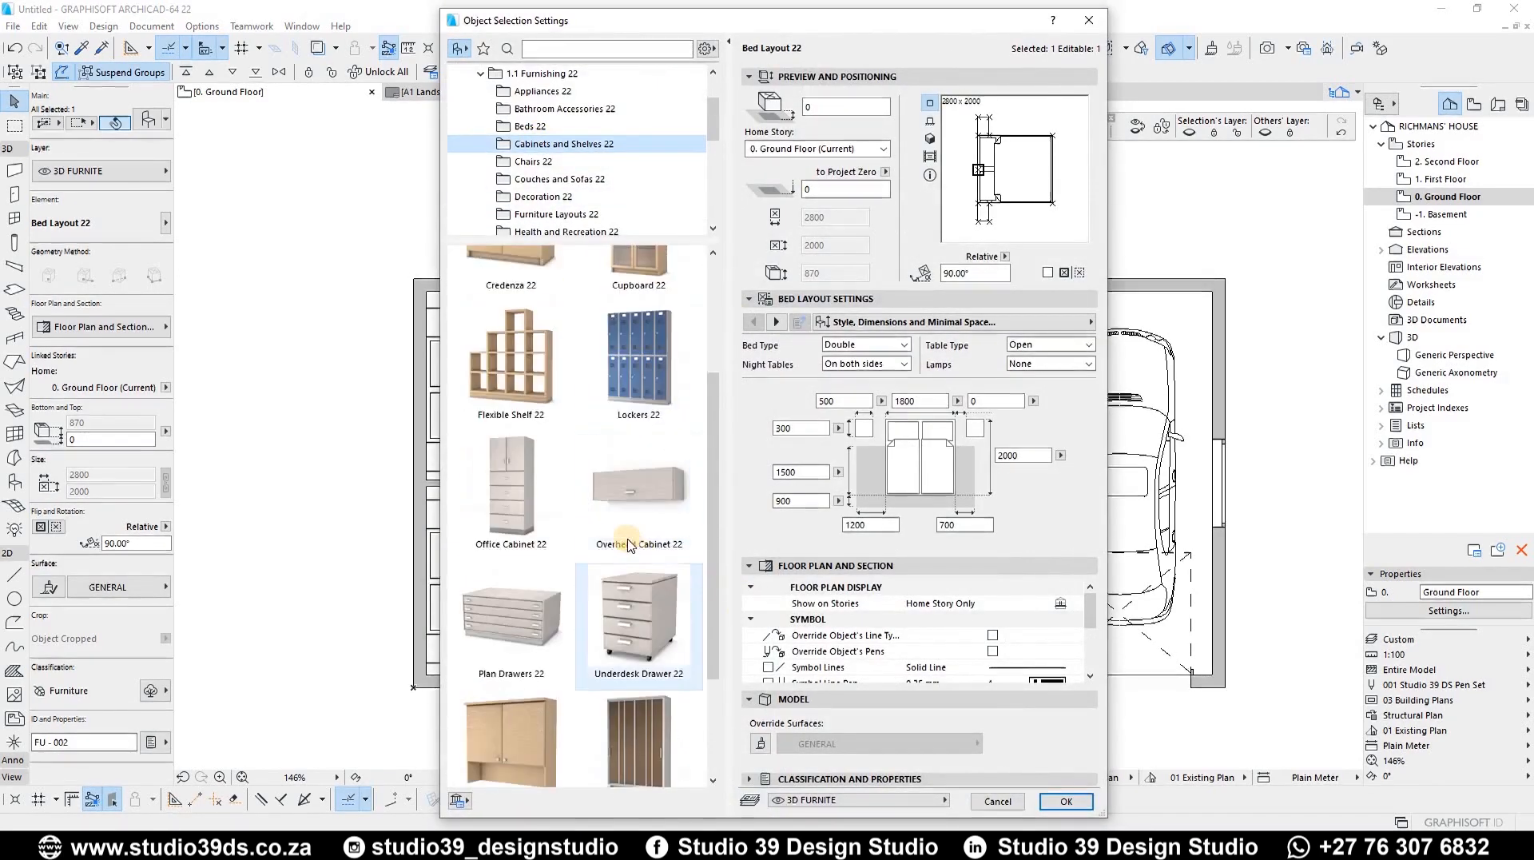
scroll(661, 610, "down", 3)
left_click(685, 655)
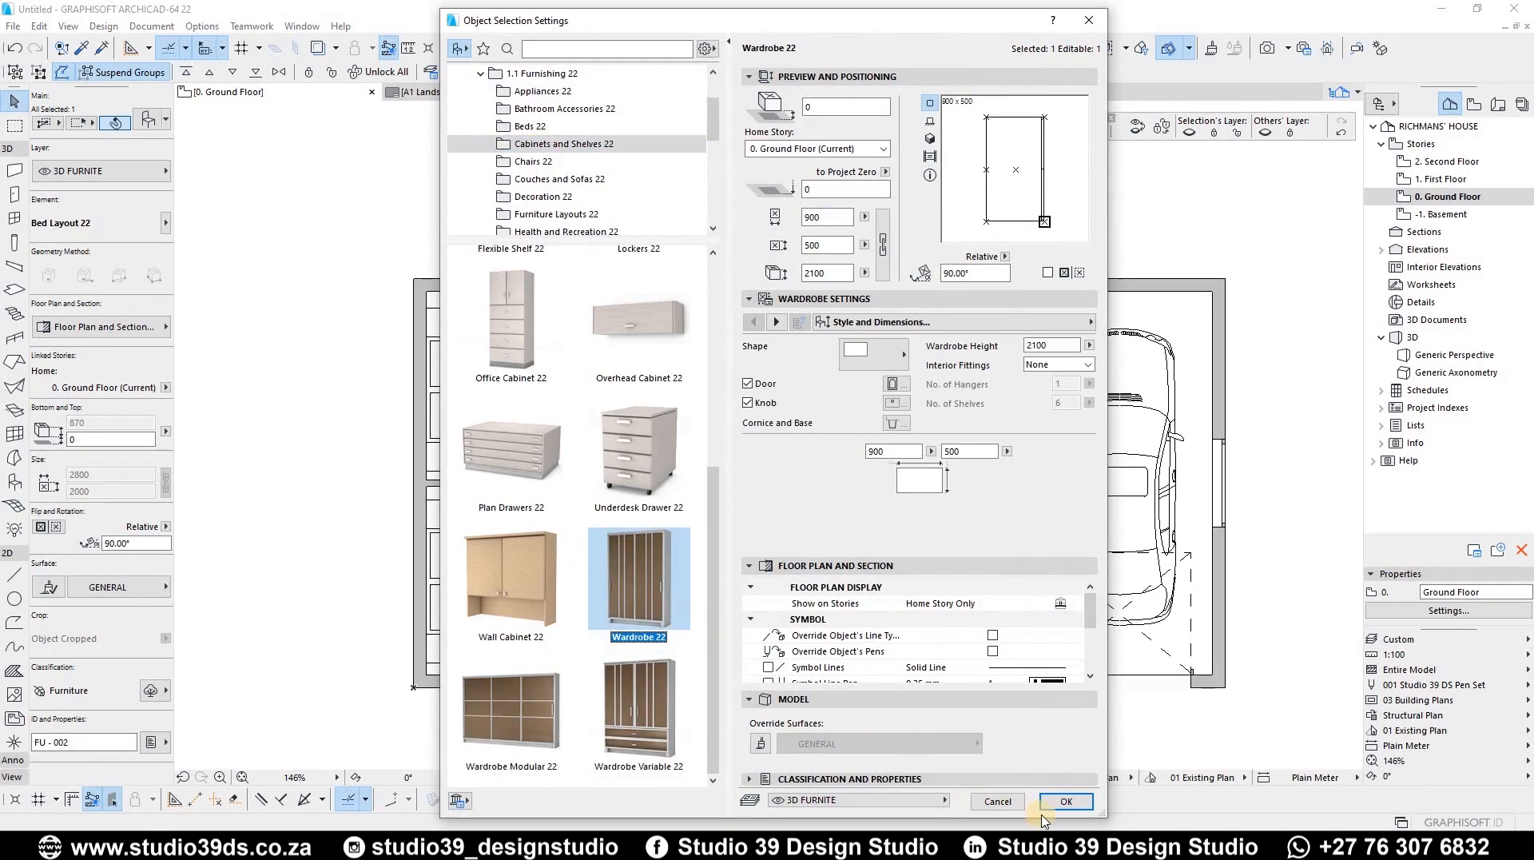
left_click(1063, 802)
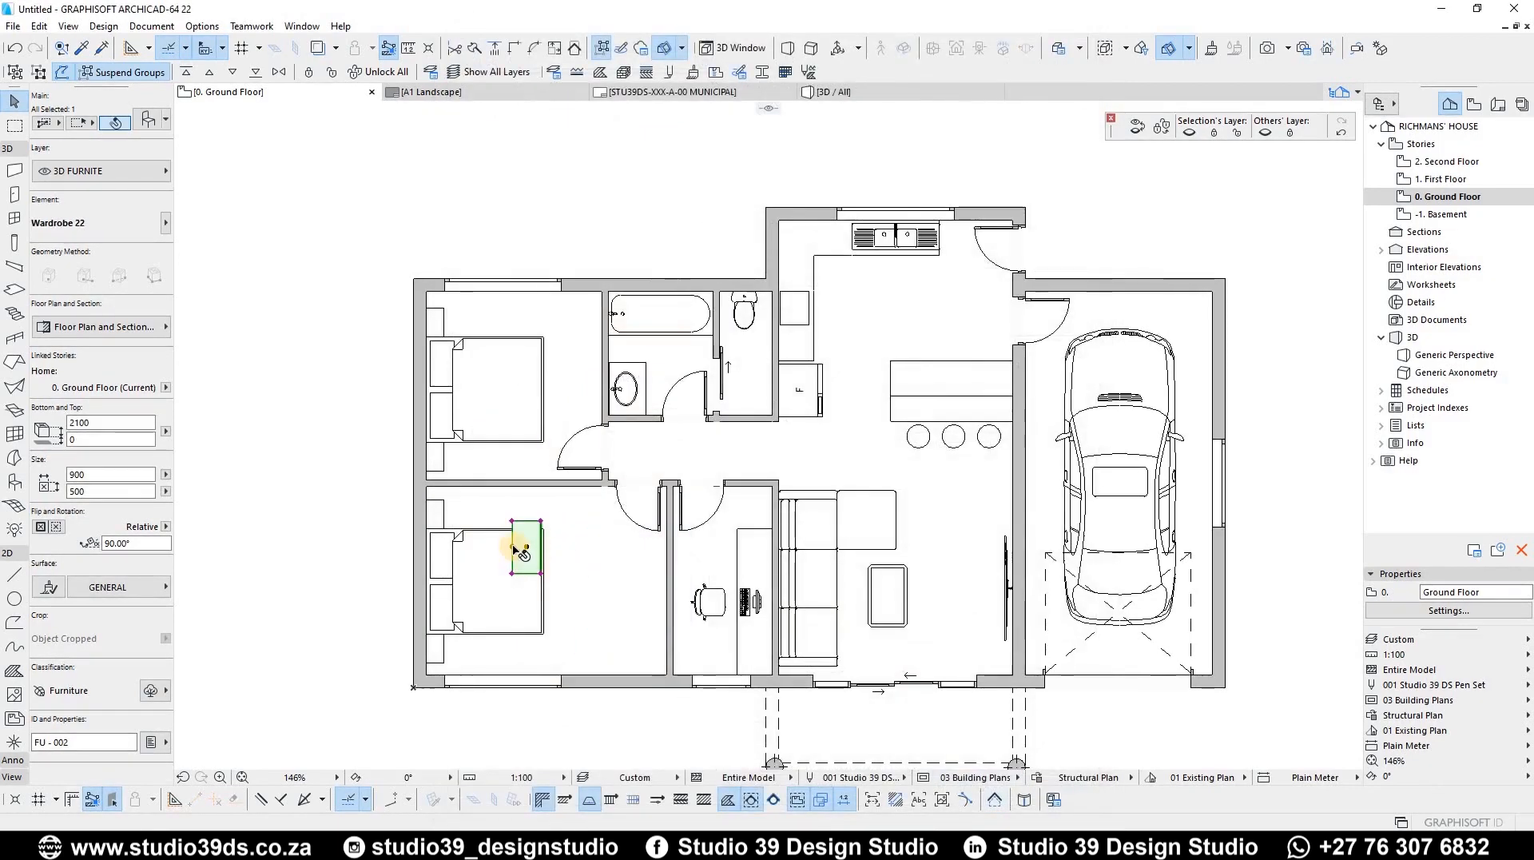
Rotate the wardrobe 180 degrees about the midpoint of its long side, to an angle of 270°
scroll(515, 553, "up", 3)
key("ctrl+e")
left_click(511, 547)
left_click(512, 450)
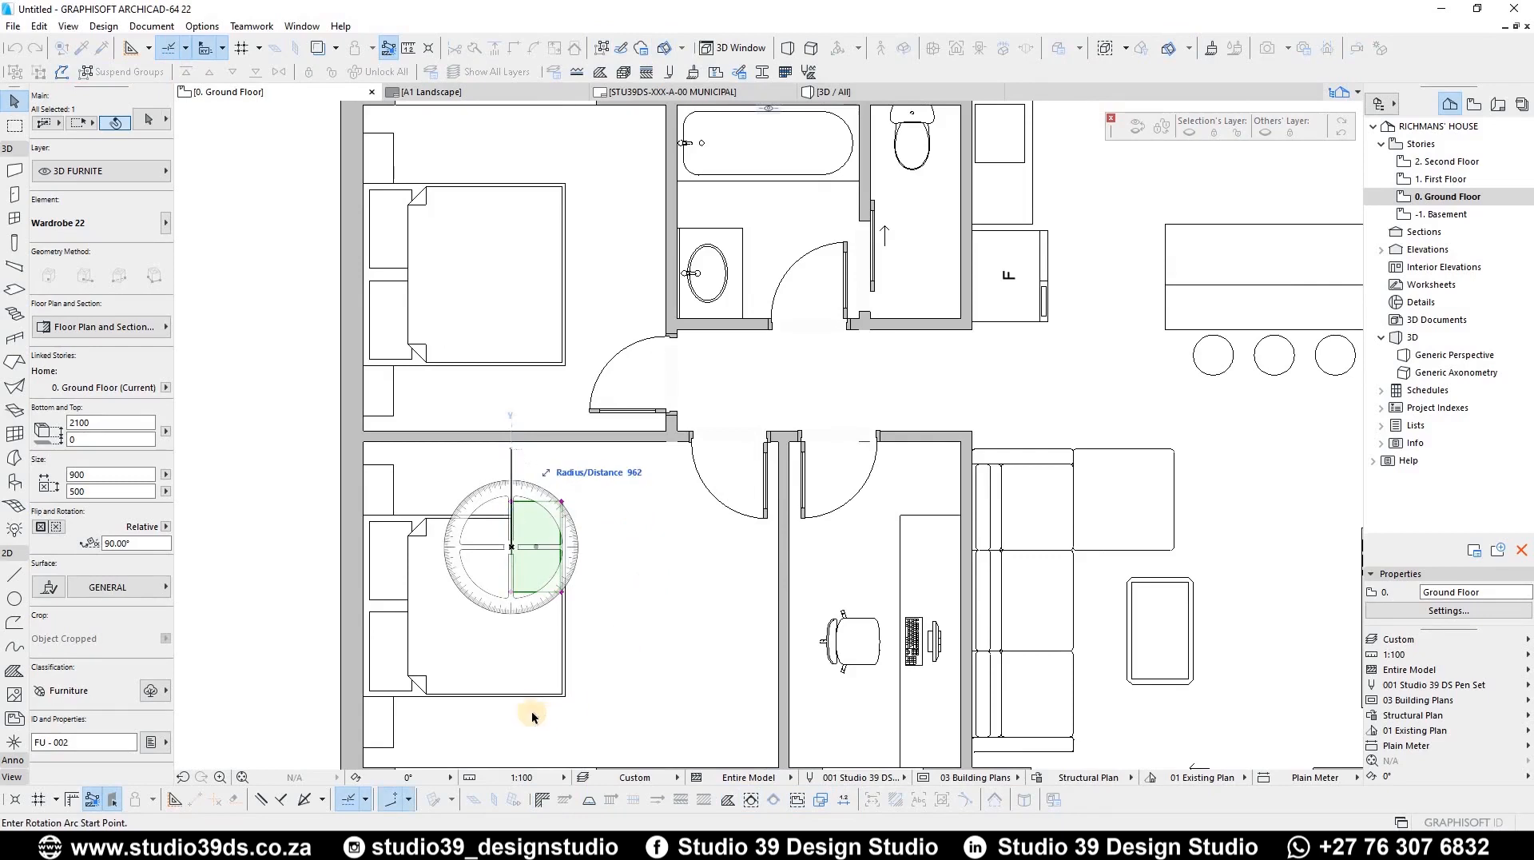
left_click(512, 627)
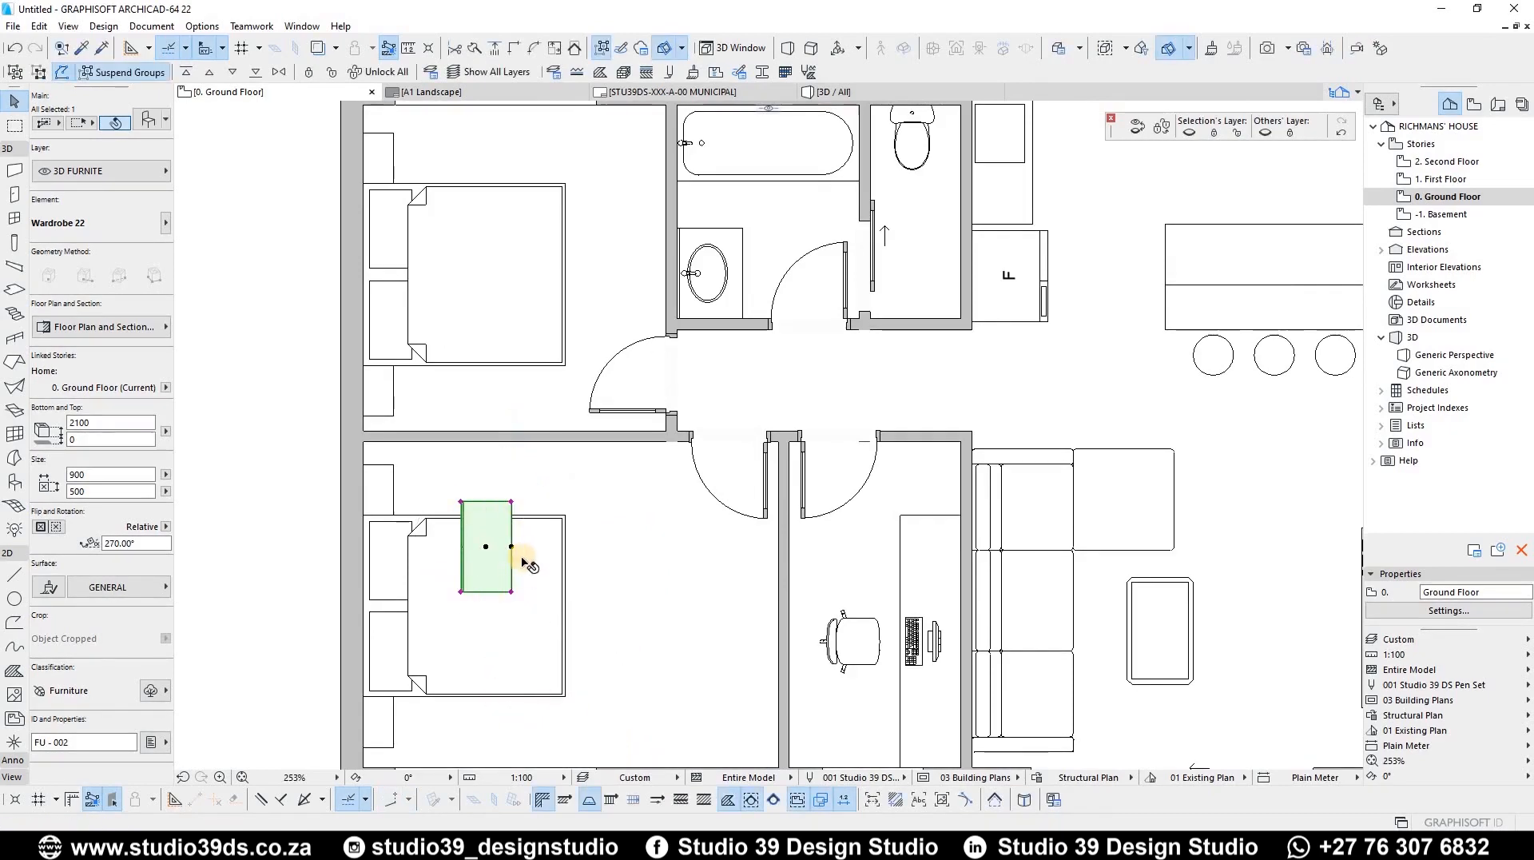
Move the wardrobe into the front bedroom corner against the study wall and place a copy directly next to it along that wall
key("ctrl+d")
left_click(512, 546)
scroll(525, 402, "down", 2)
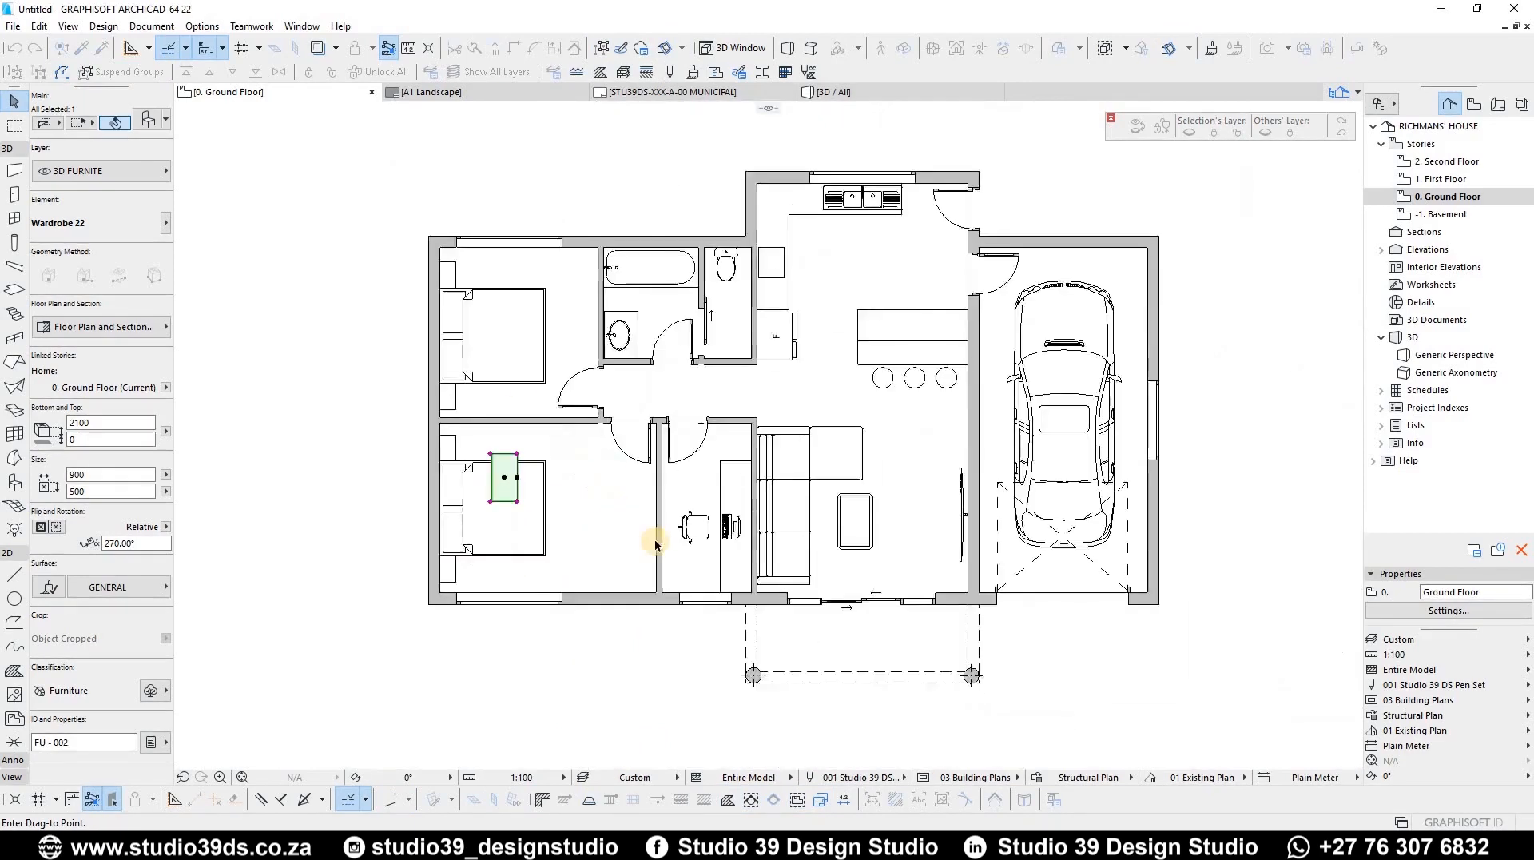
scroll(656, 543, "up", 2)
left_click(654, 542)
key("ctrl+d")
left_click(654, 586)
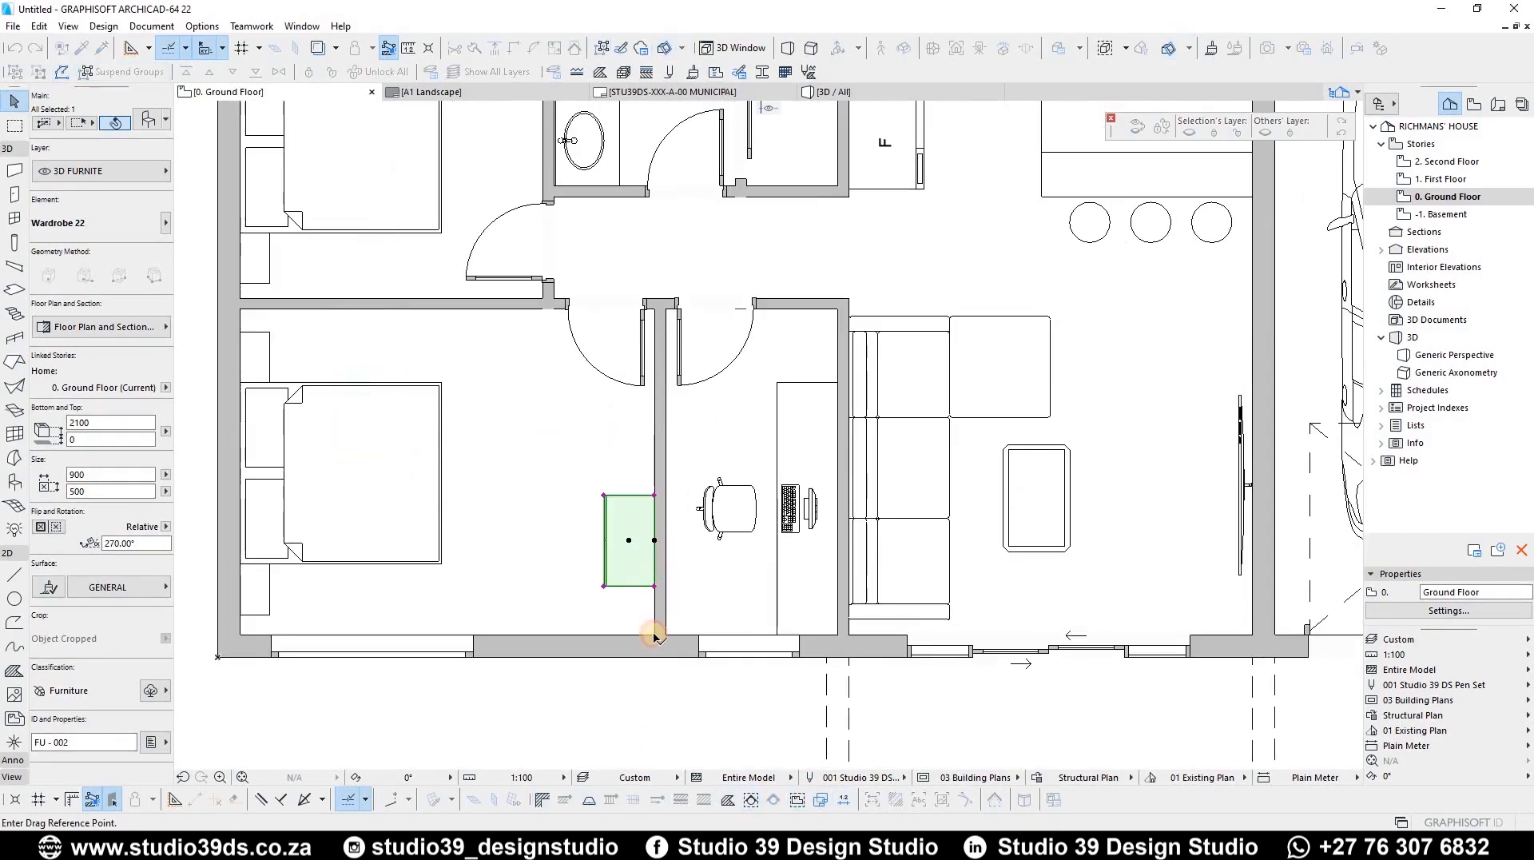
left_click(654, 636)
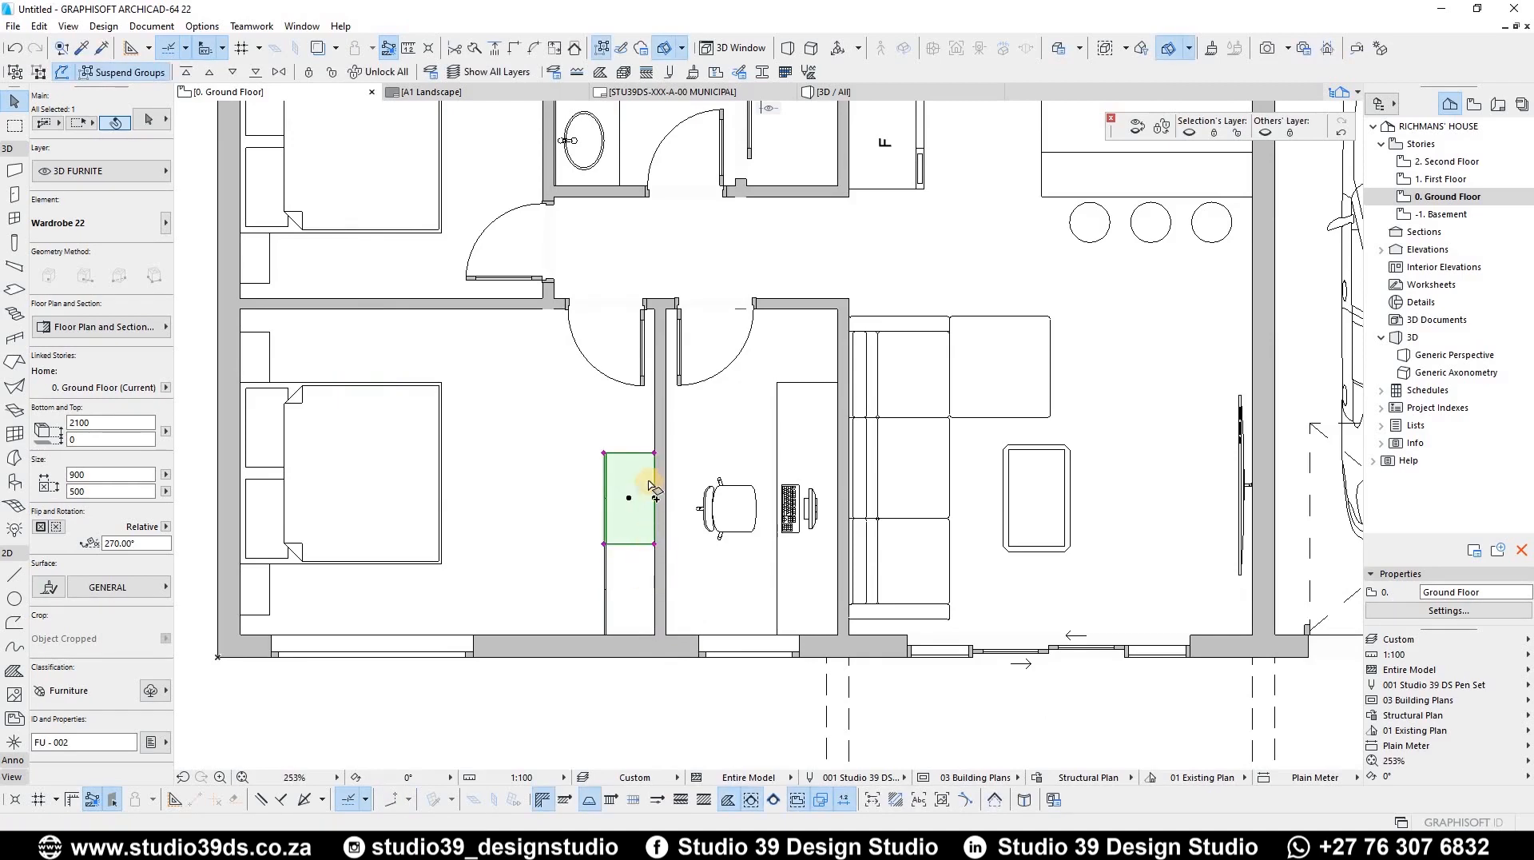
Copy both wardrobes to the rear bedroom's corner between the bathroom wall and the outer window wall
left_click(640, 452, "shift")
key("ctrl+shift+d")
left_click(655, 453)
middle_click_drag(479, 296, 615, 671)
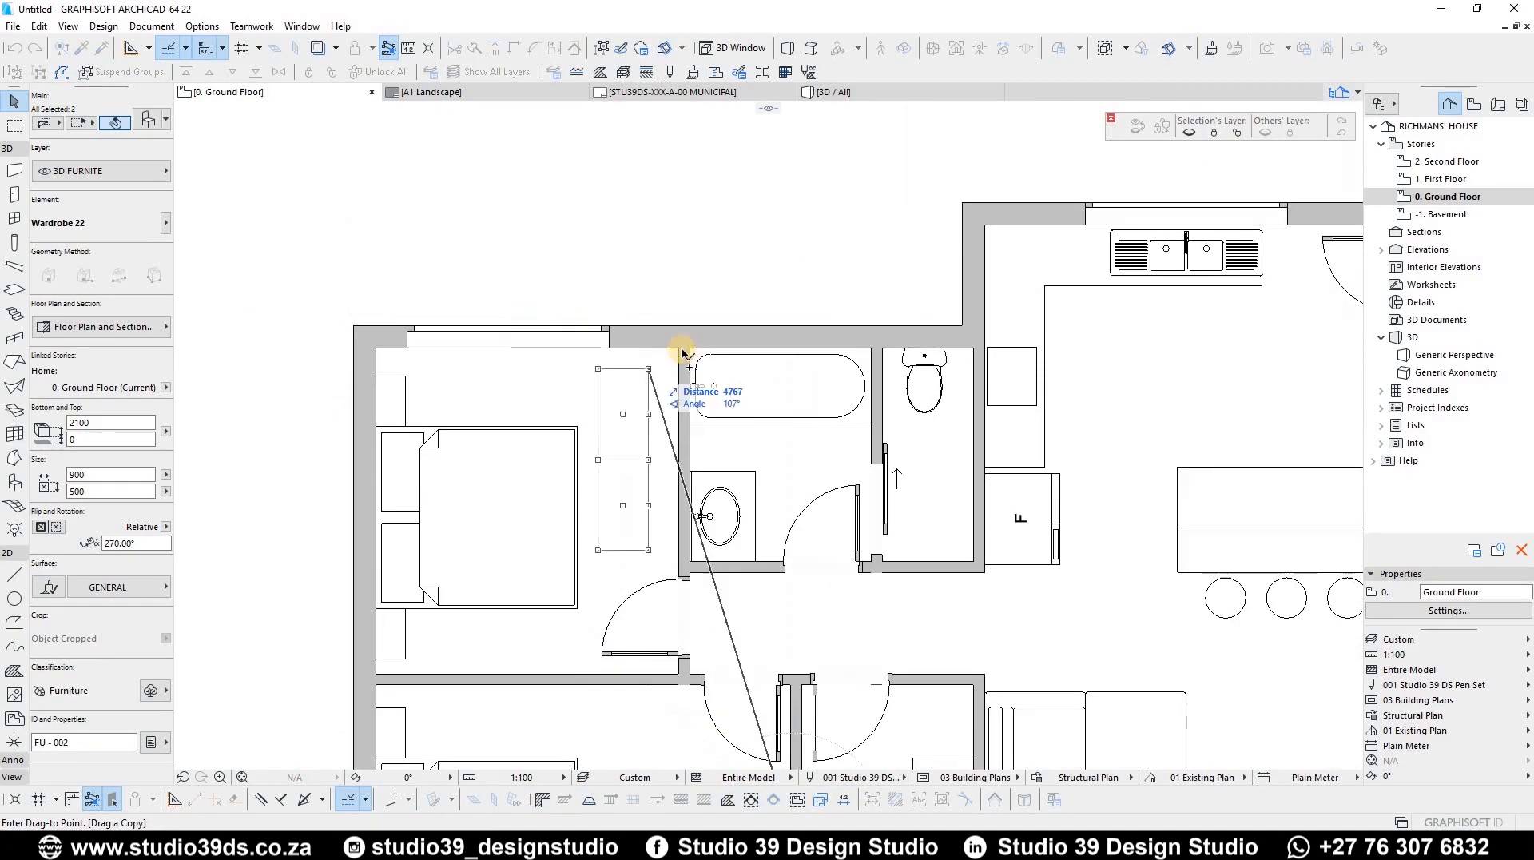
left_click(679, 348)
key("Escape")
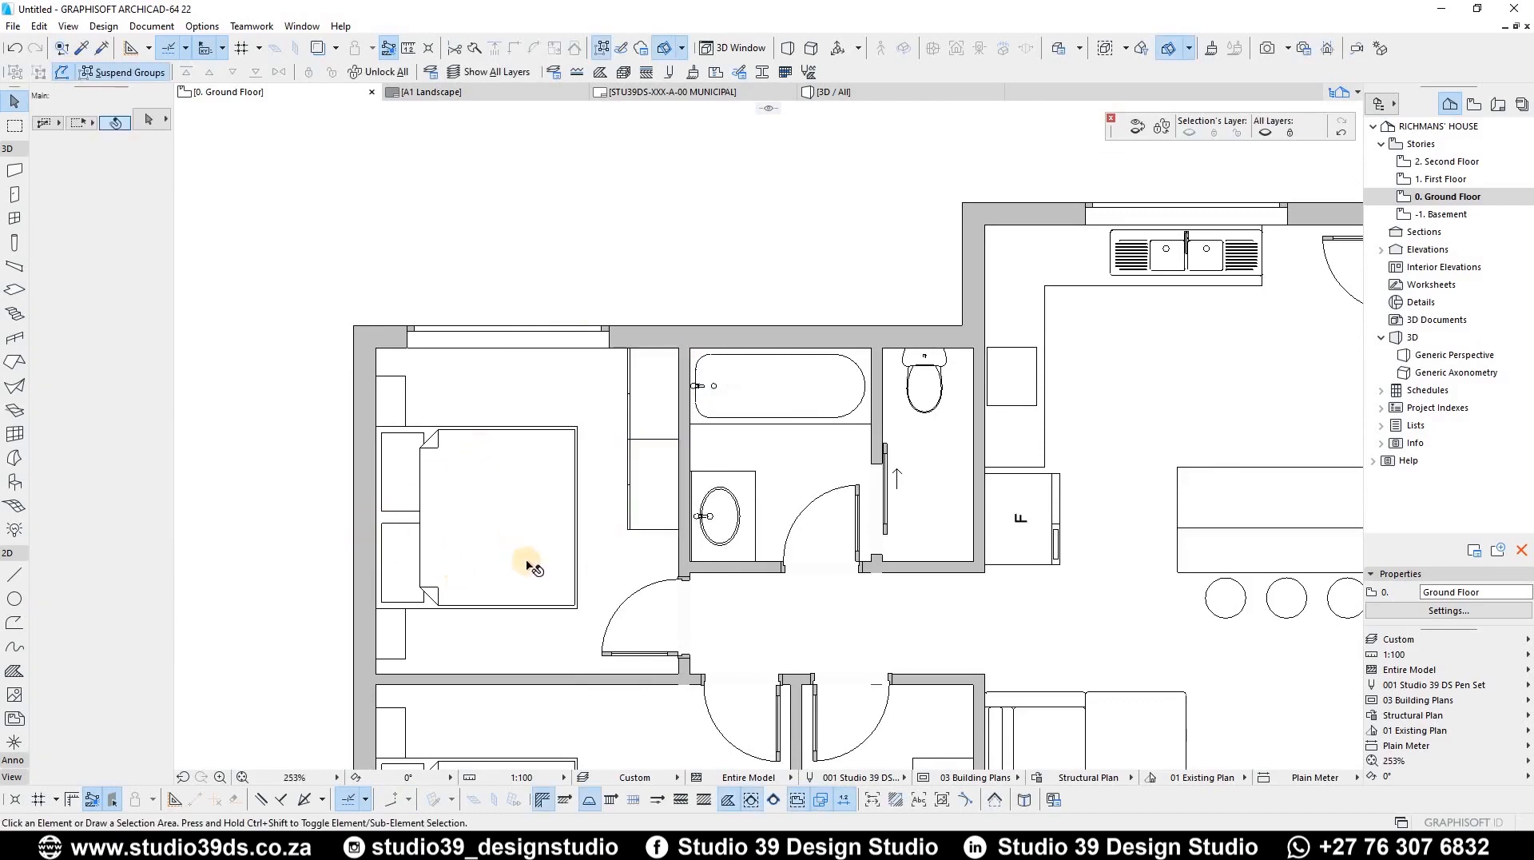
Switch the ground floor plan's graphic override from Structural Plan to No Overrides
scroll(441, 469, "down", 5)
scroll(505, 575, "up", 3)
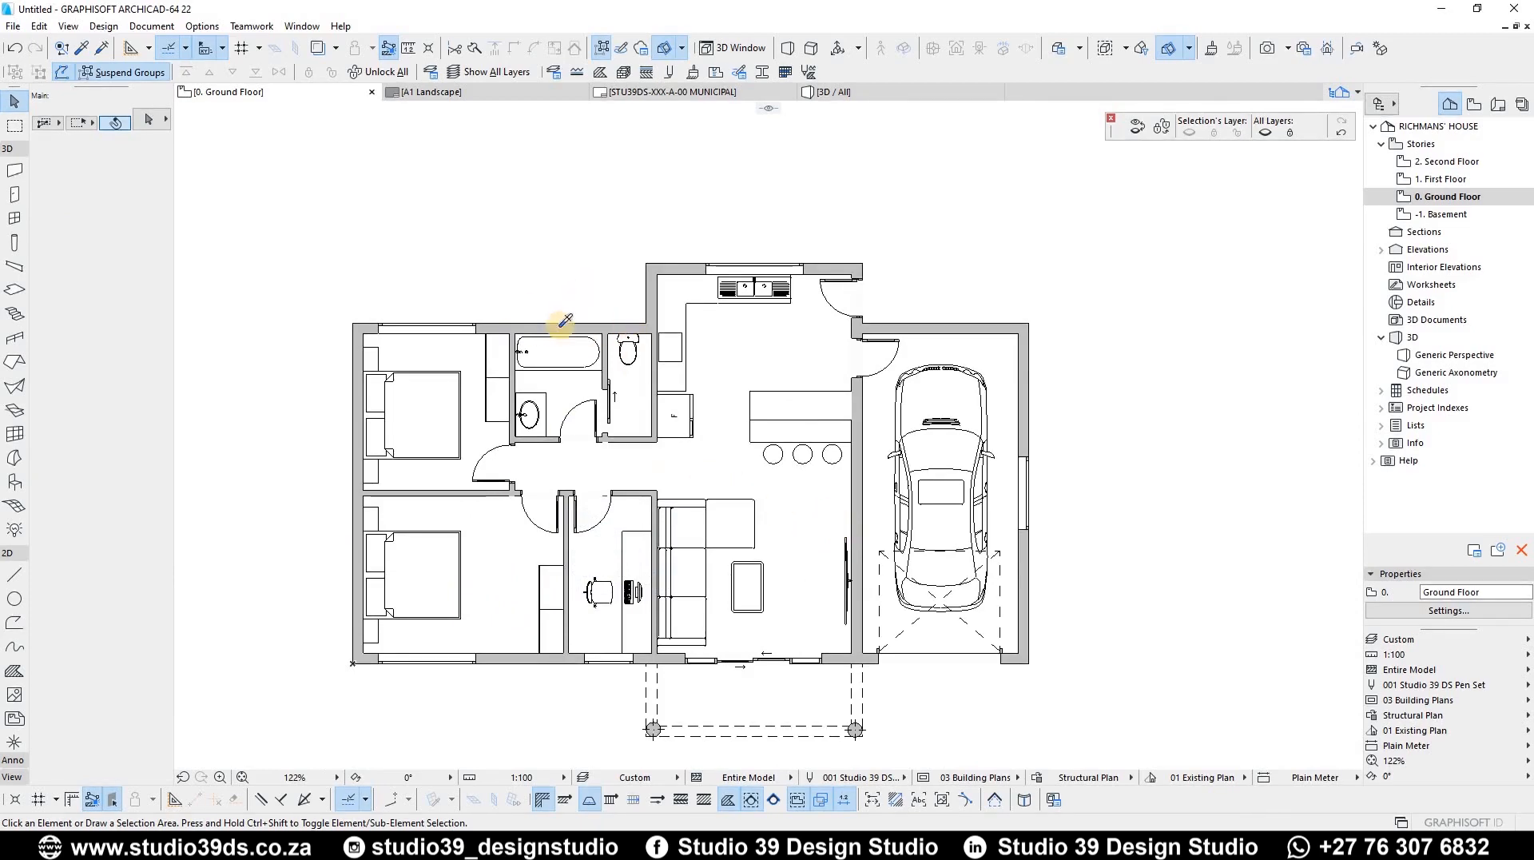
key("alt")
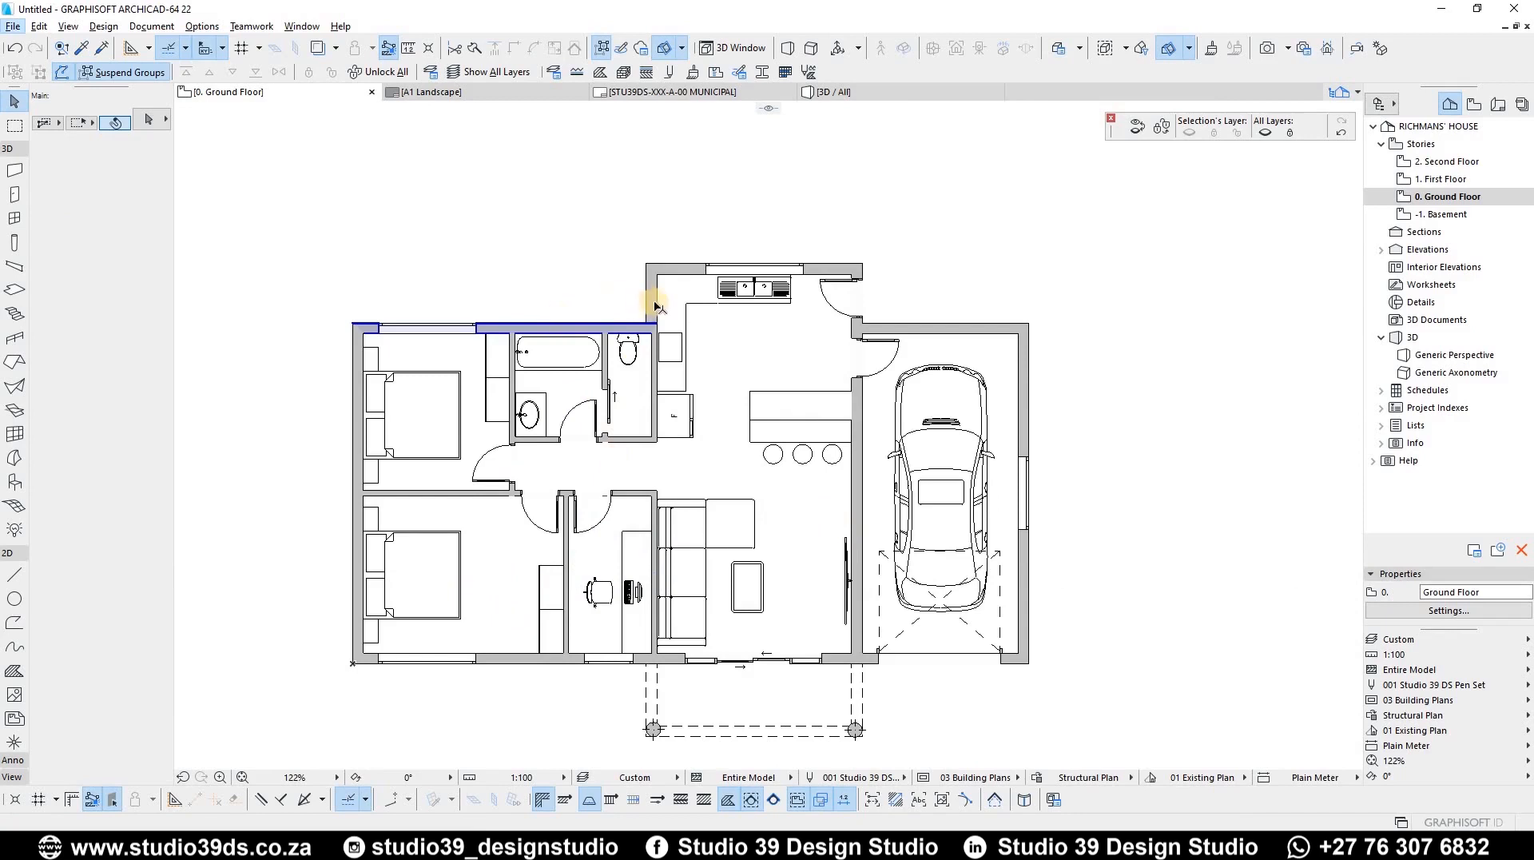
left_click(602, 326)
left_click(1445, 639)
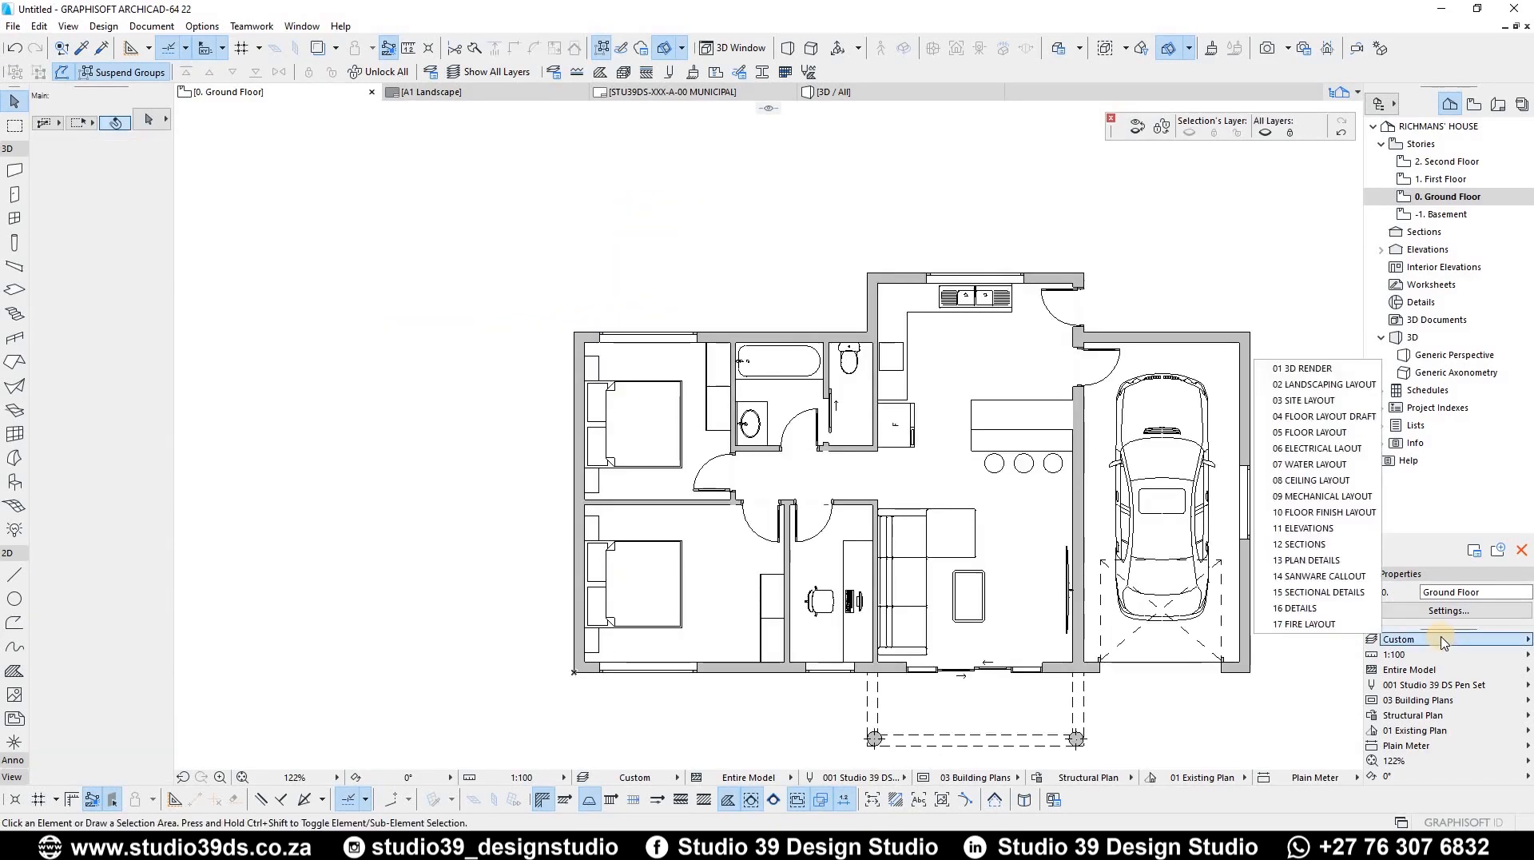
left_click(1075, 779)
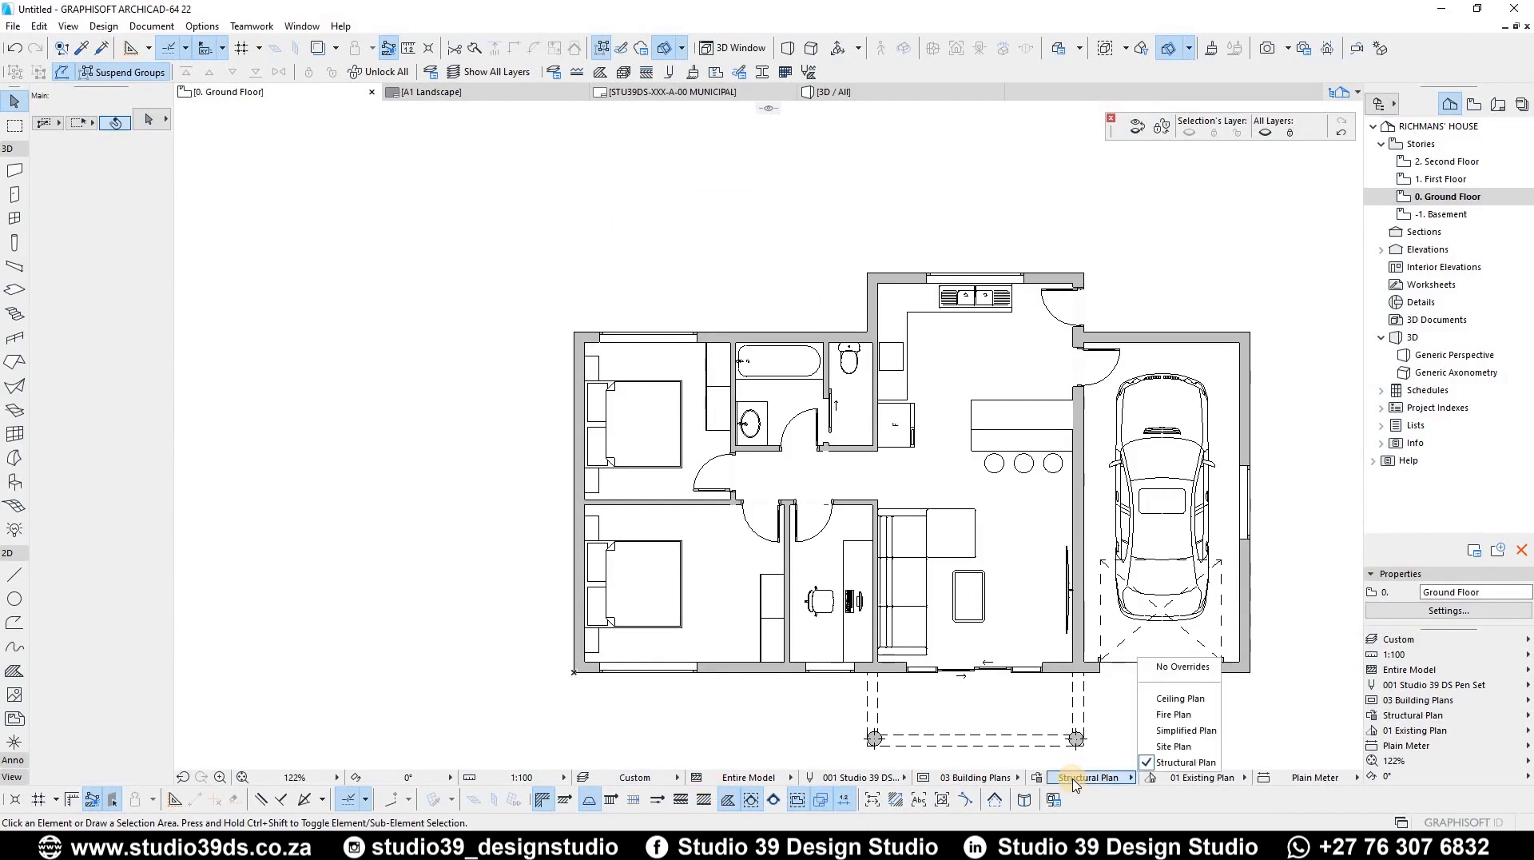
left_click(1183, 668)
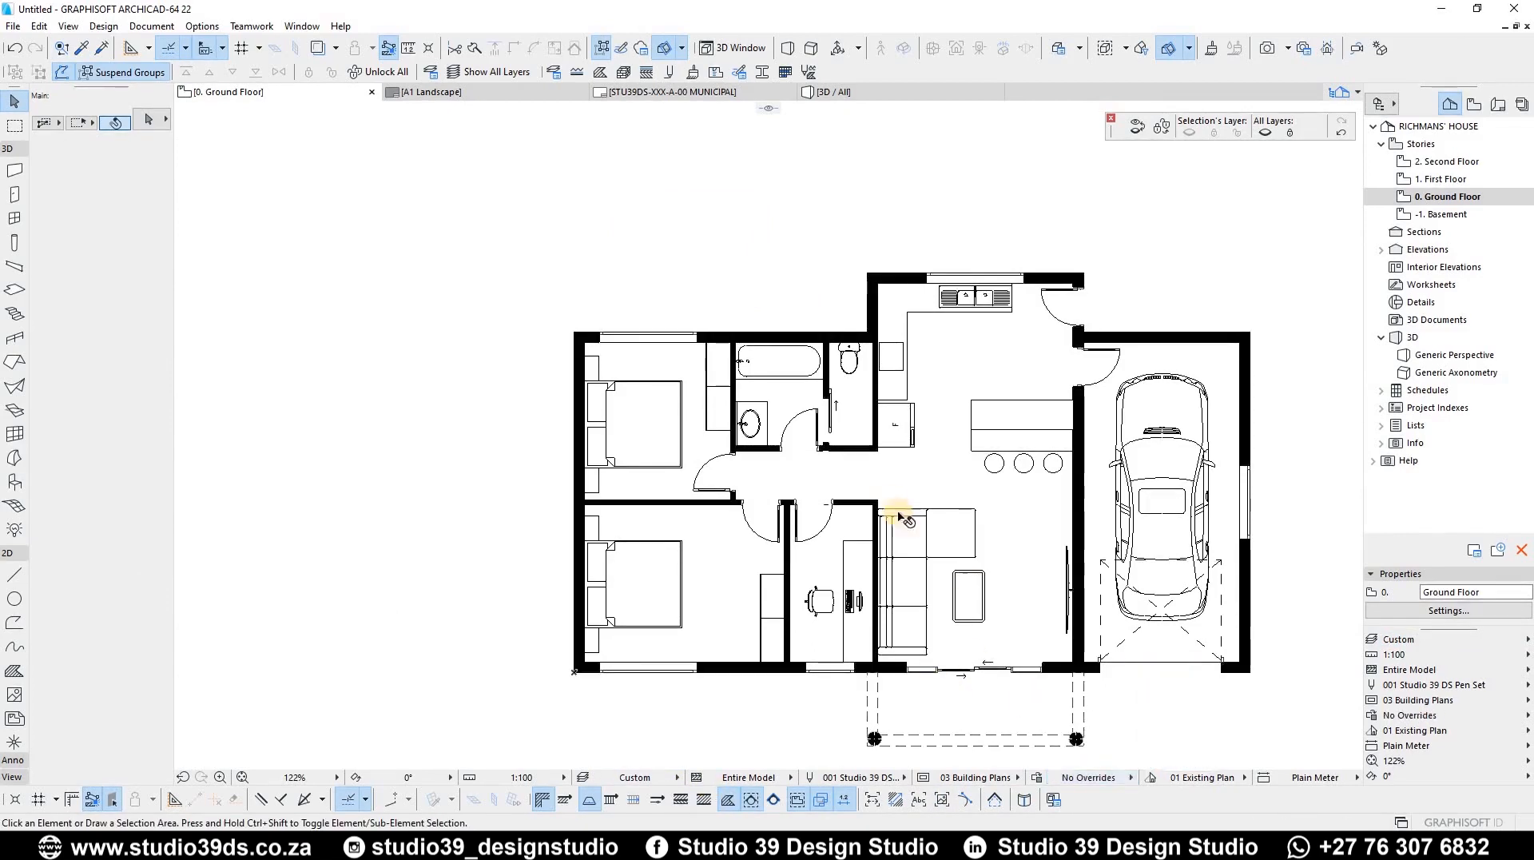
left_click(1087, 779)
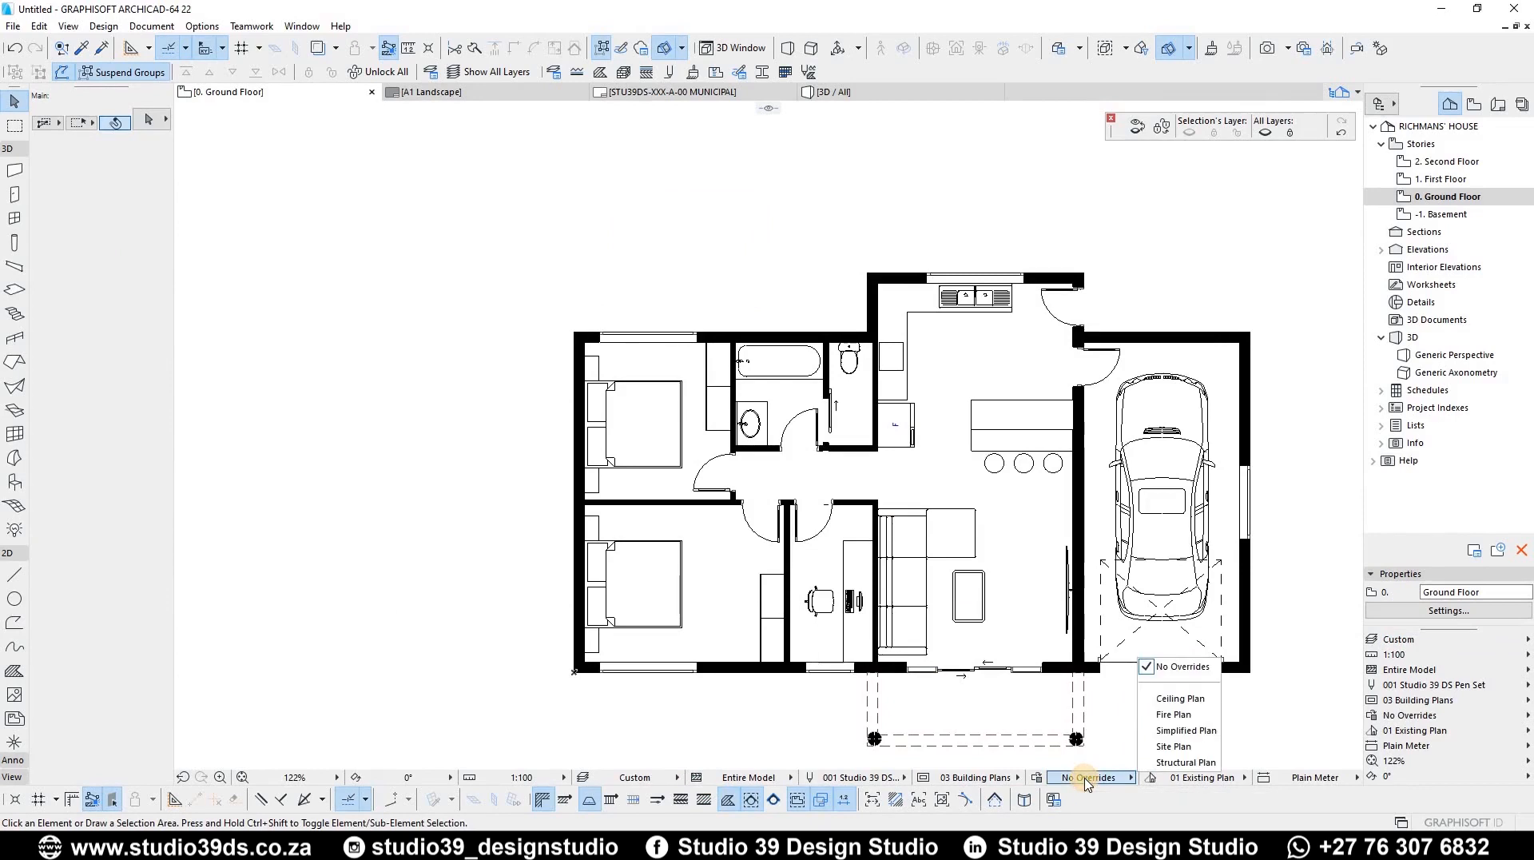
left_click(1088, 779)
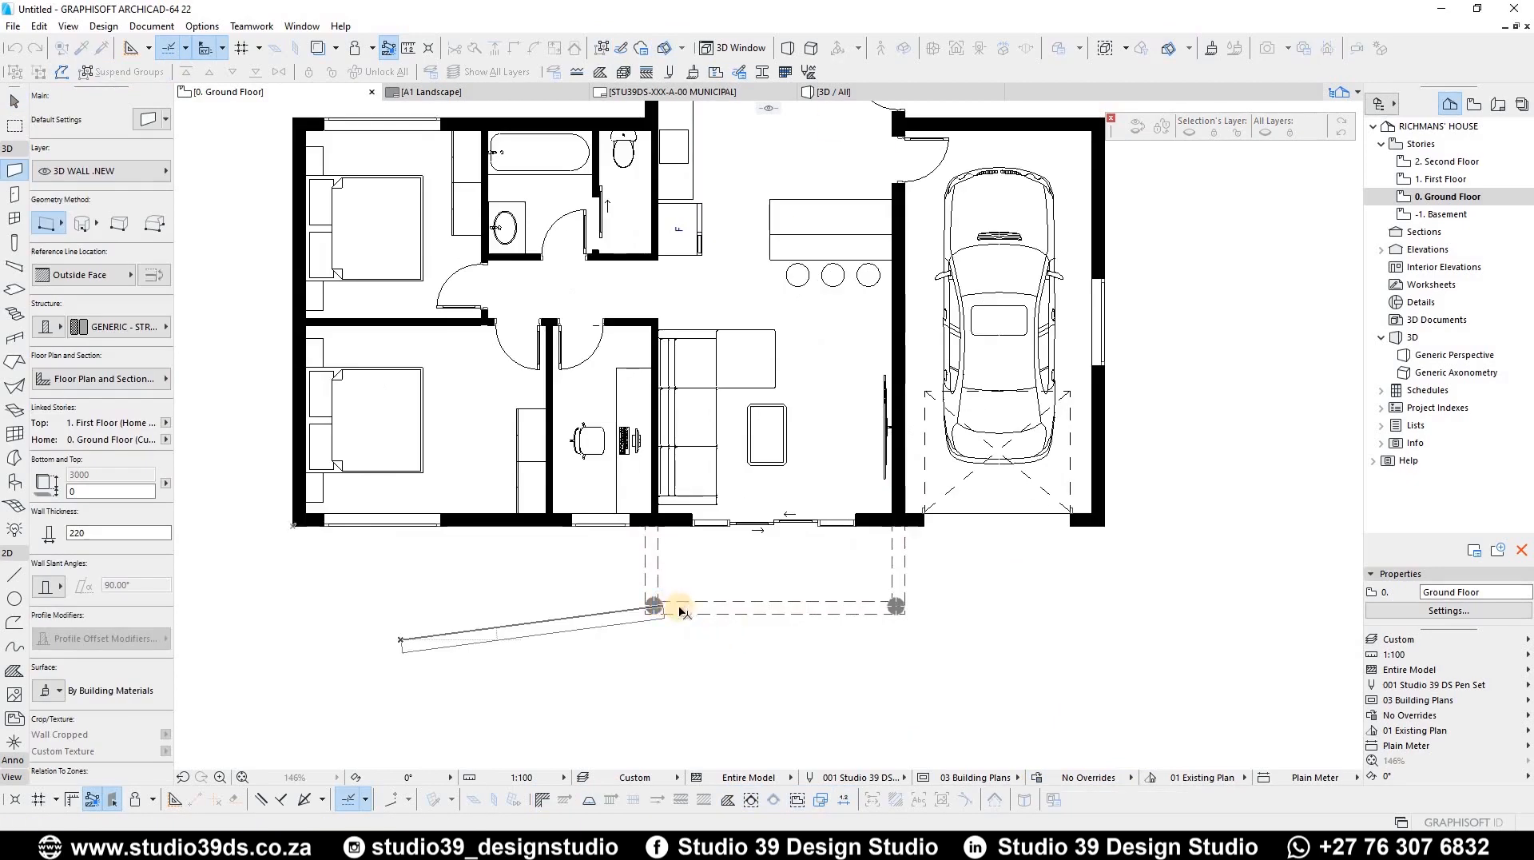
Set the floor plan symbol type of both front porch columns to Plain
key("Escape")
key("Escape")
scroll(681, 609, "up", 1)
scroll(641, 604, "up", 2)
left_click(622, 604)
scroll(511, 579, "down", 2)
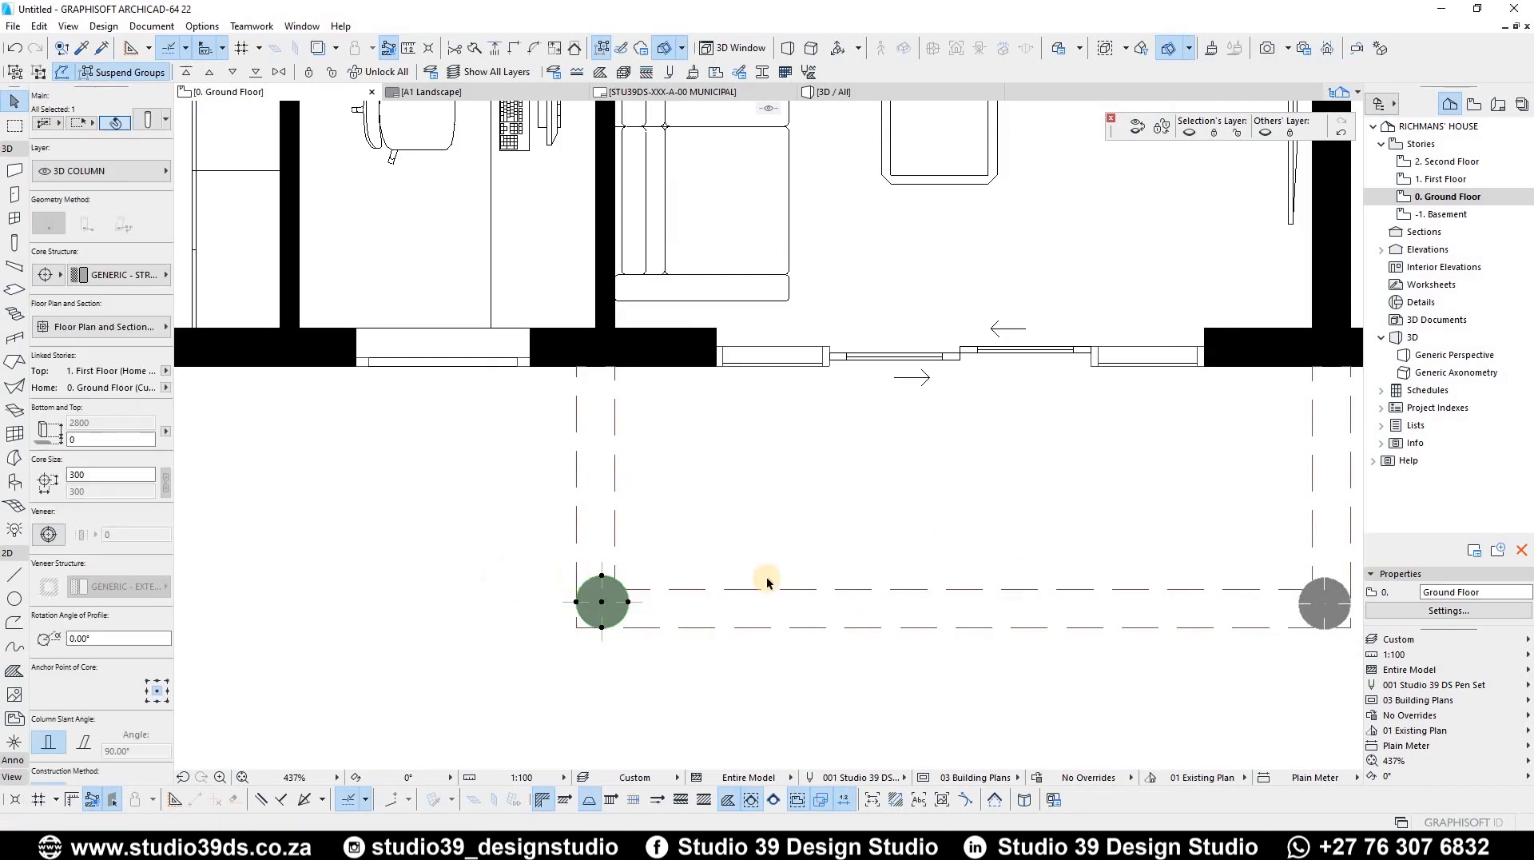
left_click(979, 593, "shift")
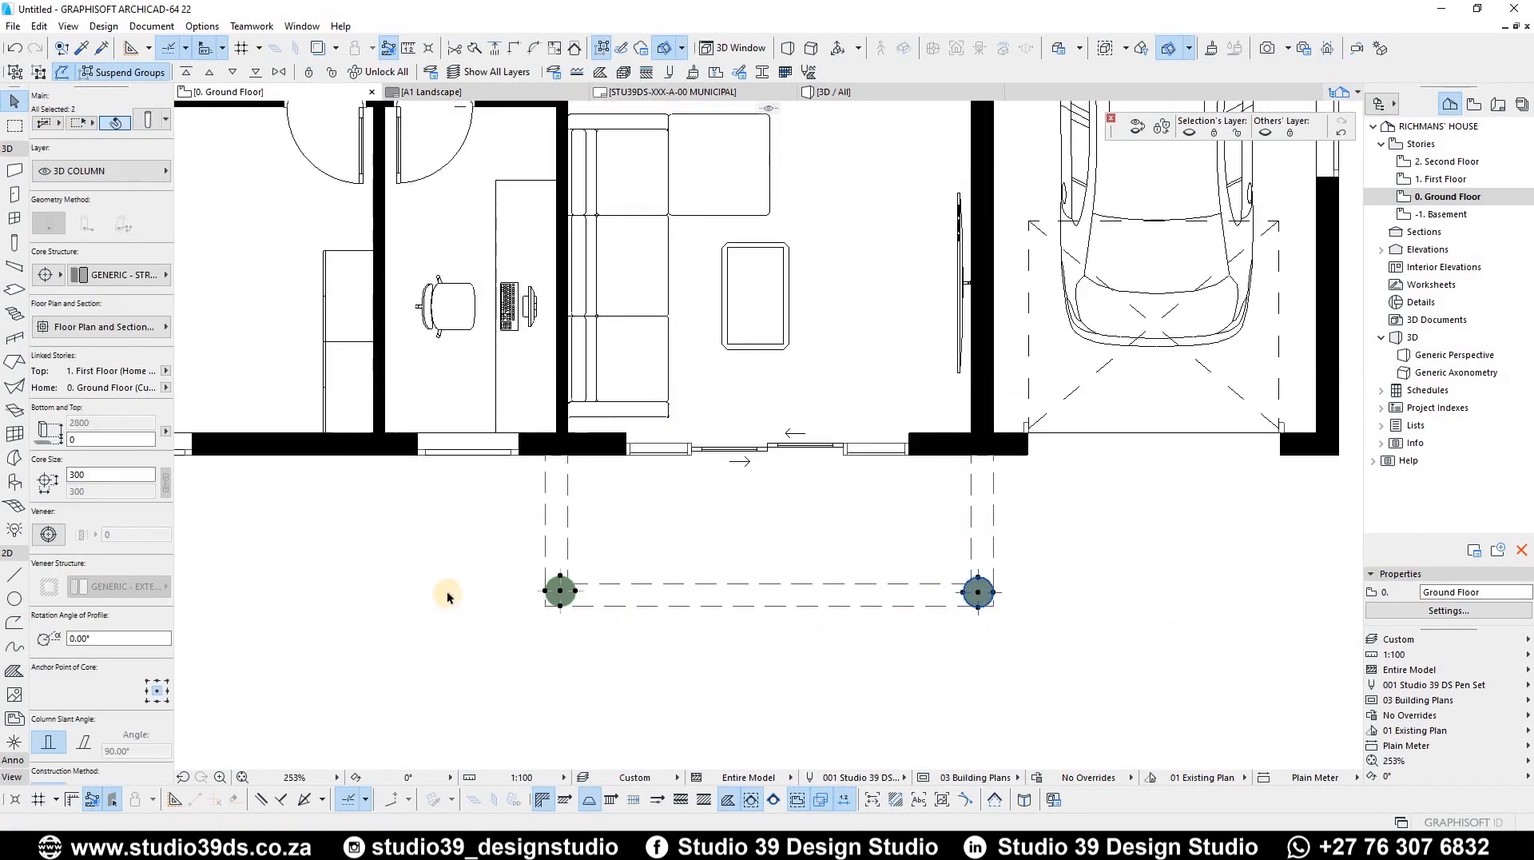
key("ctrl+t")
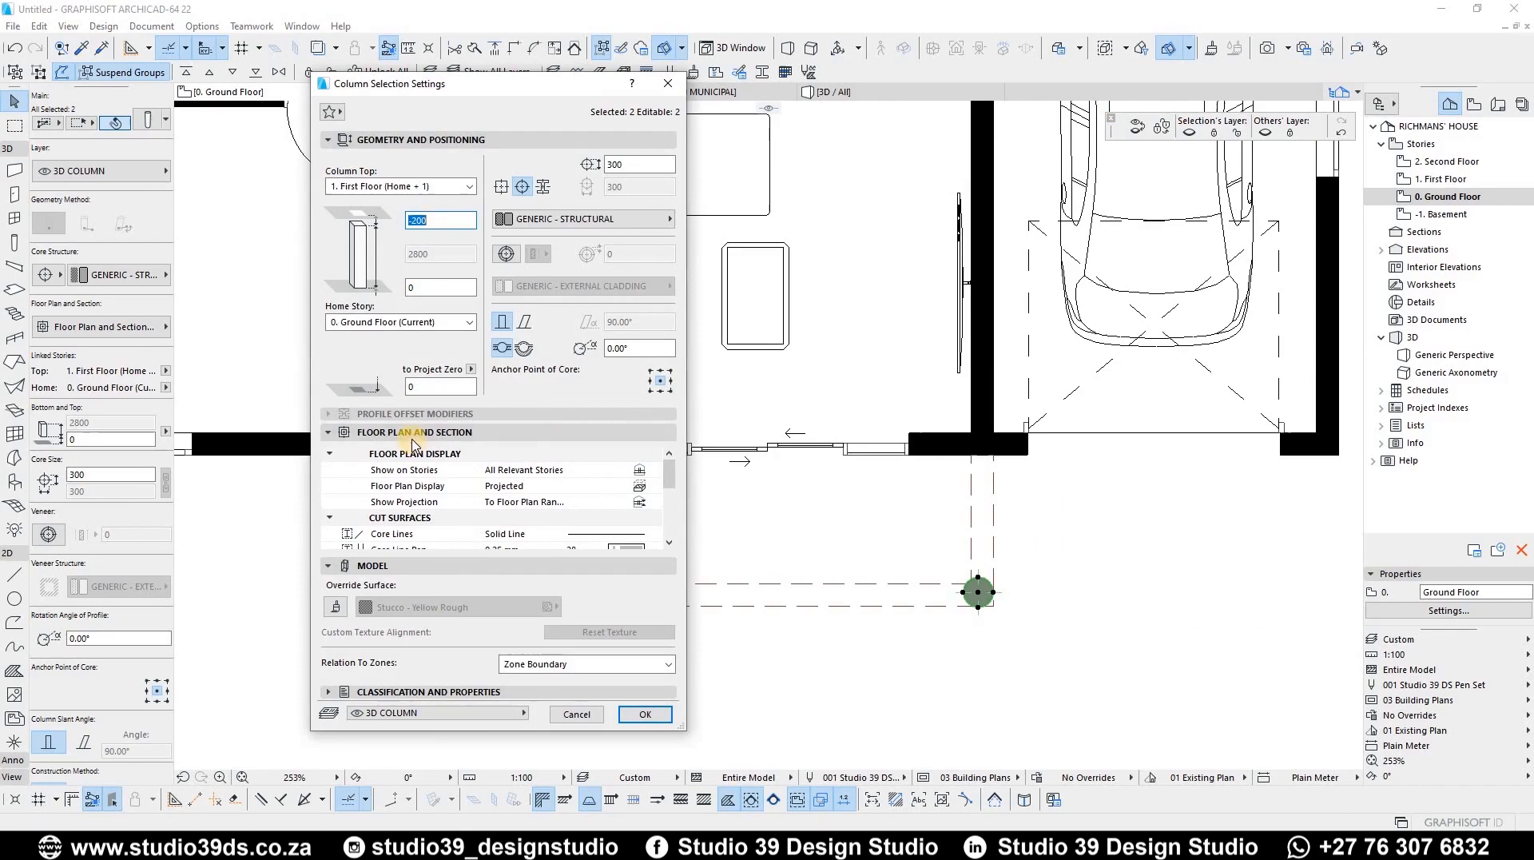
key("Escape")
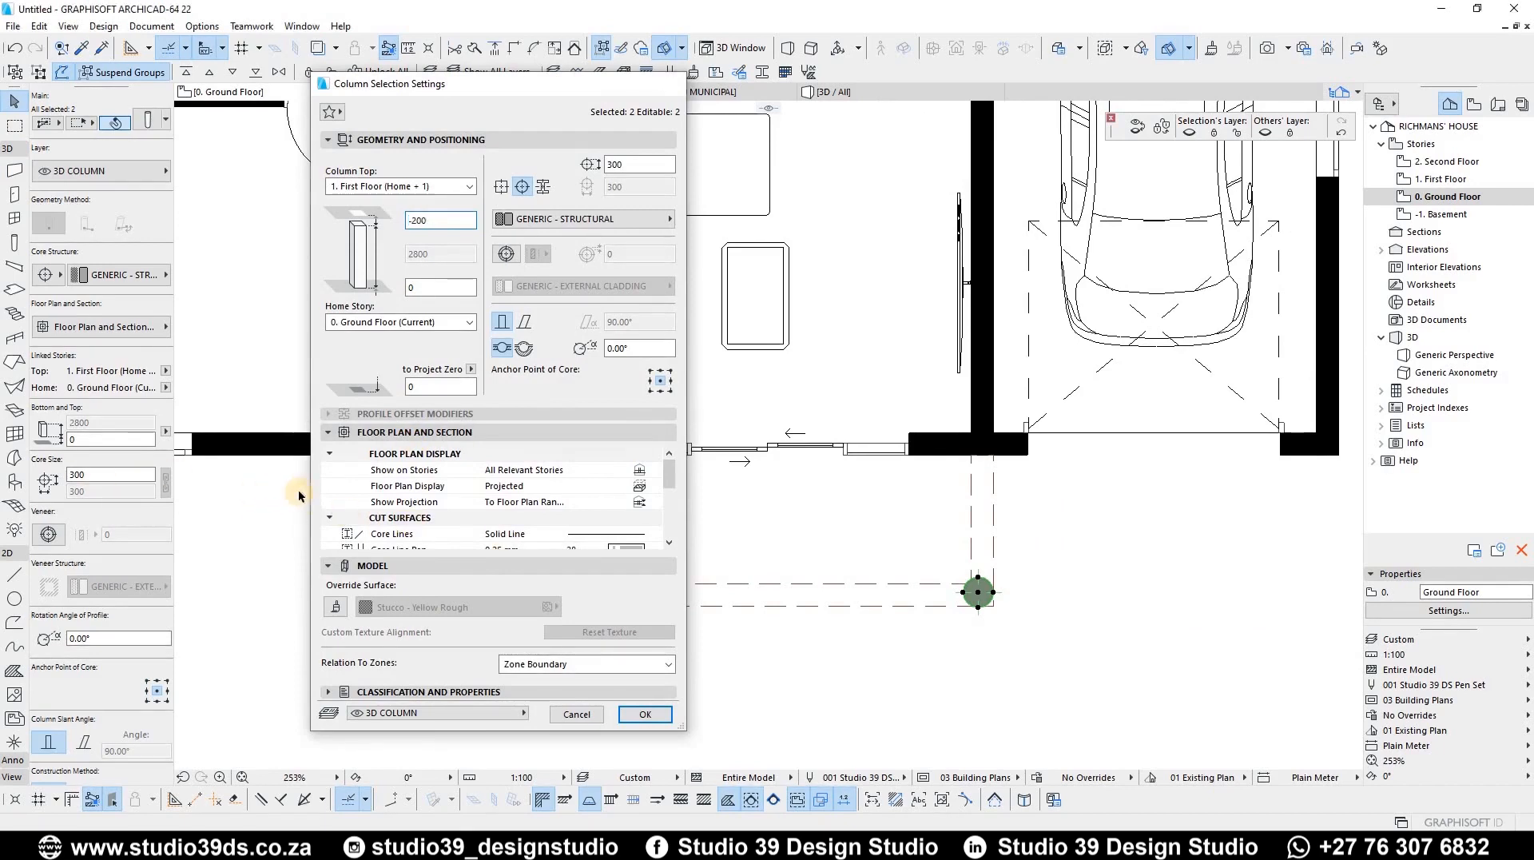
left_click(86, 322)
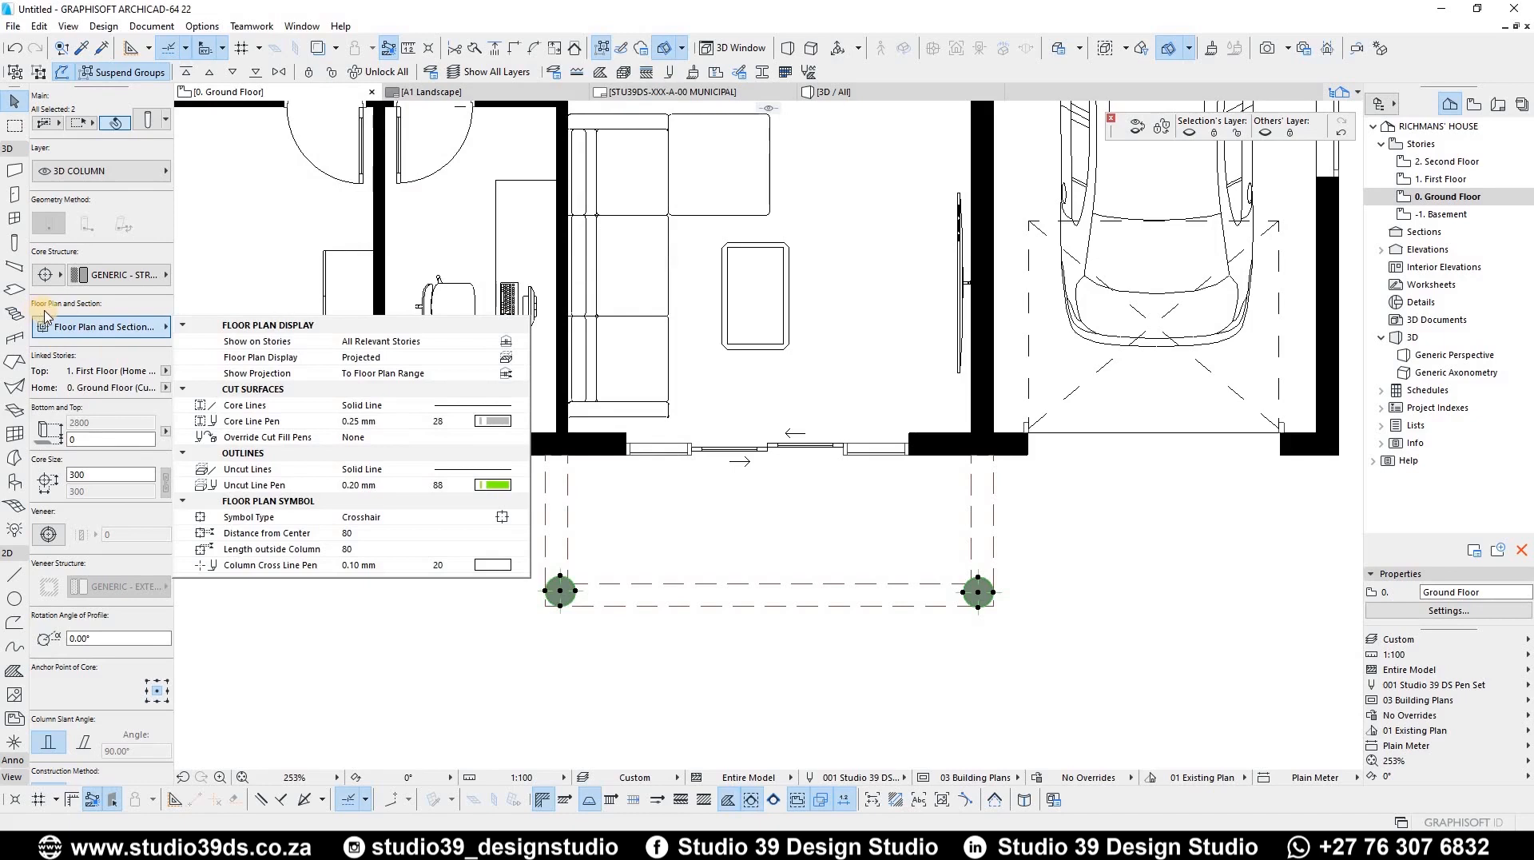
left_click(504, 517)
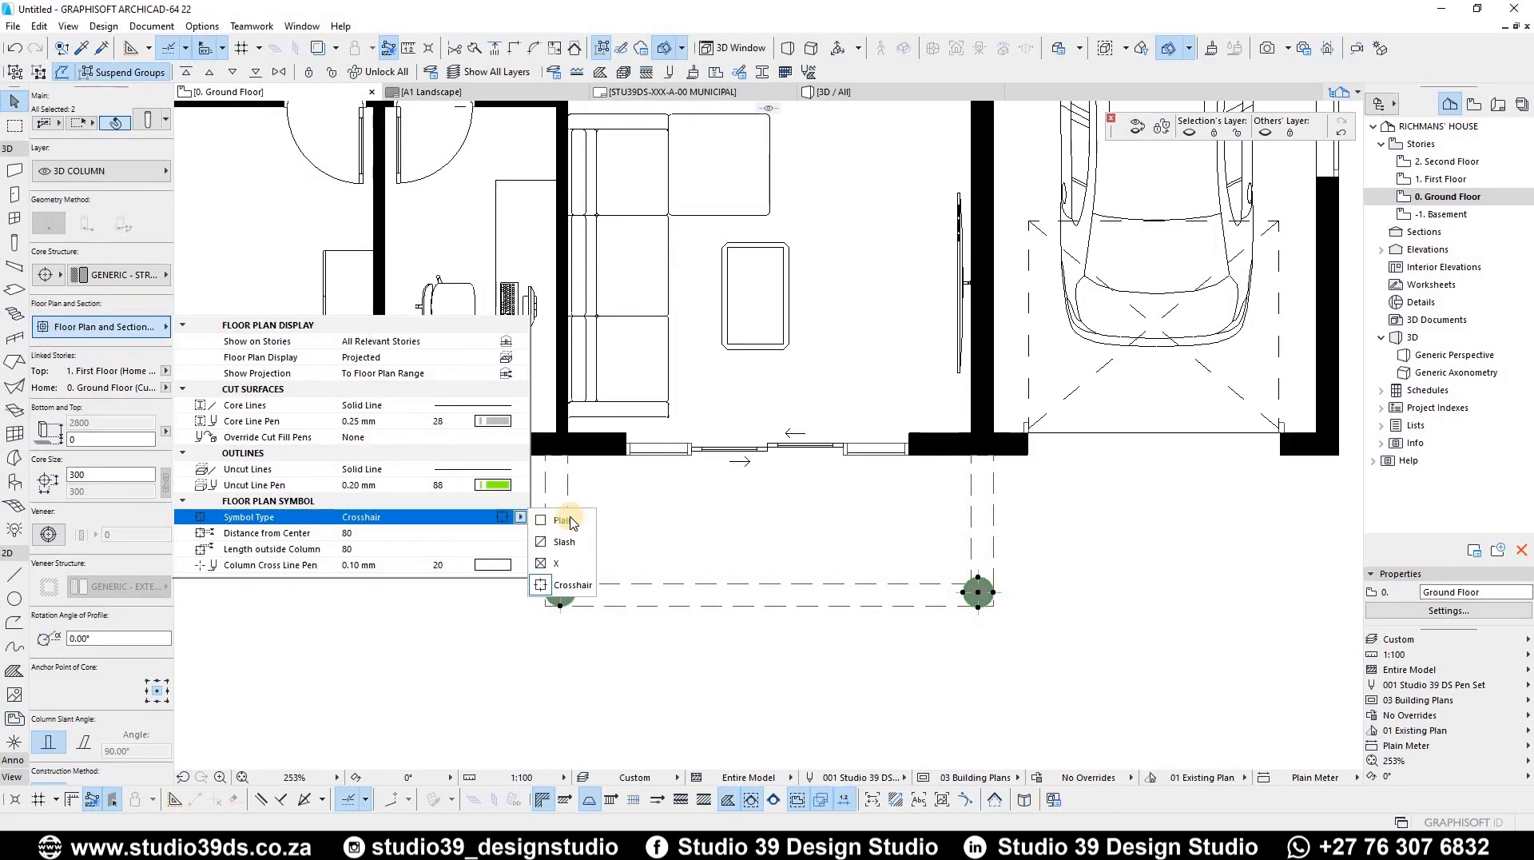
left_click(572, 521)
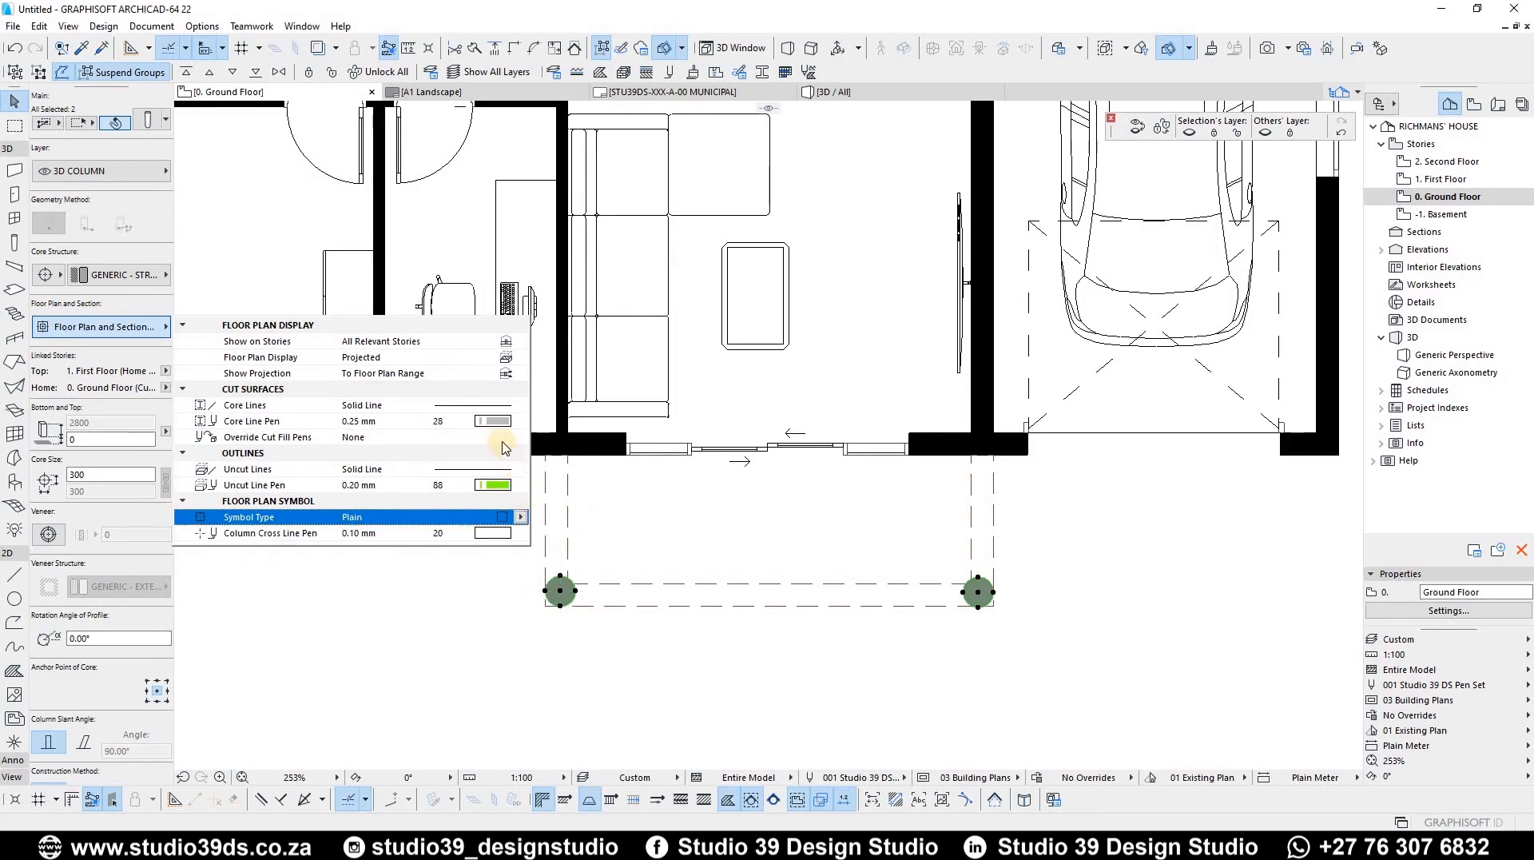
Set the cut fill pen override of the two porch columns to Both
left_click(520, 437)
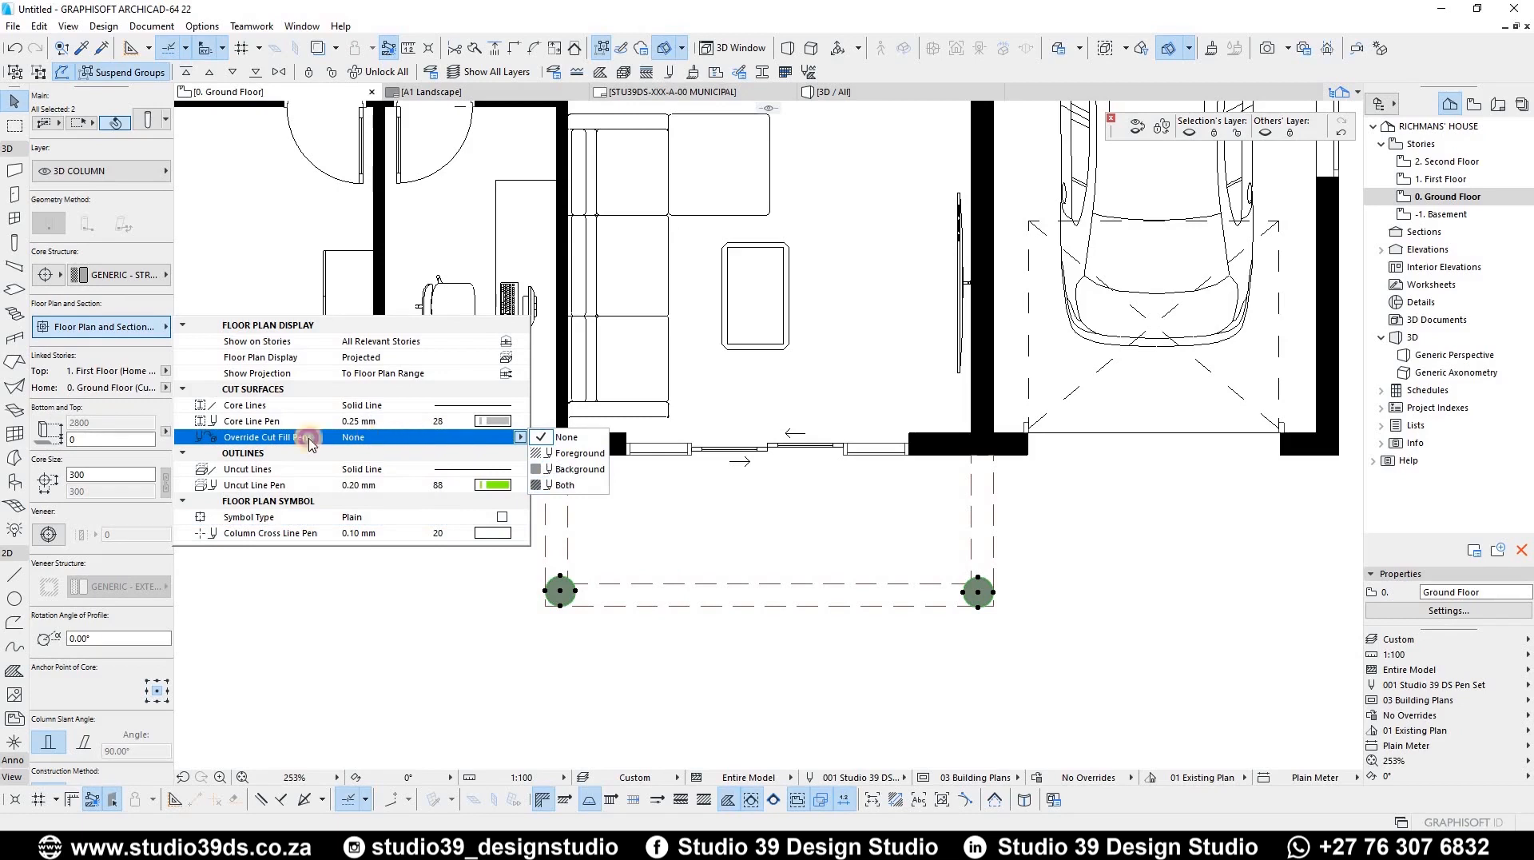
left_click(228, 400)
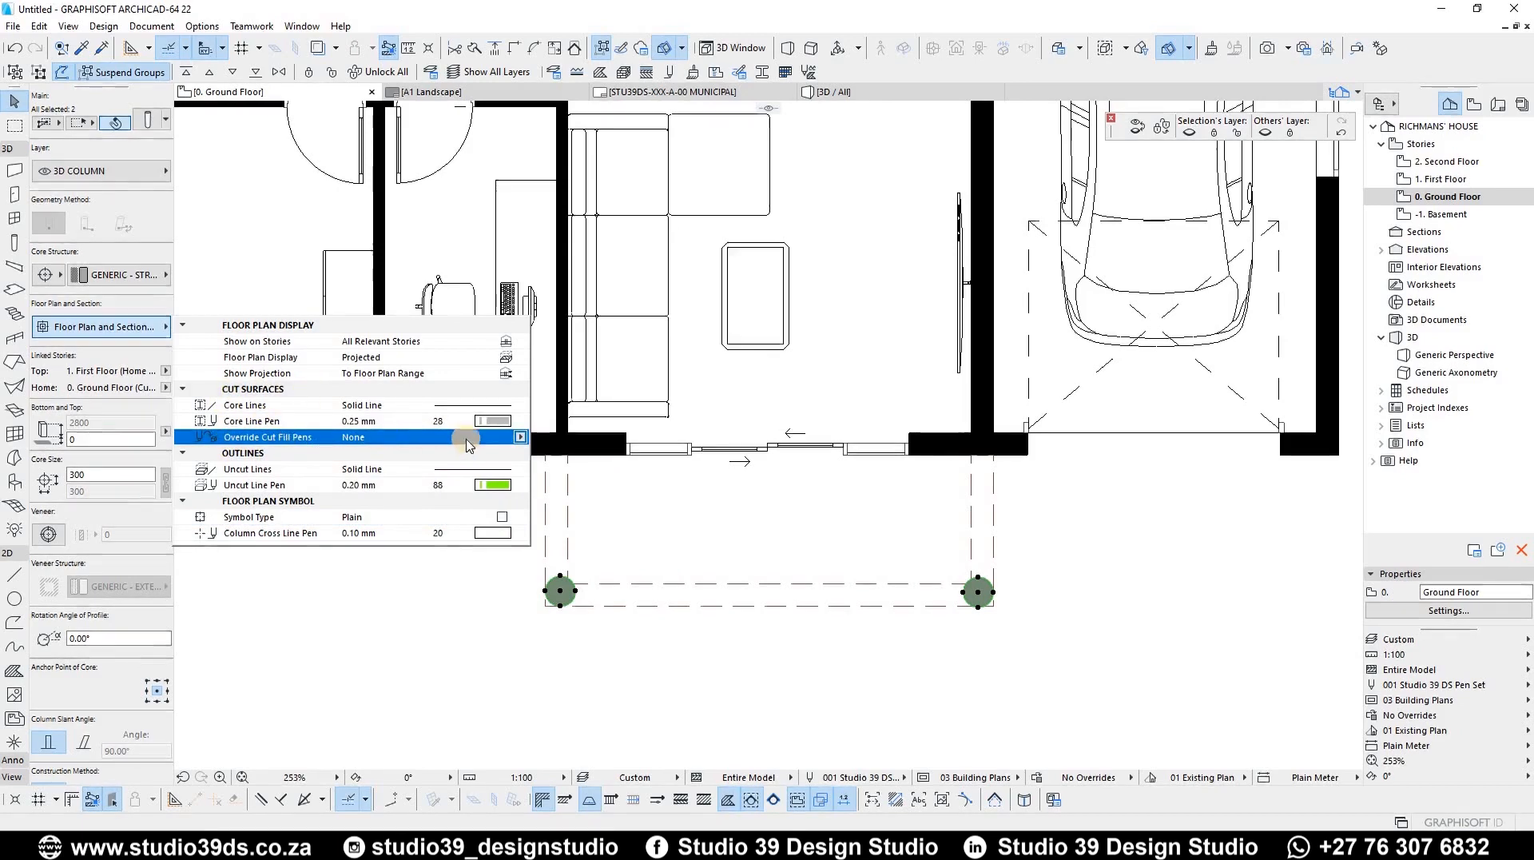
left_click(509, 437)
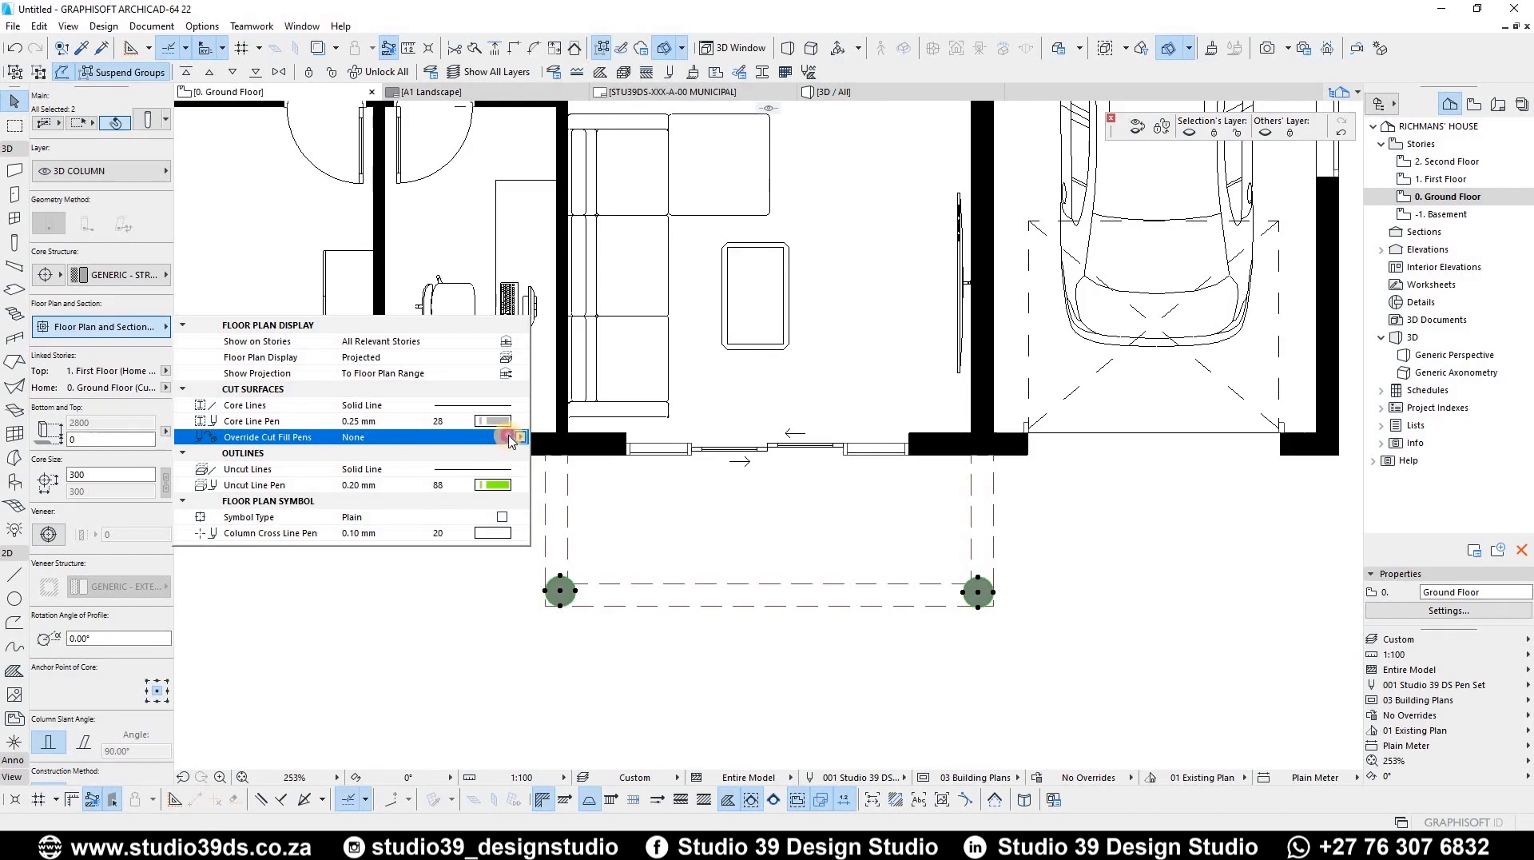
left_click(560, 477)
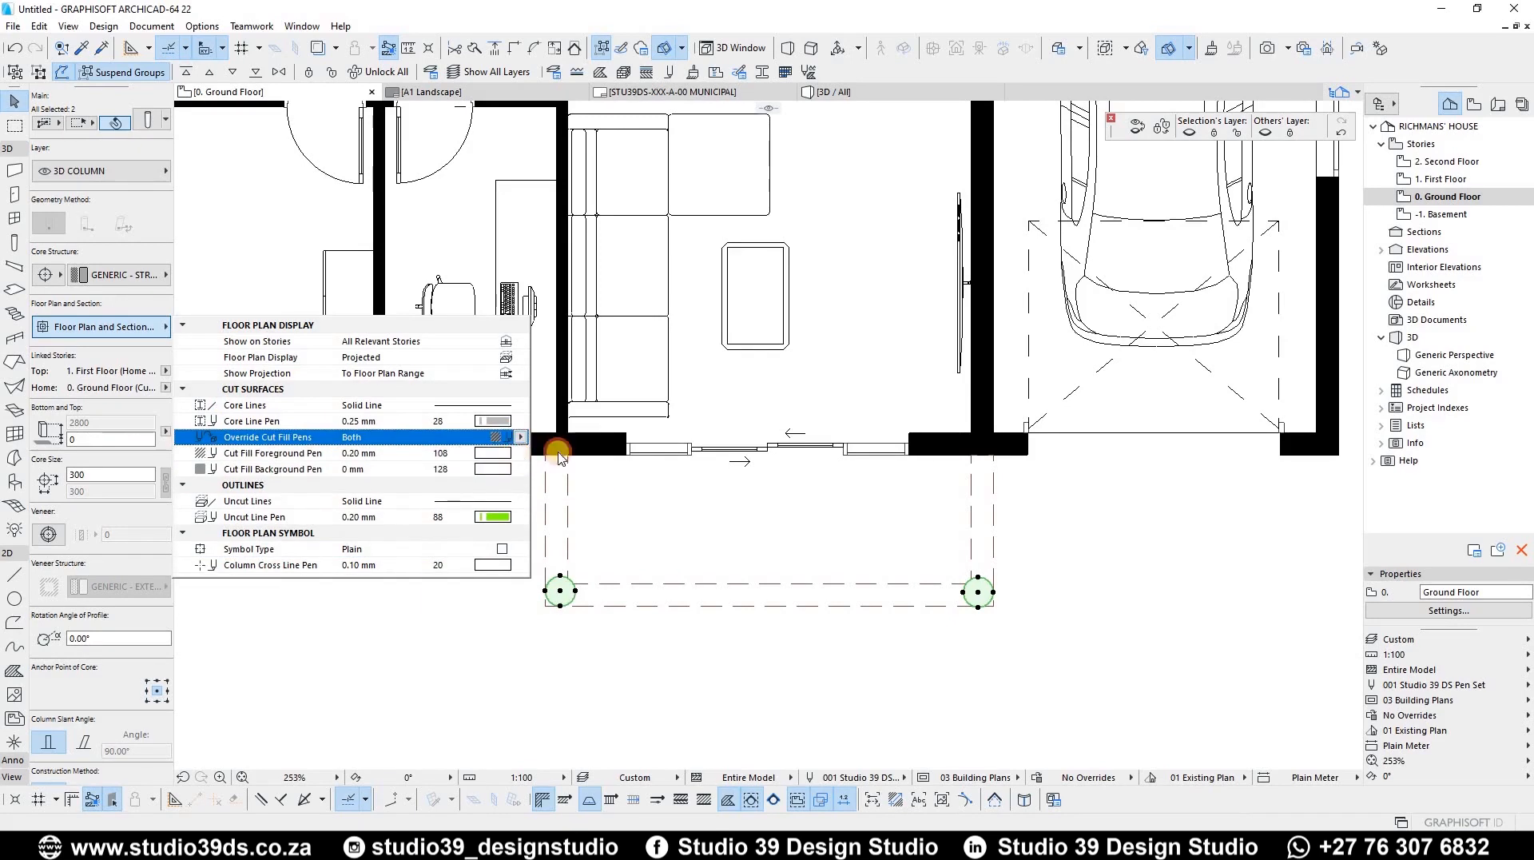
Set the columns' cut fill foreground pen to black pen 1 and their background pen to black, and deselect them
left_click(519, 452)
left_click(538, 453)
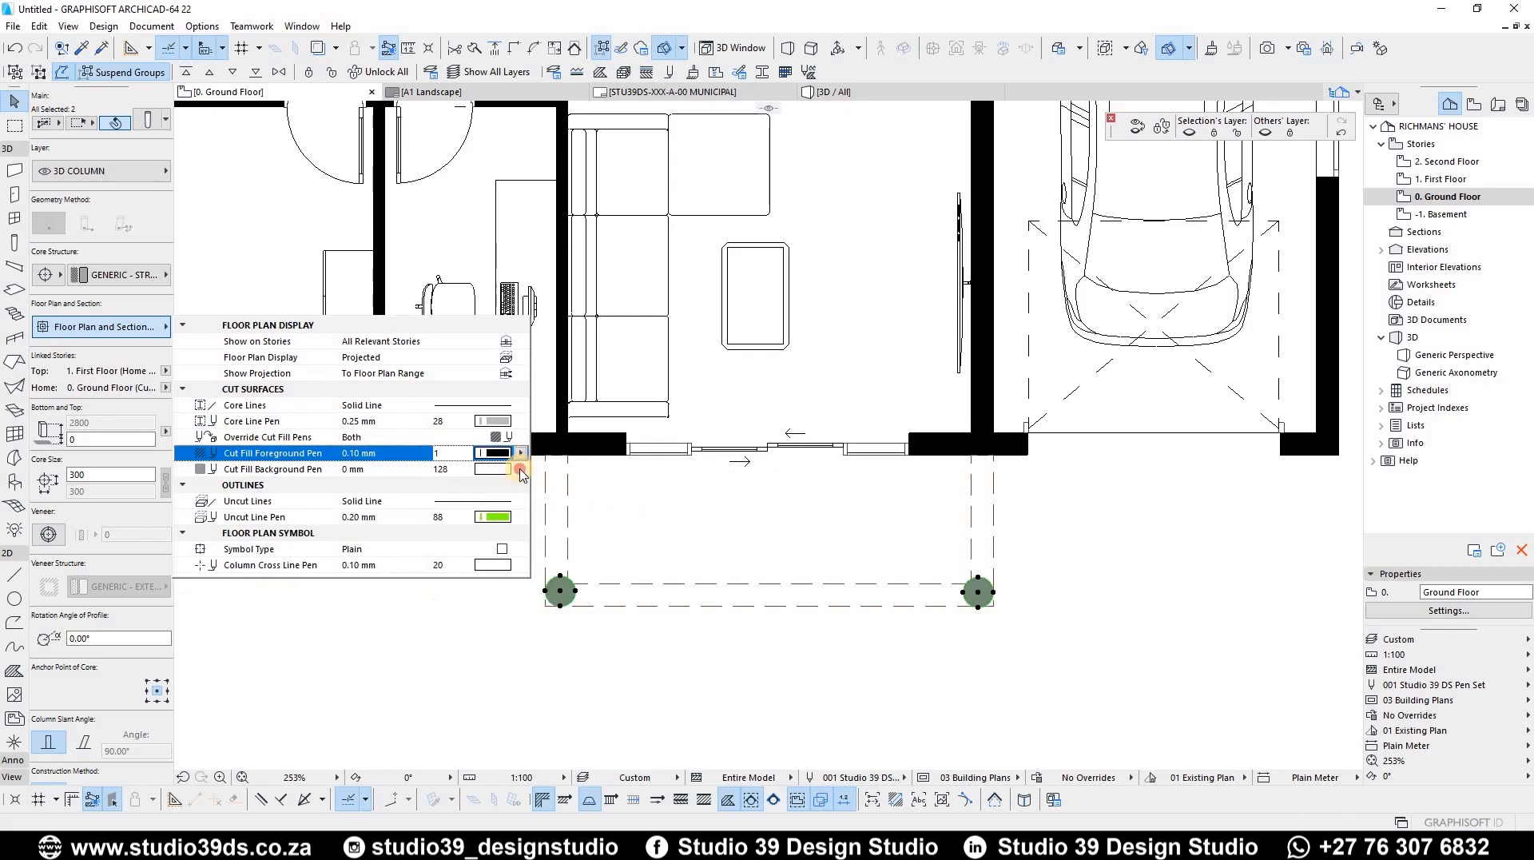
left_click(520, 469)
left_click(534, 469)
left_click(802, 673)
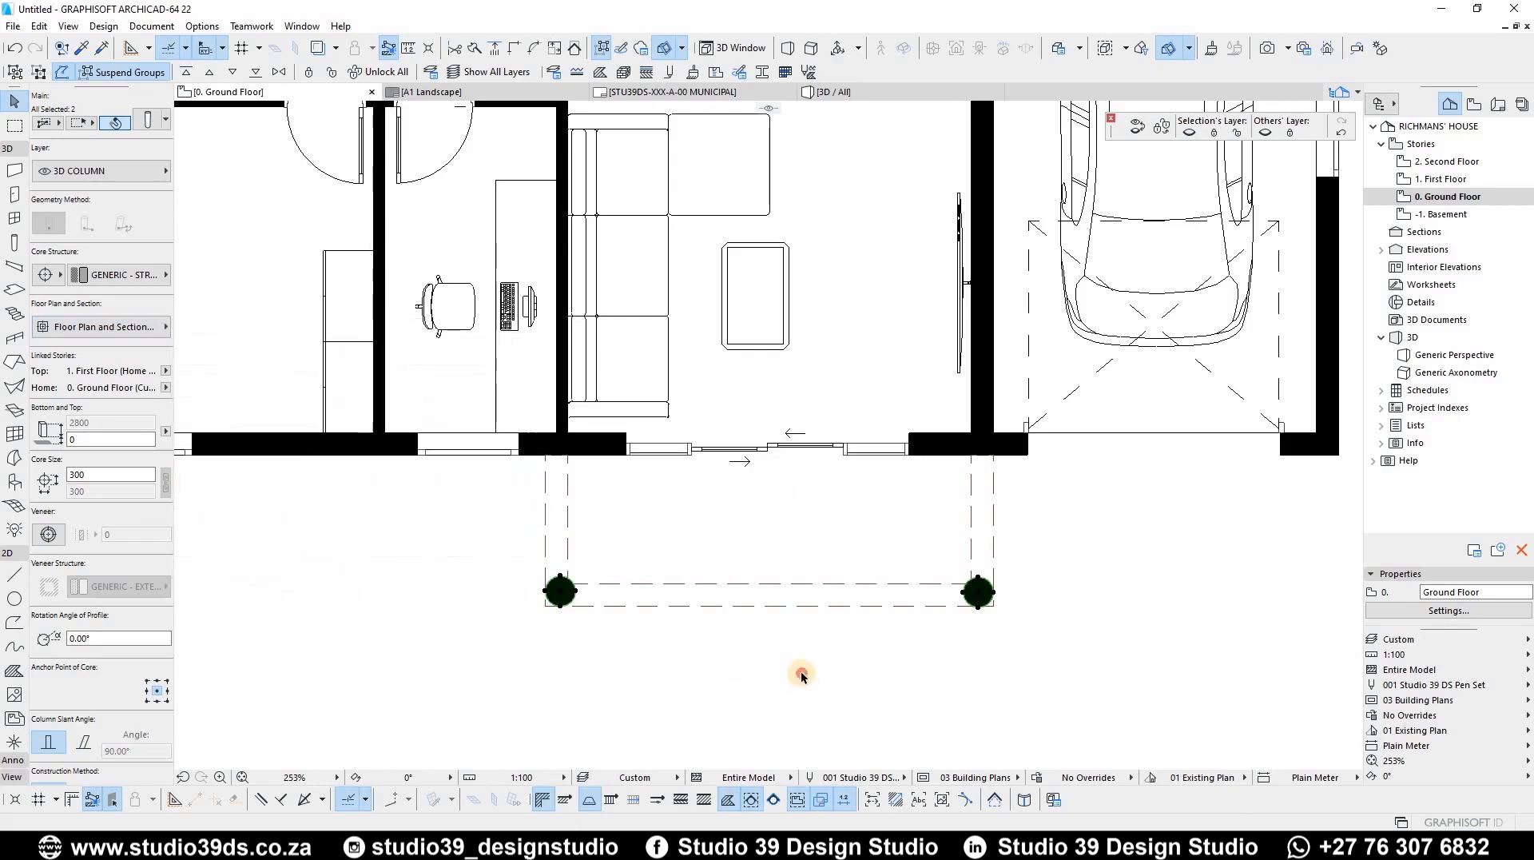
key("Escape")
scroll(740, 614, "down", 4)
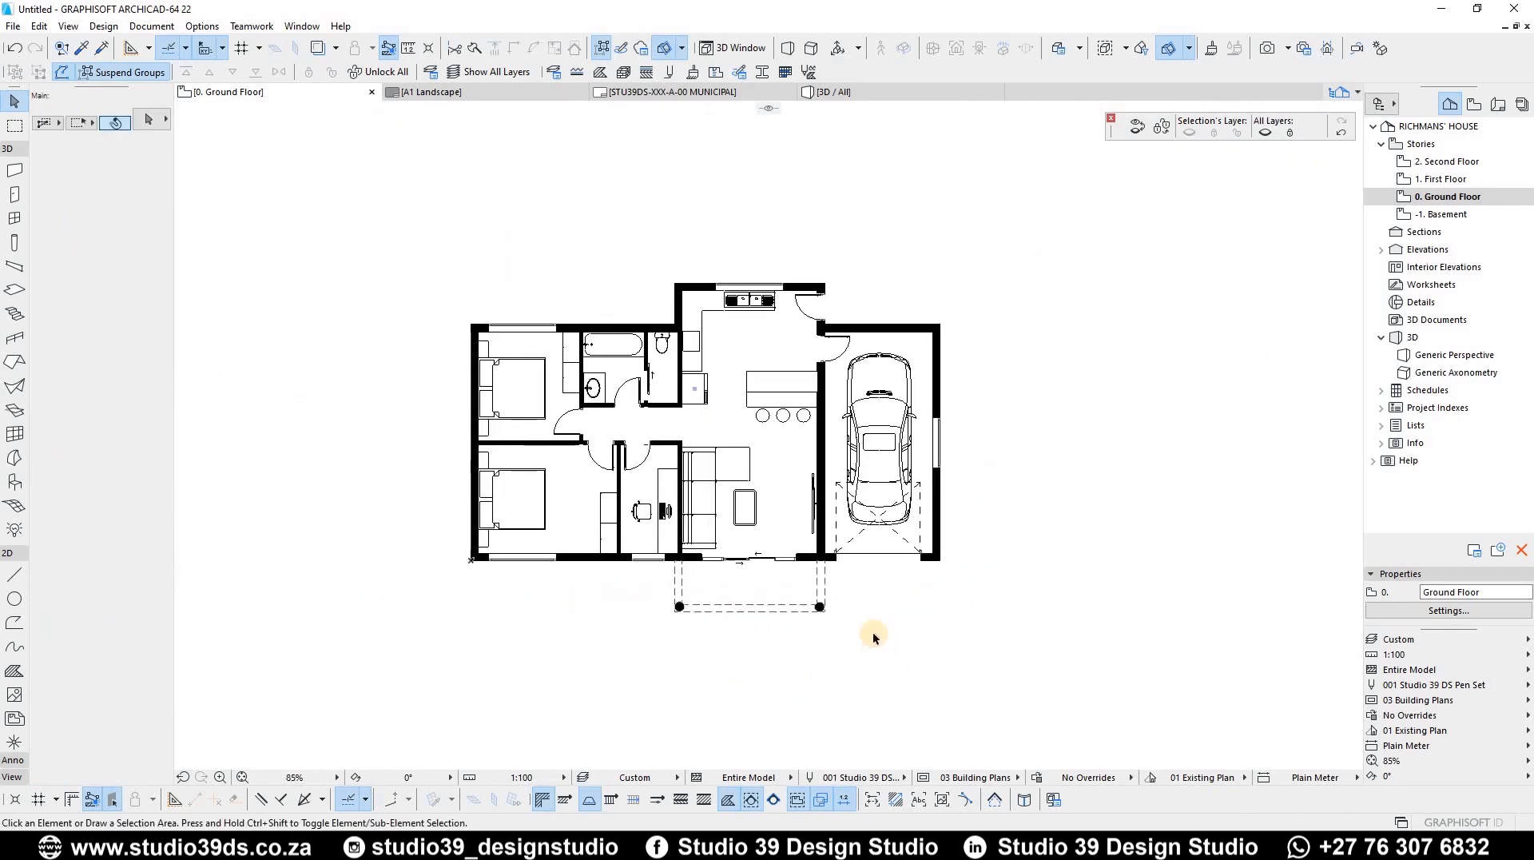
scroll(873, 637, "up", 1)
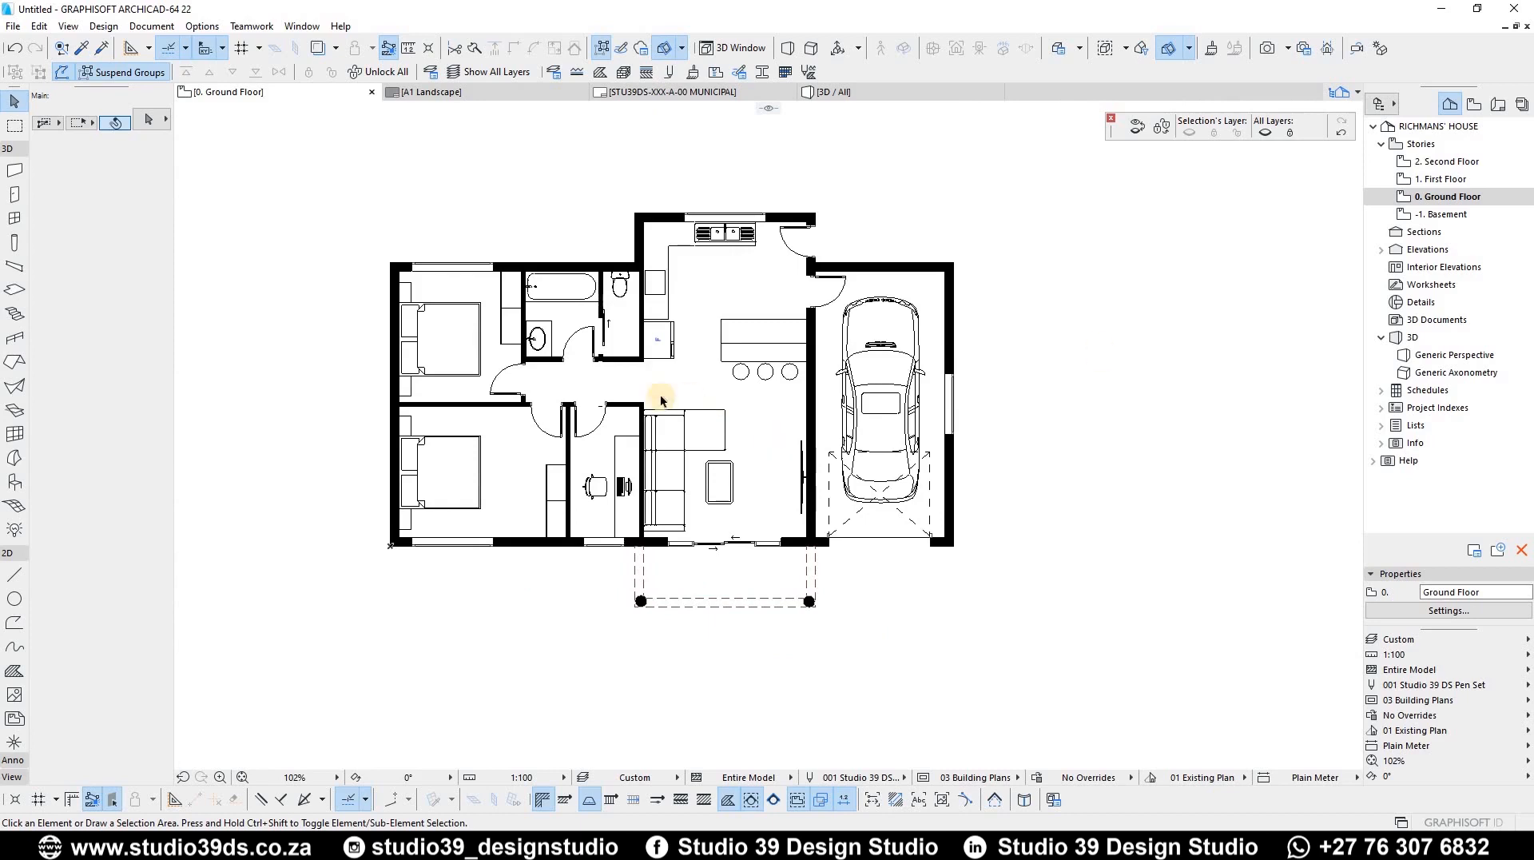
scroll(353, 435, "up", 2)
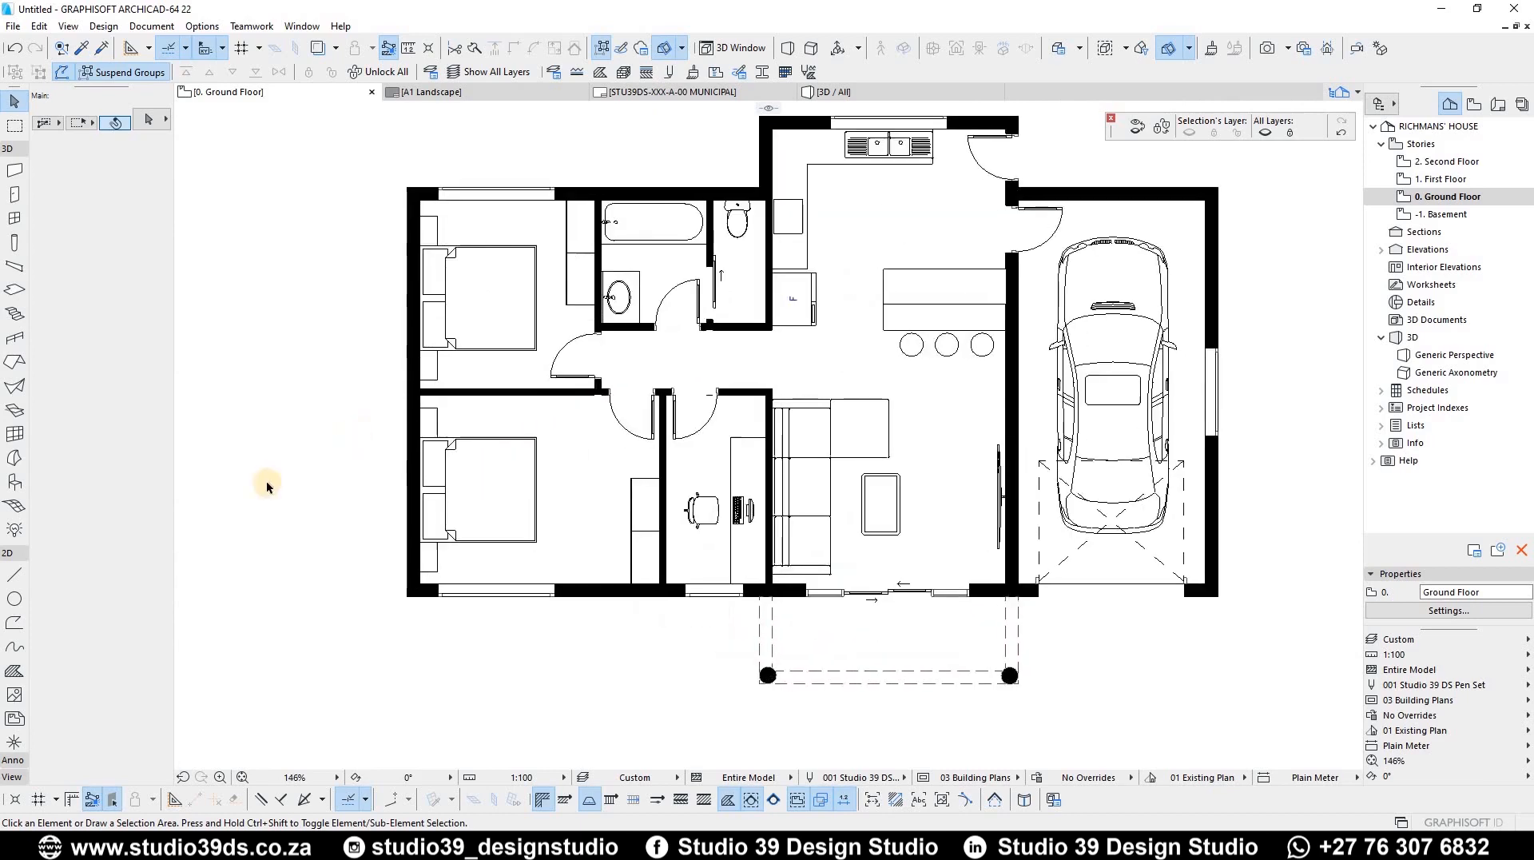